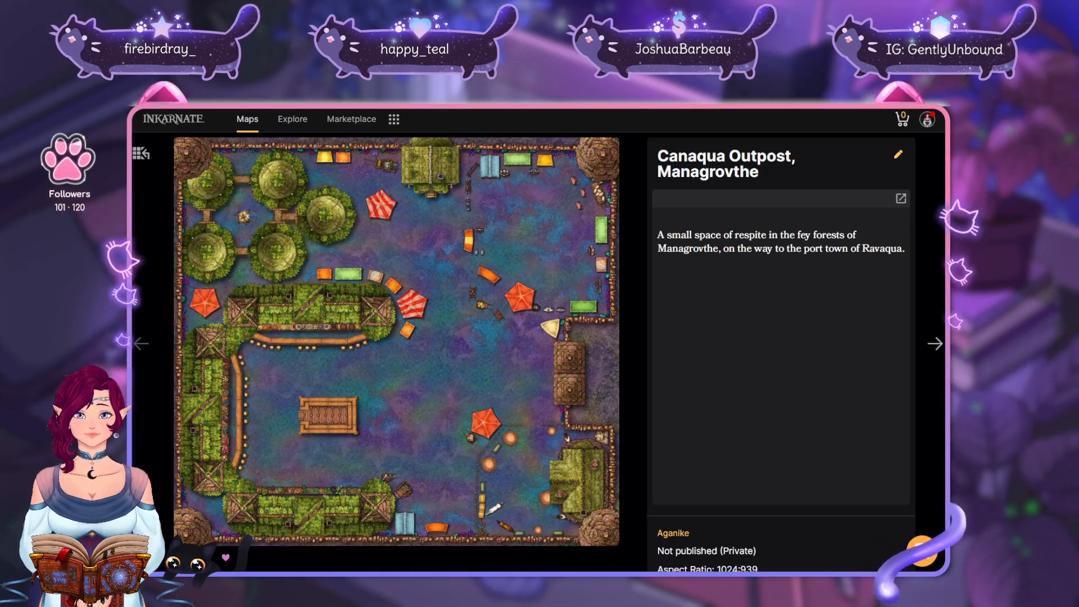
Switch from the Canaqua Outpost page to the new blank battlemap and view its whole dirt canvas
{"action": "key", "text": "ctrl+Tab"}
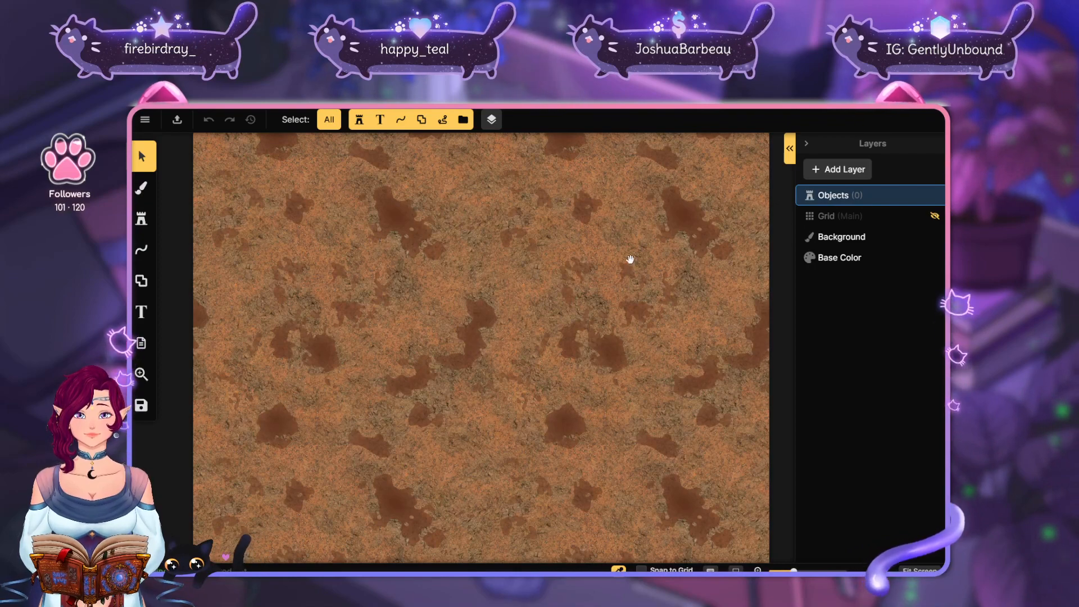
{"action": "scroll", "coordinate": [599, 239], "scroll_direction": "down", "scroll_amount": 3}
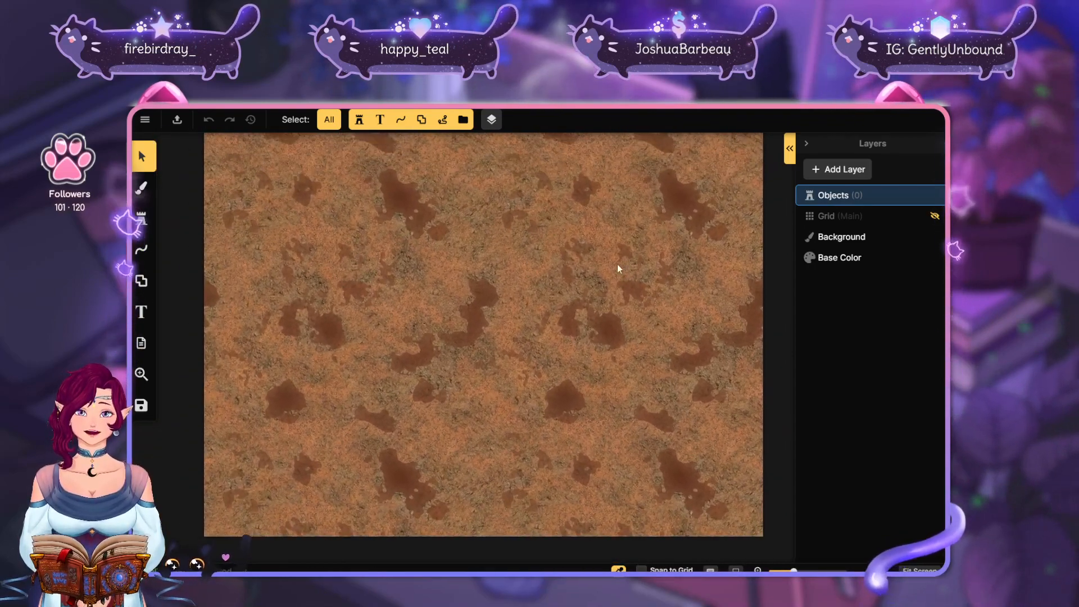
{"action": "left_click_drag", "start_coordinate": [643, 214], "coordinate": [631, 245]}
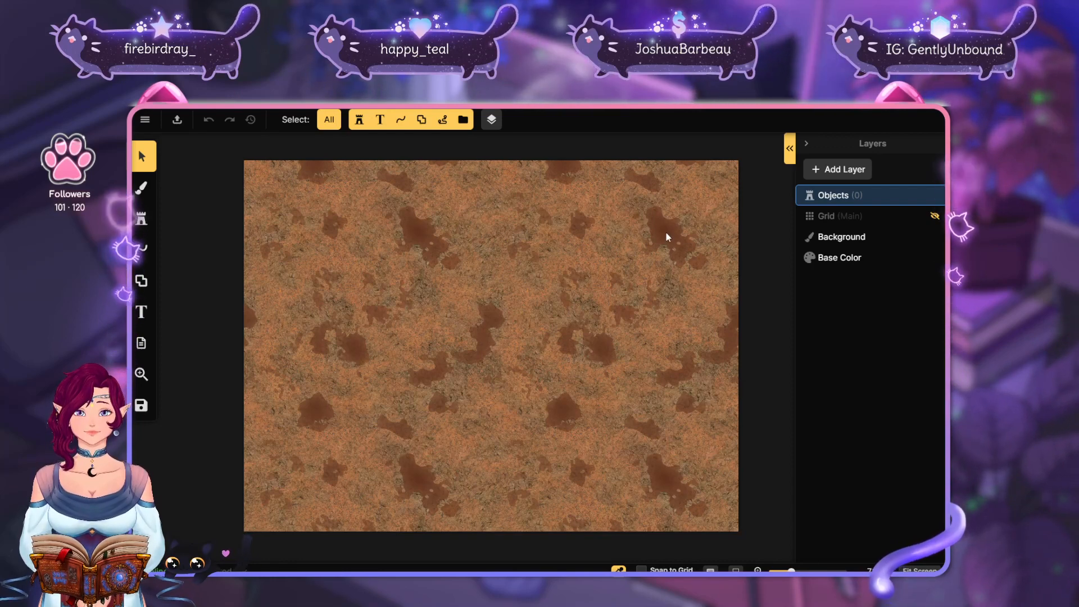
{"action": "left_click_drag", "start_coordinate": [665, 234], "coordinate": [656, 239]}
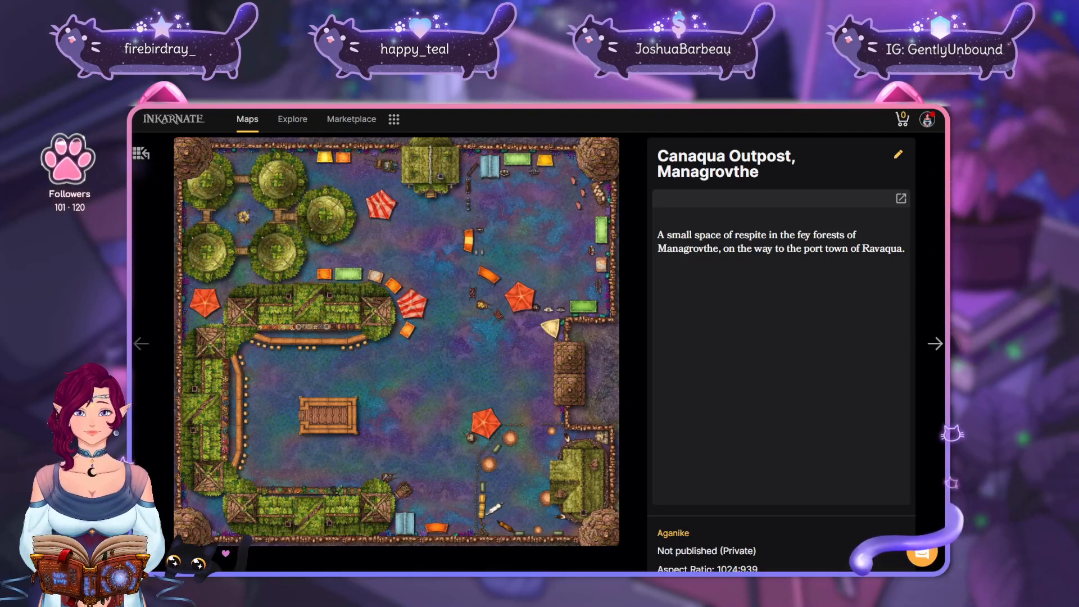
Return to the Perla Idela folder and open the Managrovthe map at full size
{"action": "left_click", "coordinate": [140, 153]}
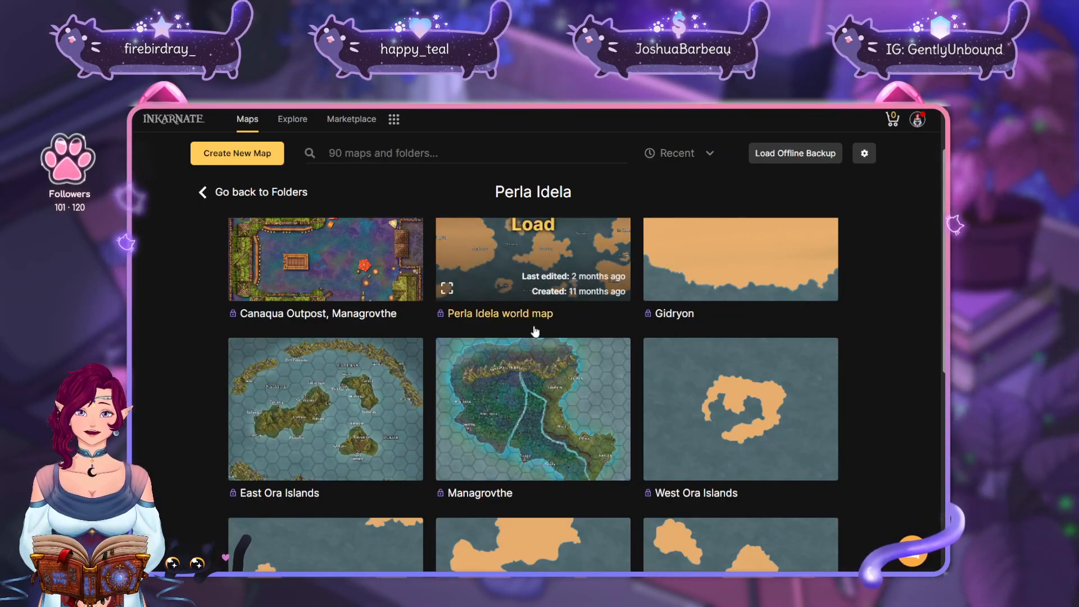
{"action": "left_click", "coordinate": [441, 478]}
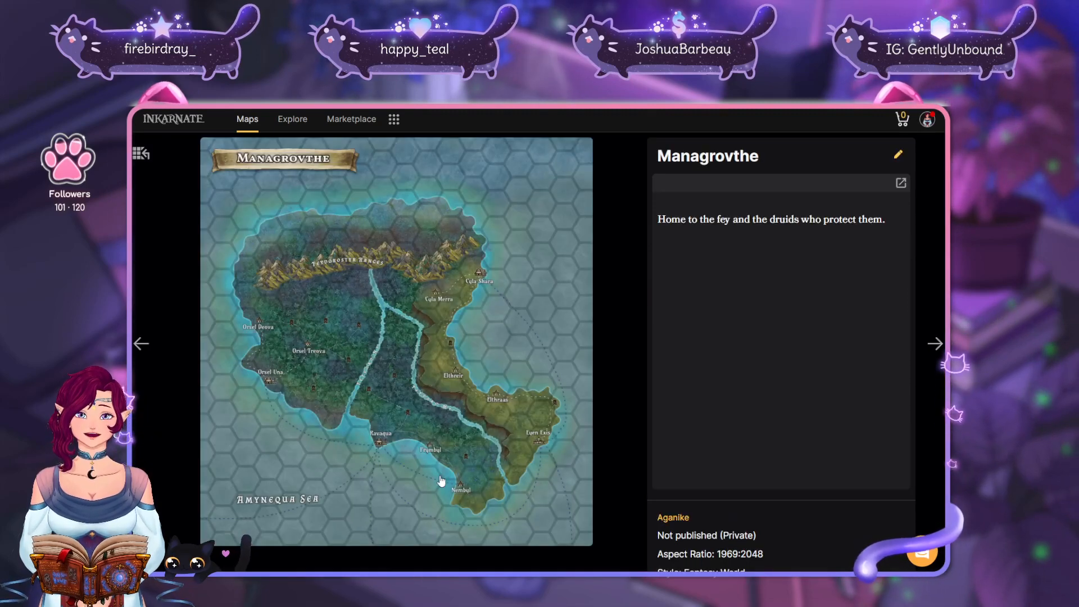
{"action": "left_click", "coordinate": [436, 308]}
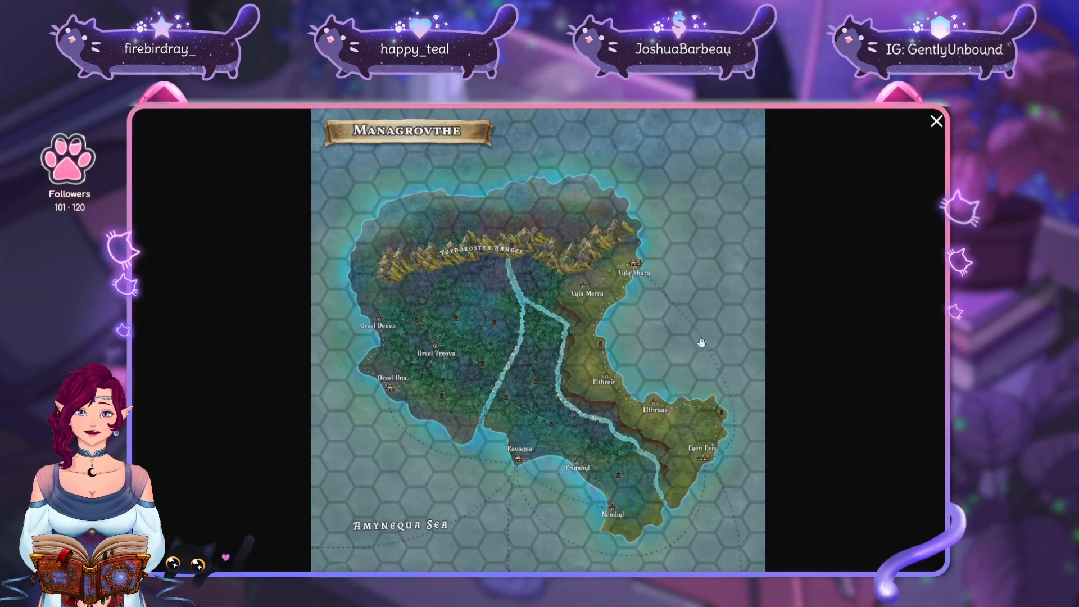
Examine the Managrovthe map's forest, rivers and coastal towns around Ravaqua, and close the full-size view
{"action": "scroll", "coordinate": [596, 287], "scroll_direction": "up", "scroll_amount": 3}
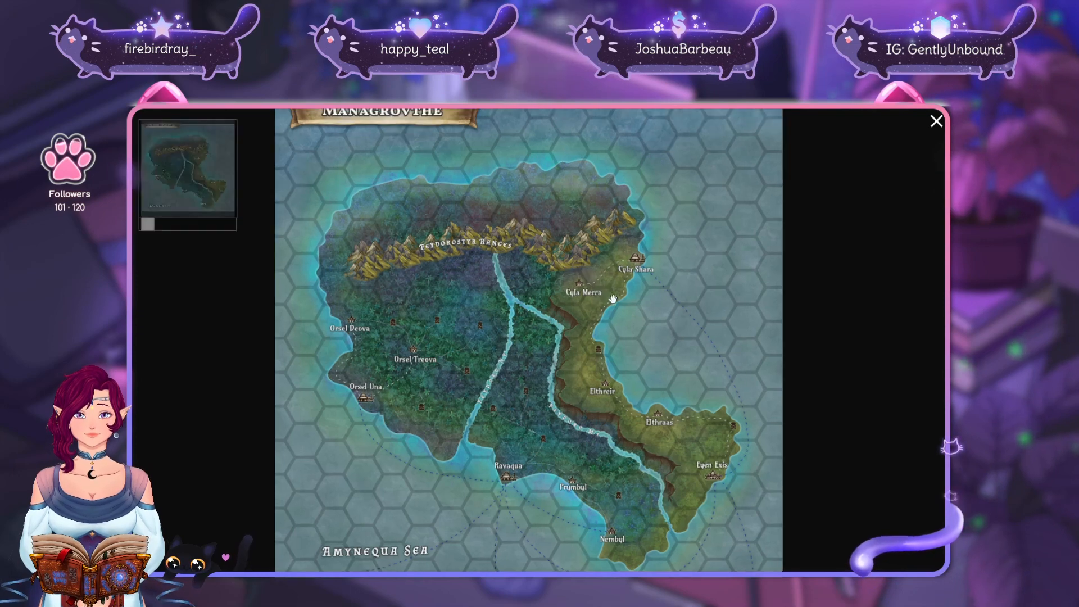
{"action": "scroll", "coordinate": [618, 341], "scroll_direction": "down", "scroll_amount": 3}
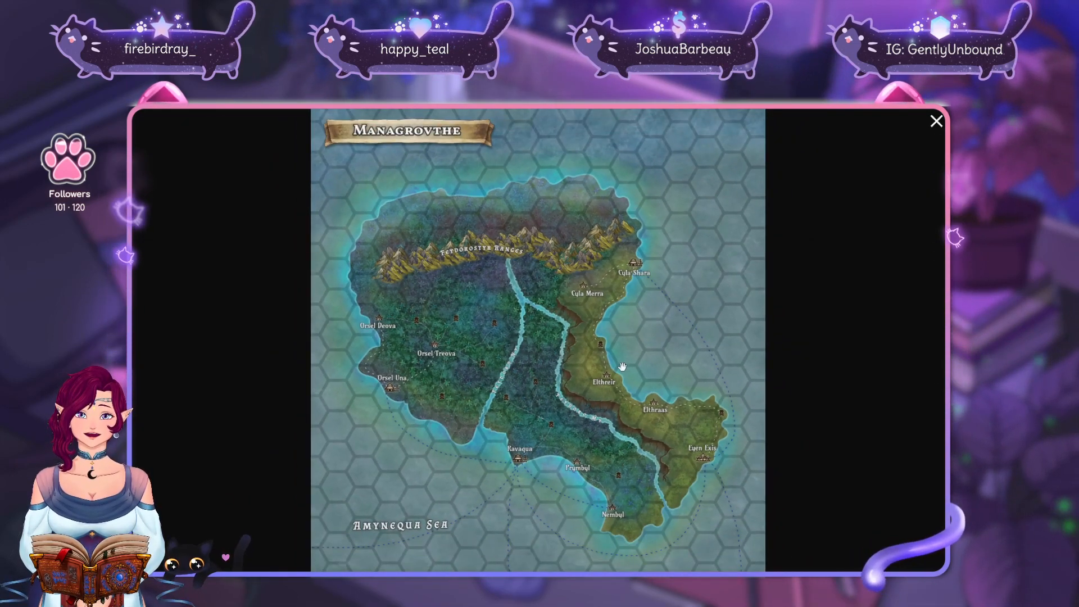
{"action": "scroll", "coordinate": [597, 360], "scroll_direction": "up", "scroll_amount": 1}
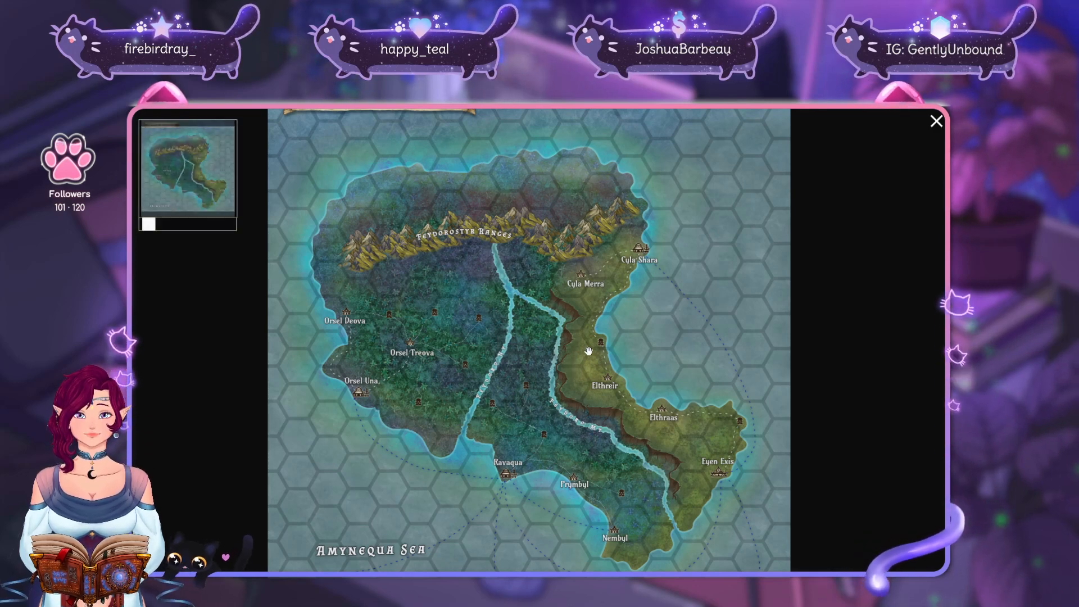
{"action": "left_click_drag", "start_coordinate": [585, 354], "coordinate": [585, 321]}
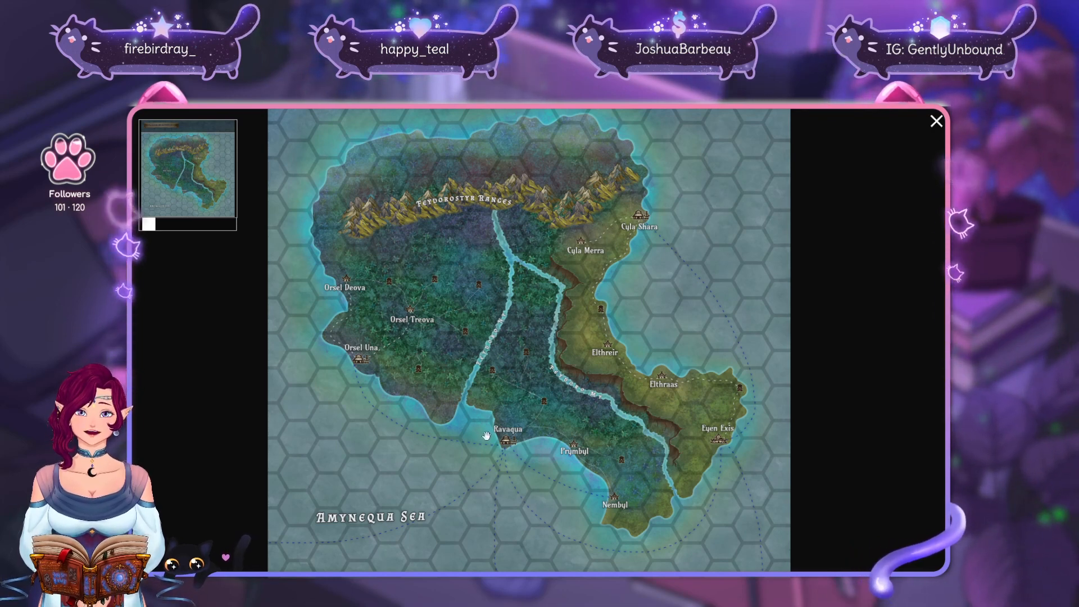
{"action": "mouse_move", "coordinate": [487, 437]}
{"action": "left_mouse_down"}
{"action": "mouse_move", "coordinate": [487, 467]}
{"action": "mouse_move", "coordinate": [487, 436]}
{"action": "left_mouse_up"}
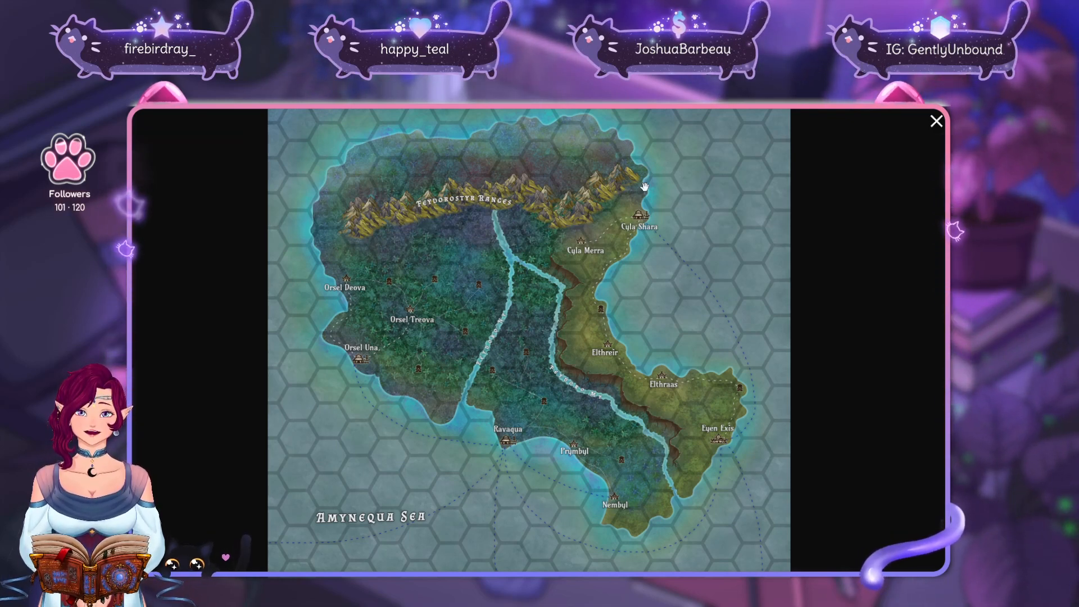
{"action": "scroll", "coordinate": [550, 226], "scroll_direction": "up", "scroll_amount": 2}
{"action": "scroll", "coordinate": [553, 195], "scroll_direction": "down", "scroll_amount": 2}
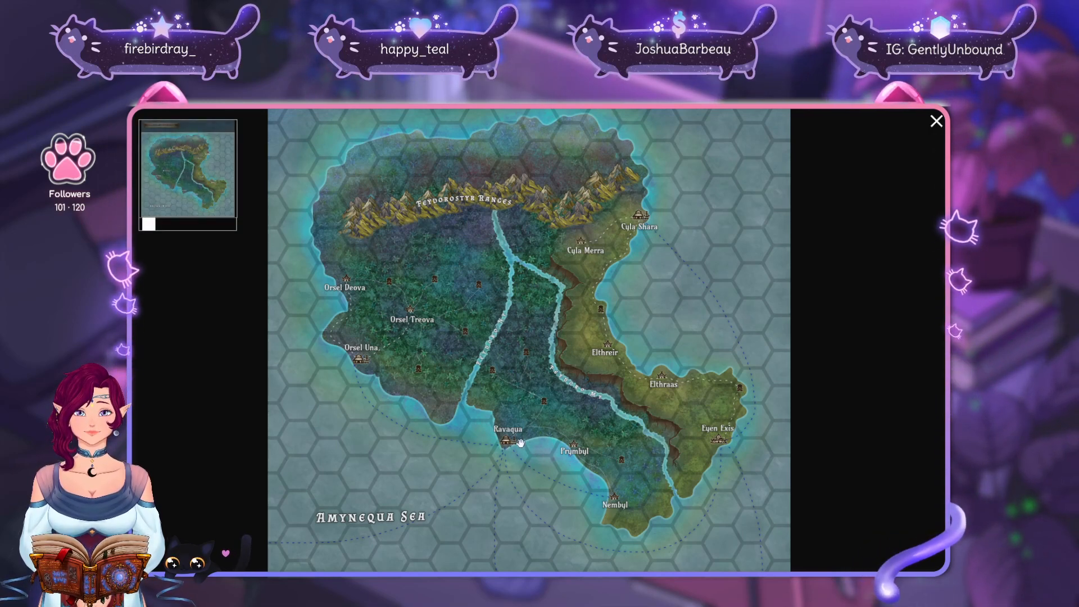
{"action": "left_click_drag", "start_coordinate": [516, 439], "coordinate": [486, 453]}
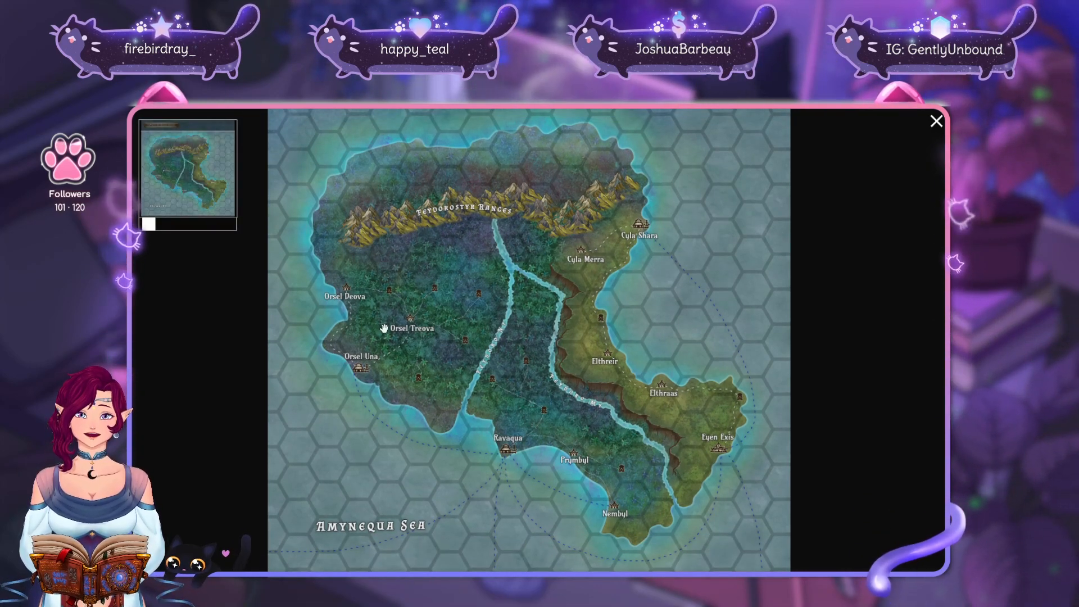
{"action": "key", "text": "Escape"}
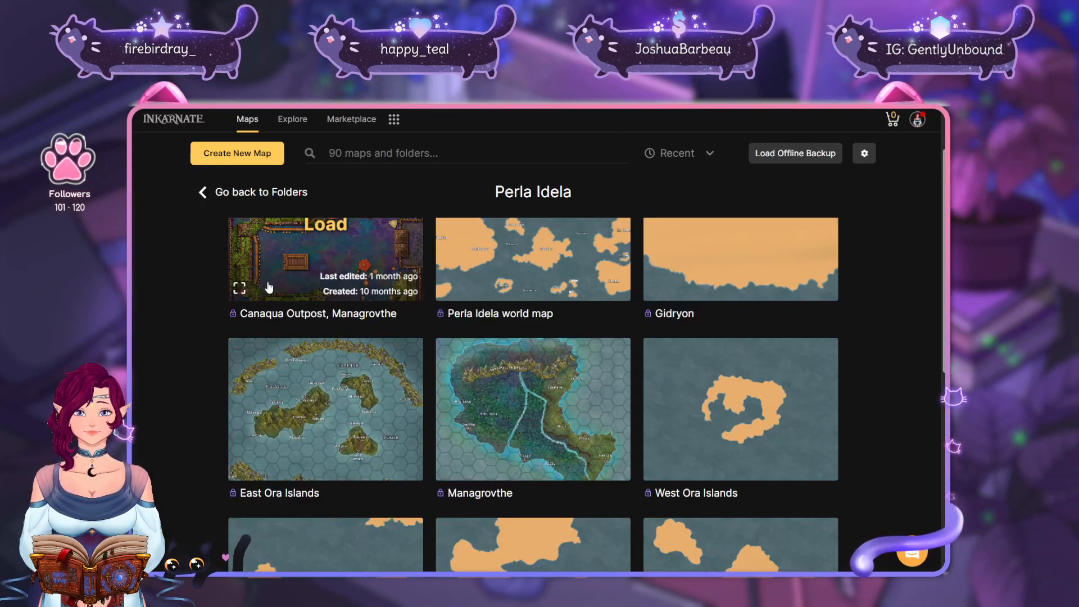
View the Canaqua Outpost, Managrovthe map at full size and close it
{"action": "left_click", "coordinate": [239, 295]}
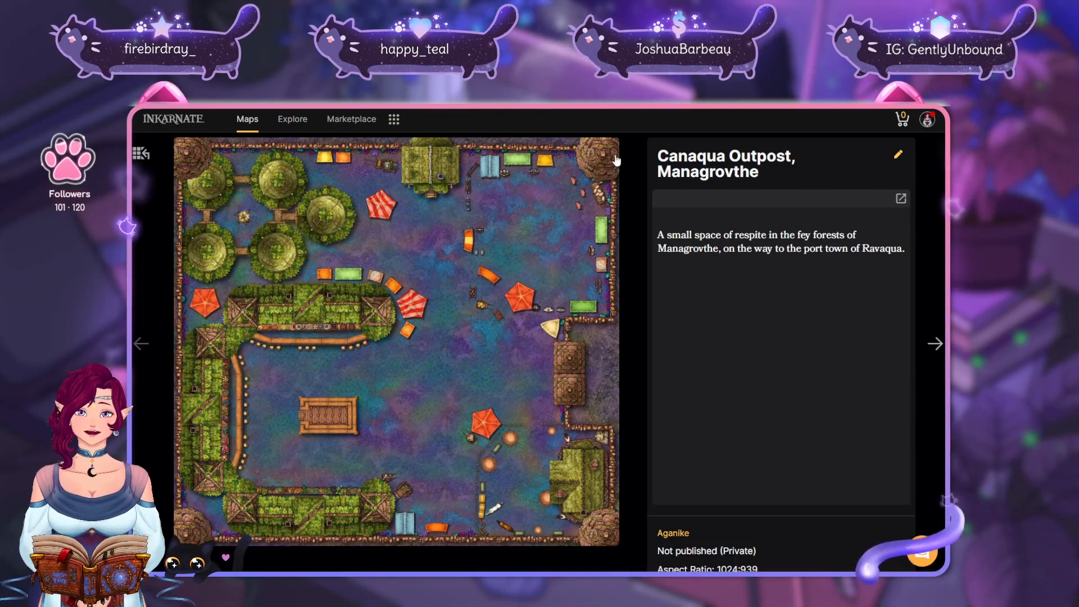
{"action": "left_click", "coordinate": [591, 169]}
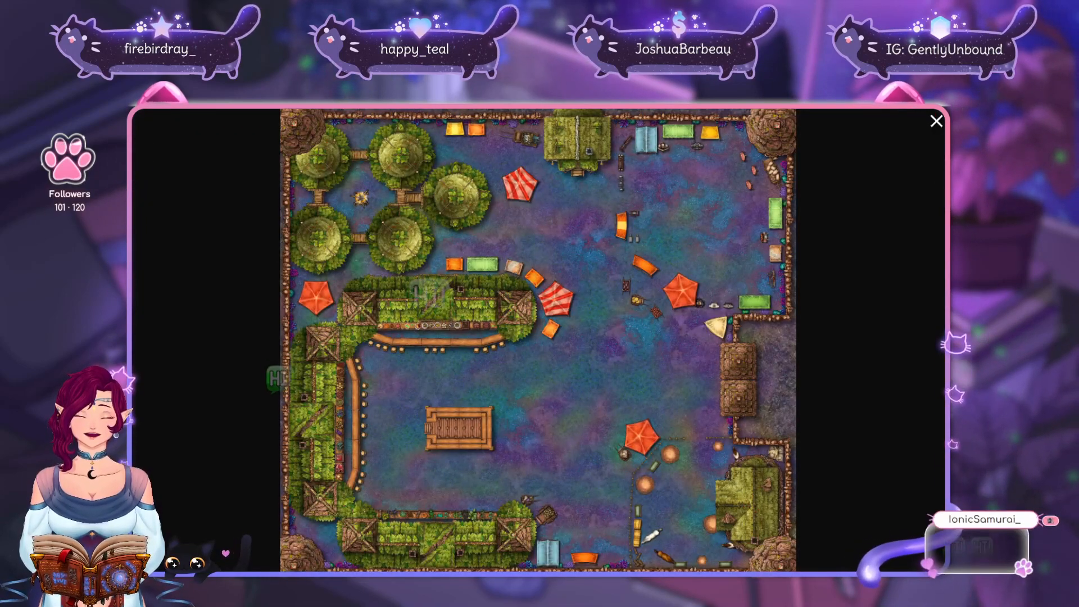
{"action": "left_click", "coordinate": [242, 304]}
{"action": "left_click", "coordinate": [242, 304]}
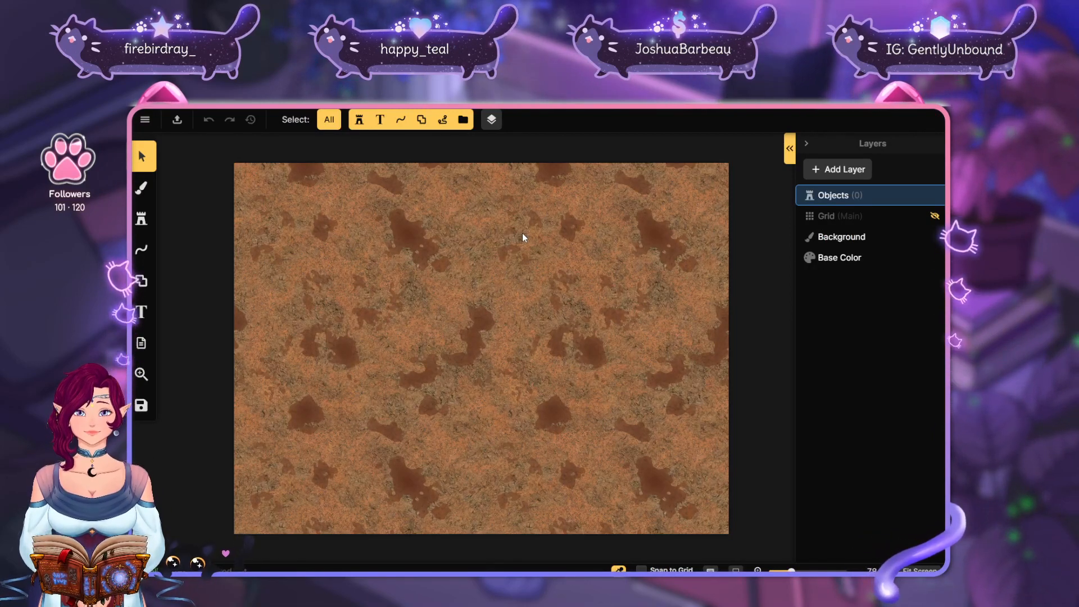
In the blank battlemap, activate the Brush tool on the Background layer and open its texture catalog
{"action": "mouse_move", "coordinate": [561, 224]}
{"action": "left_mouse_down"}
{"action": "mouse_move", "coordinate": [562, 289]}
{"action": "mouse_move", "coordinate": [549, 196]}
{"action": "mouse_move", "coordinate": [556, 229]}
{"action": "left_mouse_up"}
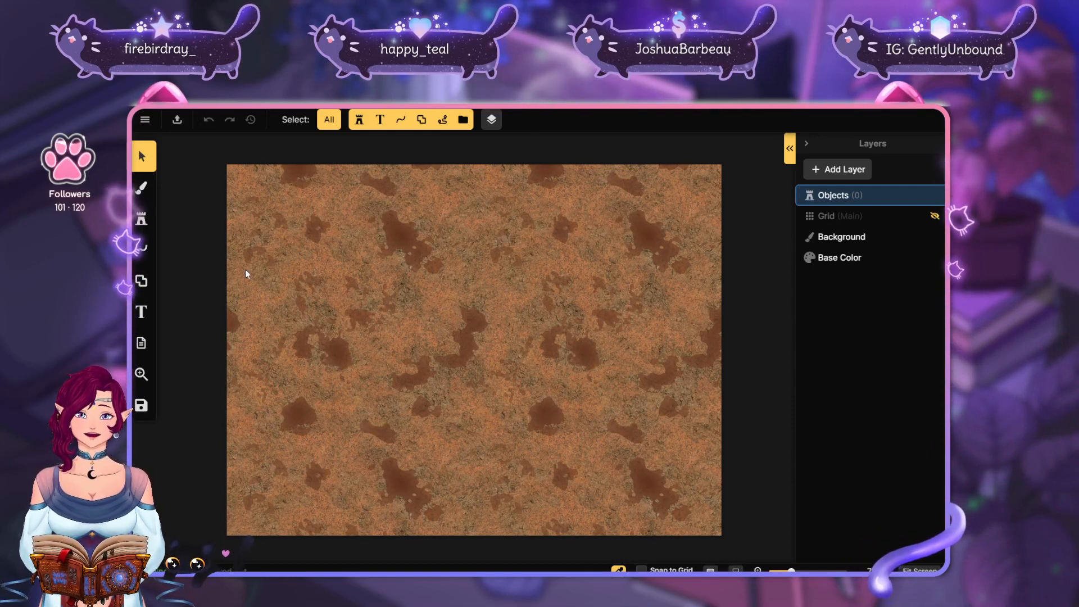
{"action": "left_click", "coordinate": [142, 188]}
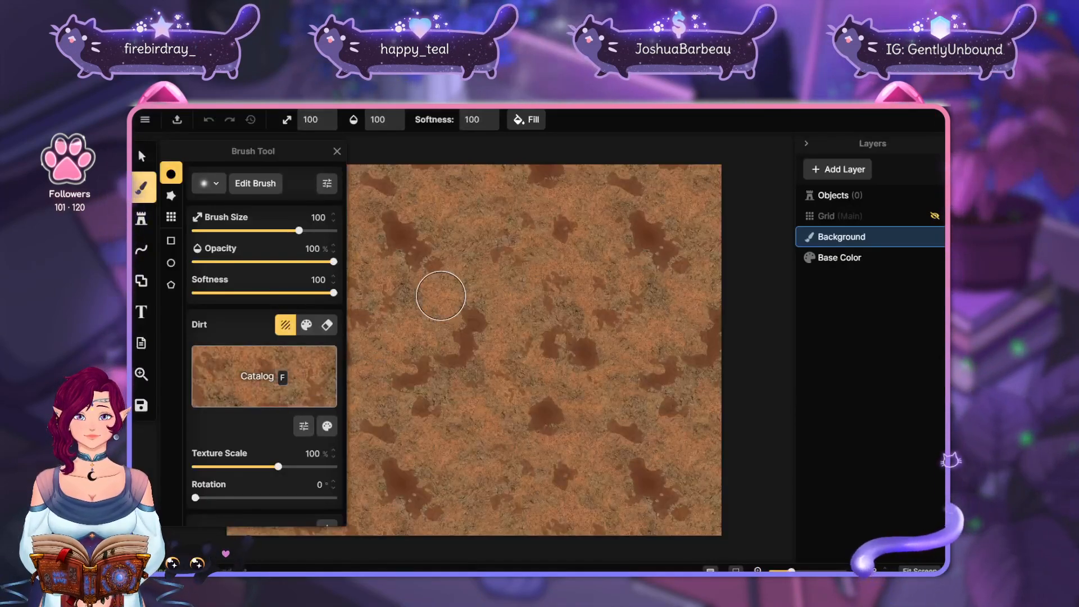
{"action": "left_click", "coordinate": [266, 373]}
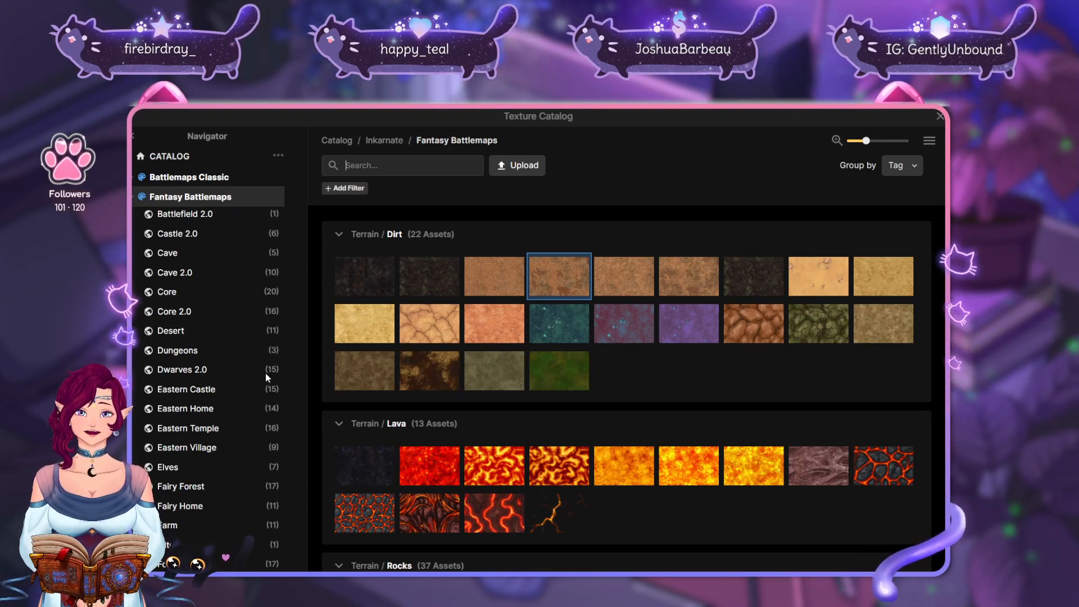
Look through the Fantasy Battlemaps textures and choose Green Fey Grass from the Grass group as the brush texture
{"action": "scroll", "coordinate": [711, 393], "scroll_direction": "down", "scroll_amount": 2}
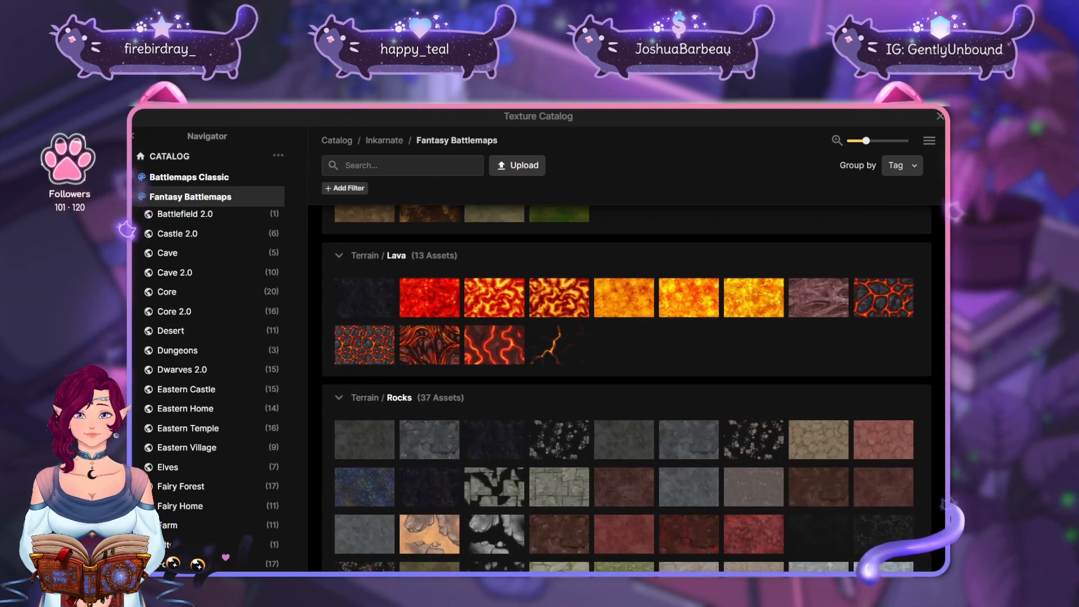
{"action": "scroll", "coordinate": [699, 444], "scroll_direction": "up", "scroll_amount": 2}
{"action": "scroll", "coordinate": [686, 387], "scroll_direction": "down", "scroll_amount": 20}
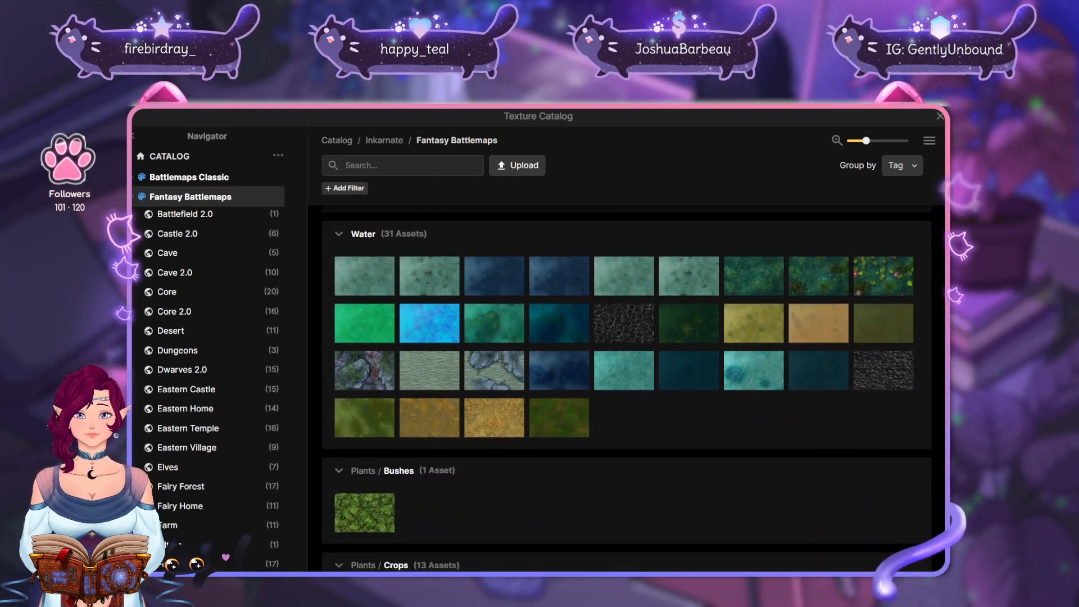
{"action": "scroll", "coordinate": [673, 203], "scroll_direction": "up", "scroll_amount": 1}
{"action": "scroll", "coordinate": [740, 498], "scroll_direction": "down", "scroll_amount": 8}
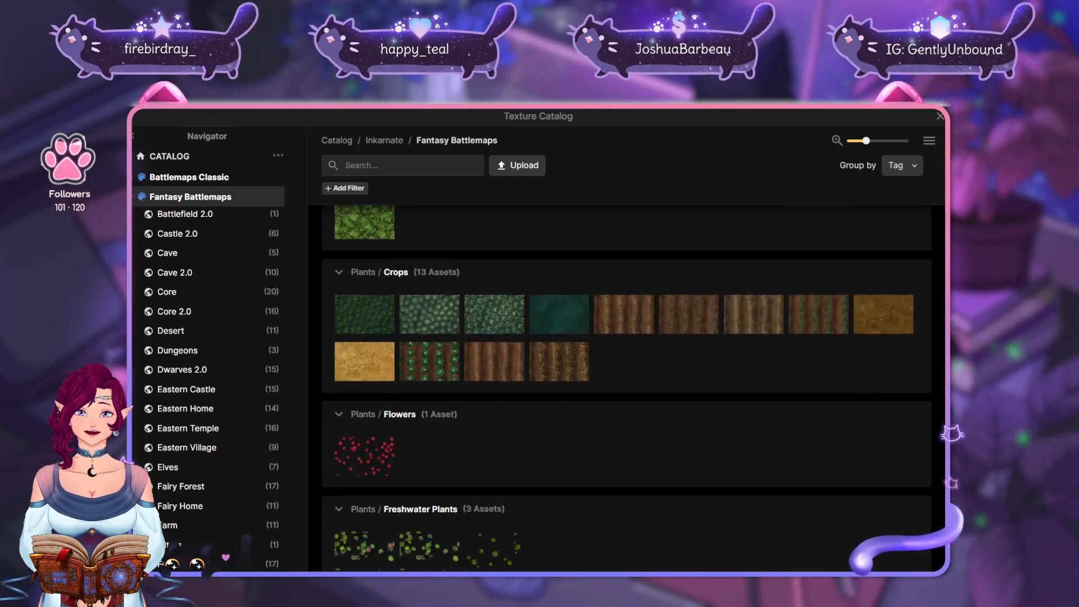
{"action": "scroll", "coordinate": [718, 289], "scroll_direction": "up", "scroll_amount": 1}
{"action": "scroll", "coordinate": [626, 388], "scroll_direction": "up", "scroll_amount": 2}
{"action": "scroll", "coordinate": [626, 387], "scroll_direction": "down", "scroll_amount": 5}
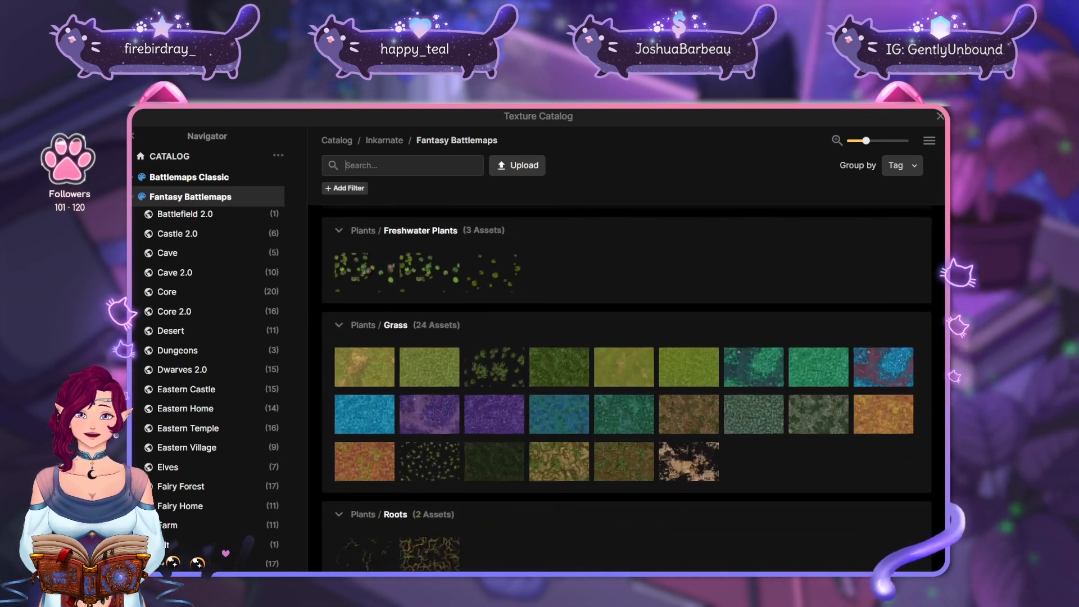
{"action": "scroll", "coordinate": [627, 387], "scroll_direction": "up", "scroll_amount": 3}
{"action": "scroll", "coordinate": [727, 491], "scroll_direction": "down", "scroll_amount": 1}
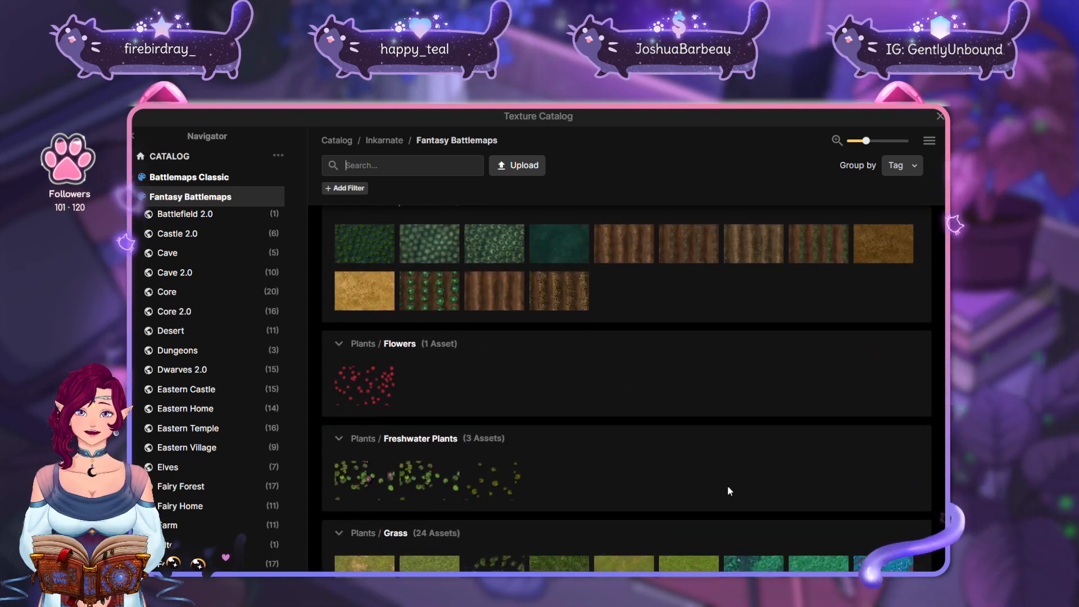
{"action": "mouse_move", "coordinate": [371, 250]}
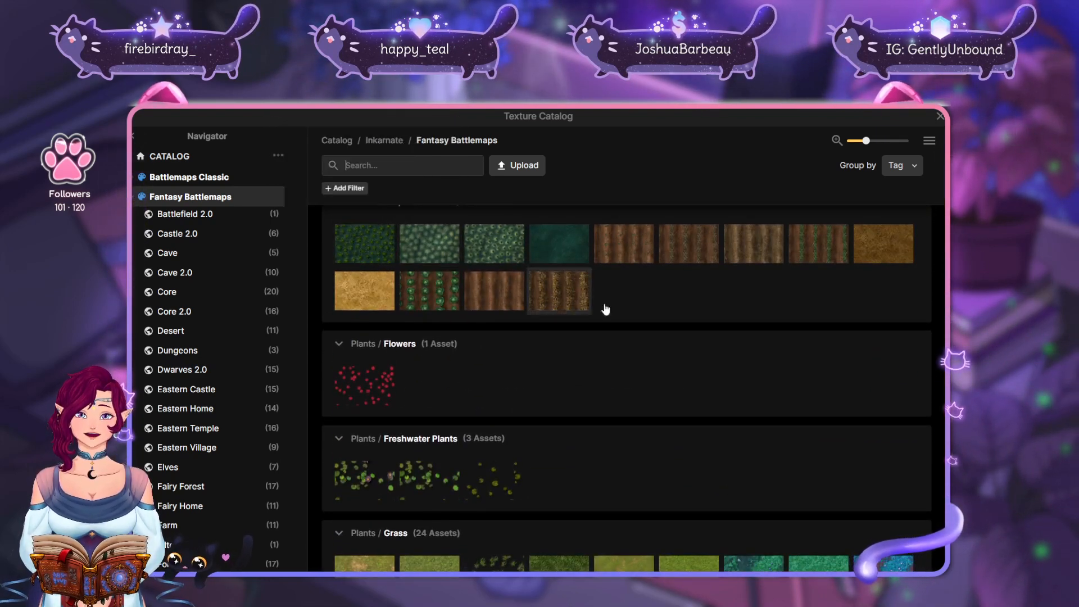
{"action": "scroll", "coordinate": [743, 364], "scroll_direction": "down", "scroll_amount": 4}
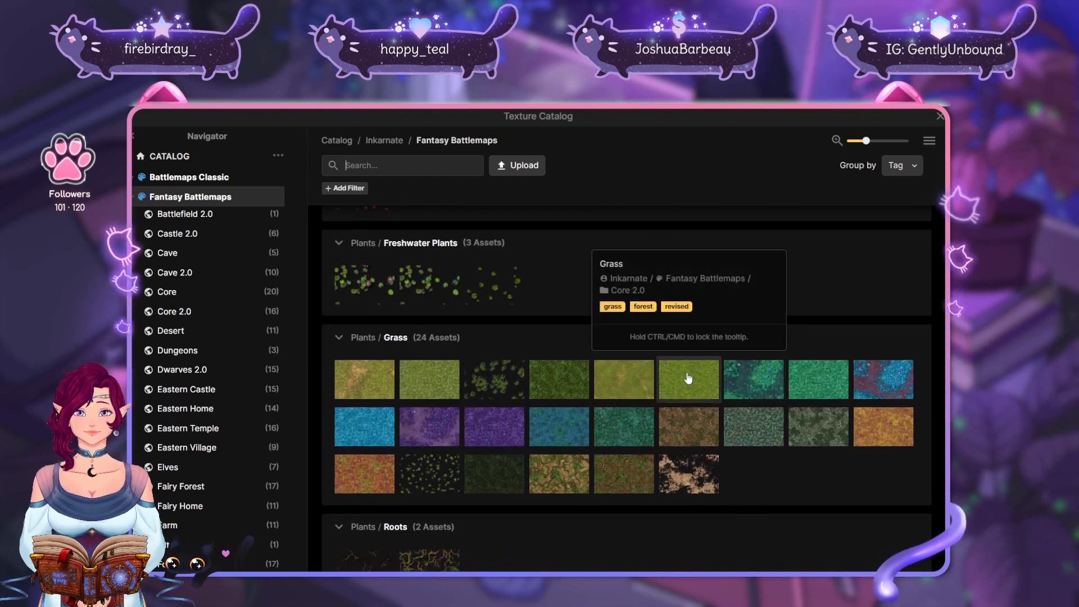
{"action": "mouse_move", "coordinate": [564, 387]}
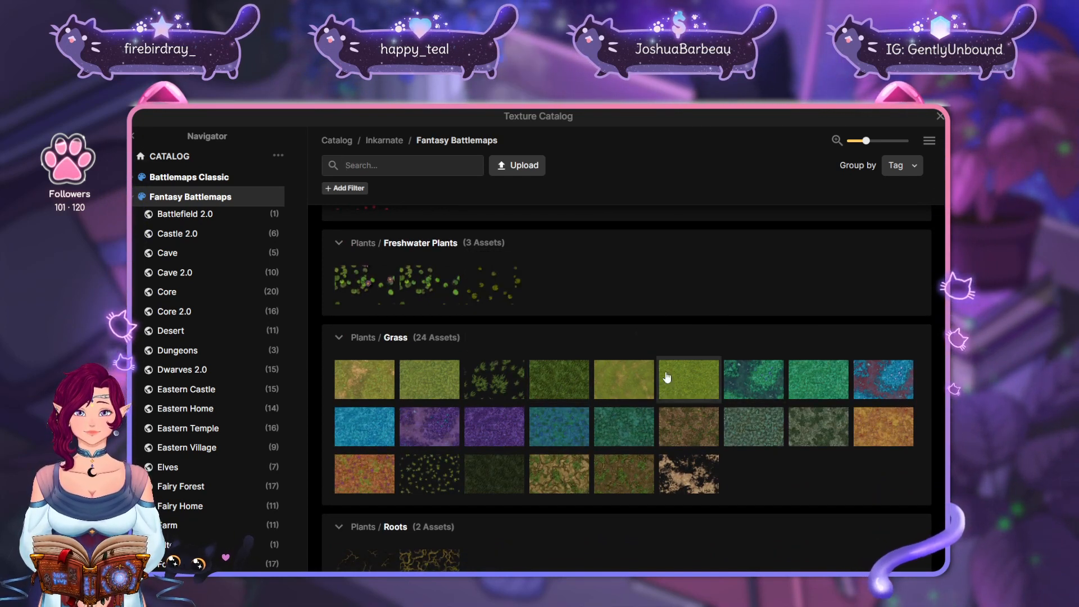
{"action": "mouse_move", "coordinate": [863, 385]}
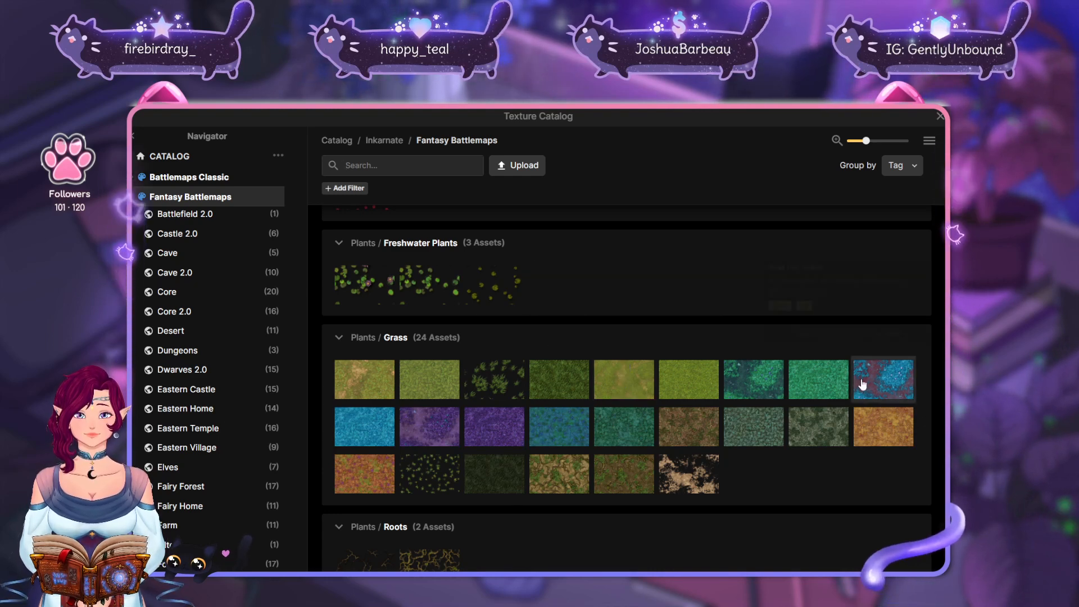
{"action": "mouse_move", "coordinate": [824, 382]}
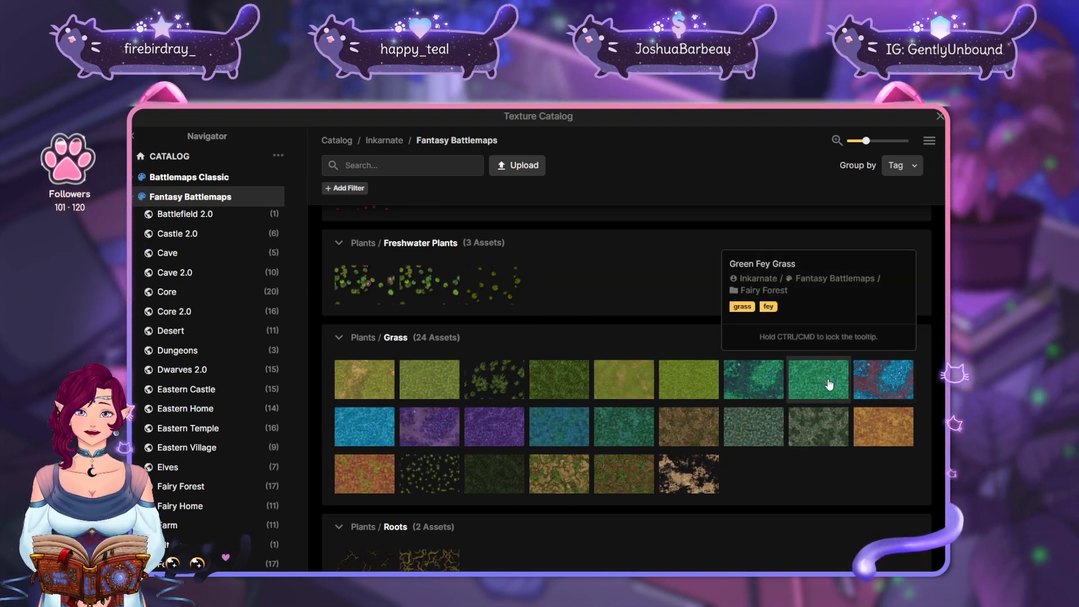
{"action": "left_click", "coordinate": [829, 384]}
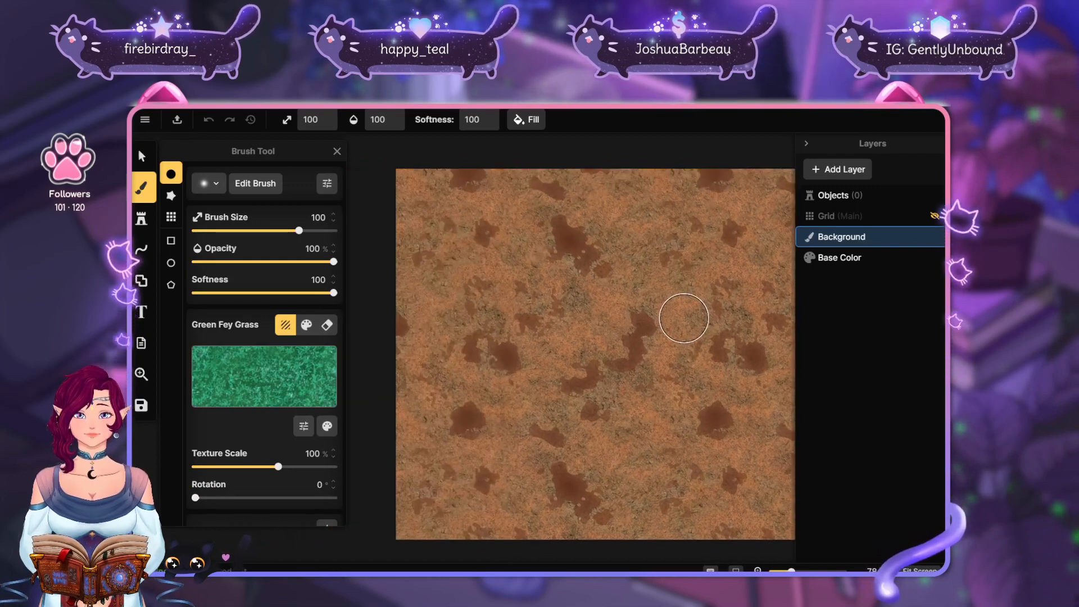
{"action": "left_click_drag", "start_coordinate": [684, 318], "coordinate": [646, 297]}
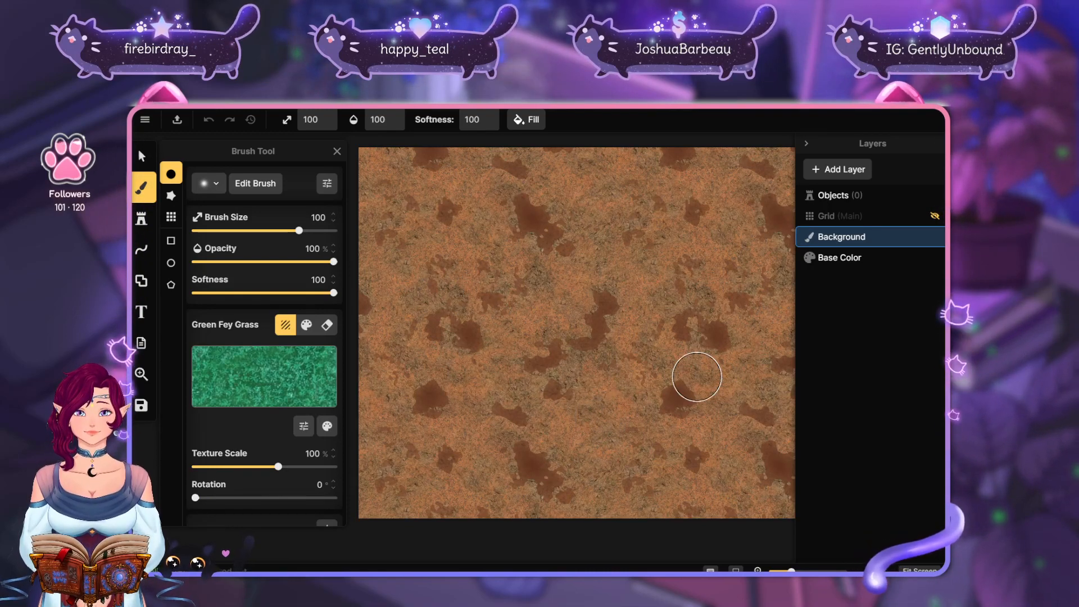
{"action": "scroll", "coordinate": [672, 373], "scroll_direction": "up", "scroll_amount": 1}
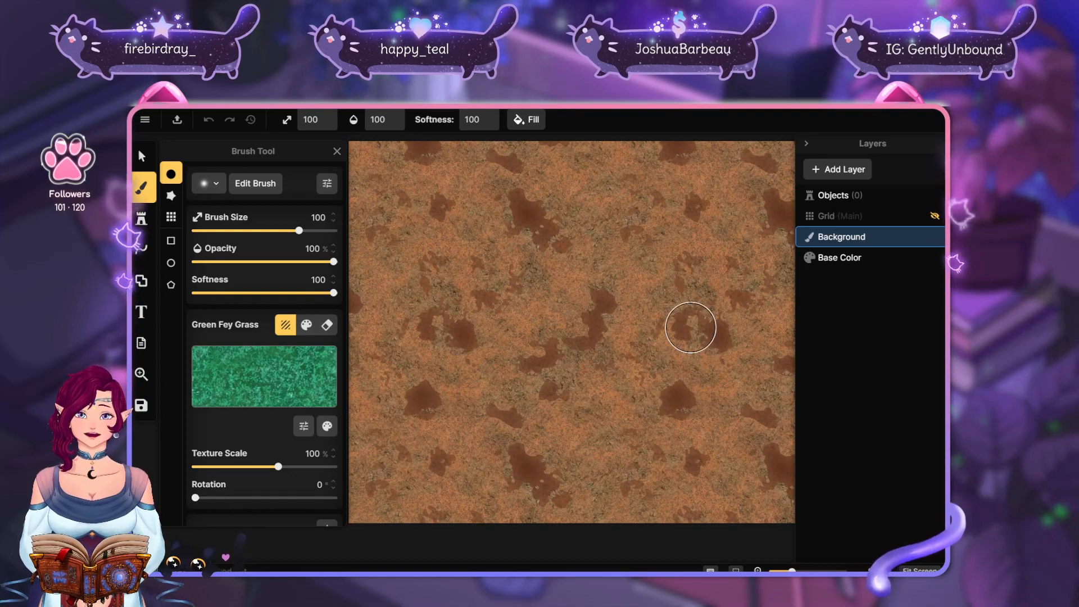
{"action": "scroll", "coordinate": [663, 358], "scroll_direction": "down", "scroll_amount": 2}
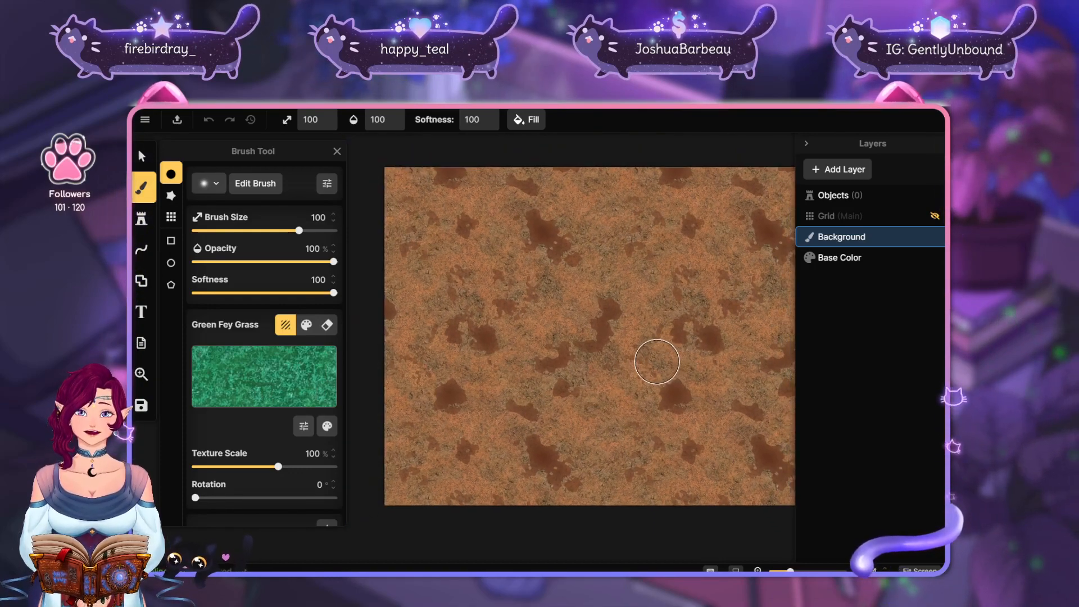
Set the texture scale of the Green Fey Grass brush to 60.44%
{"action": "mouse_move", "coordinate": [701, 400]}
{"action": "left_mouse_down"}
{"action": "mouse_move", "coordinate": [639, 346]}
{"action": "mouse_move", "coordinate": [670, 357]}
{"action": "left_mouse_up"}
{"action": "scroll", "coordinate": [649, 368], "scroll_direction": "down", "scroll_amount": 1}
{"action": "scroll", "coordinate": [647, 369], "scroll_direction": "down", "scroll_amount": 1}
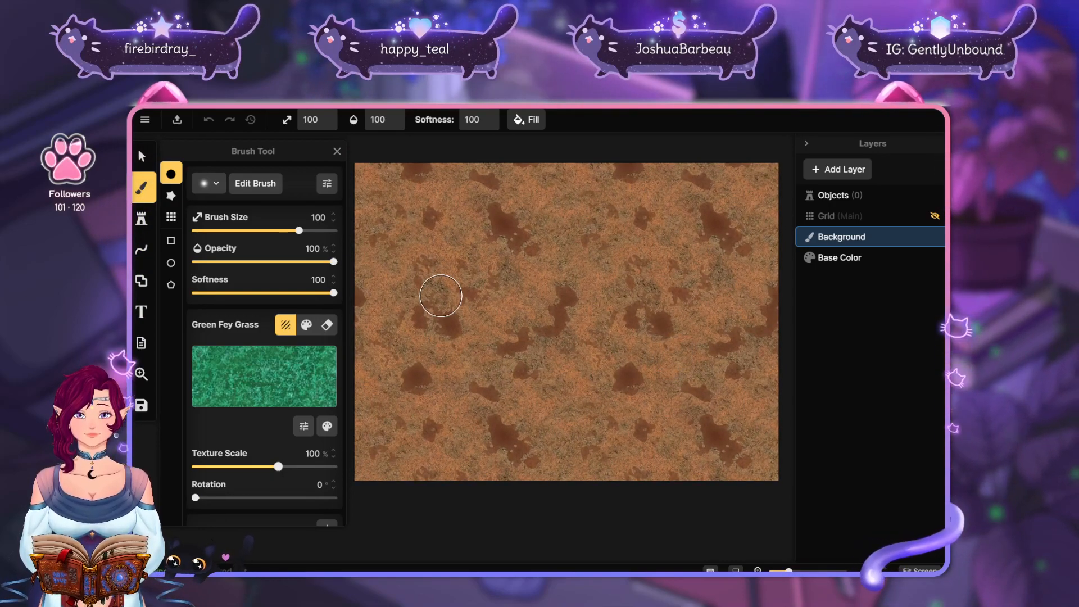
{"action": "left_click_drag", "start_coordinate": [278, 467], "coordinate": [262, 466]}
{"action": "key", "text": "space"}
{"action": "mouse_move", "coordinate": [520, 401]}
{"action": "left_mouse_down"}
{"action": "mouse_move", "coordinate": [542, 409]}
{"action": "mouse_move", "coordinate": [532, 412]}
{"action": "left_mouse_up"}
Paint the entire Background layer with Green Fey Grass at brush size 100, covering all of the brown dirt
{"action": "mouse_move", "coordinate": [360, 489]}
{"action": "left_mouse_down"}
{"action": "mouse_move", "coordinate": [374, 508]}
{"action": "mouse_move", "coordinate": [367, 471]}
{"action": "mouse_move", "coordinate": [388, 515]}
{"action": "mouse_move", "coordinate": [373, 450]}
{"action": "left_mouse_up"}
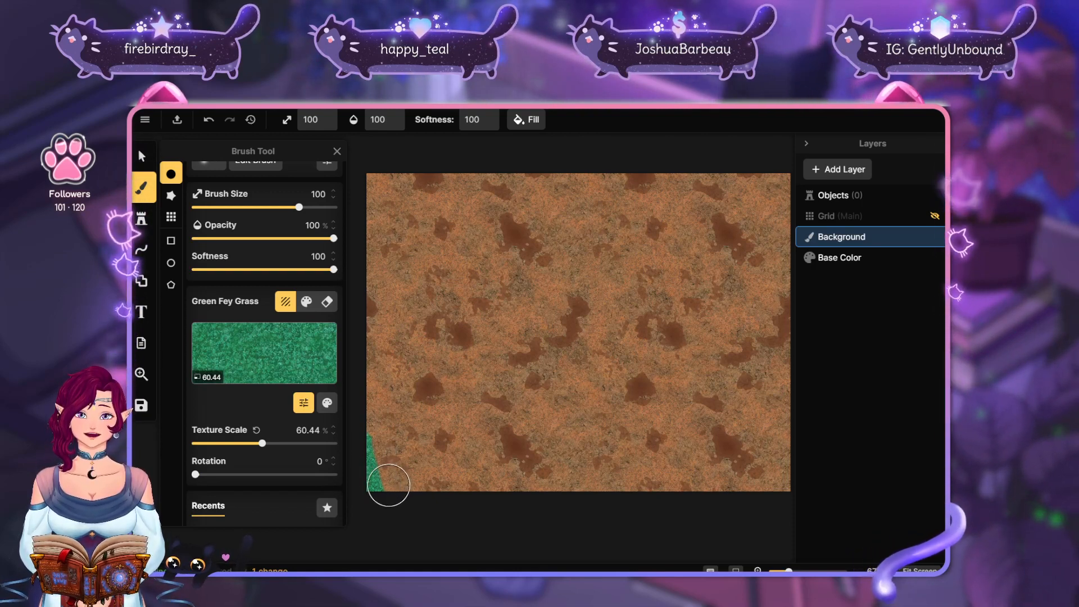
{"action": "mouse_move", "coordinate": [389, 485]}
{"action": "left_mouse_down"}
{"action": "mouse_move", "coordinate": [419, 430]}
{"action": "mouse_move", "coordinate": [614, 233]}
{"action": "mouse_move", "coordinate": [510, 306]}
{"action": "mouse_move", "coordinate": [340, 499]}
{"action": "mouse_move", "coordinate": [566, 247]}
{"action": "mouse_move", "coordinate": [497, 306]}
{"action": "mouse_move", "coordinate": [401, 431]}
{"action": "mouse_move", "coordinate": [608, 215]}
{"action": "mouse_move", "coordinate": [367, 500]}
{"action": "mouse_move", "coordinate": [413, 405]}
{"action": "mouse_move", "coordinate": [368, 494]}
{"action": "mouse_move", "coordinate": [354, 423]}
{"action": "mouse_move", "coordinate": [371, 211]}
{"action": "mouse_move", "coordinate": [361, 365]}
{"action": "mouse_move", "coordinate": [383, 198]}
{"action": "mouse_move", "coordinate": [388, 395]}
{"action": "mouse_move", "coordinate": [410, 164]}
{"action": "mouse_move", "coordinate": [383, 366]}
{"action": "mouse_move", "coordinate": [400, 405]}
{"action": "mouse_move", "coordinate": [446, 344]}
{"action": "mouse_move", "coordinate": [416, 389]}
{"action": "mouse_move", "coordinate": [613, 198]}
{"action": "mouse_move", "coordinate": [658, 166]}
{"action": "mouse_move", "coordinate": [670, 180]}
{"action": "mouse_move", "coordinate": [597, 247]}
{"action": "mouse_move", "coordinate": [562, 244]}
{"action": "mouse_move", "coordinate": [581, 221]}
{"action": "mouse_move", "coordinate": [437, 338]}
{"action": "mouse_move", "coordinate": [621, 179]}
{"action": "mouse_move", "coordinate": [462, 313]}
{"action": "mouse_move", "coordinate": [593, 173]}
{"action": "mouse_move", "coordinate": [435, 305]}
{"action": "mouse_move", "coordinate": [573, 184]}
{"action": "mouse_move", "coordinate": [562, 179]}
{"action": "mouse_move", "coordinate": [403, 310]}
{"action": "mouse_move", "coordinate": [536, 178]}
{"action": "mouse_move", "coordinate": [526, 169]}
{"action": "mouse_move", "coordinate": [424, 238]}
{"action": "mouse_move", "coordinate": [476, 159]}
{"action": "mouse_move", "coordinate": [466, 153]}
{"action": "mouse_move", "coordinate": [396, 184]}
{"action": "left_mouse_up"}
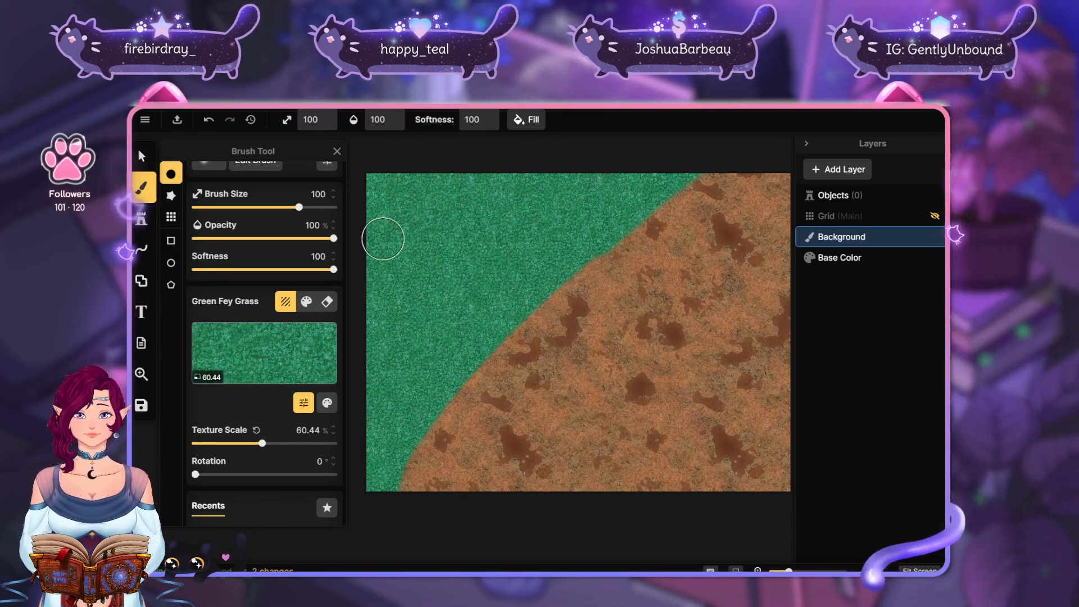
{"action": "mouse_move", "coordinate": [383, 239]}
{"action": "left_mouse_down"}
{"action": "mouse_move", "coordinate": [365, 398]}
{"action": "mouse_move", "coordinate": [639, 205]}
{"action": "left_mouse_up"}
{"action": "mouse_move", "coordinate": [736, 197]}
{"action": "left_mouse_down"}
{"action": "mouse_move", "coordinate": [702, 174]}
{"action": "mouse_move", "coordinate": [618, 165]}
{"action": "mouse_move", "coordinate": [684, 207]}
{"action": "mouse_move", "coordinate": [731, 191]}
{"action": "mouse_move", "coordinate": [733, 168]}
{"action": "mouse_move", "coordinate": [719, 151]}
{"action": "mouse_move", "coordinate": [716, 183]}
{"action": "mouse_move", "coordinate": [747, 282]}
{"action": "mouse_move", "coordinate": [733, 275]}
{"action": "mouse_move", "coordinate": [678, 168]}
{"action": "mouse_move", "coordinate": [701, 267]}
{"action": "mouse_move", "coordinate": [661, 197]}
{"action": "mouse_move", "coordinate": [729, 351]}
{"action": "mouse_move", "coordinate": [660, 170]}
{"action": "mouse_move", "coordinate": [745, 427]}
{"action": "mouse_move", "coordinate": [708, 343]}
{"action": "mouse_move", "coordinate": [715, 511]}
{"action": "left_mouse_up"}
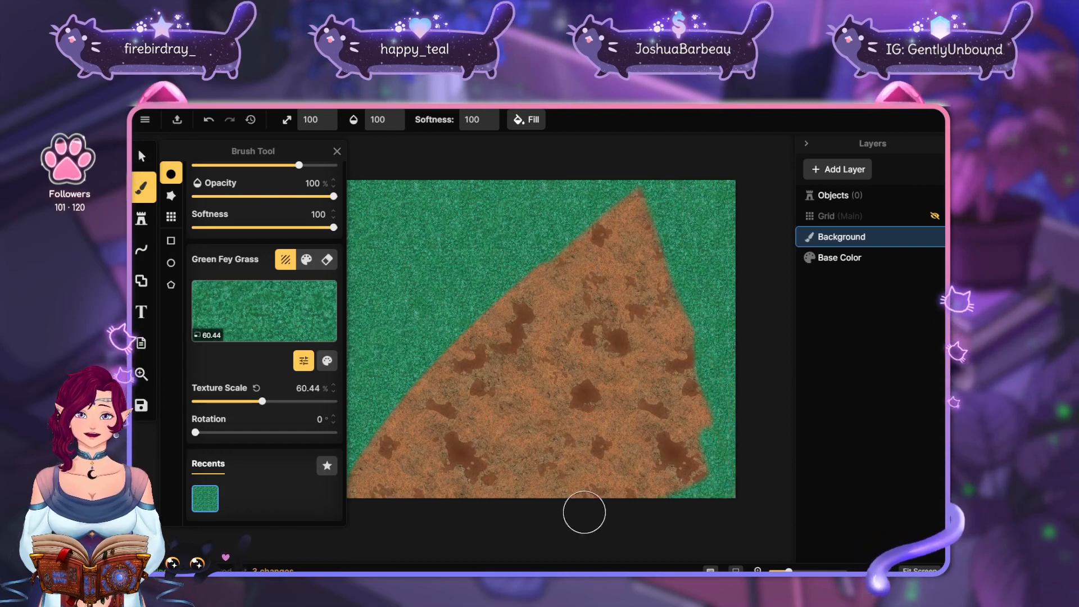
{"action": "mouse_move", "coordinate": [585, 512]}
{"action": "left_mouse_down"}
{"action": "mouse_move", "coordinate": [686, 494]}
{"action": "mouse_move", "coordinate": [440, 520]}
{"action": "left_mouse_up"}
{"action": "mouse_move", "coordinate": [470, 465]}
{"action": "left_mouse_down"}
{"action": "mouse_move", "coordinate": [511, 416]}
{"action": "mouse_move", "coordinate": [365, 458]}
{"action": "mouse_move", "coordinate": [382, 438]}
{"action": "left_mouse_up"}
{"action": "left_click_drag", "start_coordinate": [404, 413], "coordinate": [456, 457]}
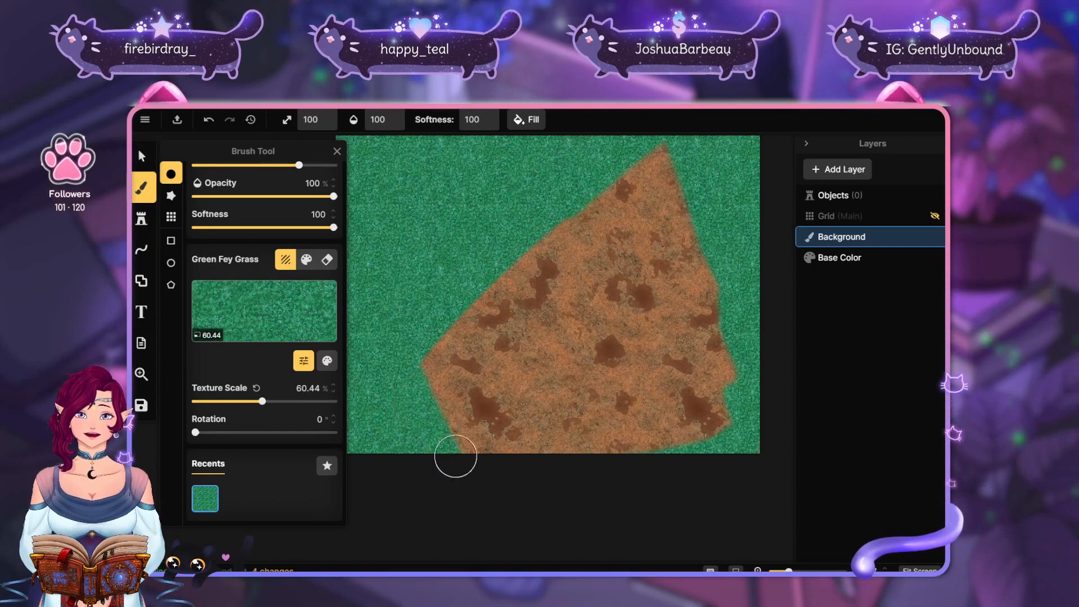
{"action": "mouse_move", "coordinate": [454, 309]}
{"action": "left_mouse_down"}
{"action": "mouse_move", "coordinate": [462, 331]}
{"action": "mouse_move", "coordinate": [438, 336]}
{"action": "mouse_move", "coordinate": [445, 366]}
{"action": "mouse_move", "coordinate": [511, 432]}
{"action": "mouse_move", "coordinate": [591, 460]}
{"action": "mouse_move", "coordinate": [589, 402]}
{"action": "left_mouse_up"}
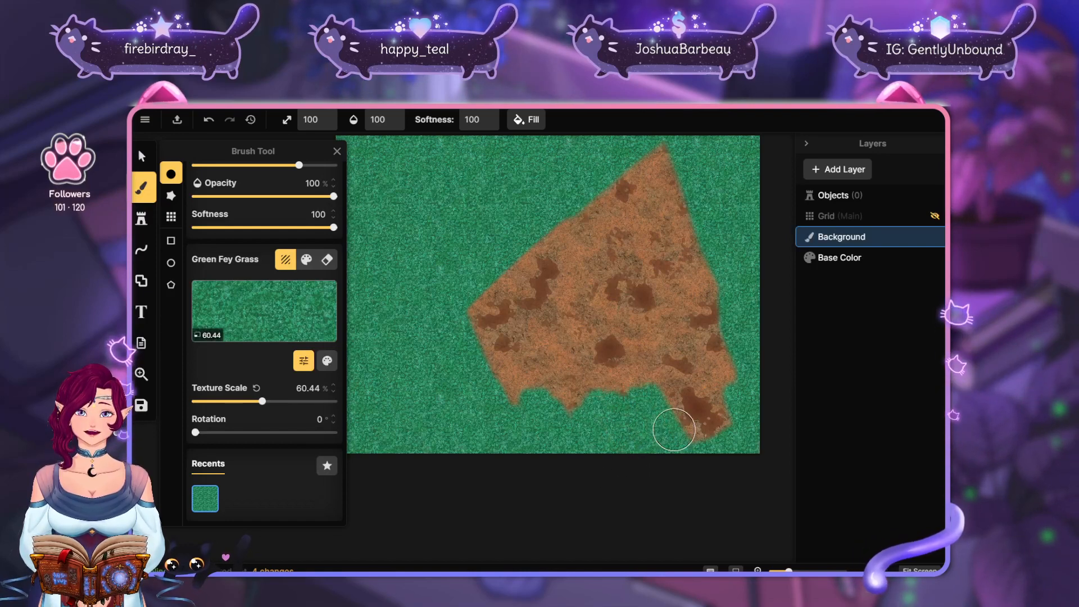
{"action": "mouse_move", "coordinate": [674, 430]}
{"action": "left_mouse_down"}
{"action": "mouse_move", "coordinate": [676, 388]}
{"action": "mouse_move", "coordinate": [740, 403]}
{"action": "mouse_move", "coordinate": [743, 380]}
{"action": "mouse_move", "coordinate": [680, 159]}
{"action": "mouse_move", "coordinate": [663, 182]}
{"action": "left_mouse_up"}
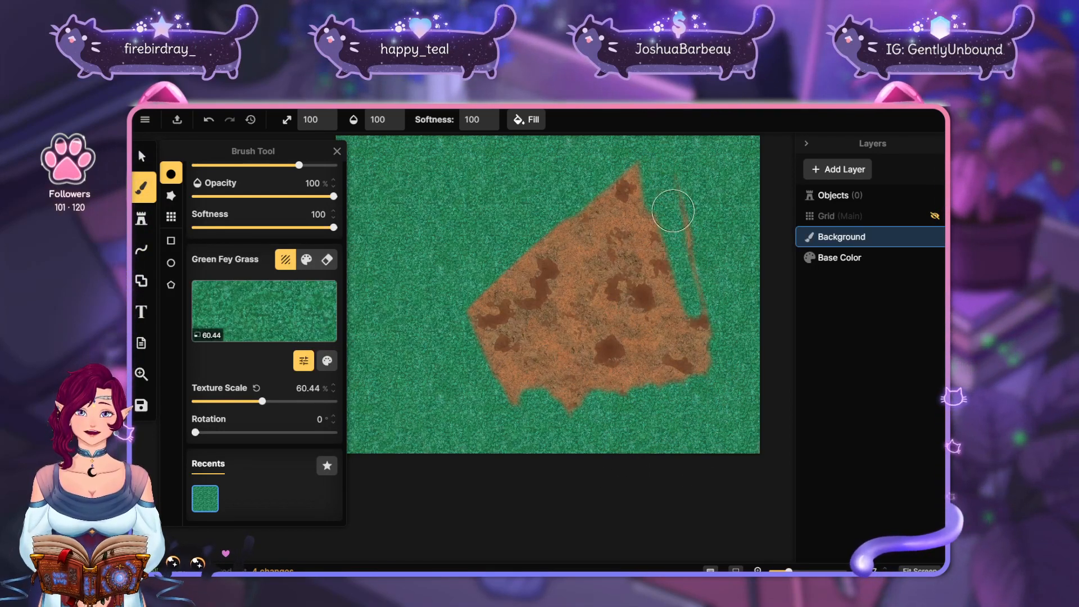
{"action": "mouse_move", "coordinate": [650, 353]}
{"action": "left_mouse_down"}
{"action": "mouse_move", "coordinate": [665, 374]}
{"action": "mouse_move", "coordinate": [605, 369]}
{"action": "mouse_move", "coordinate": [604, 354]}
{"action": "mouse_move", "coordinate": [576, 407]}
{"action": "mouse_move", "coordinate": [551, 416]}
{"action": "mouse_move", "coordinate": [469, 350]}
{"action": "left_mouse_up"}
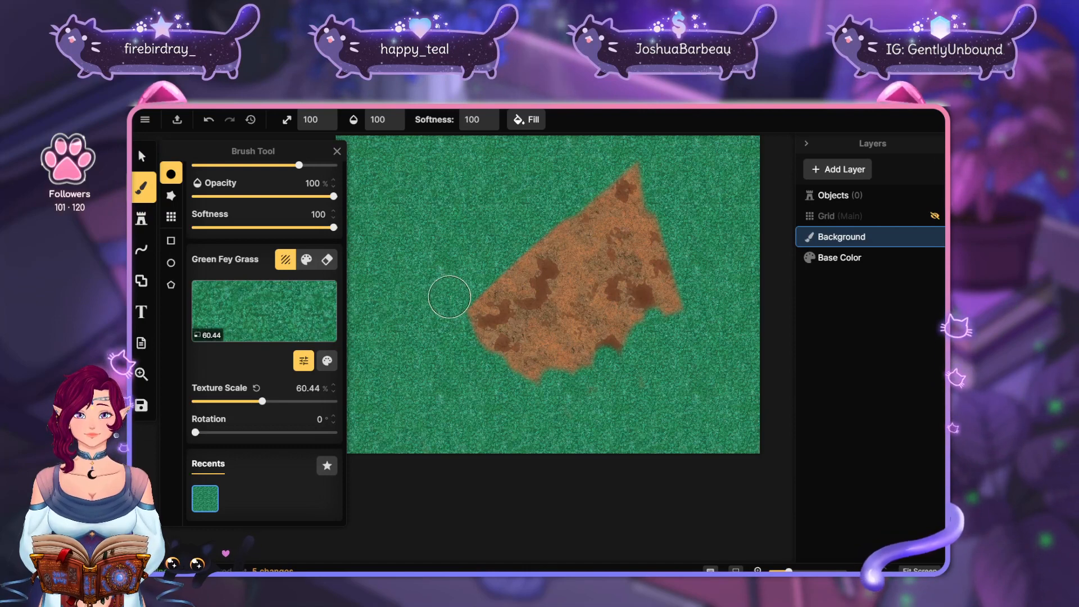
{"action": "left_click_drag", "start_coordinate": [449, 287], "coordinate": [489, 357]}
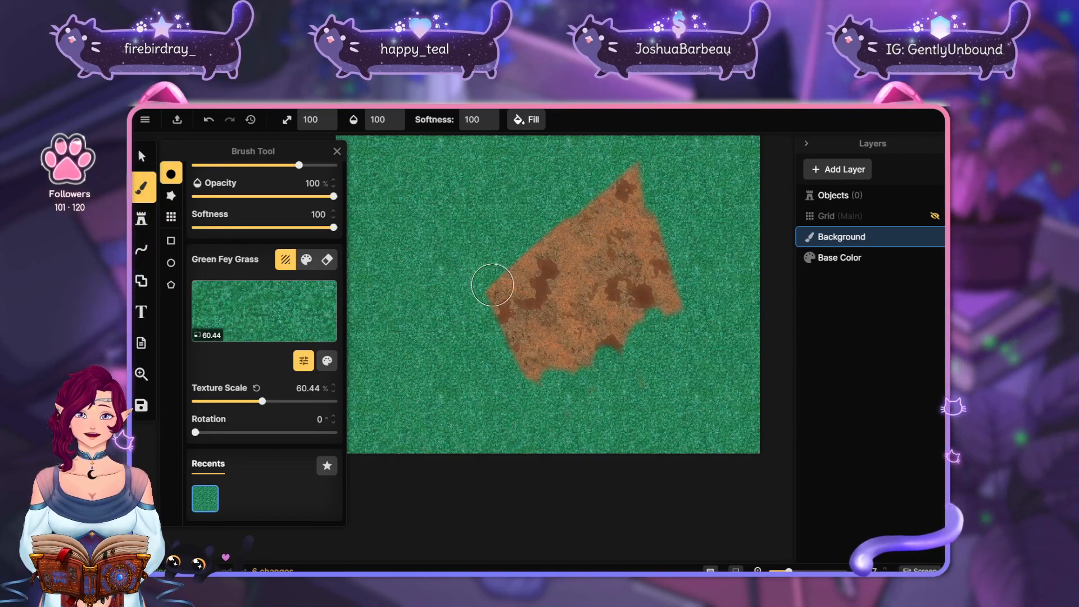
{"action": "mouse_move", "coordinate": [524, 332]}
{"action": "left_mouse_down"}
{"action": "mouse_move", "coordinate": [515, 267]}
{"action": "mouse_move", "coordinate": [529, 234]}
{"action": "mouse_move", "coordinate": [597, 357]}
{"action": "mouse_move", "coordinate": [615, 339]}
{"action": "mouse_move", "coordinate": [600, 205]}
{"action": "mouse_move", "coordinate": [624, 160]}
{"action": "left_mouse_up"}
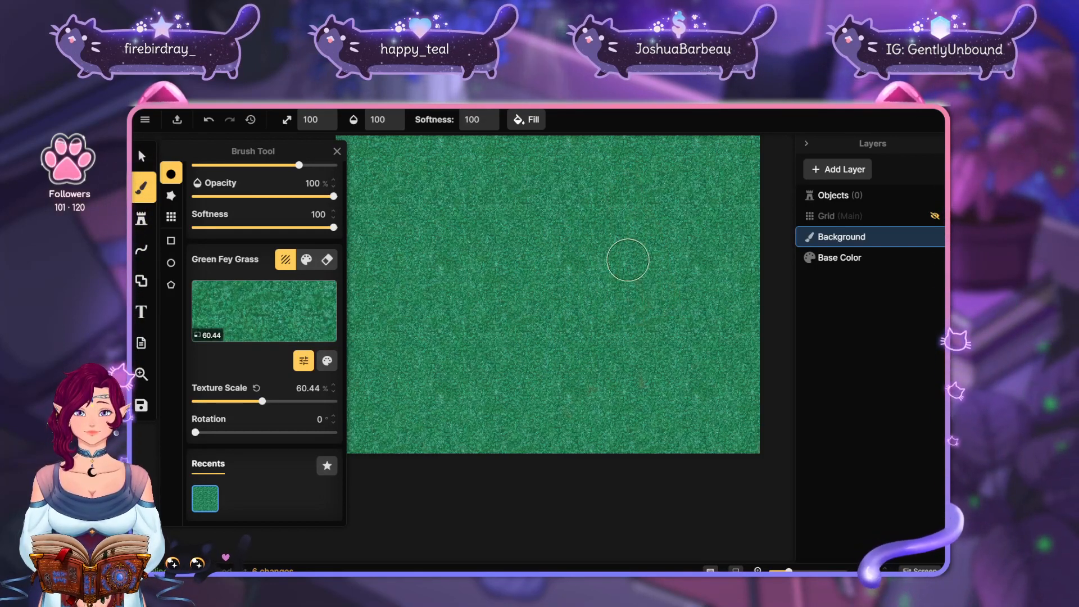
{"action": "mouse_move", "coordinate": [560, 310]}
{"action": "left_mouse_down"}
{"action": "mouse_move", "coordinate": [662, 385]}
{"action": "mouse_move", "coordinate": [571, 338]}
{"action": "mouse_move", "coordinate": [594, 326]}
{"action": "left_mouse_up"}
Paint over the background with Green Fey Grass at 101.2% texture scale and softness 45, and save the map
{"action": "scroll", "coordinate": [618, 288], "scroll_direction": "down", "scroll_amount": 1}
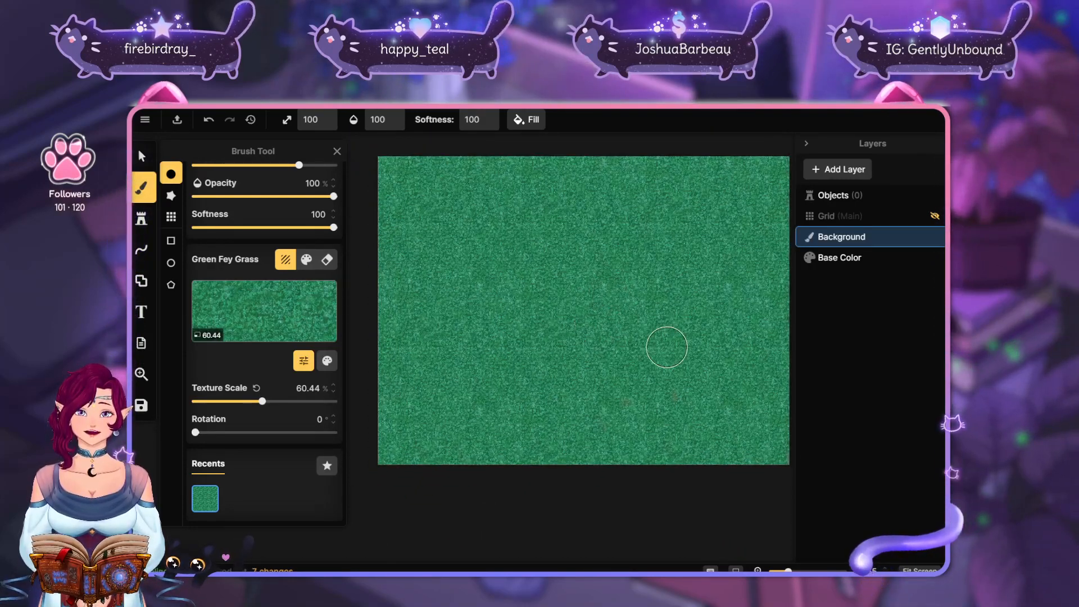
{"action": "scroll", "coordinate": [667, 347], "scroll_direction": "down", "scroll_amount": 1}
{"action": "left_click_drag", "start_coordinate": [667, 348], "coordinate": [628, 359]}
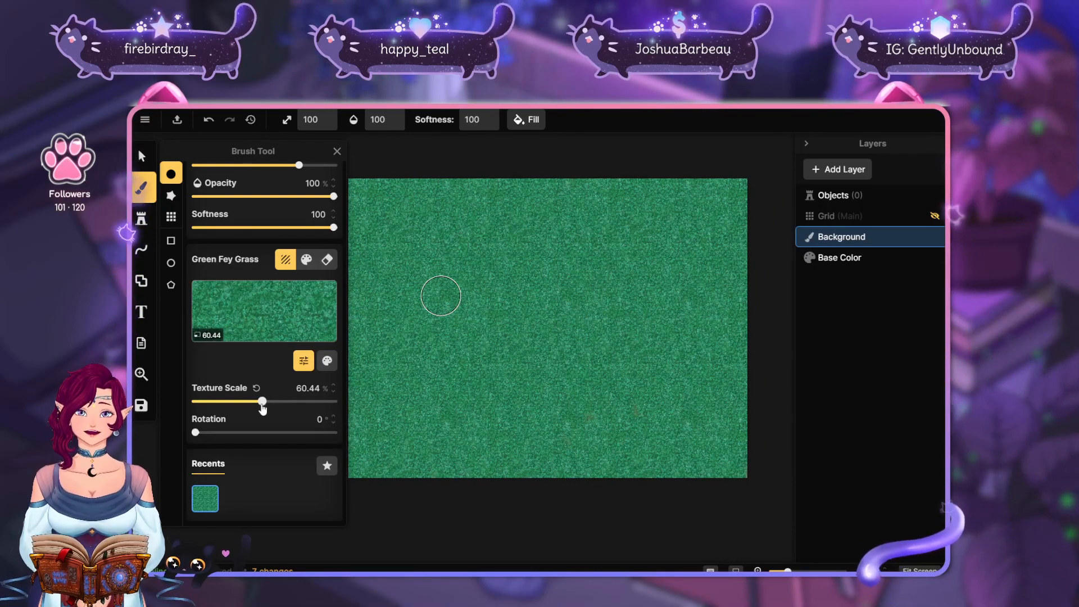
{"action": "left_click_drag", "start_coordinate": [262, 402], "coordinate": [279, 401]}
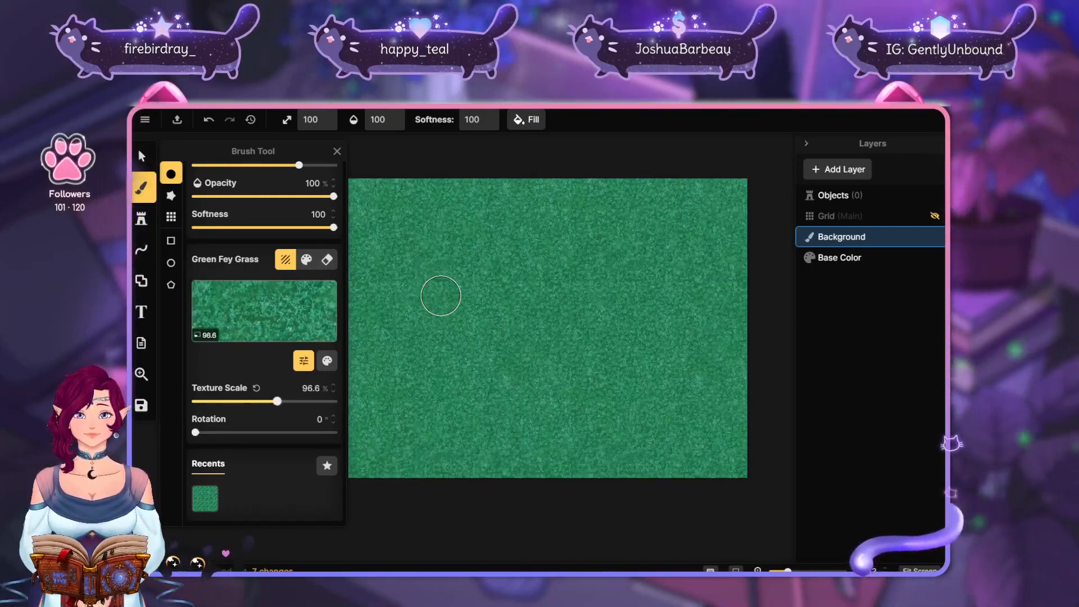
{"action": "left_click", "coordinate": [257, 228]}
{"action": "left_click_drag", "start_coordinate": [417, 434], "coordinate": [466, 387]}
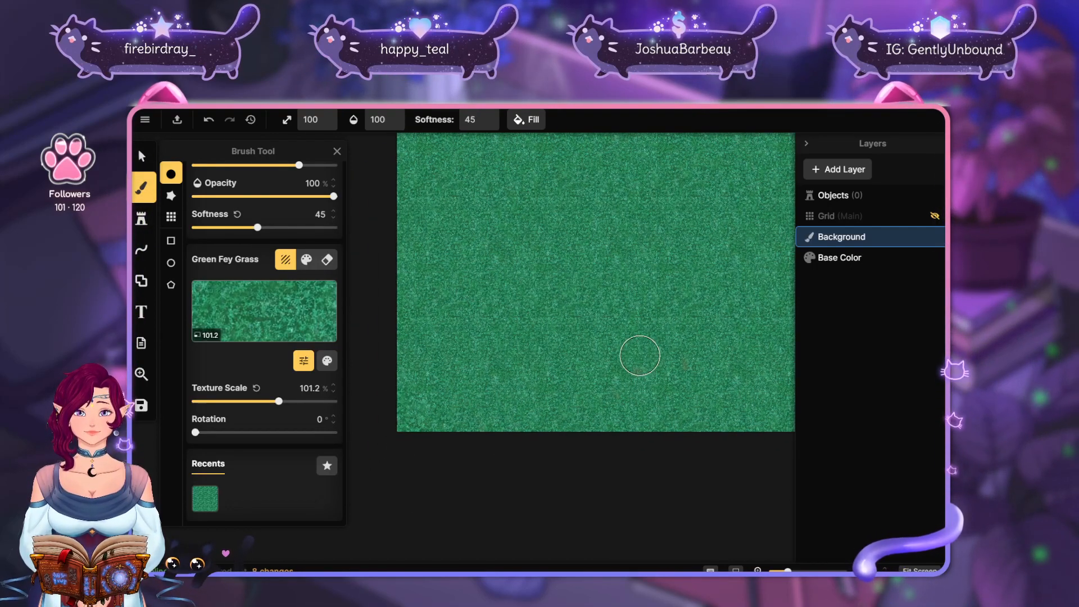
{"action": "scroll", "coordinate": [318, 371], "scroll_direction": "up", "scroll_amount": 2}
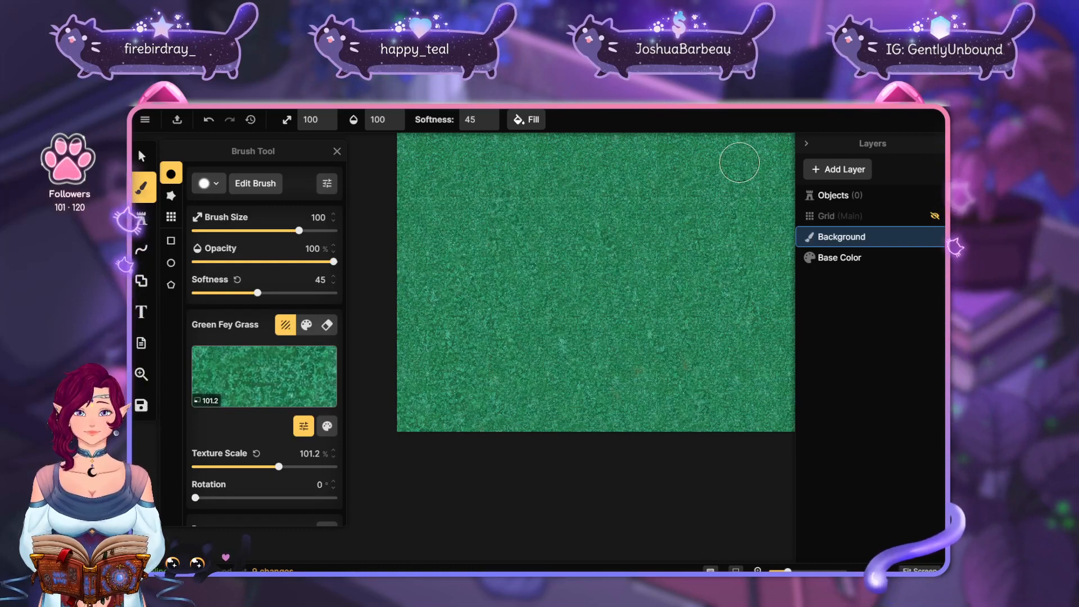
{"action": "left_click_drag", "start_coordinate": [740, 163], "coordinate": [630, 358]}
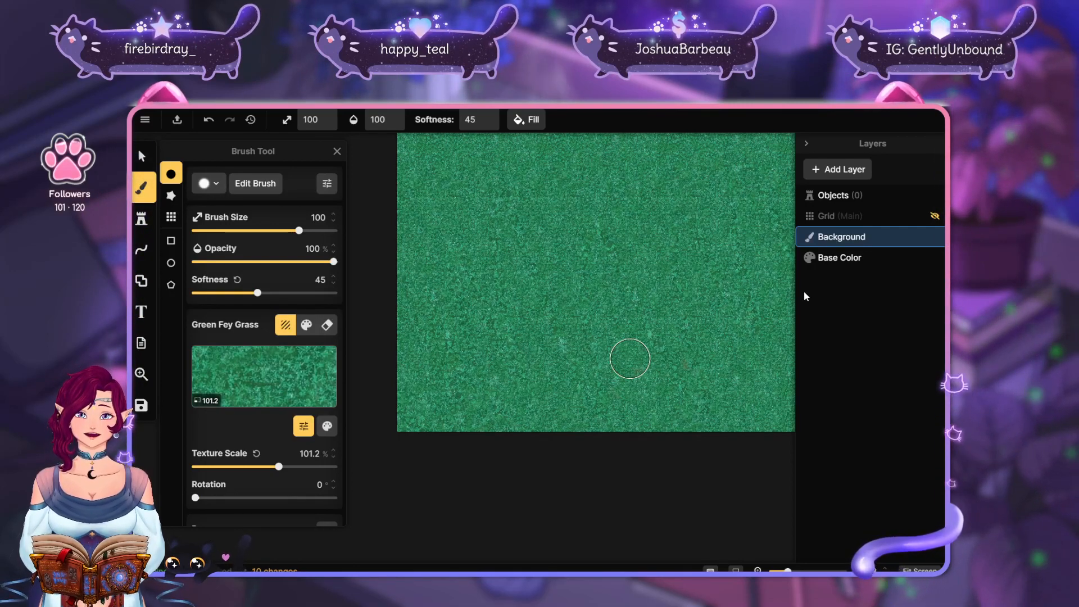
{"action": "key", "text": "ctrl+s"}
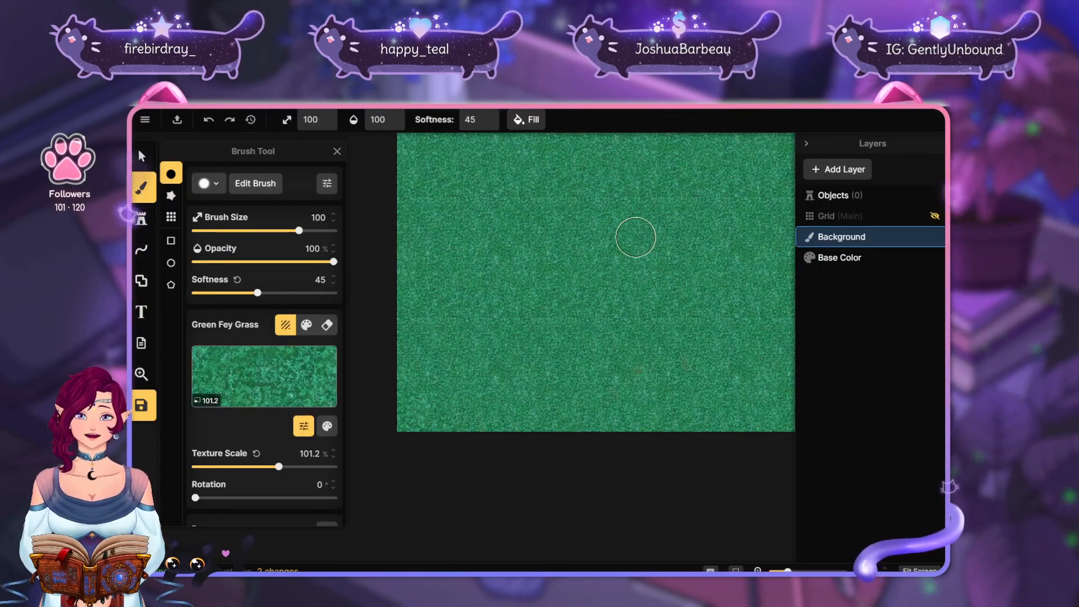
Add a Land Layer above the Background layer
{"action": "key", "text": "space"}
{"action": "mouse_move", "coordinate": [585, 283]}
{"action": "left_mouse_down"}
{"action": "mouse_move", "coordinate": [506, 344]}
{"action": "mouse_move", "coordinate": [566, 364]}
{"action": "mouse_move", "coordinate": [563, 343]}
{"action": "left_mouse_up"}
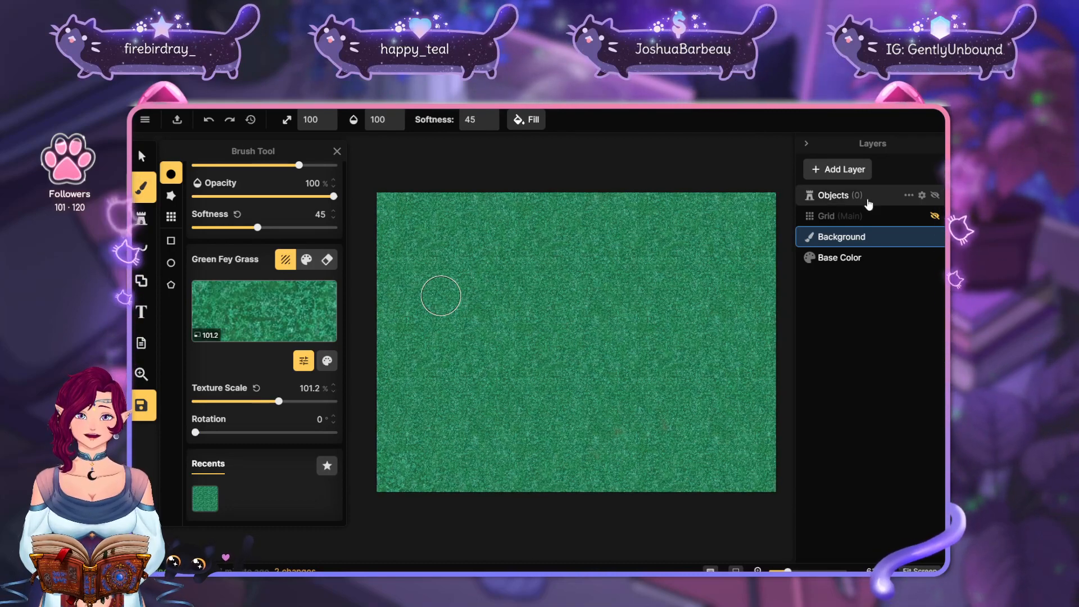
{"action": "left_click", "coordinate": [851, 169]}
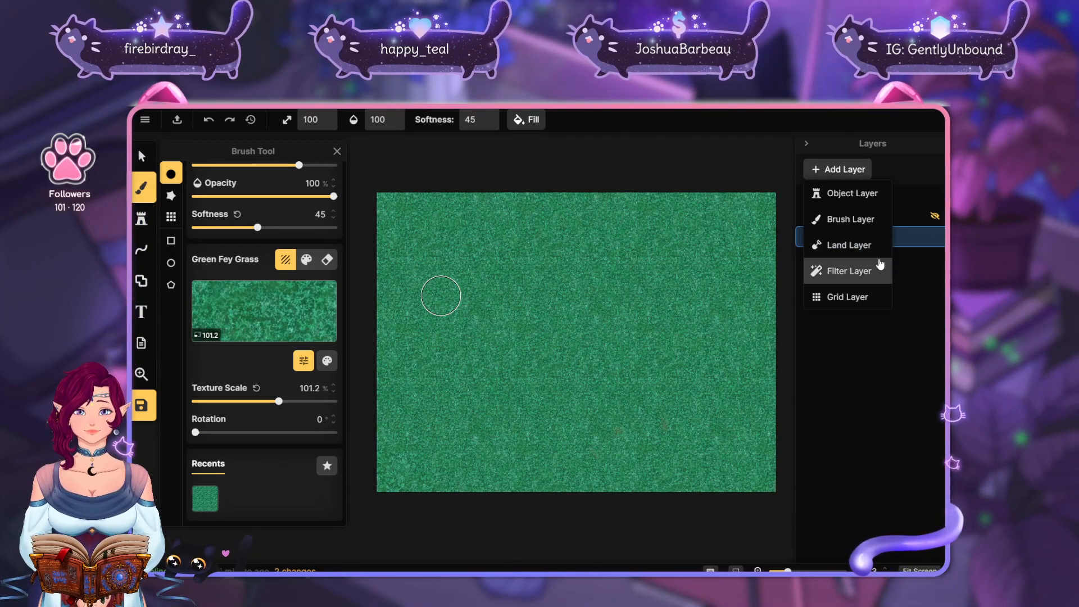
{"action": "left_click", "coordinate": [867, 247]}
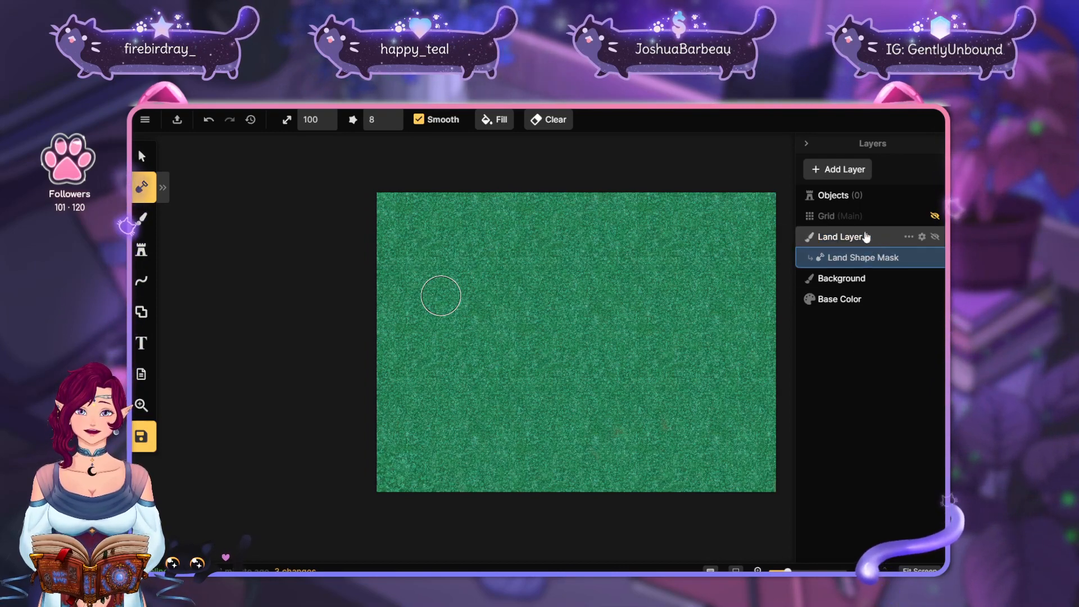
{"action": "left_click_drag", "start_coordinate": [716, 254], "coordinate": [652, 252]}
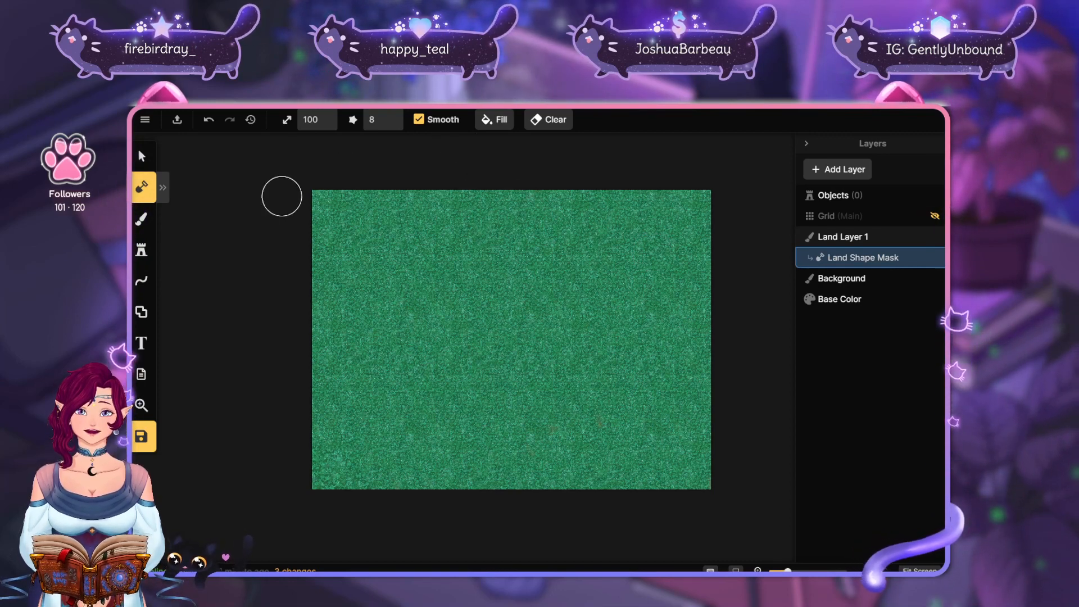
Add land with brush size 100 and roughness 8, filling the map's lower-left corner from the left edge to the bottom edge
{"action": "left_click", "coordinate": [163, 184]}
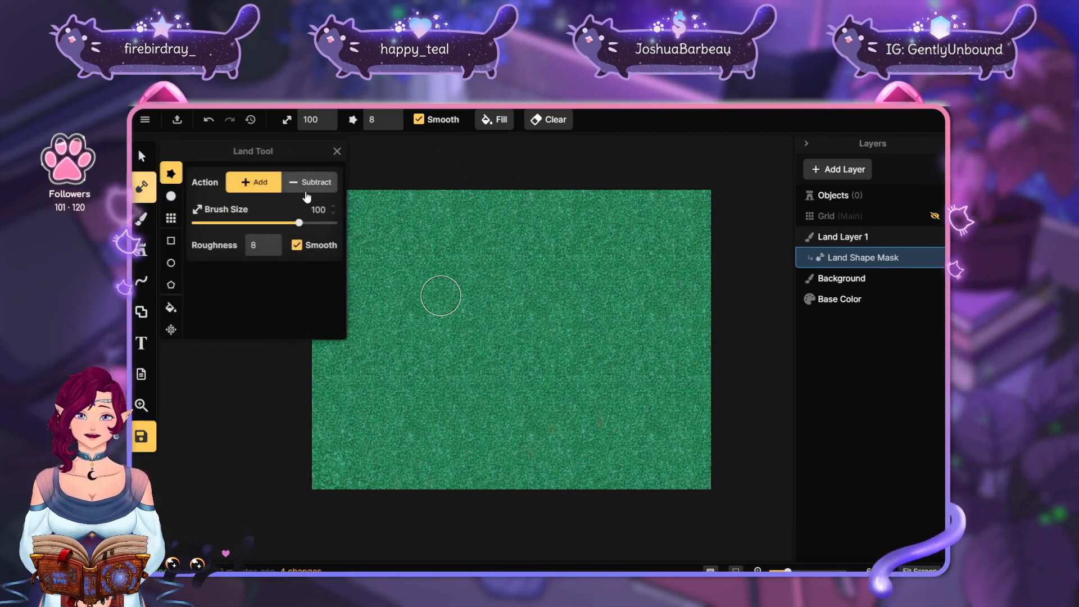
{"action": "left_click", "coordinate": [338, 152]}
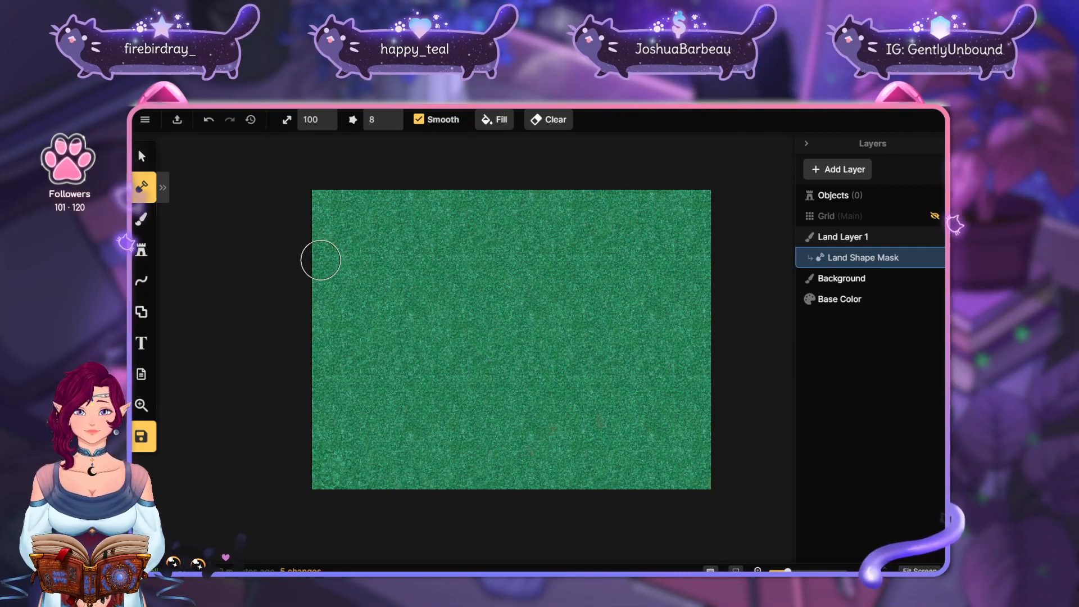
{"action": "left_click_drag", "start_coordinate": [320, 261], "coordinate": [474, 389]}
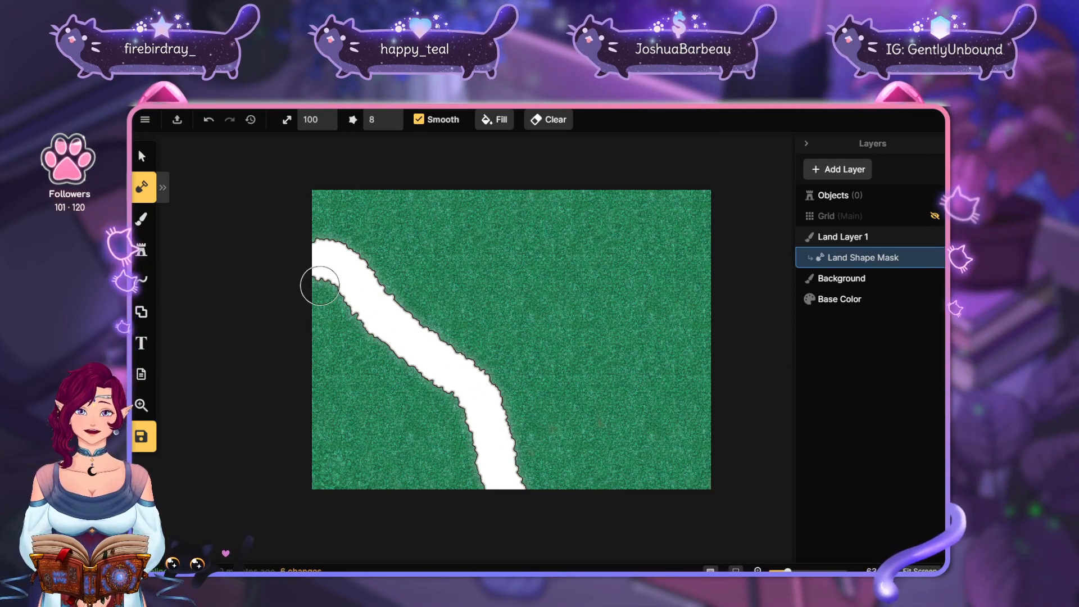
{"action": "mouse_move", "coordinate": [316, 284]}
{"action": "left_mouse_down"}
{"action": "mouse_move", "coordinate": [428, 409]}
{"action": "mouse_move", "coordinate": [423, 388]}
{"action": "mouse_move", "coordinate": [482, 482]}
{"action": "mouse_move", "coordinate": [359, 359]}
{"action": "mouse_move", "coordinate": [308, 332]}
{"action": "mouse_move", "coordinate": [378, 470]}
{"action": "left_mouse_up"}
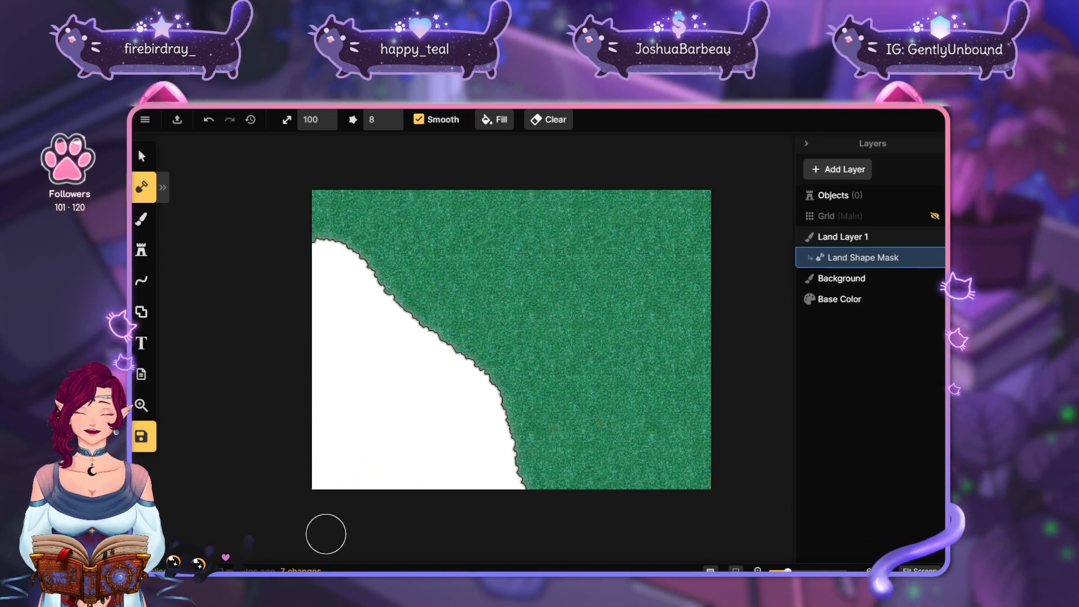
Save the map and return to the map library
{"action": "left_click", "coordinate": [164, 120]}
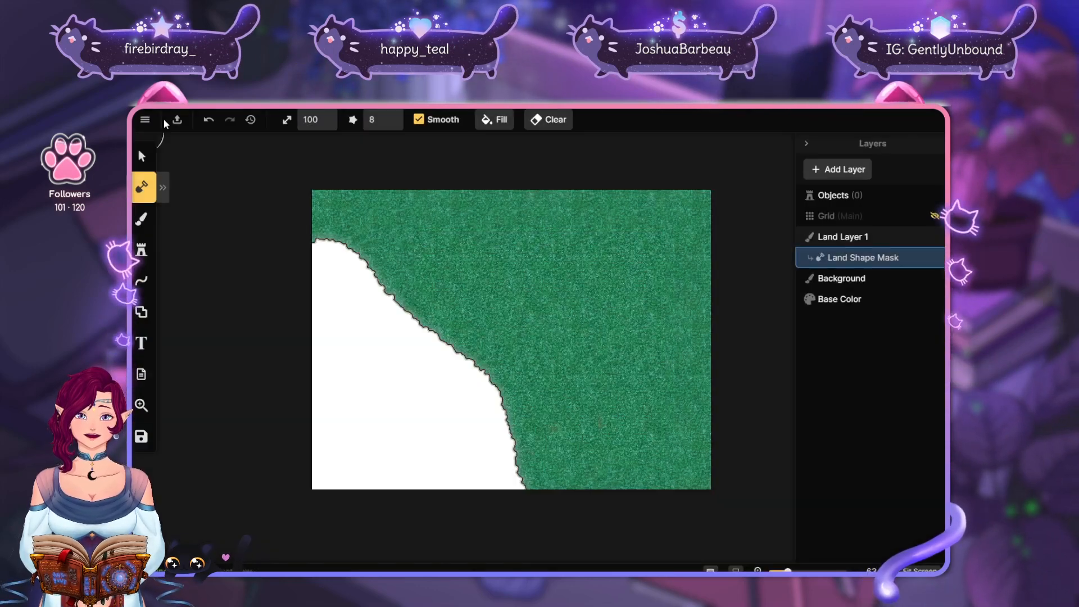
{"action": "left_click", "coordinate": [147, 118]}
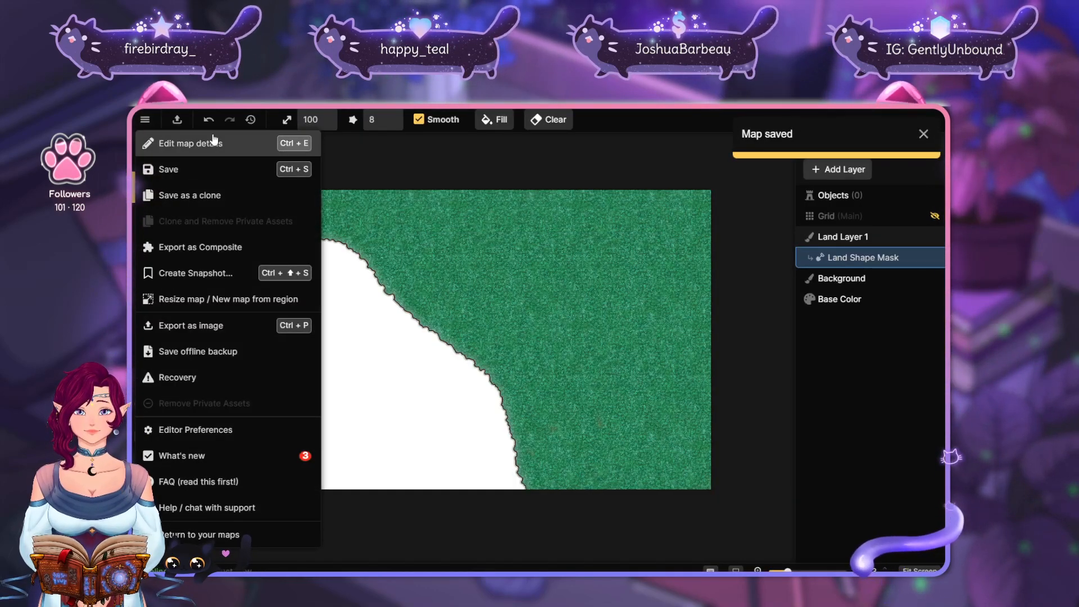
{"action": "left_click", "coordinate": [236, 545]}
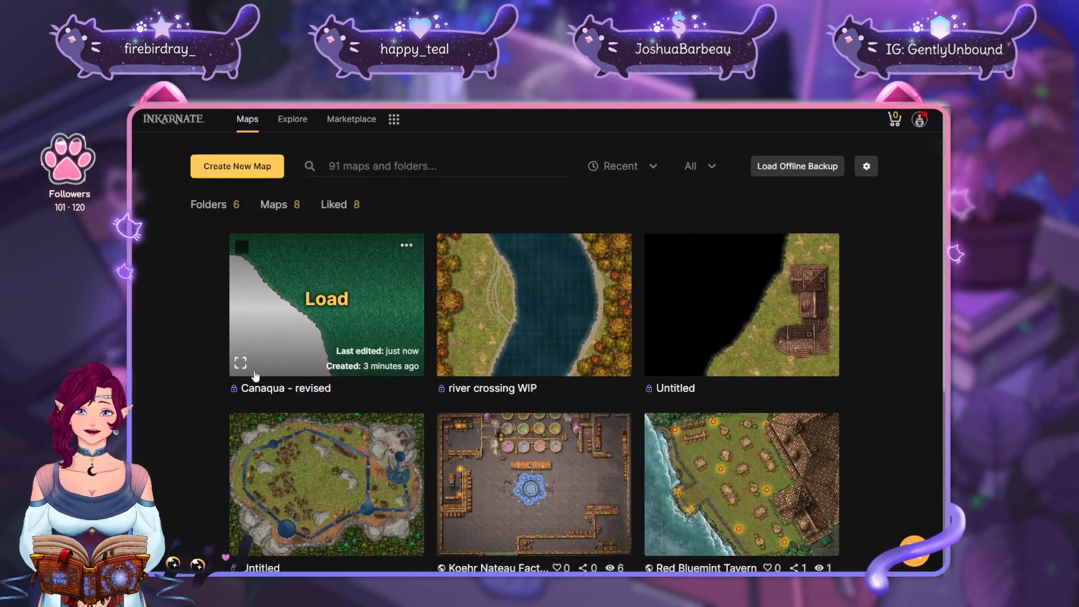
View the Canaqua - revised map at full size and return to the map library
{"action": "left_click", "coordinate": [241, 363]}
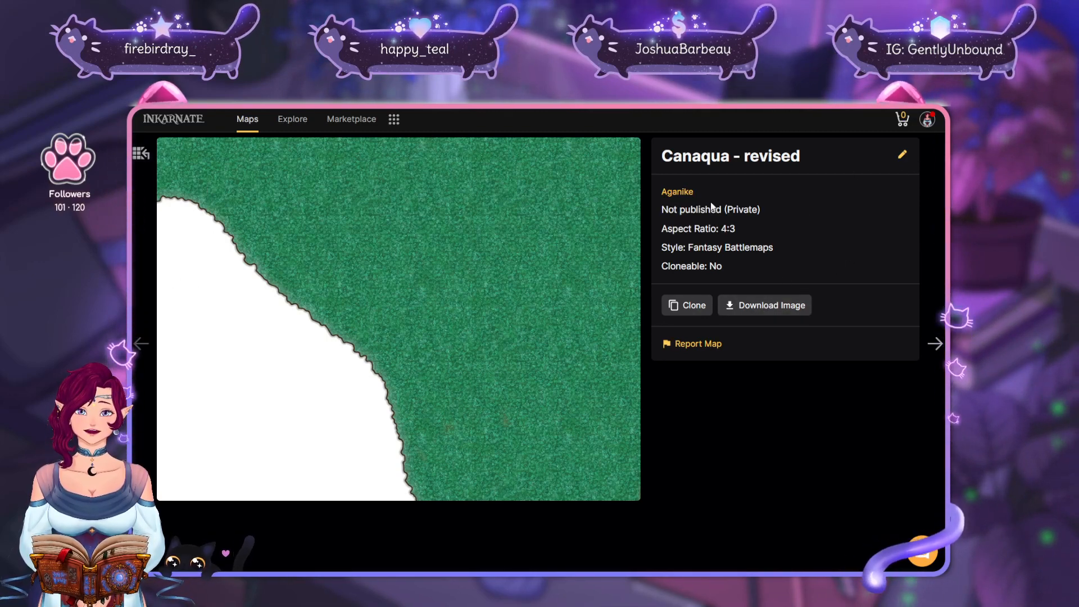
{"action": "left_click", "coordinate": [435, 289]}
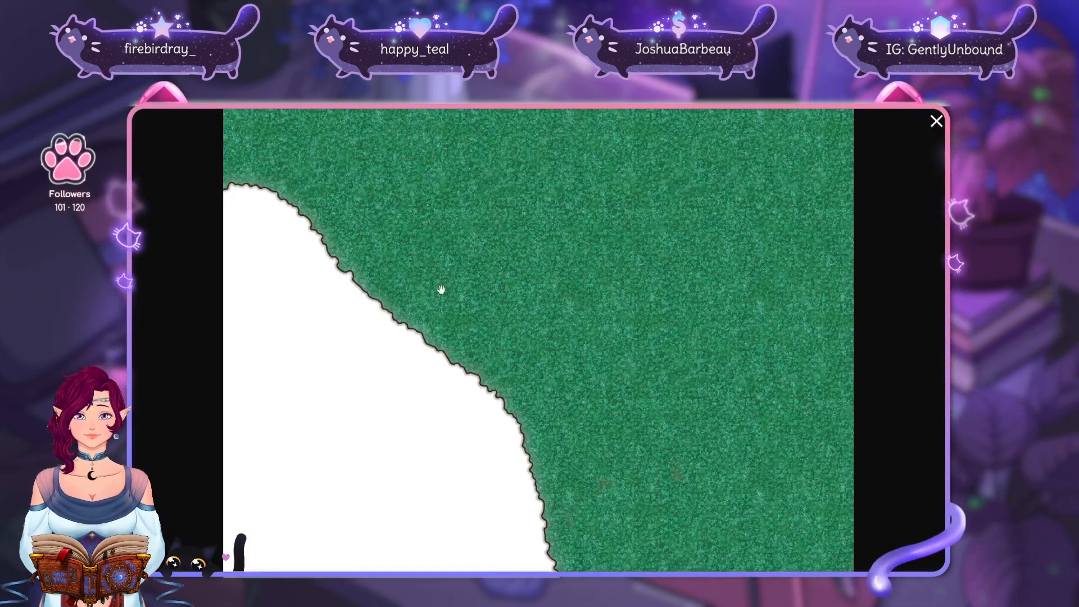
{"action": "key", "text": "alt+Left"}
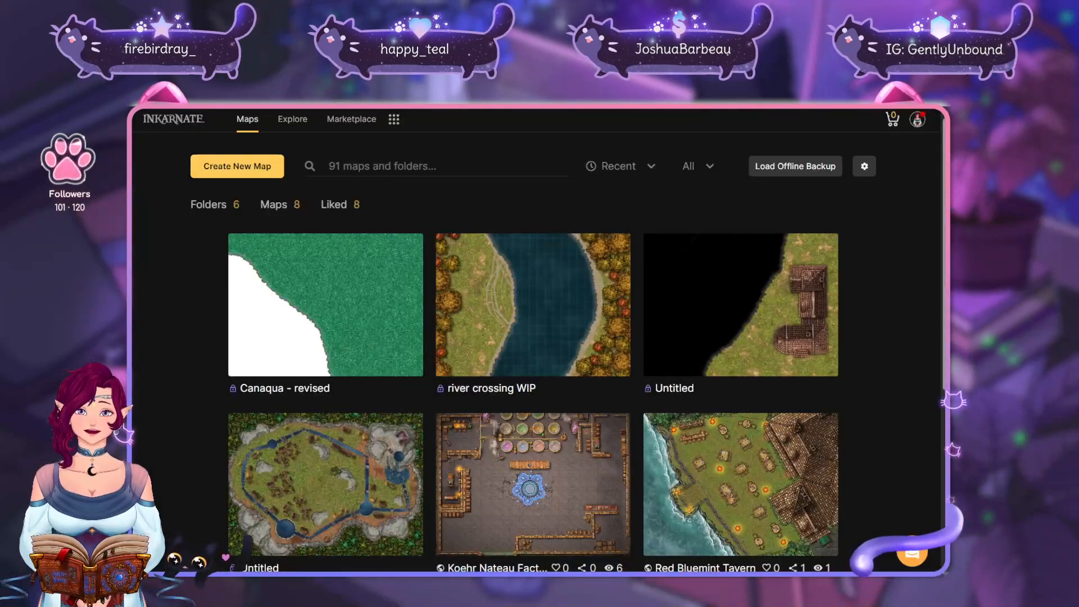
Check the management options of the Canaqua - revised map and load it in the editor
{"action": "mouse_move", "coordinate": [349, 296]}
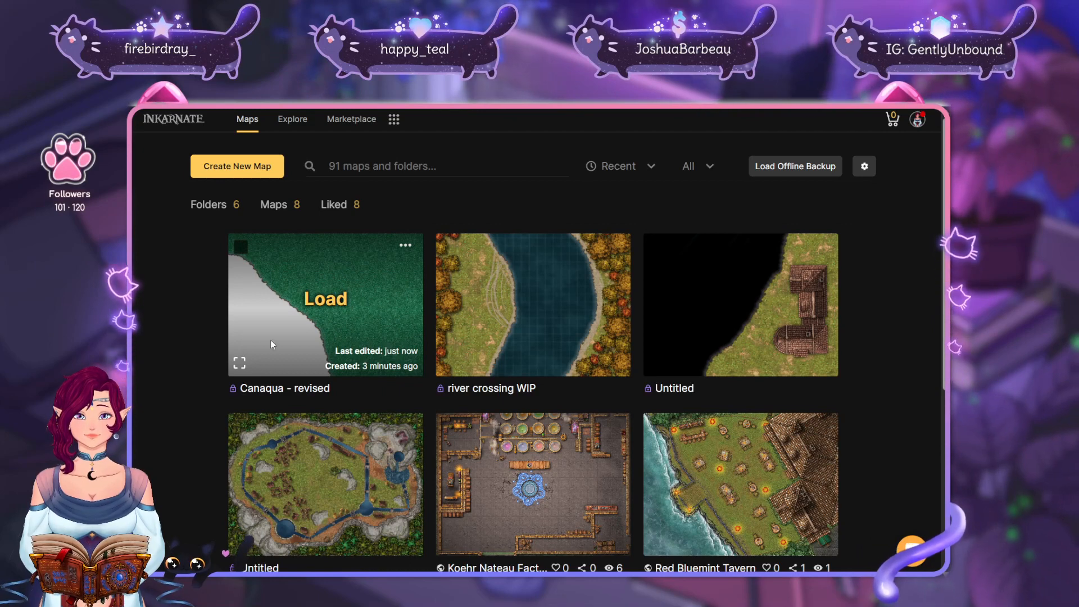
{"action": "left_click", "coordinate": [405, 245]}
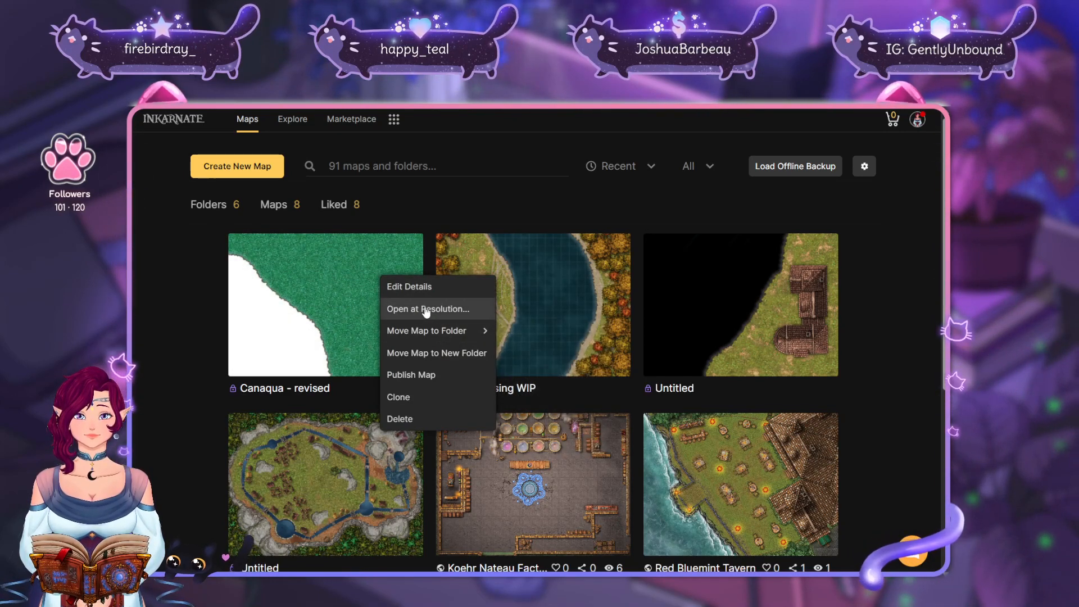
{"action": "left_click", "coordinate": [335, 302]}
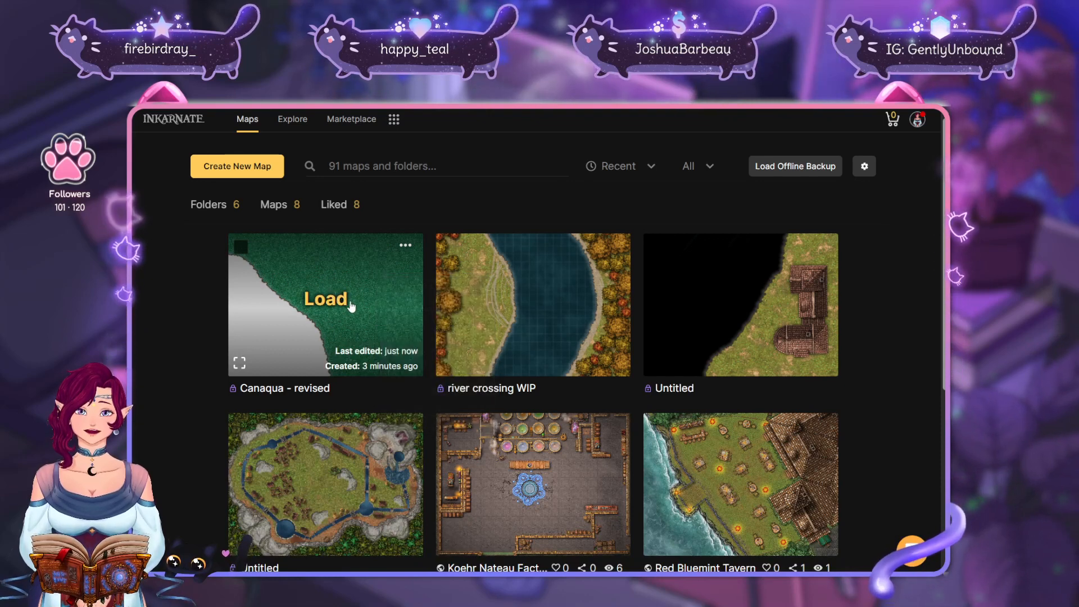
{"action": "left_click", "coordinate": [350, 305]}
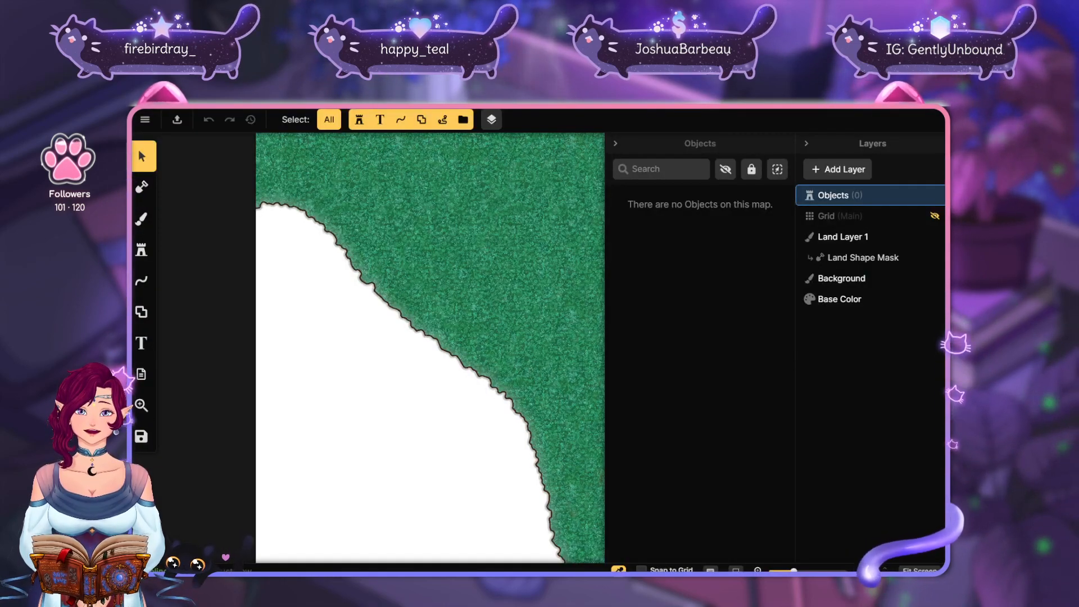
Subtract the land from the map's lower-left area with brush size 100 and roughness 8 on the Land Shape Mask
{"action": "left_click", "coordinate": [616, 144]}
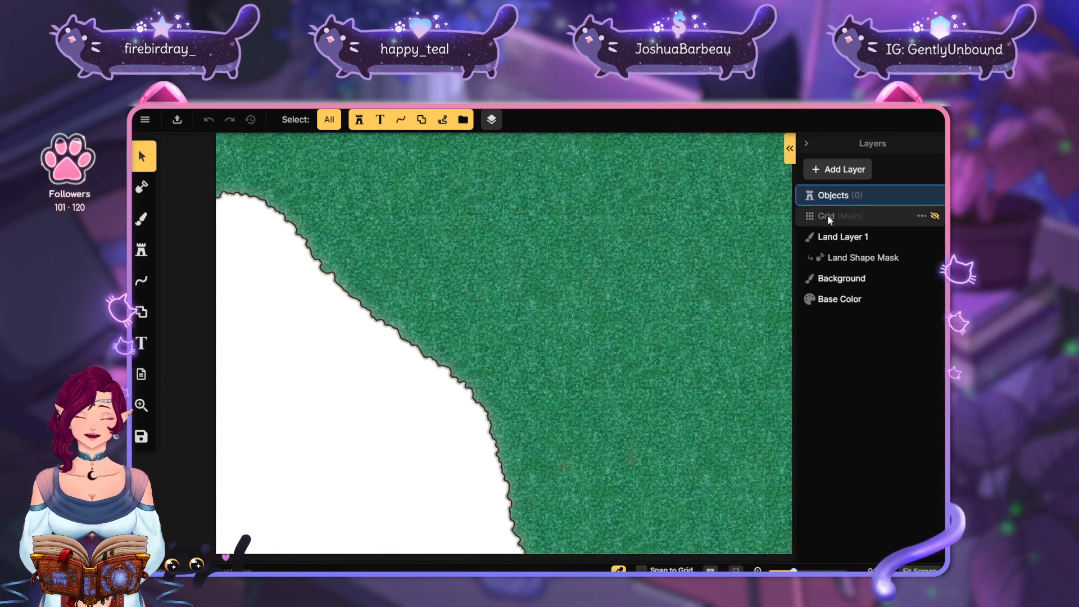
{"action": "left_click", "coordinate": [843, 257]}
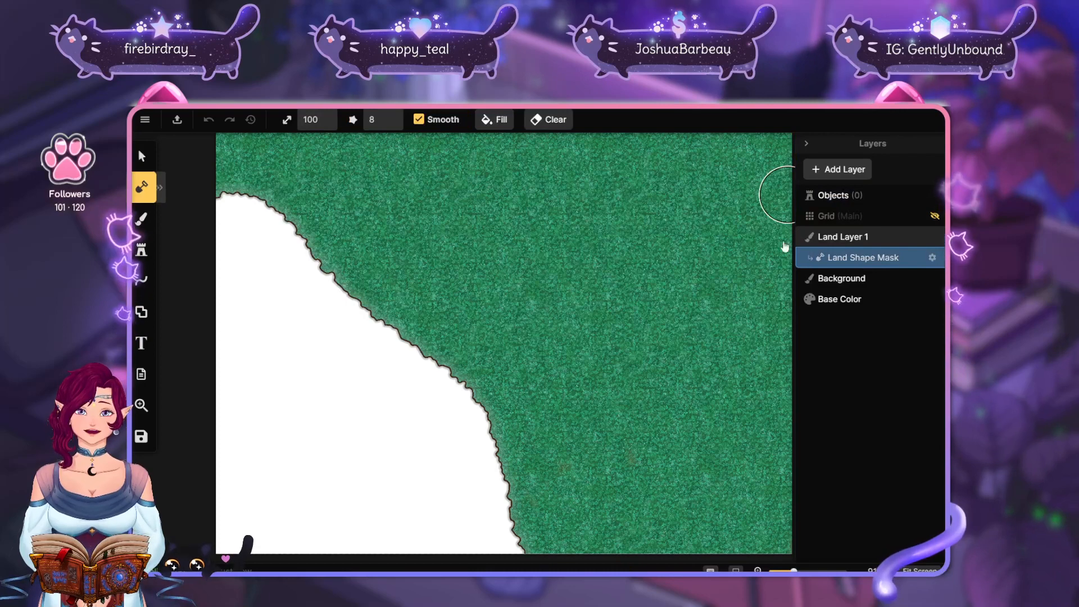
{"action": "left_click", "coordinate": [163, 187]}
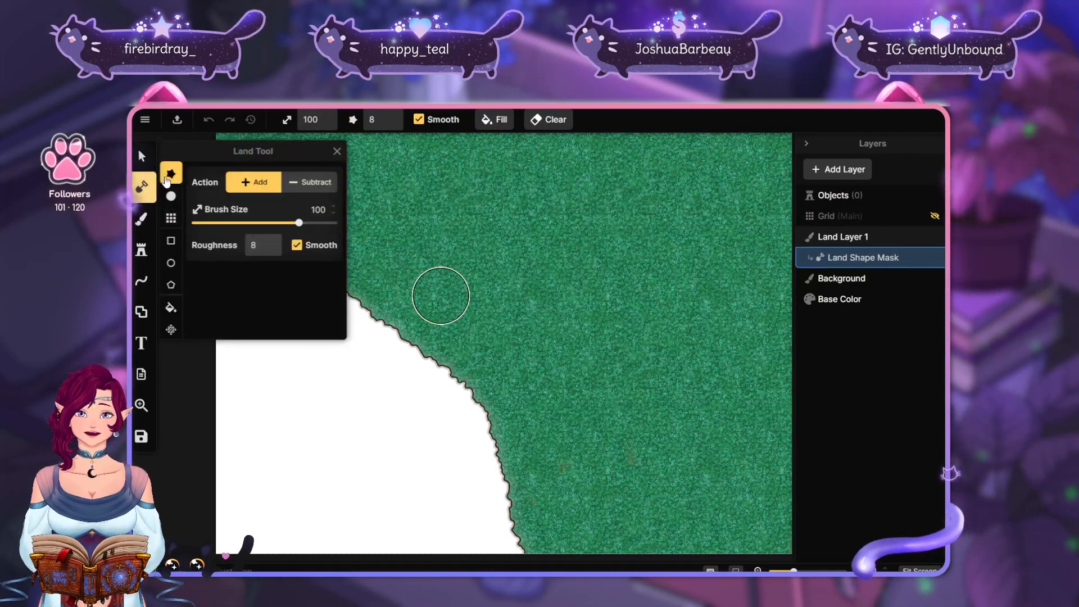
{"action": "left_click", "coordinate": [308, 182]}
{"action": "mouse_move", "coordinate": [371, 315]}
{"action": "left_mouse_down"}
{"action": "mouse_move", "coordinate": [506, 499]}
{"action": "mouse_move", "coordinate": [441, 465]}
{"action": "mouse_move", "coordinate": [304, 429]}
{"action": "mouse_move", "coordinate": [220, 538]}
{"action": "left_mouse_up"}
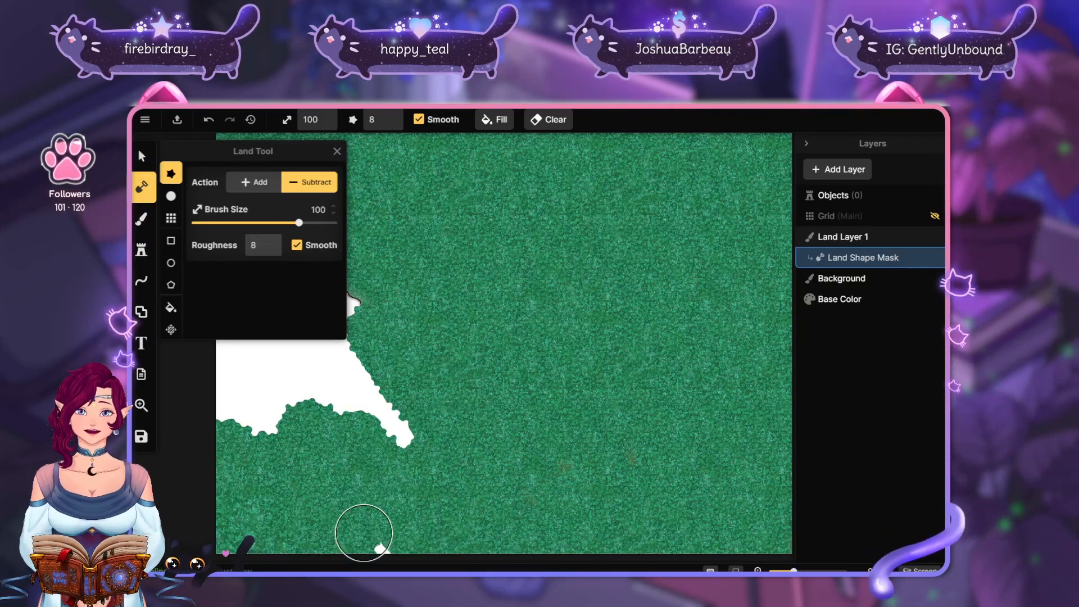
{"action": "mouse_move", "coordinate": [364, 532]}
{"action": "left_mouse_down"}
{"action": "mouse_move", "coordinate": [357, 322]}
{"action": "mouse_move", "coordinate": [396, 364]}
{"action": "left_mouse_up"}
{"action": "mouse_move", "coordinate": [413, 306]}
{"action": "left_mouse_down"}
{"action": "mouse_move", "coordinate": [563, 302]}
{"action": "mouse_move", "coordinate": [405, 251]}
{"action": "mouse_move", "coordinate": [371, 277]}
{"action": "mouse_move", "coordinate": [362, 213]}
{"action": "mouse_move", "coordinate": [409, 428]}
{"action": "mouse_move", "coordinate": [437, 425]}
{"action": "mouse_move", "coordinate": [425, 221]}
{"action": "mouse_move", "coordinate": [452, 216]}
{"action": "left_mouse_up"}
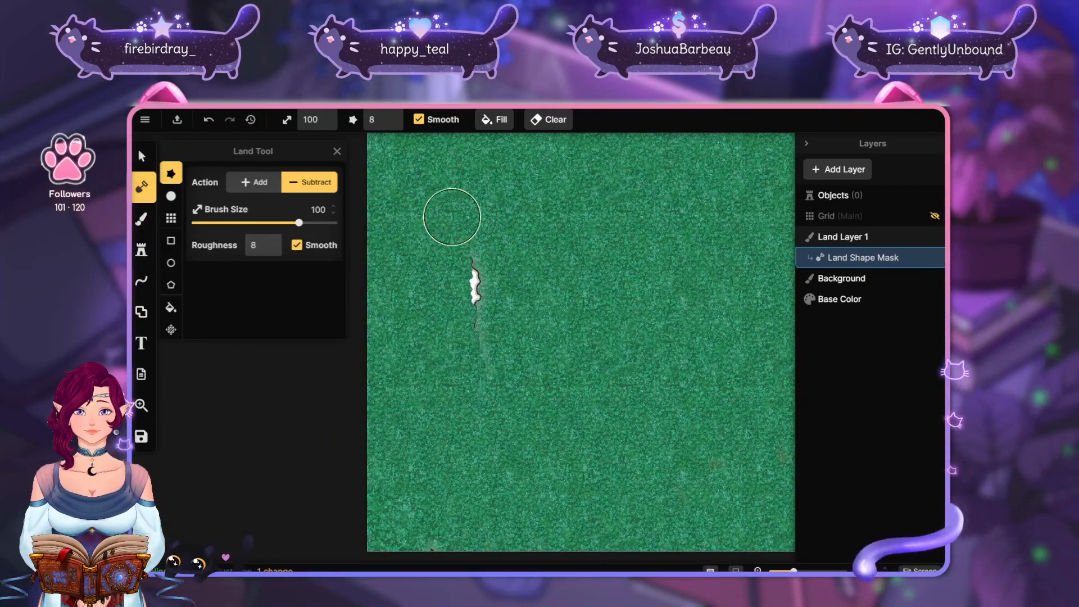
Try adding a narrow diagonal land strip from the map's left edge to its bottom edge, and undo it
{"action": "left_click", "coordinate": [253, 182]}
{"action": "mouse_move", "coordinate": [409, 304]}
{"action": "left_mouse_down"}
{"action": "mouse_move", "coordinate": [605, 521]}
{"action": "mouse_move", "coordinate": [613, 547]}
{"action": "left_mouse_up"}
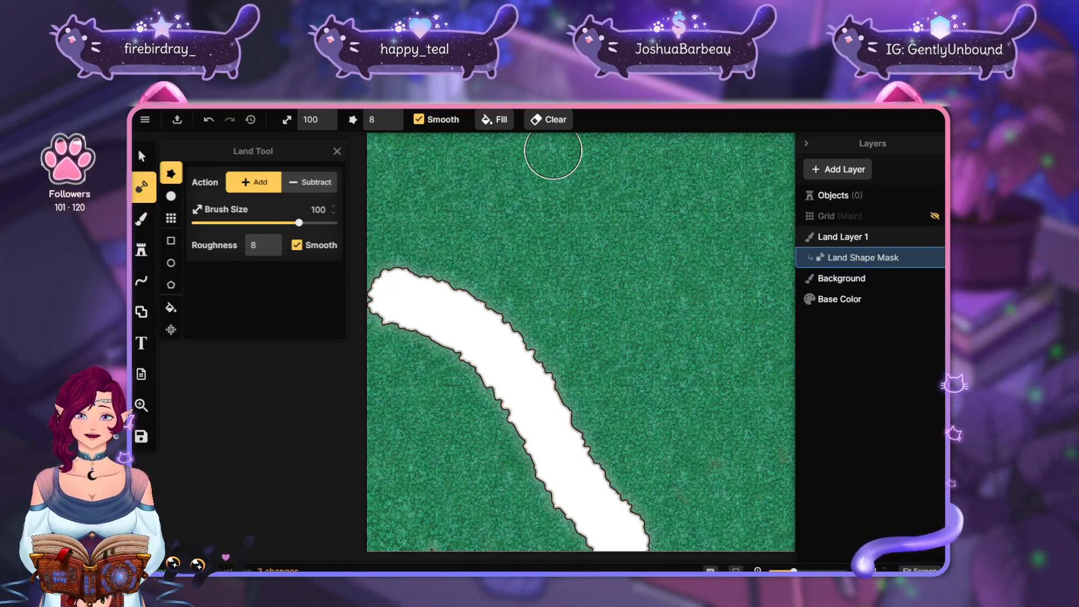
{"action": "key", "text": "ctrl+z"}
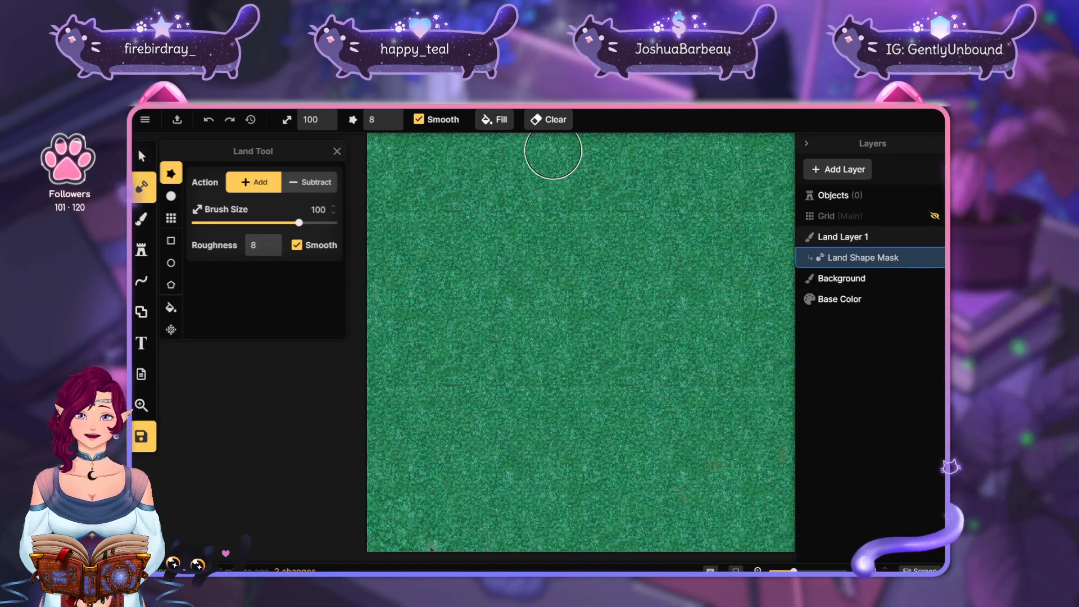
Add a wide curving land band from the map's left edge to its bottom edge with brush size 100 and roughness 8
{"action": "scroll", "coordinate": [542, 325], "scroll_direction": "down", "scroll_amount": 3}
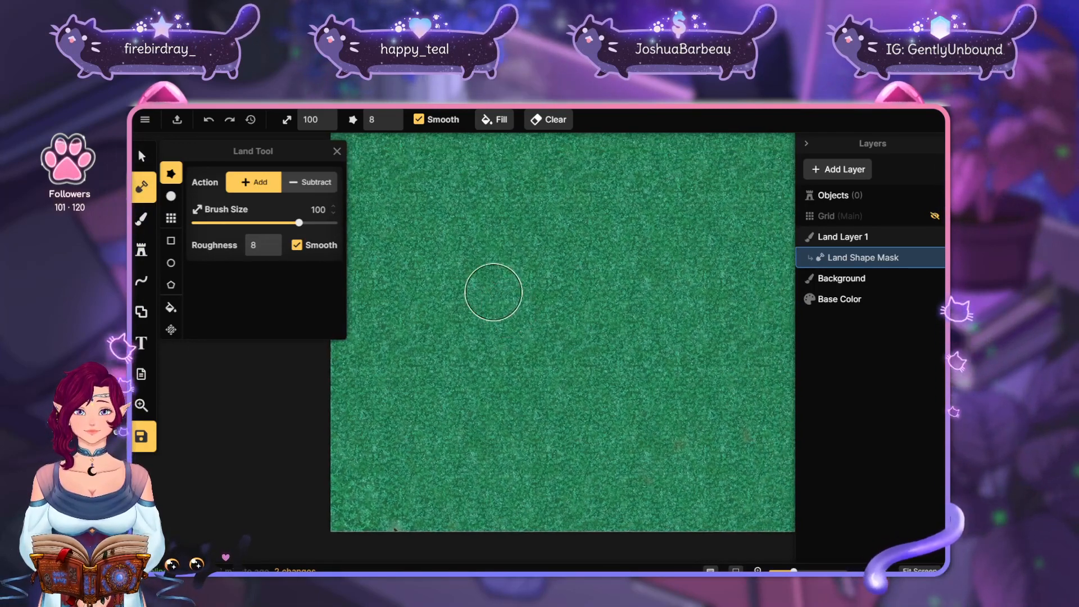
{"action": "left_click_drag", "start_coordinate": [493, 292], "coordinate": [541, 272]}
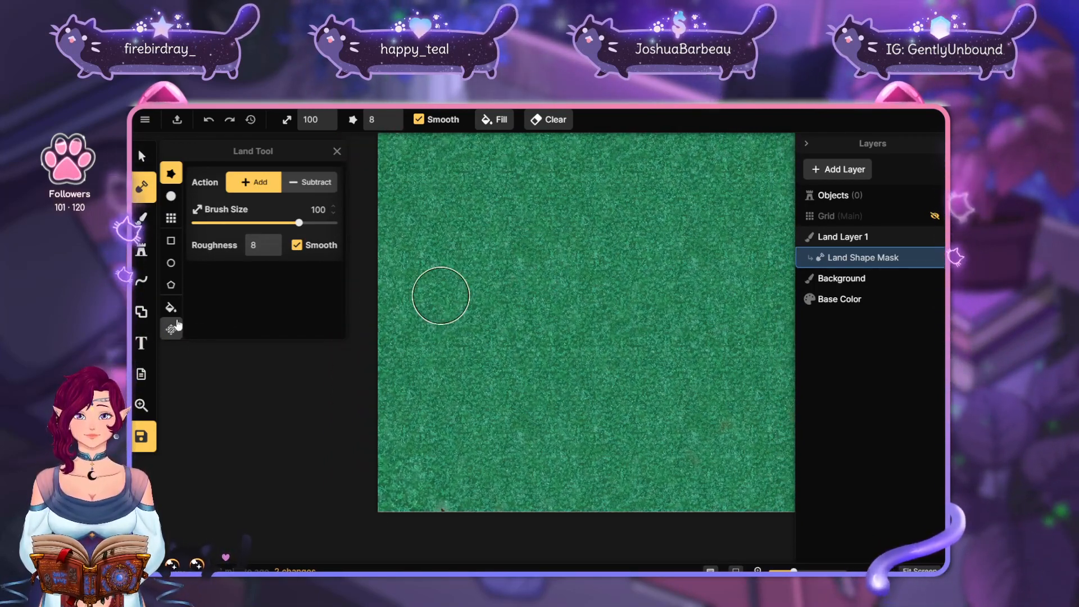
{"action": "left_click", "coordinate": [174, 328]}
{"action": "left_click", "coordinate": [170, 174]}
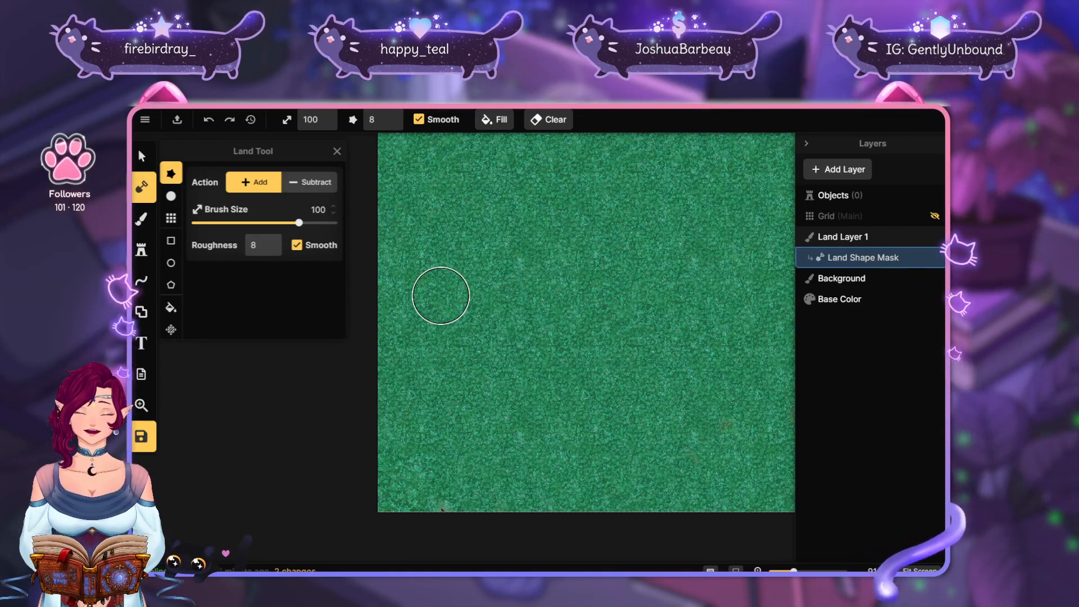
{"action": "left_click", "coordinate": [401, 241]}
{"action": "mouse_move", "coordinate": [401, 242]}
{"action": "left_mouse_down"}
{"action": "mouse_move", "coordinate": [453, 241]}
{"action": "mouse_move", "coordinate": [521, 291]}
{"action": "mouse_move", "coordinate": [608, 323]}
{"action": "mouse_move", "coordinate": [657, 423]}
{"action": "mouse_move", "coordinate": [688, 451]}
{"action": "mouse_move", "coordinate": [710, 512]}
{"action": "left_mouse_up"}
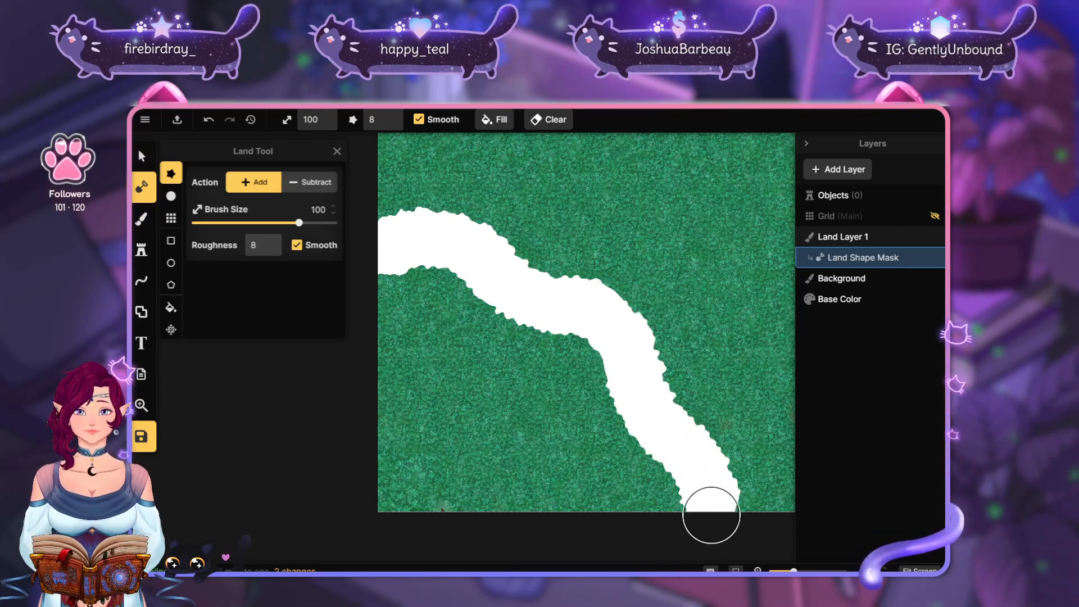
{"action": "mouse_move", "coordinate": [485, 303]}
{"action": "left_mouse_down"}
{"action": "mouse_move", "coordinate": [552, 361]}
{"action": "mouse_move", "coordinate": [600, 378]}
{"action": "mouse_move", "coordinate": [685, 509]}
{"action": "mouse_move", "coordinate": [615, 445]}
{"action": "mouse_move", "coordinate": [567, 342]}
{"action": "mouse_move", "coordinate": [615, 433]}
{"action": "left_mouse_up"}
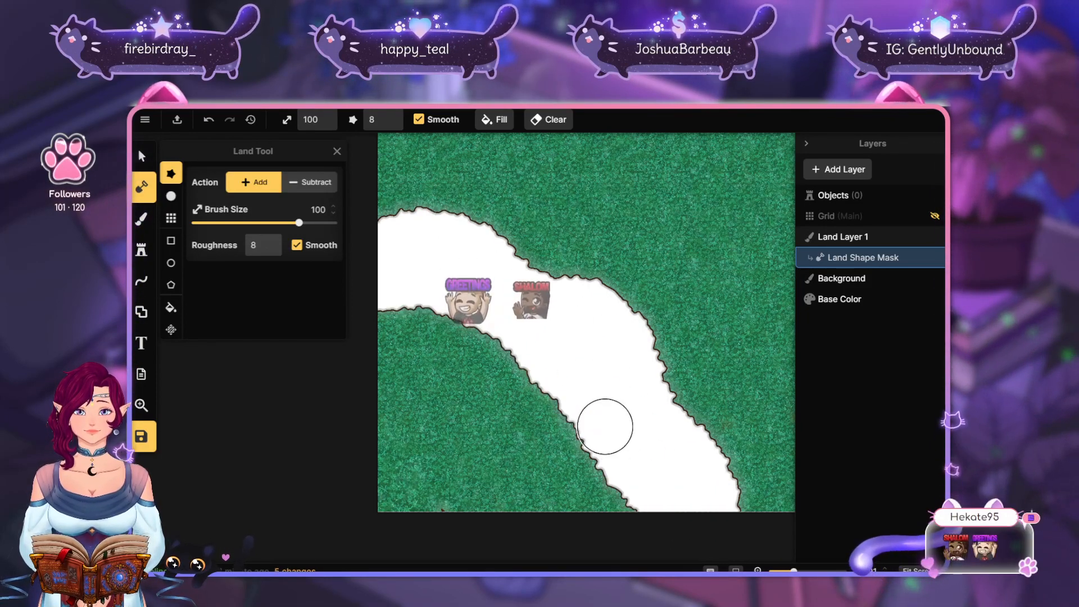
{"action": "mouse_move", "coordinate": [597, 188]}
{"action": "left_mouse_down"}
{"action": "mouse_move", "coordinate": [492, 374]}
{"action": "mouse_move", "coordinate": [474, 188]}
{"action": "mouse_move", "coordinate": [540, 212]}
{"action": "mouse_move", "coordinate": [543, 327]}
{"action": "mouse_move", "coordinate": [558, 210]}
{"action": "mouse_move", "coordinate": [484, 258]}
{"action": "mouse_move", "coordinate": [499, 197]}
{"action": "mouse_move", "coordinate": [557, 196]}
{"action": "left_mouse_up"}
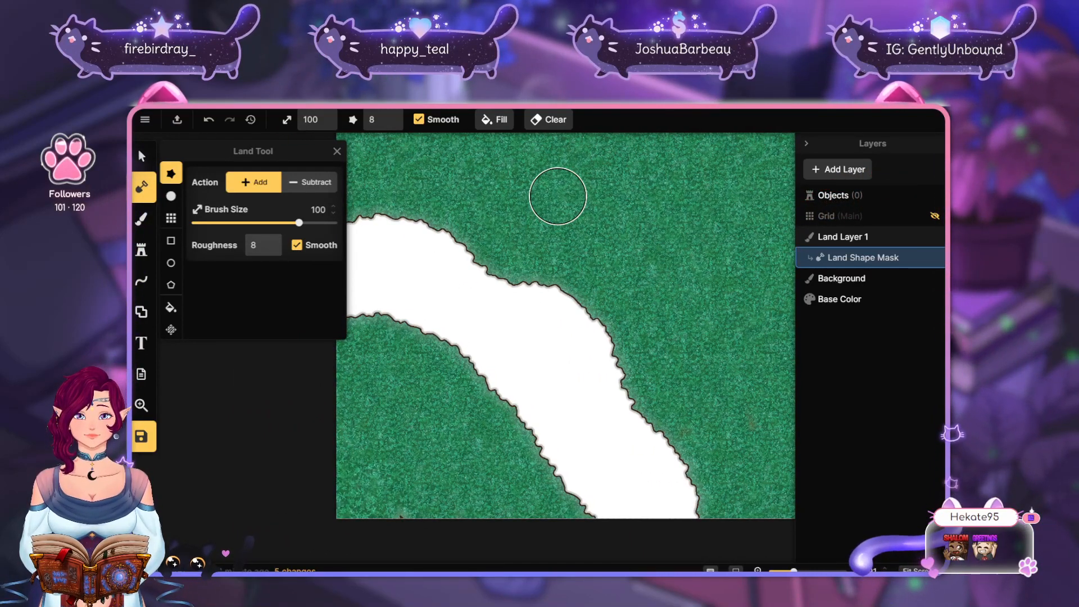
Subtract the entire curving land band from the Land Shape Mask
{"action": "left_click", "coordinate": [323, 183]}
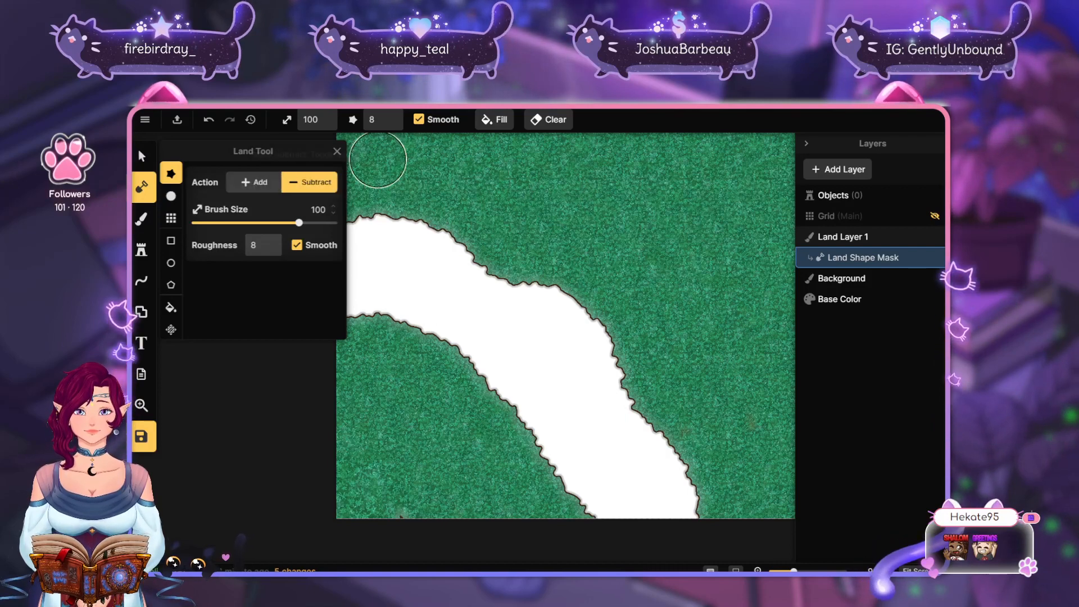
{"action": "mouse_move", "coordinate": [373, 163]}
{"action": "left_mouse_down"}
{"action": "mouse_move", "coordinate": [353, 218]}
{"action": "mouse_move", "coordinate": [383, 259]}
{"action": "mouse_move", "coordinate": [390, 351]}
{"action": "mouse_move", "coordinate": [430, 298]}
{"action": "mouse_move", "coordinate": [446, 338]}
{"action": "mouse_move", "coordinate": [471, 306]}
{"action": "mouse_move", "coordinate": [486, 243]}
{"action": "mouse_move", "coordinate": [544, 452]}
{"action": "mouse_move", "coordinate": [640, 504]}
{"action": "mouse_move", "coordinate": [655, 347]}
{"action": "left_mouse_up"}
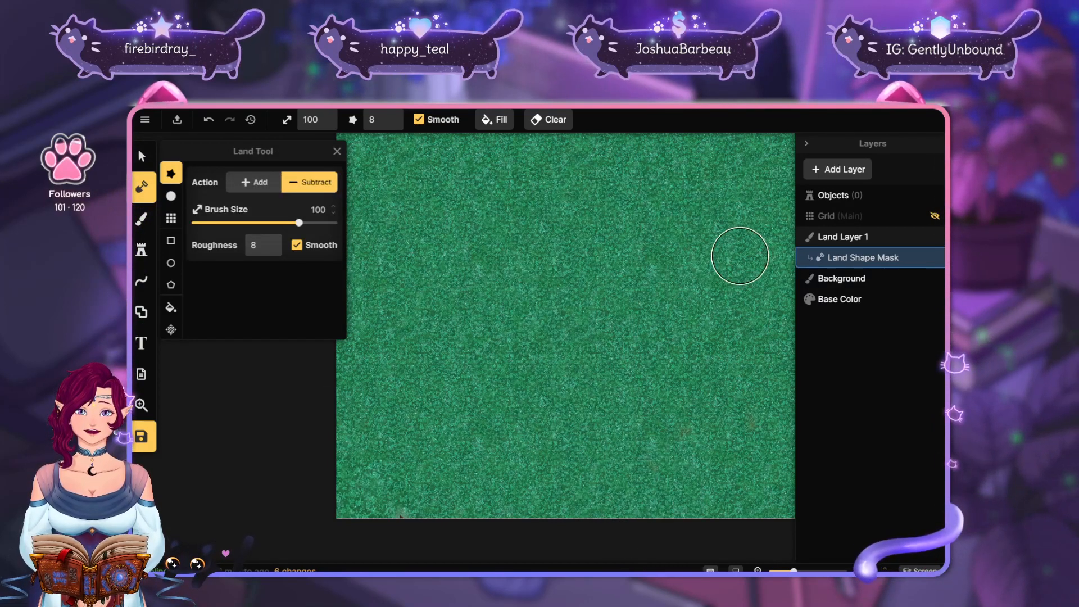
{"action": "mouse_move", "coordinate": [740, 255]}
{"action": "left_mouse_down"}
{"action": "mouse_move", "coordinate": [657, 397]}
{"action": "mouse_move", "coordinate": [566, 301]}
{"action": "mouse_move", "coordinate": [592, 386]}
{"action": "mouse_move", "coordinate": [627, 204]}
{"action": "mouse_move", "coordinate": [680, 361]}
{"action": "mouse_move", "coordinate": [631, 284]}
{"action": "mouse_move", "coordinate": [606, 271]}
{"action": "left_mouse_up"}
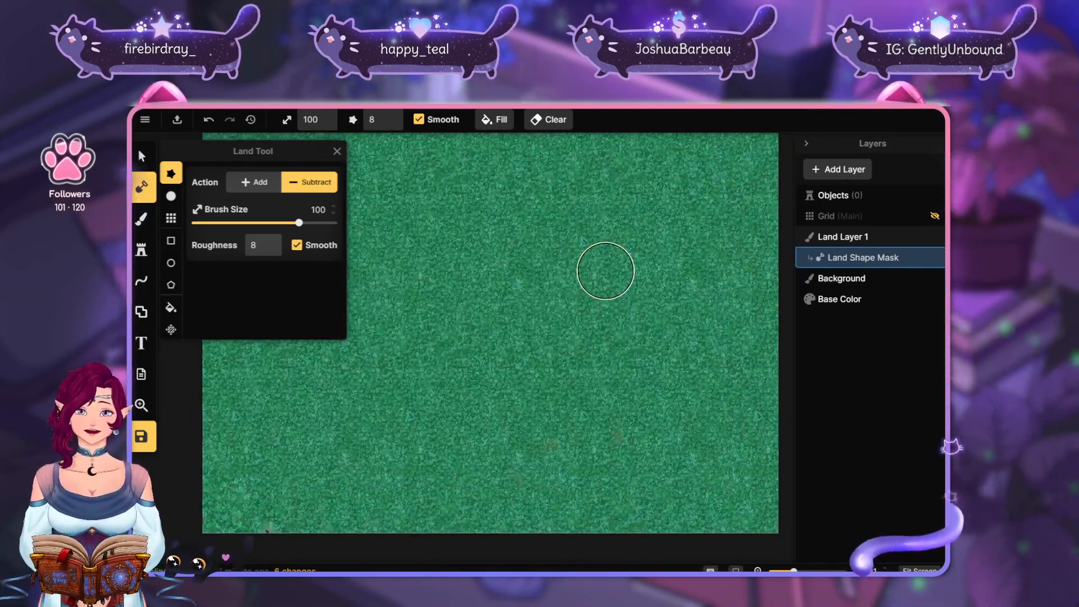
{"action": "scroll", "coordinate": [582, 336], "scroll_direction": "down", "scroll_amount": 3}
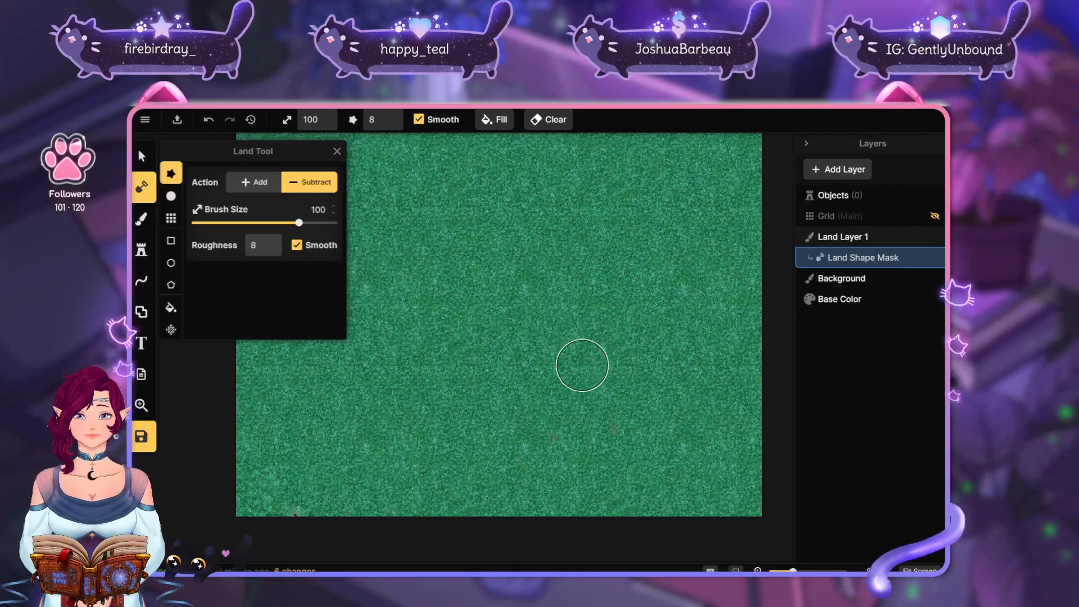
{"action": "mouse_move", "coordinate": [656, 255]}
{"action": "left_mouse_down"}
{"action": "mouse_move", "coordinate": [662, 342]}
{"action": "mouse_move", "coordinate": [660, 277]}
{"action": "left_mouse_up"}
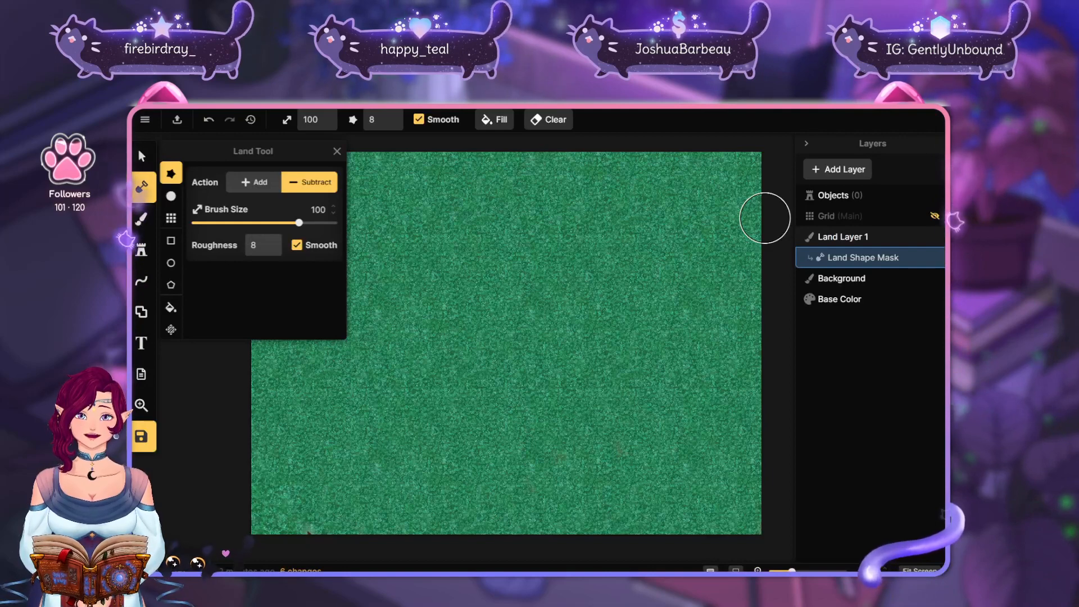
Add a large irregular land area in the middle of the map and subtract it completely
{"action": "left_click", "coordinate": [337, 151]}
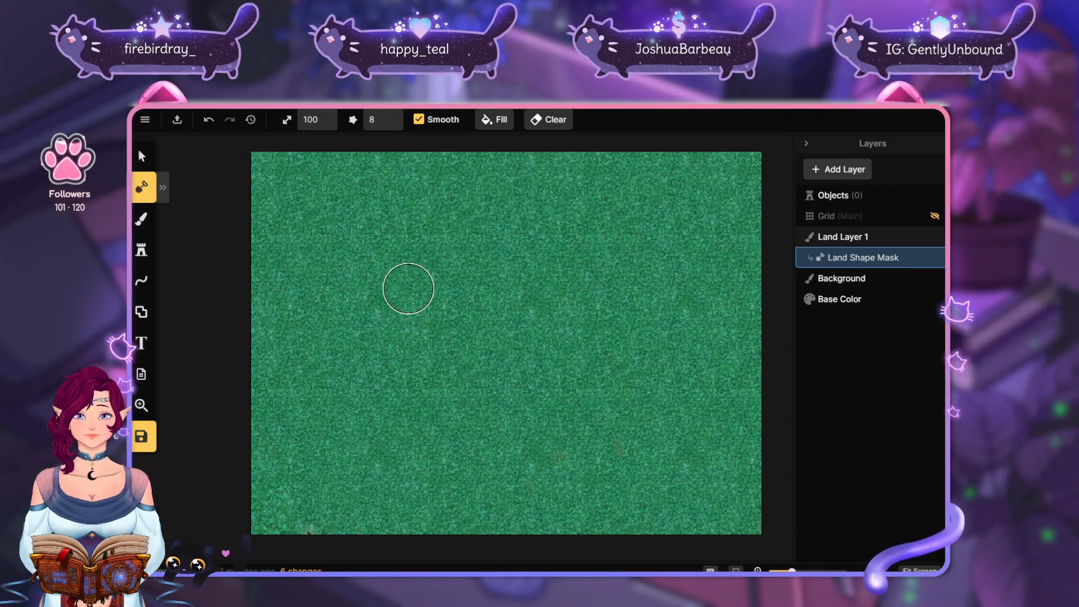
{"action": "scroll", "coordinate": [325, 261], "scroll_direction": "down", "scroll_amount": 1}
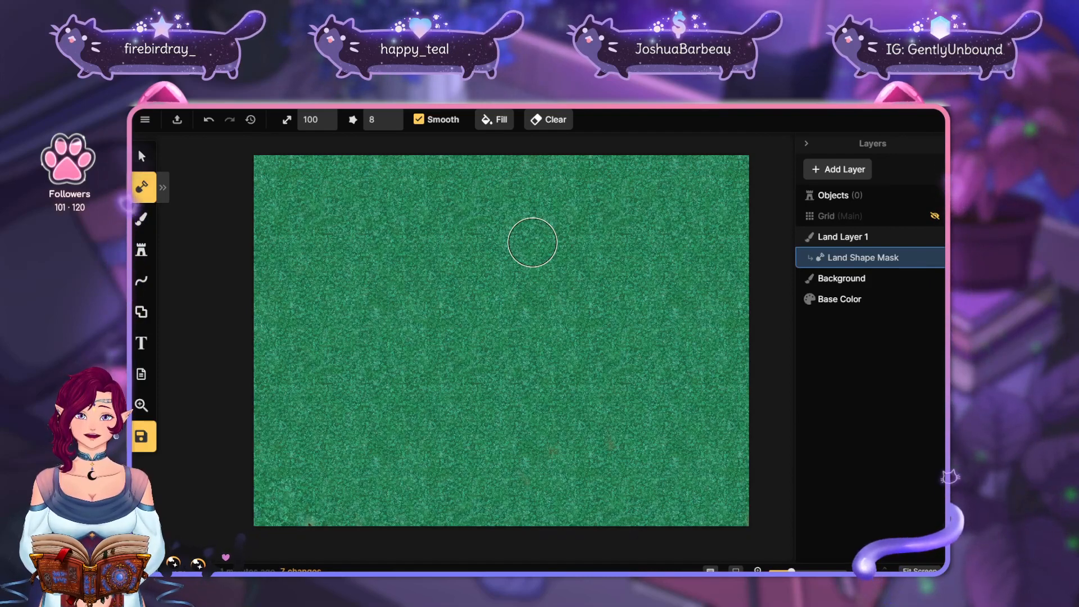
{"action": "left_click", "coordinate": [162, 187]}
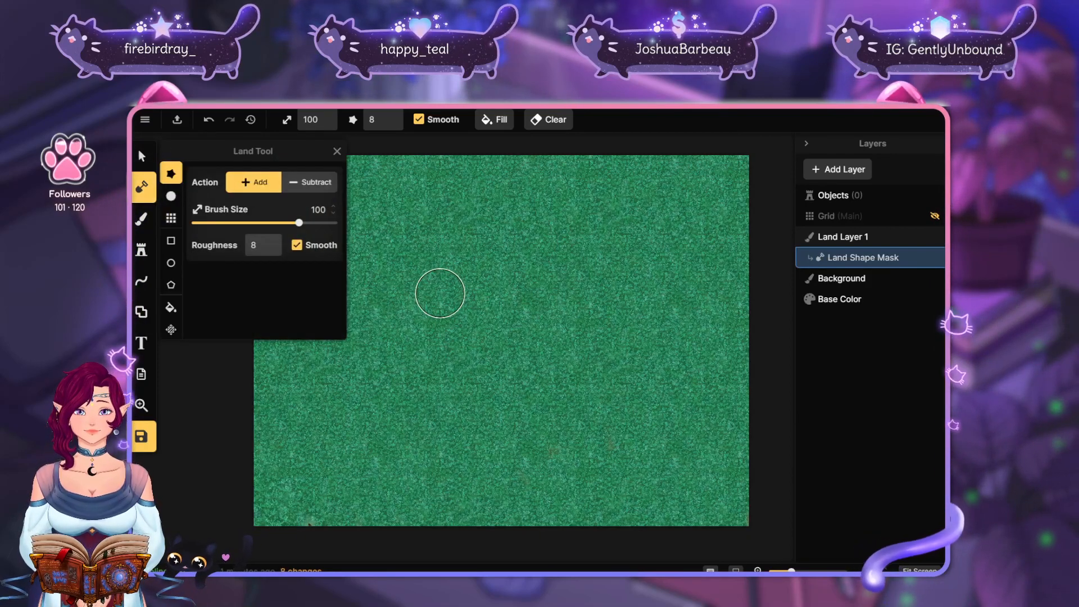
{"action": "mouse_move", "coordinate": [394, 295]}
{"action": "left_mouse_down"}
{"action": "mouse_move", "coordinate": [458, 261]}
{"action": "mouse_move", "coordinate": [635, 324]}
{"action": "mouse_move", "coordinate": [573, 424]}
{"action": "mouse_move", "coordinate": [404, 338]}
{"action": "mouse_move", "coordinate": [520, 299]}
{"action": "mouse_move", "coordinate": [595, 380]}
{"action": "mouse_move", "coordinate": [459, 327]}
{"action": "mouse_move", "coordinate": [440, 296]}
{"action": "left_mouse_up"}
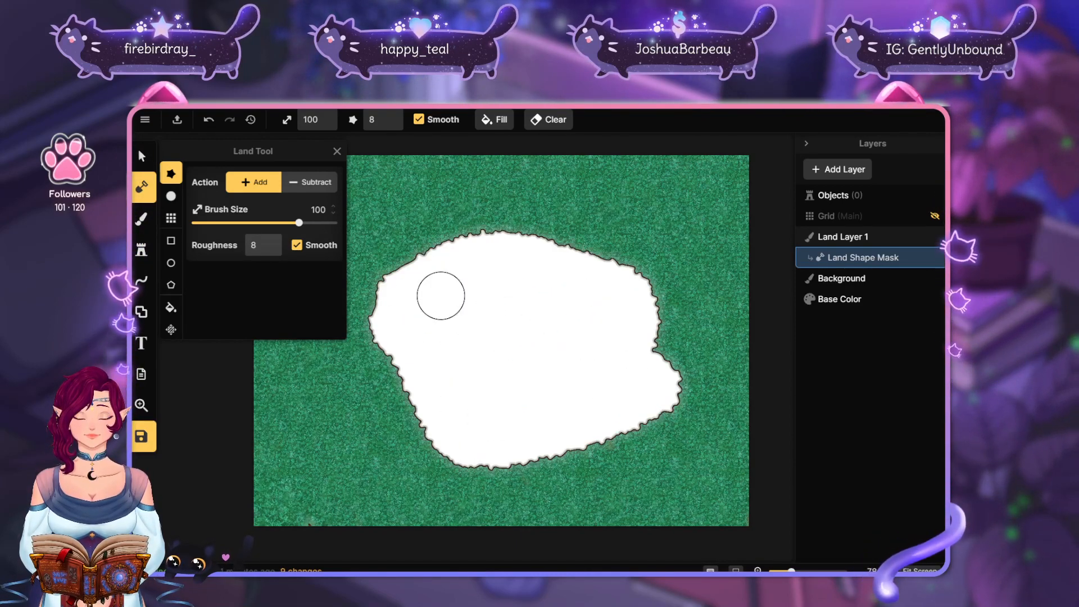
{"action": "left_click", "coordinate": [302, 188]}
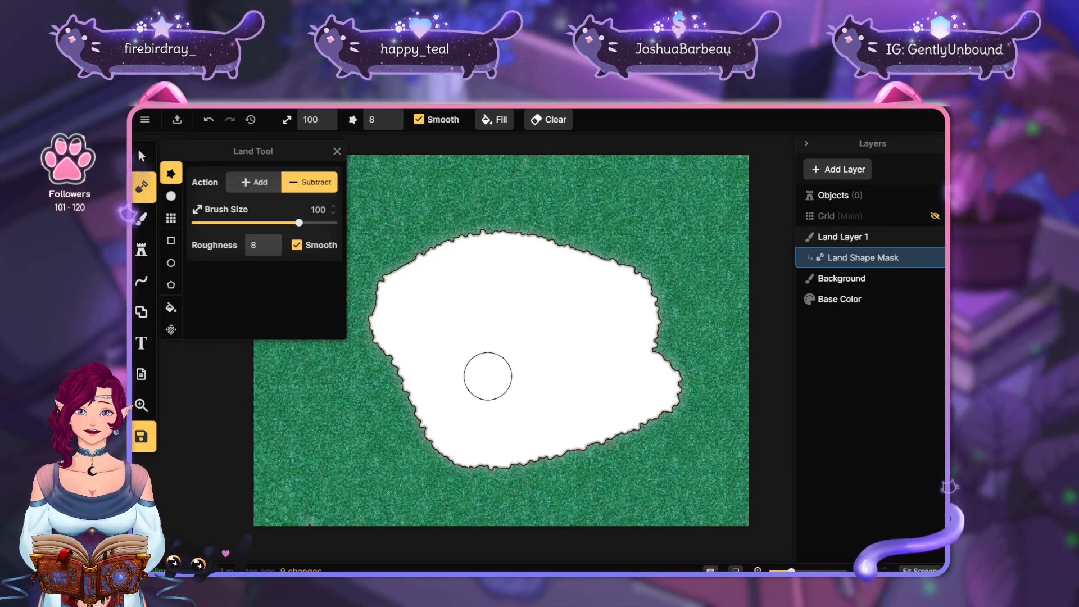
{"action": "mouse_move", "coordinate": [444, 452]}
{"action": "left_mouse_down"}
{"action": "mouse_move", "coordinate": [527, 475]}
{"action": "mouse_move", "coordinate": [668, 385]}
{"action": "mouse_move", "coordinate": [679, 403]}
{"action": "mouse_move", "coordinate": [597, 267]}
{"action": "mouse_move", "coordinate": [458, 258]}
{"action": "mouse_move", "coordinate": [443, 439]}
{"action": "mouse_move", "coordinate": [570, 374]}
{"action": "mouse_move", "coordinate": [474, 421]}
{"action": "mouse_move", "coordinate": [443, 302]}
{"action": "mouse_move", "coordinate": [498, 295]}
{"action": "mouse_move", "coordinate": [524, 325]}
{"action": "mouse_move", "coordinate": [511, 366]}
{"action": "mouse_move", "coordinate": [513, 343]}
{"action": "mouse_move", "coordinate": [550, 291]}
{"action": "mouse_move", "coordinate": [602, 341]}
{"action": "mouse_move", "coordinate": [632, 399]}
{"action": "mouse_move", "coordinate": [609, 400]}
{"action": "left_mouse_up"}
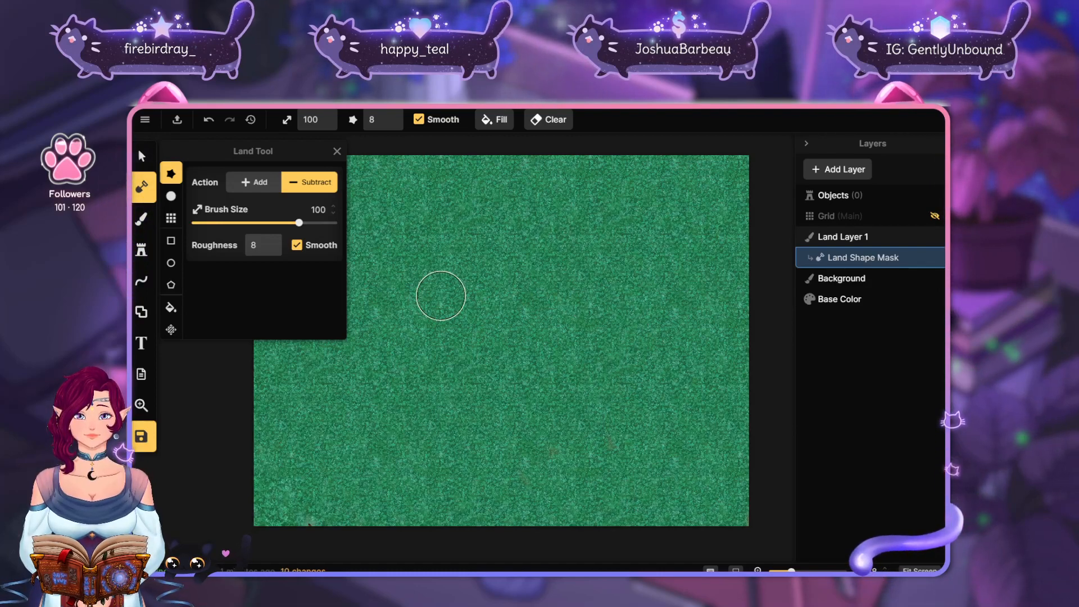
Add a smaller irregular land area around the map's upper centre, erase it entirely, and set the Land Tool back to adding
{"action": "left_click", "coordinate": [265, 181]}
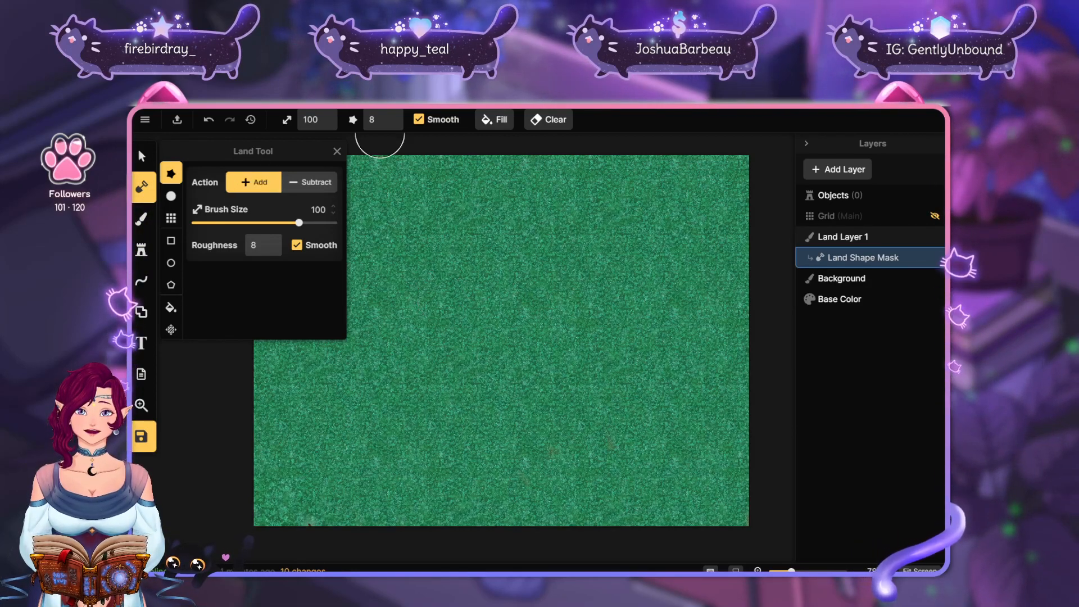
{"action": "mouse_move", "coordinate": [414, 319]}
{"action": "left_mouse_down"}
{"action": "mouse_move", "coordinate": [472, 279]}
{"action": "mouse_move", "coordinate": [555, 269]}
{"action": "mouse_move", "coordinate": [455, 330]}
{"action": "mouse_move", "coordinate": [615, 345]}
{"action": "mouse_move", "coordinate": [604, 331]}
{"action": "mouse_move", "coordinate": [521, 312]}
{"action": "mouse_move", "coordinate": [574, 304]}
{"action": "left_mouse_up"}
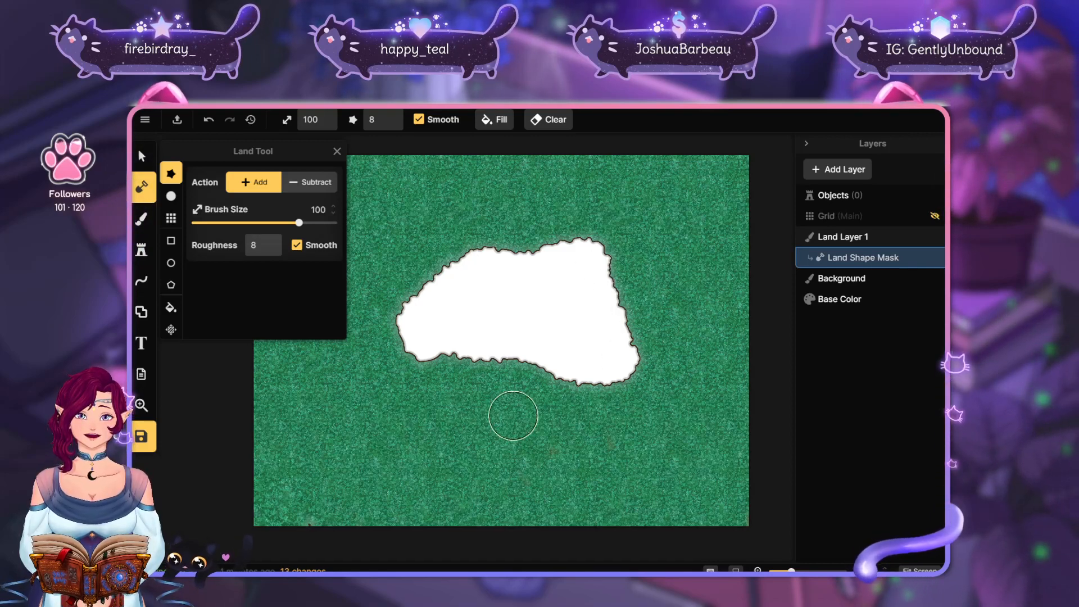
{"action": "left_click", "coordinate": [310, 182]}
{"action": "mouse_move", "coordinate": [413, 342]}
{"action": "left_mouse_down"}
{"action": "mouse_move", "coordinate": [403, 292]}
{"action": "mouse_move", "coordinate": [445, 247]}
{"action": "mouse_move", "coordinate": [488, 228]}
{"action": "mouse_move", "coordinate": [606, 225]}
{"action": "left_mouse_up"}
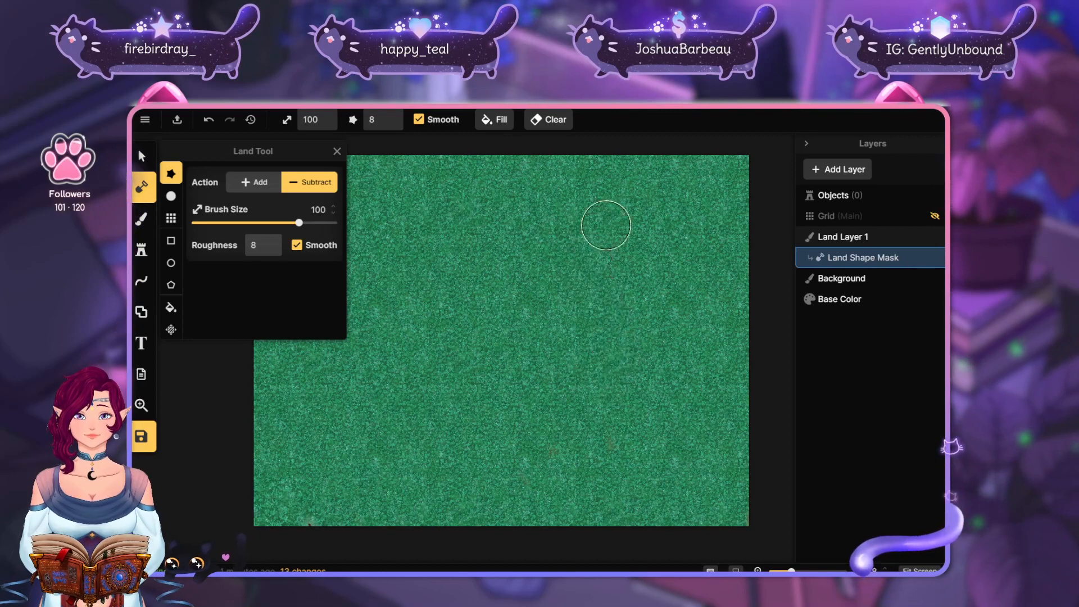
{"action": "left_click", "coordinate": [254, 182]}
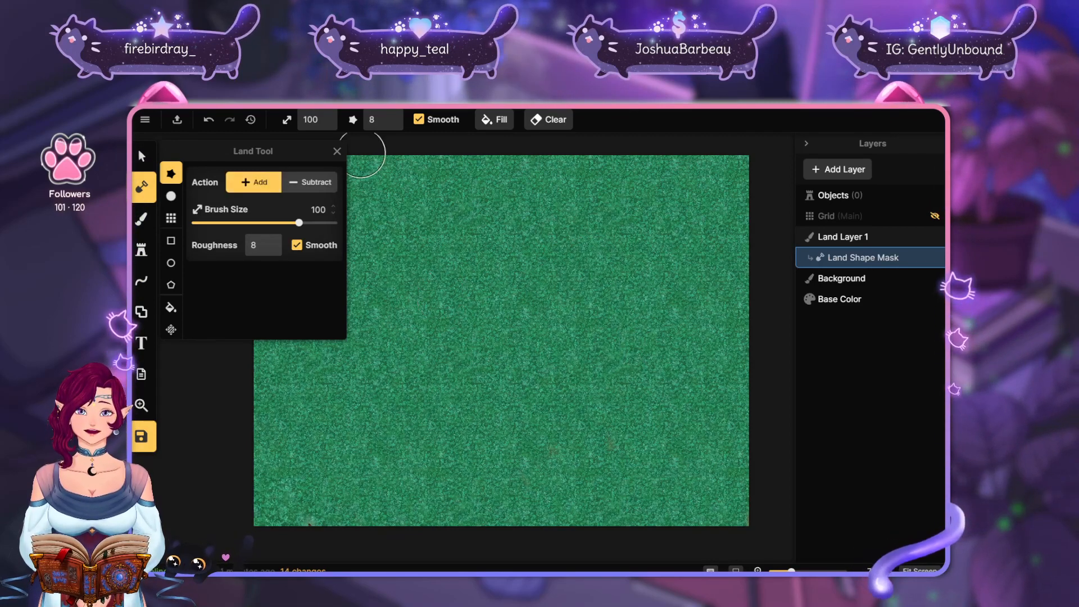
{"action": "left_click", "coordinate": [337, 151]}
{"action": "scroll", "coordinate": [643, 289], "scroll_direction": "down", "scroll_amount": 1}
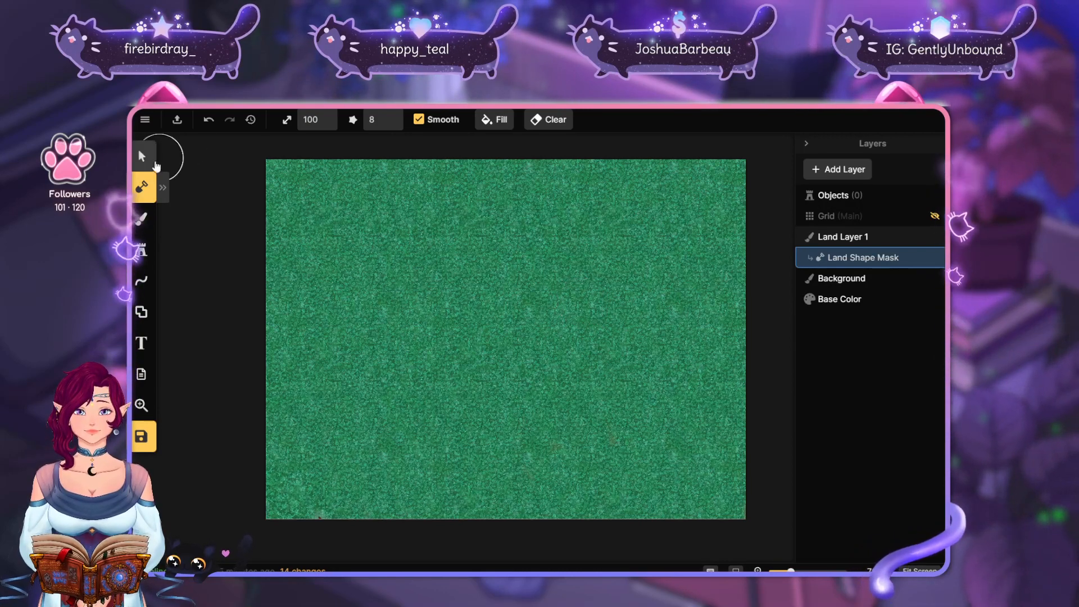
Set the free-draw line's stroke to the Palisade Wall path texture from the Fantasy Battlemaps catalog
{"action": "left_click", "coordinate": [144, 249]}
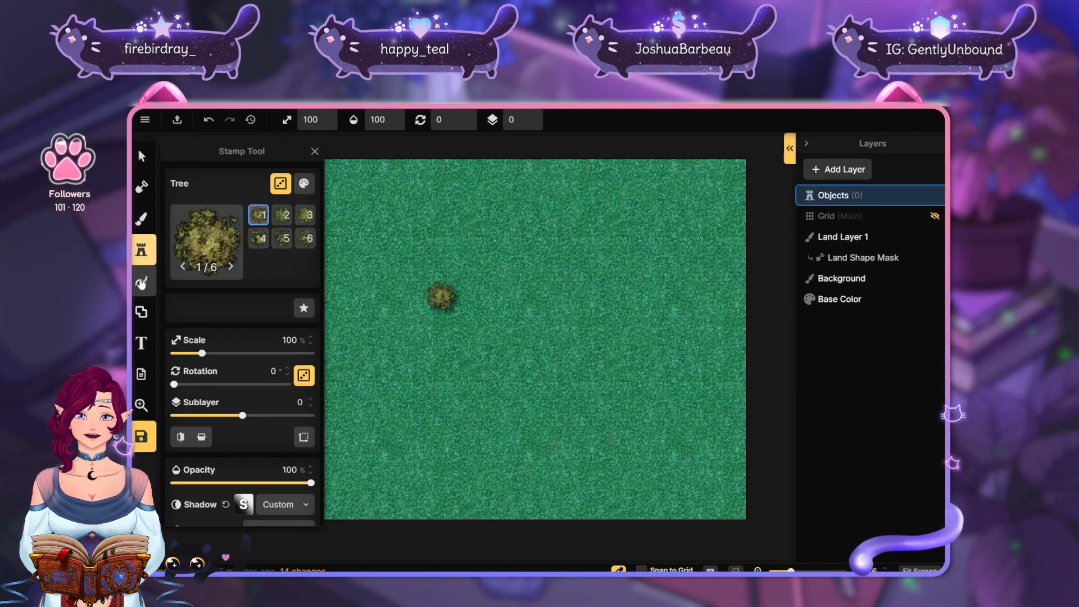
{"action": "left_click", "coordinate": [141, 281]}
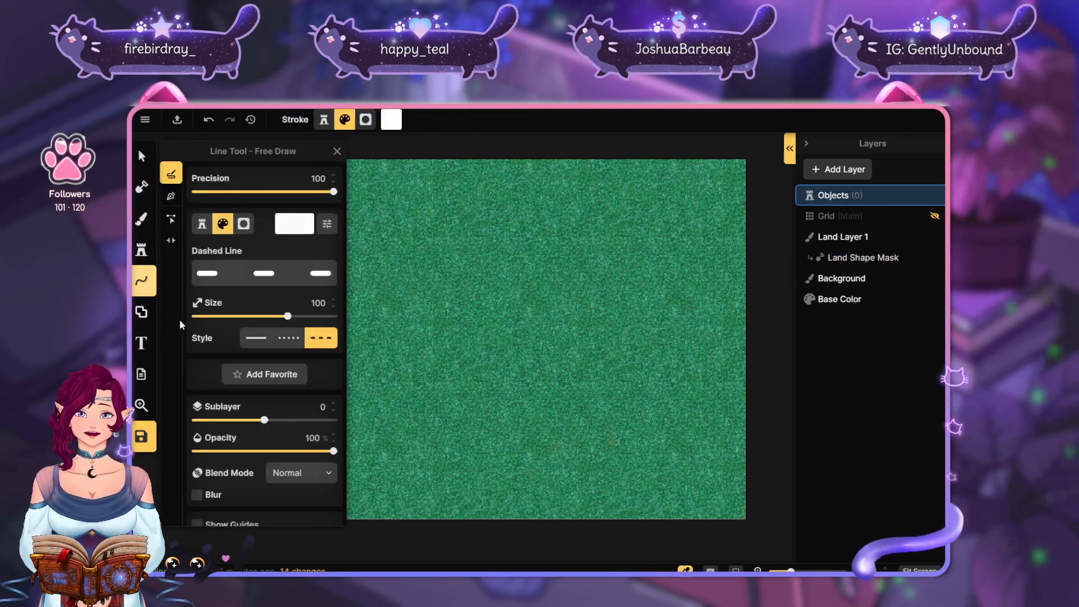
{"action": "left_click", "coordinate": [202, 223]}
{"action": "left_click", "coordinate": [261, 274]}
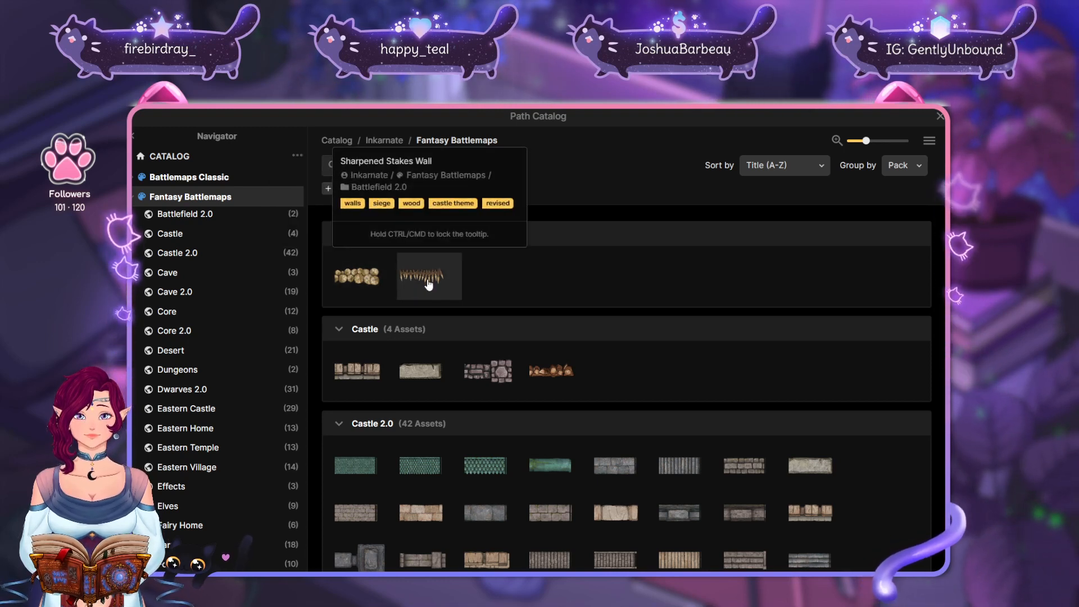
{"action": "mouse_move", "coordinate": [564, 375]}
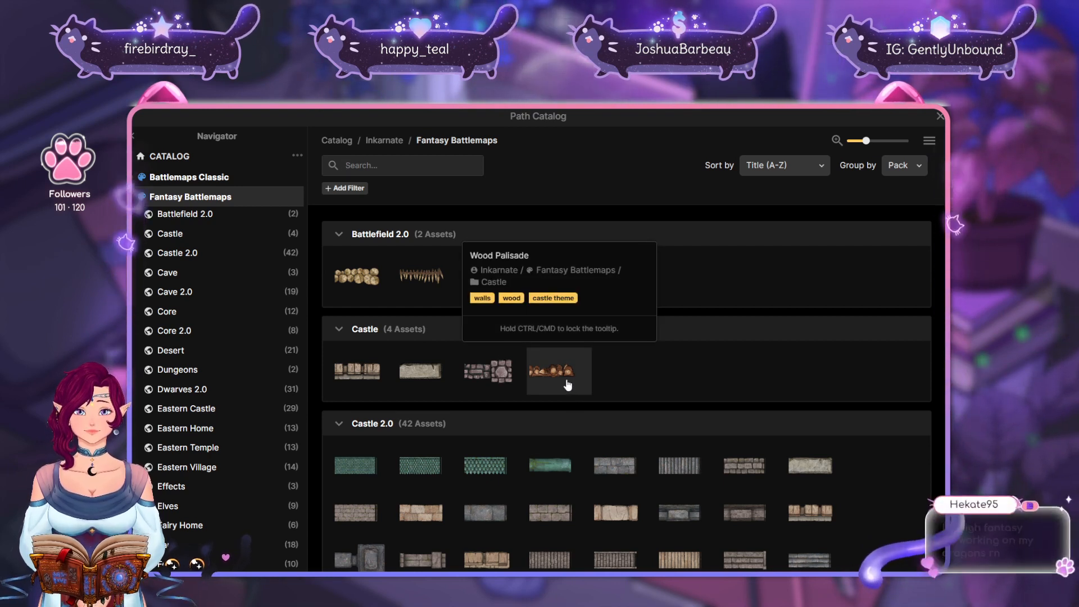
{"action": "mouse_move", "coordinate": [357, 277]}
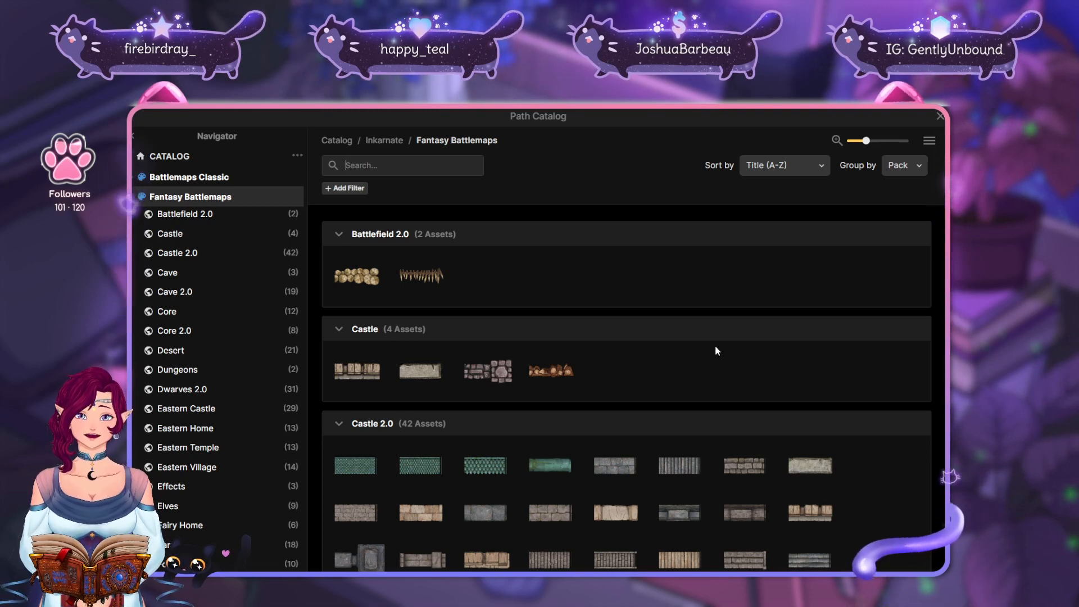
{"action": "left_click", "coordinate": [421, 276]}
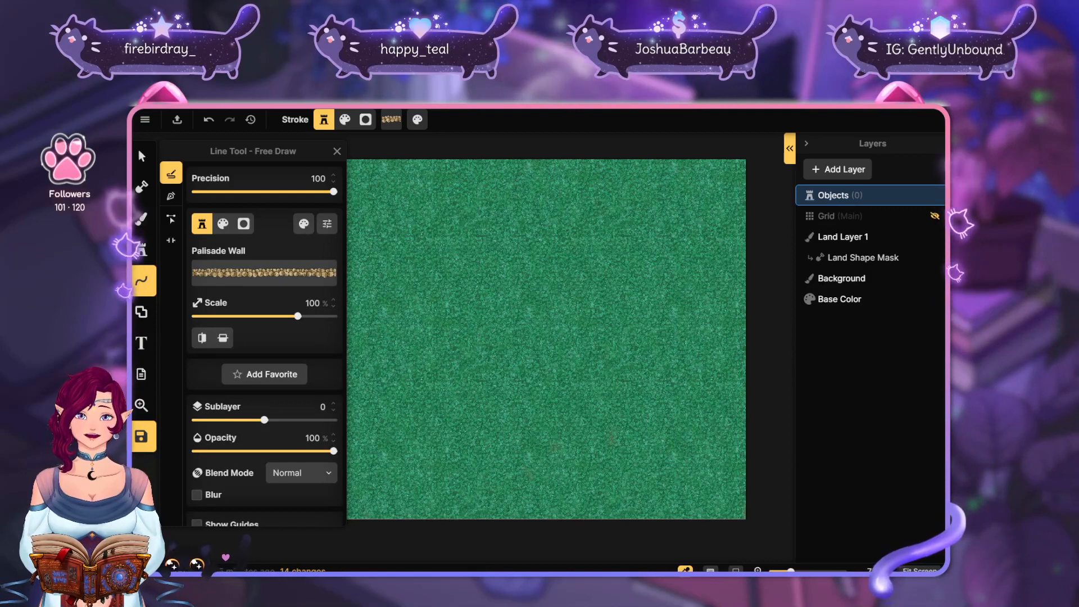
Try a curved Palisade Wall line across the map at 100% scale and again at 32%, undoing each line
{"action": "mouse_move", "coordinate": [466, 261]}
{"action": "left_mouse_down"}
{"action": "mouse_move", "coordinate": [593, 295]}
{"action": "mouse_move", "coordinate": [637, 387]}
{"action": "left_mouse_up"}
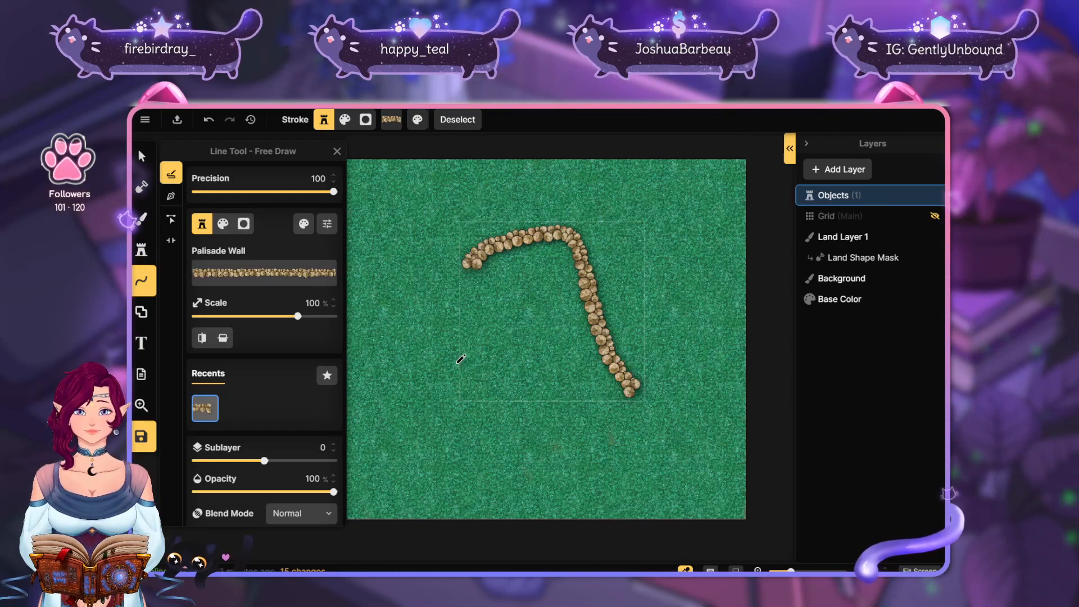
{"action": "key", "text": "ctrl+z"}
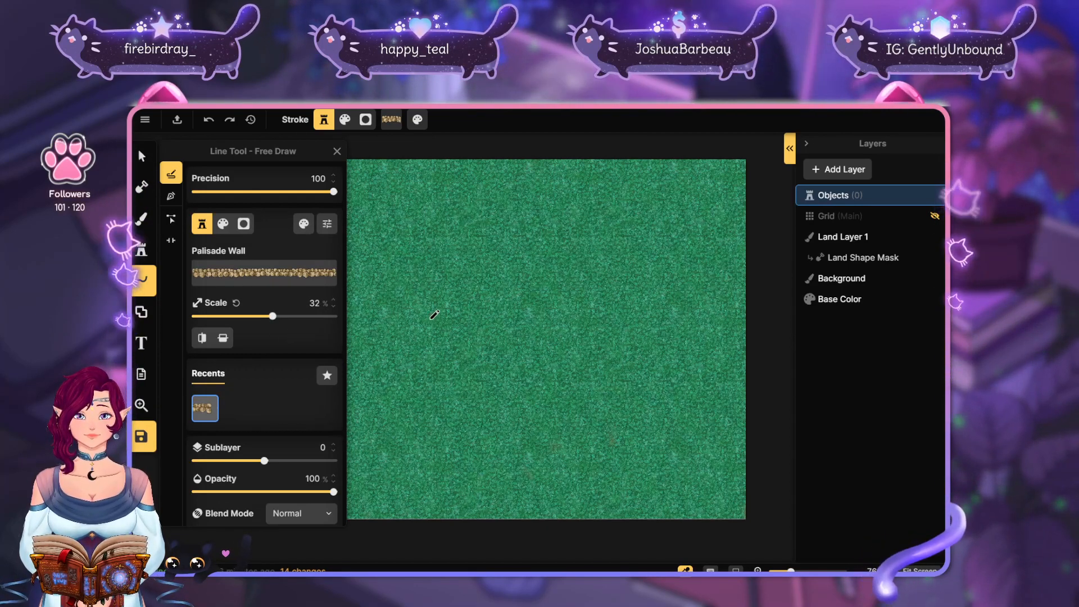
{"action": "left_click_drag", "start_coordinate": [434, 315], "coordinate": [584, 235]}
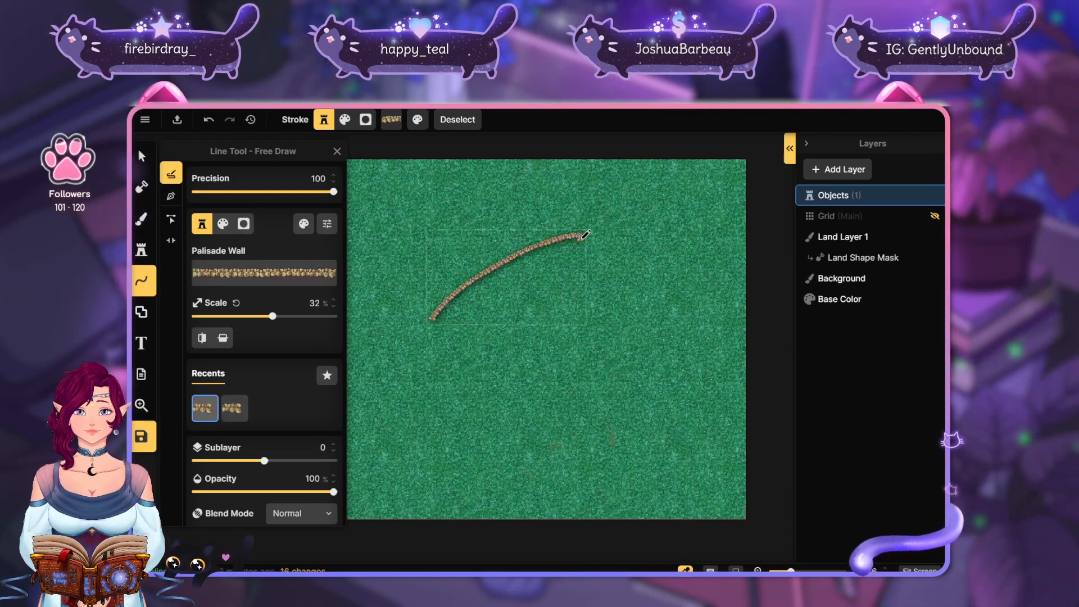
{"action": "key", "text": "ctrl+z"}
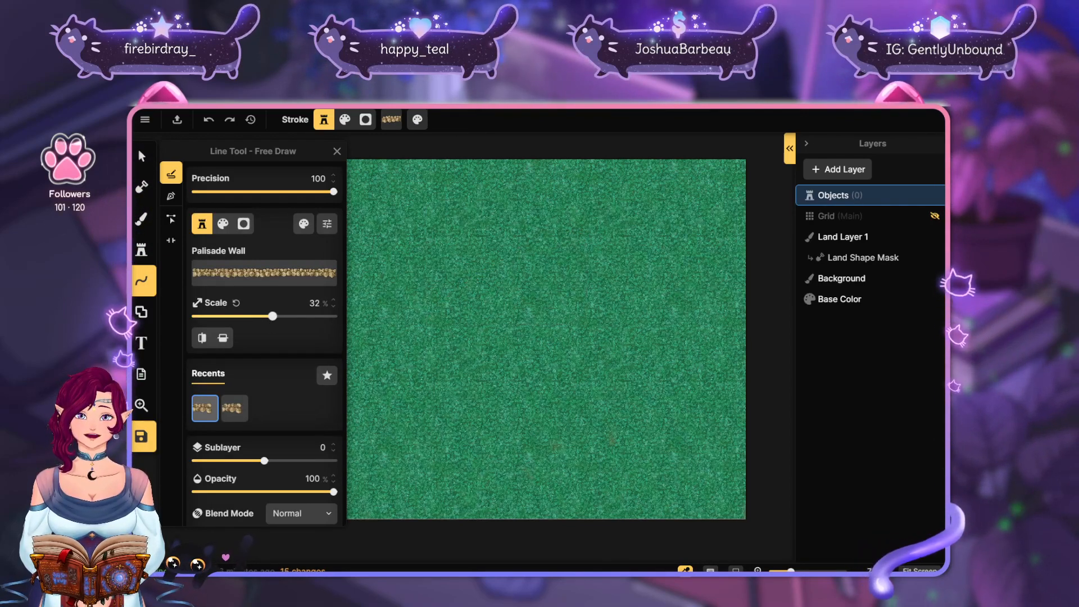
Set the Palisade Wall stroke's scale to 20%
{"action": "mouse_move", "coordinate": [273, 316]}
{"action": "left_mouse_down"}
{"action": "mouse_move", "coordinate": [252, 317]}
{"action": "mouse_move", "coordinate": [261, 319]}
{"action": "left_mouse_up"}
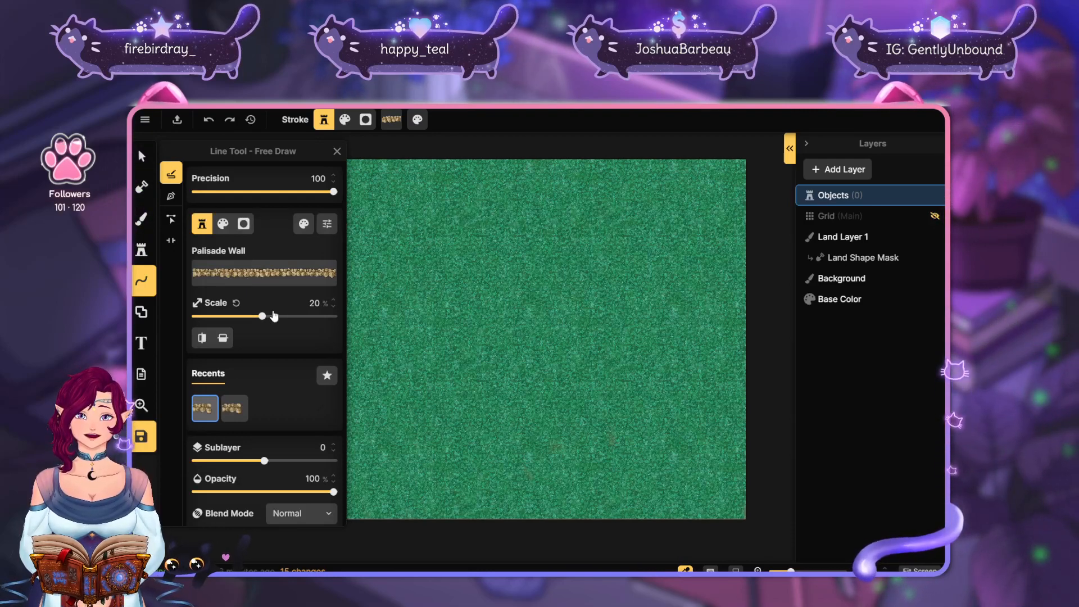
{"action": "key", "text": "space"}
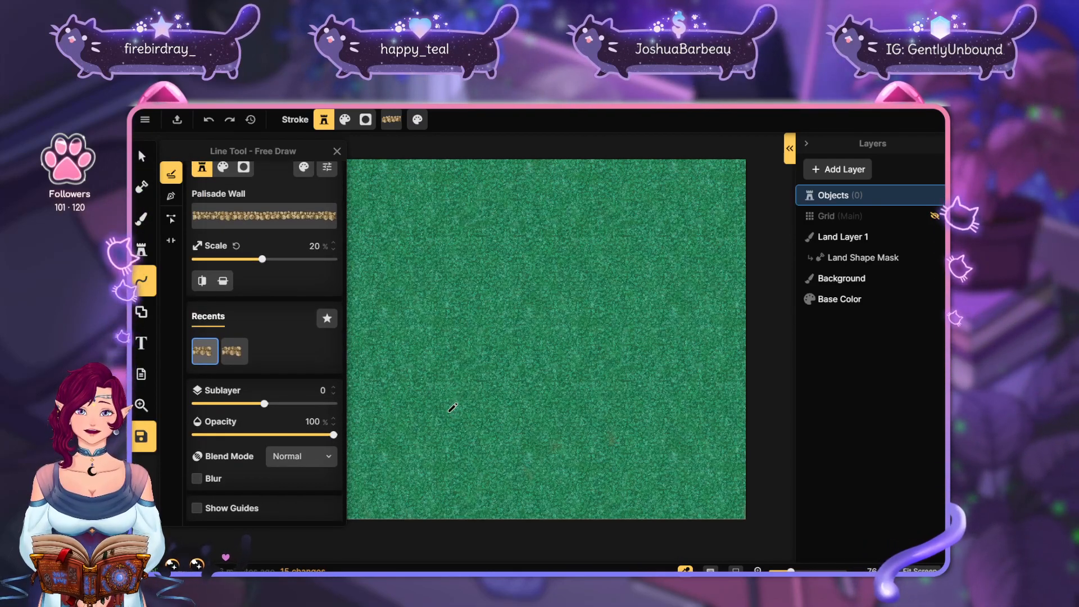
{"action": "mouse_move", "coordinate": [451, 408]}
{"action": "left_mouse_down"}
{"action": "mouse_move", "coordinate": [573, 322]}
{"action": "mouse_move", "coordinate": [540, 402]}
{"action": "mouse_move", "coordinate": [528, 390]}
{"action": "mouse_move", "coordinate": [522, 401]}
{"action": "mouse_move", "coordinate": [548, 345]}
{"action": "mouse_move", "coordinate": [544, 378]}
{"action": "mouse_move", "coordinate": [537, 361]}
{"action": "left_mouse_up"}
{"action": "scroll", "coordinate": [556, 358], "scroll_direction": "down", "scroll_amount": 2}
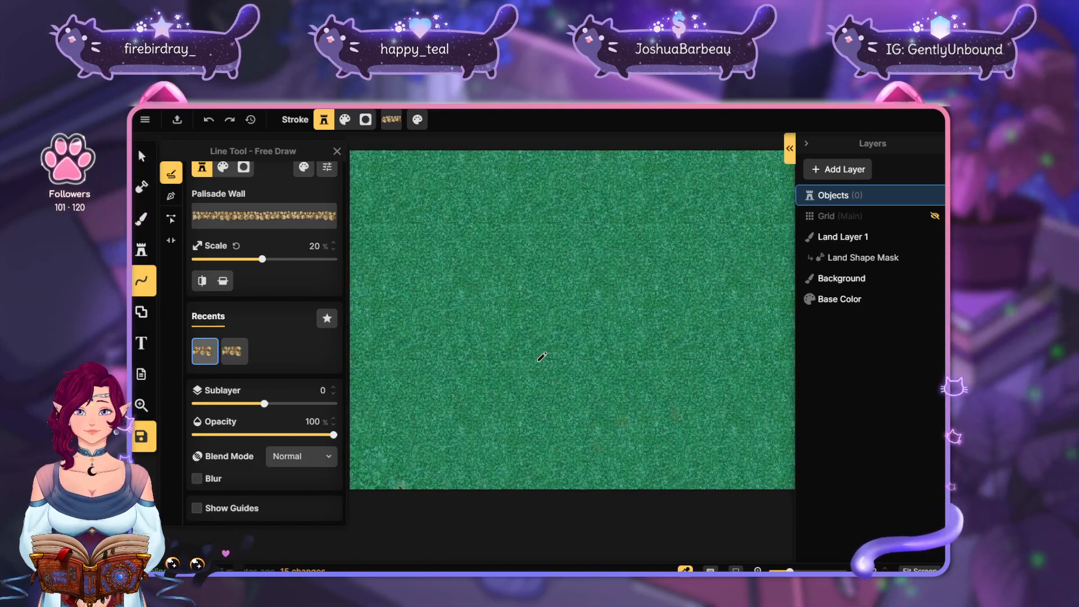
Browse the Fantasy Battlemaps path textures from the Battlefield 2.0 pack through the Farm pack for another wall style
{"action": "left_click", "coordinate": [396, 122]}
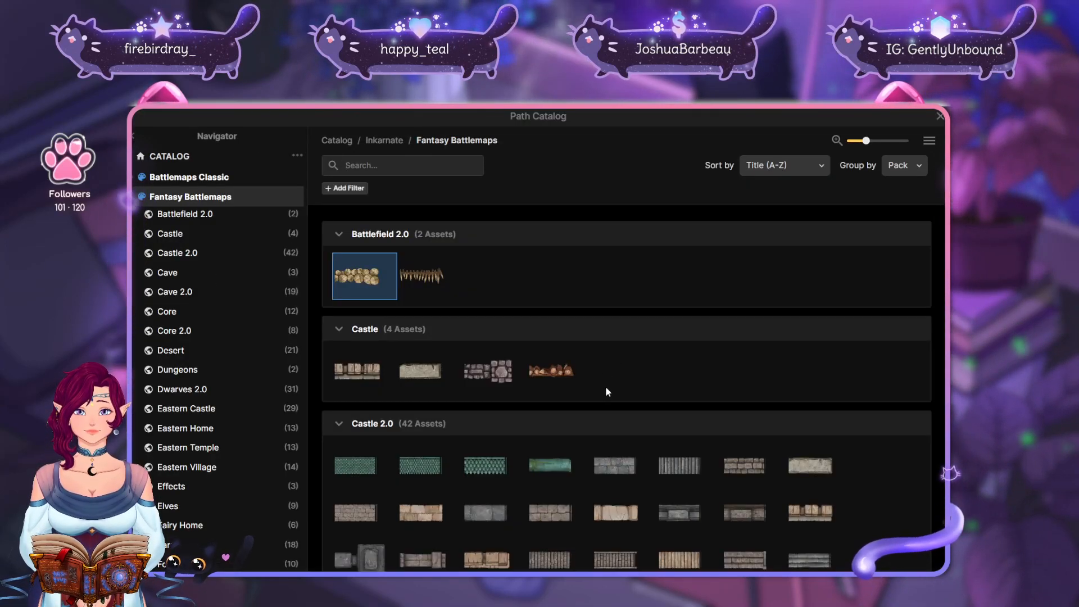
{"action": "scroll", "coordinate": [618, 405], "scroll_direction": "down", "scroll_amount": 2}
{"action": "scroll", "coordinate": [562, 366], "scroll_direction": "up", "scroll_amount": 2}
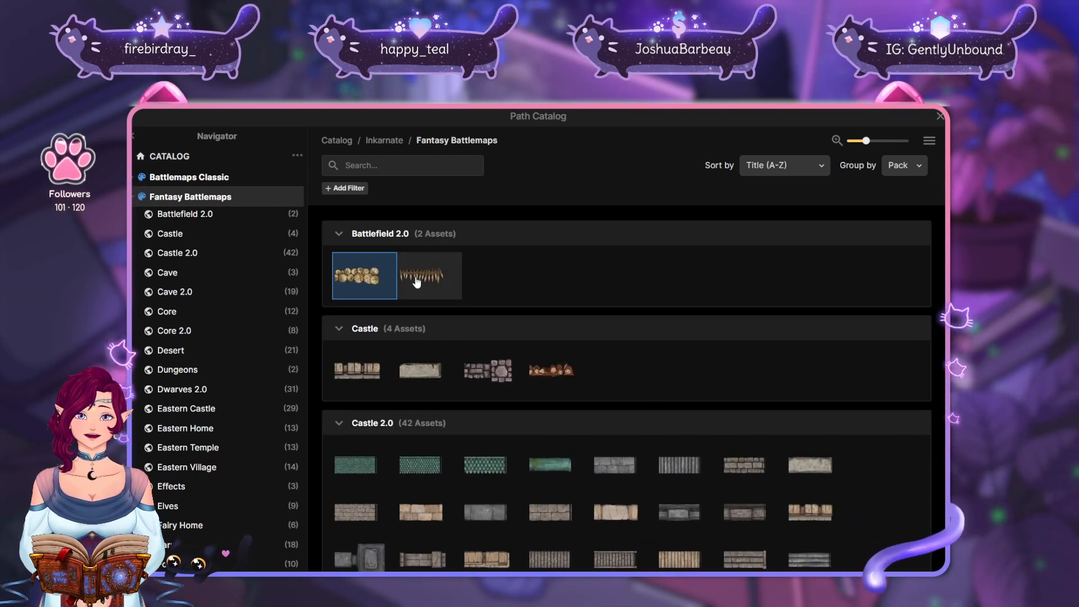
{"action": "mouse_move", "coordinate": [422, 281]}
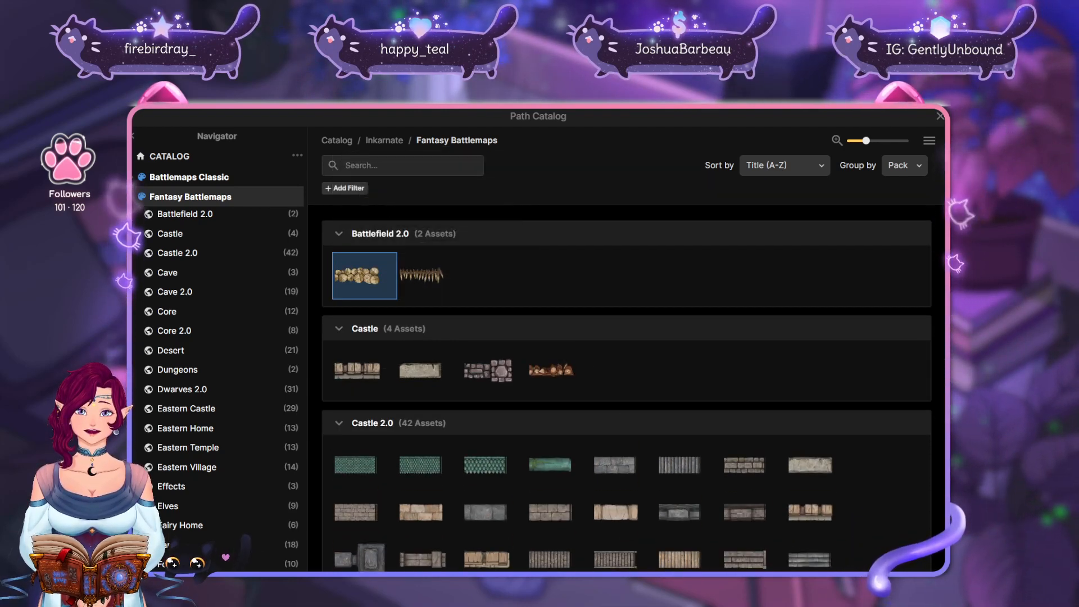
{"action": "scroll", "coordinate": [710, 418], "scroll_direction": "down", "scroll_amount": 3}
{"action": "scroll", "coordinate": [735, 478], "scroll_direction": "down", "scroll_amount": 5}
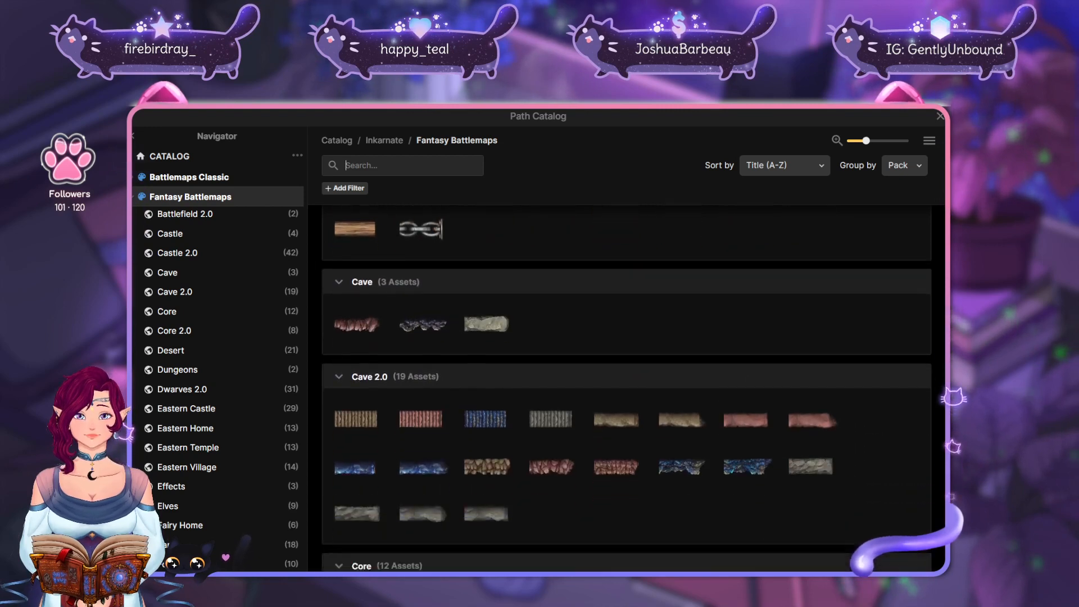
{"action": "scroll", "coordinate": [777, 393], "scroll_direction": "down", "scroll_amount": 2}
{"action": "scroll", "coordinate": [770, 461], "scroll_direction": "down", "scroll_amount": 1}
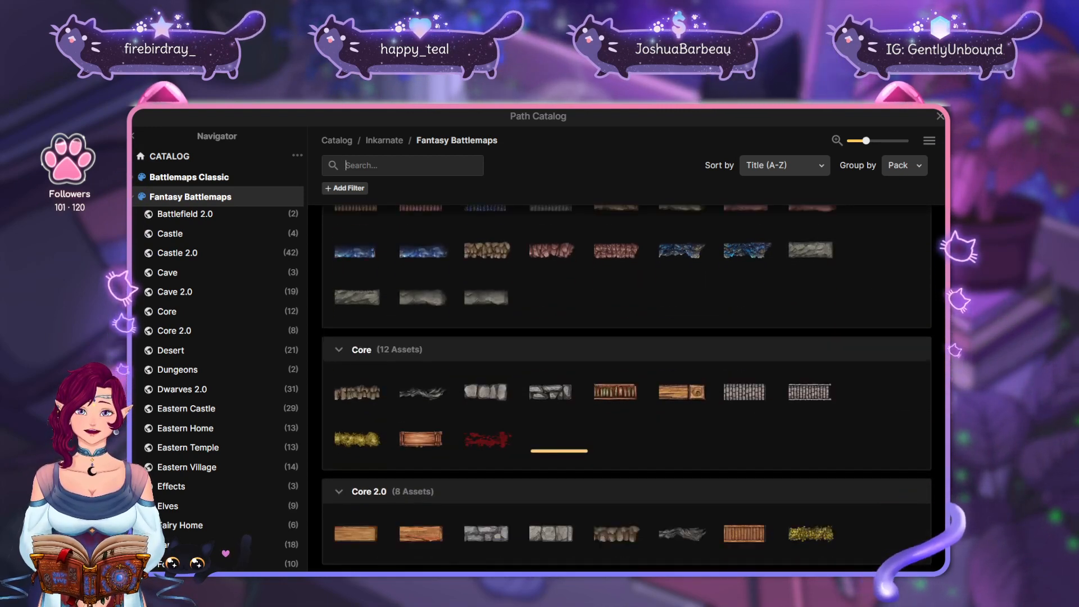
{"action": "scroll", "coordinate": [767, 527], "scroll_direction": "down", "scroll_amount": 1}
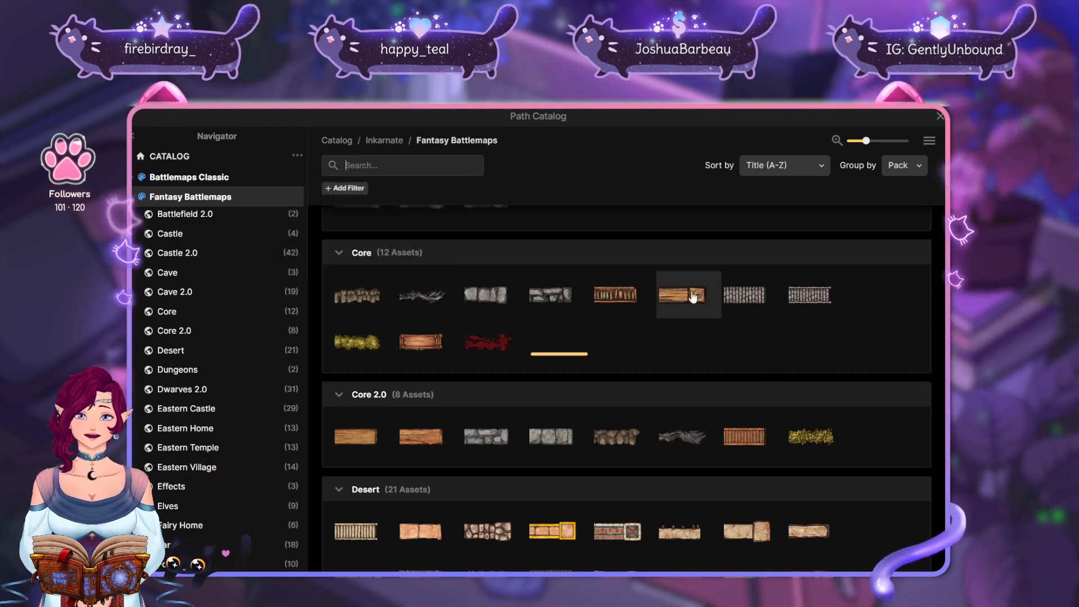
{"action": "mouse_move", "coordinate": [698, 305]}
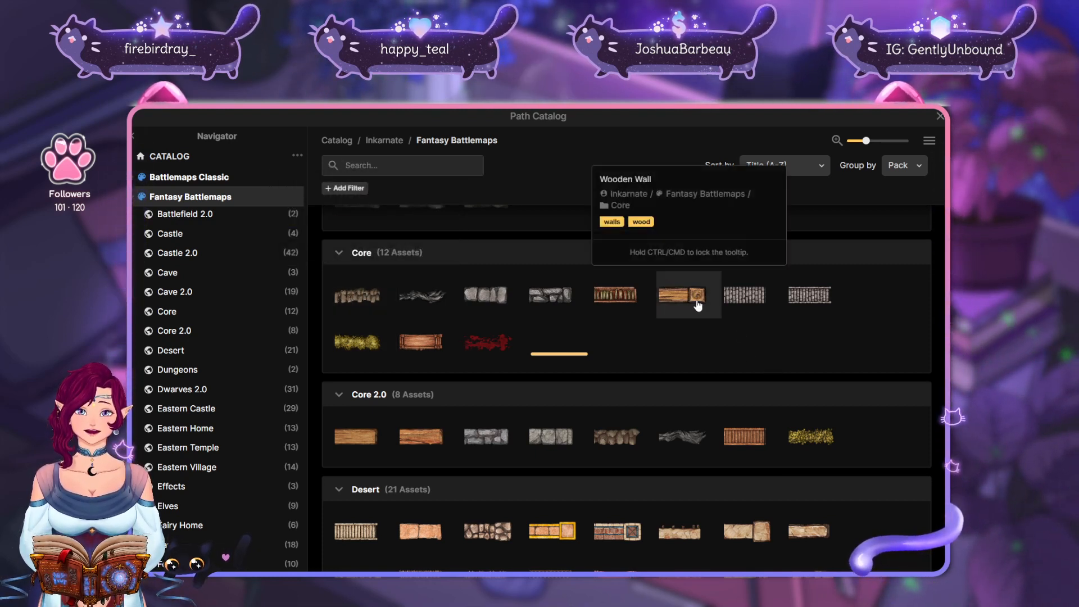
{"action": "scroll", "coordinate": [717, 343], "scroll_direction": "down", "scroll_amount": 1}
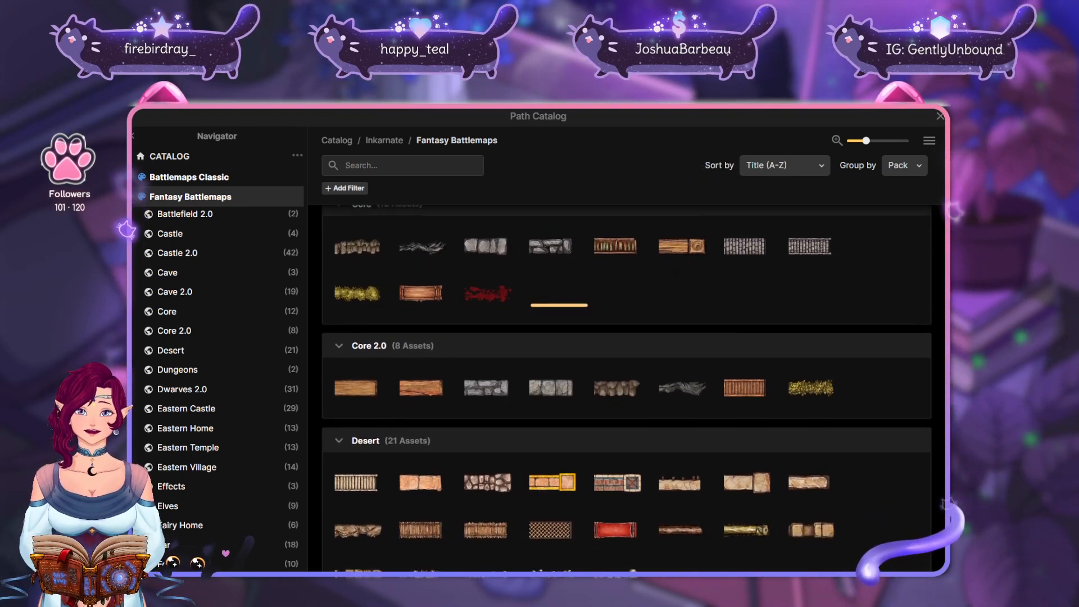
{"action": "scroll", "coordinate": [626, 388], "scroll_direction": "down", "scroll_amount": 1}
{"action": "scroll", "coordinate": [627, 388], "scroll_direction": "down", "scroll_amount": 2}
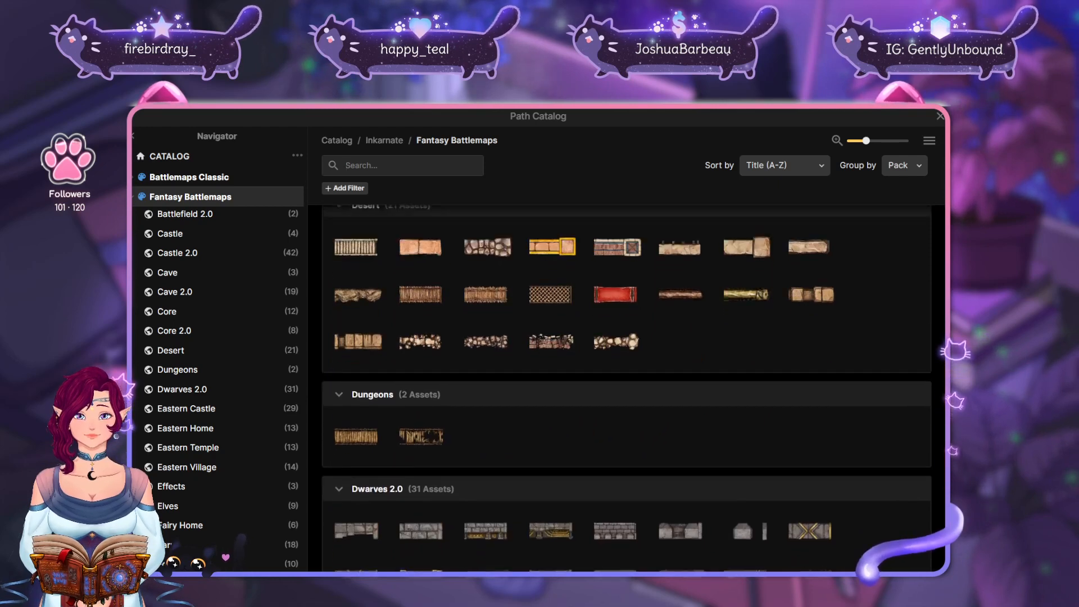
{"action": "mouse_move", "coordinate": [623, 422]}
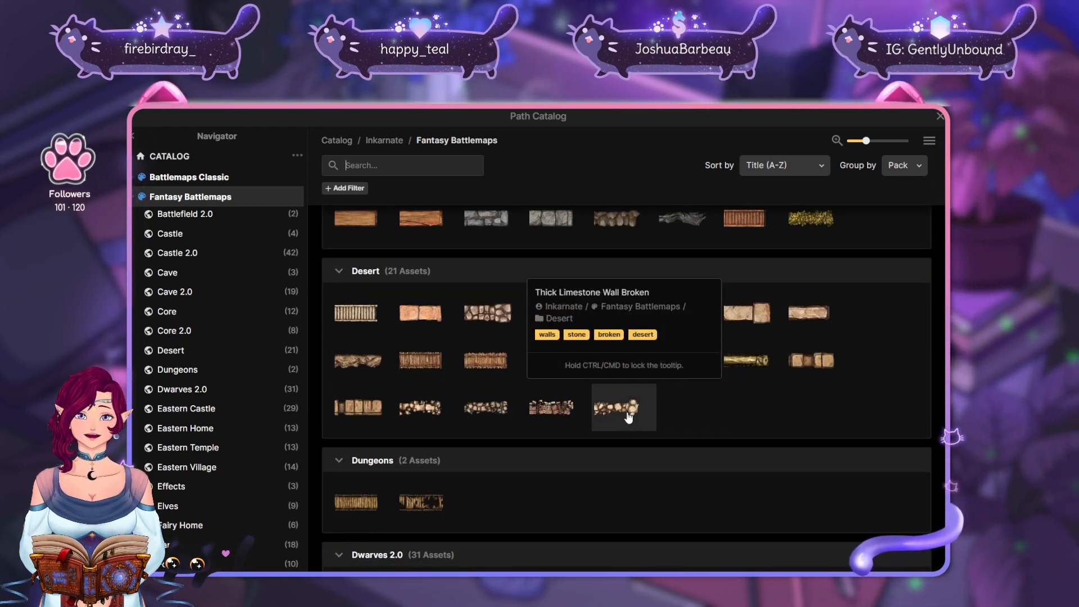
{"action": "scroll", "coordinate": [655, 447], "scroll_direction": "down", "scroll_amount": 7}
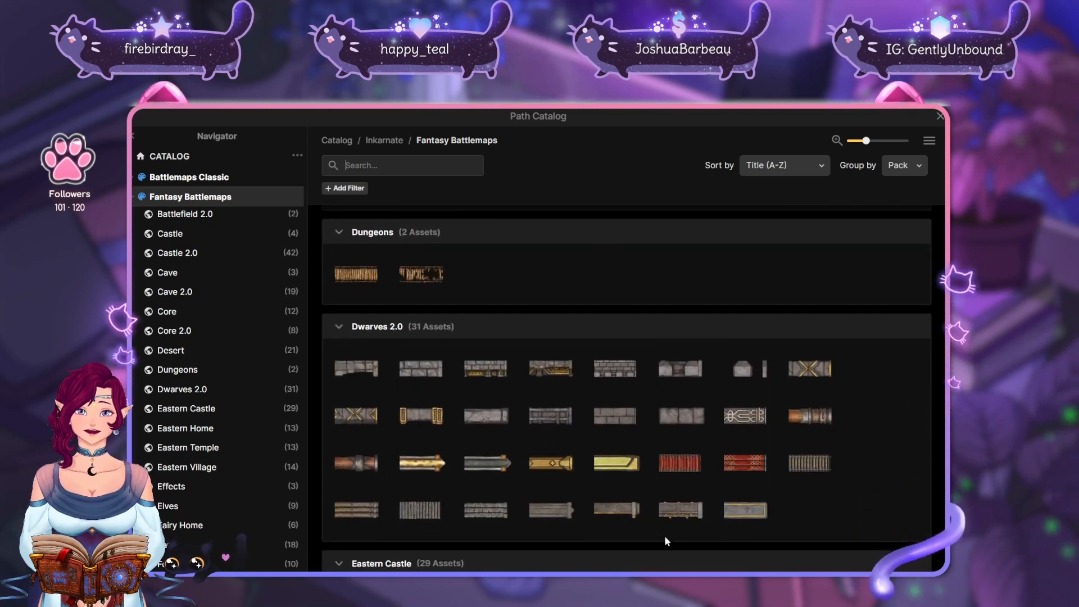
{"action": "scroll", "coordinate": [745, 196], "scroll_direction": "down", "scroll_amount": 2}
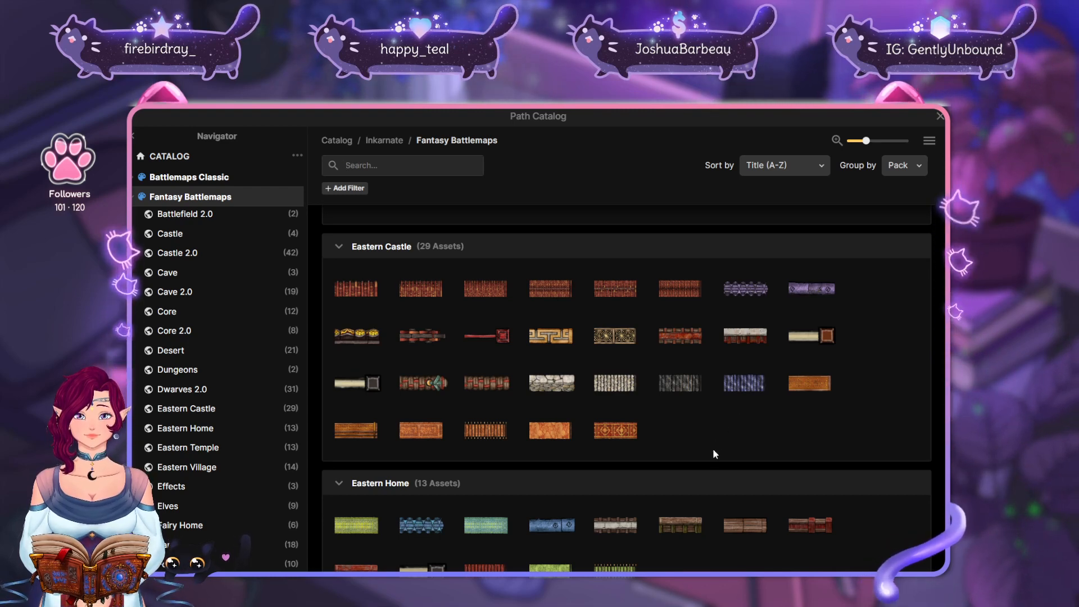
{"action": "scroll", "coordinate": [713, 454], "scroll_direction": "down", "scroll_amount": 6}
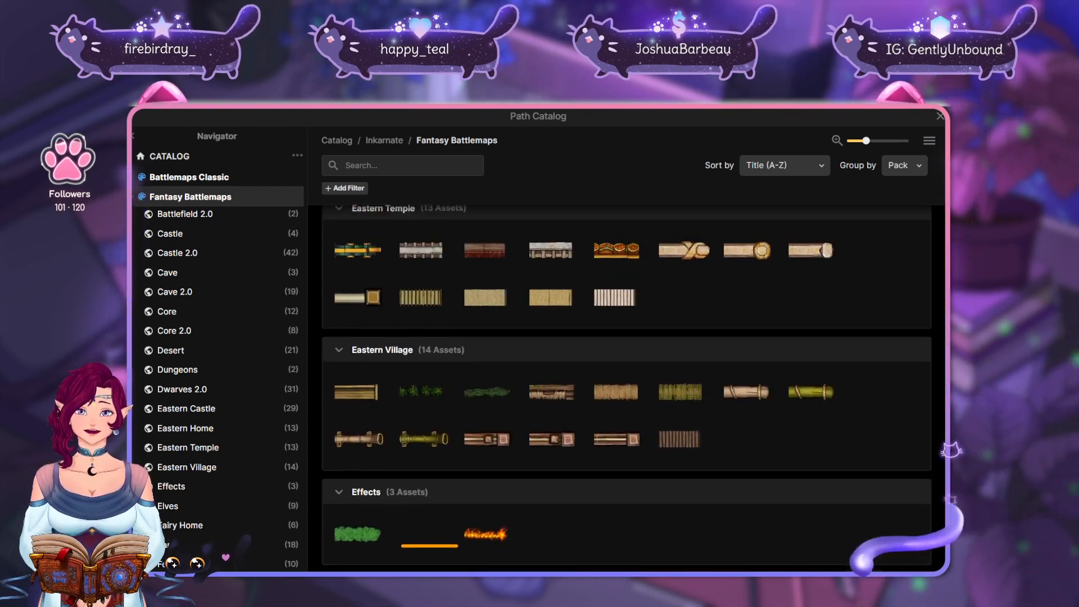
{"action": "scroll", "coordinate": [709, 279], "scroll_direction": "down", "scroll_amount": 4}
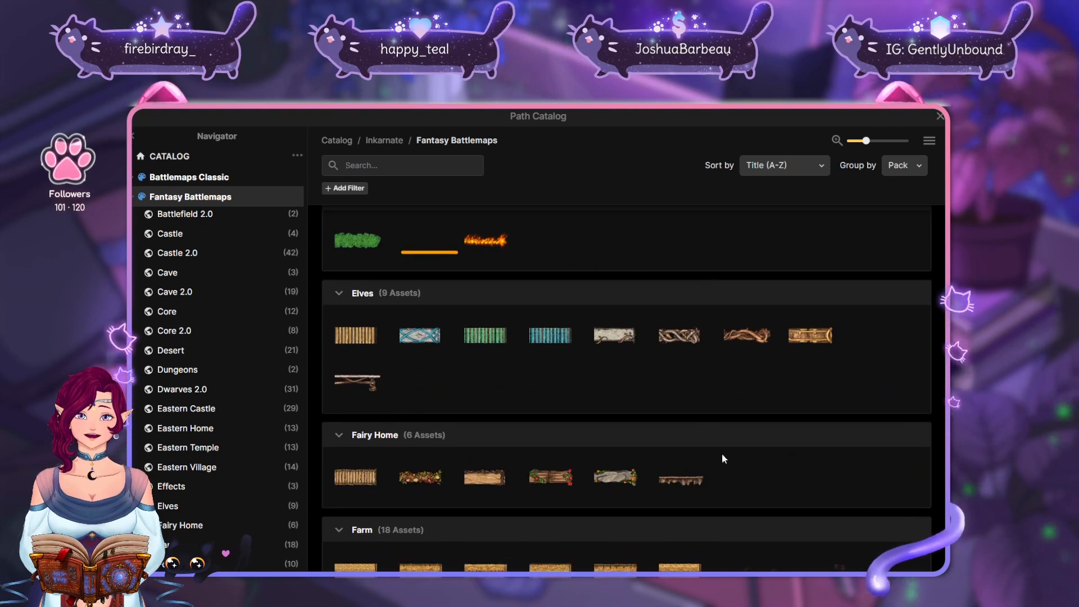
{"action": "scroll", "coordinate": [724, 459], "scroll_direction": "down", "scroll_amount": 4}
{"action": "scroll", "coordinate": [734, 378], "scroll_direction": "up", "scroll_amount": 4}
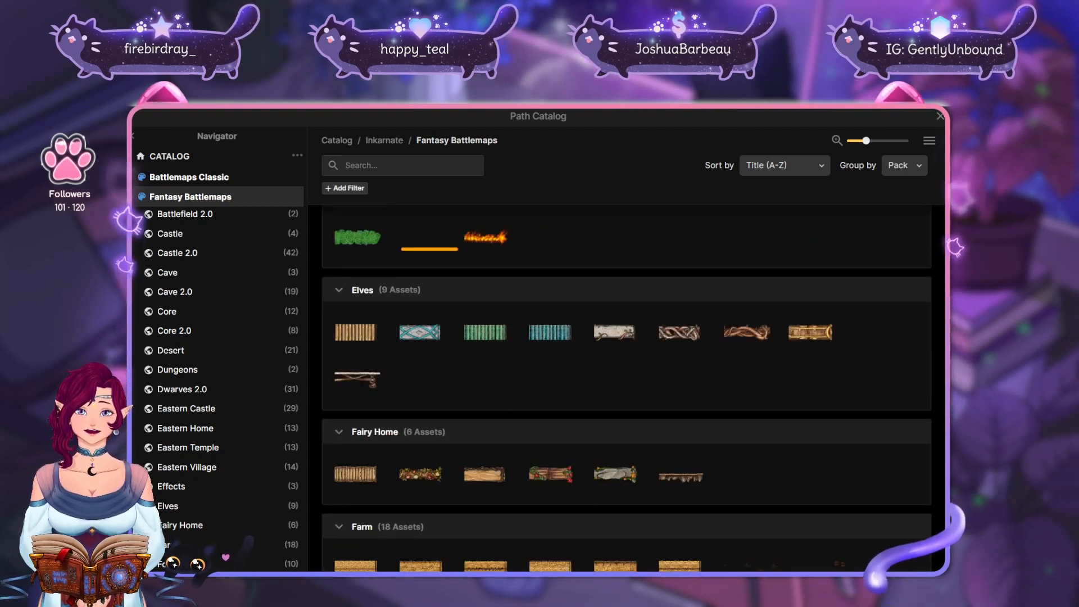
{"action": "scroll", "coordinate": [718, 304], "scroll_direction": "down", "scroll_amount": 3}
{"action": "scroll", "coordinate": [718, 304], "scroll_direction": "up", "scroll_amount": 2}
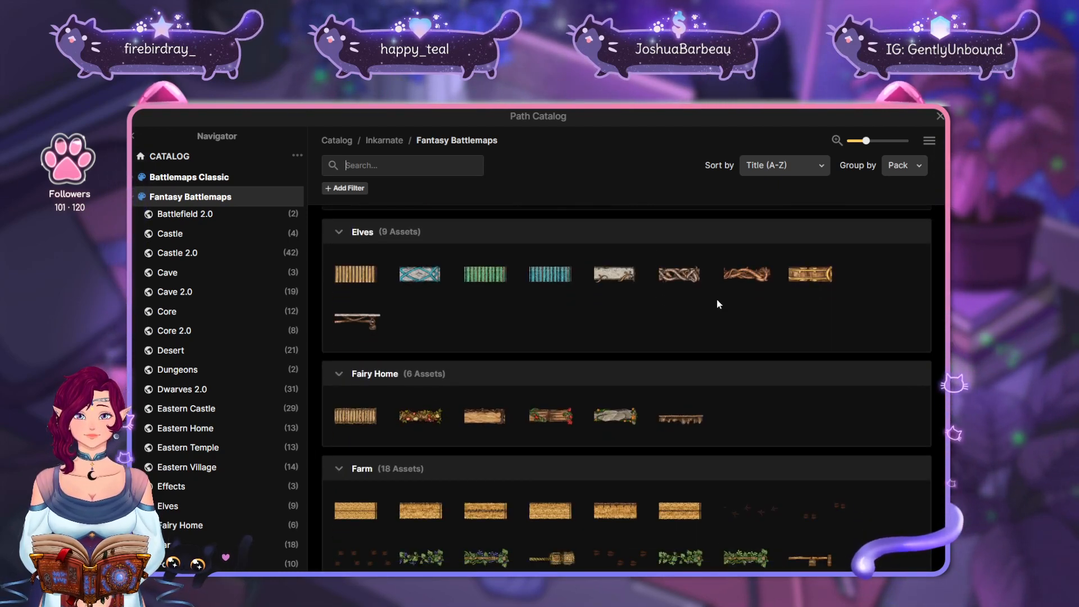
{"action": "scroll", "coordinate": [711, 349], "scroll_direction": "up", "scroll_amount": 2}
Compare the Elves pack's wooden wall textures and set the free-draw line's stroke to Elven Wood Wall
{"action": "mouse_move", "coordinate": [690, 375]}
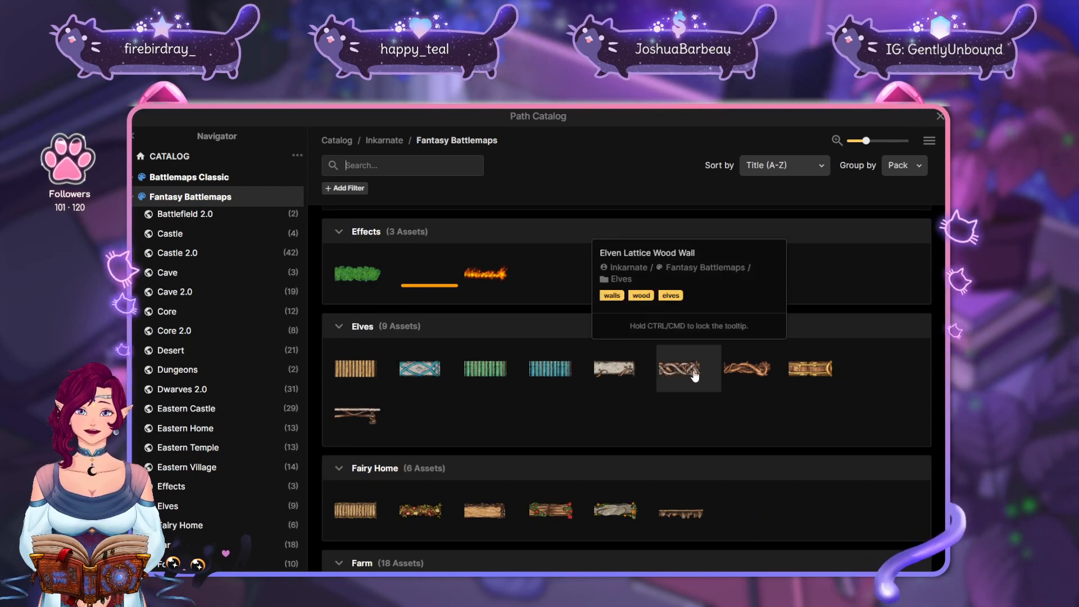
{"action": "mouse_move", "coordinate": [758, 376]}
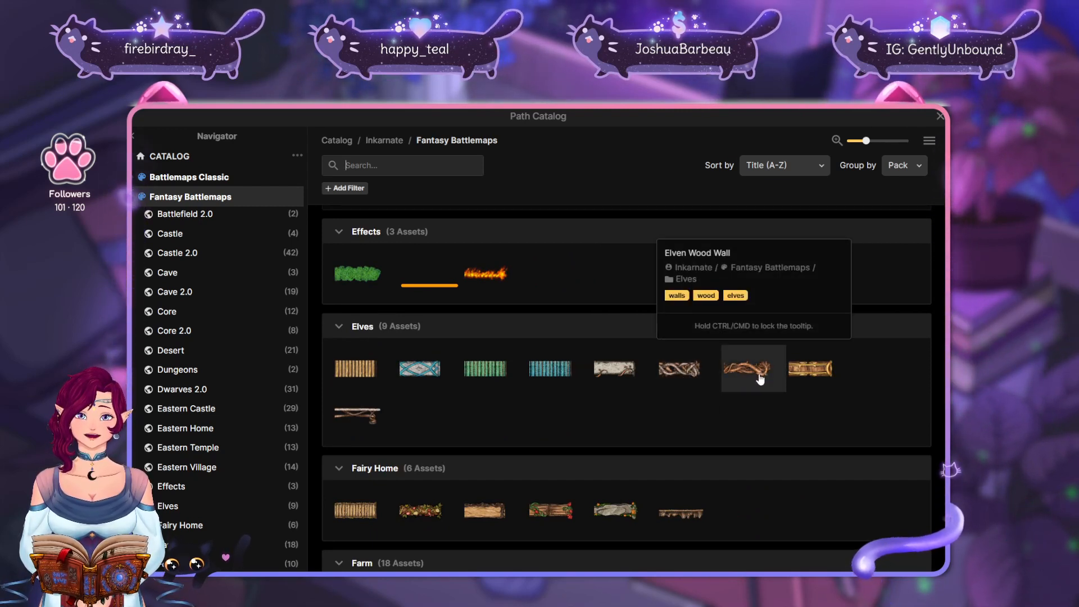
{"action": "left_click", "coordinate": [774, 364]}
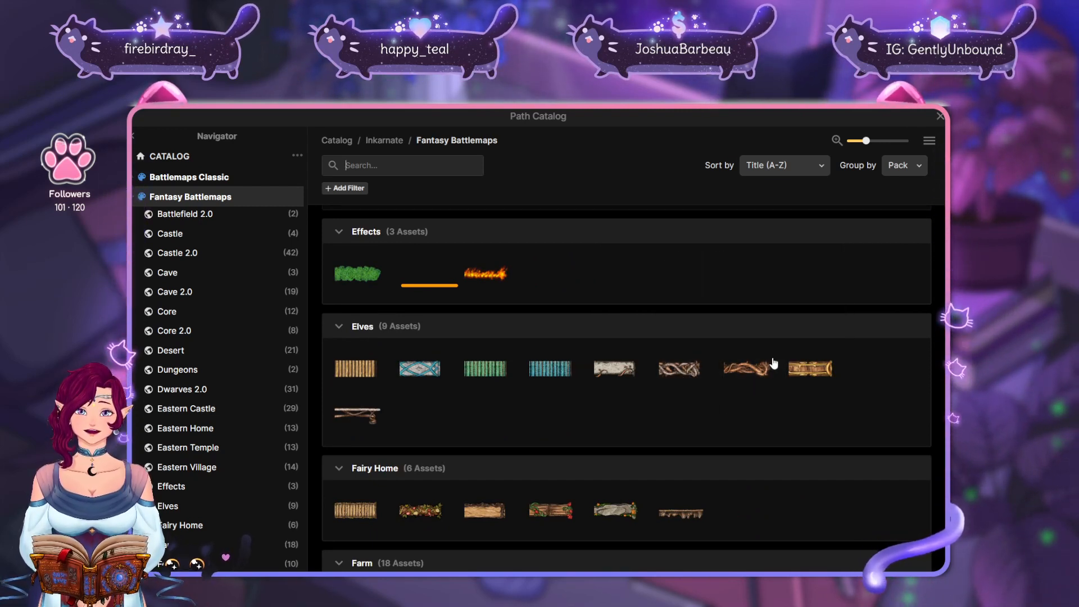
{"action": "scroll", "coordinate": [764, 438], "scroll_direction": "up", "scroll_amount": 1}
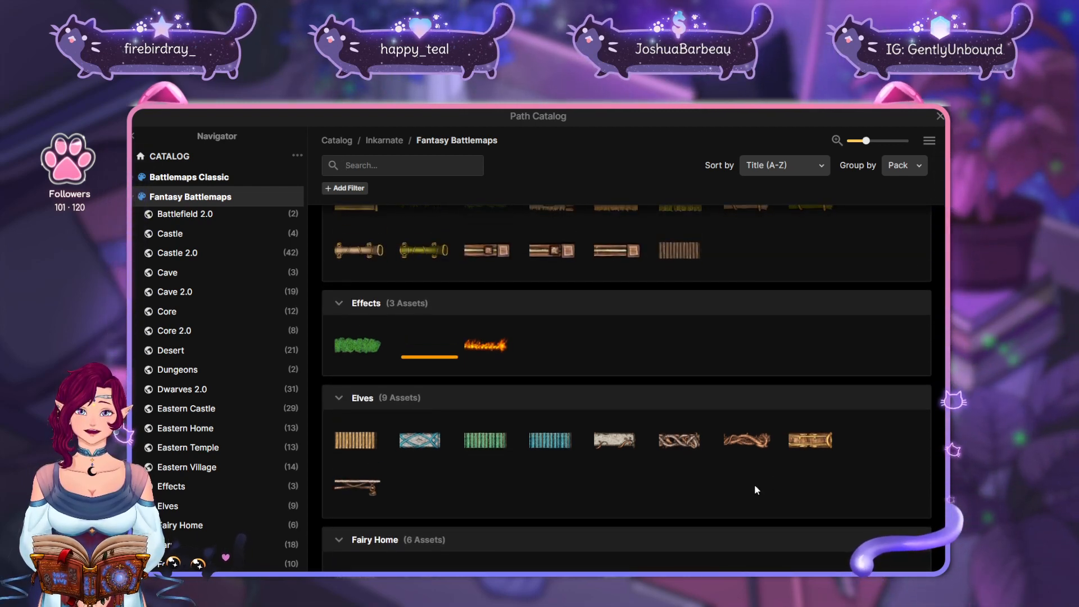
{"action": "scroll", "coordinate": [754, 484], "scroll_direction": "up", "scroll_amount": 2}
{"action": "scroll", "coordinate": [747, 287], "scroll_direction": "down", "scroll_amount": 2}
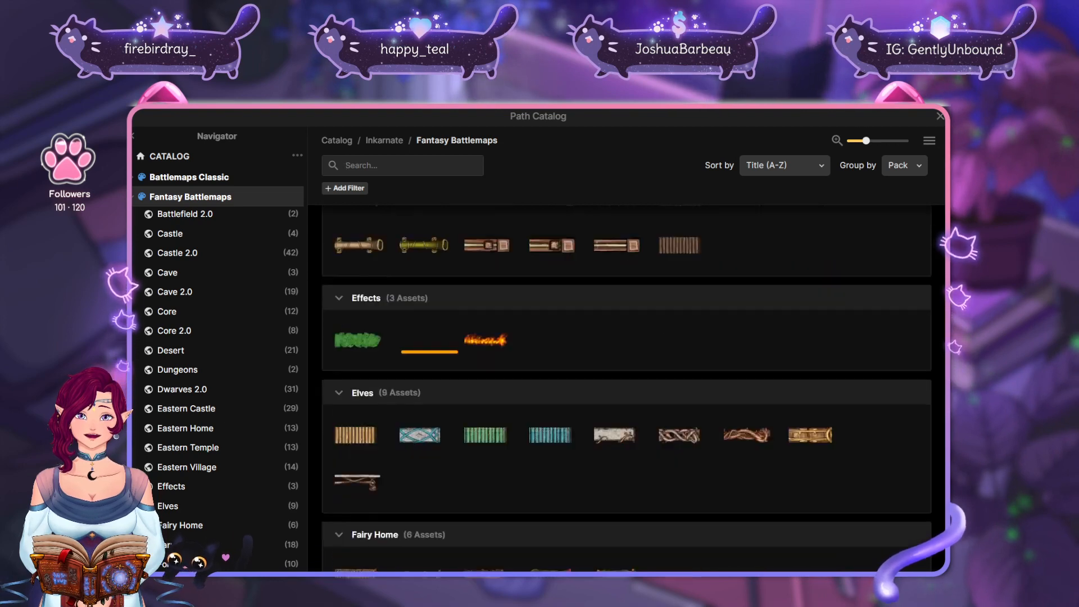
{"action": "left_click", "coordinate": [749, 412]}
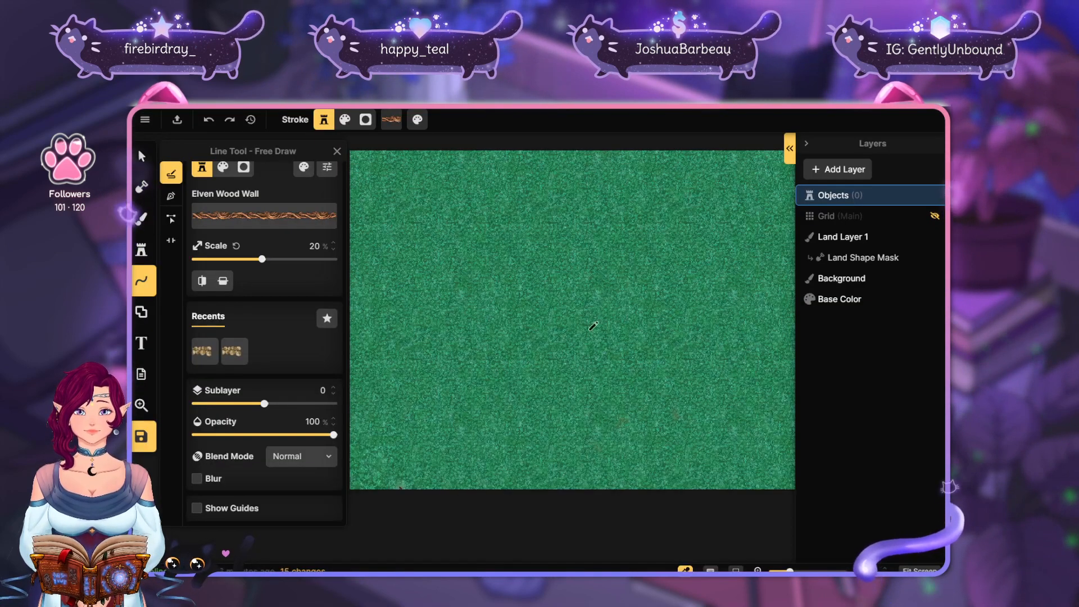
Try an arched Elven Wood Wall line at 20% scale in the middle of the map and undo it
{"action": "left_click_drag", "start_coordinate": [645, 277], "coordinate": [667, 312]}
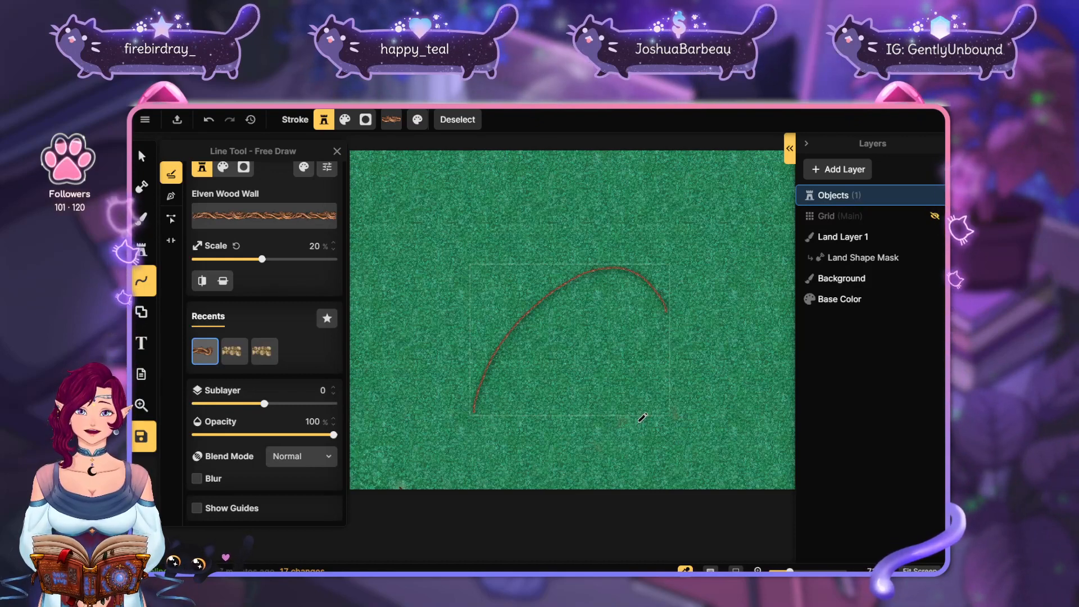
{"action": "key", "text": "ctrl+z"}
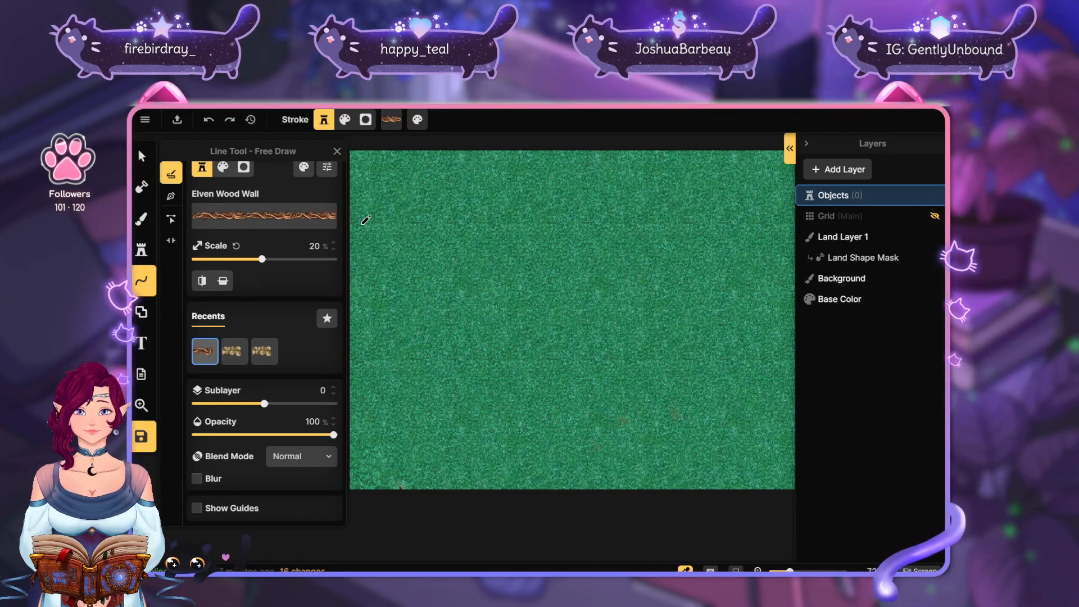
Look through the Fantasy Battlemaps paths from Forest onward, set the line stroke to the Jungle pack's River Bank, and set its scale to 89%
{"action": "left_click", "coordinate": [264, 216]}
{"action": "scroll", "coordinate": [699, 508], "scroll_direction": "down", "scroll_amount": 10}
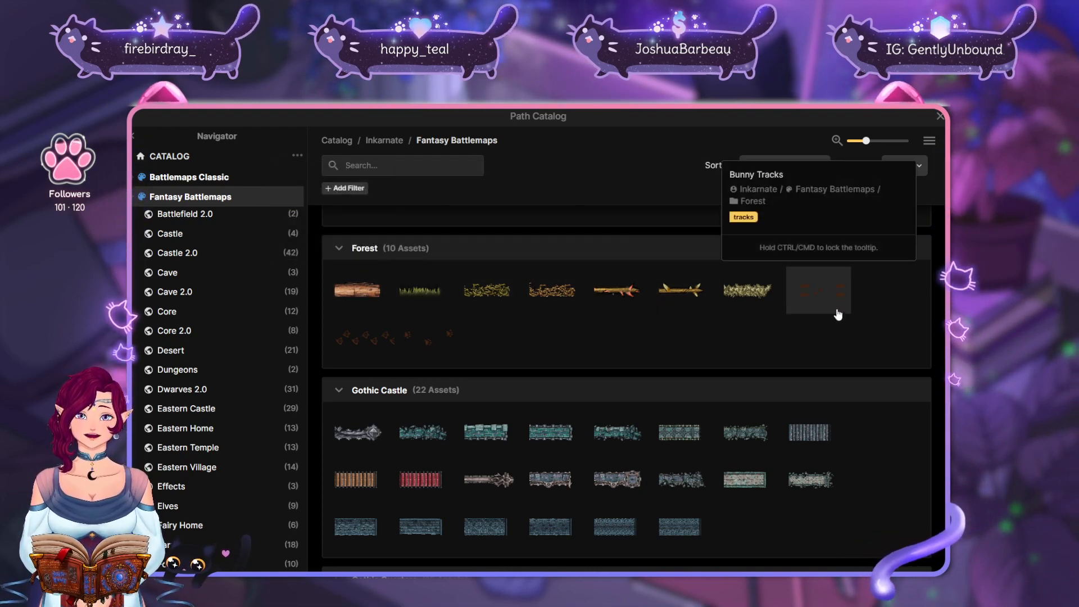
{"action": "scroll", "coordinate": [831, 241], "scroll_direction": "down", "scroll_amount": 1}
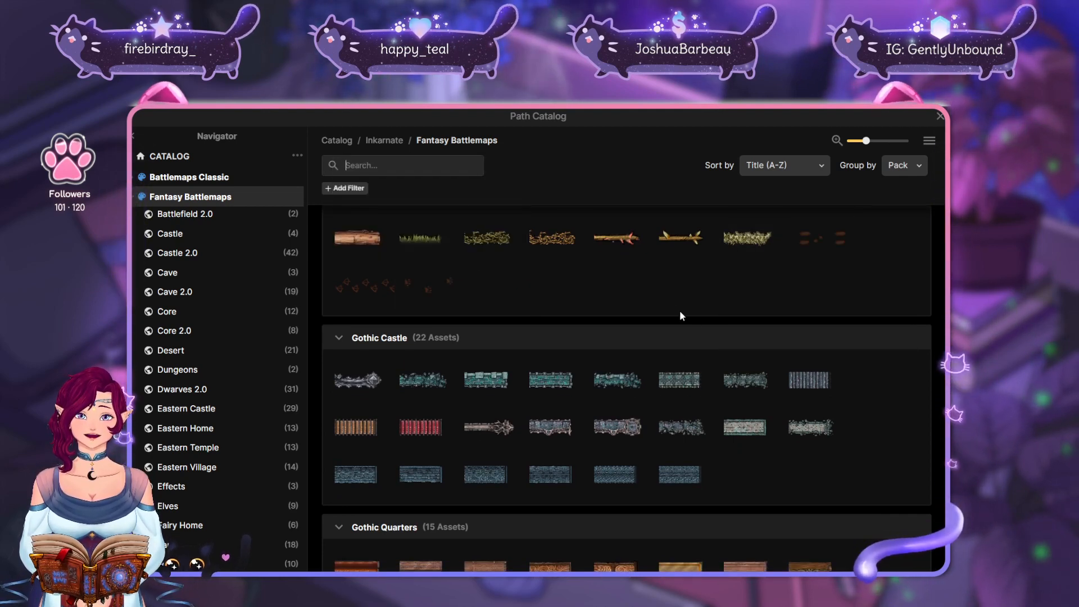
{"action": "scroll", "coordinate": [809, 281], "scroll_direction": "down", "scroll_amount": 3}
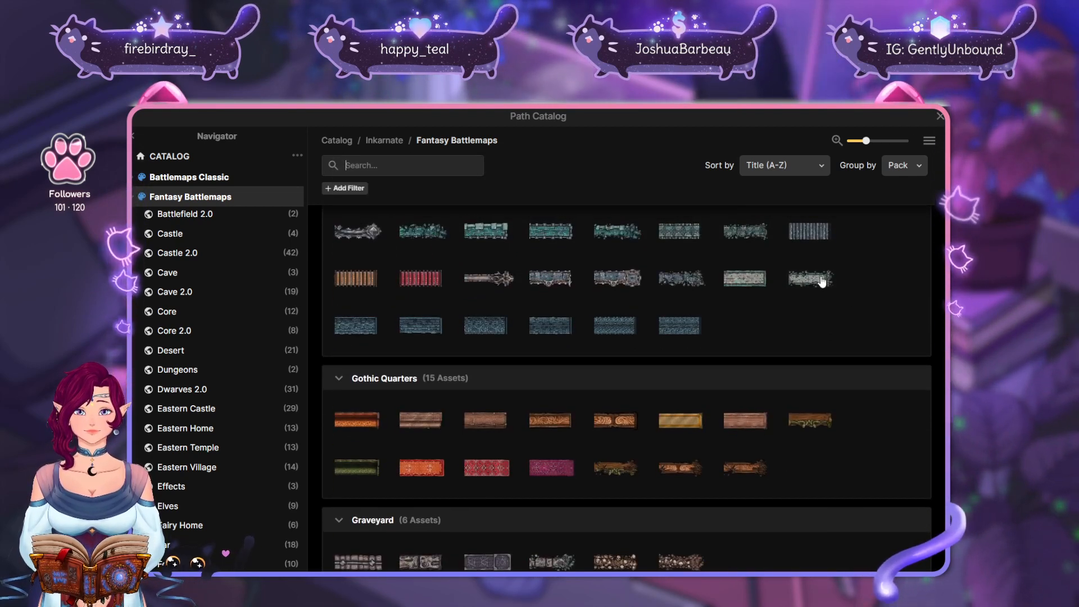
{"action": "scroll", "coordinate": [791, 251], "scroll_direction": "down", "scroll_amount": 9}
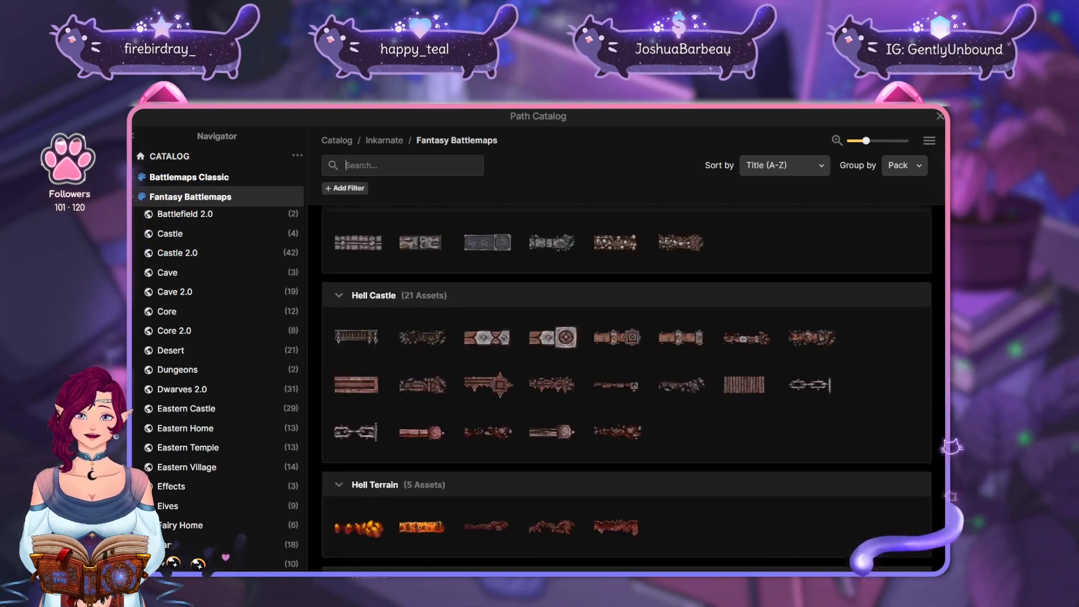
{"action": "scroll", "coordinate": [798, 354], "scroll_direction": "down", "scroll_amount": 3}
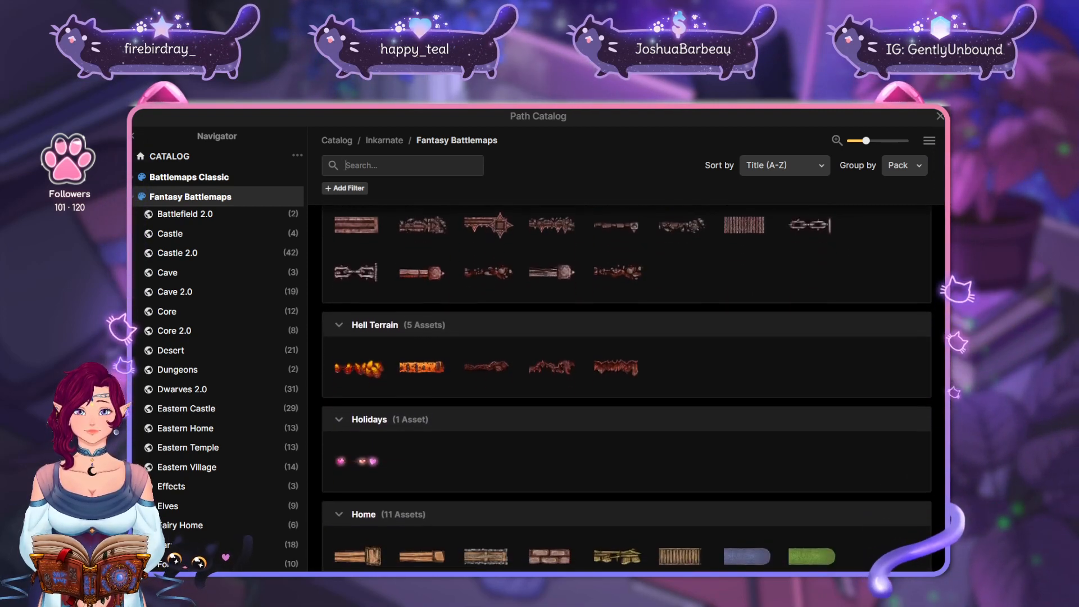
{"action": "scroll", "coordinate": [772, 240], "scroll_direction": "down", "scroll_amount": 2}
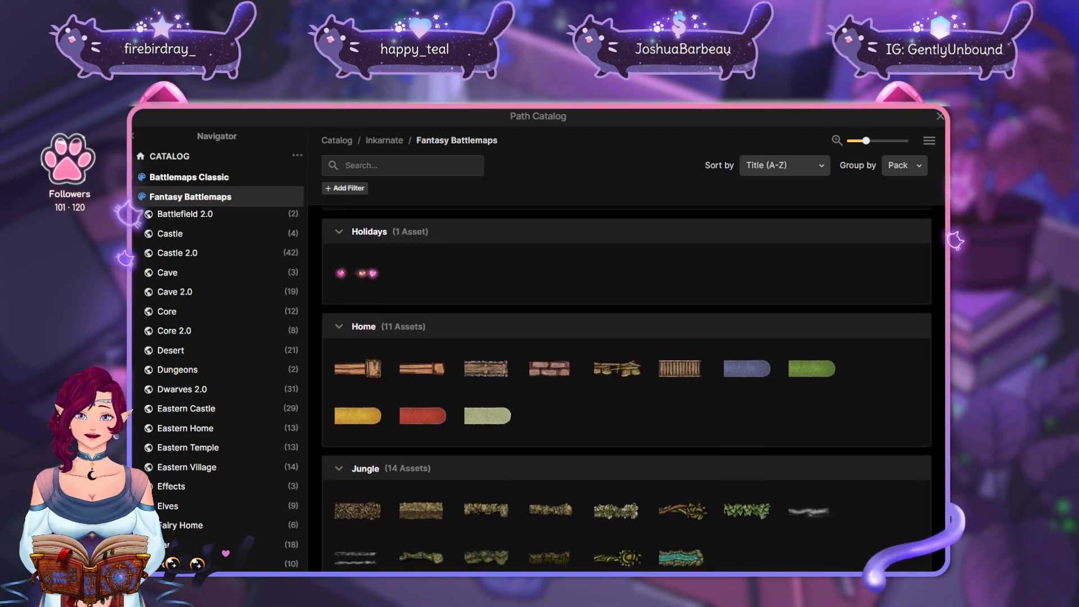
{"action": "scroll", "coordinate": [663, 347], "scroll_direction": "up", "scroll_amount": 1}
{"action": "scroll", "coordinate": [677, 457], "scroll_direction": "down", "scroll_amount": 4}
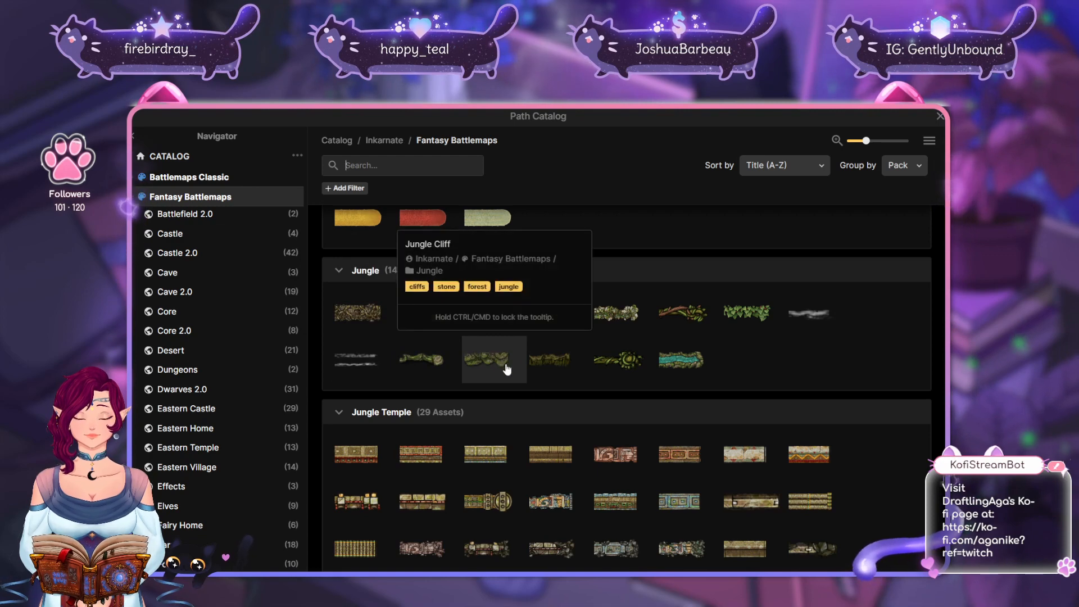
{"action": "left_click", "coordinate": [433, 376]}
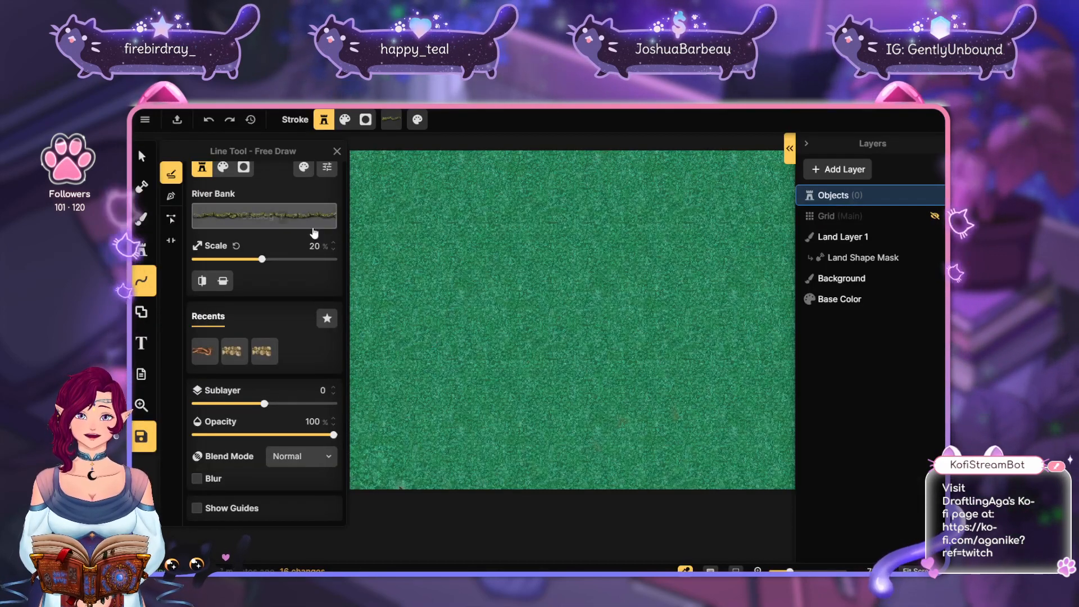
{"action": "left_click_drag", "start_coordinate": [262, 258], "coordinate": [293, 259]}
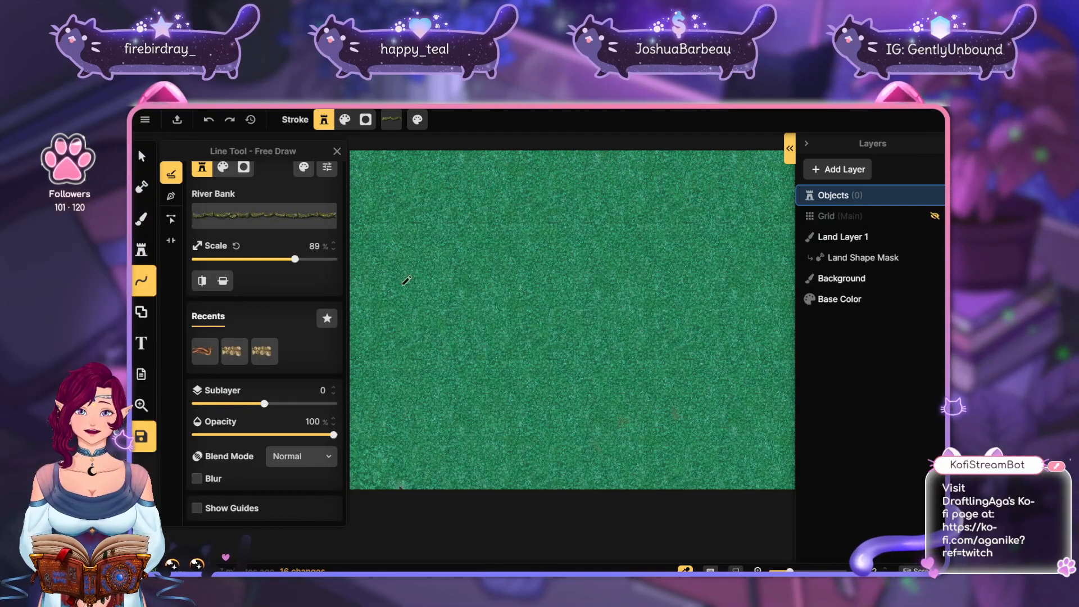
Try two roughly parallel River Bank lines running diagonally across the middle of the map and undo them
{"action": "left_click_drag", "start_coordinate": [659, 241], "coordinate": [699, 208]}
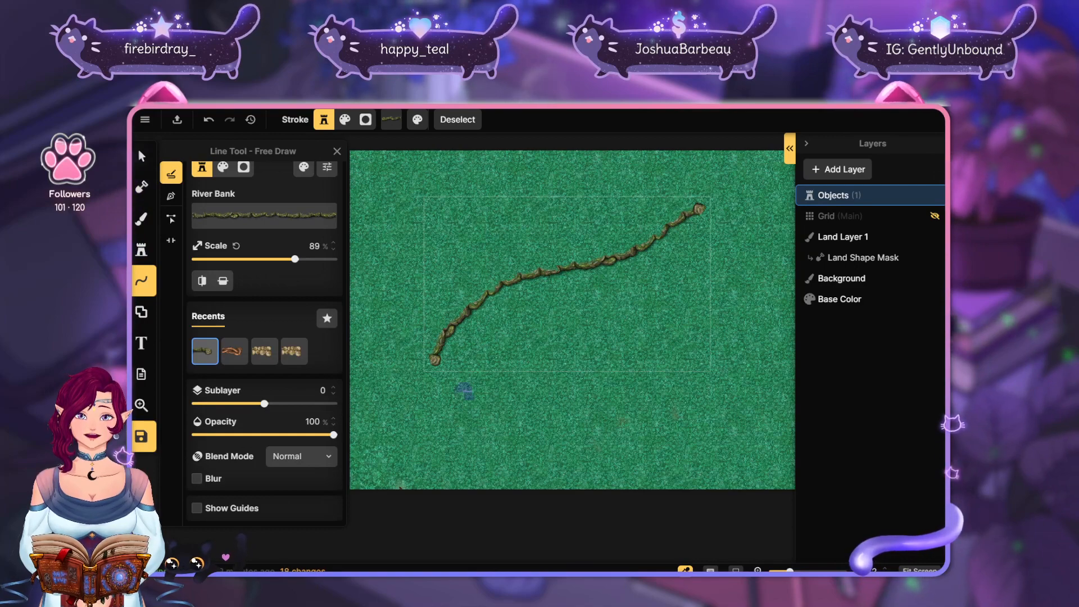
{"action": "left_click_drag", "start_coordinate": [721, 277], "coordinate": [723, 226]}
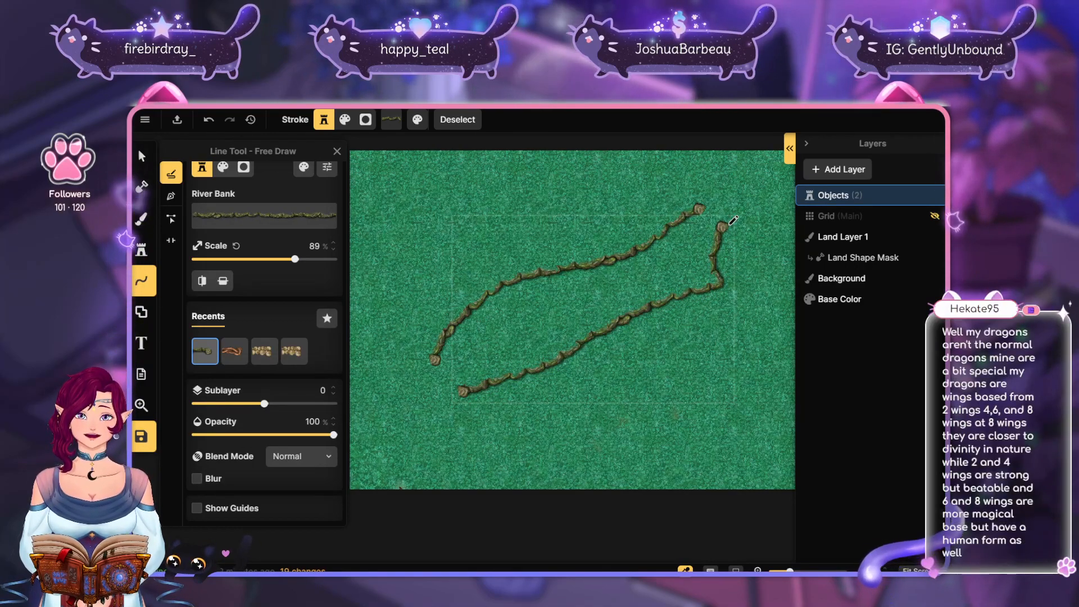
{"action": "key", "text": "ctrl+z"}
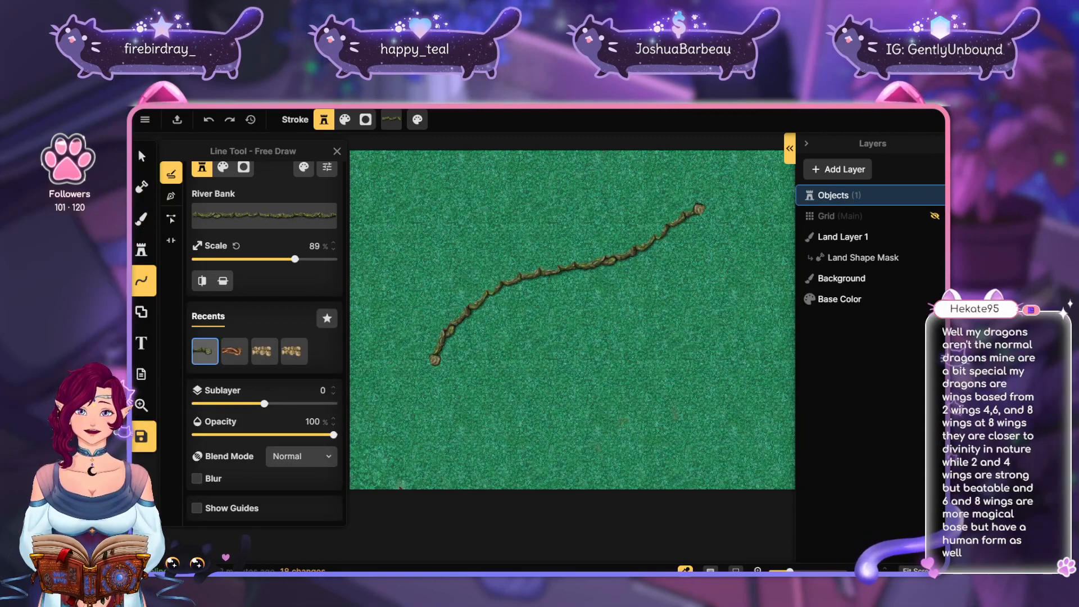
{"action": "left_click_drag", "start_coordinate": [511, 424], "coordinate": [510, 425]}
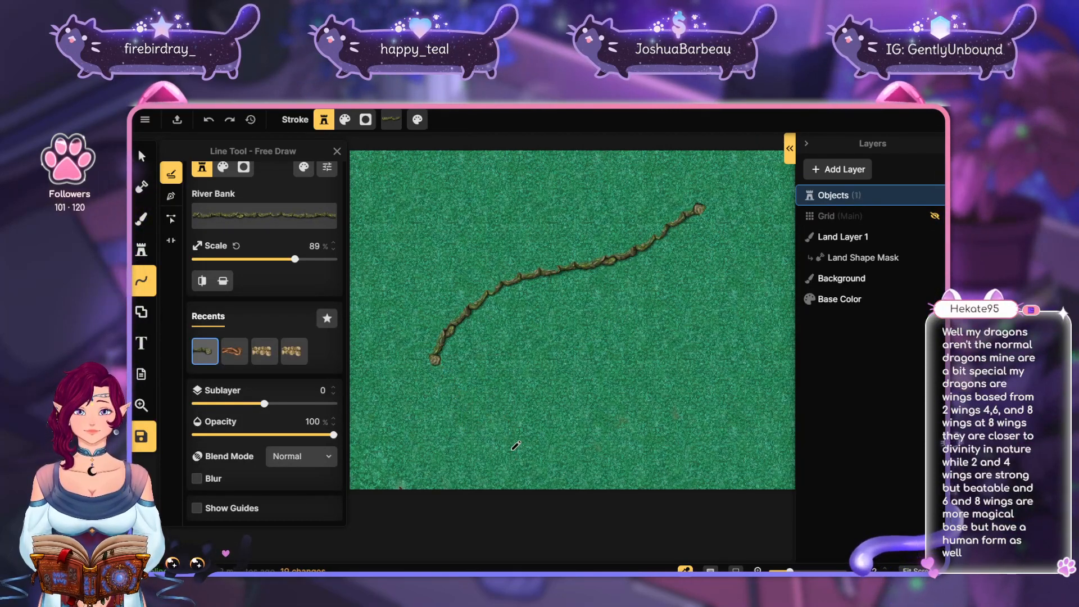
{"action": "key", "text": "ctrl+z"}
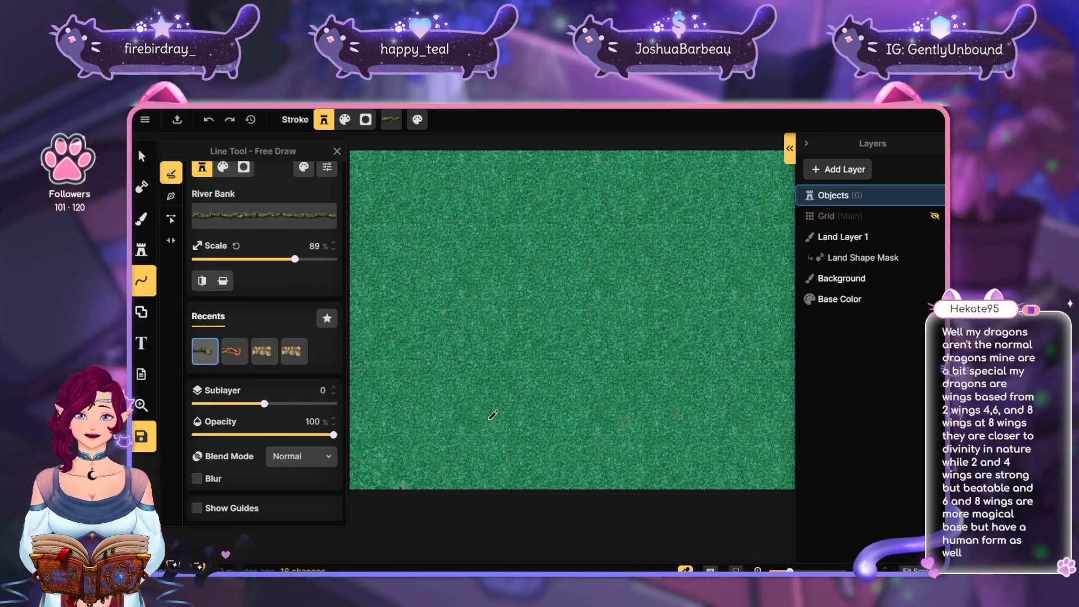
Try a curved line with the Jungle pack's Stream texture in the middle of the map and undo it
{"action": "left_click", "coordinate": [268, 220]}
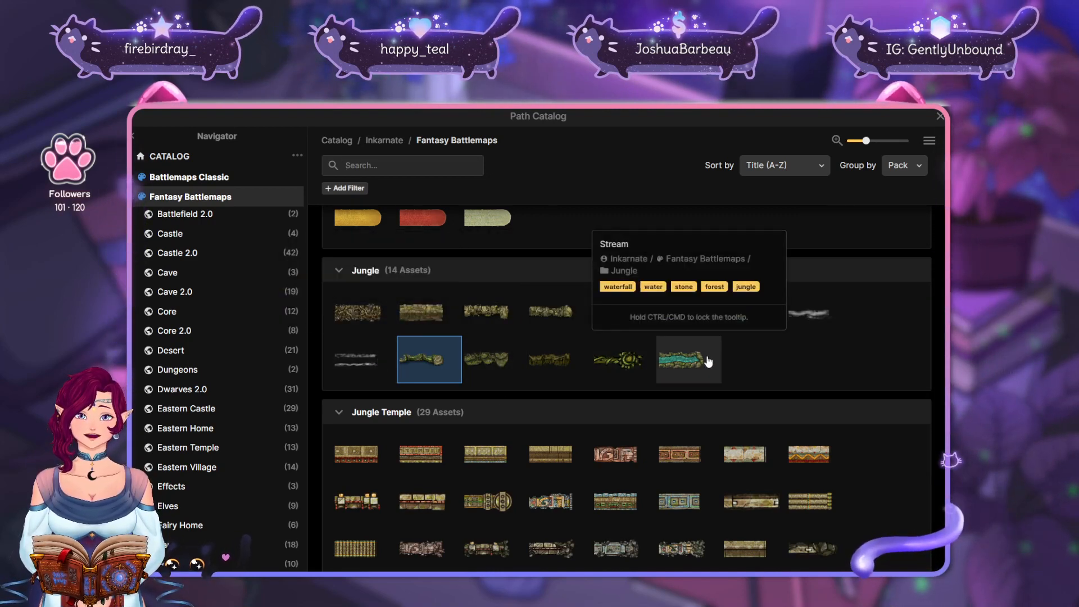
{"action": "left_click", "coordinate": [688, 360]}
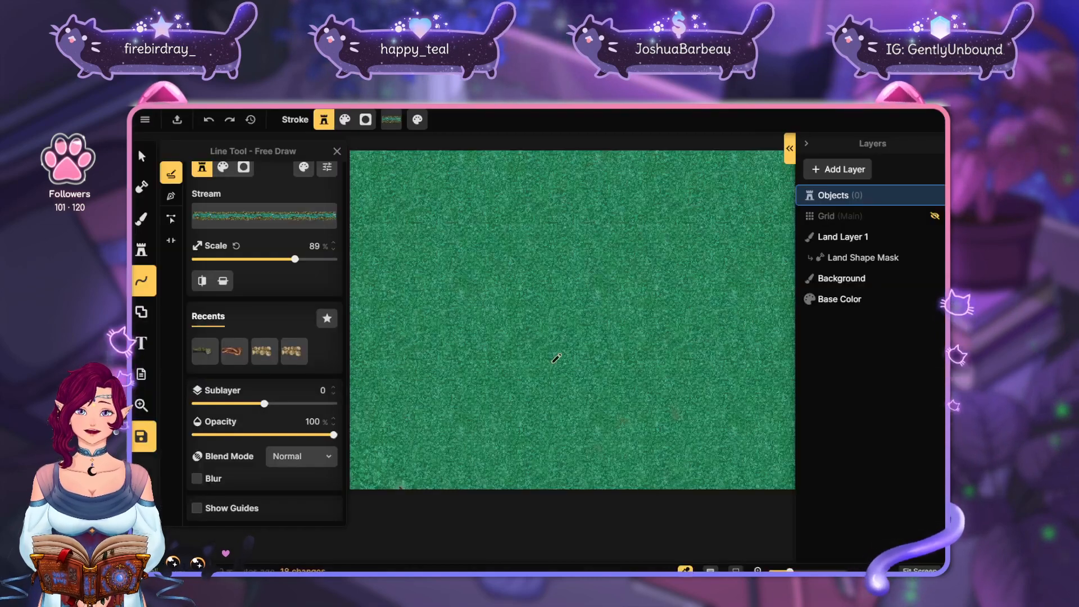
{"action": "left_click_drag", "start_coordinate": [530, 372], "coordinate": [684, 225]}
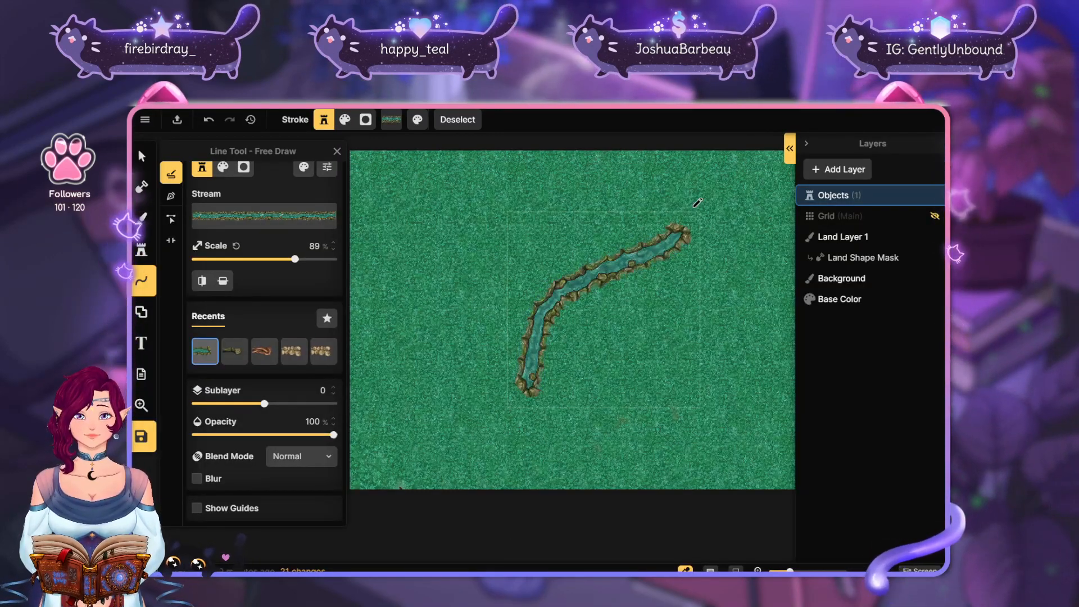
{"action": "key", "text": "ctrl+z"}
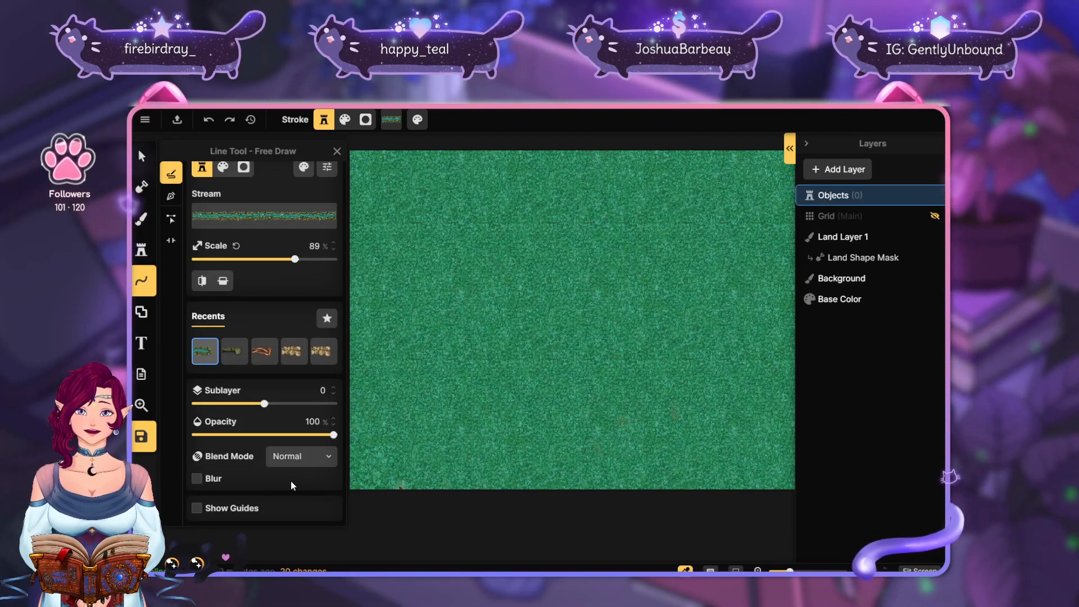
Examine the Jungle and Jungle Temple path textures for a suitable wall style
{"action": "left_click", "coordinate": [264, 216]}
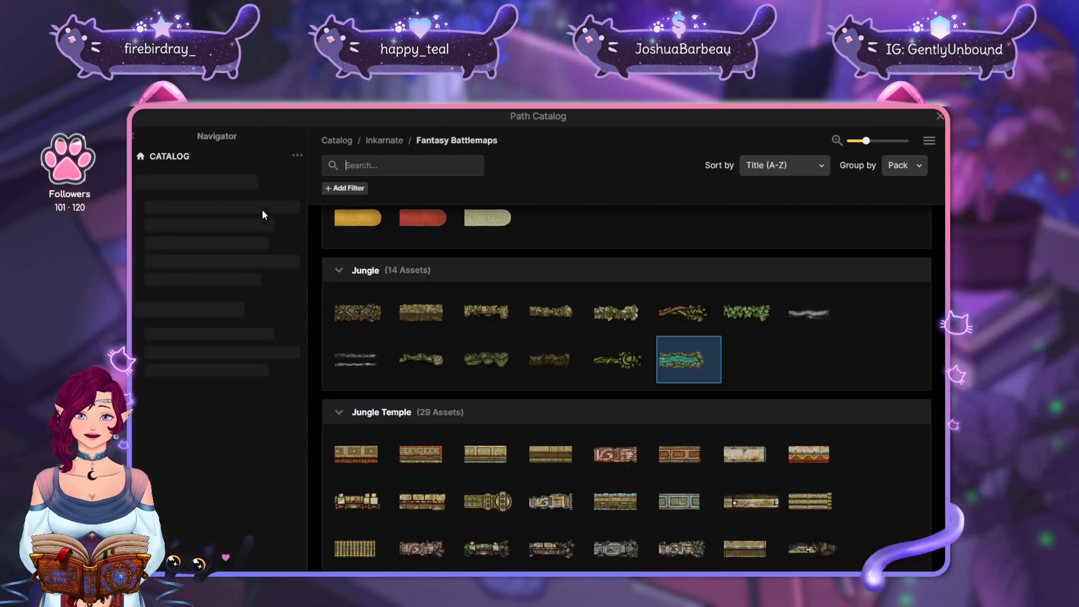
{"action": "scroll", "coordinate": [747, 436], "scroll_direction": "down", "scroll_amount": 2}
{"action": "scroll", "coordinate": [688, 295], "scroll_direction": "up", "scroll_amount": 1}
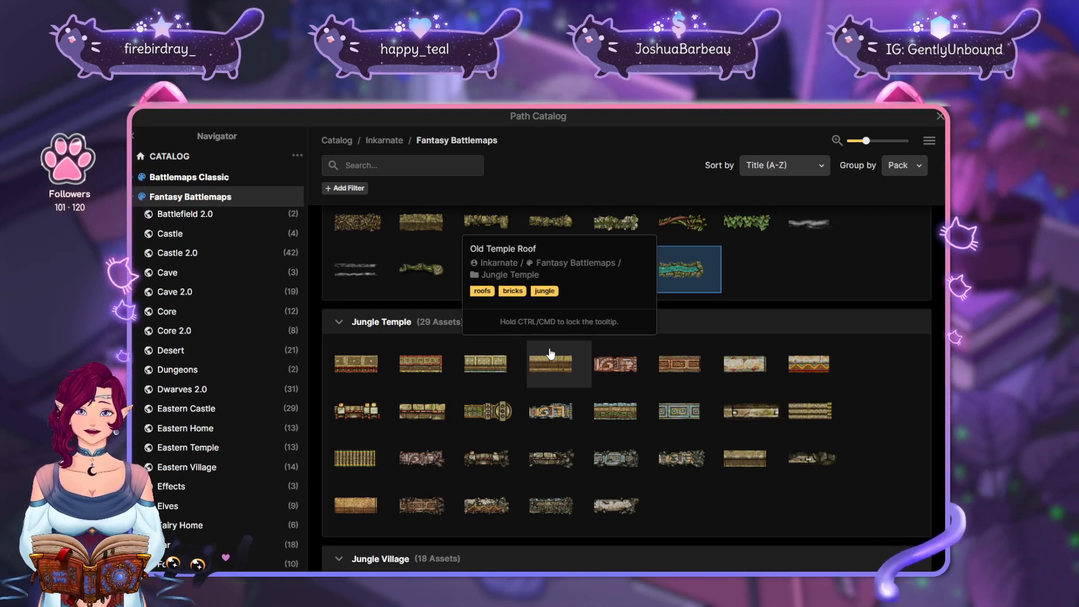
{"action": "scroll", "coordinate": [832, 209], "scroll_direction": "up", "scroll_amount": 1}
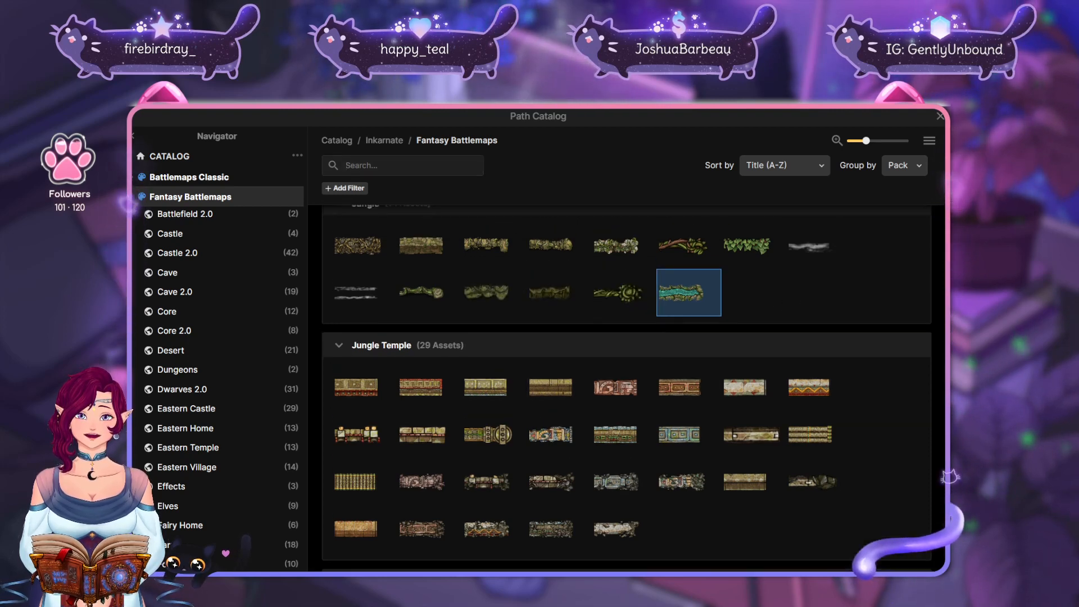
{"action": "scroll", "coordinate": [832, 209], "scroll_direction": "down", "scroll_amount": 2}
{"action": "scroll", "coordinate": [833, 211], "scroll_direction": "up", "scroll_amount": 1}
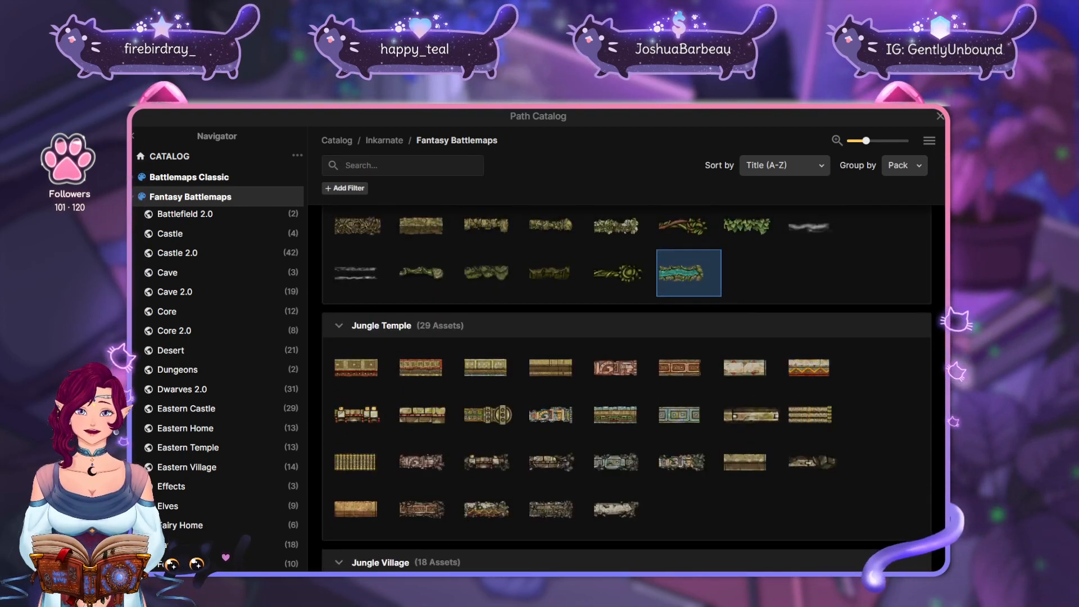
{"action": "scroll", "coordinate": [863, 273], "scroll_direction": "down", "scroll_amount": 2}
{"action": "scroll", "coordinate": [863, 273], "scroll_direction": "up", "scroll_amount": 1}
Compare the Jungle Village path textures, including the wooden beams, and check the neighbouring Market 2.0 and Mine packs
{"action": "scroll", "coordinate": [863, 273], "scroll_direction": "down", "scroll_amount": 3}
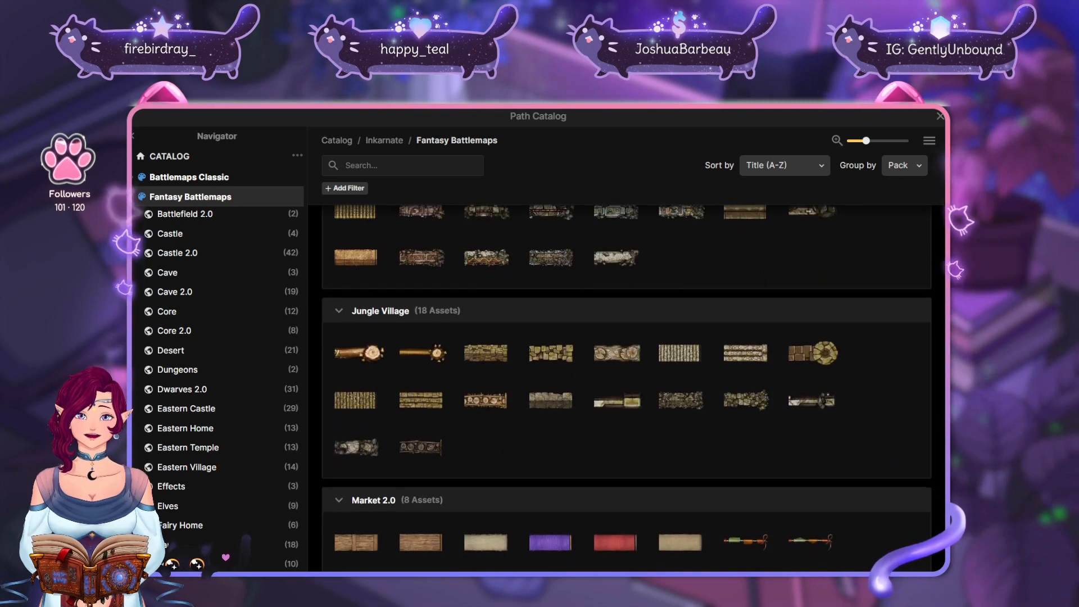
{"action": "scroll", "coordinate": [627, 388], "scroll_direction": "up", "scroll_amount": 1}
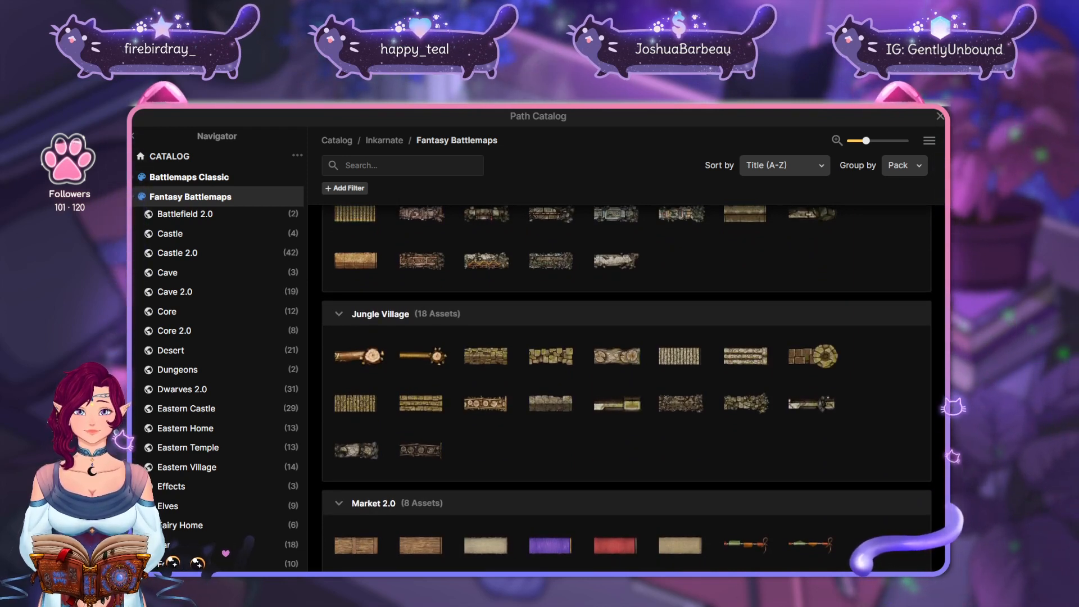
{"action": "scroll", "coordinate": [883, 232], "scroll_direction": "up", "scroll_amount": 1}
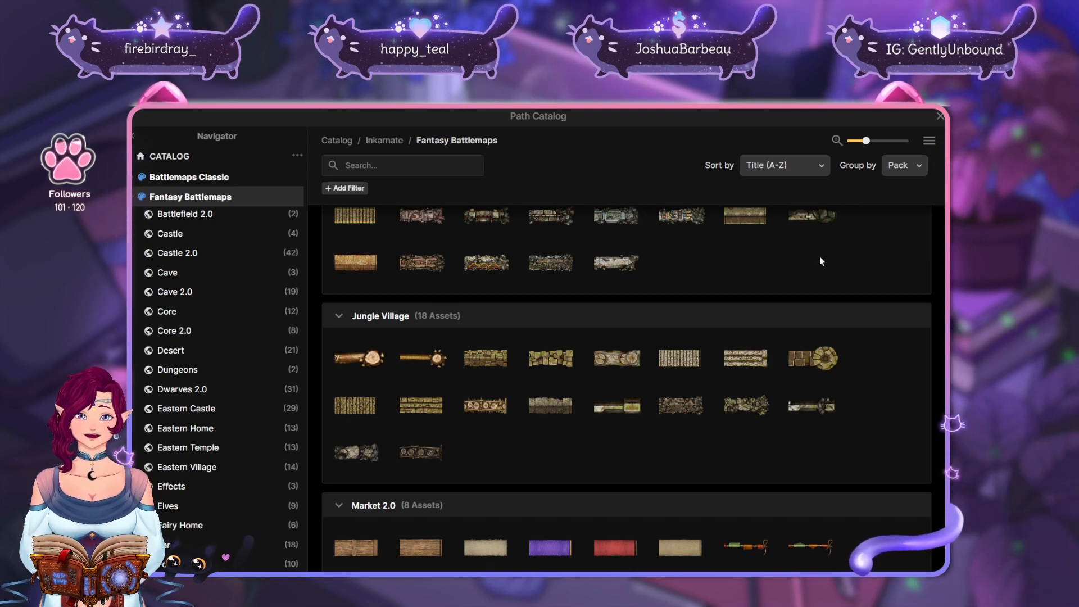
{"action": "scroll", "coordinate": [880, 363], "scroll_direction": "down", "scroll_amount": 3}
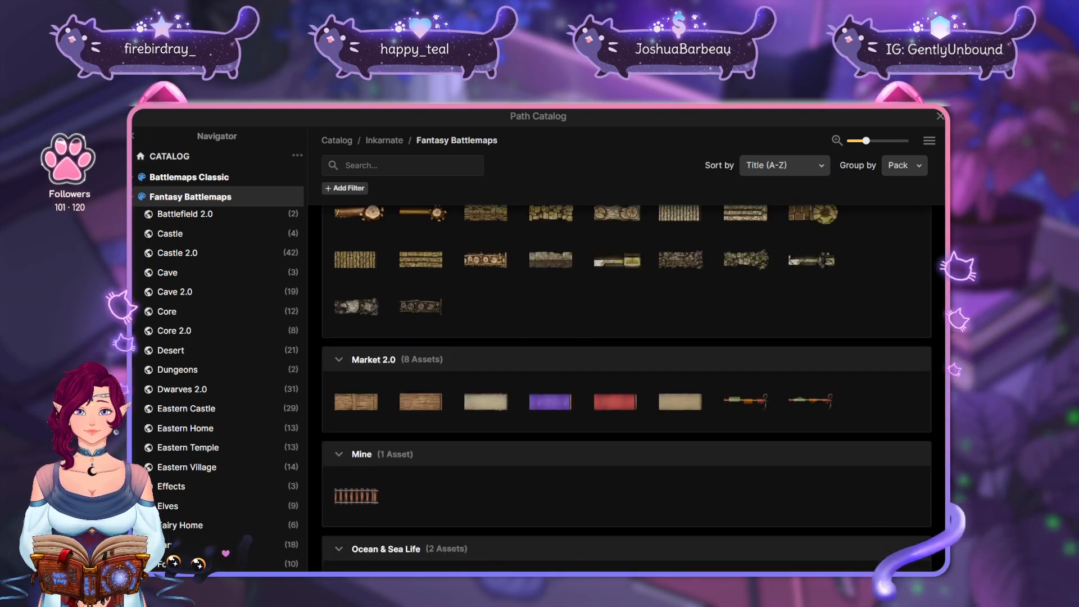
{"action": "scroll", "coordinate": [879, 362], "scroll_direction": "up", "scroll_amount": 2}
{"action": "scroll", "coordinate": [626, 388], "scroll_direction": "down", "scroll_amount": 2}
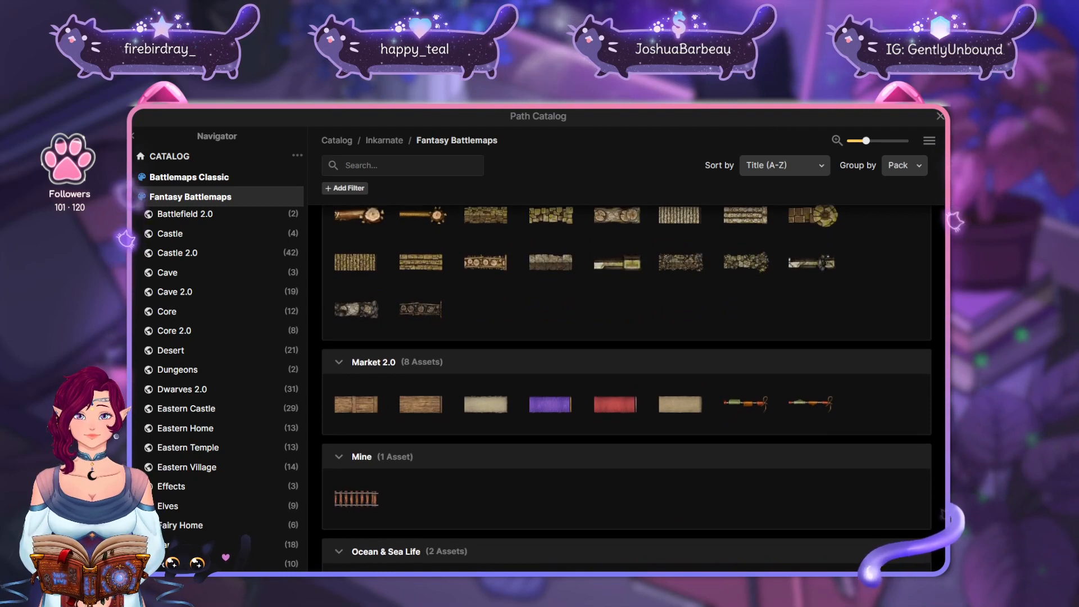
{"action": "scroll", "coordinate": [626, 387], "scroll_direction": "down", "scroll_amount": 1}
{"action": "scroll", "coordinate": [852, 450], "scroll_direction": "up", "scroll_amount": 2}
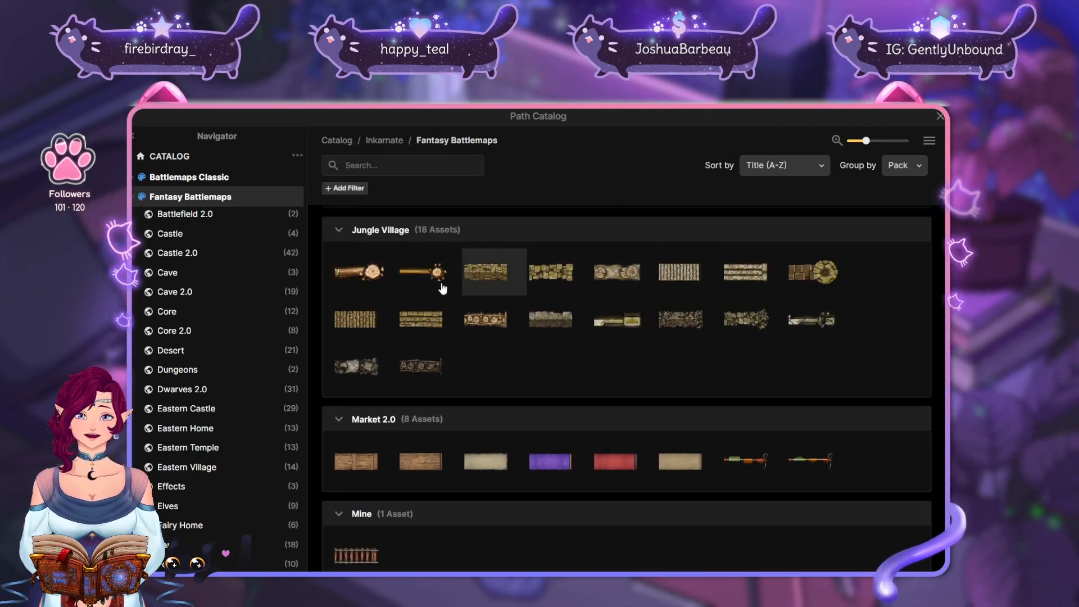
{"action": "mouse_move", "coordinate": [829, 280]}
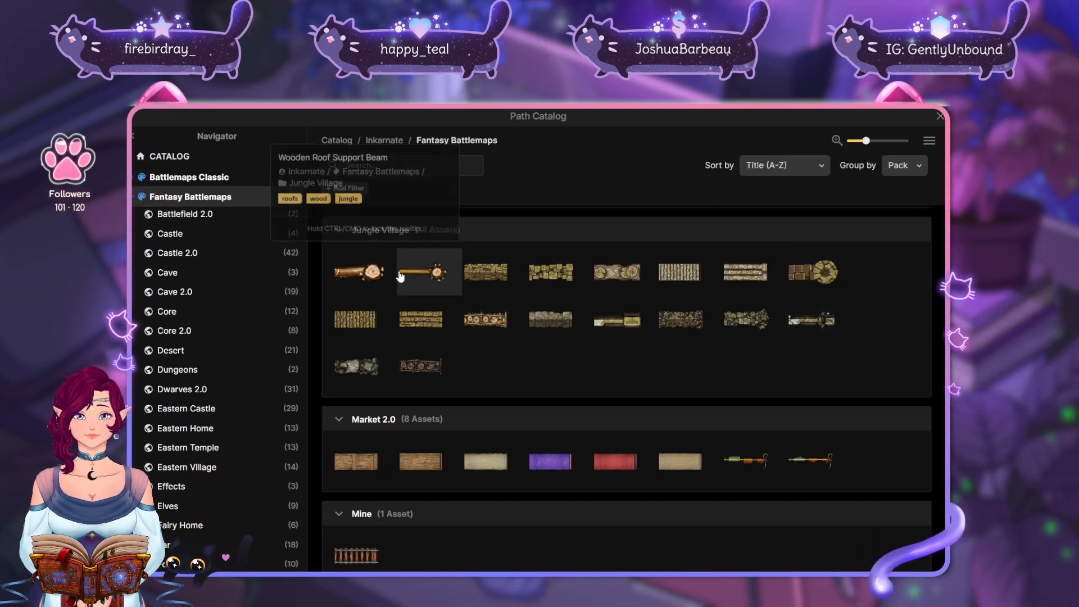
{"action": "mouse_move", "coordinate": [422, 287]}
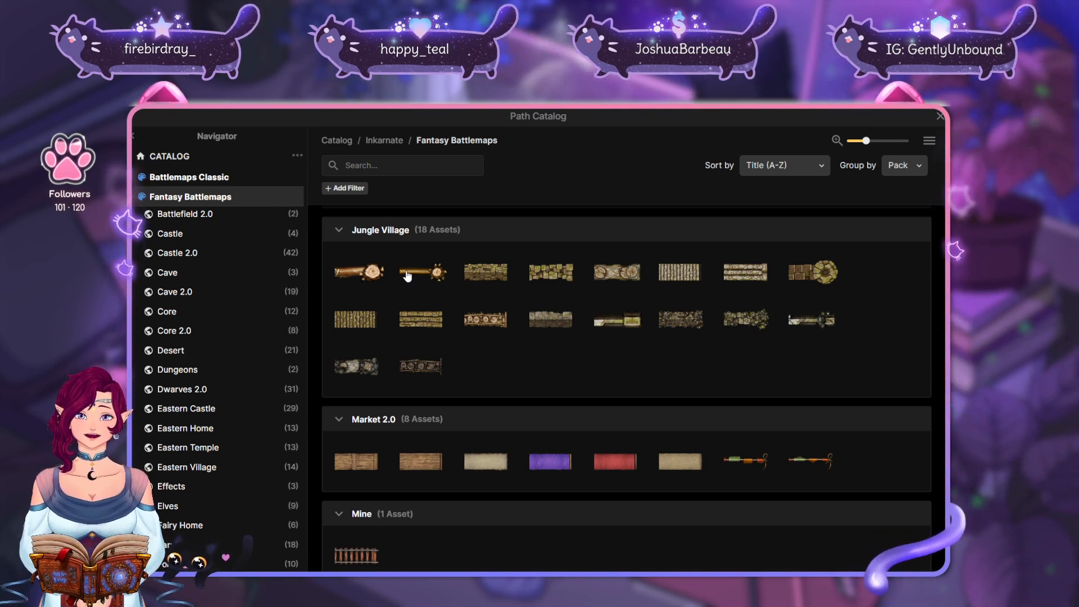
Examine the Orc, Orcs 2.0, Pirates and Prison path textures for a suitable wall style, including Stake Wall and Log
{"action": "scroll", "coordinate": [713, 399], "scroll_direction": "down", "scroll_amount": 6}
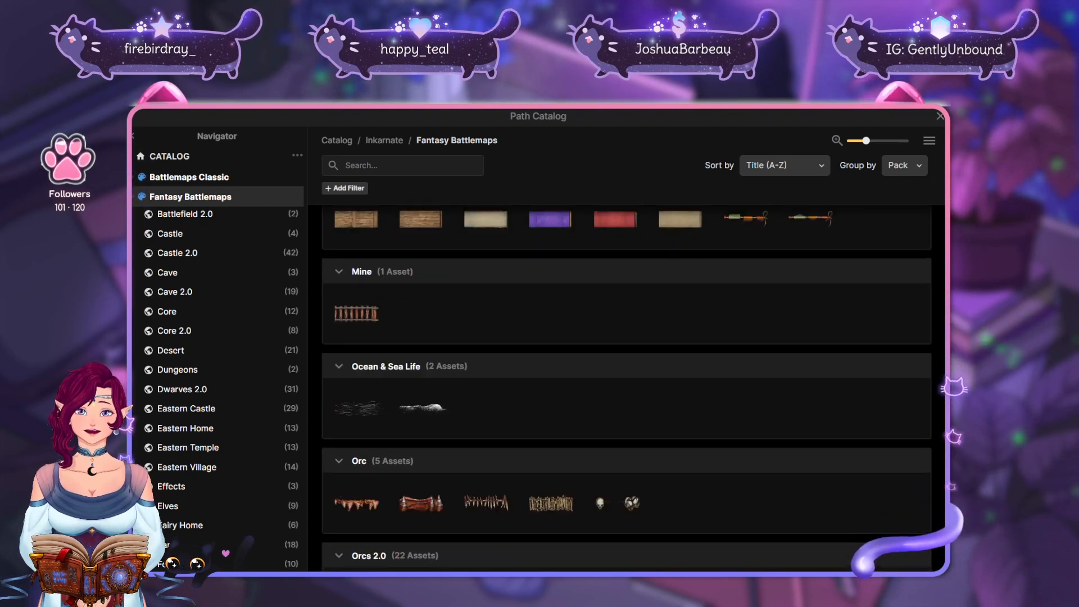
{"action": "scroll", "coordinate": [695, 236], "scroll_direction": "down", "scroll_amount": 5}
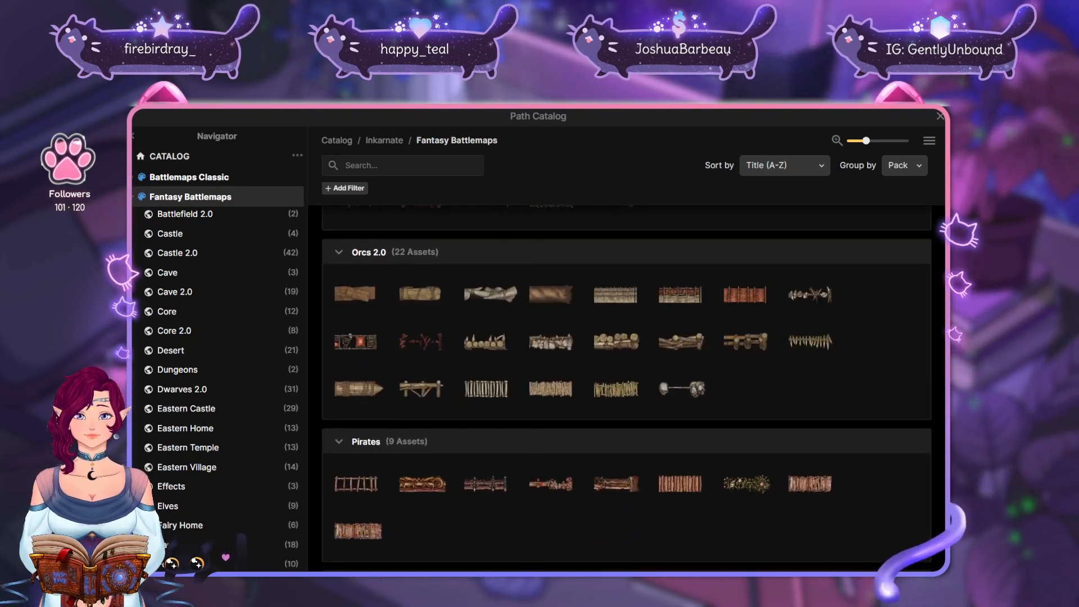
{"action": "scroll", "coordinate": [739, 433], "scroll_direction": "up", "scroll_amount": 1}
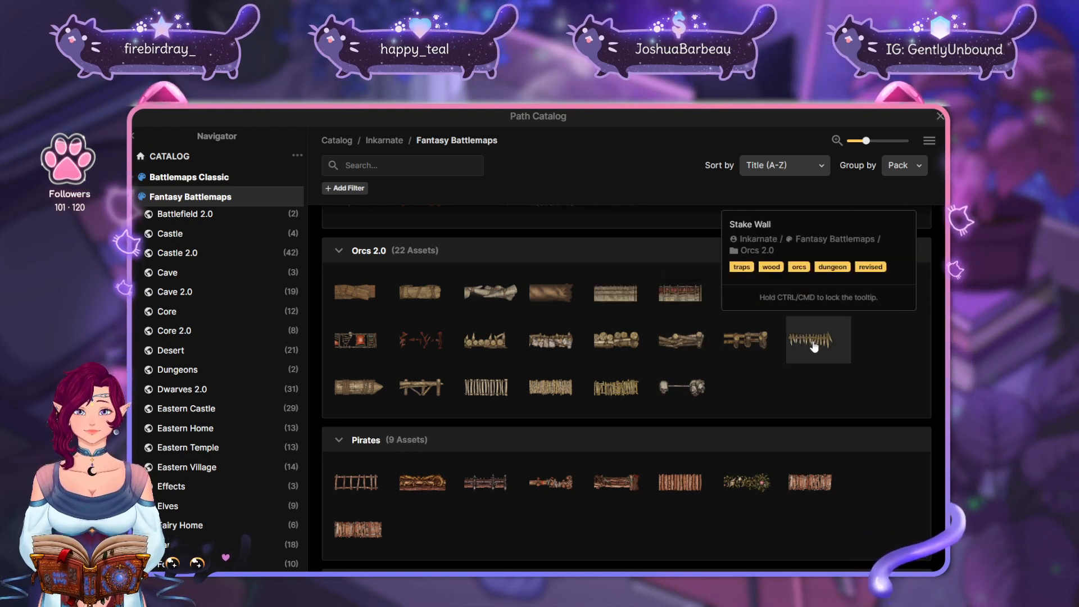
{"action": "scroll", "coordinate": [818, 432], "scroll_direction": "down", "scroll_amount": 2}
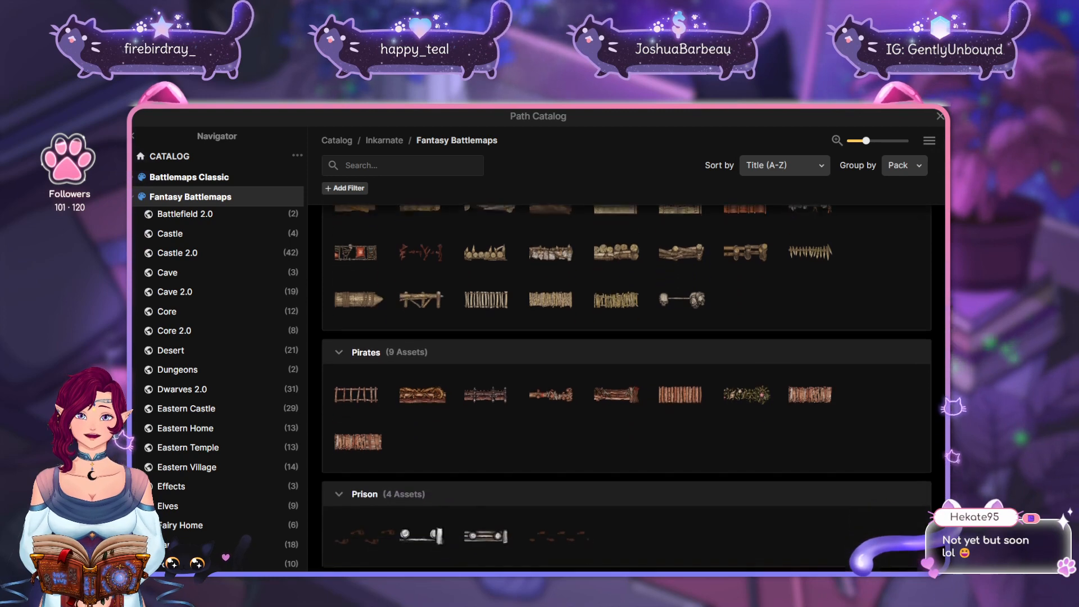
{"action": "scroll", "coordinate": [854, 294], "scroll_direction": "up", "scroll_amount": 1}
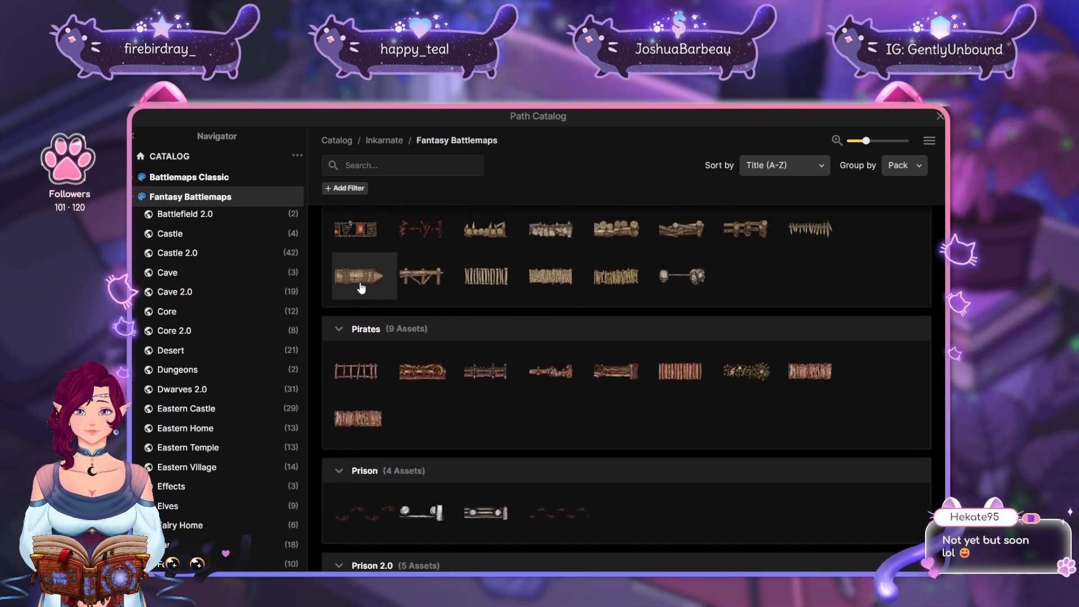
{"action": "scroll", "coordinate": [367, 285], "scroll_direction": "up", "scroll_amount": 2}
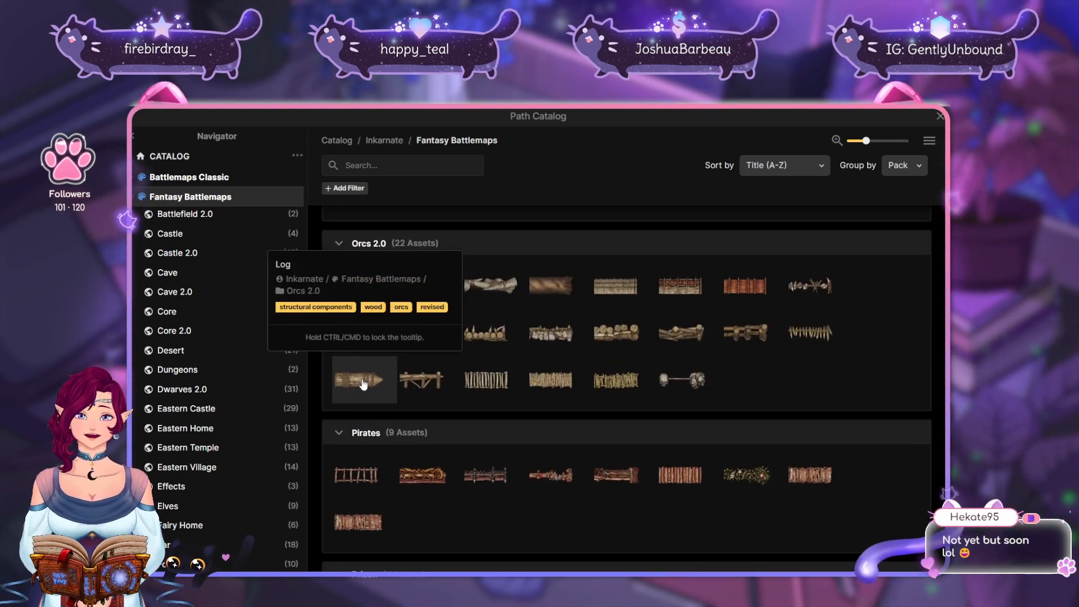
{"action": "scroll", "coordinate": [688, 383], "scroll_direction": "down", "scroll_amount": 3}
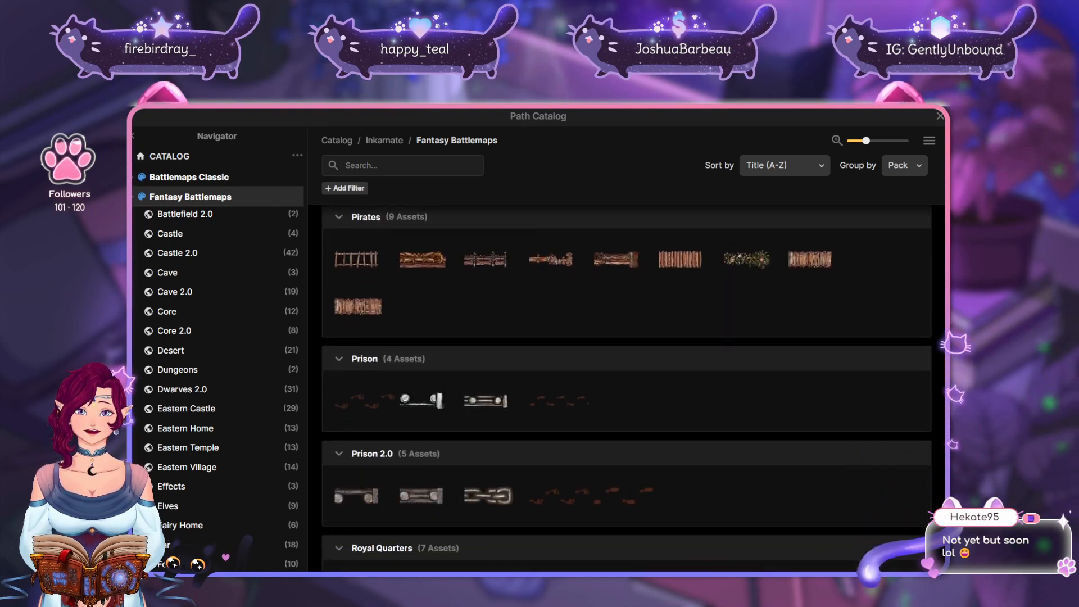
Choose Palisade Wall from the Battlefield 2.0 pack as the path texture and set its scale to 25%
{"action": "scroll", "coordinate": [818, 525], "scroll_direction": "up", "scroll_amount": 20}
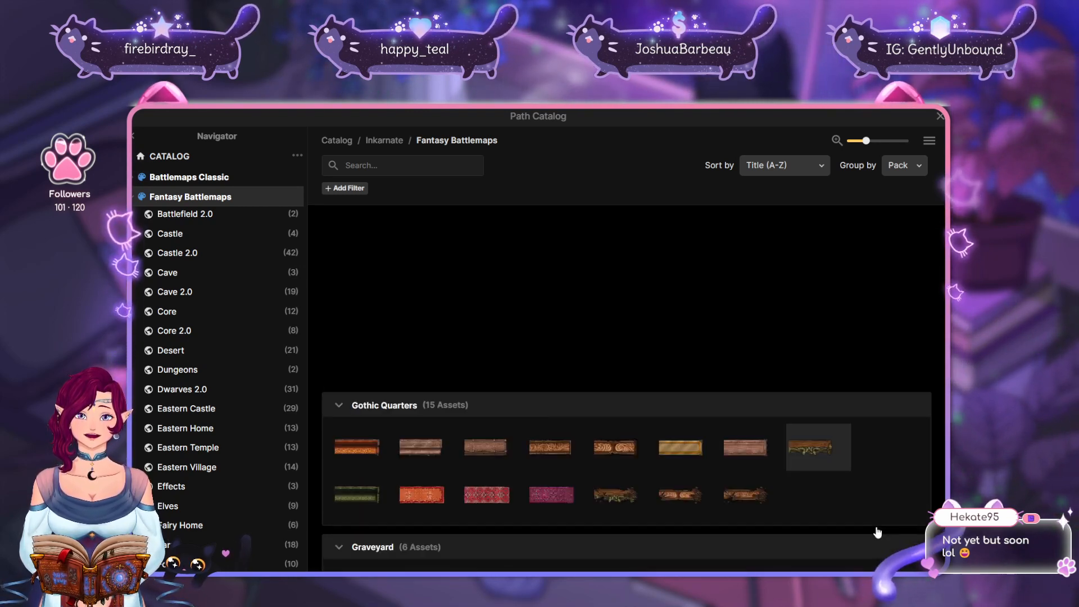
{"action": "scroll", "coordinate": [876, 531], "scroll_direction": "up", "scroll_amount": 20}
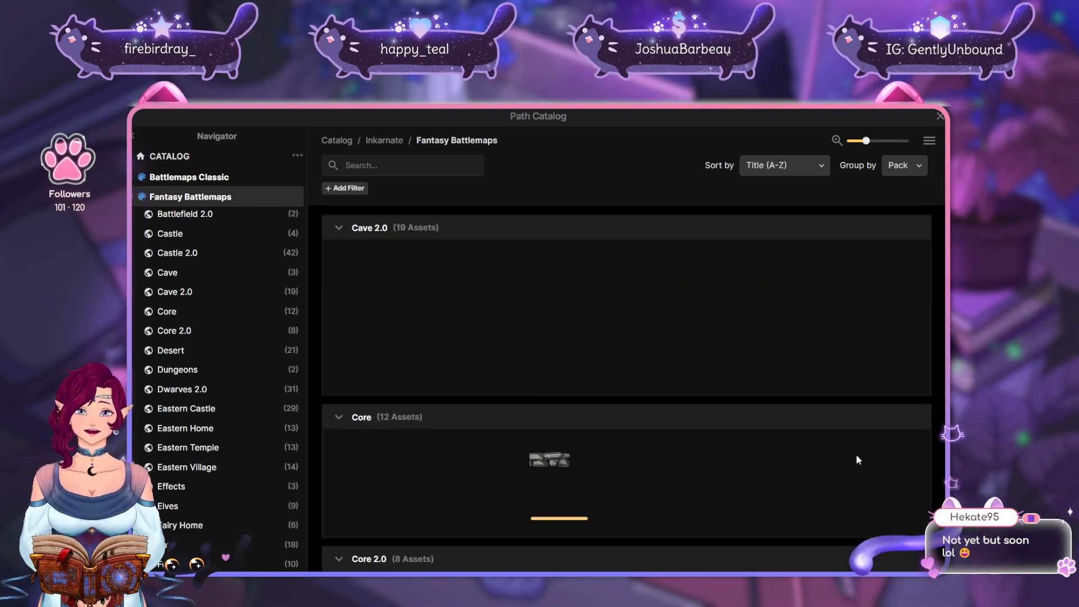
{"action": "scroll", "coordinate": [860, 230], "scroll_direction": "up", "scroll_amount": 8}
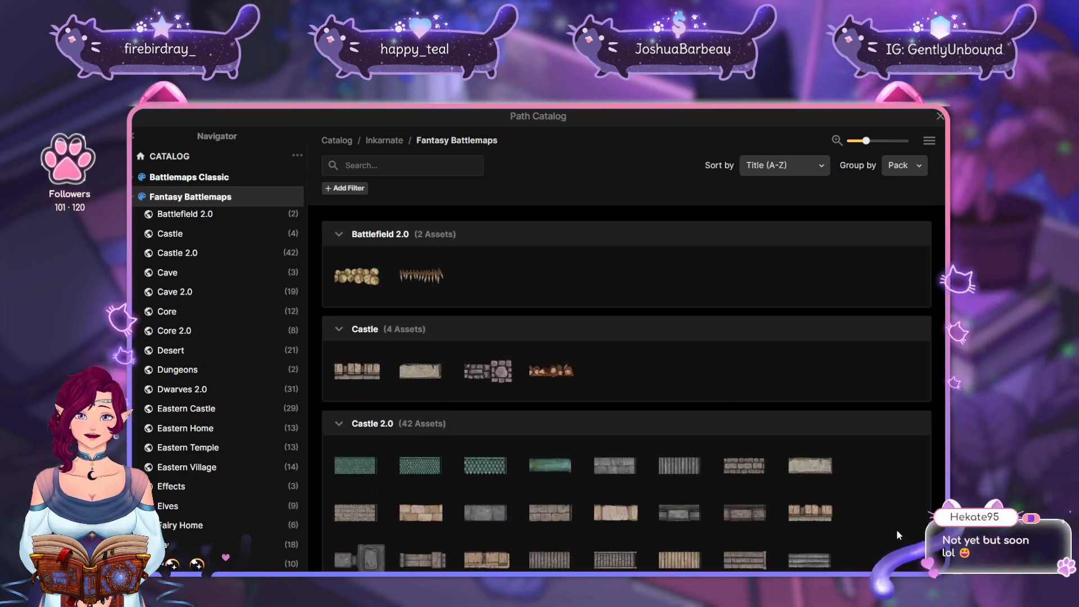
{"action": "left_click", "coordinate": [357, 276]}
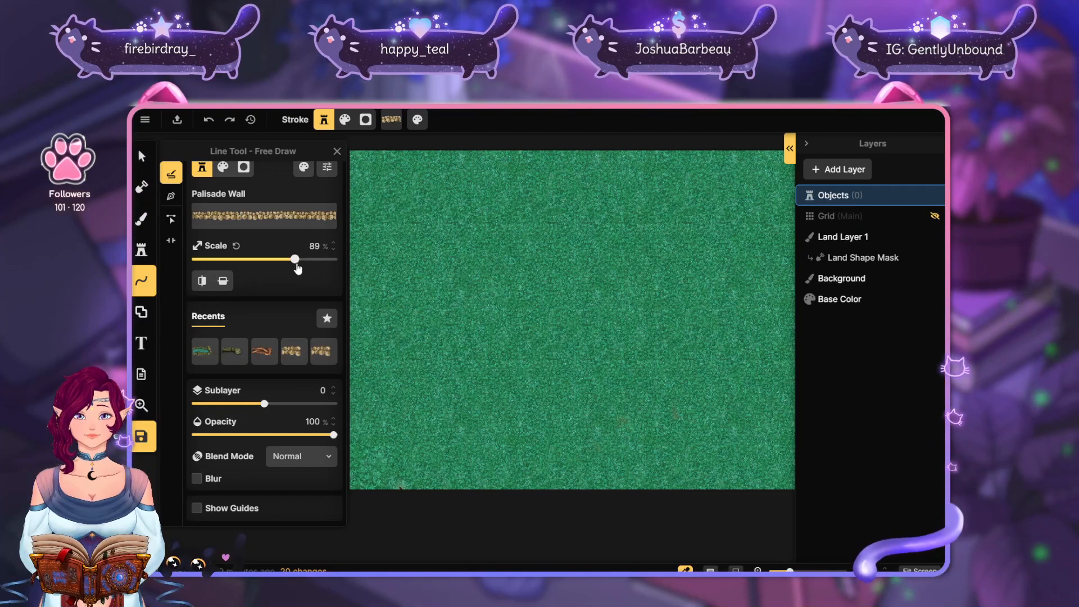
{"action": "left_click_drag", "start_coordinate": [295, 259], "coordinate": [265, 259]}
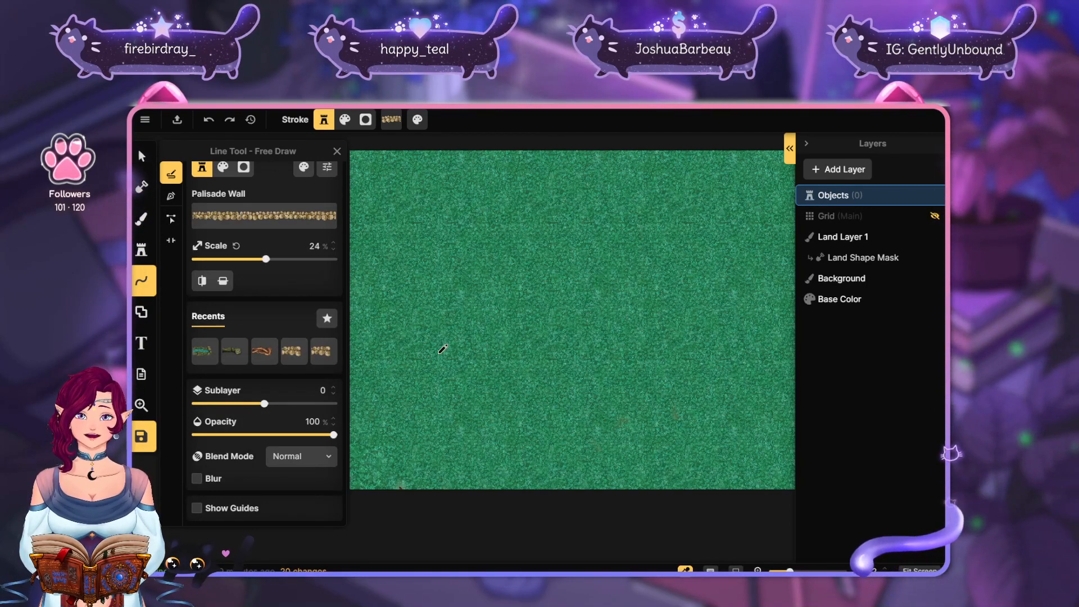
{"action": "mouse_move", "coordinate": [416, 352]}
{"action": "left_mouse_down"}
{"action": "mouse_move", "coordinate": [452, 334]}
{"action": "mouse_move", "coordinate": [476, 370]}
{"action": "mouse_move", "coordinate": [472, 384]}
{"action": "mouse_move", "coordinate": [414, 337]}
{"action": "left_mouse_up"}
{"action": "left_click", "coordinate": [334, 243]}
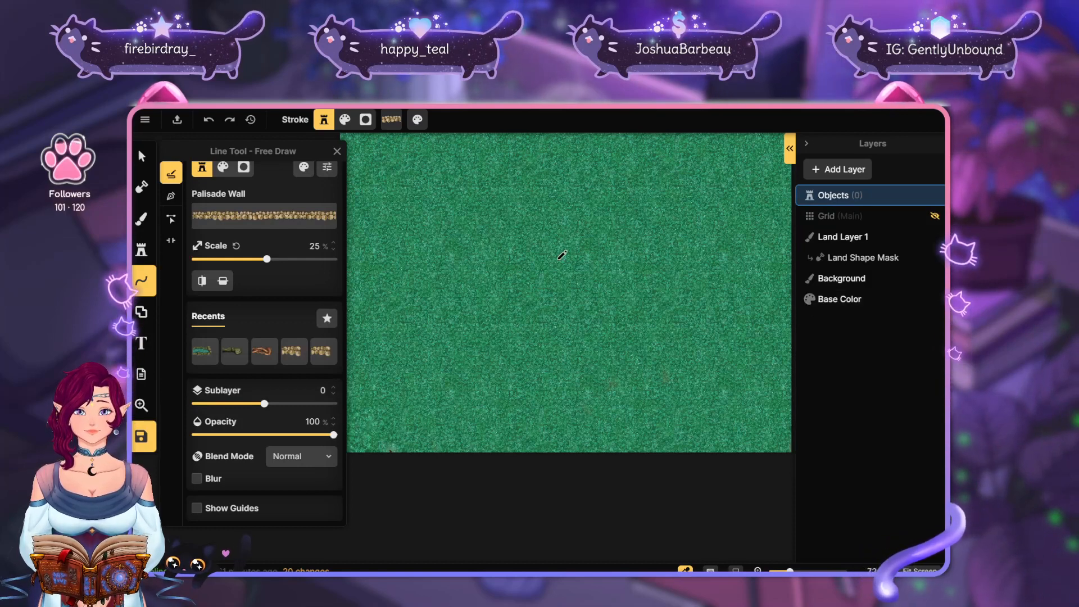
Try a Palisade Wall line curving from the map's left edge up and along the upper edge, and undo it
{"action": "left_click_drag", "start_coordinate": [556, 257], "coordinate": [556, 296]}
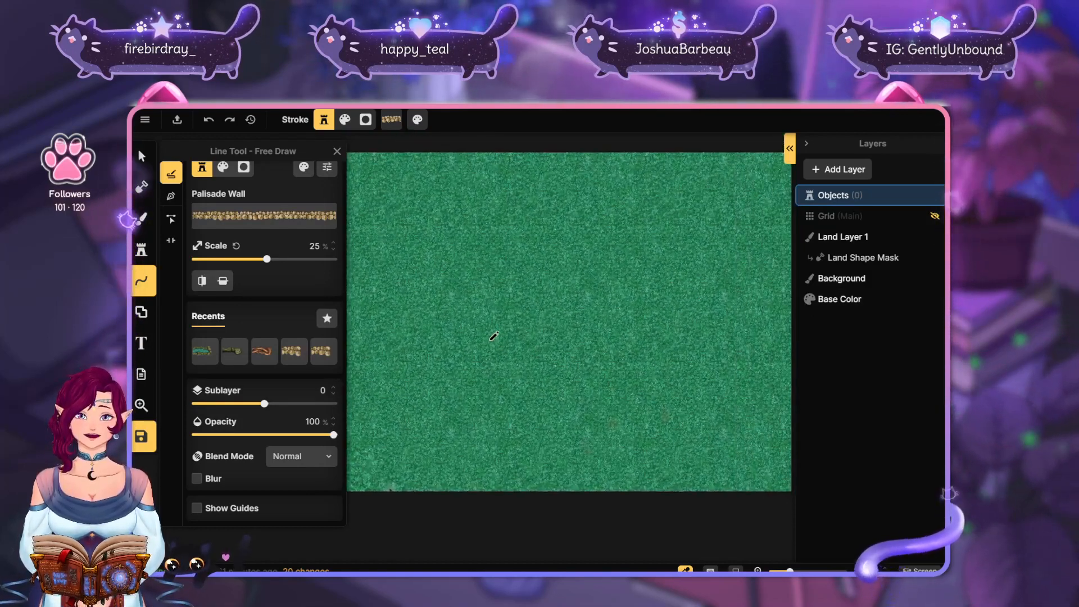
{"action": "left_click_drag", "start_coordinate": [490, 340], "coordinate": [520, 337]}
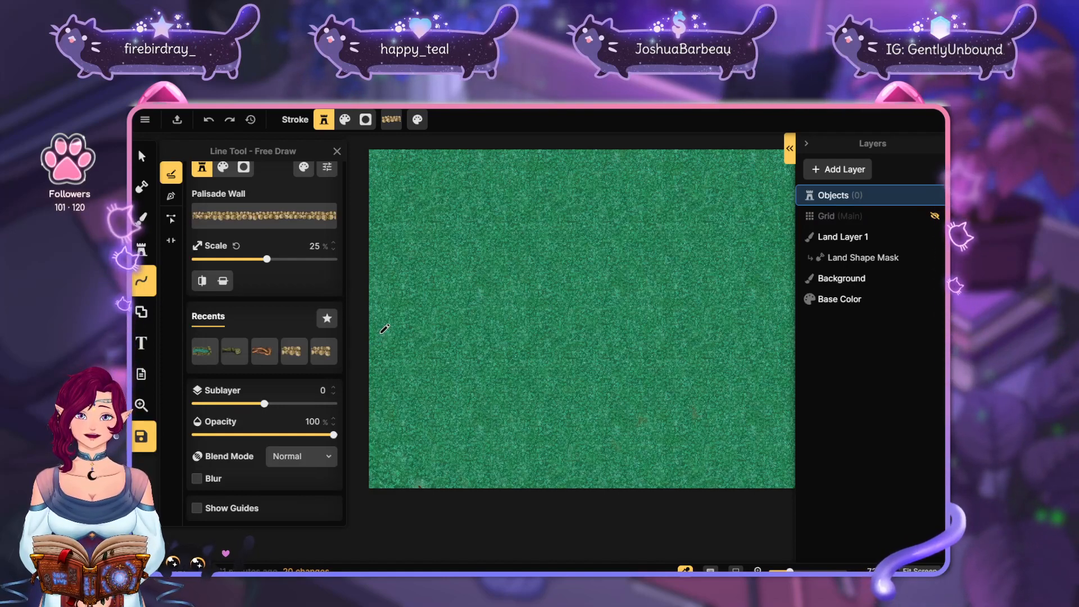
{"action": "left_click_drag", "start_coordinate": [411, 328], "coordinate": [388, 328]}
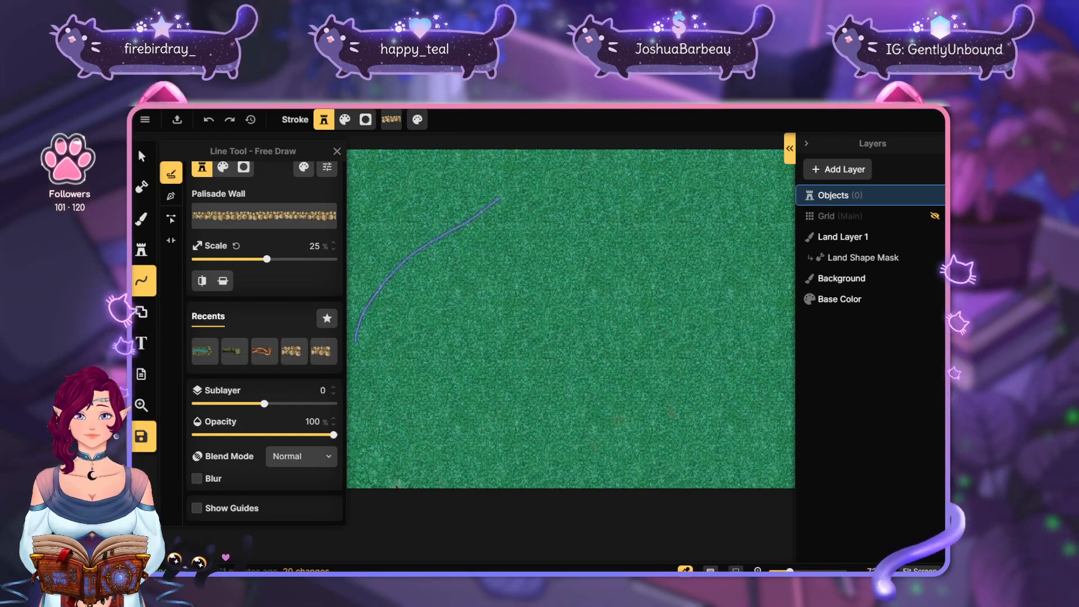
{"action": "mouse_move", "coordinate": [499, 198]}
{"action": "left_mouse_down"}
{"action": "mouse_move", "coordinate": [577, 165]}
{"action": "mouse_move", "coordinate": [718, 165]}
{"action": "mouse_move", "coordinate": [767, 176]}
{"action": "left_mouse_up"}
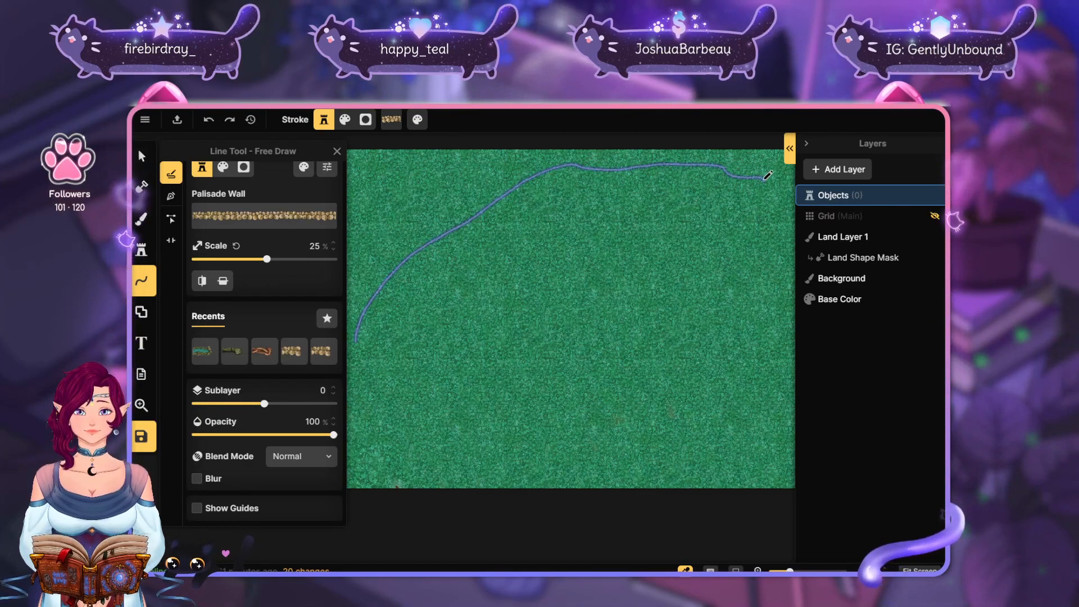
{"action": "key", "text": "ctrl+z"}
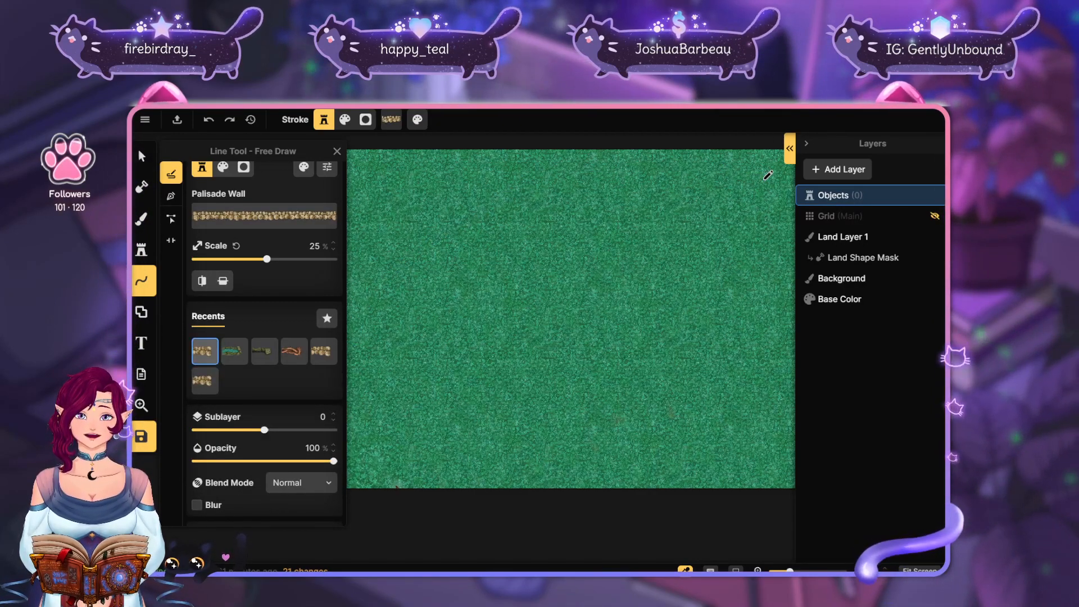
Try a Palisade Wall line around the map's upper-left corner, across the upper edge and down the right side, and undo it
{"action": "left_click_drag", "start_coordinate": [452, 210], "coordinate": [471, 251]}
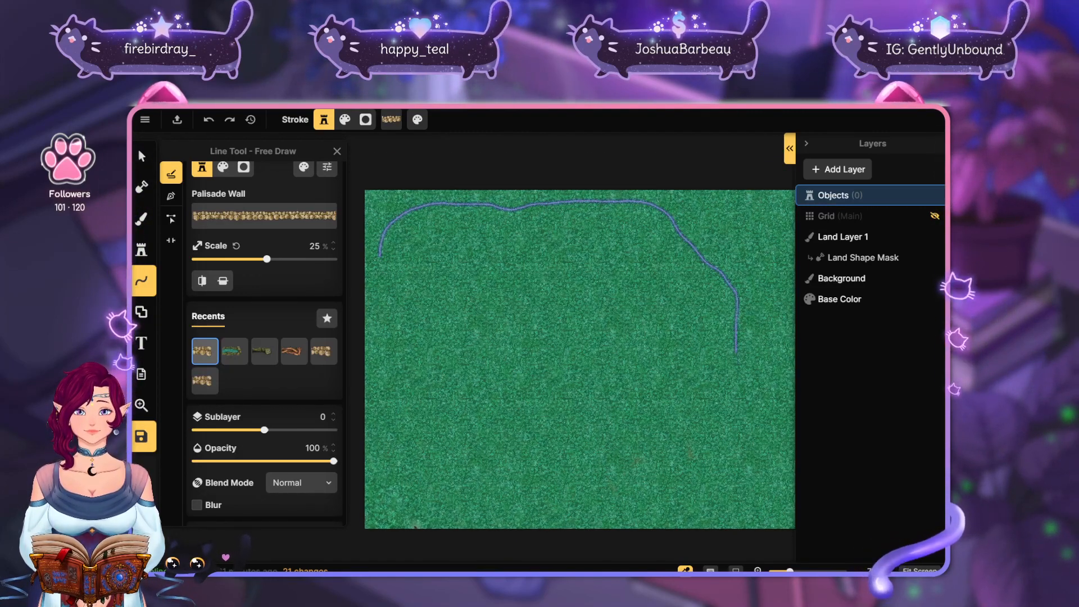
{"action": "mouse_move", "coordinate": [736, 353]}
{"action": "left_mouse_down"}
{"action": "mouse_move", "coordinate": [770, 443]}
{"action": "mouse_move", "coordinate": [758, 362]}
{"action": "left_mouse_up"}
{"action": "key", "text": "ctrl+z"}
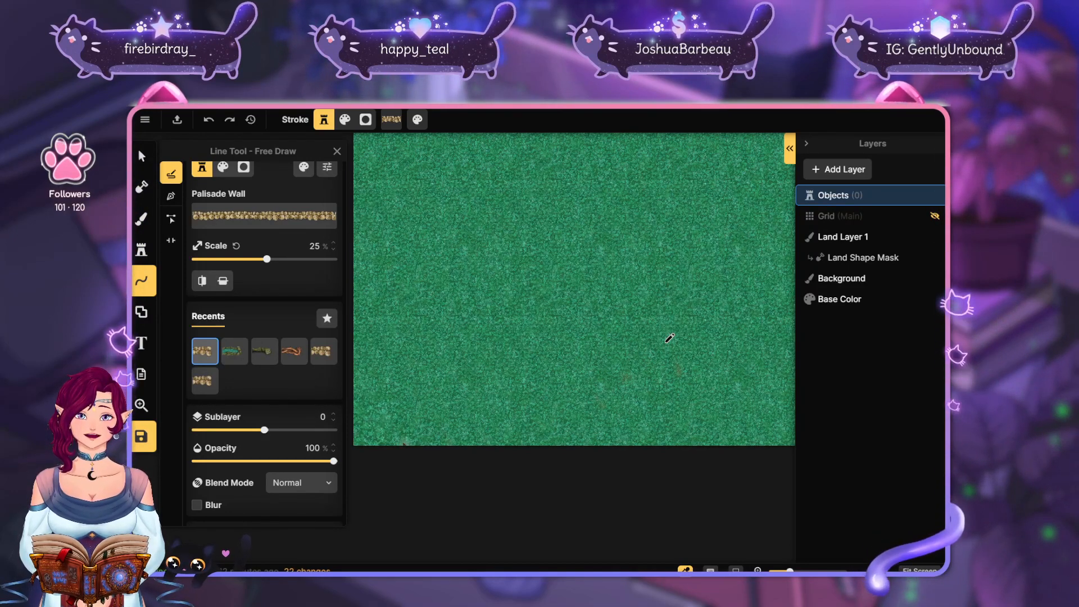
Try a curved Palisade Wall line at 62% scale across the lower part of the map and undo it
{"action": "left_click_drag", "start_coordinate": [267, 259], "coordinate": [282, 259]}
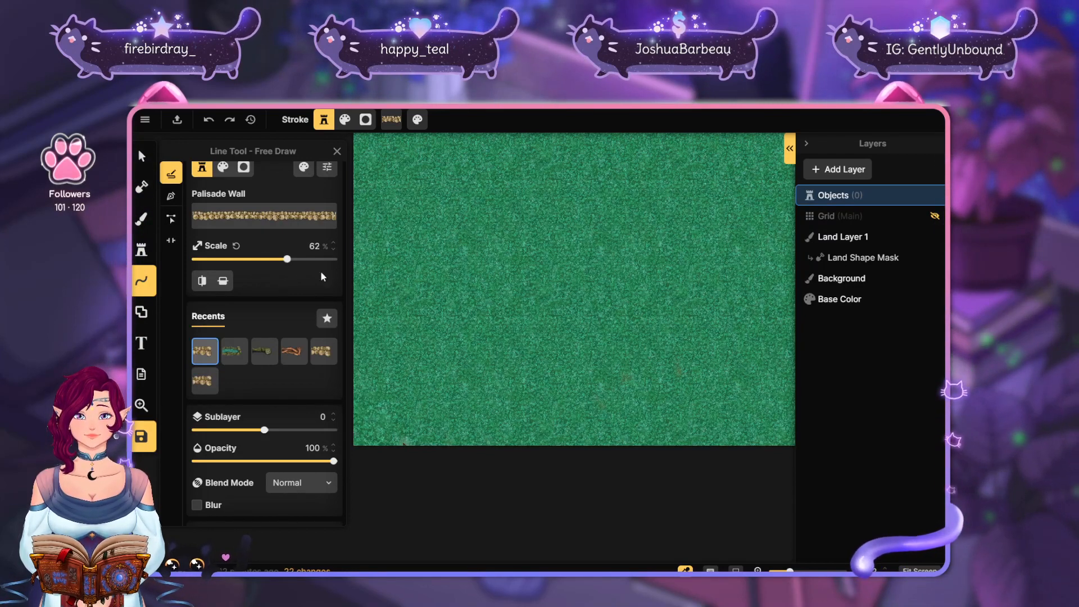
{"action": "left_click_drag", "start_coordinate": [579, 427], "coordinate": [705, 433]}
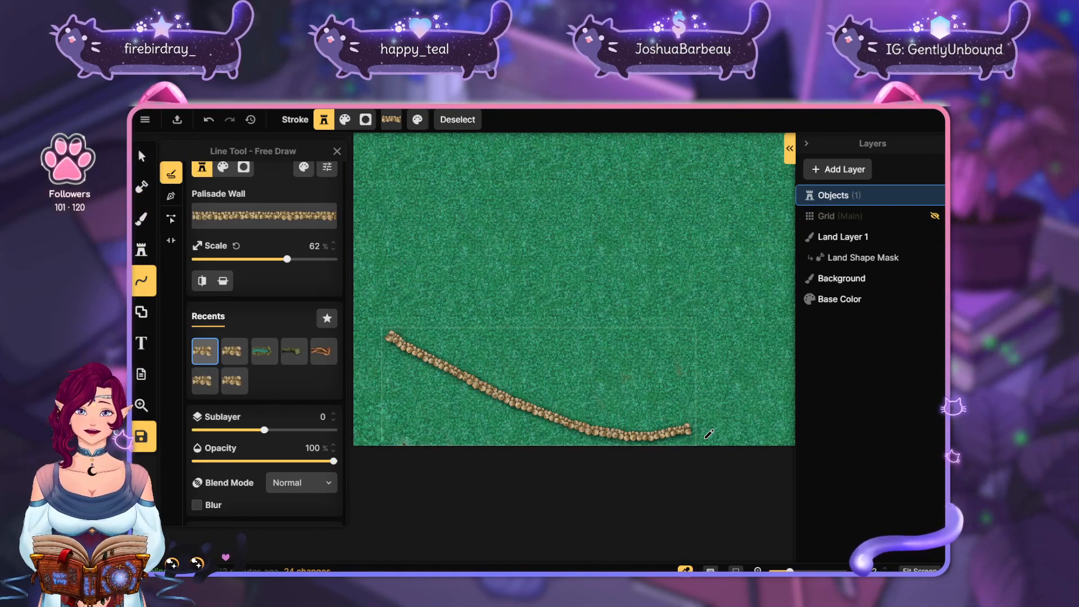
{"action": "key", "text": "ctrl+z"}
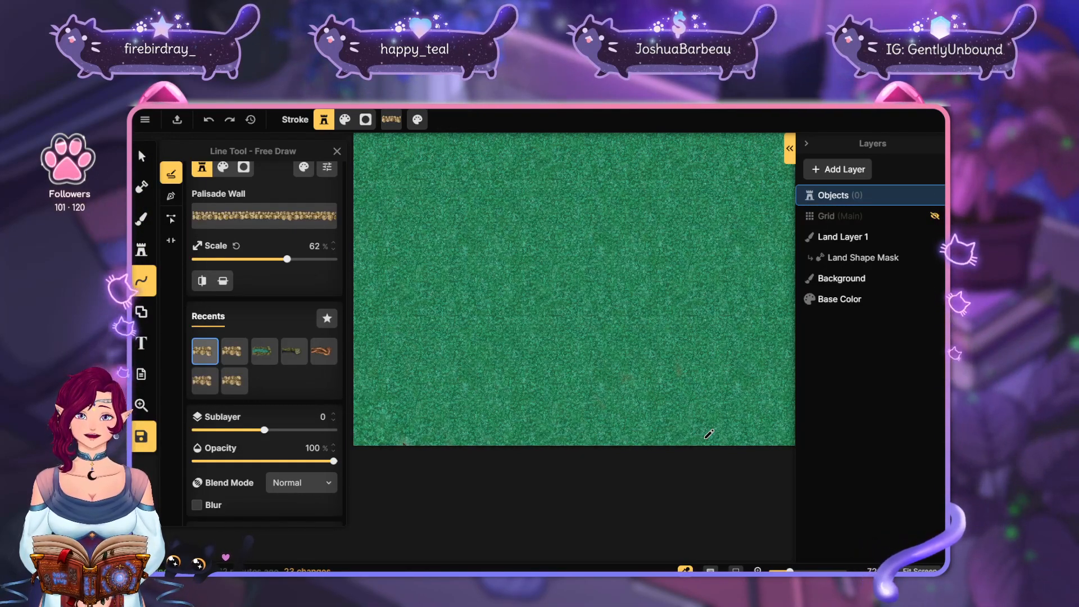
Set the Palisade Wall scale to 60% and close the line settings to free the canvas
{"action": "key", "text": "space"}
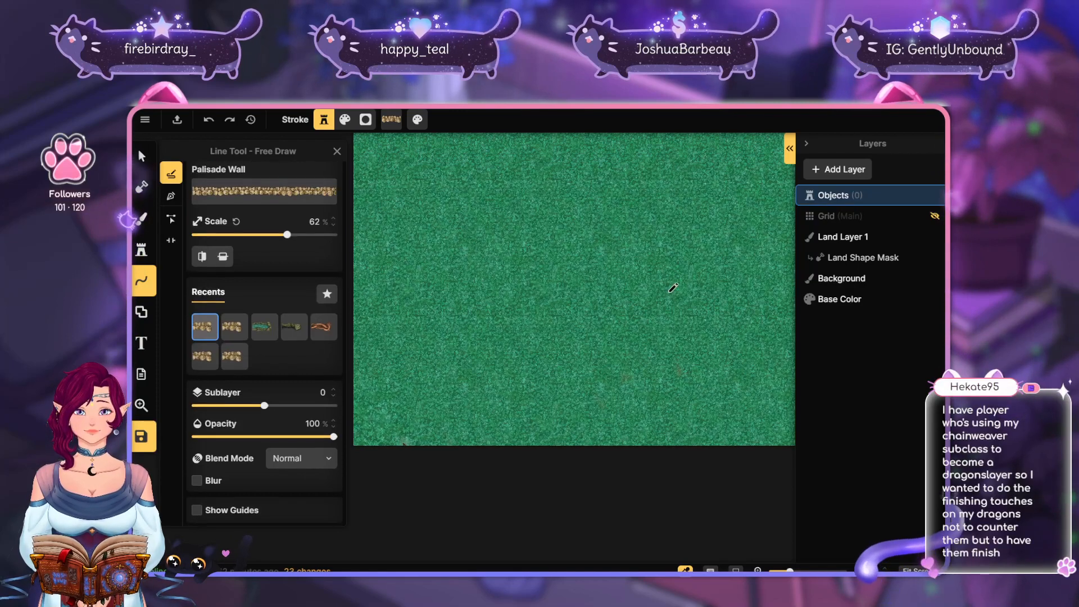
{"action": "mouse_move", "coordinate": [672, 290]}
{"action": "left_mouse_down"}
{"action": "mouse_move", "coordinate": [664, 381]}
{"action": "mouse_move", "coordinate": [689, 374]}
{"action": "mouse_move", "coordinate": [683, 367]}
{"action": "left_mouse_up"}
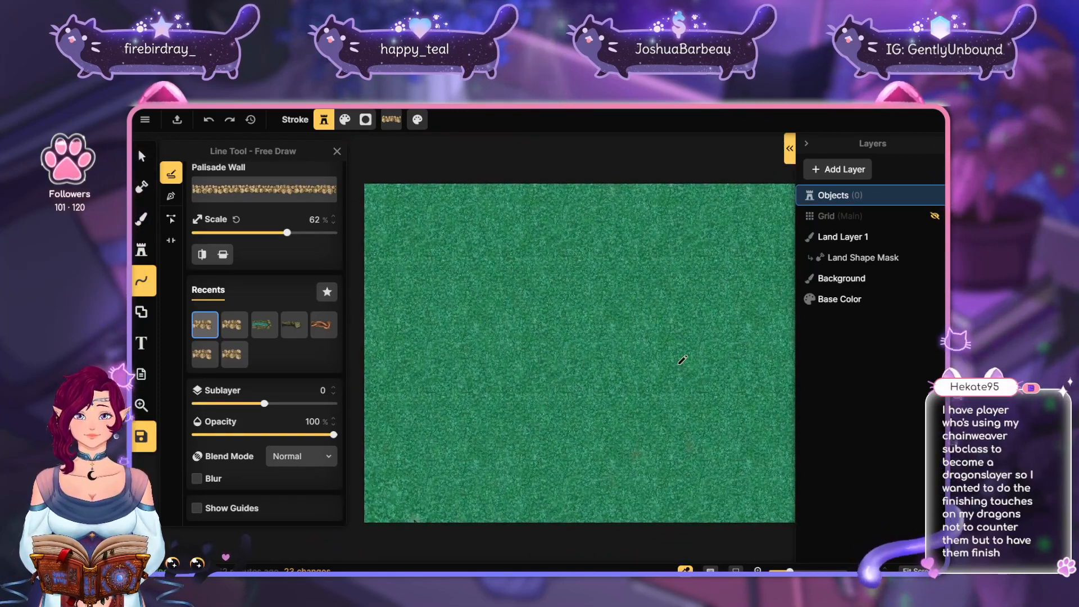
{"action": "left_click", "coordinate": [334, 222]}
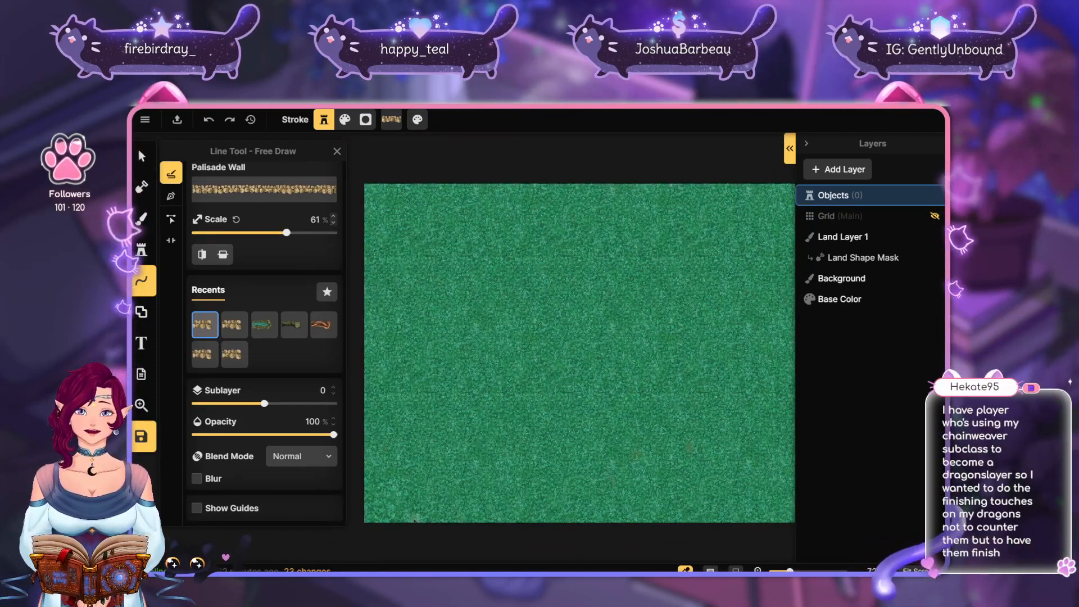
{"action": "left_click", "coordinate": [334, 223]}
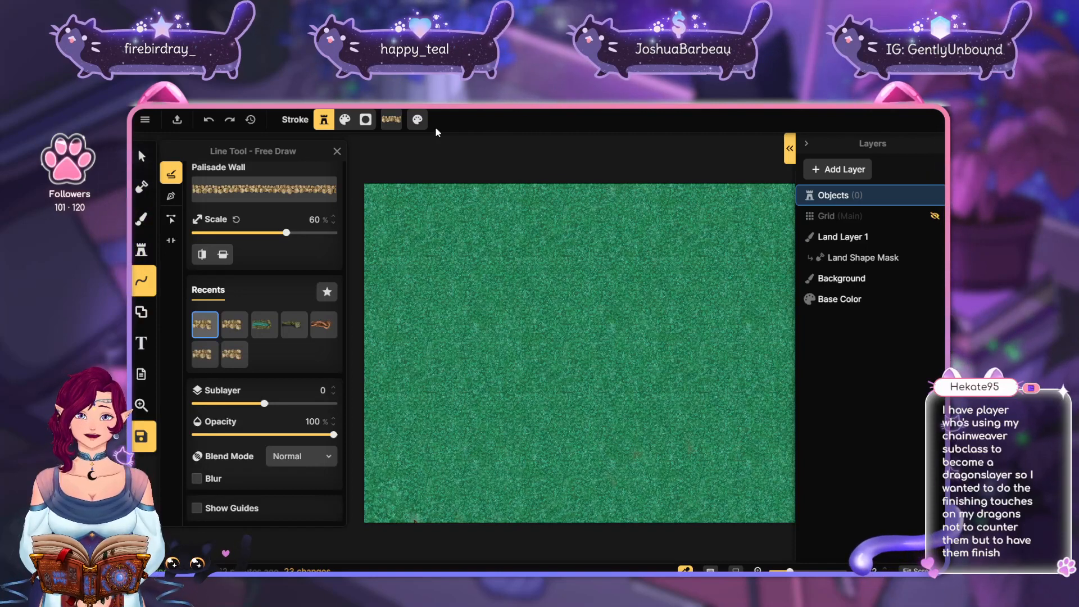
{"action": "left_click", "coordinate": [338, 151]}
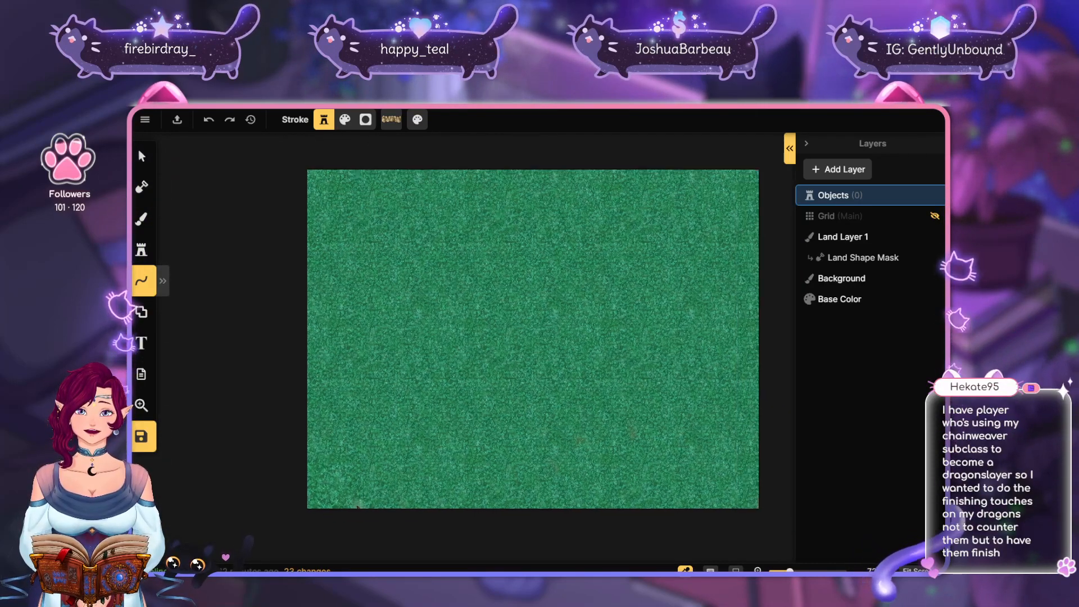
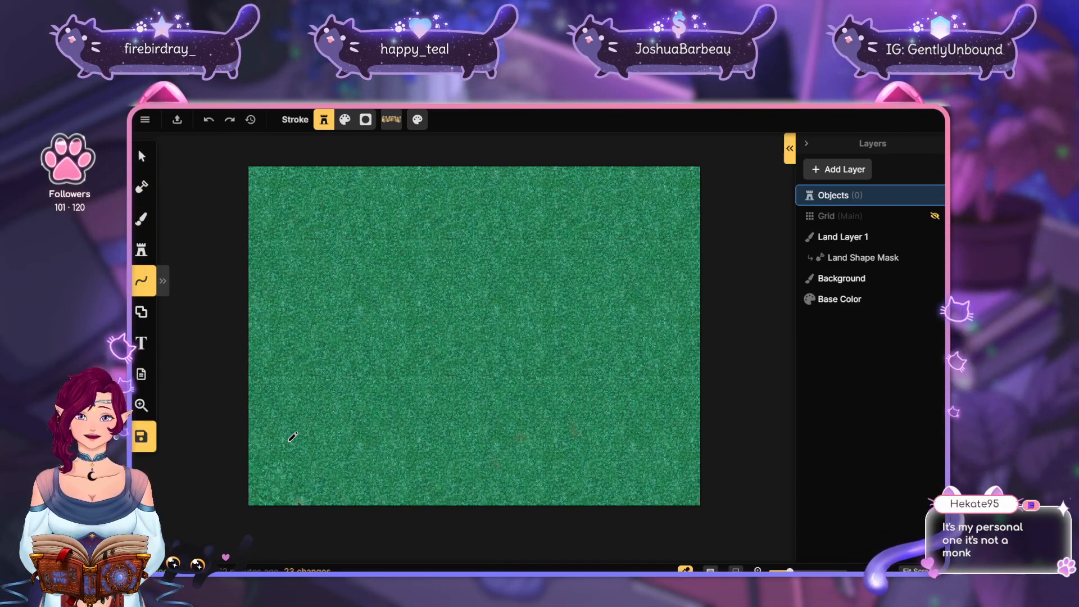
Check the Canaqua Outpost, Managrovthe map, try a Palisade Wall line up the new map's left side and along its upper edge, and undo it
{"action": "key", "text": "ctrl+Tab"}
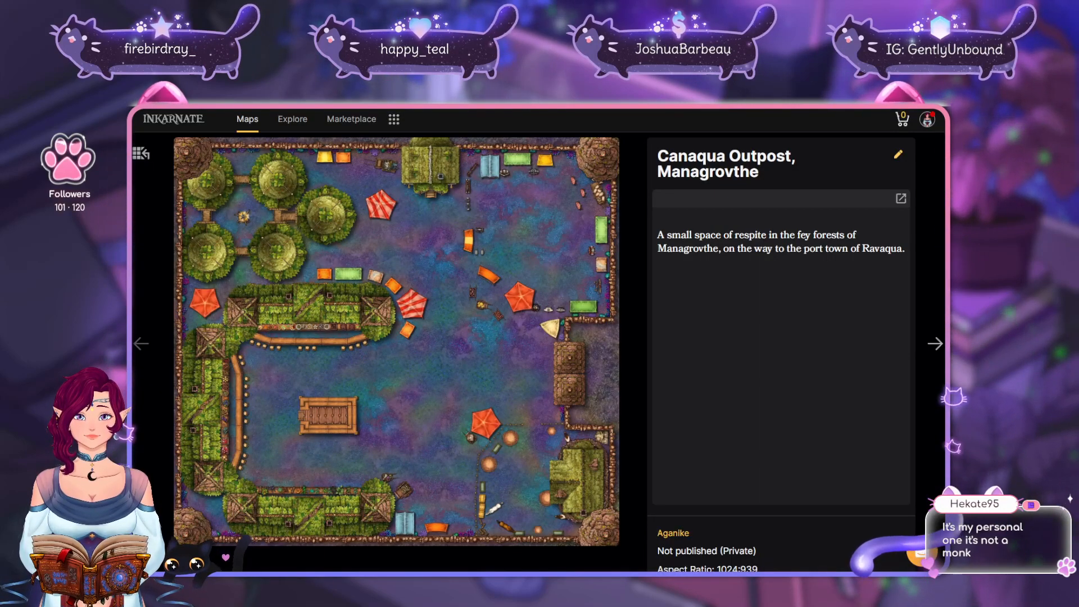
{"action": "key", "text": "ctrl+shift+Tab"}
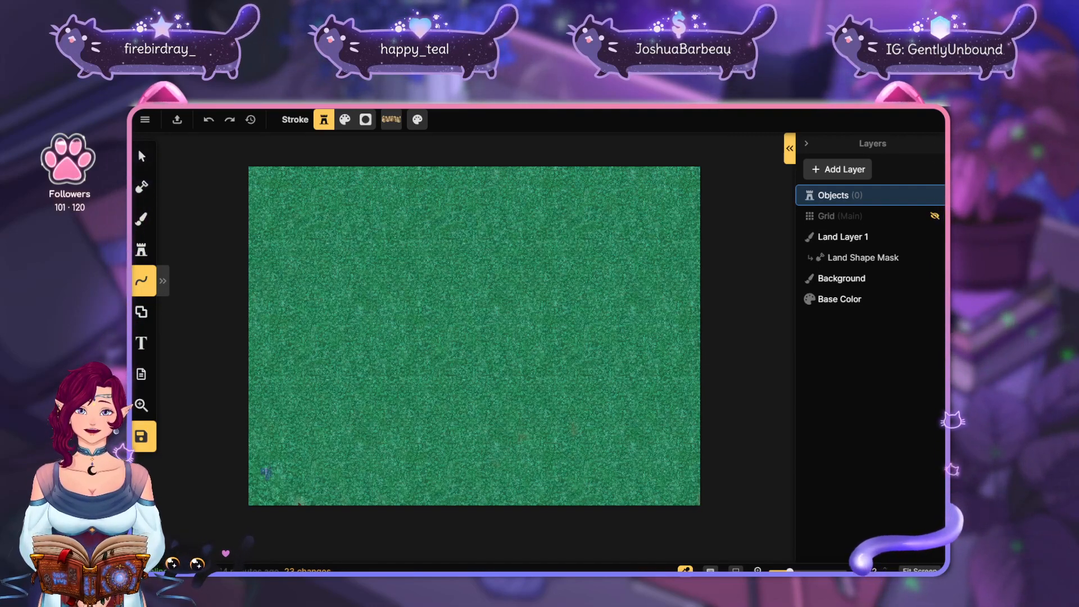
{"action": "mouse_move", "coordinate": [267, 478]}
{"action": "left_mouse_down"}
{"action": "mouse_move", "coordinate": [273, 223]}
{"action": "mouse_move", "coordinate": [327, 192]}
{"action": "mouse_move", "coordinate": [500, 194]}
{"action": "left_mouse_up"}
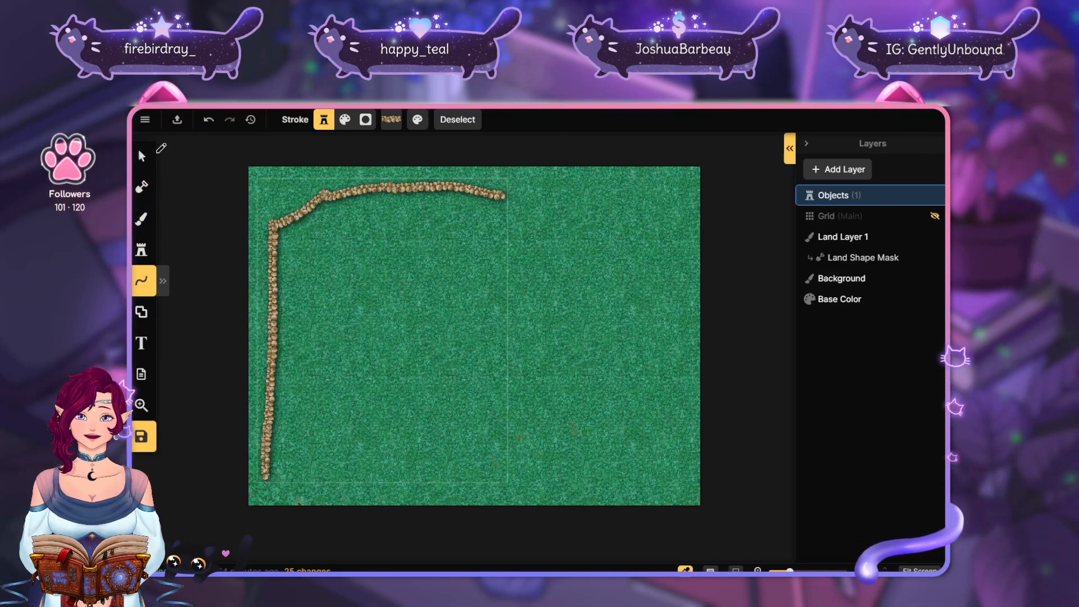
{"action": "key", "text": "ctrl+z"}
Look through the Fantasy Battlemaps stamps, from terrain and plants to effects and structures, for something suitable as an outpost wall
{"action": "left_click", "coordinate": [142, 249]}
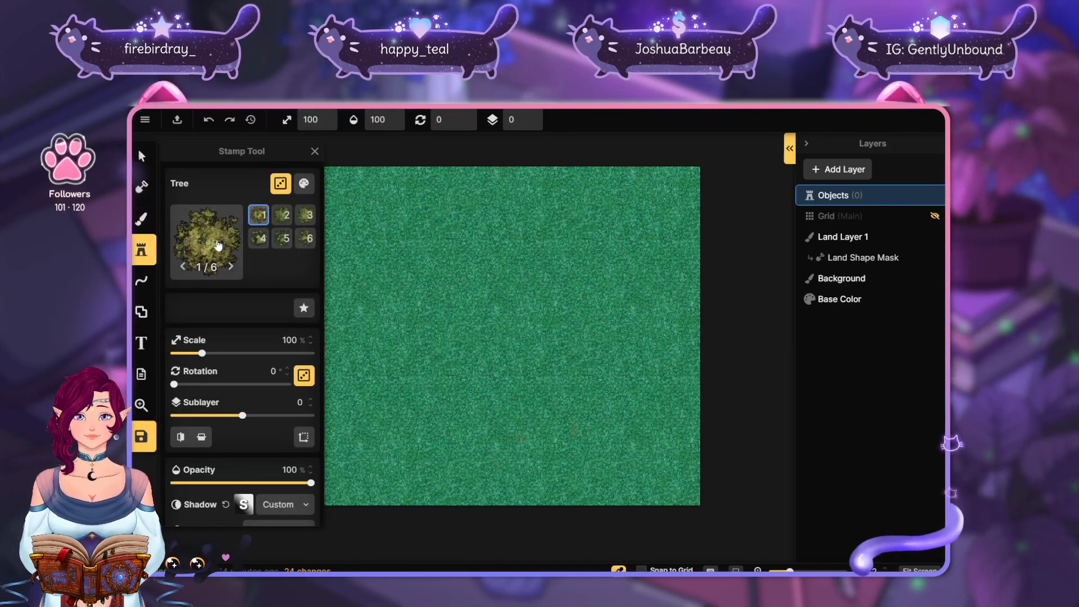
{"action": "left_click", "coordinate": [206, 238]}
{"action": "scroll", "coordinate": [636, 327], "scroll_direction": "down", "scroll_amount": 15}
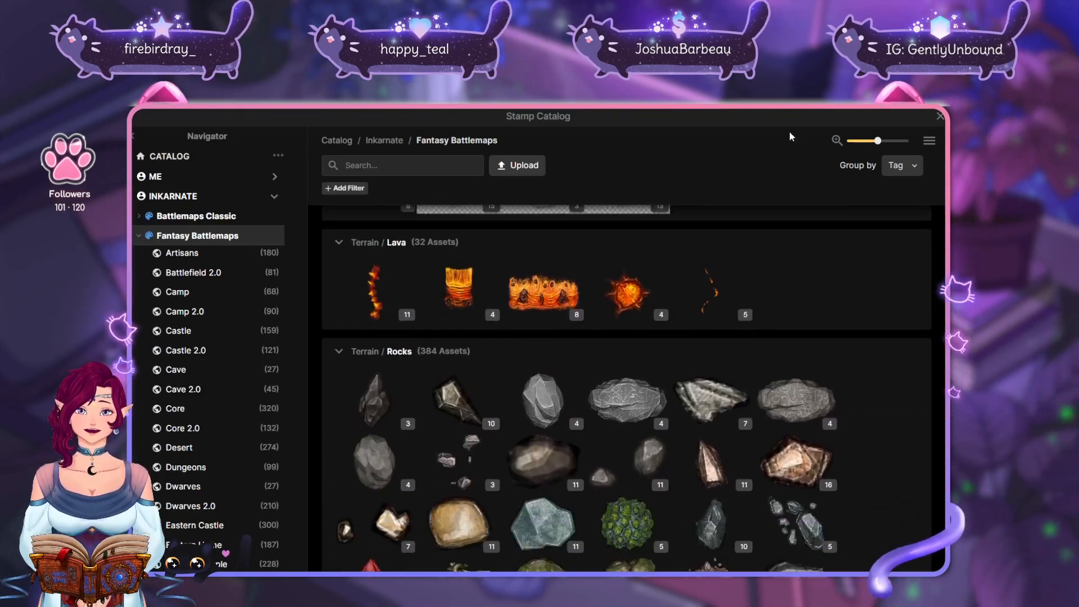
{"action": "scroll", "coordinate": [808, 383], "scroll_direction": "down", "scroll_amount": 15}
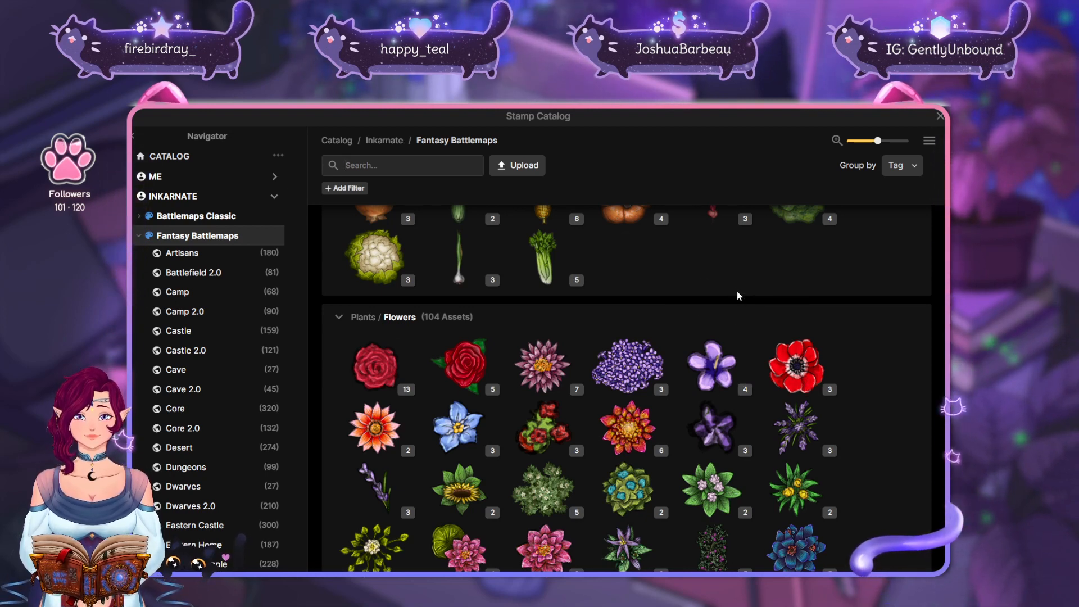
{"action": "scroll", "coordinate": [705, 291], "scroll_direction": "up", "scroll_amount": 2}
{"action": "scroll", "coordinate": [747, 278], "scroll_direction": "down", "scroll_amount": 20}
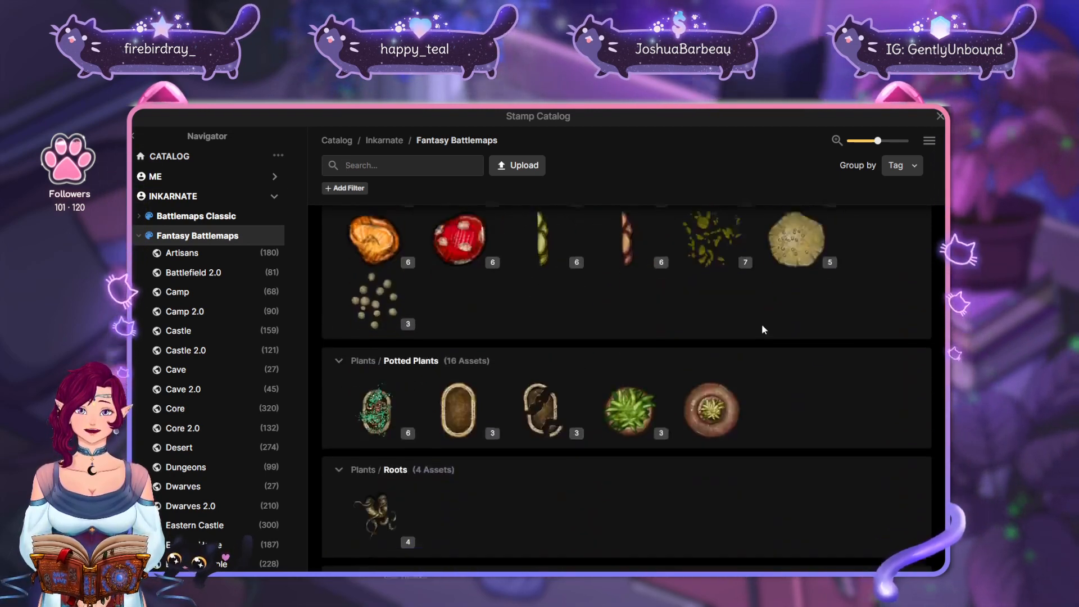
{"action": "scroll", "coordinate": [763, 319], "scroll_direction": "up", "scroll_amount": 1}
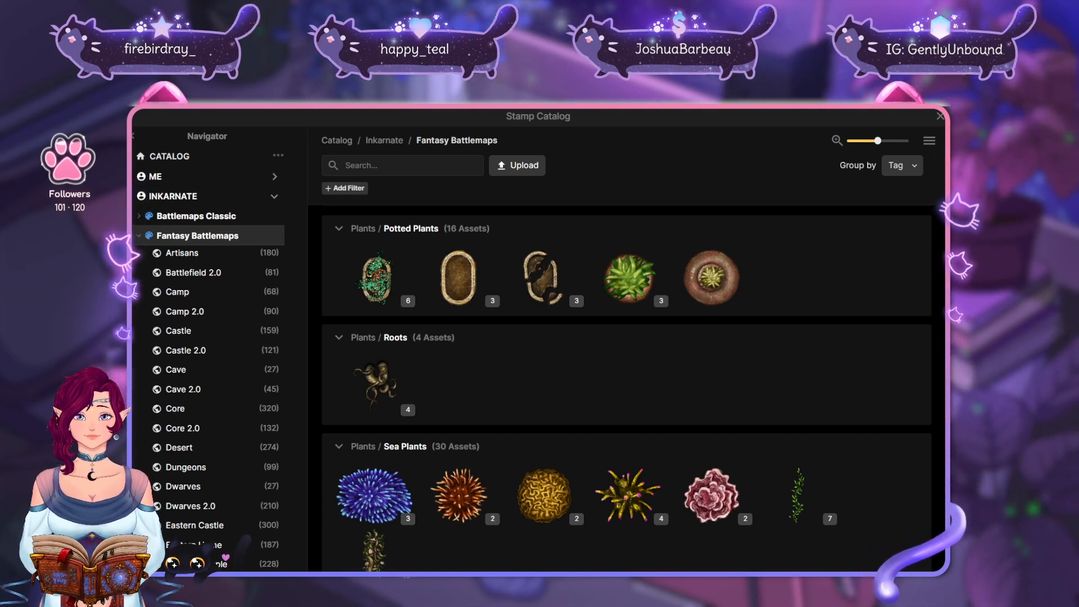
{"action": "scroll", "coordinate": [744, 409], "scroll_direction": "down", "scroll_amount": 3}
{"action": "scroll", "coordinate": [845, 316], "scroll_direction": "down", "scroll_amount": 10}
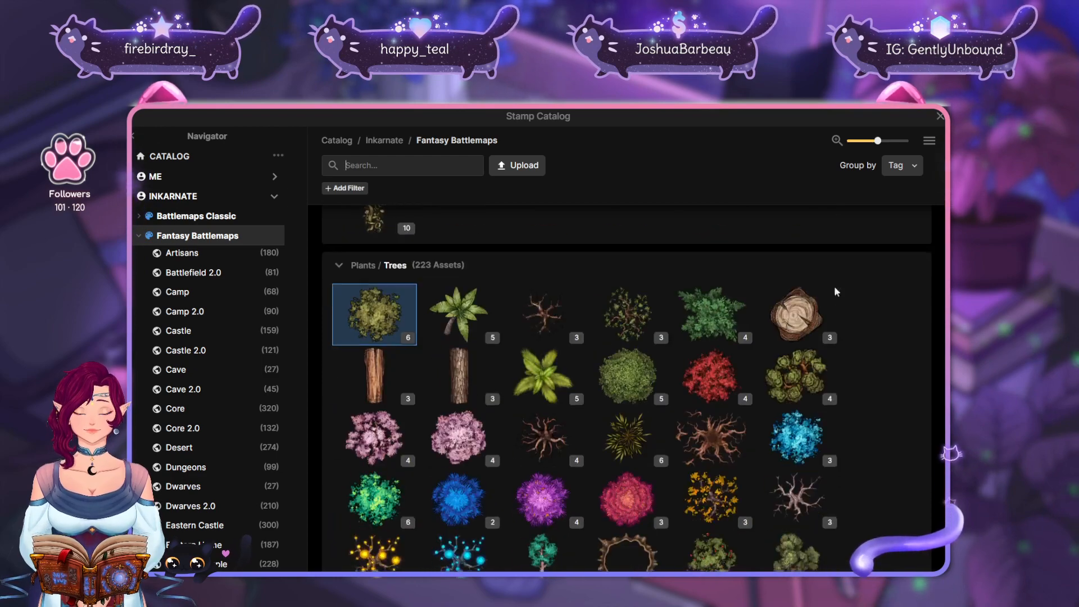
{"action": "scroll", "coordinate": [890, 316], "scroll_direction": "down", "scroll_amount": 15}
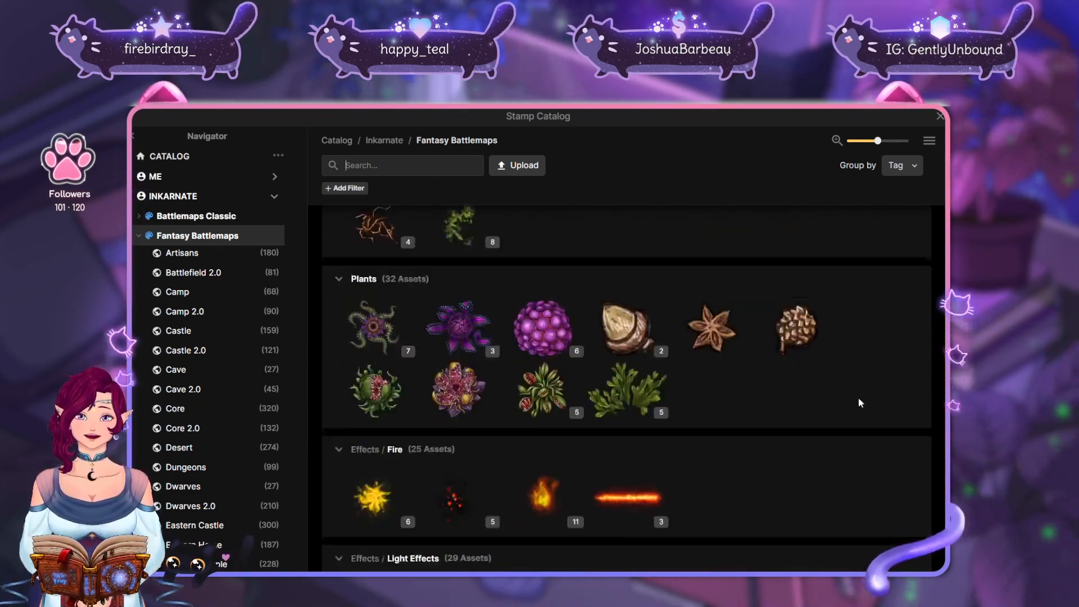
{"action": "scroll", "coordinate": [835, 334], "scroll_direction": "up", "scroll_amount": 1}
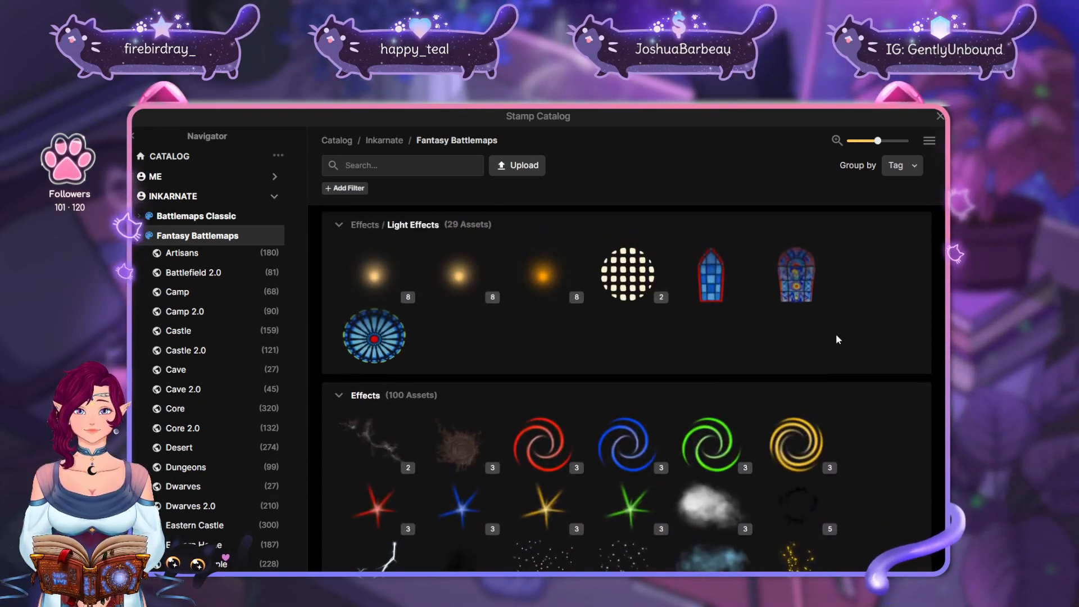
{"action": "scroll", "coordinate": [835, 333], "scroll_direction": "down", "scroll_amount": 15}
{"action": "scroll", "coordinate": [851, 316], "scroll_direction": "down", "scroll_amount": 4}
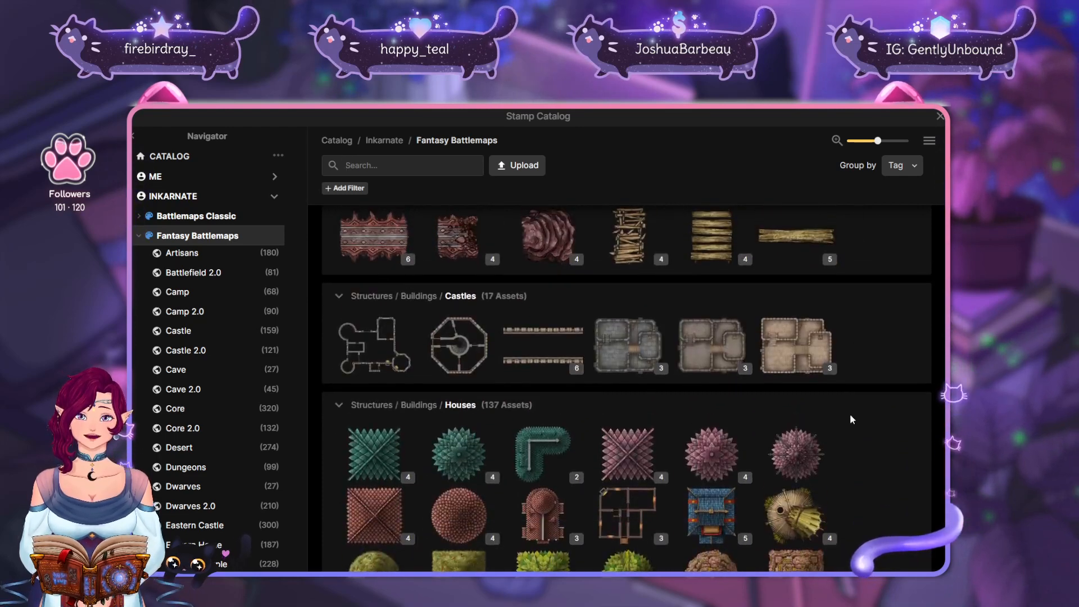
{"action": "scroll", "coordinate": [850, 316], "scroll_direction": "up", "scroll_amount": 1}
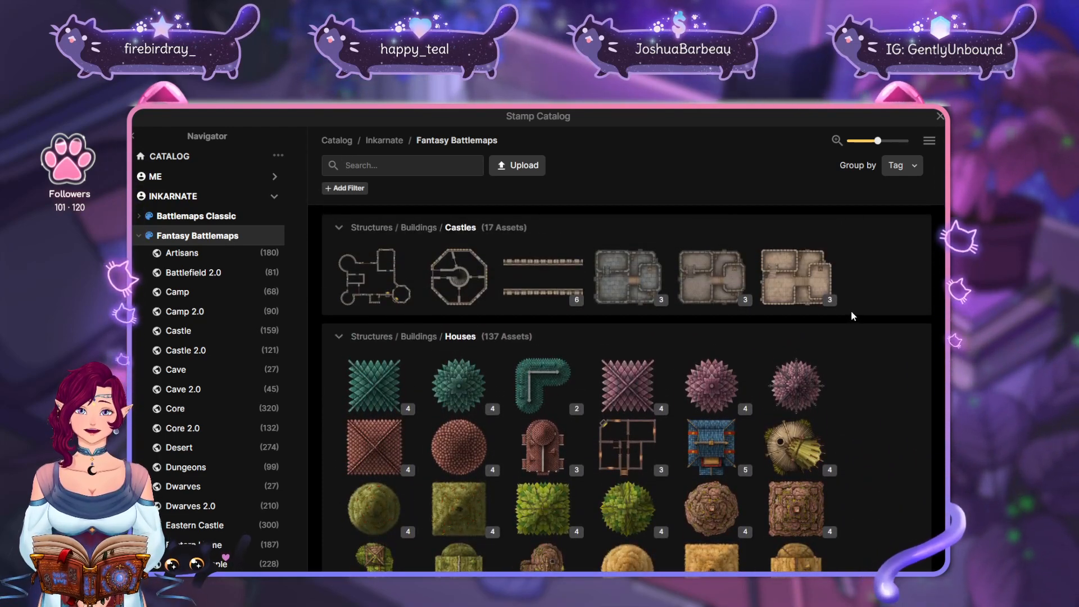
{"action": "scroll", "coordinate": [830, 431], "scroll_direction": "down", "scroll_amount": 20}
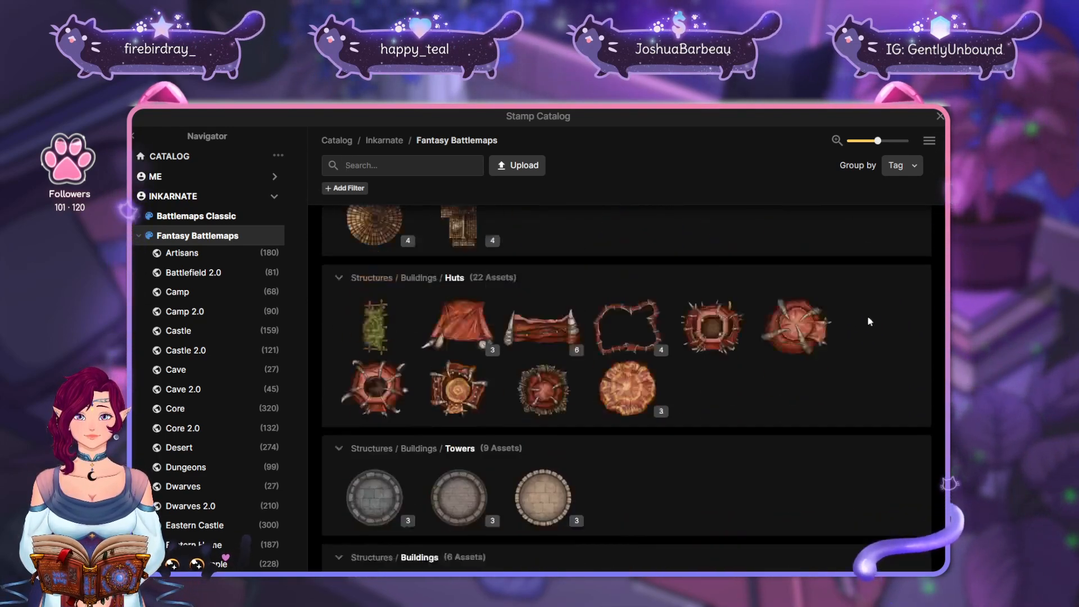
{"action": "scroll", "coordinate": [820, 444], "scroll_direction": "up", "scroll_amount": 20}
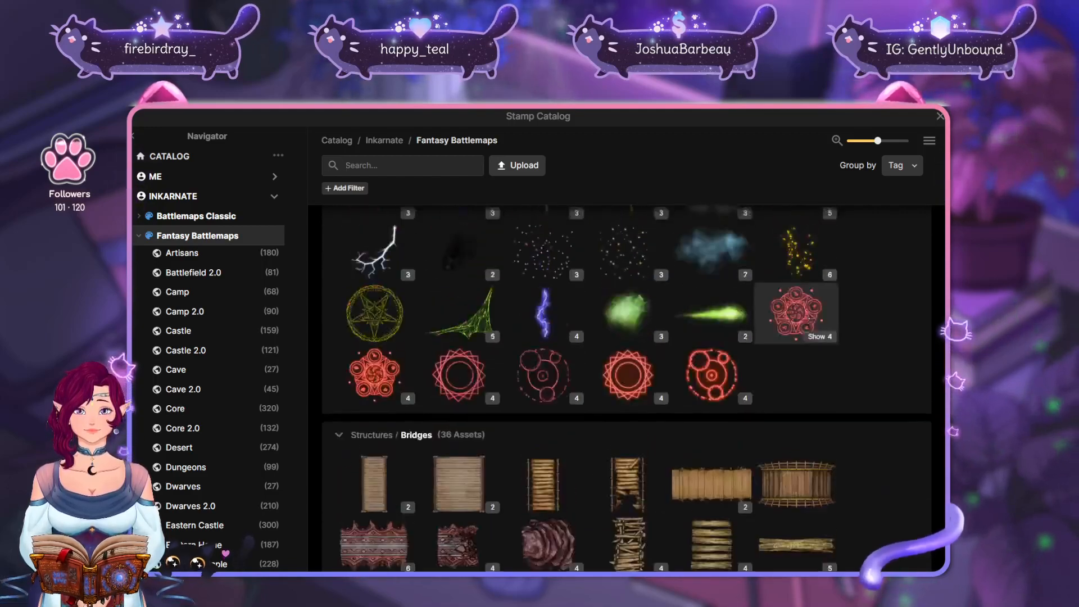
{"action": "scroll", "coordinate": [795, 539], "scroll_direction": "down", "scroll_amount": 20}
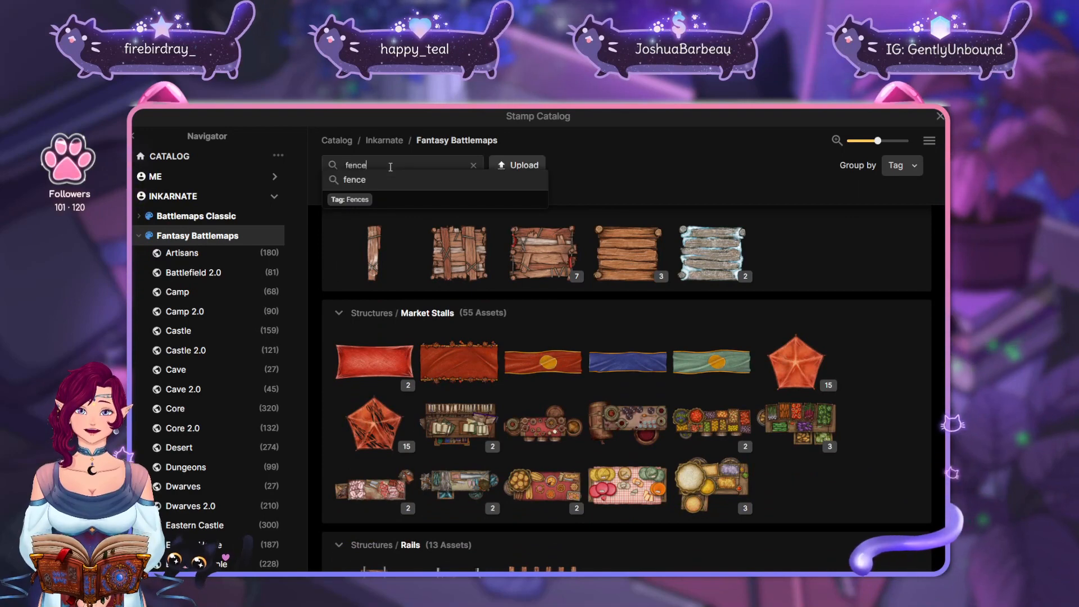
Search the Fantasy Battlemaps stamps for "fence" and examine the matching stamps by category
{"action": "key", "text": "Return"}
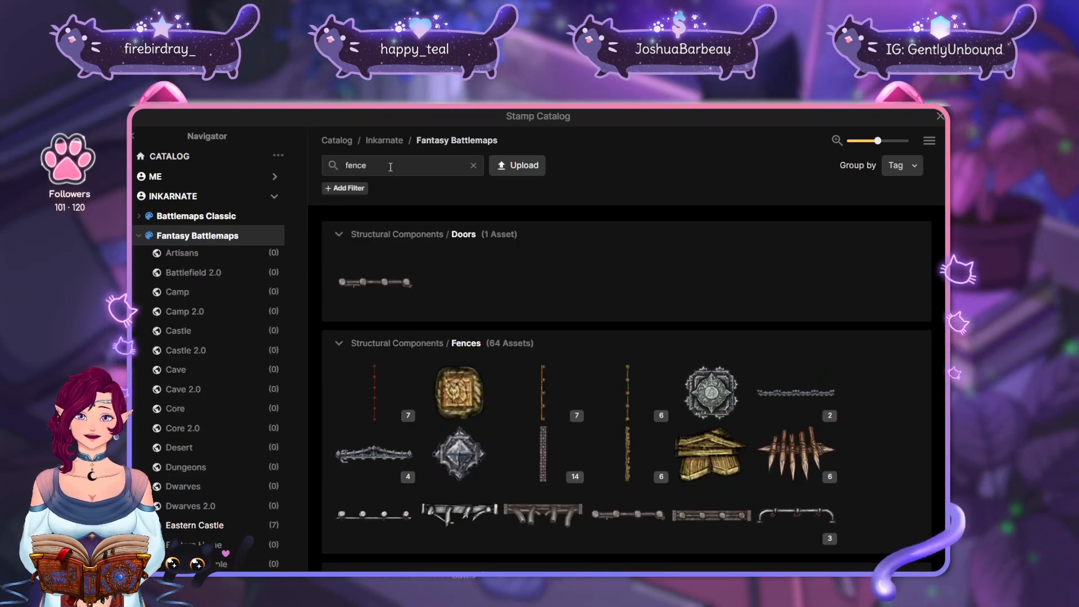
{"action": "scroll", "coordinate": [626, 387], "scroll_direction": "down", "scroll_amount": 5}
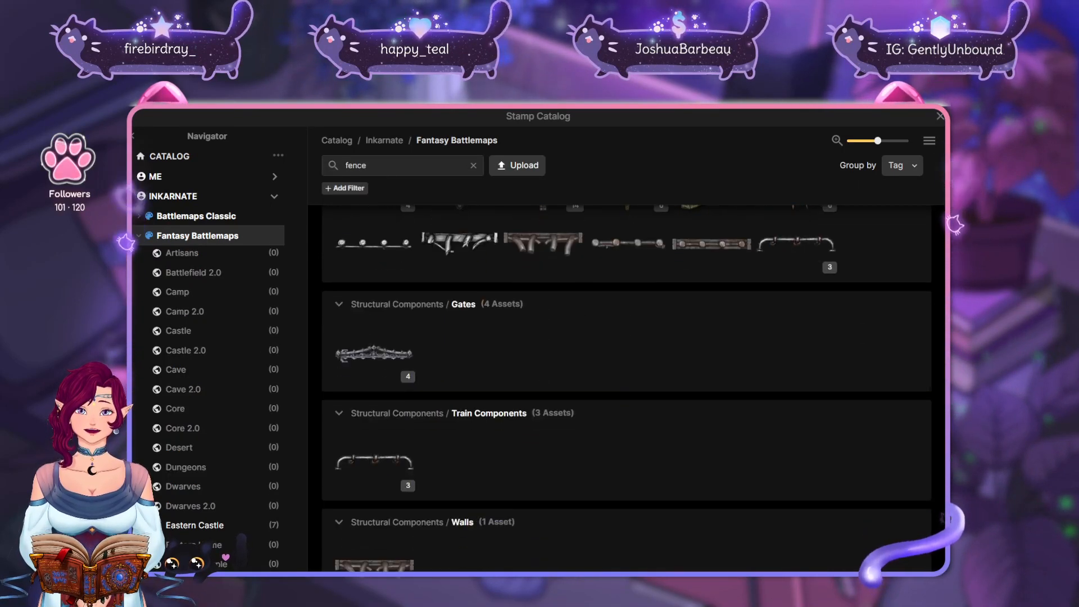
{"action": "scroll", "coordinate": [816, 405], "scroll_direction": "up", "scroll_amount": 2}
{"action": "scroll", "coordinate": [816, 404], "scroll_direction": "down", "scroll_amount": 8}
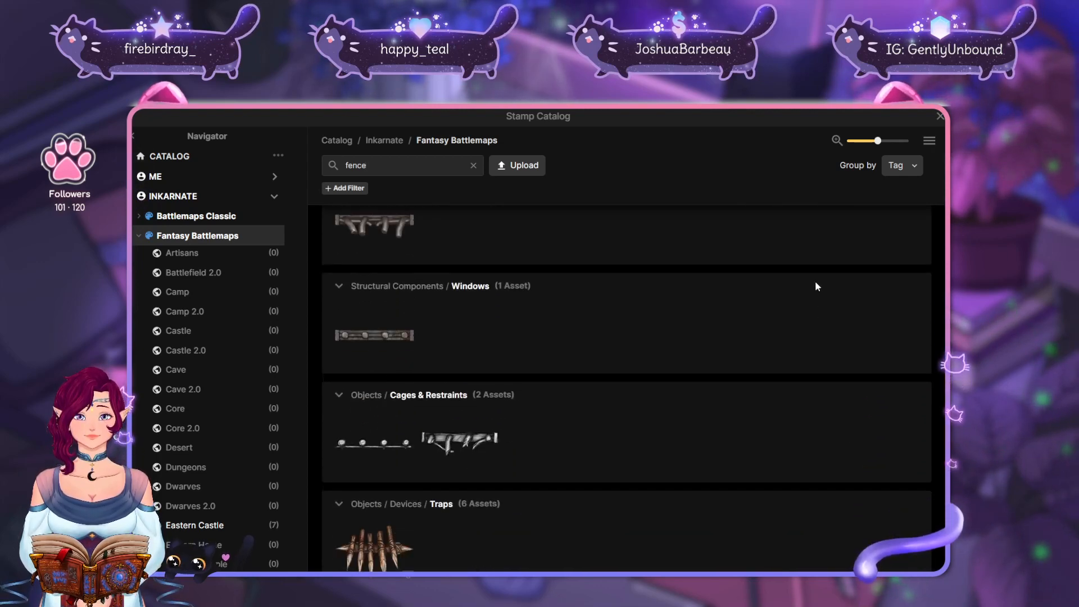
{"action": "scroll", "coordinate": [815, 281], "scroll_direction": "down", "scroll_amount": 10}
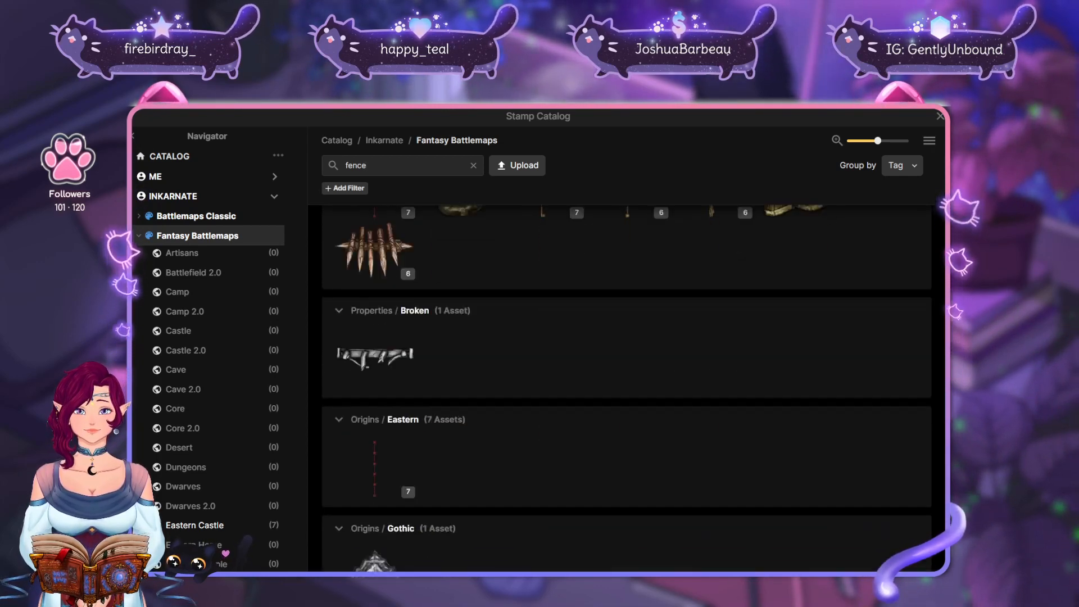
{"action": "scroll", "coordinate": [818, 433], "scroll_direction": "up", "scroll_amount": 2}
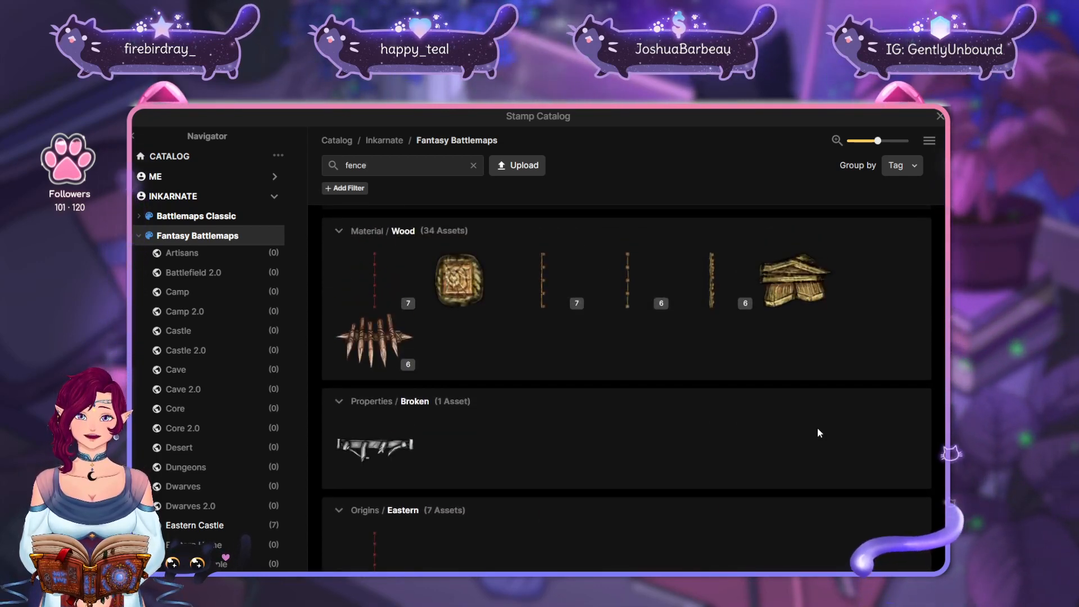
Replace the stamp catalog search with "palisade" within Fantasy Battlemaps
{"action": "key", "text": "BackSpace"}
{"action": "key", "text": "BackSpace"}
{"action": "key", "text": "BackSpace"}
{"action": "key", "text": "BackSpace"}
{"action": "key", "text": "BackSpace"}
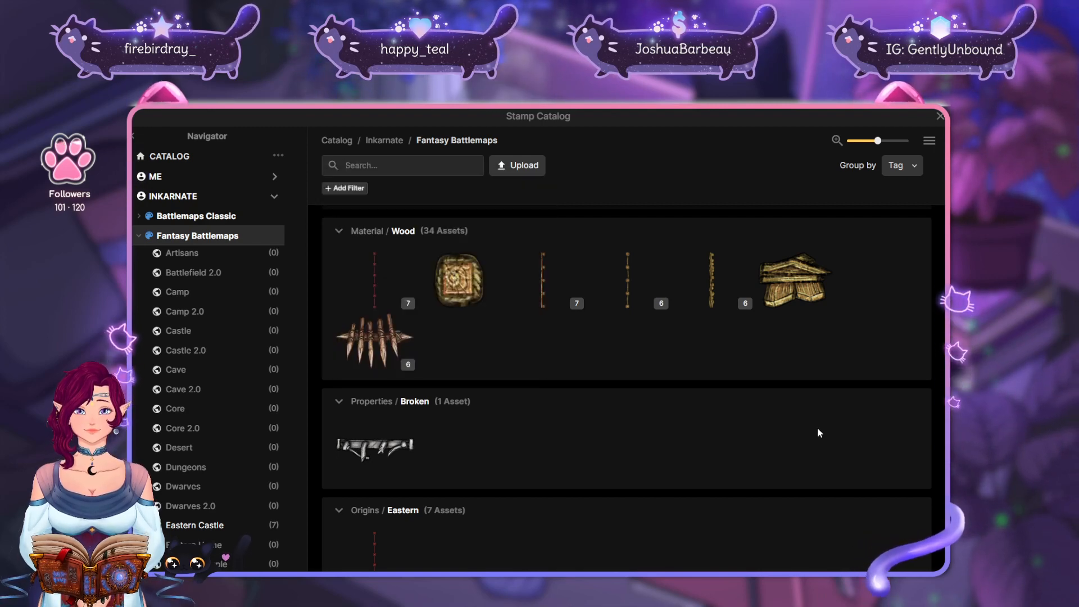
{"action": "type", "text": "palisade"}
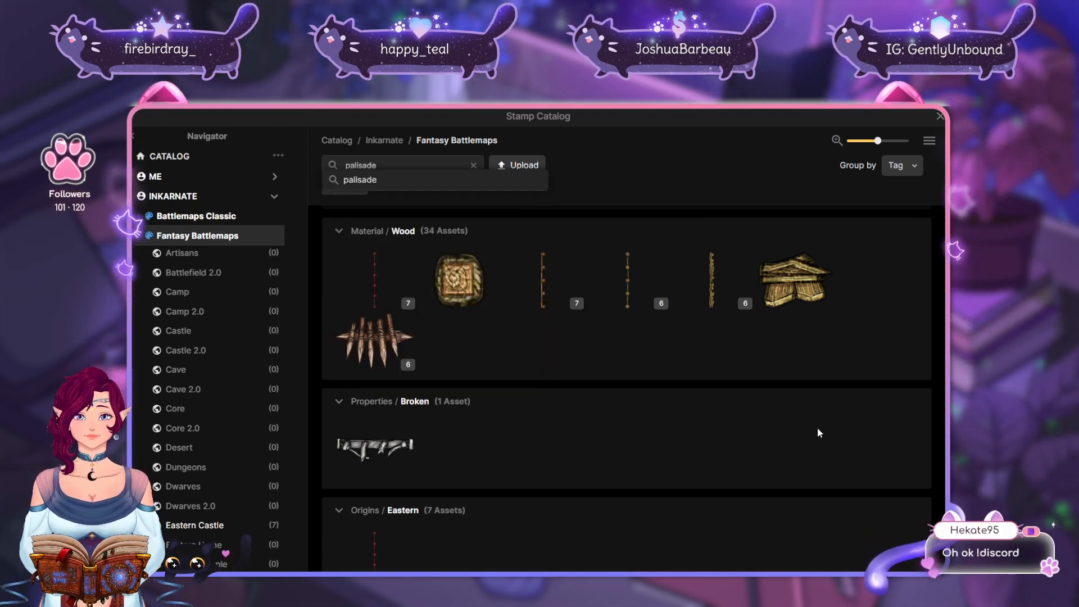
{"action": "scroll", "coordinate": [734, 306], "scroll_direction": "up", "scroll_amount": 1}
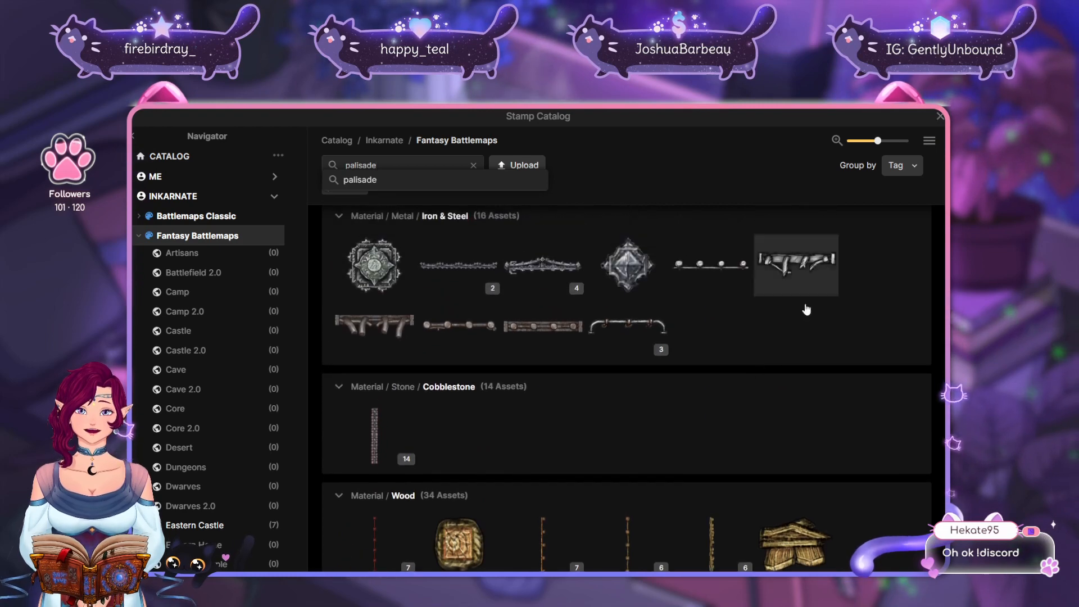
{"action": "key", "text": "Return"}
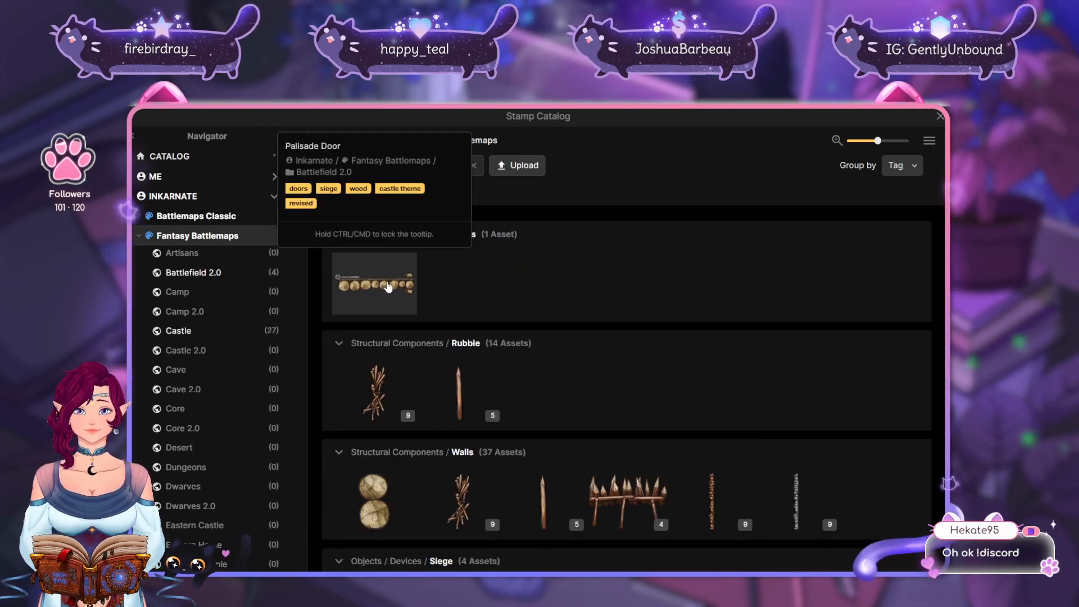
Compare the palisade door, pillar and wall stamps and choose the two-log Palisade Wall stamp
{"action": "scroll", "coordinate": [671, 299], "scroll_direction": "down", "scroll_amount": 3}
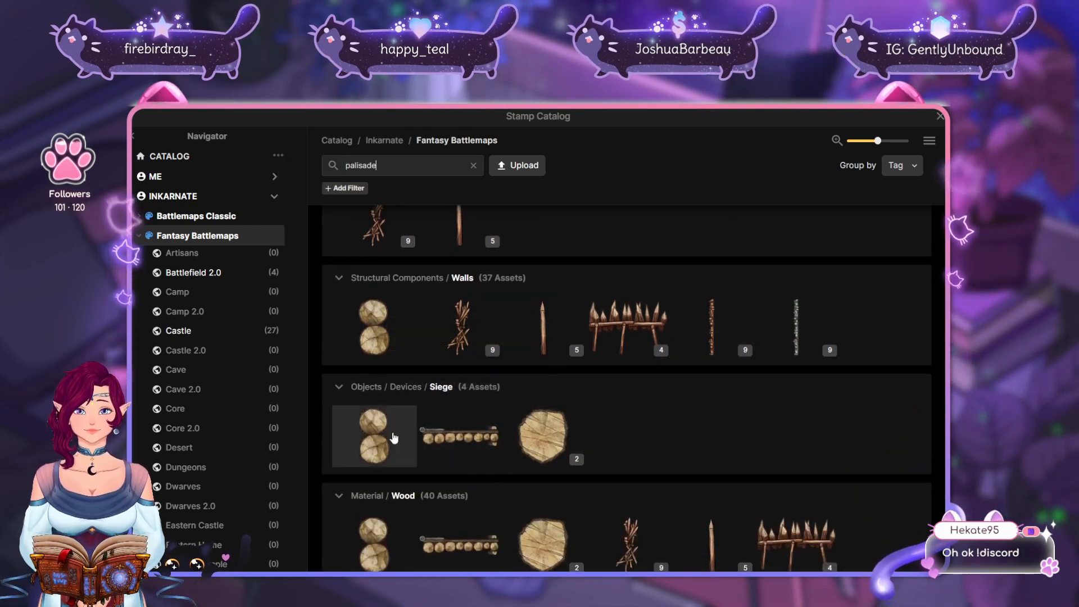
{"action": "mouse_move", "coordinate": [579, 444]}
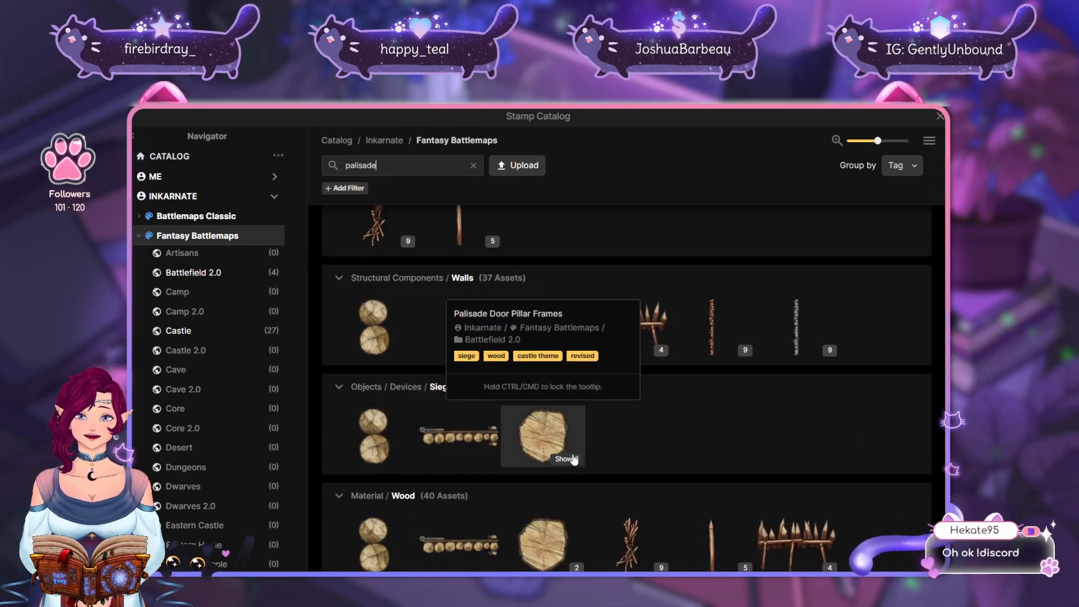
{"action": "mouse_move", "coordinate": [370, 439]}
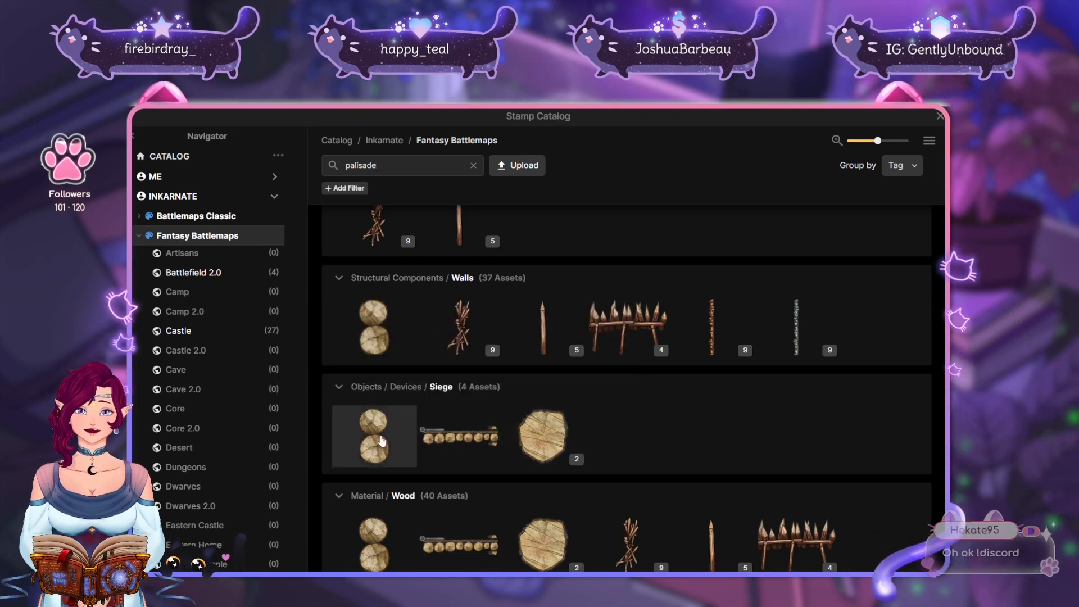
{"action": "scroll", "coordinate": [610, 456], "scroll_direction": "down", "scroll_amount": 4}
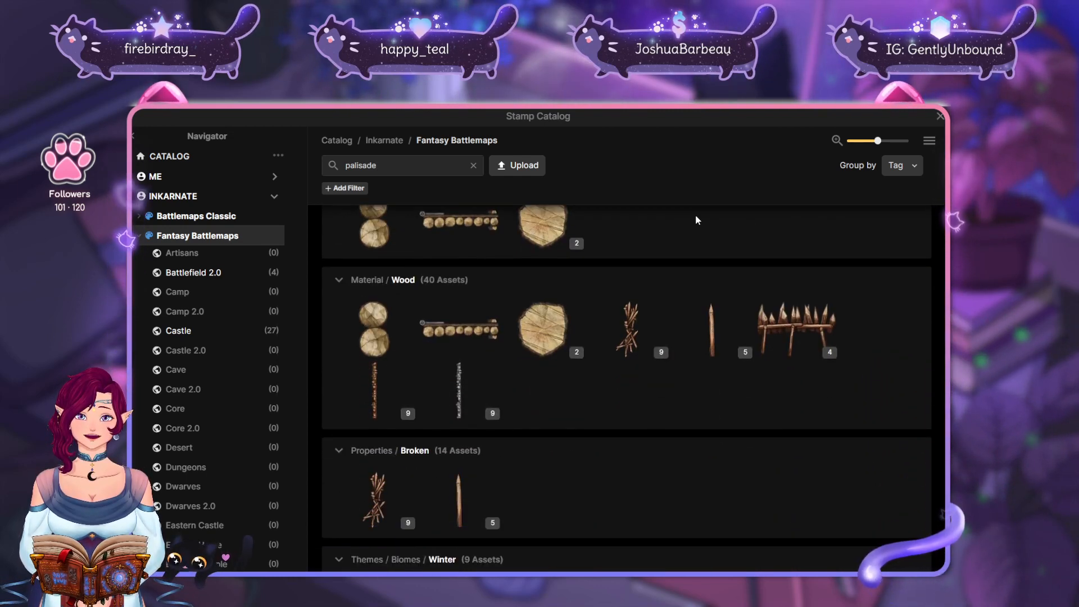
{"action": "left_click", "coordinate": [374, 330]}
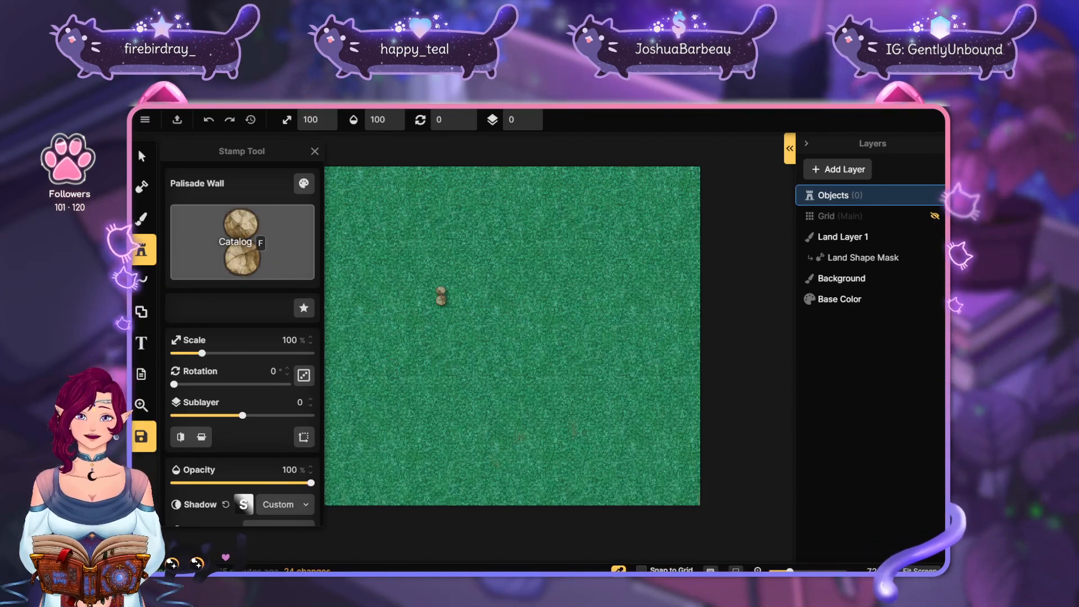
Expand the Wooden Palisades group in the palisade results and choose its long straight first variant as the stamp
{"action": "left_click", "coordinate": [233, 243]}
{"action": "scroll", "coordinate": [719, 502], "scroll_direction": "down", "scroll_amount": 3}
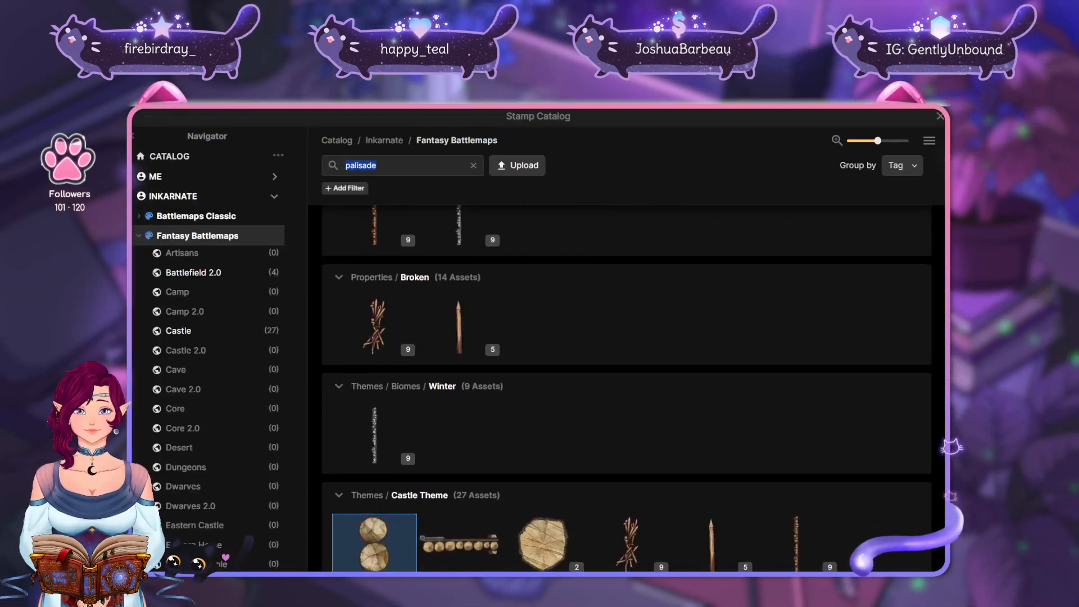
{"action": "scroll", "coordinate": [791, 218], "scroll_direction": "down", "scroll_amount": 2}
{"action": "scroll", "coordinate": [791, 218], "scroll_direction": "down", "scroll_amount": 1}
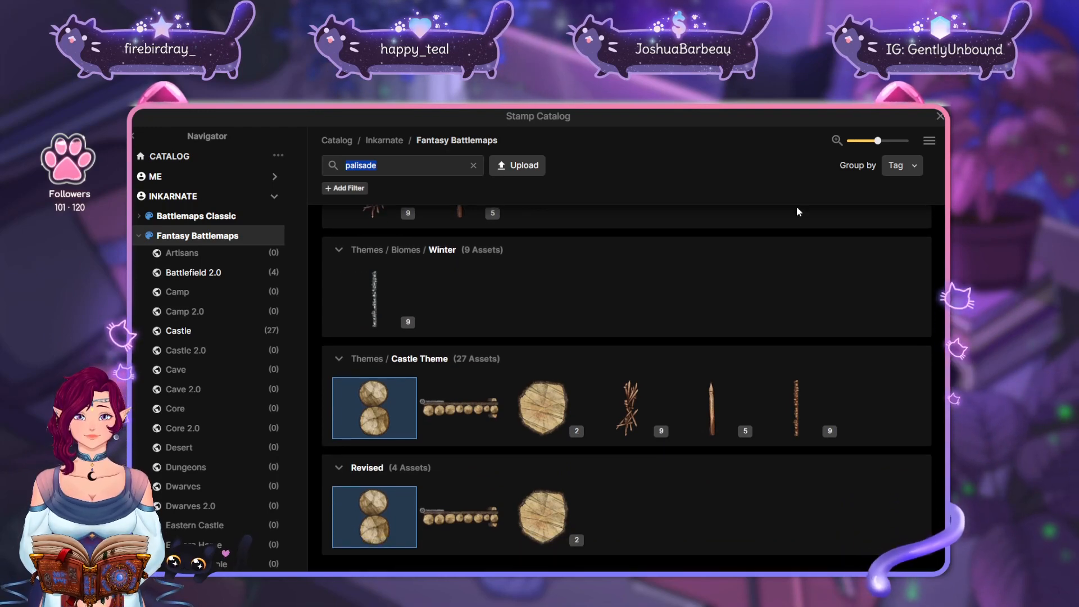
{"action": "scroll", "coordinate": [783, 267], "scroll_direction": "up", "scroll_amount": 1}
{"action": "scroll", "coordinate": [785, 277], "scroll_direction": "down", "scroll_amount": 1}
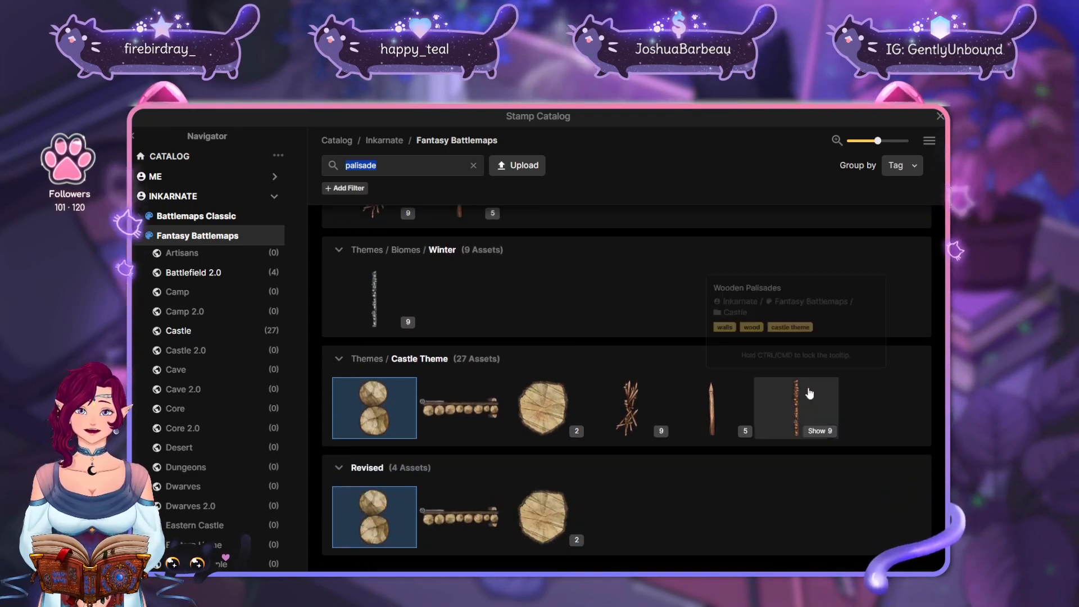
{"action": "left_click", "coordinate": [819, 428]}
{"action": "scroll", "coordinate": [763, 324], "scroll_direction": "up", "scroll_amount": 2}
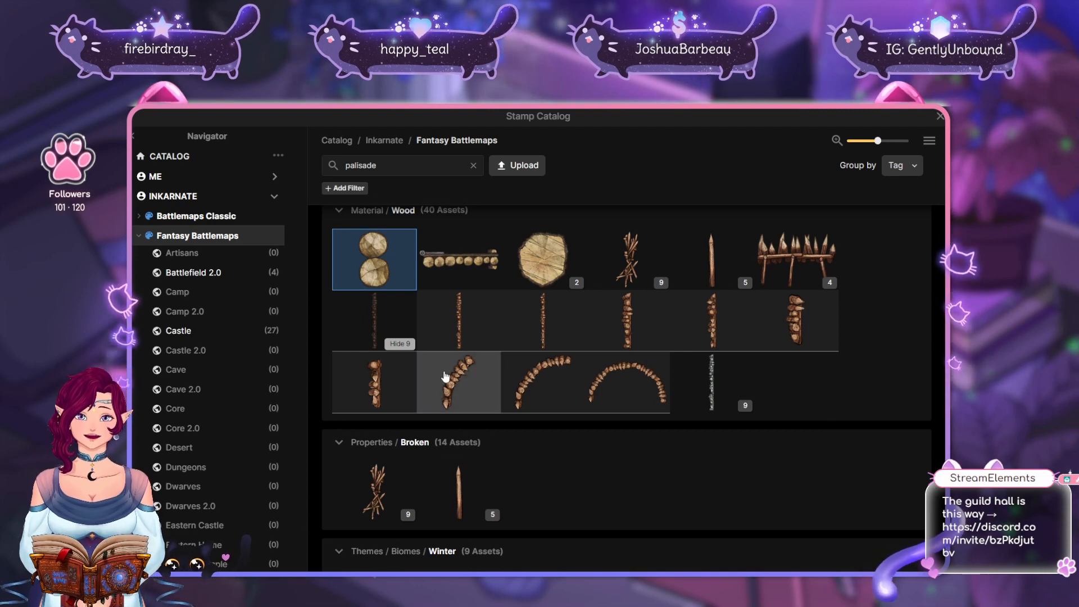
{"action": "left_click", "coordinate": [458, 320]}
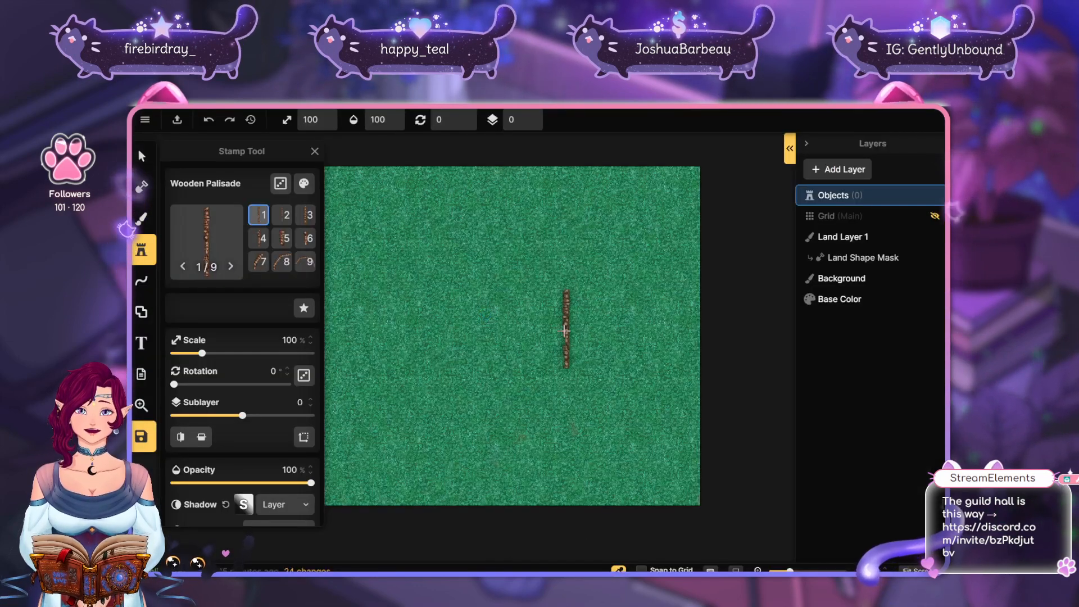
Set the Wooden Palisade stamp's scale to 74% with the map's left edge in clear view
{"action": "left_click_drag", "start_coordinate": [536, 393], "coordinate": [636, 405]}
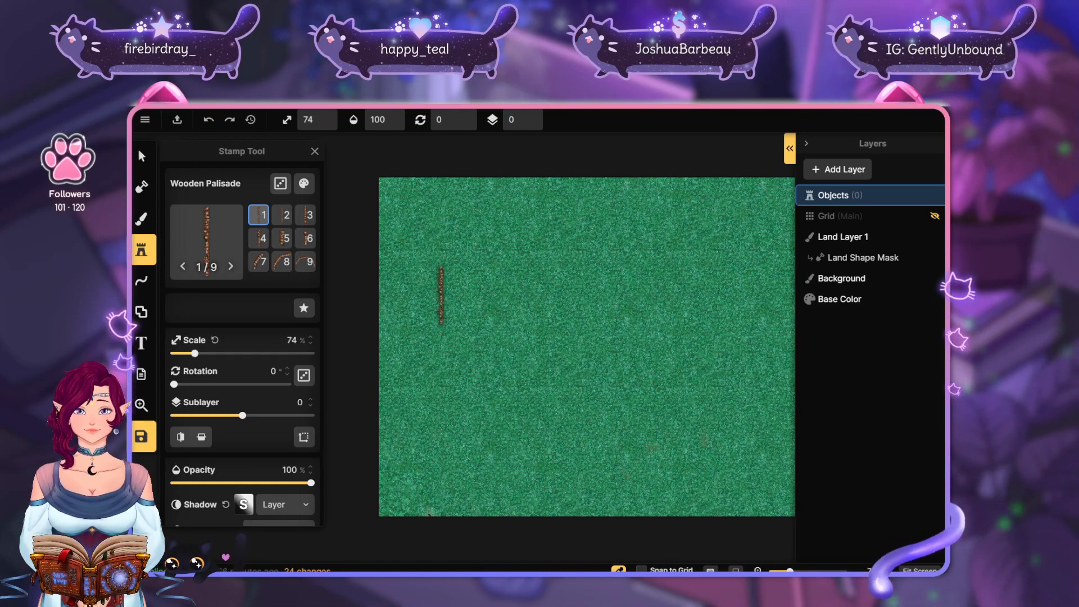
{"action": "scroll", "coordinate": [441, 295], "scroll_direction": "up", "scroll_amount": 4}
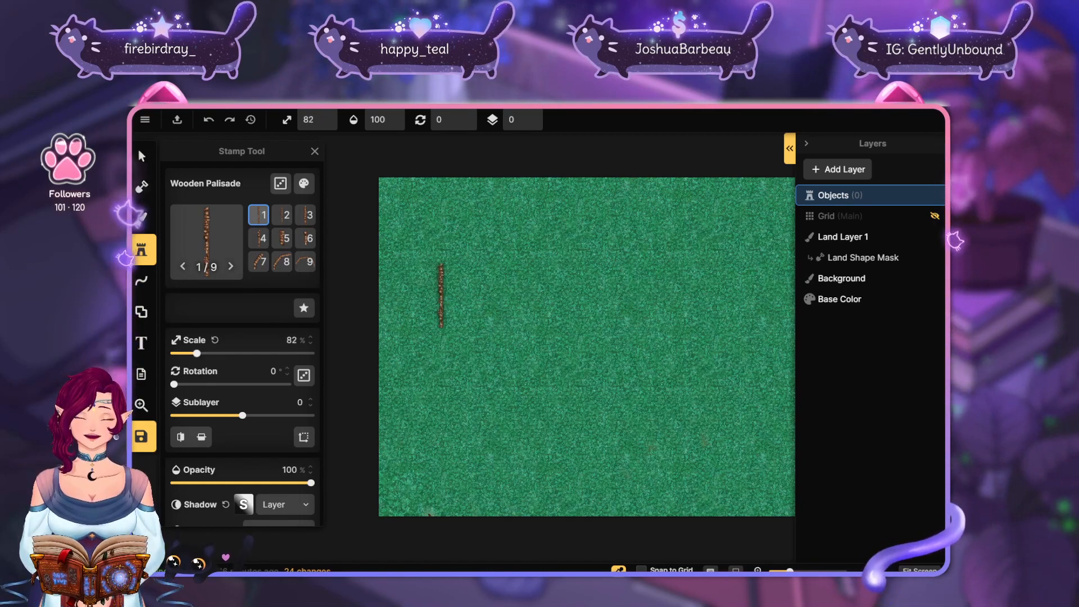
{"action": "scroll", "coordinate": [441, 295], "scroll_direction": "down", "scroll_amount": 3}
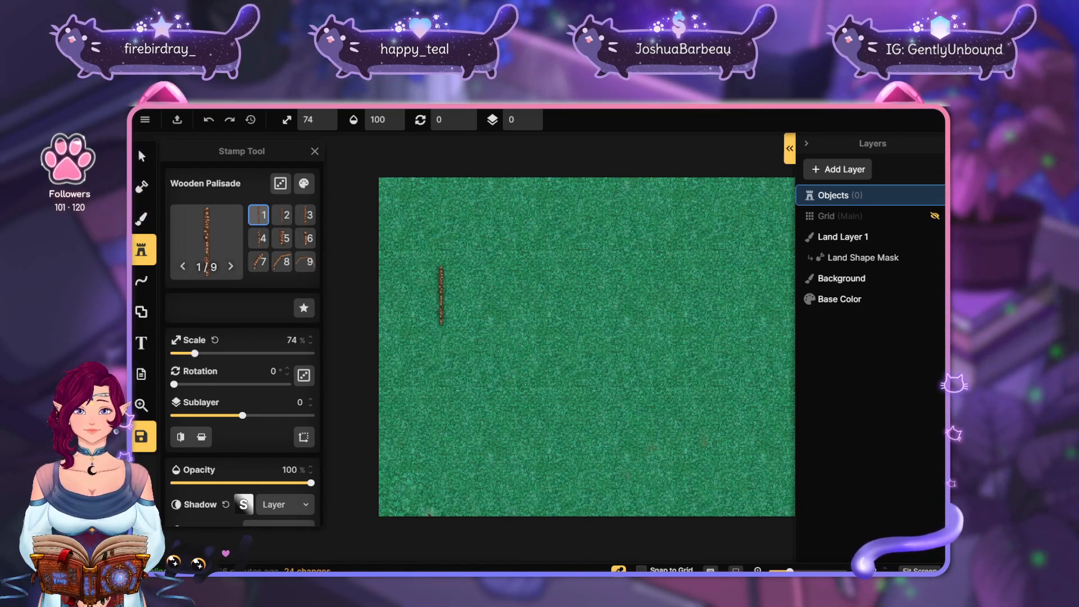
Place the semicircular ninth Wooden Palisade variant near the map's upper-left edge at 75% scale and 296.5° rotation
{"action": "scroll", "coordinate": [441, 295], "scroll_direction": "down", "scroll_amount": 1}
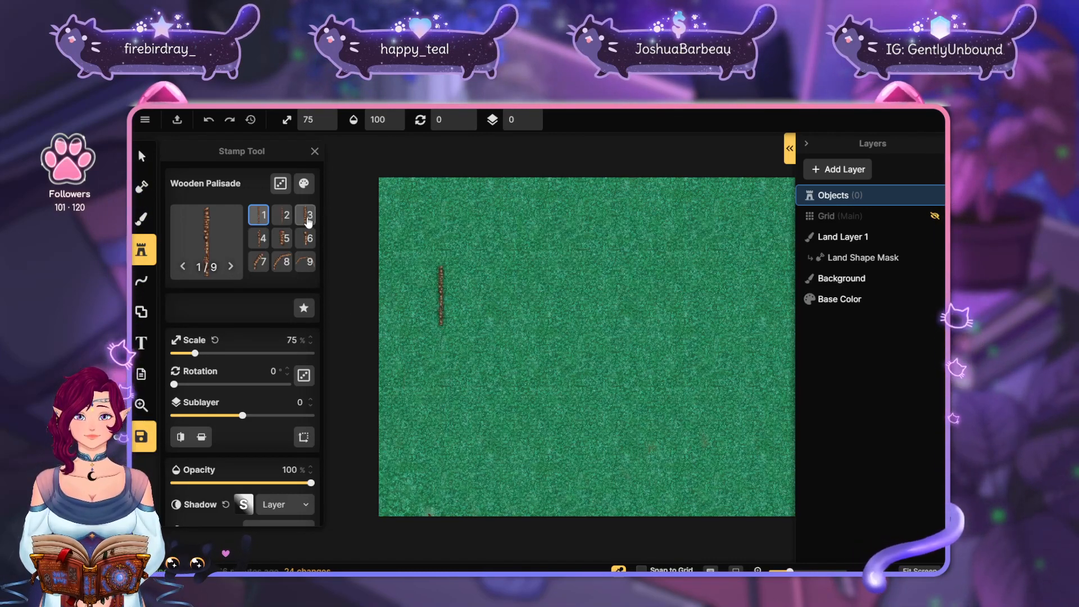
{"action": "left_click", "coordinate": [283, 262]}
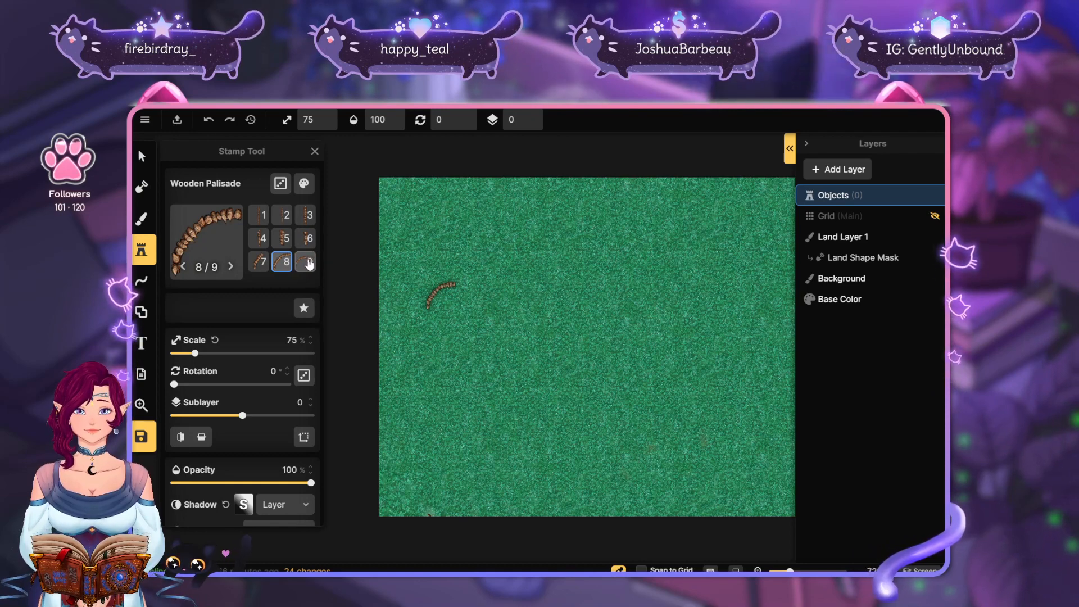
{"action": "left_click", "coordinate": [307, 262]}
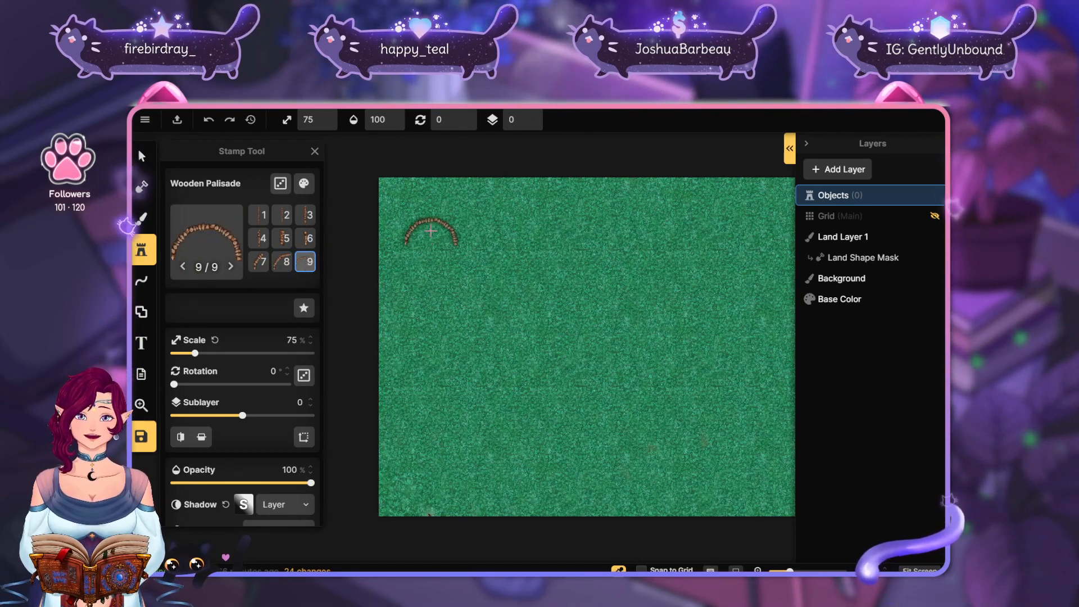
{"action": "left_click", "coordinate": [441, 295]}
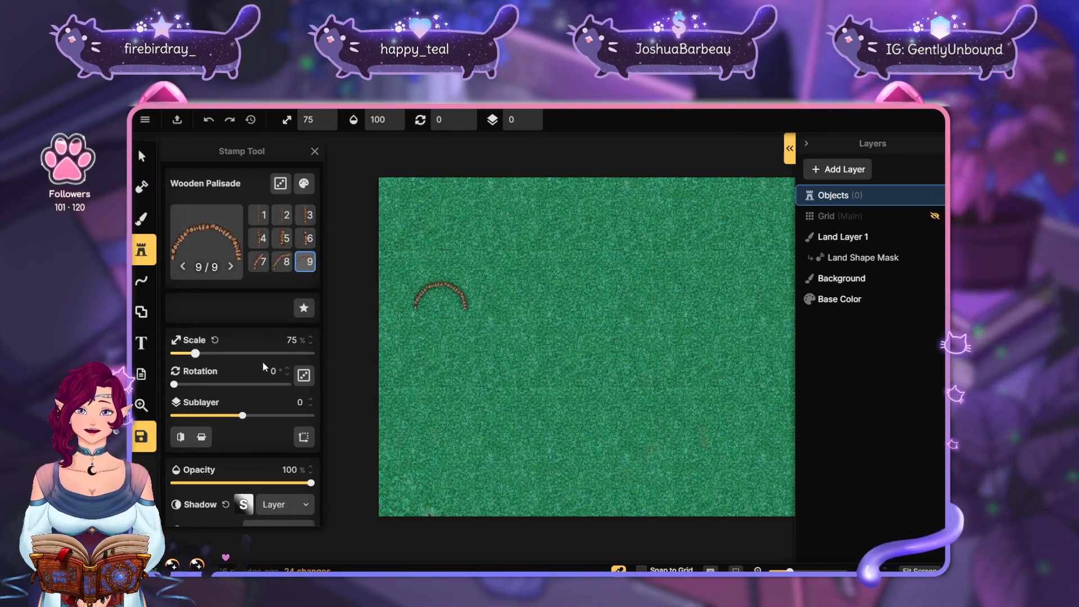
{"action": "left_click_drag", "start_coordinate": [174, 384], "coordinate": [266, 393]}
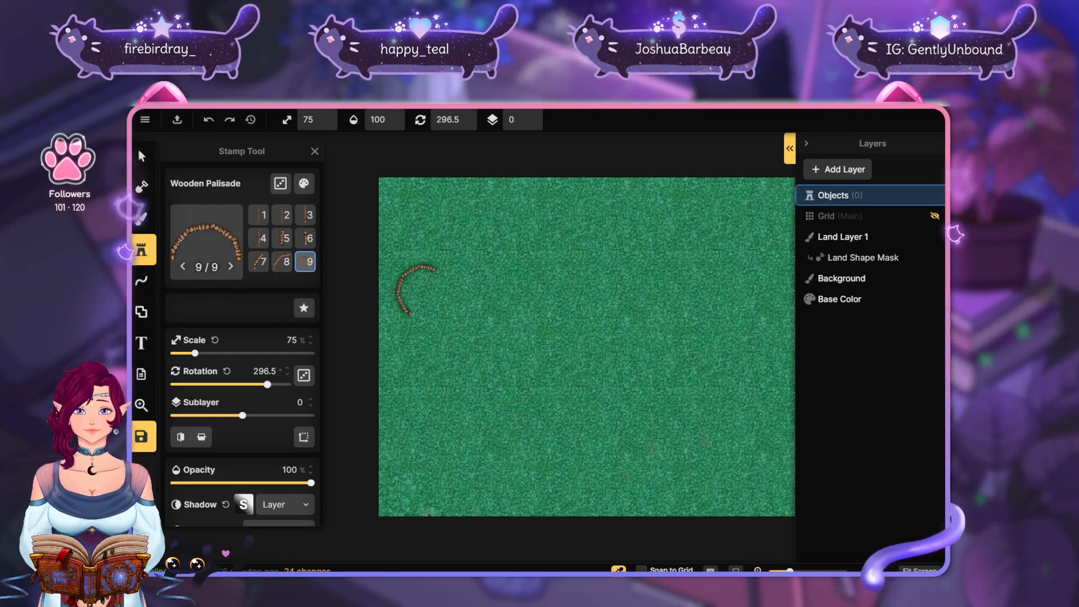
{"action": "left_click", "coordinate": [400, 326]}
Place eight straight Wooden Palisade stamps of the second variant in a row across the map's upper area, from the arc to the far right
{"action": "key", "text": "2"}
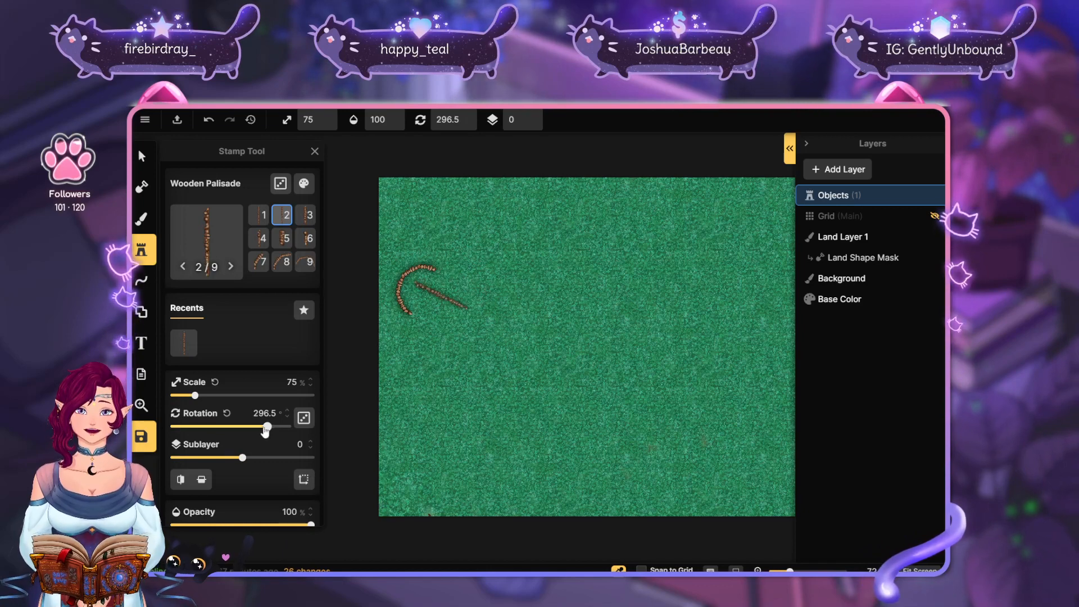
{"action": "left_click", "coordinate": [471, 275]}
{"action": "left_click", "coordinate": [533, 249]}
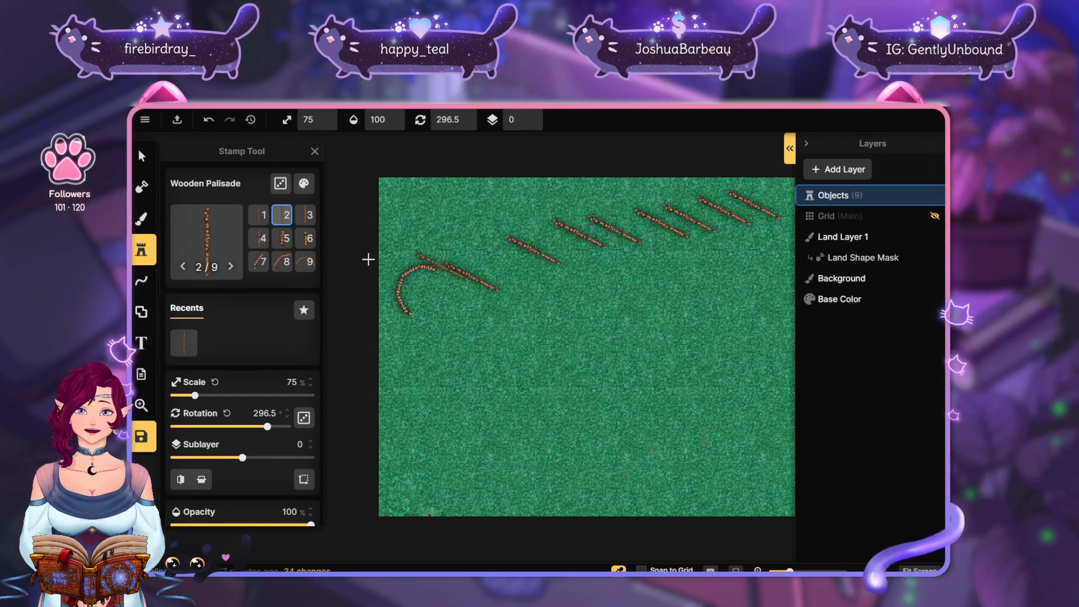
Chain the first two straight palisades onto the arc's upper end, rotating them to 252.5° and 240.5°
{"action": "left_click", "coordinate": [145, 158]}
{"action": "left_click", "coordinate": [494, 287]}
{"action": "left_click_drag", "start_coordinate": [501, 296], "coordinate": [505, 250]}
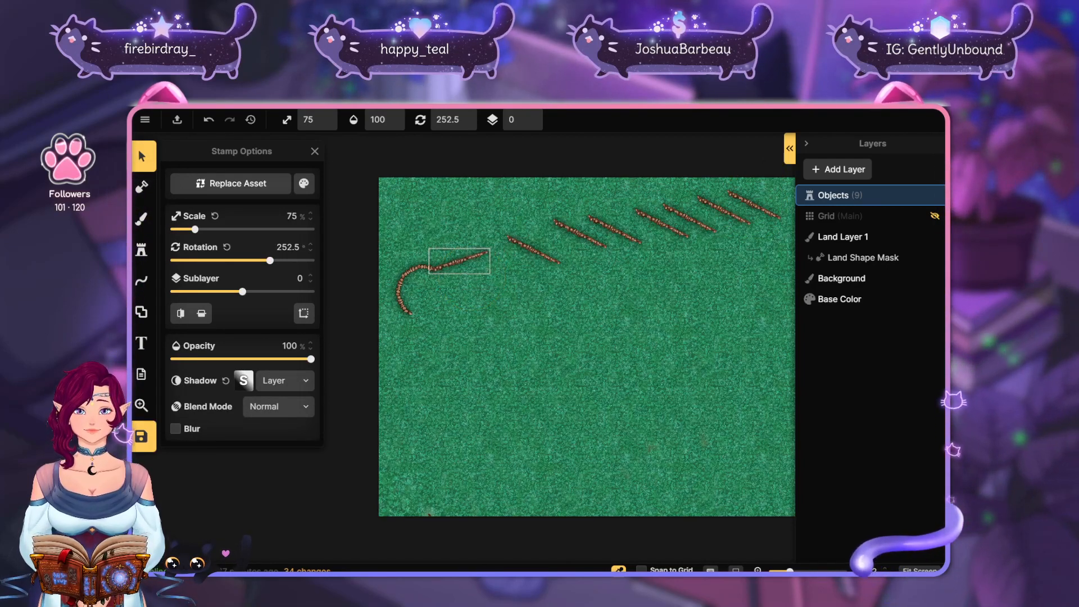
{"action": "left_click_drag", "start_coordinate": [518, 240], "coordinate": [548, 232]}
{"action": "left_click_drag", "start_coordinate": [526, 238], "coordinate": [523, 231]}
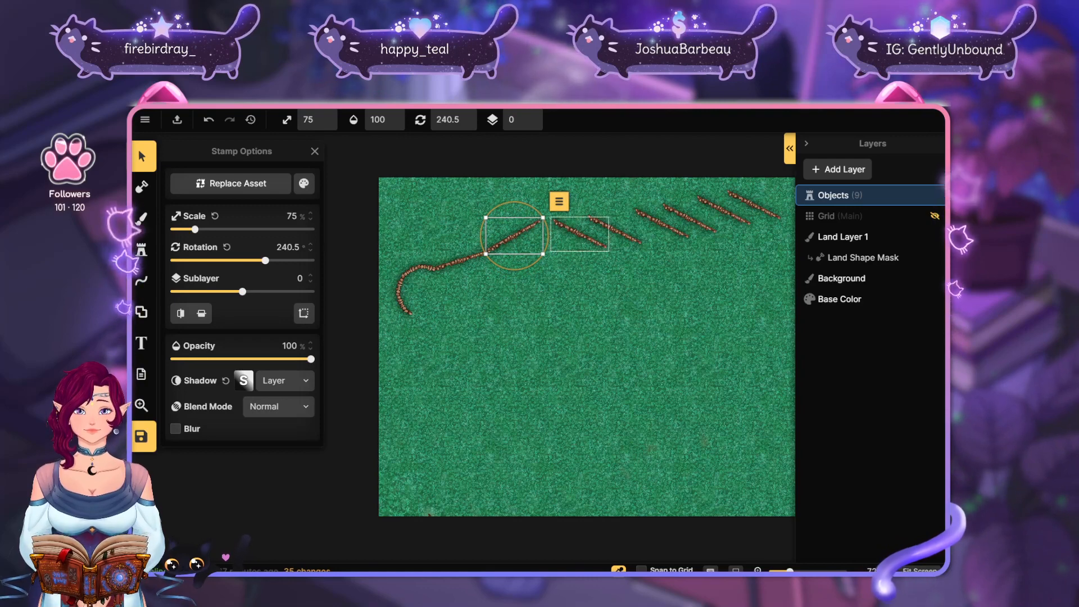
Continue the wall with the next two straight palisades, rotating them to 259.5° and 268°
{"action": "left_click_drag", "start_coordinate": [592, 217], "coordinate": [580, 214]}
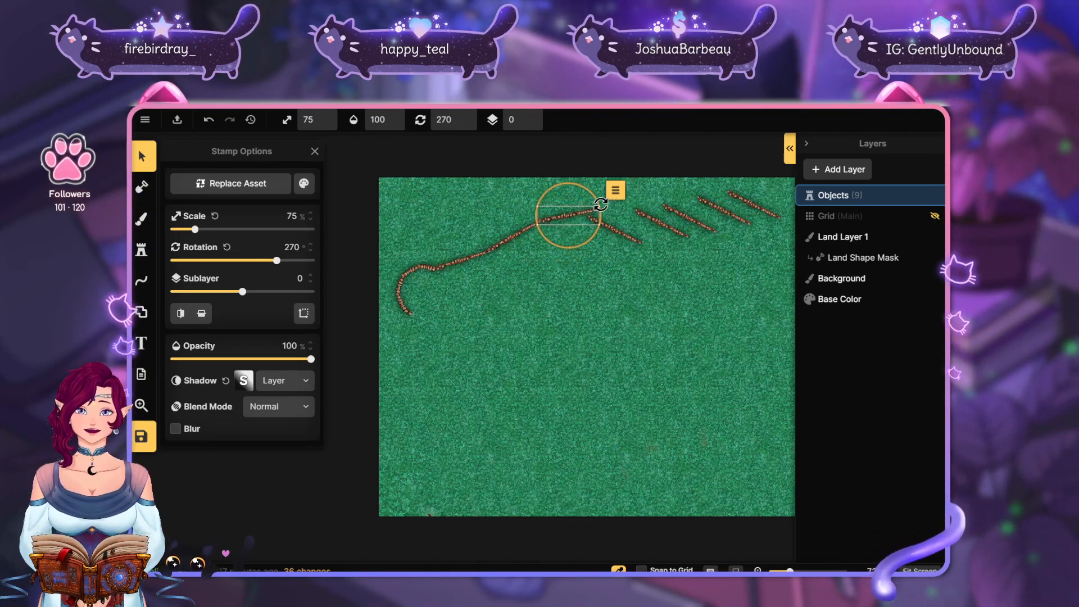
{"action": "left_click_drag", "start_coordinate": [600, 204], "coordinate": [610, 207]}
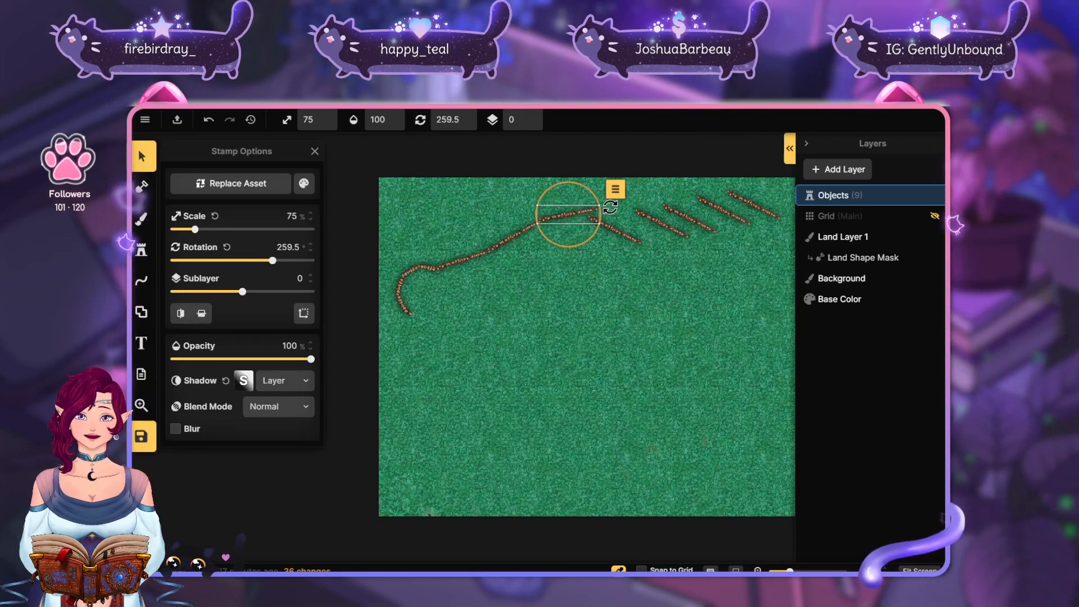
{"action": "left_click_drag", "start_coordinate": [628, 267], "coordinate": [567, 327]}
{"action": "left_click_drag", "start_coordinate": [561, 266], "coordinate": [598, 256]}
{"action": "left_click", "coordinate": [597, 245]}
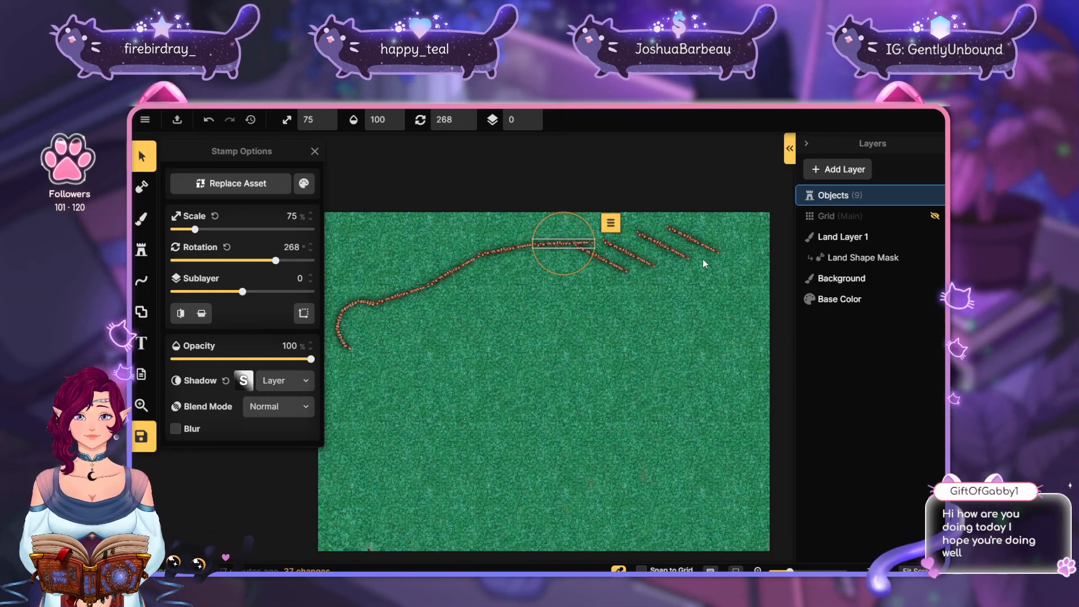
Move three spare straight palisades down to the map's middle and join the remaining one to the wall's right end at 277.5°
{"action": "left_click", "coordinate": [693, 240]}
{"action": "left_click_drag", "start_coordinate": [692, 239], "coordinate": [657, 367]}
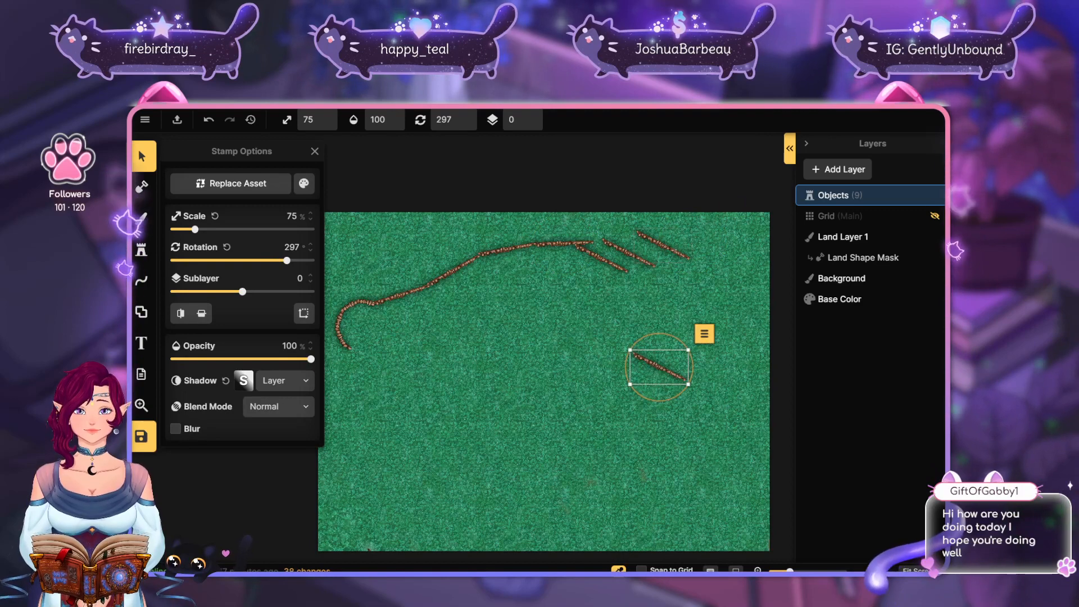
{"action": "left_click_drag", "start_coordinate": [664, 246], "coordinate": [576, 374]}
{"action": "left_click_drag", "start_coordinate": [629, 254], "coordinate": [531, 377]}
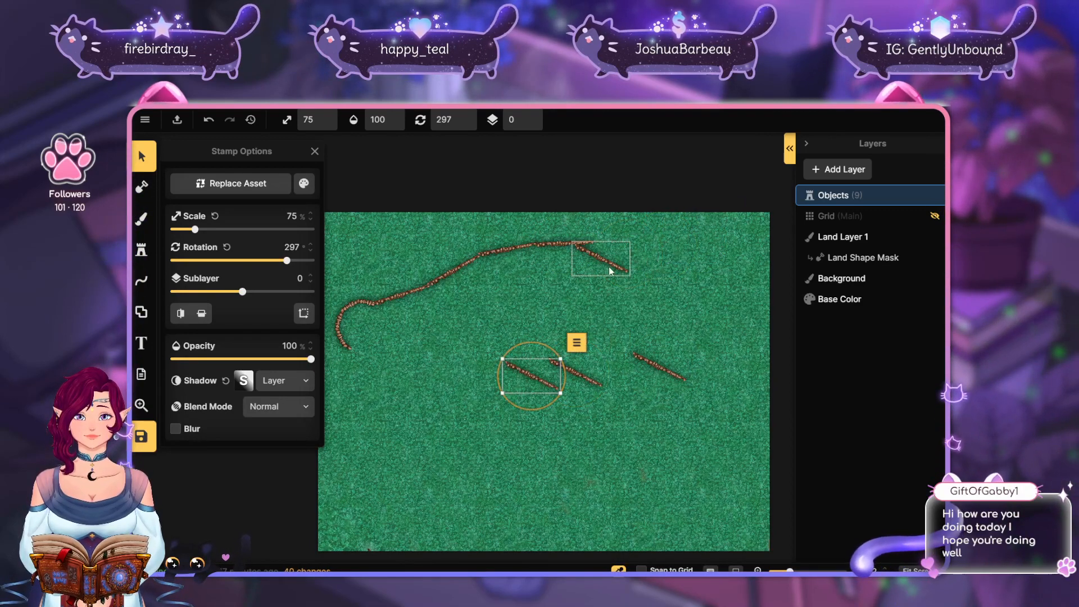
{"action": "left_click_drag", "start_coordinate": [653, 255], "coordinate": [626, 251]}
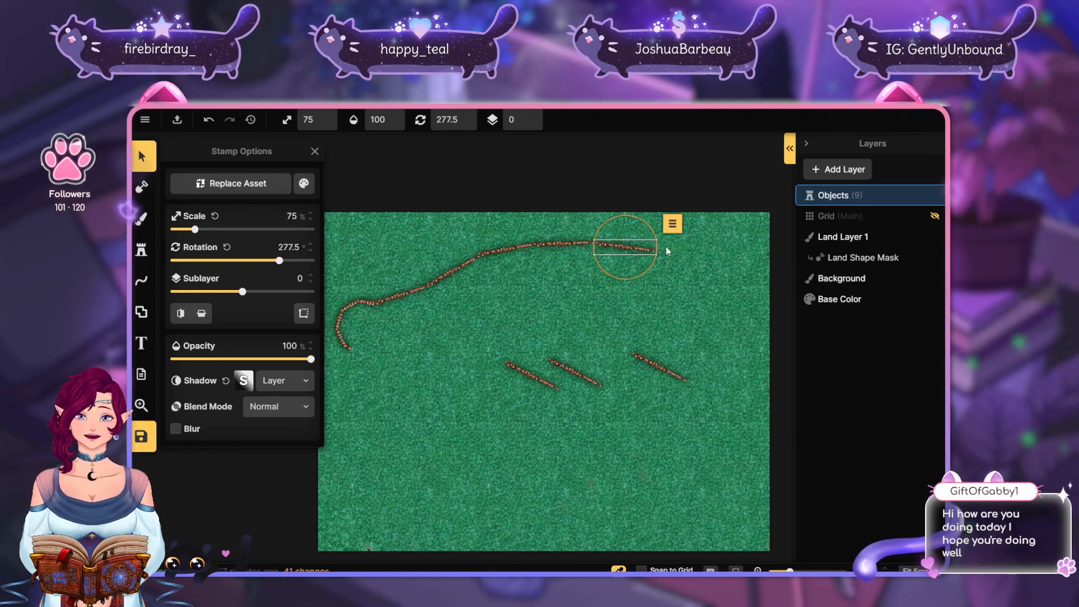
Select the arc and all the joined straight palisades together and move the wall up closer to the map's upper edge
{"action": "left_click", "coordinate": [354, 333], "text": "shift"}
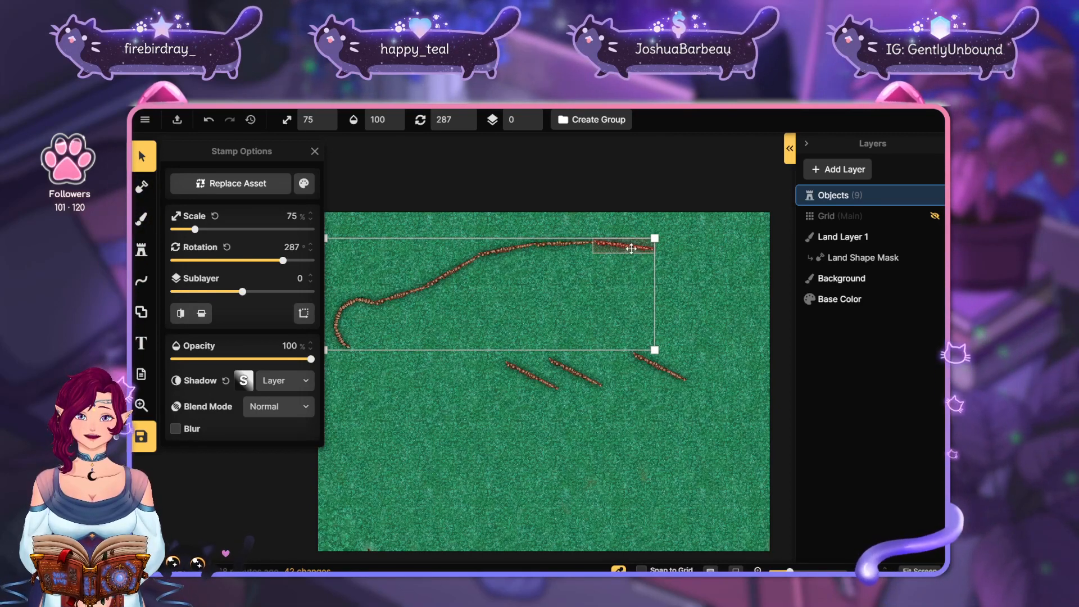
{"action": "left_click", "coordinate": [561, 244], "text": "shift"}
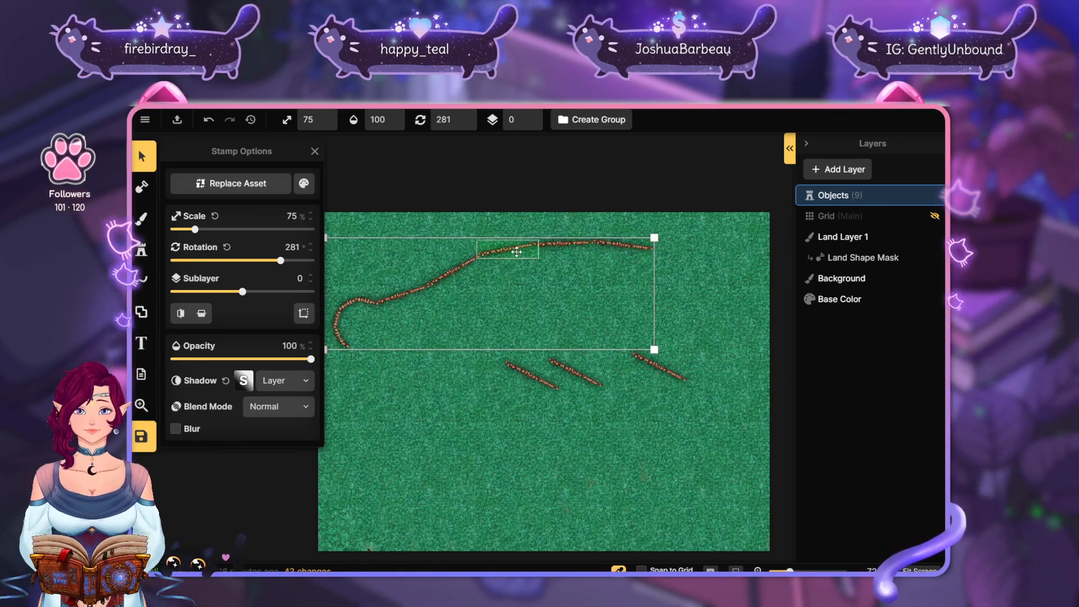
{"action": "left_click", "coordinate": [495, 253], "text": "shift"}
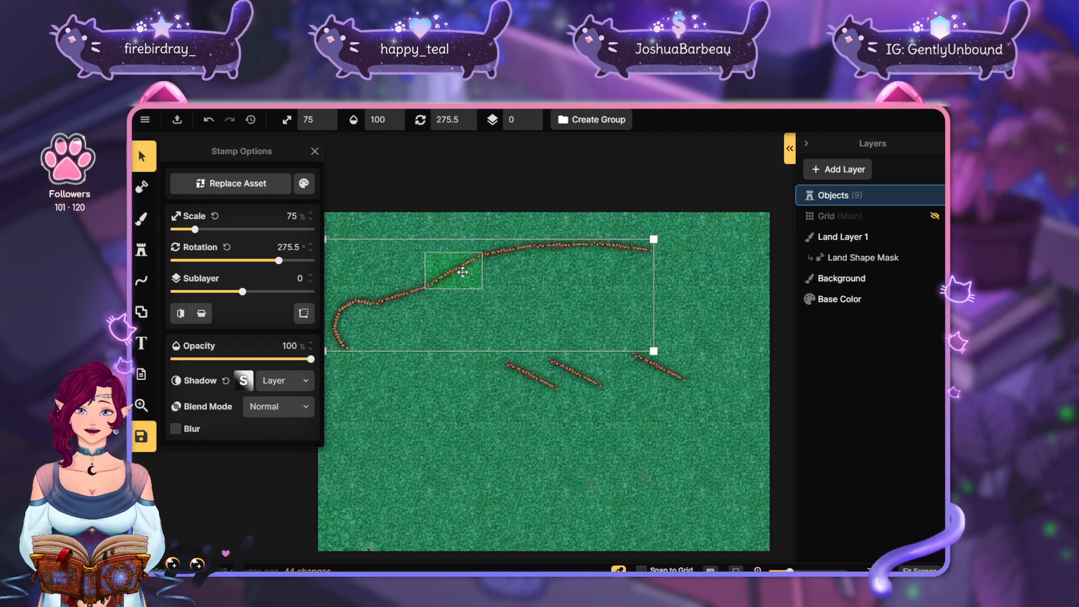
{"action": "left_click", "coordinate": [453, 271], "text": "shift"}
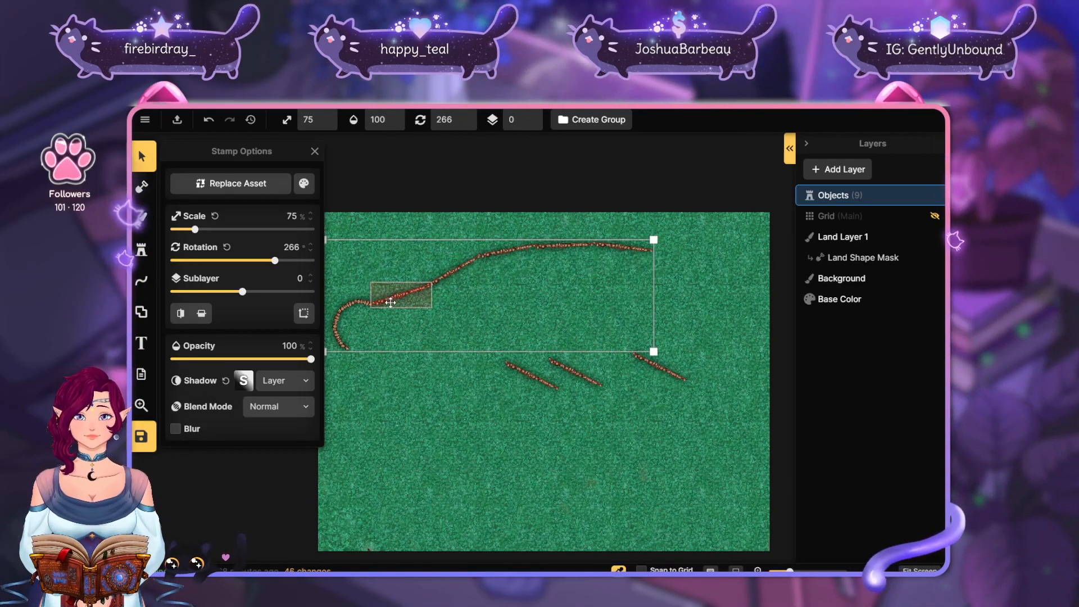
{"action": "left_click", "coordinate": [359, 307], "text": "shift"}
{"action": "left_click_drag", "start_coordinate": [612, 295], "coordinate": [611, 275]}
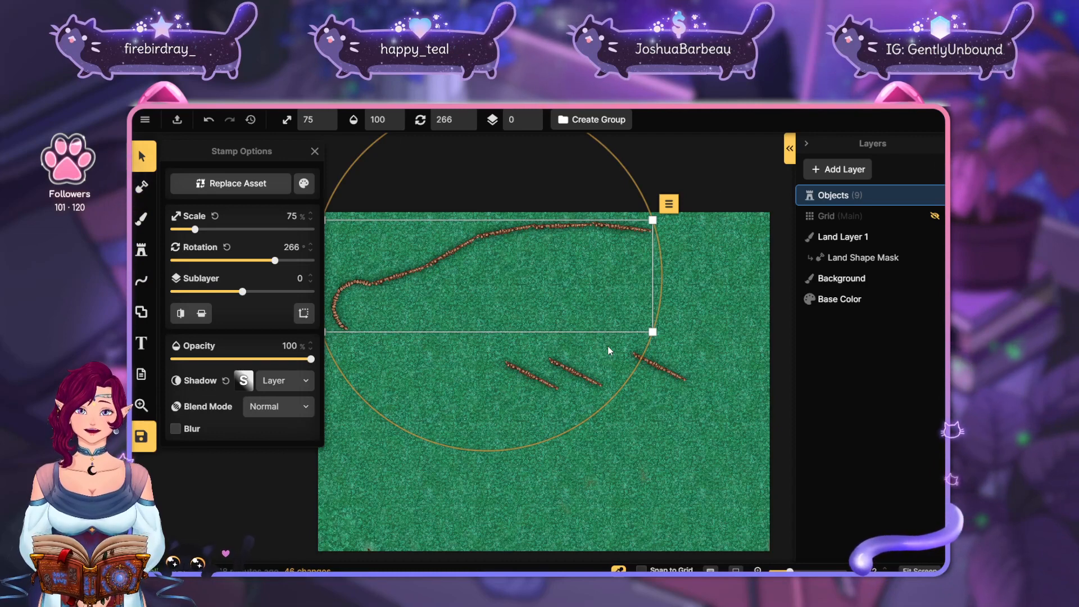
Fine-tune the positions of the curved palisade and the rightmost straight palisade so both ends join the wall cleanly
{"action": "left_click", "coordinate": [728, 181]}
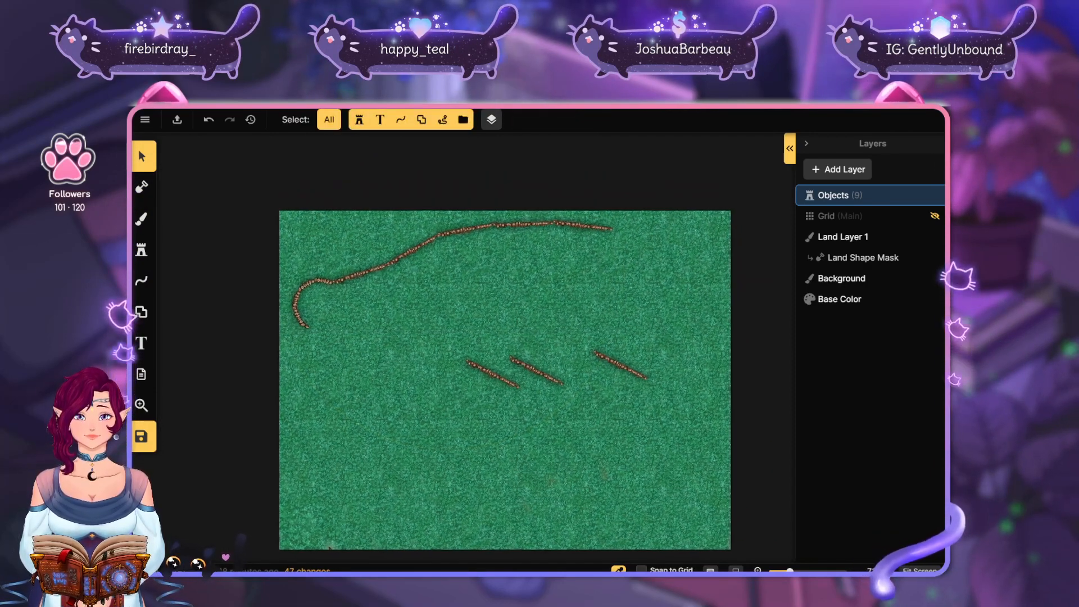
{"action": "left_click", "coordinate": [315, 311]}
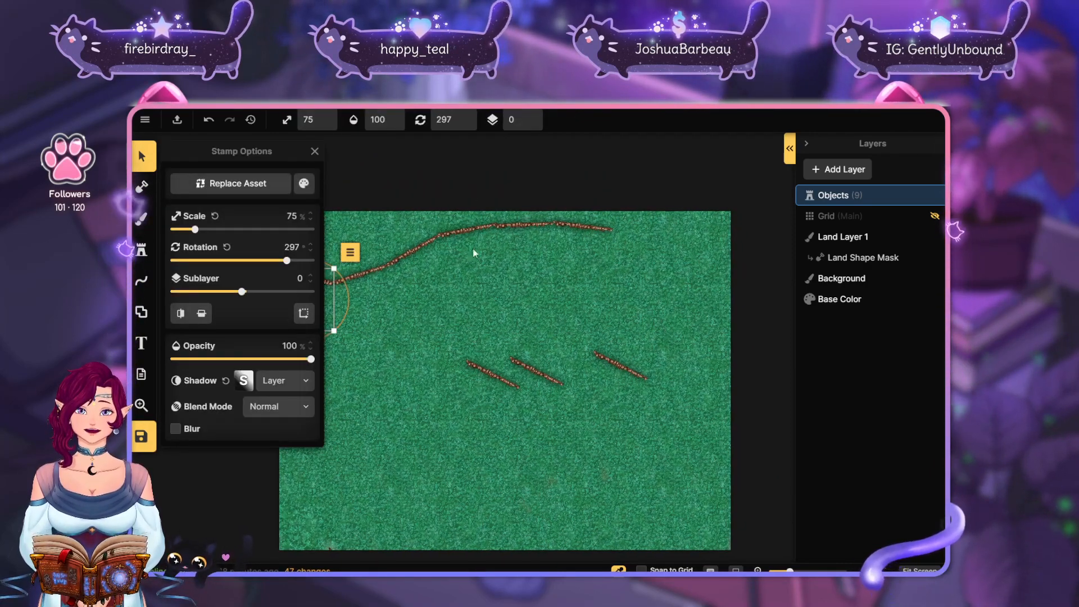
{"action": "left_click_drag", "start_coordinate": [491, 269], "coordinate": [564, 247]}
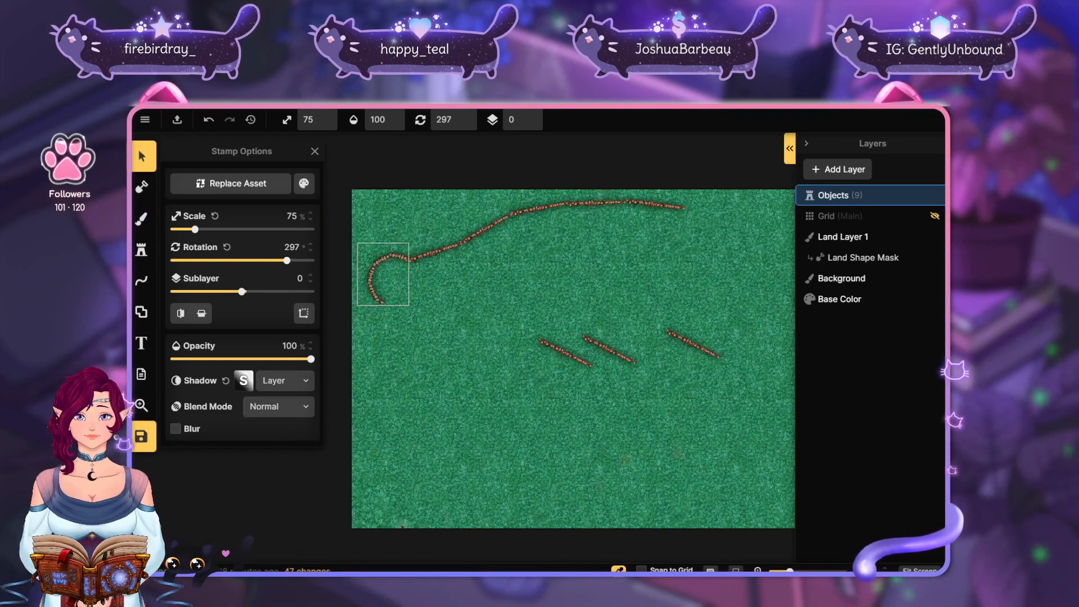
{"action": "left_click", "coordinate": [675, 168]}
{"action": "left_click", "coordinate": [662, 207]}
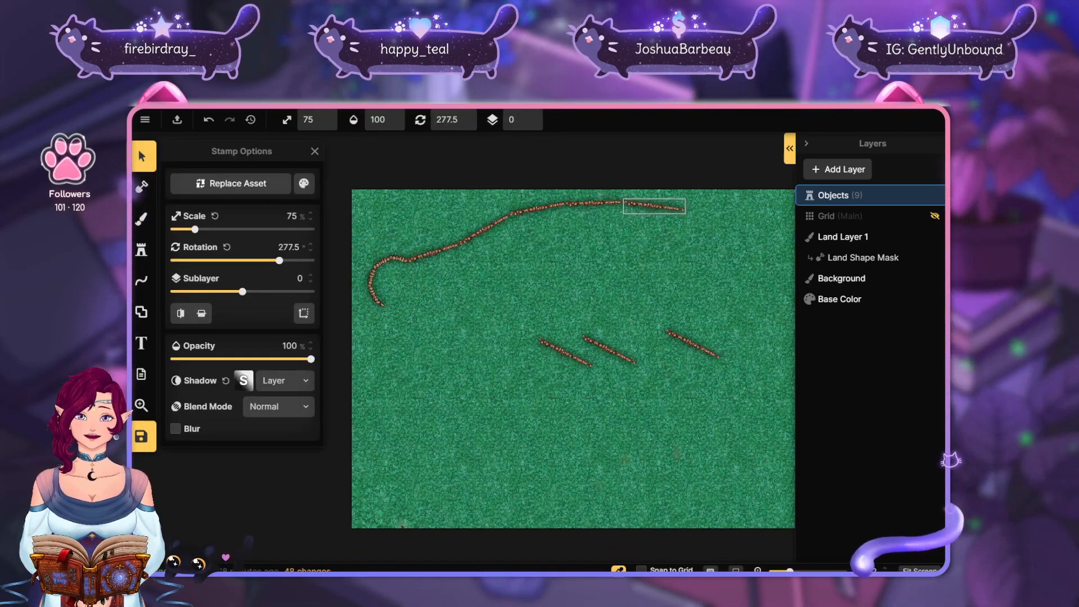
{"action": "left_click", "coordinate": [689, 274]}
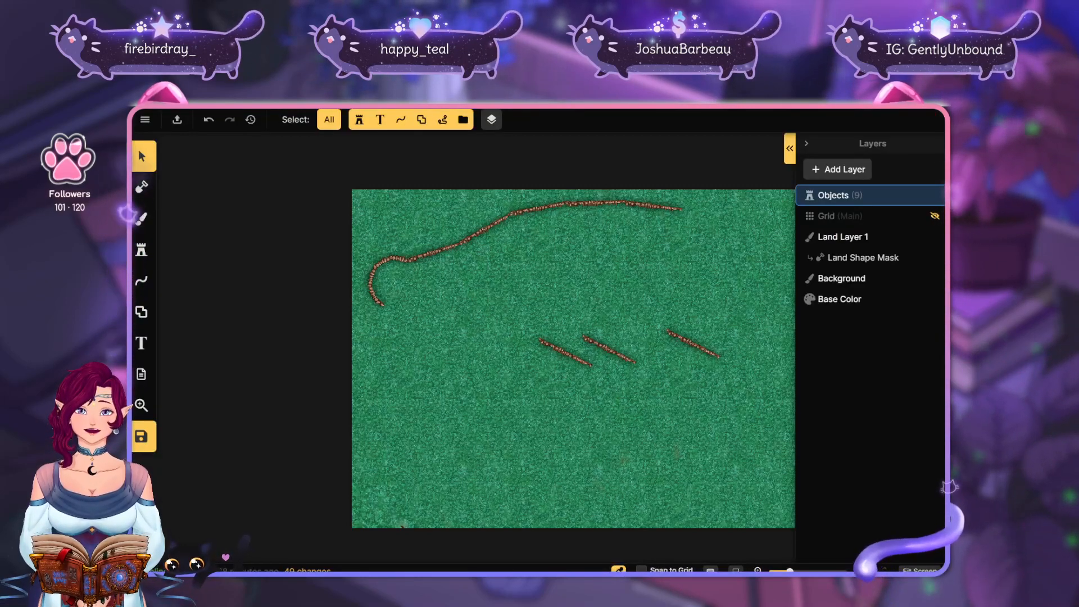
Attach the rightmost spare straight palisade to the wall's right end, rotating it to 285.5°
{"action": "left_click_drag", "start_coordinate": [579, 264], "coordinate": [443, 318]}
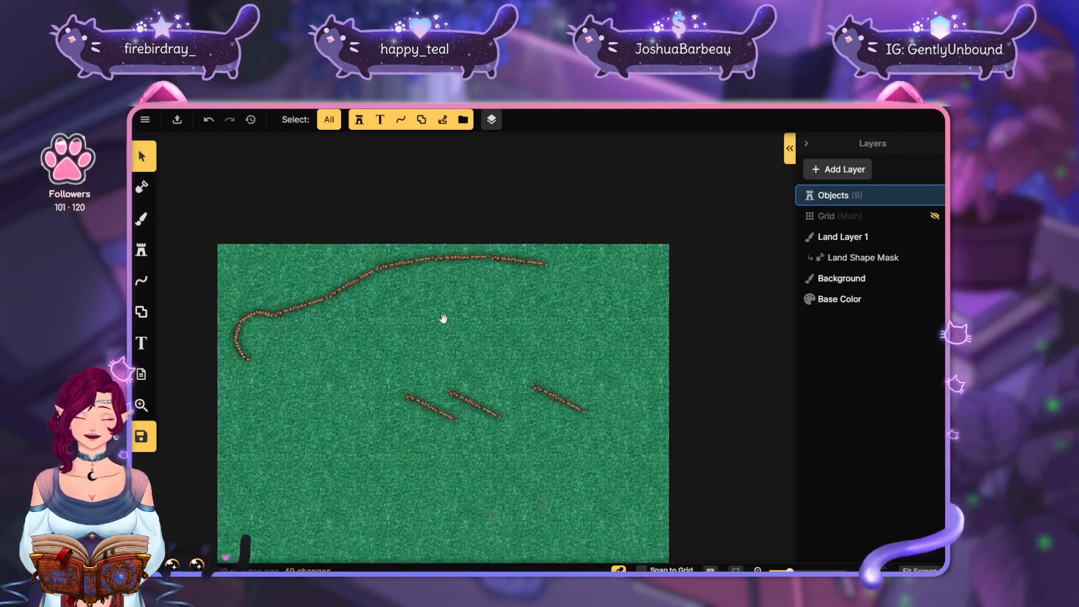
{"action": "left_click", "coordinate": [553, 413]}
{"action": "left_click_drag", "start_coordinate": [553, 413], "coordinate": [603, 267]}
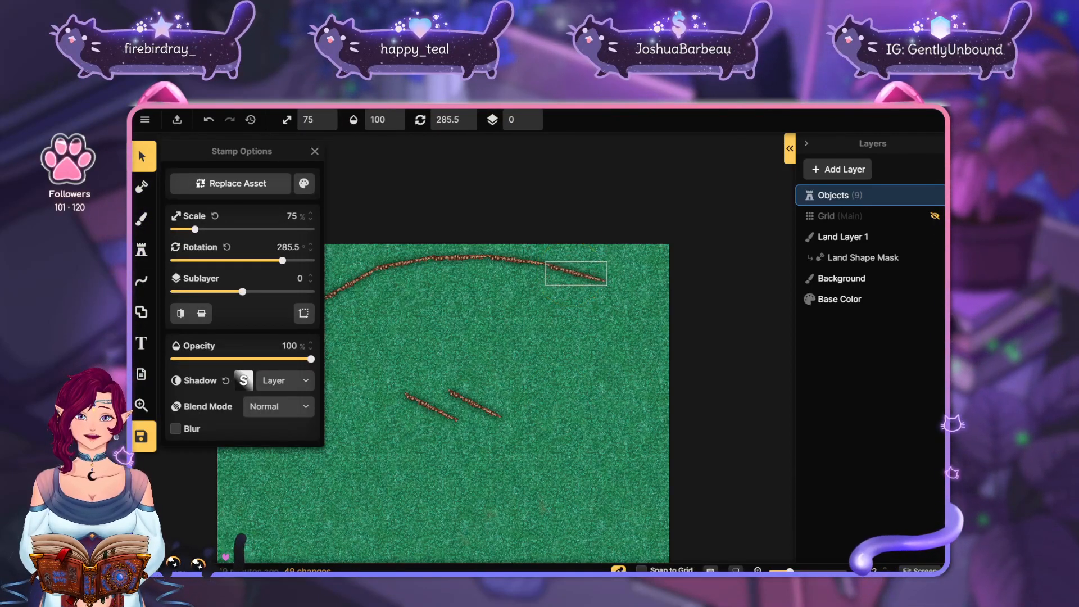
Extend the wall's right end down with another spare straight palisade and move the last spare toward the right of the map's center
{"action": "left_click_drag", "start_coordinate": [566, 337], "coordinate": [650, 292]}
{"action": "left_click_drag", "start_coordinate": [641, 302], "coordinate": [654, 291]}
{"action": "left_click", "coordinate": [658, 293]}
{"action": "left_click", "coordinate": [645, 300]}
{"action": "left_click", "coordinate": [554, 349]}
{"action": "left_click_drag", "start_coordinate": [444, 414], "coordinate": [467, 412]}
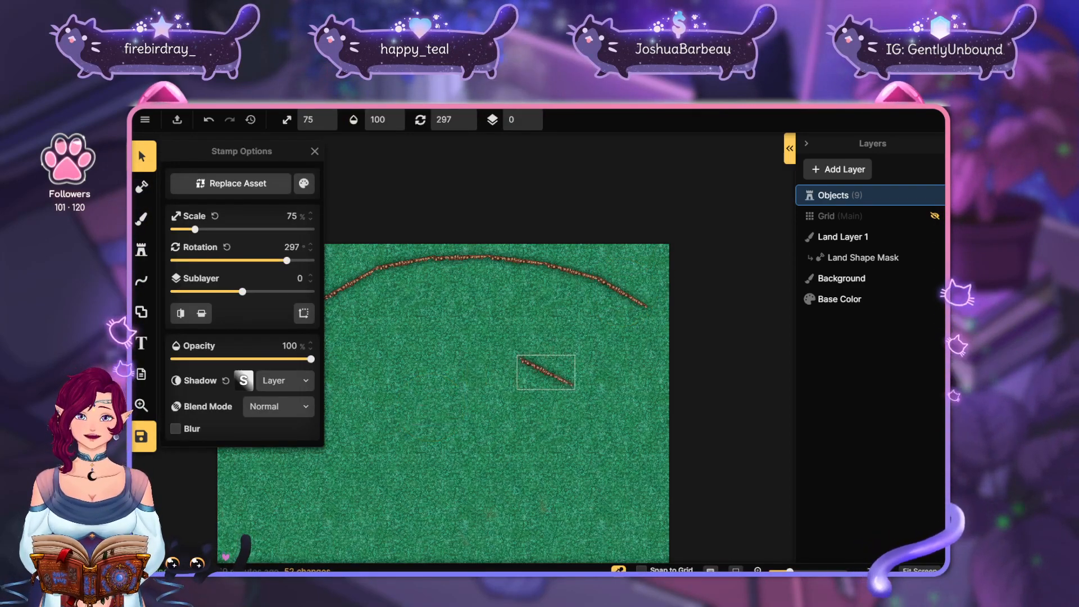
{"action": "left_click_drag", "start_coordinate": [546, 372], "coordinate": [647, 315]}
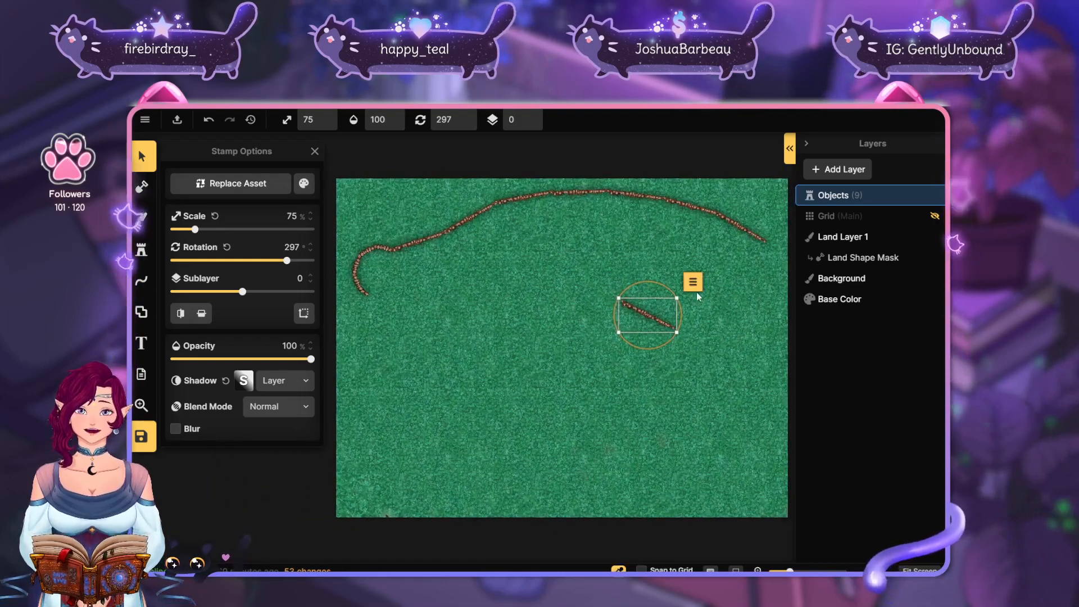
Return to placing Wooden Palisade stamps, compare the curved seventh, eighth and ninth variants, and choose the quarter-curve eighth one
{"action": "left_click", "coordinate": [375, 254]}
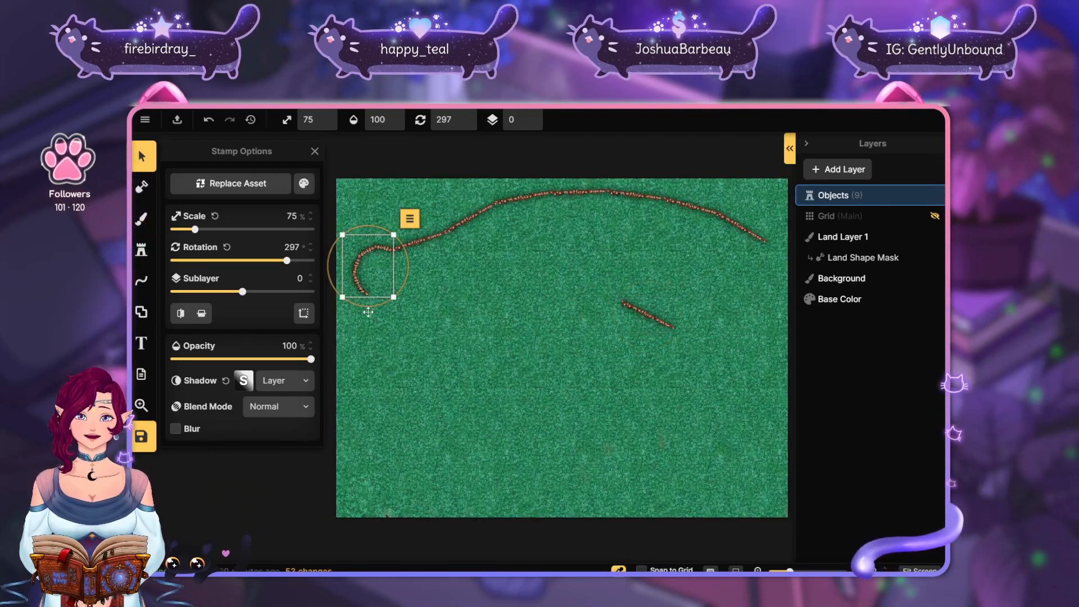
{"action": "left_click", "coordinate": [141, 250]}
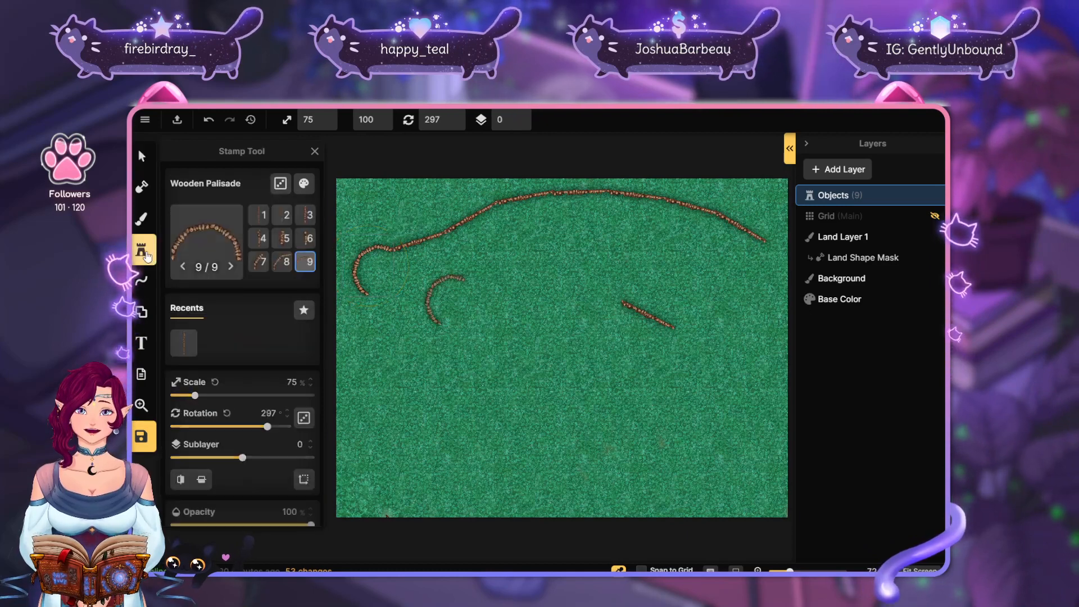
{"action": "left_click", "coordinate": [281, 268]}
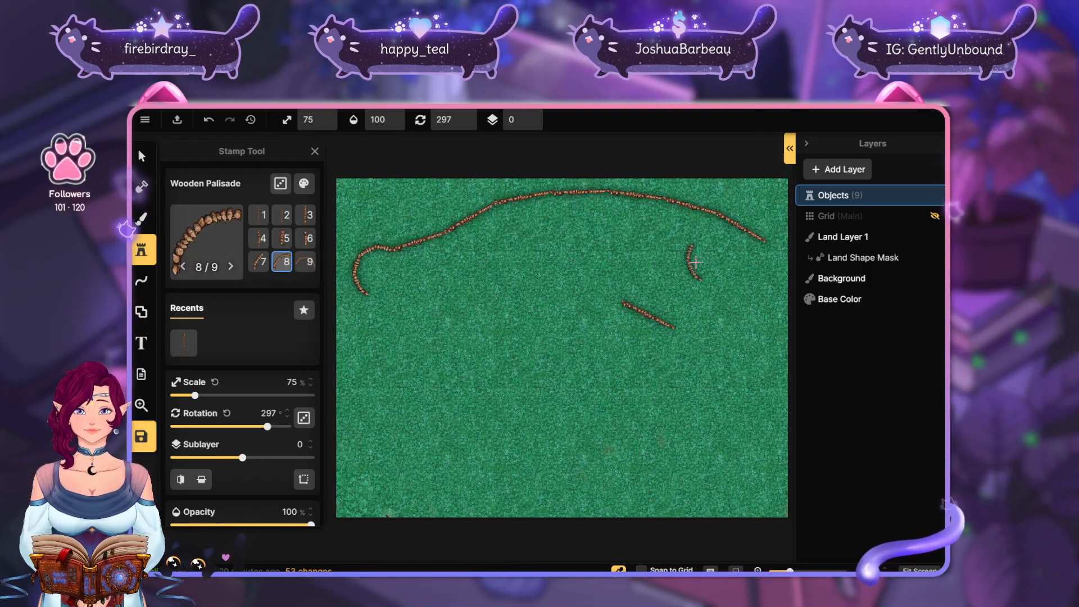
{"action": "left_click", "coordinate": [305, 264]}
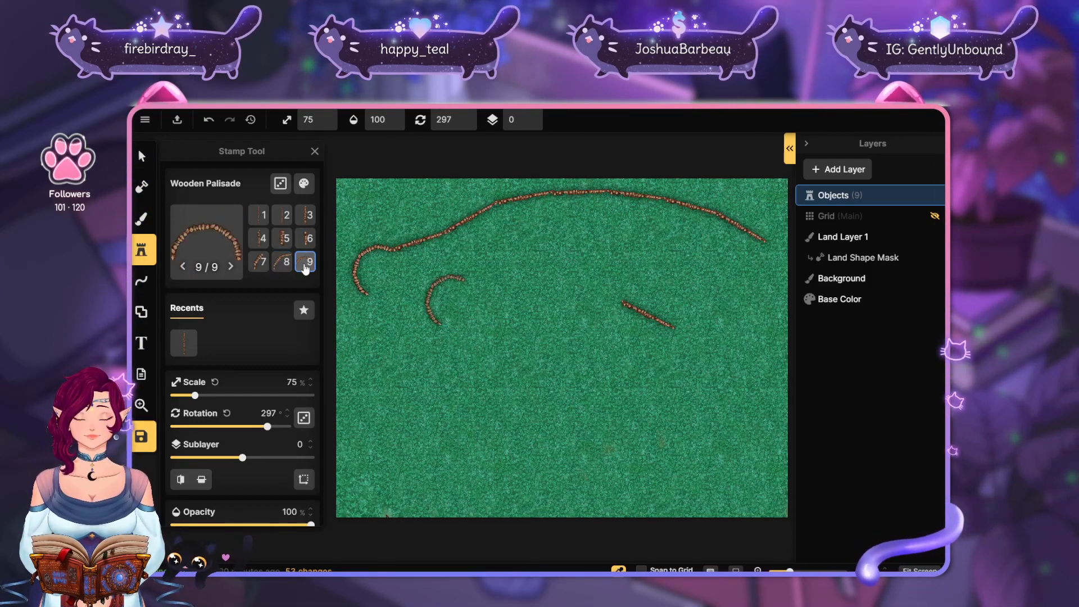
{"action": "left_click", "coordinate": [260, 264]}
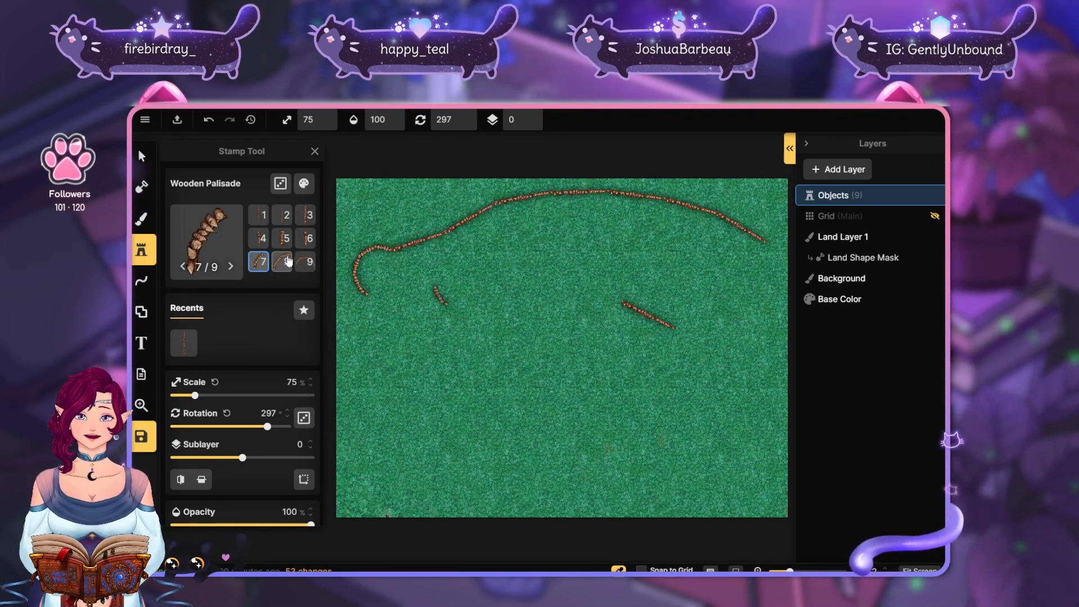
{"action": "key", "text": "8"}
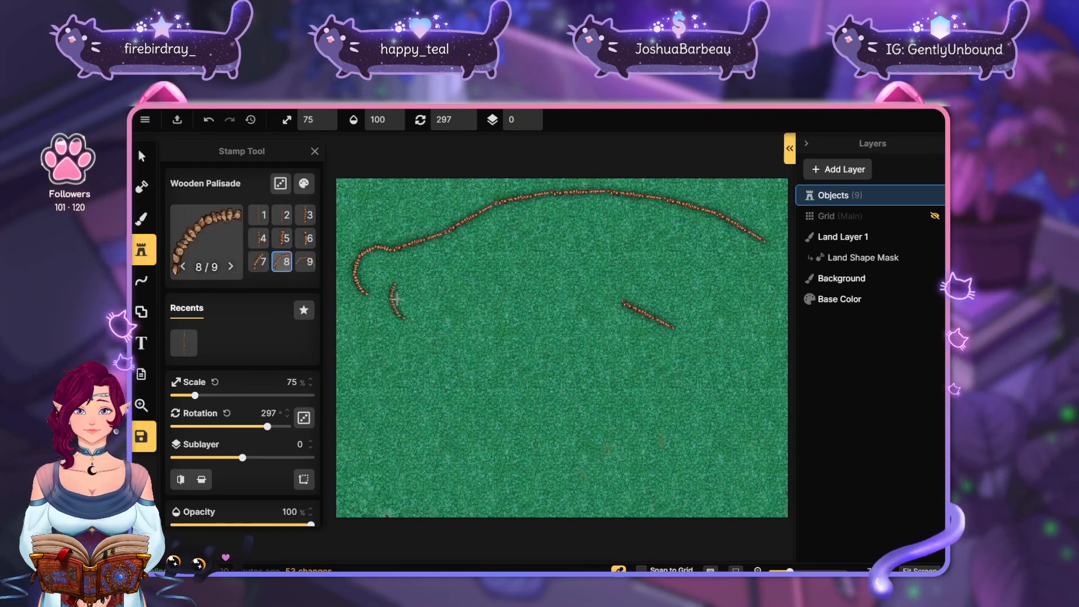
Place four spare quarter-curve Wooden Palisade stamps below the wall and five straight second-variant ones beneath them
{"action": "left_click", "coordinate": [464, 290]}
{"action": "left_click", "coordinate": [483, 291]}
{"action": "left_click", "coordinate": [501, 281]}
{"action": "left_click", "coordinate": [526, 272]}
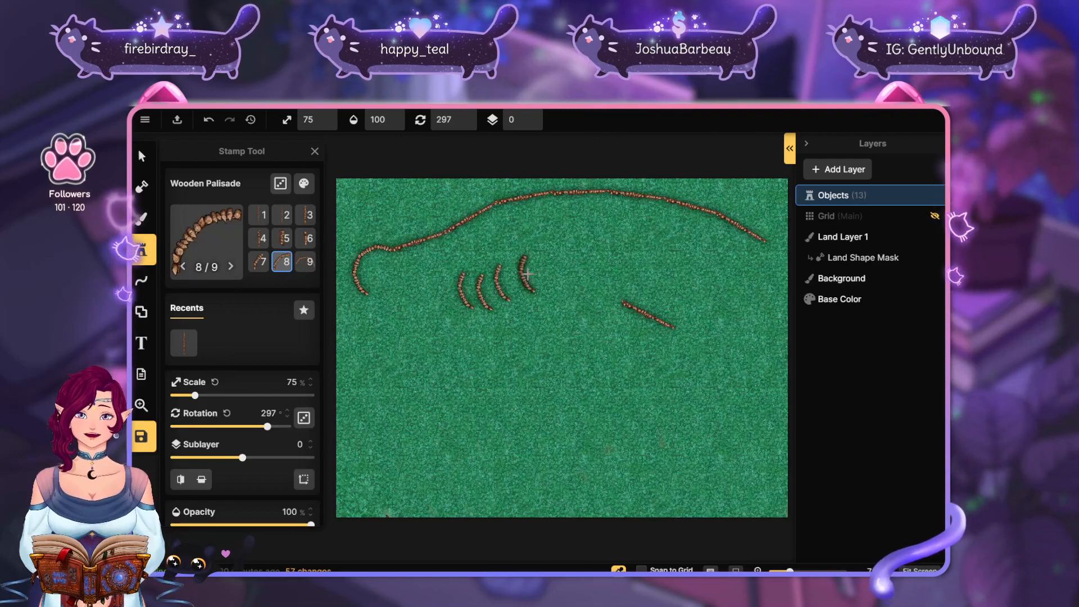
{"action": "left_click", "coordinate": [284, 214]}
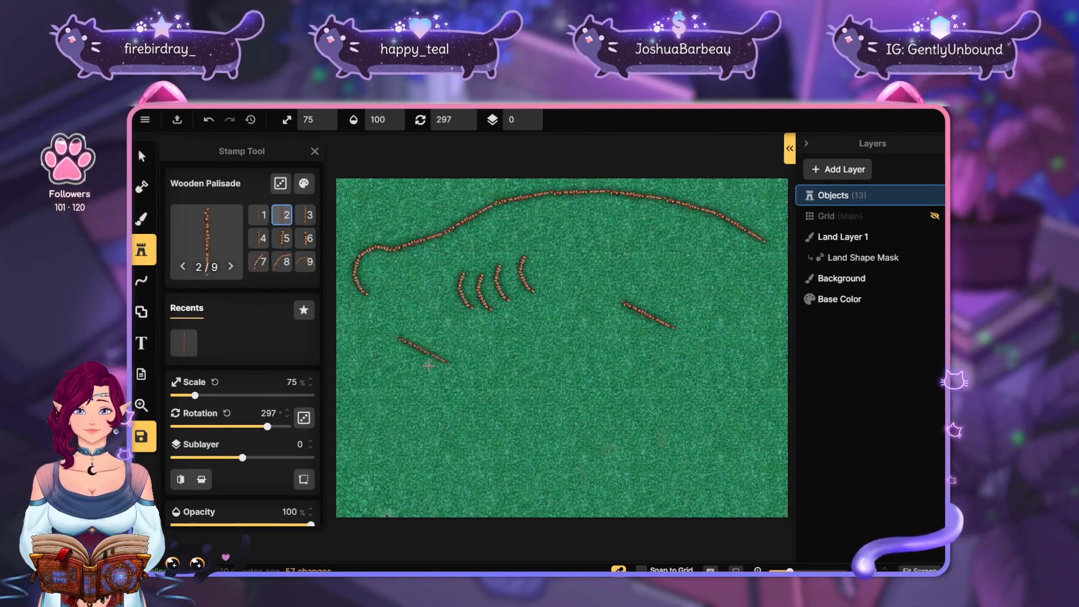
{"action": "left_click", "coordinate": [478, 346]}
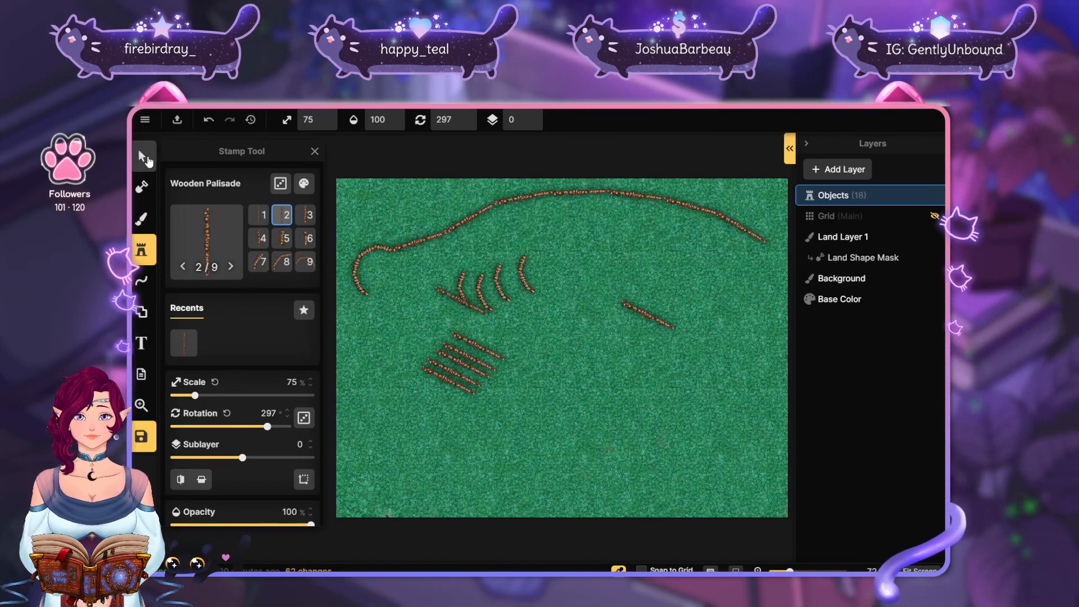
Shift the lone straight palisade right of the map's center toward the right edge and rotate it to 320°
{"action": "left_click", "coordinate": [141, 156]}
{"action": "left_click", "coordinate": [656, 363]}
{"action": "left_click_drag", "start_coordinate": [709, 363], "coordinate": [666, 378]}
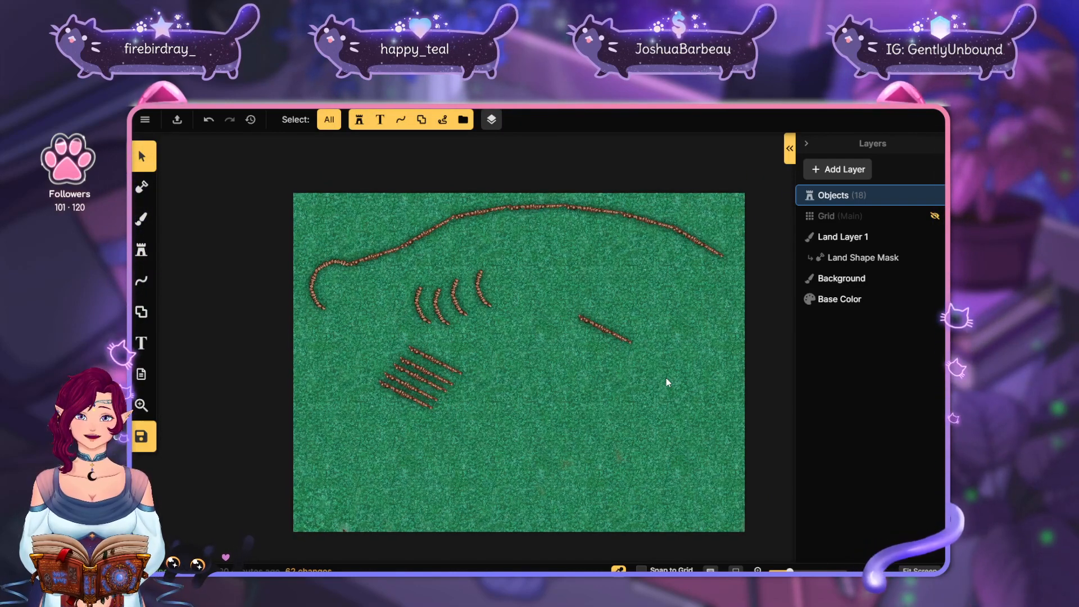
{"action": "left_click", "coordinate": [615, 331]}
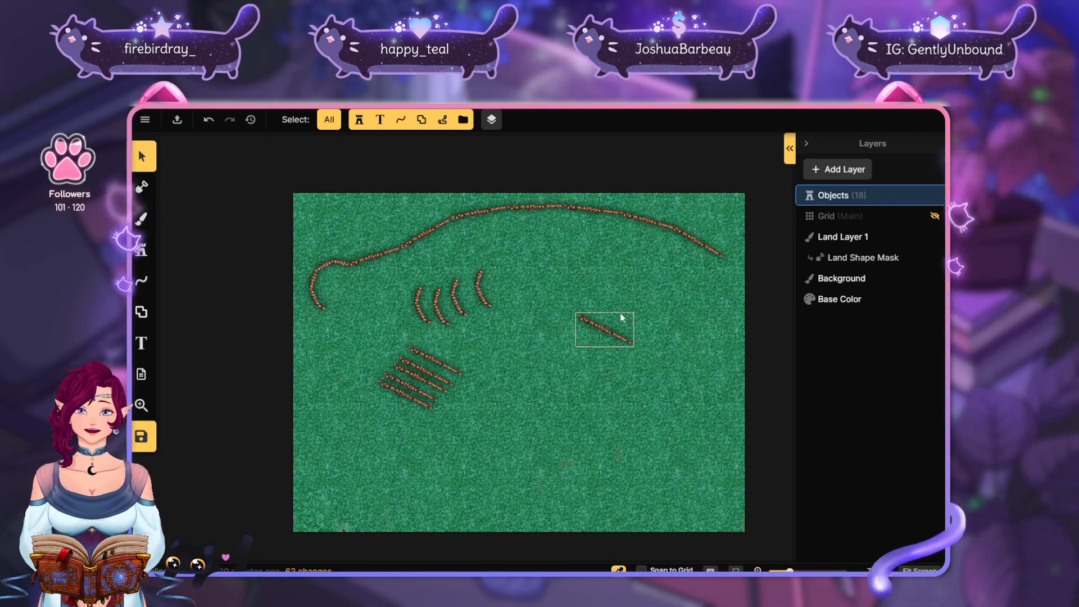
{"action": "left_click_drag", "start_coordinate": [615, 332], "coordinate": [727, 291]}
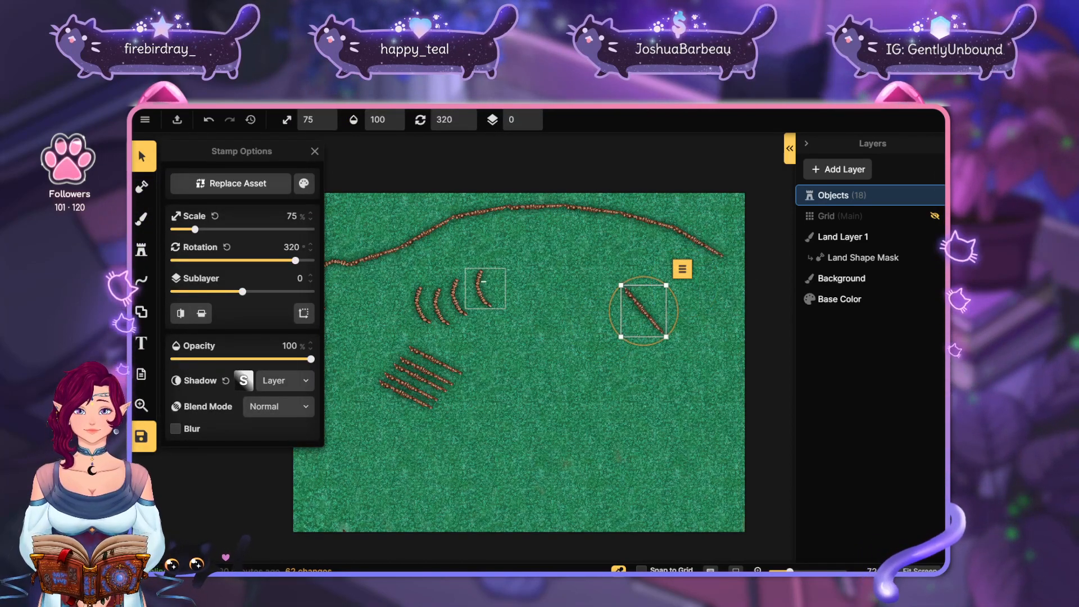
Join the rightmost spare curved palisade to the wall's right end, rotated to 121.5°
{"action": "left_click", "coordinate": [481, 289]}
{"action": "left_click_drag", "start_coordinate": [477, 293], "coordinate": [730, 281]}
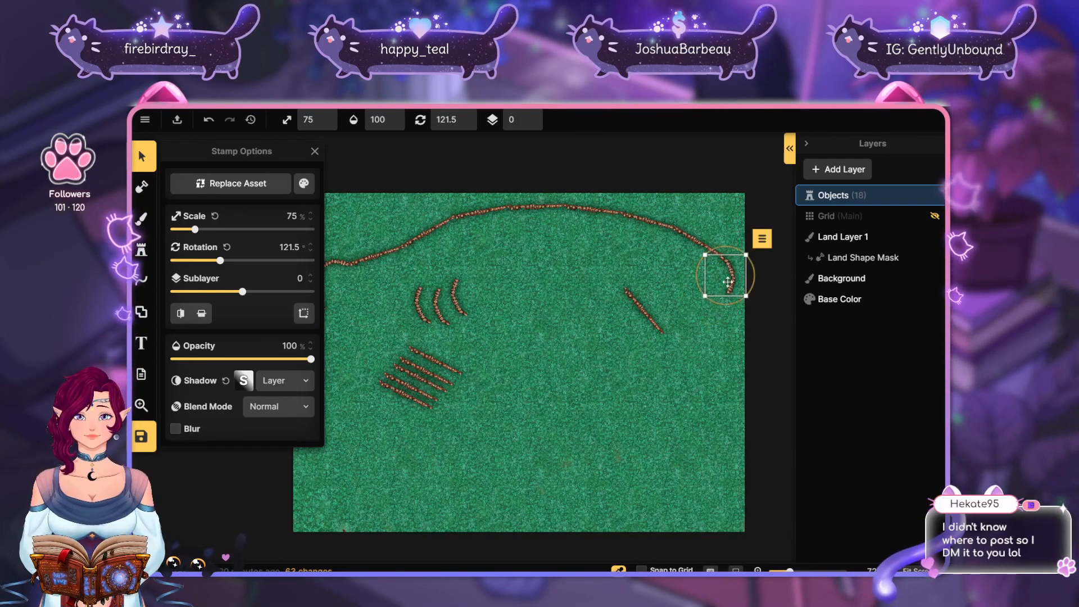
{"action": "left_click", "coordinate": [690, 412]}
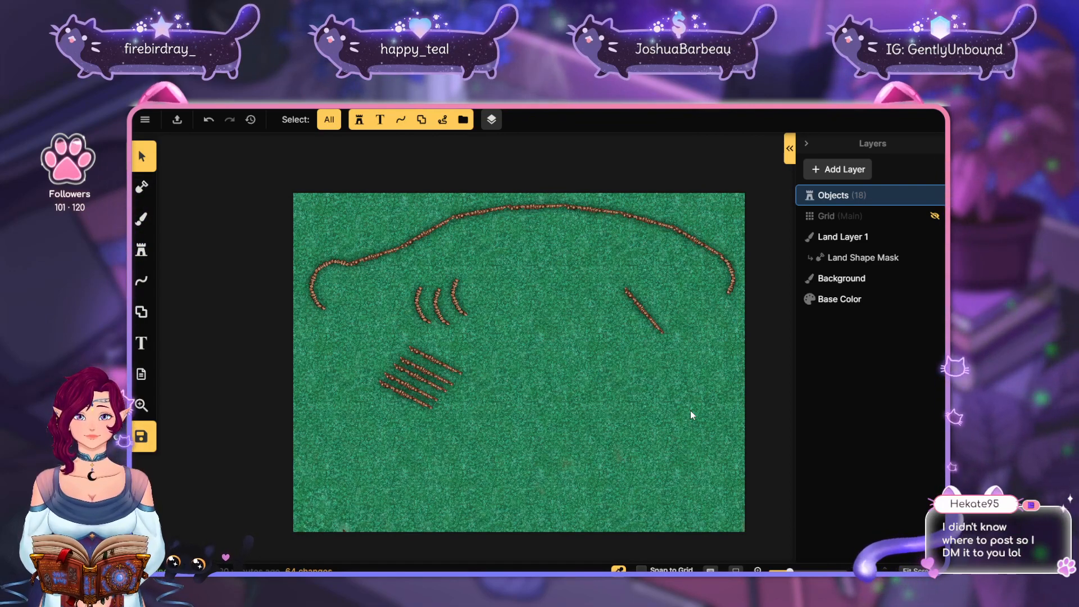
Move the half-circle palisade from the wall's left end to the map's lower-left corner and place a second ninth-variant palisade beside it
{"action": "left_click_drag", "start_coordinate": [333, 278], "coordinate": [369, 444]}
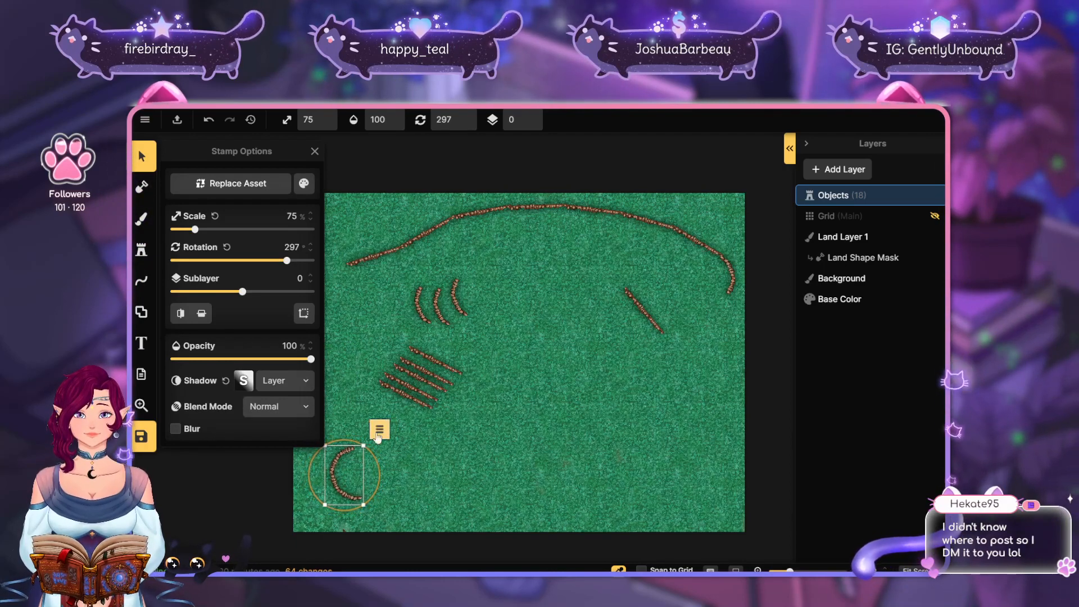
{"action": "left_click", "coordinate": [144, 249]}
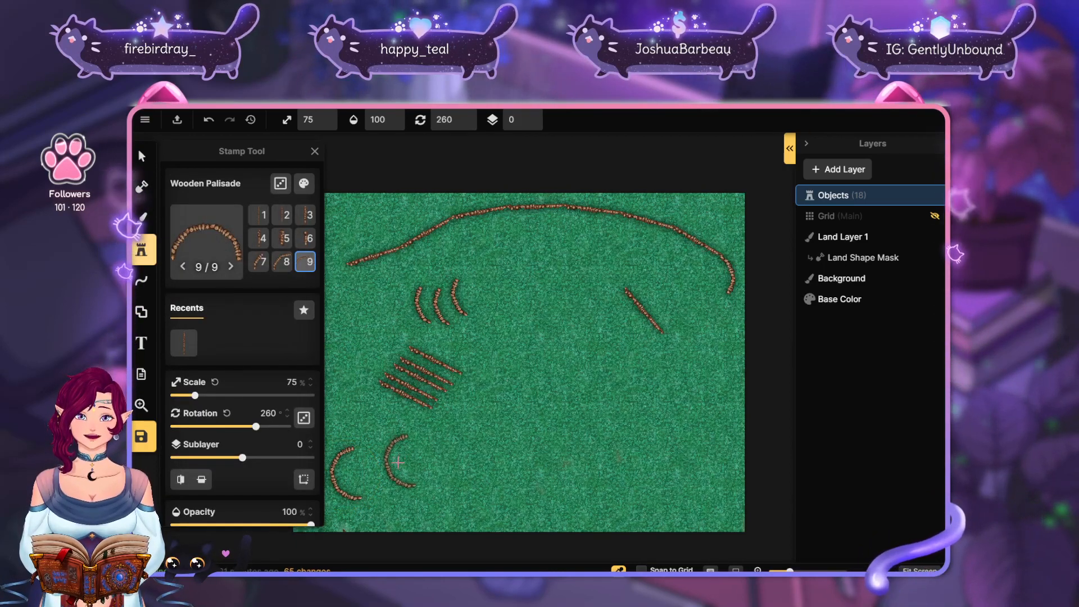
{"action": "left_click", "coordinate": [399, 462]}
{"action": "key", "text": "Escape"}
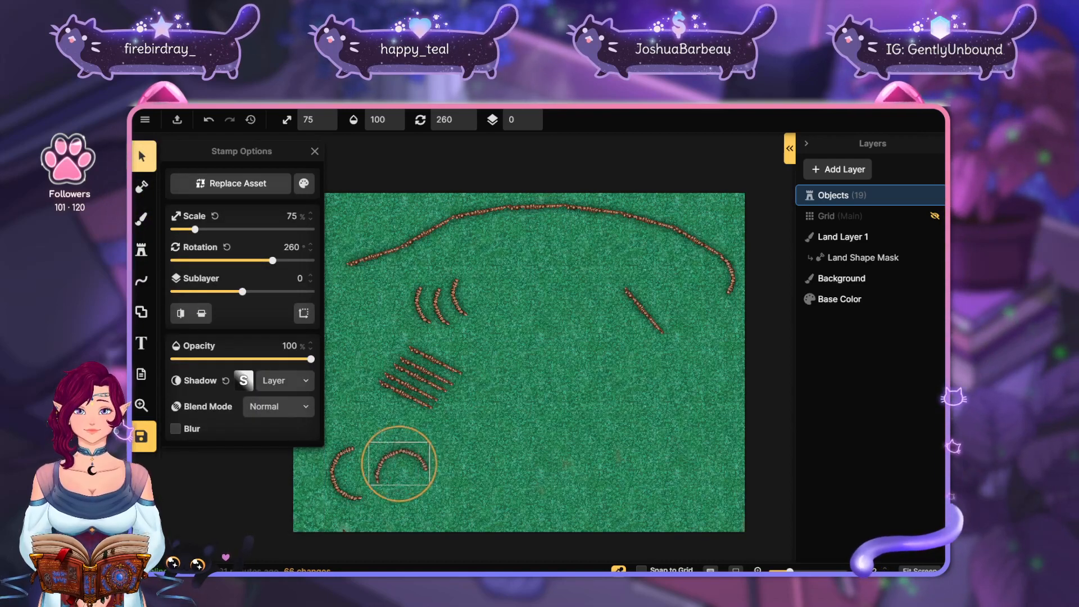
Rotate the second half-circle palisade to 79.5° and fit it against the first to close a ring
{"action": "left_click_drag", "start_coordinate": [411, 428], "coordinate": [382, 476]}
{"action": "key", "text": "Escape"}
{"action": "left_click", "coordinate": [407, 466]}
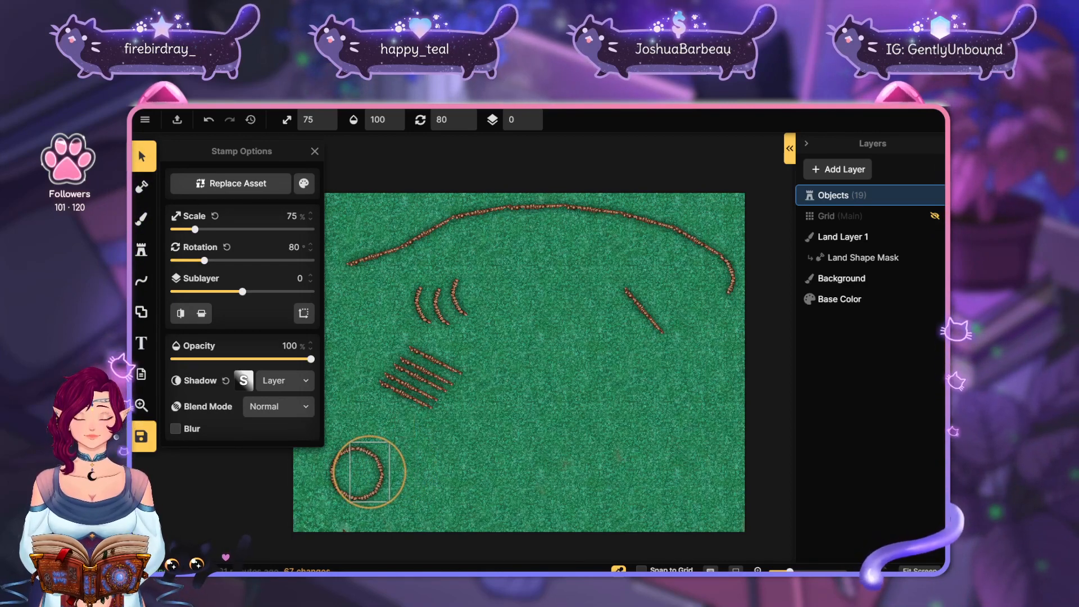
{"action": "left_click_drag", "start_coordinate": [405, 463], "coordinate": [406, 463]}
{"action": "left_click", "coordinate": [457, 468]}
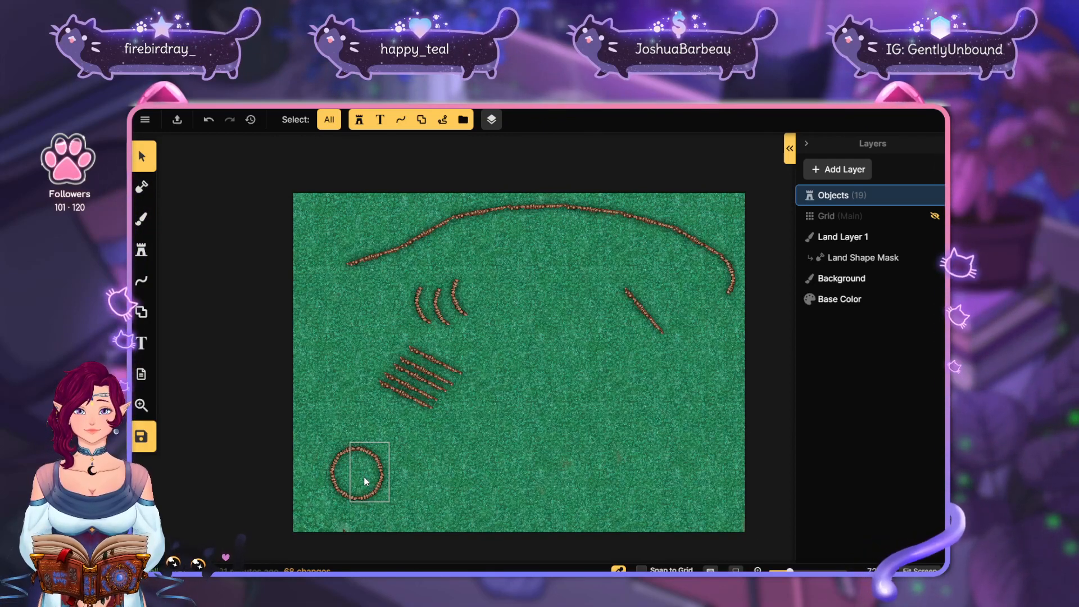
Select both half-circle palisades of the ring and combine them into a group named Group
{"action": "key", "text": "c"}
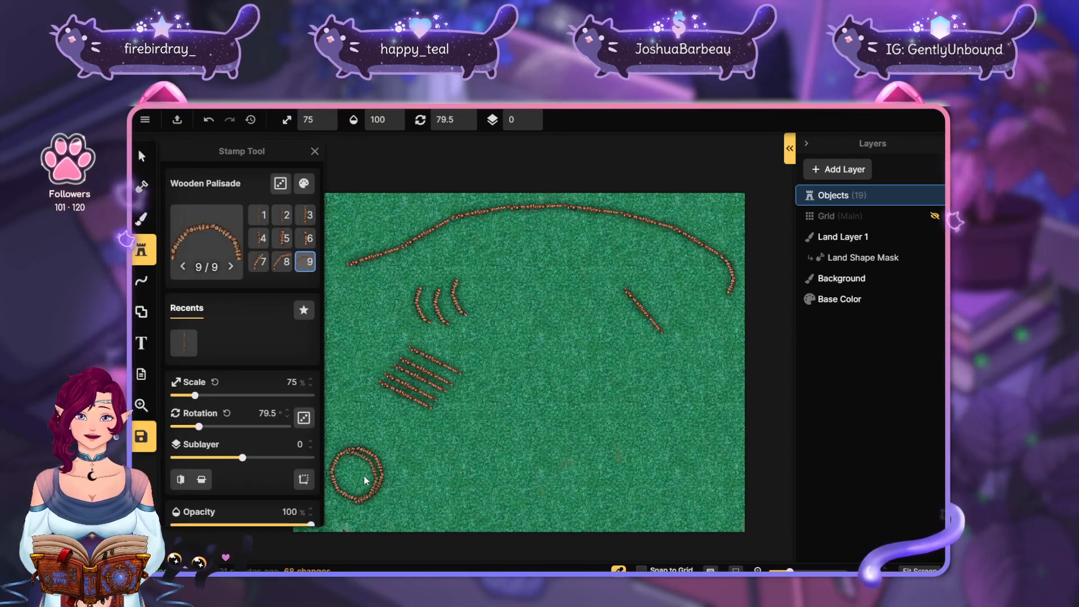
{"action": "left_click", "coordinate": [144, 161]}
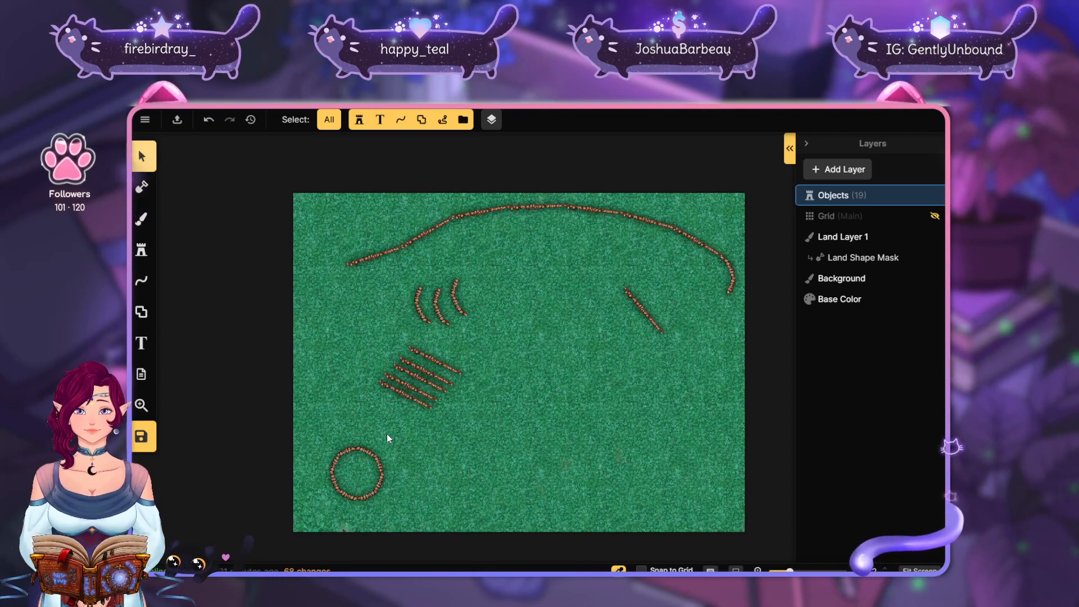
{"action": "left_click", "coordinate": [375, 465]}
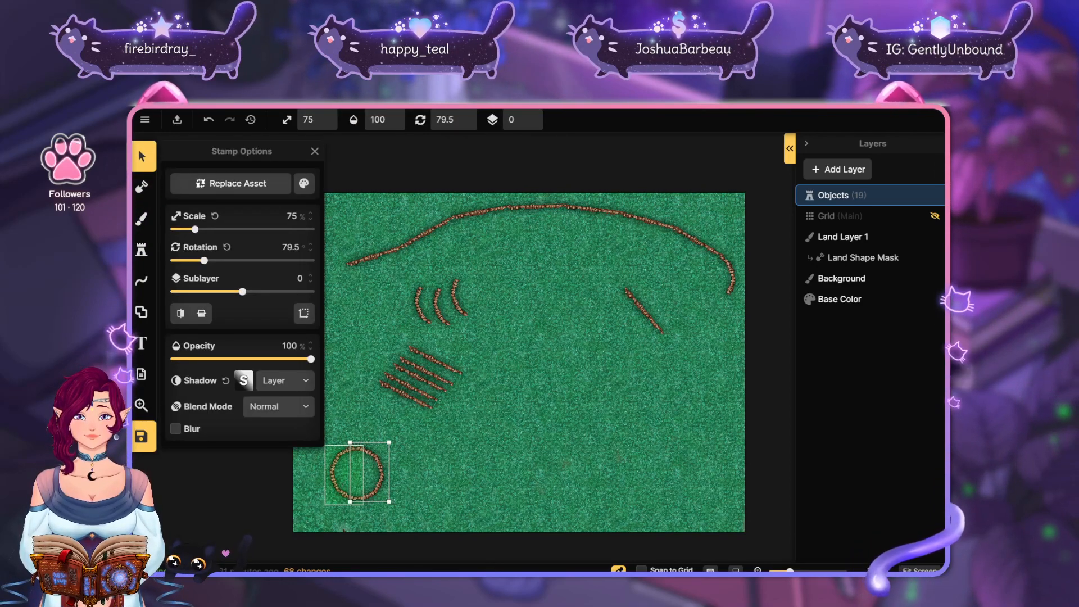
{"action": "left_click", "coordinate": [605, 125]}
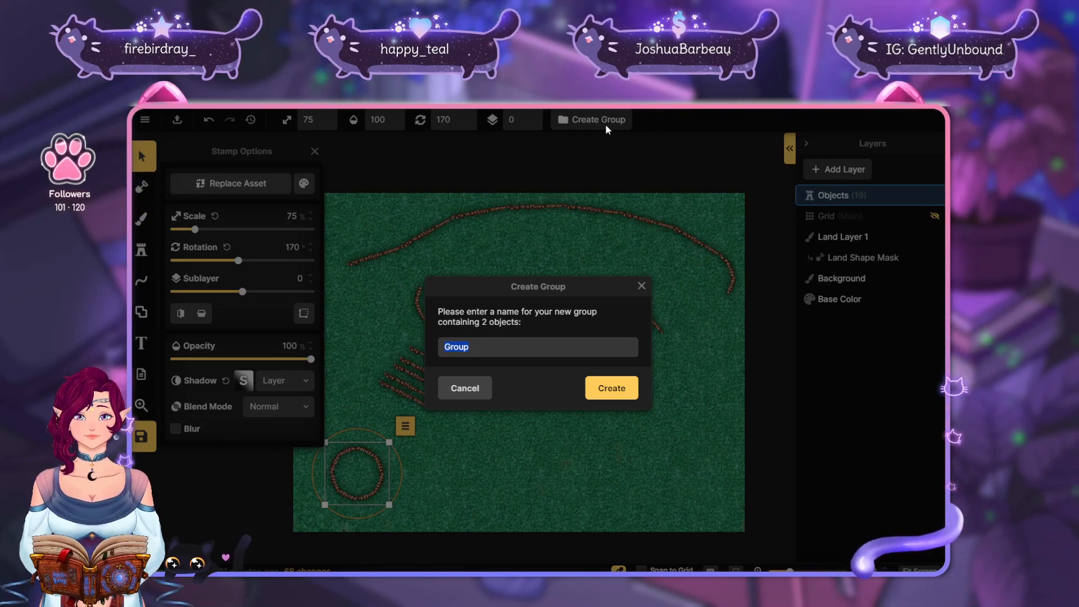
{"action": "key", "text": "Return"}
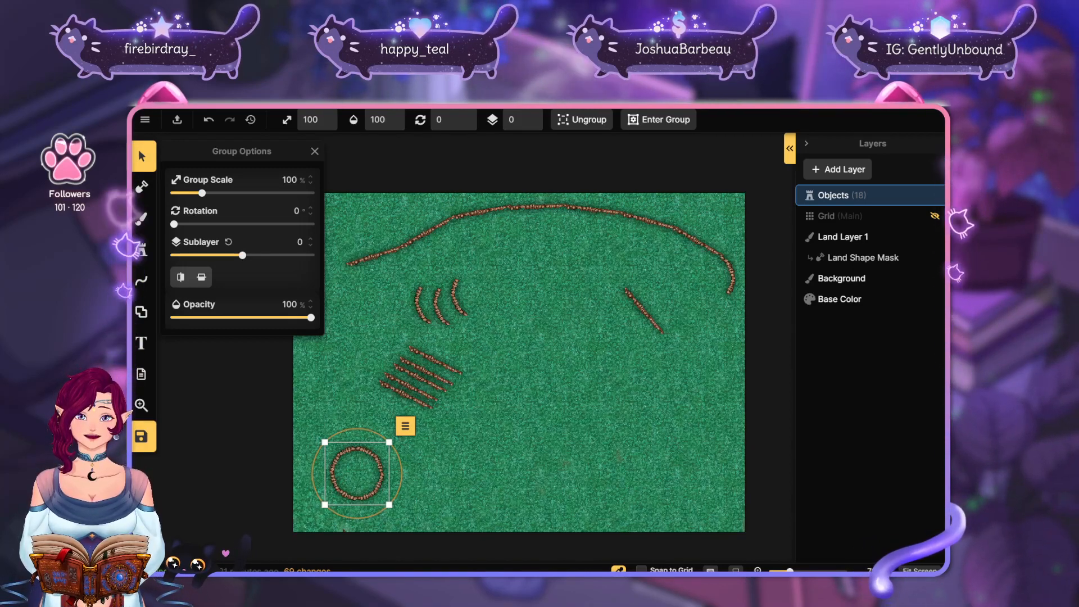
Try the palisade ring at the wall's left end, rotating the group to 343°
{"action": "left_click_drag", "start_coordinate": [367, 474], "coordinate": [352, 290]}
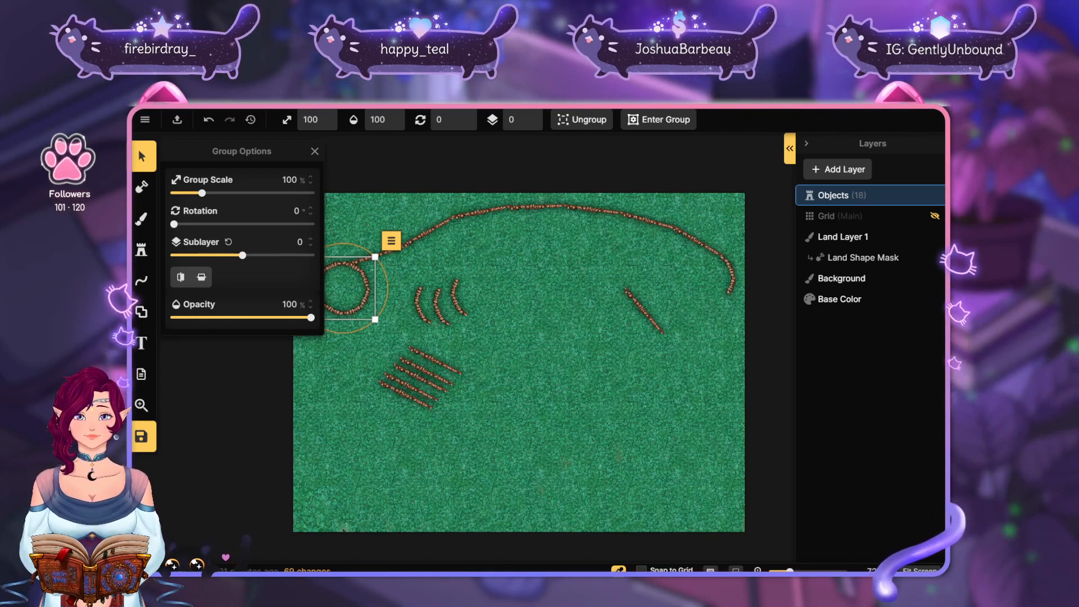
{"action": "left_click_drag", "start_coordinate": [388, 291], "coordinate": [389, 293]}
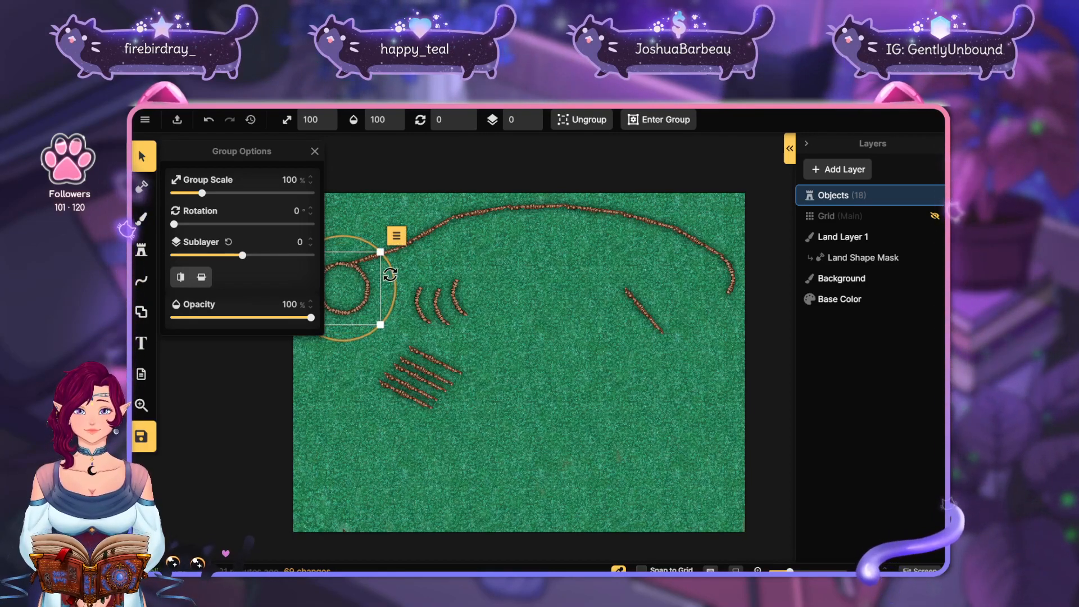
{"action": "left_click", "coordinate": [544, 368]}
{"action": "left_click", "coordinate": [351, 297]}
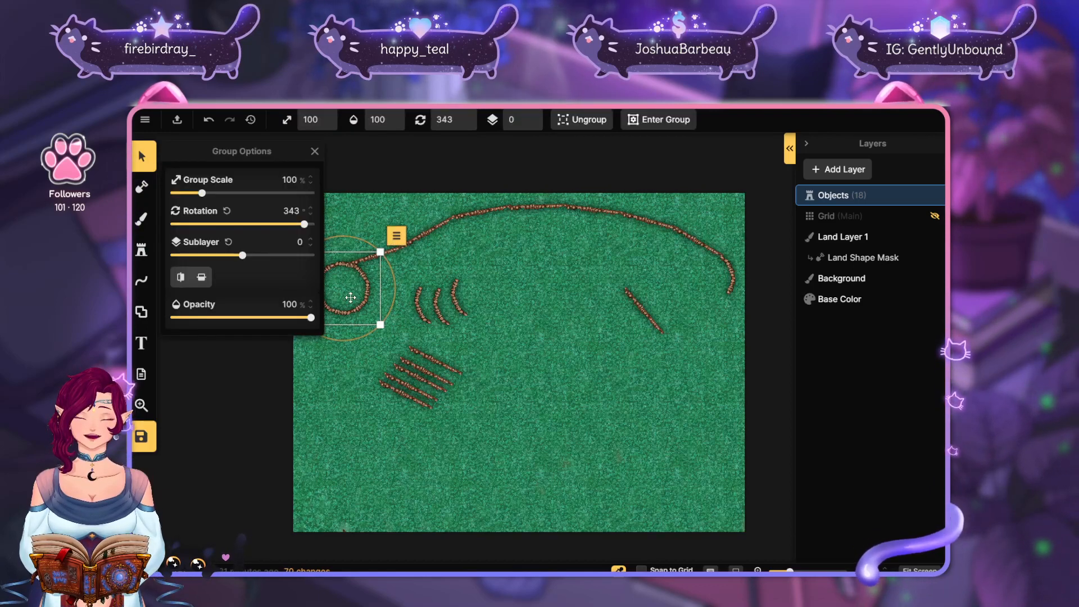
{"action": "left_click_drag", "start_coordinate": [344, 295], "coordinate": [345, 290]}
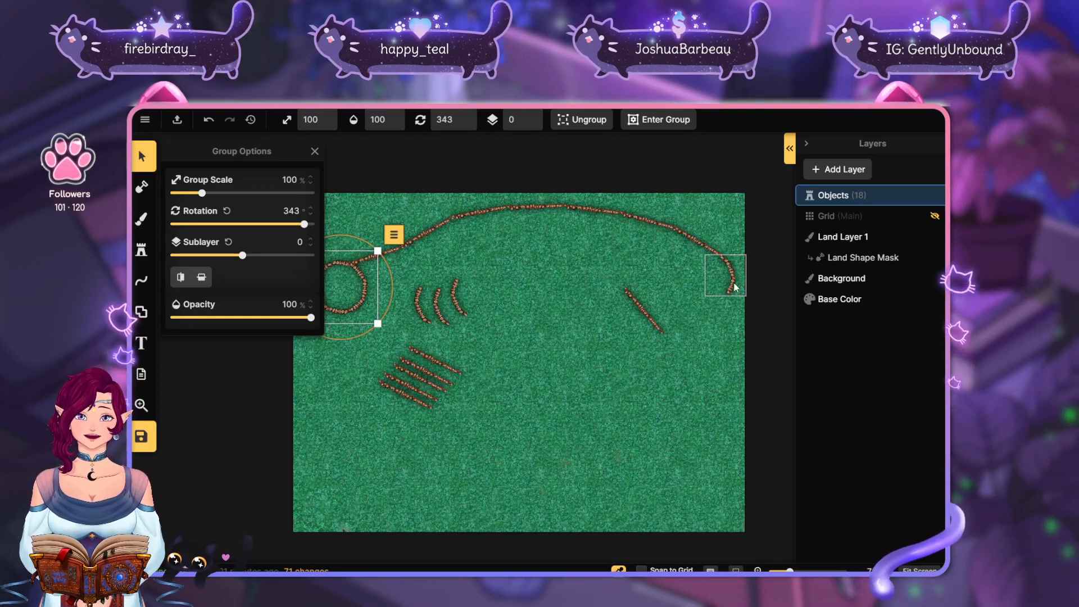
{"action": "left_click", "coordinate": [492, 246]}
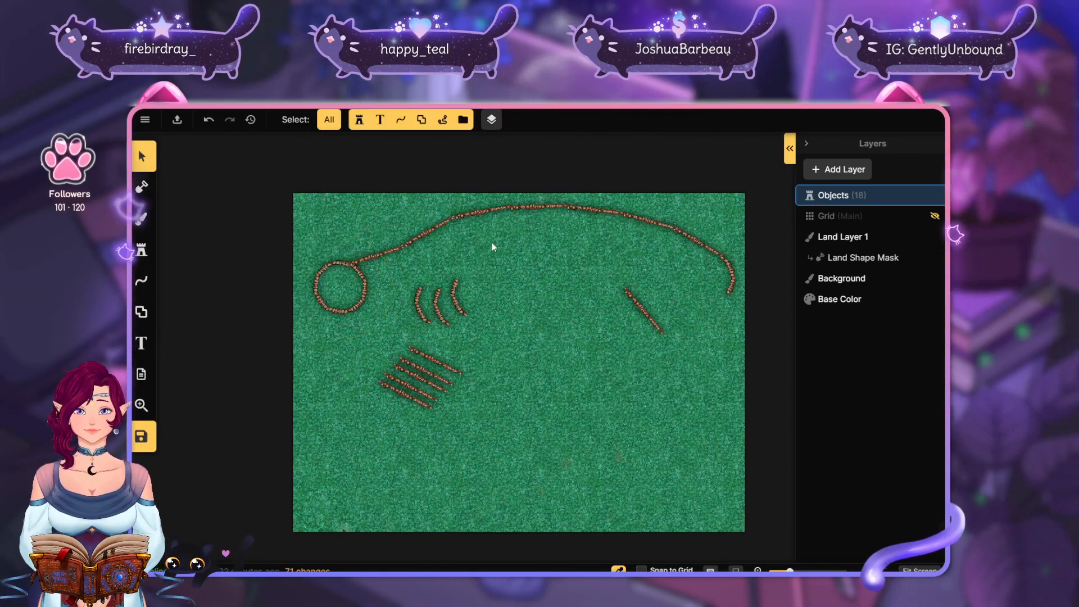
Move the palisade ring back to the map's lower-left corner with the group rotated to 4.5°
{"action": "left_click", "coordinate": [365, 287]}
{"action": "left_click_drag", "start_coordinate": [364, 286], "coordinate": [384, 455]}
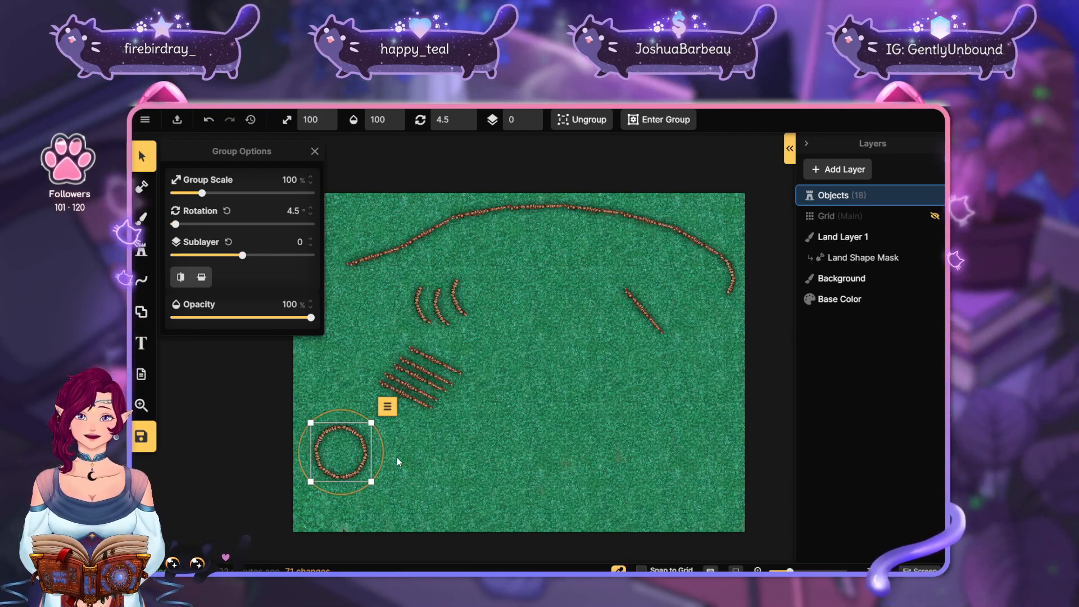
{"action": "mouse_move", "coordinate": [345, 451]}
{"action": "left_mouse_down"}
{"action": "mouse_move", "coordinate": [346, 477]}
{"action": "mouse_move", "coordinate": [342, 466]}
{"action": "left_mouse_up"}
Move the lone straight palisade below the wall's right end at 25° and extend that end with a spare curve rotated to 156°
{"action": "left_click", "coordinate": [724, 275]}
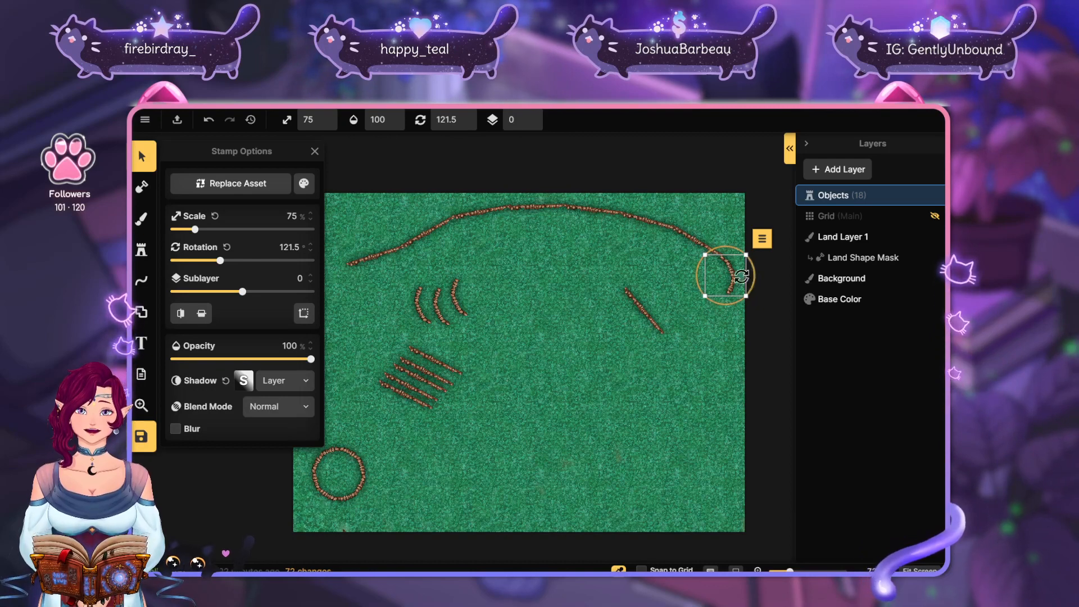
{"action": "left_click", "coordinate": [658, 326]}
{"action": "left_click_drag", "start_coordinate": [660, 326], "coordinate": [711, 367]}
{"action": "left_click", "coordinate": [461, 308]}
{"action": "left_click_drag", "start_coordinate": [462, 308], "coordinate": [625, 303]}
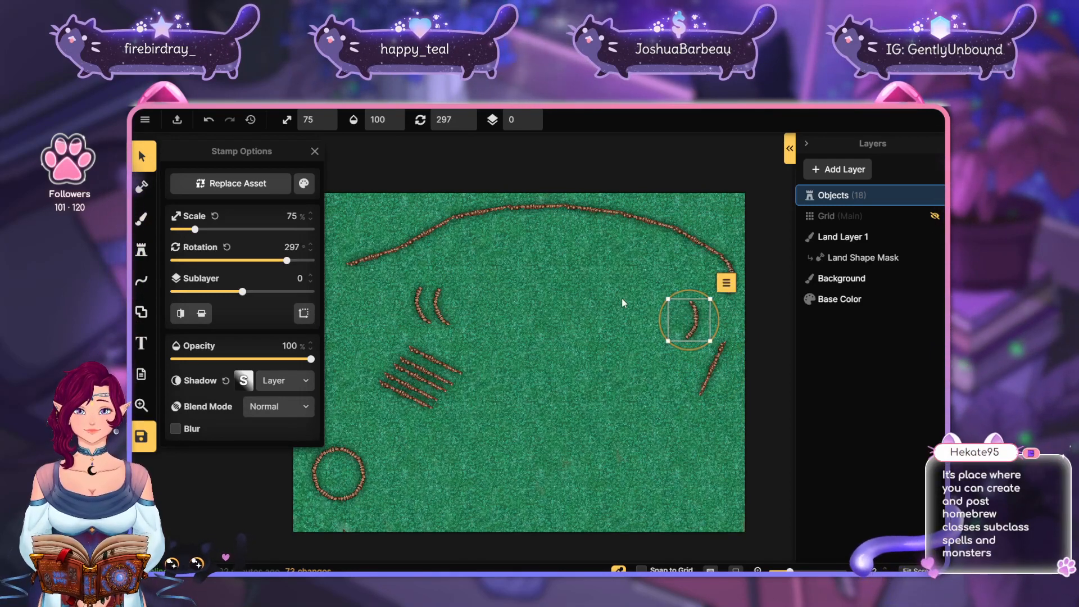
{"action": "left_click_drag", "start_coordinate": [698, 316], "coordinate": [727, 318]}
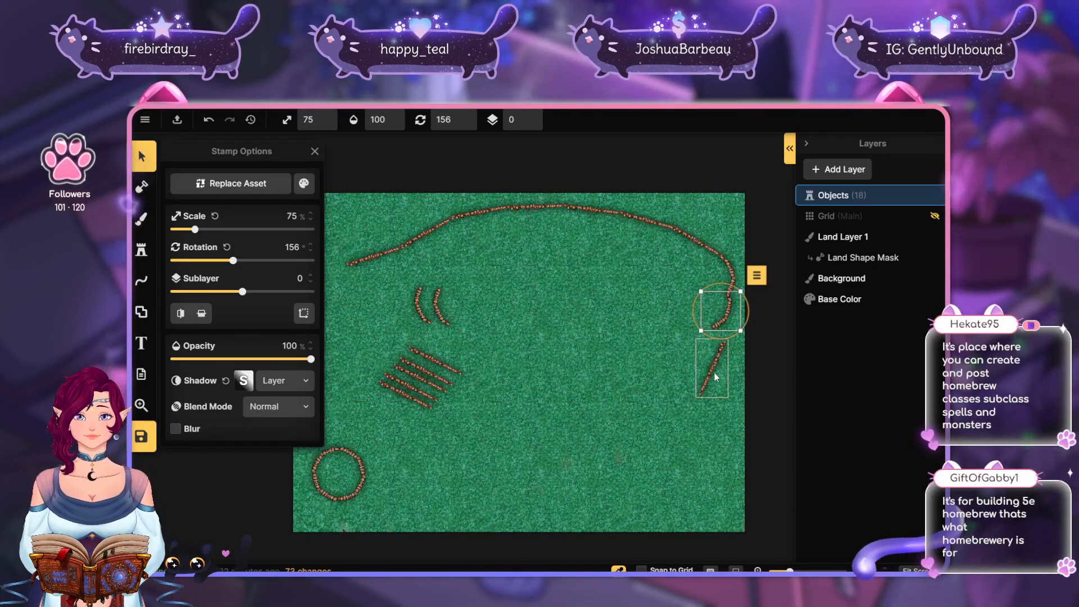
{"action": "left_click", "coordinate": [649, 402]}
Move the lone straight palisade and the 156° curve away from the wall's right end onto clear grass toward the center
{"action": "left_click", "coordinate": [714, 363]}
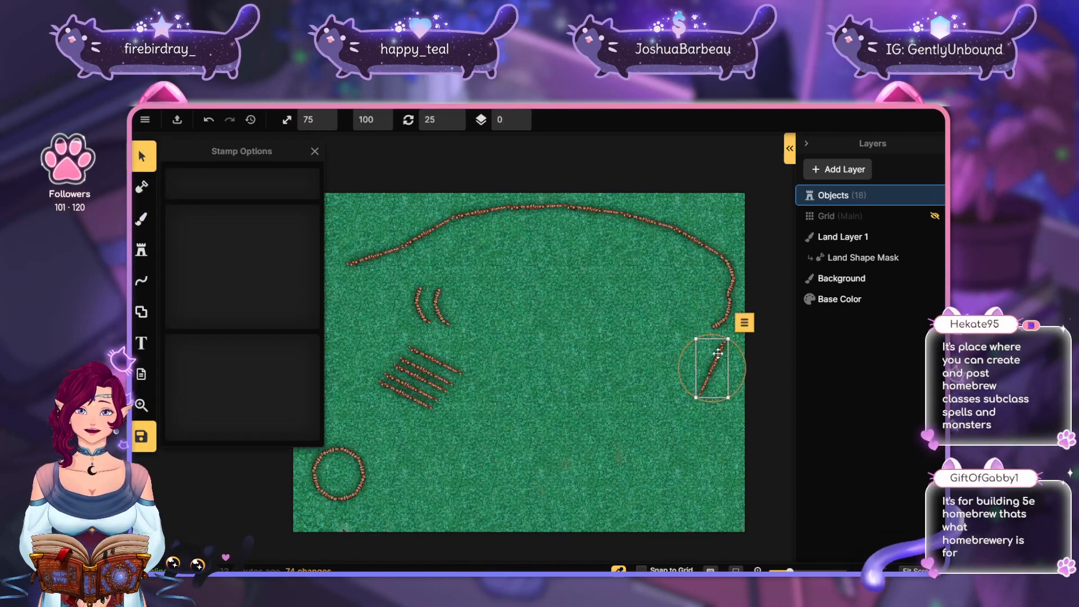
{"action": "left_click_drag", "start_coordinate": [713, 362], "coordinate": [680, 348]}
{"action": "left_click_drag", "start_coordinate": [710, 306], "coordinate": [636, 334]}
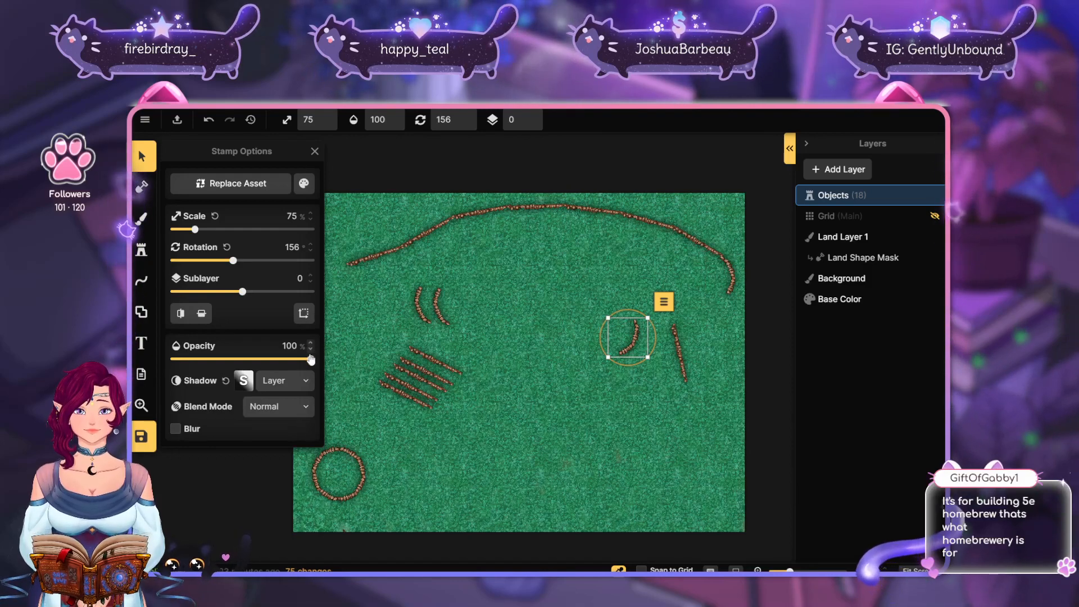
Tilt the joined wall counterclockwise so its left end sits lower, and set its right-end curve aside on the grass below
{"action": "left_click_drag", "start_coordinate": [693, 208], "coordinate": [702, 255]}
{"action": "left_click_drag", "start_coordinate": [722, 334], "coordinate": [733, 307]}
{"action": "left_click", "coordinate": [725, 321]}
{"action": "left_click_drag", "start_coordinate": [708, 246], "coordinate": [707, 360]}
Attach the loose straight palisade to the wall's right end, rotating it to 327°
{"action": "left_click", "coordinate": [677, 330]}
{"action": "left_click_drag", "start_coordinate": [677, 328], "coordinate": [701, 233]}
{"action": "left_click", "coordinate": [734, 262]}
{"action": "left_click", "coordinate": [705, 258]}
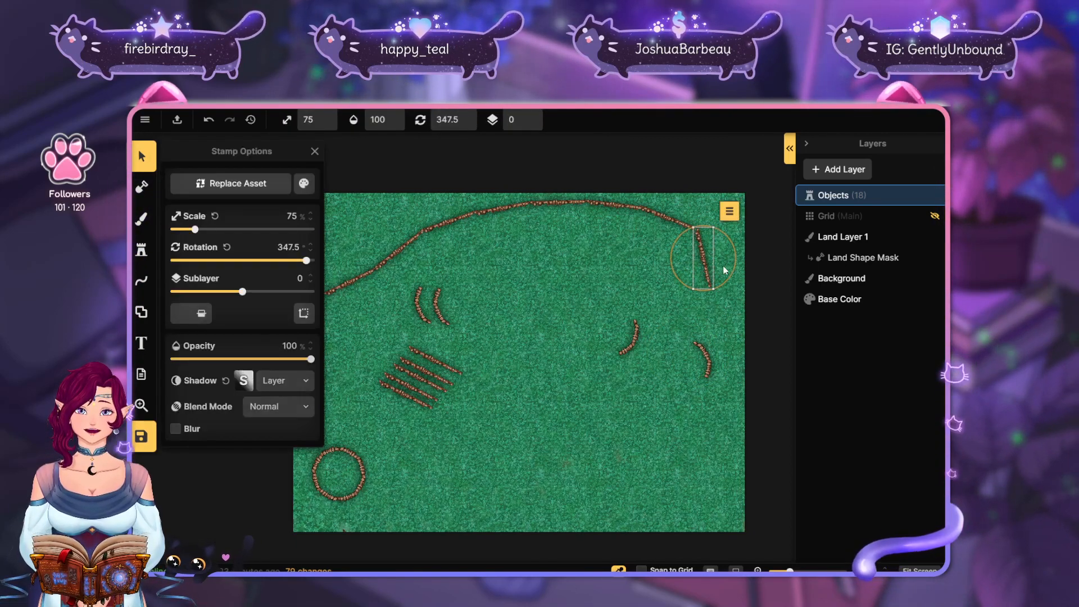
{"action": "left_click_drag", "start_coordinate": [723, 267], "coordinate": [726, 261]}
{"action": "left_click_drag", "start_coordinate": [706, 258], "coordinate": [743, 248]}
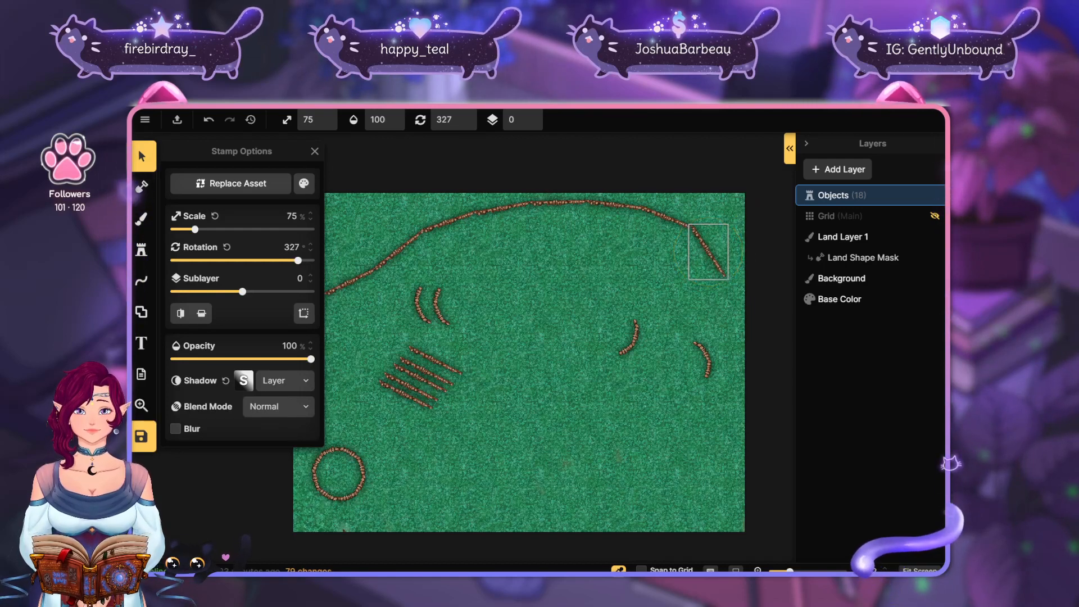
{"action": "left_click", "coordinate": [599, 263]}
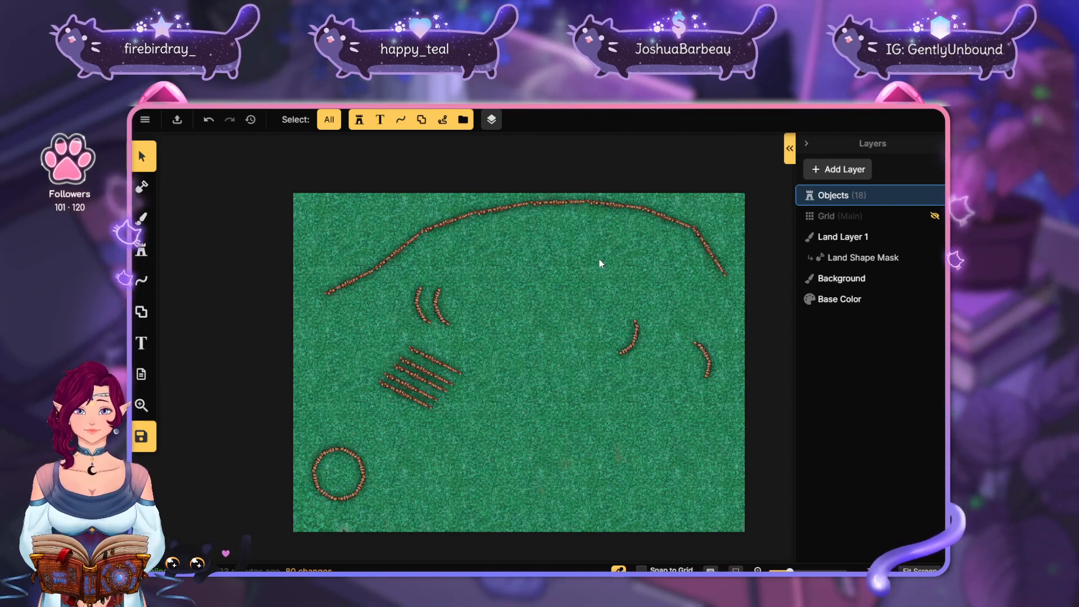
Move the leftmost spare curved palisade to the wall's left end
{"action": "left_click", "coordinate": [444, 362]}
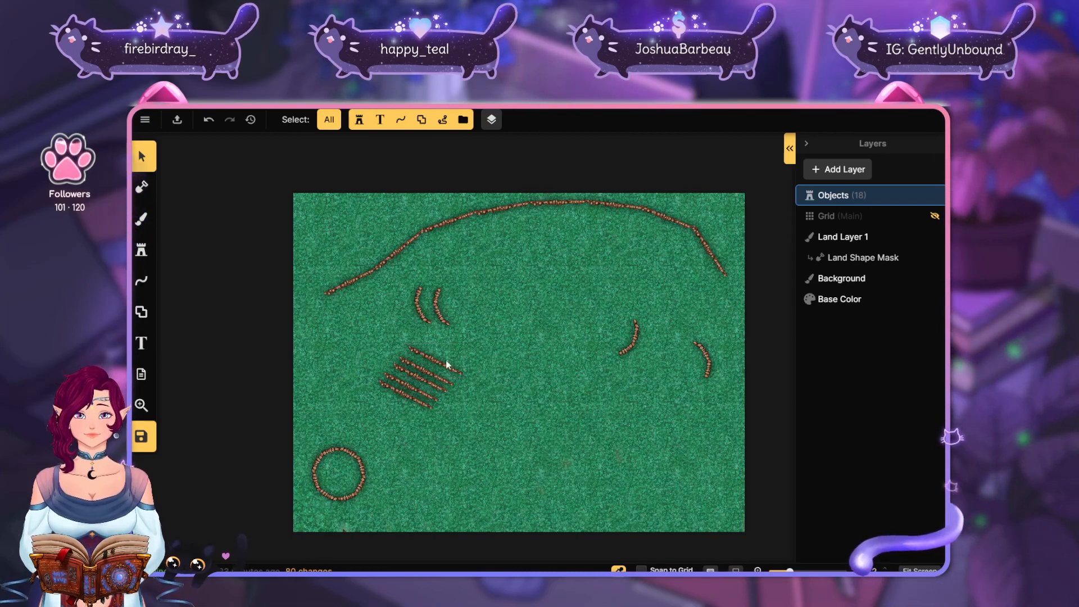
{"action": "left_click", "coordinate": [422, 303]}
{"action": "left_click_drag", "start_coordinate": [504, 289], "coordinate": [641, 269]}
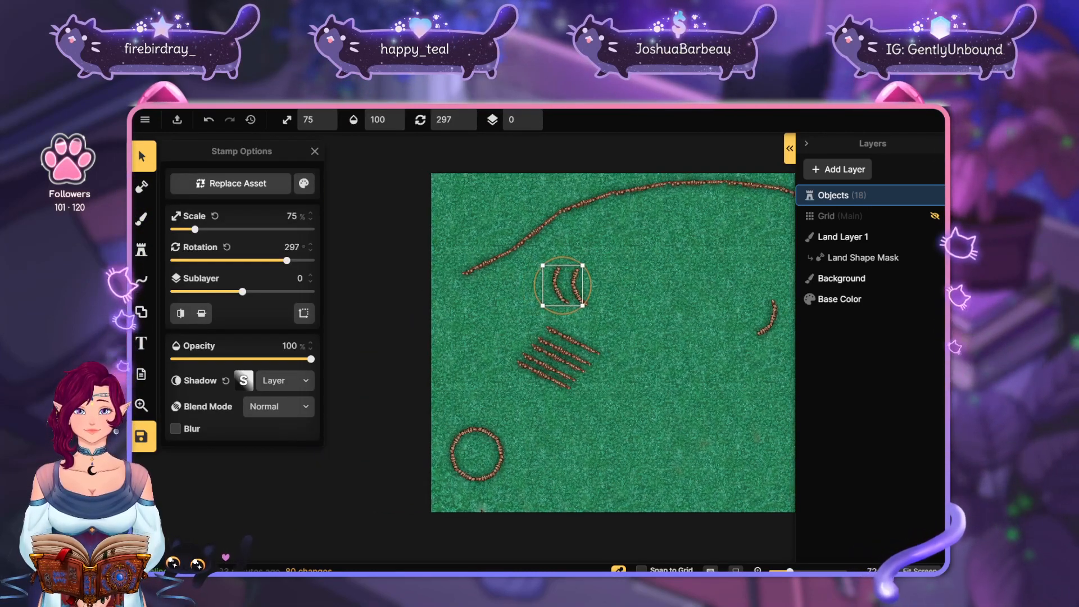
{"action": "left_click_drag", "start_coordinate": [558, 285], "coordinate": [458, 293]}
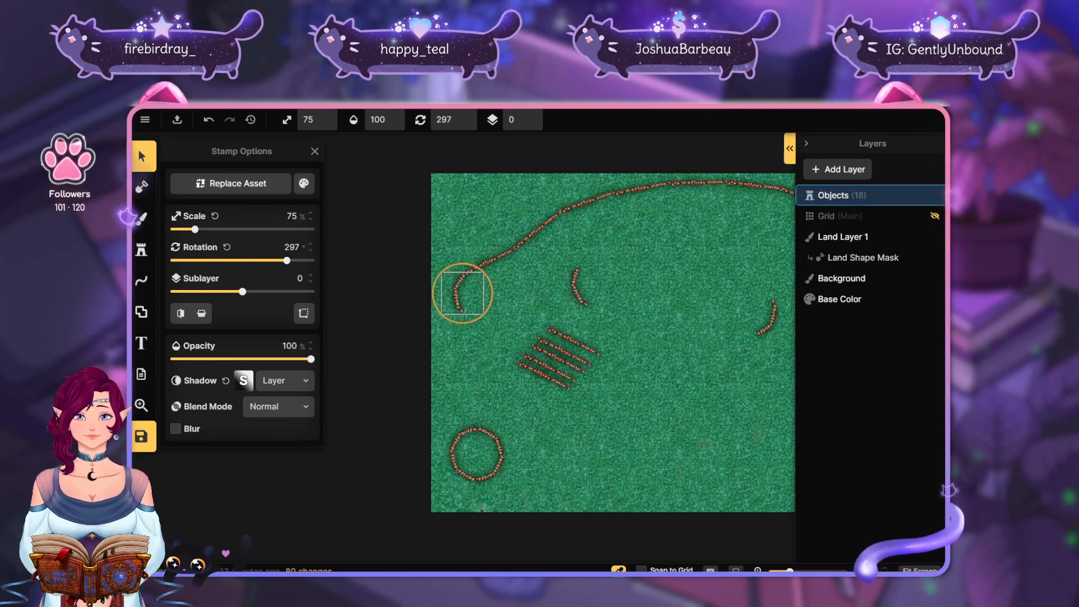
Finish placing the curved palisade at the wall's left end and move the grouped palisade ring to the map's lower center
{"action": "left_click", "coordinate": [505, 305]}
{"action": "left_click", "coordinate": [459, 293]}
{"action": "left_click", "coordinate": [520, 303]}
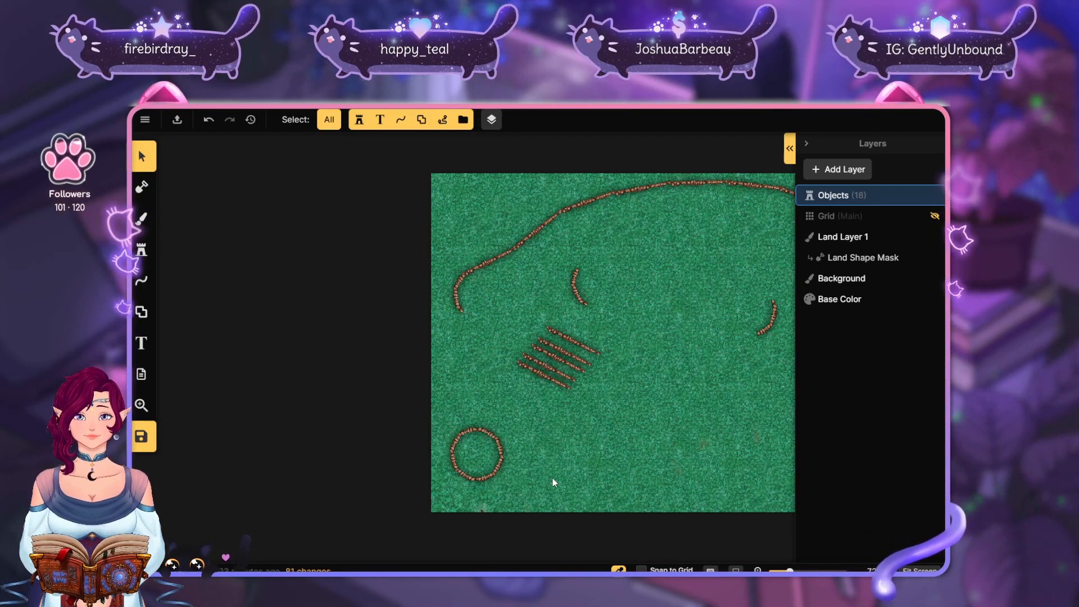
{"action": "scroll", "coordinate": [553, 482], "scroll_direction": "up", "scroll_amount": 2}
{"action": "left_click", "coordinate": [341, 435]}
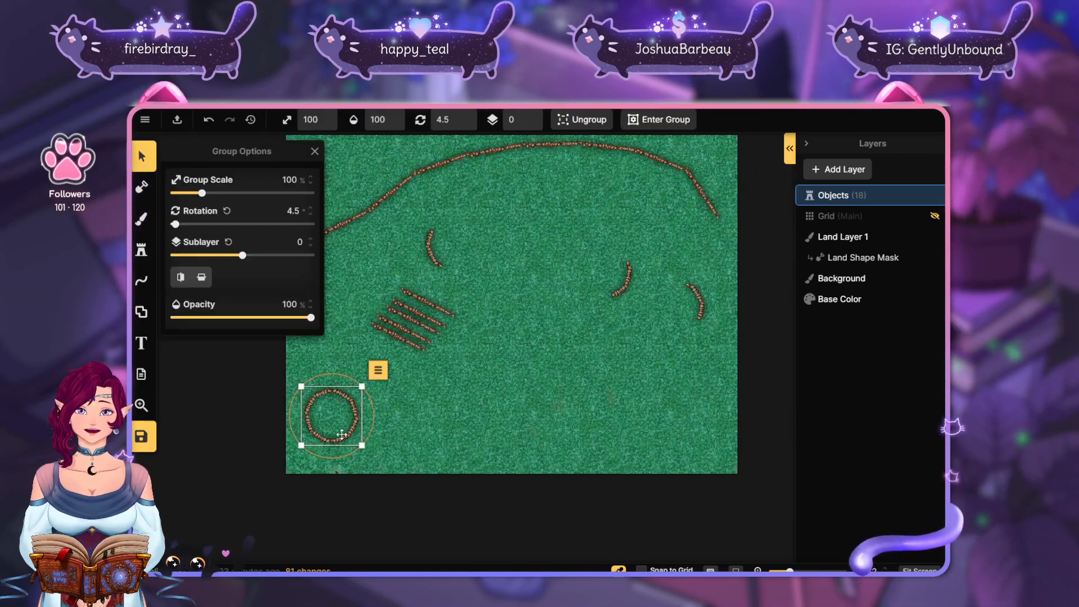
{"action": "left_click_drag", "start_coordinate": [341, 435], "coordinate": [576, 389]}
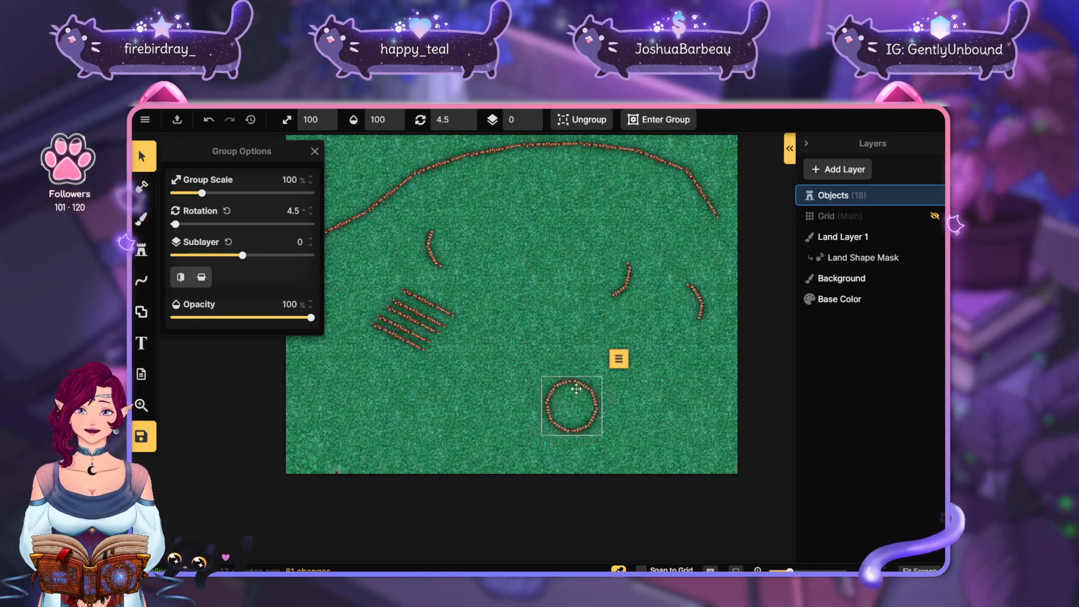
Search the Fantasy Battlemaps stamp catalog for "castle" in place of the palisade search
{"action": "left_click", "coordinate": [141, 250]}
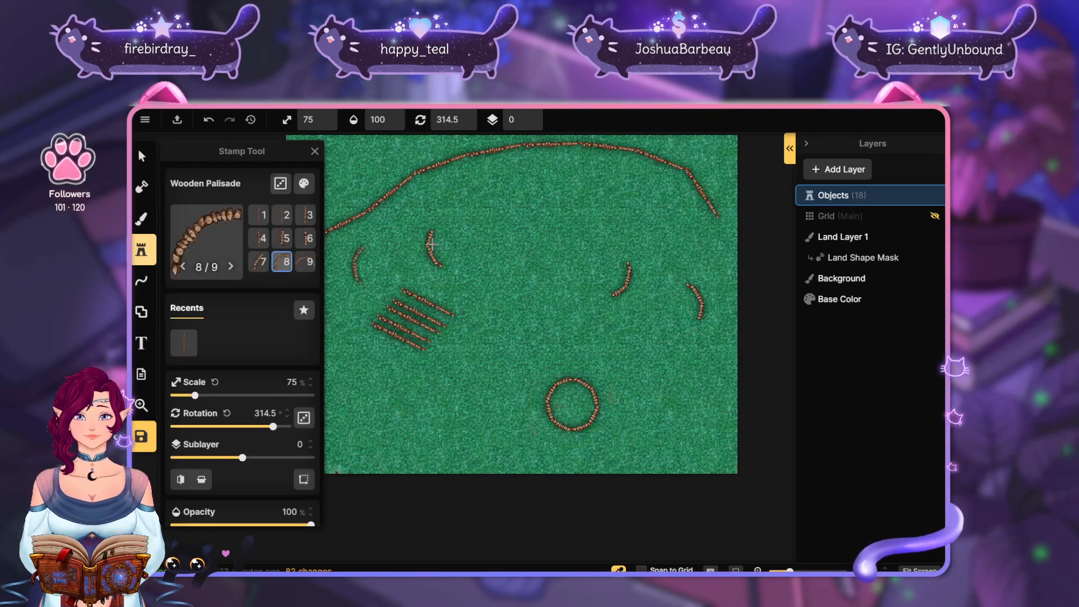
{"action": "left_click", "coordinate": [218, 242]}
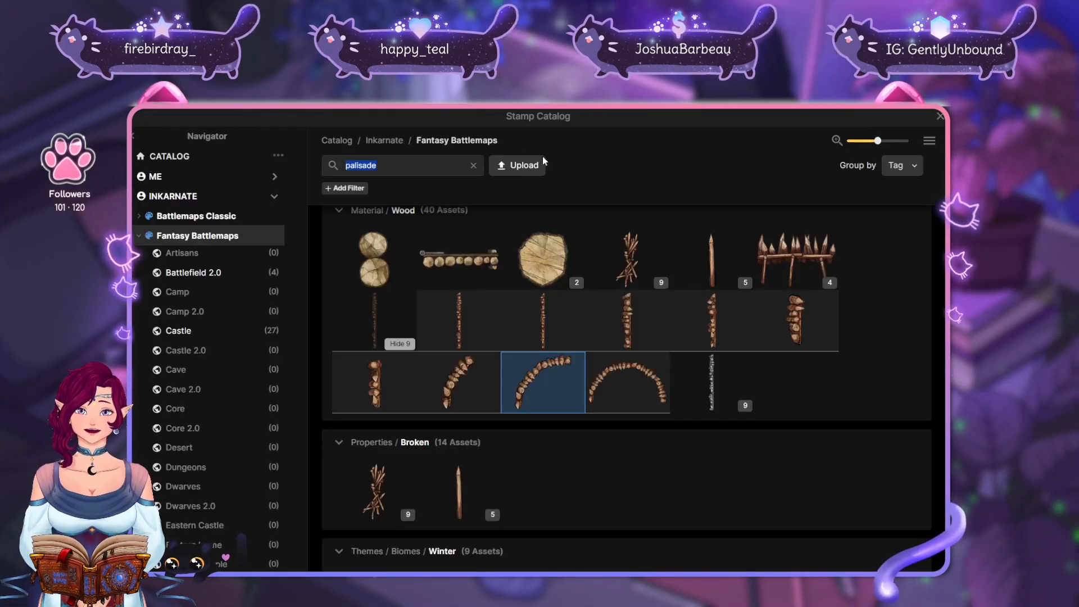
{"action": "left_click", "coordinate": [473, 164]}
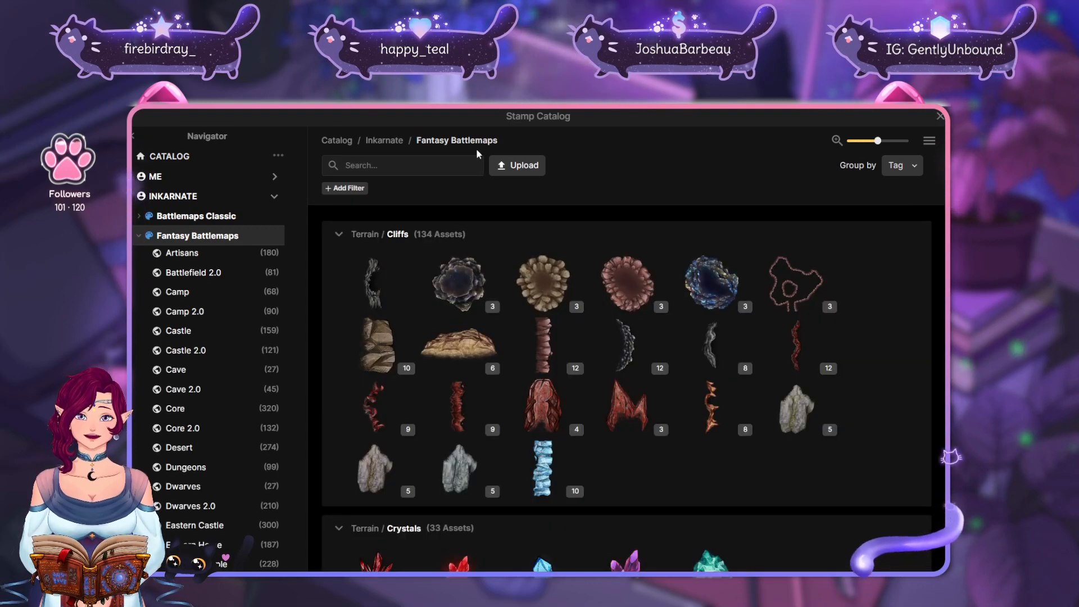
{"action": "type", "text": "castle"}
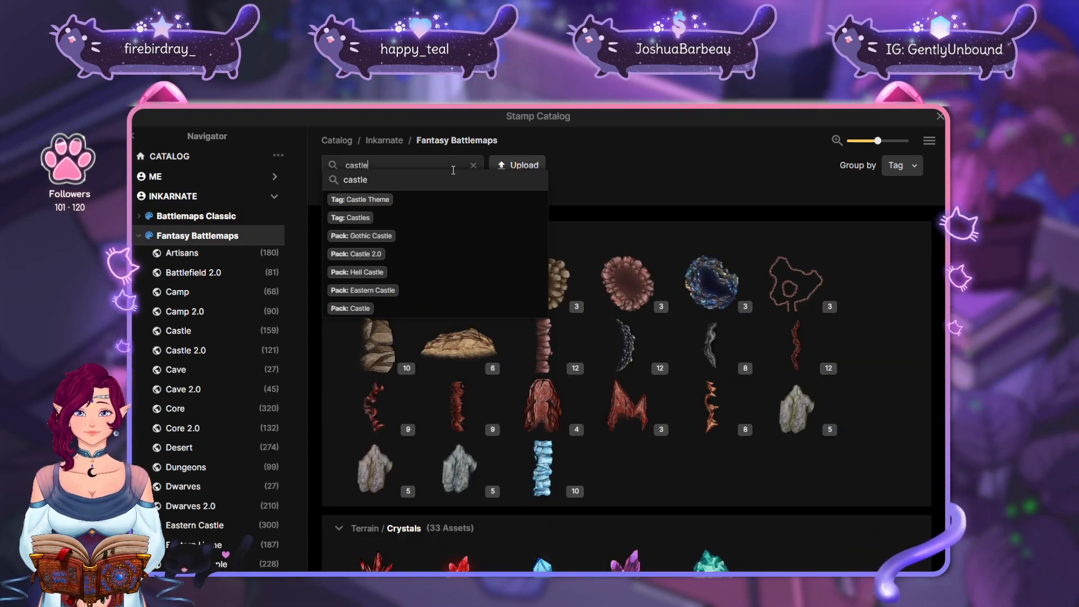
{"action": "key", "text": "Return"}
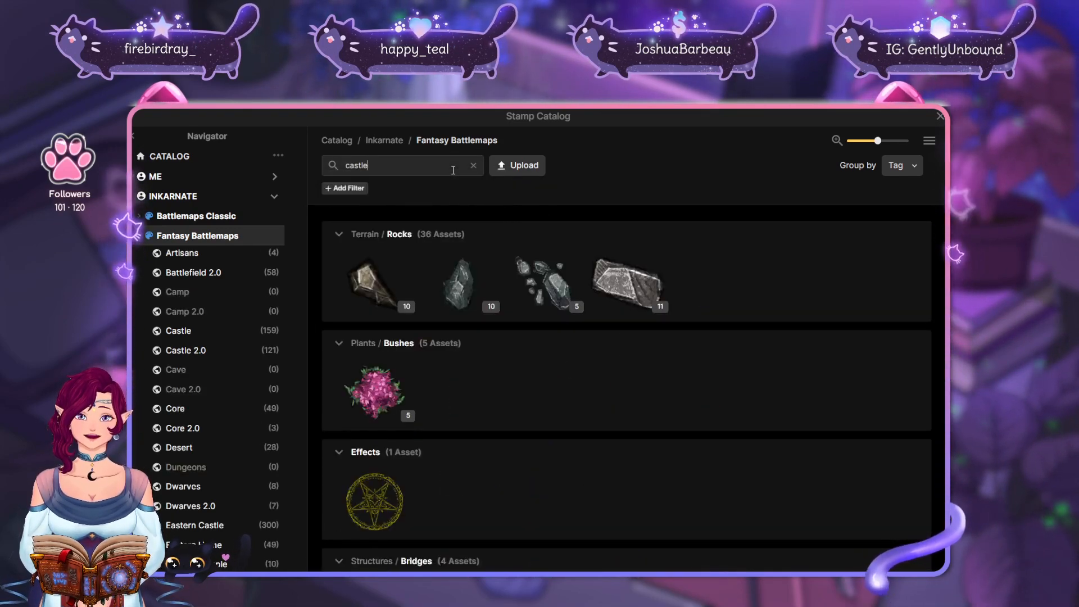
Examine the Castles and Houses stamps among the catalog results, including the Castle Wall Composites variants
{"action": "scroll", "coordinate": [735, 353], "scroll_direction": "down", "scroll_amount": 3}
{"action": "scroll", "coordinate": [733, 353], "scroll_direction": "down", "scroll_amount": 5}
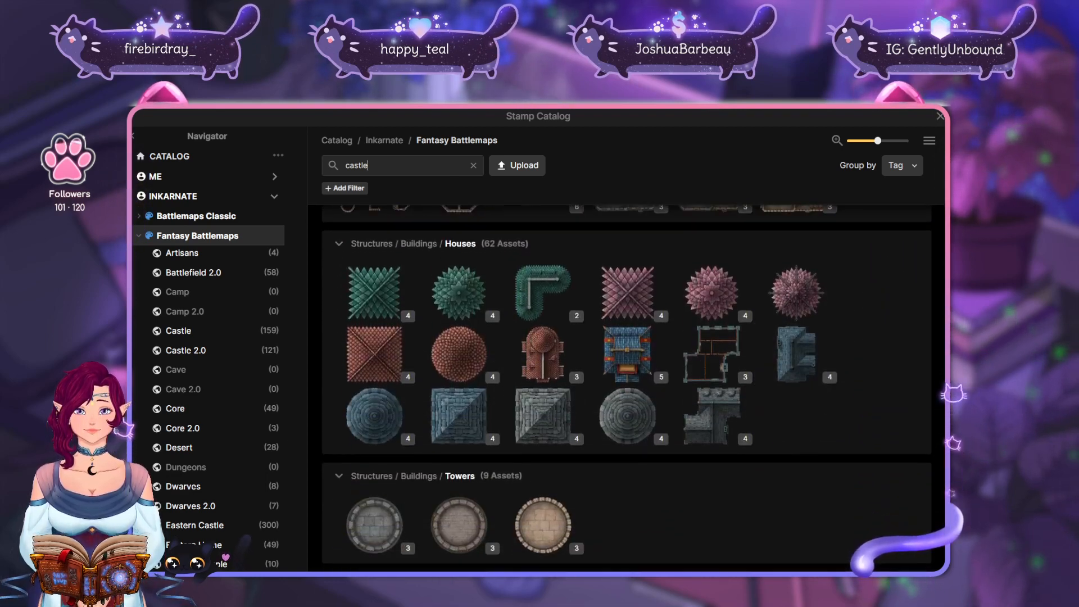
{"action": "scroll", "coordinate": [734, 250], "scroll_direction": "up", "scroll_amount": 2}
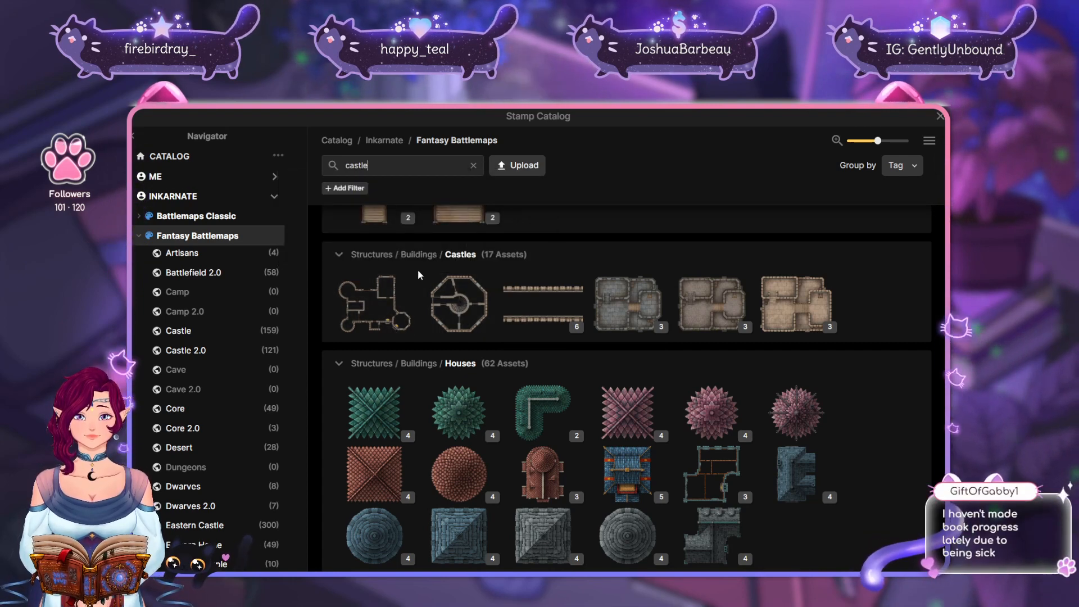
{"action": "scroll", "coordinate": [418, 275], "scroll_direction": "down", "scroll_amount": 2}
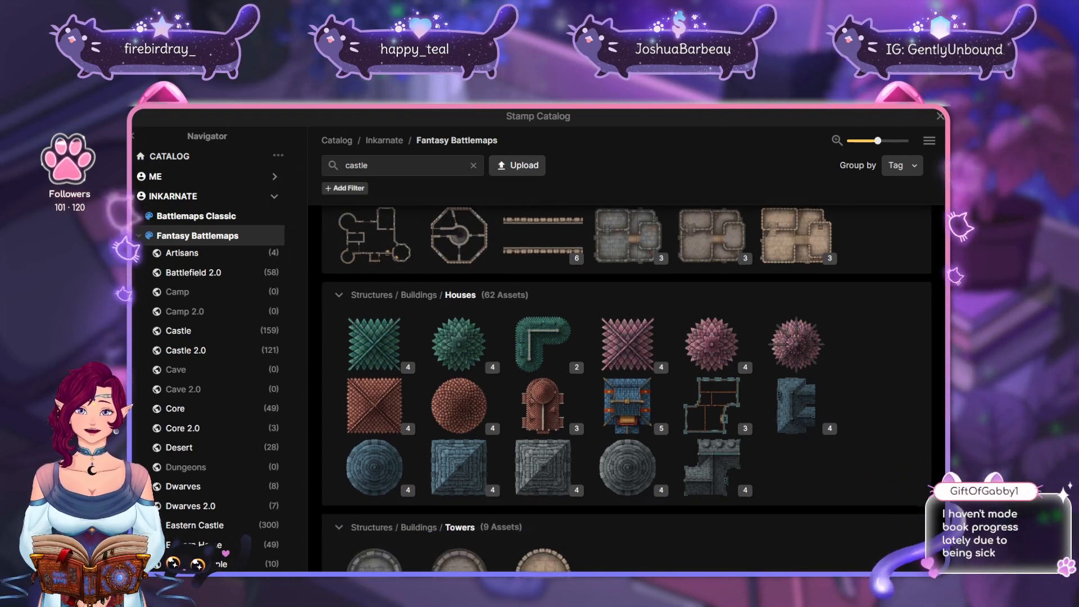
{"action": "scroll", "coordinate": [418, 275], "scroll_direction": "up", "scroll_amount": 3}
{"action": "scroll", "coordinate": [740, 310], "scroll_direction": "down", "scroll_amount": 1}
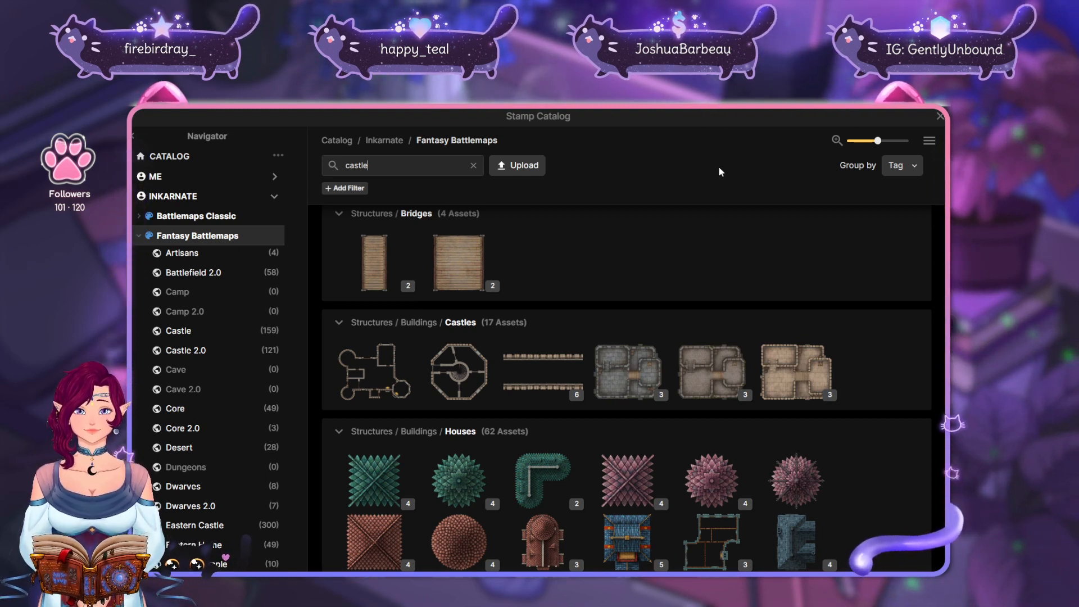
{"action": "scroll", "coordinate": [807, 332], "scroll_direction": "up", "scroll_amount": 1}
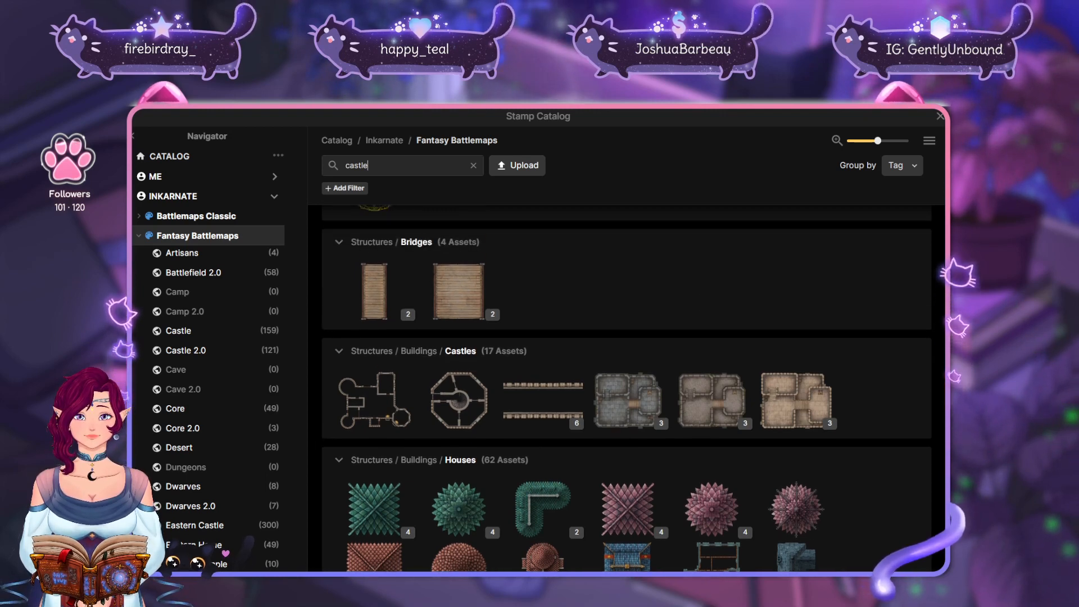
{"action": "scroll", "coordinate": [798, 210], "scroll_direction": "down", "scroll_amount": 2}
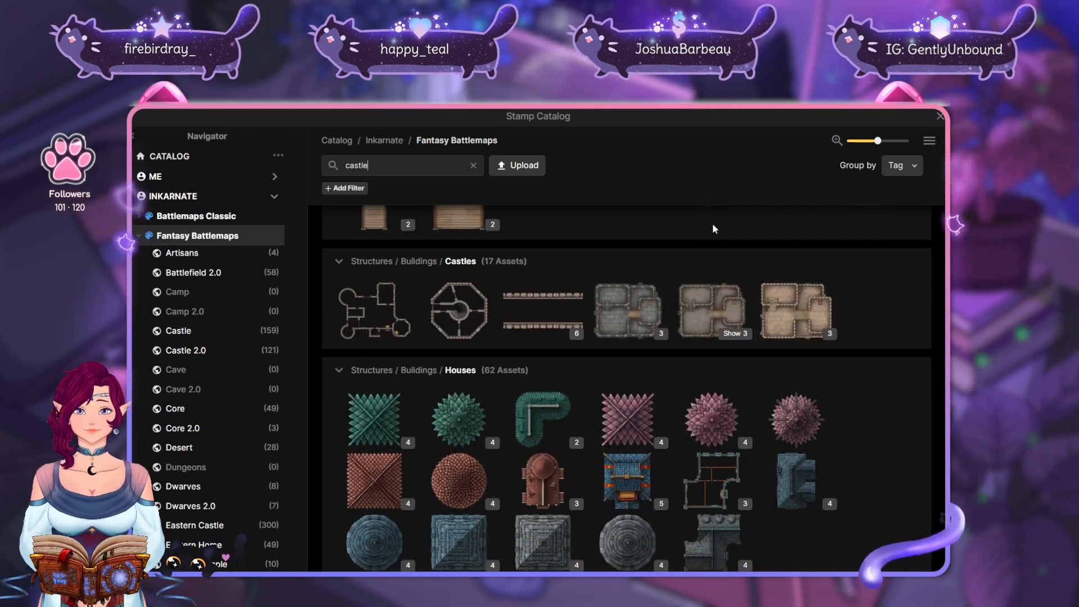
{"action": "left_click", "coordinate": [577, 334]}
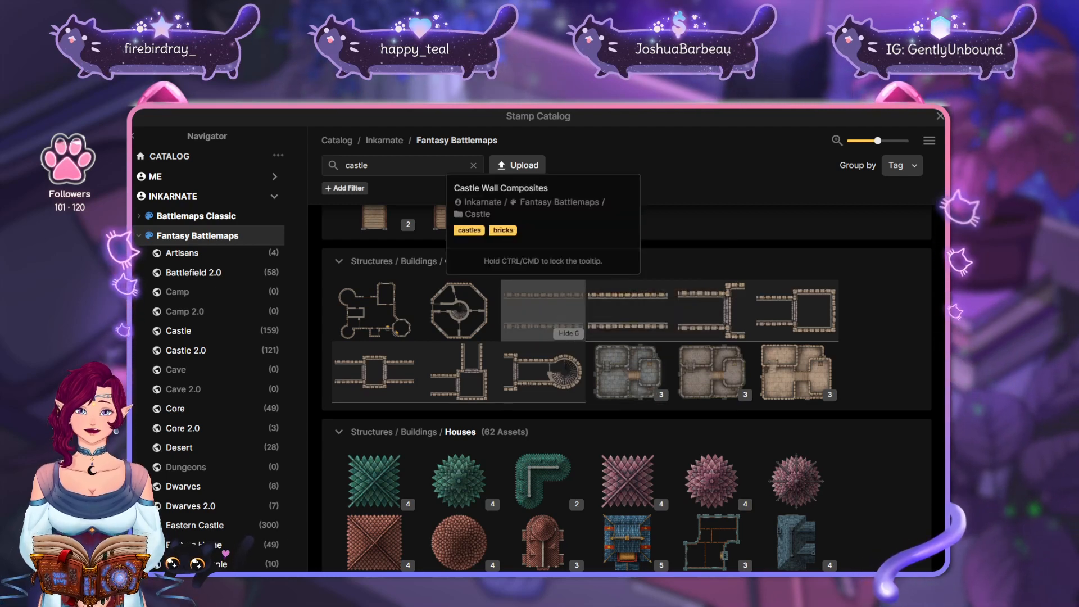
{"action": "left_click", "coordinate": [569, 333]}
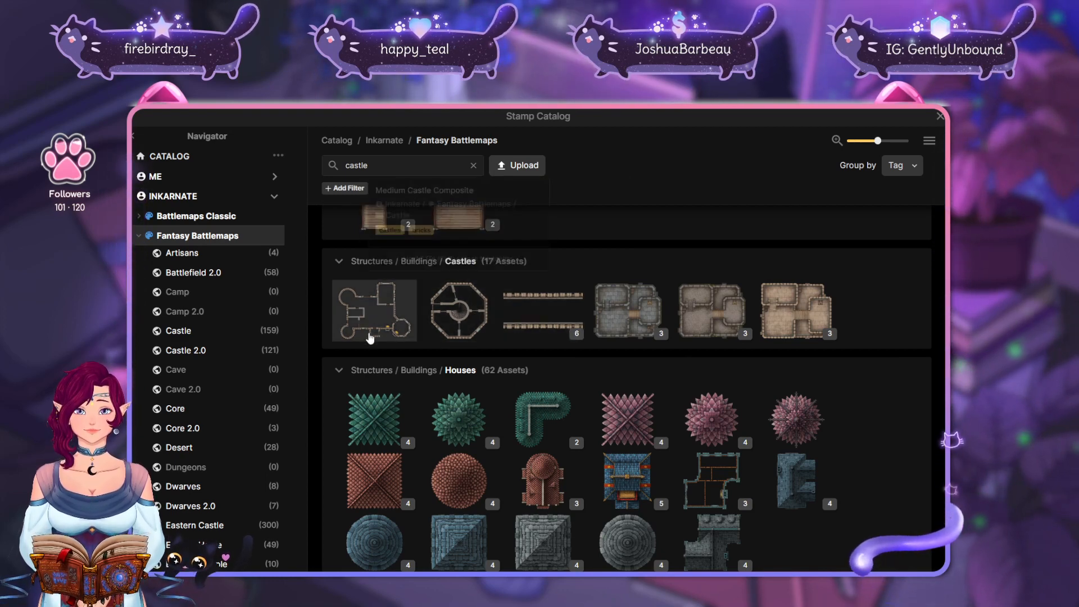
Browse the remaining castle results, from towers, doors and fences through to the roof pieces and rubble
{"action": "scroll", "coordinate": [836, 368], "scroll_direction": "down", "scroll_amount": 15}
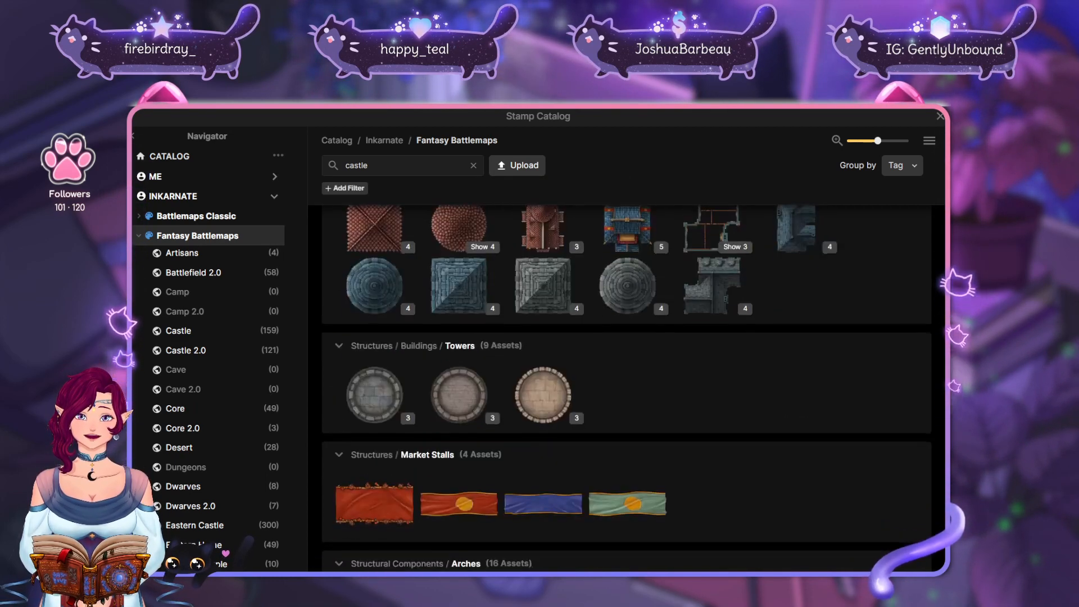
{"action": "scroll", "coordinate": [836, 346], "scroll_direction": "down", "scroll_amount": 15}
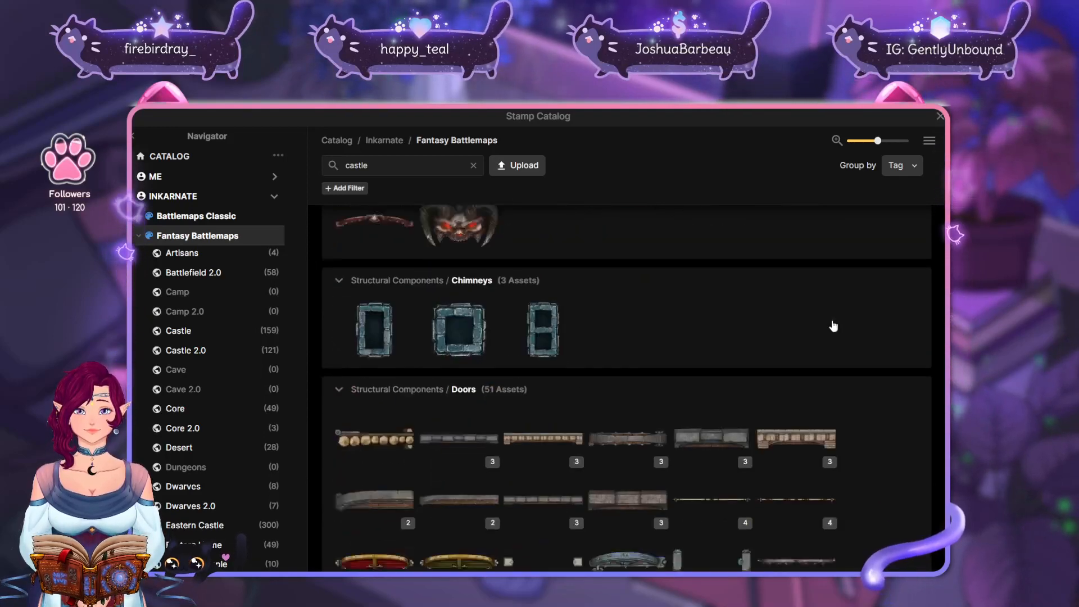
{"action": "scroll", "coordinate": [837, 365], "scroll_direction": "down", "scroll_amount": 15}
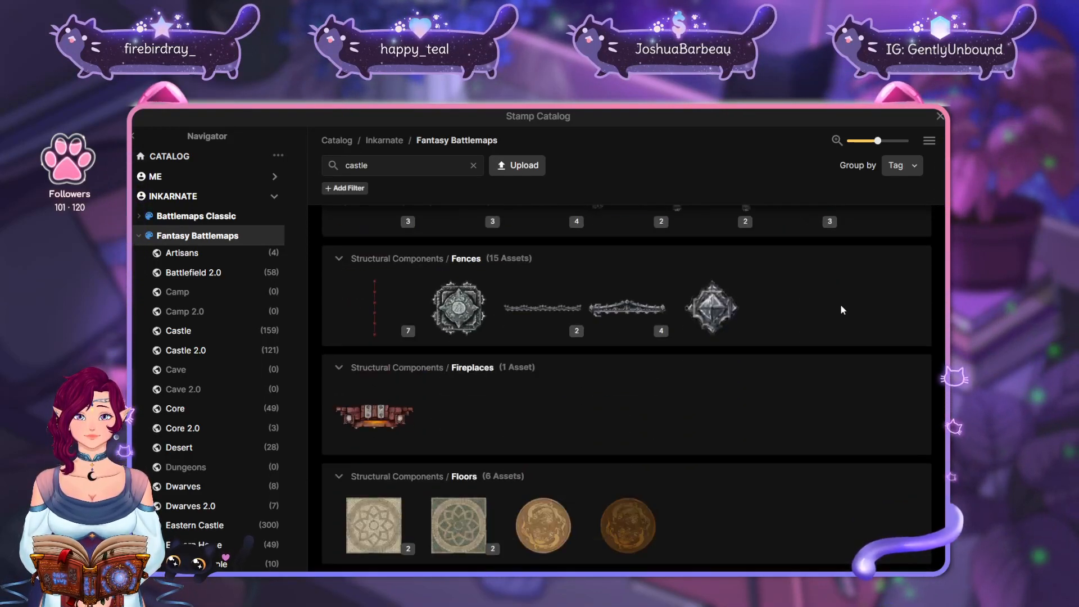
{"action": "scroll", "coordinate": [849, 322], "scroll_direction": "down", "scroll_amount": 10}
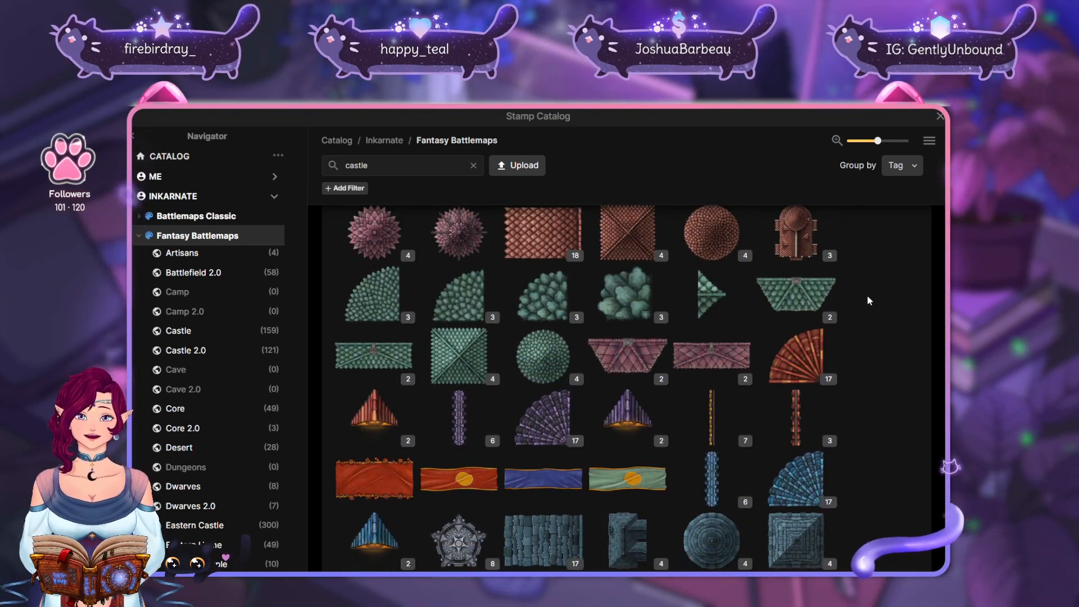
{"action": "scroll", "coordinate": [860, 314], "scroll_direction": "down", "scroll_amount": 3}
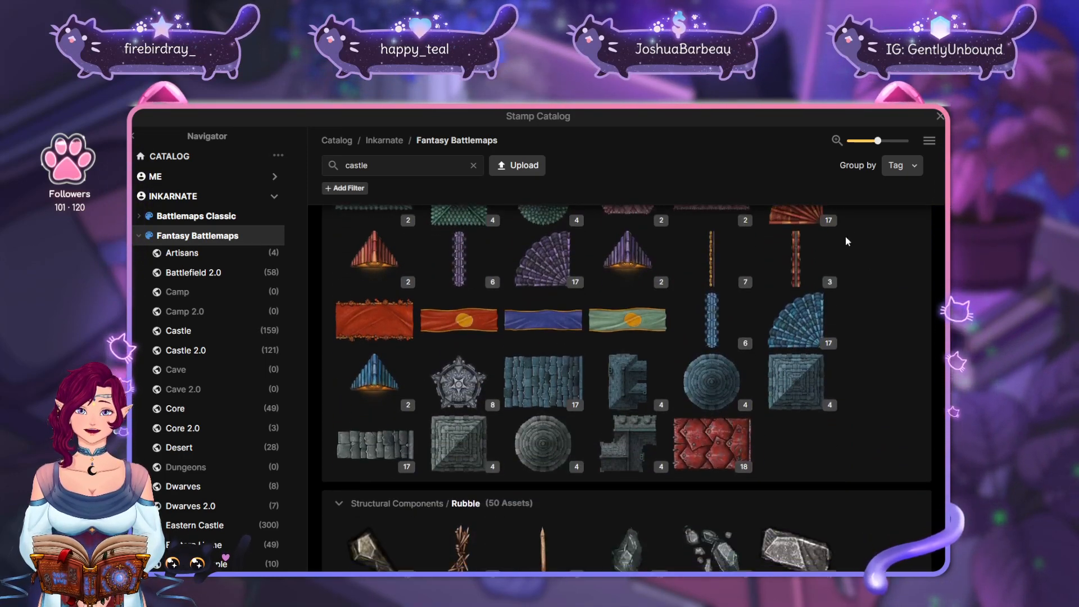
Search the stamp catalog for "composite" and choose the Large Cavern Composite from the Cliffs variants
{"action": "left_click", "coordinate": [390, 167]}
{"action": "type", "text": "mposite"}
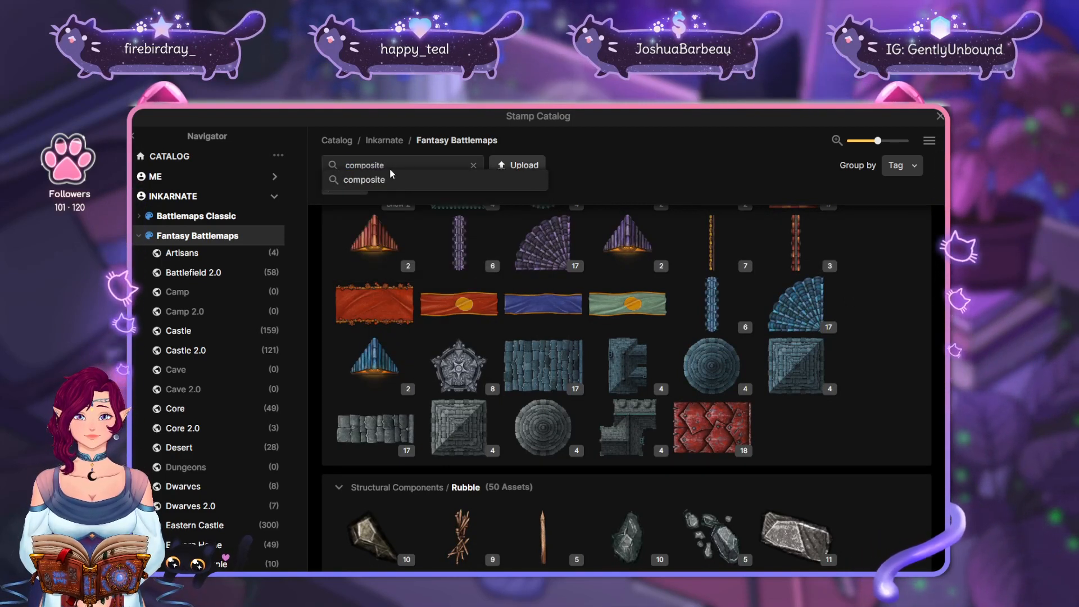
{"action": "key", "text": "Return"}
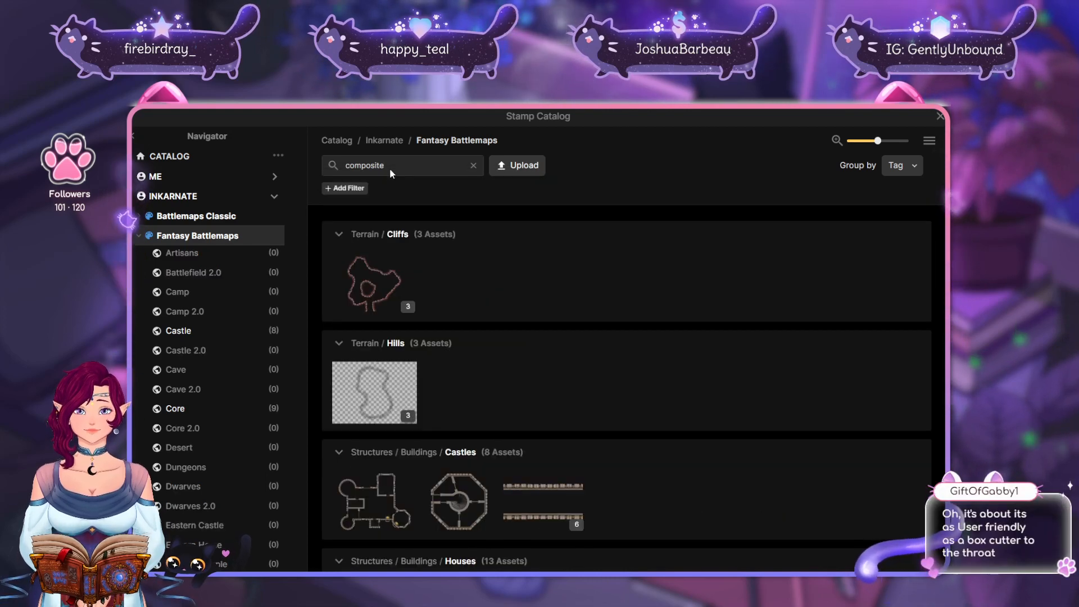
{"action": "left_click", "coordinate": [407, 306]}
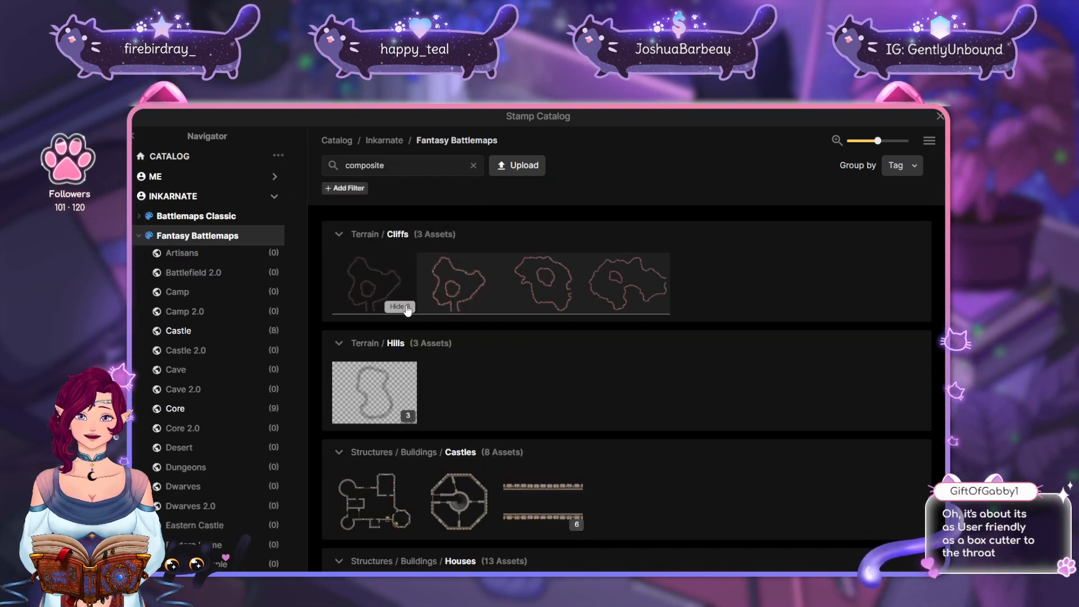
{"action": "mouse_move", "coordinate": [631, 296]}
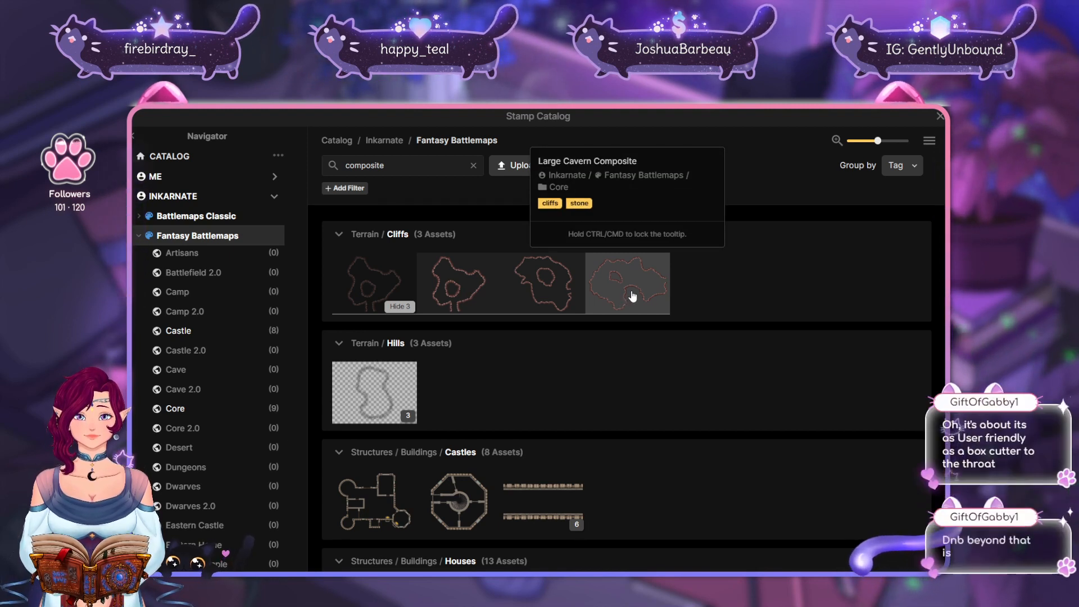
{"action": "left_click", "coordinate": [632, 293]}
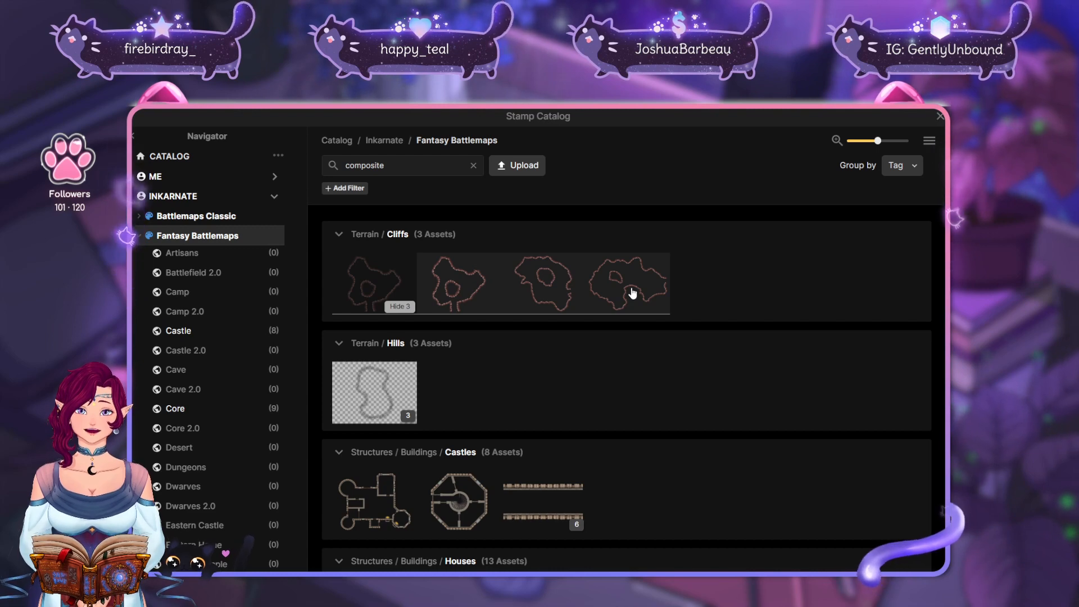
{"action": "left_click", "coordinate": [630, 291]}
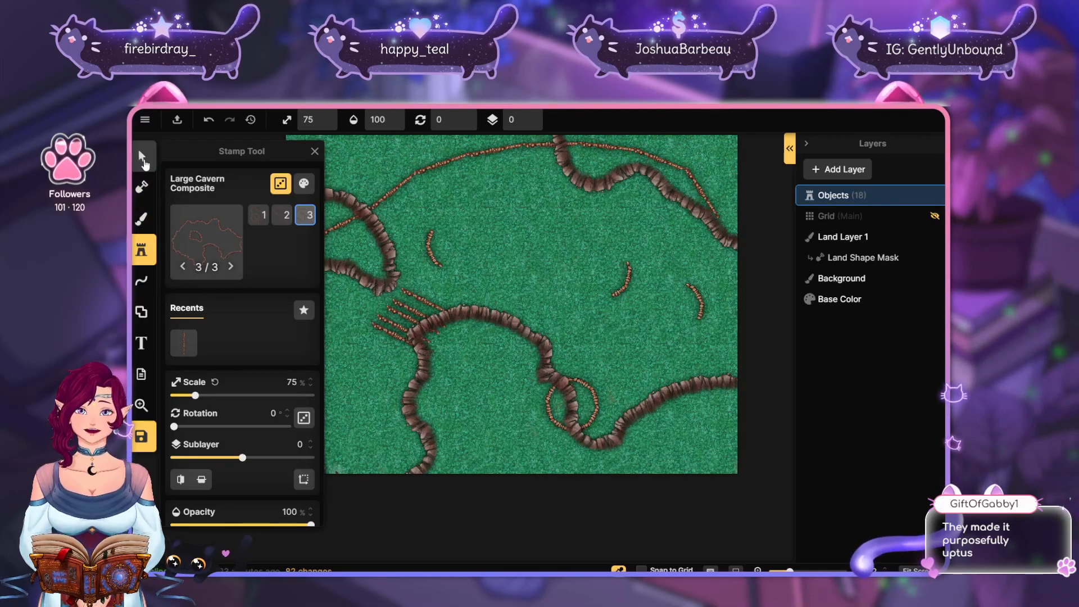
Add a new object layer above Objects, hide the Objects layer, and clear the palisade ring selection
{"action": "key", "text": "Escape"}
{"action": "left_click", "coordinate": [545, 384]}
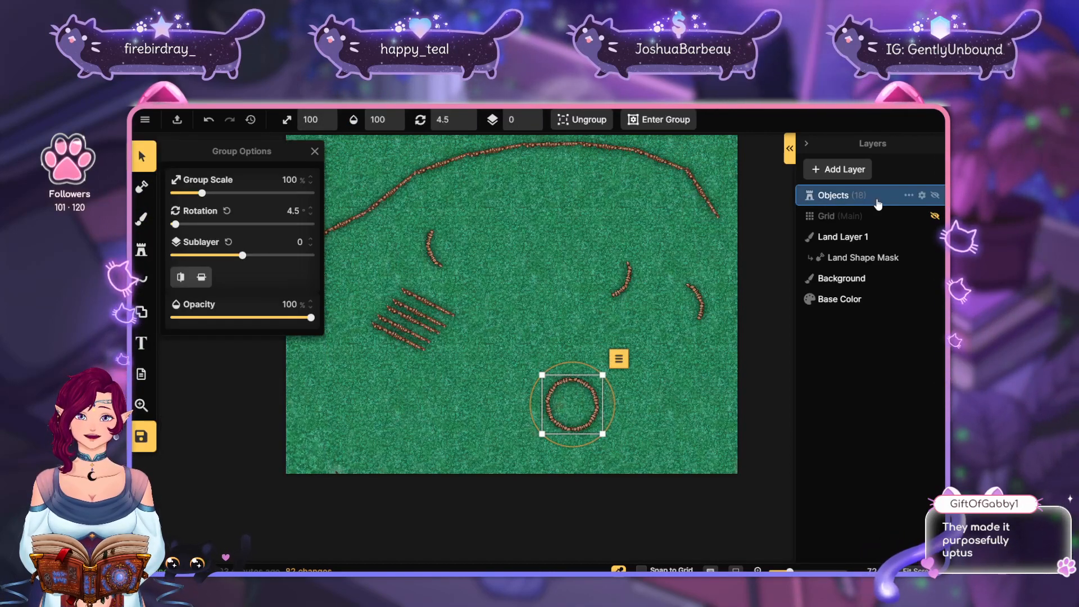
{"action": "left_click", "coordinate": [860, 177]}
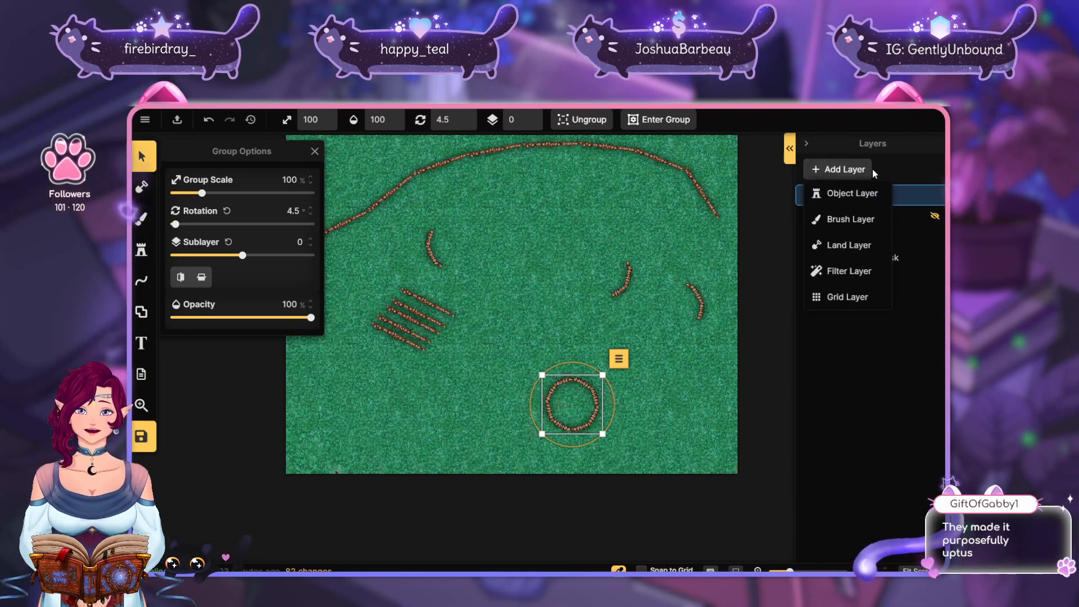
{"action": "left_click", "coordinate": [874, 198]}
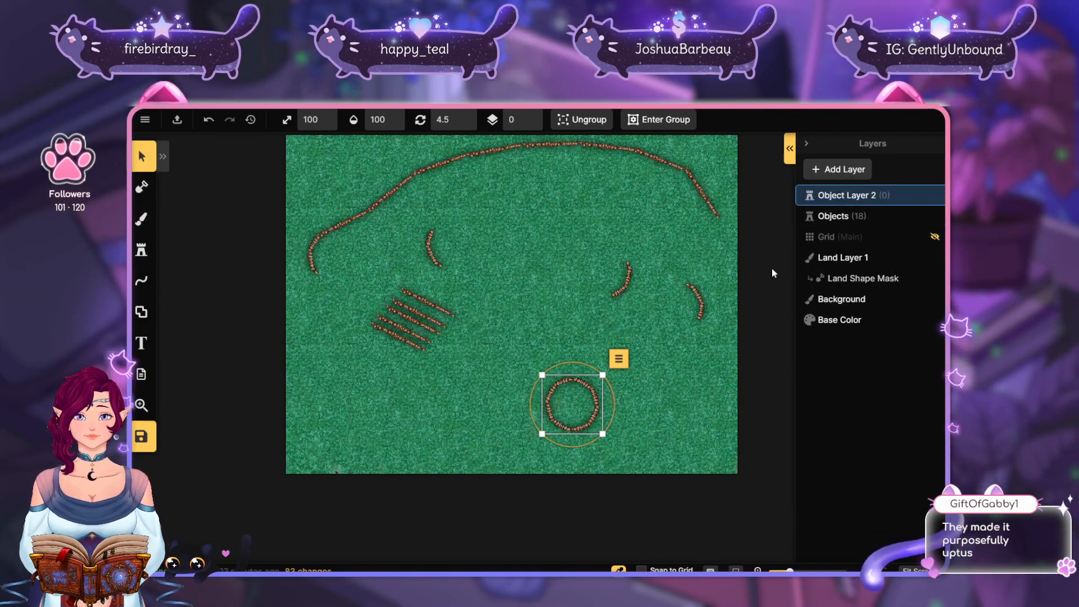
{"action": "left_click", "coordinate": [935, 215]}
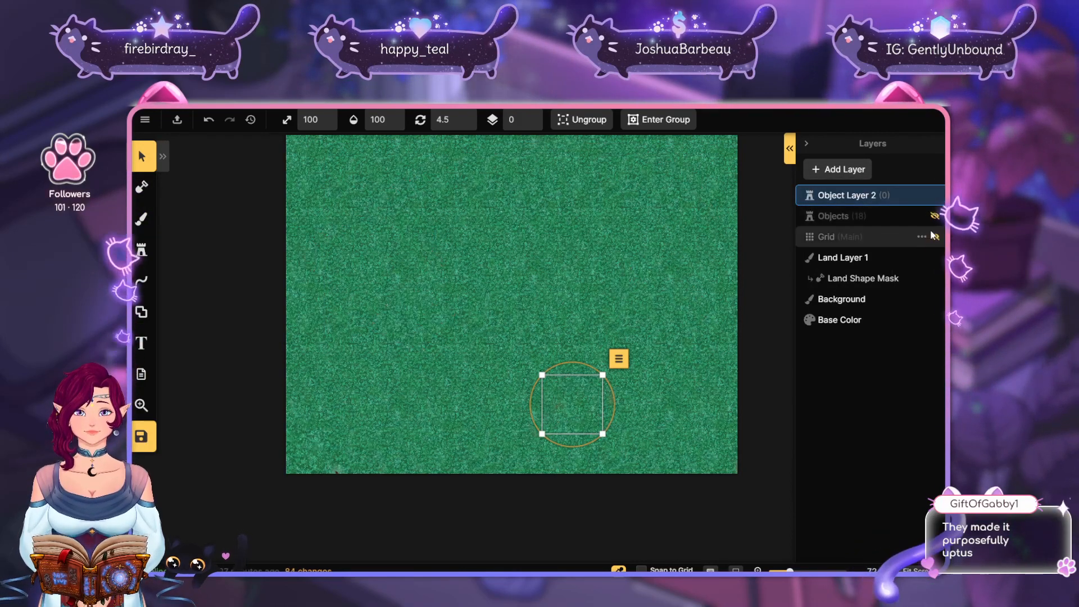
{"action": "left_click", "coordinate": [500, 281]}
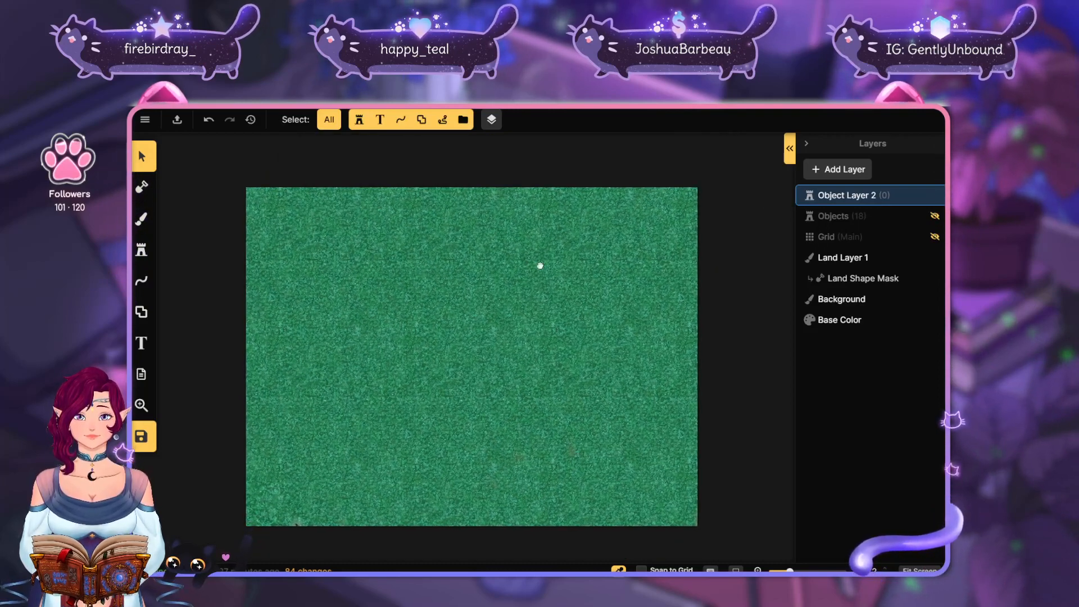
Load the Large Cavern Composite as the stamp for Object Layer 2 and reduce its scale to 26%
{"action": "left_click", "coordinate": [140, 253]}
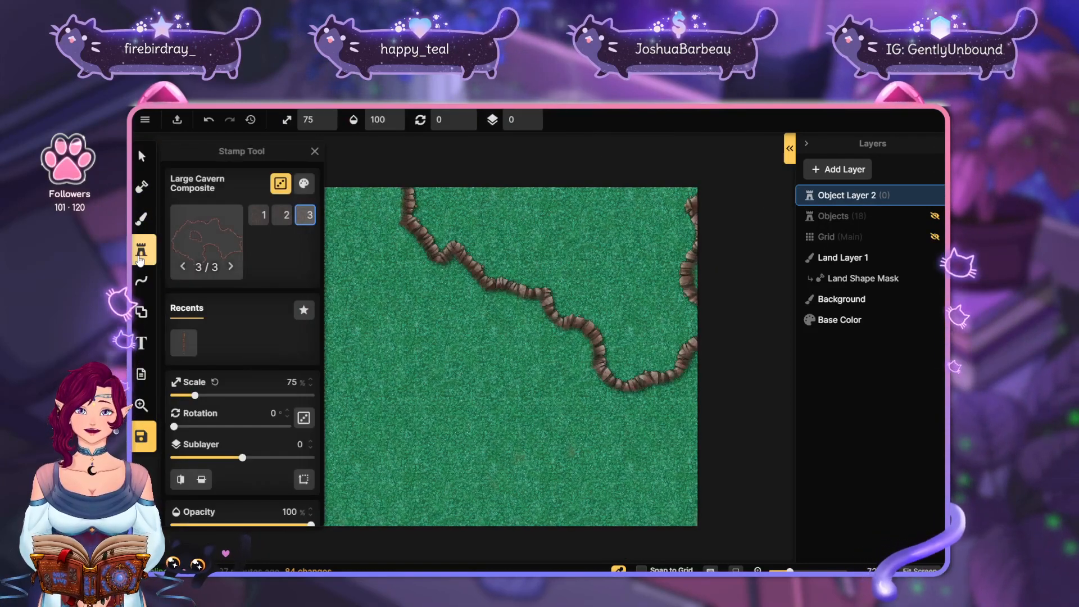
{"action": "left_click", "coordinate": [219, 240]}
{"action": "left_click", "coordinate": [628, 275]}
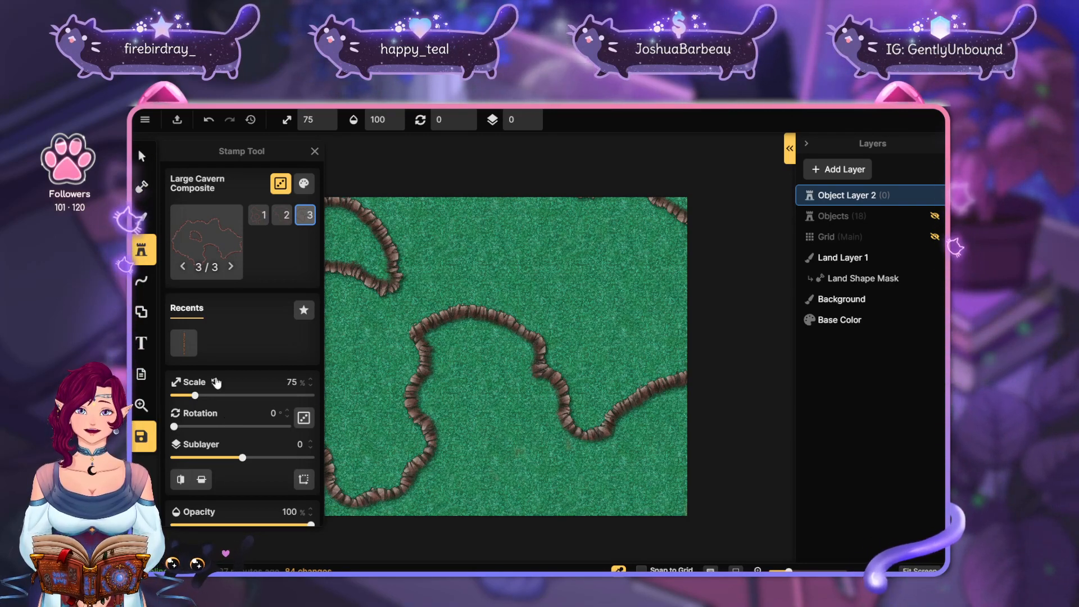
{"action": "left_click_drag", "start_coordinate": [195, 395], "coordinate": [181, 395]}
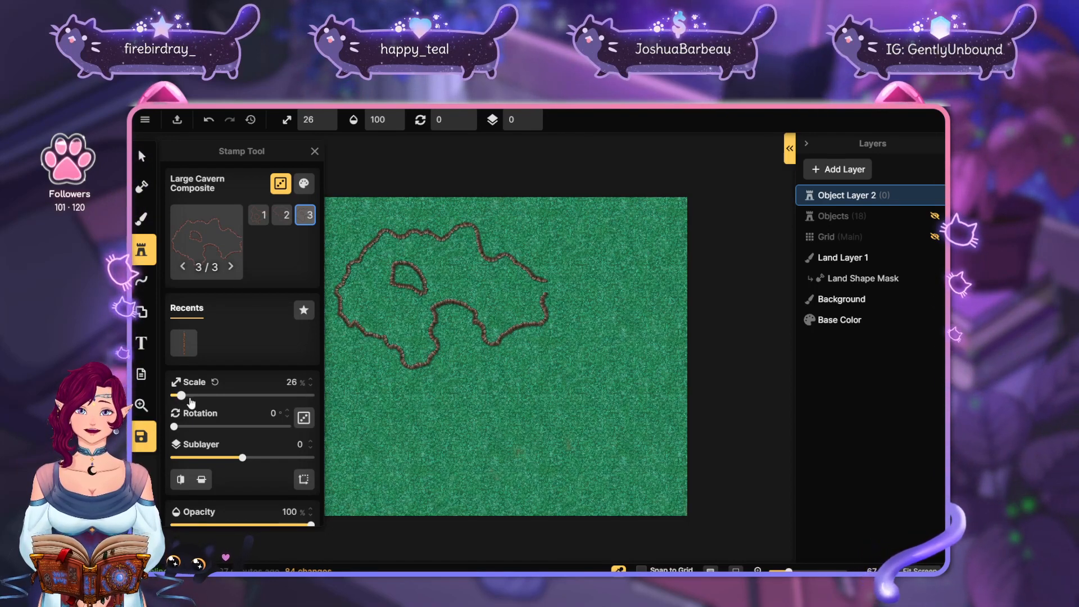
Set the scale of the Large Cavern Composite stamp to 50%
{"action": "left_click", "coordinate": [310, 379]}
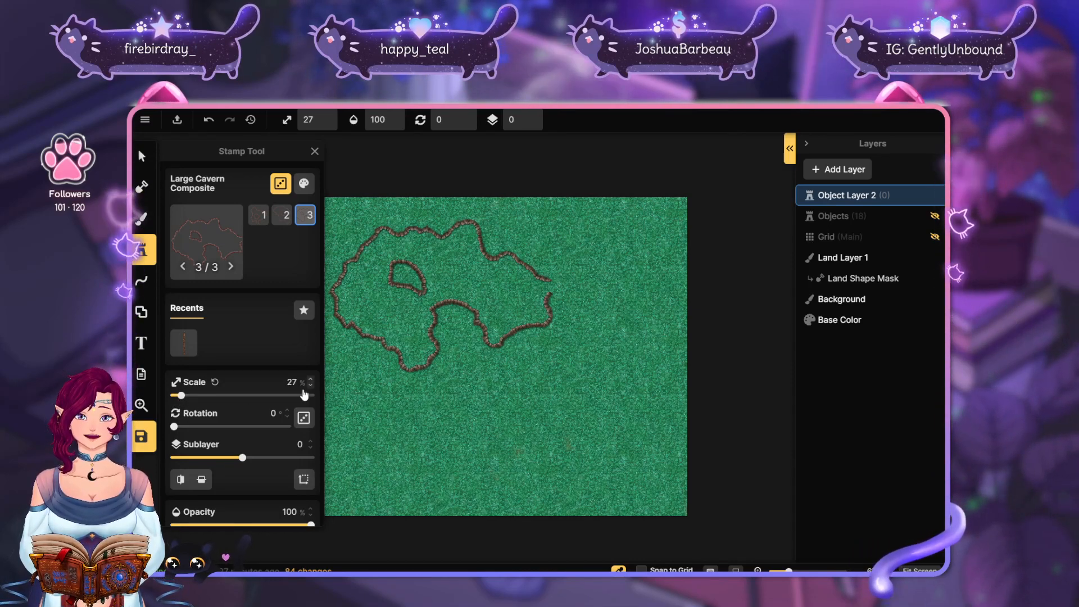
{"action": "double_click", "coordinate": [291, 382]}
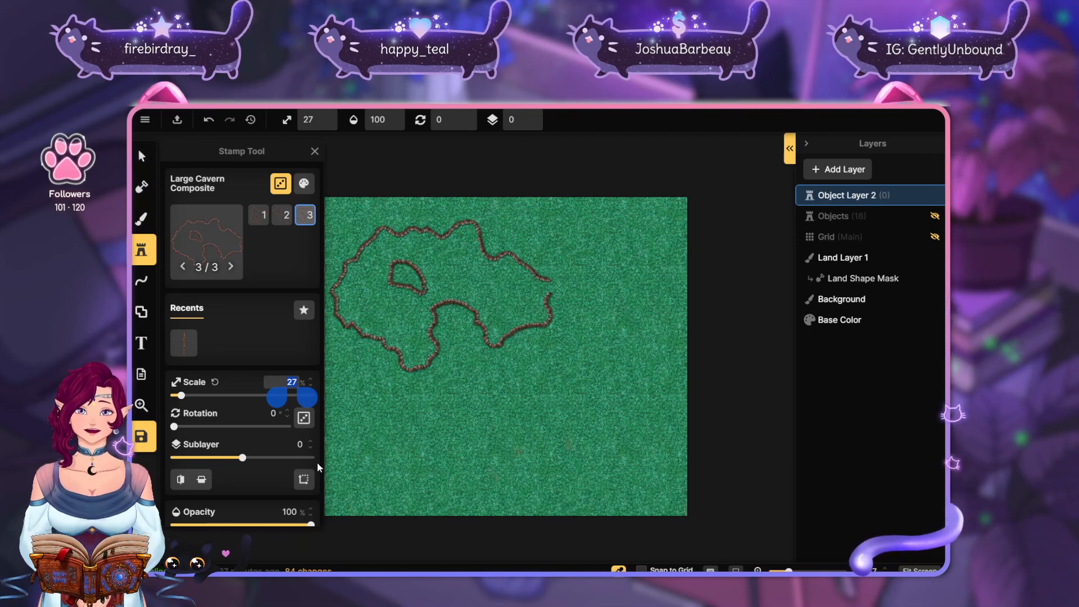
{"action": "type", "text": "50"}
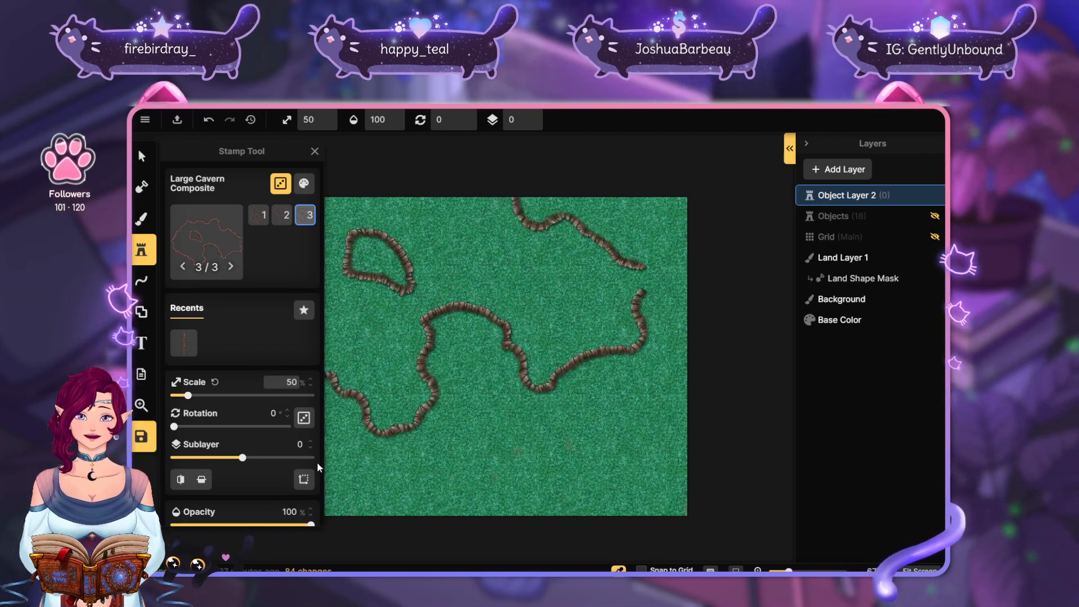
{"action": "key", "text": "BackSpace"}
{"action": "key", "text": "BackSpace"}
{"action": "type", "text": "4"}
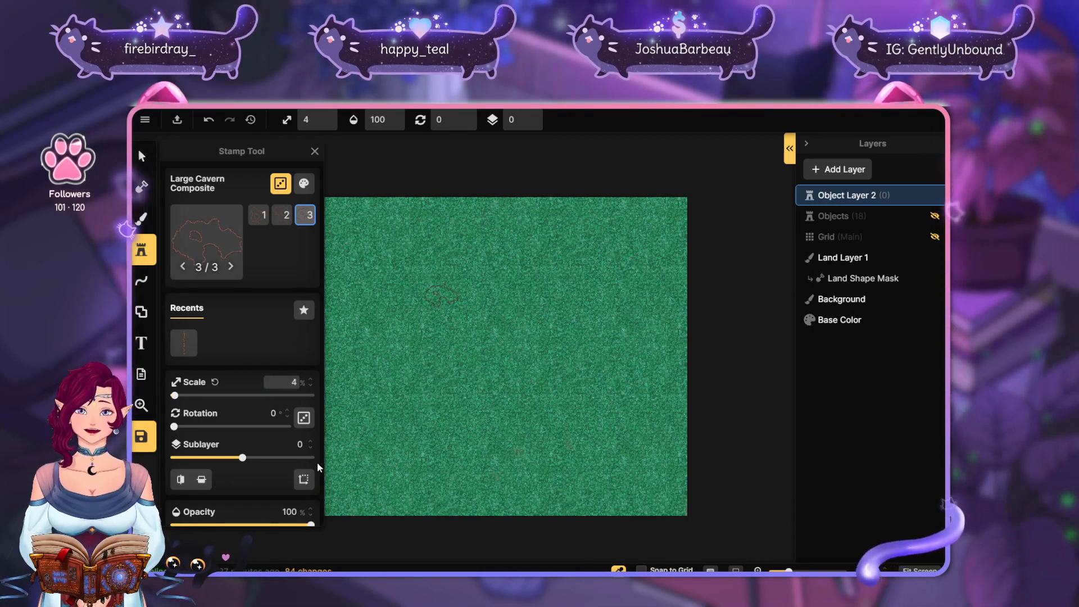
{"action": "type", "text": "0"}
{"action": "key", "text": "BackSpace"}
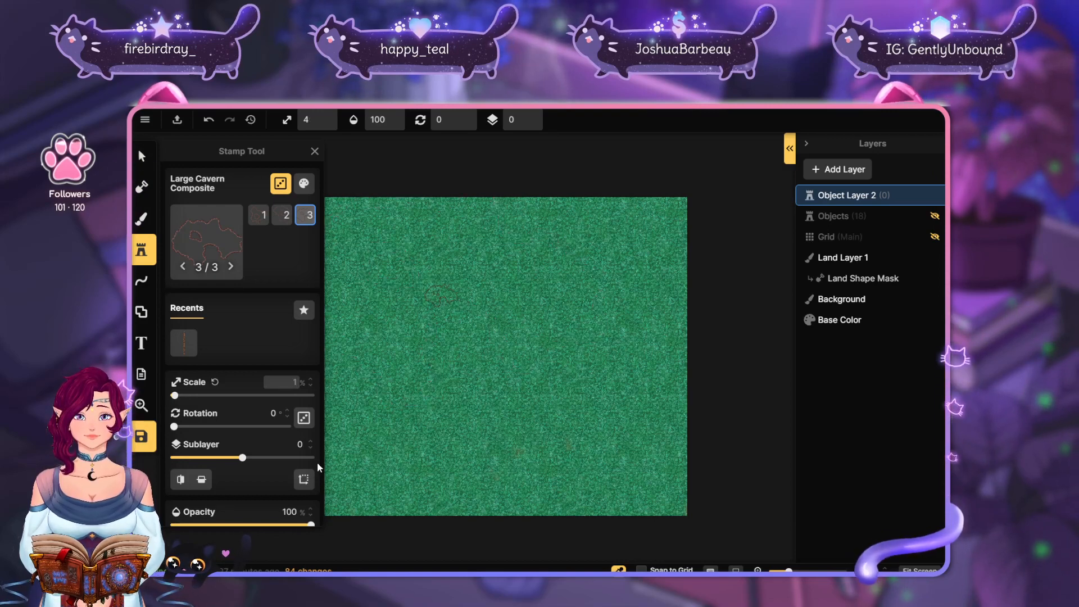
{"action": "key", "text": "BackSpace"}
{"action": "type", "text": "50"}
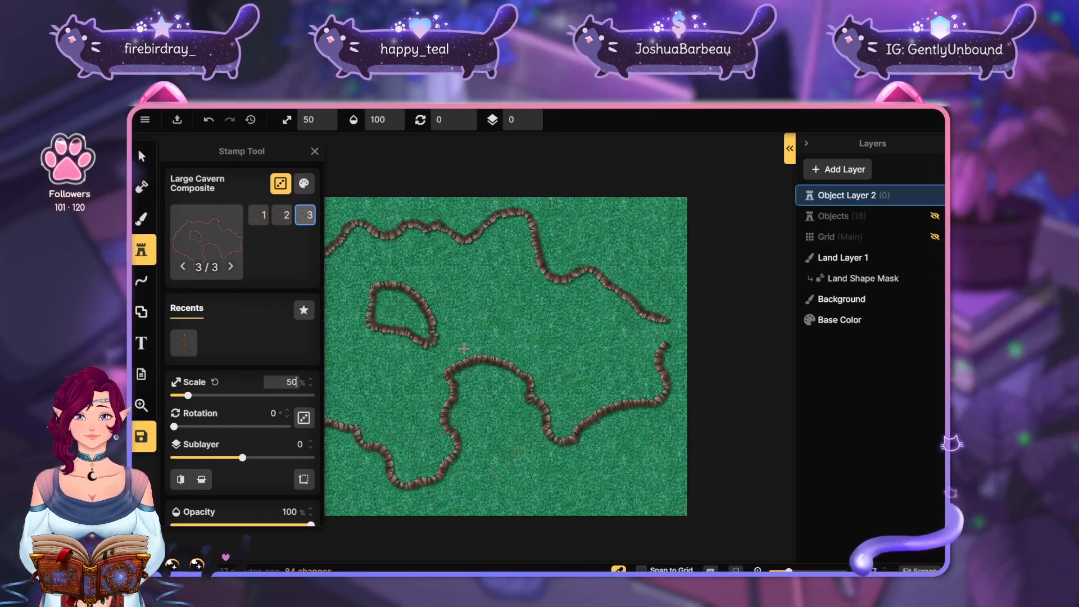
Place the cavern composite once over the centre of the map on Object Layer 2 and switch to the Select tool
{"action": "left_click", "coordinate": [473, 359]}
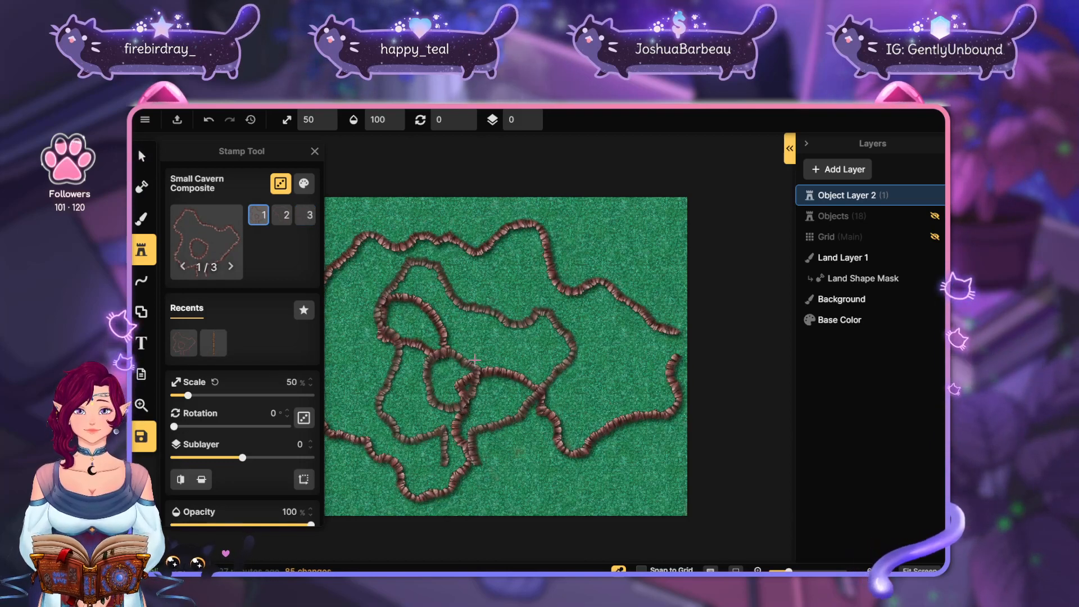
{"action": "left_click", "coordinate": [140, 152]}
{"action": "left_click", "coordinate": [733, 273]}
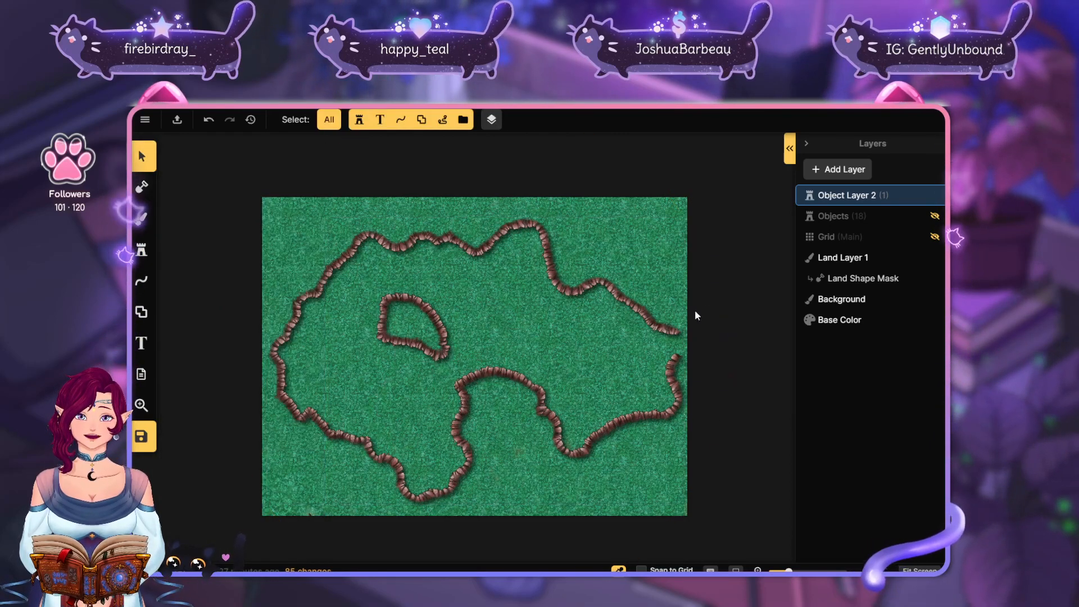
Shift the placed cavern composite slightly toward the map's upper left and rotate it to 3°
{"action": "left_click", "coordinate": [587, 335]}
{"action": "left_click_drag", "start_coordinate": [578, 342], "coordinate": [568, 325]}
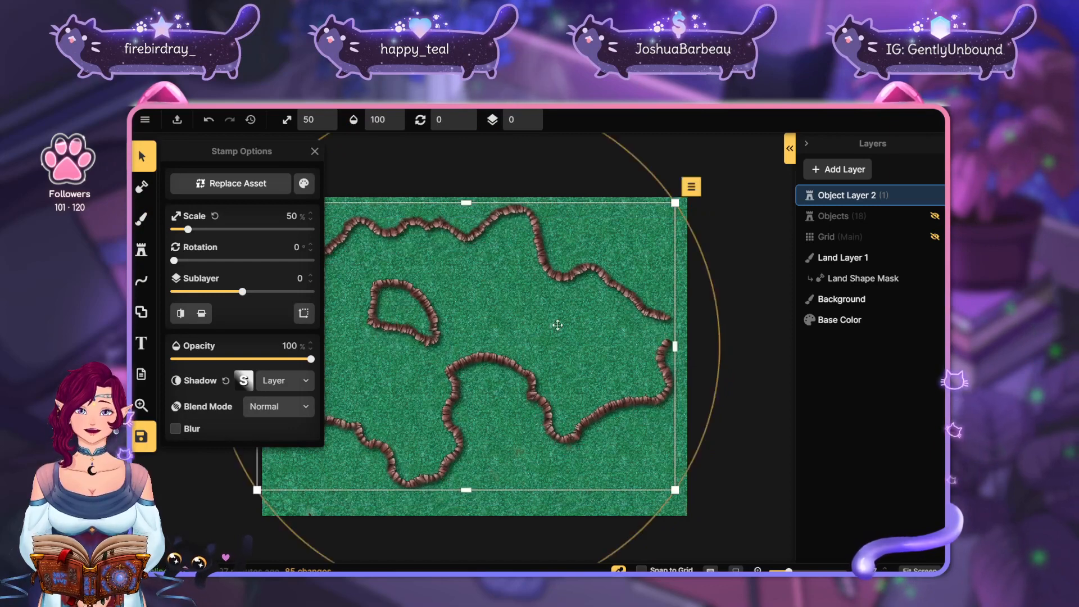
{"action": "left_click", "coordinate": [693, 290]}
{"action": "left_click", "coordinate": [609, 306]}
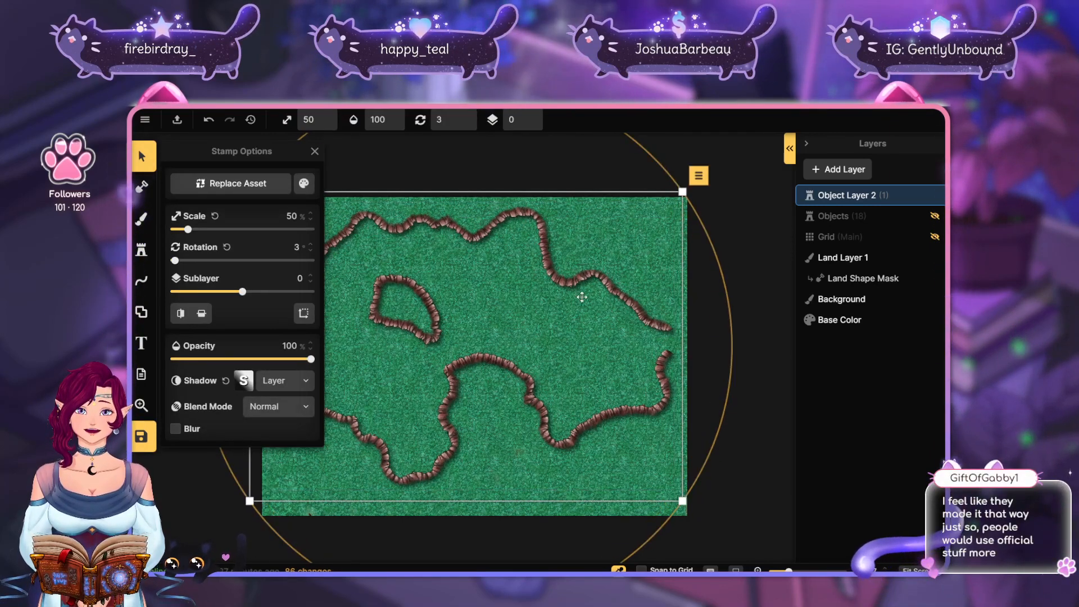
{"action": "left_click", "coordinate": [743, 259]}
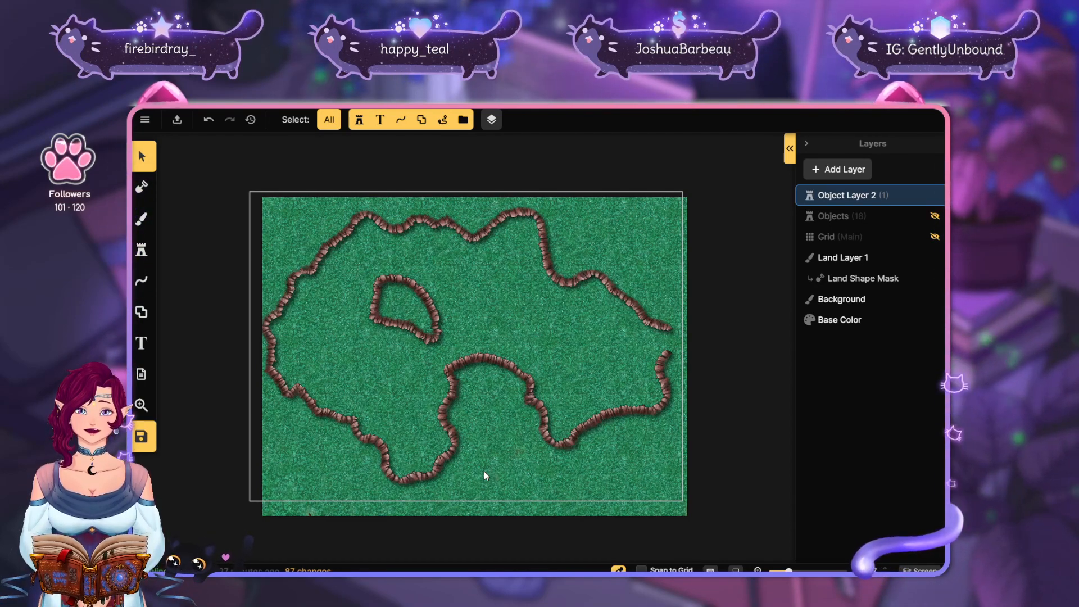
{"action": "left_click", "coordinate": [583, 340]}
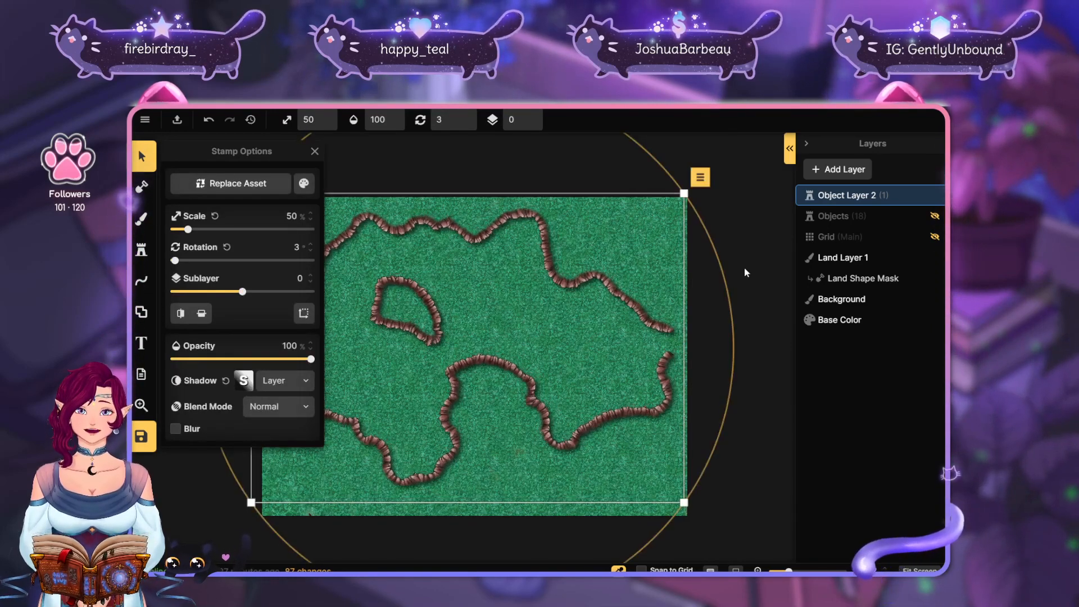
{"action": "left_click", "coordinate": [723, 281]}
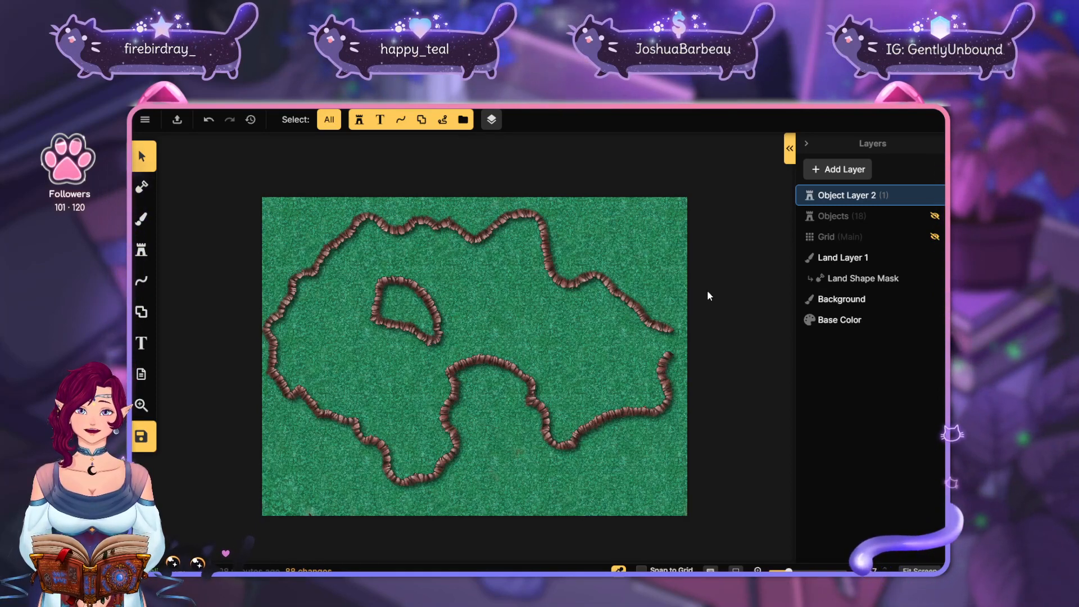
Rotate the cavern composite to 20° and reposition it over the grass map
{"action": "left_click", "coordinate": [663, 297]}
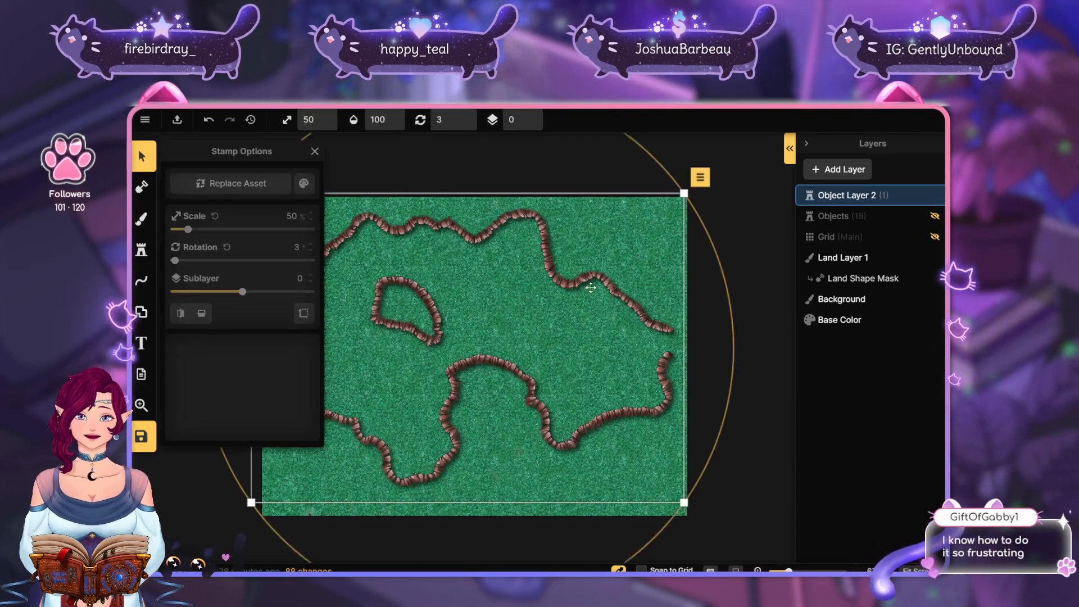
{"action": "left_click_drag", "start_coordinate": [724, 261], "coordinate": [718, 294]}
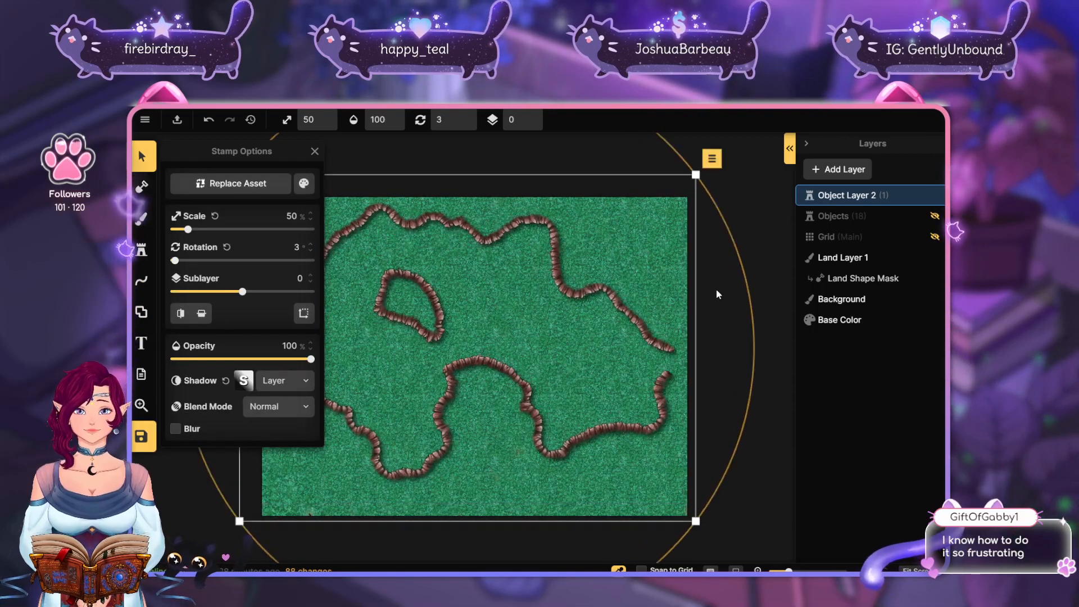
{"action": "left_click", "coordinate": [758, 202]}
{"action": "left_click", "coordinate": [644, 293]}
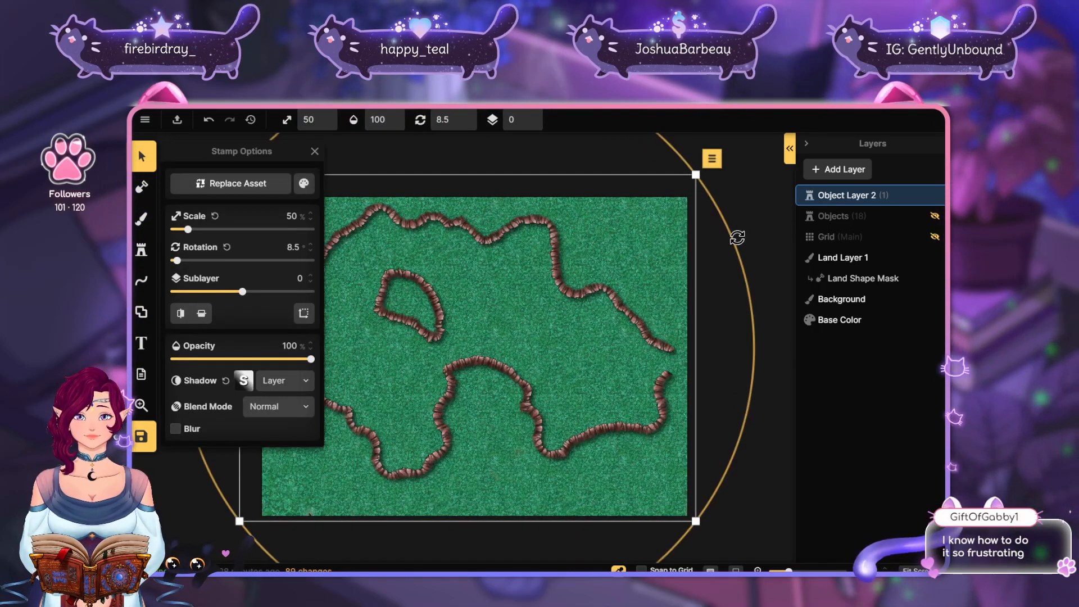
{"action": "left_click_drag", "start_coordinate": [621, 297], "coordinate": [568, 316]}
{"action": "left_click", "coordinate": [749, 177]}
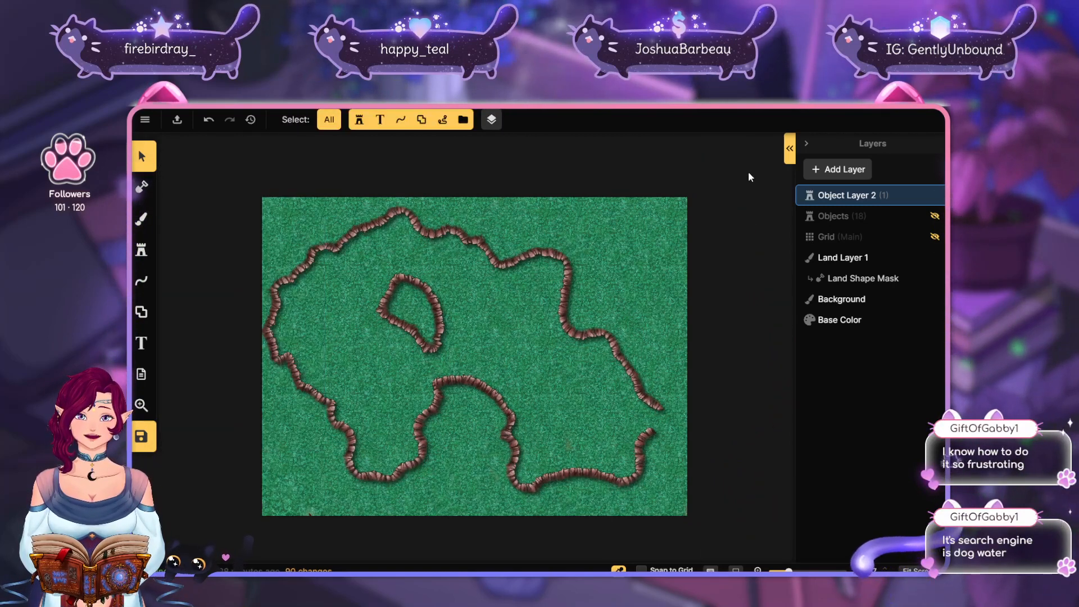
Nudge the rotated cavern composite slightly up and to the right to fit its outline within the map edges
{"action": "left_click", "coordinate": [493, 323]}
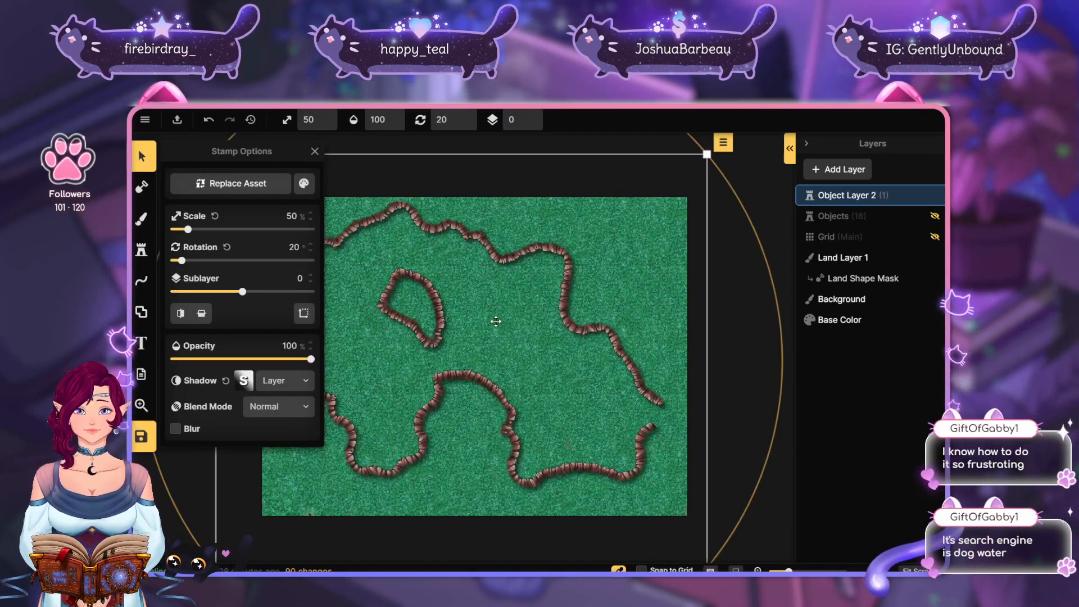
{"action": "left_click", "coordinate": [755, 173]}
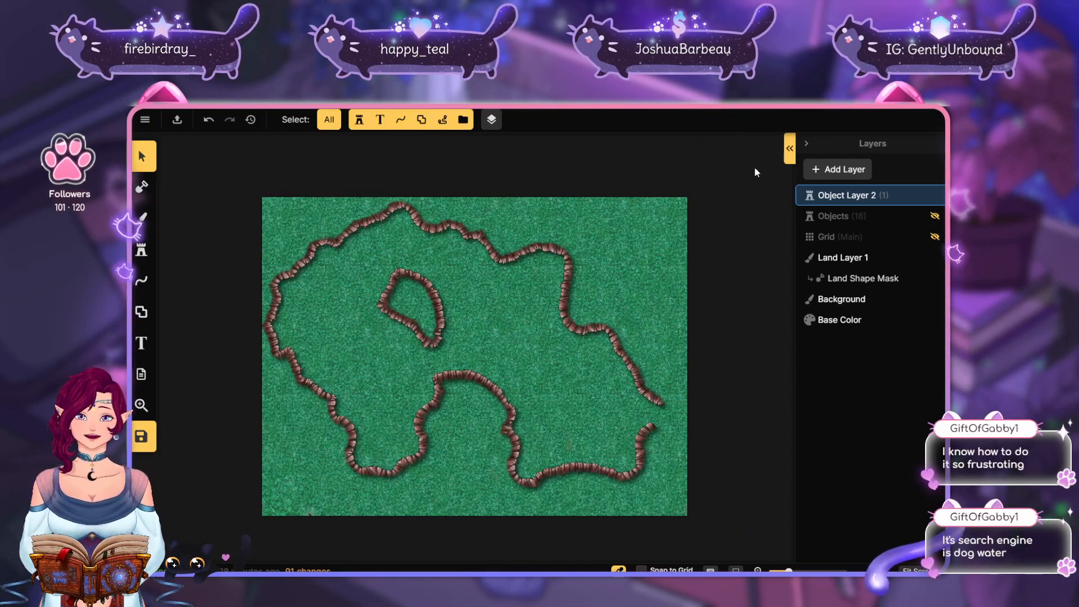
{"action": "left_click", "coordinate": [533, 322]}
{"action": "left_click_drag", "start_coordinate": [532, 322], "coordinate": [542, 320]}
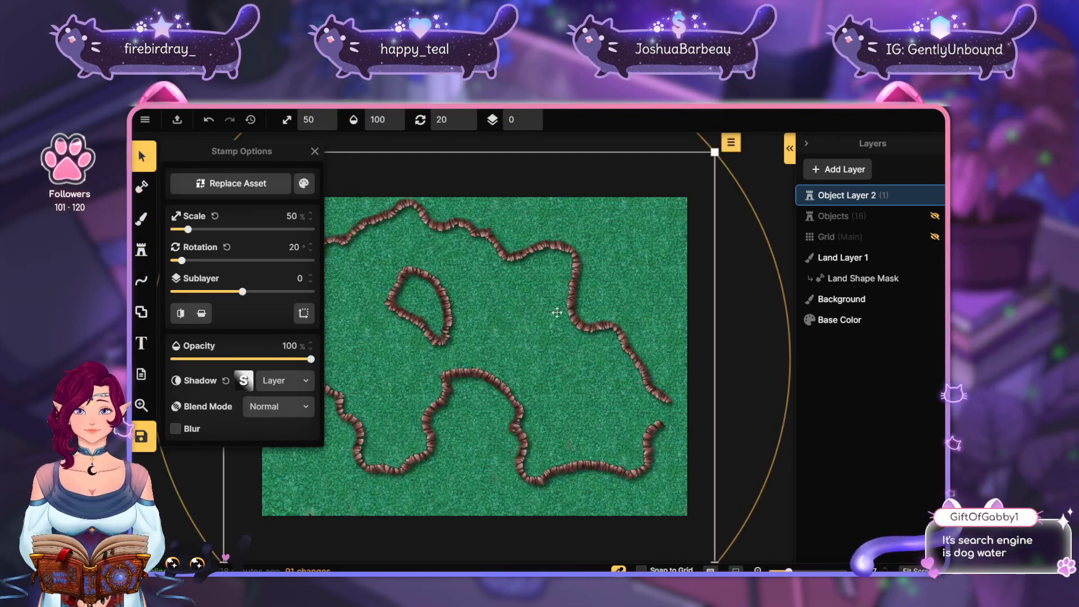
{"action": "left_click", "coordinate": [767, 194]}
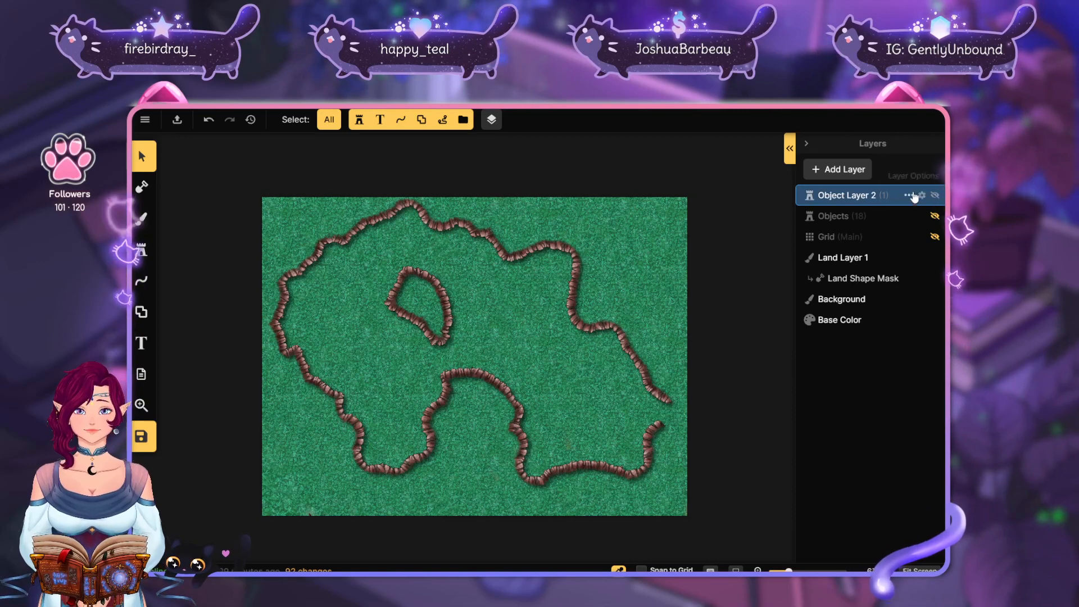
Review the layer options of Object Layer 2 and close them
{"action": "left_click", "coordinate": [910, 195]}
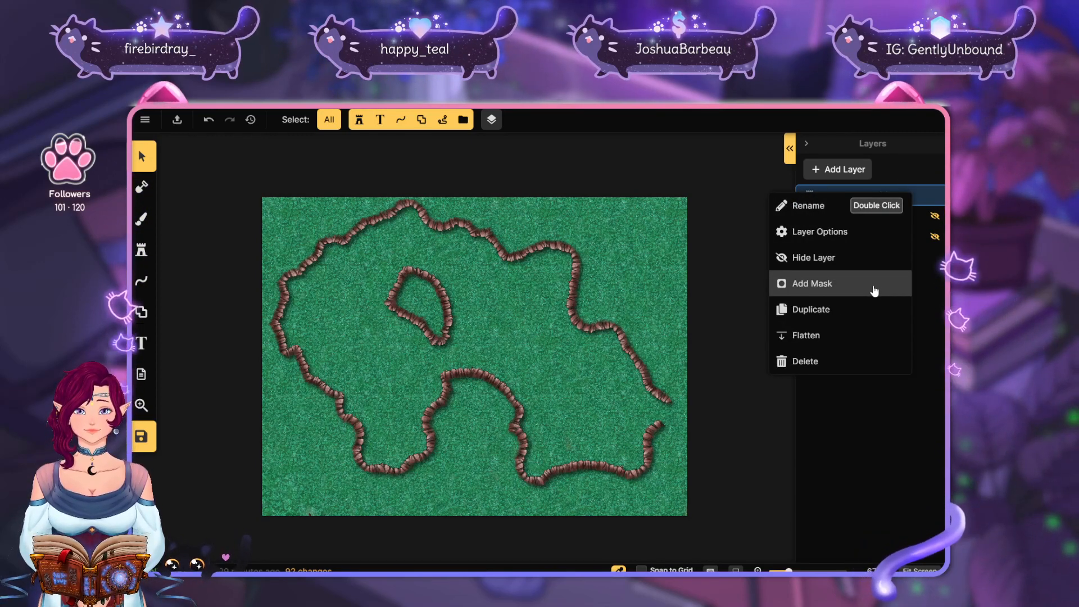
{"action": "left_click", "coordinate": [860, 232]}
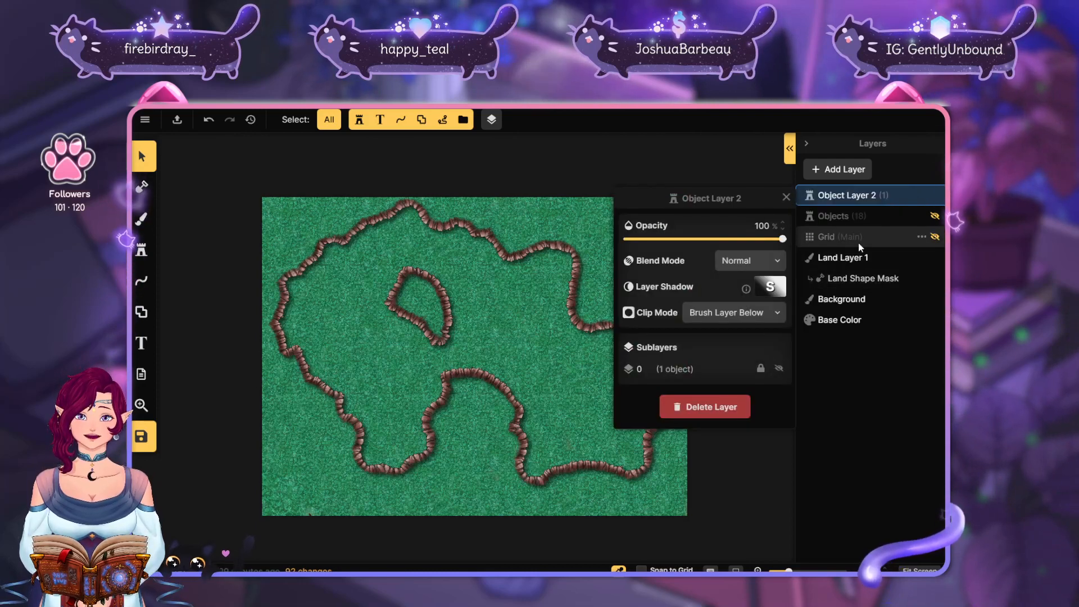
{"action": "left_click", "coordinate": [710, 173]}
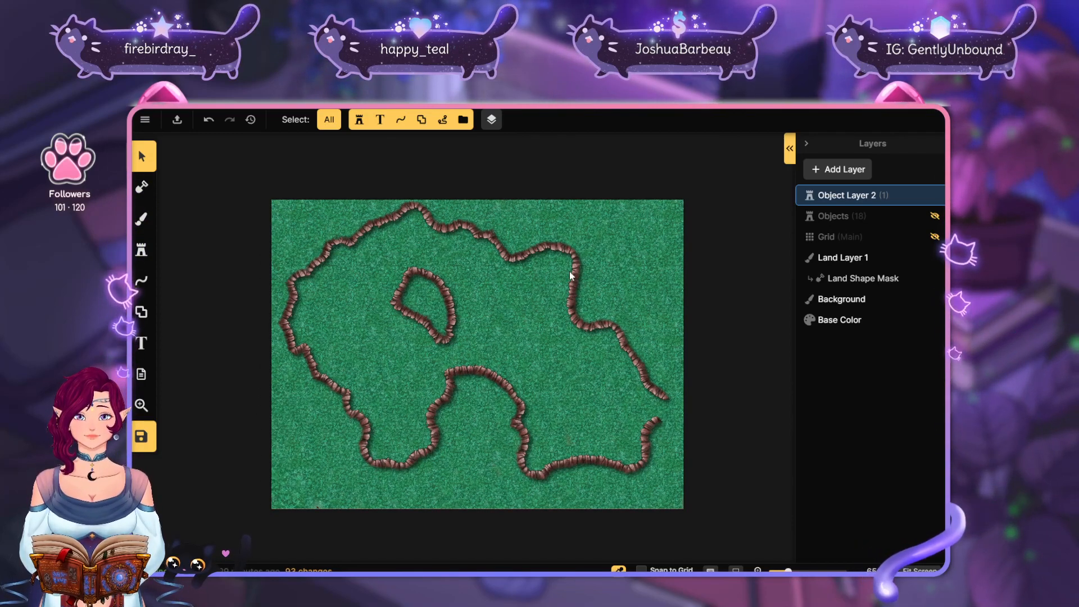
Hide Object Layer 2 and show it again, check its sublayer settings, and clear the cavern composite selection
{"action": "scroll", "coordinate": [573, 292], "scroll_direction": "up", "scroll_amount": 2}
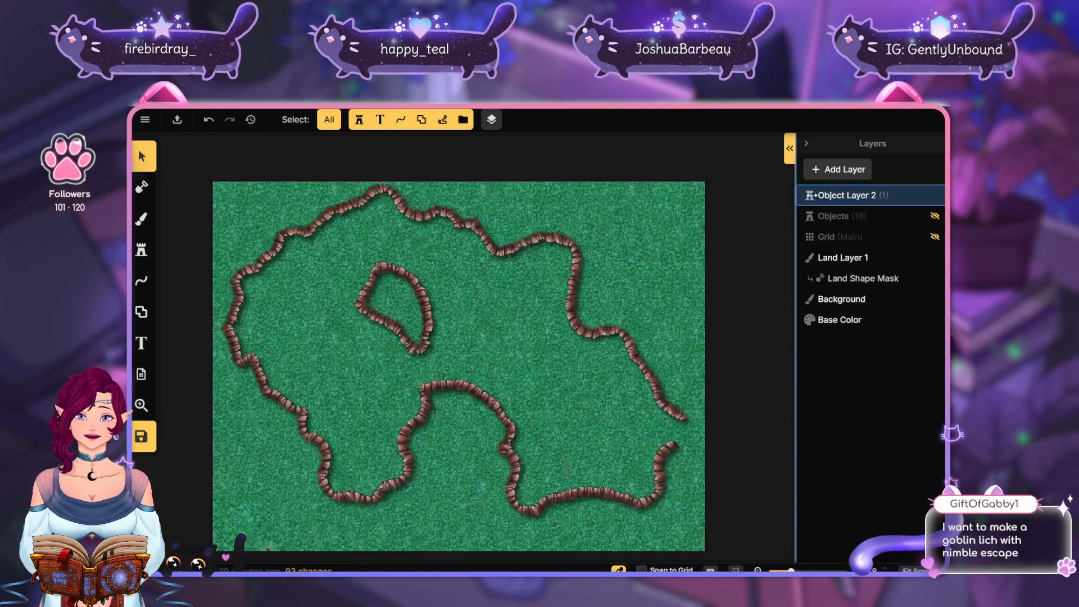
{"action": "left_click", "coordinate": [934, 196]}
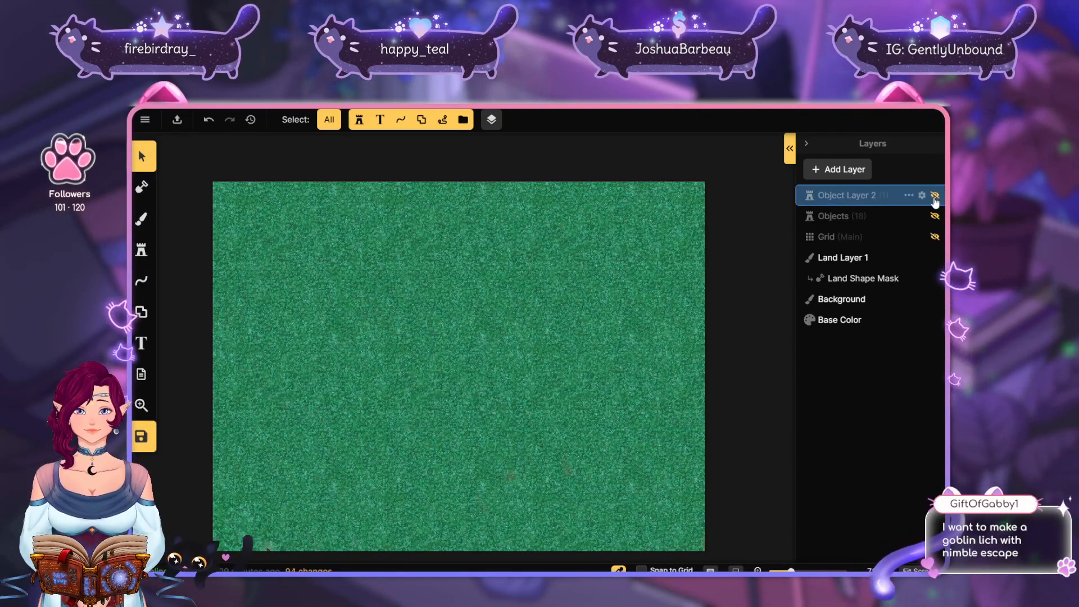
{"action": "left_click", "coordinate": [935, 197]}
{"action": "left_click", "coordinate": [922, 195]}
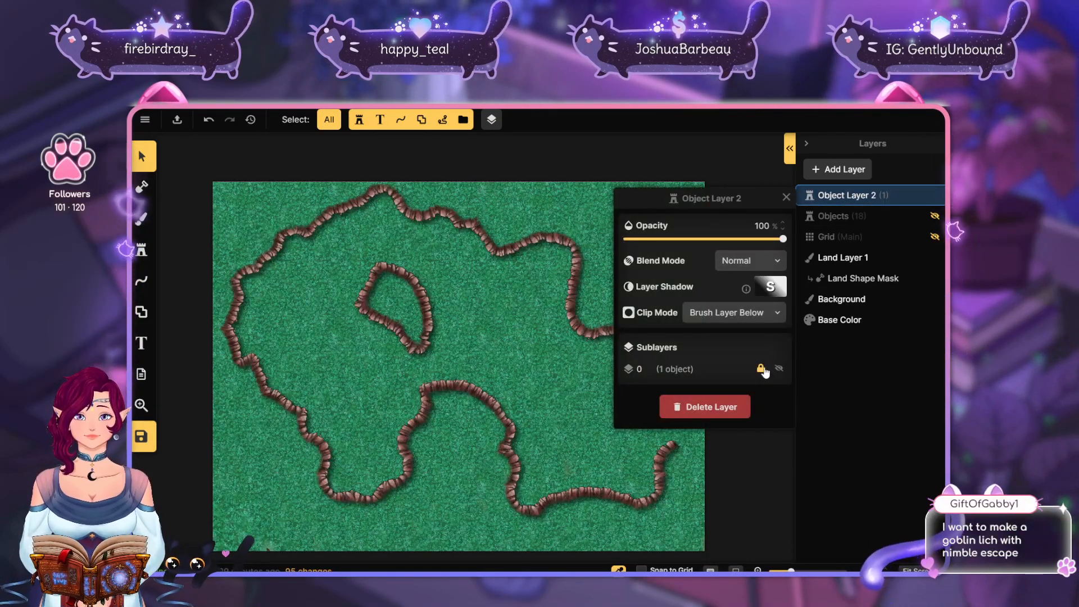
{"action": "left_click", "coordinate": [610, 276]}
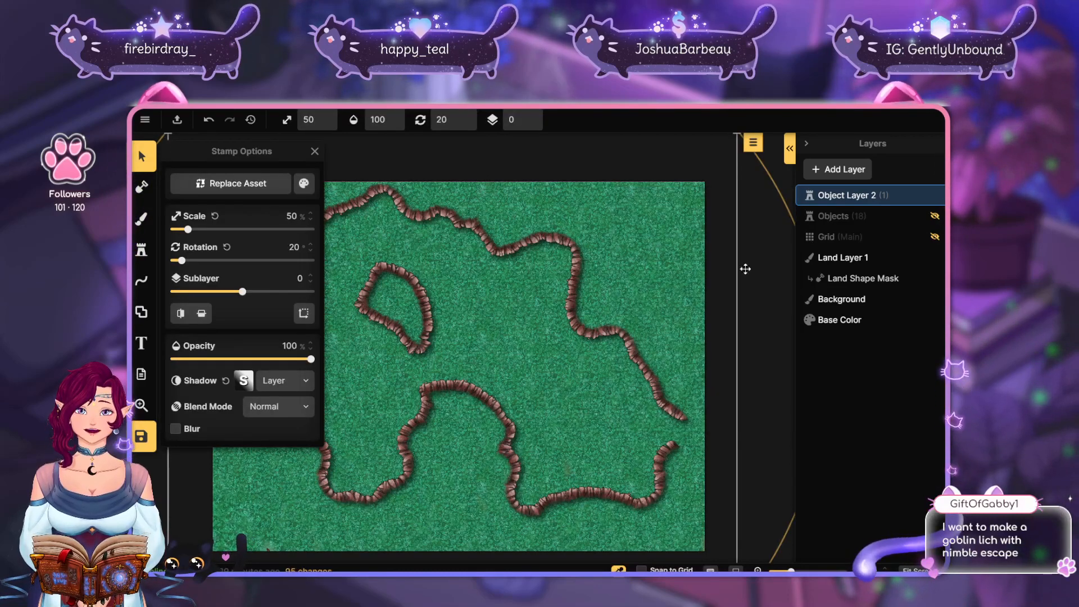
{"action": "left_click", "coordinate": [706, 282]}
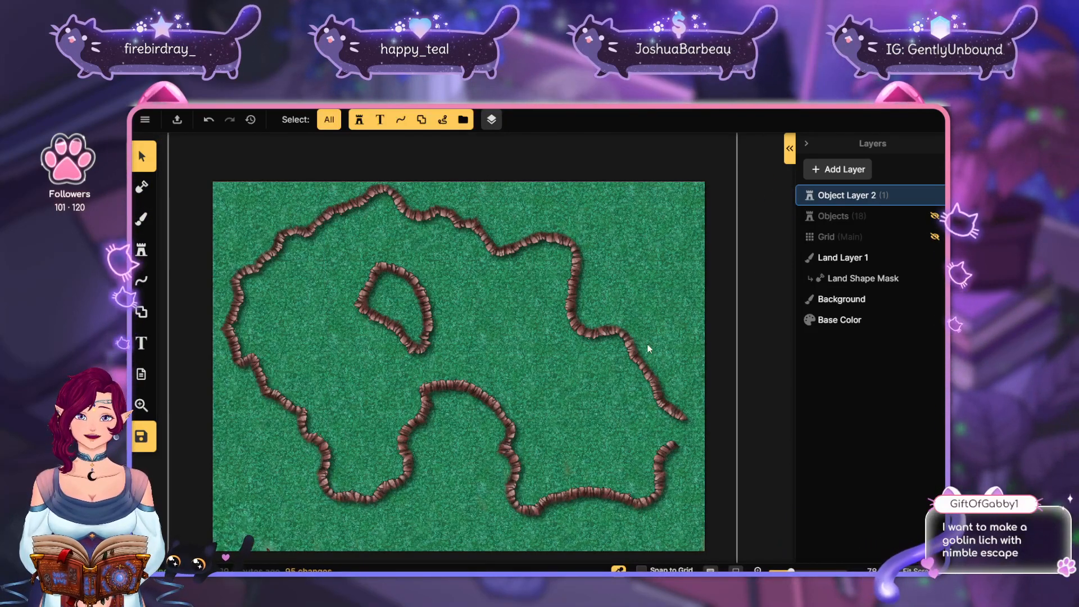
{"action": "left_click_drag", "start_coordinate": [629, 365], "coordinate": [655, 313]}
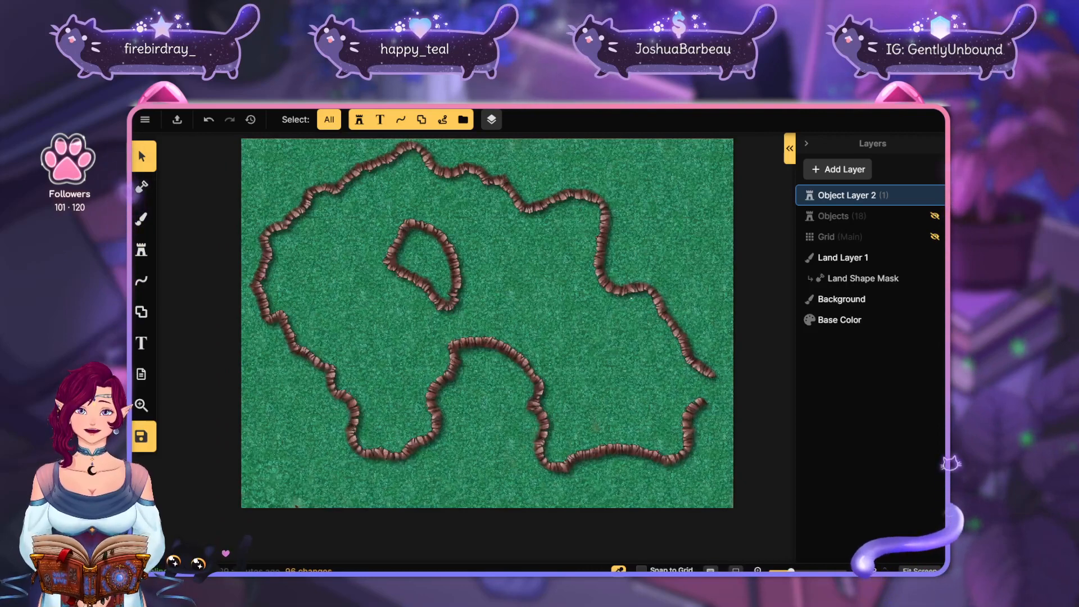
{"action": "left_click", "coordinate": [645, 311]}
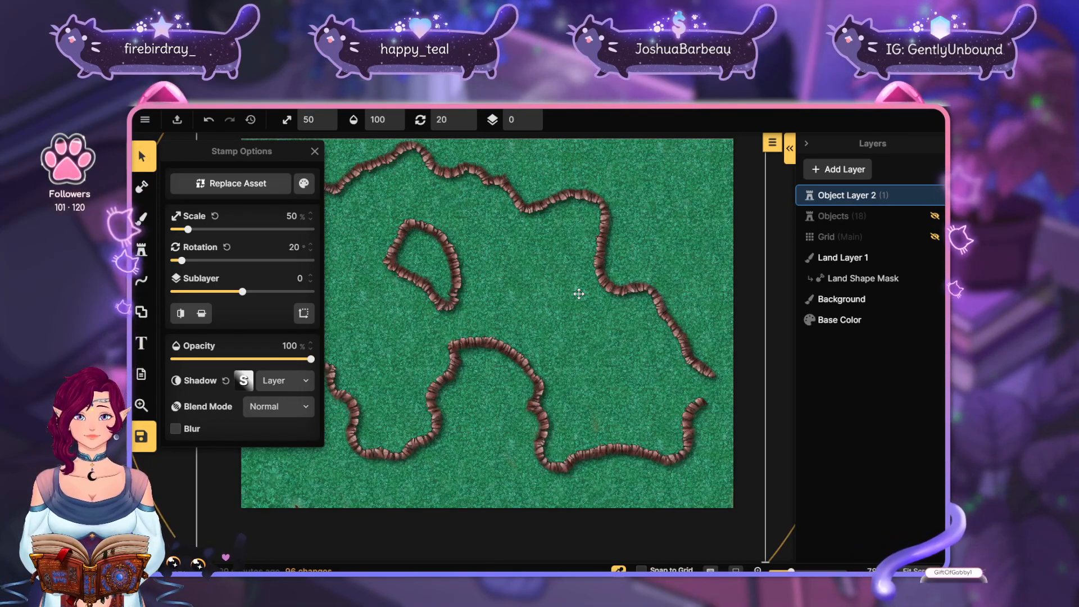
{"action": "key", "text": "Escape"}
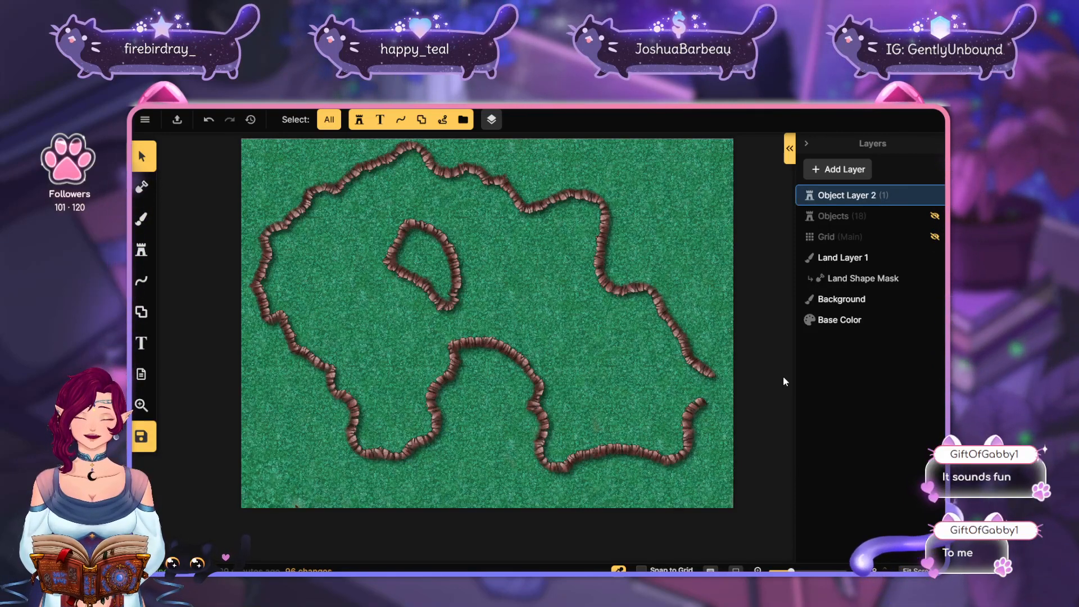
{"action": "left_click", "coordinate": [683, 316]}
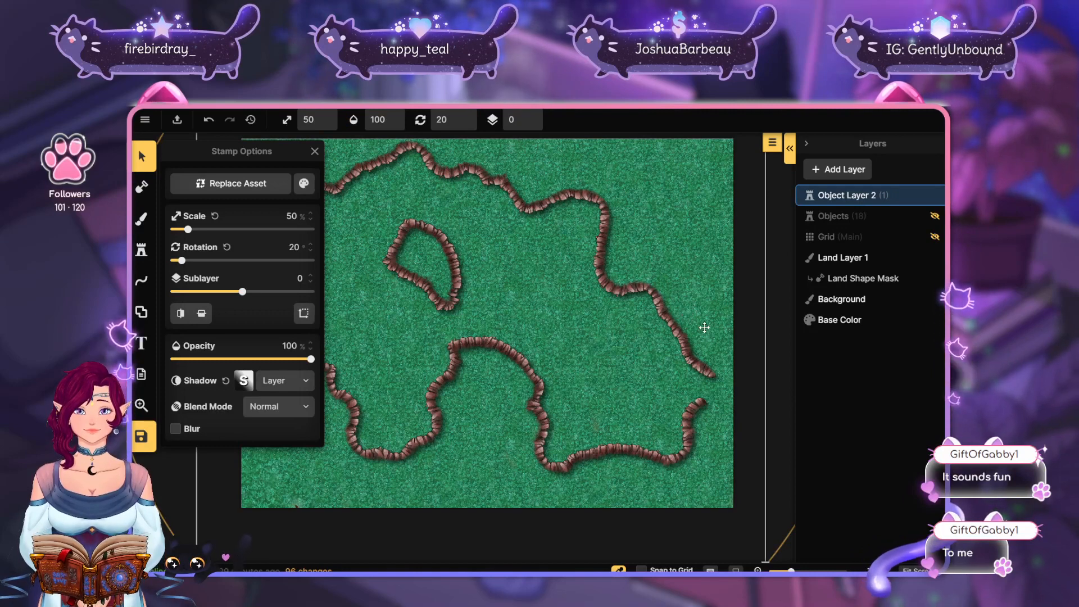
Deselect the cliff path and lock sublayer 0 of Object Layer 2 in its layer options
{"action": "left_click", "coordinate": [781, 304]}
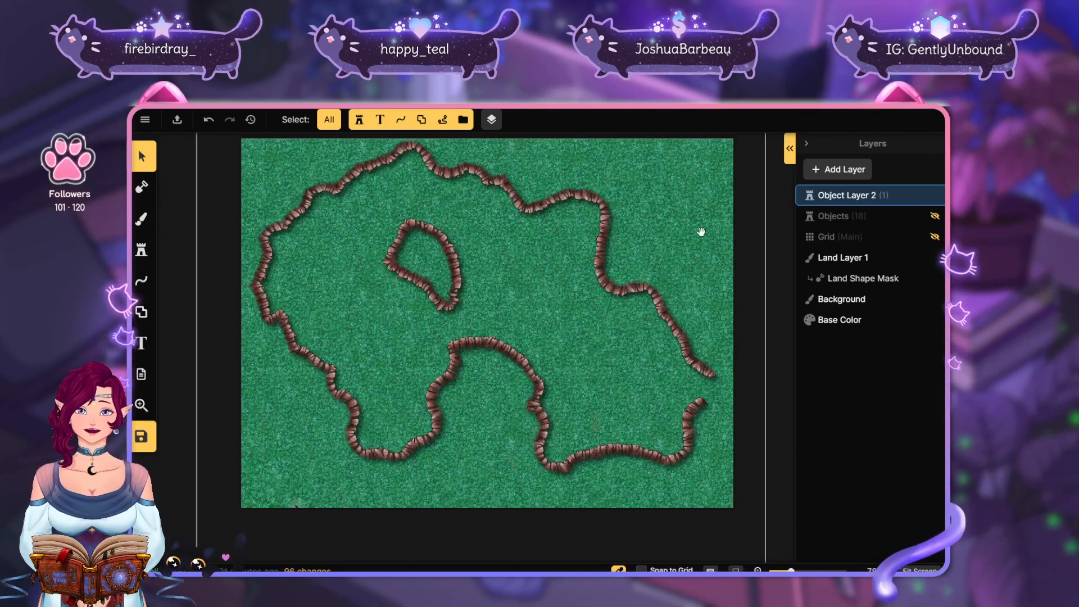
{"action": "left_click_drag", "start_coordinate": [702, 232], "coordinate": [701, 241]}
{"action": "left_click", "coordinate": [686, 298]}
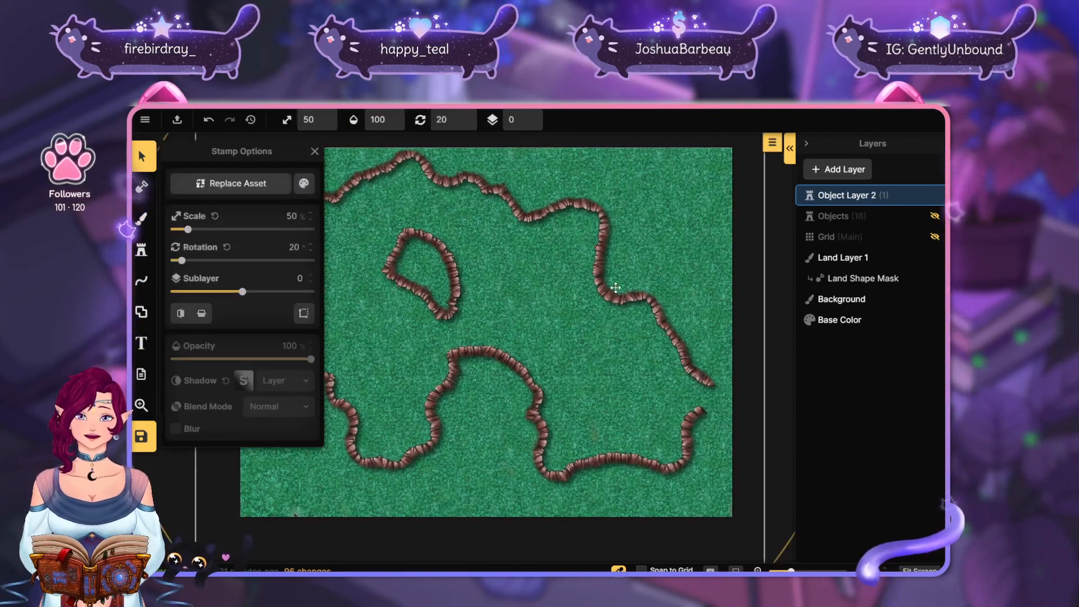
{"action": "left_click", "coordinate": [780, 310]}
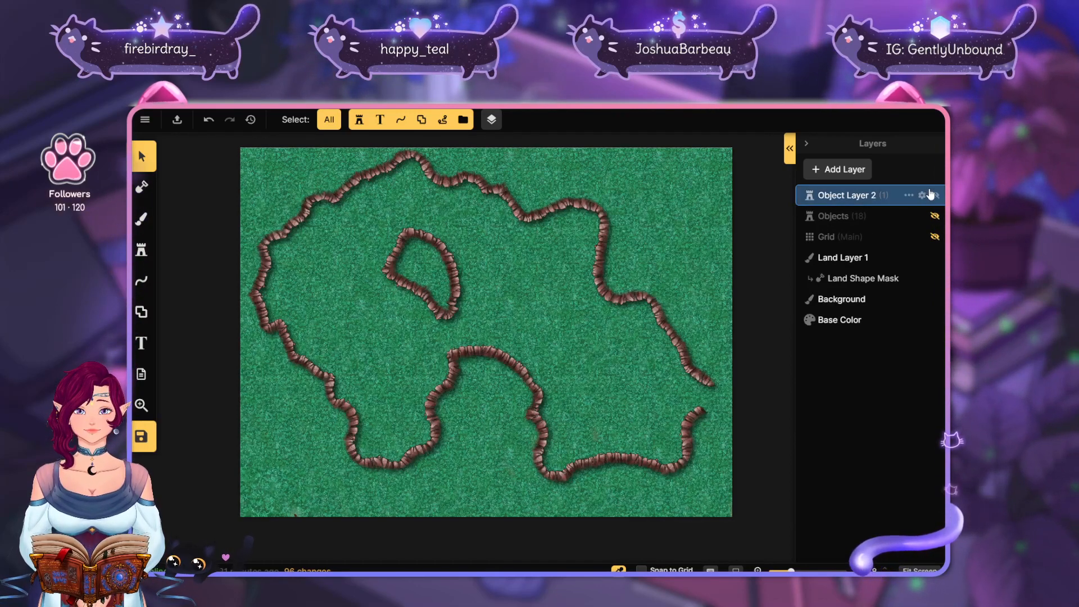
{"action": "right_click", "coordinate": [911, 194]}
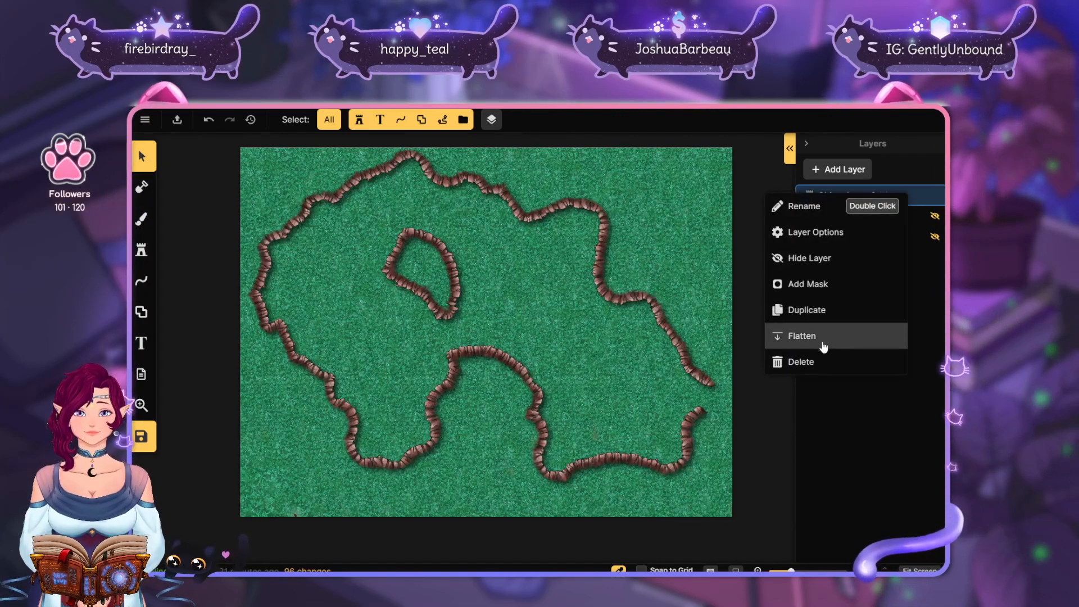
{"action": "left_click", "coordinate": [820, 233]}
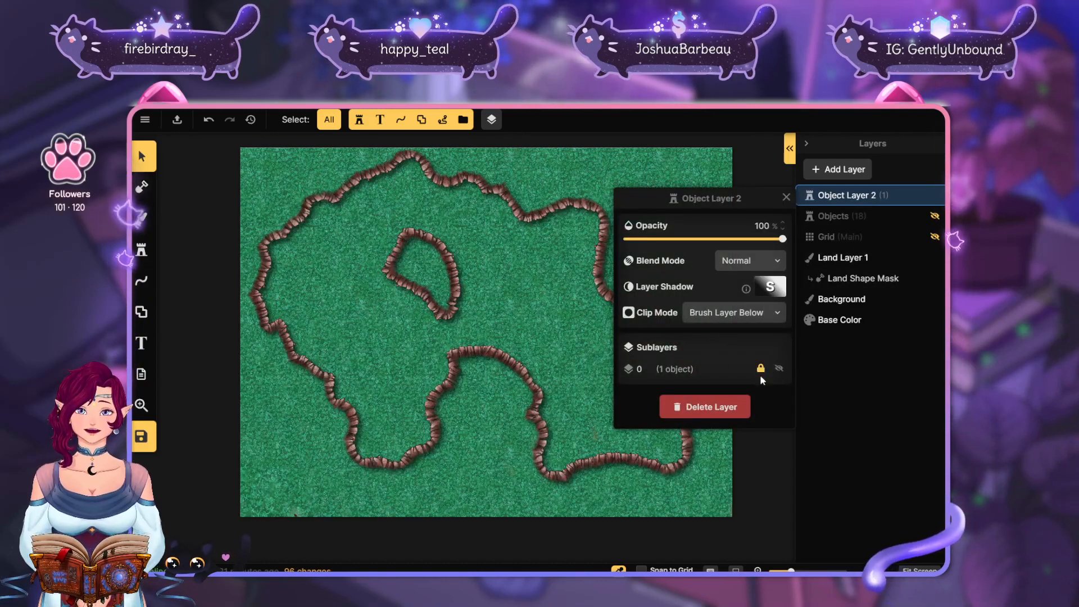
{"action": "left_click", "coordinate": [775, 494]}
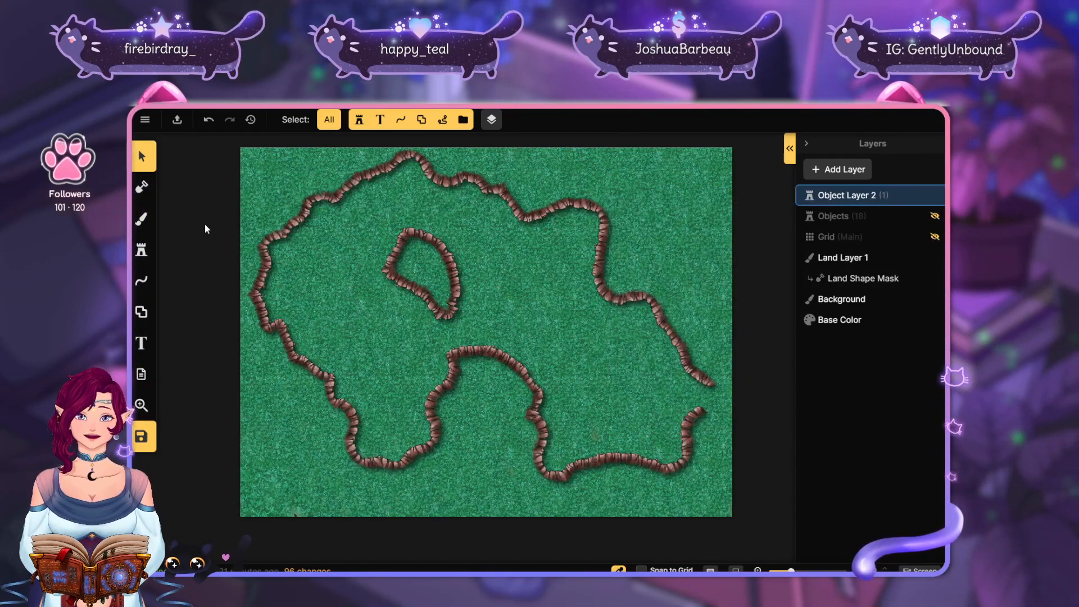
{"action": "left_click_drag", "start_coordinate": [506, 256], "coordinate": [505, 288]}
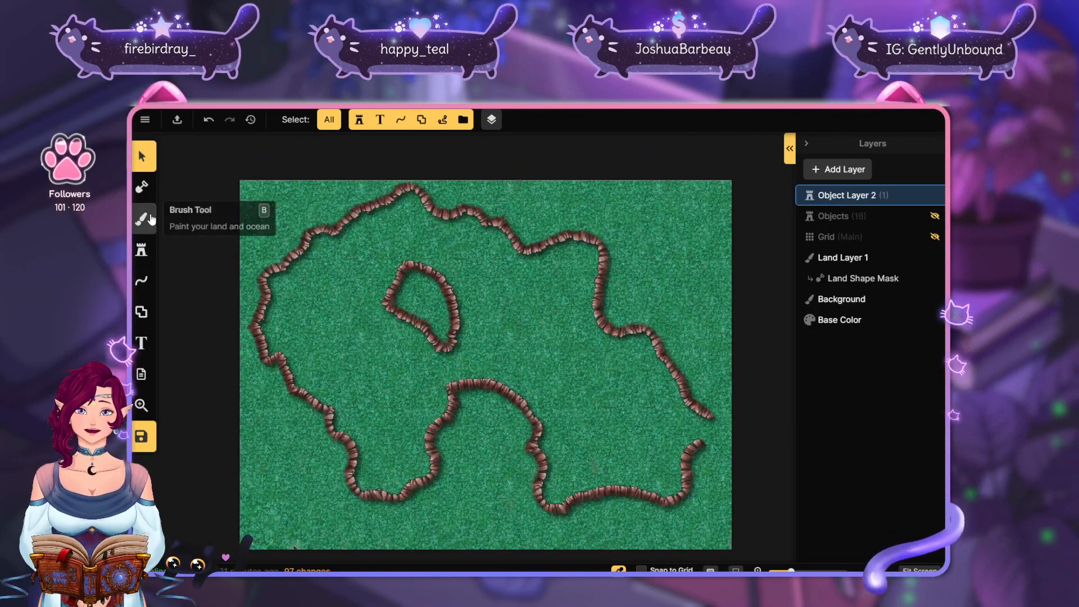
Activate the Land Shape Mask for adding land and set the Land Tool's brush size to 43
{"action": "left_click", "coordinate": [866, 282]}
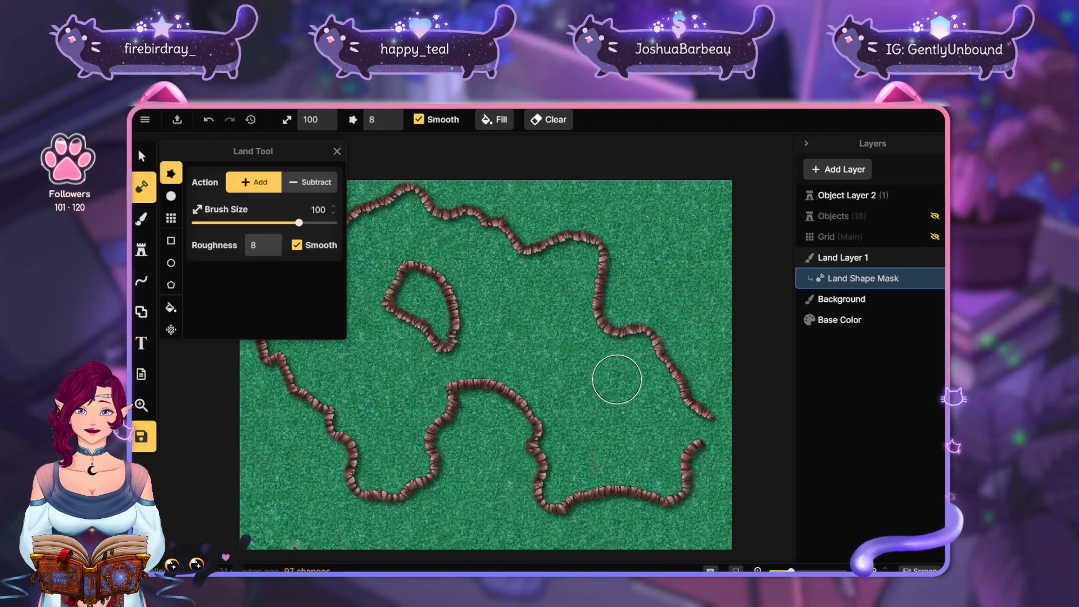
{"action": "left_click_drag", "start_coordinate": [617, 380], "coordinate": [632, 337]}
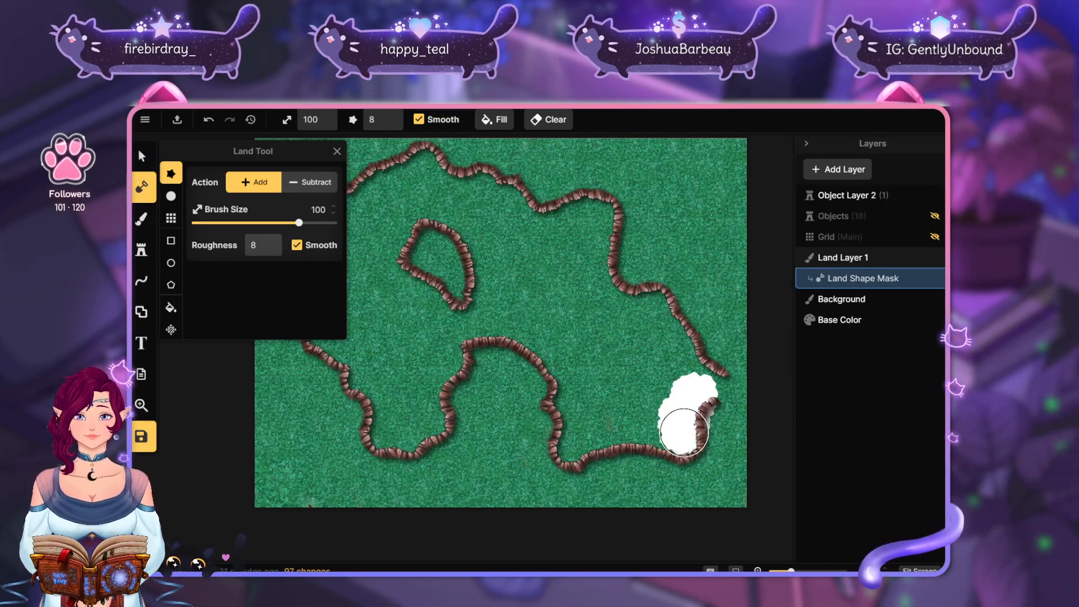
{"action": "left_click_drag", "start_coordinate": [674, 432], "coordinate": [624, 427]}
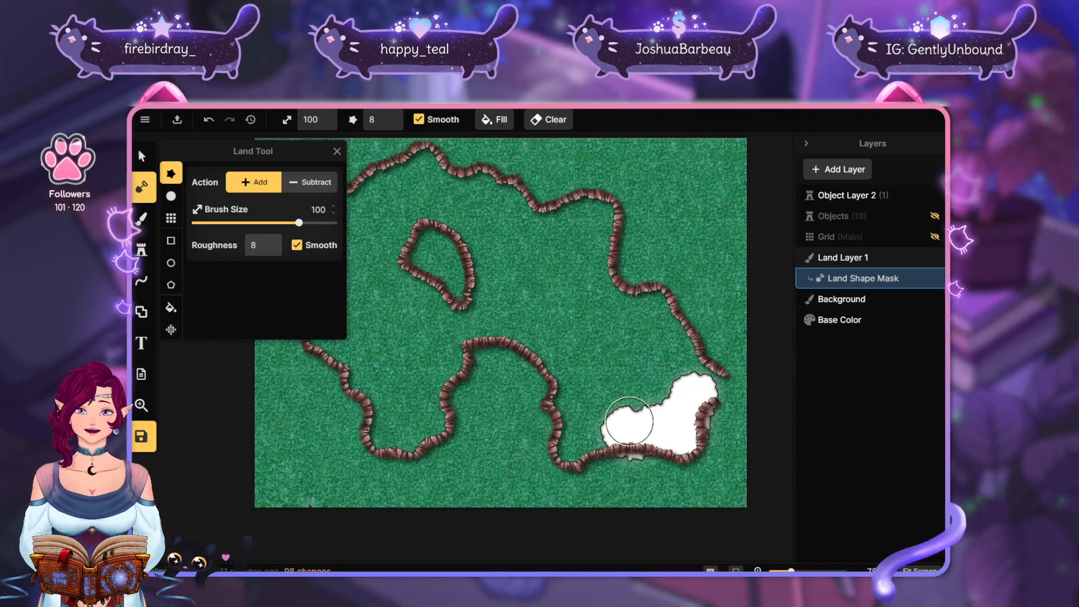
{"action": "key", "text": "ctrl+z"}
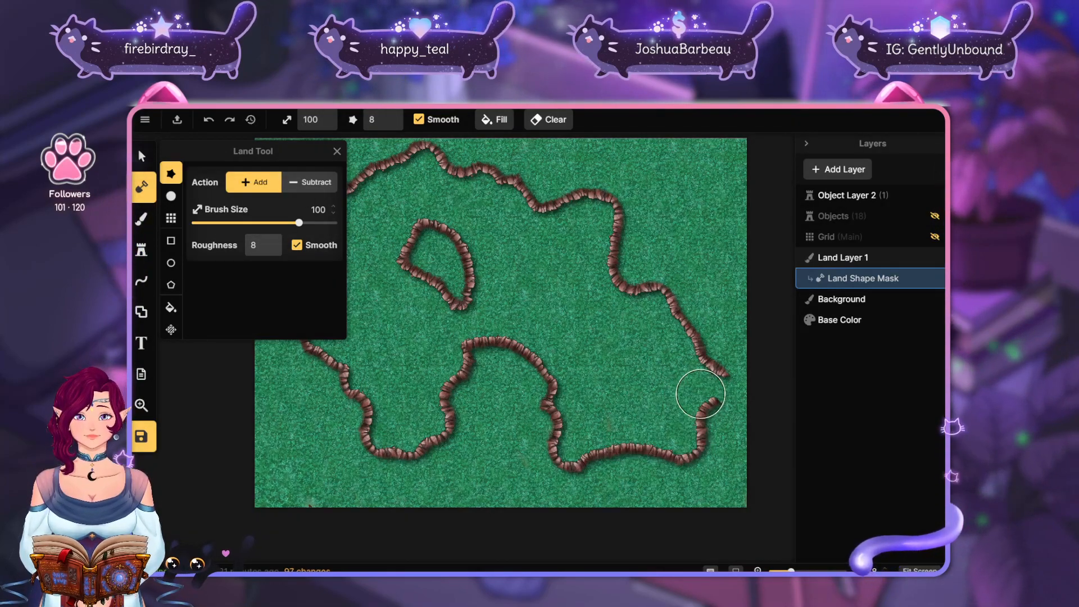
{"action": "left_click", "coordinate": [263, 222]}
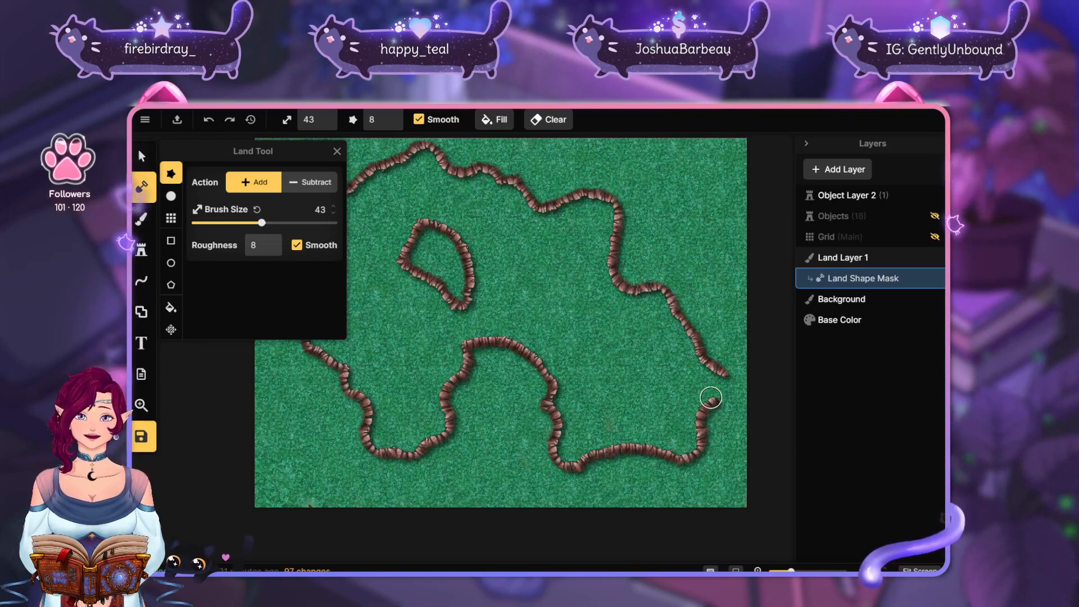
{"action": "scroll", "coordinate": [710, 397], "scroll_direction": "up", "scroll_amount": 3}
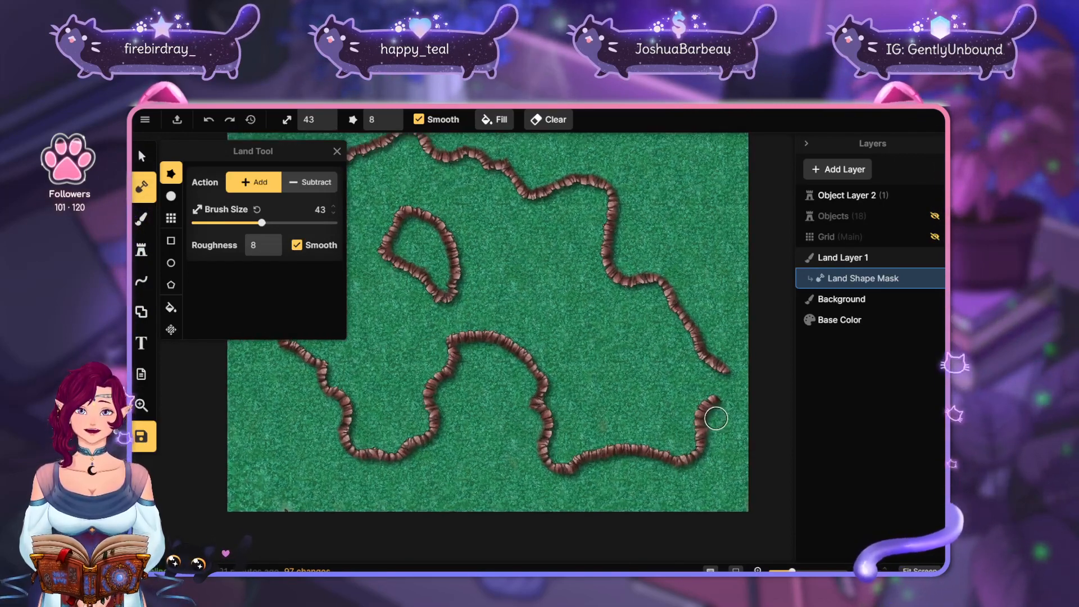
Paint a band of land along the inner side of the southern cliff wall, from the eastern gap to the southwestern bay
{"action": "mouse_move", "coordinate": [725, 413]}
{"action": "left_mouse_down"}
{"action": "mouse_move", "coordinate": [723, 449]}
{"action": "mouse_move", "coordinate": [688, 475]}
{"action": "mouse_move", "coordinate": [654, 472]}
{"action": "mouse_move", "coordinate": [640, 456]}
{"action": "left_mouse_up"}
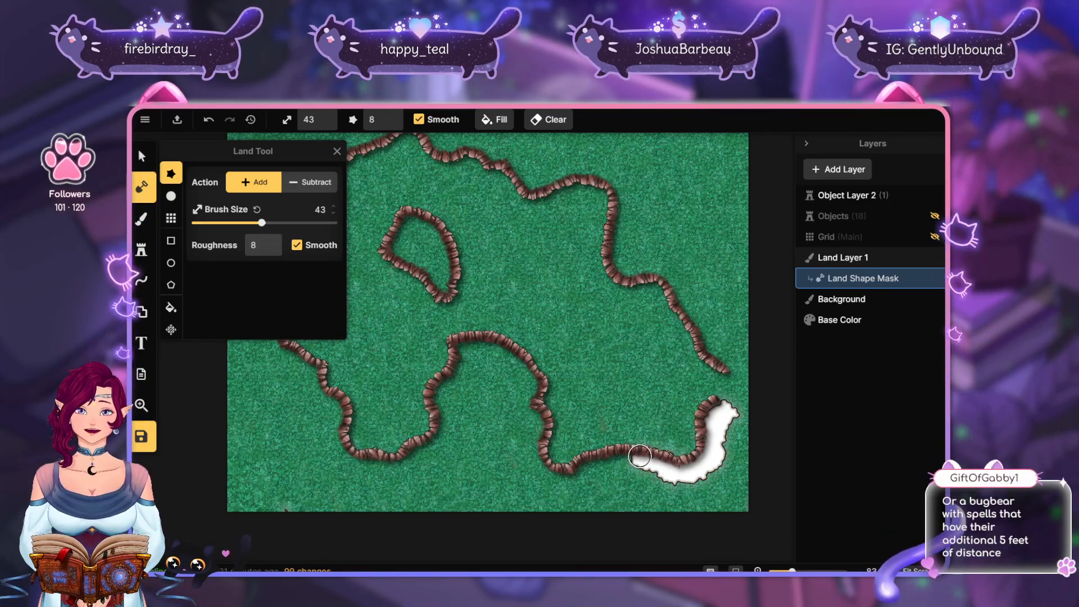
{"action": "key", "text": "ctrl+z"}
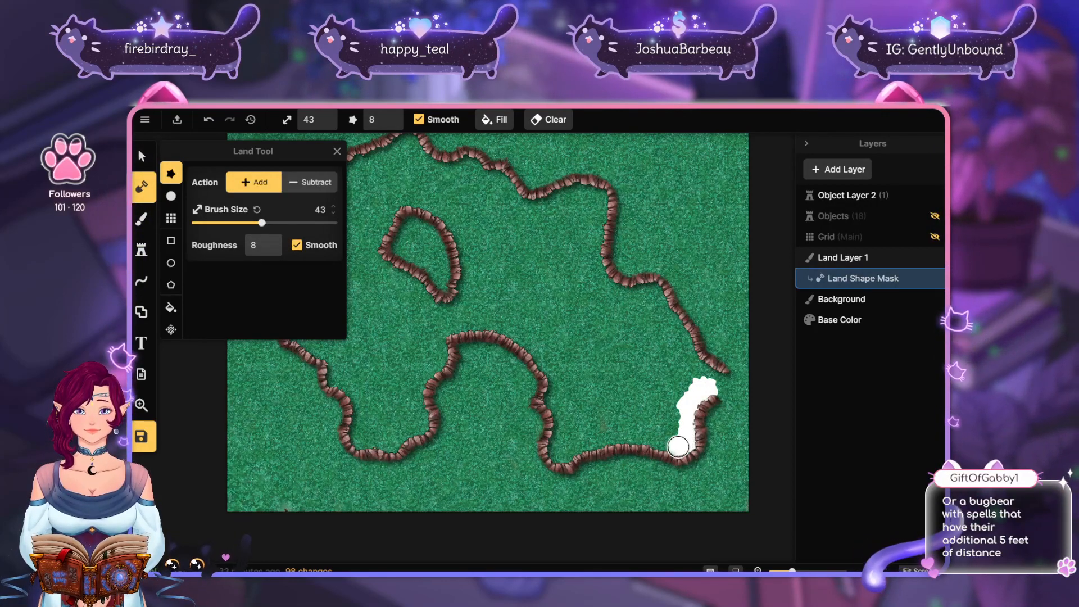
{"action": "mouse_move", "coordinate": [668, 442]}
{"action": "left_mouse_down"}
{"action": "mouse_move", "coordinate": [559, 455]}
{"action": "mouse_move", "coordinate": [556, 422]}
{"action": "left_mouse_up"}
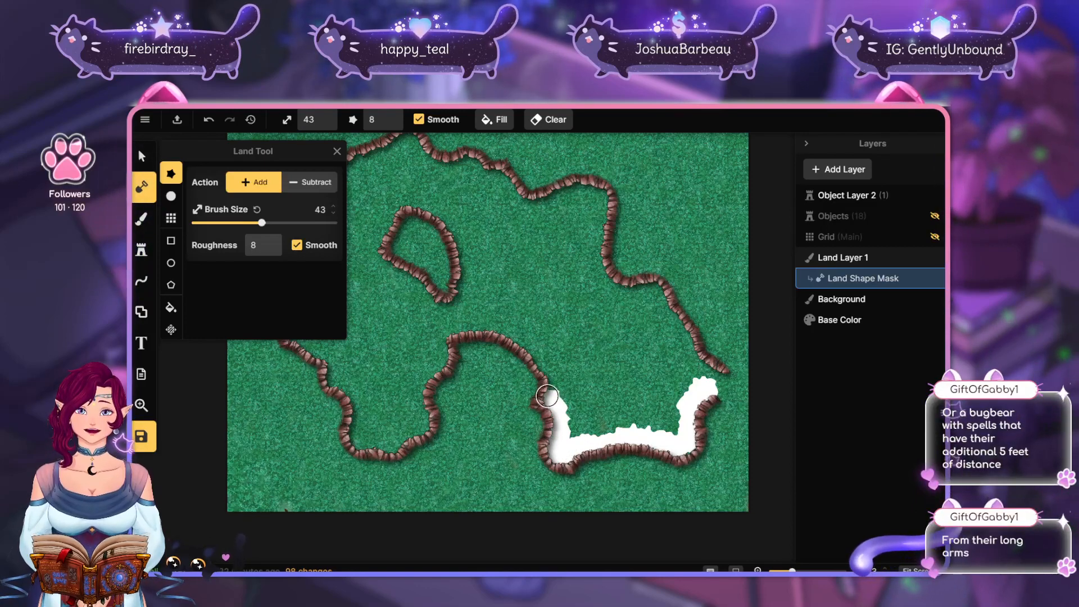
{"action": "mouse_move", "coordinate": [531, 350]}
{"action": "left_mouse_down"}
{"action": "mouse_move", "coordinate": [527, 317]}
{"action": "mouse_move", "coordinate": [518, 338]}
{"action": "mouse_move", "coordinate": [471, 321]}
{"action": "mouse_move", "coordinate": [450, 327]}
{"action": "mouse_move", "coordinate": [425, 376]}
{"action": "left_mouse_up"}
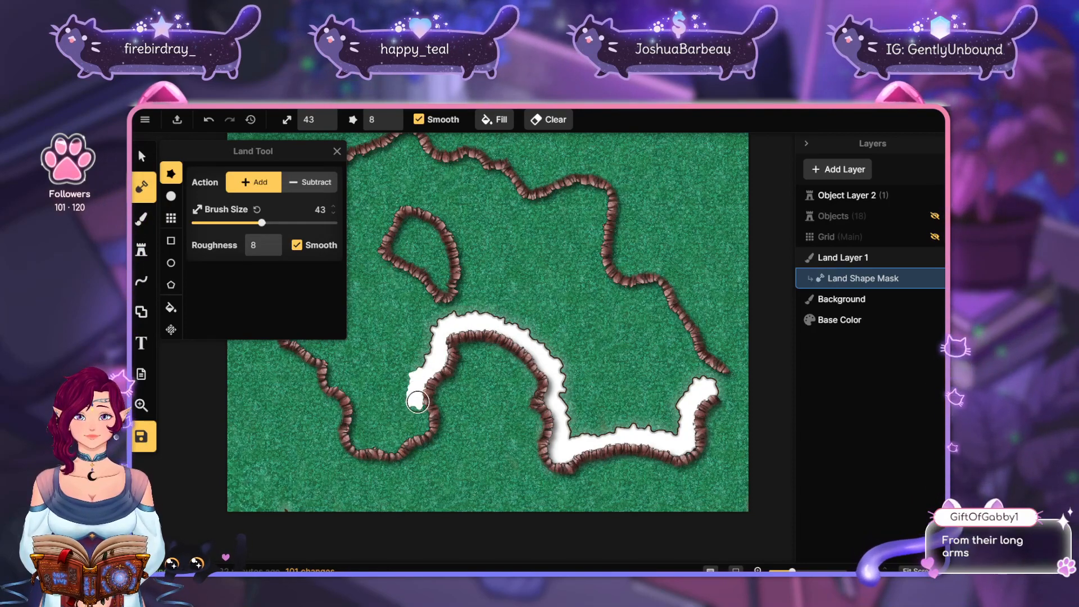
{"action": "left_click_drag", "start_coordinate": [421, 426], "coordinate": [403, 435]}
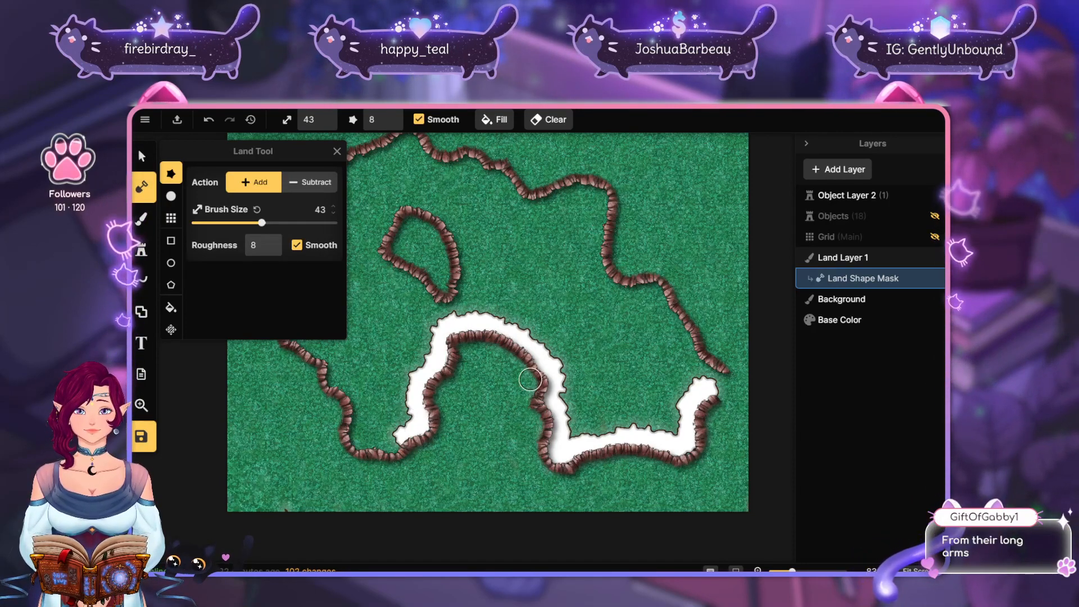
Continue the land band through the southwestern bay and up along the inside of the western cliff wall
{"action": "left_click_drag", "start_coordinate": [511, 417], "coordinate": [609, 442]}
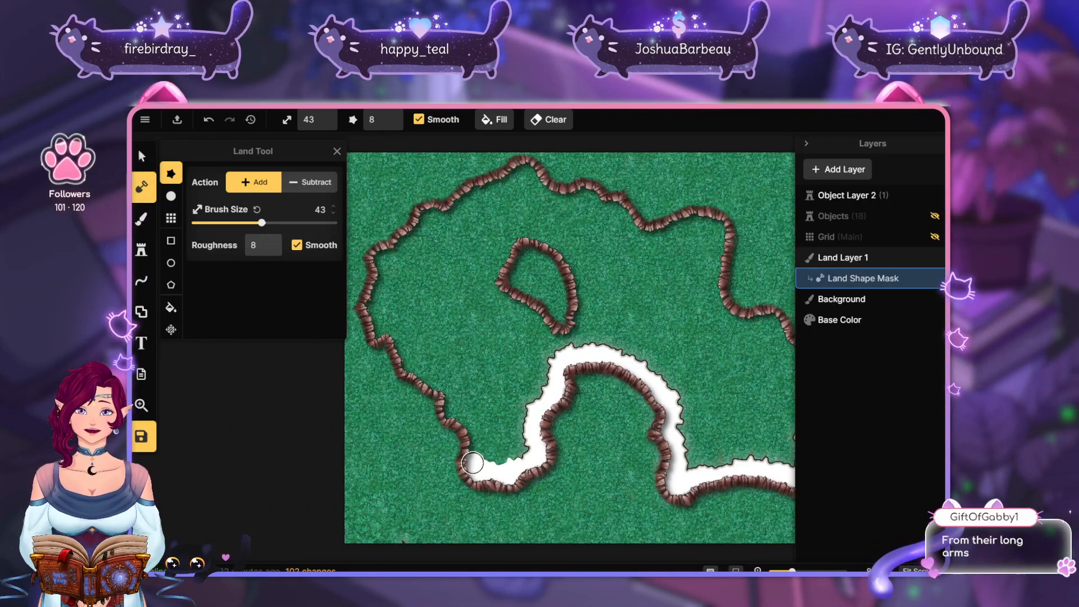
{"action": "mouse_move", "coordinate": [472, 462]}
{"action": "left_mouse_down"}
{"action": "mouse_move", "coordinate": [474, 447]}
{"action": "mouse_move", "coordinate": [438, 382]}
{"action": "left_mouse_up"}
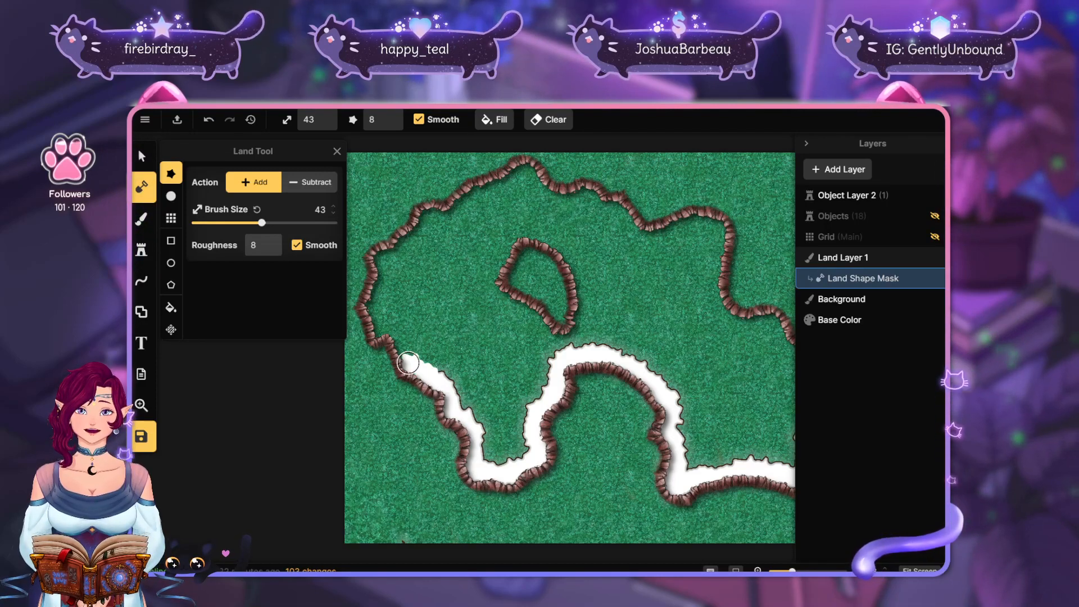
{"action": "mouse_move", "coordinate": [381, 335]}
{"action": "left_mouse_down"}
{"action": "mouse_move", "coordinate": [366, 306]}
{"action": "mouse_move", "coordinate": [373, 253]}
{"action": "mouse_move", "coordinate": [419, 223]}
{"action": "left_mouse_up"}
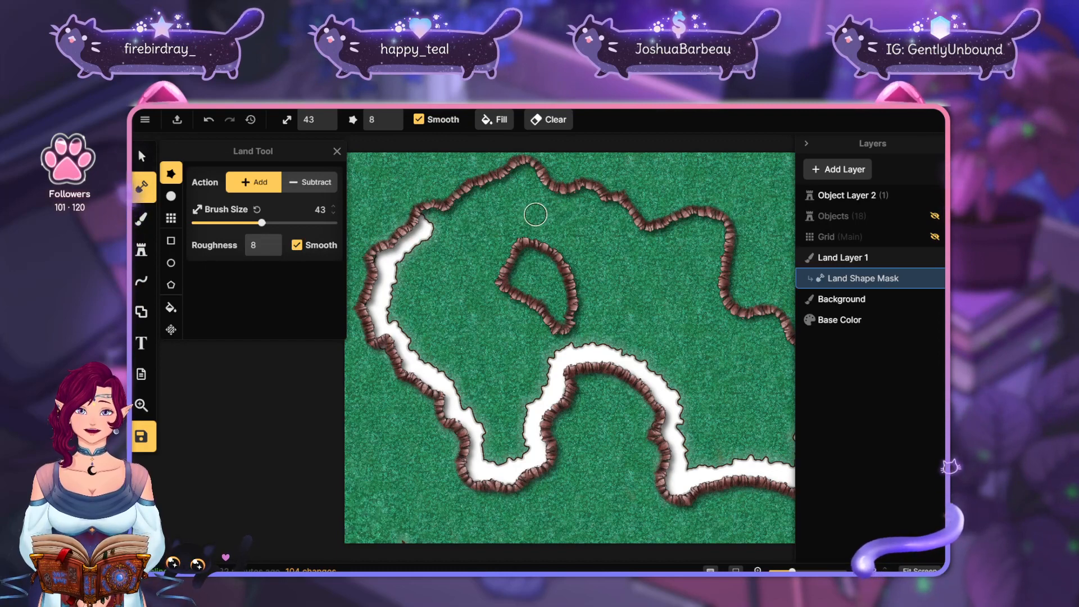
Extend the land band along the inside of the northern and eastern cliff walls, closing the loop at the eastern gap
{"action": "left_click_drag", "start_coordinate": [535, 214], "coordinate": [496, 256]}
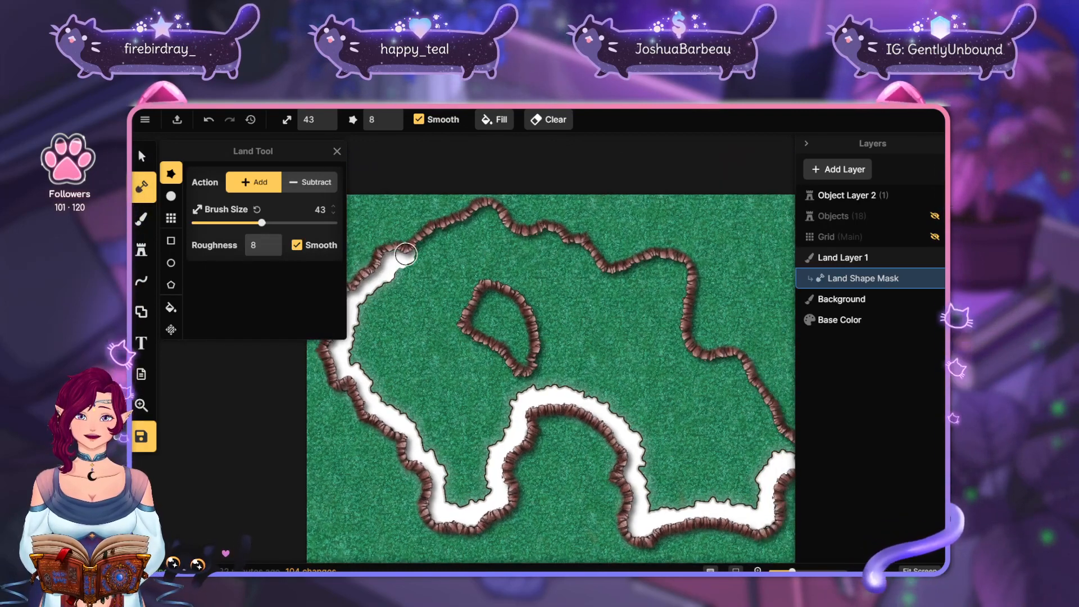
{"action": "mouse_move", "coordinate": [429, 243]}
{"action": "left_mouse_down"}
{"action": "mouse_move", "coordinate": [470, 227]}
{"action": "mouse_move", "coordinate": [486, 202]}
{"action": "mouse_move", "coordinate": [509, 233]}
{"action": "left_mouse_up"}
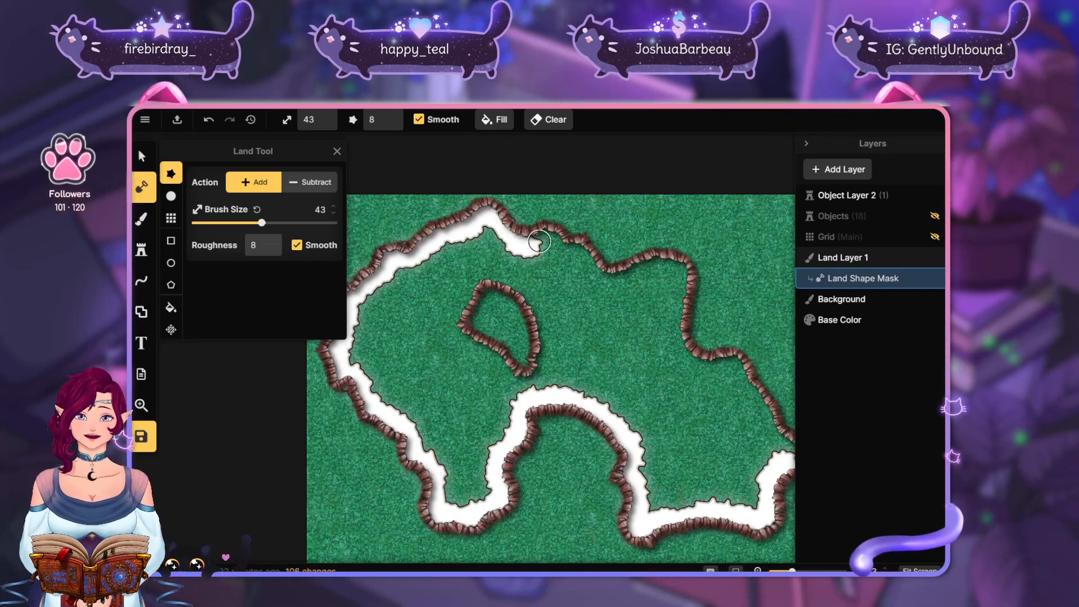
{"action": "mouse_move", "coordinate": [539, 236]}
{"action": "left_mouse_down"}
{"action": "mouse_move", "coordinate": [572, 263]}
{"action": "mouse_move", "coordinate": [567, 253]}
{"action": "mouse_move", "coordinate": [588, 269]}
{"action": "mouse_move", "coordinate": [624, 265]}
{"action": "mouse_move", "coordinate": [597, 282]}
{"action": "mouse_move", "coordinate": [685, 265]}
{"action": "left_mouse_up"}
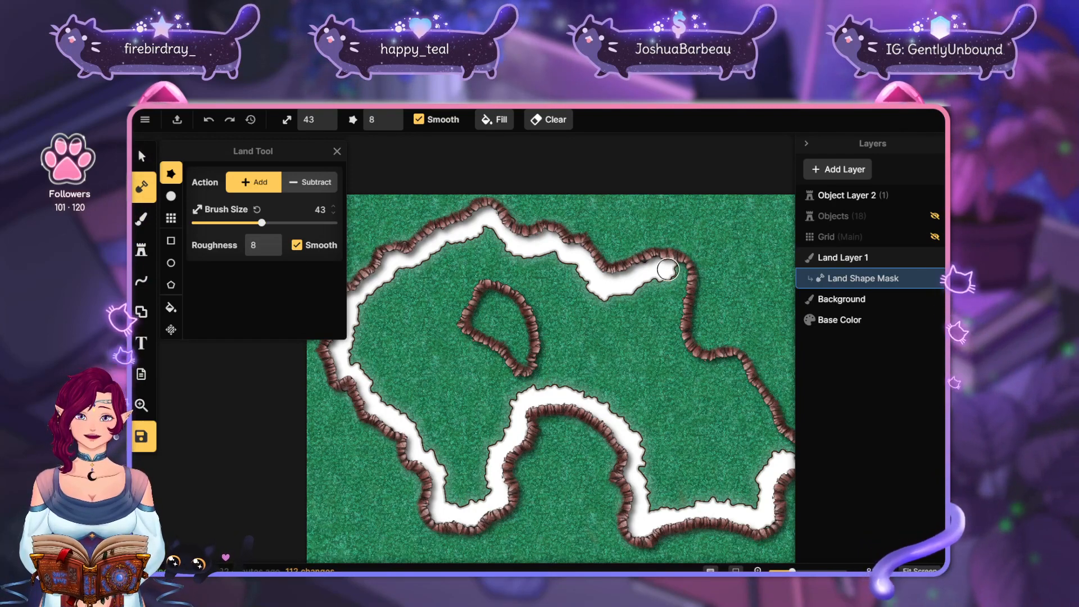
{"action": "mouse_move", "coordinate": [668, 269]}
{"action": "left_mouse_down"}
{"action": "mouse_move", "coordinate": [678, 278]}
{"action": "mouse_move", "coordinate": [651, 265]}
{"action": "left_mouse_up"}
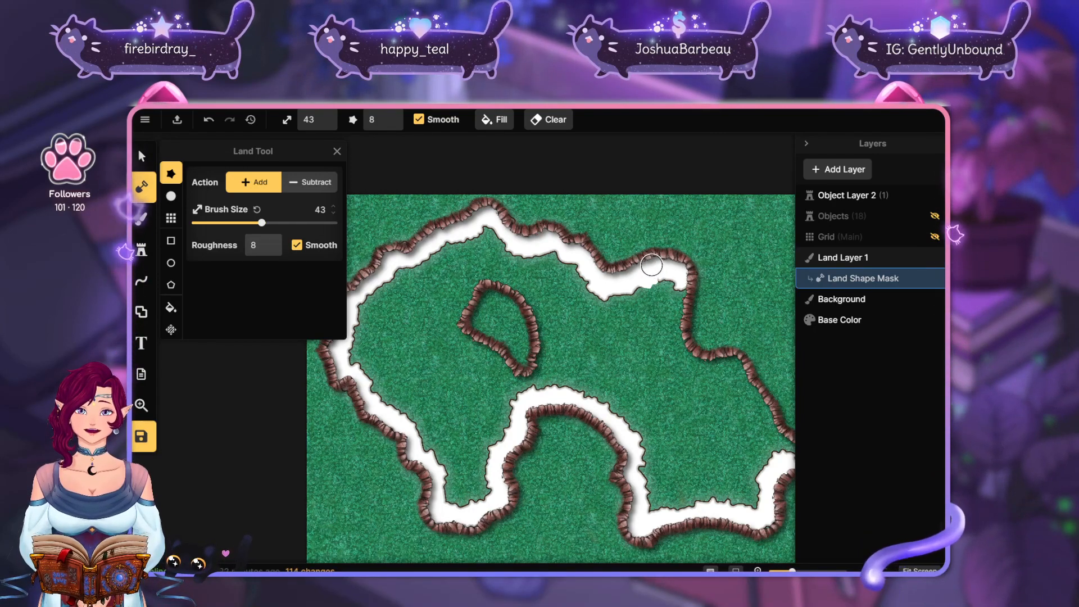
{"action": "left_click_drag", "start_coordinate": [678, 298], "coordinate": [679, 294]}
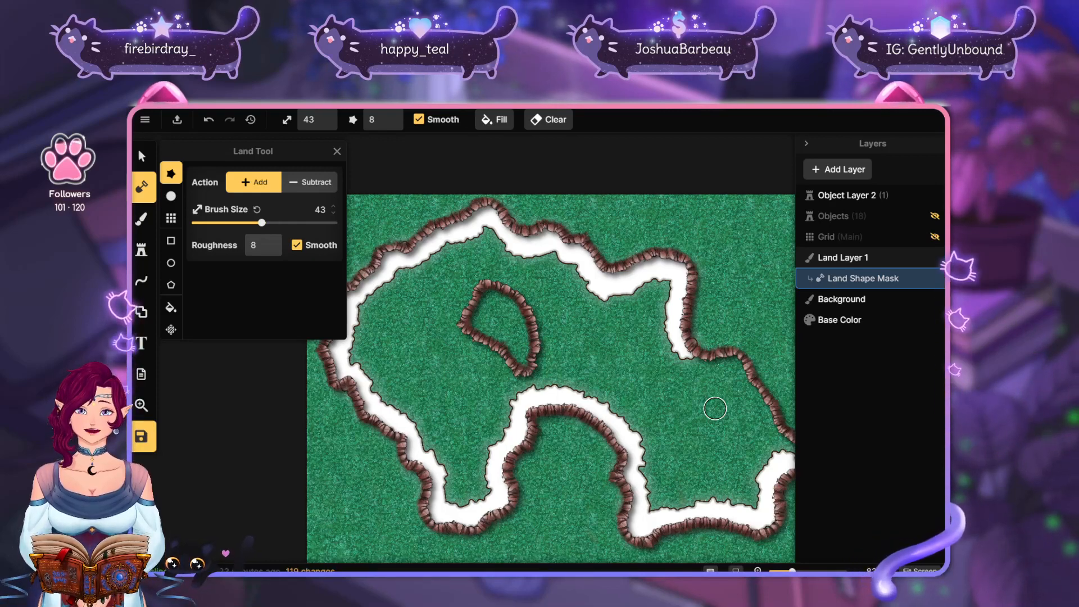
{"action": "left_click_drag", "start_coordinate": [718, 369], "coordinate": [625, 323]}
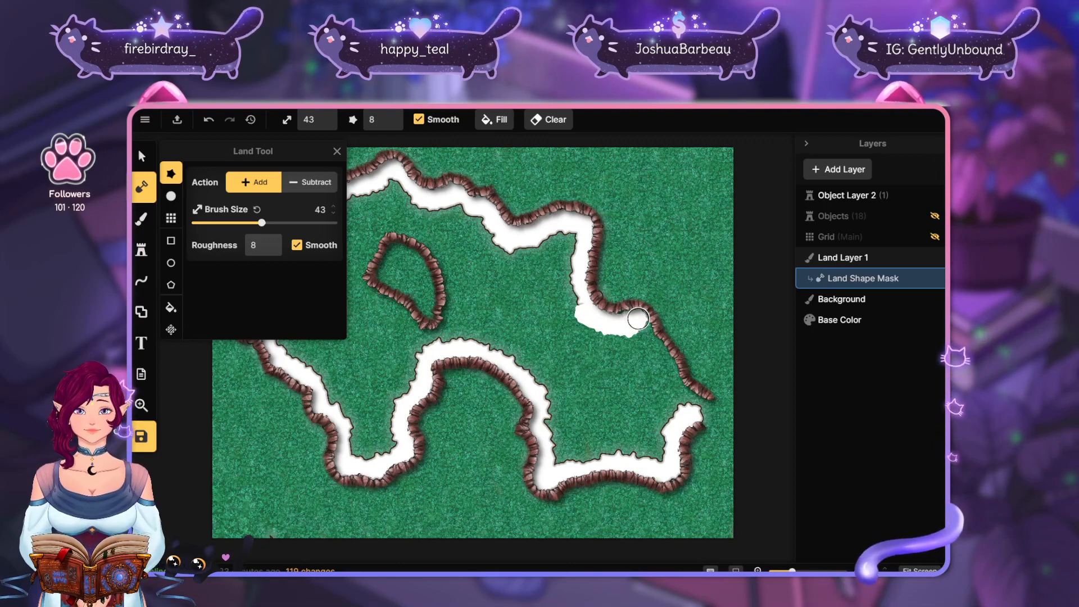
{"action": "left_click_drag", "start_coordinate": [643, 322], "coordinate": [704, 410]}
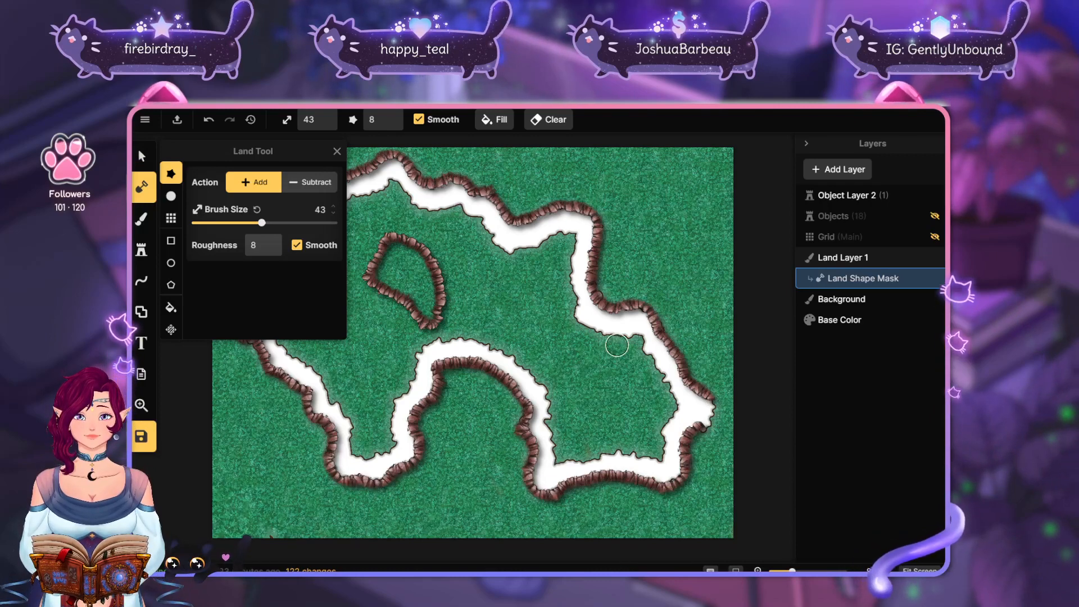
Widen the land band inward along the western wall, fill the southwestern bay and thicken the band over the southern arch
{"action": "left_click_drag", "start_coordinate": [617, 346], "coordinate": [696, 369]}
{"action": "left_click_drag", "start_coordinate": [499, 305], "coordinate": [576, 300]}
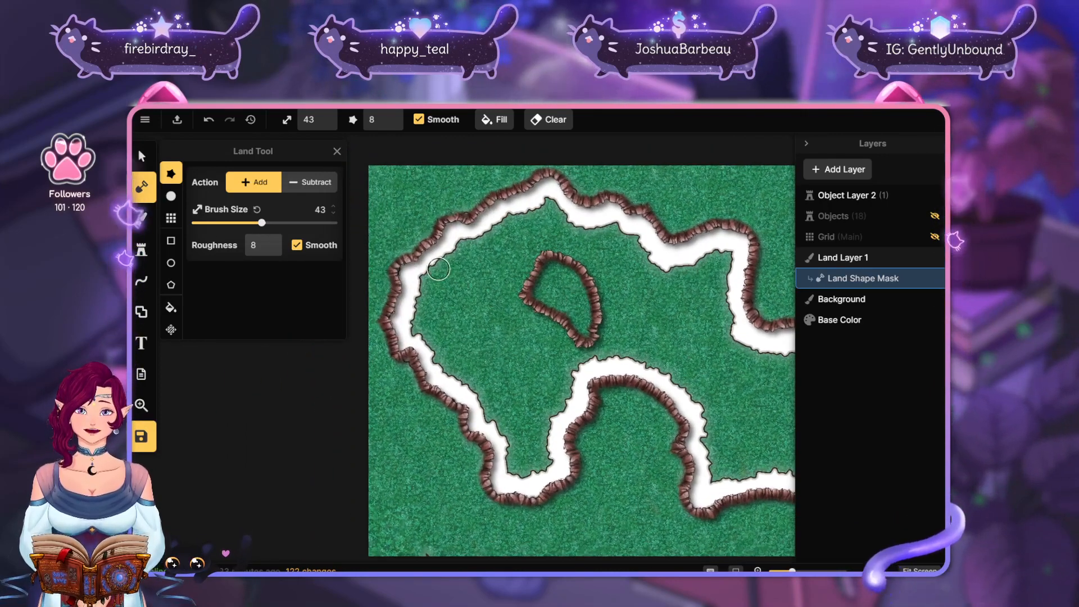
{"action": "mouse_move", "coordinate": [438, 269]}
{"action": "left_mouse_down"}
{"action": "mouse_move", "coordinate": [420, 287]}
{"action": "mouse_move", "coordinate": [418, 341]}
{"action": "left_mouse_up"}
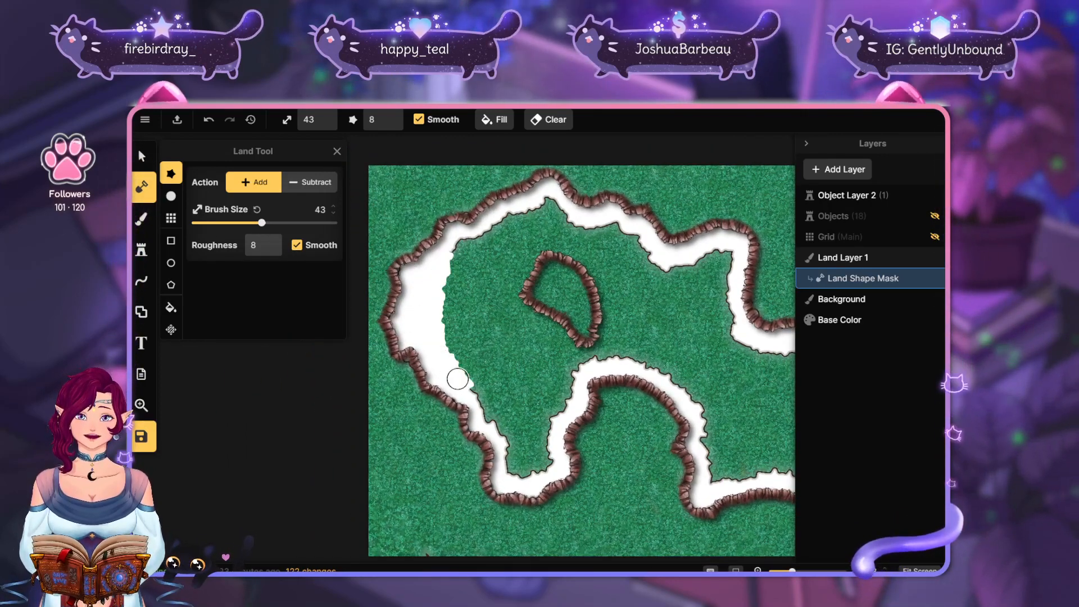
{"action": "mouse_move", "coordinate": [524, 468]}
{"action": "left_mouse_down"}
{"action": "mouse_move", "coordinate": [551, 458]}
{"action": "mouse_move", "coordinate": [525, 479]}
{"action": "mouse_move", "coordinate": [555, 416]}
{"action": "mouse_move", "coordinate": [512, 438]}
{"action": "mouse_move", "coordinate": [559, 406]}
{"action": "mouse_move", "coordinate": [587, 364]}
{"action": "mouse_move", "coordinate": [631, 357]}
{"action": "left_mouse_up"}
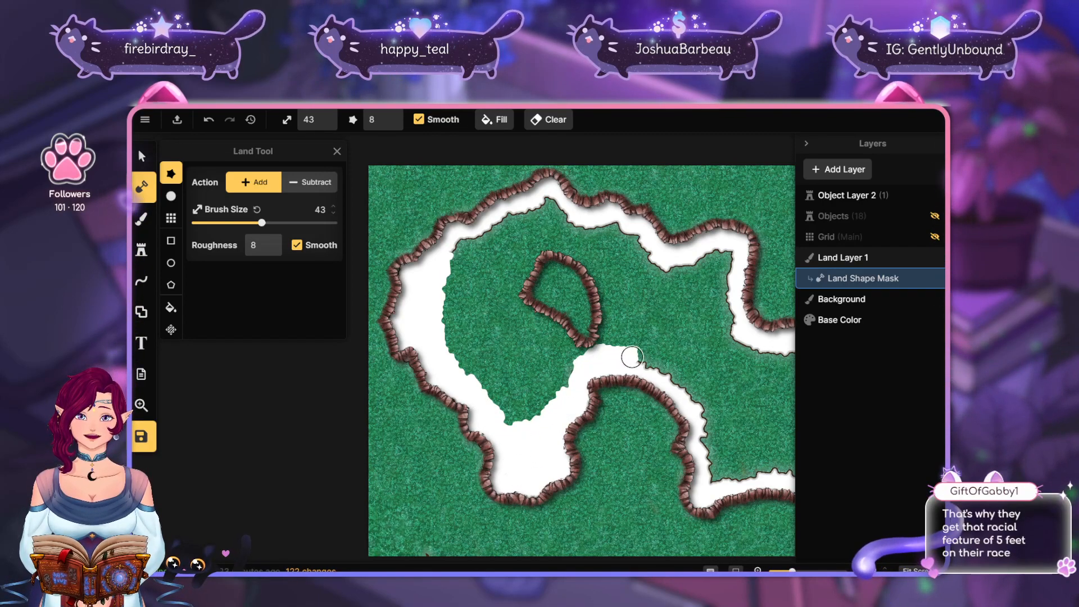
{"action": "left_click_drag", "start_coordinate": [681, 380], "coordinate": [686, 384]}
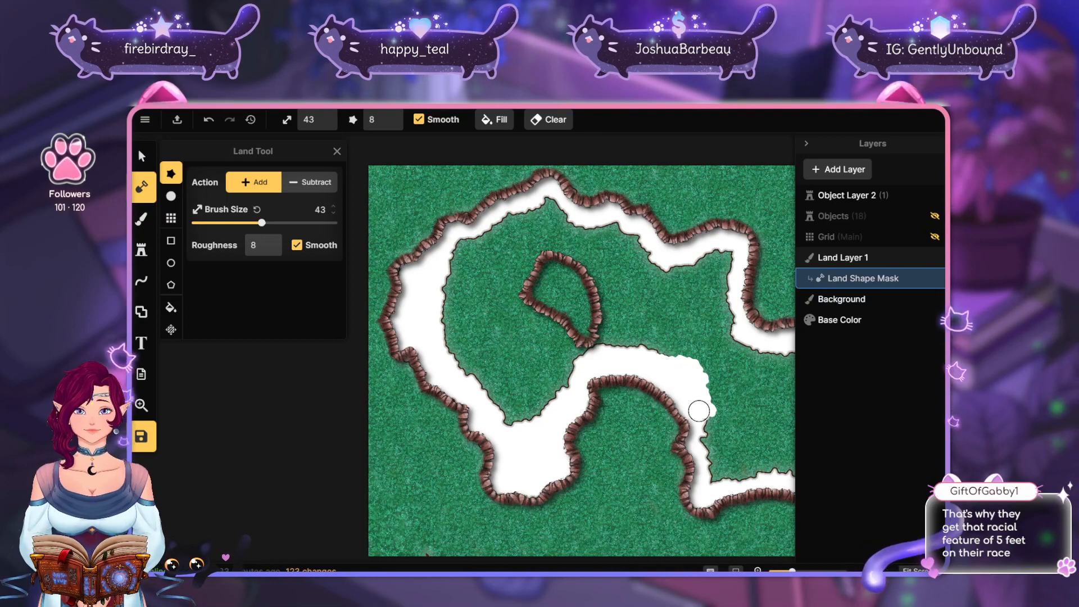
{"action": "left_click_drag", "start_coordinate": [709, 450], "coordinate": [718, 474]}
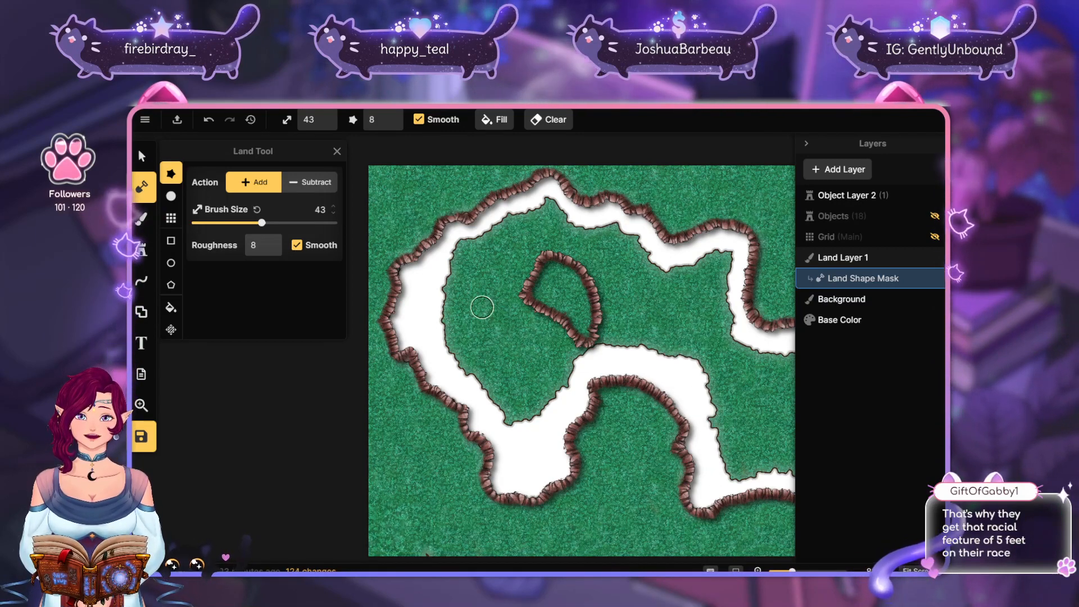
Fill the western area with land up to the central cliff ring and surround the ring with land, leaving its interior unpainted
{"action": "mouse_move", "coordinate": [473, 241]}
{"action": "left_mouse_down"}
{"action": "mouse_move", "coordinate": [453, 266]}
{"action": "mouse_move", "coordinate": [448, 336]}
{"action": "left_mouse_up"}
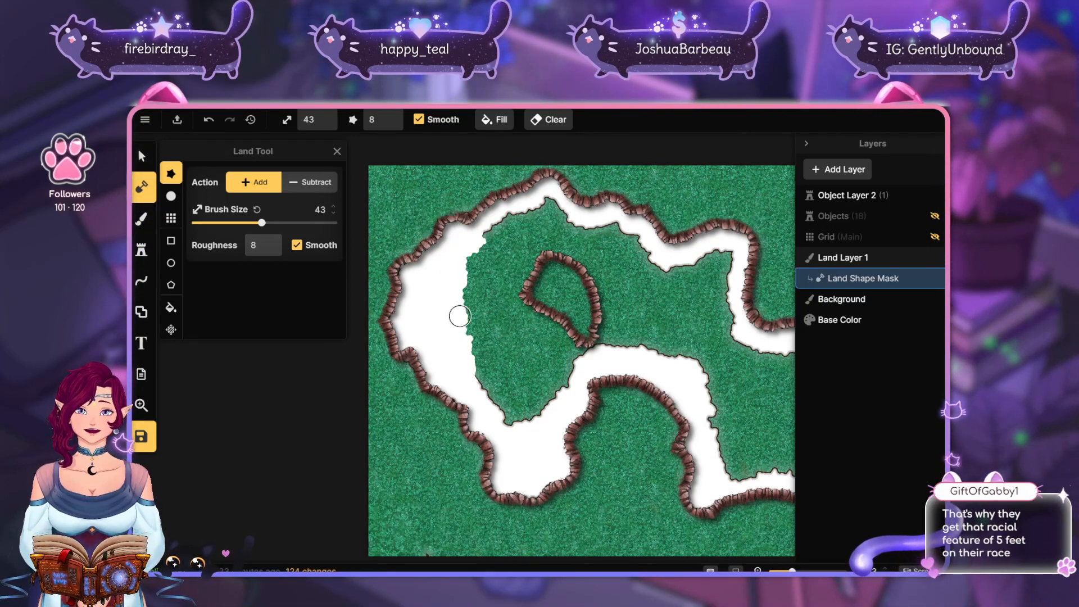
{"action": "mouse_move", "coordinate": [528, 388]}
{"action": "left_mouse_down"}
{"action": "mouse_move", "coordinate": [578, 356]}
{"action": "mouse_move", "coordinate": [513, 298]}
{"action": "mouse_move", "coordinate": [531, 252]}
{"action": "mouse_move", "coordinate": [515, 284]}
{"action": "left_mouse_up"}
{"action": "left_click_drag", "start_coordinate": [537, 243], "coordinate": [581, 251]}
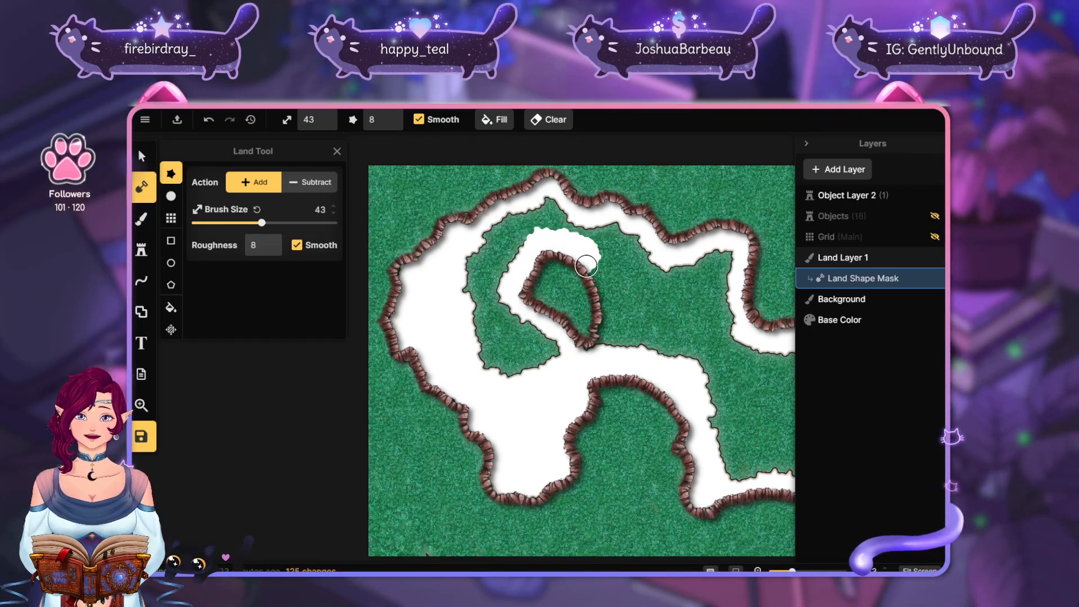
{"action": "key", "text": "ctrl+z"}
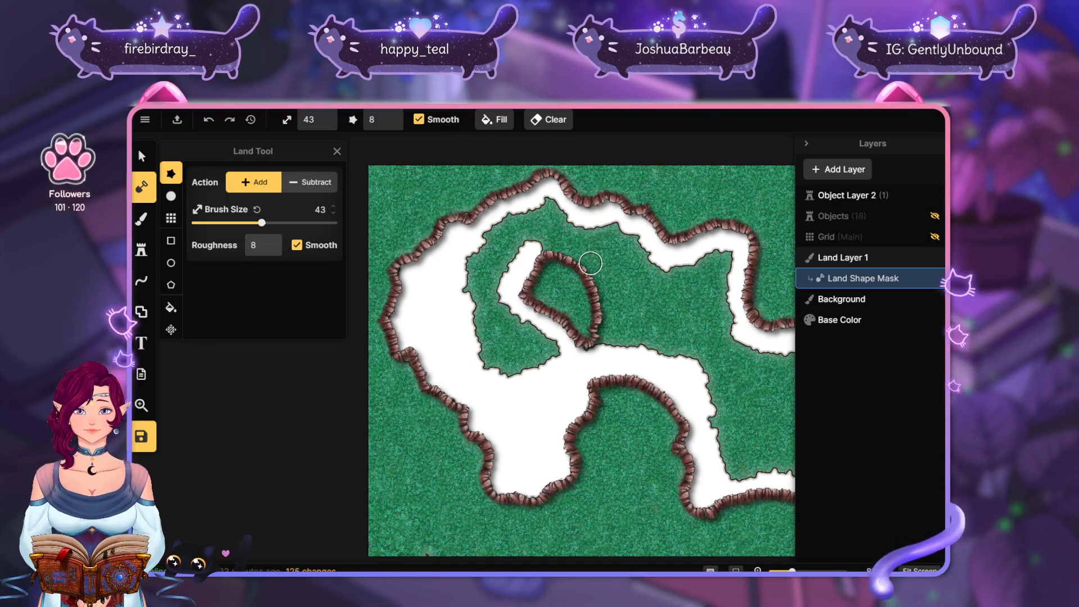
{"action": "mouse_move", "coordinate": [534, 237]}
{"action": "left_mouse_down"}
{"action": "mouse_move", "coordinate": [578, 251]}
{"action": "mouse_move", "coordinate": [603, 297]}
{"action": "left_mouse_up"}
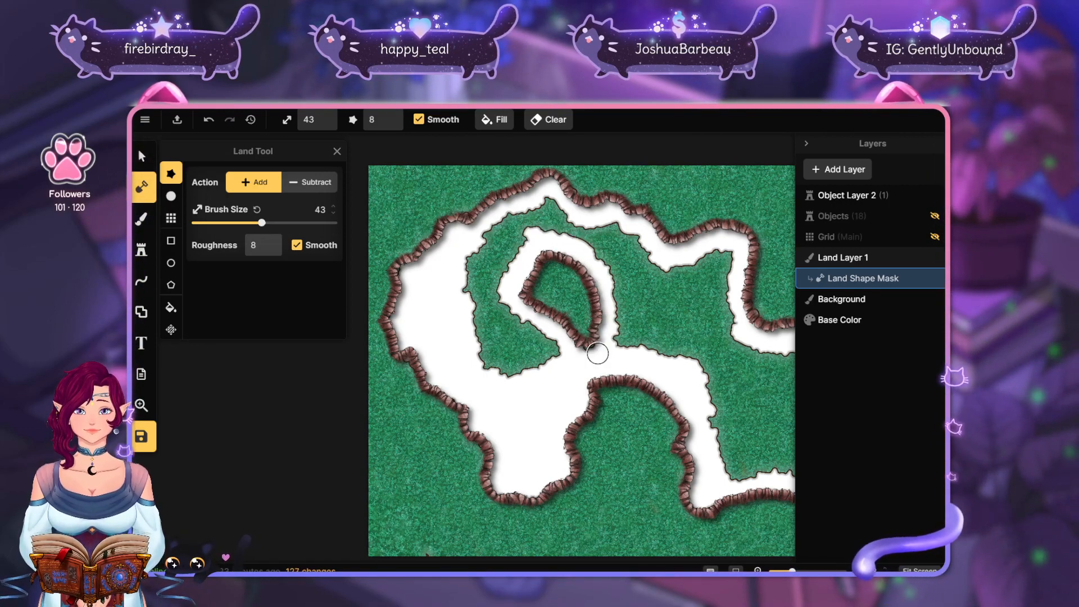
{"action": "mouse_move", "coordinate": [530, 204]}
{"action": "left_mouse_down"}
{"action": "mouse_move", "coordinate": [506, 248]}
{"action": "mouse_move", "coordinate": [475, 242]}
{"action": "mouse_move", "coordinate": [497, 281]}
{"action": "mouse_move", "coordinate": [516, 240]}
{"action": "mouse_move", "coordinate": [498, 334]}
{"action": "left_mouse_up"}
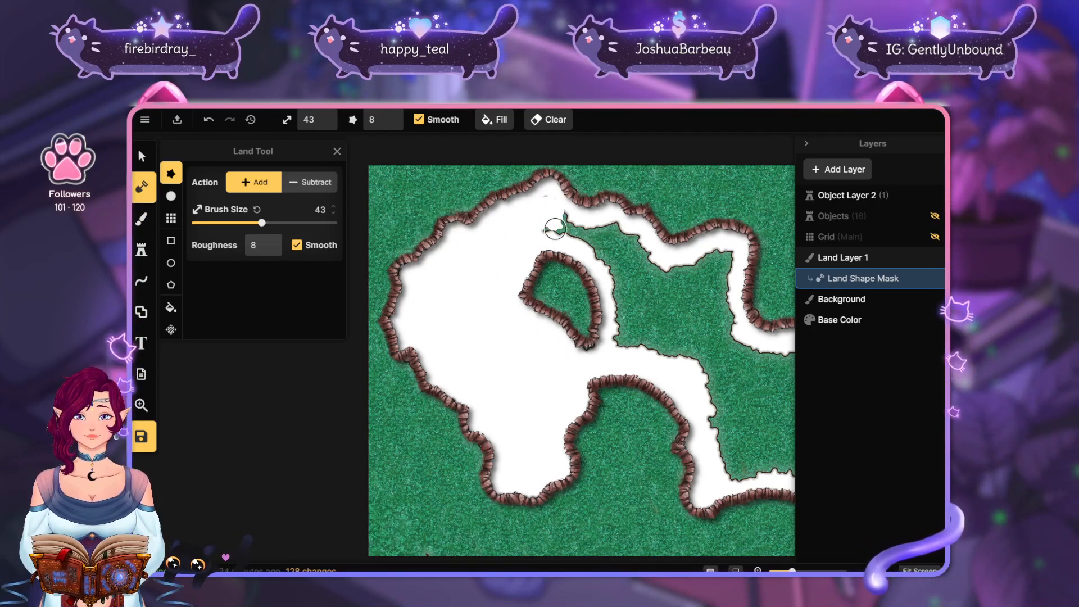
Fill the remaining enclosed area east of the central ring with land, out to the northeastern and southeastern cliff walls
{"action": "mouse_move", "coordinate": [553, 209]}
{"action": "left_mouse_down"}
{"action": "mouse_move", "coordinate": [574, 220]}
{"action": "mouse_move", "coordinate": [597, 249]}
{"action": "mouse_move", "coordinate": [628, 344]}
{"action": "mouse_move", "coordinate": [609, 225]}
{"action": "mouse_move", "coordinate": [621, 330]}
{"action": "left_mouse_up"}
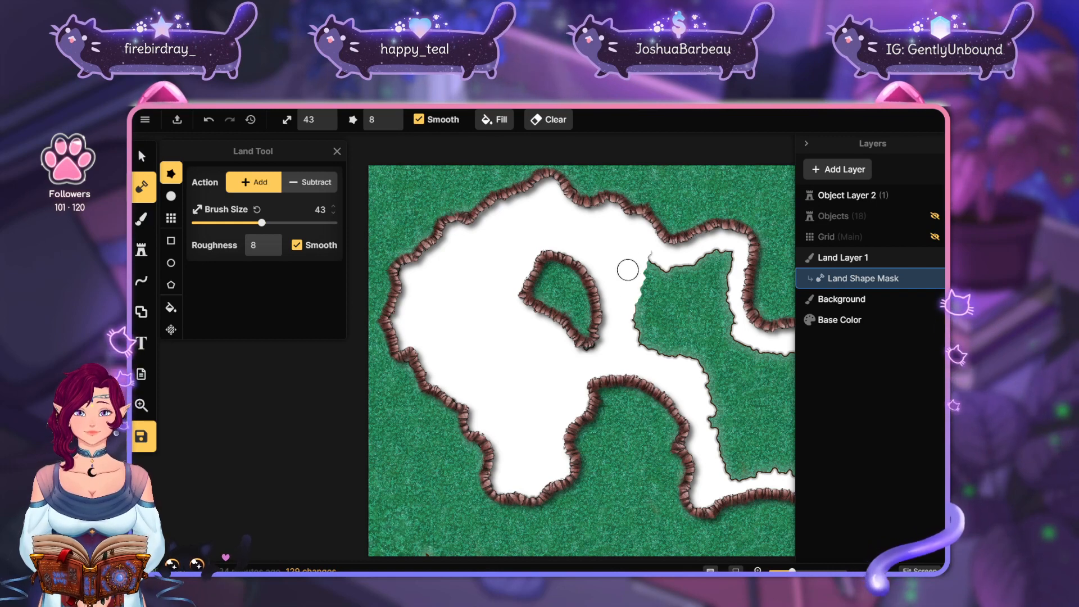
{"action": "mouse_move", "coordinate": [628, 270]}
{"action": "left_mouse_down"}
{"action": "mouse_move", "coordinate": [637, 333]}
{"action": "mouse_move", "coordinate": [649, 262]}
{"action": "mouse_move", "coordinate": [661, 281]}
{"action": "mouse_move", "coordinate": [683, 279]}
{"action": "mouse_move", "coordinate": [677, 266]}
{"action": "mouse_move", "coordinate": [716, 245]}
{"action": "mouse_move", "coordinate": [722, 284]}
{"action": "left_mouse_up"}
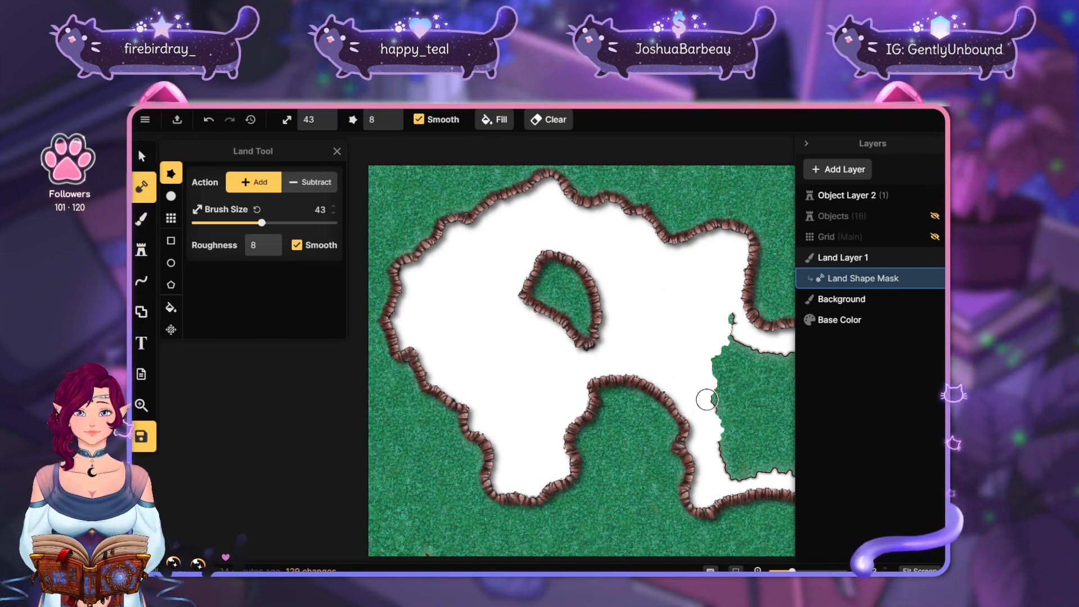
{"action": "left_click_drag", "start_coordinate": [721, 460], "coordinate": [595, 395]}
{"action": "mouse_move", "coordinate": [604, 257]}
{"action": "left_mouse_down"}
{"action": "mouse_move", "coordinate": [584, 342]}
{"action": "mouse_move", "coordinate": [600, 305]}
{"action": "mouse_move", "coordinate": [607, 365]}
{"action": "mouse_move", "coordinate": [672, 418]}
{"action": "mouse_move", "coordinate": [707, 358]}
{"action": "mouse_move", "coordinate": [678, 306]}
{"action": "mouse_move", "coordinate": [637, 273]}
{"action": "mouse_move", "coordinate": [624, 289]}
{"action": "mouse_move", "coordinate": [615, 362]}
{"action": "mouse_move", "coordinate": [653, 360]}
{"action": "mouse_move", "coordinate": [686, 340]}
{"action": "left_mouse_up"}
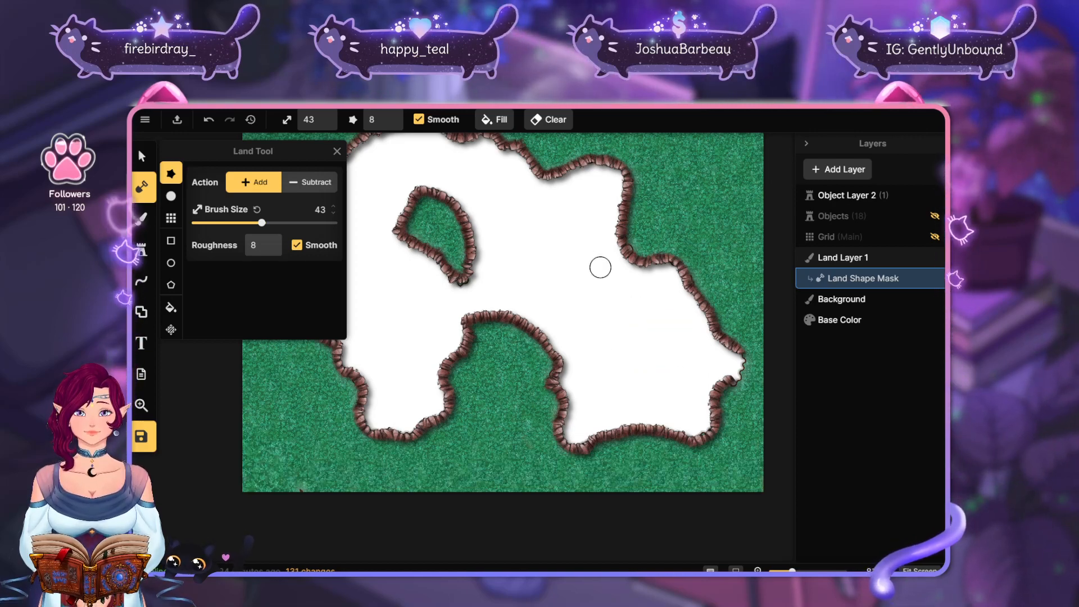
{"action": "left_click_drag", "start_coordinate": [580, 238], "coordinate": [693, 314]}
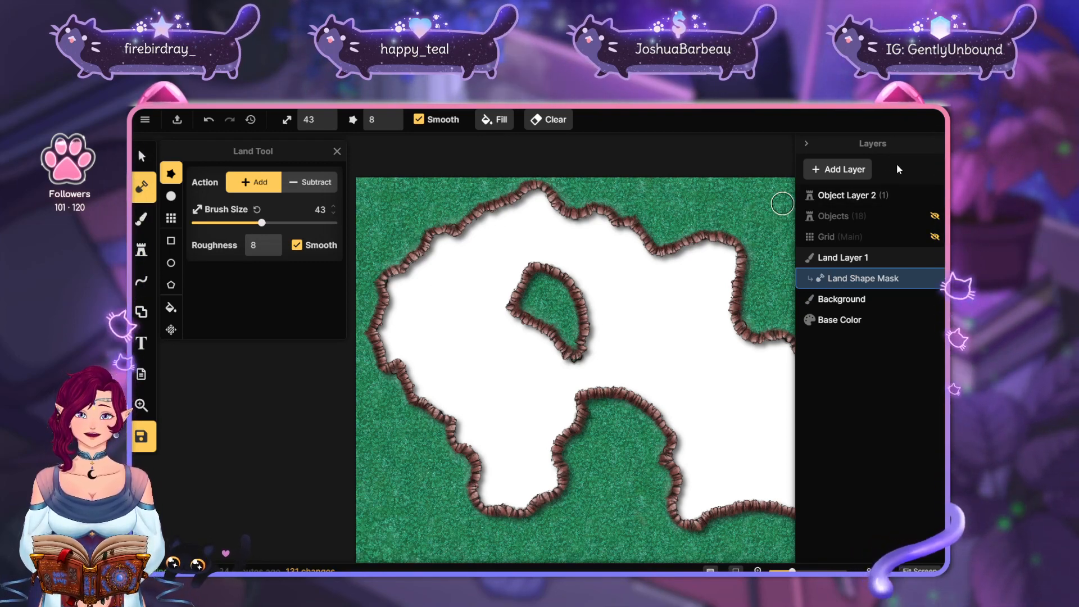
Add a grid layer directly above Land Layer 1, keeping its default name, and save the map
{"action": "left_click", "coordinate": [854, 168]}
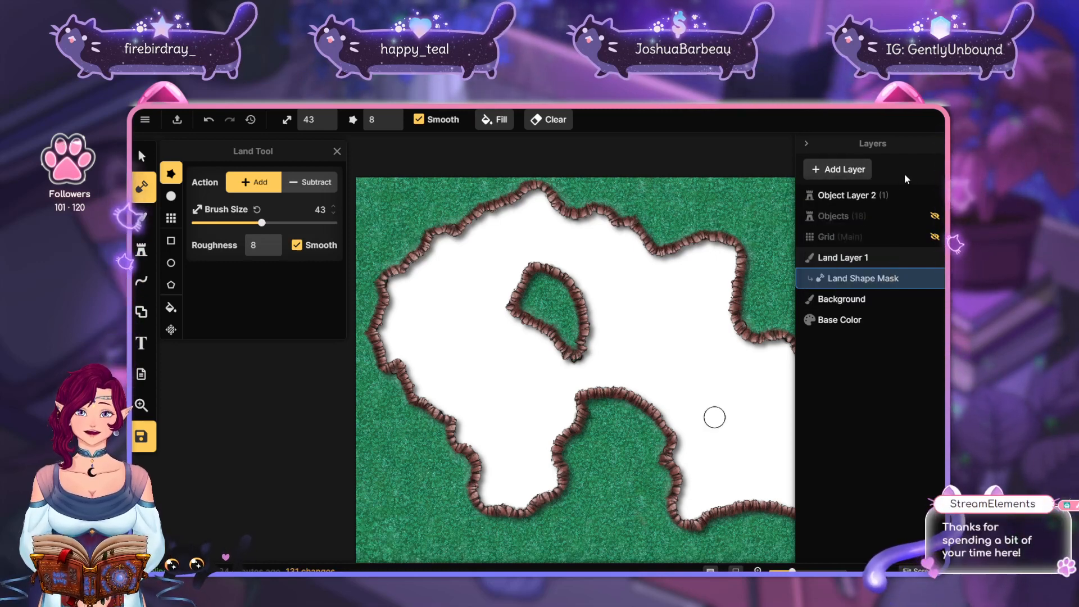
{"action": "mouse_move", "coordinate": [870, 174]}
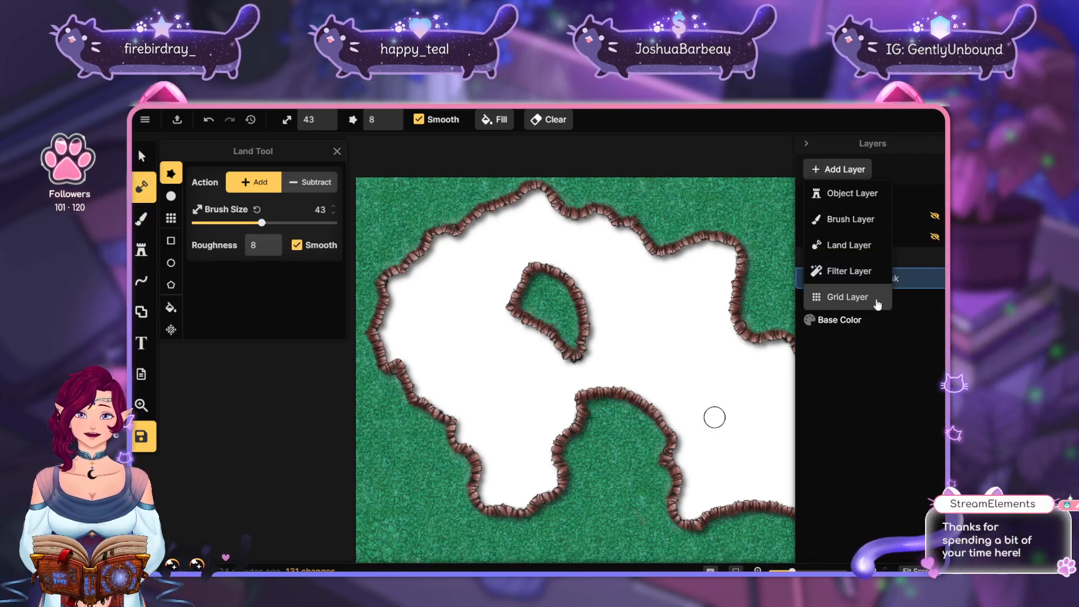
{"action": "left_click", "coordinate": [845, 297]}
{"action": "key", "text": "BackSpace"}
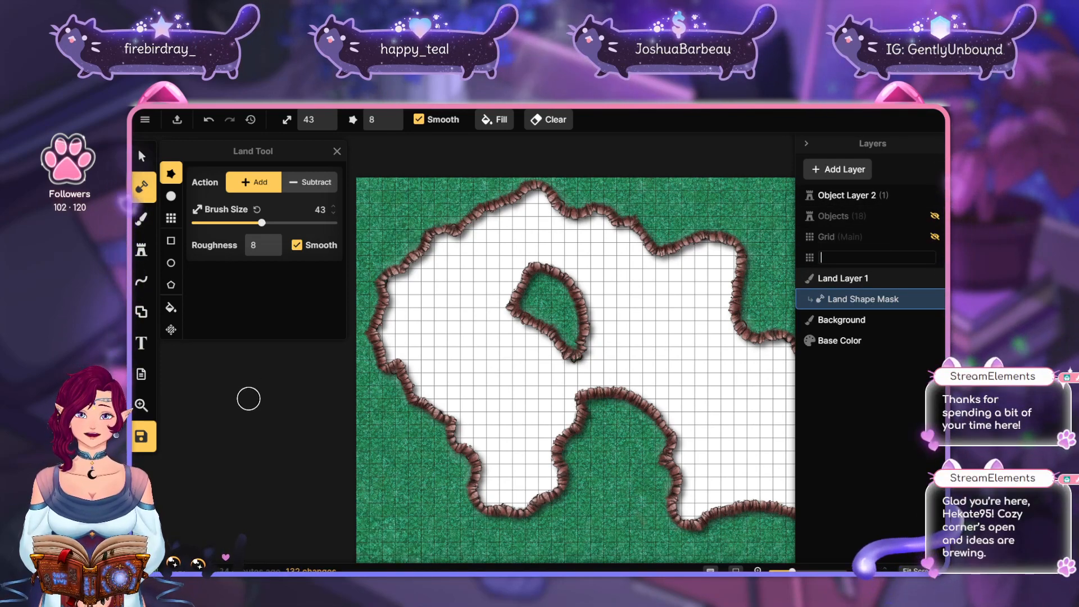
{"action": "left_click", "coordinate": [140, 158]}
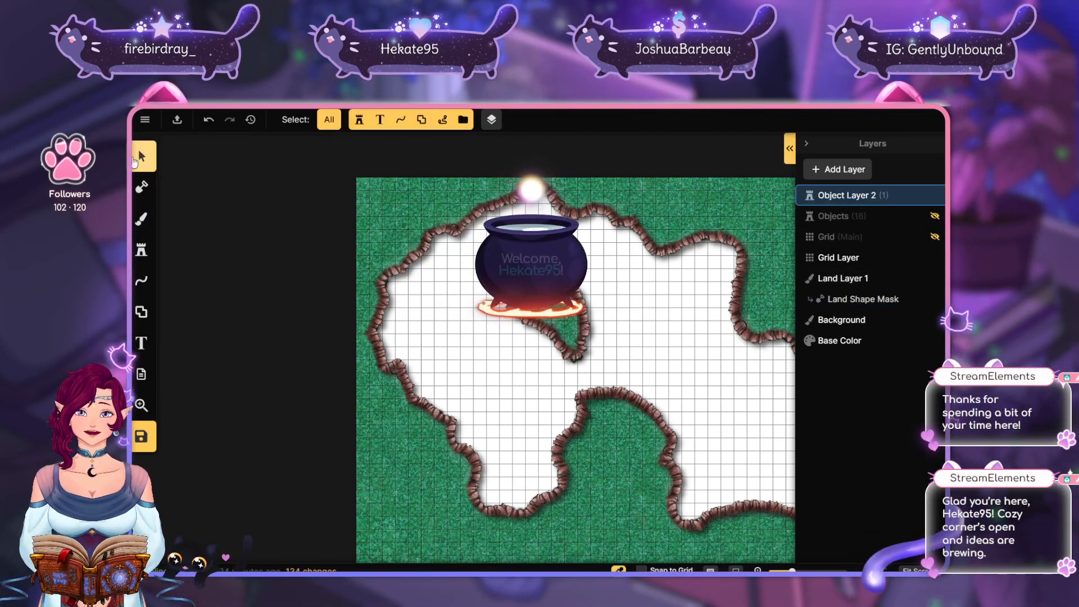
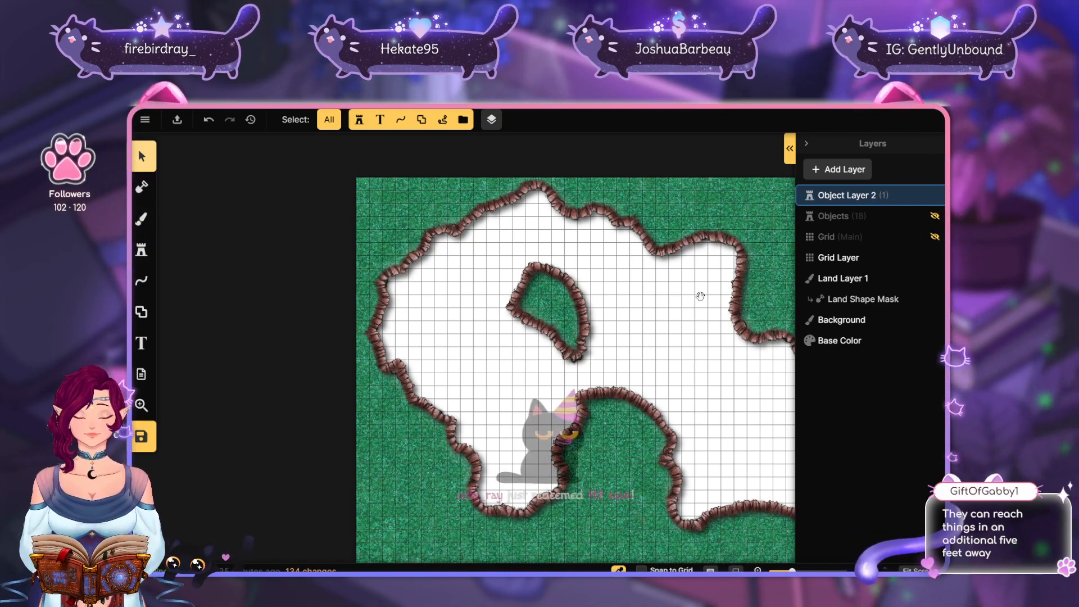
{"action": "left_click_drag", "start_coordinate": [699, 296], "coordinate": [621, 282]}
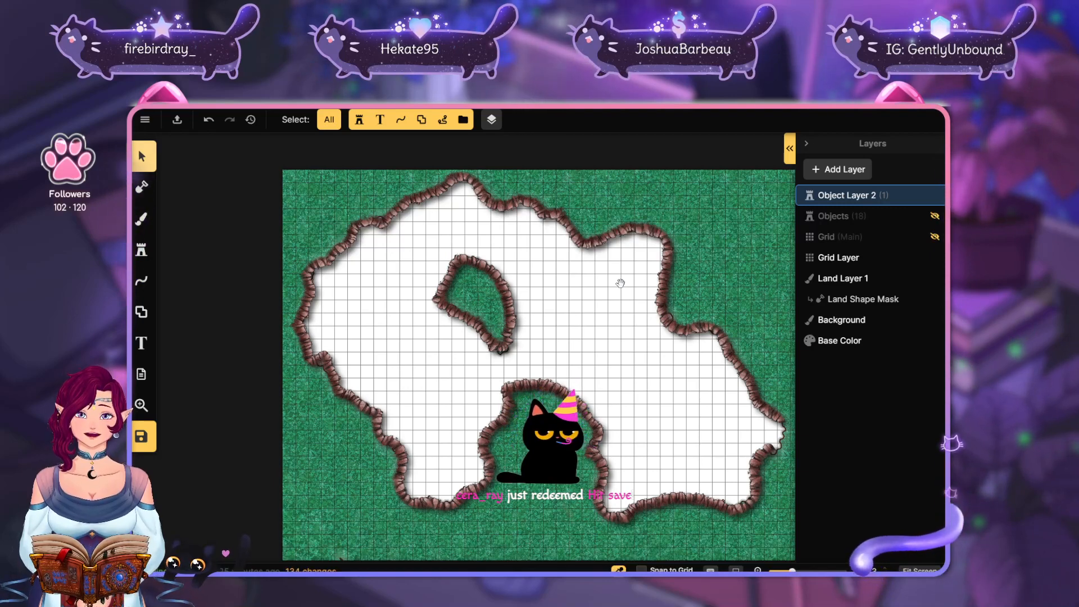
{"action": "key", "text": "ctrl+s"}
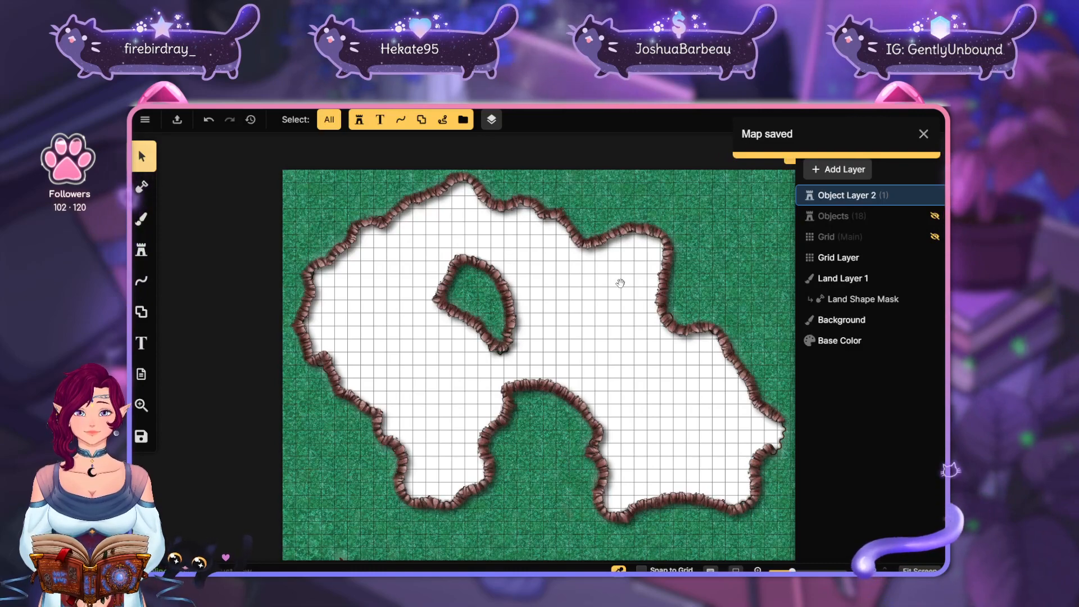
Review the new Grid Layer's settings without changing them and hide that layer
{"action": "left_click_drag", "start_coordinate": [620, 284], "coordinate": [597, 287]}
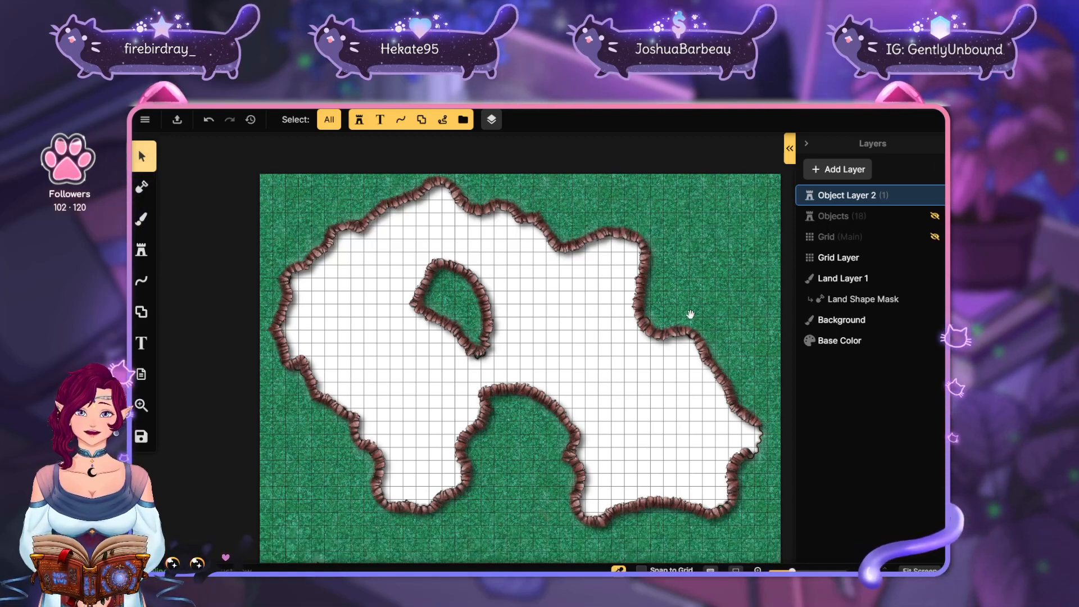
{"action": "left_click_drag", "start_coordinate": [646, 320], "coordinate": [638, 310]}
{"action": "left_click_drag", "start_coordinate": [687, 352], "coordinate": [661, 332]}
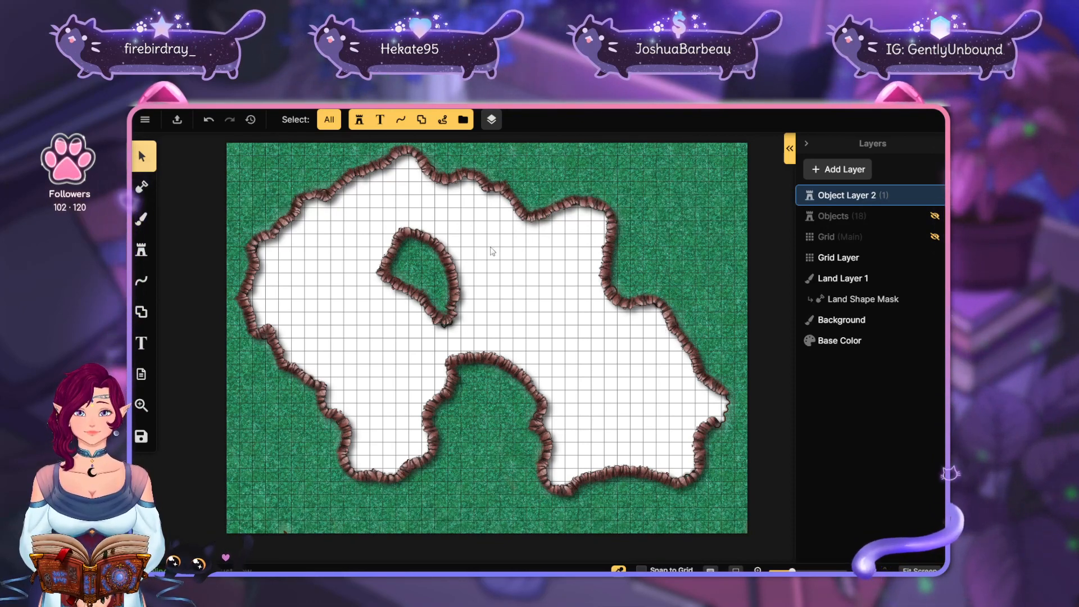
{"action": "mouse_move", "coordinate": [878, 203]}
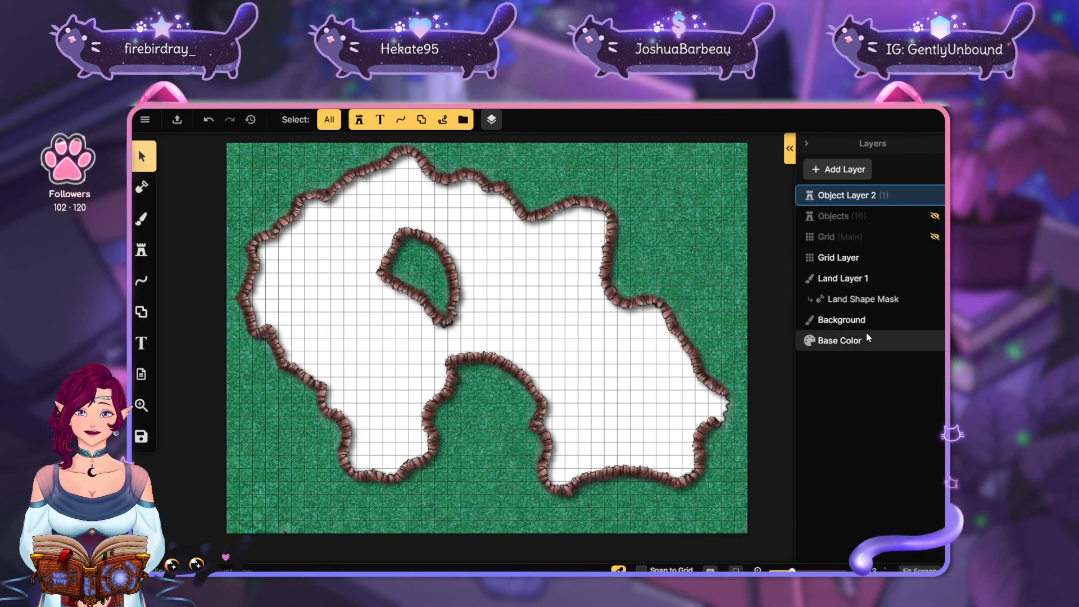
{"action": "left_click", "coordinate": [864, 257]}
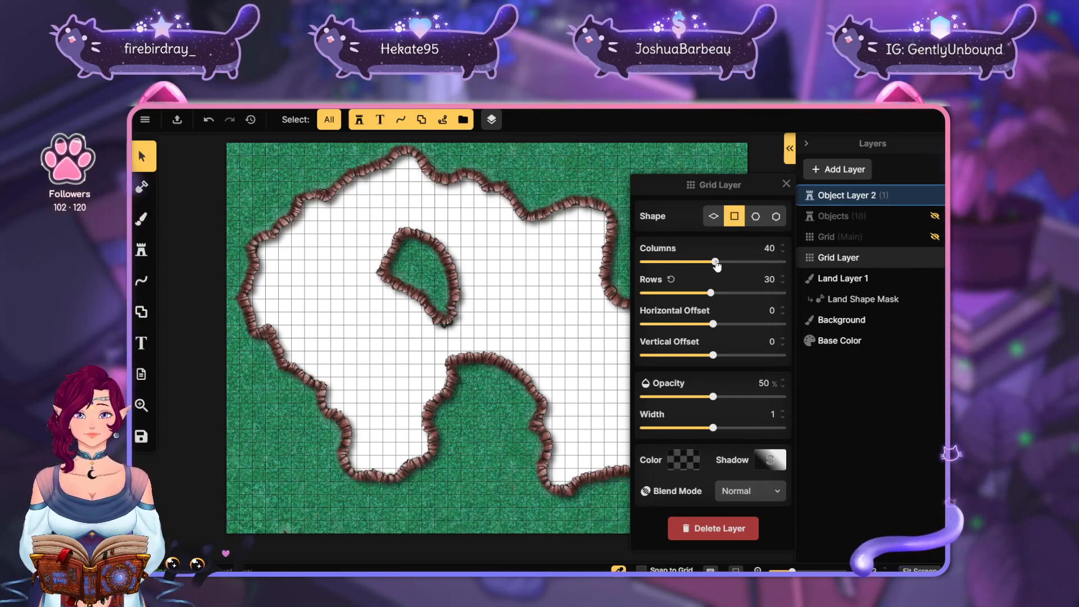
{"action": "left_click", "coordinate": [364, 361]}
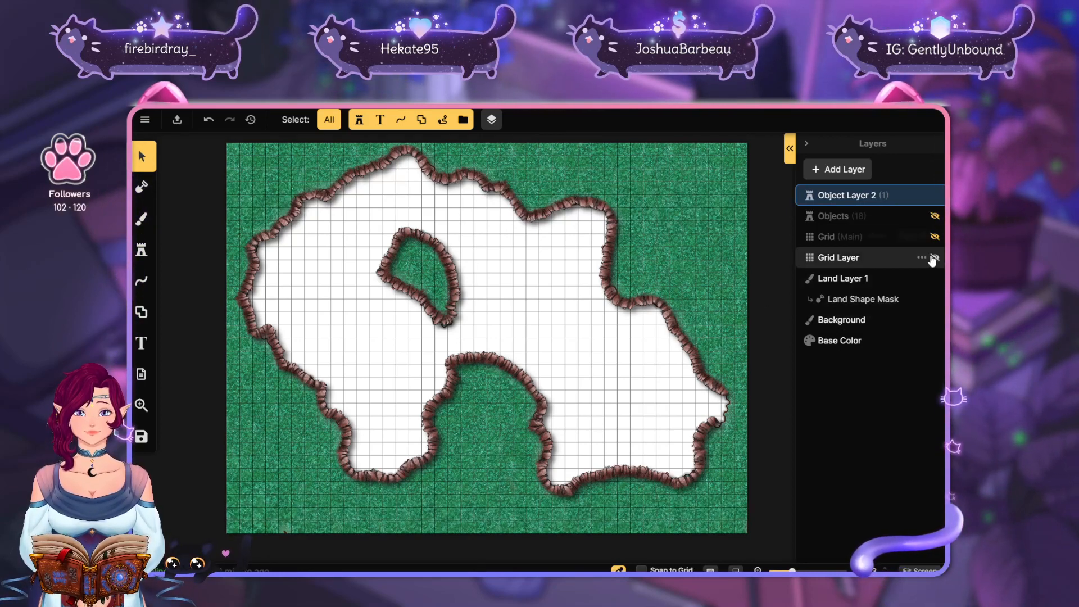
{"action": "left_click", "coordinate": [934, 258]}
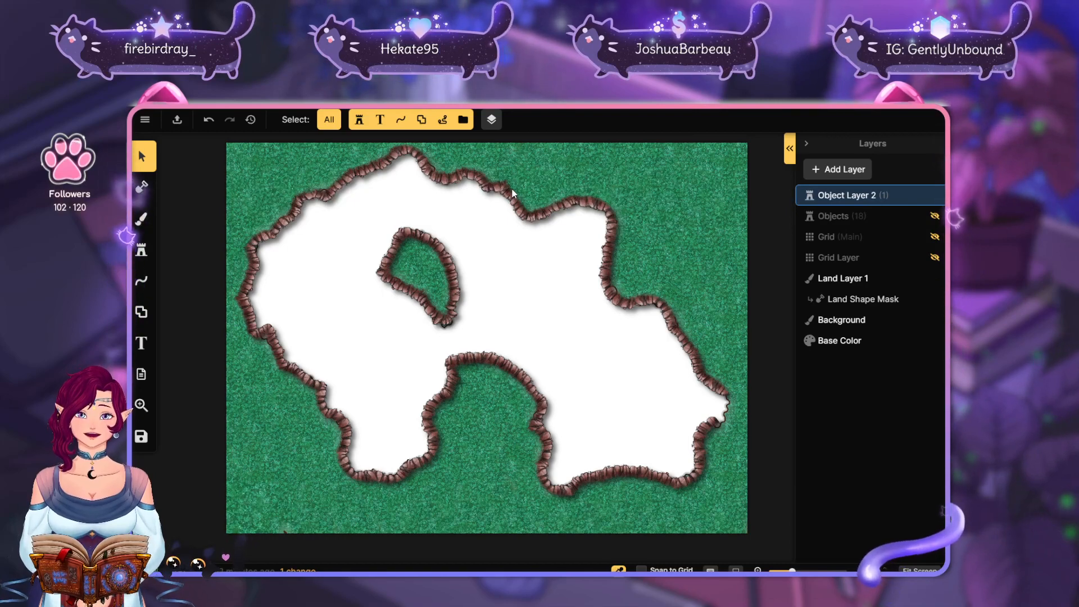
Touch up the Land Shape Mask with extra land beside the central ring and along the inside of the northeastern cliff wall
{"action": "left_click", "coordinate": [881, 301]}
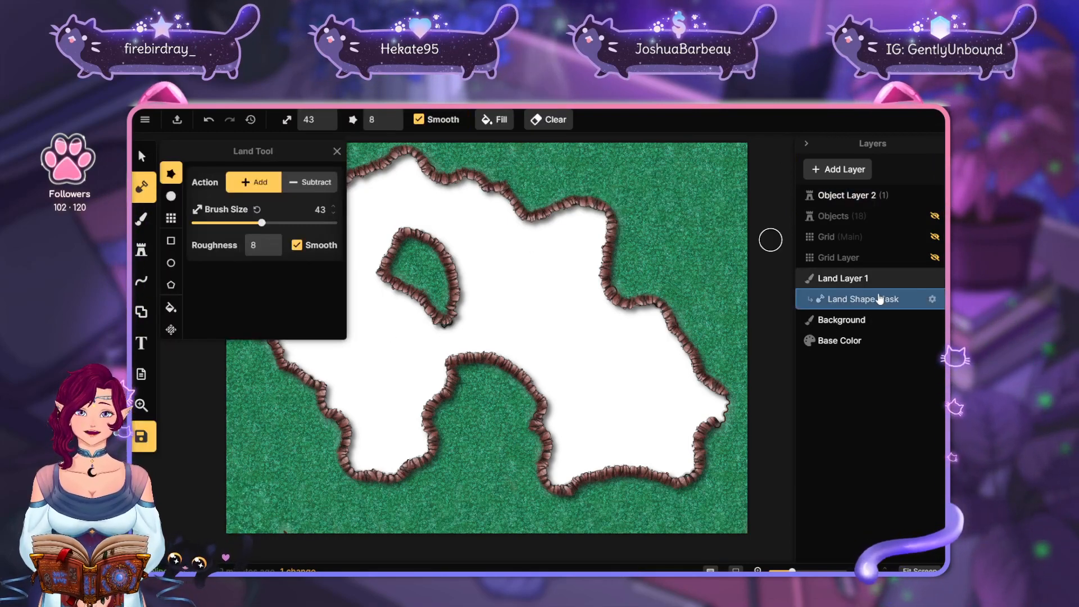
{"action": "left_click", "coordinate": [470, 311]}
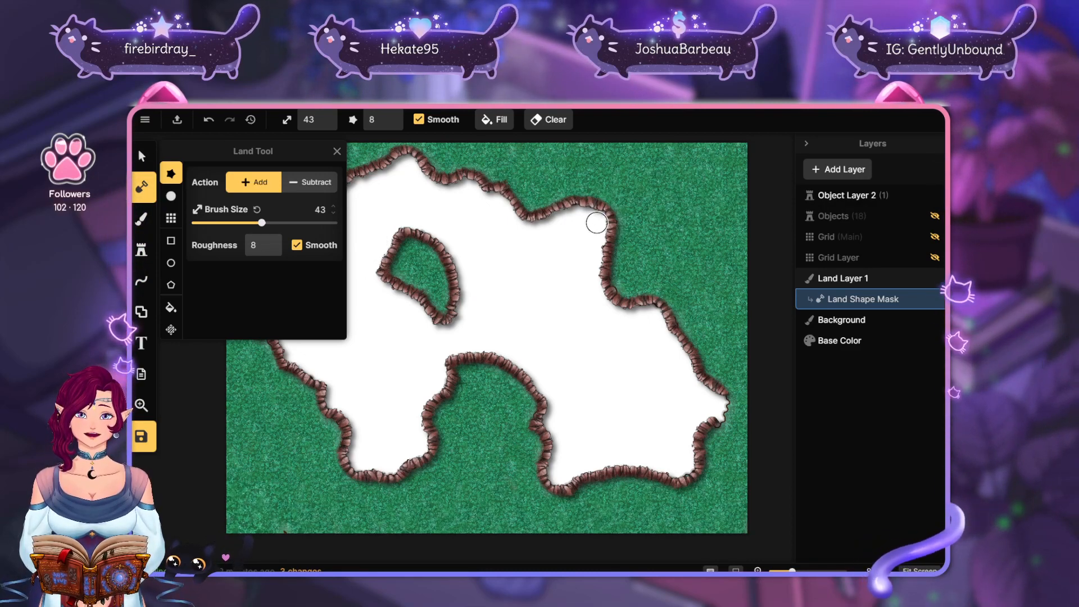
{"action": "left_click_drag", "start_coordinate": [596, 222], "coordinate": [597, 328]}
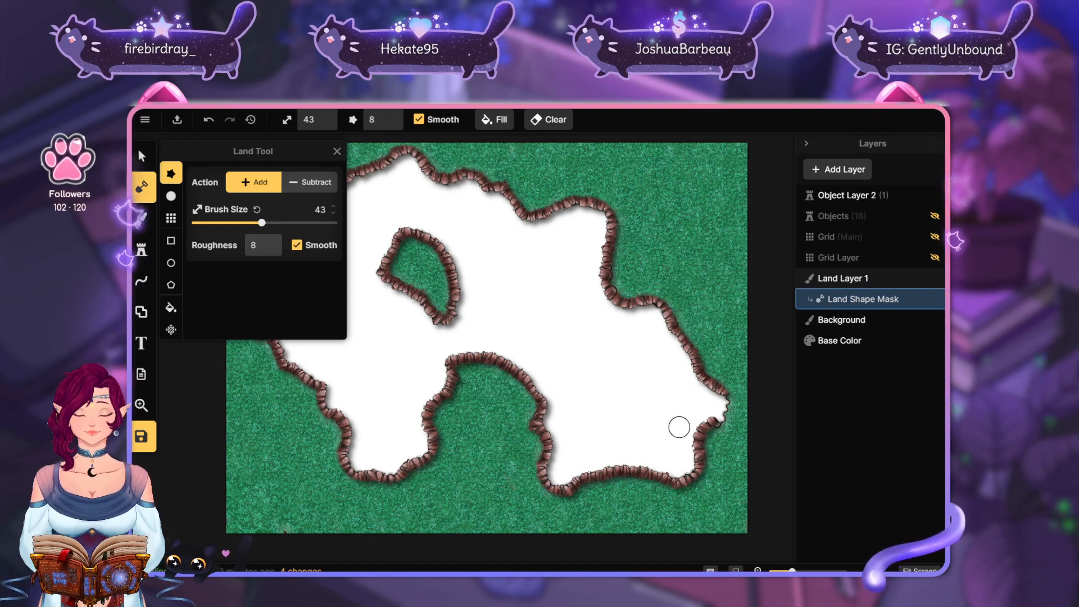
{"action": "mouse_move", "coordinate": [591, 398]}
{"action": "left_mouse_down"}
{"action": "mouse_move", "coordinate": [715, 405]}
{"action": "mouse_move", "coordinate": [730, 417]}
{"action": "mouse_move", "coordinate": [662, 471]}
{"action": "mouse_move", "coordinate": [635, 448]}
{"action": "left_mouse_up"}
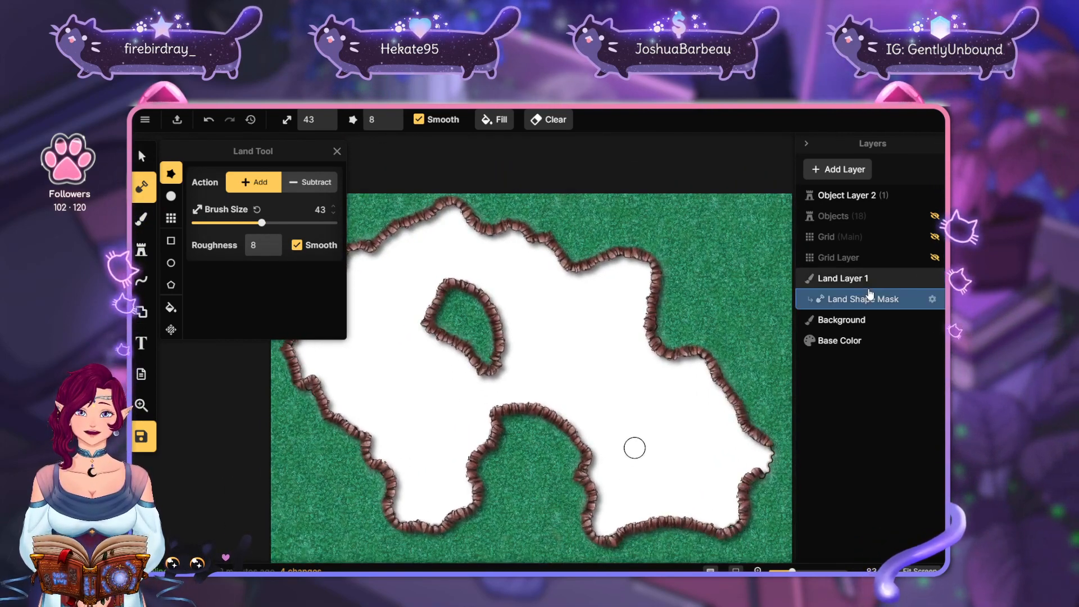
Switch to the Brush tool with the Background layer active
{"action": "left_click", "coordinate": [141, 250]}
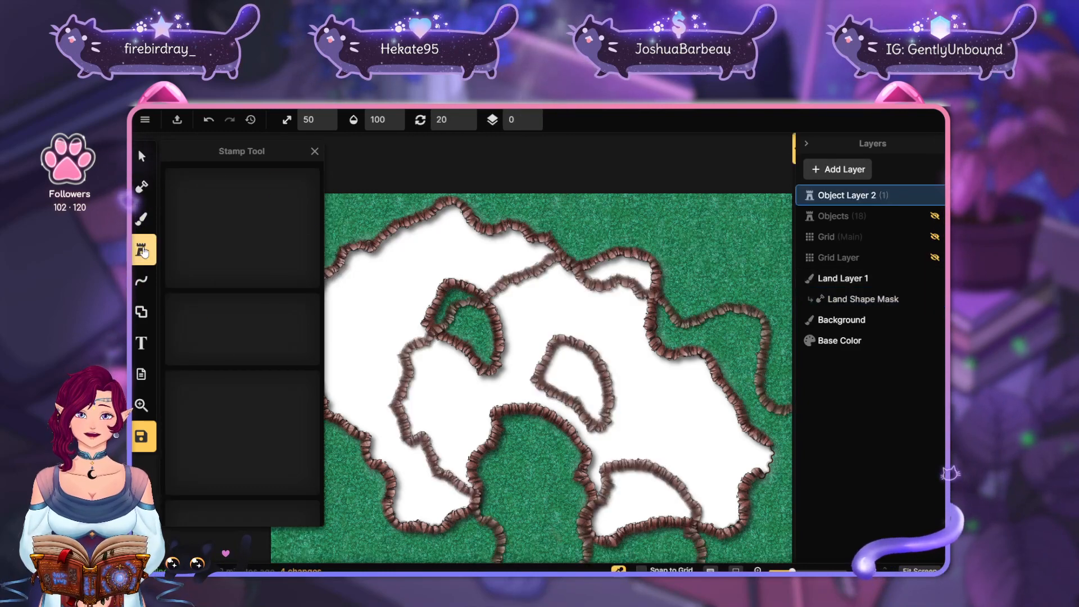
{"action": "left_click", "coordinate": [142, 224]}
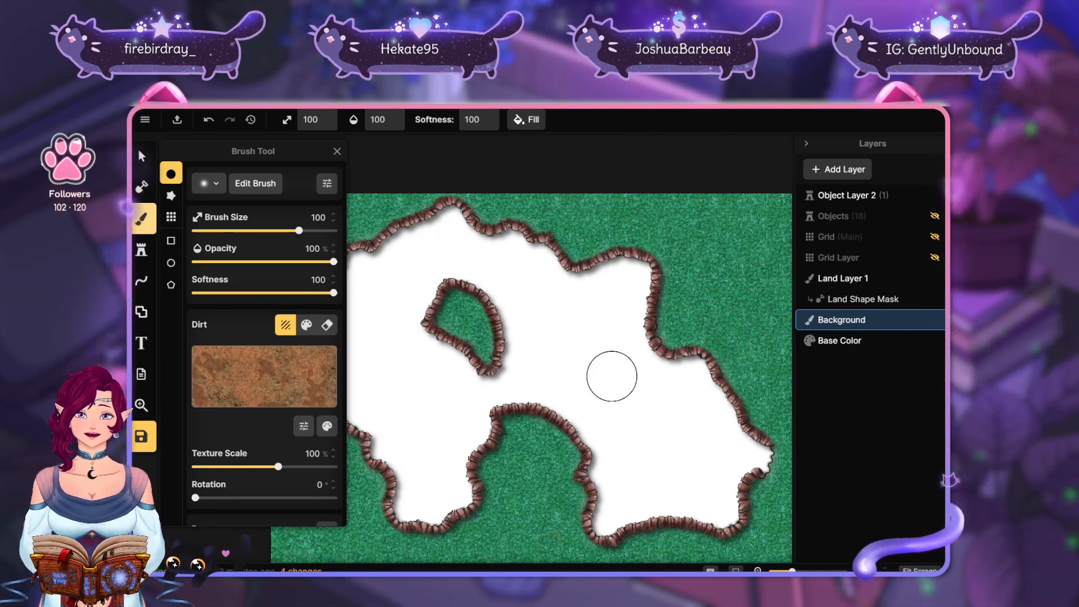
{"action": "mouse_move", "coordinate": [612, 373]}
{"action": "left_mouse_down"}
{"action": "mouse_move", "coordinate": [701, 306]}
{"action": "mouse_move", "coordinate": [666, 333]}
{"action": "left_mouse_up"}
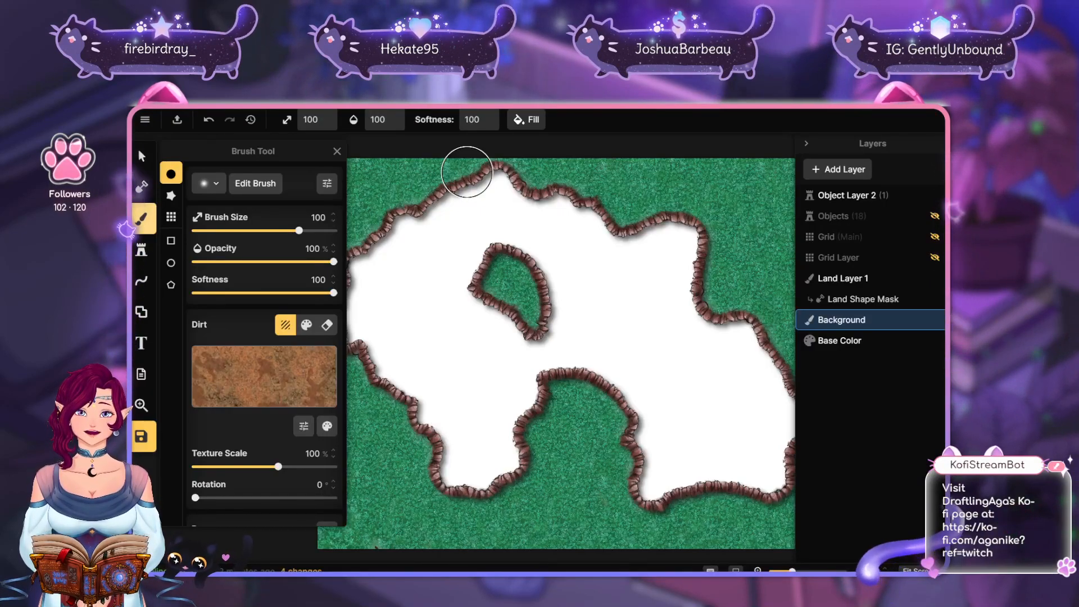
{"action": "left_click_drag", "start_coordinate": [747, 251], "coordinate": [673, 191]}
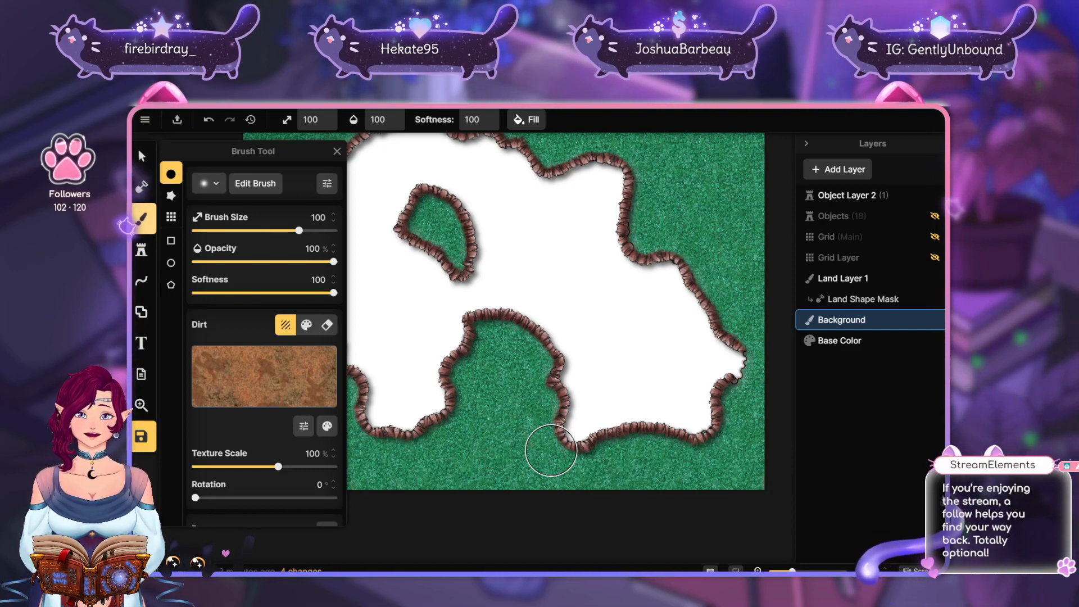
{"action": "mouse_move", "coordinate": [579, 245]}
{"action": "left_mouse_down"}
{"action": "mouse_move", "coordinate": [592, 255]}
{"action": "mouse_move", "coordinate": [602, 241]}
{"action": "mouse_move", "coordinate": [654, 278]}
{"action": "mouse_move", "coordinate": [621, 278]}
{"action": "left_mouse_up"}
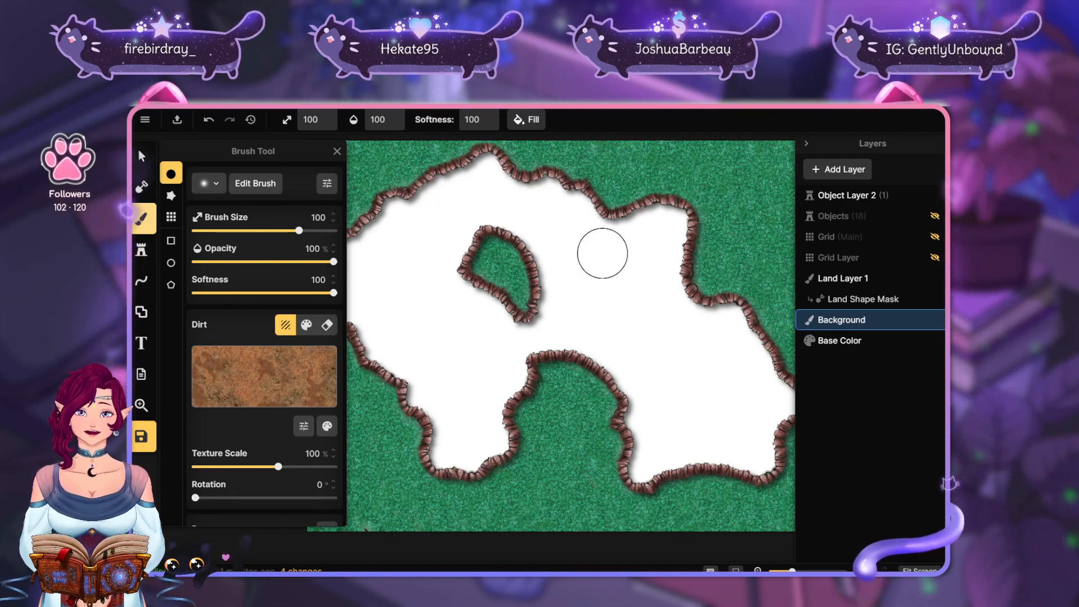
{"action": "mouse_move", "coordinate": [642, 233]}
{"action": "left_mouse_down"}
{"action": "mouse_move", "coordinate": [580, 208]}
{"action": "mouse_move", "coordinate": [672, 217]}
{"action": "mouse_move", "coordinate": [696, 203]}
{"action": "mouse_move", "coordinate": [613, 275]}
{"action": "mouse_move", "coordinate": [687, 222]}
{"action": "mouse_move", "coordinate": [677, 202]}
{"action": "left_mouse_up"}
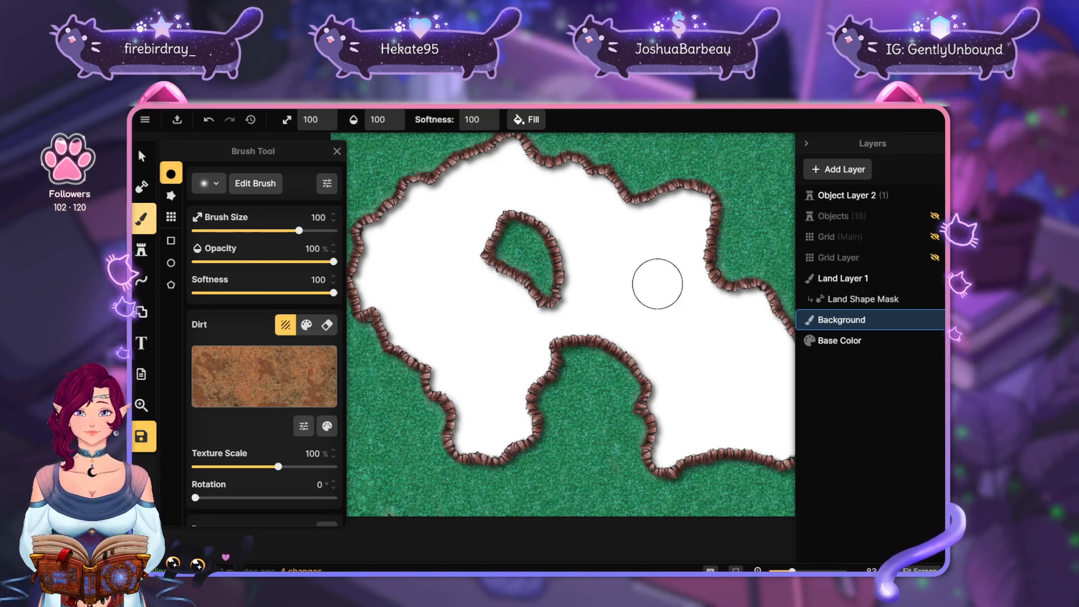
{"action": "mouse_move", "coordinate": [672, 269]}
{"action": "left_mouse_down"}
{"action": "mouse_move", "coordinate": [624, 256]}
{"action": "mouse_move", "coordinate": [648, 257]}
{"action": "left_mouse_up"}
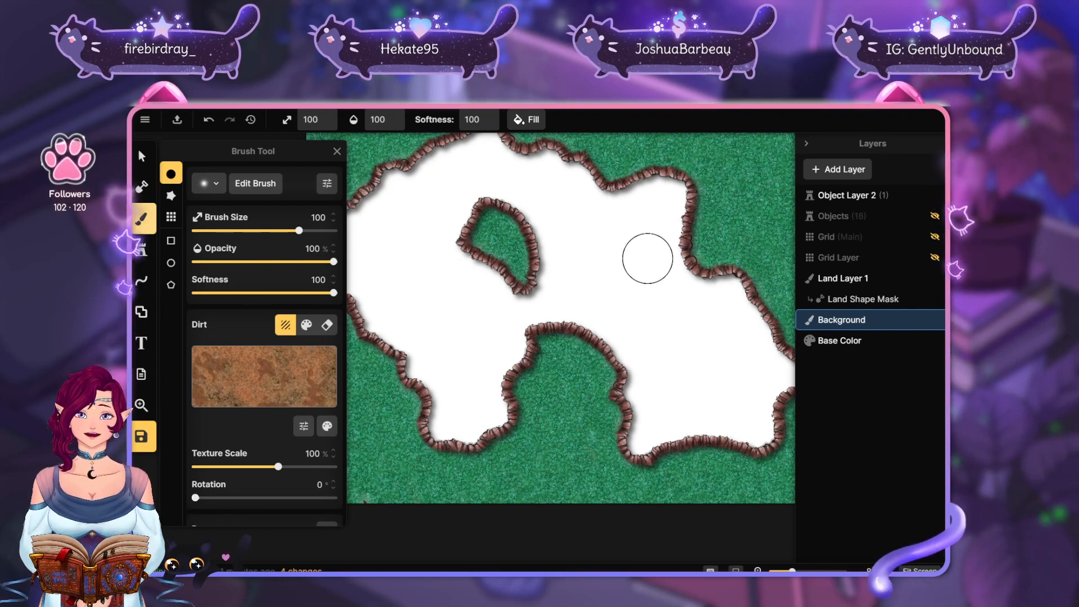
{"action": "left_click_drag", "start_coordinate": [669, 267], "coordinate": [644, 262]}
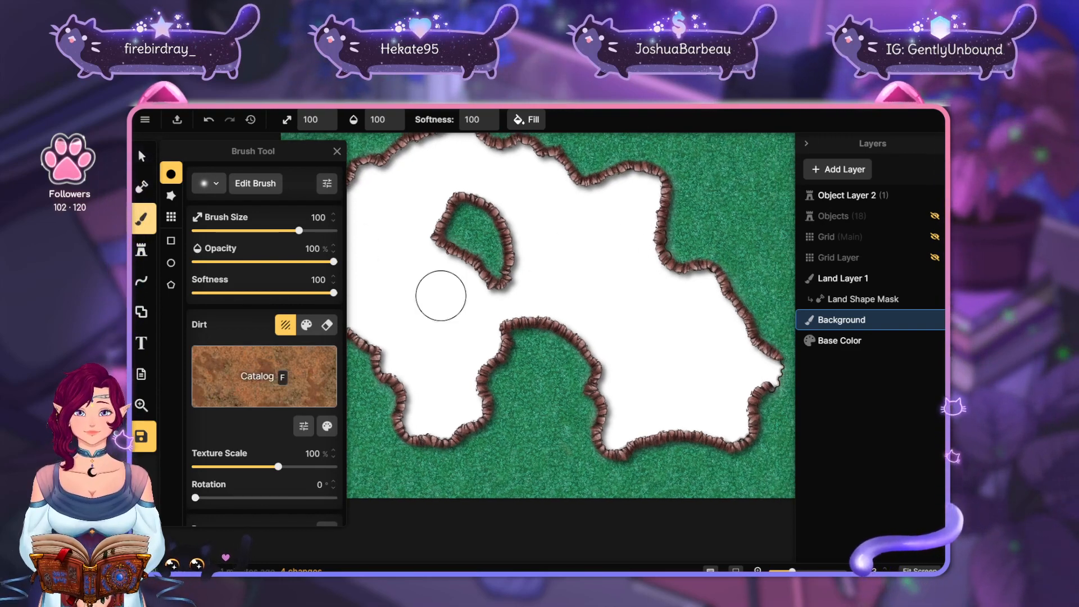
Search the texture catalog for "fey" and choose the patchy Purple Fey Grass as the brush texture
{"action": "left_click", "coordinate": [256, 378]}
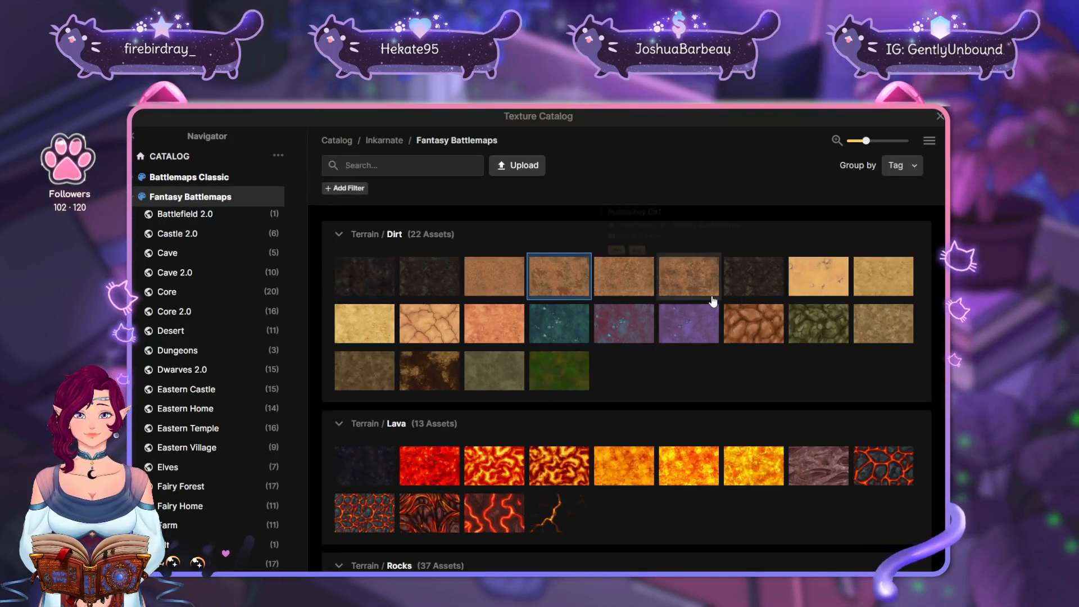
{"action": "scroll", "coordinate": [828, 248], "scroll_direction": "down", "scroll_amount": 5}
{"action": "scroll", "coordinate": [828, 325], "scroll_direction": "down", "scroll_amount": 15}
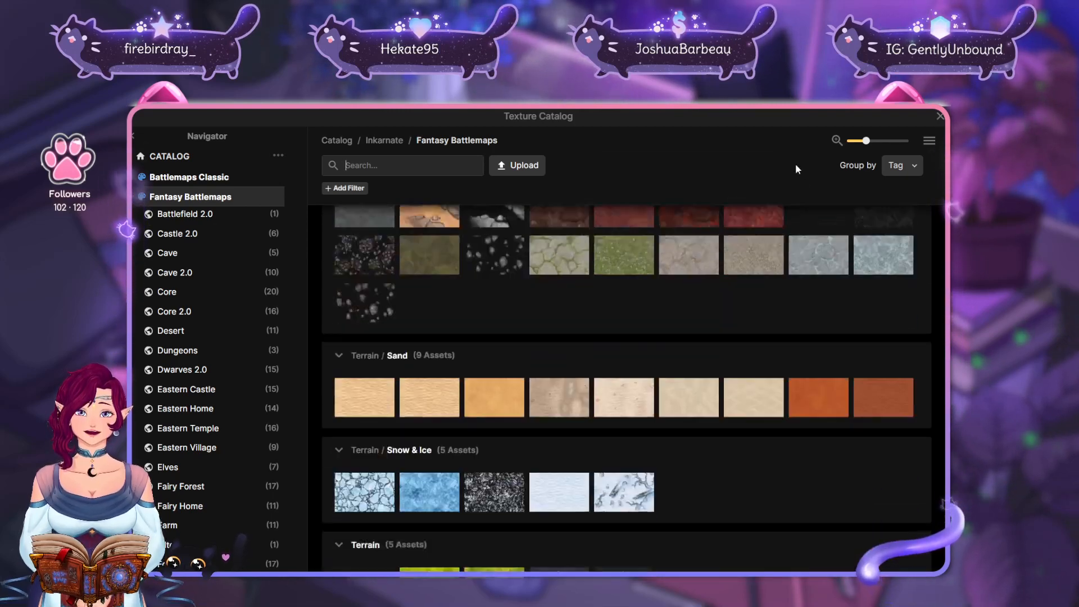
{"action": "scroll", "coordinate": [775, 323], "scroll_direction": "up", "scroll_amount": 1}
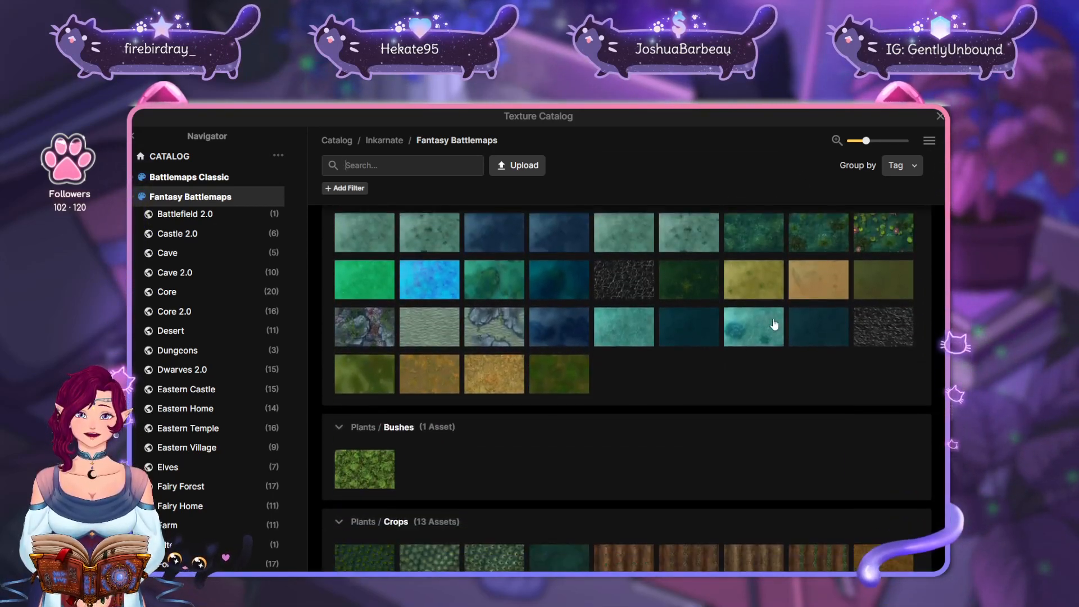
{"action": "scroll", "coordinate": [774, 323], "scroll_direction": "down", "scroll_amount": 1}
{"action": "type", "text": "fey"}
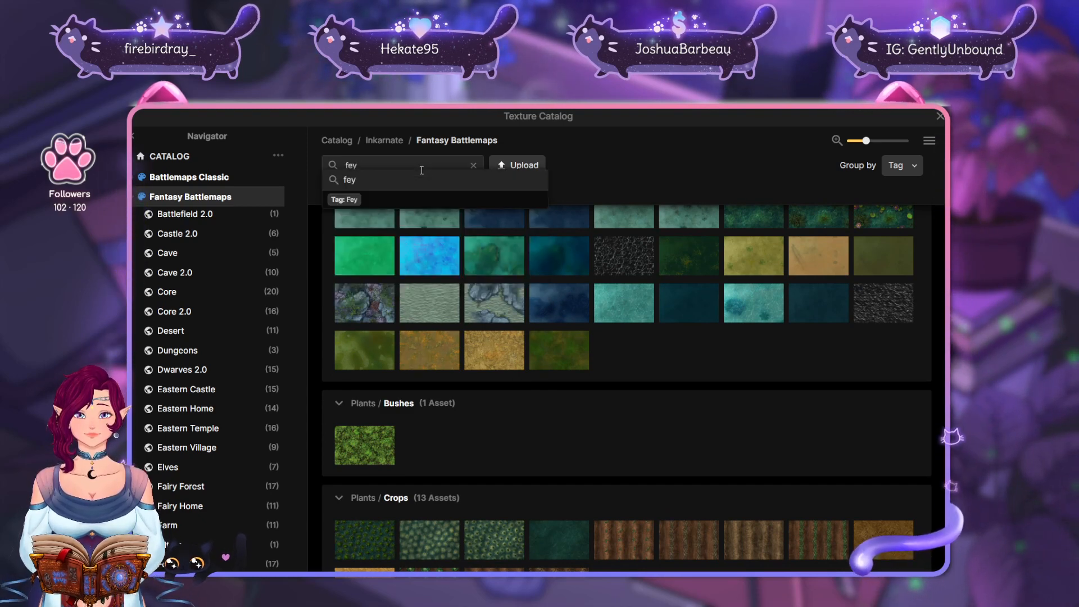
{"action": "key", "text": "Return"}
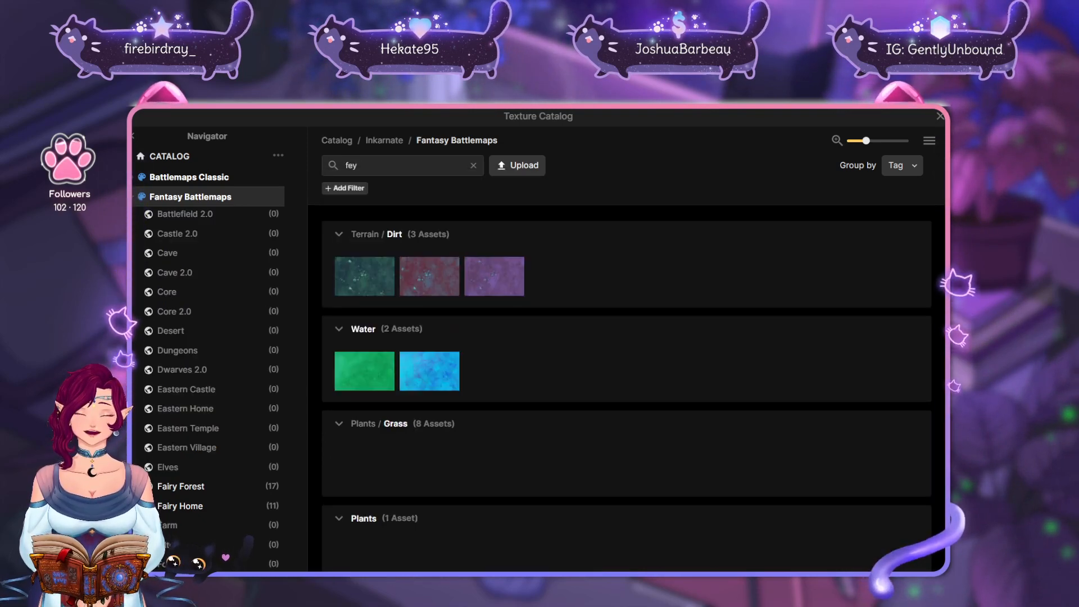
{"action": "mouse_move", "coordinate": [503, 273]}
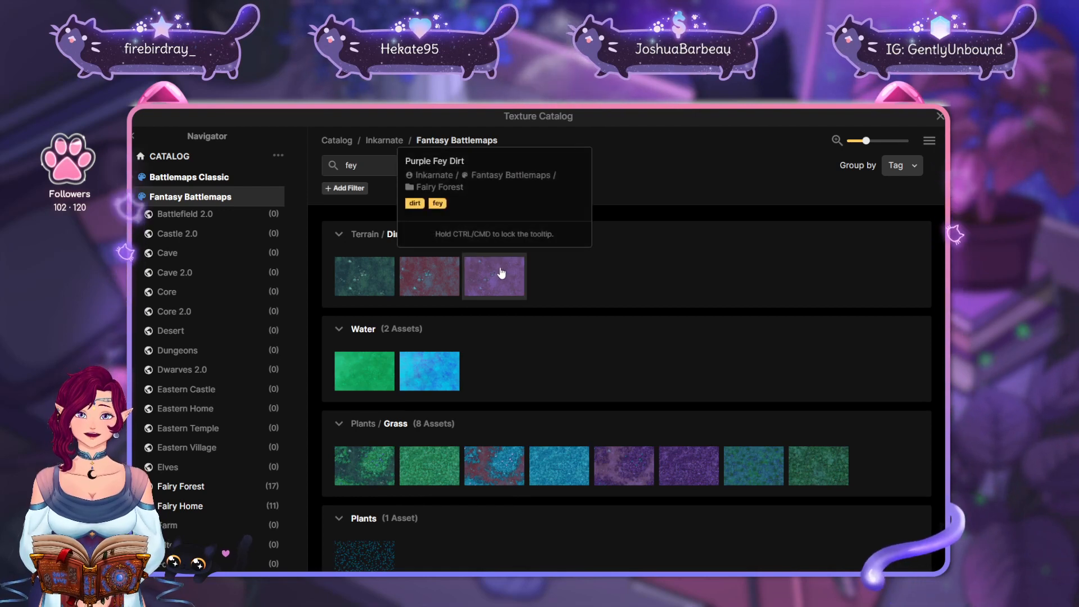
{"action": "scroll", "coordinate": [562, 315], "scroll_direction": "down", "scroll_amount": 2}
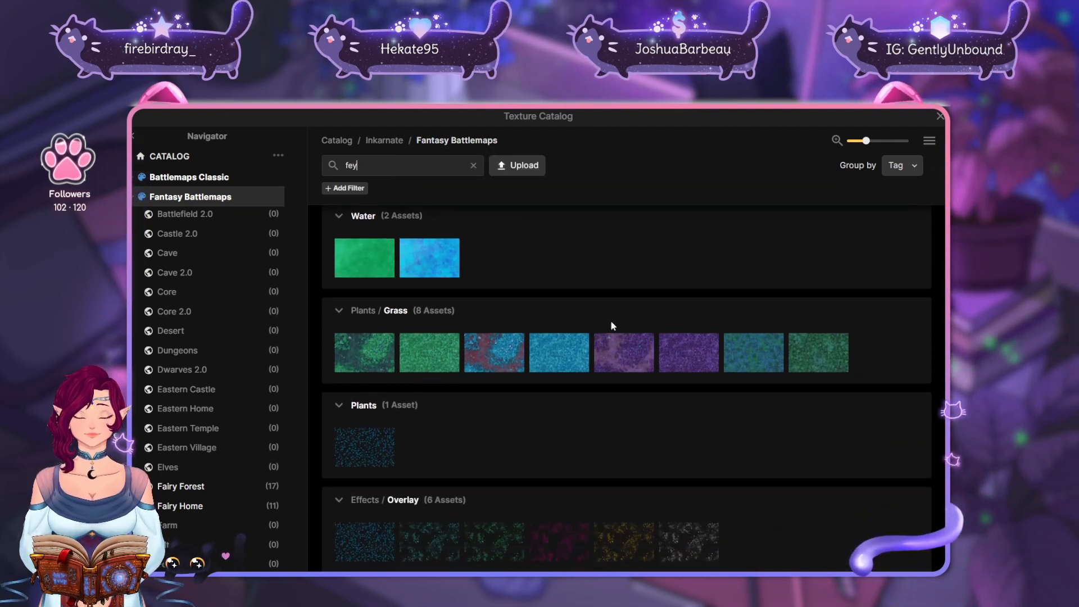
{"action": "left_click", "coordinate": [626, 353]}
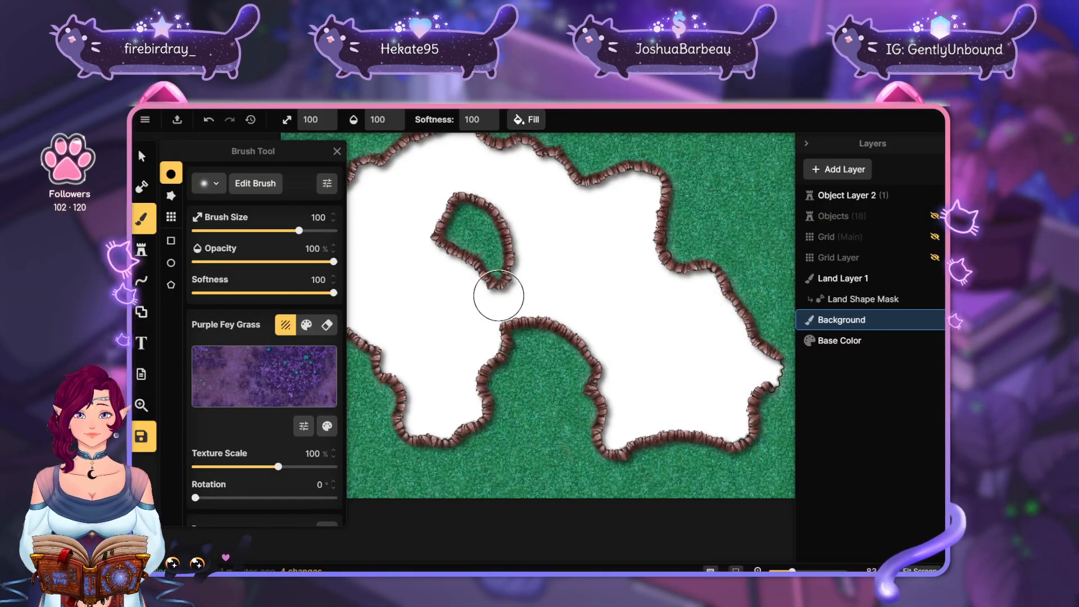
{"action": "left_click_drag", "start_coordinate": [526, 242], "coordinate": [556, 237]}
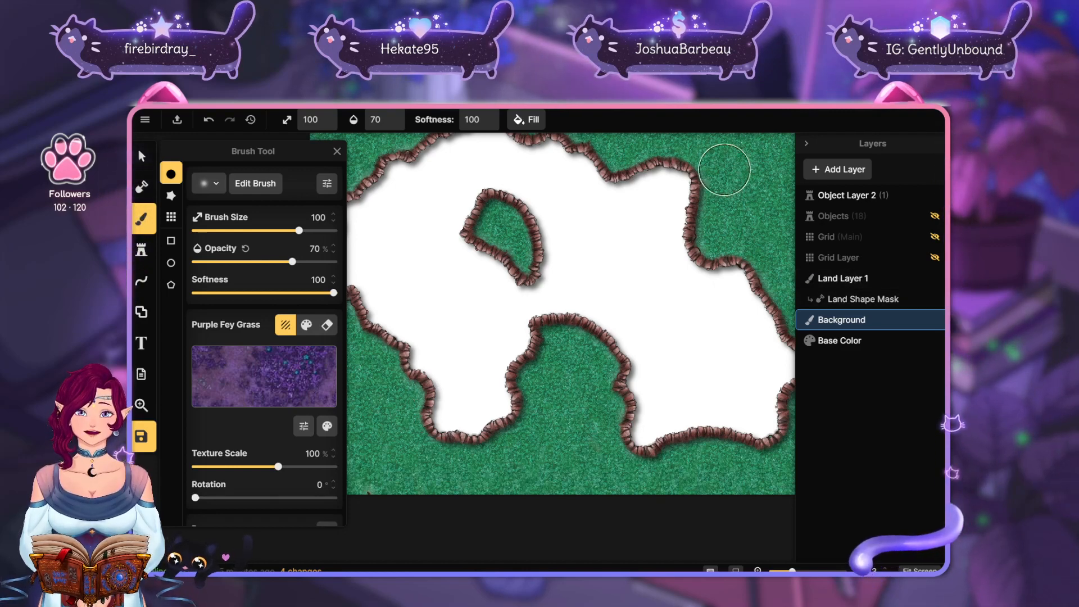
{"action": "left_click_drag", "start_coordinate": [737, 165], "coordinate": [741, 262]}
{"action": "key", "text": "ctrl+z"}
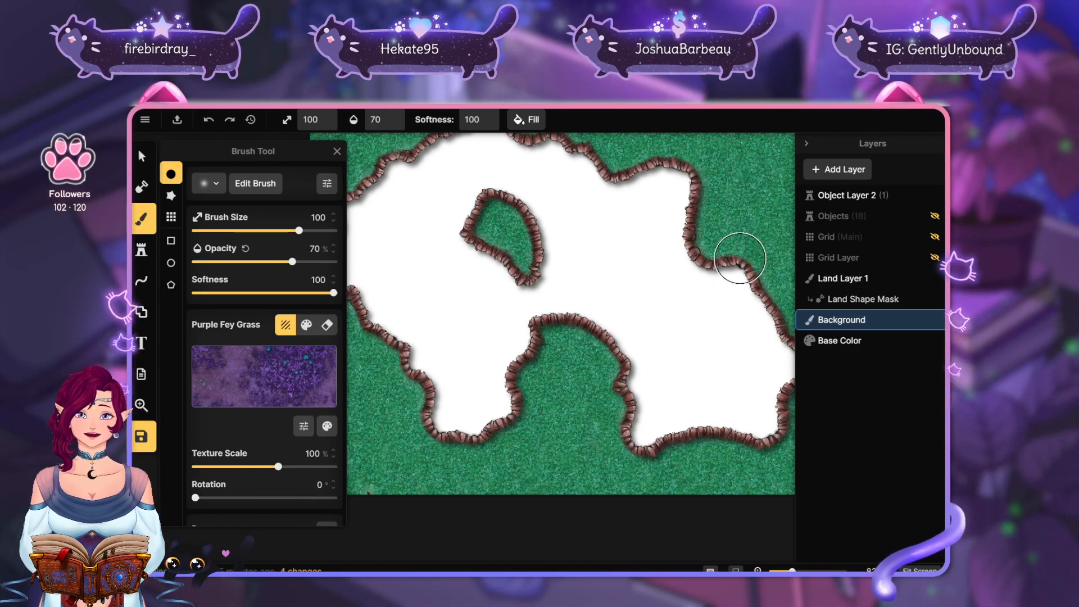
Select Land Layer 1 and brush Purple Fey Grass at 70% opacity along the inside of the southeastern area's southern cliff wall
{"action": "left_click", "coordinate": [884, 300]}
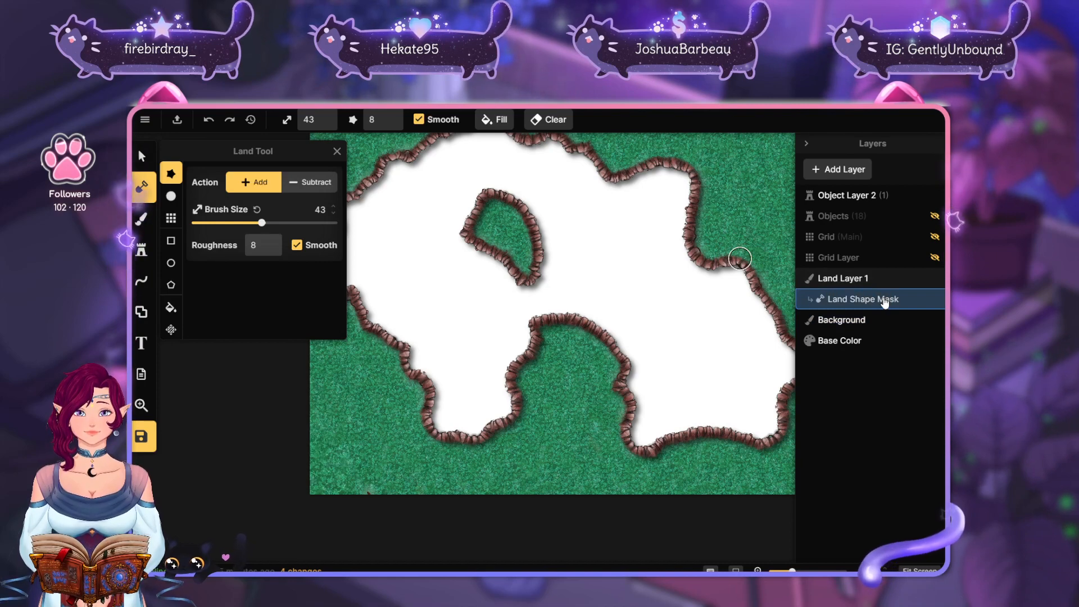
{"action": "left_click", "coordinate": [814, 280]}
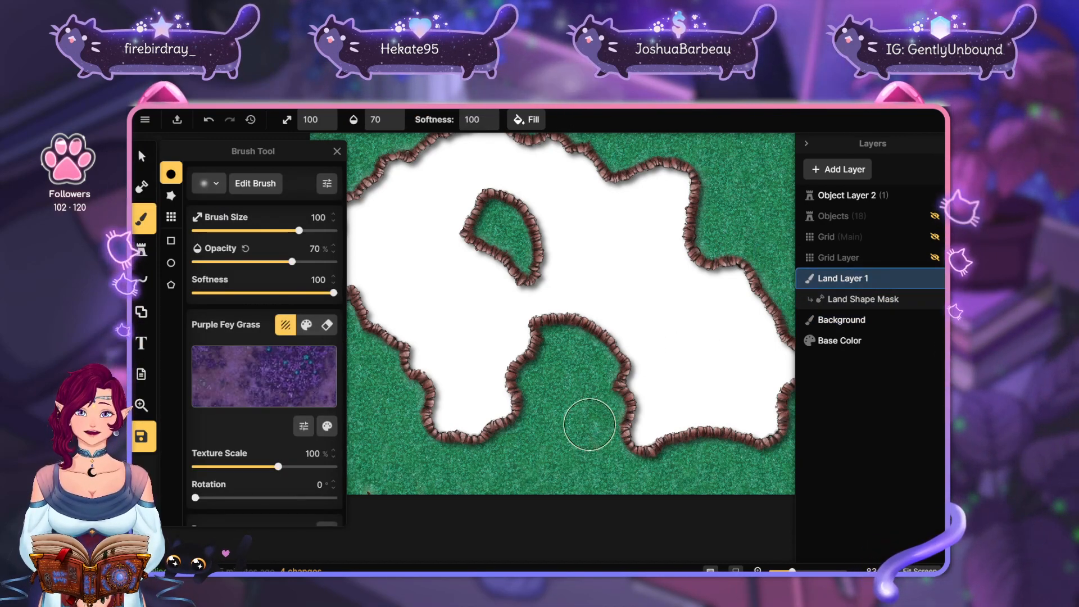
{"action": "left_click_drag", "start_coordinate": [590, 423], "coordinate": [614, 438]}
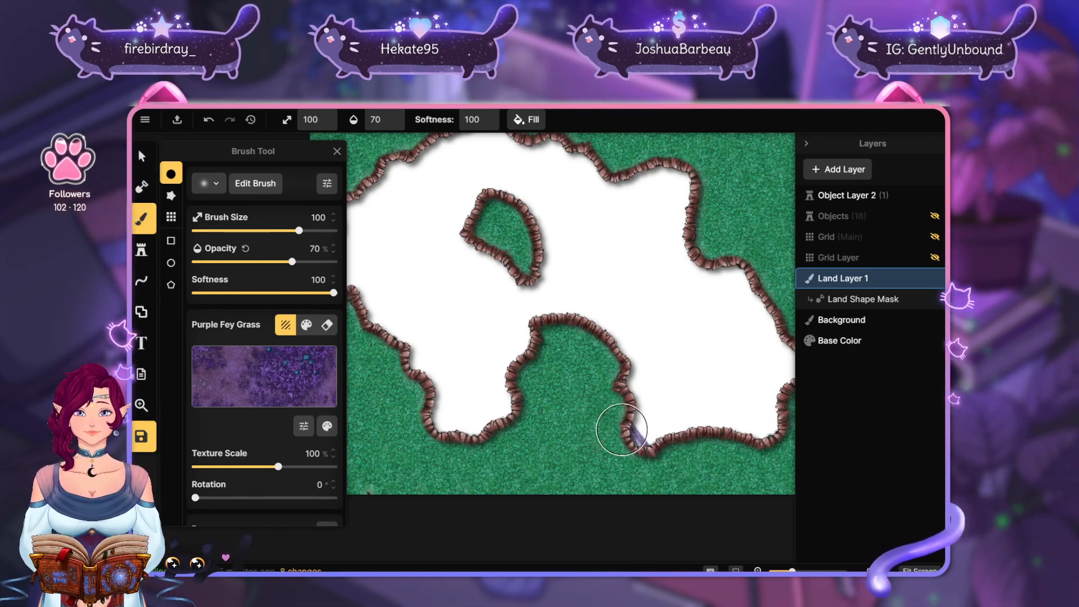
{"action": "mouse_move", "coordinate": [621, 430]}
{"action": "left_mouse_down"}
{"action": "mouse_move", "coordinate": [642, 408]}
{"action": "mouse_move", "coordinate": [660, 439]}
{"action": "mouse_move", "coordinate": [673, 407]}
{"action": "mouse_move", "coordinate": [698, 433]}
{"action": "mouse_move", "coordinate": [716, 423]}
{"action": "mouse_move", "coordinate": [702, 405]}
{"action": "left_mouse_up"}
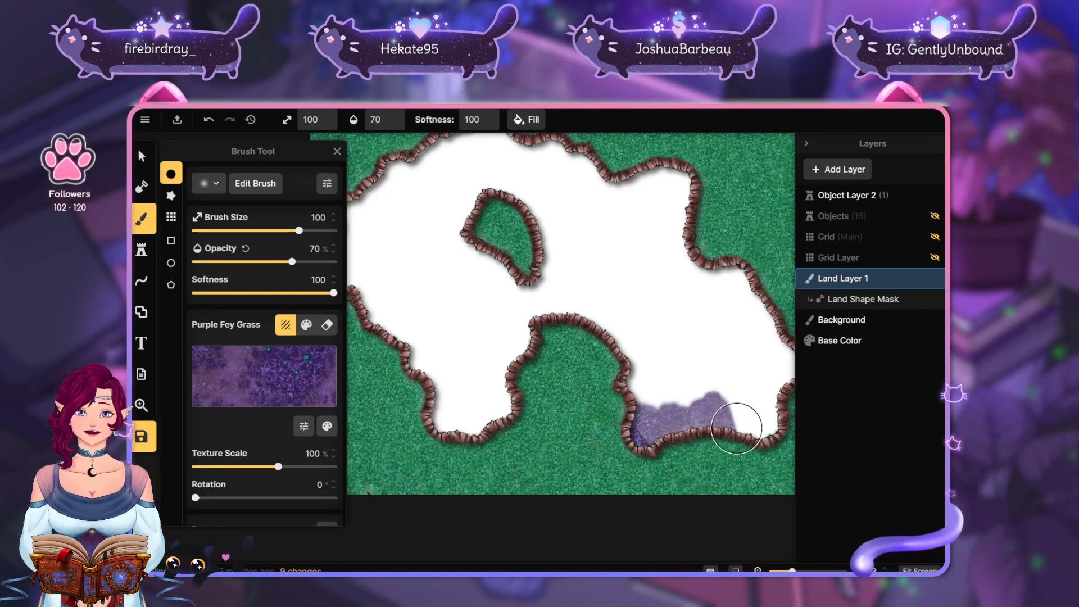
{"action": "left_click_drag", "start_coordinate": [729, 421], "coordinate": [746, 409]}
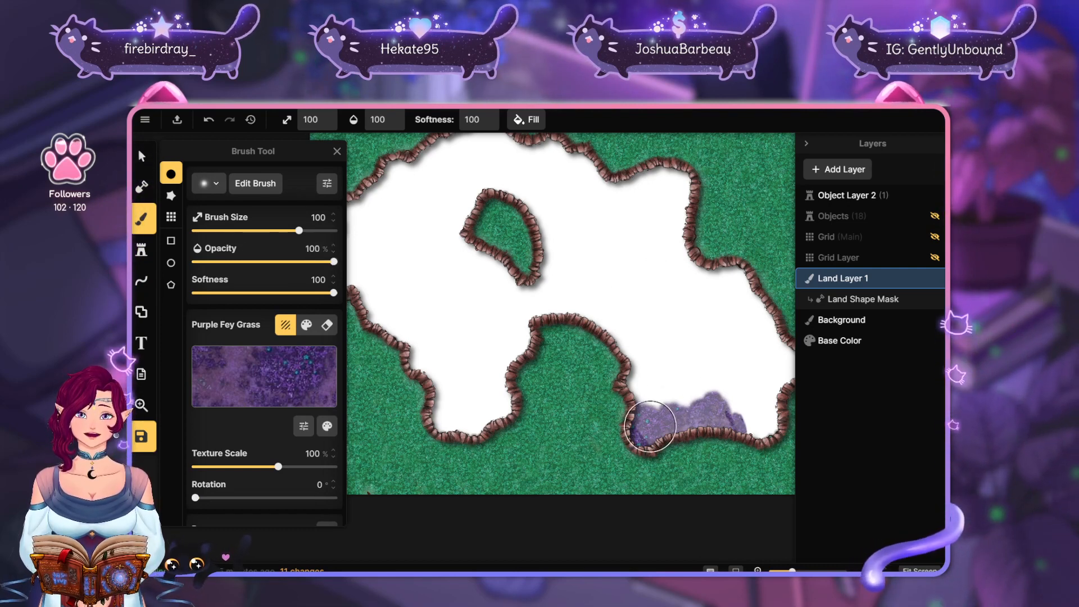
Raise the brush opacity to 100% and cover the southeastern land and the strip along the northeastern cliff wall with Purple Fey Grass
{"action": "mouse_move", "coordinate": [633, 379]}
{"action": "left_mouse_down"}
{"action": "mouse_move", "coordinate": [674, 419]}
{"action": "mouse_move", "coordinate": [693, 416]}
{"action": "mouse_move", "coordinate": [717, 387]}
{"action": "mouse_move", "coordinate": [774, 427]}
{"action": "mouse_move", "coordinate": [786, 415]}
{"action": "mouse_move", "coordinate": [793, 339]}
{"action": "mouse_move", "coordinate": [782, 300]}
{"action": "mouse_move", "coordinate": [750, 293]}
{"action": "mouse_move", "coordinate": [714, 248]}
{"action": "mouse_move", "coordinate": [752, 351]}
{"action": "mouse_move", "coordinate": [681, 226]}
{"action": "mouse_move", "coordinate": [698, 166]}
{"action": "mouse_move", "coordinate": [686, 238]}
{"action": "mouse_move", "coordinate": [679, 215]}
{"action": "mouse_move", "coordinate": [673, 247]}
{"action": "mouse_move", "coordinate": [699, 315]}
{"action": "mouse_move", "coordinate": [689, 304]}
{"action": "mouse_move", "coordinate": [750, 398]}
{"action": "left_mouse_up"}
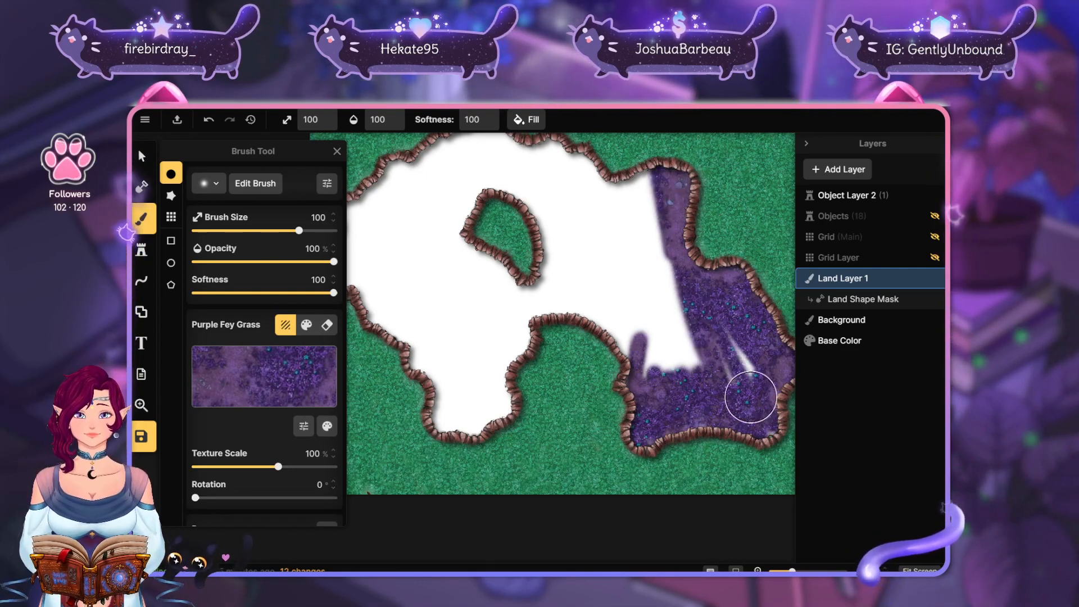
{"action": "mouse_move", "coordinate": [748, 348]}
{"action": "left_mouse_down"}
{"action": "mouse_move", "coordinate": [628, 388]}
{"action": "mouse_move", "coordinate": [674, 334]}
{"action": "mouse_move", "coordinate": [676, 384]}
{"action": "left_mouse_up"}
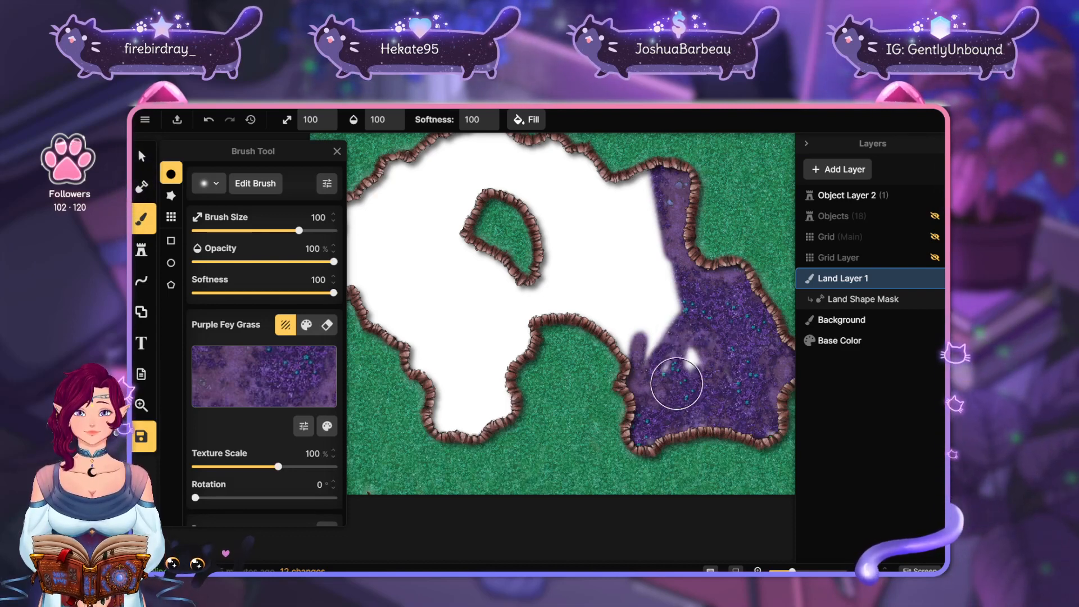
{"action": "mouse_move", "coordinate": [708, 320]}
{"action": "left_mouse_down"}
{"action": "mouse_move", "coordinate": [684, 391]}
{"action": "mouse_move", "coordinate": [679, 346]}
{"action": "mouse_move", "coordinate": [653, 387]}
{"action": "left_mouse_up"}
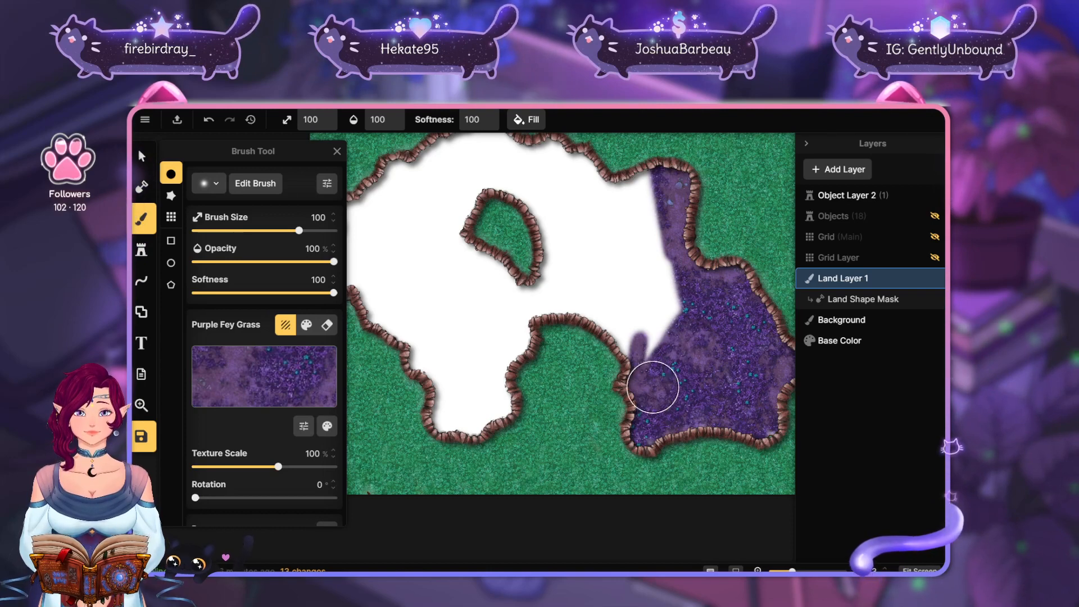
Cover the remaining white land around the central ring with Purple Fey Grass, including the gap north of the ring and the eastern tip
{"action": "key", "text": "space"}
{"action": "left_click_drag", "start_coordinate": [623, 223], "coordinate": [665, 268]}
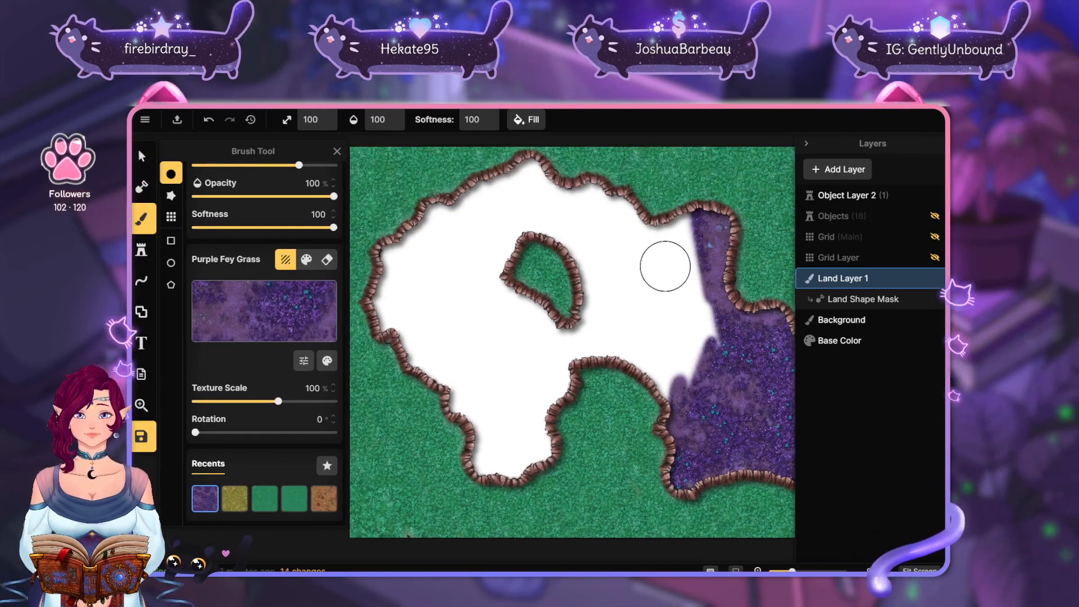
{"action": "mouse_move", "coordinate": [698, 231]}
{"action": "left_mouse_down"}
{"action": "mouse_move", "coordinate": [700, 276]}
{"action": "mouse_move", "coordinate": [688, 209]}
{"action": "mouse_move", "coordinate": [718, 353]}
{"action": "mouse_move", "coordinate": [687, 213]}
{"action": "mouse_move", "coordinate": [669, 260]}
{"action": "mouse_move", "coordinate": [692, 386]}
{"action": "mouse_move", "coordinate": [673, 377]}
{"action": "mouse_move", "coordinate": [643, 272]}
{"action": "mouse_move", "coordinate": [630, 276]}
{"action": "mouse_move", "coordinate": [627, 216]}
{"action": "mouse_move", "coordinate": [598, 275]}
{"action": "mouse_move", "coordinate": [590, 216]}
{"action": "mouse_move", "coordinate": [558, 462]}
{"action": "mouse_move", "coordinate": [525, 441]}
{"action": "mouse_move", "coordinate": [492, 365]}
{"action": "mouse_move", "coordinate": [478, 367]}
{"action": "mouse_move", "coordinate": [482, 450]}
{"action": "mouse_move", "coordinate": [492, 481]}
{"action": "mouse_move", "coordinate": [512, 491]}
{"action": "mouse_move", "coordinate": [430, 390]}
{"action": "left_mouse_up"}
{"action": "mouse_move", "coordinate": [386, 283]}
{"action": "left_mouse_down"}
{"action": "mouse_move", "coordinate": [391, 224]}
{"action": "mouse_move", "coordinate": [451, 377]}
{"action": "mouse_move", "coordinate": [442, 324]}
{"action": "mouse_move", "coordinate": [487, 381]}
{"action": "mouse_move", "coordinate": [496, 352]}
{"action": "mouse_move", "coordinate": [454, 226]}
{"action": "mouse_move", "coordinate": [471, 326]}
{"action": "mouse_move", "coordinate": [468, 287]}
{"action": "mouse_move", "coordinate": [518, 346]}
{"action": "mouse_move", "coordinate": [477, 263]}
{"action": "mouse_move", "coordinate": [507, 307]}
{"action": "mouse_move", "coordinate": [533, 305]}
{"action": "mouse_move", "coordinate": [540, 350]}
{"action": "left_mouse_up"}
{"action": "mouse_move", "coordinate": [523, 210]}
{"action": "left_mouse_down"}
{"action": "mouse_move", "coordinate": [519, 179]}
{"action": "mouse_move", "coordinate": [550, 171]}
{"action": "left_mouse_up"}
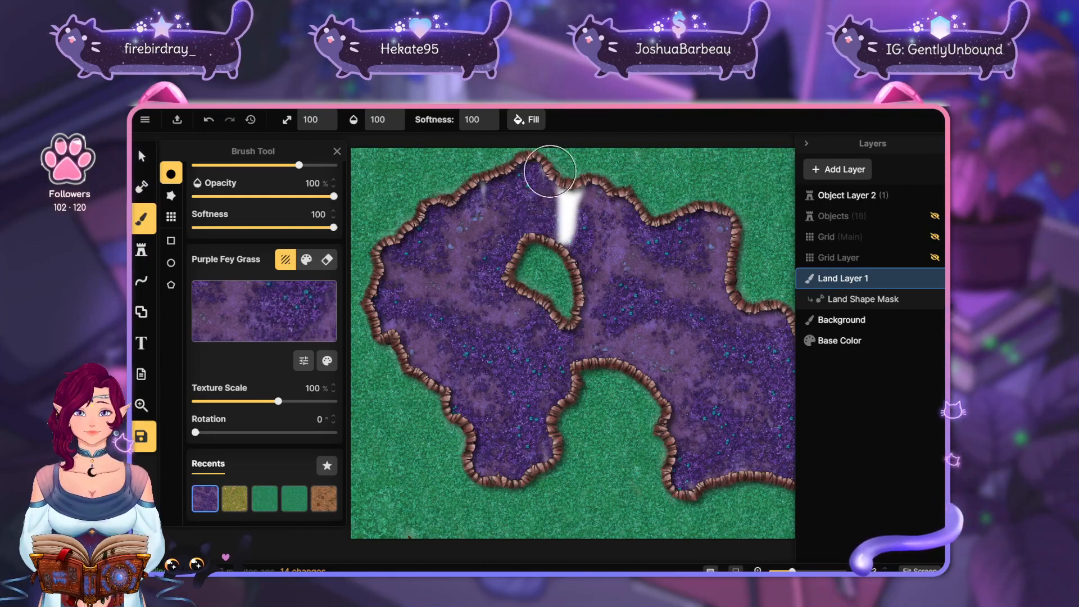
{"action": "mouse_move", "coordinate": [705, 305]}
{"action": "left_mouse_down"}
{"action": "mouse_move", "coordinate": [556, 202]}
{"action": "mouse_move", "coordinate": [624, 263]}
{"action": "left_mouse_up"}
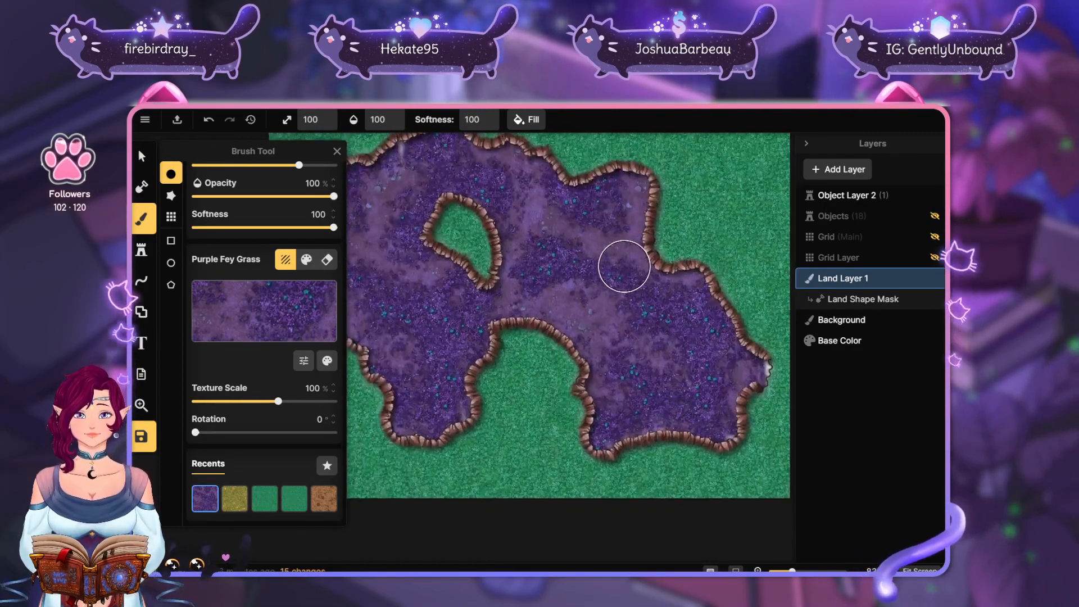
{"action": "left_click_drag", "start_coordinate": [764, 365], "coordinate": [758, 351]}
{"action": "mouse_move", "coordinate": [543, 269]}
{"action": "left_mouse_down"}
{"action": "mouse_move", "coordinate": [573, 275]}
{"action": "mouse_move", "coordinate": [566, 283]}
{"action": "left_mouse_up"}
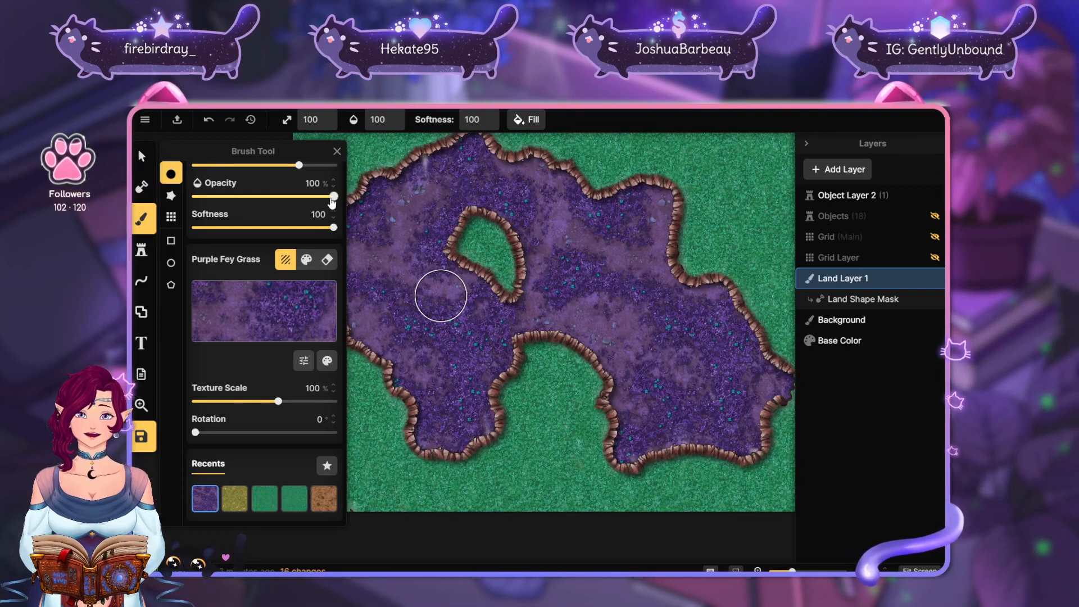
Choose the patchy Blue Fey Grass as the brush texture and set the brush opacity to 40%
{"action": "left_click", "coordinate": [247, 308]}
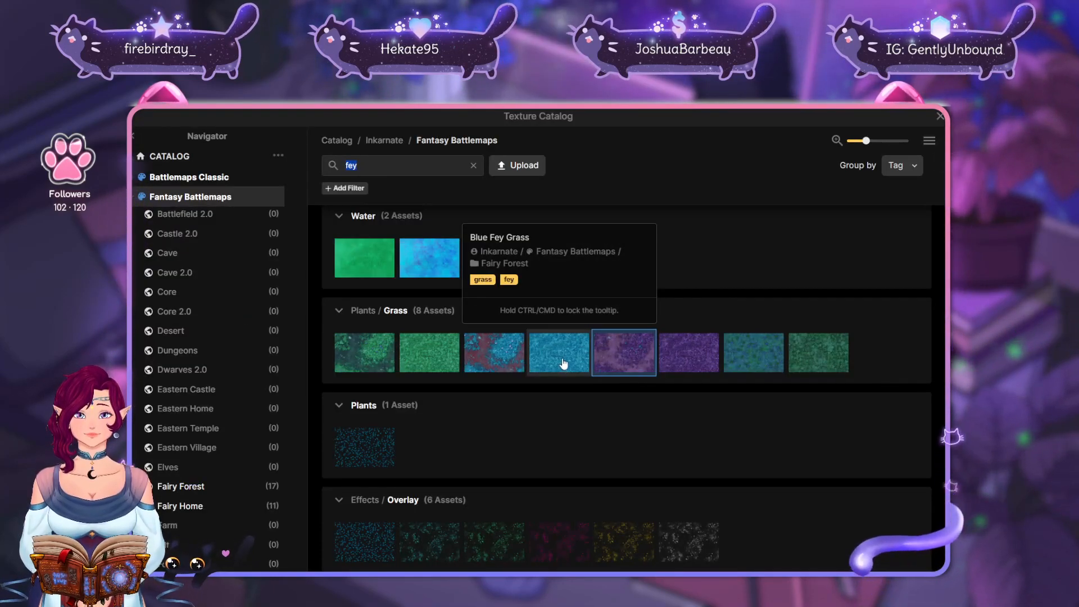
{"action": "left_click", "coordinate": [507, 356]}
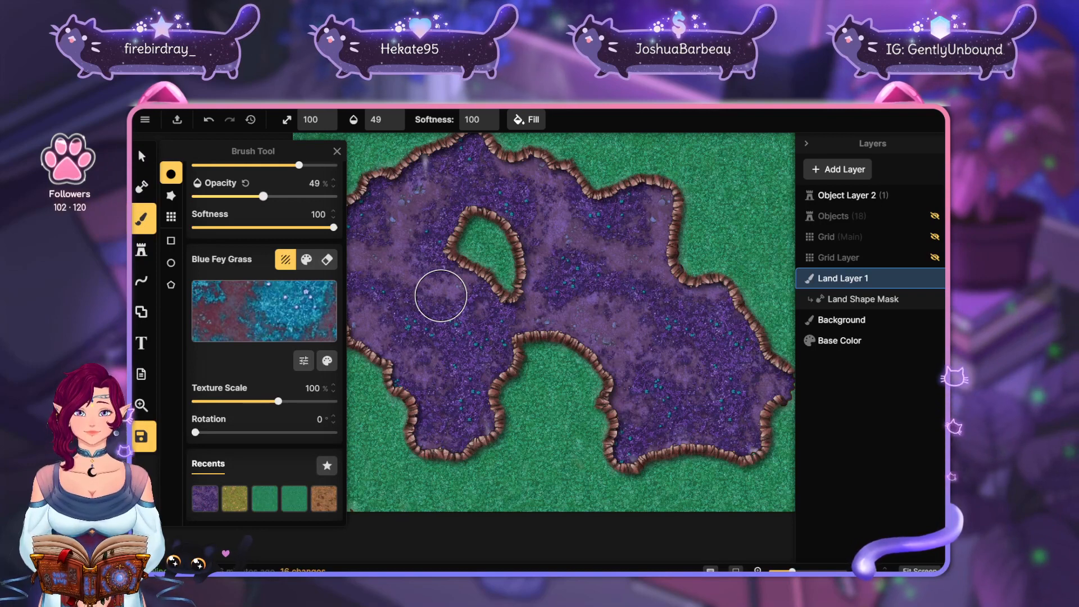
{"action": "left_click_drag", "start_coordinate": [272, 199], "coordinate": [258, 200]}
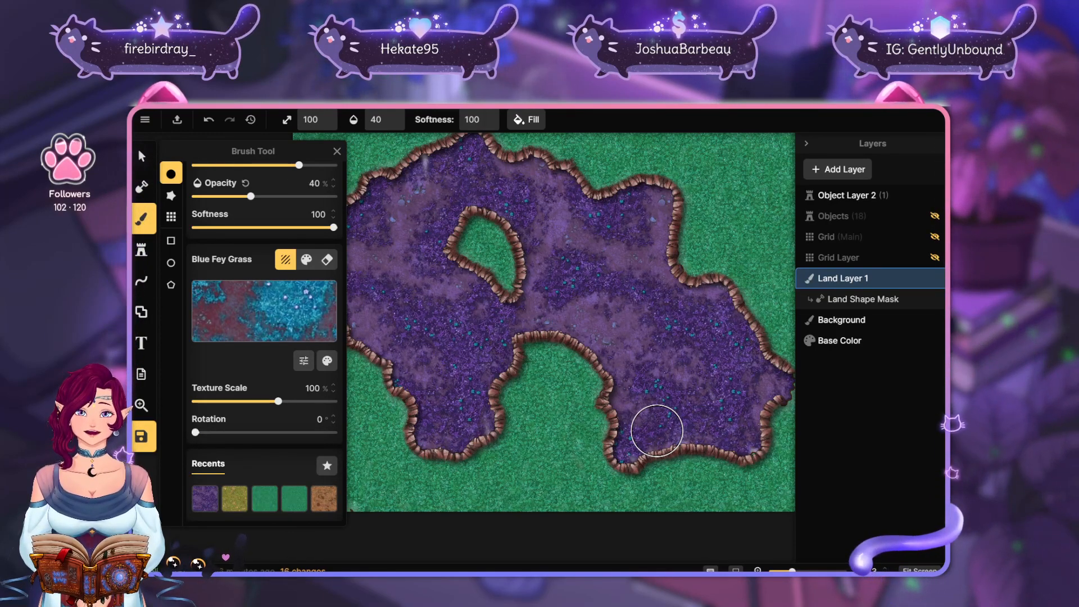
{"action": "mouse_move", "coordinate": [615, 447]}
{"action": "left_mouse_down"}
{"action": "mouse_move", "coordinate": [631, 450]}
{"action": "mouse_move", "coordinate": [631, 439]}
{"action": "mouse_move", "coordinate": [649, 459]}
{"action": "mouse_move", "coordinate": [636, 444]}
{"action": "left_mouse_up"}
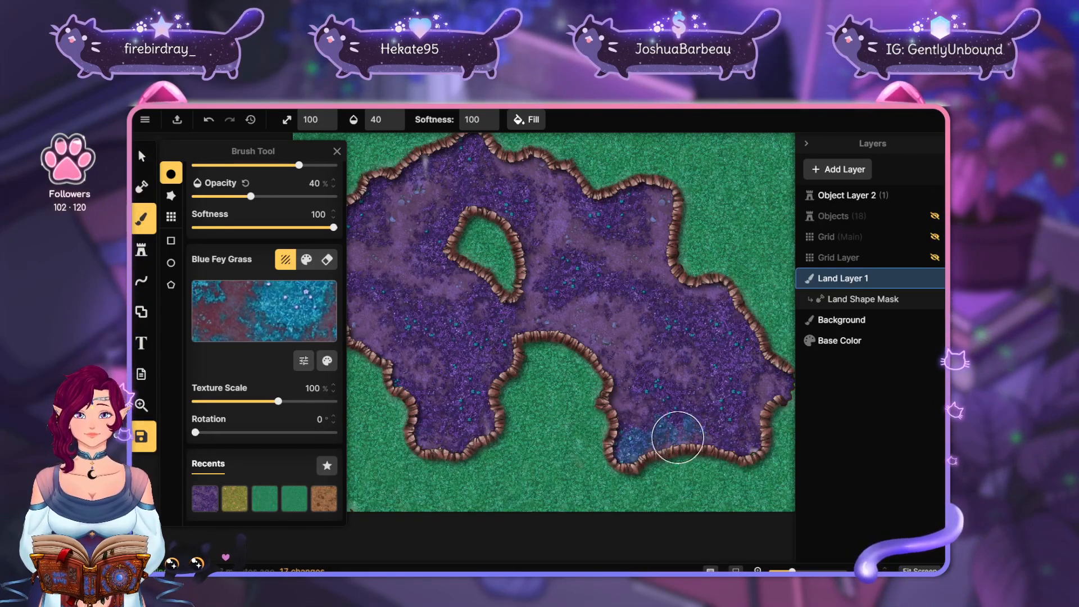
{"action": "mouse_move", "coordinate": [689, 435]}
{"action": "left_mouse_down"}
{"action": "mouse_move", "coordinate": [740, 459]}
{"action": "mouse_move", "coordinate": [659, 410]}
{"action": "mouse_move", "coordinate": [746, 441]}
{"action": "left_mouse_up"}
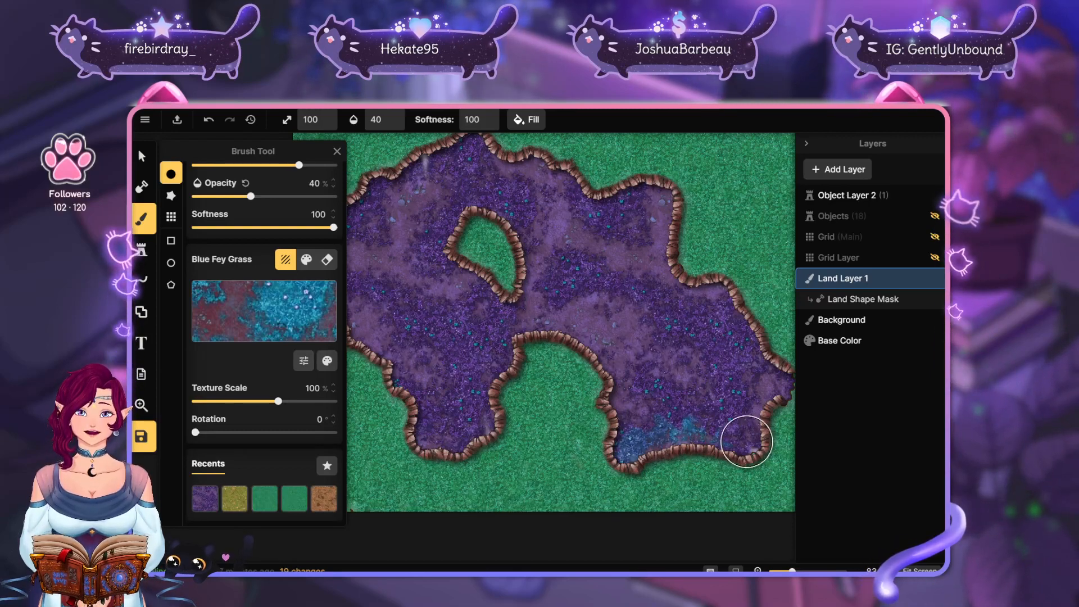
{"action": "left_click_drag", "start_coordinate": [759, 389], "coordinate": [763, 367]}
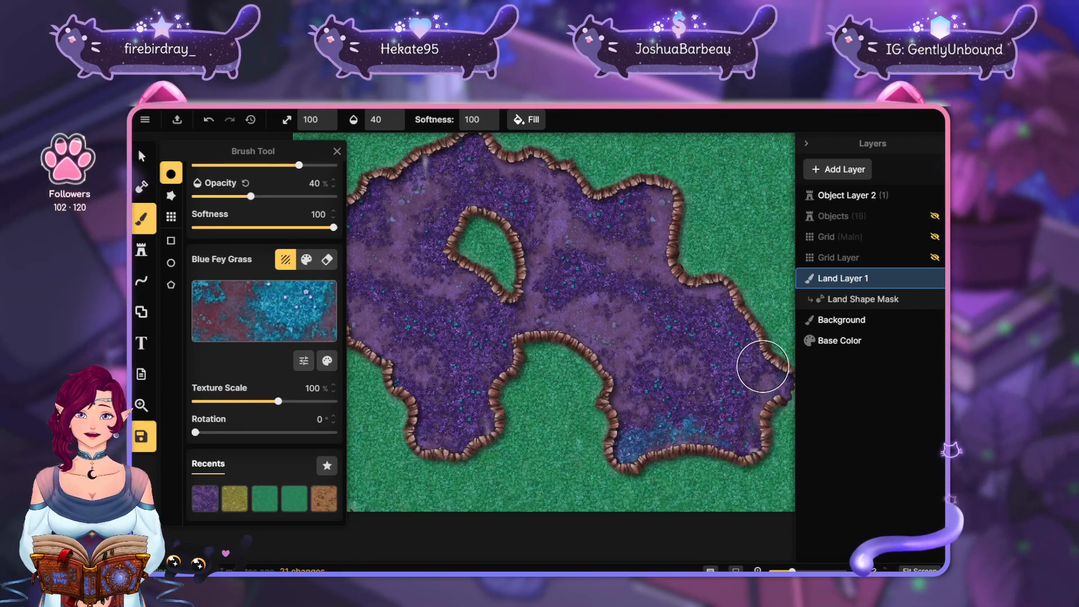
{"action": "key", "text": "ctrl+z"}
{"action": "key", "text": "ctrl+z"}
{"action": "key", "text": "ctrl+z"}
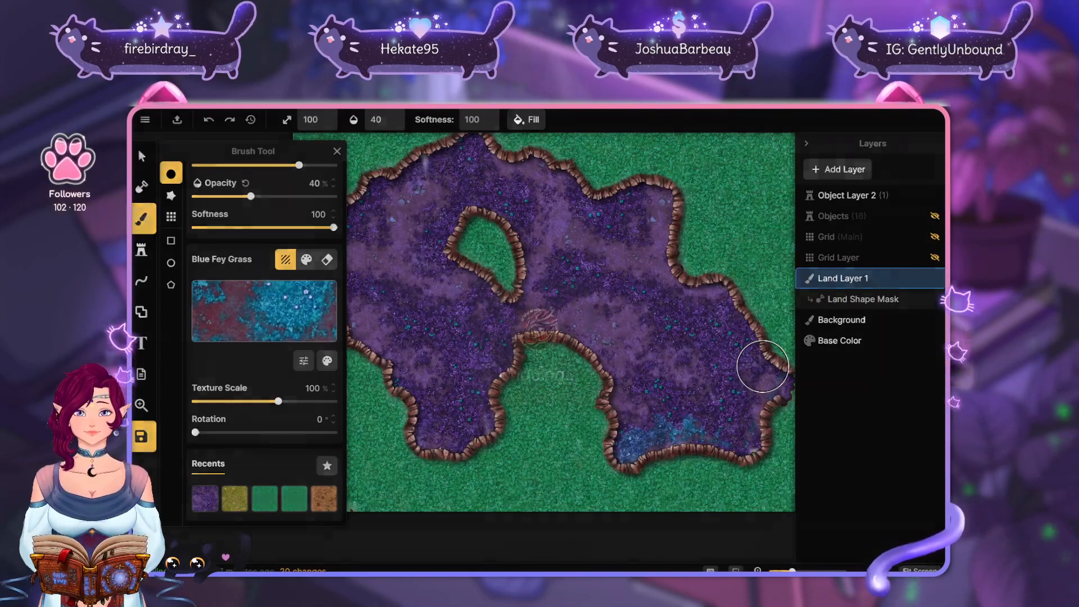
{"action": "key", "text": "ctrl+z"}
{"action": "key", "text": "ctrl+z"}
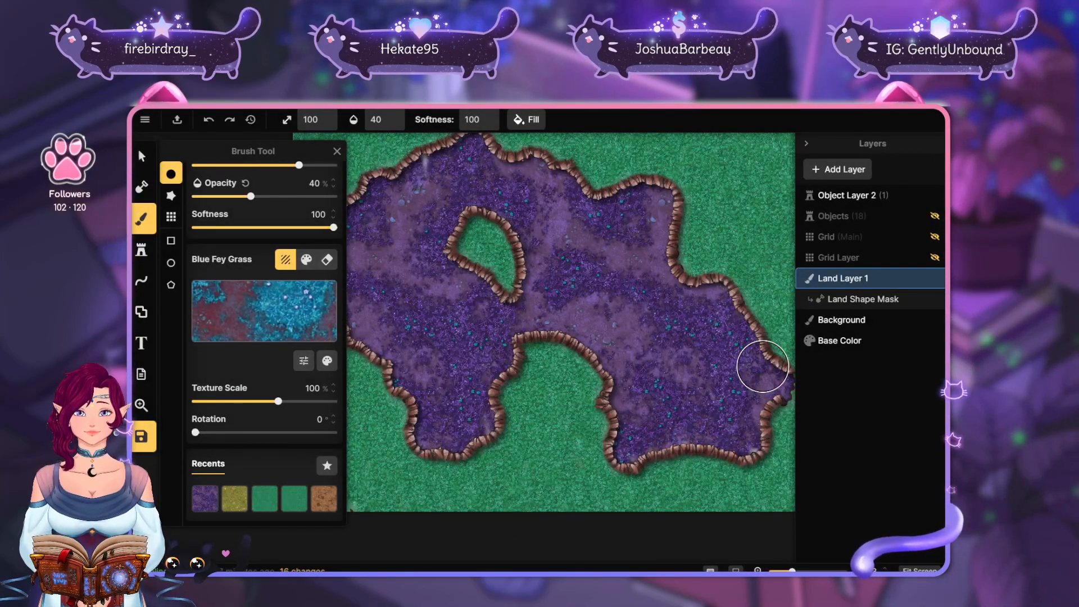
Set the texture scale to 36.37% and brush Blue Fey Grass patches over the northeastern lobe, the southwestern lobe and the land west of the ring
{"action": "left_click_drag", "start_coordinate": [278, 400], "coordinate": [247, 427]}
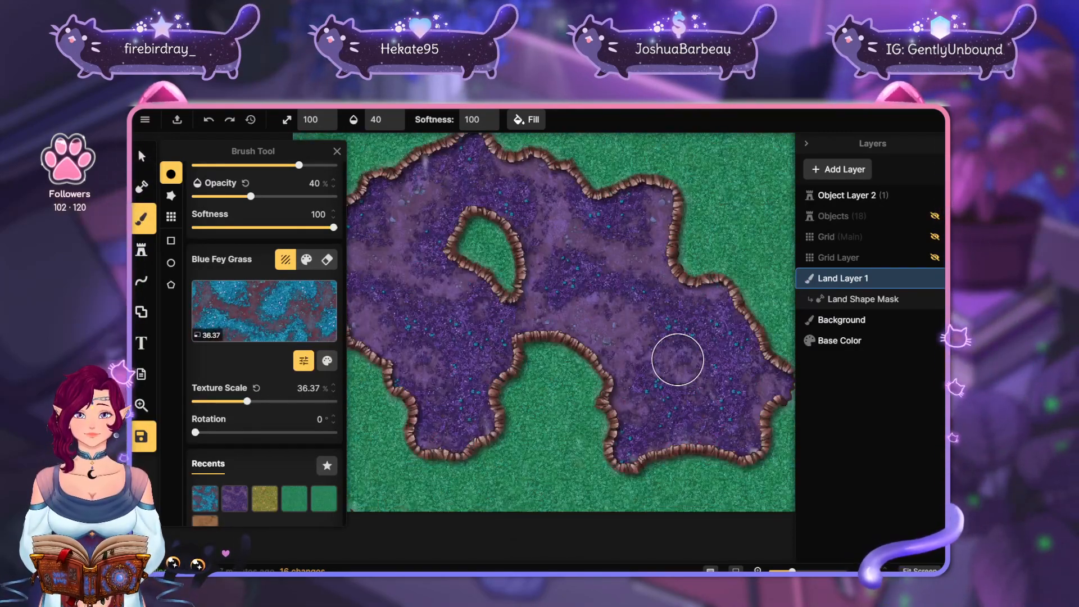
{"action": "key", "text": "space"}
{"action": "mouse_move", "coordinate": [646, 304]}
{"action": "left_mouse_down"}
{"action": "mouse_move", "coordinate": [677, 312]}
{"action": "mouse_move", "coordinate": [646, 292]}
{"action": "left_mouse_up"}
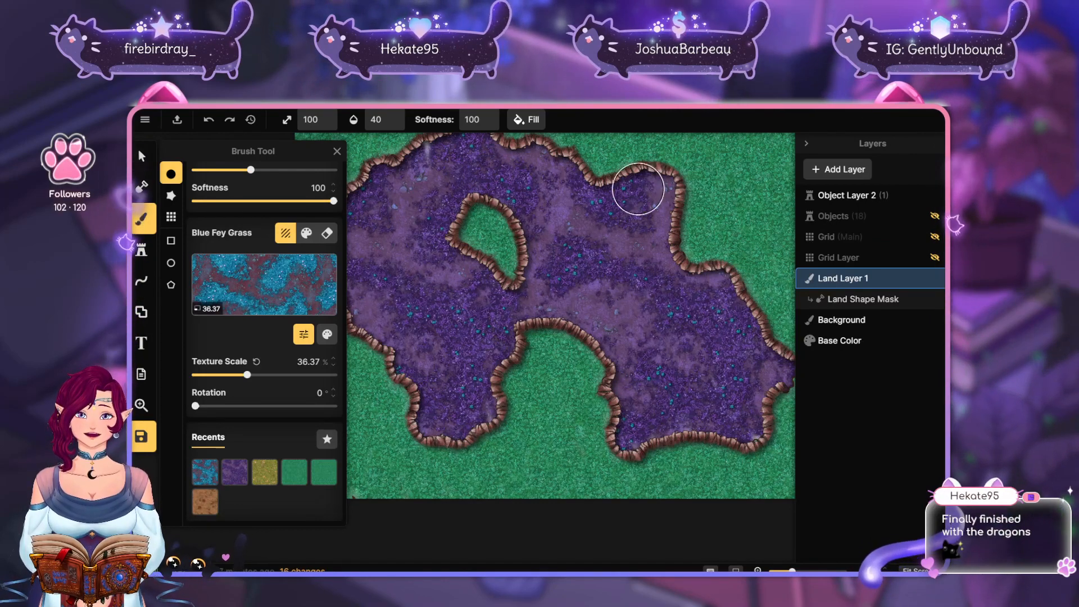
{"action": "mouse_move", "coordinate": [637, 189]}
{"action": "left_mouse_down"}
{"action": "mouse_move", "coordinate": [669, 192]}
{"action": "mouse_move", "coordinate": [662, 174]}
{"action": "mouse_move", "coordinate": [653, 183]}
{"action": "mouse_move", "coordinate": [662, 171]}
{"action": "mouse_move", "coordinate": [679, 223]}
{"action": "mouse_move", "coordinate": [677, 199]}
{"action": "mouse_move", "coordinate": [603, 171]}
{"action": "mouse_move", "coordinate": [628, 160]}
{"action": "mouse_move", "coordinate": [610, 172]}
{"action": "mouse_move", "coordinate": [620, 211]}
{"action": "left_mouse_up"}
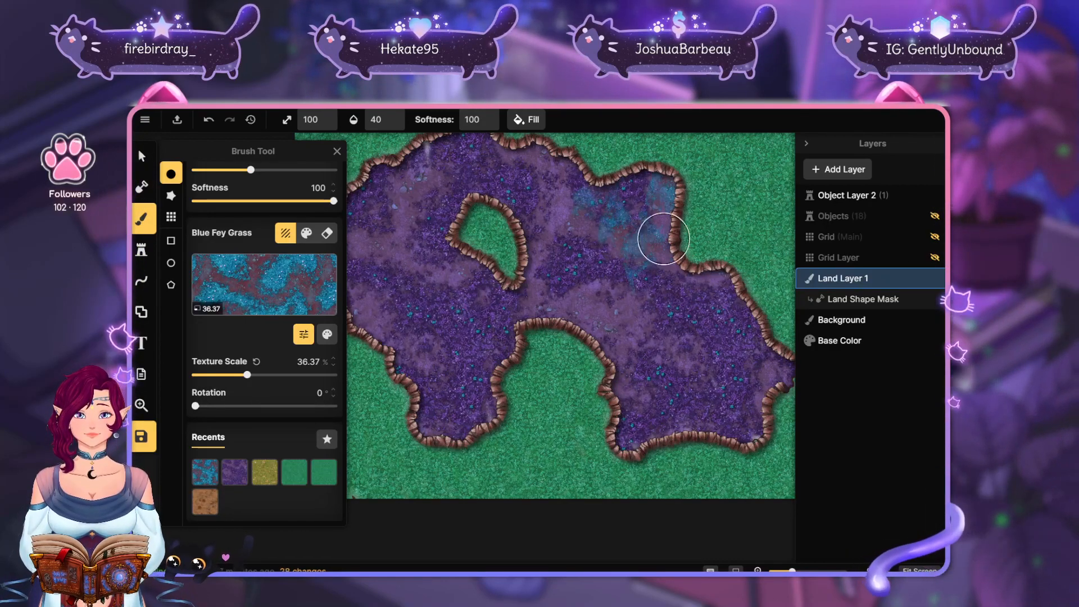
{"action": "left_click_drag", "start_coordinate": [664, 239], "coordinate": [669, 224]}
{"action": "mouse_move", "coordinate": [458, 414]}
{"action": "left_mouse_down"}
{"action": "mouse_move", "coordinate": [423, 393]}
{"action": "mouse_move", "coordinate": [427, 381]}
{"action": "left_mouse_up"}
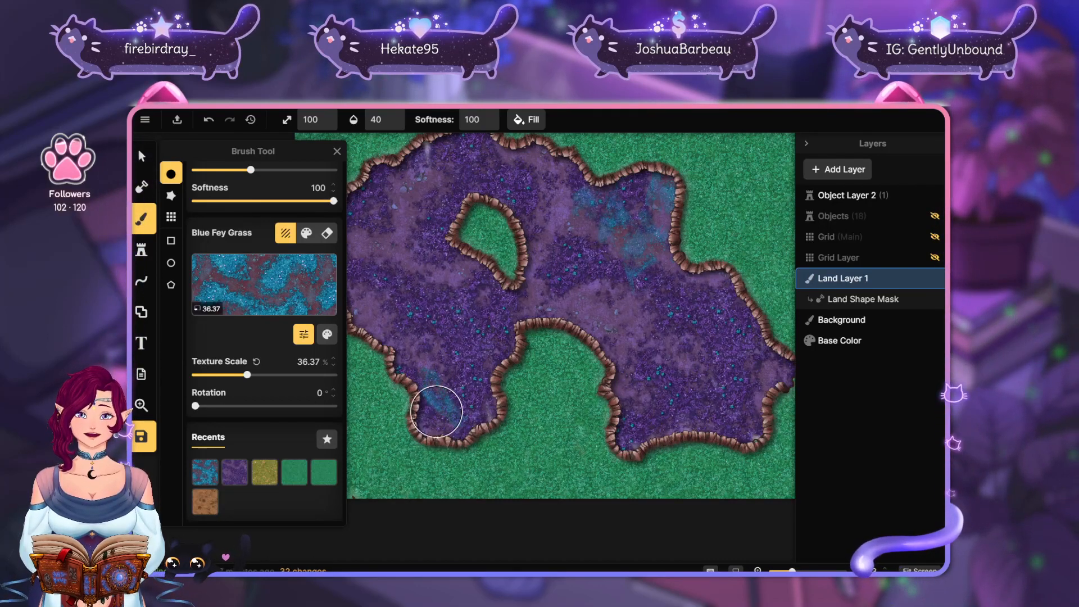
{"action": "mouse_move", "coordinate": [421, 182]}
{"action": "left_mouse_down"}
{"action": "mouse_move", "coordinate": [378, 266]}
{"action": "mouse_move", "coordinate": [392, 283]}
{"action": "mouse_move", "coordinate": [414, 257]}
{"action": "mouse_move", "coordinate": [419, 350]}
{"action": "mouse_move", "coordinate": [415, 282]}
{"action": "left_mouse_up"}
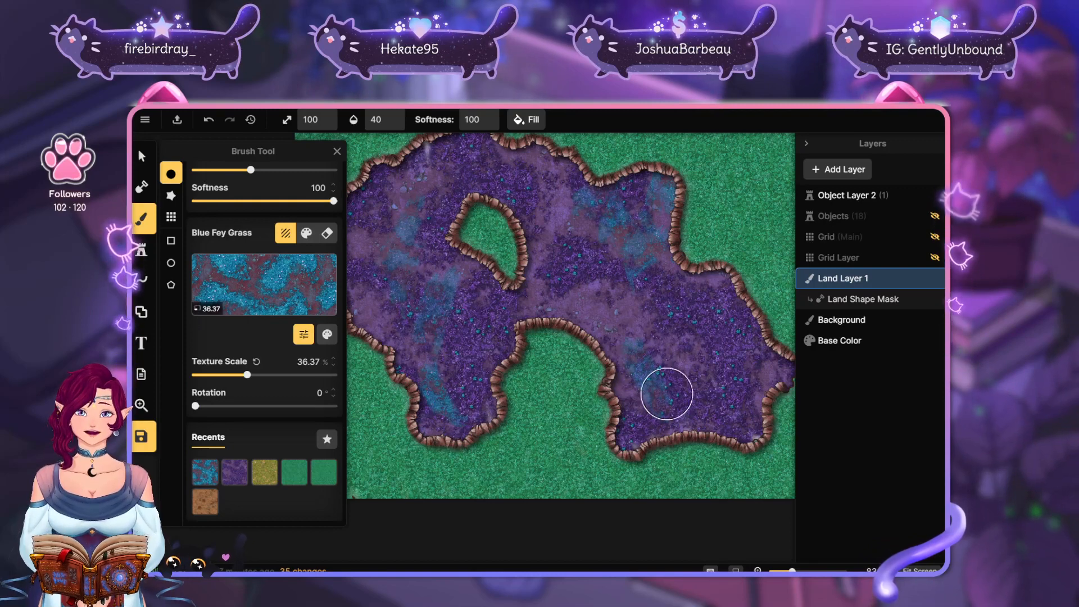
Brush Blue Fey Grass patches across the southeastern area and the passage southeast of the ring
{"action": "mouse_move", "coordinate": [688, 371]}
{"action": "left_mouse_down"}
{"action": "mouse_move", "coordinate": [677, 344]}
{"action": "mouse_move", "coordinate": [687, 323]}
{"action": "left_mouse_up"}
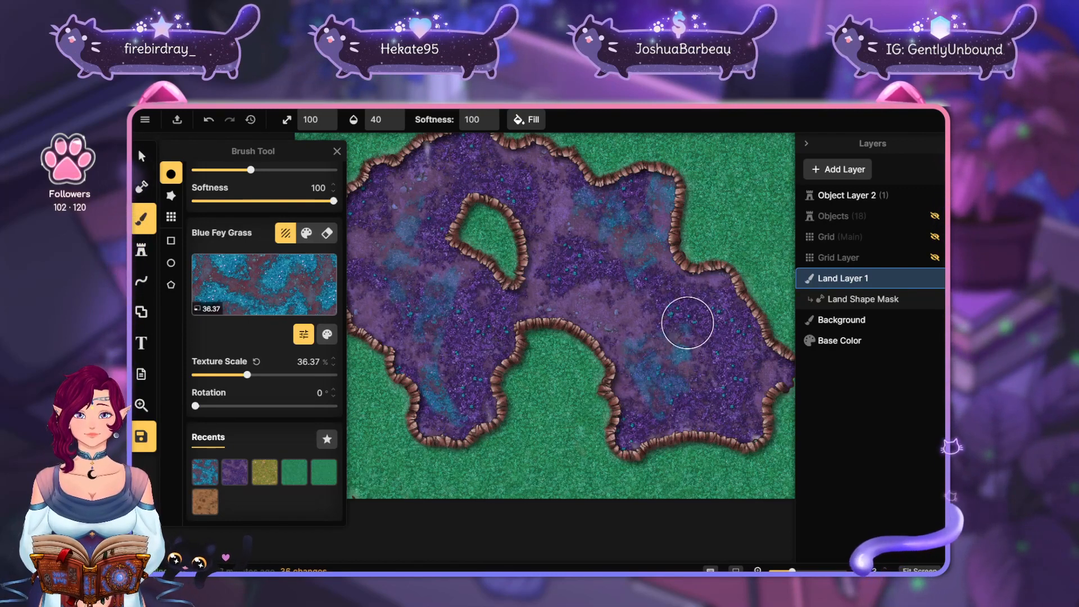
{"action": "mouse_move", "coordinate": [719, 377]}
{"action": "left_mouse_down"}
{"action": "mouse_move", "coordinate": [705, 354]}
{"action": "mouse_move", "coordinate": [737, 366]}
{"action": "mouse_move", "coordinate": [756, 360]}
{"action": "mouse_move", "coordinate": [755, 344]}
{"action": "mouse_move", "coordinate": [738, 377]}
{"action": "mouse_move", "coordinate": [756, 360]}
{"action": "mouse_move", "coordinate": [772, 392]}
{"action": "left_mouse_up"}
{"action": "left_click_drag", "start_coordinate": [589, 260], "coordinate": [548, 264]}
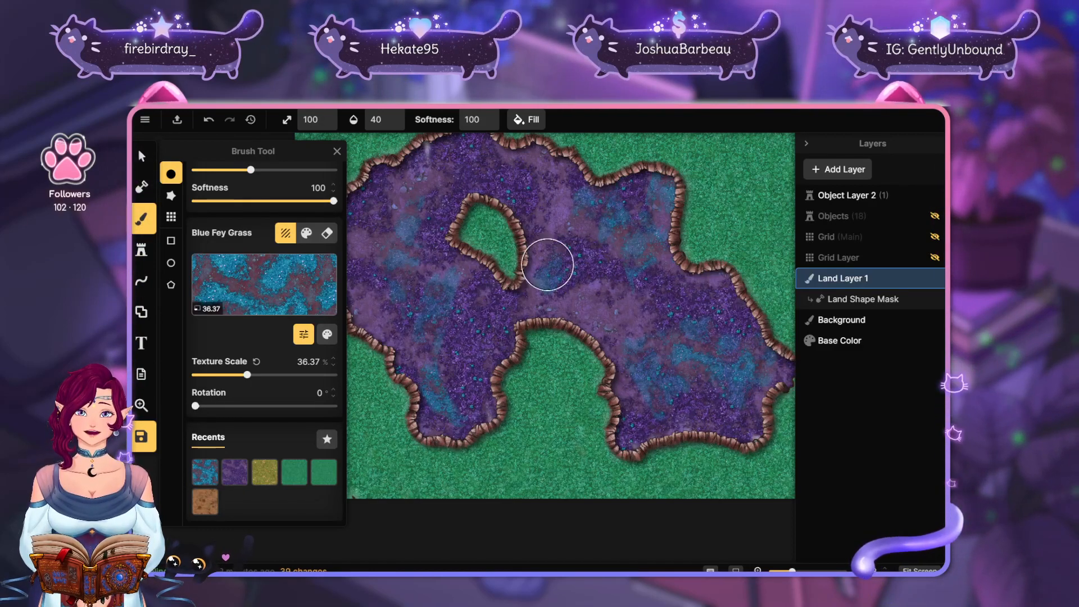
{"action": "left_click_drag", "start_coordinate": [578, 342], "coordinate": [559, 308]}
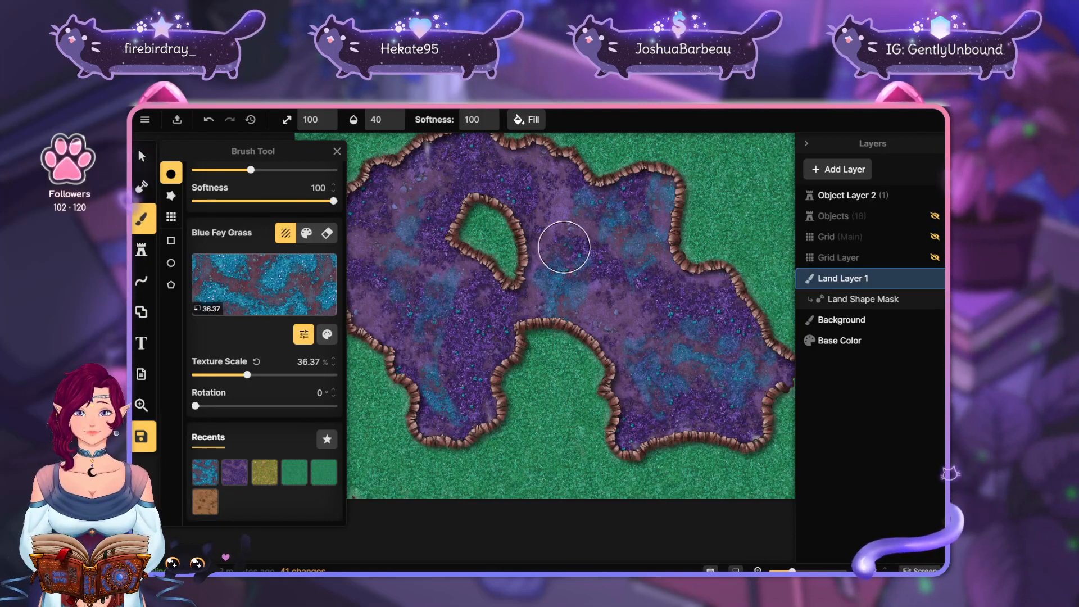
Blend Blue Fey Grass patches along the western and northwestern cliff edges and around the ring's northern, southern and eastern sides
{"action": "mouse_move", "coordinate": [575, 254]}
{"action": "left_mouse_down"}
{"action": "mouse_move", "coordinate": [633, 272]}
{"action": "mouse_move", "coordinate": [621, 262]}
{"action": "left_mouse_up"}
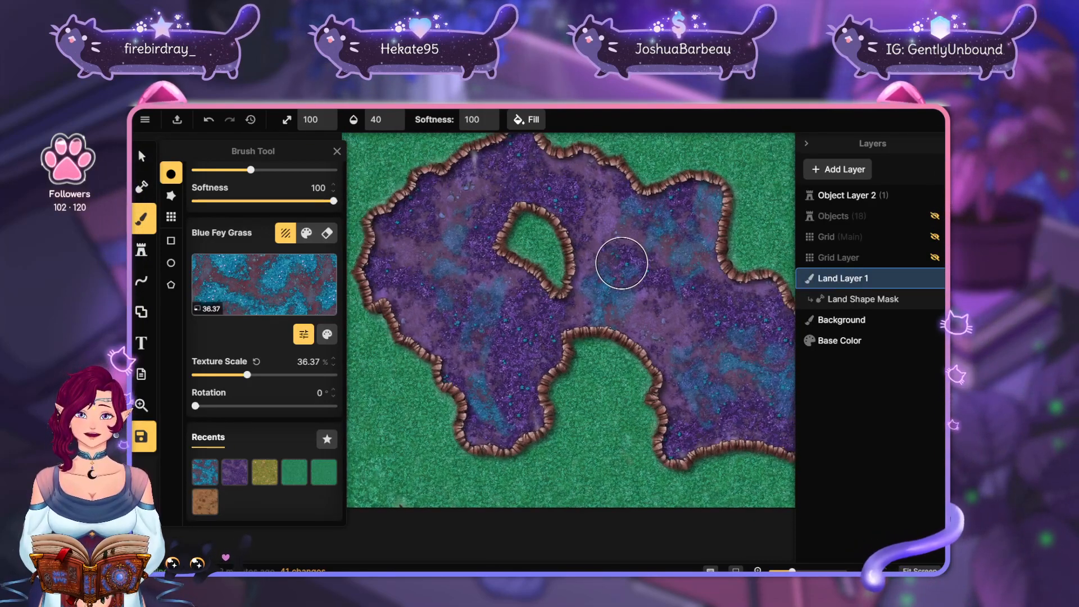
{"action": "mouse_move", "coordinate": [373, 283]}
{"action": "left_mouse_down"}
{"action": "mouse_move", "coordinate": [389, 298]}
{"action": "mouse_move", "coordinate": [385, 262]}
{"action": "mouse_move", "coordinate": [410, 276]}
{"action": "mouse_move", "coordinate": [429, 257]}
{"action": "mouse_move", "coordinate": [403, 298]}
{"action": "left_mouse_up"}
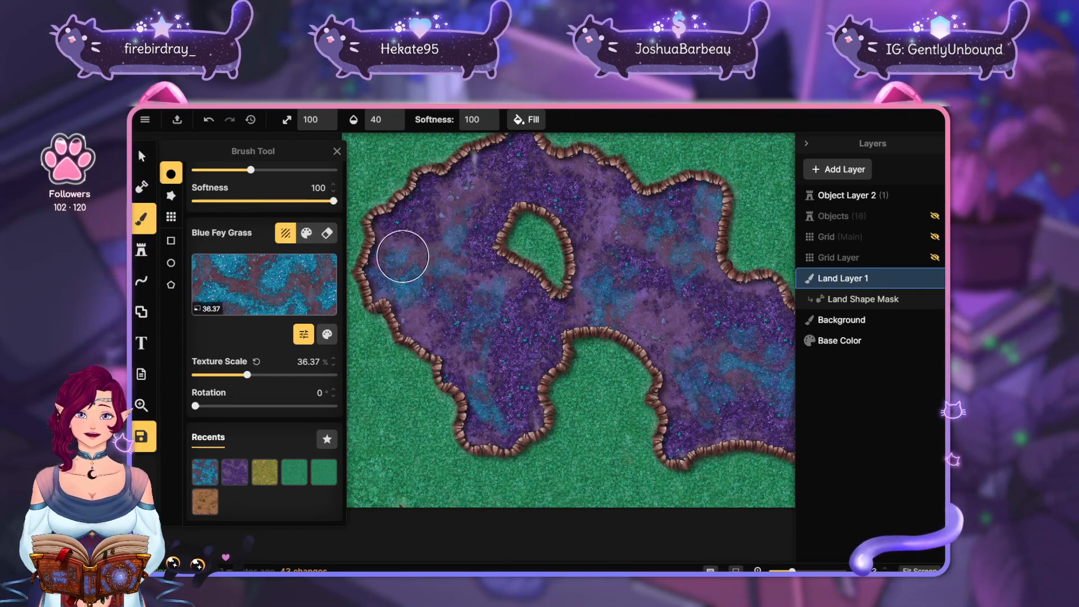
{"action": "mouse_move", "coordinate": [440, 203]}
{"action": "left_mouse_down"}
{"action": "mouse_move", "coordinate": [461, 183]}
{"action": "mouse_move", "coordinate": [450, 207]}
{"action": "mouse_move", "coordinate": [468, 199]}
{"action": "left_mouse_up"}
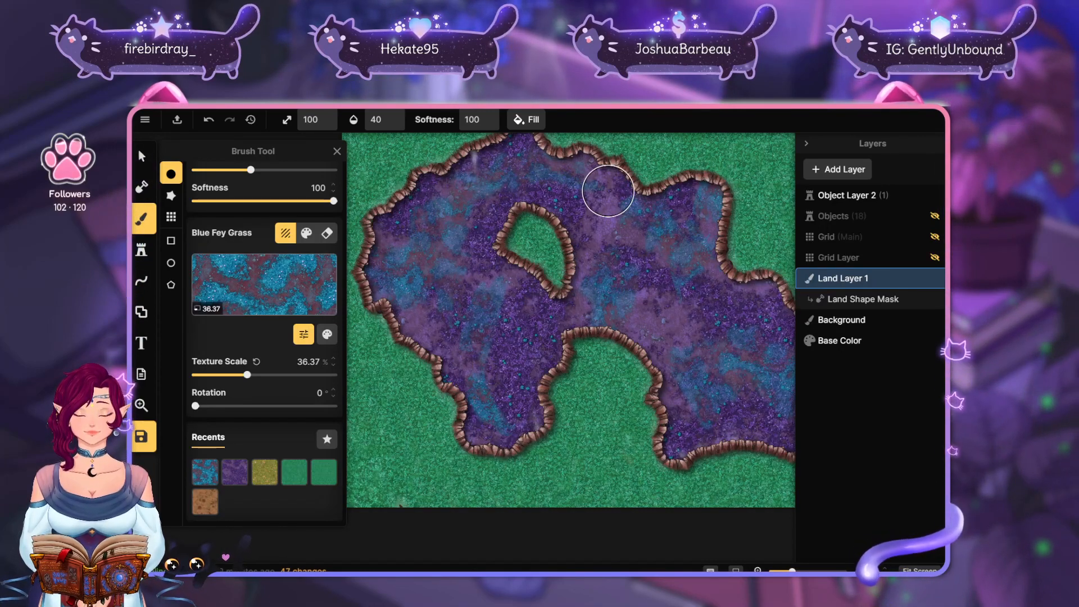
{"action": "mouse_move", "coordinate": [512, 342]}
{"action": "left_mouse_down"}
{"action": "mouse_move", "coordinate": [518, 368]}
{"action": "mouse_move", "coordinate": [527, 352]}
{"action": "left_mouse_up"}
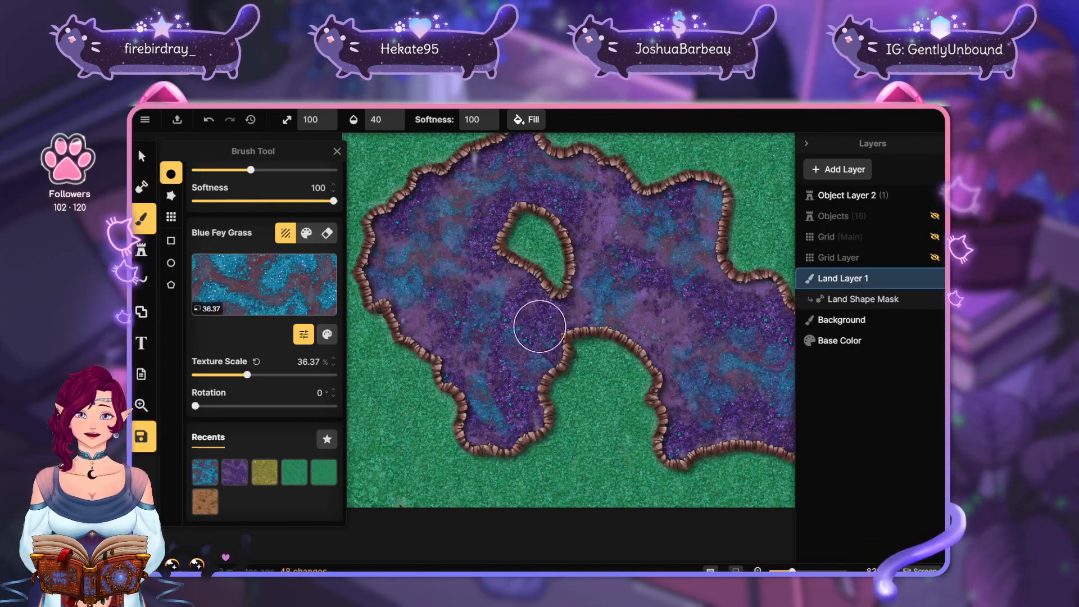
{"action": "left_click_drag", "start_coordinate": [585, 263], "coordinate": [584, 203]}
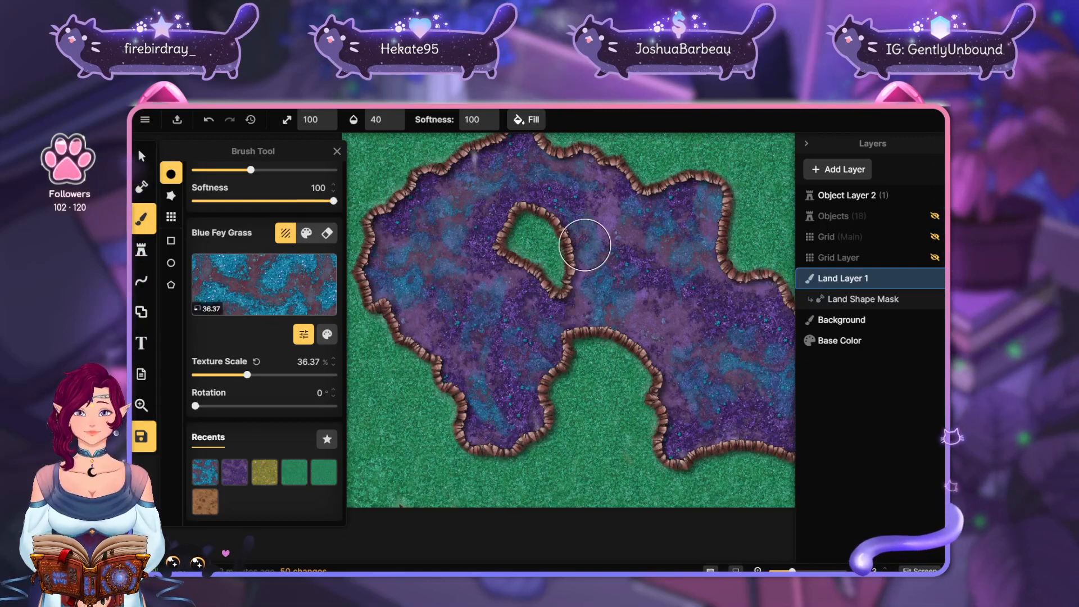
{"action": "mouse_move", "coordinate": [680, 302]}
{"action": "left_mouse_down"}
{"action": "mouse_move", "coordinate": [575, 272]}
{"action": "mouse_move", "coordinate": [672, 255]}
{"action": "left_mouse_up"}
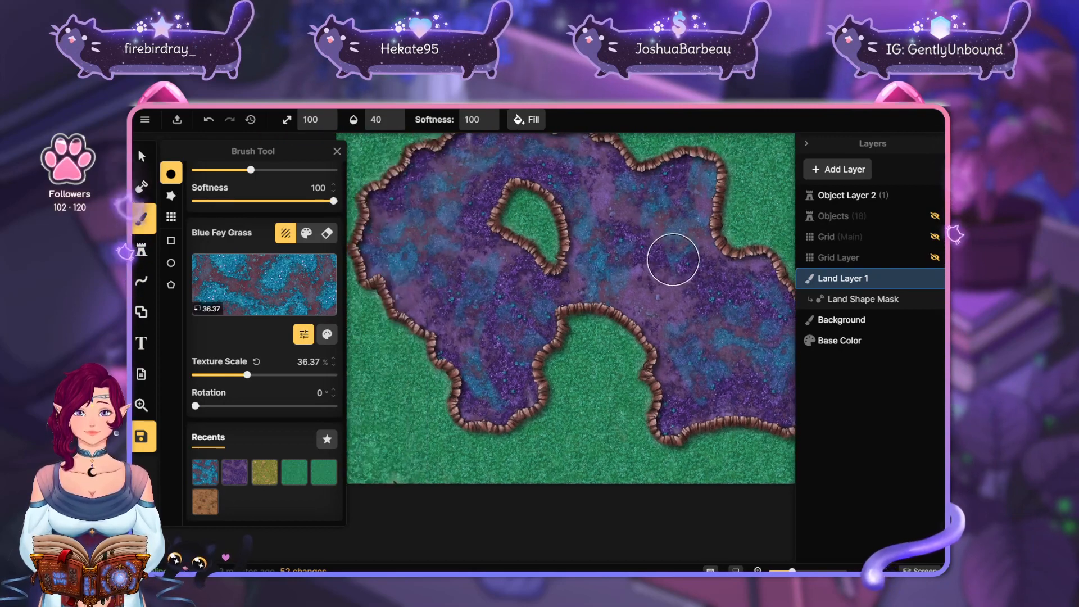
Choose the patchy Green Fey Grass as the brush texture and lower the brush opacity to 30%
{"action": "left_click", "coordinate": [297, 286]}
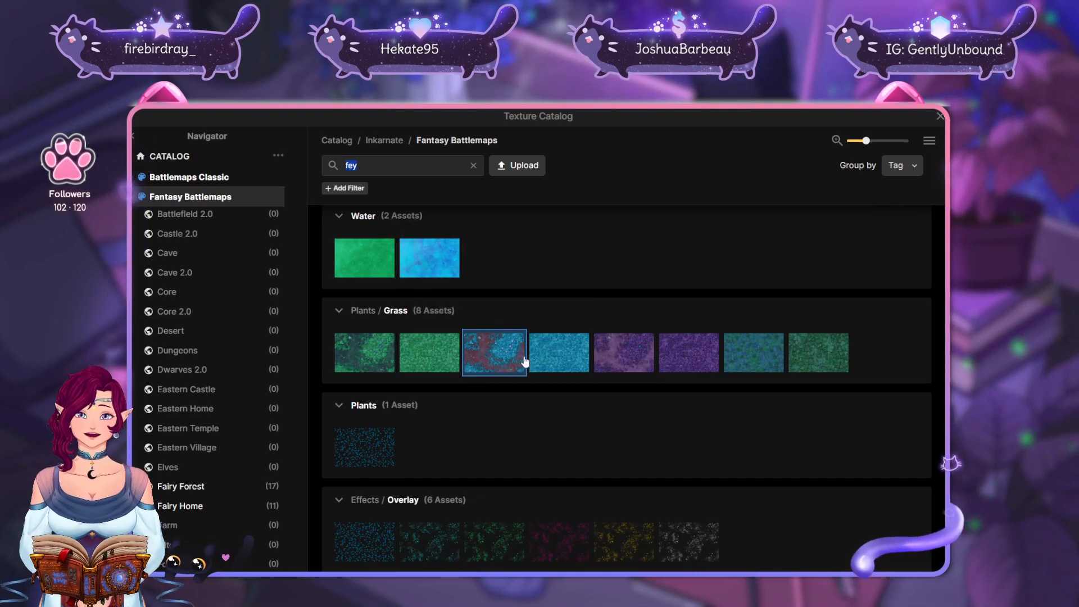
{"action": "scroll", "coordinate": [688, 354], "scroll_direction": "down", "scroll_amount": 3}
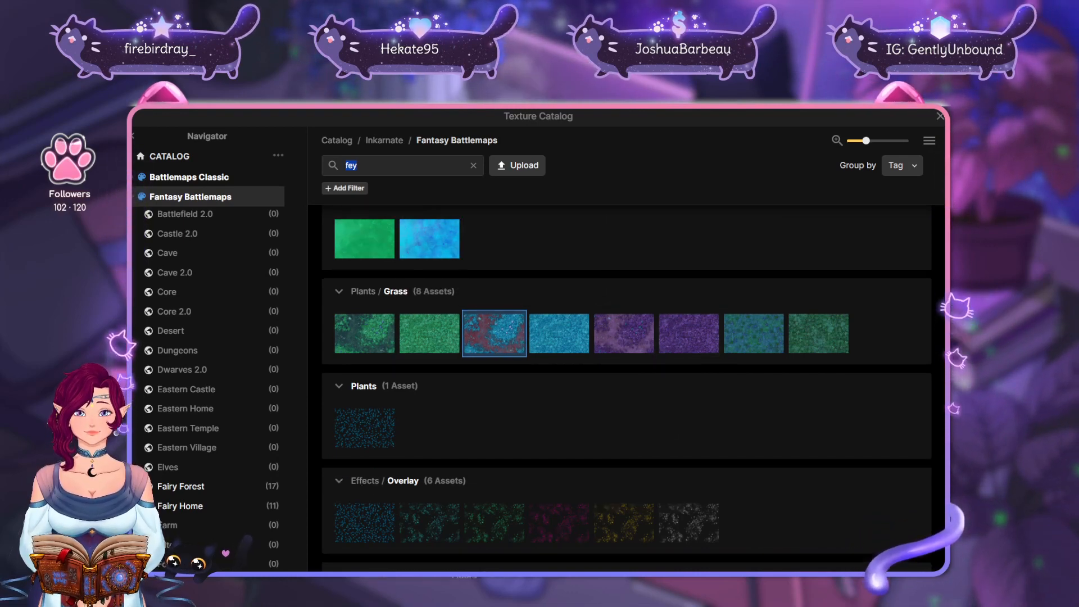
{"action": "scroll", "coordinate": [686, 337], "scroll_direction": "up", "scroll_amount": 3}
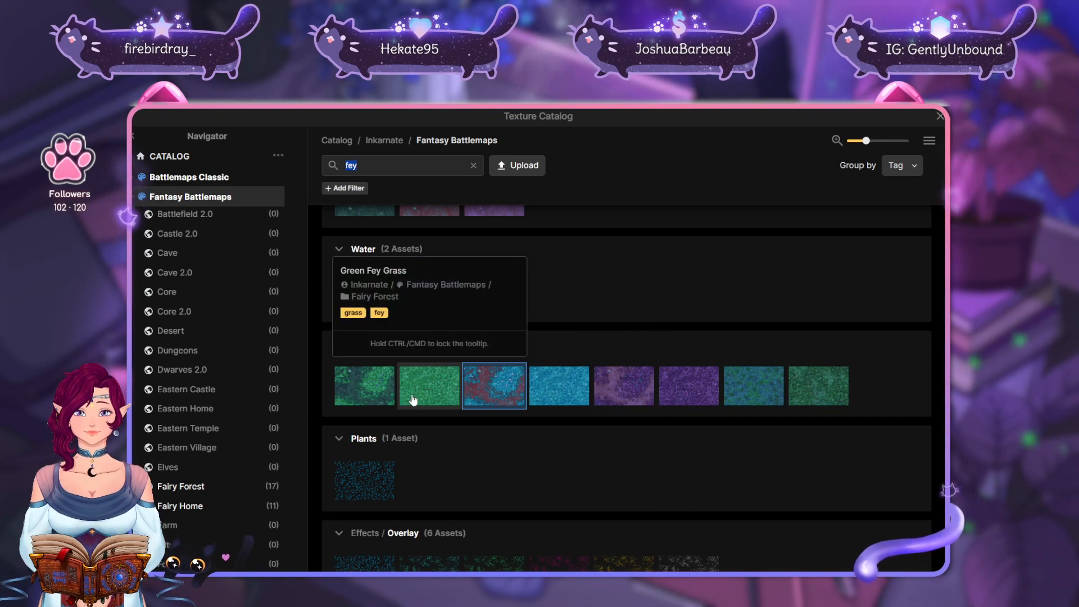
{"action": "left_click", "coordinate": [358, 400]}
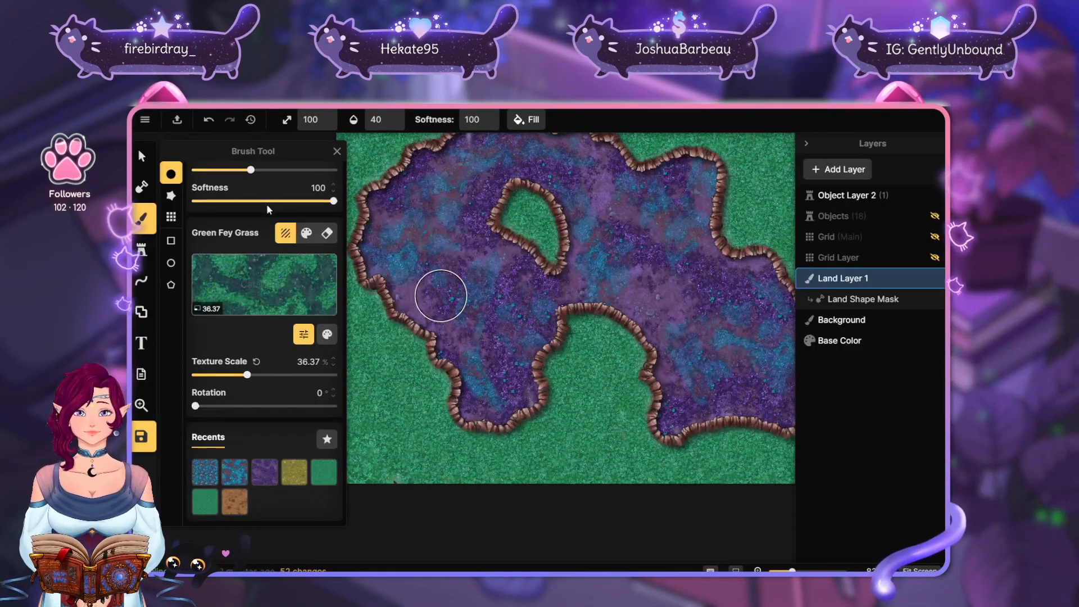
{"action": "scroll", "coordinate": [266, 203], "scroll_direction": "up", "scroll_amount": 1}
{"action": "scroll", "coordinate": [253, 223], "scroll_direction": "up", "scroll_amount": 1}
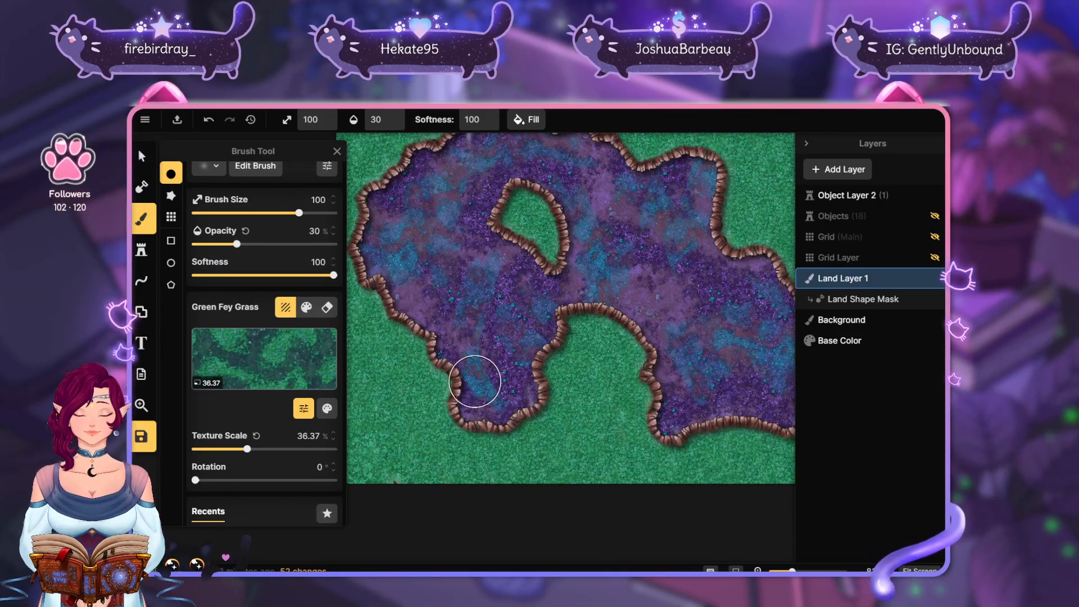
Brush faint Green Fey Grass patches over the southwestern lobe, the land north and west of the ring, and the central area east of it
{"action": "mouse_move", "coordinate": [474, 381]}
{"action": "left_mouse_down"}
{"action": "mouse_move", "coordinate": [505, 272]}
{"action": "mouse_move", "coordinate": [485, 344]}
{"action": "mouse_move", "coordinate": [493, 310]}
{"action": "mouse_move", "coordinate": [484, 382]}
{"action": "left_mouse_up"}
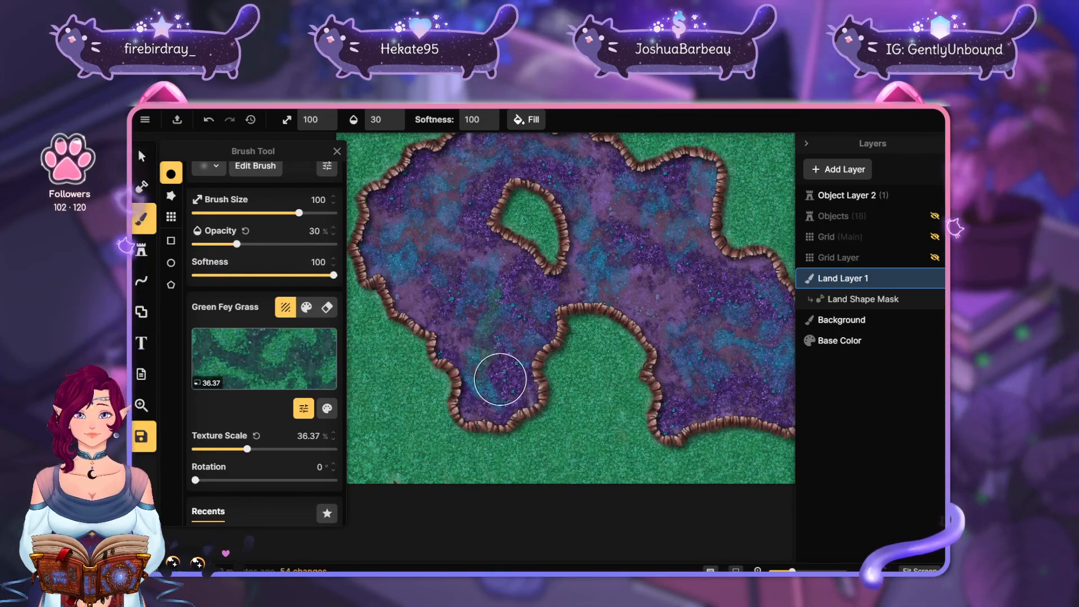
{"action": "scroll", "coordinate": [266, 359], "scroll_direction": "down", "scroll_amount": 2}
{"action": "left_click_drag", "start_coordinate": [659, 223], "coordinate": [653, 327]}
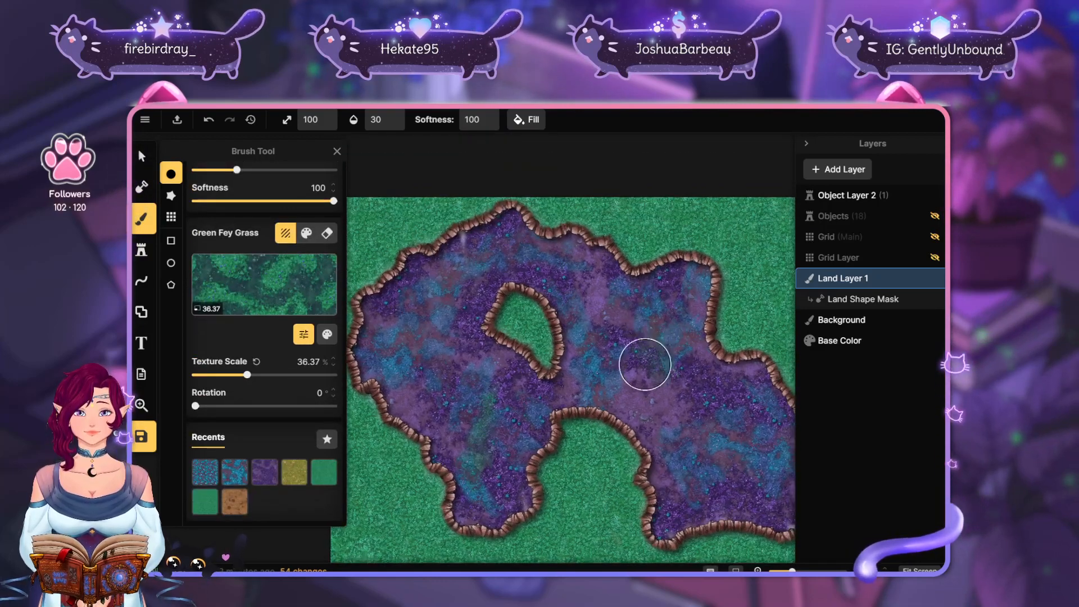
{"action": "left_click_drag", "start_coordinate": [513, 258], "coordinate": [470, 279]}
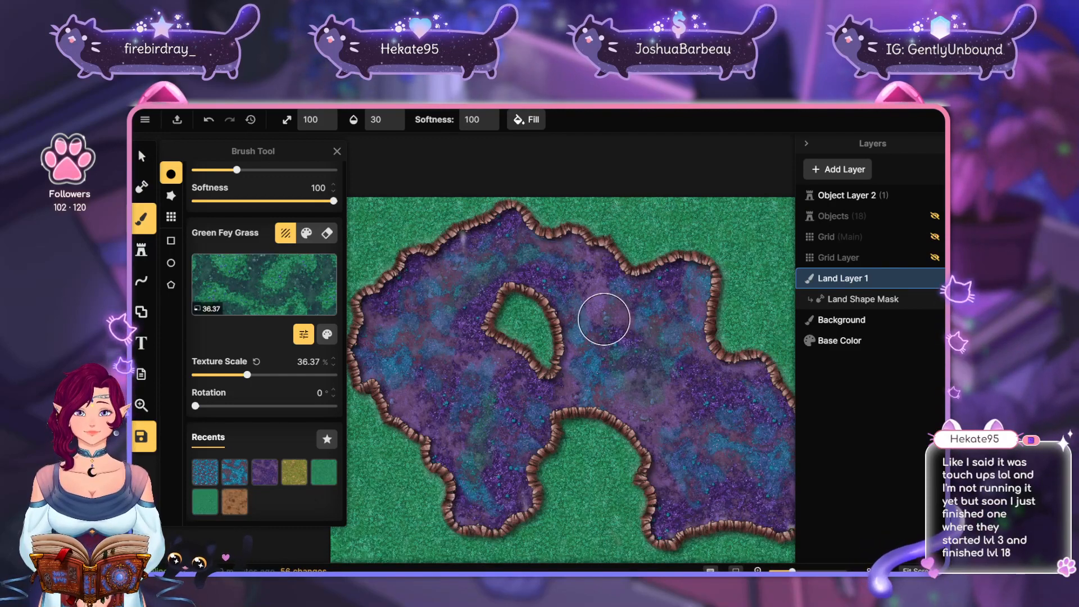
{"action": "mouse_move", "coordinate": [604, 319]}
{"action": "left_mouse_down"}
{"action": "mouse_move", "coordinate": [640, 312]}
{"action": "mouse_move", "coordinate": [627, 319]}
{"action": "mouse_move", "coordinate": [657, 318]}
{"action": "left_mouse_up"}
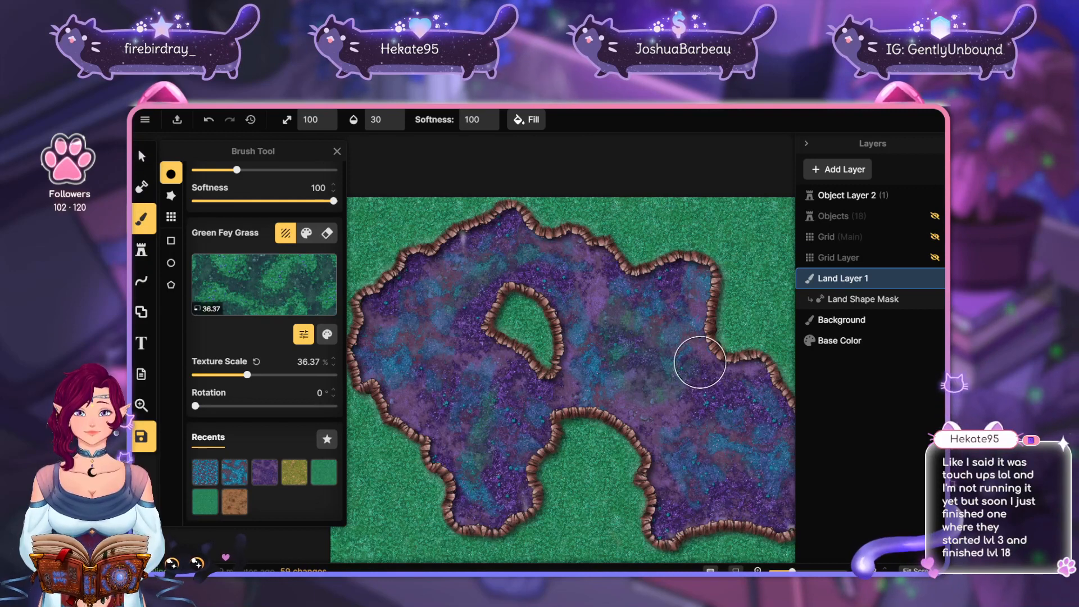
{"action": "mouse_move", "coordinate": [392, 336]}
{"action": "left_mouse_down"}
{"action": "mouse_move", "coordinate": [392, 377]}
{"action": "mouse_move", "coordinate": [433, 343]}
{"action": "left_mouse_up"}
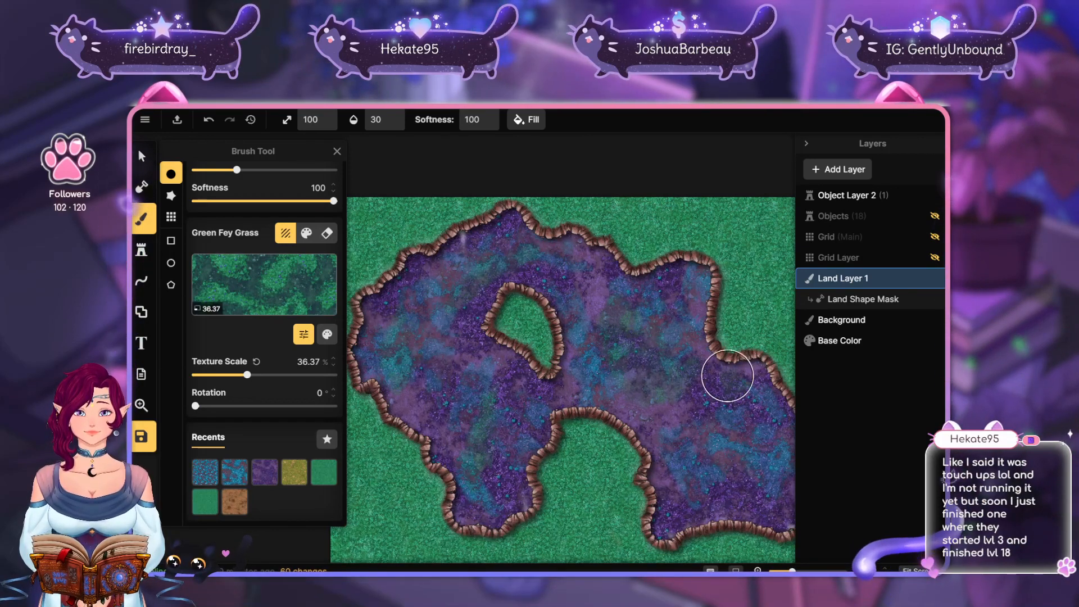
Choose the solid Blue Fey Grass as the brush texture and set its texture scale to 42.02%
{"action": "left_click", "coordinate": [236, 281]}
{"action": "left_click", "coordinate": [553, 388]}
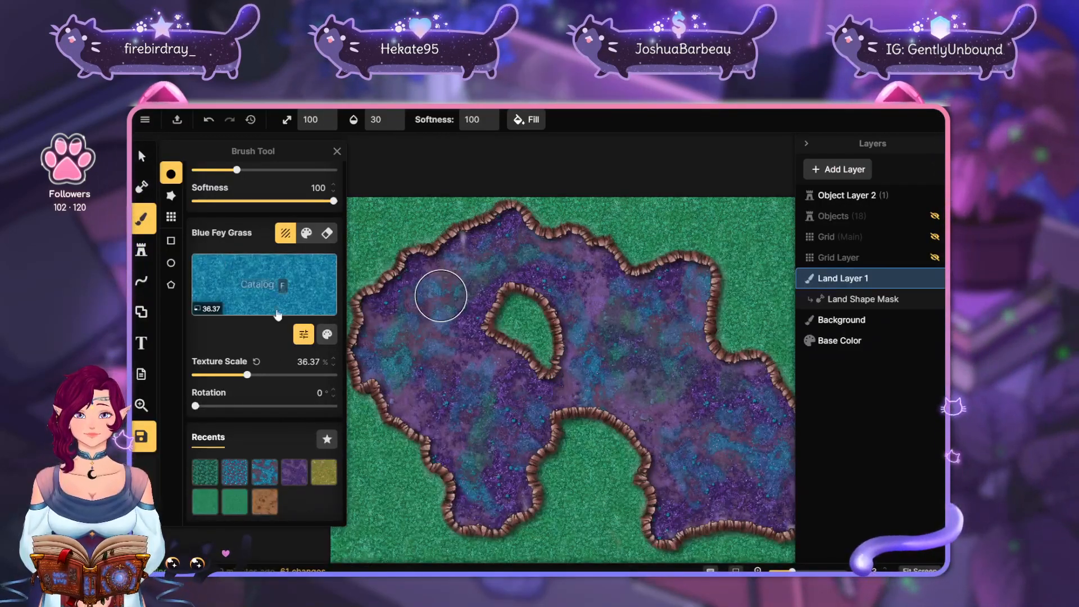
{"action": "mouse_move", "coordinate": [247, 374]}
{"action": "left_mouse_down"}
{"action": "mouse_move", "coordinate": [234, 375]}
{"action": "mouse_move", "coordinate": [251, 375]}
{"action": "left_mouse_up"}
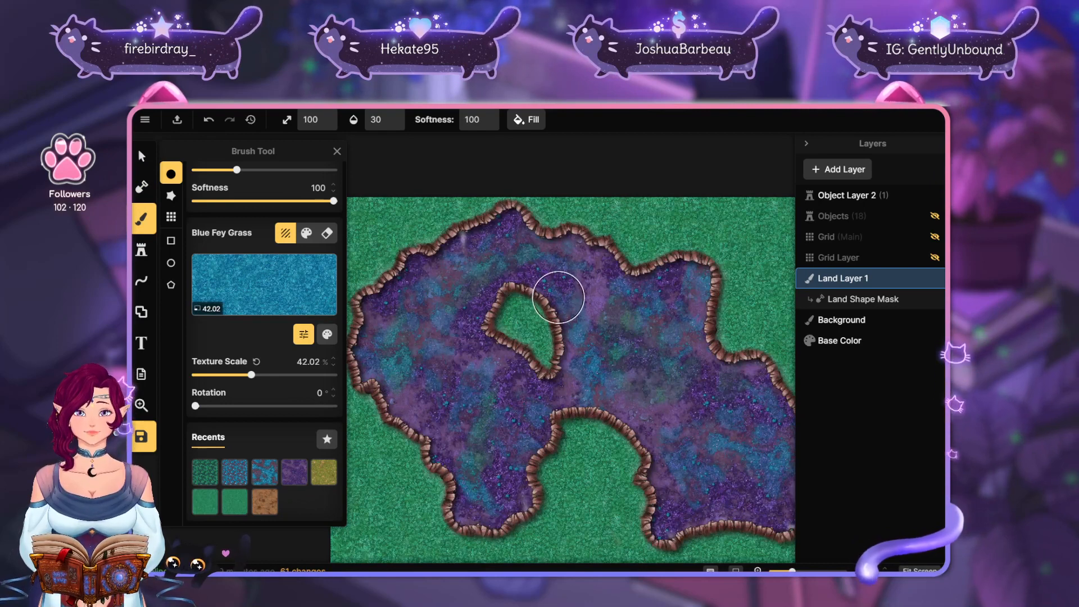
Save the map
{"action": "mouse_move", "coordinate": [586, 258]}
{"action": "left_mouse_down"}
{"action": "mouse_move", "coordinate": [562, 298]}
{"action": "mouse_move", "coordinate": [566, 244]}
{"action": "left_mouse_up"}
{"action": "key", "text": "ctrl+s"}
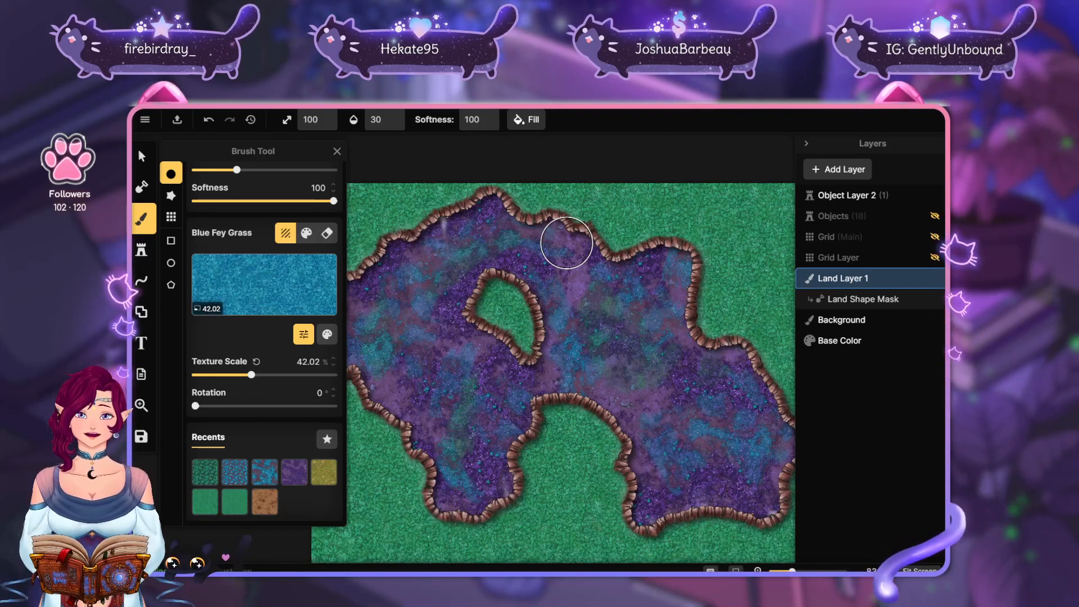
Brush faint Blue Fey Grass patches over the central area, the northwestern cliff edge and the edges of the southeastern lobe
{"action": "left_click_drag", "start_coordinate": [692, 390], "coordinate": [693, 363]}
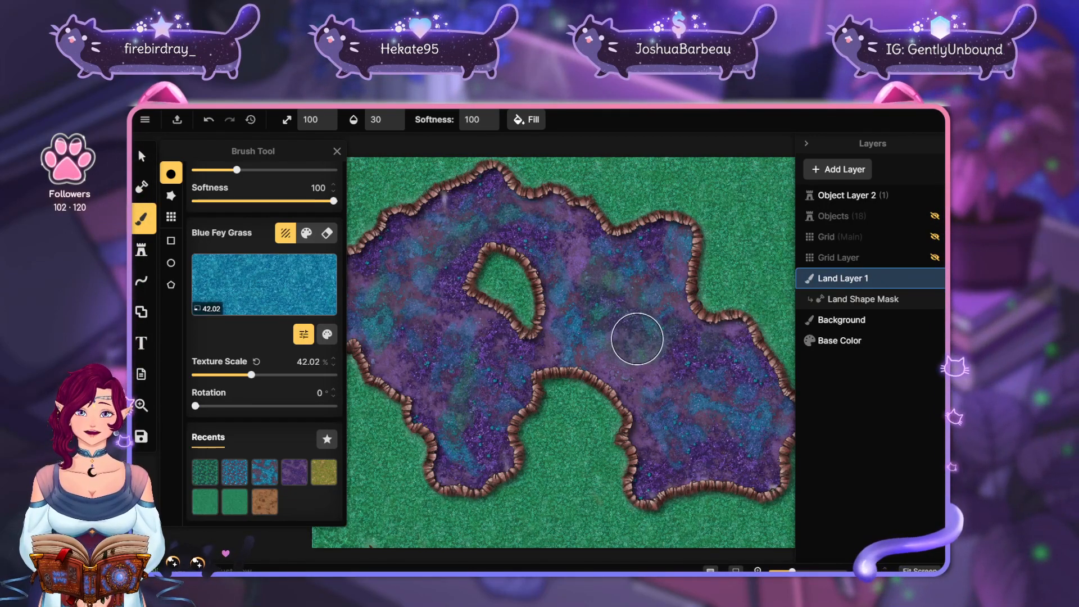
{"action": "mouse_move", "coordinate": [639, 352]}
{"action": "left_mouse_down"}
{"action": "mouse_move", "coordinate": [641, 315]}
{"action": "mouse_move", "coordinate": [623, 279]}
{"action": "mouse_move", "coordinate": [596, 282]}
{"action": "mouse_move", "coordinate": [650, 280]}
{"action": "mouse_move", "coordinate": [640, 299]}
{"action": "mouse_move", "coordinate": [625, 296]}
{"action": "mouse_move", "coordinate": [639, 343]}
{"action": "left_mouse_up"}
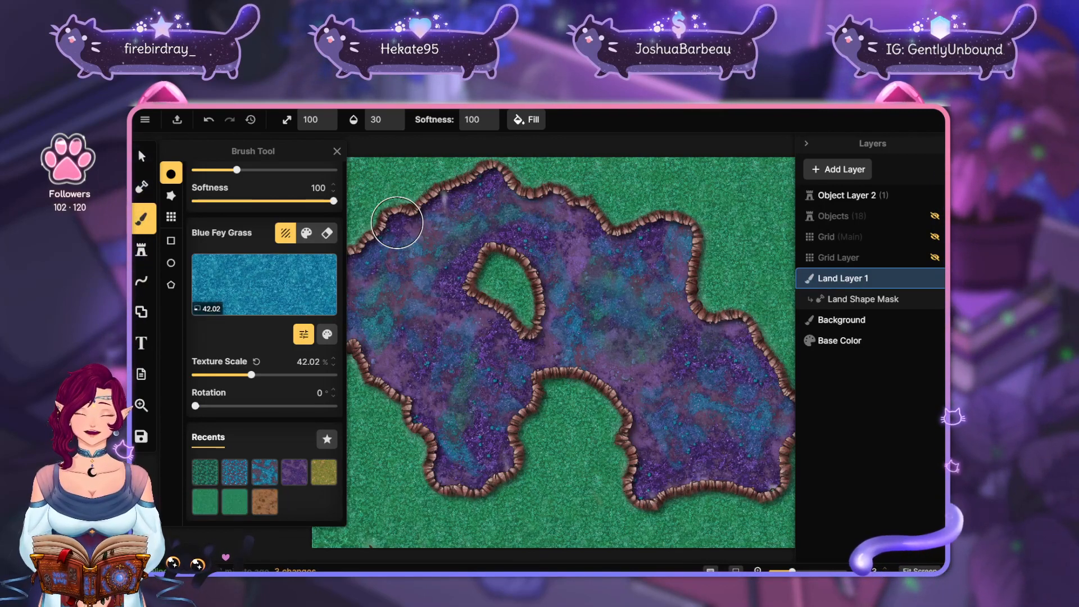
{"action": "left_click_drag", "start_coordinate": [484, 175], "coordinate": [445, 190]}
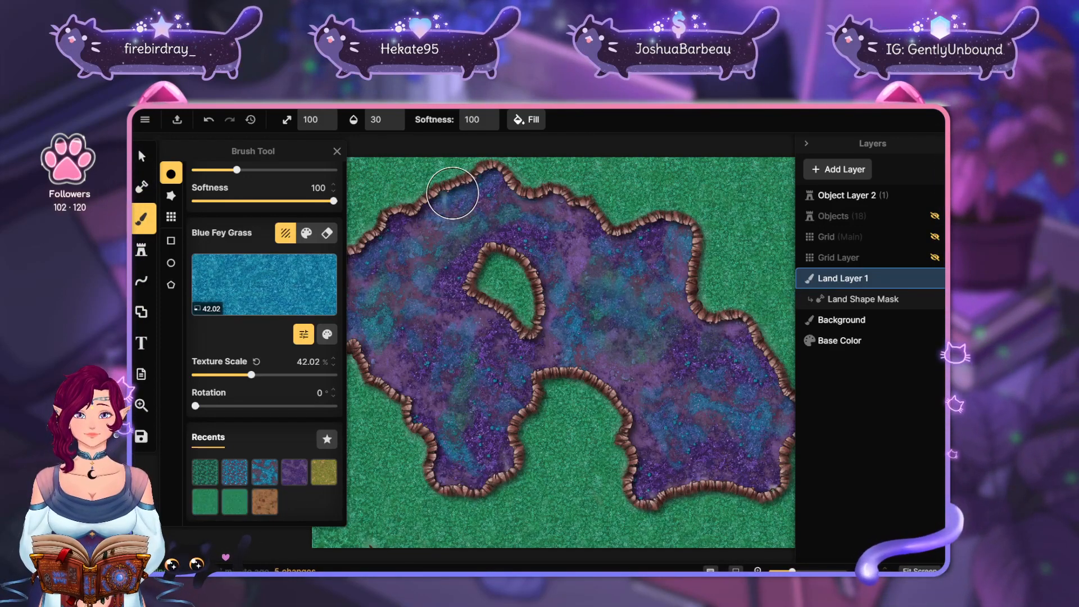
{"action": "left_click_drag", "start_coordinate": [739, 366], "coordinate": [713, 313]}
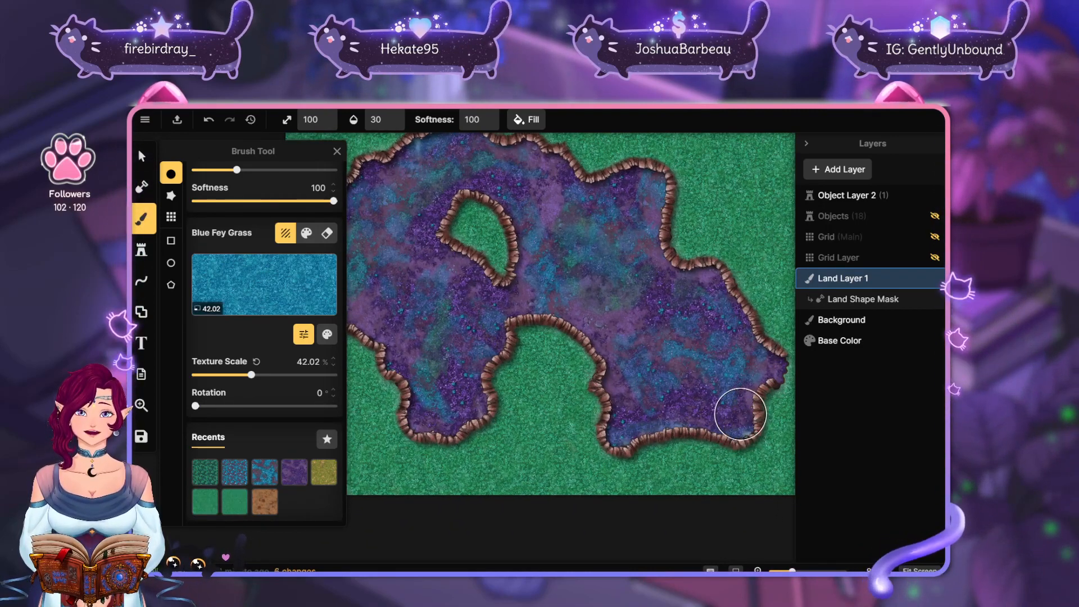
{"action": "left_click_drag", "start_coordinate": [740, 414], "coordinate": [742, 436]}
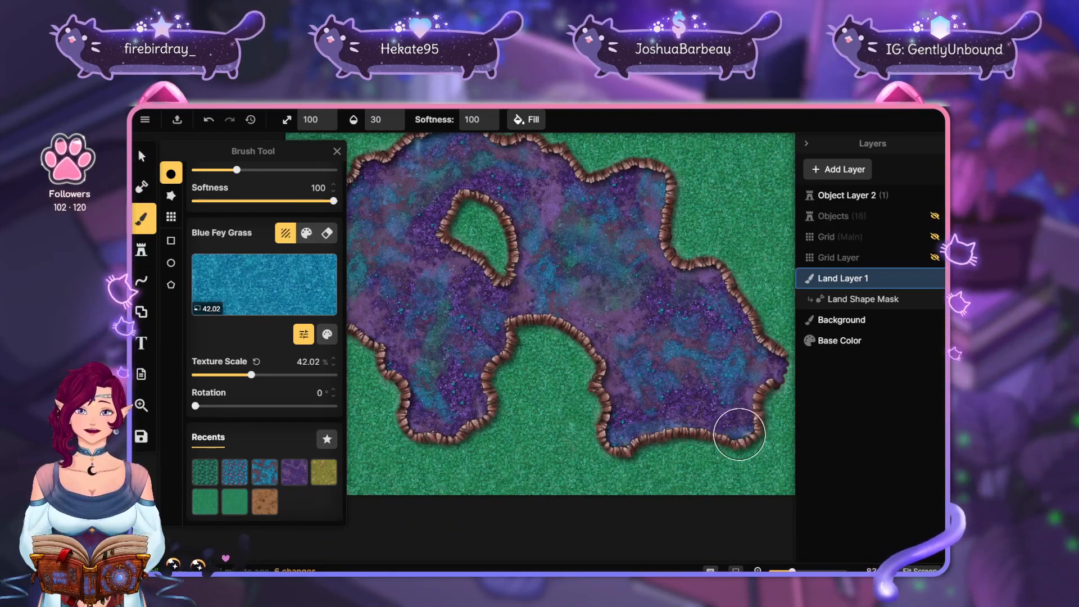
{"action": "left_click", "coordinate": [615, 358]}
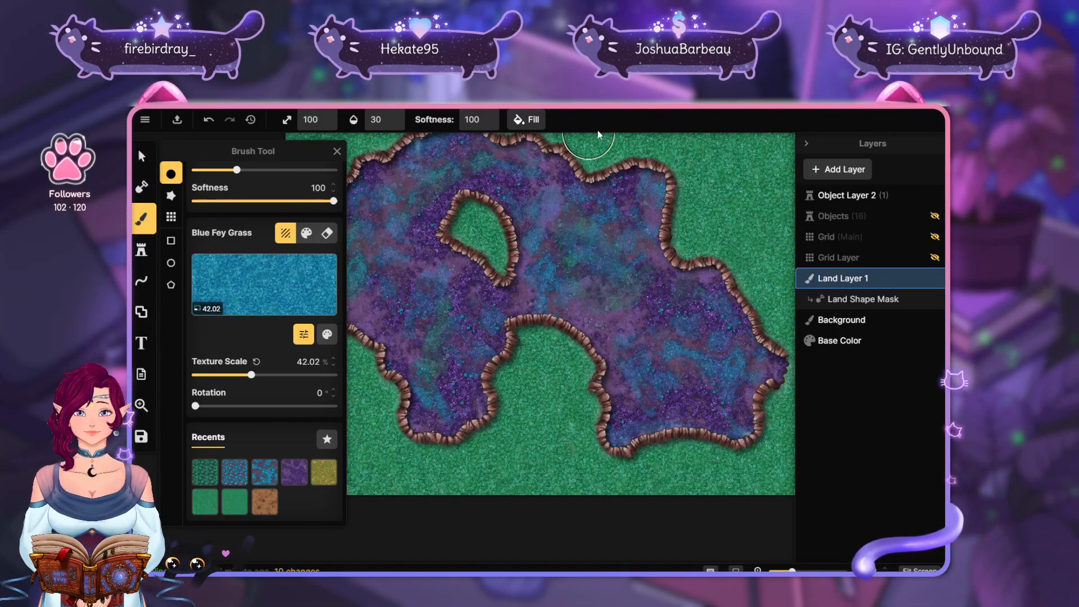
Brush more faint Blue Fey Grass along the land's northwestern and western cliff edges and near the ring's northeastern side
{"action": "left_click_drag", "start_coordinate": [415, 143], "coordinate": [422, 154]}
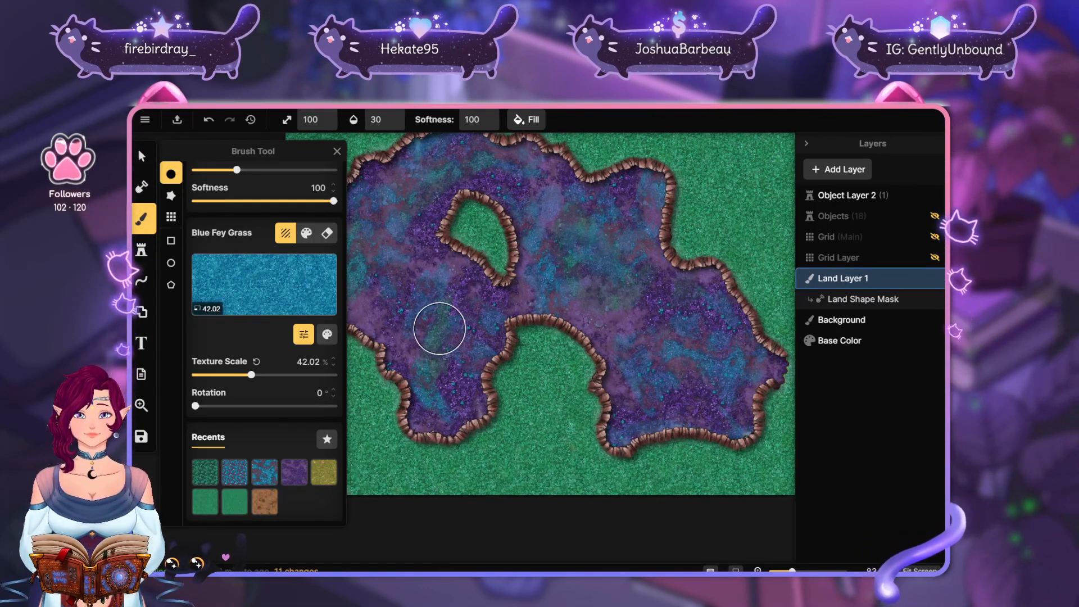
{"action": "left_click_drag", "start_coordinate": [439, 306], "coordinate": [530, 279]}
{"action": "left_click_drag", "start_coordinate": [434, 158], "coordinate": [416, 191]}
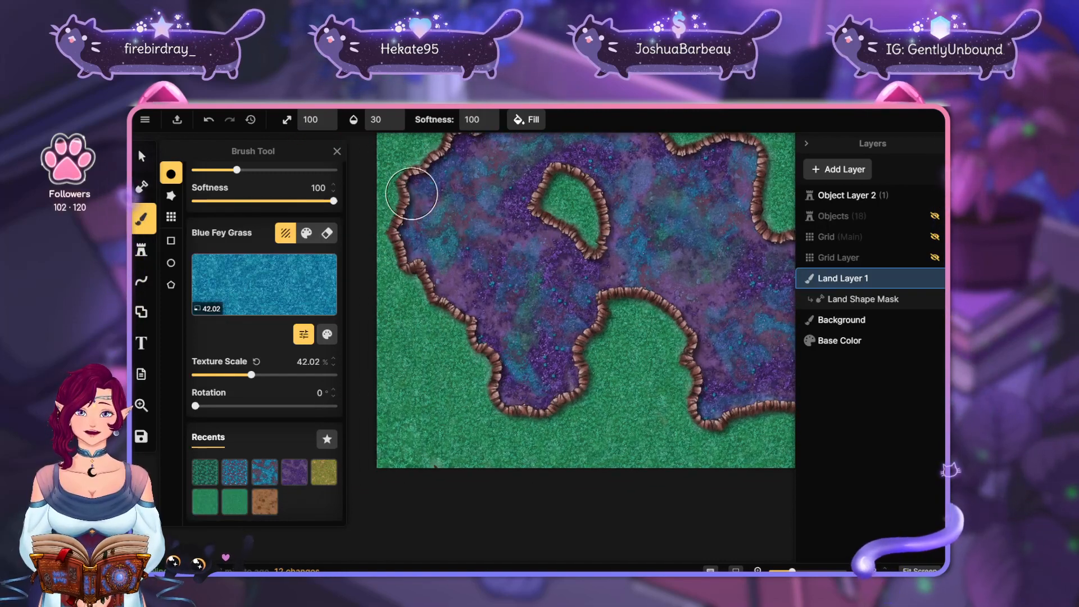
{"action": "left_click", "coordinate": [426, 305]}
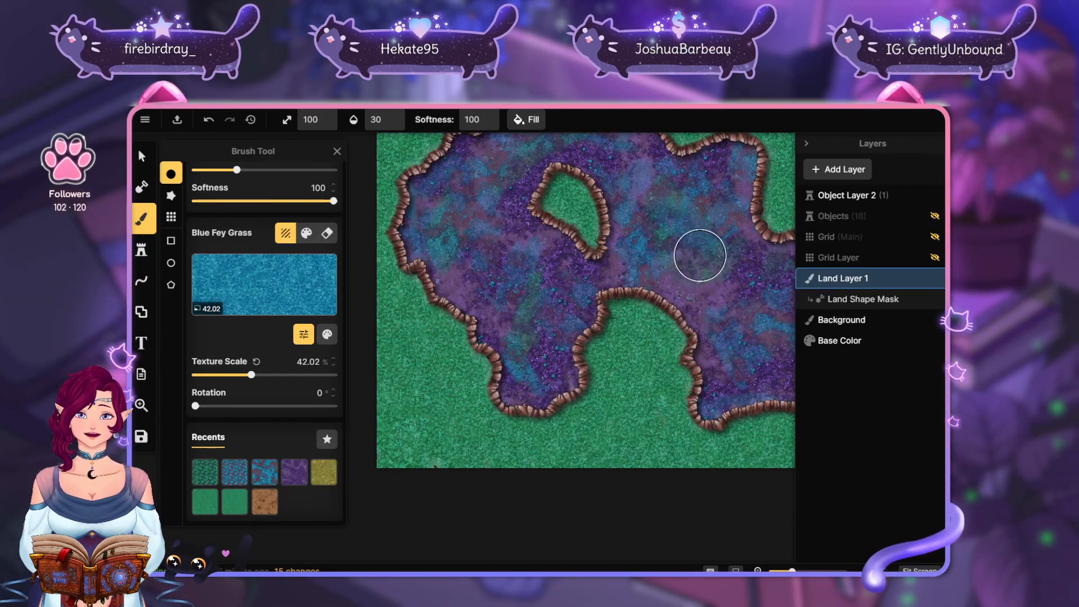
{"action": "scroll", "coordinate": [618, 313], "scroll_direction": "down", "scroll_amount": 3}
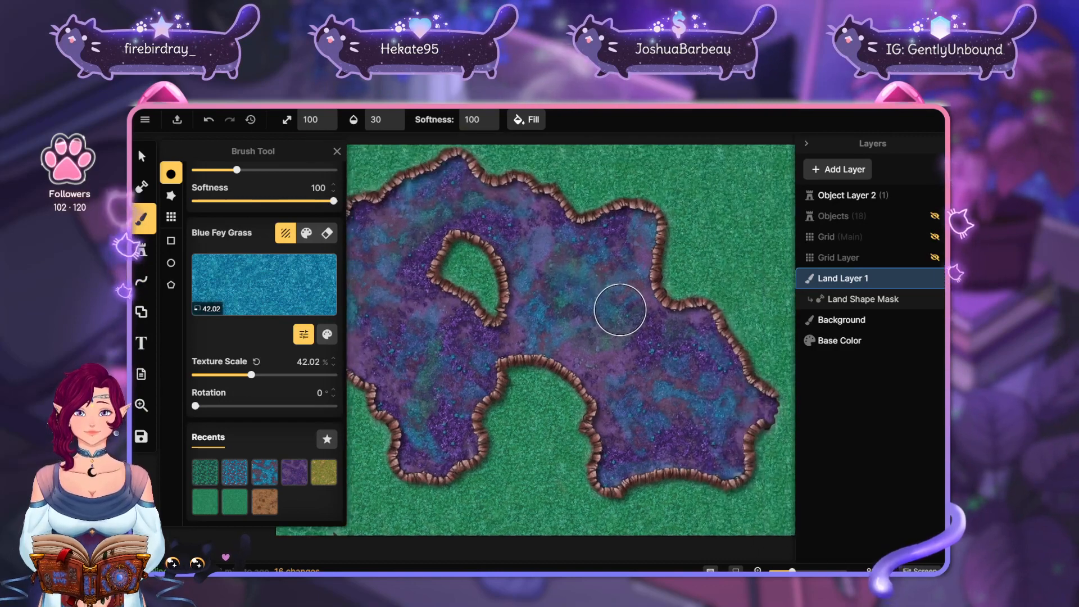
{"action": "left_click_drag", "start_coordinate": [507, 241], "coordinate": [536, 261]}
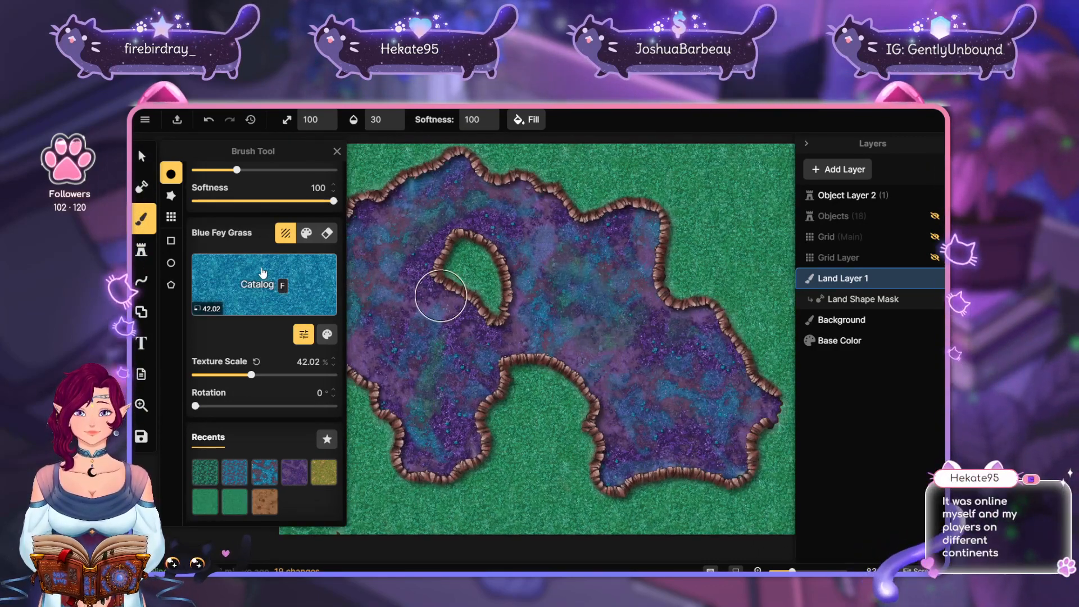
Choose Gold Fey Lights from the fey textures as the brush texture and set the brush opacity to 45%
{"action": "left_click", "coordinate": [282, 288]}
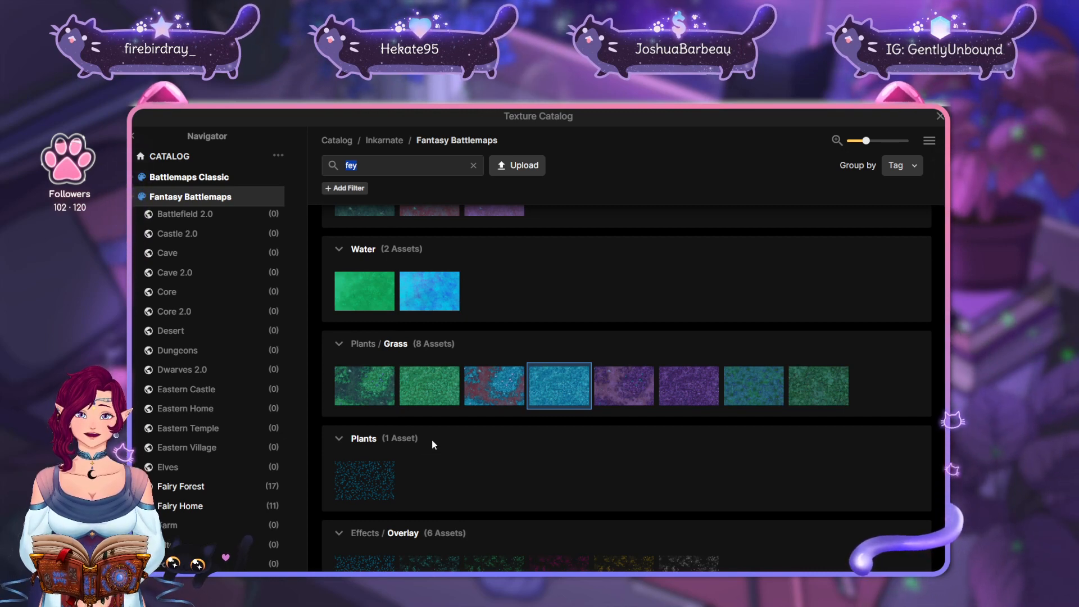
{"action": "scroll", "coordinate": [669, 441], "scroll_direction": "down", "scroll_amount": 4}
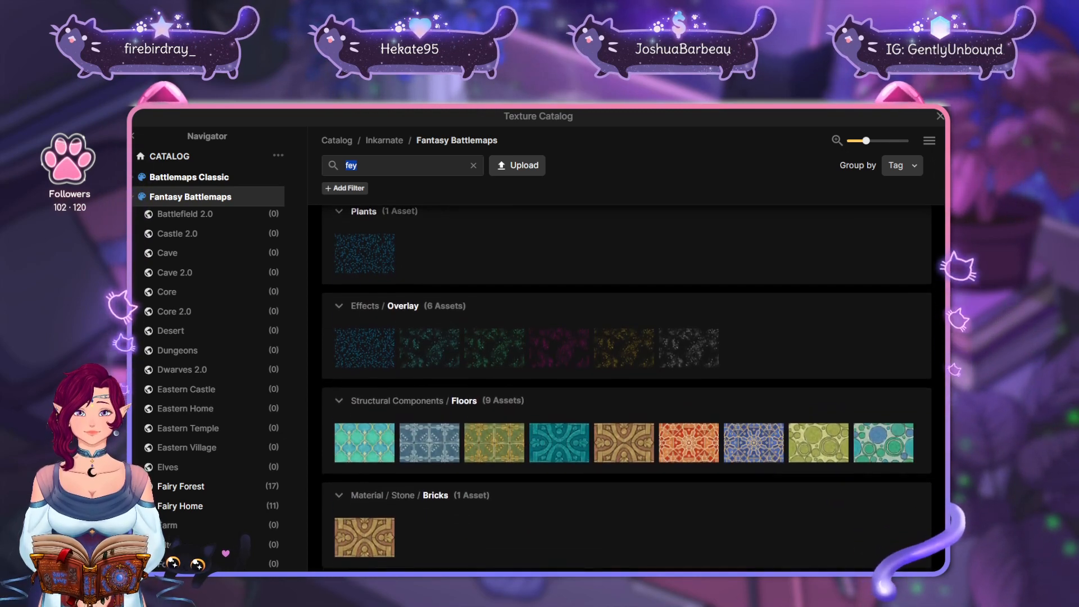
{"action": "scroll", "coordinate": [669, 441], "scroll_direction": "up", "scroll_amount": 1}
{"action": "left_click", "coordinate": [621, 393]}
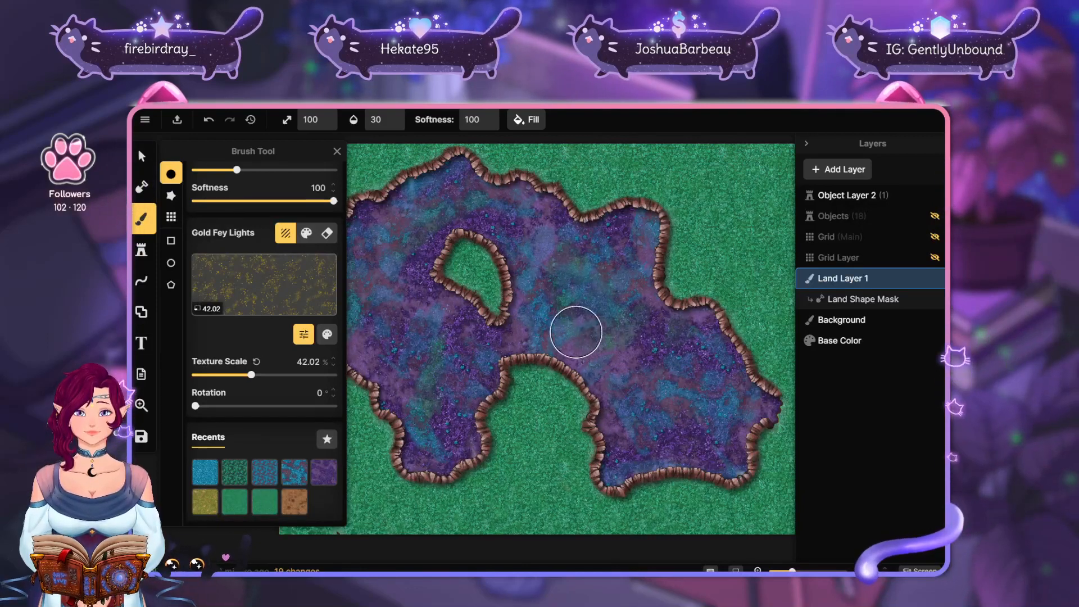
{"action": "left_click", "coordinate": [257, 170]}
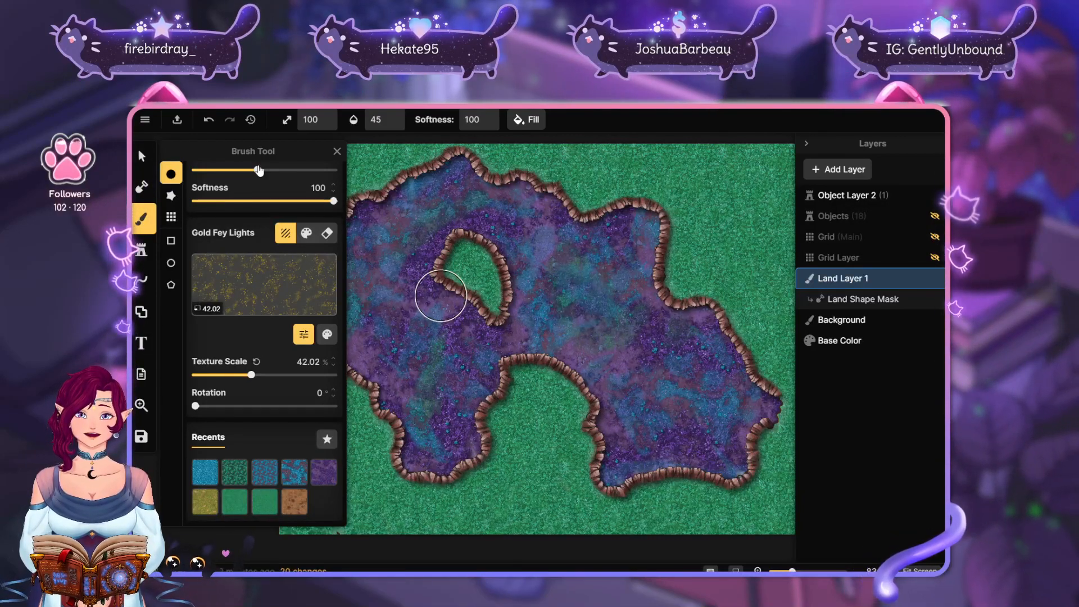
Raise the brush opacity to 100% and scatter Gold Fey Lights over the northwestern, central, northeastern and southeastern land
{"action": "mouse_move", "coordinate": [611, 396]}
{"action": "left_mouse_down"}
{"action": "mouse_move", "coordinate": [651, 369]}
{"action": "mouse_move", "coordinate": [648, 345]}
{"action": "mouse_move", "coordinate": [704, 392]}
{"action": "left_mouse_up"}
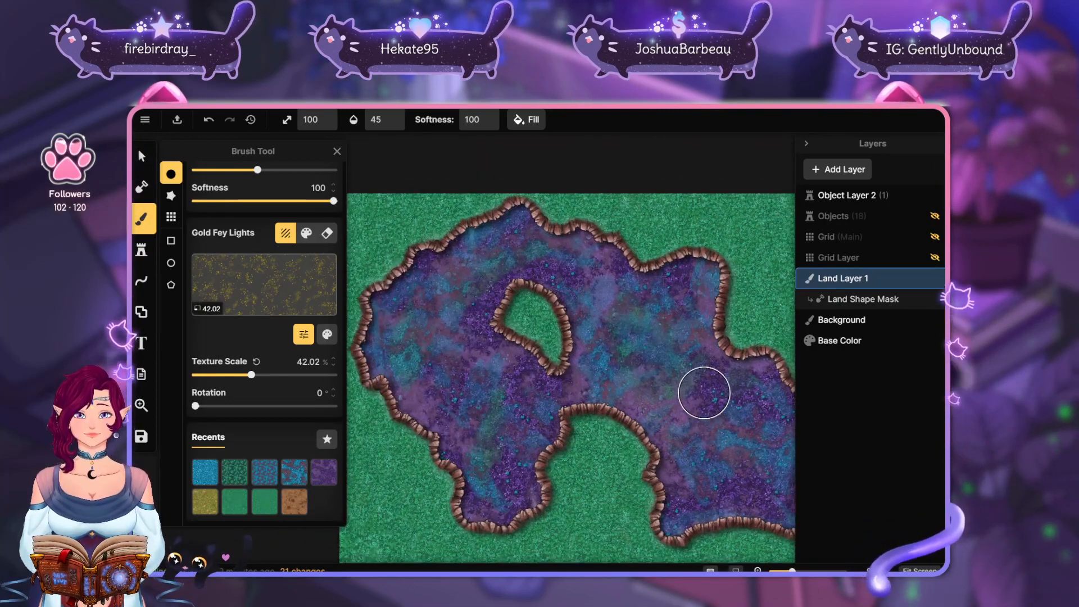
{"action": "scroll", "coordinate": [313, 292], "scroll_direction": "up", "scroll_amount": 1}
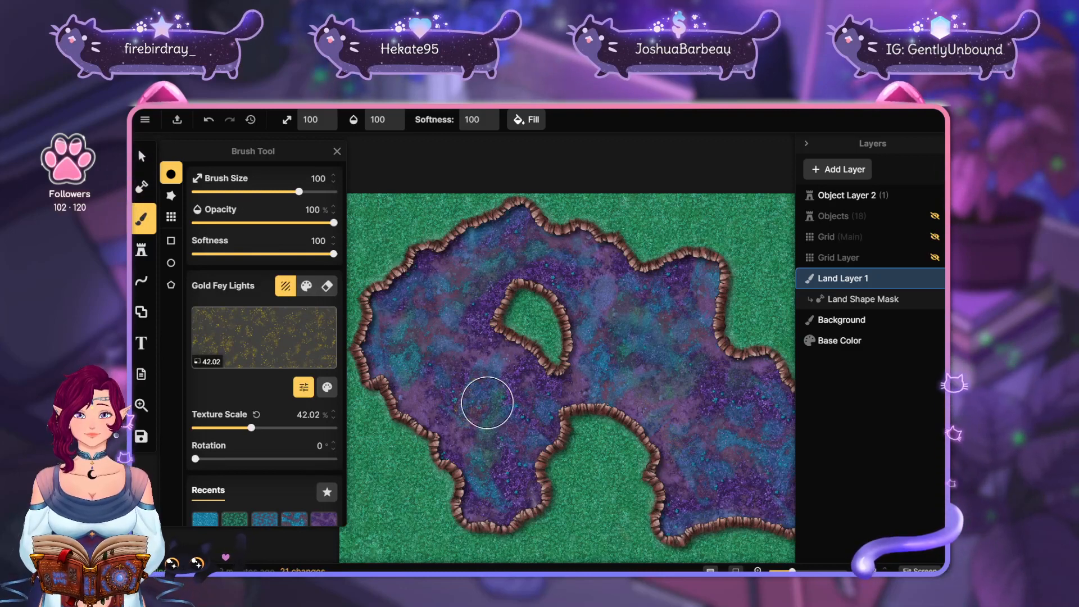
{"action": "mouse_move", "coordinate": [460, 261]}
{"action": "left_mouse_down"}
{"action": "mouse_move", "coordinate": [412, 306]}
{"action": "mouse_move", "coordinate": [454, 434]}
{"action": "mouse_move", "coordinate": [375, 329]}
{"action": "left_mouse_up"}
{"action": "mouse_move", "coordinate": [659, 303]}
{"action": "left_mouse_down"}
{"action": "mouse_move", "coordinate": [633, 337]}
{"action": "mouse_move", "coordinate": [701, 366]}
{"action": "left_mouse_up"}
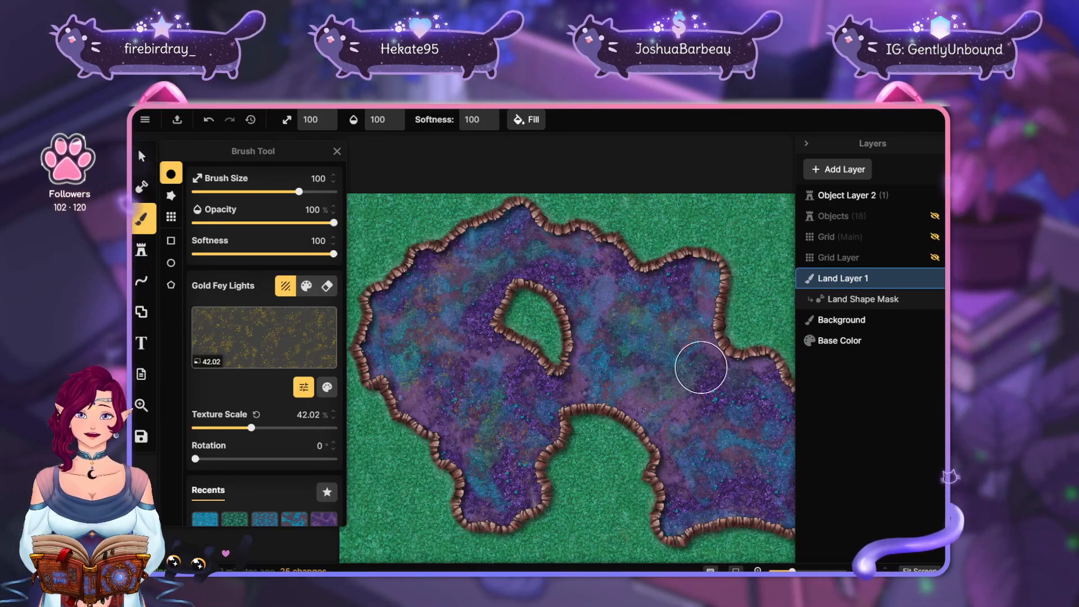
{"action": "key", "text": "space"}
{"action": "left_click_drag", "start_coordinate": [707, 431], "coordinate": [653, 397]}
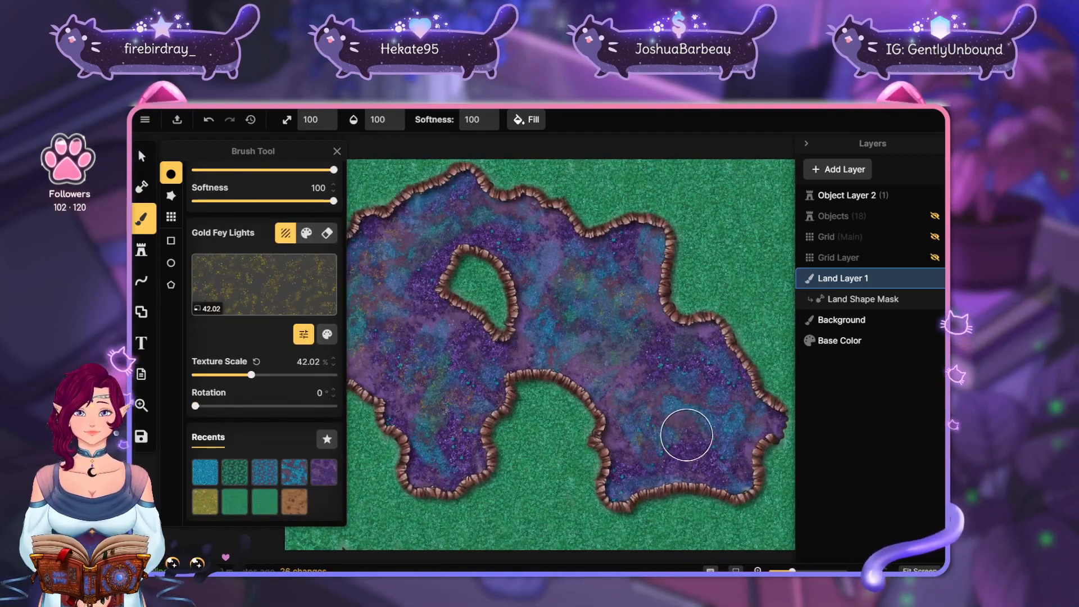
{"action": "left_click_drag", "start_coordinate": [733, 457], "coordinate": [689, 456]}
{"action": "mouse_move", "coordinate": [710, 325]}
{"action": "left_mouse_down"}
{"action": "mouse_move", "coordinate": [723, 387]}
{"action": "mouse_move", "coordinate": [648, 383]}
{"action": "left_mouse_up"}
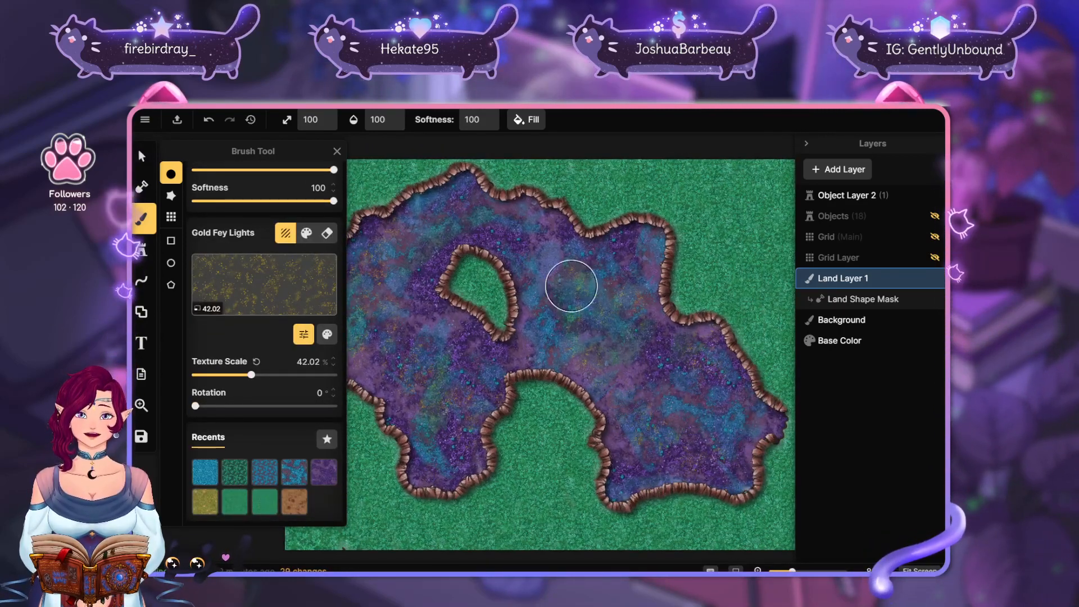
{"action": "mouse_move", "coordinate": [621, 237]}
{"action": "left_mouse_down"}
{"action": "mouse_move", "coordinate": [646, 265]}
{"action": "mouse_move", "coordinate": [647, 308]}
{"action": "left_mouse_up"}
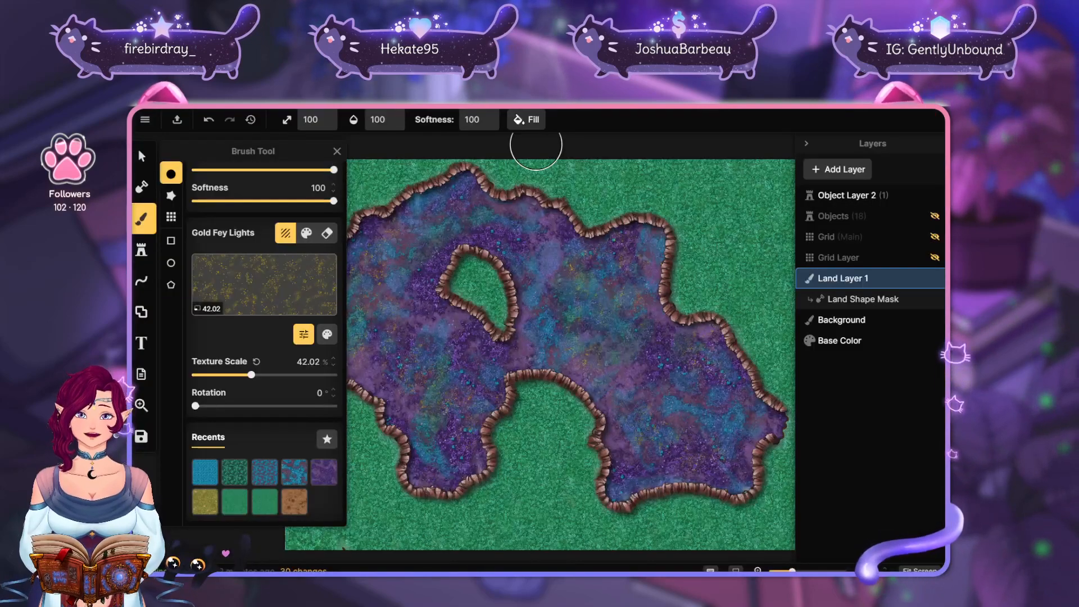
Choose the mottled blue-green Blue Fey Grass as the brush texture and lower the brush opacity to 47%
{"action": "left_click", "coordinate": [278, 269]}
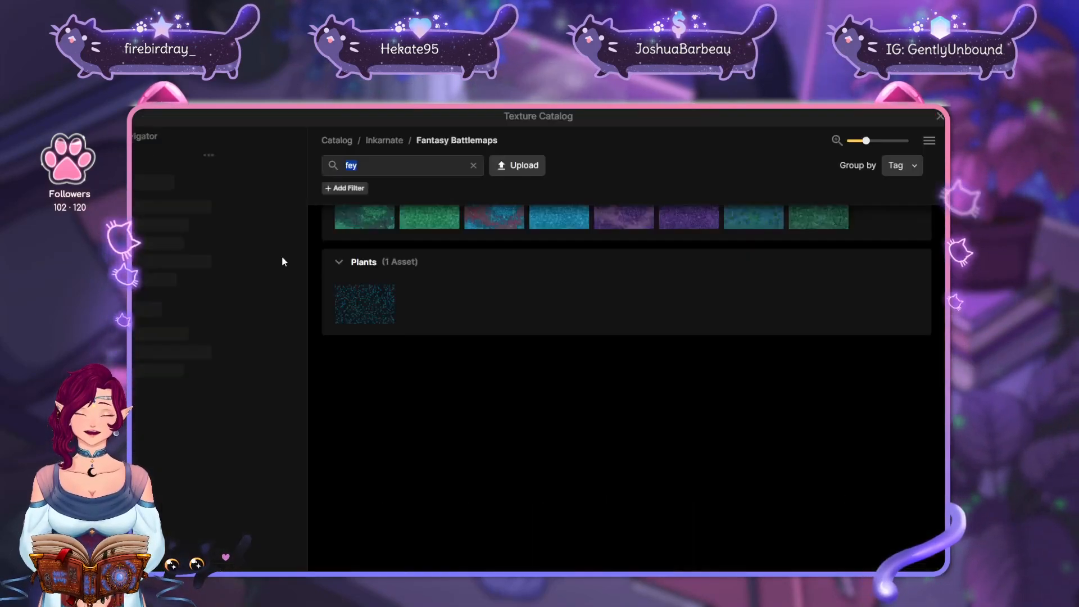
{"action": "scroll", "coordinate": [646, 450], "scroll_direction": "up", "scroll_amount": 1}
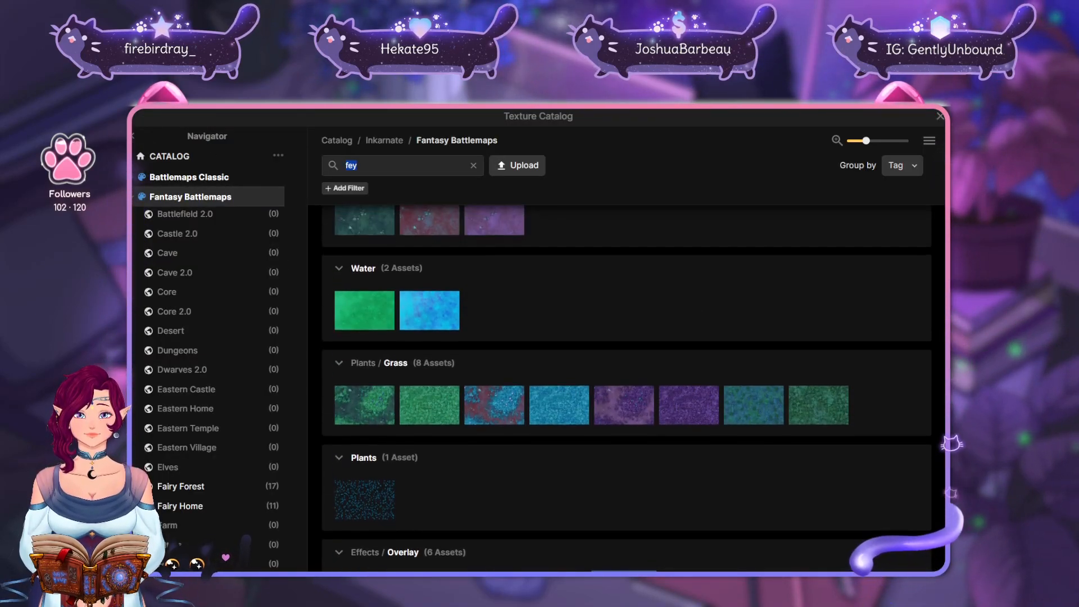
{"action": "mouse_move", "coordinate": [766, 404]}
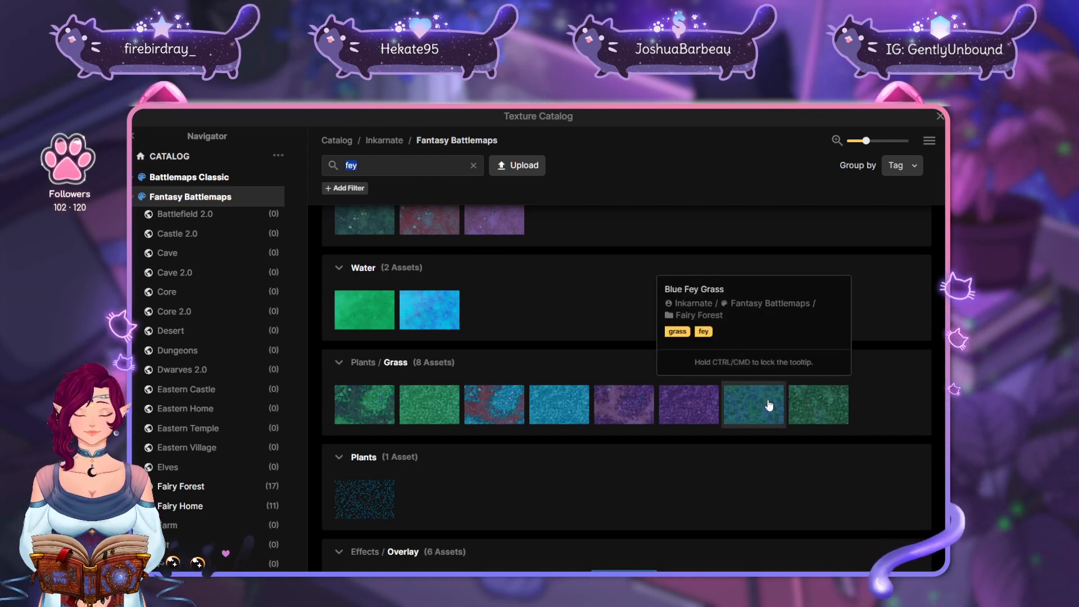
{"action": "left_click", "coordinate": [769, 404]}
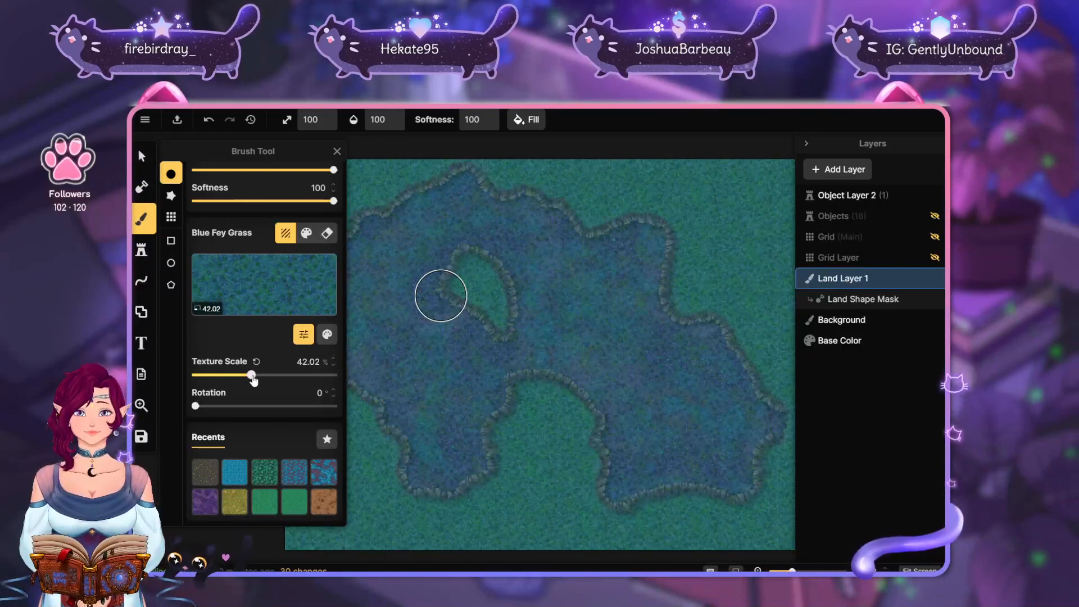
{"action": "left_click", "coordinate": [273, 170]}
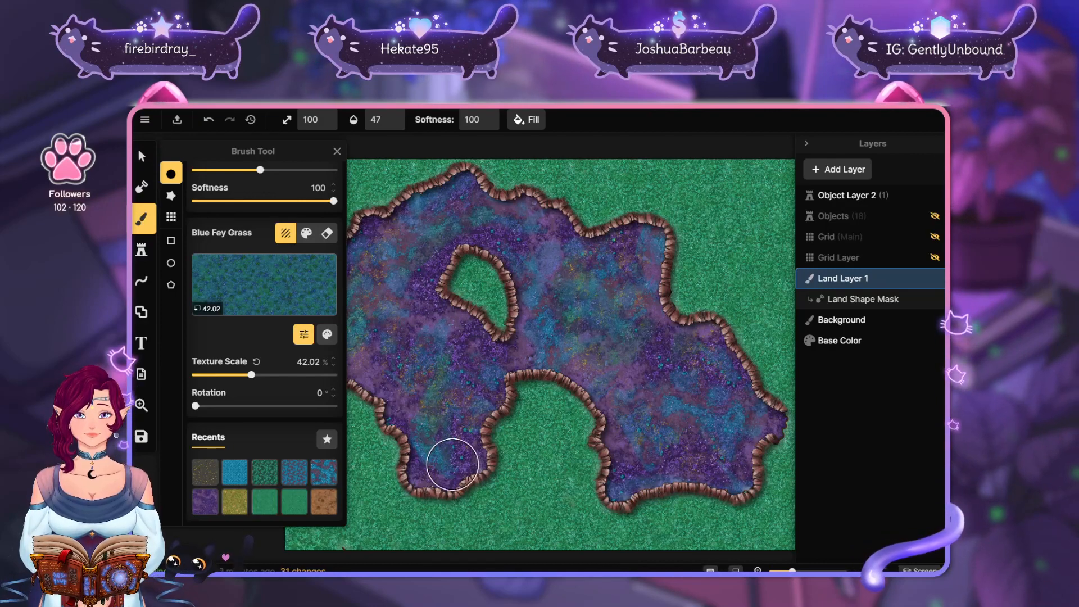
Dab the mottled Blue Fey Grass over the southwestern lobe and along its western cliff edge
{"action": "left_click", "coordinate": [469, 465]}
{"action": "left_click", "coordinate": [424, 481]}
{"action": "left_click", "coordinate": [417, 439]}
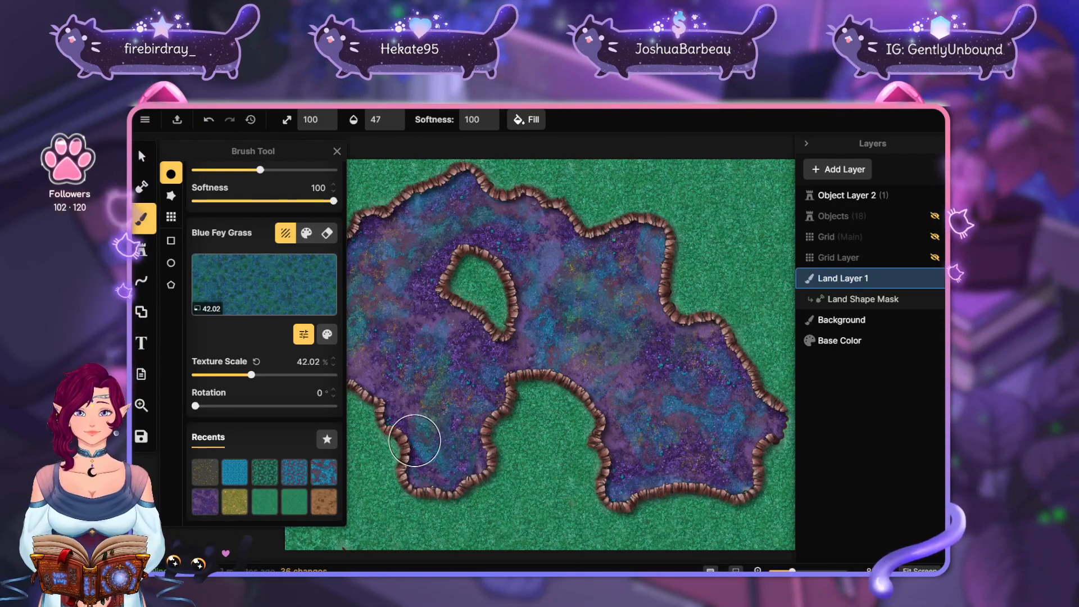
{"action": "left_click", "coordinate": [394, 409]}
{"action": "left_click", "coordinate": [392, 383]}
{"action": "left_click", "coordinate": [399, 379]}
{"action": "left_click", "coordinate": [401, 428]}
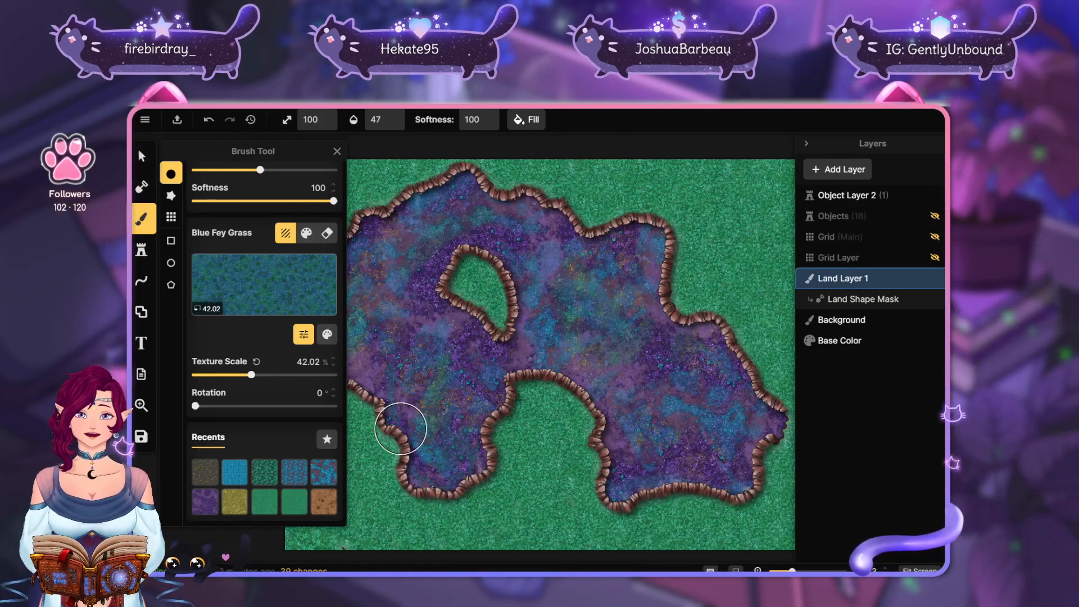
Dab the mottled Blue Fey Grass over the purple ground along the ring's western side
{"action": "mouse_move", "coordinate": [439, 291]}
{"action": "left_mouse_down"}
{"action": "mouse_move", "coordinate": [450, 311]}
{"action": "mouse_move", "coordinate": [504, 296]}
{"action": "left_mouse_up"}
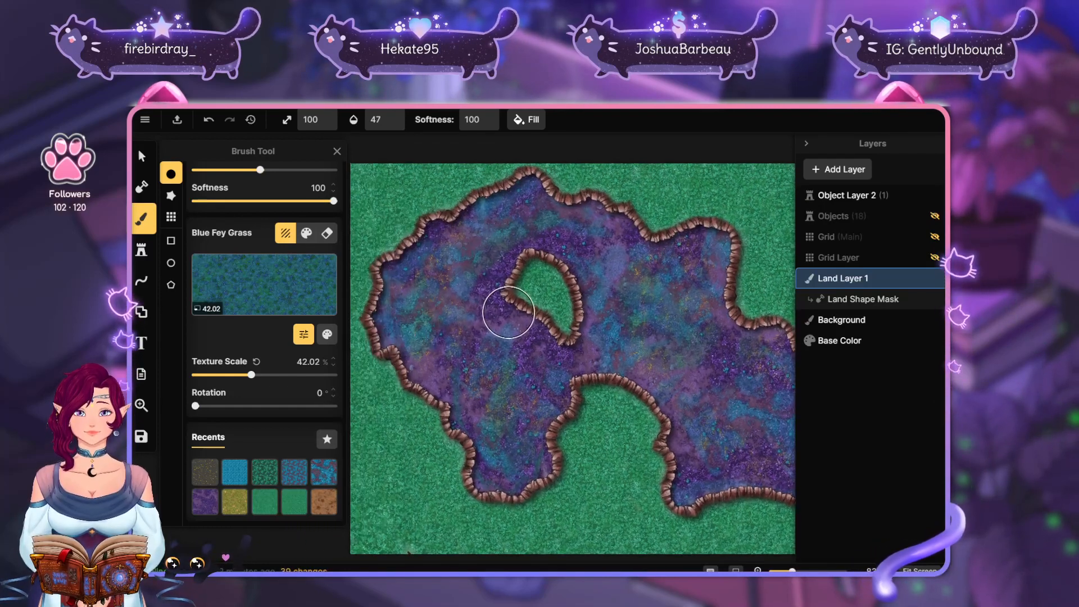
{"action": "left_click", "coordinate": [501, 253]}
{"action": "left_click", "coordinate": [494, 294]}
{"action": "left_click", "coordinate": [504, 290]}
{"action": "left_click", "coordinate": [488, 271]}
{"action": "left_click", "coordinate": [475, 281]}
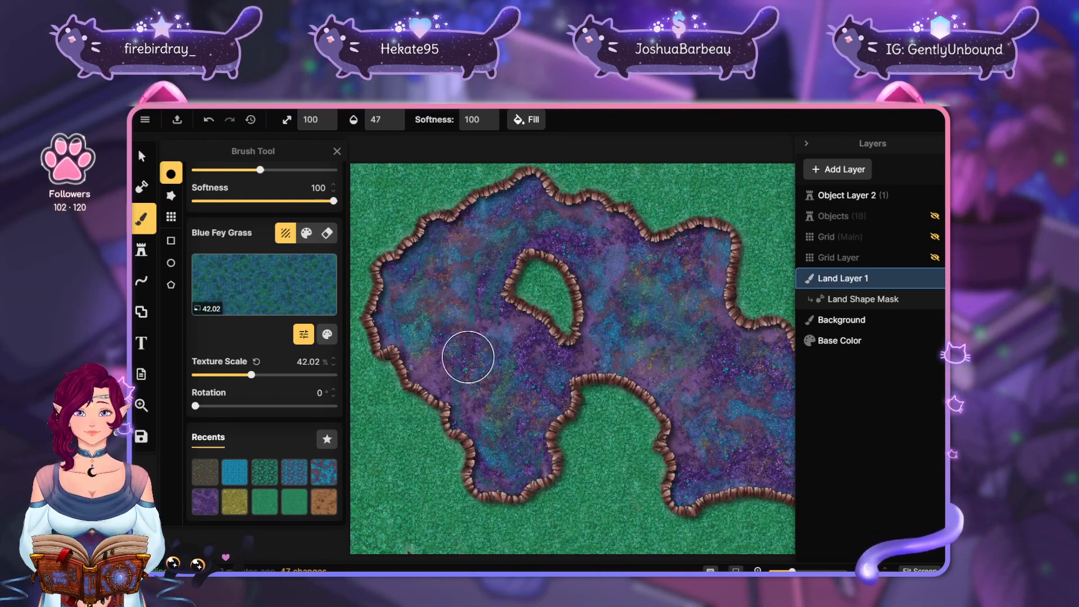
Brush the mottled Blue Fey Grass over the northeastern land, the ground north and south of the ring, and the central area
{"action": "left_click_drag", "start_coordinate": [696, 257], "coordinate": [689, 258]}
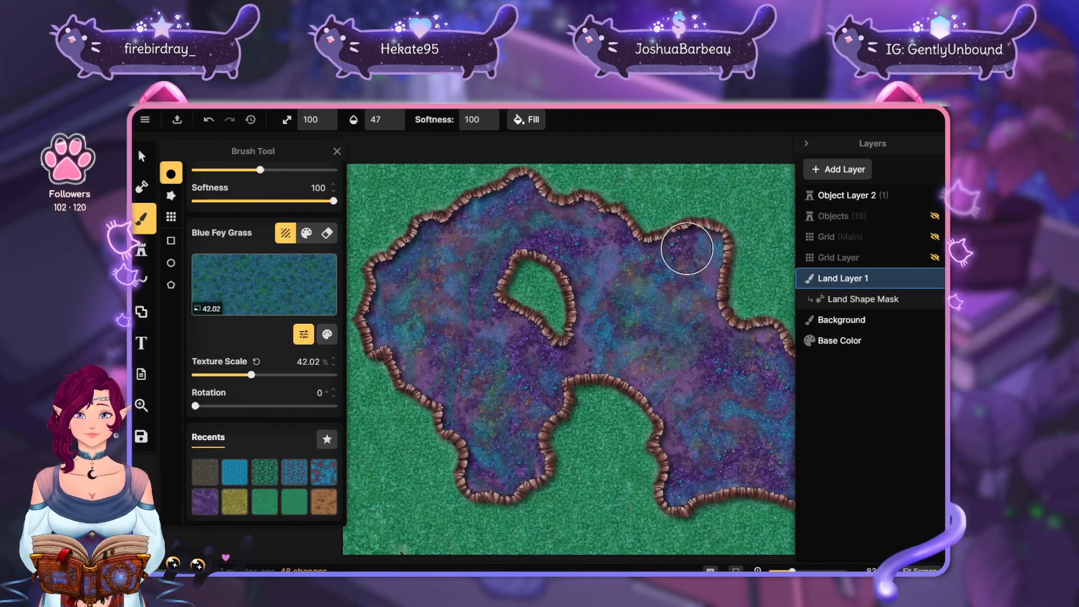
{"action": "mouse_move", "coordinate": [593, 218]}
{"action": "left_mouse_down"}
{"action": "mouse_move", "coordinate": [647, 223]}
{"action": "mouse_move", "coordinate": [636, 283]}
{"action": "left_mouse_up"}
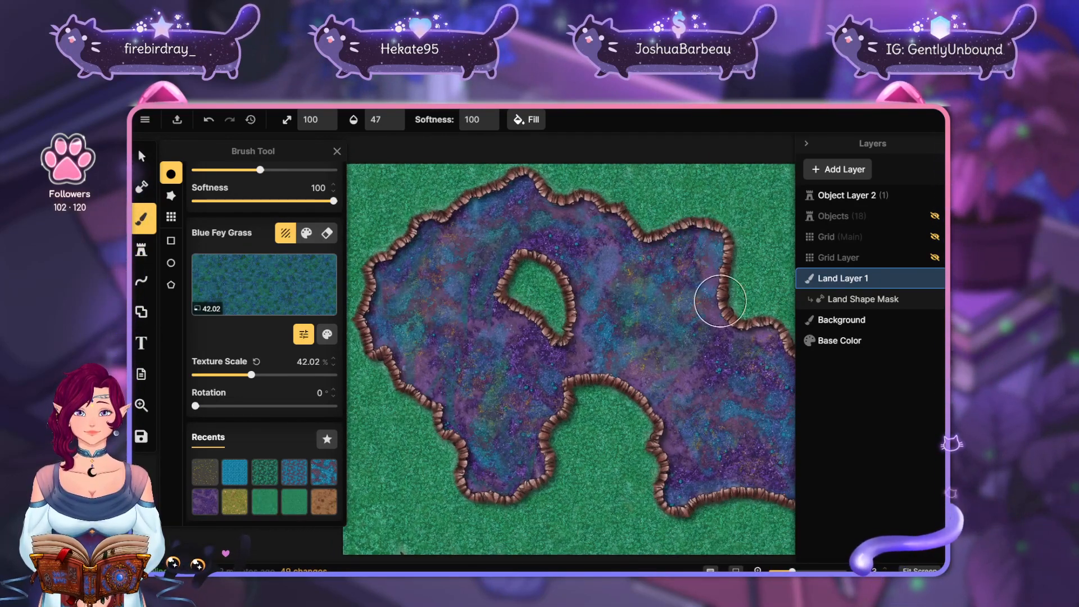
{"action": "left_click_drag", "start_coordinate": [702, 393], "coordinate": [605, 379]}
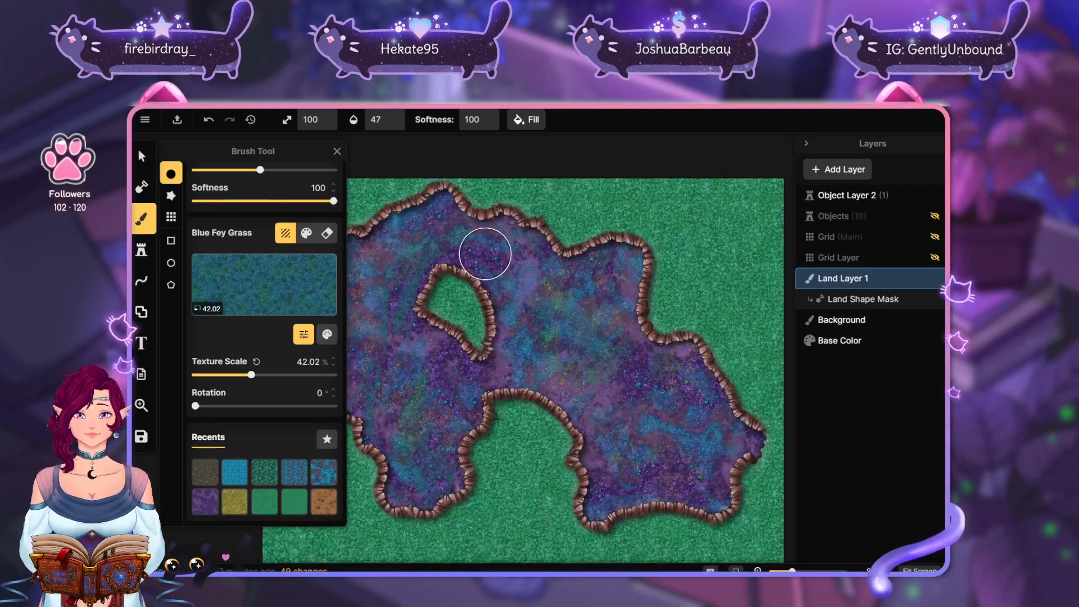
{"action": "mouse_move", "coordinate": [485, 254]}
{"action": "left_mouse_down"}
{"action": "mouse_move", "coordinate": [442, 259]}
{"action": "mouse_move", "coordinate": [495, 231]}
{"action": "mouse_move", "coordinate": [492, 292]}
{"action": "mouse_move", "coordinate": [497, 264]}
{"action": "left_mouse_up"}
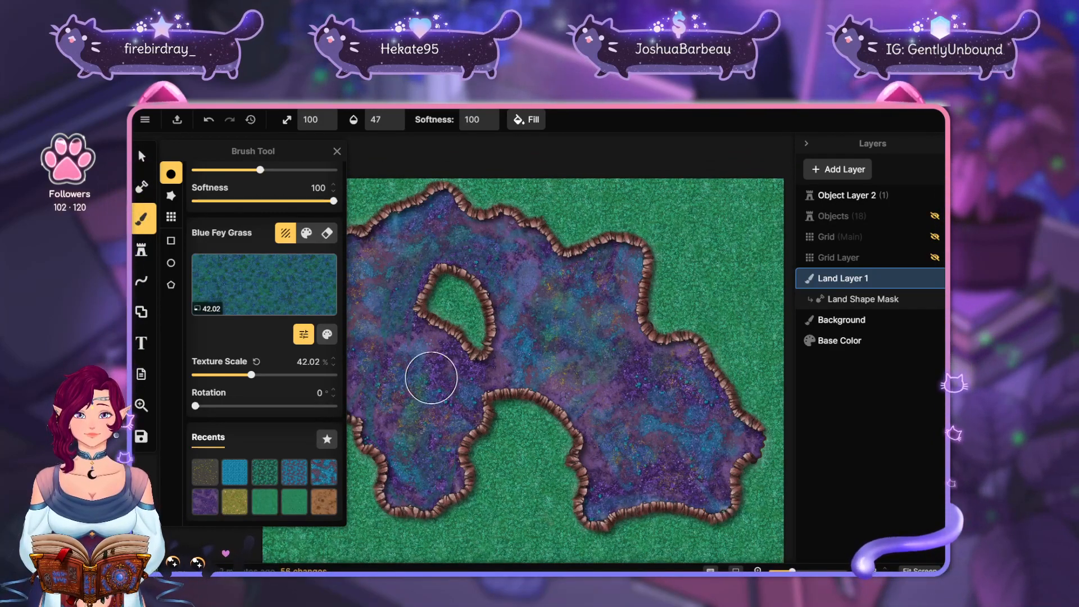
{"action": "mouse_move", "coordinate": [427, 369]}
{"action": "left_mouse_down"}
{"action": "mouse_move", "coordinate": [455, 346]}
{"action": "mouse_move", "coordinate": [488, 373]}
{"action": "mouse_move", "coordinate": [584, 371]}
{"action": "mouse_move", "coordinate": [628, 357]}
{"action": "left_mouse_up"}
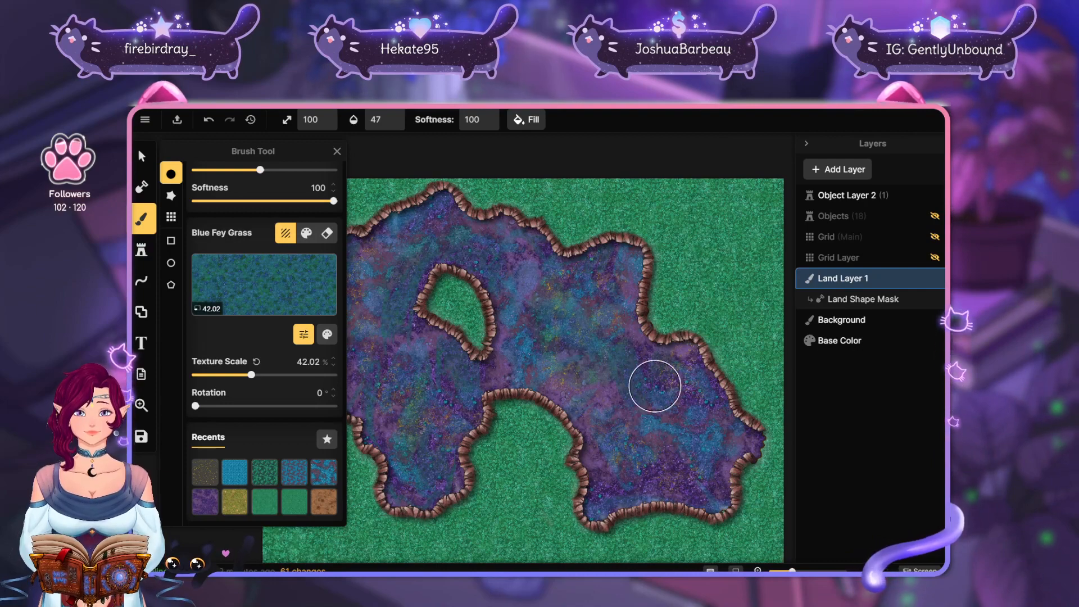
Dab the mottled Blue Fey Grass over the southeastern lobe, along its southern cliff edge and across its middle
{"action": "scroll", "coordinate": [655, 386], "scroll_direction": "up", "scroll_amount": 3}
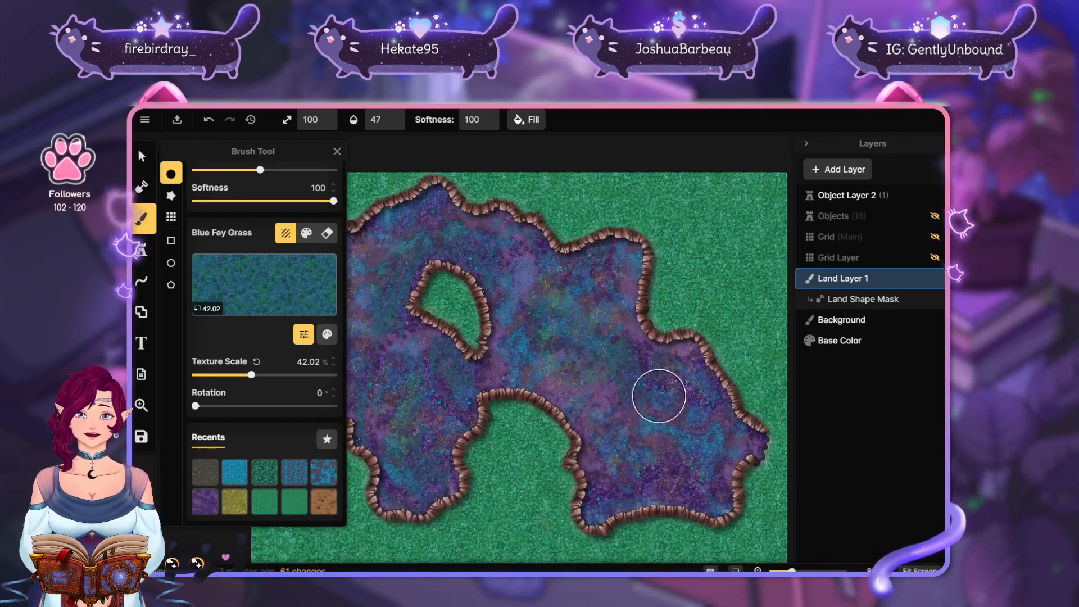
{"action": "scroll", "coordinate": [657, 398], "scroll_direction": "up", "scroll_amount": 4}
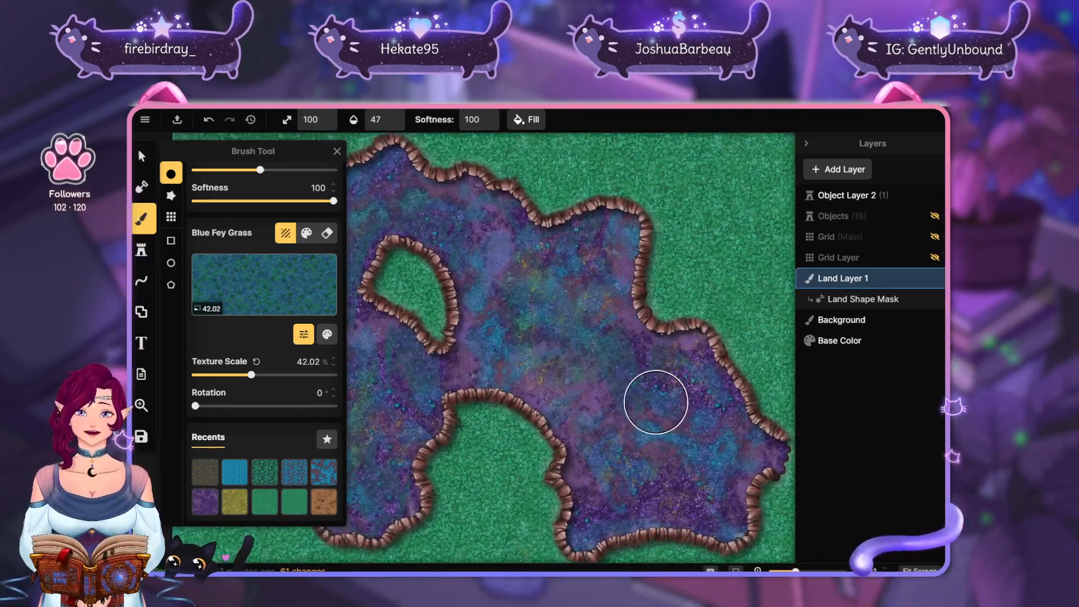
{"action": "scroll", "coordinate": [655, 402], "scroll_direction": "up", "scroll_amount": 4}
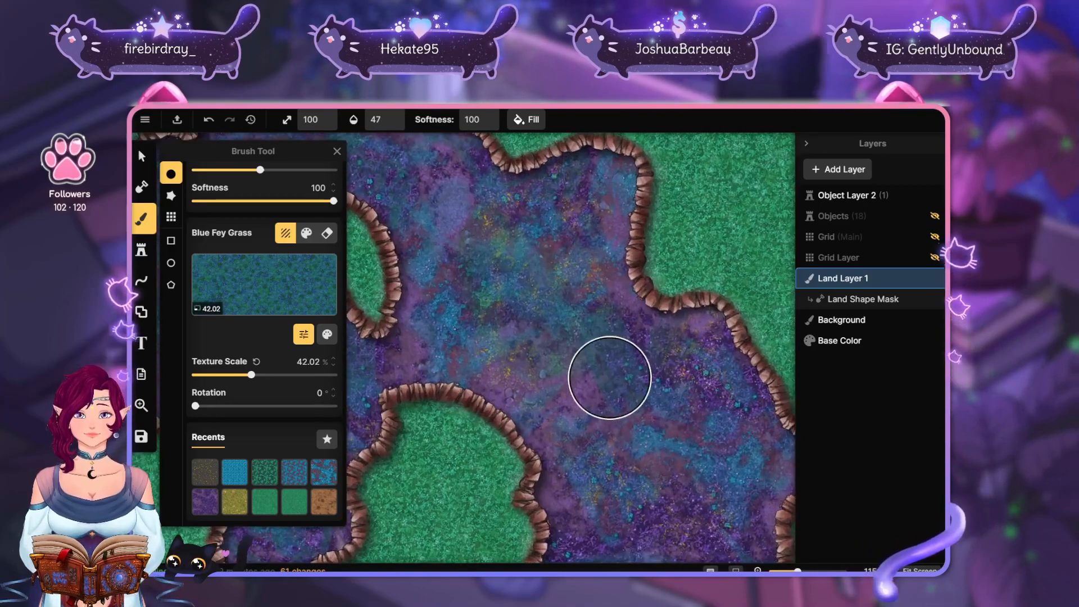
{"action": "scroll", "coordinate": [607, 378], "scroll_direction": "up", "scroll_amount": 3}
{"action": "mouse_move", "coordinate": [693, 384]}
{"action": "left_mouse_down"}
{"action": "mouse_move", "coordinate": [682, 403]}
{"action": "mouse_move", "coordinate": [616, 215]}
{"action": "left_mouse_up"}
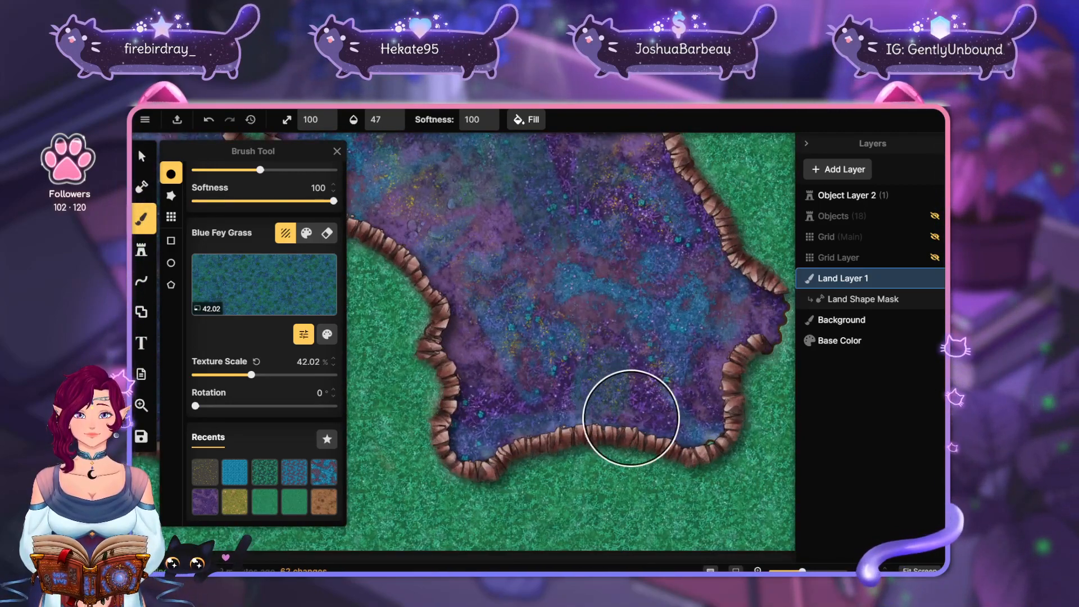
{"action": "mouse_move", "coordinate": [664, 431]}
{"action": "left_mouse_down"}
{"action": "mouse_move", "coordinate": [675, 398]}
{"action": "mouse_move", "coordinate": [706, 376]}
{"action": "left_mouse_up"}
{"action": "mouse_move", "coordinate": [457, 393]}
{"action": "left_mouse_down"}
{"action": "mouse_move", "coordinate": [493, 422]}
{"action": "mouse_move", "coordinate": [527, 385]}
{"action": "mouse_move", "coordinate": [484, 398]}
{"action": "mouse_move", "coordinate": [495, 389]}
{"action": "mouse_move", "coordinate": [520, 410]}
{"action": "mouse_move", "coordinate": [542, 399]}
{"action": "left_mouse_up"}
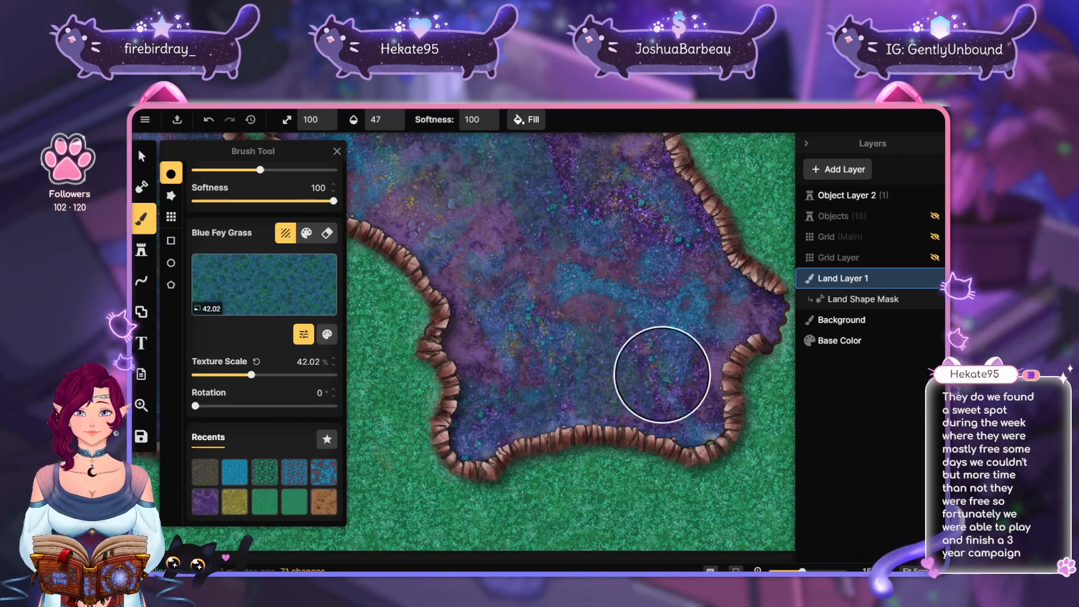
{"action": "mouse_move", "coordinate": [662, 374]}
{"action": "left_mouse_down"}
{"action": "mouse_move", "coordinate": [675, 426]}
{"action": "mouse_move", "coordinate": [703, 373]}
{"action": "left_mouse_up"}
Brush the mottled Blue Fey Grass over the northeastern land and the ground north of the ring
{"action": "mouse_move", "coordinate": [607, 183]}
{"action": "left_mouse_down"}
{"action": "mouse_move", "coordinate": [638, 181]}
{"action": "mouse_move", "coordinate": [673, 226]}
{"action": "mouse_move", "coordinate": [601, 202]}
{"action": "mouse_move", "coordinate": [656, 419]}
{"action": "mouse_move", "coordinate": [634, 389]}
{"action": "mouse_move", "coordinate": [640, 438]}
{"action": "mouse_move", "coordinate": [606, 375]}
{"action": "mouse_move", "coordinate": [635, 395]}
{"action": "mouse_move", "coordinate": [627, 368]}
{"action": "mouse_move", "coordinate": [643, 387]}
{"action": "mouse_move", "coordinate": [627, 359]}
{"action": "mouse_move", "coordinate": [694, 433]}
{"action": "mouse_move", "coordinate": [759, 420]}
{"action": "mouse_move", "coordinate": [718, 404]}
{"action": "mouse_move", "coordinate": [725, 377]}
{"action": "mouse_move", "coordinate": [704, 378]}
{"action": "mouse_move", "coordinate": [721, 373]}
{"action": "mouse_move", "coordinate": [763, 451]}
{"action": "left_mouse_up"}
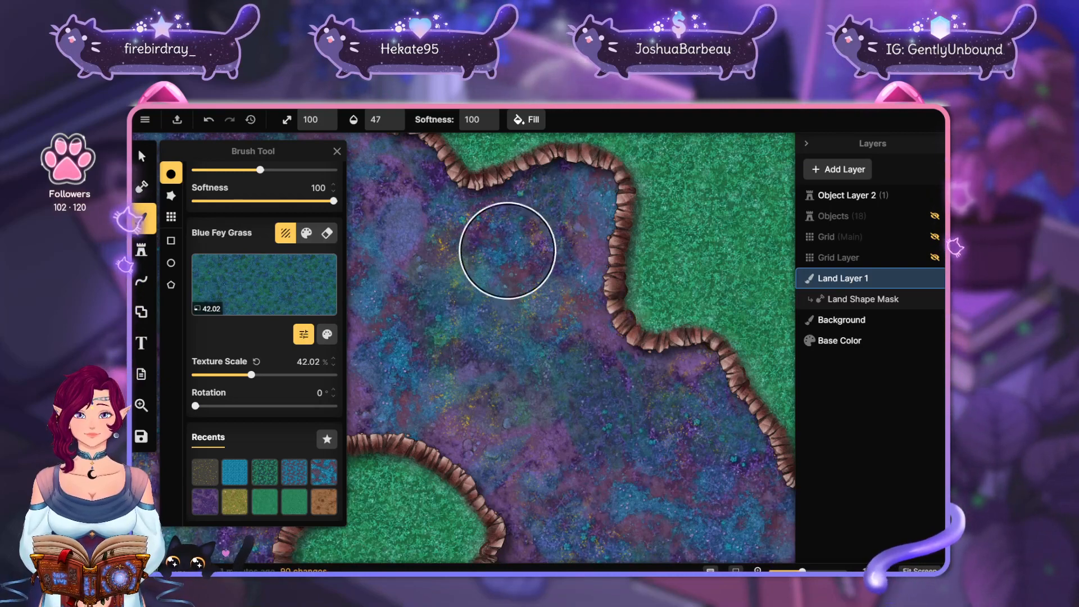
{"action": "mouse_move", "coordinate": [508, 250]}
{"action": "left_mouse_down"}
{"action": "mouse_move", "coordinate": [539, 221]}
{"action": "mouse_move", "coordinate": [541, 285]}
{"action": "mouse_move", "coordinate": [686, 415]}
{"action": "left_mouse_up"}
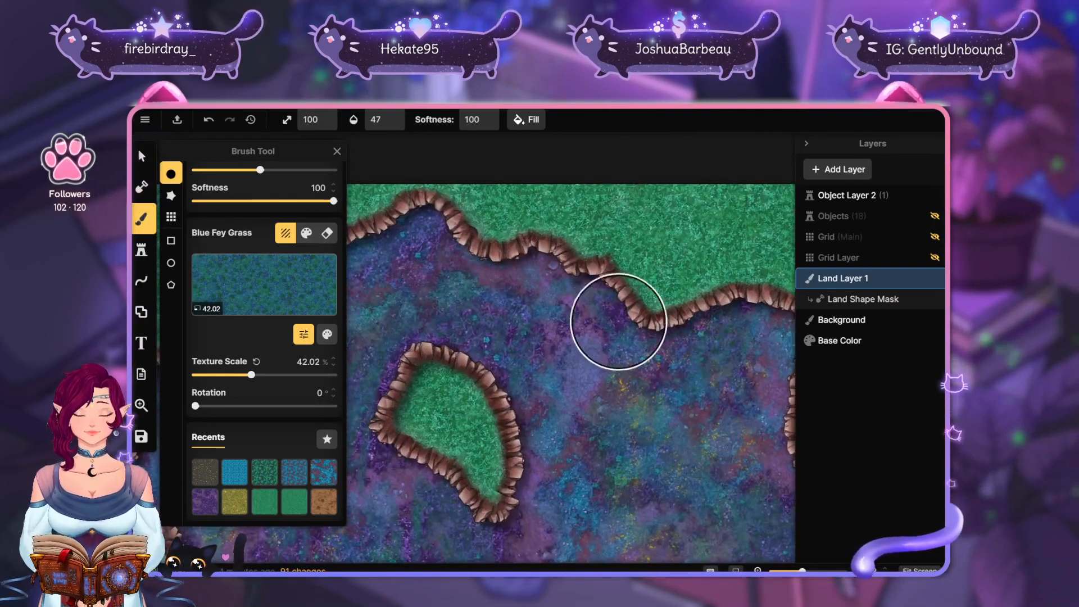
{"action": "mouse_move", "coordinate": [567, 326]}
{"action": "left_mouse_down"}
{"action": "mouse_move", "coordinate": [548, 339]}
{"action": "mouse_move", "coordinate": [557, 320]}
{"action": "mouse_move", "coordinate": [580, 353]}
{"action": "mouse_move", "coordinate": [586, 315]}
{"action": "mouse_move", "coordinate": [585, 450]}
{"action": "mouse_move", "coordinate": [535, 319]}
{"action": "mouse_move", "coordinate": [665, 301]}
{"action": "left_mouse_up"}
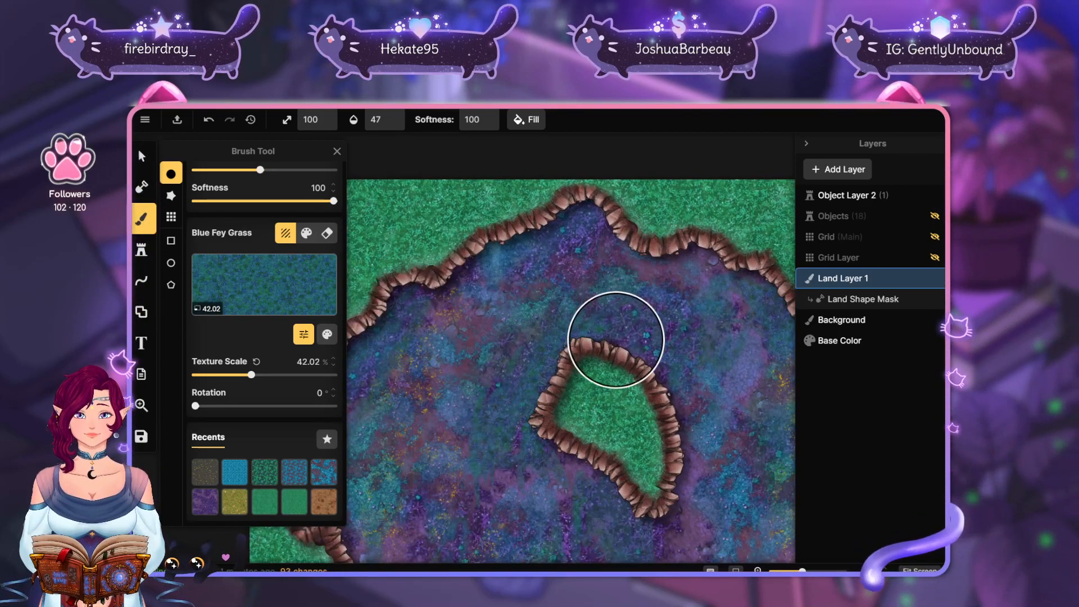
{"action": "mouse_move", "coordinate": [623, 258]}
{"action": "left_mouse_down"}
{"action": "mouse_move", "coordinate": [568, 231]}
{"action": "mouse_move", "coordinate": [513, 304]}
{"action": "mouse_move", "coordinate": [586, 293]}
{"action": "left_mouse_up"}
Dab the mottled Blue Fey Grass over the southwestern lobe and the ground between it and the ring
{"action": "left_click_drag", "start_coordinate": [487, 448], "coordinate": [596, 176]}
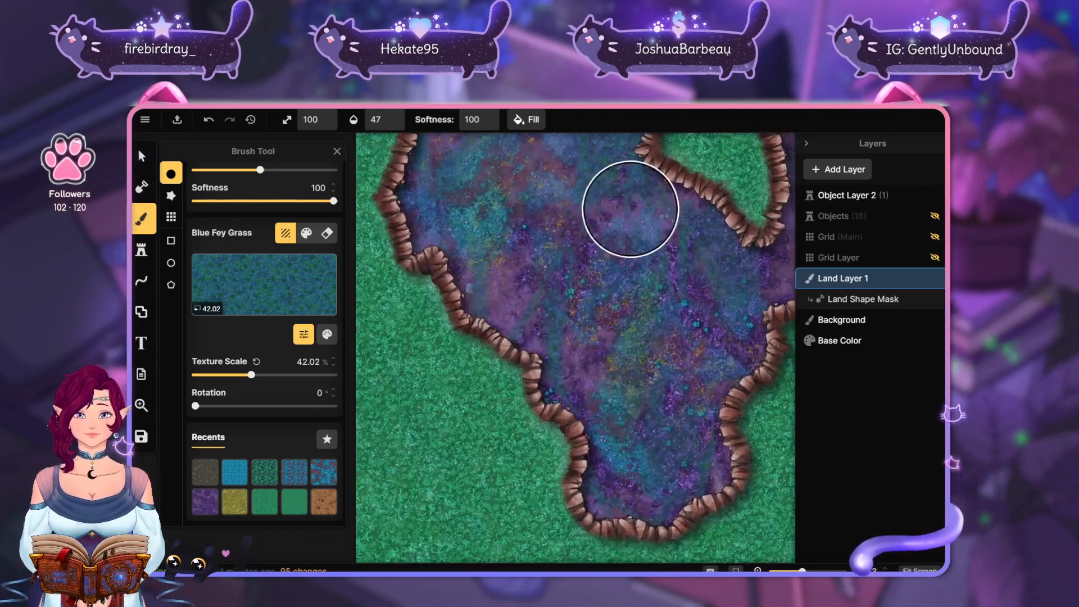
{"action": "mouse_move", "coordinate": [725, 324]}
{"action": "left_mouse_down"}
{"action": "mouse_move", "coordinate": [746, 360]}
{"action": "mouse_move", "coordinate": [756, 310]}
{"action": "mouse_move", "coordinate": [772, 306]}
{"action": "mouse_move", "coordinate": [718, 344]}
{"action": "left_mouse_up"}
{"action": "mouse_move", "coordinate": [572, 331]}
{"action": "left_mouse_down"}
{"action": "mouse_move", "coordinate": [528, 298]}
{"action": "mouse_move", "coordinate": [507, 362]}
{"action": "left_mouse_up"}
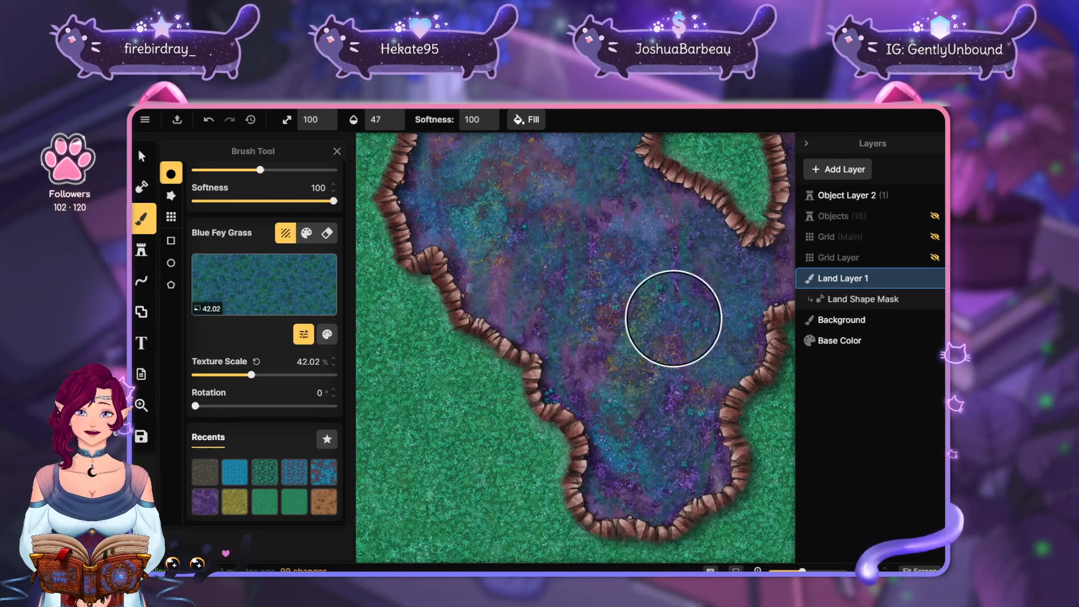
{"action": "mouse_move", "coordinate": [673, 318]}
{"action": "left_mouse_down"}
{"action": "mouse_move", "coordinate": [699, 373]}
{"action": "mouse_move", "coordinate": [680, 384]}
{"action": "mouse_move", "coordinate": [537, 287]}
{"action": "mouse_move", "coordinate": [557, 299]}
{"action": "left_mouse_up"}
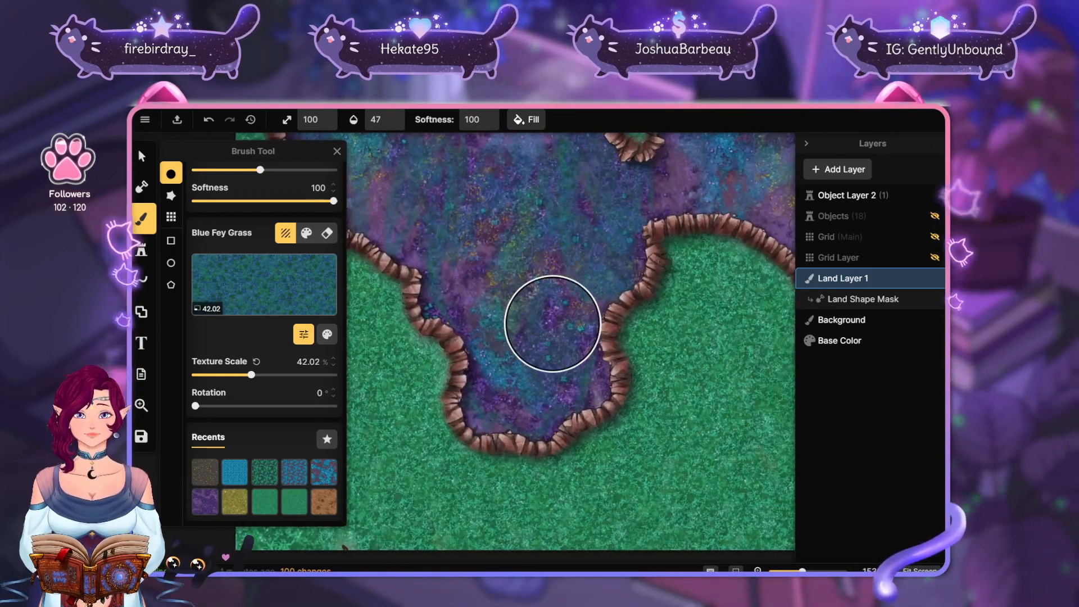
{"action": "left_click_drag", "start_coordinate": [481, 378], "coordinate": [498, 422]}
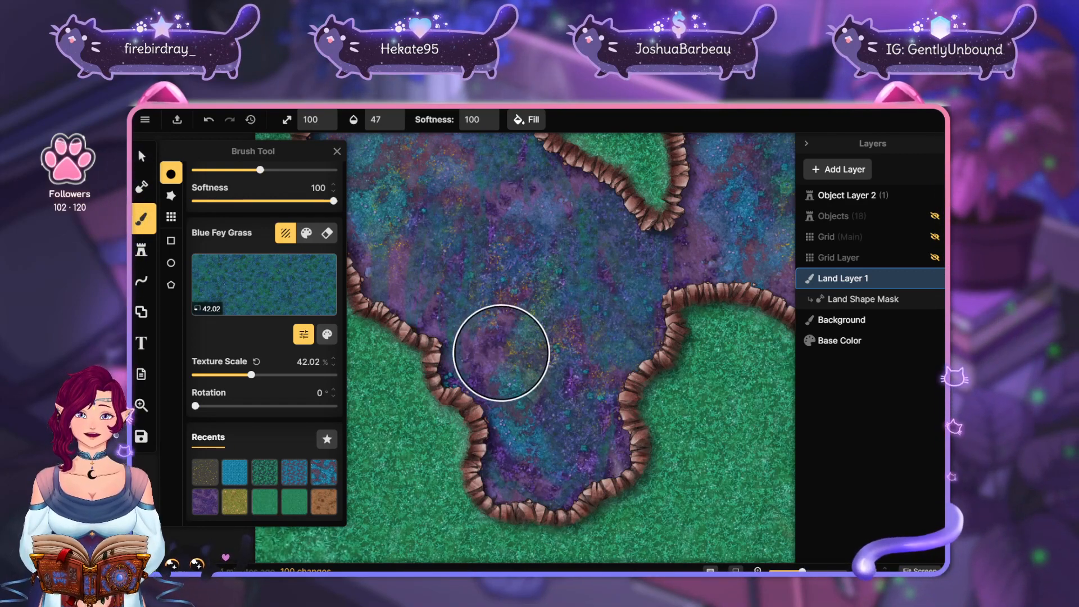
{"action": "mouse_move", "coordinate": [405, 208]}
{"action": "left_mouse_down"}
{"action": "mouse_move", "coordinate": [405, 244]}
{"action": "mouse_move", "coordinate": [433, 225]}
{"action": "mouse_move", "coordinate": [460, 276]}
{"action": "left_mouse_up"}
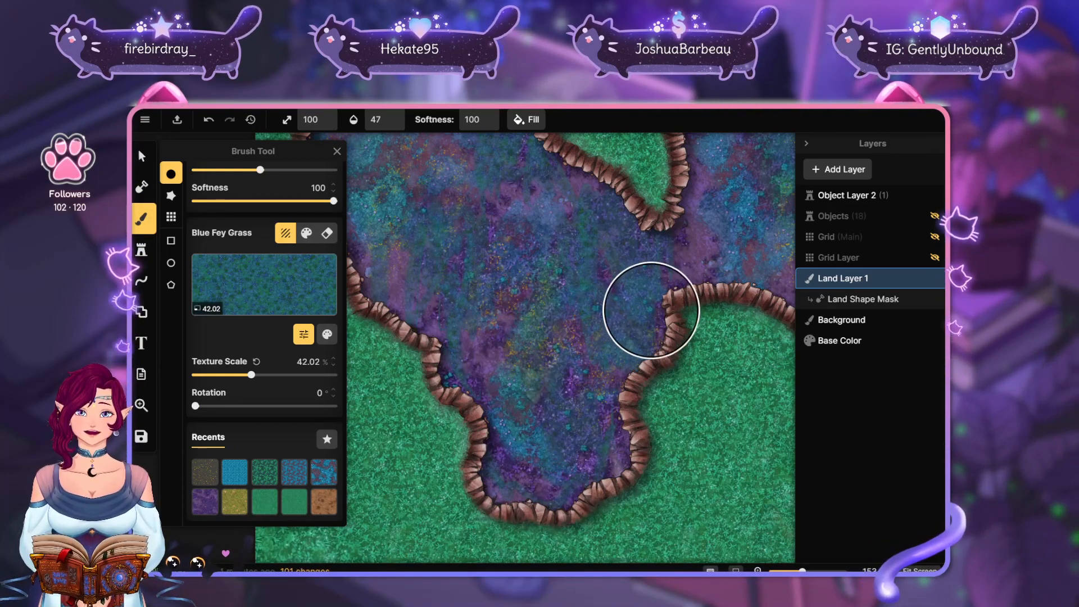
Dab the mottled Blue Fey Grass over the northeastern lobe, along its eastern cliff, and around the ring's eastern side and southern tip
{"action": "scroll", "coordinate": [651, 310], "scroll_direction": "down", "scroll_amount": 5}
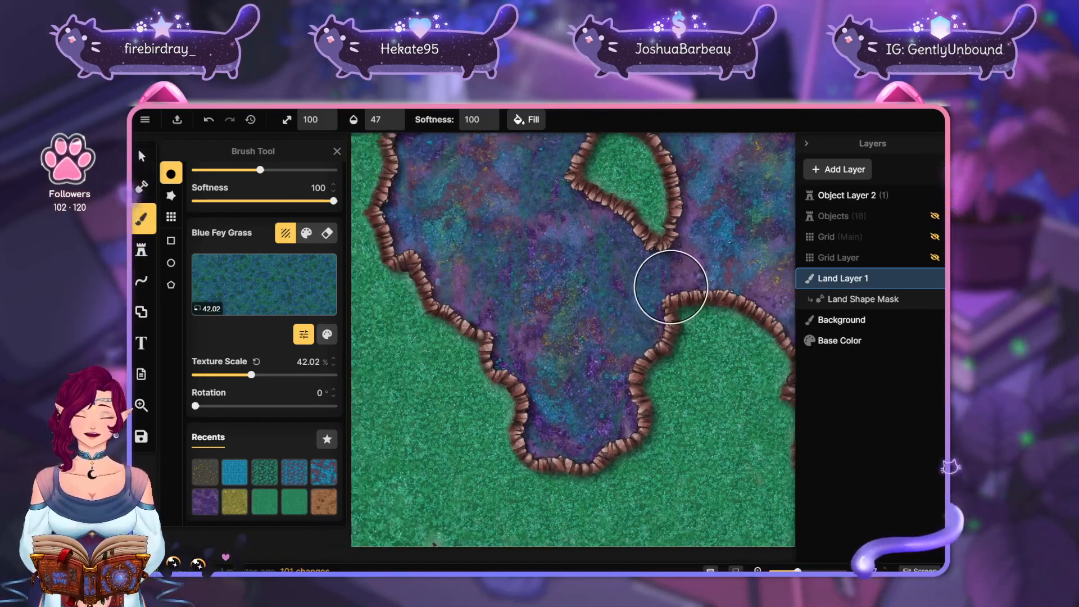
{"action": "scroll", "coordinate": [673, 285], "scroll_direction": "down", "scroll_amount": 2}
{"action": "left_click_drag", "start_coordinate": [724, 224], "coordinate": [541, 357]}
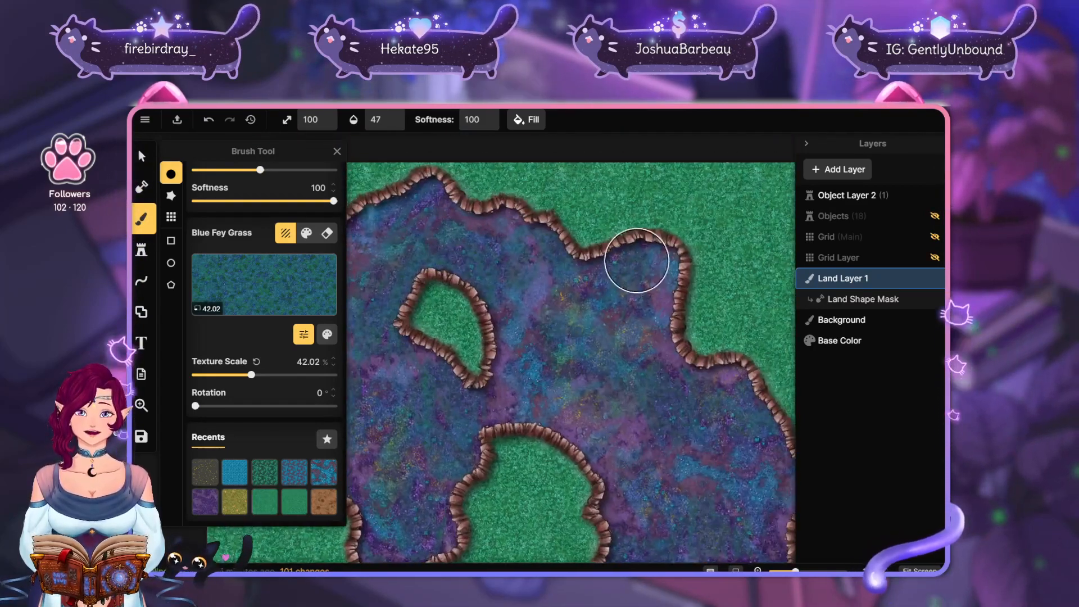
{"action": "left_click_drag", "start_coordinate": [604, 257], "coordinate": [603, 327]}
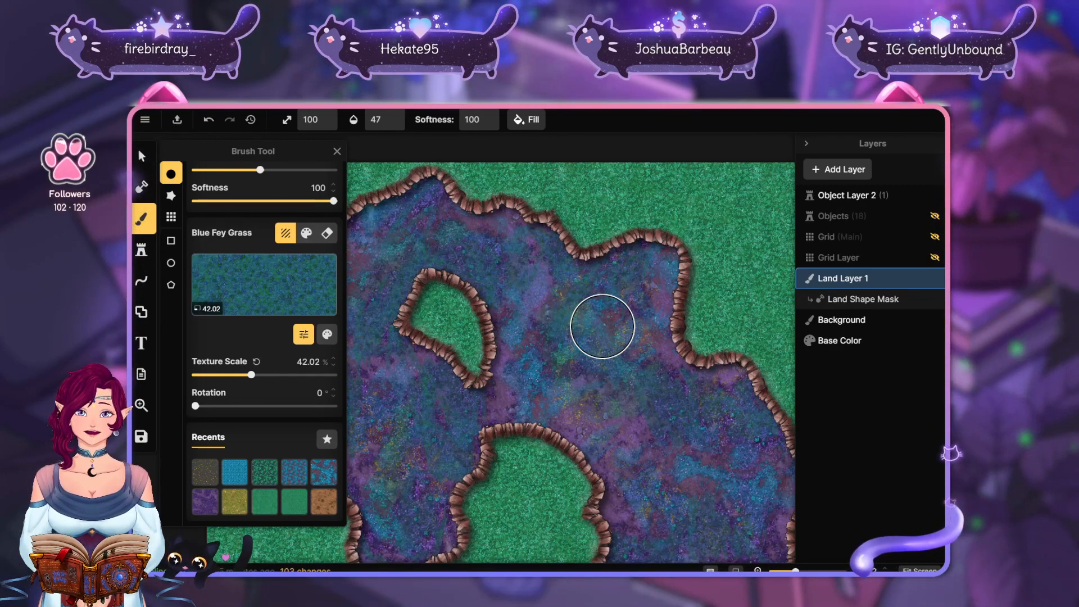
{"action": "left_click", "coordinate": [666, 331]}
{"action": "left_click", "coordinate": [674, 368]}
{"action": "left_click", "coordinate": [505, 395]}
{"action": "left_click", "coordinate": [497, 377]}
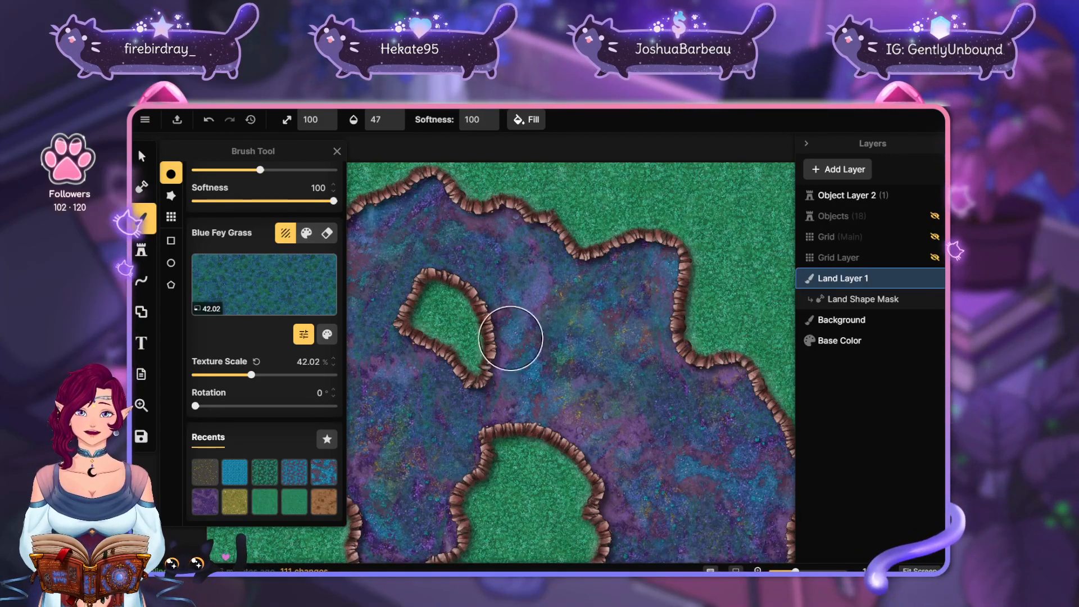
{"action": "left_click", "coordinate": [513, 254]}
{"action": "left_click", "coordinate": [561, 372]}
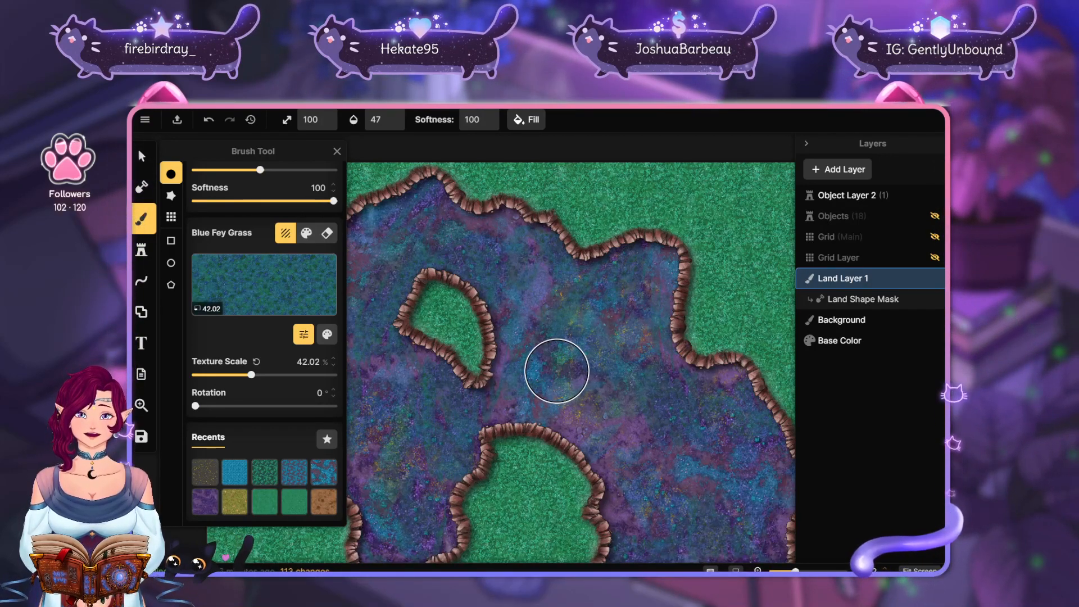
Dab the mottled Blue Fey Grass over the purple patches northeast of the southern inlet and across the central ground
{"action": "left_click", "coordinate": [617, 429]}
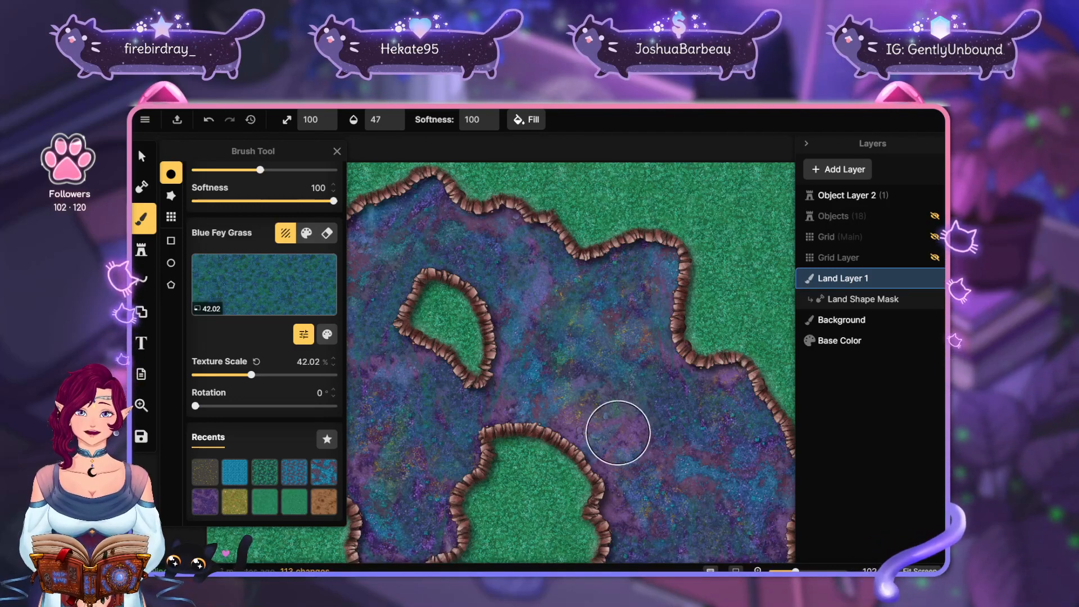
{"action": "left_click", "coordinate": [626, 440]}
{"action": "left_click", "coordinate": [635, 449]}
{"action": "left_click", "coordinate": [633, 415]}
{"action": "left_click", "coordinate": [652, 497]}
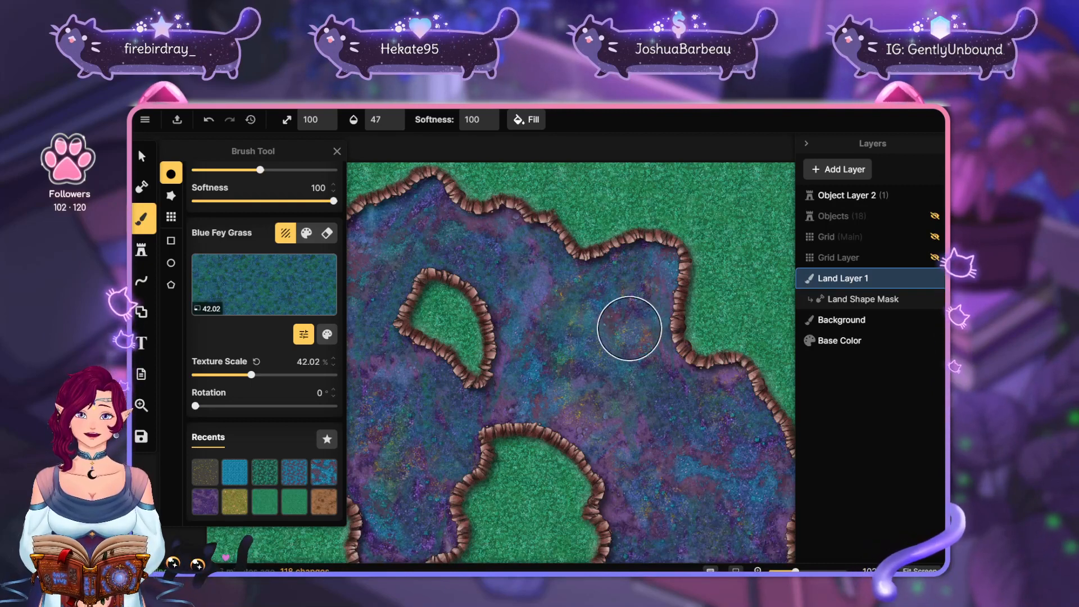
{"action": "left_click", "coordinate": [528, 312]}
{"action": "left_click", "coordinate": [556, 342]}
{"action": "mouse_move", "coordinate": [576, 381]}
{"action": "left_mouse_down"}
{"action": "mouse_move", "coordinate": [597, 412]}
{"action": "mouse_move", "coordinate": [613, 411]}
{"action": "left_mouse_up"}
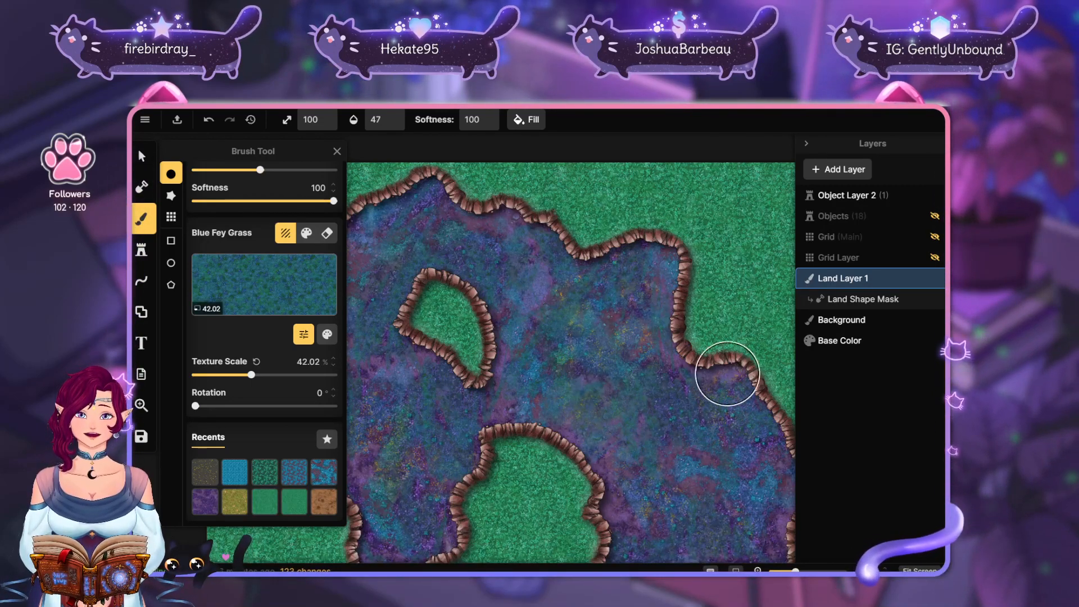
Dab the mottled Blue Fey Grass over the remaining purple and reddish patches on the western land and southwestern lobe
{"action": "left_click_drag", "start_coordinate": [555, 381], "coordinate": [717, 301]}
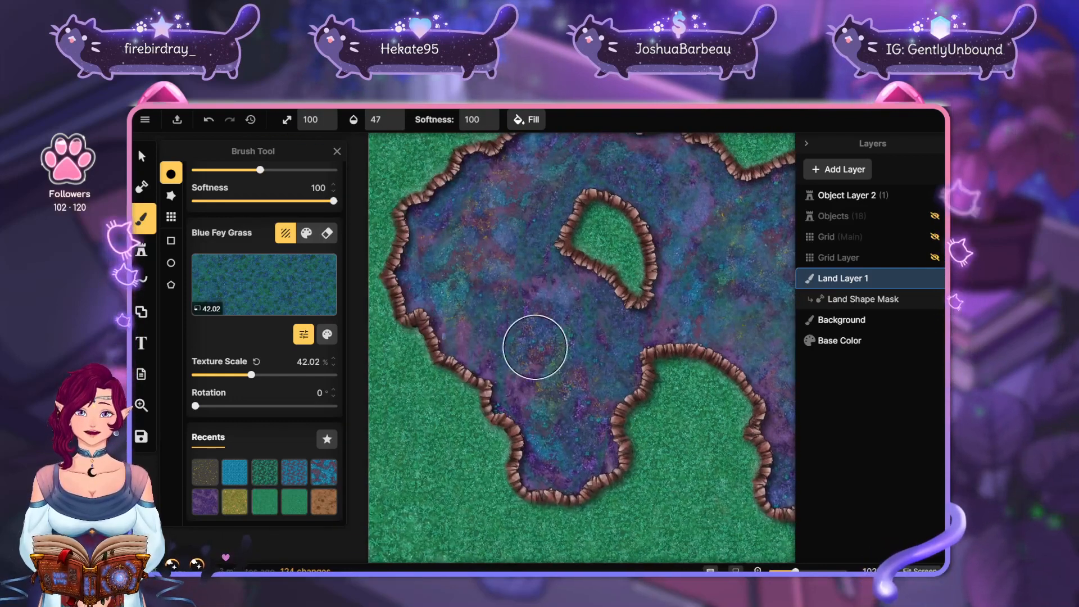
{"action": "left_click", "coordinate": [529, 400]}
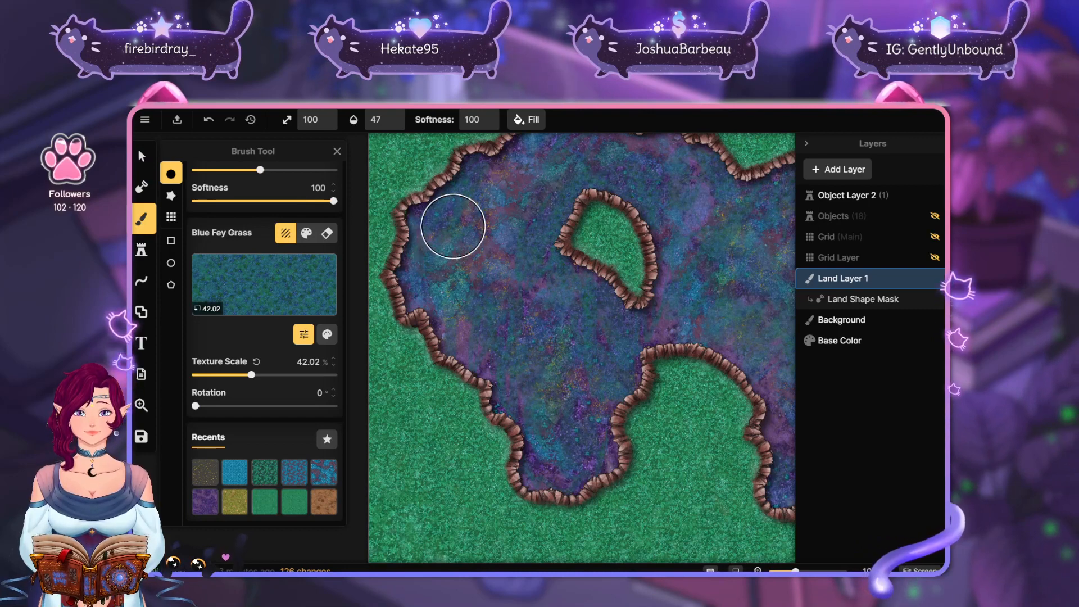
{"action": "left_click", "coordinate": [452, 356]}
{"action": "left_click", "coordinate": [506, 411]}
{"action": "left_click", "coordinate": [590, 393]}
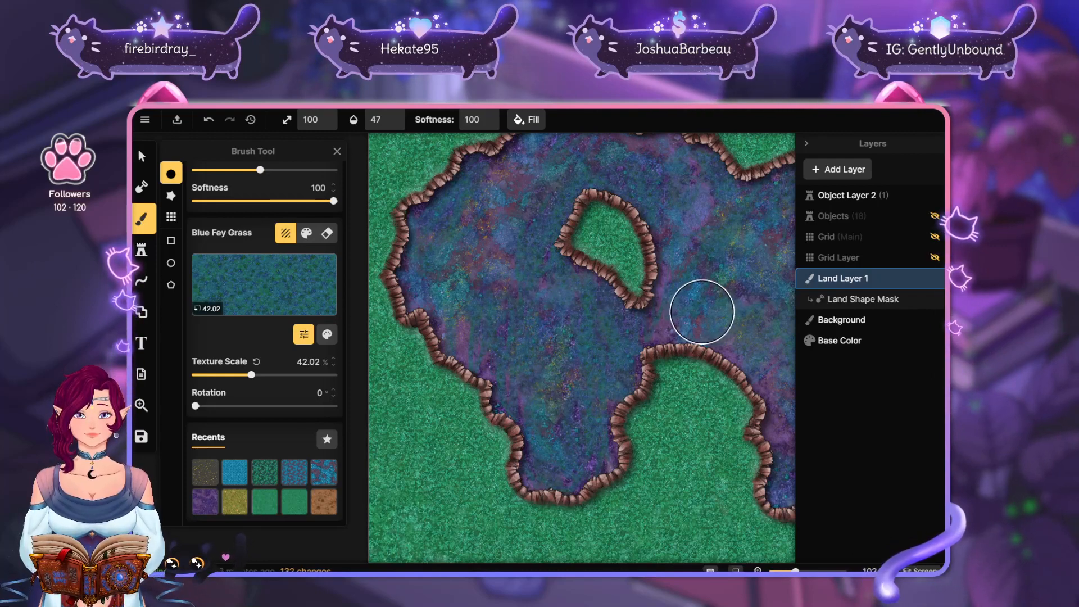
{"action": "left_click_drag", "start_coordinate": [702, 308], "coordinate": [664, 361]}
{"action": "left_click", "coordinate": [476, 233]}
{"action": "left_click", "coordinate": [433, 251]}
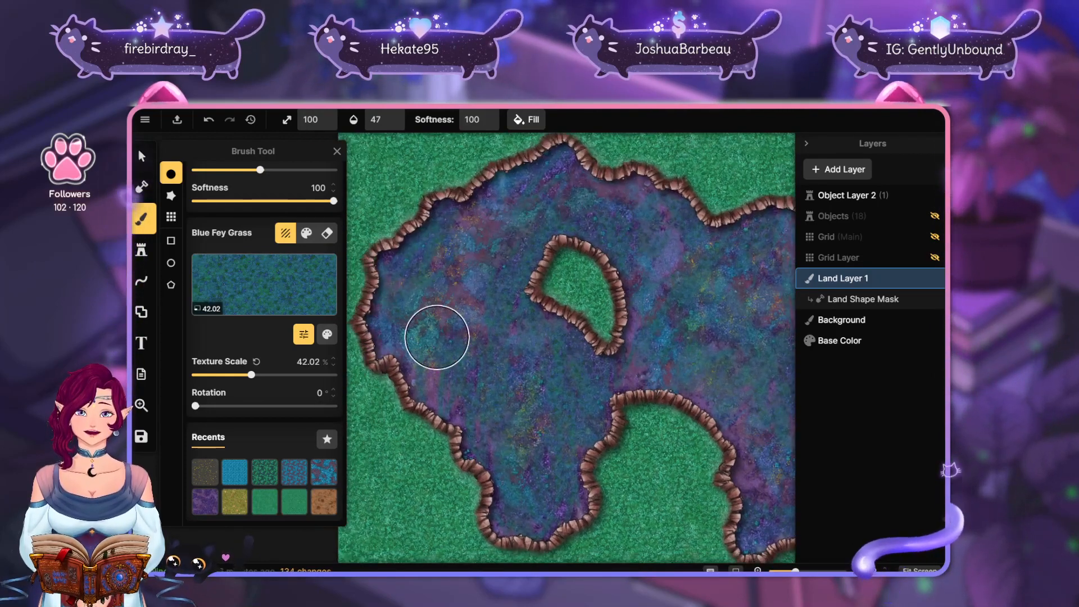
{"action": "left_click", "coordinate": [436, 337]}
Dab the mottled Blue Fey Grass along the western cliff edge of the southeastern lobe
{"action": "left_click_drag", "start_coordinate": [716, 371], "coordinate": [457, 356]}
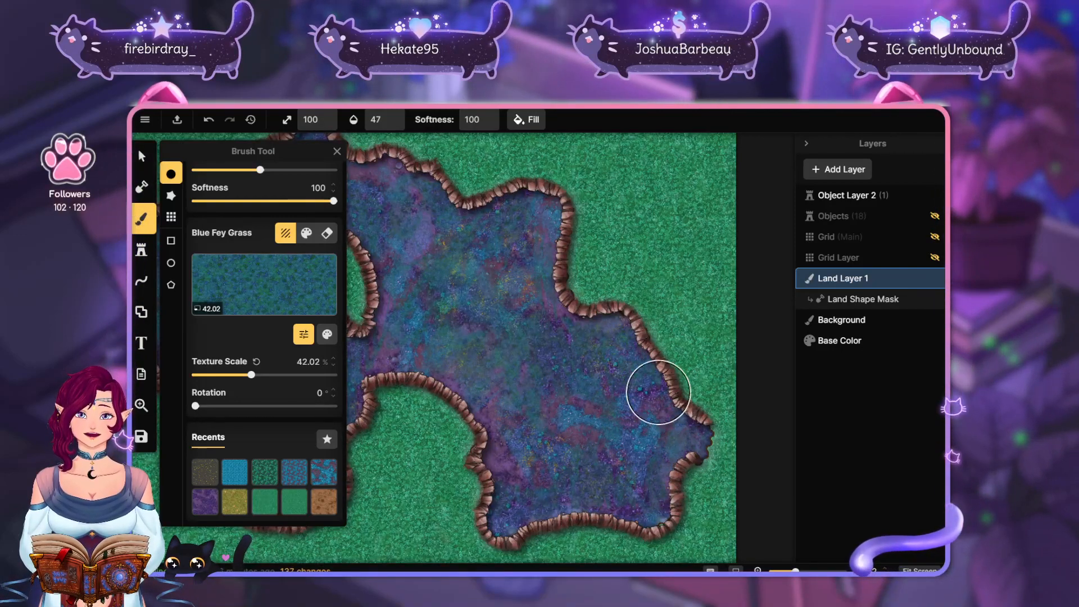
{"action": "left_click", "coordinate": [494, 434]}
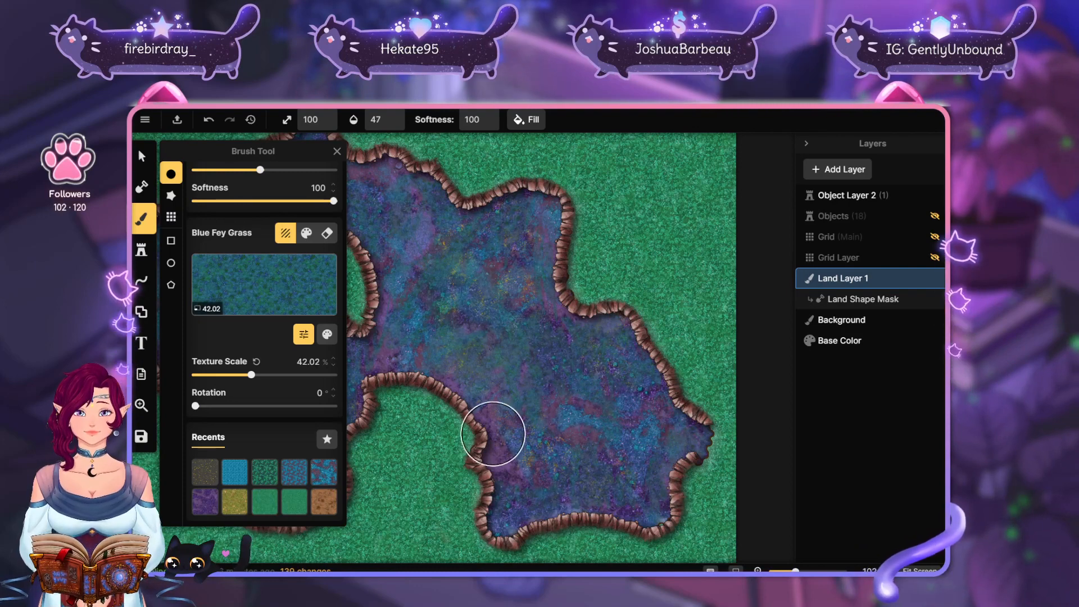
{"action": "left_click", "coordinate": [510, 495]}
{"action": "left_click", "coordinate": [498, 444]}
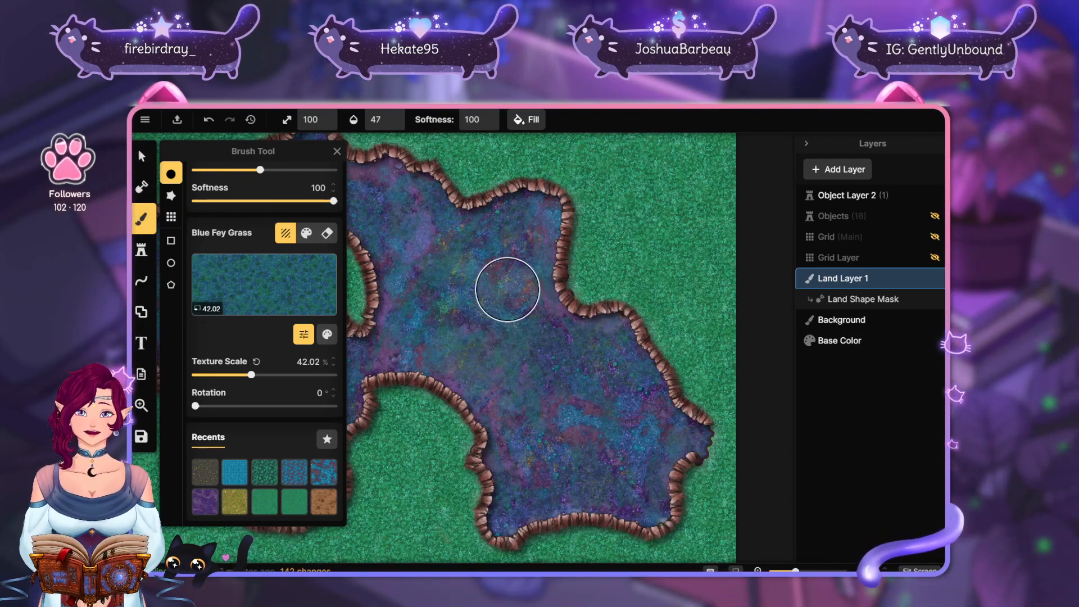
Touch up the ground north of the ring, above the southern inlet and in the northeast with the mottled Blue Fey Grass
{"action": "left_click_drag", "start_coordinate": [508, 289], "coordinate": [619, 328]}
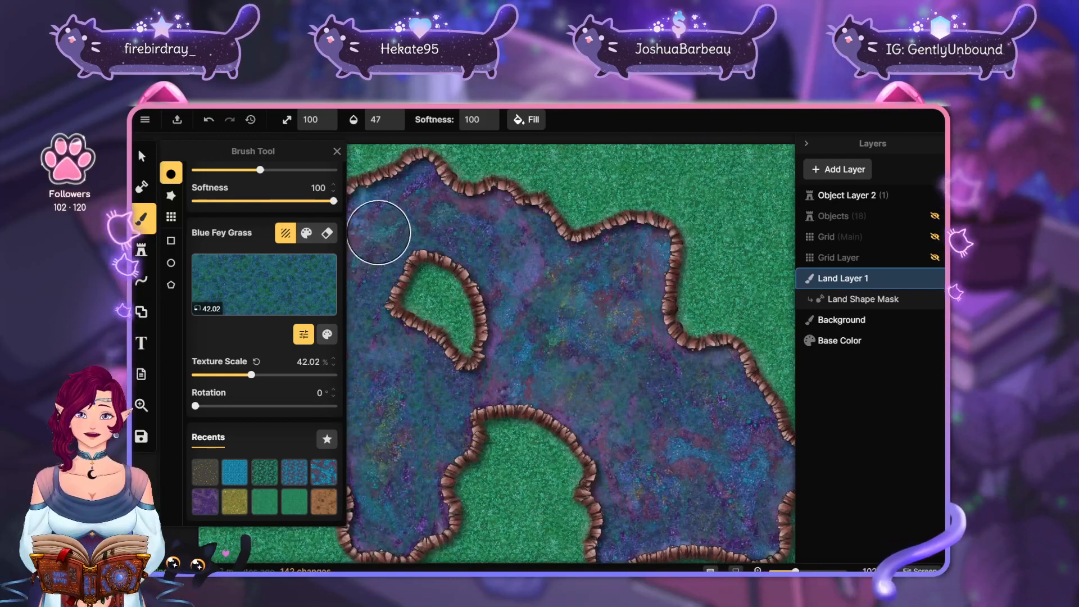
{"action": "left_click", "coordinate": [404, 197]}
{"action": "left_click", "coordinate": [414, 211]}
{"action": "left_click", "coordinate": [370, 229]}
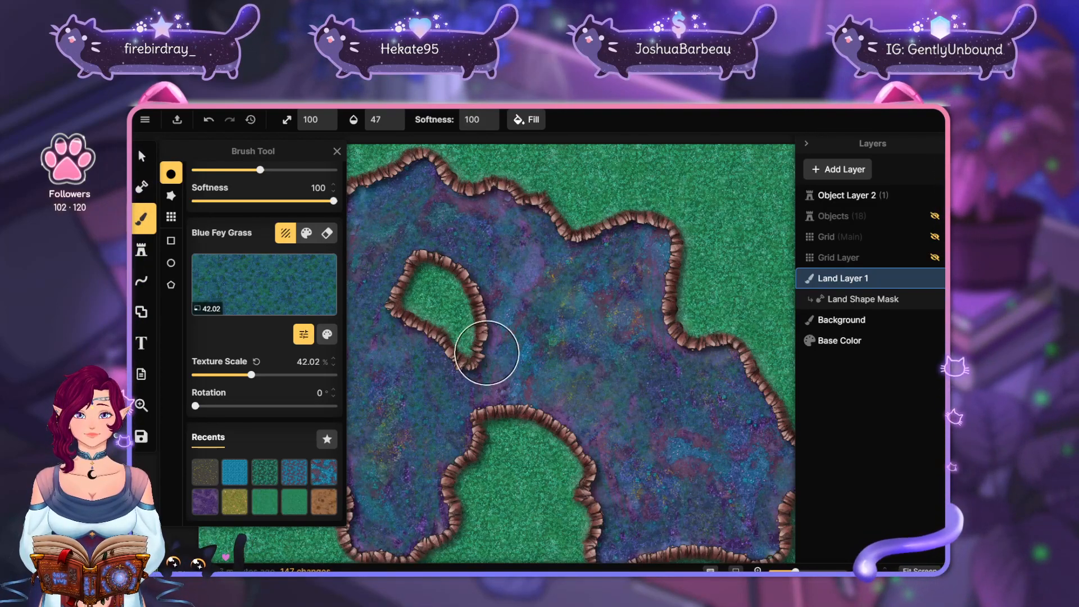
{"action": "left_click", "coordinate": [497, 402]}
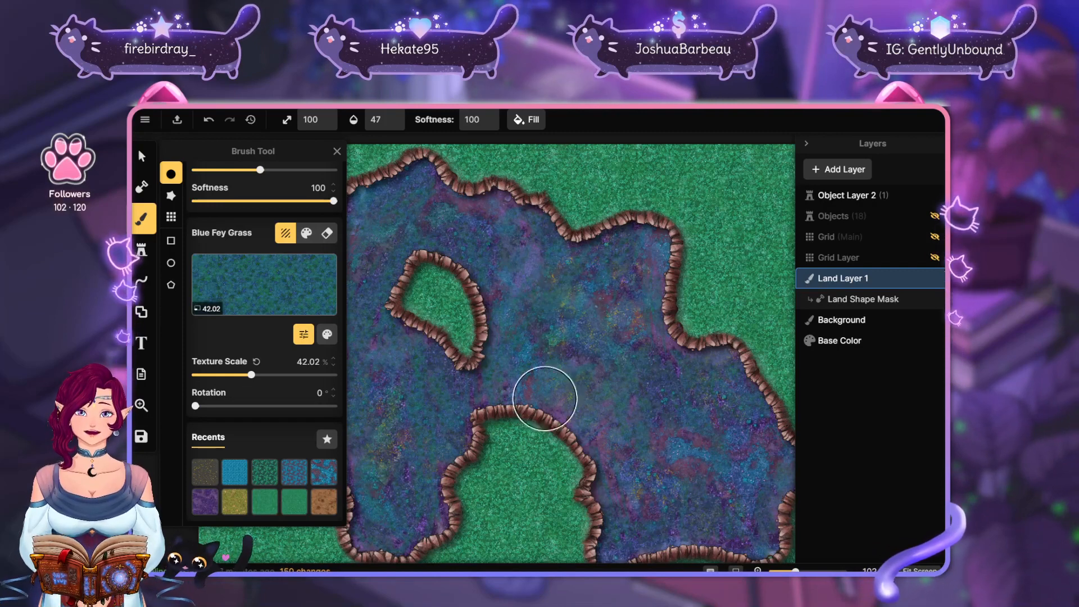
{"action": "left_click", "coordinate": [639, 264]}
{"action": "left_click_drag", "start_coordinate": [612, 313], "coordinate": [601, 338]}
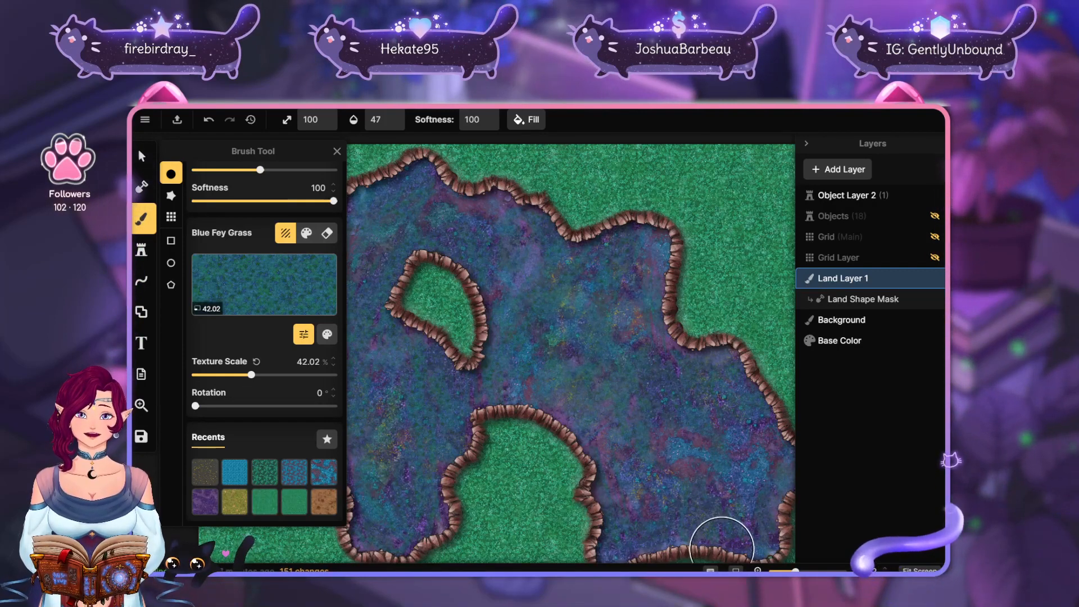
Choose the solid bright-blue Blue Fey Grass from the Fantasy Battlemaps catalog as the brush texture
{"action": "left_click", "coordinate": [258, 283]}
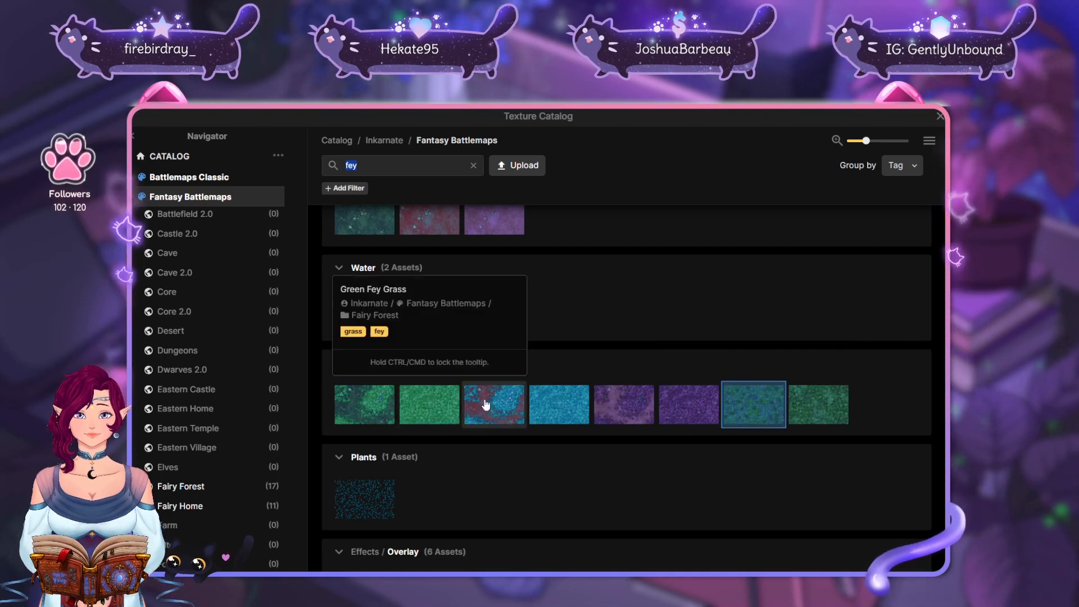
{"action": "left_click", "coordinate": [559, 404]}
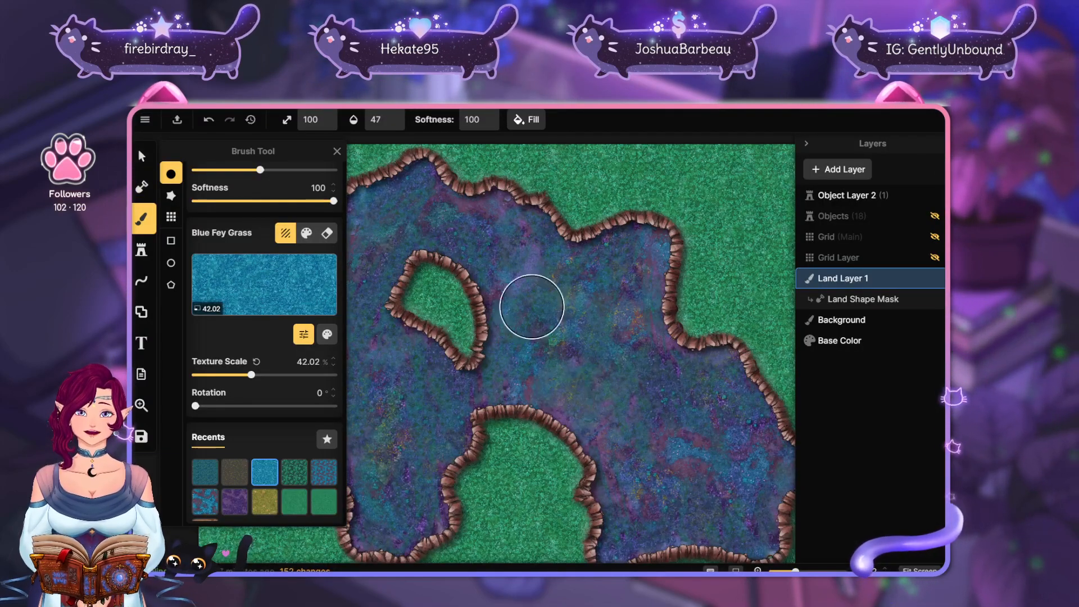
{"action": "left_click_drag", "start_coordinate": [435, 218], "coordinate": [534, 177]}
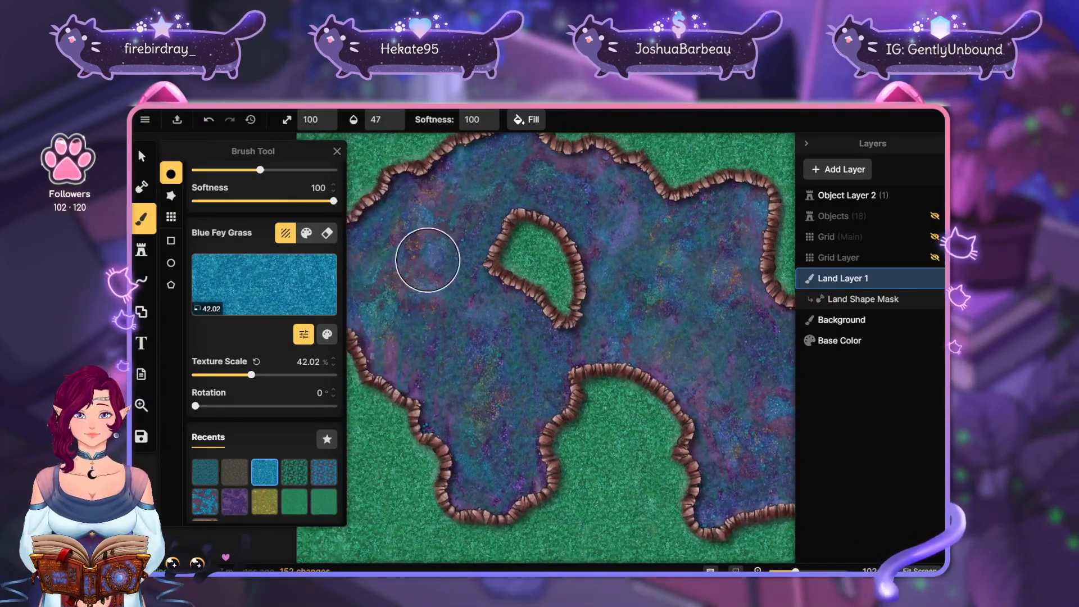
Dab the solid bright-blue Blue Fey Grass onto the western land and save the map
{"action": "mouse_move", "coordinate": [427, 258]}
{"action": "left_mouse_down"}
{"action": "mouse_move", "coordinate": [389, 281]}
{"action": "mouse_move", "coordinate": [424, 242]}
{"action": "mouse_move", "coordinate": [358, 351]}
{"action": "mouse_move", "coordinate": [417, 248]}
{"action": "left_mouse_up"}
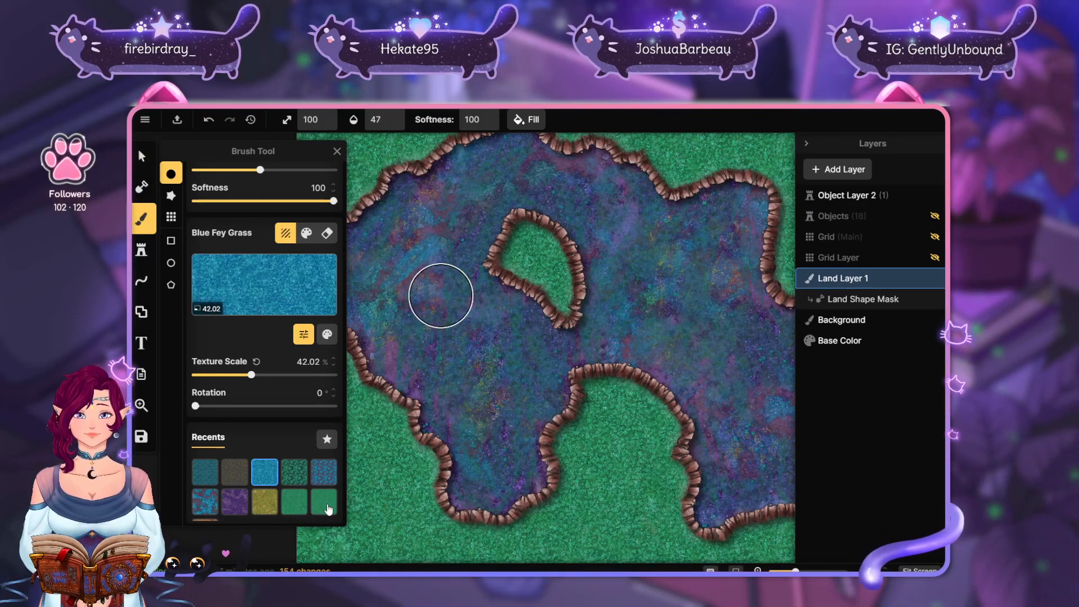
{"action": "key", "text": "ctrl+s"}
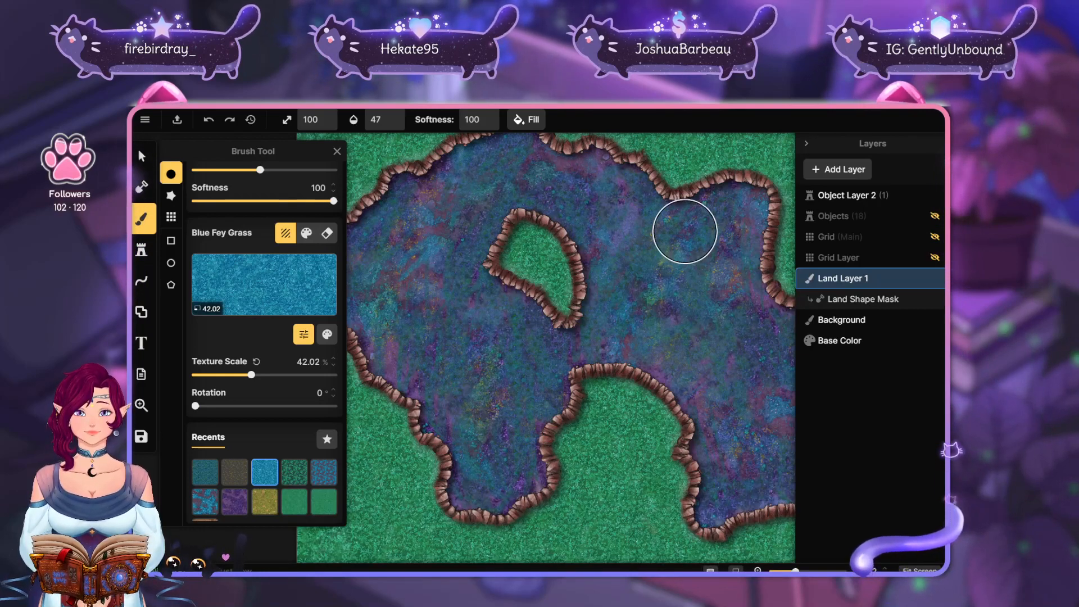
Brush the solid Blue Fey Grass along the inner cliff edges, from the northeast around the southeastern and southwestern lobes to the western coast
{"action": "left_click_drag", "start_coordinate": [677, 229], "coordinate": [605, 255]}
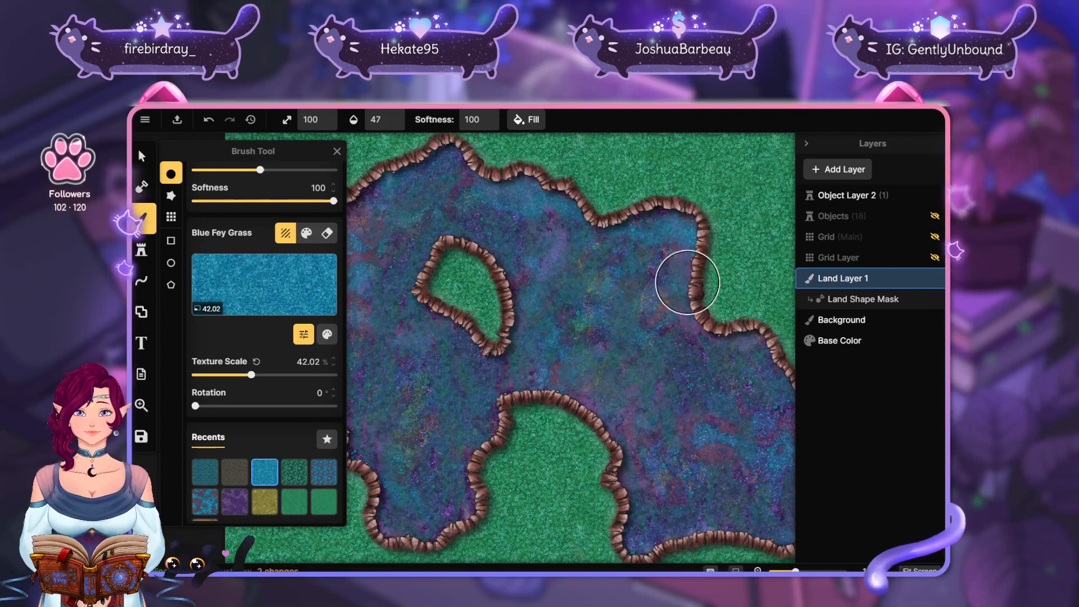
{"action": "left_click_drag", "start_coordinate": [755, 402], "coordinate": [659, 263]}
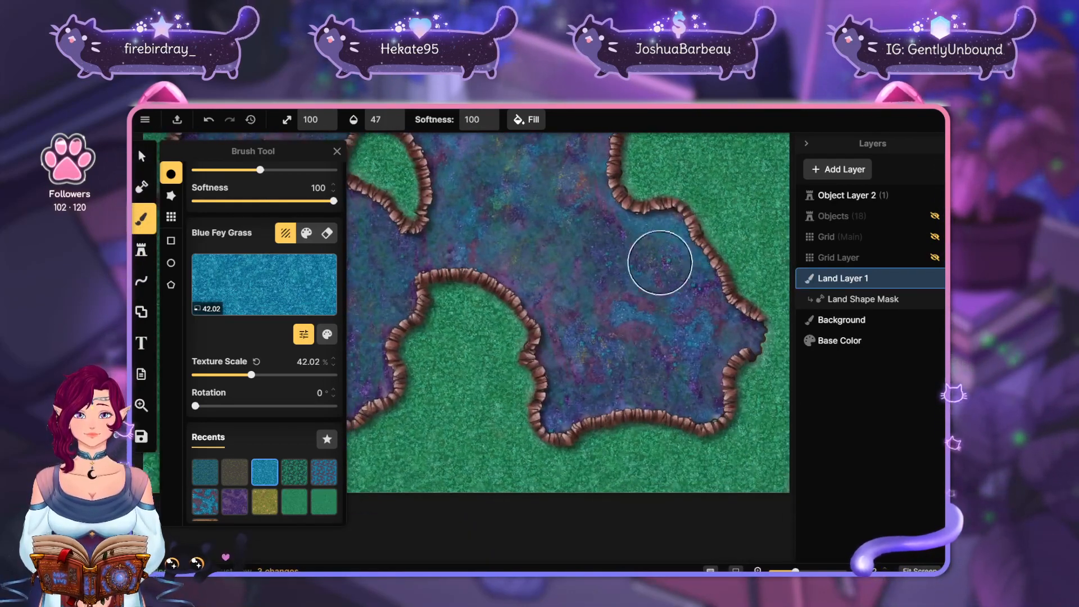
{"action": "mouse_move", "coordinate": [669, 419]}
{"action": "left_mouse_down"}
{"action": "mouse_move", "coordinate": [560, 425]}
{"action": "mouse_move", "coordinate": [539, 403]}
{"action": "mouse_move", "coordinate": [533, 309]}
{"action": "left_mouse_up"}
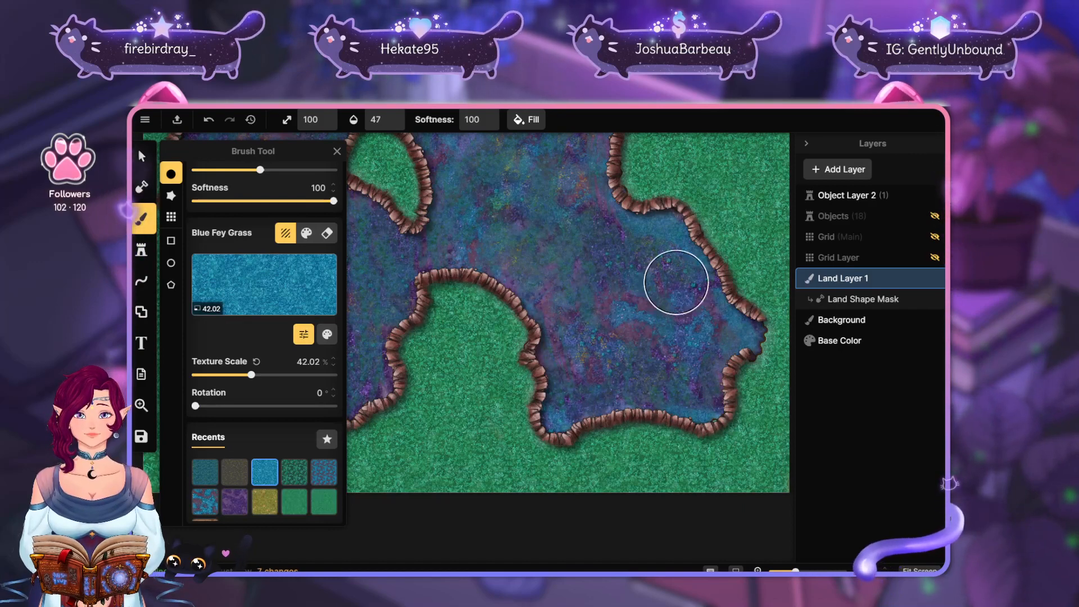
{"action": "left_click_drag", "start_coordinate": [476, 283], "coordinate": [687, 273]}
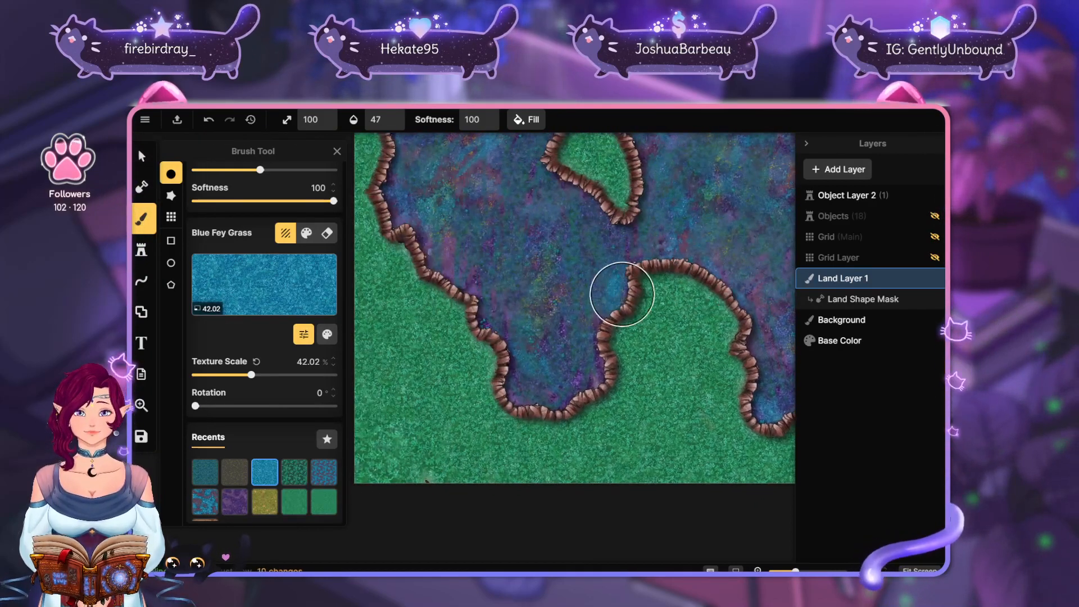
{"action": "mouse_move", "coordinate": [622, 294]}
{"action": "left_mouse_down"}
{"action": "mouse_move", "coordinate": [590, 385]}
{"action": "mouse_move", "coordinate": [546, 410]}
{"action": "mouse_move", "coordinate": [513, 378]}
{"action": "mouse_move", "coordinate": [452, 277]}
{"action": "mouse_move", "coordinate": [393, 224]}
{"action": "mouse_move", "coordinate": [403, 206]}
{"action": "left_mouse_up"}
{"action": "left_click_drag", "start_coordinate": [417, 199], "coordinate": [471, 361]}
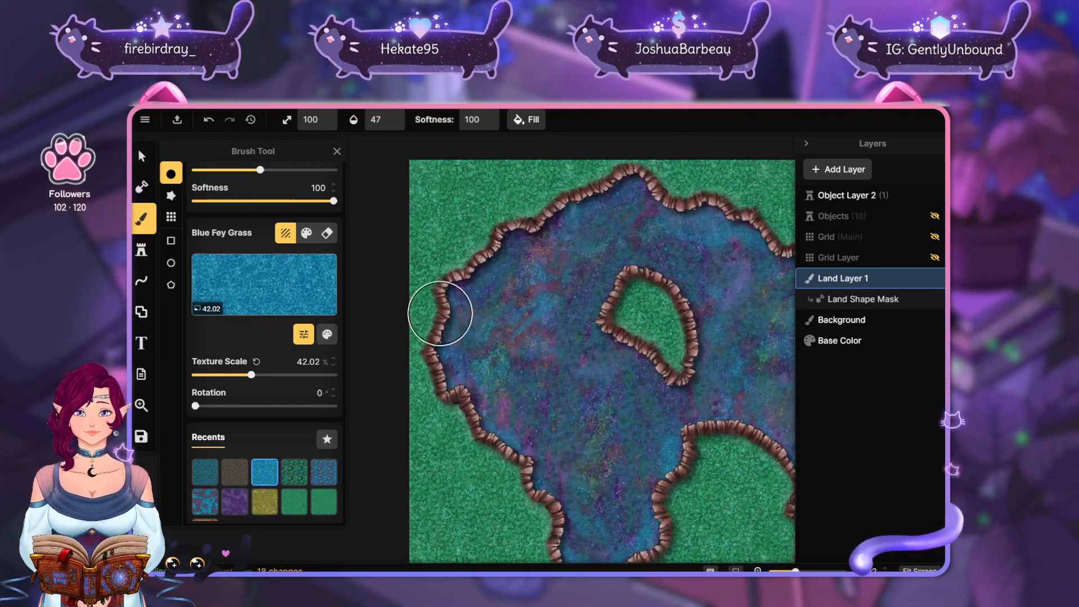
{"action": "mouse_move", "coordinate": [440, 313]}
{"action": "left_mouse_down"}
{"action": "mouse_move", "coordinate": [492, 249]}
{"action": "mouse_move", "coordinate": [547, 217]}
{"action": "left_mouse_up"}
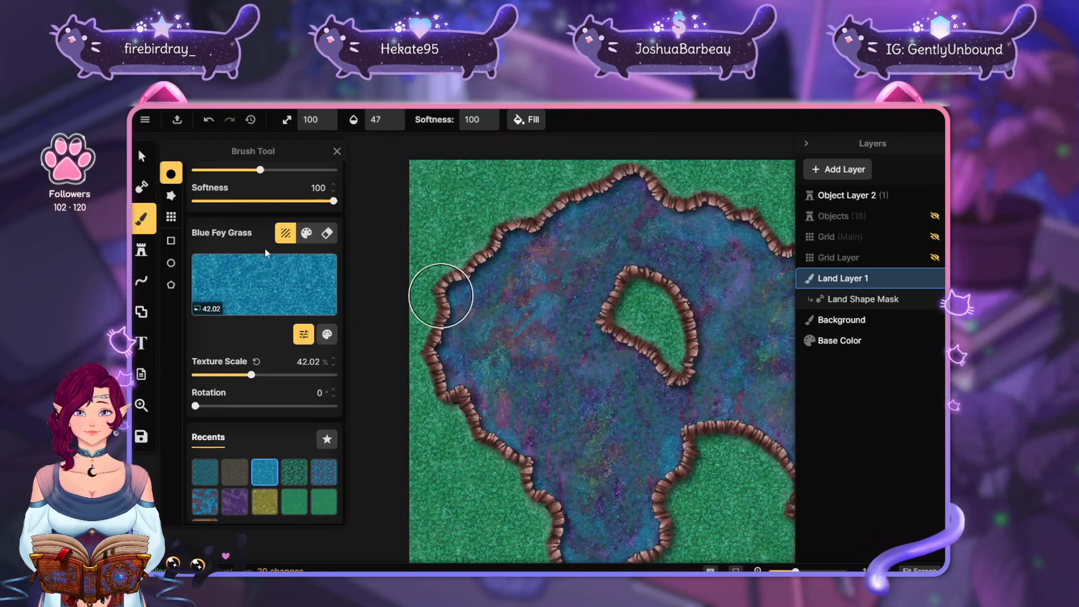
Choose Pink Fey Lights from the Fantasy Battlemaps catalog as the brush texture and dab it over the western land
{"action": "left_click", "coordinate": [262, 280]}
{"action": "scroll", "coordinate": [596, 494], "scroll_direction": "down", "scroll_amount": 9}
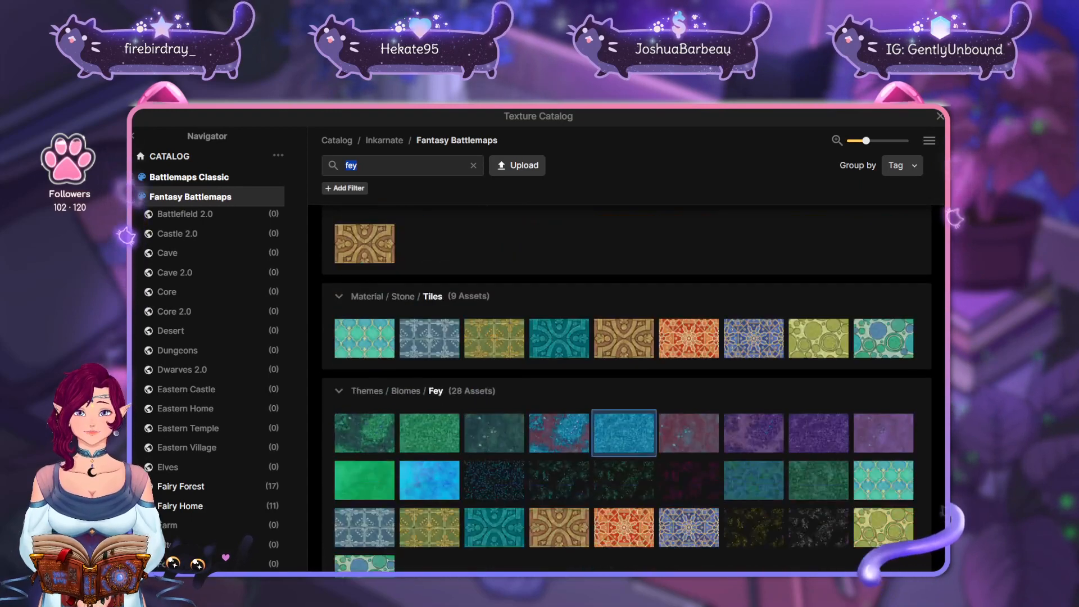
{"action": "scroll", "coordinate": [596, 495], "scroll_direction": "up", "scroll_amount": 6}
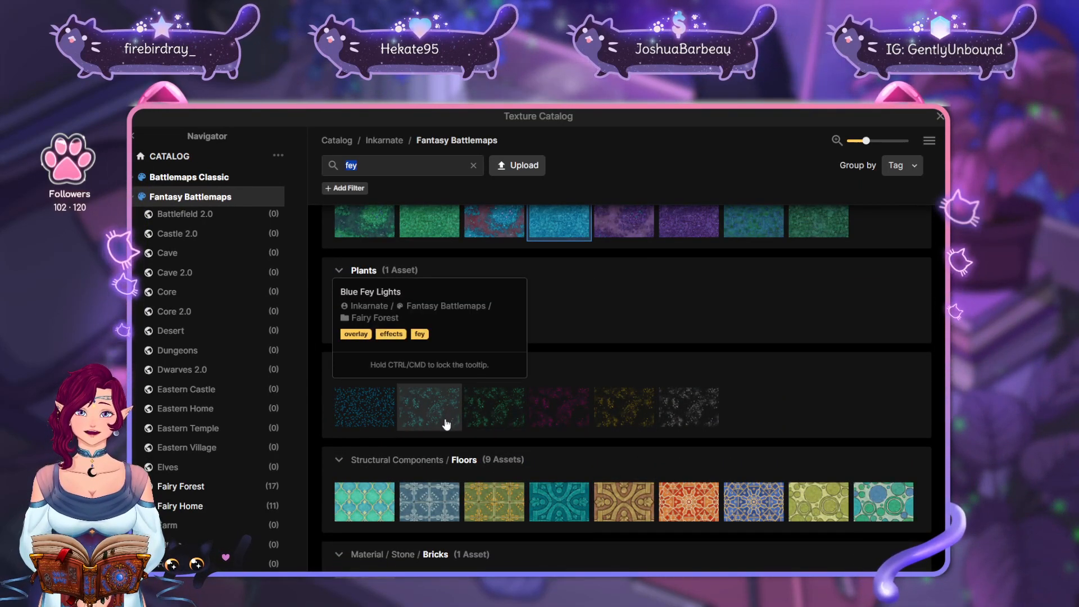
{"action": "left_click", "coordinate": [564, 421]}
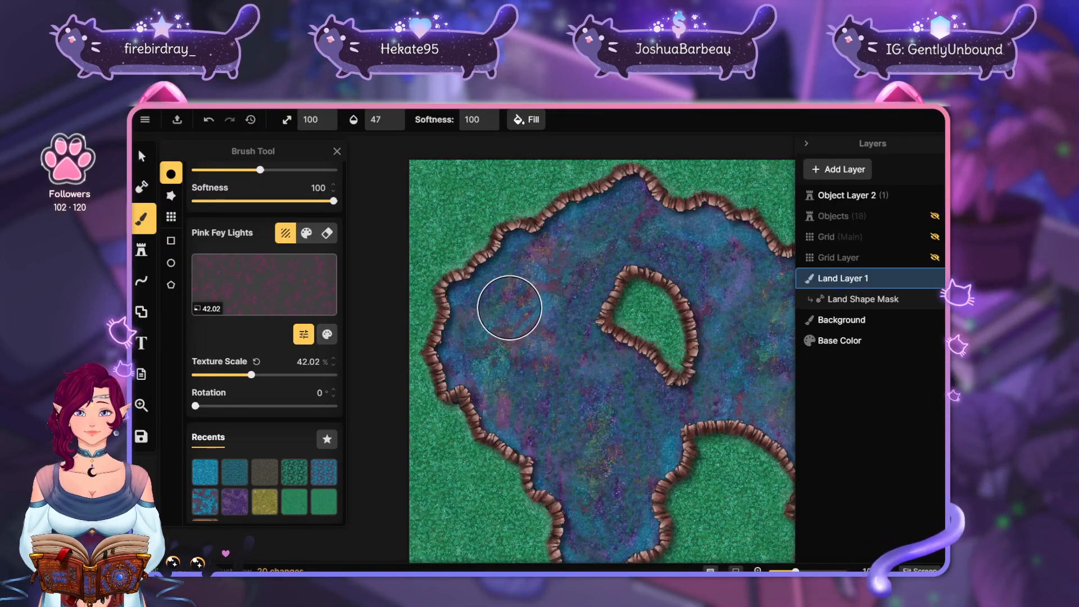
{"action": "left_click_drag", "start_coordinate": [509, 308], "coordinate": [518, 315]}
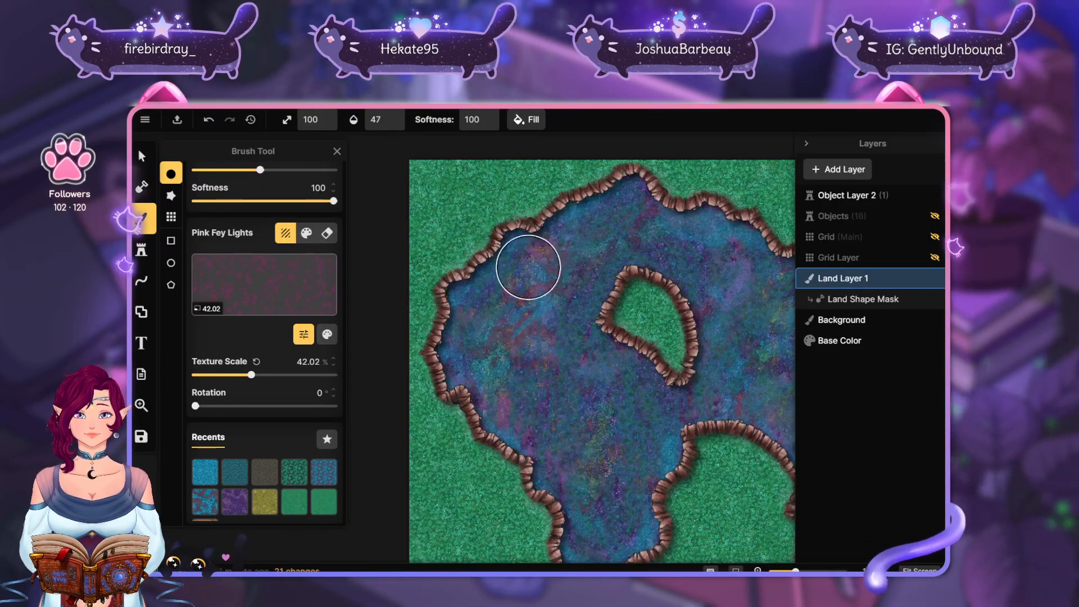
{"action": "left_click_drag", "start_coordinate": [528, 268], "coordinate": [499, 358]}
Set the brush opacity to 49 and scatter Pink Fey Lights over the southwestern lobe, the northern land and the northeast
{"action": "left_click_drag", "start_coordinate": [282, 171], "coordinate": [287, 169]}
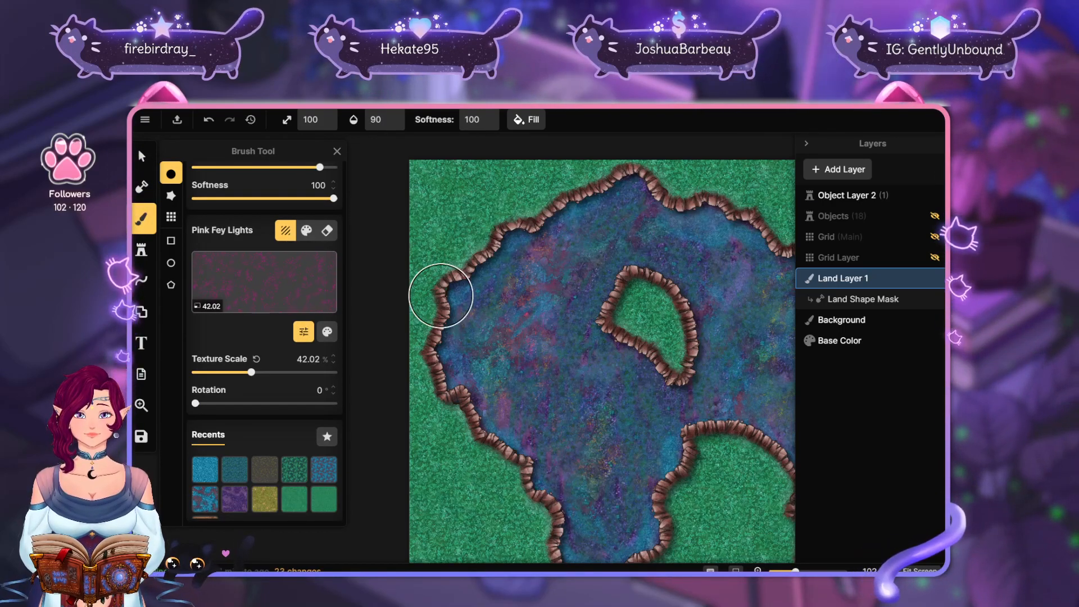
{"action": "left_click_drag", "start_coordinate": [271, 167], "coordinate": [263, 167]}
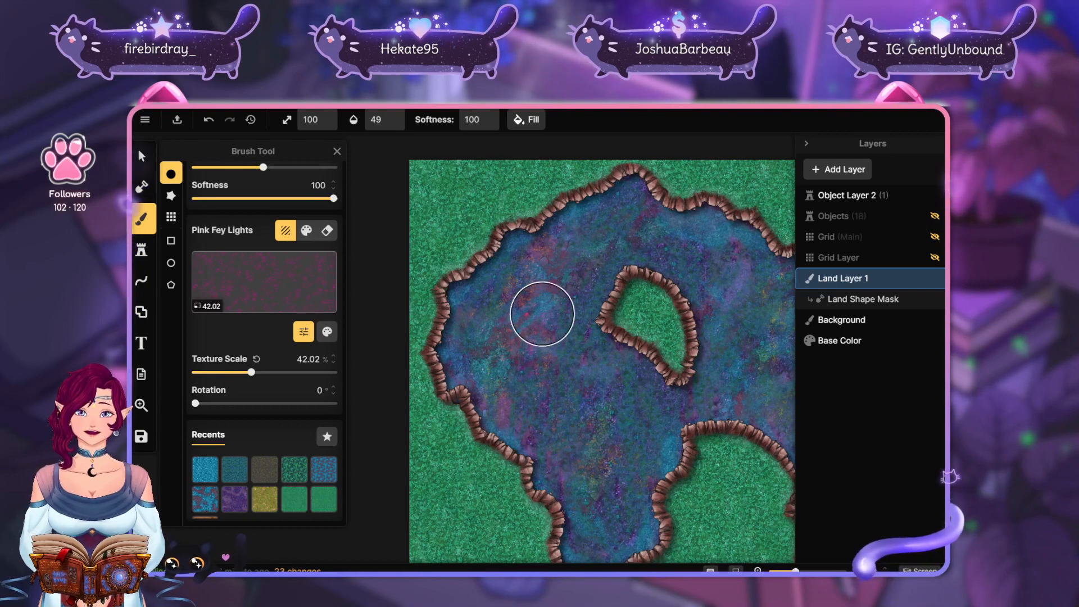
{"action": "left_click_drag", "start_coordinate": [616, 466], "coordinate": [534, 359]}
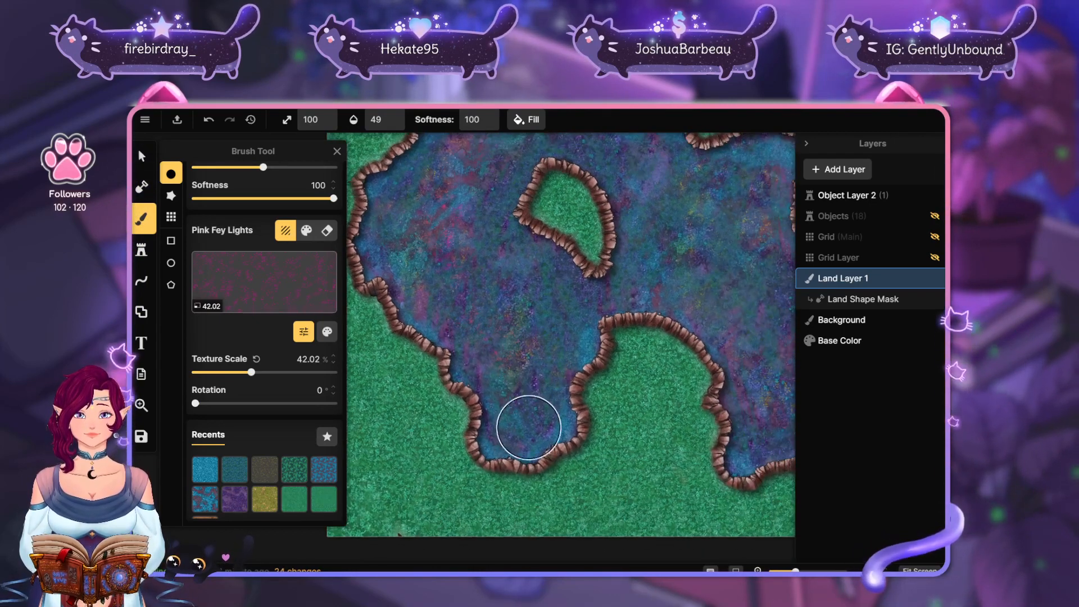
{"action": "mouse_move", "coordinate": [570, 419]}
{"action": "left_mouse_down"}
{"action": "mouse_move", "coordinate": [597, 322]}
{"action": "mouse_move", "coordinate": [647, 272]}
{"action": "mouse_move", "coordinate": [681, 291]}
{"action": "mouse_move", "coordinate": [712, 316]}
{"action": "mouse_move", "coordinate": [700, 372]}
{"action": "mouse_move", "coordinate": [741, 400]}
{"action": "mouse_move", "coordinate": [658, 481]}
{"action": "left_mouse_up"}
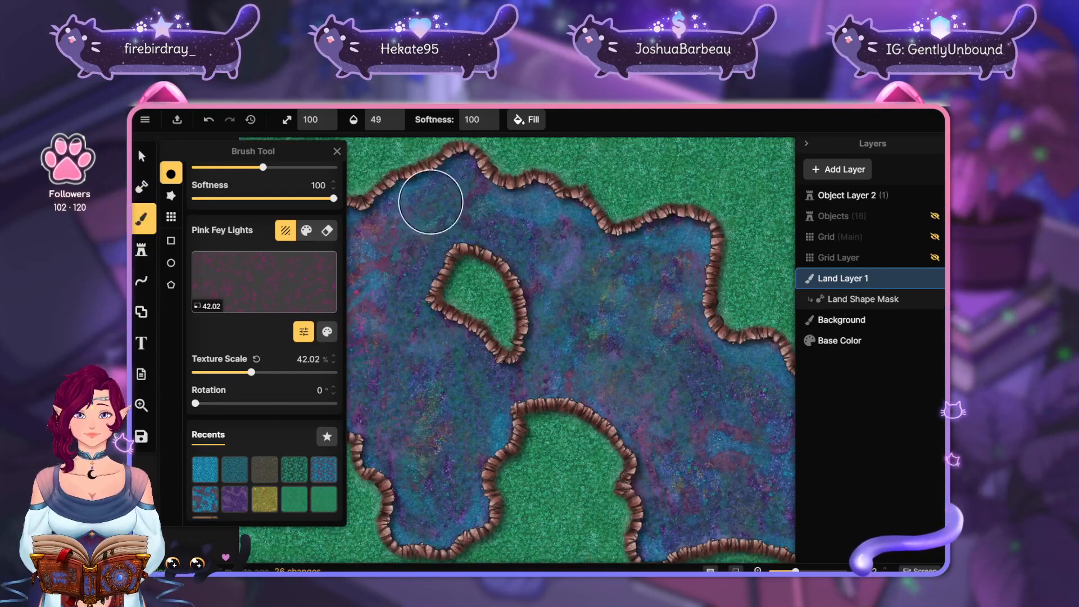
{"action": "left_click_drag", "start_coordinate": [553, 371], "coordinate": [696, 258]}
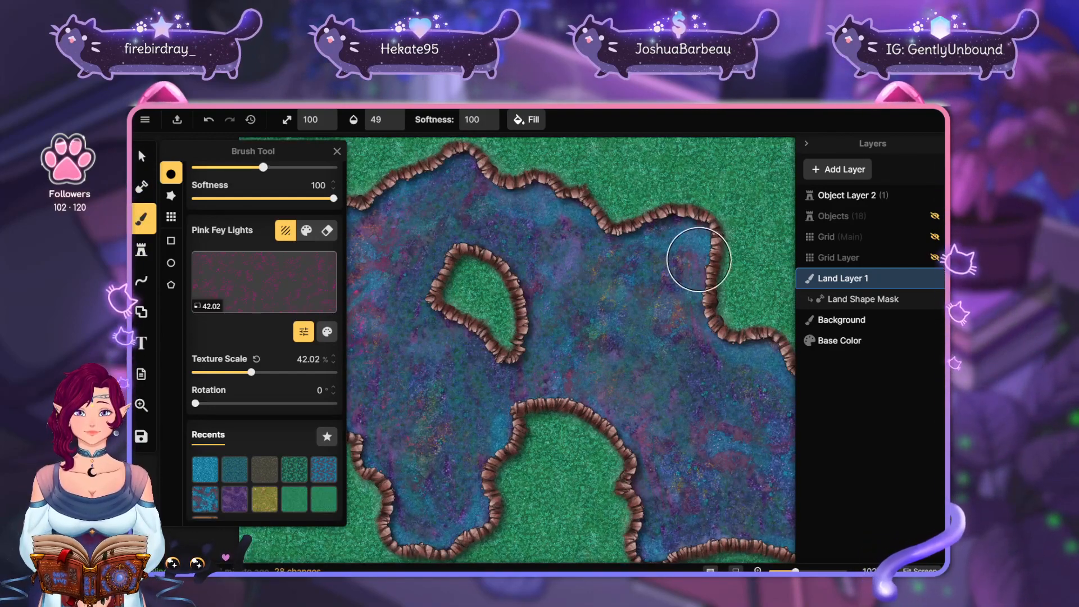
Set the brush opacity to 61 and scatter Pink Fey Lights east and north of the ring and over the southeastern land
{"action": "mouse_move", "coordinate": [556, 282]}
{"action": "left_mouse_down"}
{"action": "mouse_move", "coordinate": [601, 255]}
{"action": "mouse_move", "coordinate": [553, 299]}
{"action": "left_mouse_up"}
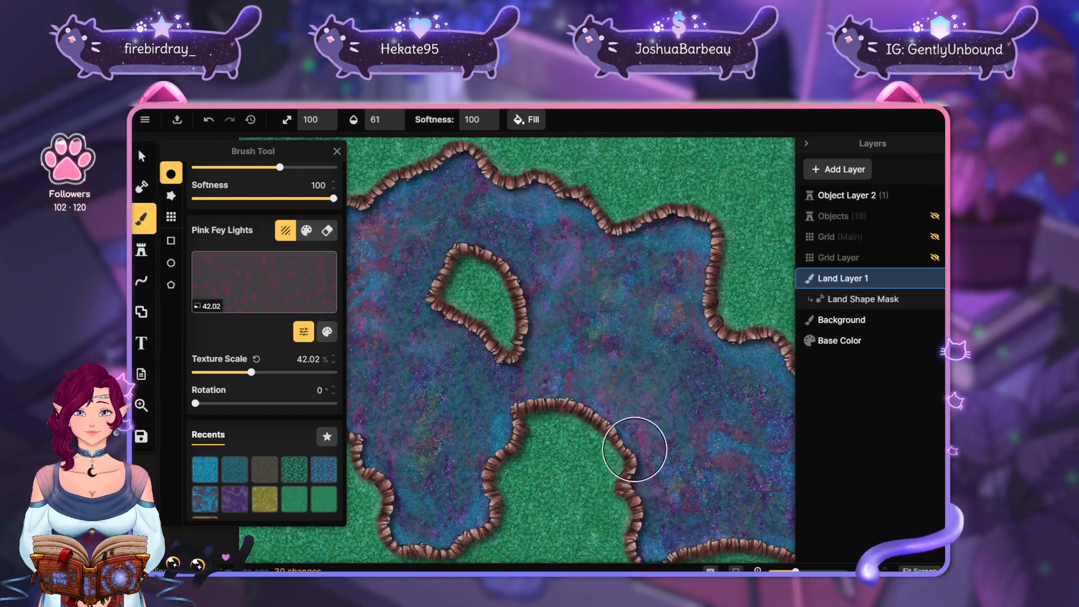
{"action": "left_click_drag", "start_coordinate": [743, 481], "coordinate": [693, 426]}
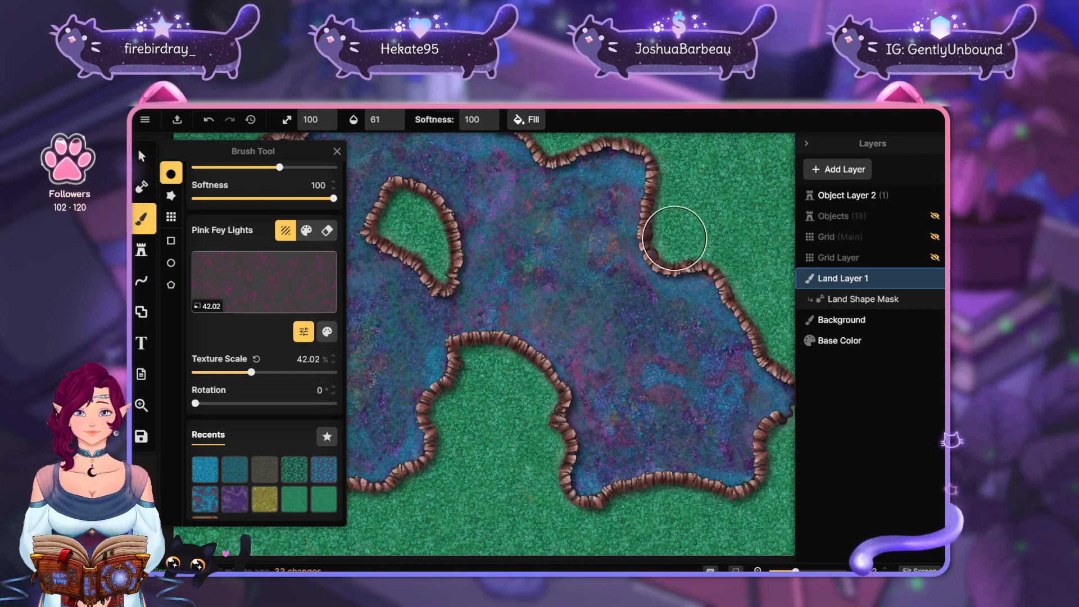
{"action": "left_click_drag", "start_coordinate": [624, 371], "coordinate": [782, 484]}
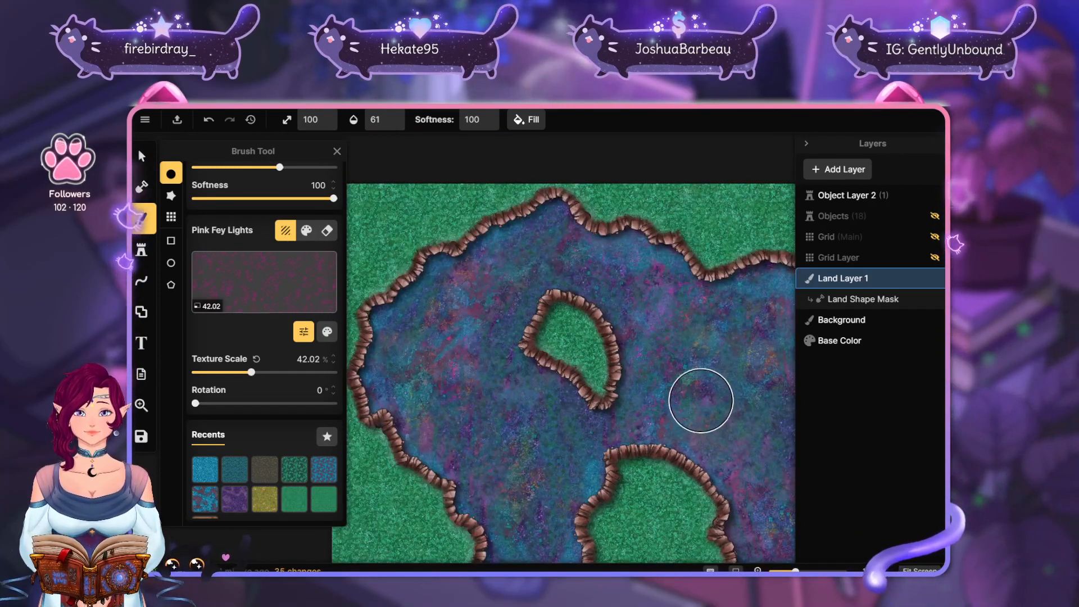
{"action": "left_click_drag", "start_coordinate": [701, 400], "coordinate": [603, 400]}
{"action": "left_click_drag", "start_coordinate": [558, 273], "coordinate": [563, 293]}
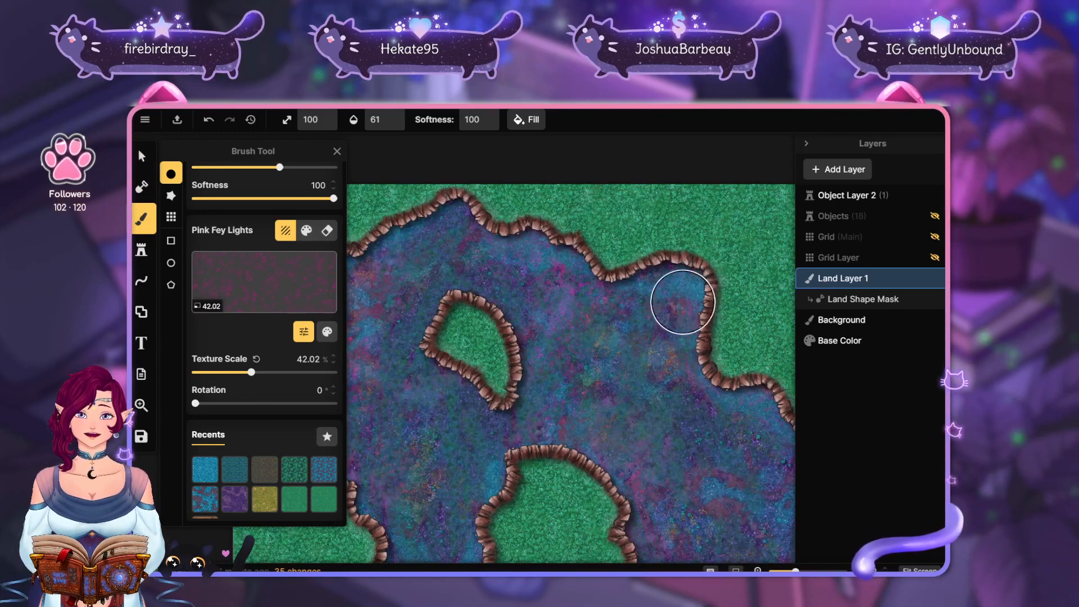
Dab Pink Fey Lights over the bright-blue ground in the northeastern corner and save the map
{"action": "left_click", "coordinate": [687, 279]}
{"action": "left_click", "coordinate": [700, 284]}
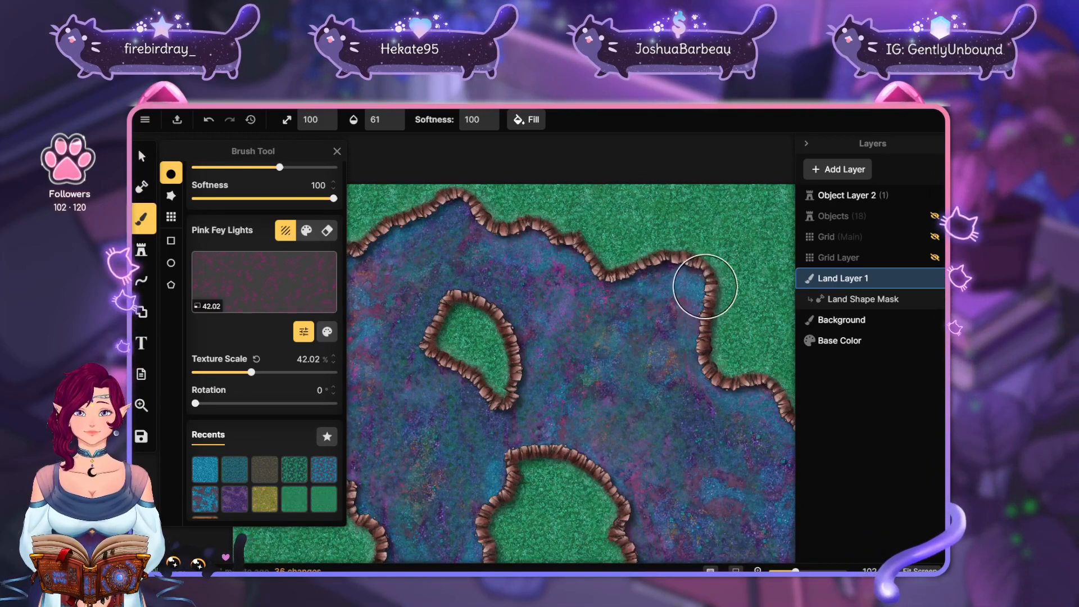
{"action": "left_click", "coordinate": [669, 295]}
{"action": "left_click", "coordinate": [659, 295]}
{"action": "left_click", "coordinate": [655, 281]}
{"action": "left_click", "coordinate": [629, 283]}
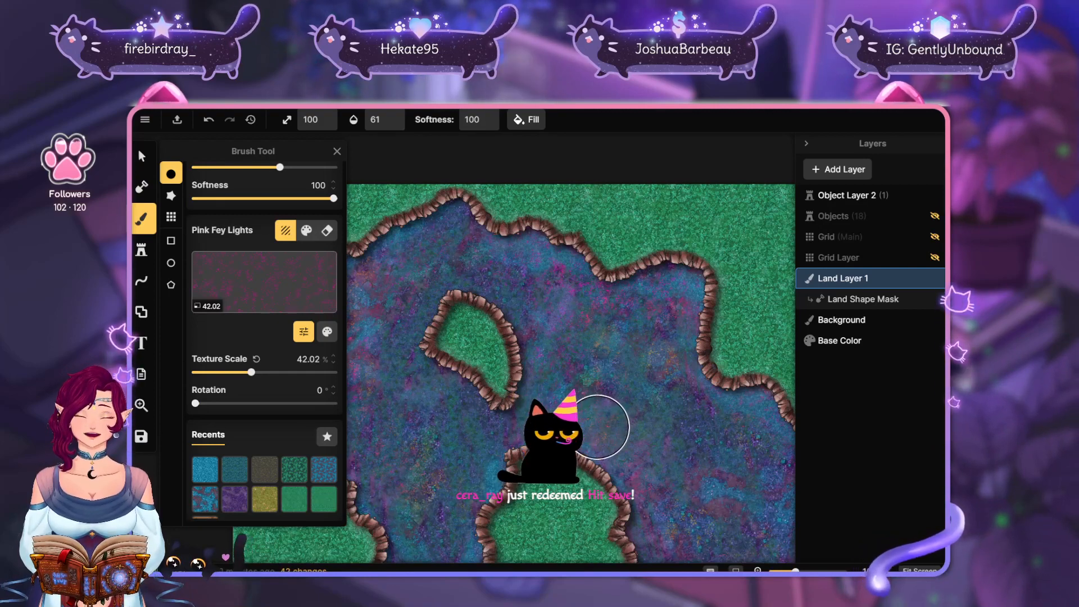
{"action": "key", "text": "ctrl+s"}
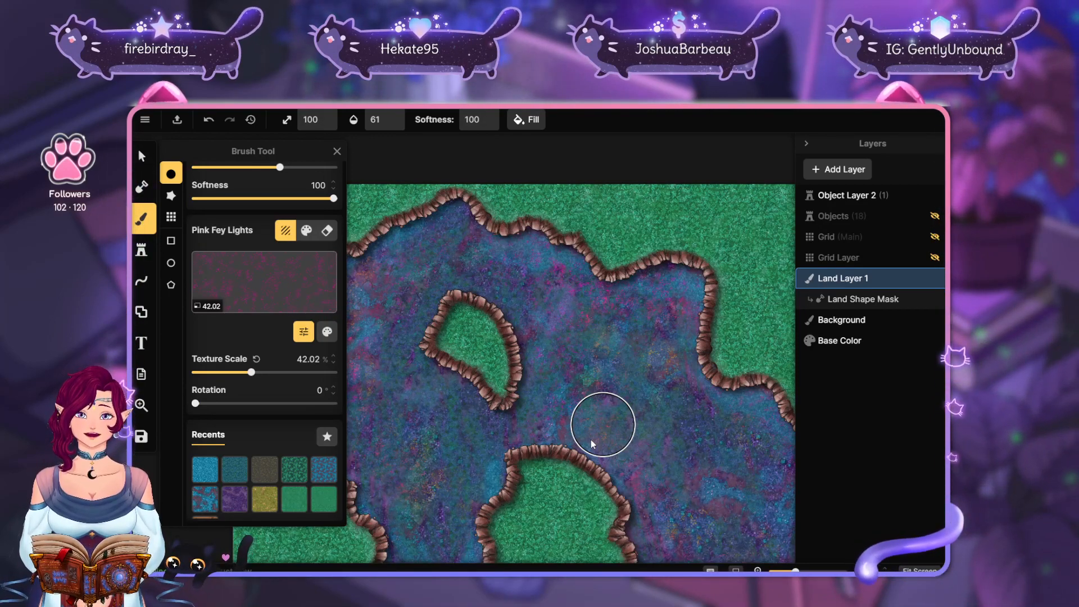
Touch up the southwestern lobe and the land east of the ring with more Pink Fey Lights
{"action": "left_click_drag", "start_coordinate": [662, 414], "coordinate": [684, 289]}
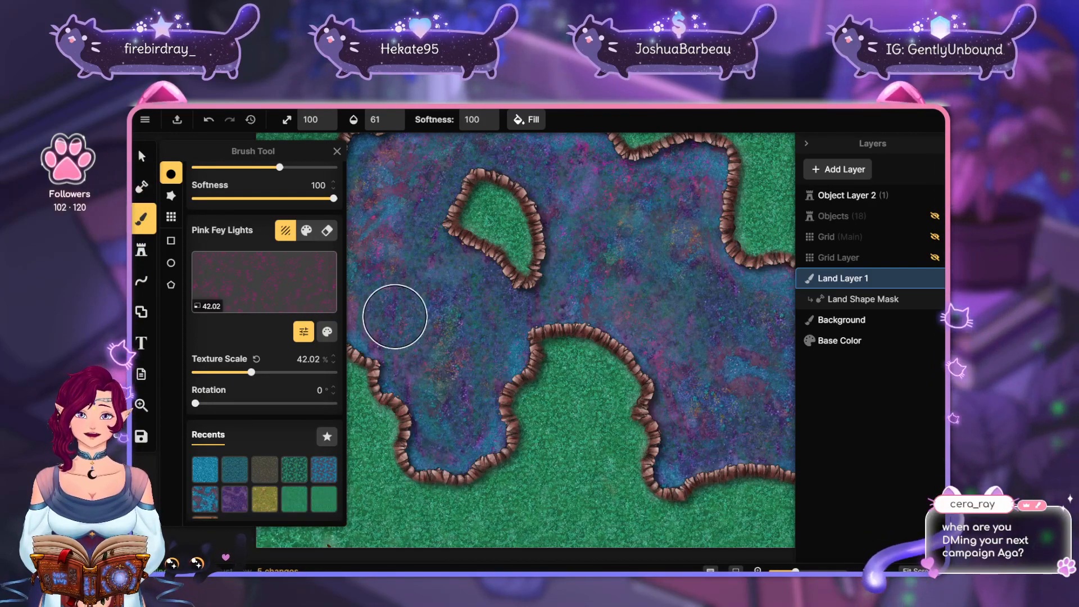
{"action": "left_click_drag", "start_coordinate": [395, 316], "coordinate": [405, 345]}
{"action": "left_click_drag", "start_coordinate": [499, 330], "coordinate": [499, 397]}
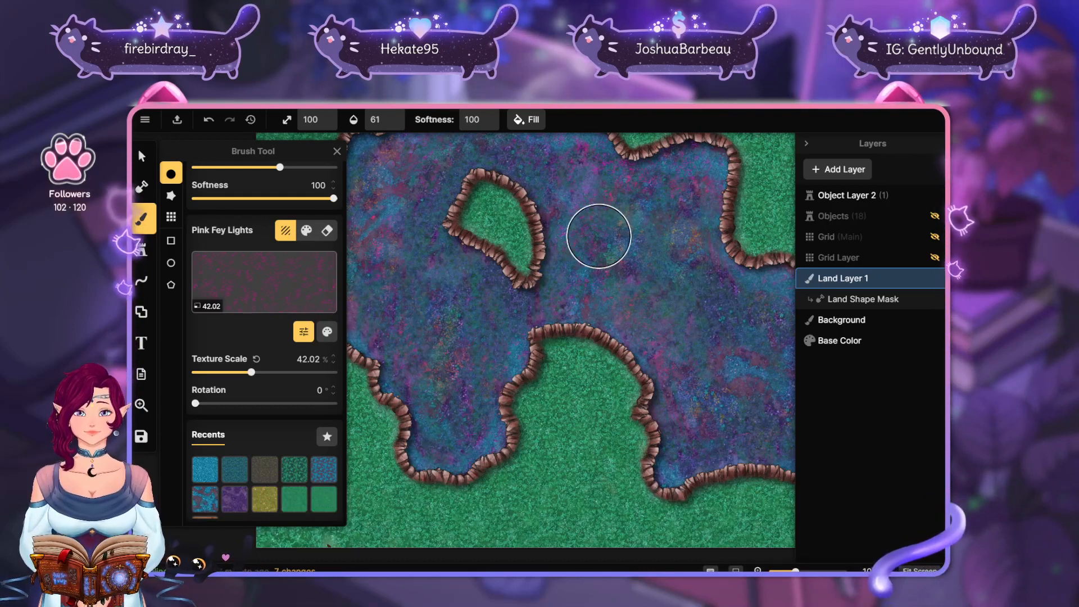
{"action": "mouse_move", "coordinate": [676, 238]}
{"action": "left_mouse_down"}
{"action": "mouse_move", "coordinate": [607, 325]}
{"action": "mouse_move", "coordinate": [601, 305]}
{"action": "left_mouse_up"}
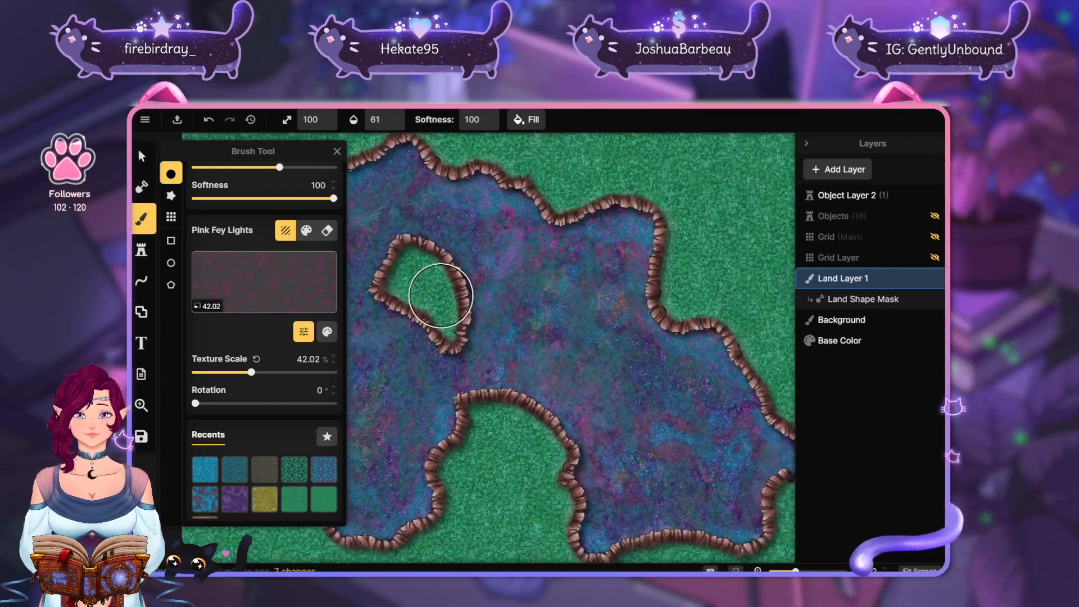
{"action": "left_click", "coordinate": [244, 295]}
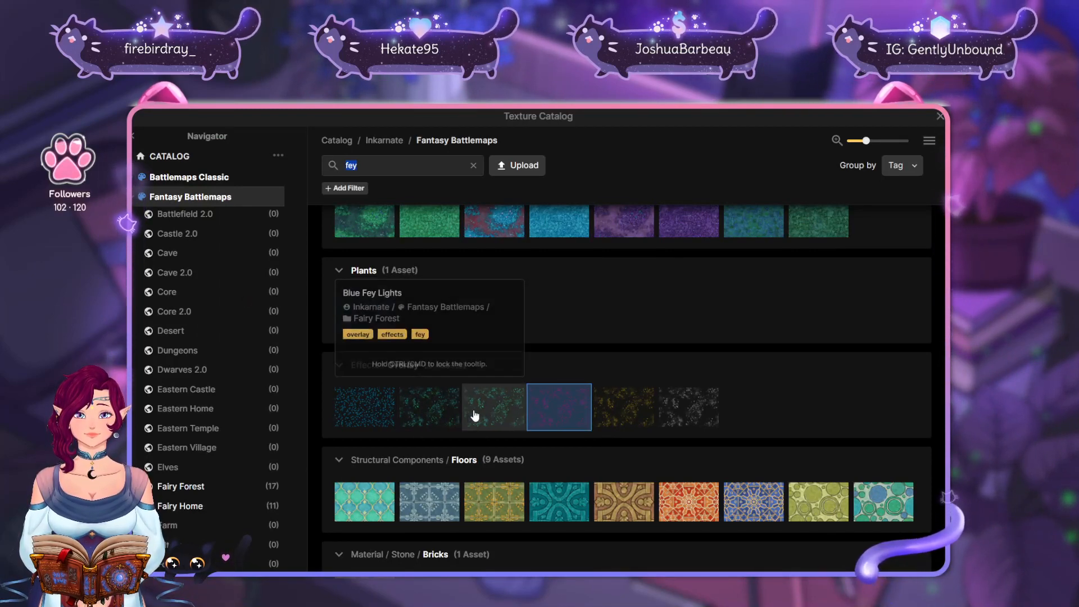
{"action": "mouse_move", "coordinate": [520, 412]}
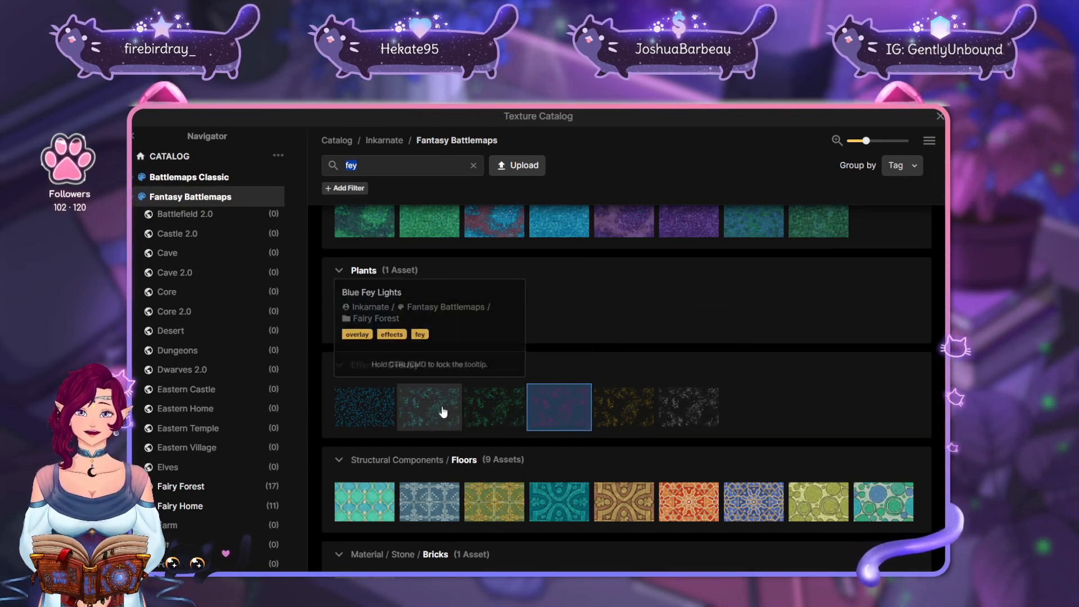
{"action": "double_click", "coordinate": [465, 412]}
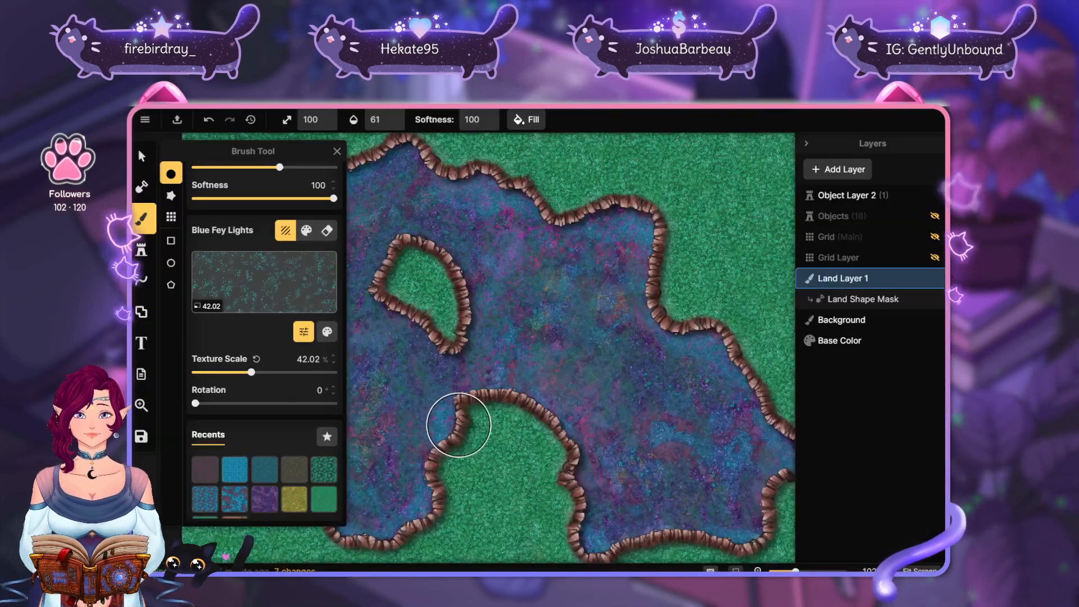
Switch the brush texture to Green Fey Lights and scatter them over the southwestern lobe and the land around the ring
{"action": "left_click", "coordinate": [272, 294]}
{"action": "double_click", "coordinate": [494, 403]}
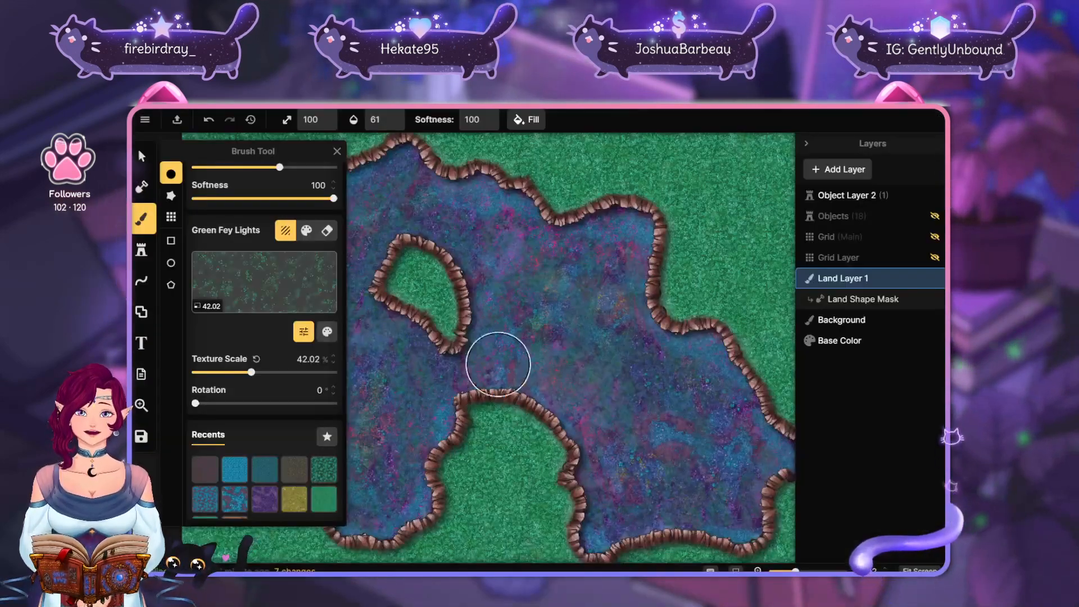
{"action": "left_click_drag", "start_coordinate": [551, 353], "coordinate": [689, 307]}
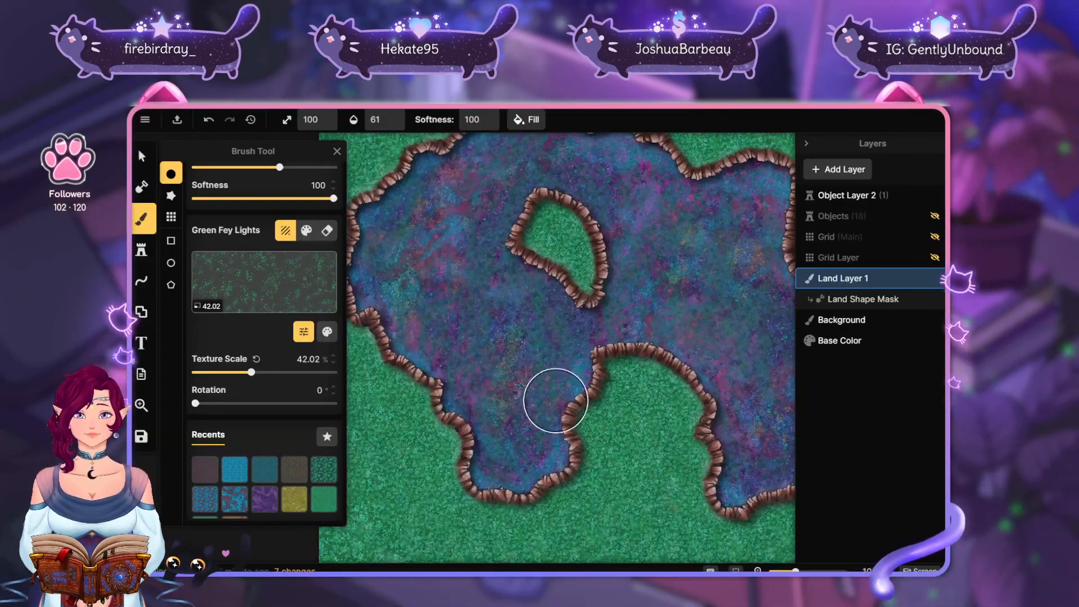
{"action": "mouse_move", "coordinate": [555, 400]}
{"action": "left_mouse_down"}
{"action": "mouse_move", "coordinate": [440, 288]}
{"action": "mouse_move", "coordinate": [441, 238]}
{"action": "mouse_move", "coordinate": [543, 209]}
{"action": "left_mouse_up"}
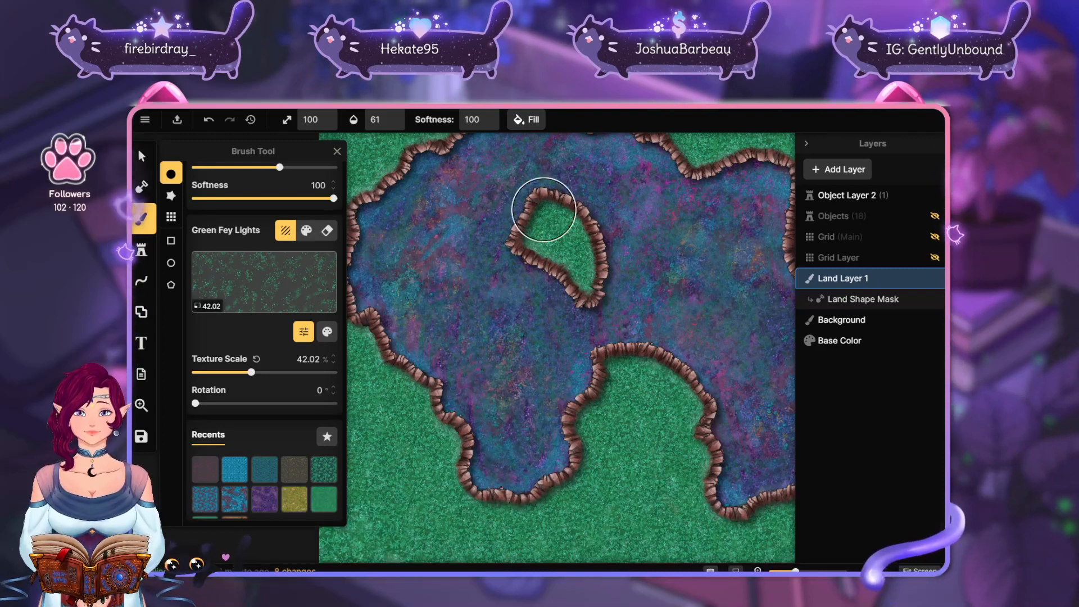
{"action": "left_click_drag", "start_coordinate": [637, 174], "coordinate": [587, 229]}
{"action": "left_click_drag", "start_coordinate": [473, 222], "coordinate": [457, 203]}
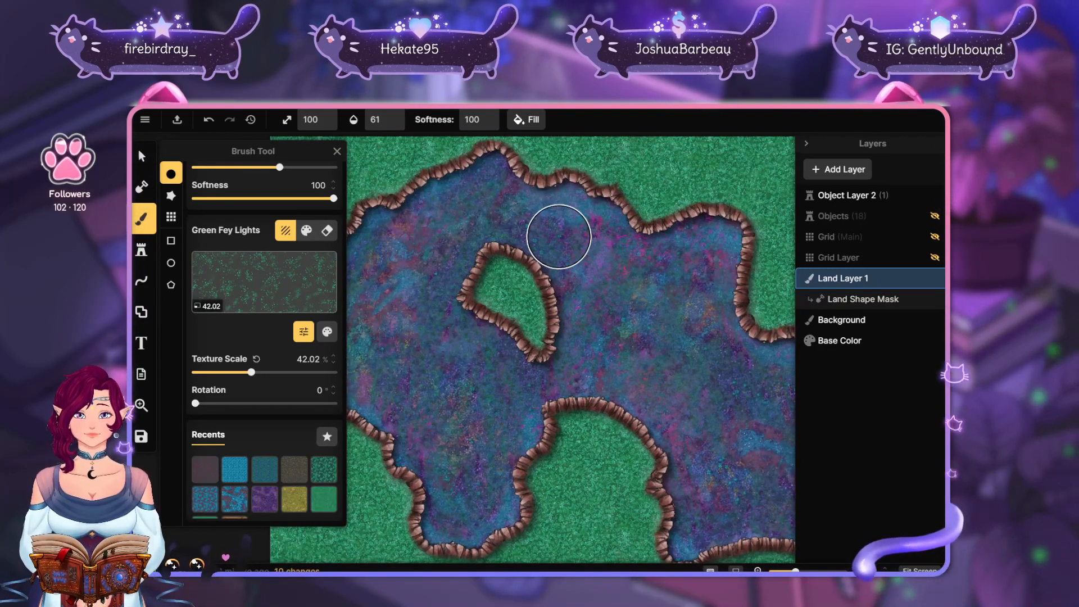
Scatter Green Fey Lights over the land east of the ring and across the southeastern land
{"action": "mouse_move", "coordinate": [558, 233]}
{"action": "left_mouse_down"}
{"action": "mouse_move", "coordinate": [599, 235]}
{"action": "mouse_move", "coordinate": [590, 183]}
{"action": "mouse_move", "coordinate": [574, 222]}
{"action": "mouse_move", "coordinate": [585, 230]}
{"action": "mouse_move", "coordinate": [587, 300]}
{"action": "left_mouse_up"}
{"action": "left_click_drag", "start_coordinate": [686, 369], "coordinate": [618, 291]}
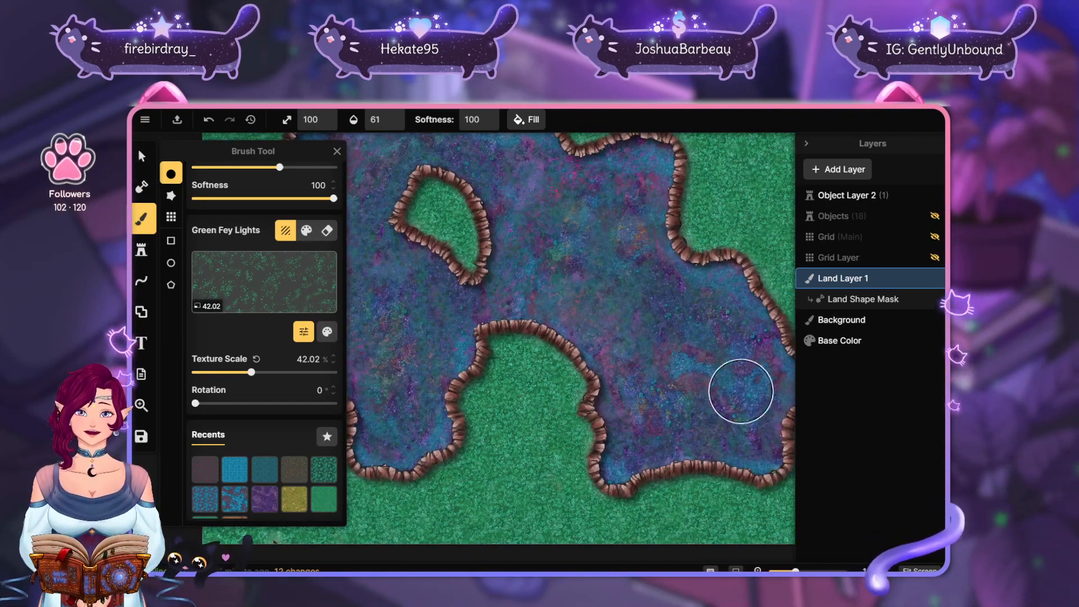
{"action": "left_click_drag", "start_coordinate": [740, 391], "coordinate": [763, 405]}
{"action": "left_click_drag", "start_coordinate": [761, 350], "coordinate": [698, 416]}
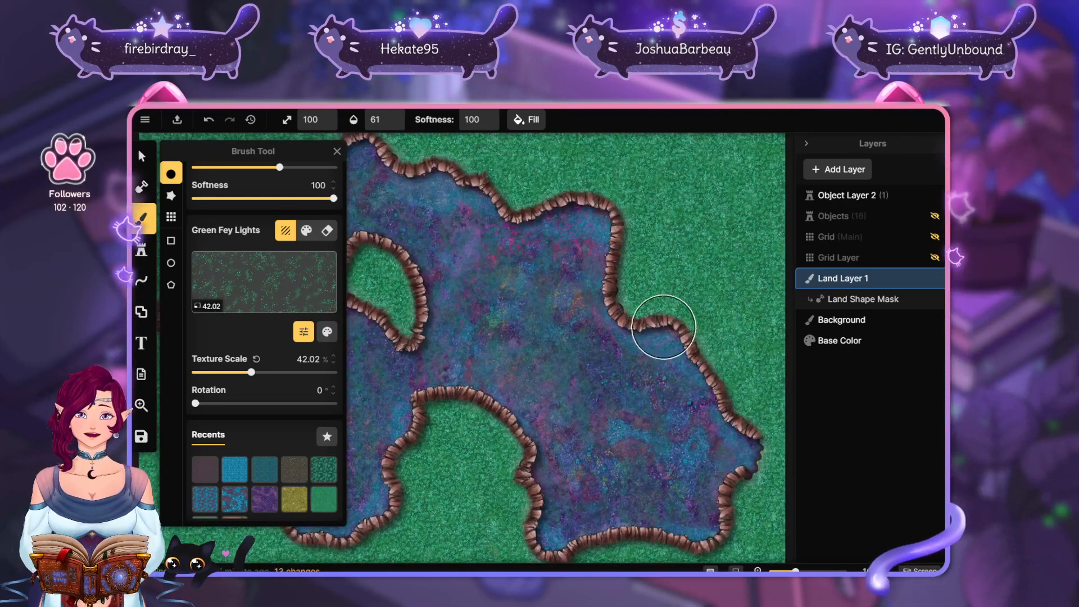
{"action": "mouse_move", "coordinate": [664, 328]}
{"action": "left_mouse_down"}
{"action": "mouse_move", "coordinate": [629, 323]}
{"action": "mouse_move", "coordinate": [566, 252]}
{"action": "left_mouse_up"}
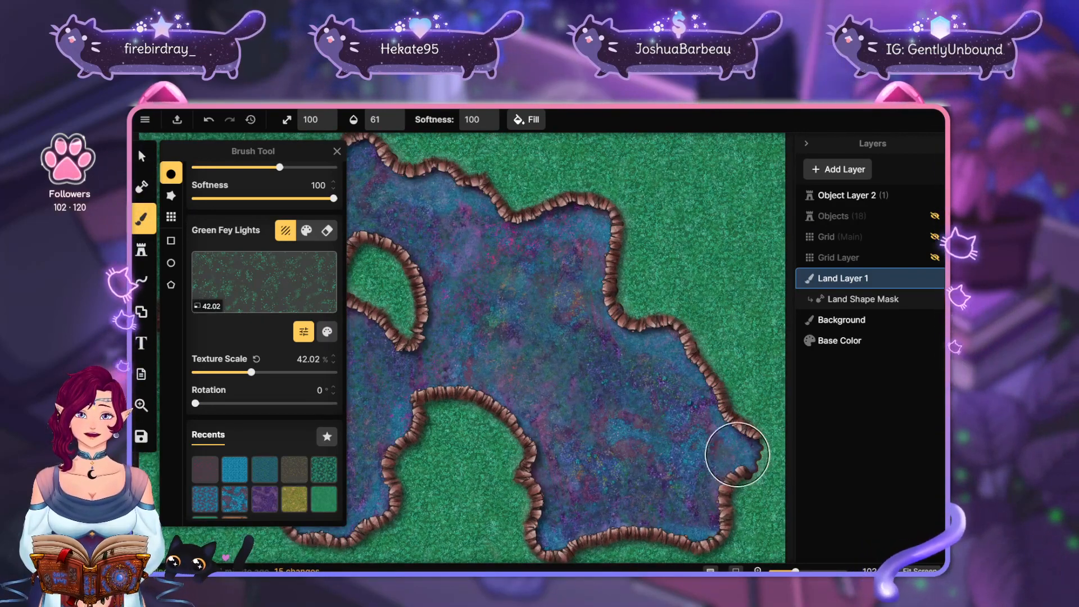
{"action": "left_click_drag", "start_coordinate": [548, 539], "coordinate": [656, 471]}
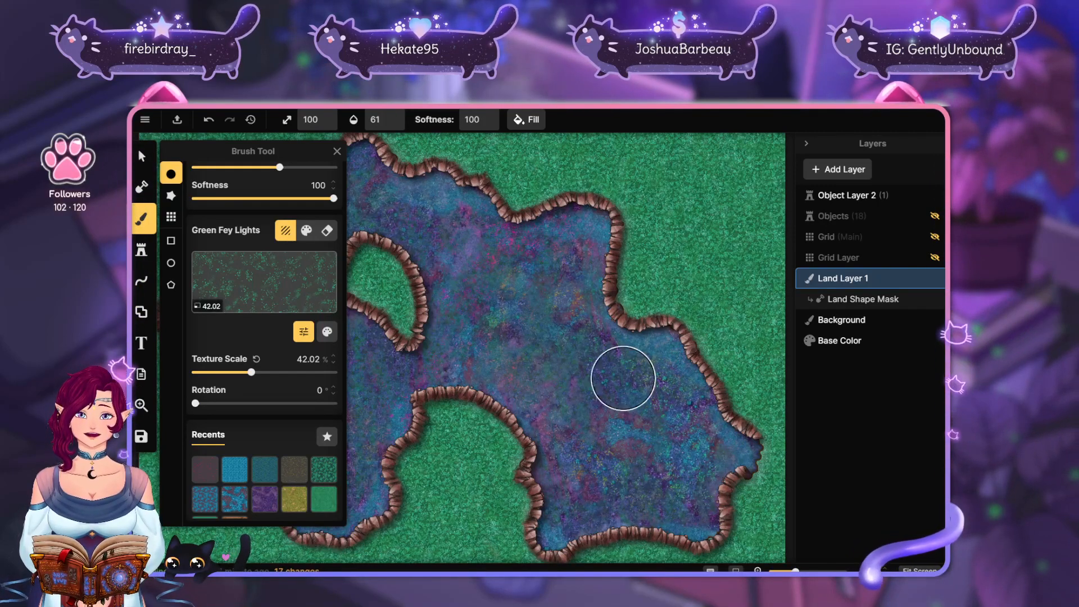
{"action": "left_click_drag", "start_coordinate": [587, 356], "coordinate": [738, 387]}
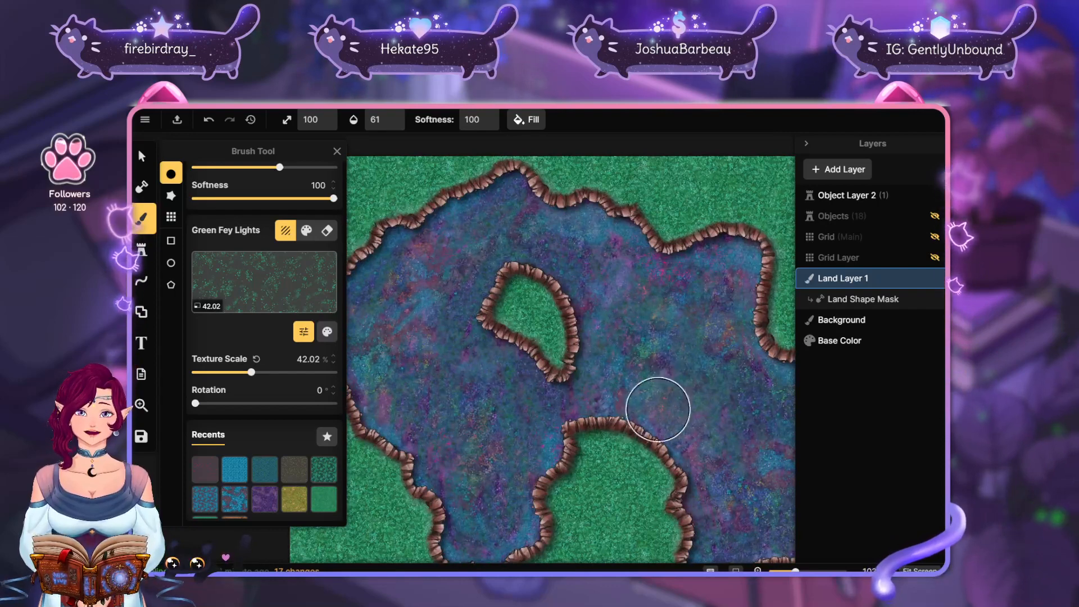
Dab more Green Fey Lights over the central and northwestern land and save the map
{"action": "mouse_move", "coordinate": [658, 409]}
{"action": "left_mouse_down"}
{"action": "mouse_move", "coordinate": [703, 378]}
{"action": "mouse_move", "coordinate": [694, 482]}
{"action": "left_mouse_up"}
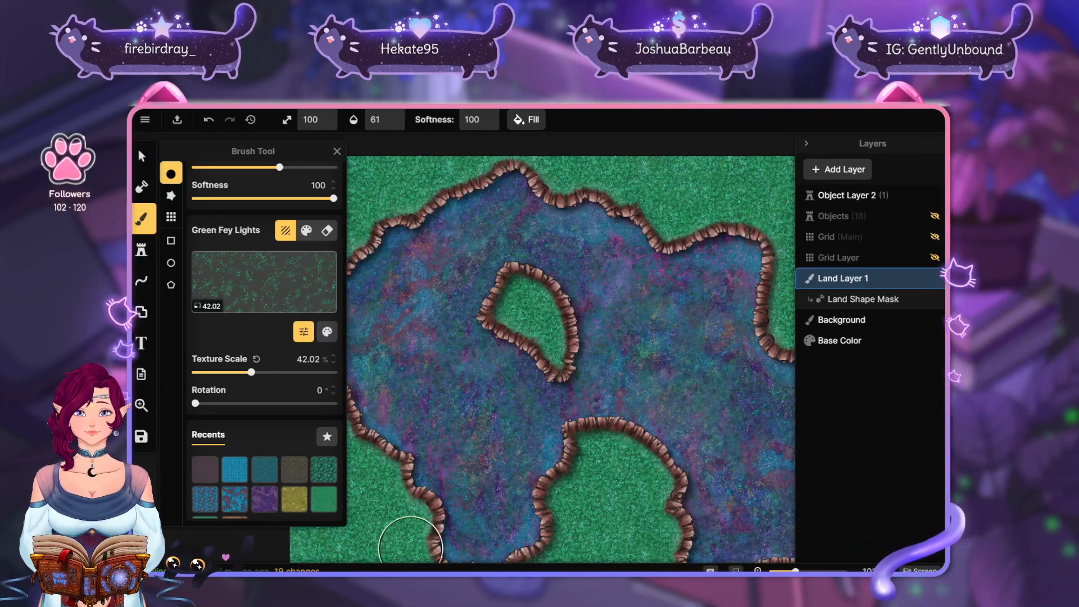
{"action": "mouse_move", "coordinate": [405, 320]}
{"action": "left_mouse_down"}
{"action": "mouse_move", "coordinate": [497, 241]}
{"action": "mouse_move", "coordinate": [448, 231]}
{"action": "mouse_move", "coordinate": [463, 267]}
{"action": "mouse_move", "coordinate": [399, 267]}
{"action": "left_mouse_up"}
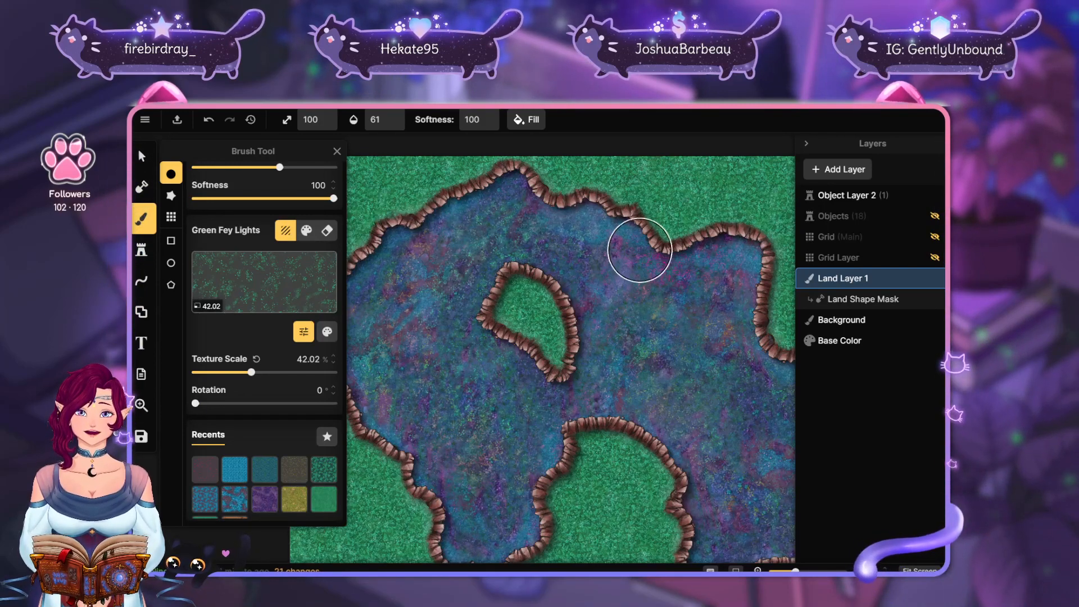
{"action": "left_click_drag", "start_coordinate": [695, 363], "coordinate": [585, 317]}
{"action": "mouse_move", "coordinate": [446, 174]}
{"action": "left_mouse_down"}
{"action": "mouse_move", "coordinate": [551, 203]}
{"action": "mouse_move", "coordinate": [634, 205]}
{"action": "mouse_move", "coordinate": [650, 253]}
{"action": "mouse_move", "coordinate": [592, 417]}
{"action": "mouse_move", "coordinate": [558, 412]}
{"action": "mouse_move", "coordinate": [594, 458]}
{"action": "left_mouse_up"}
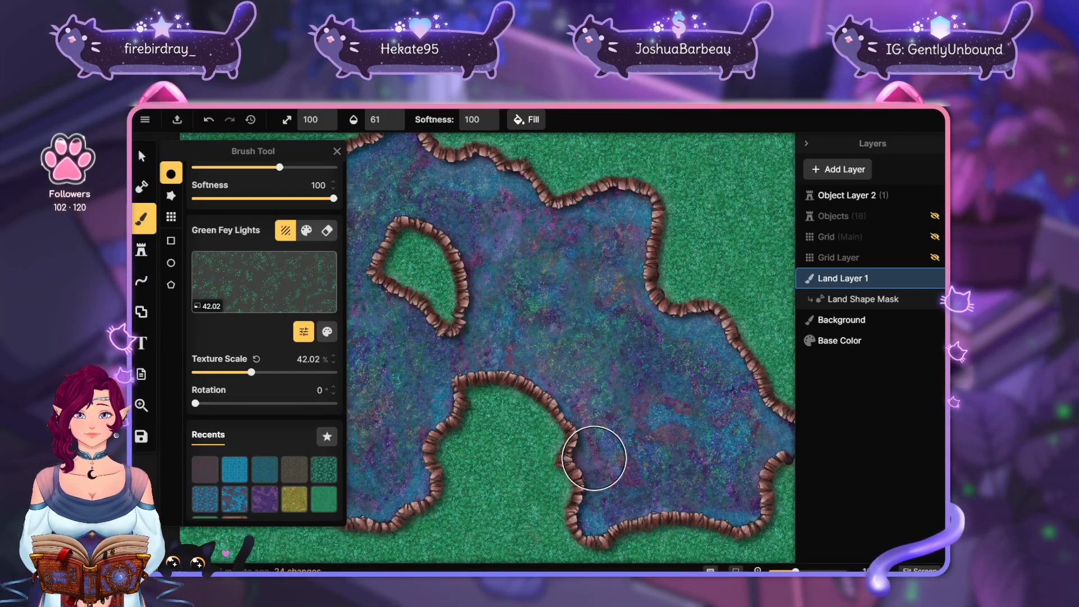
{"action": "key", "text": "ctrl+s"}
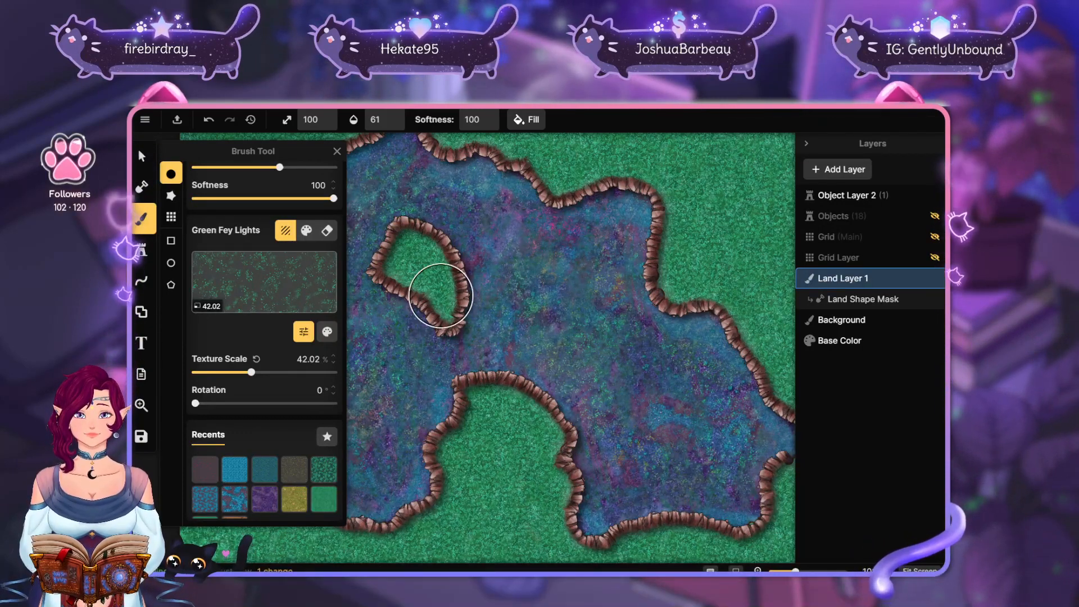
Look over the blended grass and light textures across the whole map
{"action": "scroll", "coordinate": [550, 295], "scroll_direction": "down", "scroll_amount": 1}
{"action": "mouse_move", "coordinate": [551, 295]}
{"action": "left_mouse_down"}
{"action": "mouse_move", "coordinate": [741, 328]}
{"action": "mouse_move", "coordinate": [708, 325]}
{"action": "mouse_move", "coordinate": [615, 263]}
{"action": "mouse_move", "coordinate": [592, 215]}
{"action": "left_mouse_up"}
{"action": "scroll", "coordinate": [633, 322], "scroll_direction": "down", "scroll_amount": 7}
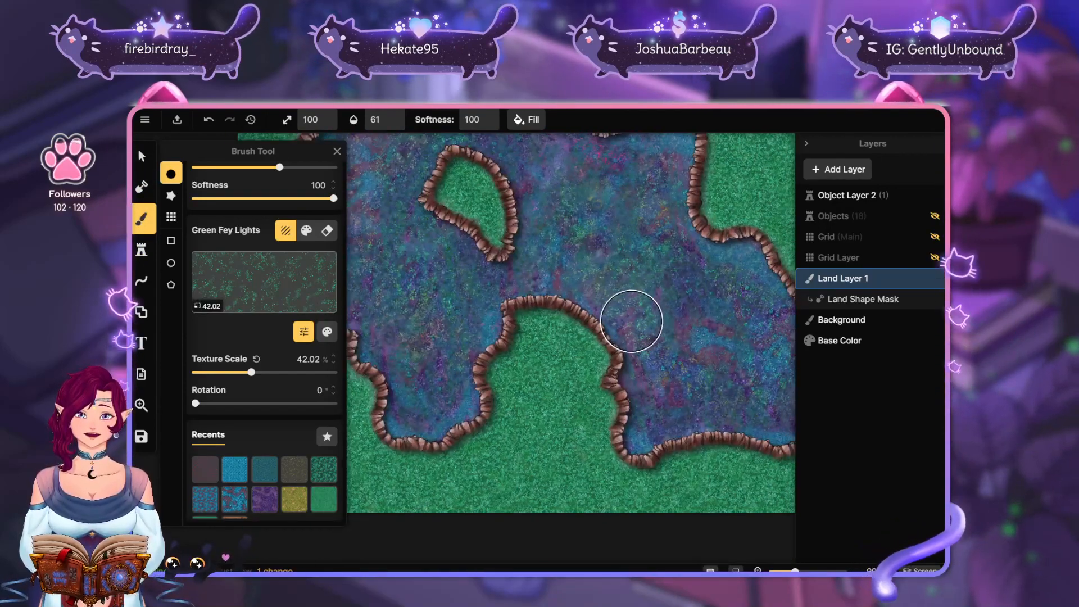
{"action": "scroll", "coordinate": [629, 315], "scroll_direction": "down", "scroll_amount": 1}
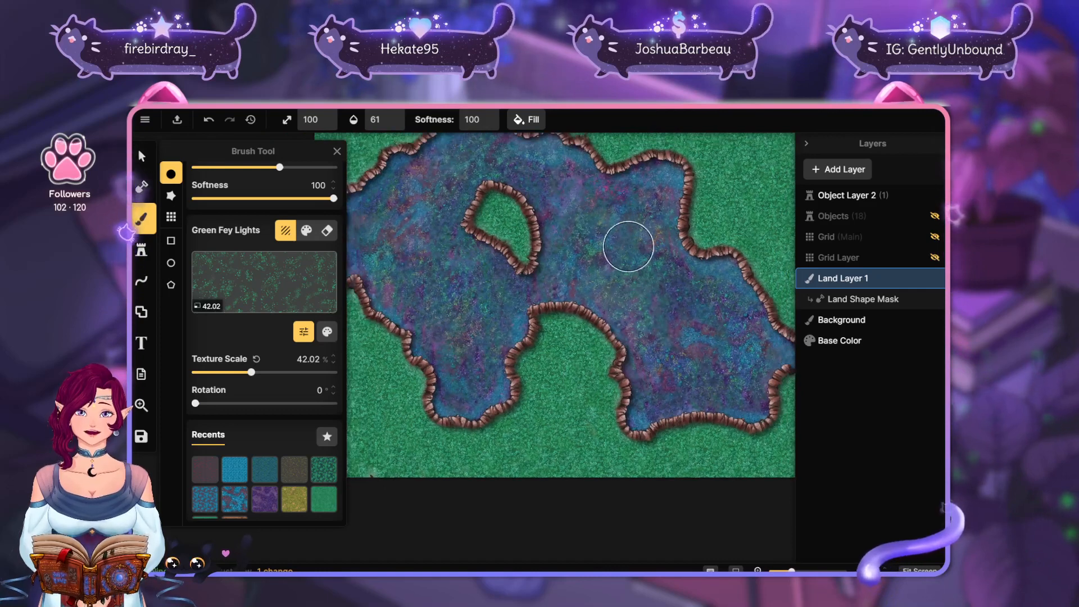
{"action": "mouse_move", "coordinate": [628, 238]}
{"action": "left_mouse_down"}
{"action": "mouse_move", "coordinate": [609, 330]}
{"action": "mouse_move", "coordinate": [606, 320]}
{"action": "left_mouse_up"}
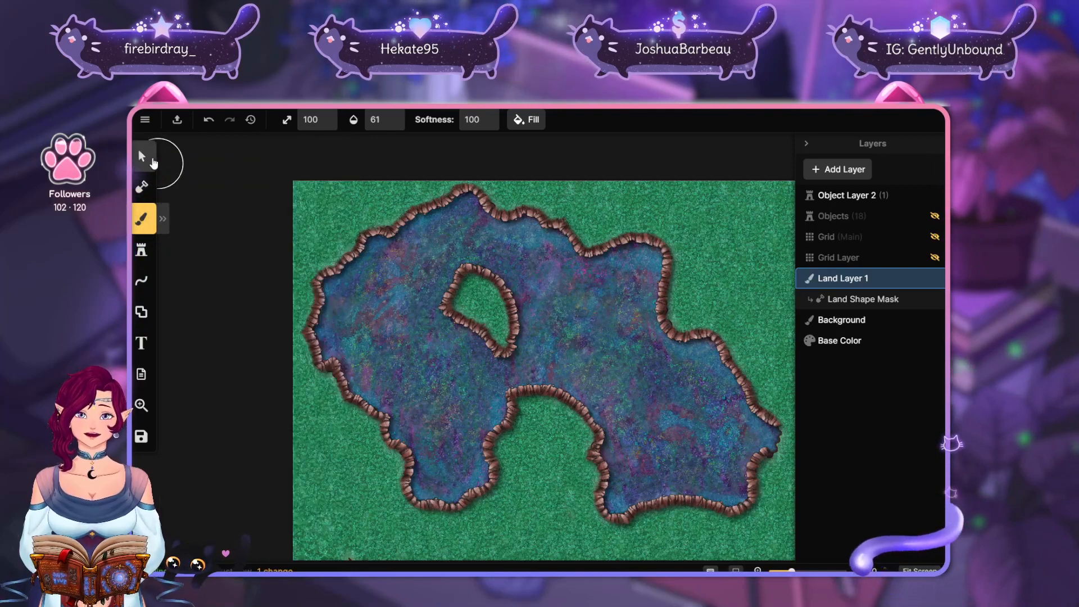
{"action": "left_click", "coordinate": [141, 155]}
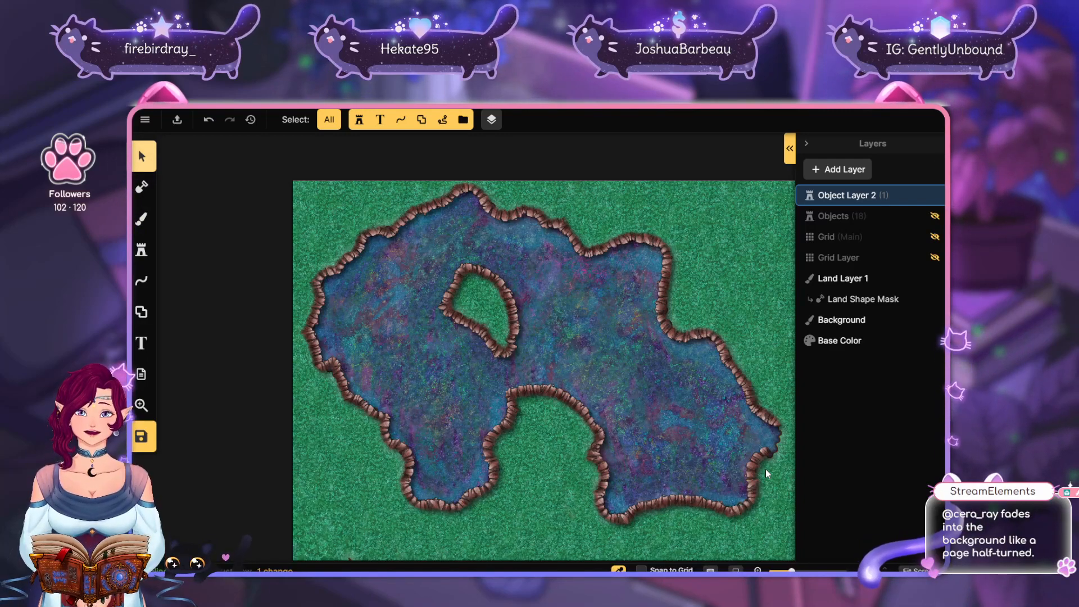
{"action": "left_click_drag", "start_coordinate": [577, 341], "coordinate": [522, 321]}
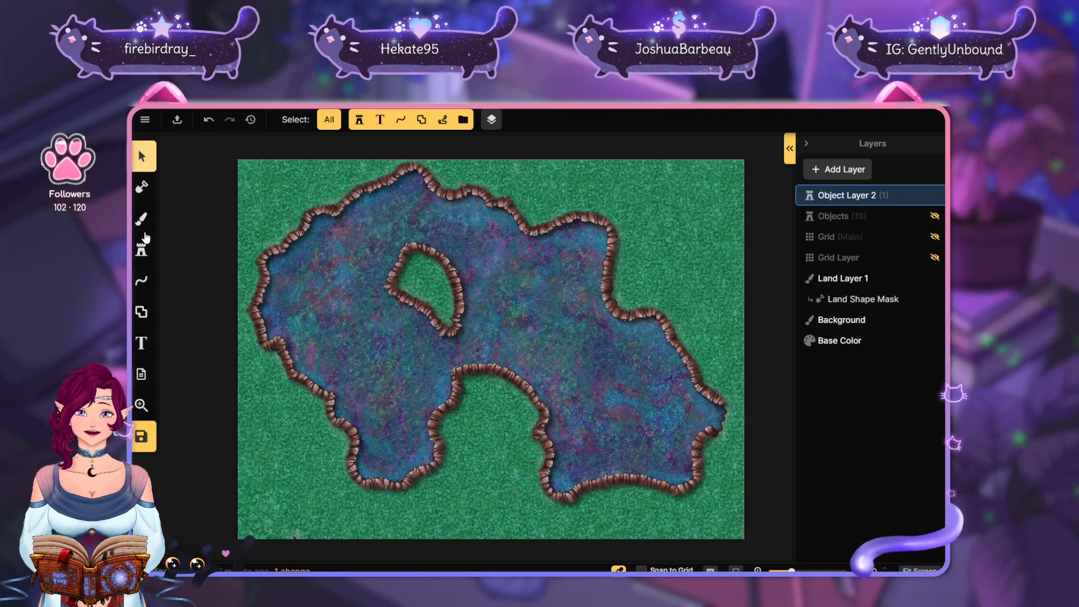
{"action": "mouse_move", "coordinate": [599, 247]}
{"action": "left_mouse_down"}
{"action": "mouse_move", "coordinate": [641, 245]}
{"action": "mouse_move", "coordinate": [595, 239]}
{"action": "left_mouse_up"}
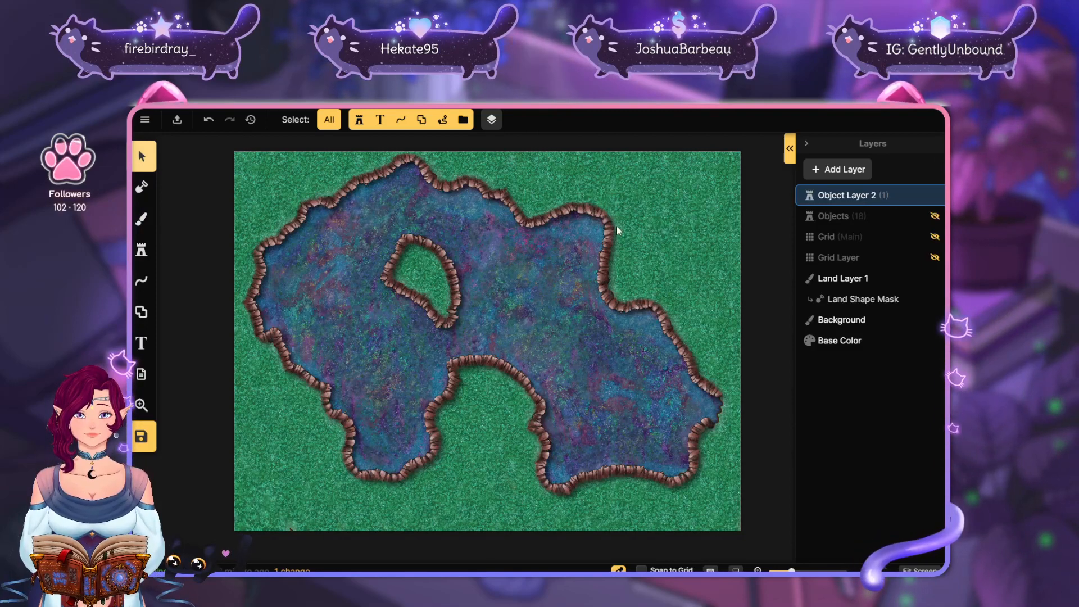
Stamp a Small Cavern Composite over the green ground northeast of the land and scale it down to 37%
{"action": "left_click", "coordinate": [141, 250]}
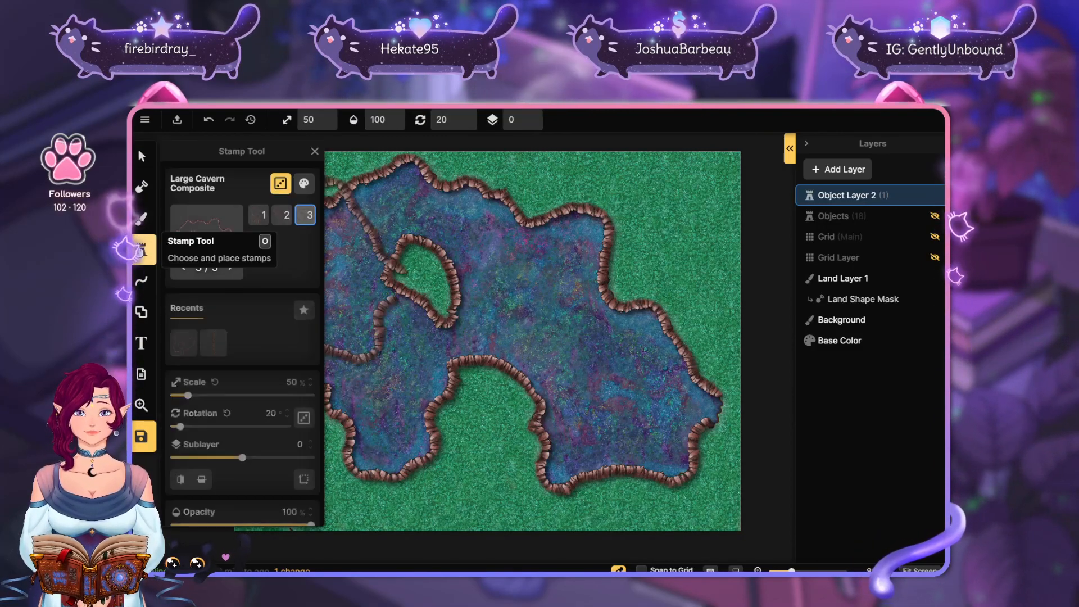
{"action": "left_click", "coordinate": [284, 215]}
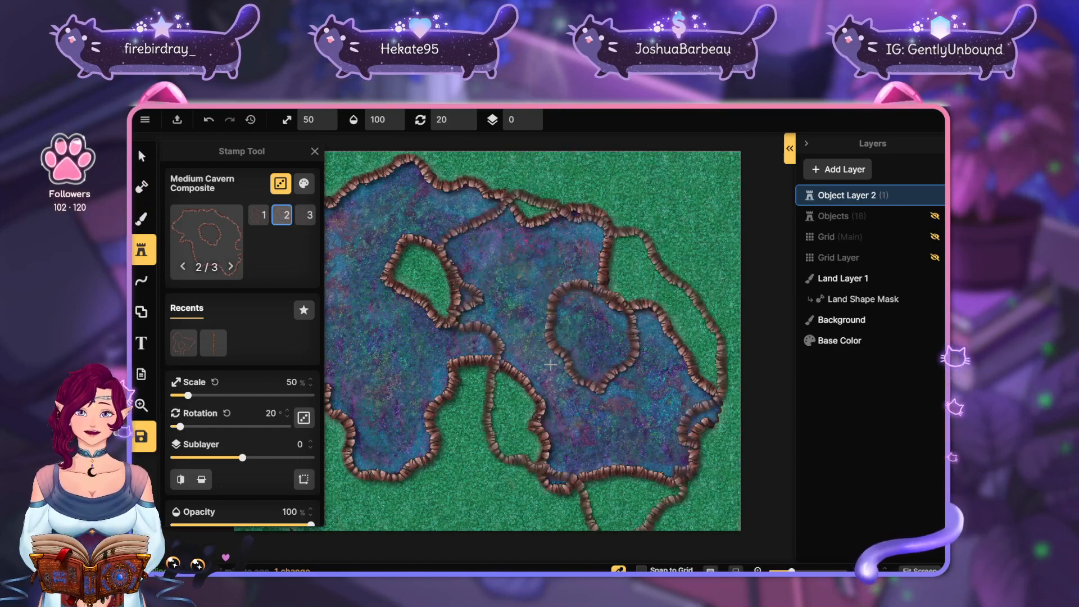
{"action": "left_click", "coordinate": [267, 213]}
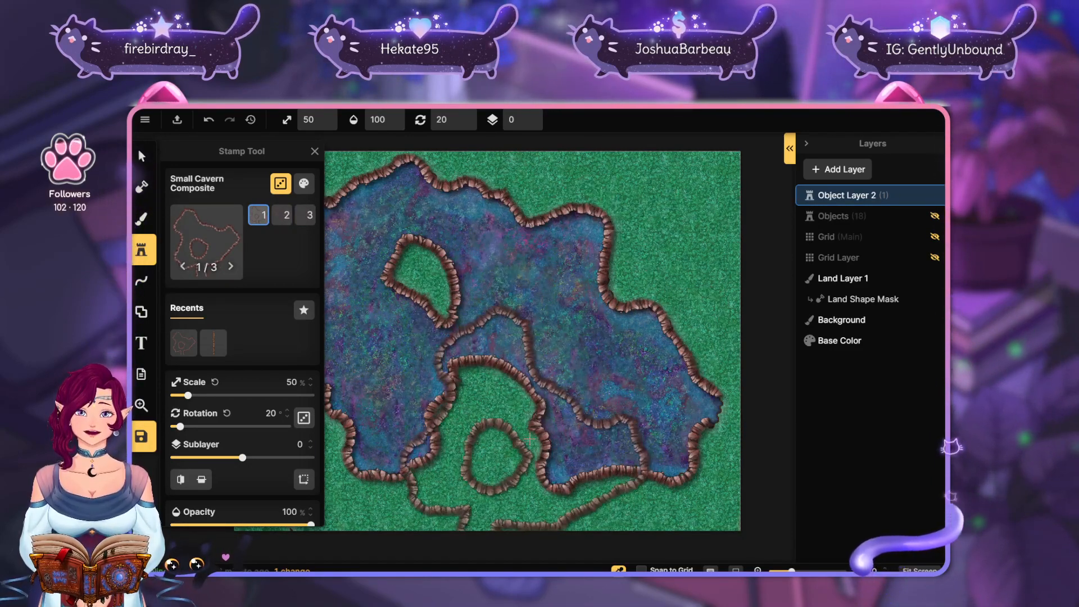
{"action": "left_click", "coordinate": [675, 227]}
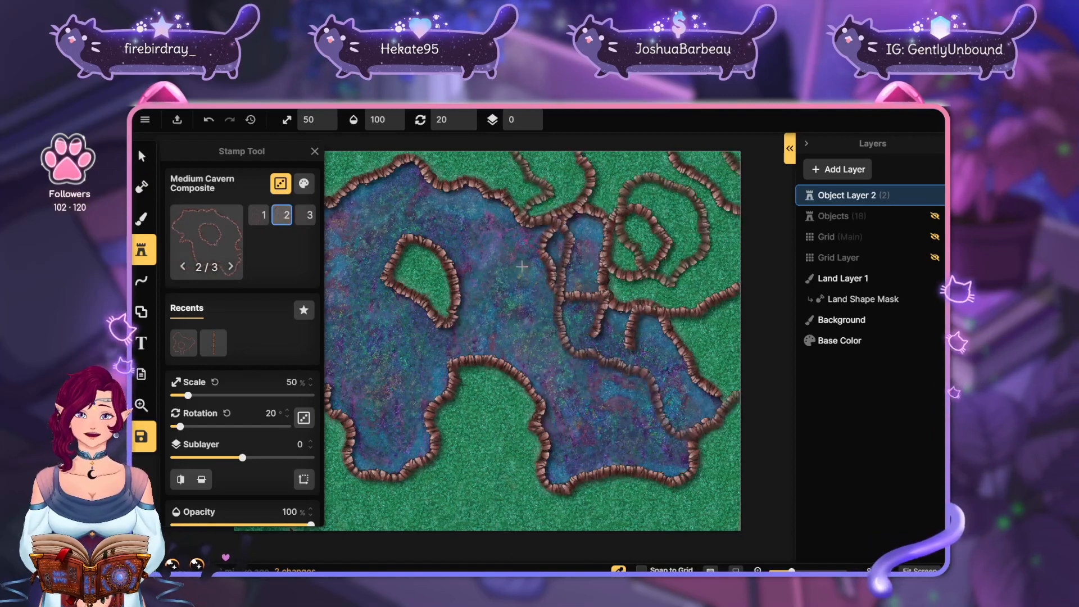
{"action": "left_click", "coordinate": [143, 156]}
{"action": "left_click_drag", "start_coordinate": [593, 397], "coordinate": [673, 312]}
{"action": "left_click", "coordinate": [712, 211]}
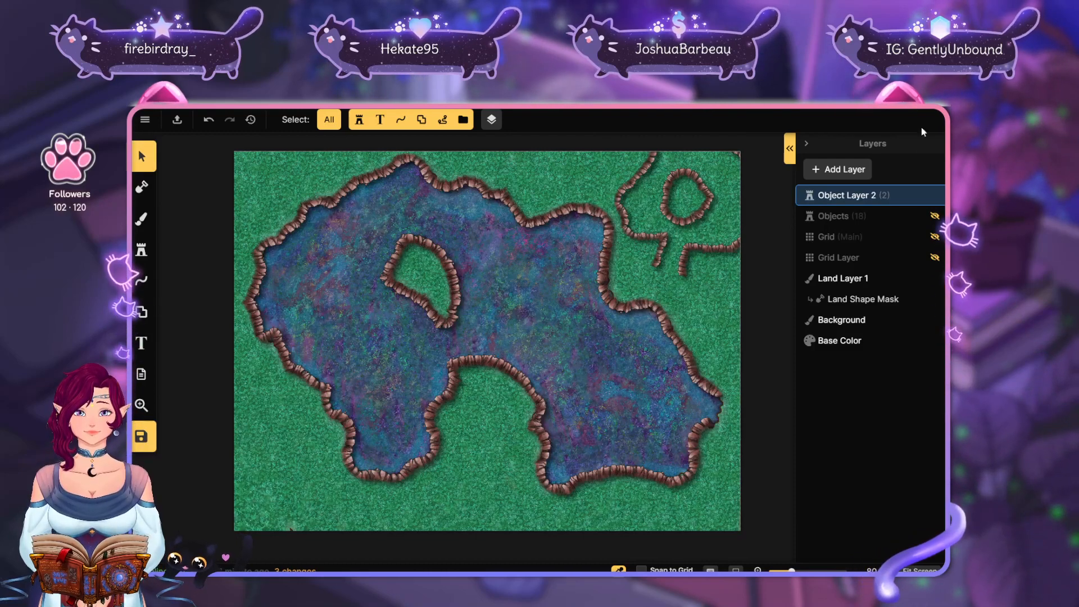
Unlock sublayer 0 in the layer options of Object Layer 2
{"action": "mouse_move", "coordinate": [925, 203]}
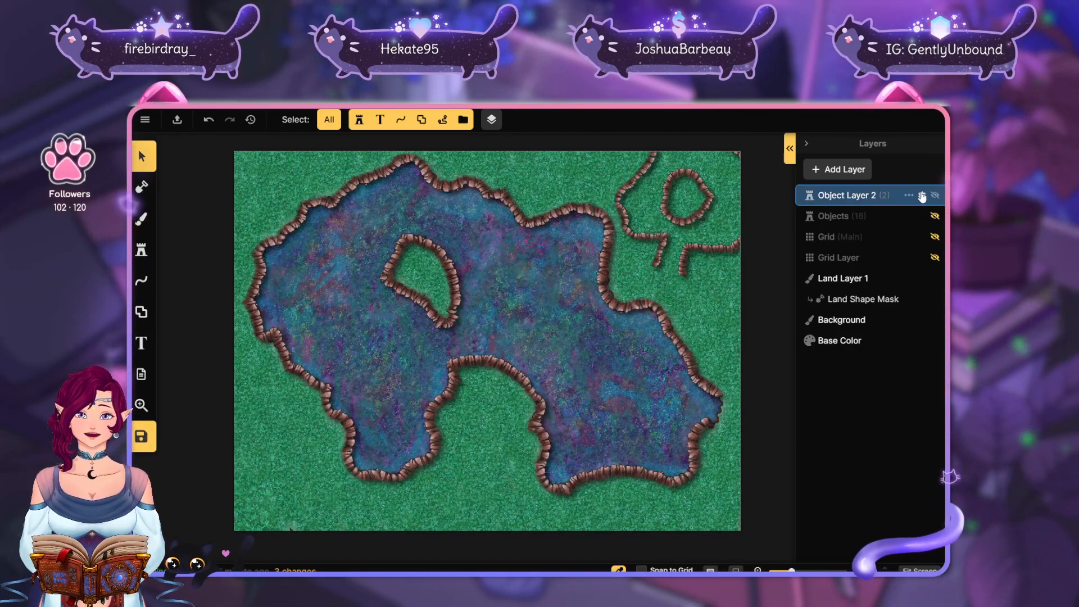
{"action": "left_click", "coordinate": [909, 195]}
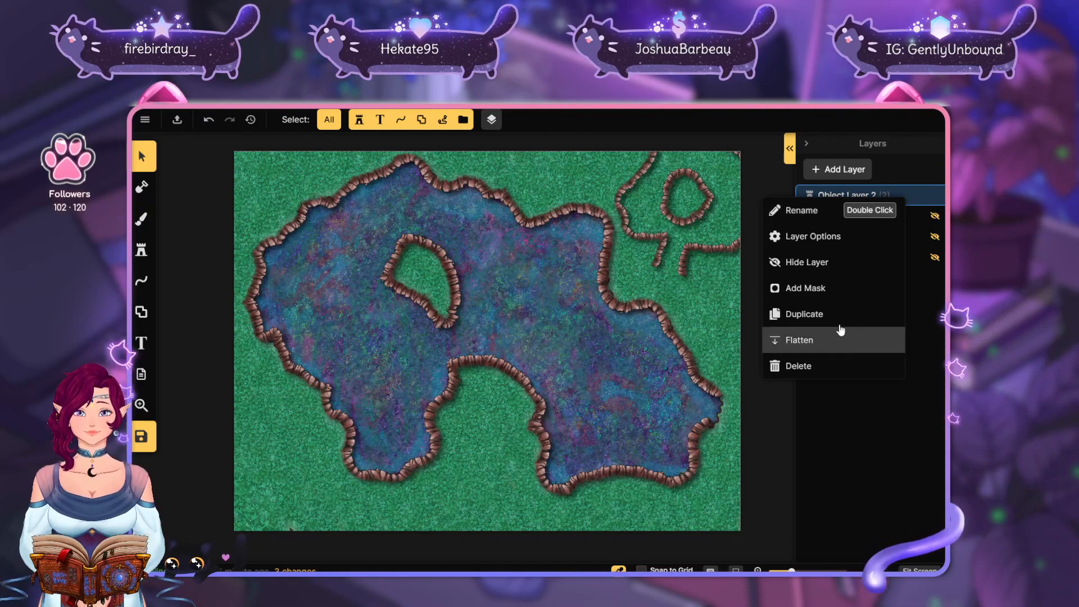
{"action": "left_click", "coordinate": [837, 237]}
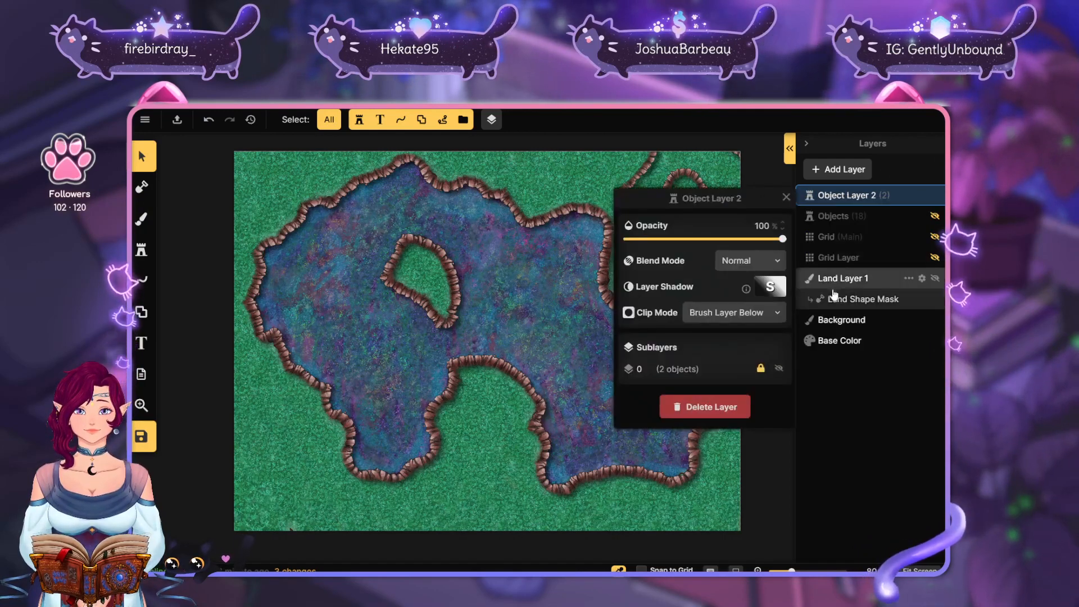
{"action": "left_click", "coordinate": [760, 368]}
{"action": "left_click", "coordinate": [786, 197]}
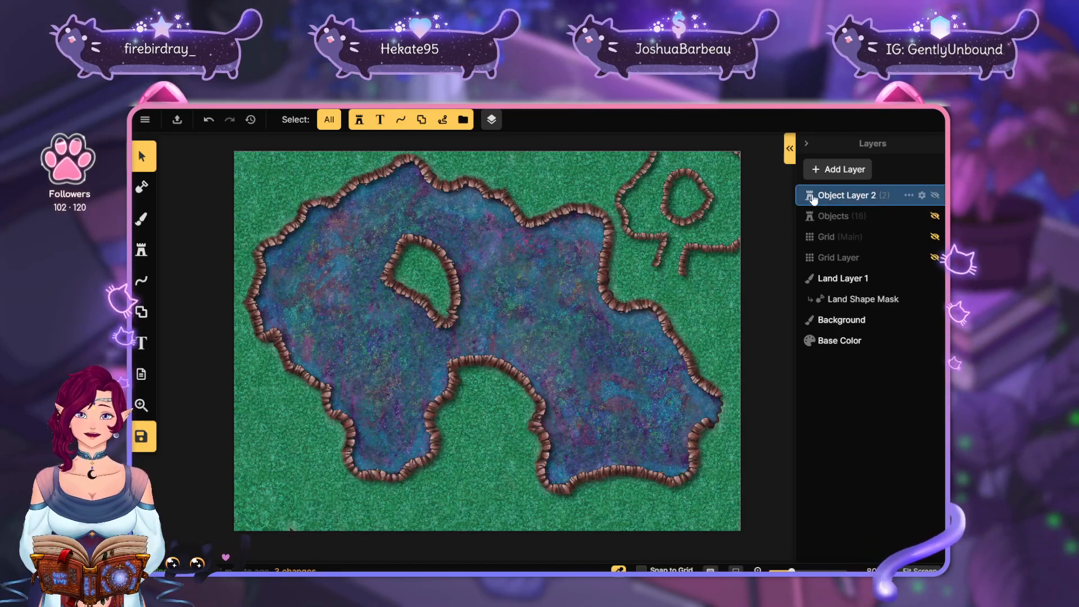
{"action": "right_click", "coordinate": [913, 193]}
{"action": "left_click", "coordinate": [903, 158]}
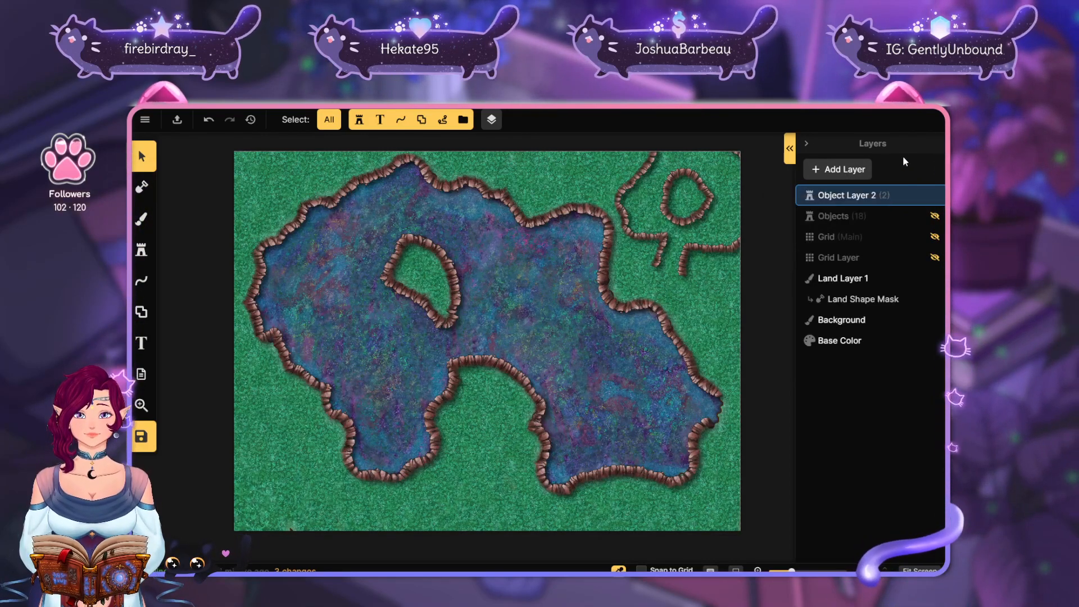
Lock the Large Cavern Composite in the object list of Object Layer 2
{"action": "left_click", "coordinate": [806, 145]}
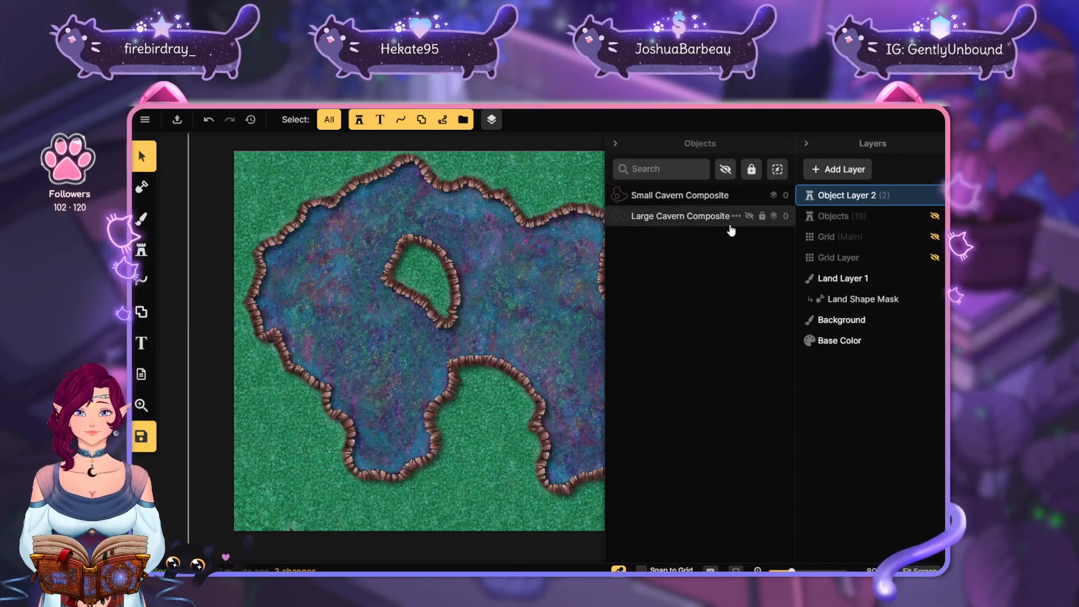
{"action": "left_click", "coordinate": [762, 217]}
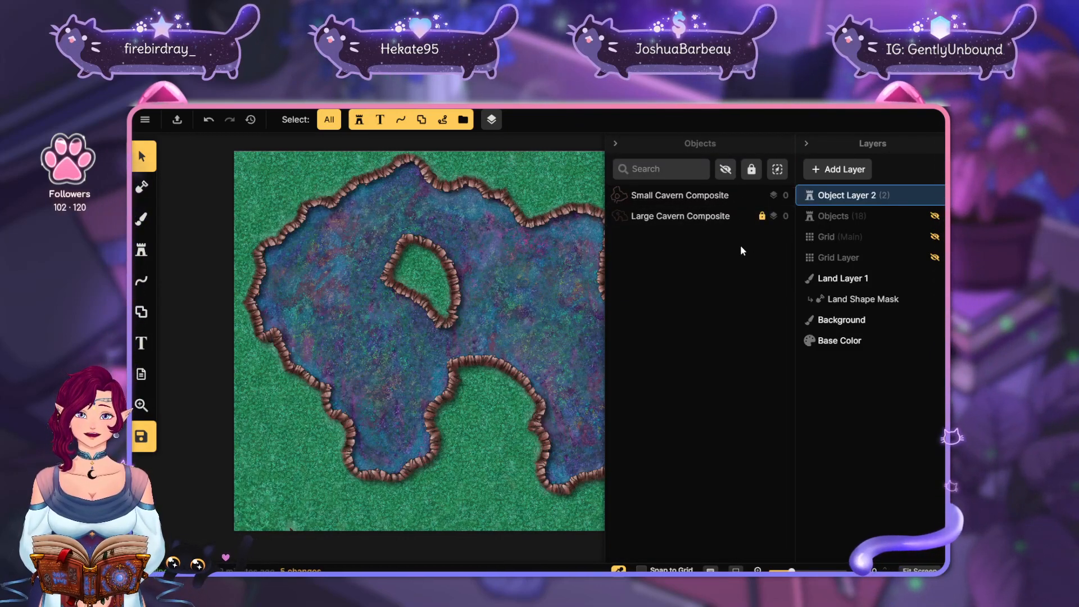
{"action": "left_click", "coordinate": [617, 145]}
Try the Small Cavern Composite over the green inlet south of the land at 33% scale and 141.5° rotation
{"action": "left_click_drag", "start_coordinate": [686, 222], "coordinate": [558, 375]}
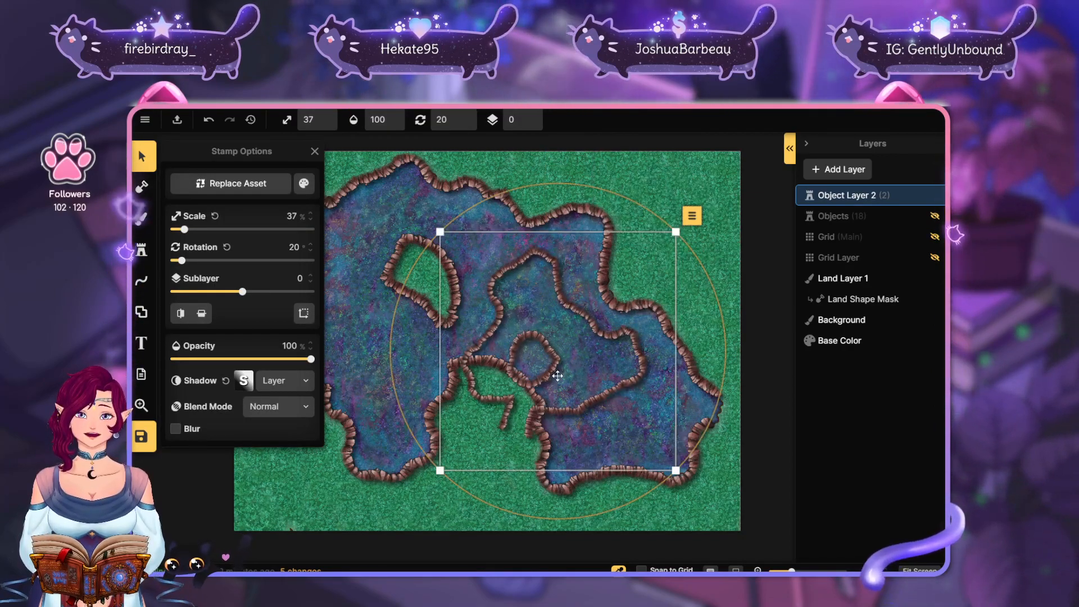
{"action": "left_click_drag", "start_coordinate": [706, 266], "coordinate": [555, 397]}
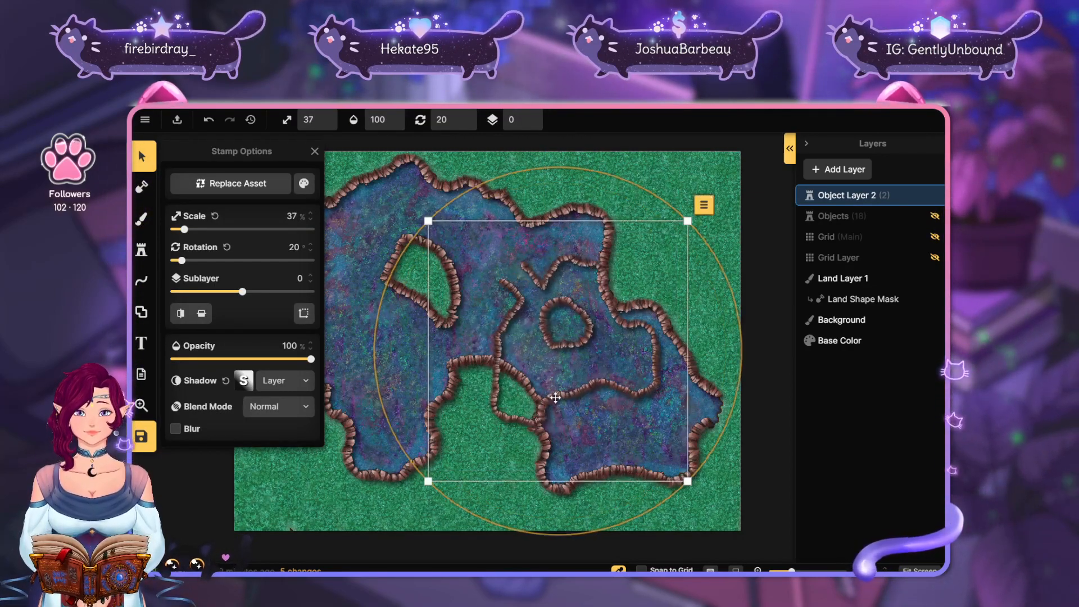
{"action": "left_click_drag", "start_coordinate": [687, 481], "coordinate": [661, 455]}
{"action": "left_click_drag", "start_coordinate": [638, 395], "coordinate": [601, 477]}
{"action": "left_click_drag", "start_coordinate": [578, 390], "coordinate": [559, 428]}
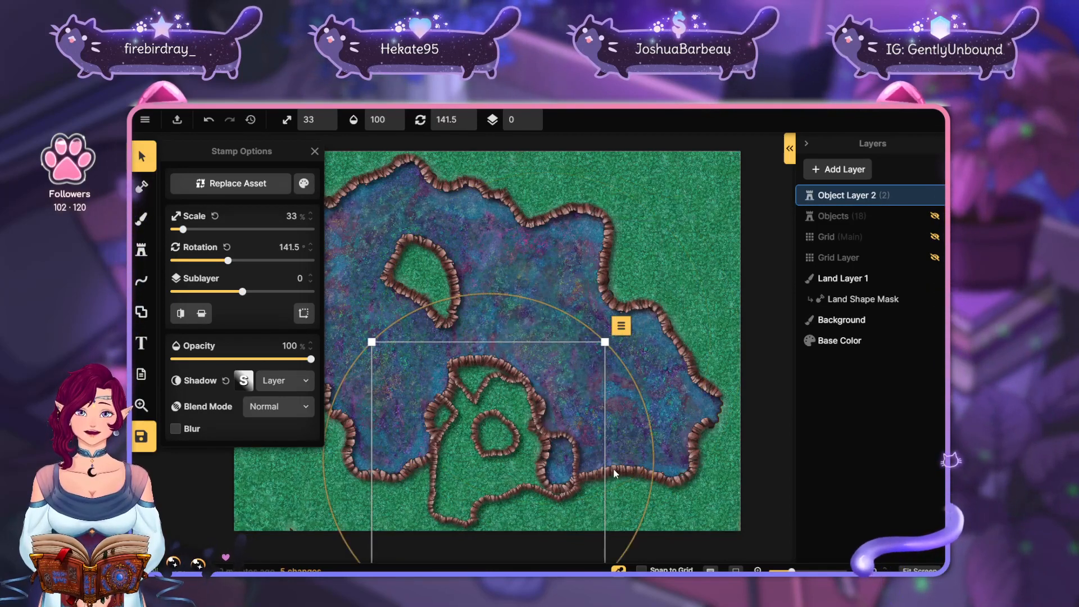
Try fitting the small cavern outline inside the southern green inlet at 27% scale and 31.5° rotation
{"action": "left_click_drag", "start_coordinate": [605, 343], "coordinate": [563, 383]}
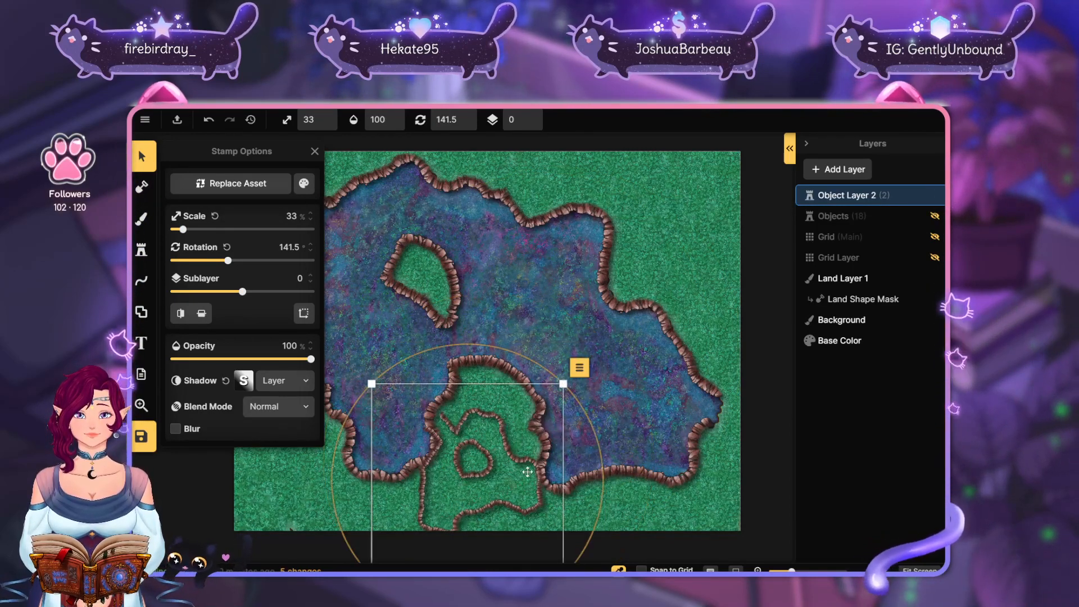
{"action": "left_click_drag", "start_coordinate": [523, 490], "coordinate": [531, 442]}
{"action": "left_click_drag", "start_coordinate": [606, 458], "coordinate": [477, 419]}
{"action": "left_click_drag", "start_coordinate": [513, 459], "coordinate": [530, 479]}
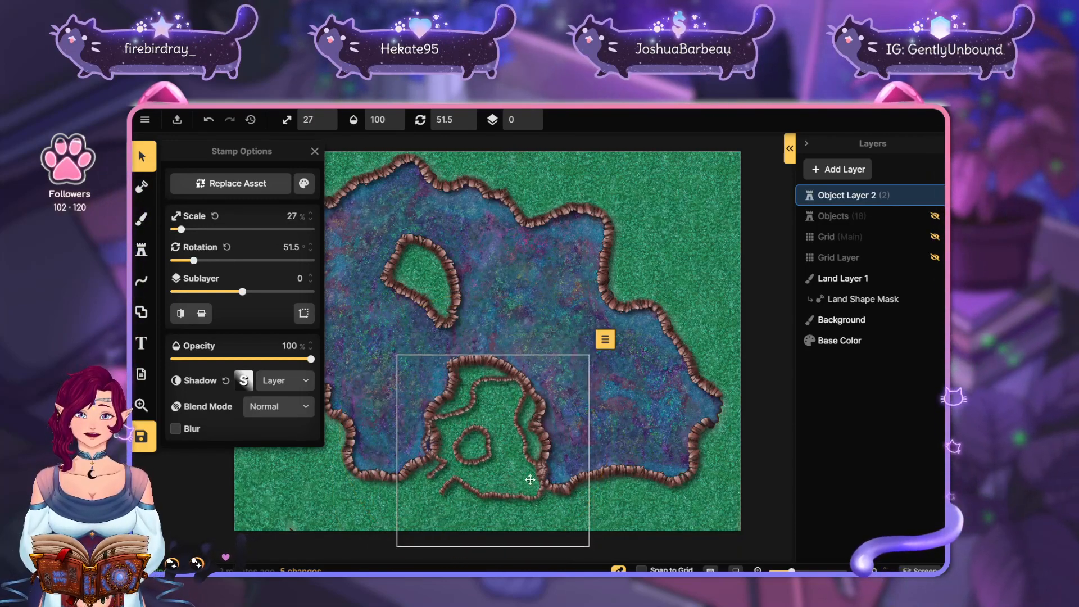
{"action": "left_click_drag", "start_coordinate": [625, 424], "coordinate": [606, 382]}
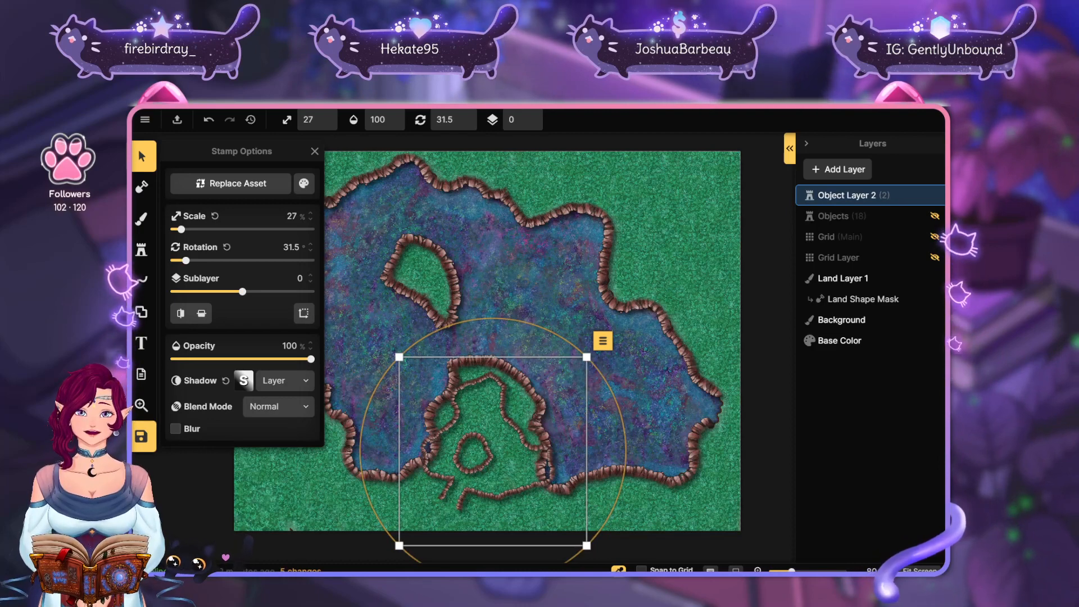
Try the small cavern outline on the green ground northeast of the land at 24% scale and 24.5° rotation
{"action": "left_click_drag", "start_coordinate": [501, 442], "coordinate": [696, 236]}
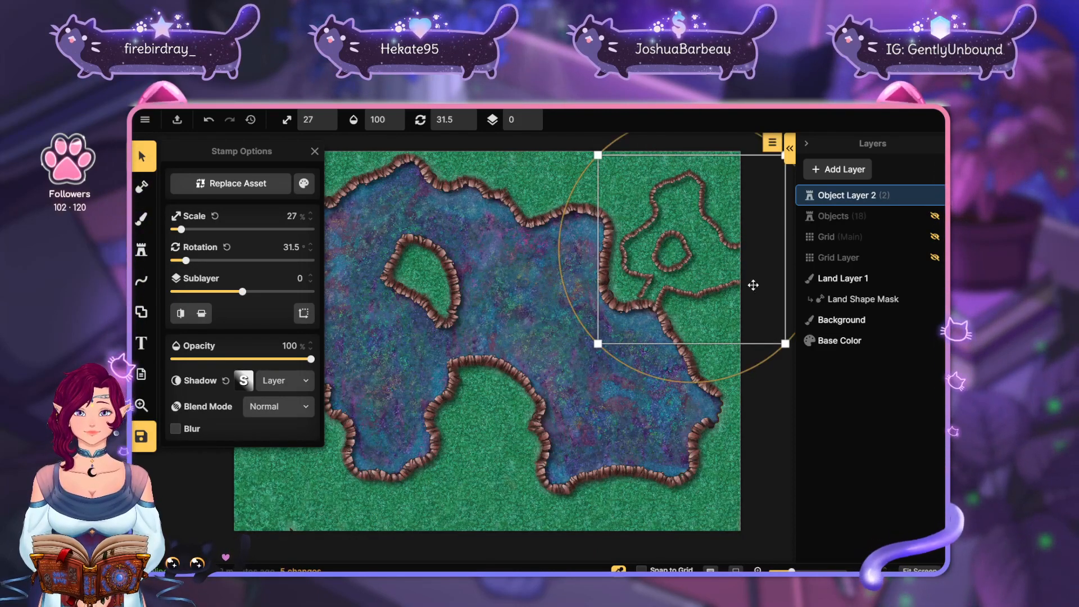
{"action": "left_click", "coordinate": [772, 347]}
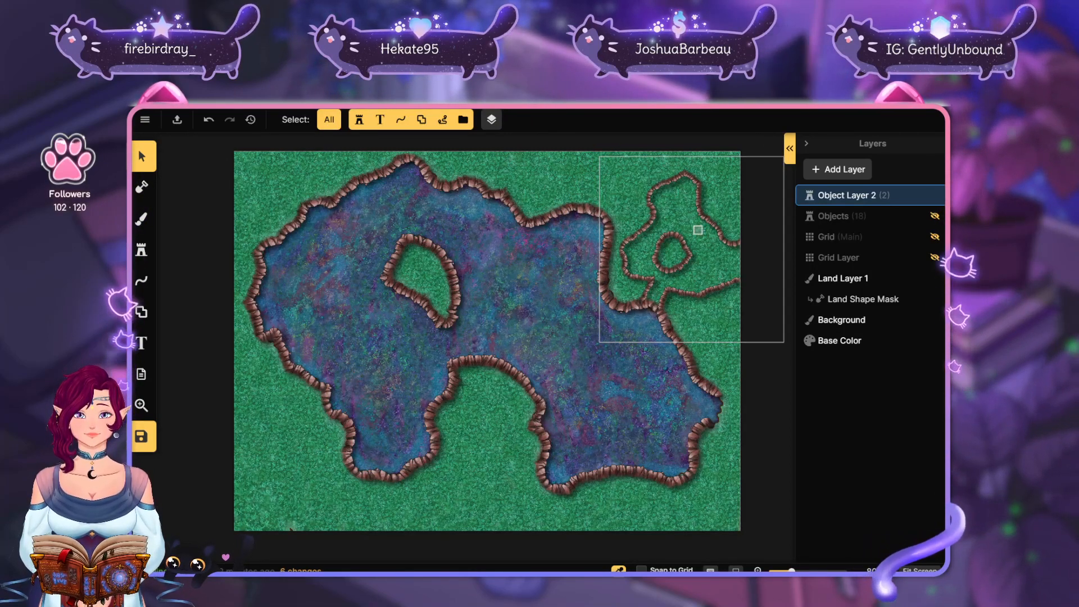
{"action": "left_click_drag", "start_coordinate": [718, 277], "coordinate": [702, 251]}
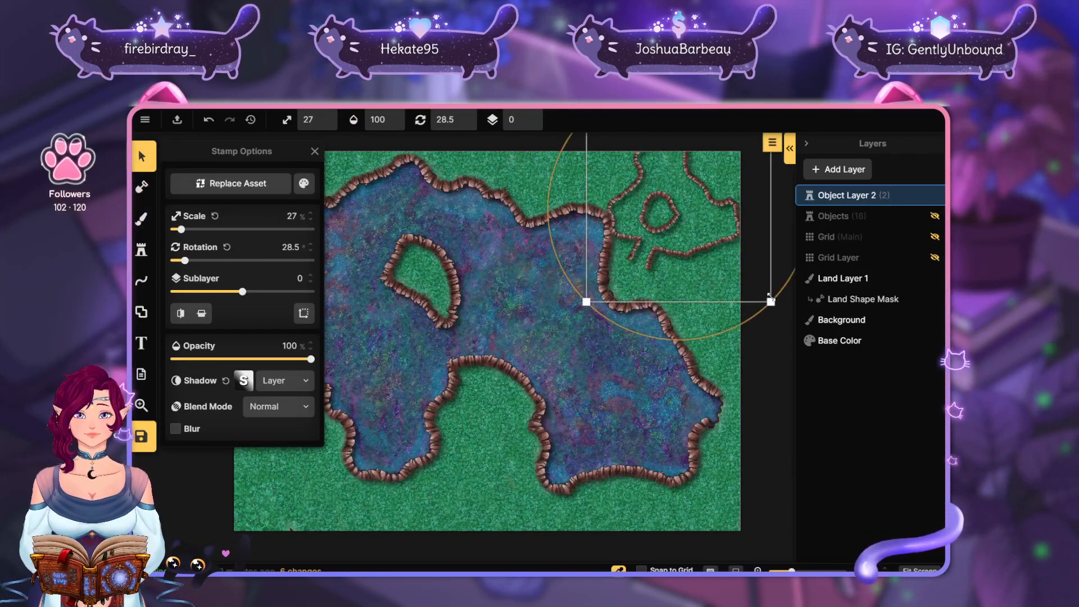
{"action": "left_click_drag", "start_coordinate": [771, 297], "coordinate": [747, 276]}
{"action": "left_click_drag", "start_coordinate": [694, 206], "coordinate": [707, 260]}
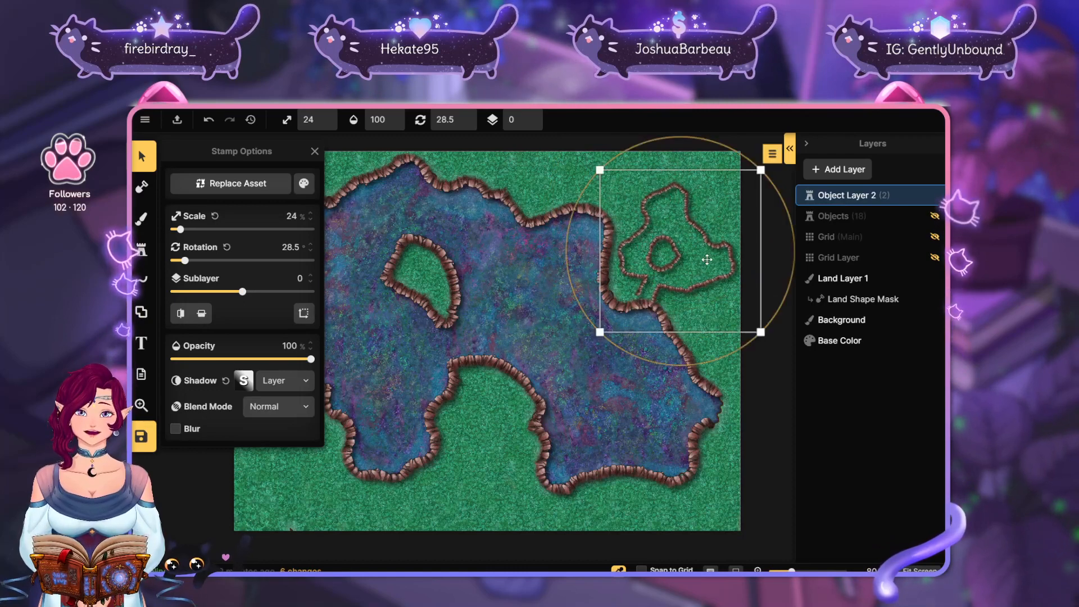
{"action": "left_click_drag", "start_coordinate": [783, 300], "coordinate": [786, 292]}
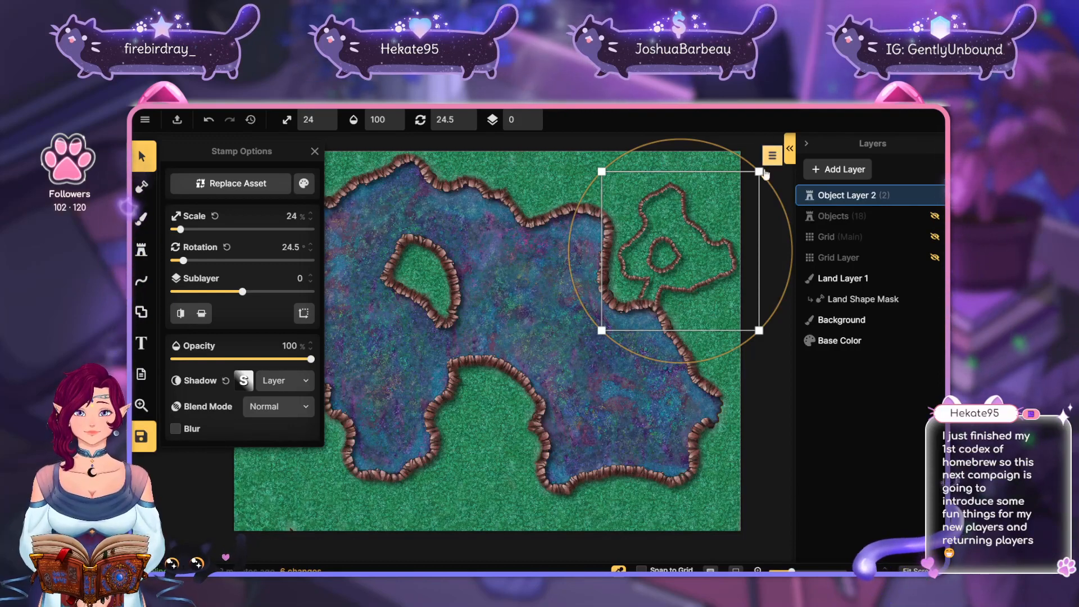
Delete the Small Cavern Composite from Object Layer 2
{"action": "key", "text": "Delete"}
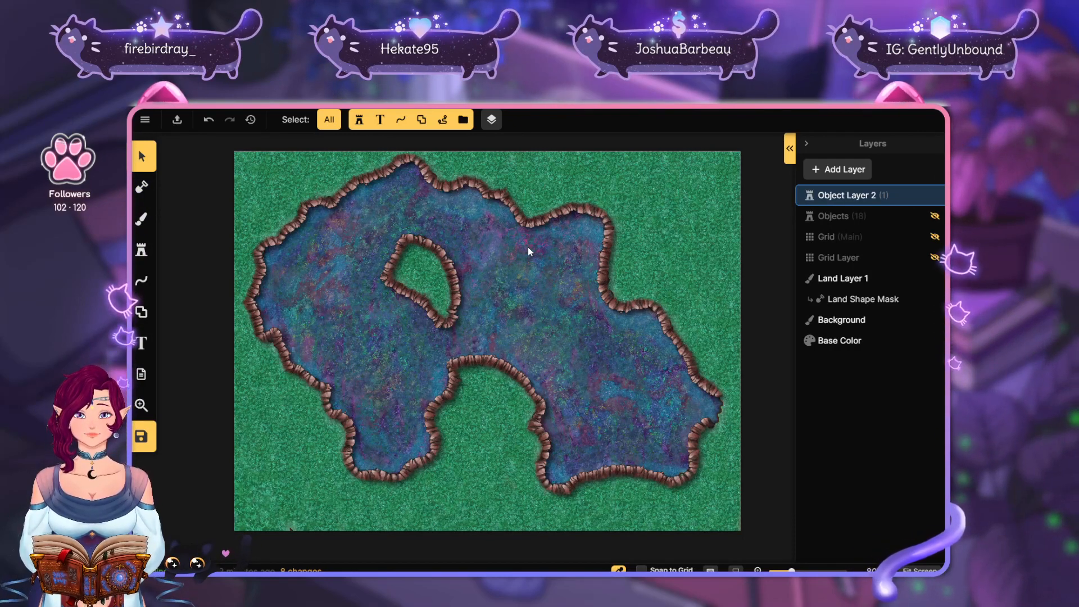
Look through the composite stamps in the Fantasy Battlemaps catalog for another suitable outline, including the hut variants
{"action": "left_click", "coordinate": [141, 248]}
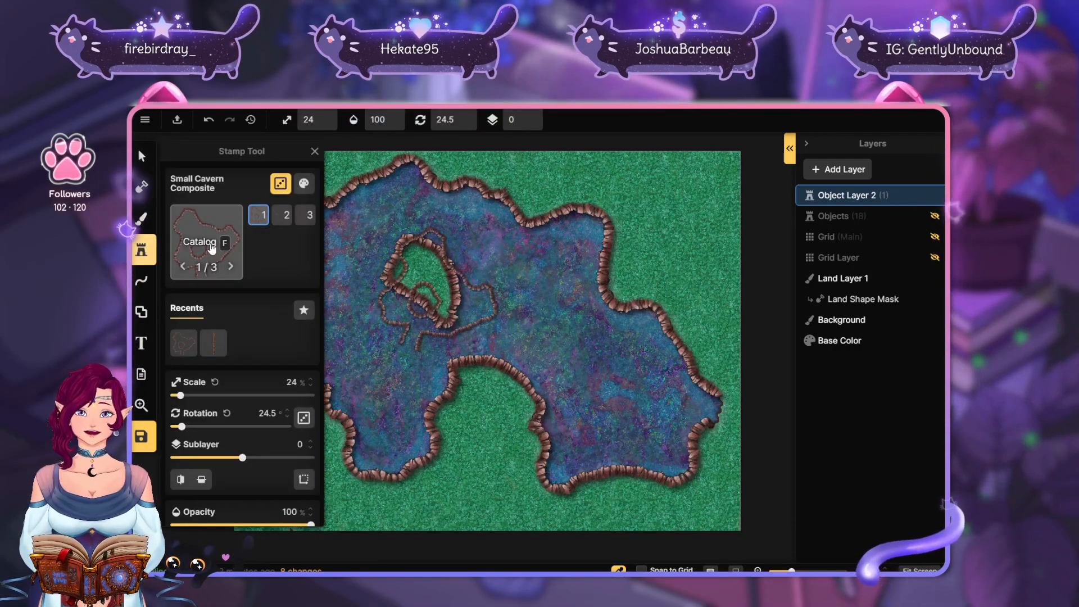
{"action": "left_click", "coordinate": [211, 248]}
{"action": "scroll", "coordinate": [625, 352], "scroll_direction": "down", "scroll_amount": 4}
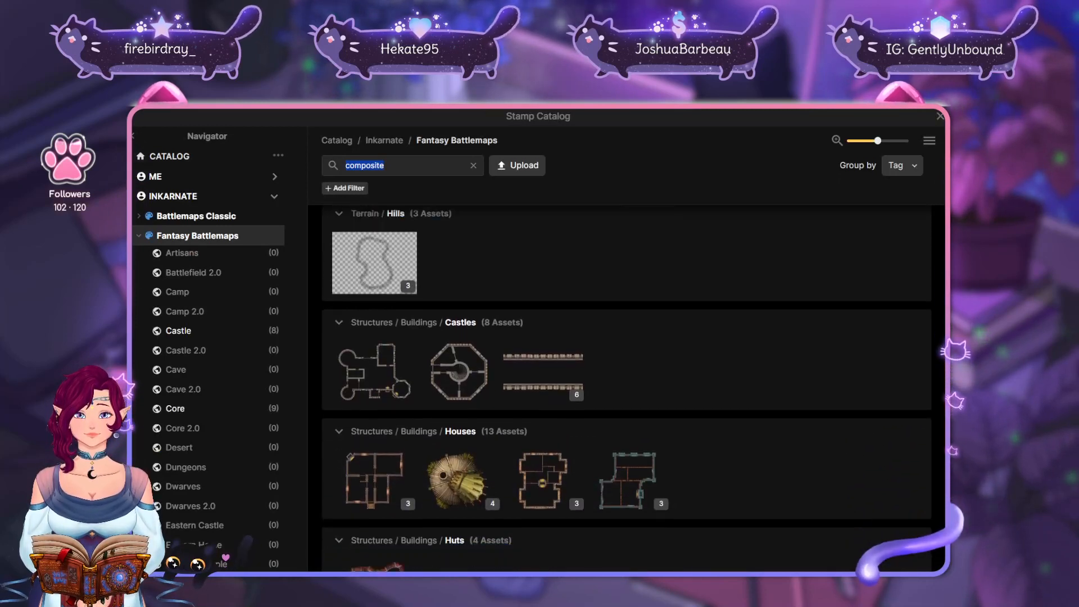
{"action": "scroll", "coordinate": [643, 356], "scroll_direction": "down", "scroll_amount": 5}
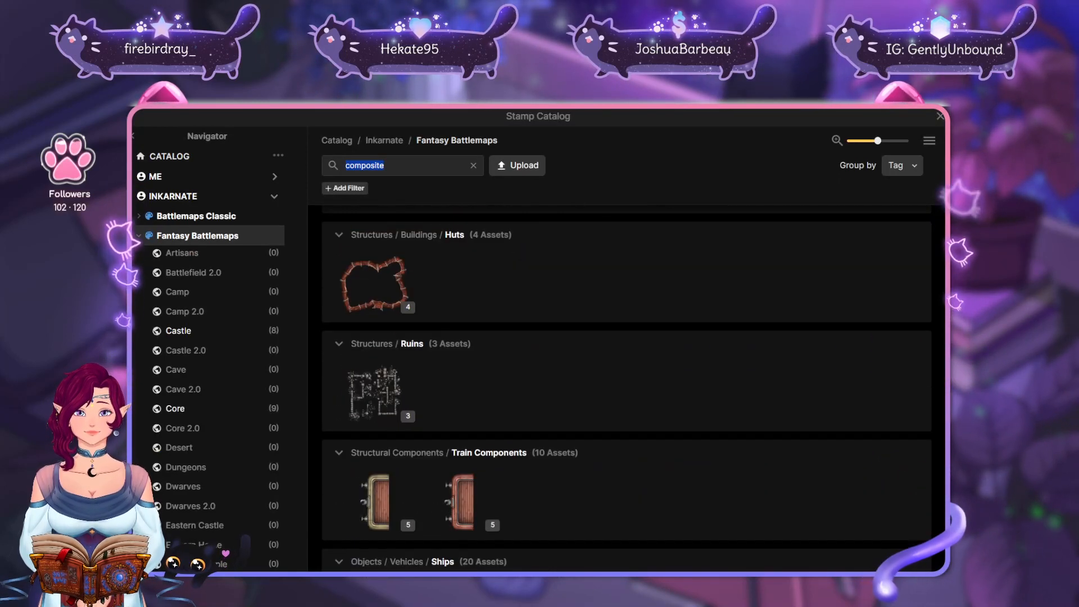
{"action": "left_click", "coordinate": [407, 318]}
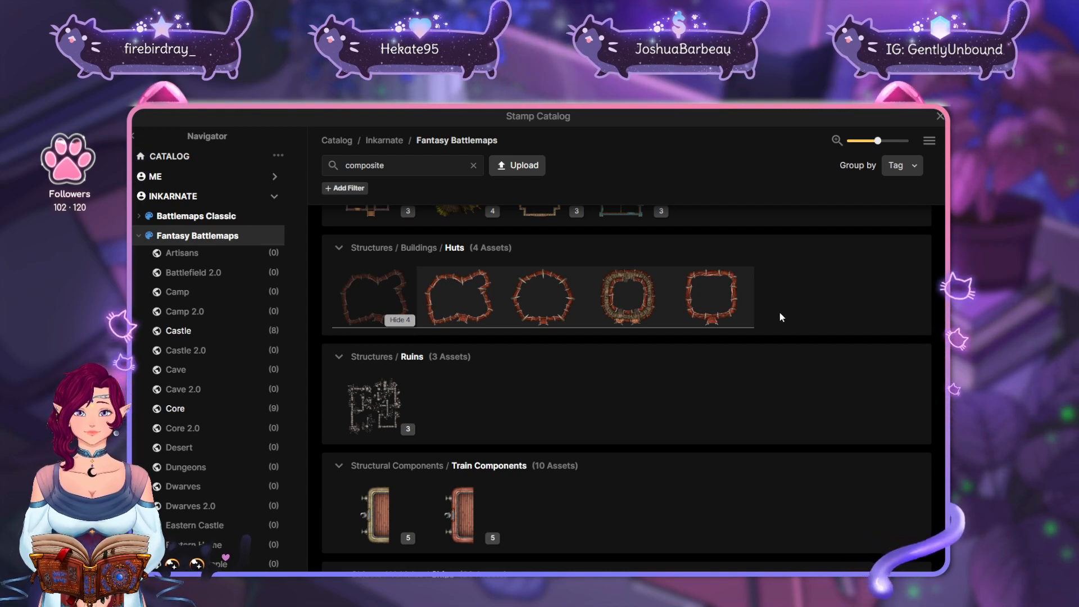
{"action": "scroll", "coordinate": [778, 311], "scroll_direction": "down", "scroll_amount": 3}
{"action": "scroll", "coordinate": [747, 259], "scroll_direction": "down", "scroll_amount": 2}
{"action": "scroll", "coordinate": [748, 258], "scroll_direction": "up", "scroll_amount": 3}
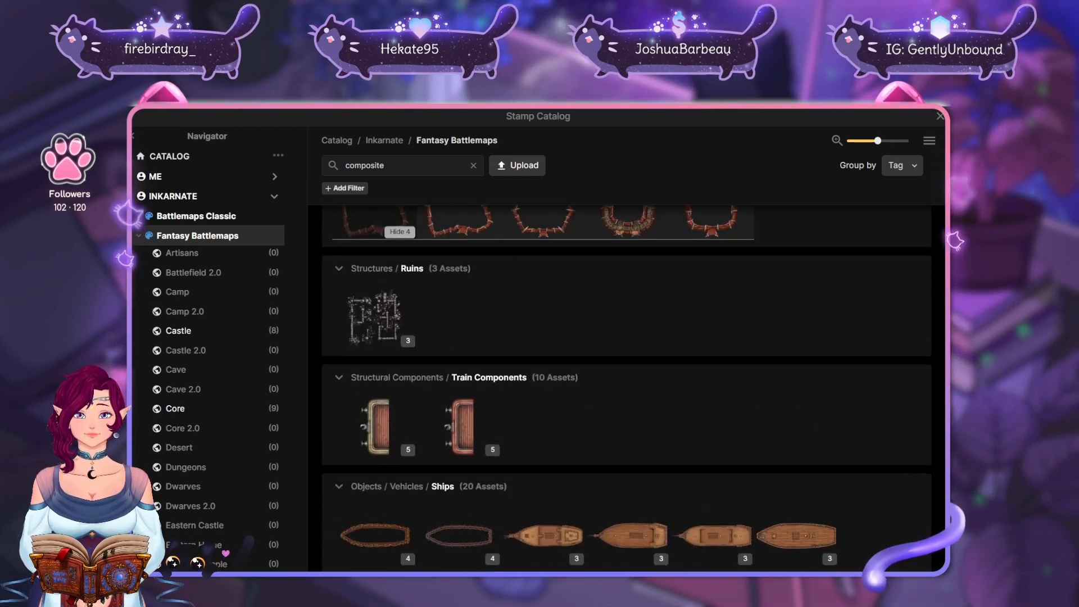
{"action": "scroll", "coordinate": [747, 254], "scroll_direction": "down", "scroll_amount": 6}
{"action": "scroll", "coordinate": [769, 353], "scroll_direction": "down", "scroll_amount": 2}
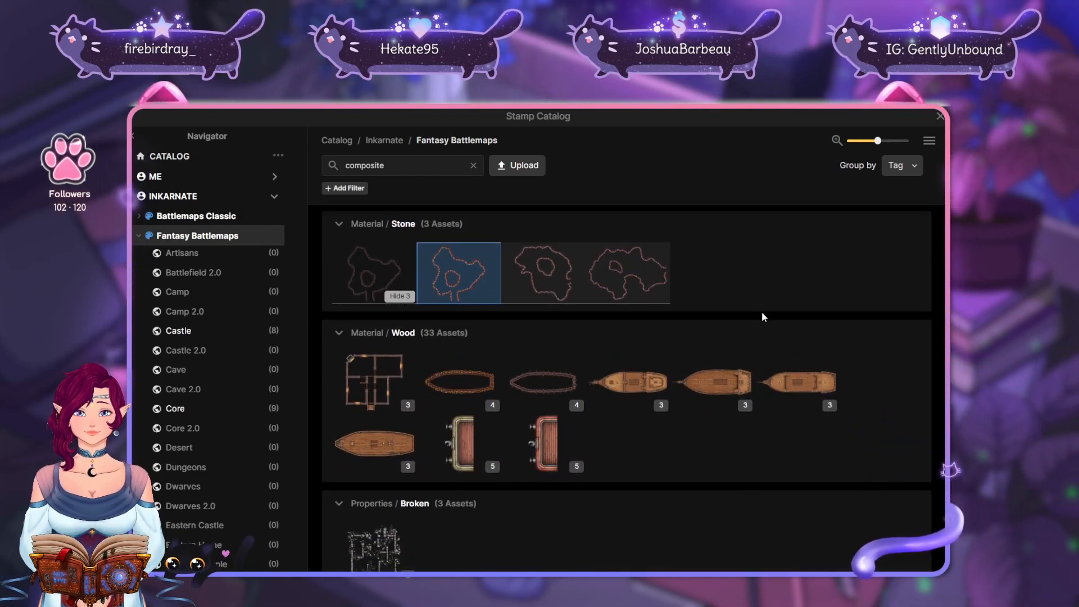
{"action": "scroll", "coordinate": [761, 311], "scroll_direction": "down", "scroll_amount": 1}
{"action": "scroll", "coordinate": [744, 334], "scroll_direction": "down", "scroll_amount": 7}
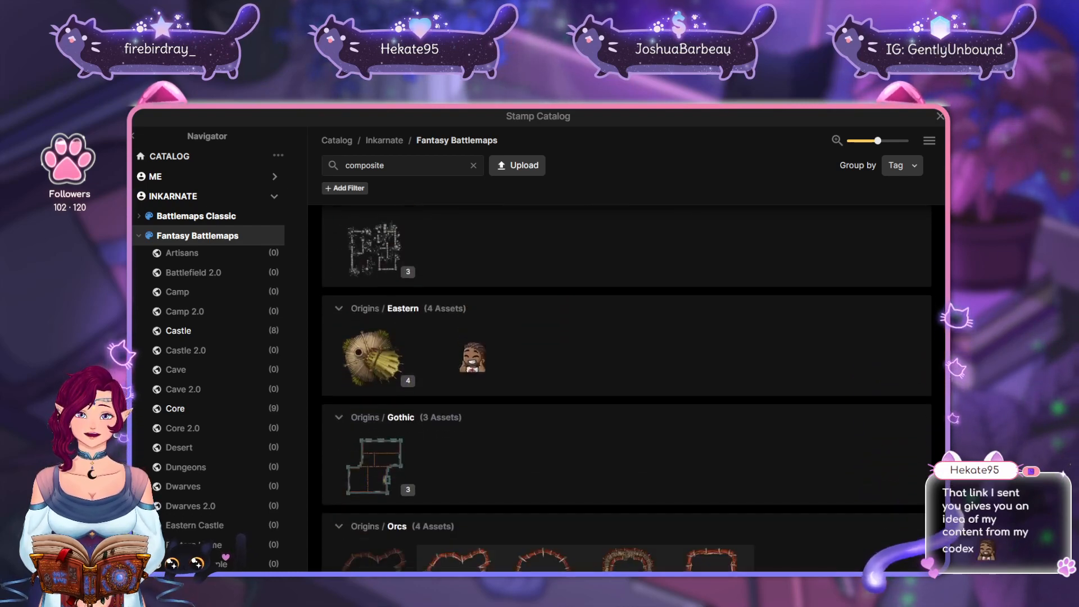
{"action": "scroll", "coordinate": [766, 289], "scroll_direction": "down", "scroll_amount": 8}
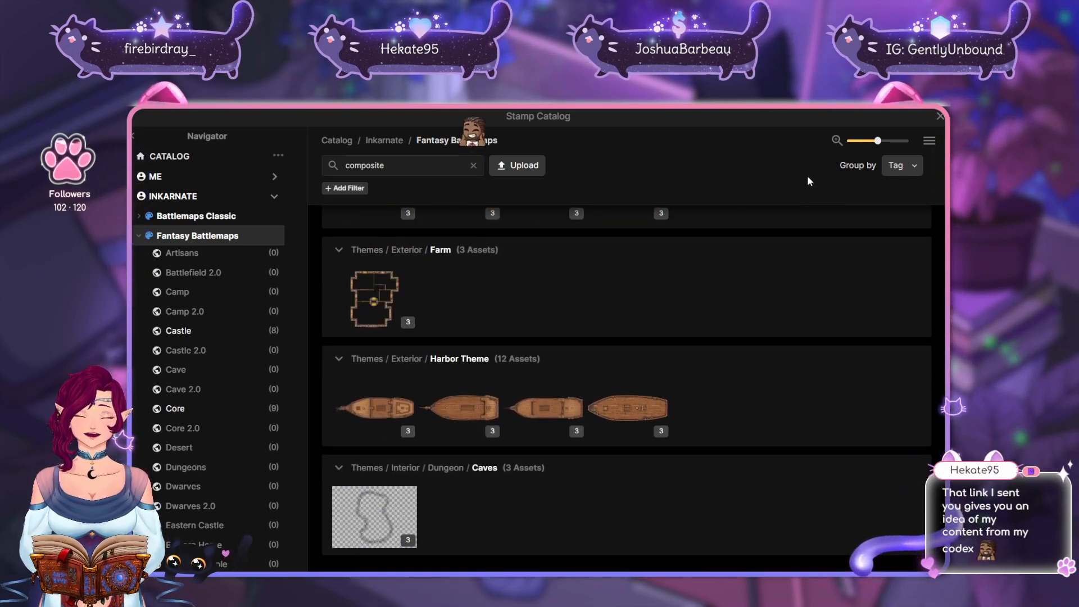
Choose the second Hill Composite variant from the Caves group and compare it with the other hill variants in the catalog
{"action": "left_click", "coordinate": [401, 539]}
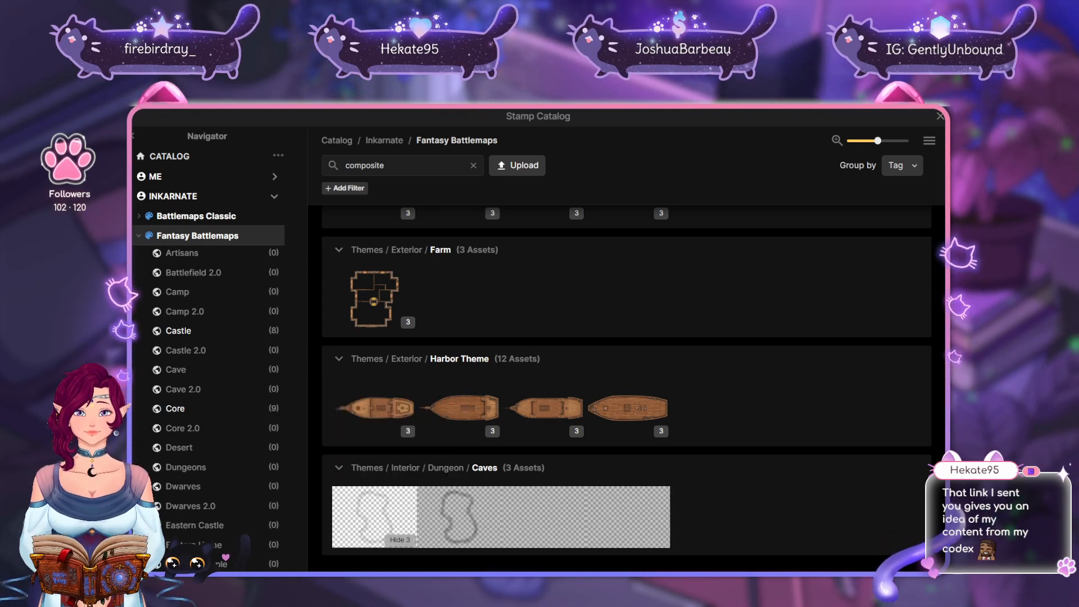
{"action": "left_click", "coordinate": [543, 516]}
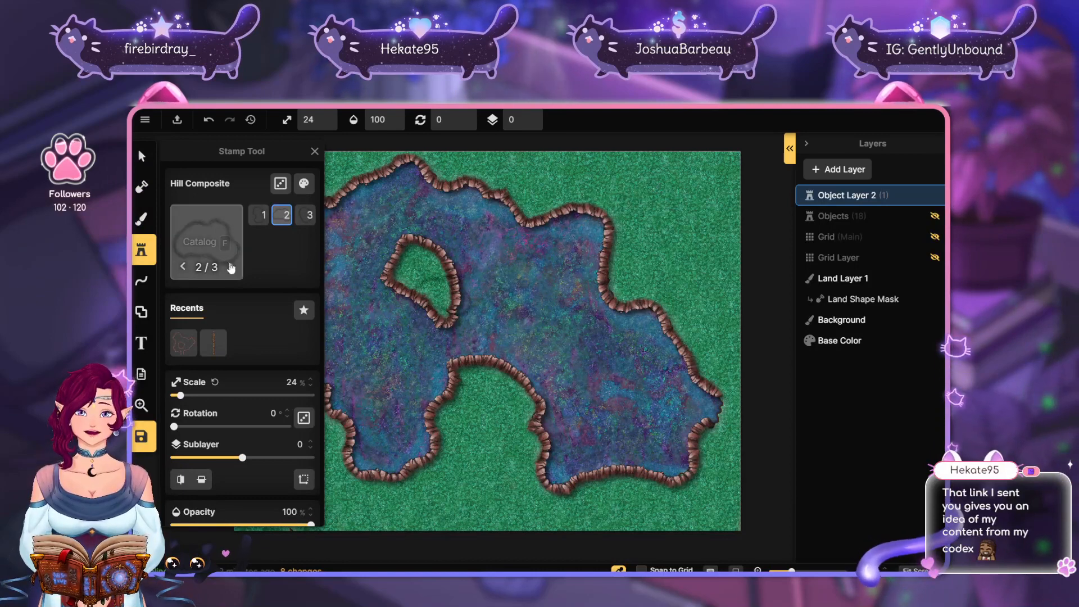
{"action": "left_click", "coordinate": [200, 238]}
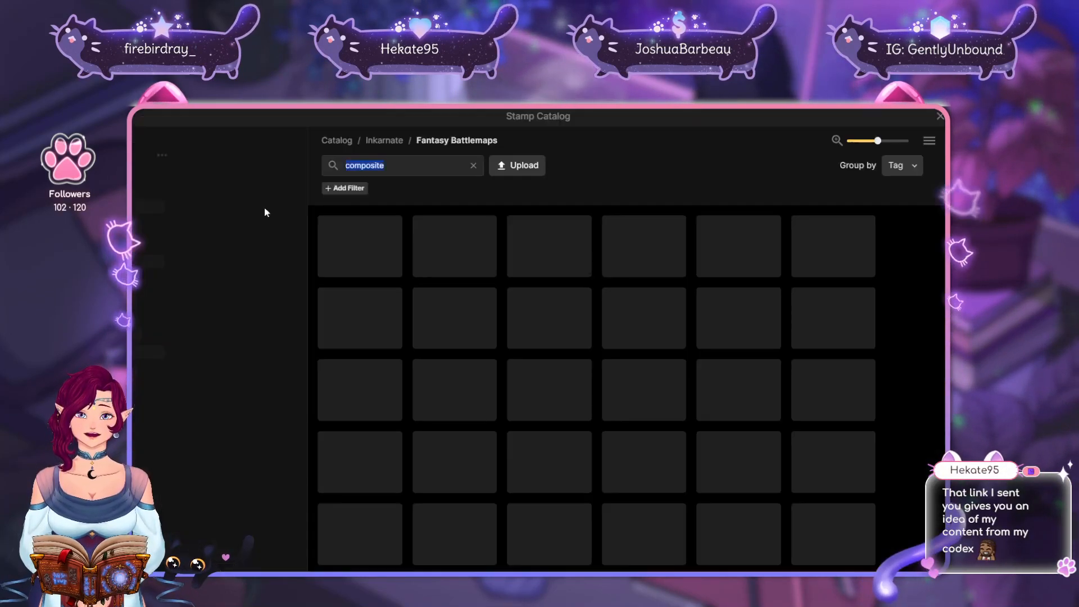
{"action": "mouse_move", "coordinate": [505, 532]}
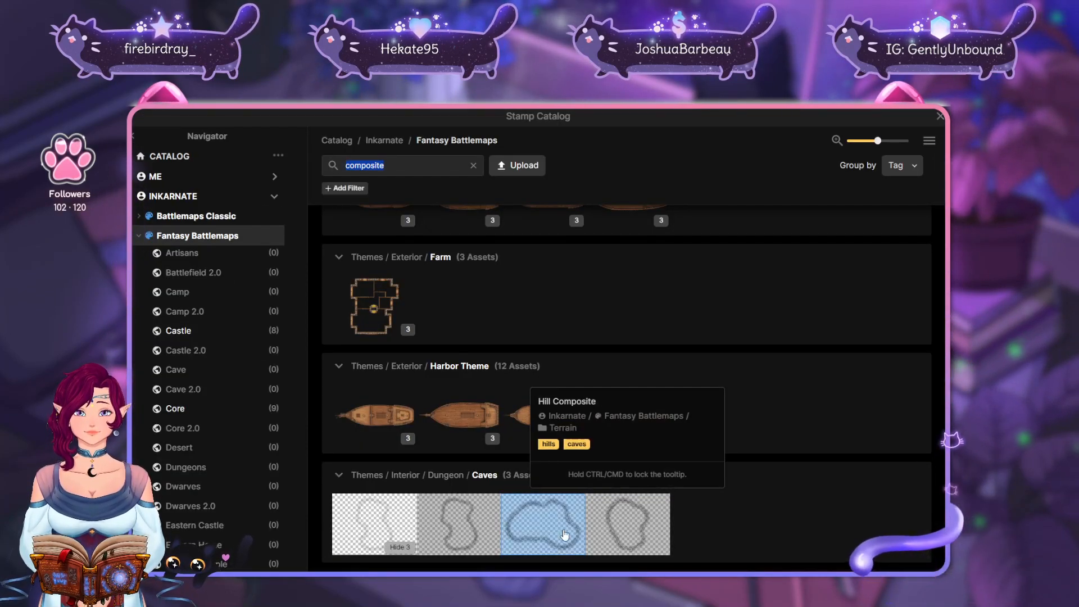
{"action": "mouse_move", "coordinate": [633, 538]}
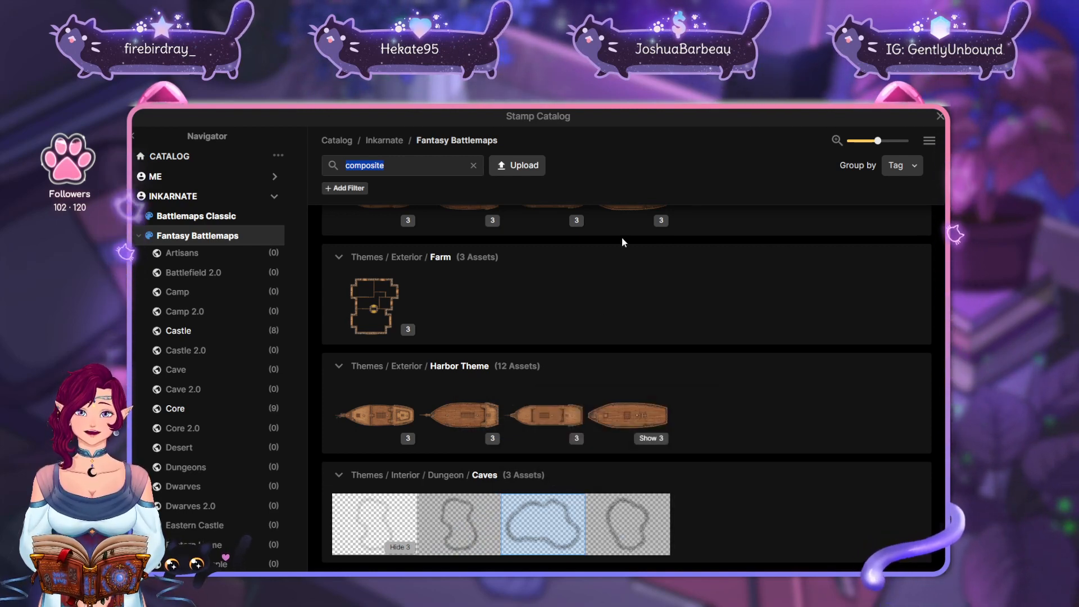
Clear the "composite" catalog search and choose the Red Stone Cave Pillar stamp from the Terrain cliffs
{"action": "left_click", "coordinate": [473, 165]}
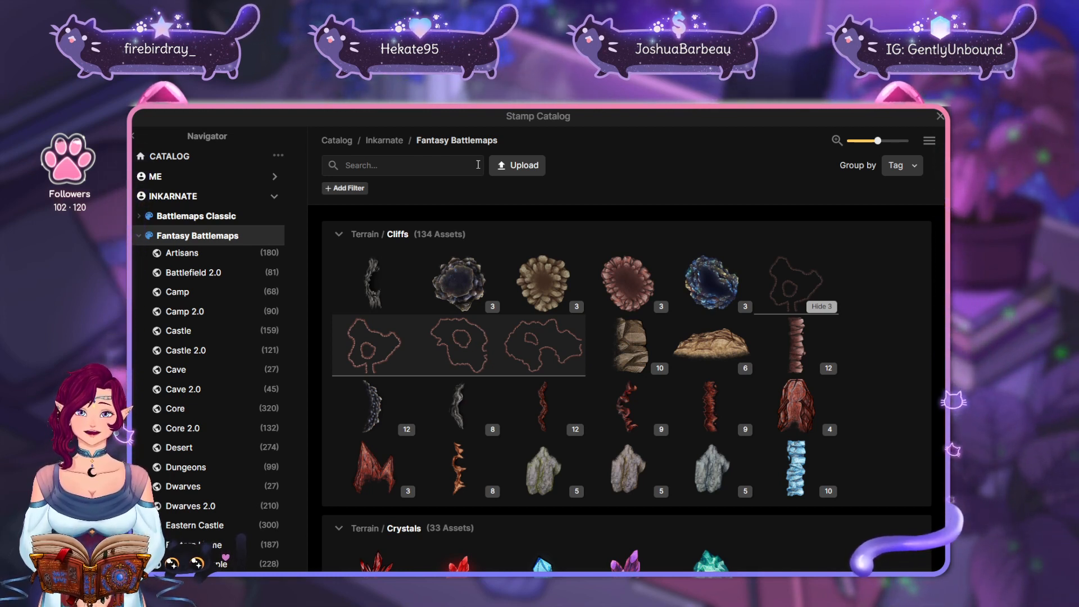
{"action": "scroll", "coordinate": [626, 337], "scroll_direction": "down", "scroll_amount": 3}
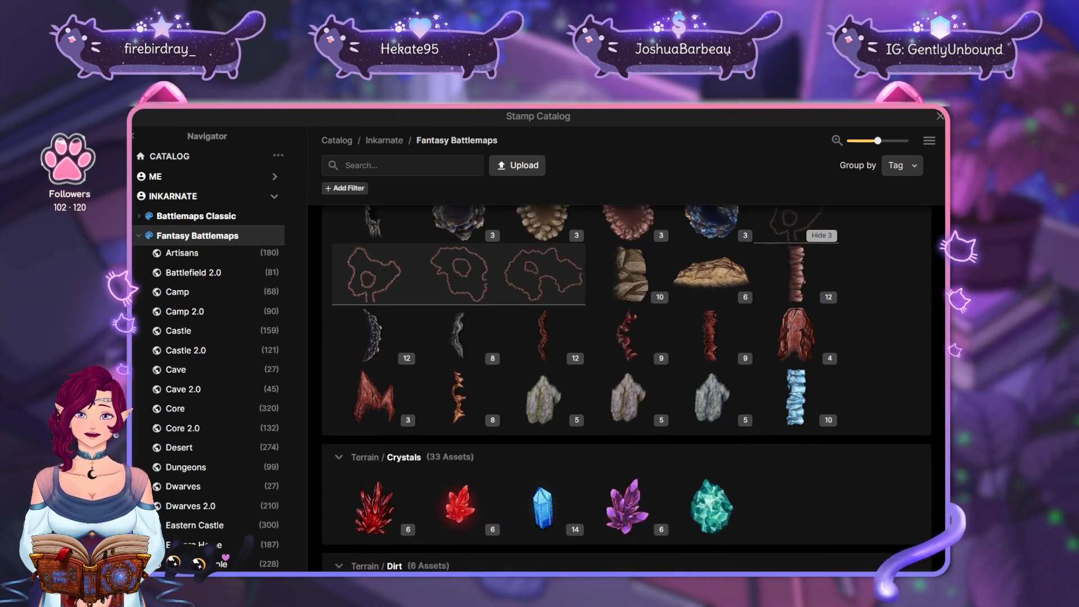
{"action": "scroll", "coordinate": [626, 337], "scroll_direction": "down", "scroll_amount": 1}
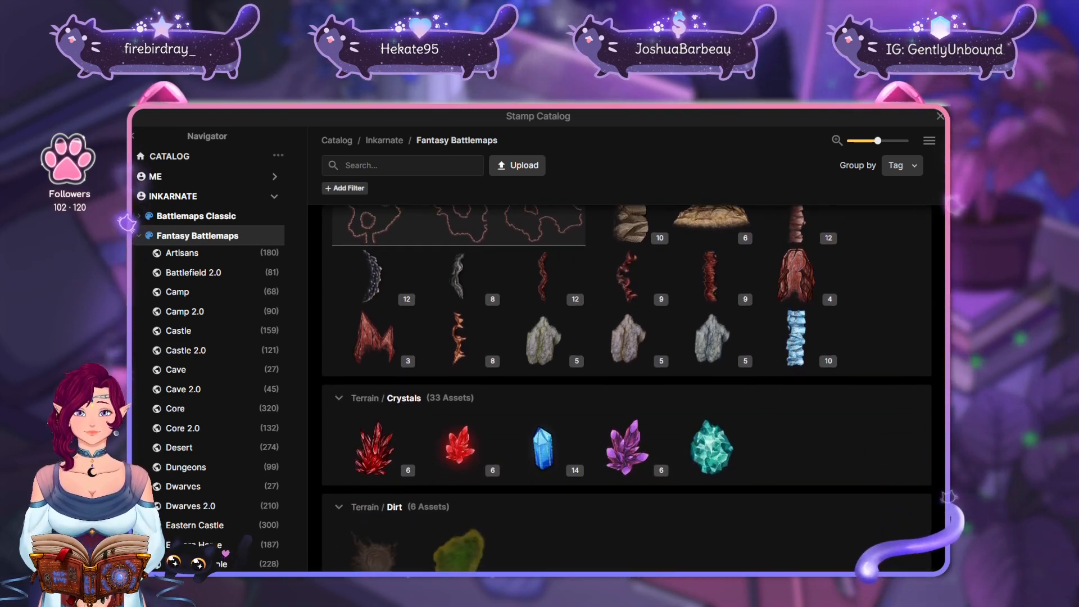
{"action": "scroll", "coordinate": [862, 313], "scroll_direction": "down", "scroll_amount": 10}
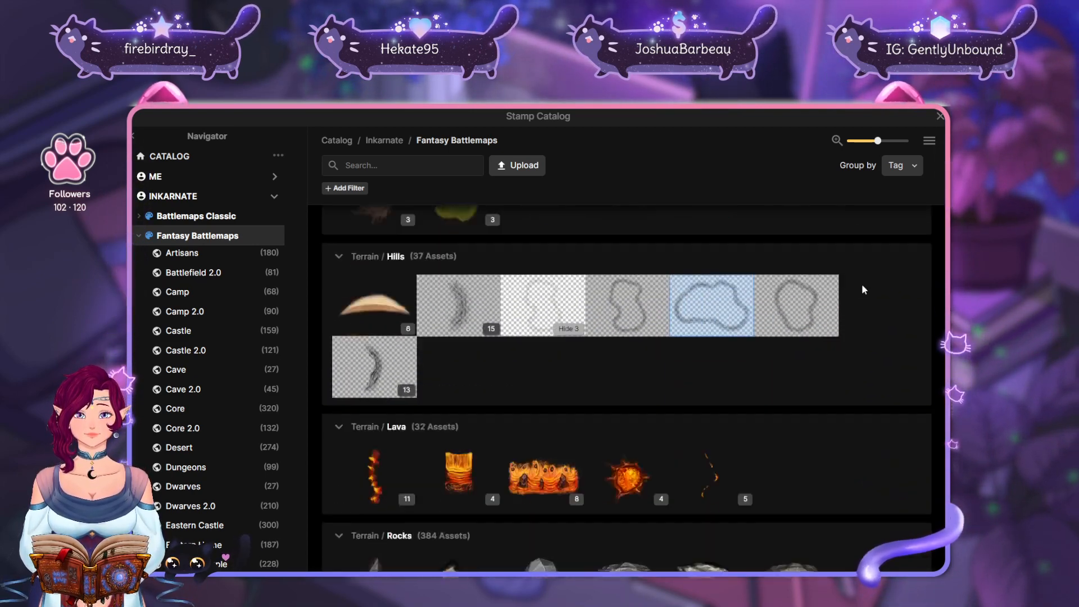
{"action": "scroll", "coordinate": [838, 280], "scroll_direction": "up", "scroll_amount": 8}
{"action": "scroll", "coordinate": [838, 280], "scroll_direction": "up", "scroll_amount": 5}
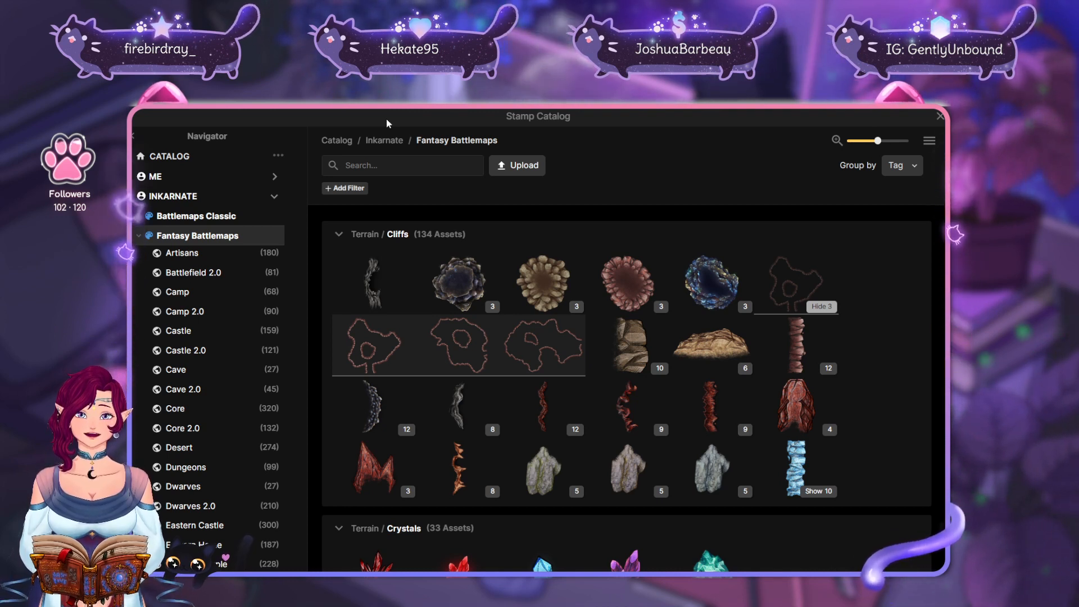
{"action": "mouse_move", "coordinate": [732, 285]}
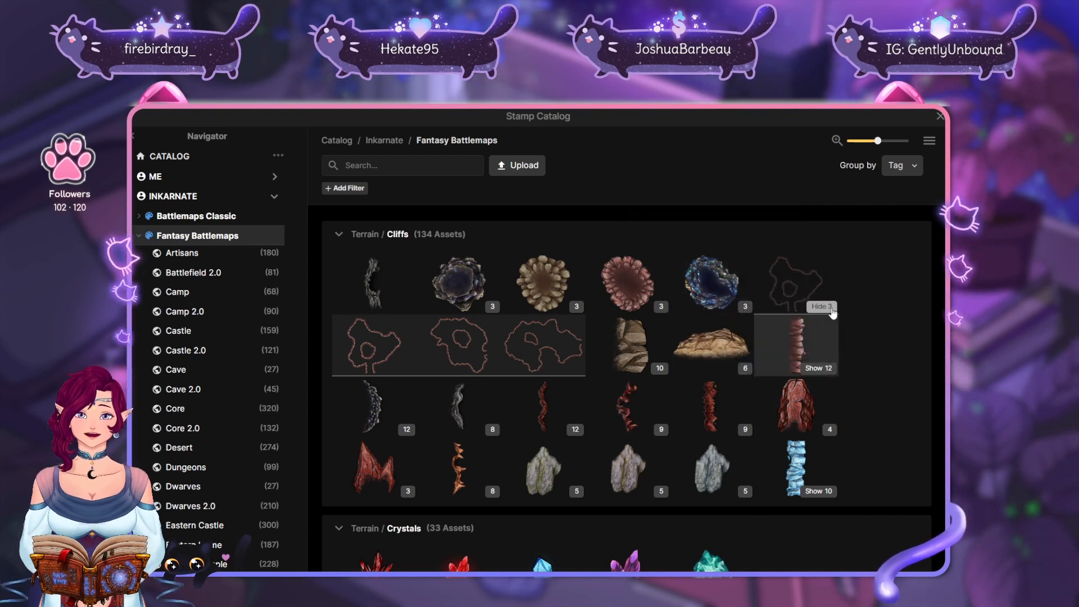
{"action": "left_click", "coordinate": [627, 284]}
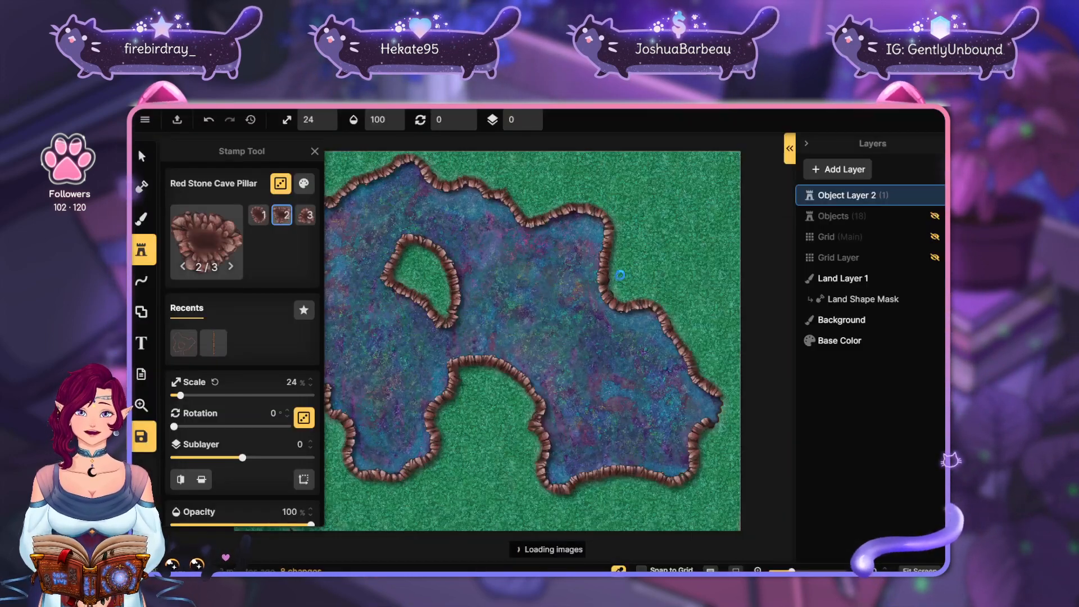
Set the Red Stone Cave Pillar stamp's scale to 81% and try its fit over the green opening inside the land
{"action": "left_click", "coordinate": [440, 295]}
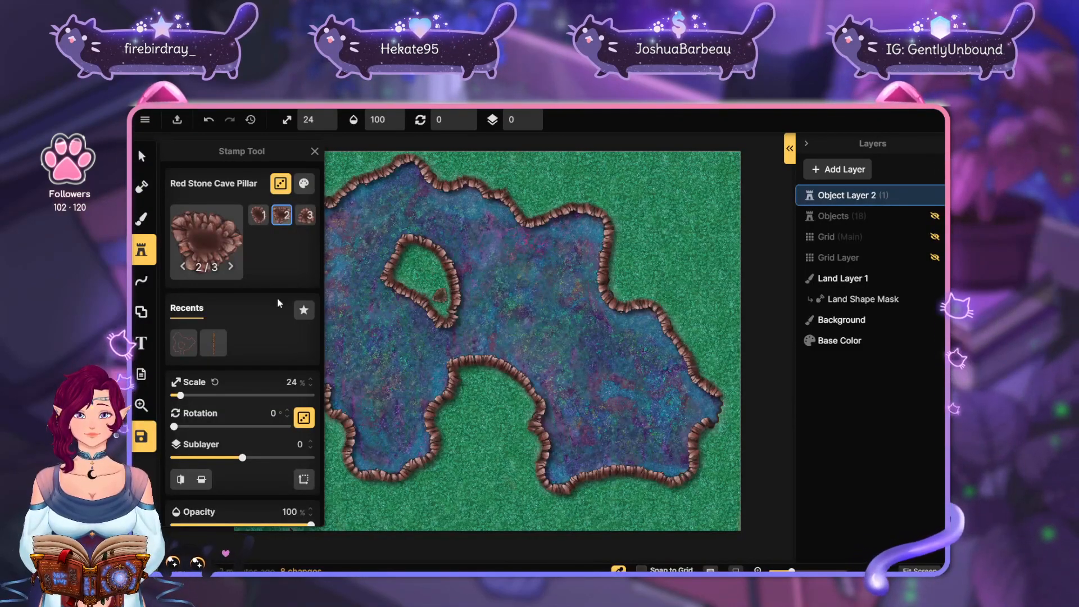
{"action": "left_click_drag", "start_coordinate": [180, 395], "coordinate": [197, 395]}
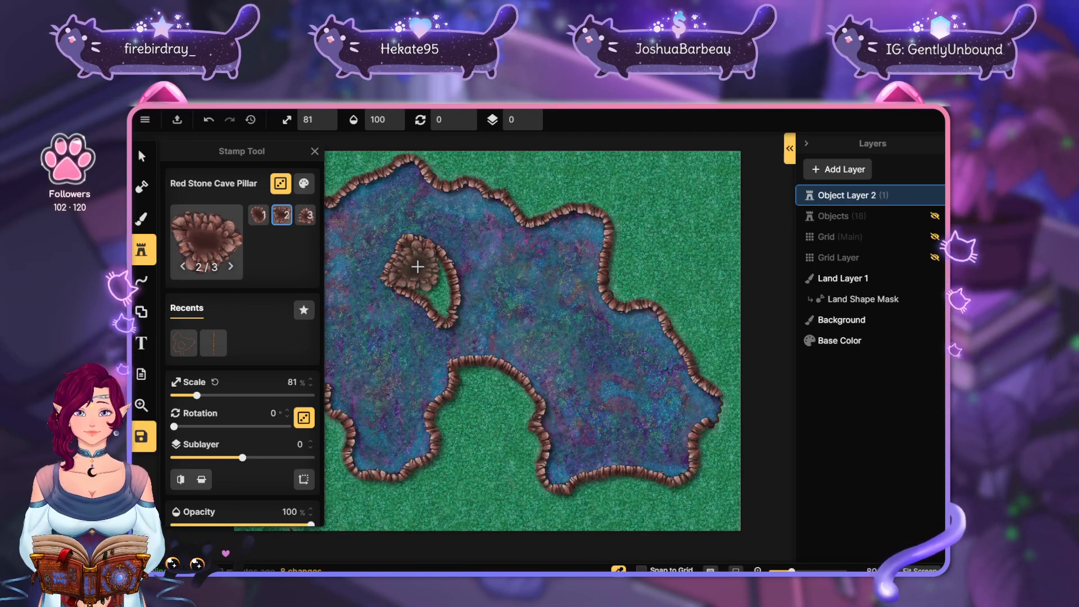
Look through the Fantasy Battlemaps stamp catalog, from terrain, plants and effects to buildings, for a stamp suited to the map
{"action": "left_click", "coordinate": [225, 217]}
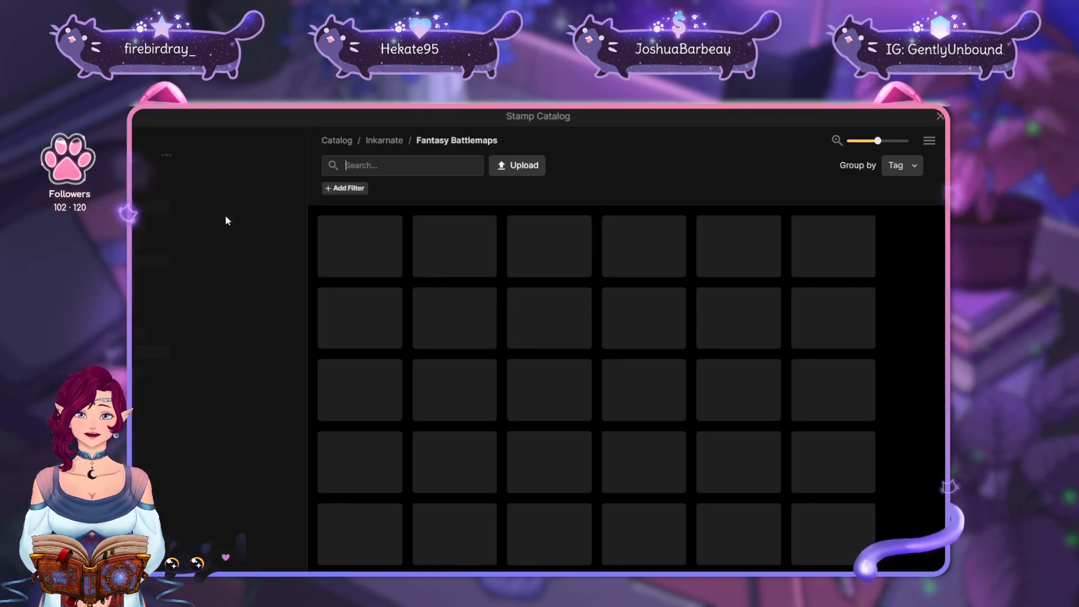
{"action": "scroll", "coordinate": [763, 412], "scroll_direction": "down", "scroll_amount": 3}
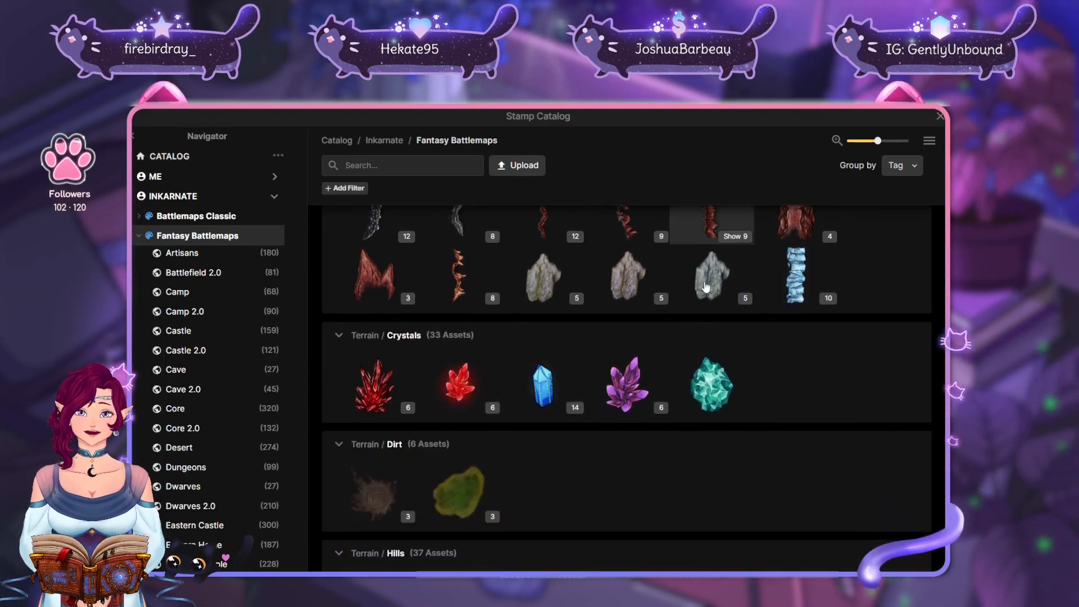
{"action": "scroll", "coordinate": [672, 481], "scroll_direction": "down", "scroll_amount": 5}
{"action": "scroll", "coordinate": [660, 352], "scroll_direction": "down", "scroll_amount": 15}
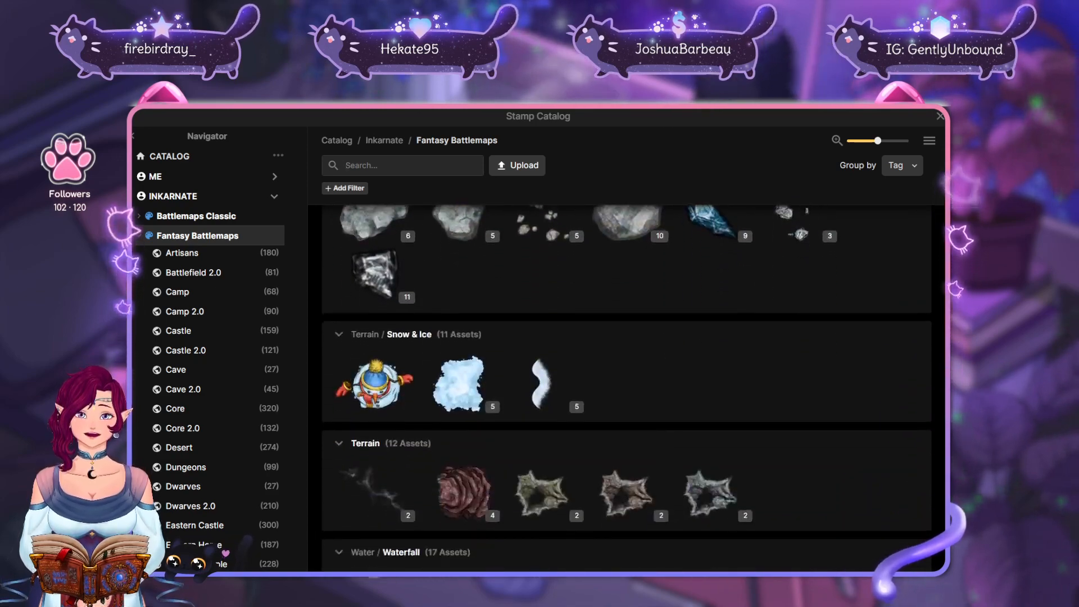
{"action": "scroll", "coordinate": [650, 350], "scroll_direction": "down", "scroll_amount": 20}
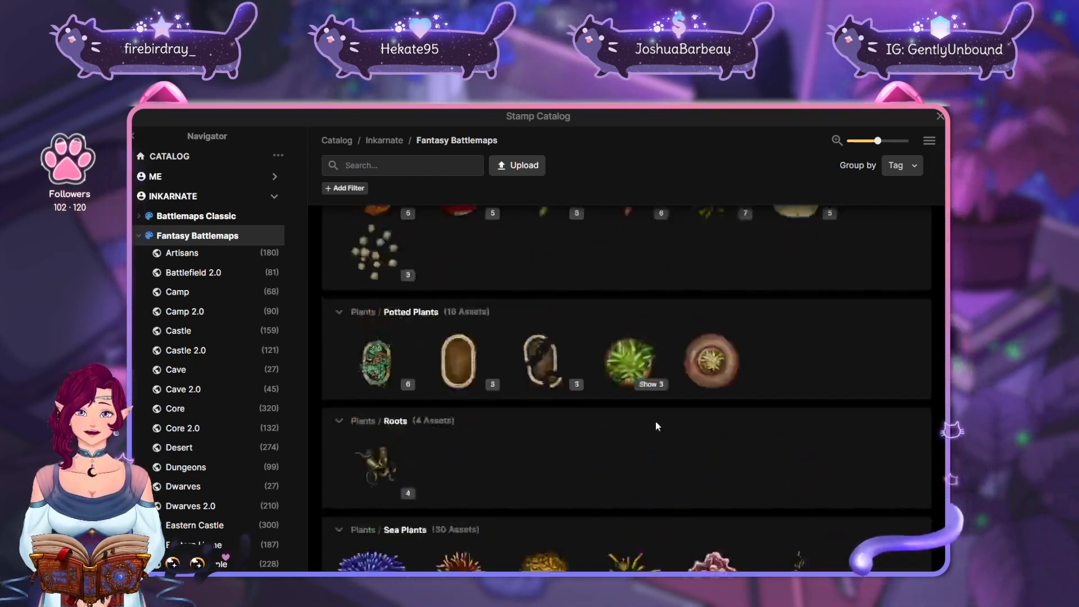
{"action": "scroll", "coordinate": [679, 263], "scroll_direction": "down", "scroll_amount": 20}
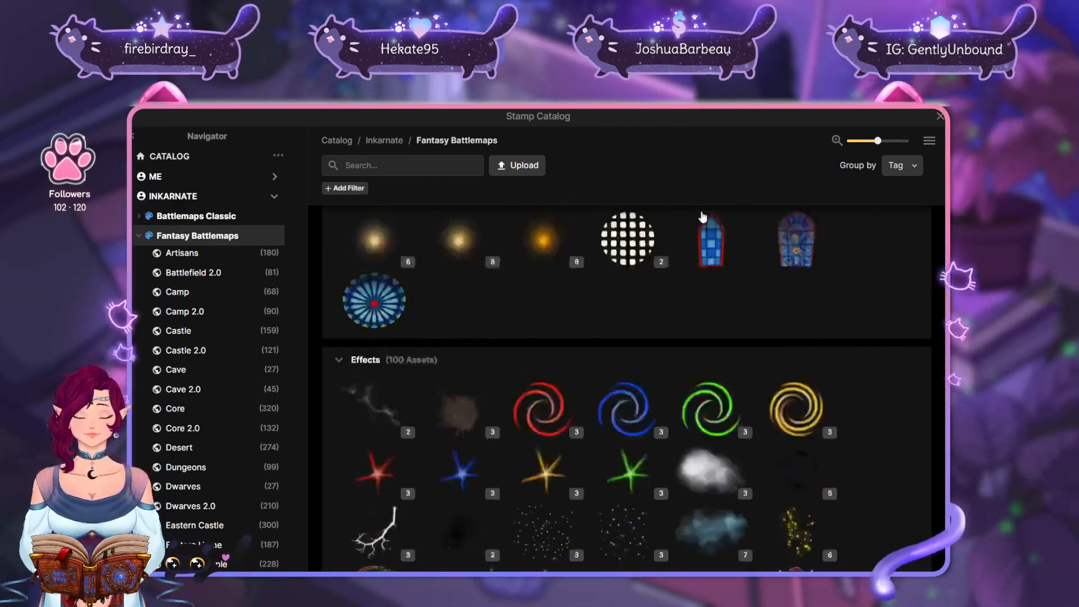
{"action": "scroll", "coordinate": [724, 469], "scroll_direction": "down", "scroll_amount": 15}
{"action": "scroll", "coordinate": [728, 470], "scroll_direction": "up", "scroll_amount": 20}
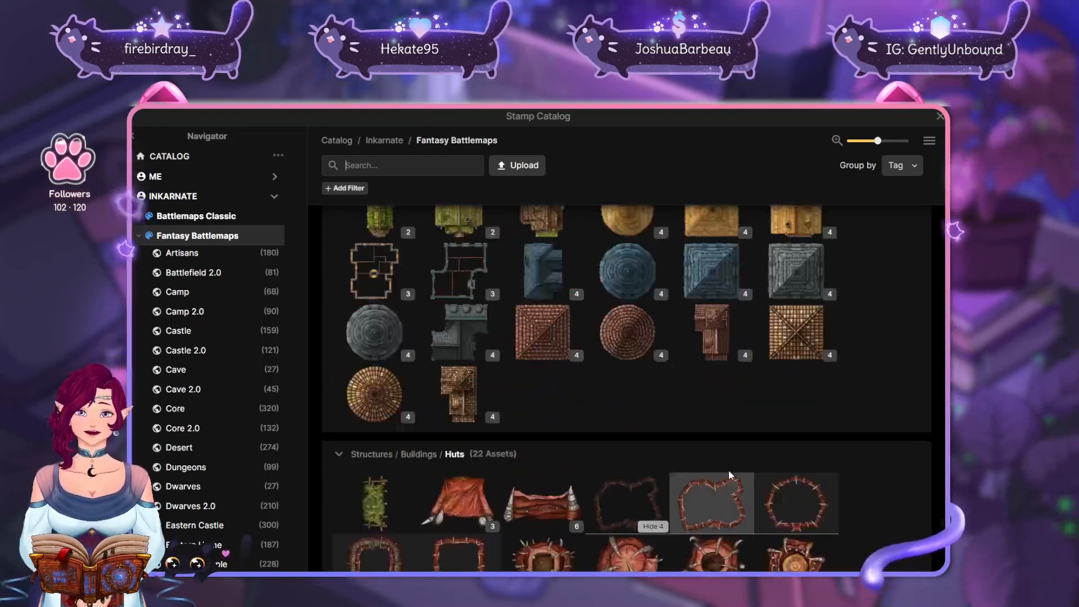
{"action": "scroll", "coordinate": [729, 394], "scroll_direction": "down", "scroll_amount": 5}
{"action": "scroll", "coordinate": [734, 366], "scroll_direction": "down", "scroll_amount": 3}
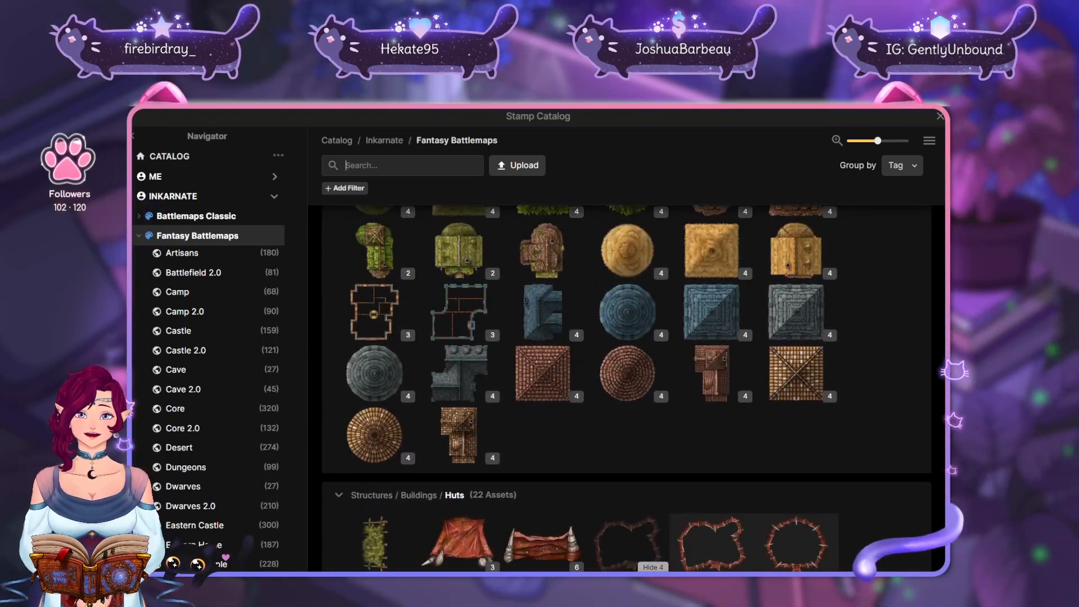
{"action": "scroll", "coordinate": [725, 385], "scroll_direction": "up", "scroll_amount": 1}
{"action": "left_click", "coordinate": [940, 119]}
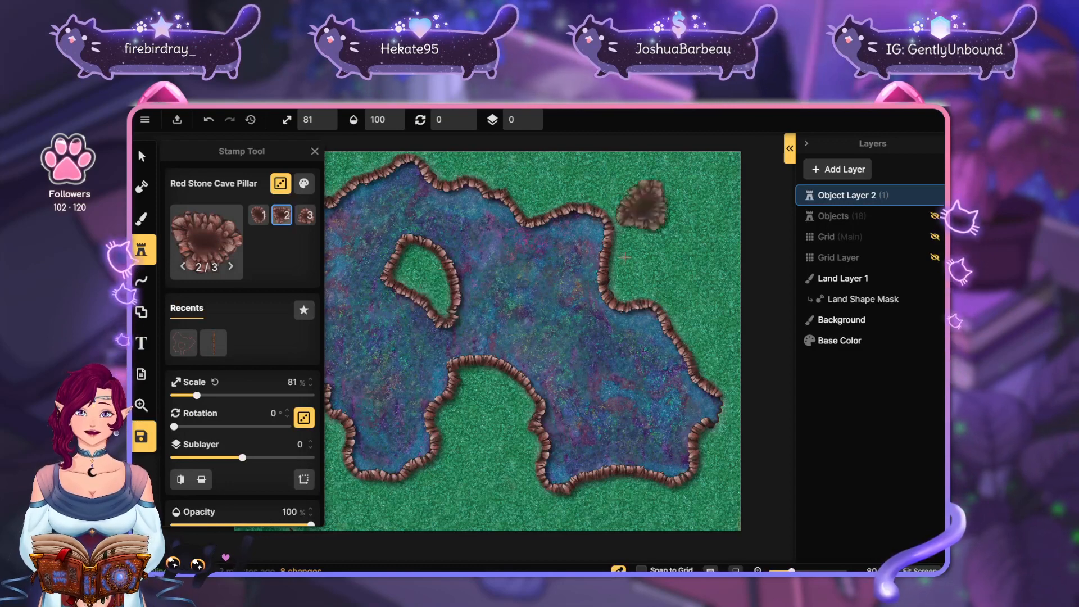
Put away the Stamp tool in favour of the Select tool and save the map
{"action": "left_click", "coordinate": [149, 161]}
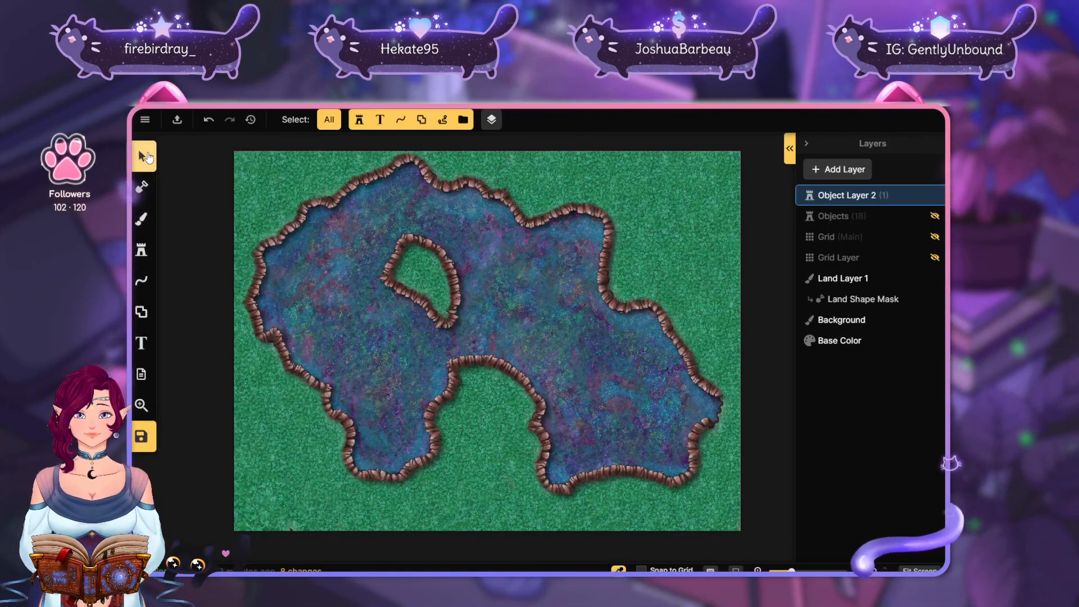
{"action": "key", "text": "ctrl+s"}
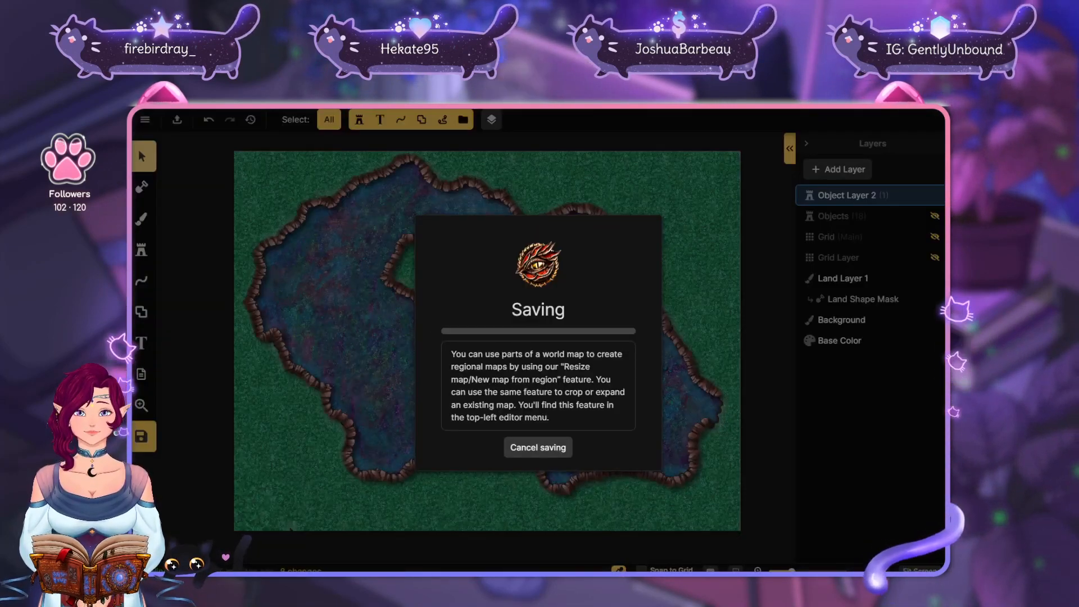
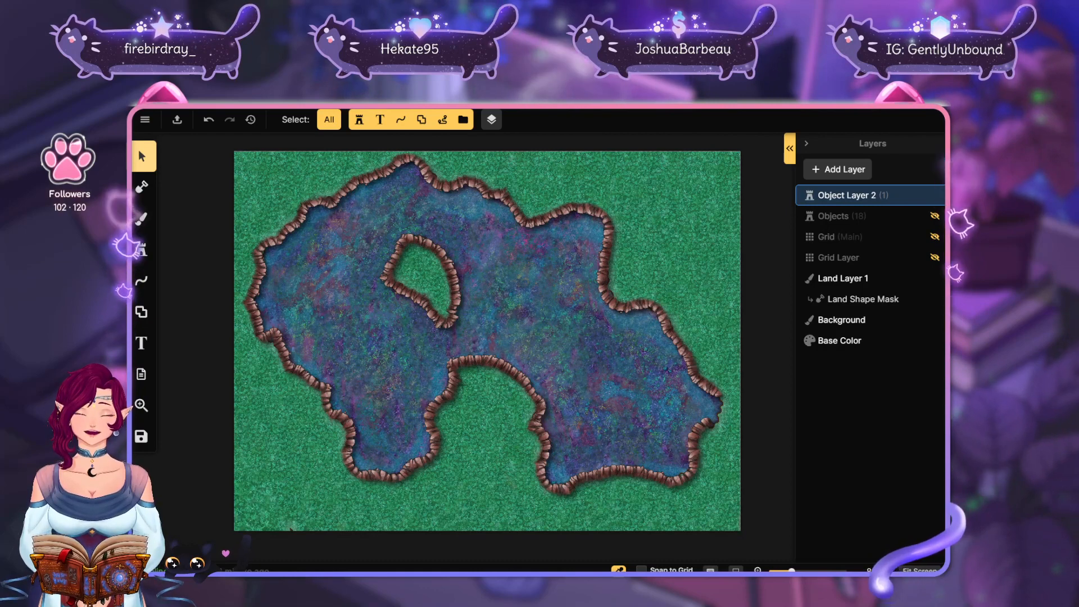
Reopen the stamp catalog from the Stamp tool, look over the house stamps and search for "buildings"
{"action": "left_click", "coordinate": [141, 249]}
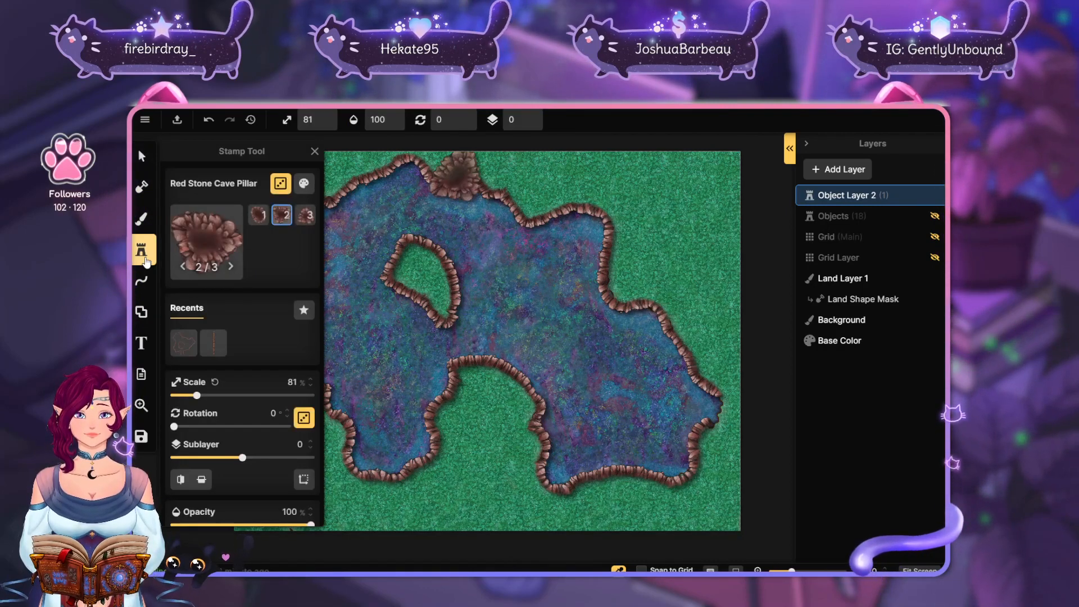
{"action": "left_click", "coordinate": [213, 241]}
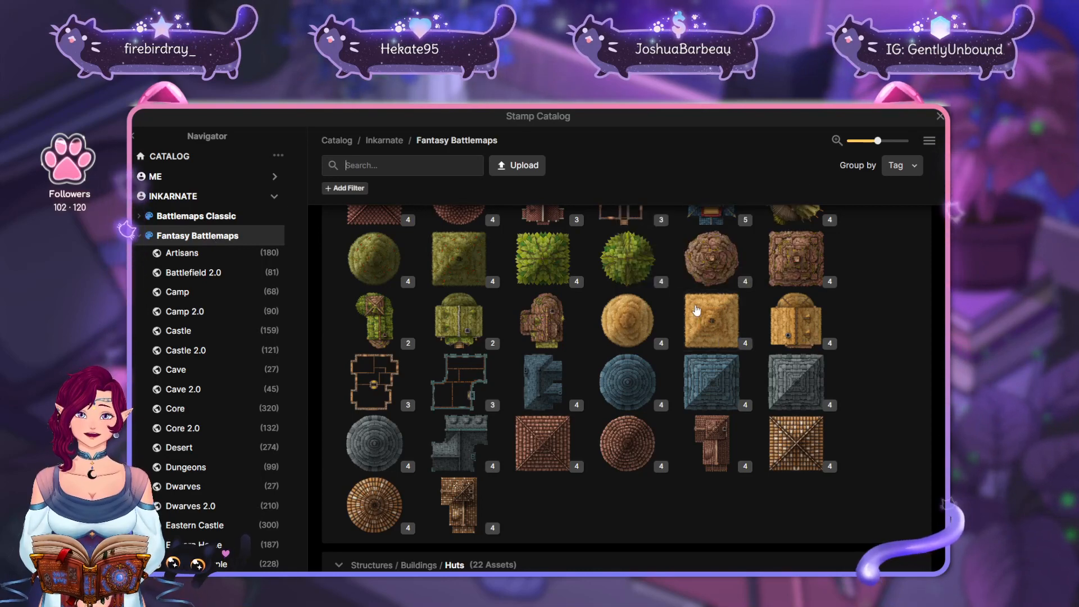
{"action": "mouse_move", "coordinate": [652, 266]}
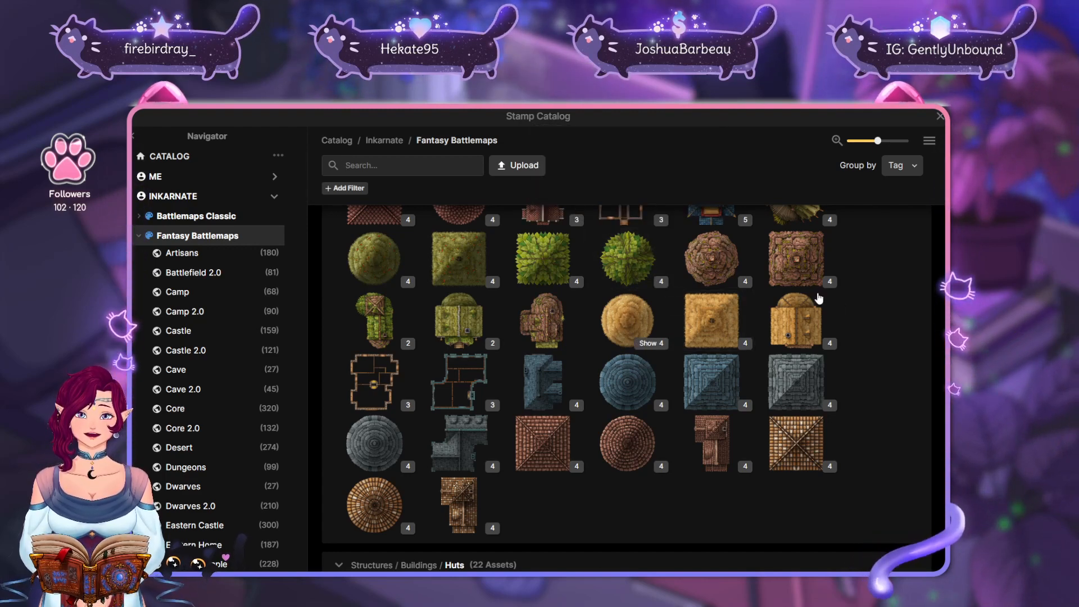
{"action": "scroll", "coordinate": [810, 337], "scroll_direction": "up", "scroll_amount": 1}
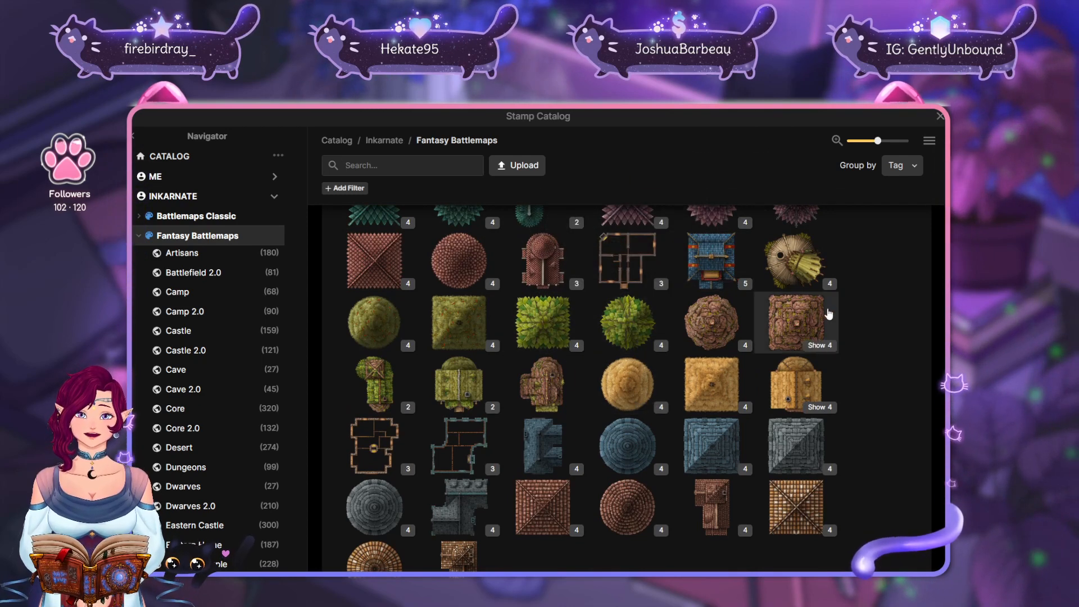
{"action": "scroll", "coordinate": [828, 313], "scroll_direction": "up", "scroll_amount": 2}
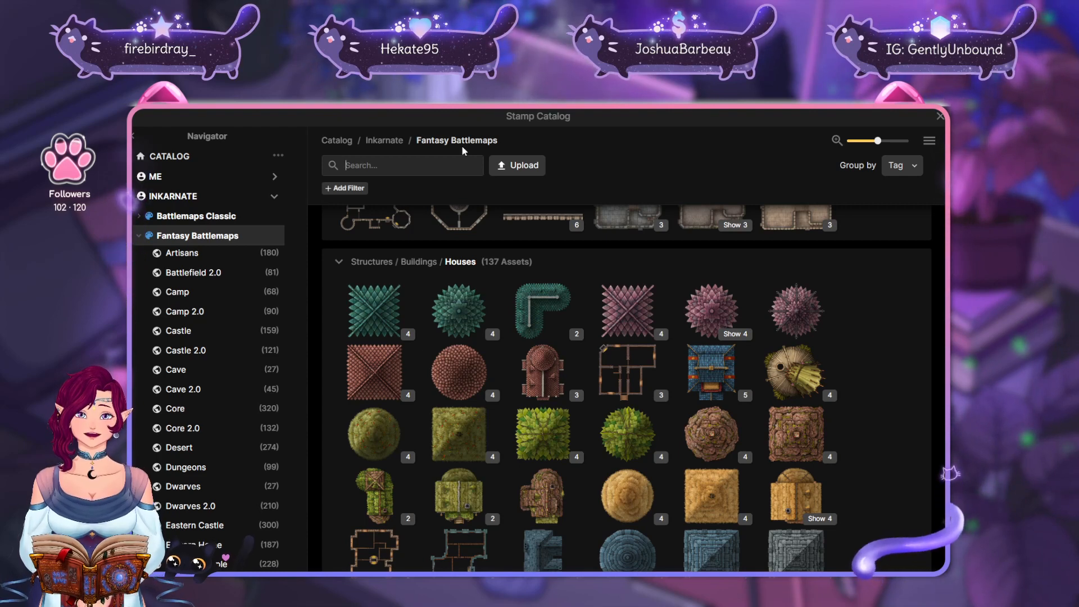
{"action": "type", "text": "buildings"}
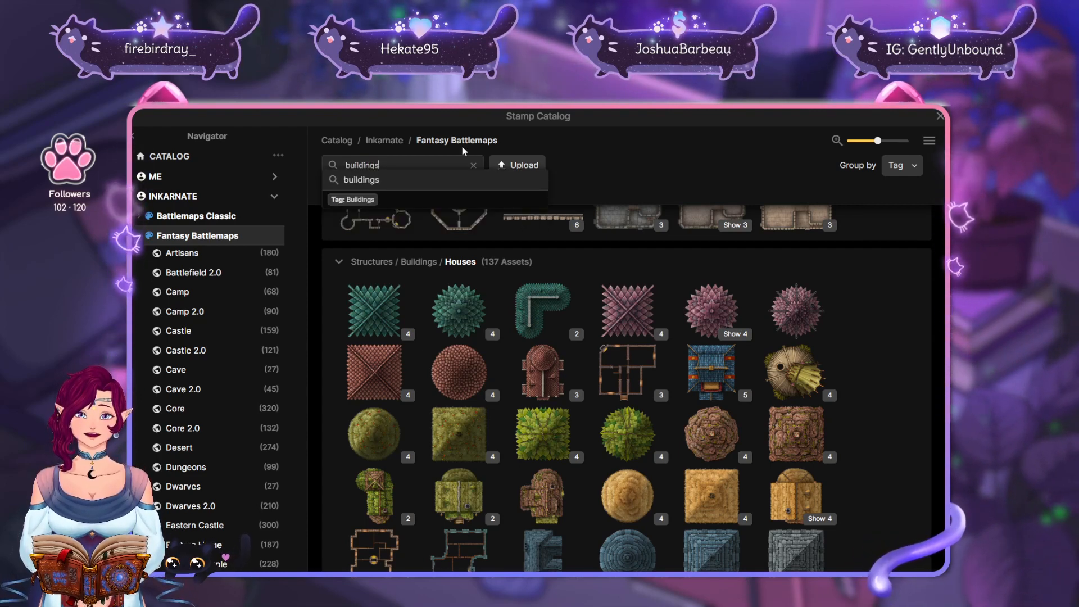
{"action": "left_click", "coordinate": [359, 180]}
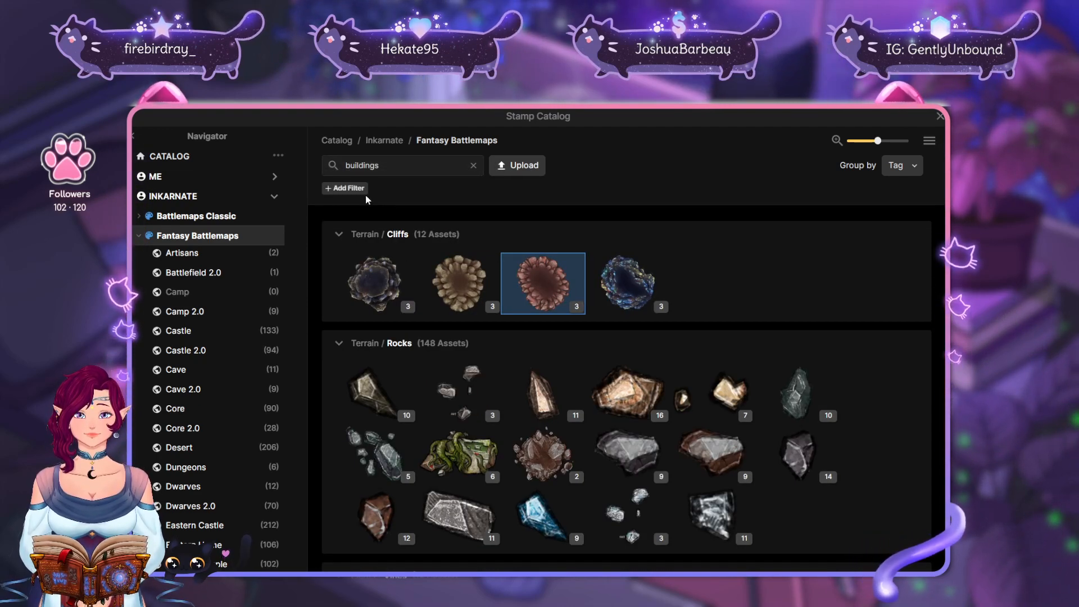
{"action": "scroll", "coordinate": [716, 270], "scroll_direction": "down", "scroll_amount": 2}
{"action": "scroll", "coordinate": [794, 388], "scroll_direction": "up", "scroll_amount": 2}
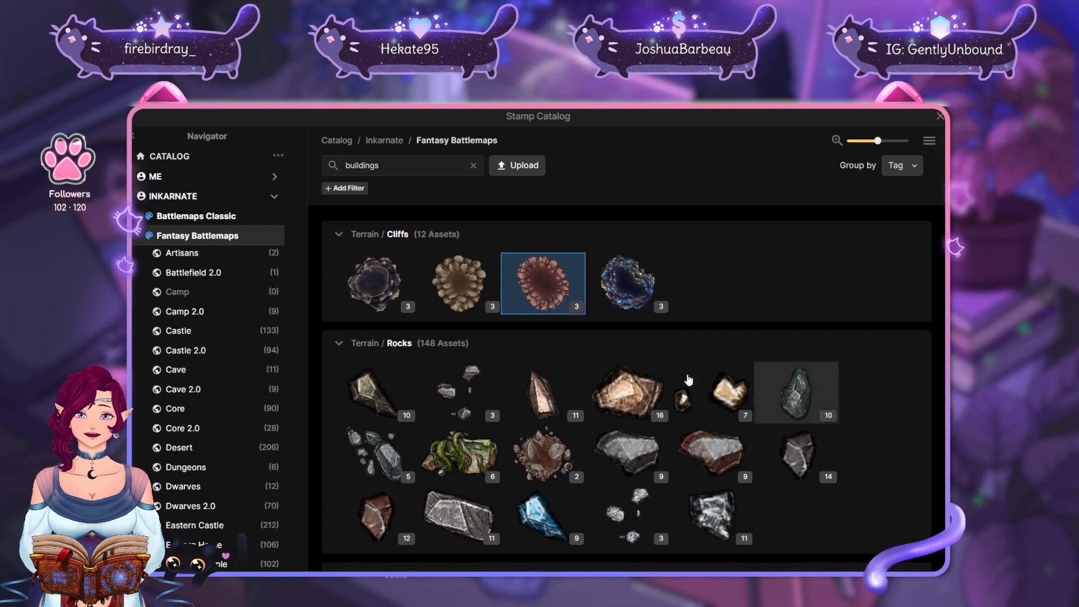
Filter the catalog by the Buildings tag and look through the house, hut and tower stamps
{"action": "left_click", "coordinate": [455, 164]}
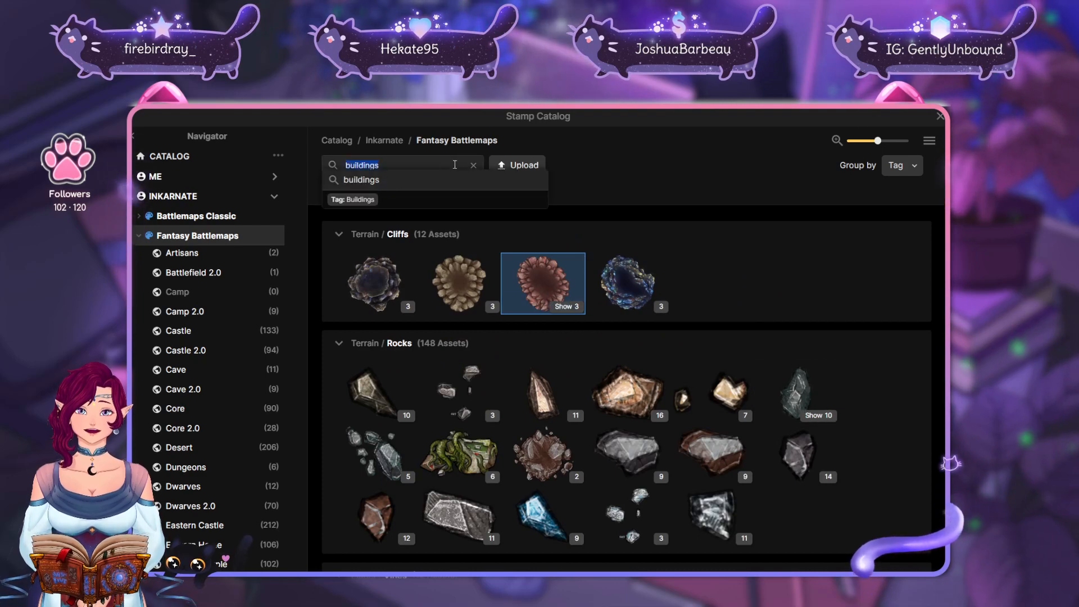
{"action": "left_click", "coordinate": [370, 200]}
{"action": "scroll", "coordinate": [711, 287], "scroll_direction": "down", "scroll_amount": 3}
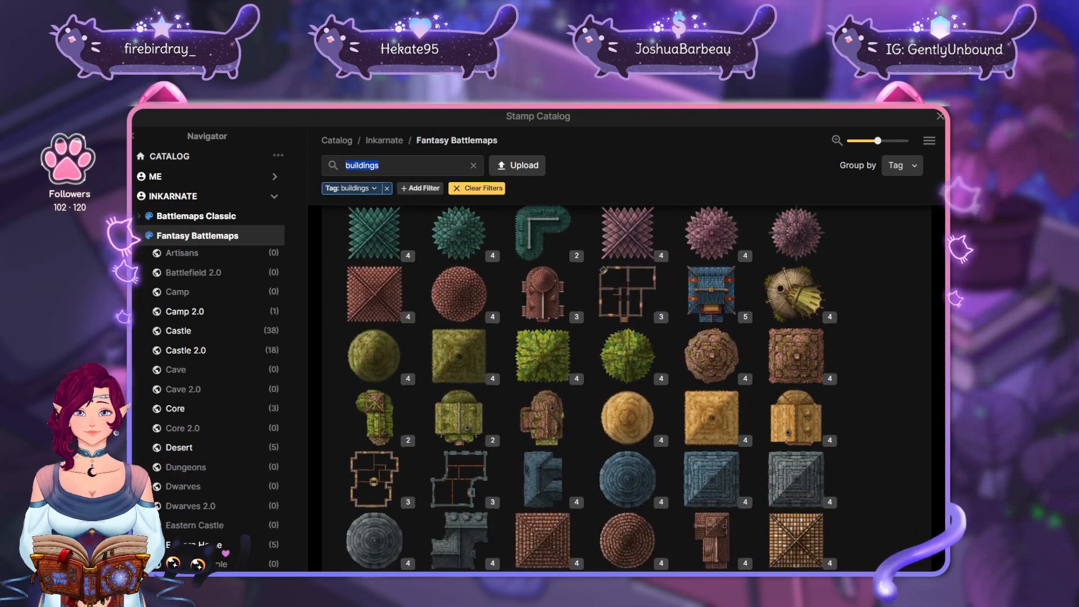
{"action": "scroll", "coordinate": [863, 365], "scroll_direction": "down", "scroll_amount": 1}
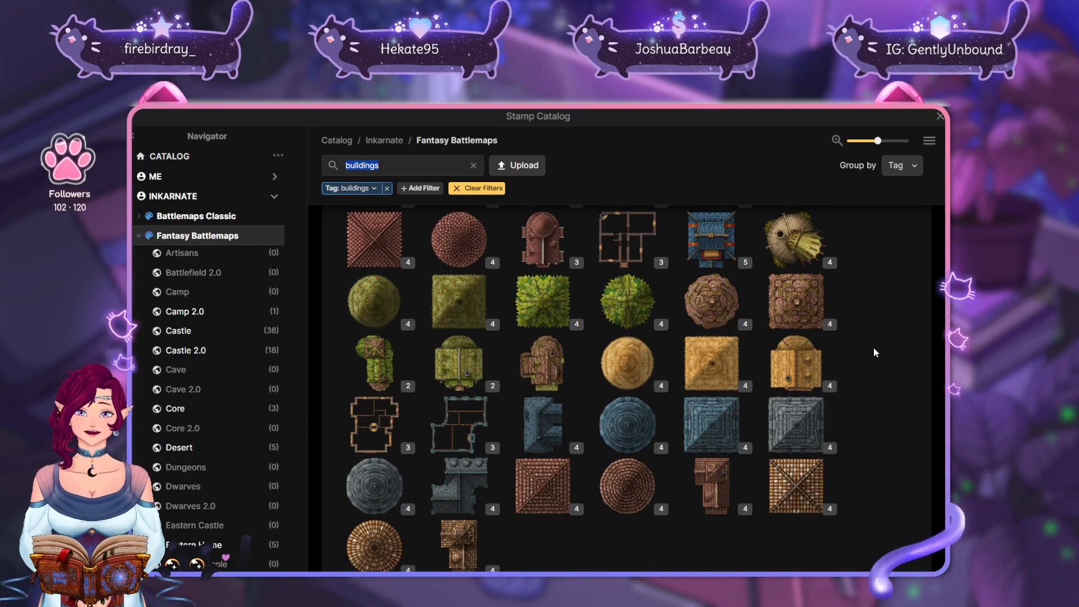
{"action": "scroll", "coordinate": [875, 352], "scroll_direction": "down", "scroll_amount": 15}
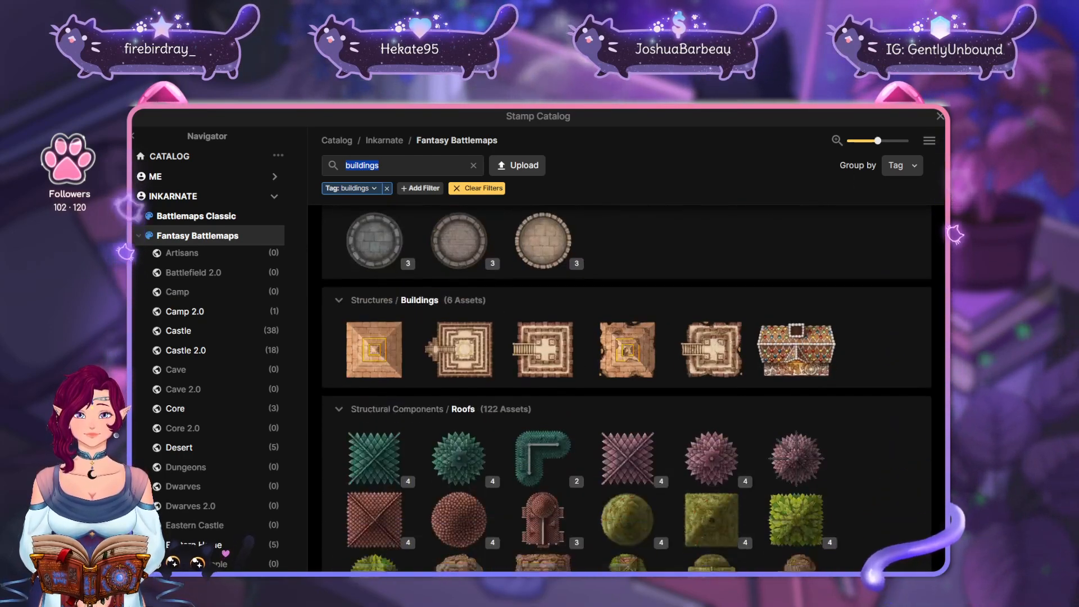
{"action": "scroll", "coordinate": [865, 392], "scroll_direction": "up", "scroll_amount": 8}
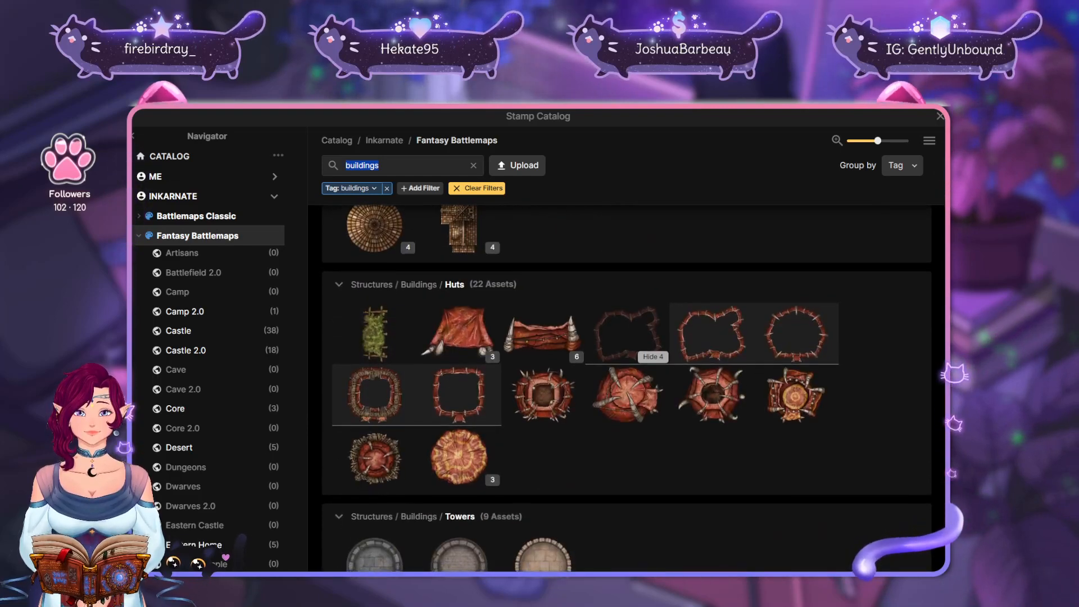
{"action": "scroll", "coordinate": [624, 326], "scroll_direction": "down", "scroll_amount": 1}
{"action": "mouse_move", "coordinate": [378, 322]}
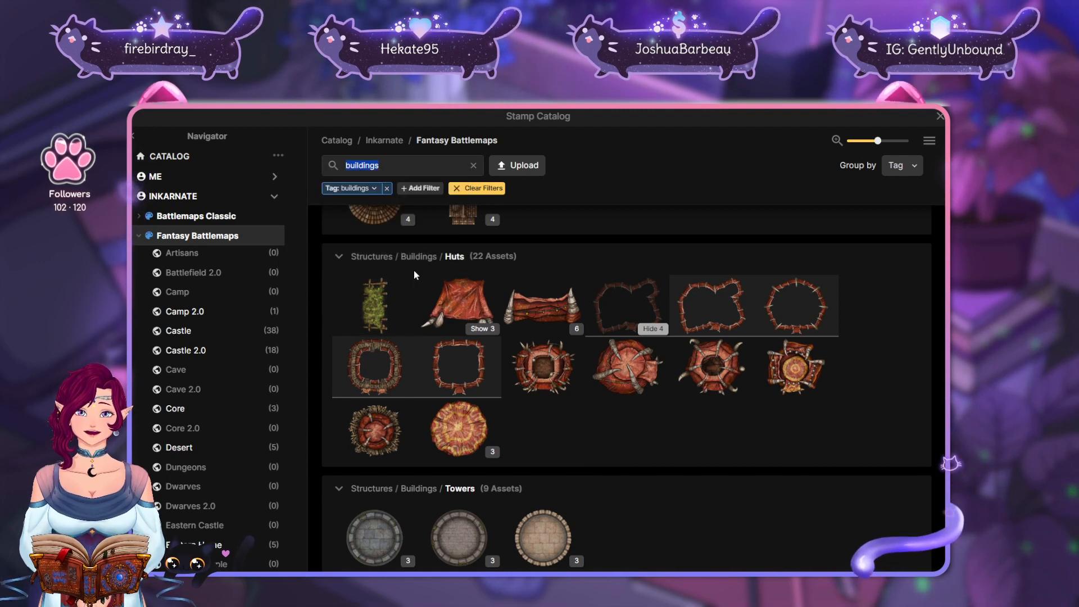
{"action": "scroll", "coordinate": [792, 315], "scroll_direction": "down", "scroll_amount": 6}
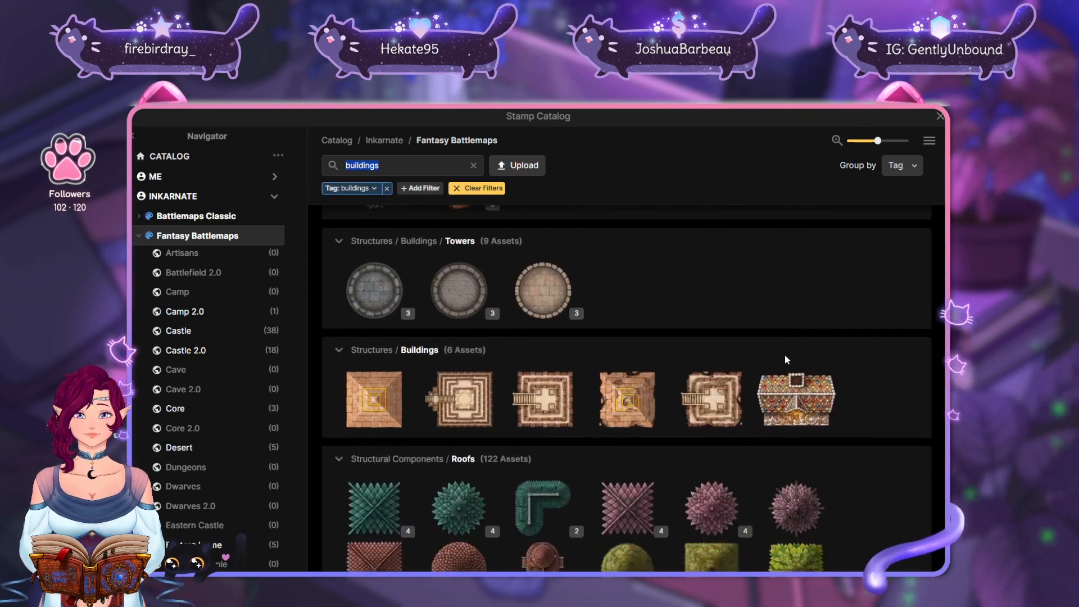
Expand the round leafy roof variants in the Roofs group and choose the second Round Leaf Roof
{"action": "scroll", "coordinate": [798, 303], "scroll_direction": "down", "scroll_amount": 3}
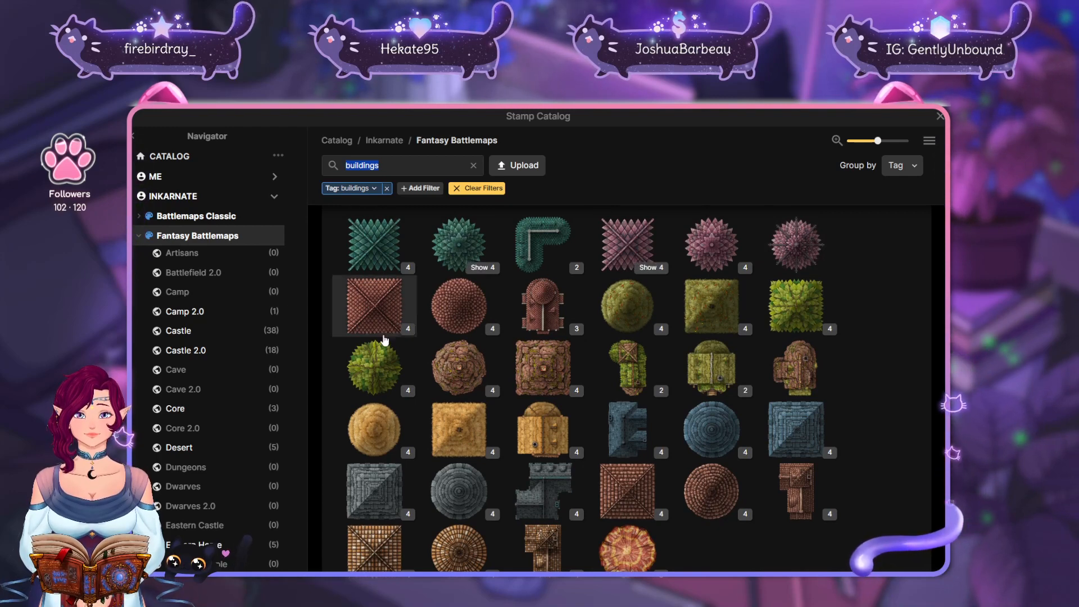
{"action": "left_click", "coordinate": [403, 388]}
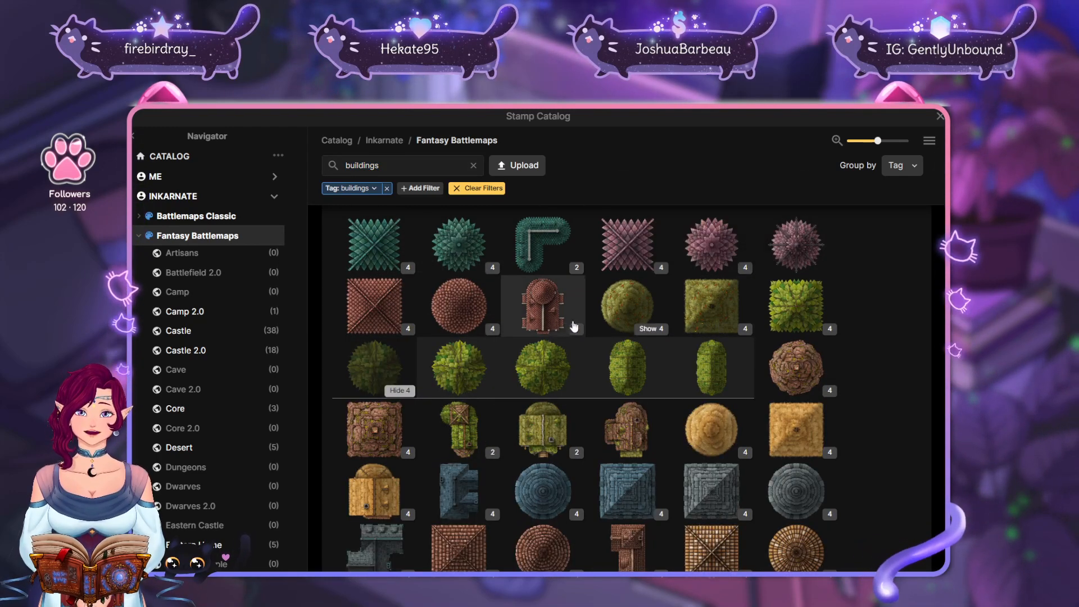
{"action": "left_click", "coordinate": [558, 368]}
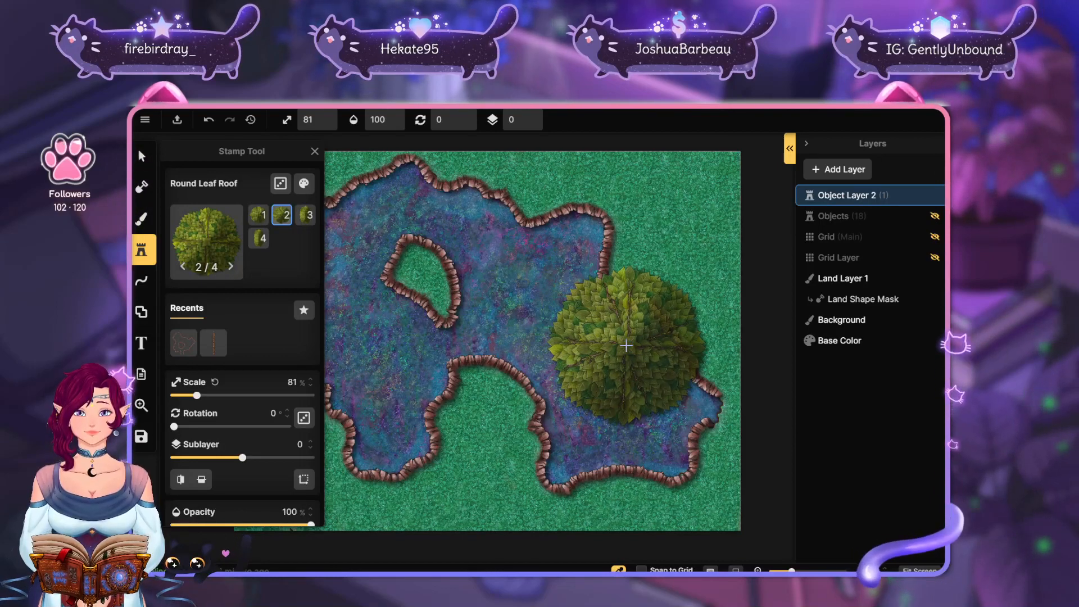
Set the Round Leaf Roof stamp's scale to 25% and place it on the grass just outside the land's northeast cliff edge
{"action": "scroll", "coordinate": [441, 295], "scroll_direction": "down", "scroll_amount": 13}
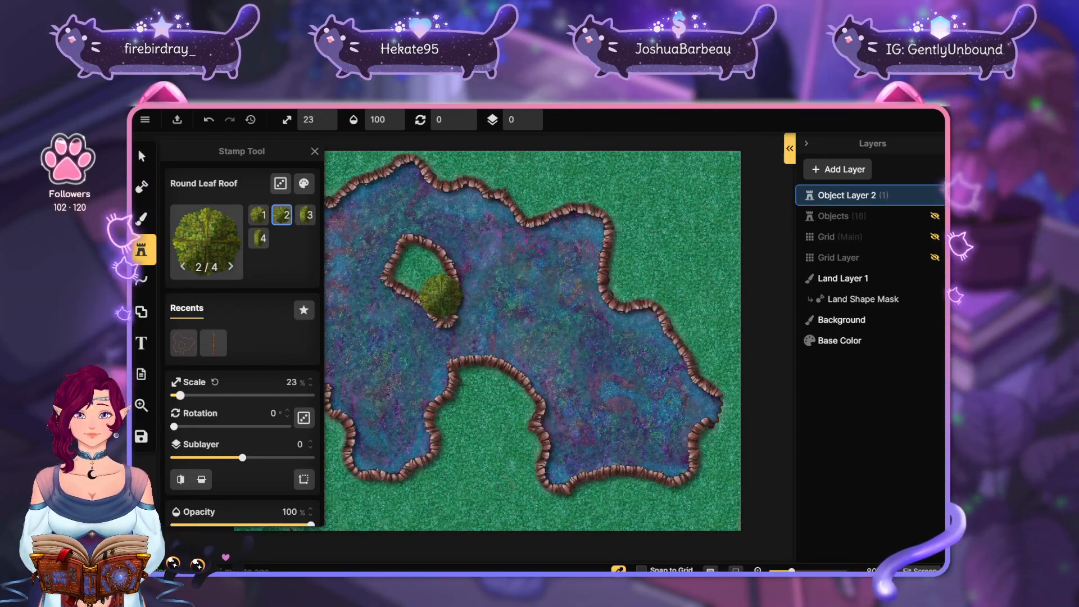
{"action": "scroll", "coordinate": [441, 295], "scroll_direction": "up", "scroll_amount": 3}
{"action": "scroll", "coordinate": [441, 295], "scroll_direction": "down", "scroll_amount": 1}
{"action": "scroll", "coordinate": [441, 293], "scroll_direction": "down", "scroll_amount": 6}
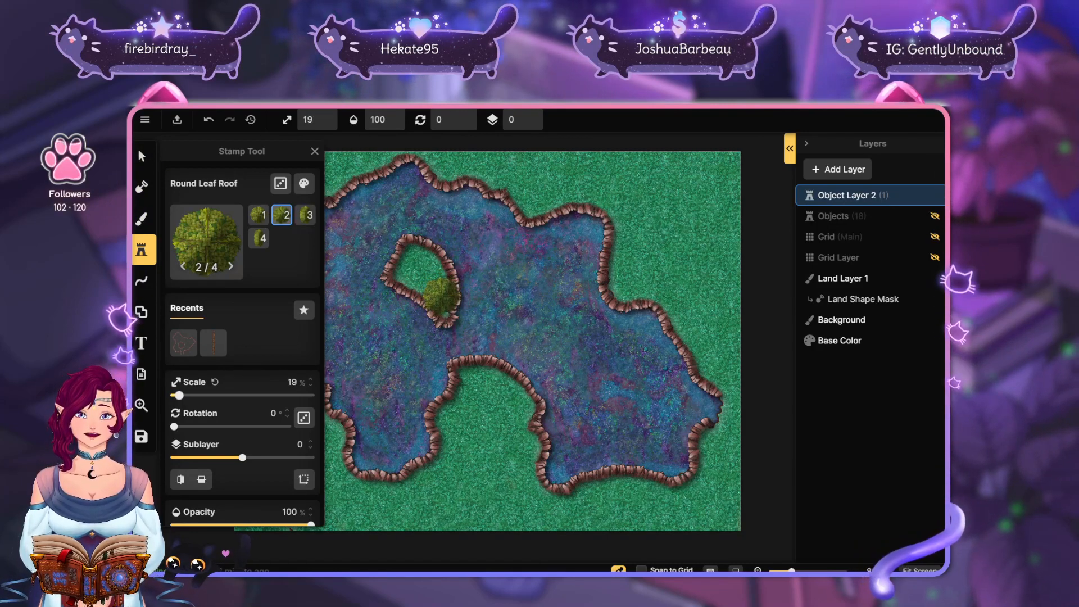
{"action": "scroll", "coordinate": [442, 293], "scroll_direction": "up", "scroll_amount": 1}
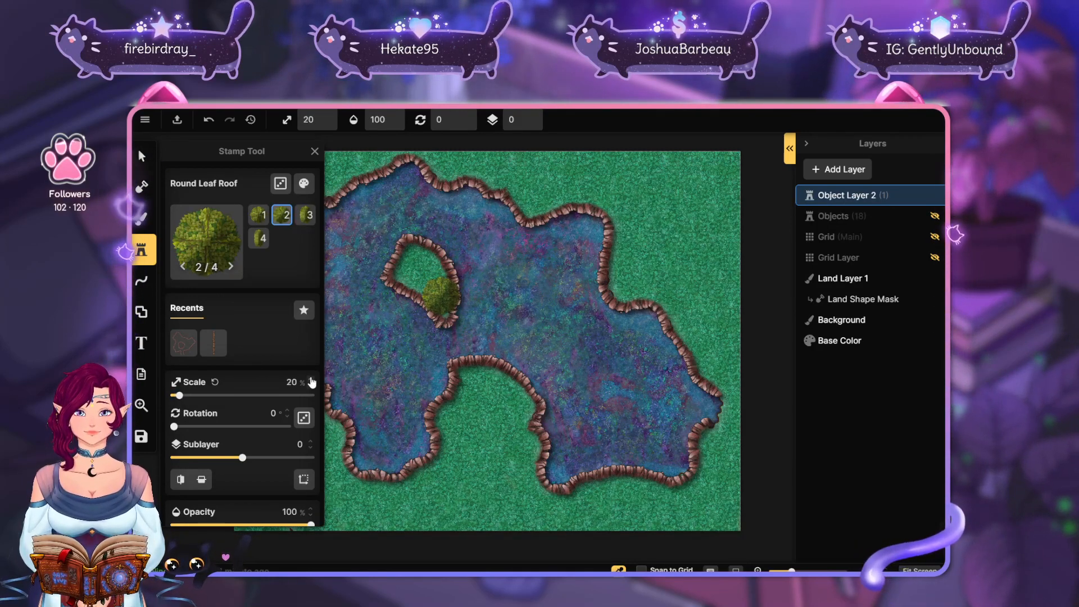
{"action": "scroll", "coordinate": [442, 293], "scroll_direction": "up", "scroll_amount": 1}
{"action": "left_click", "coordinate": [310, 379]}
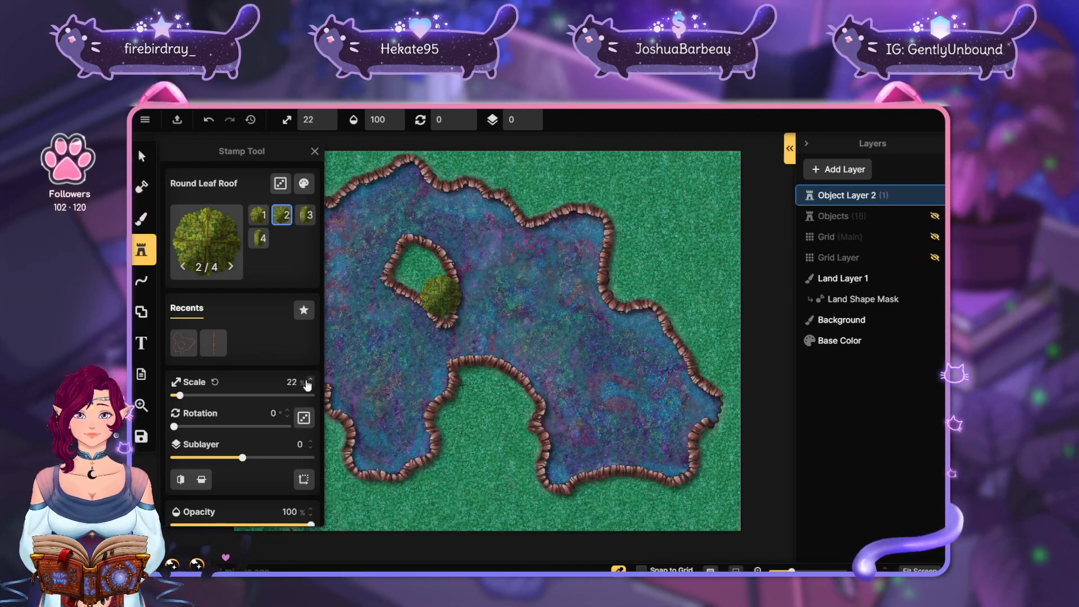
{"action": "type", "text": "25"}
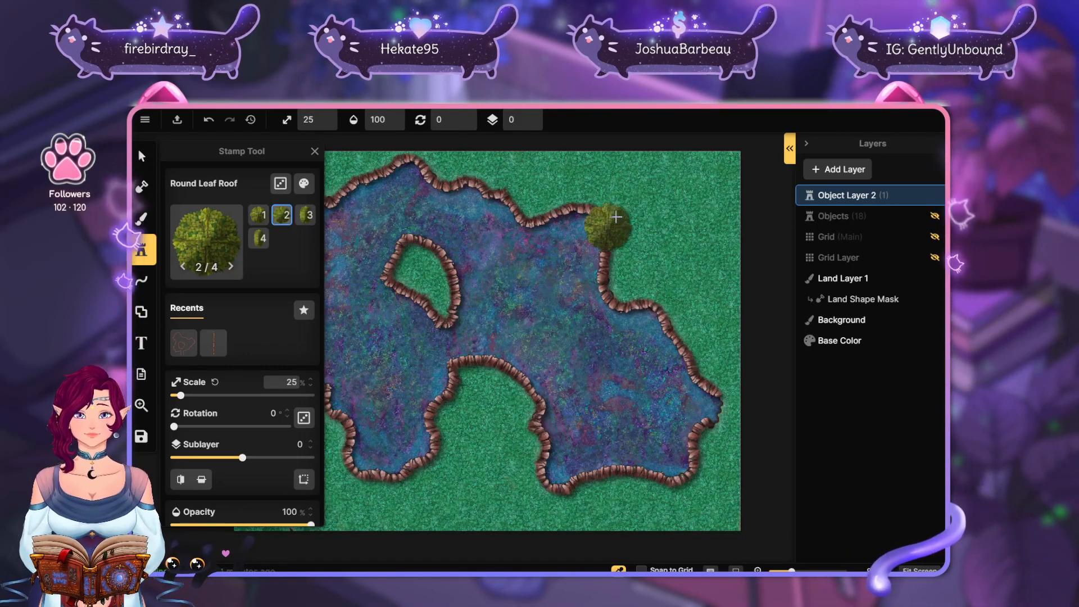
{"action": "left_click", "coordinate": [662, 216]}
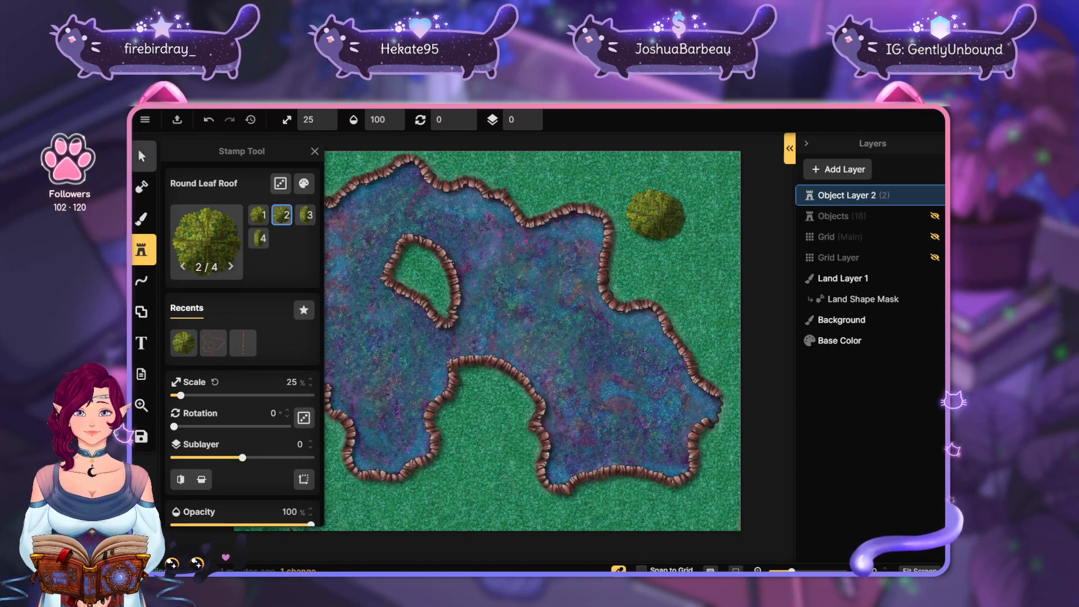
Move the Round Leaf Roof from the outer grass onto the land west of the enclosed green island and set its scale to 20%
{"action": "left_click", "coordinate": [140, 149]}
{"action": "left_click_drag", "start_coordinate": [652, 215], "coordinate": [444, 257]}
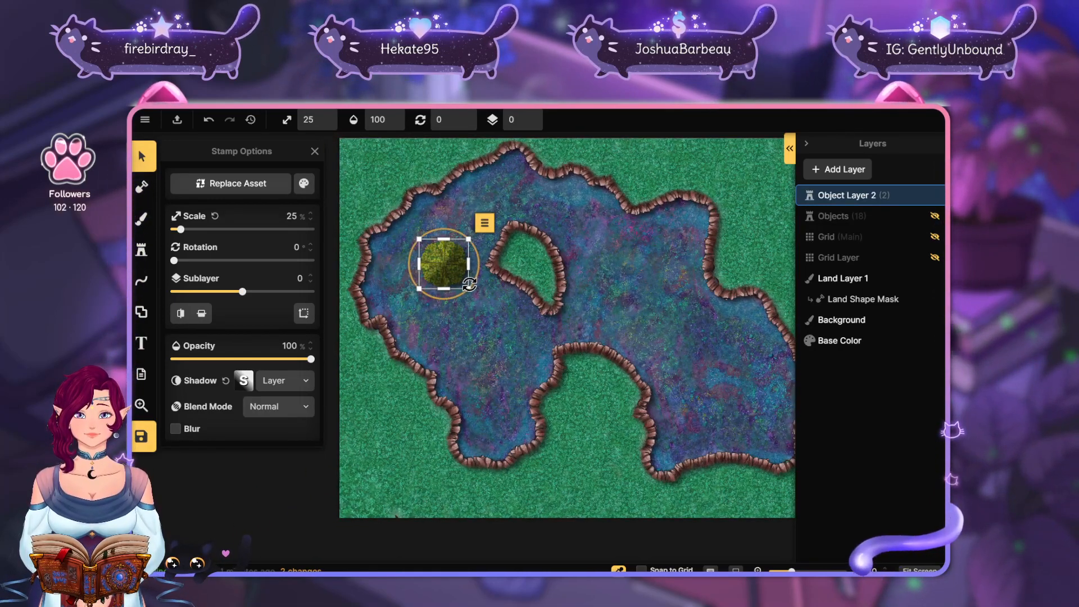
{"action": "left_click_drag", "start_coordinate": [464, 260], "coordinate": [464, 257]}
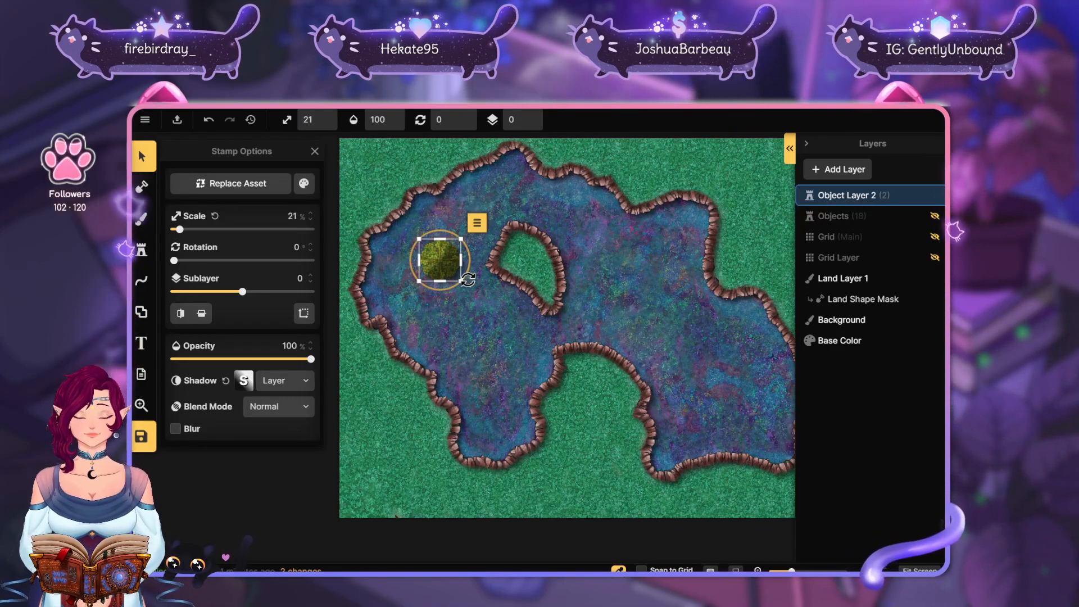
{"action": "double_click", "coordinate": [292, 216]}
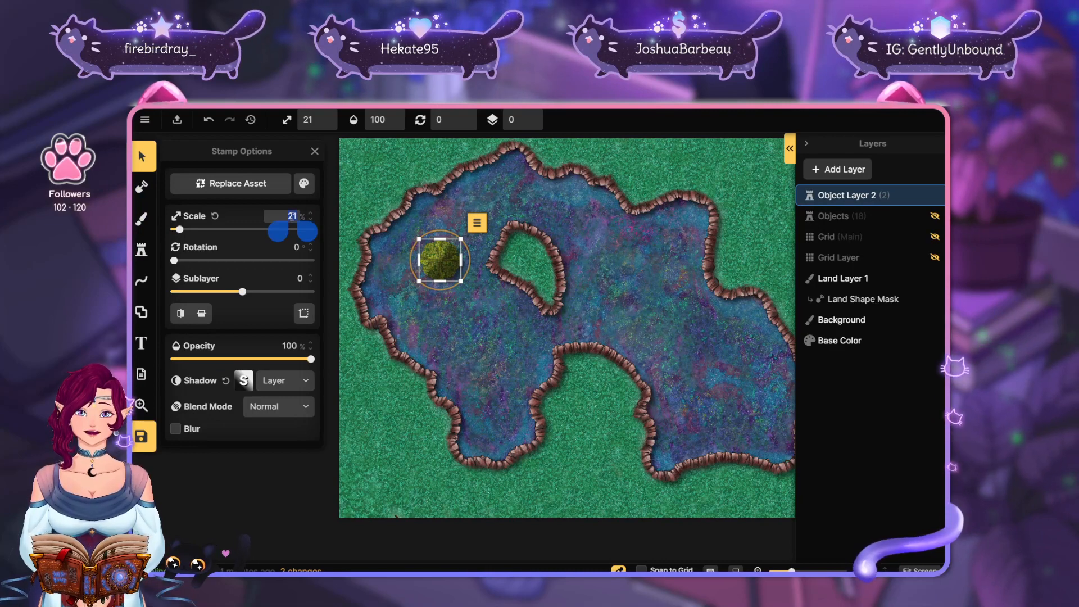
{"action": "type", "text": "20"}
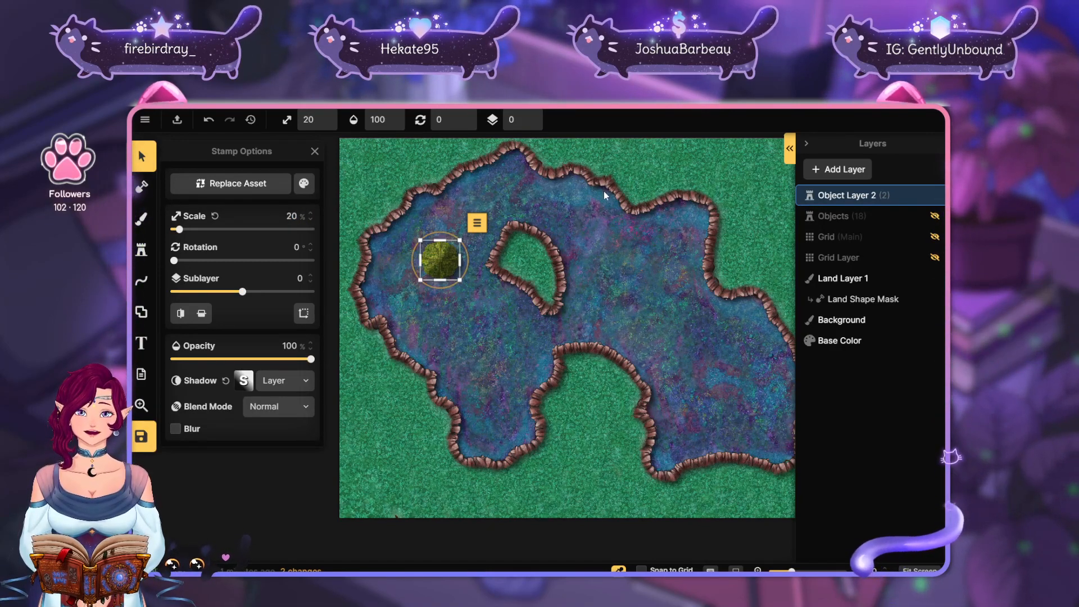
Shift the leafy roof southwest, closer to the land's western cliff edge, and save the map
{"action": "left_click_drag", "start_coordinate": [450, 267], "coordinate": [417, 298]}
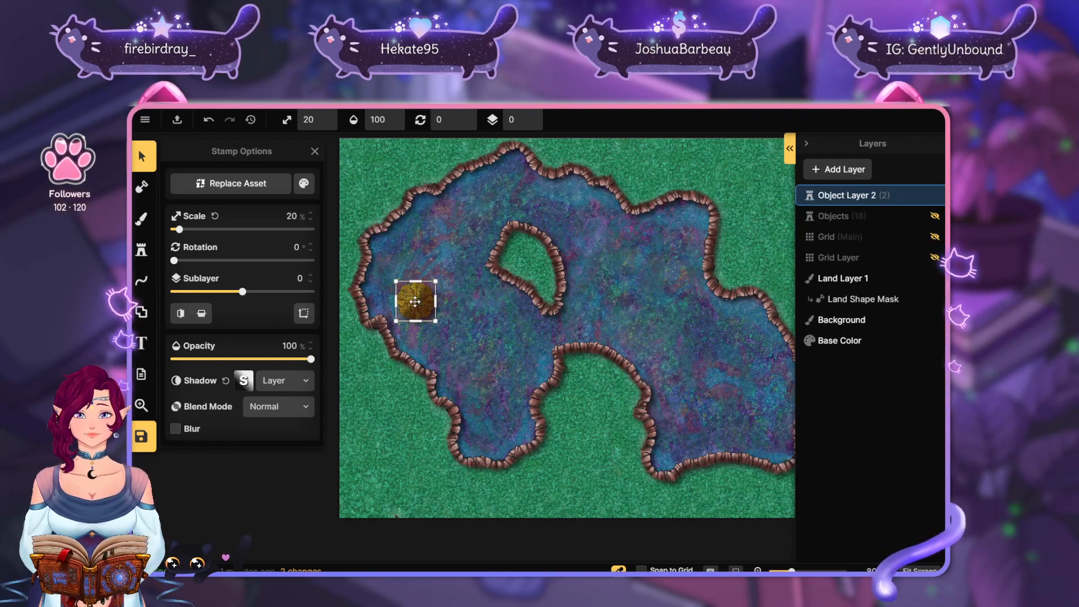
{"action": "key", "text": "ctrl+s"}
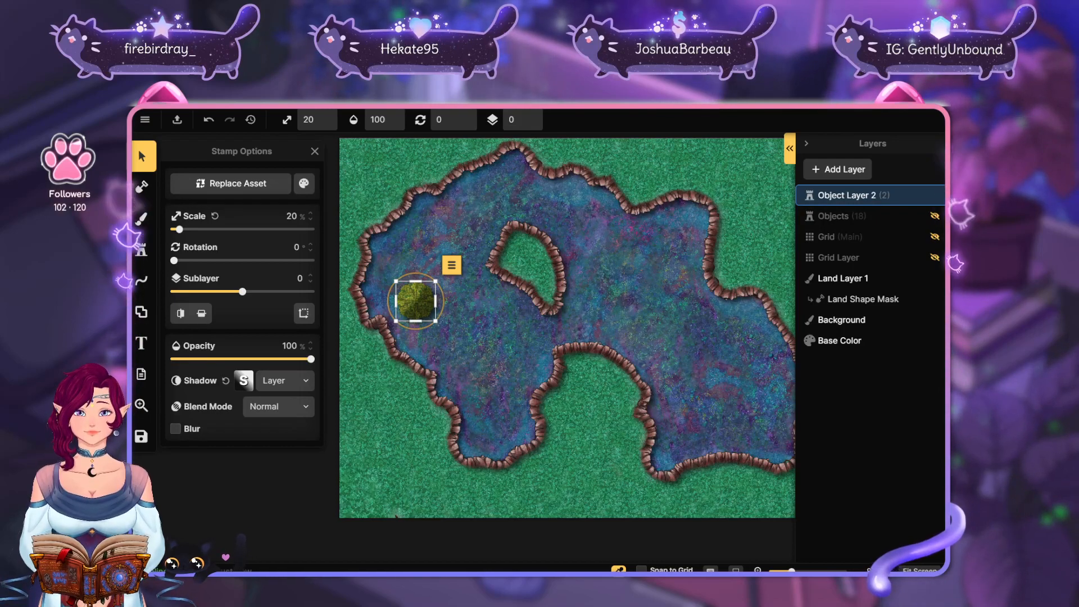
{"action": "left_click", "coordinate": [462, 348]}
{"action": "left_click", "coordinate": [418, 300]}
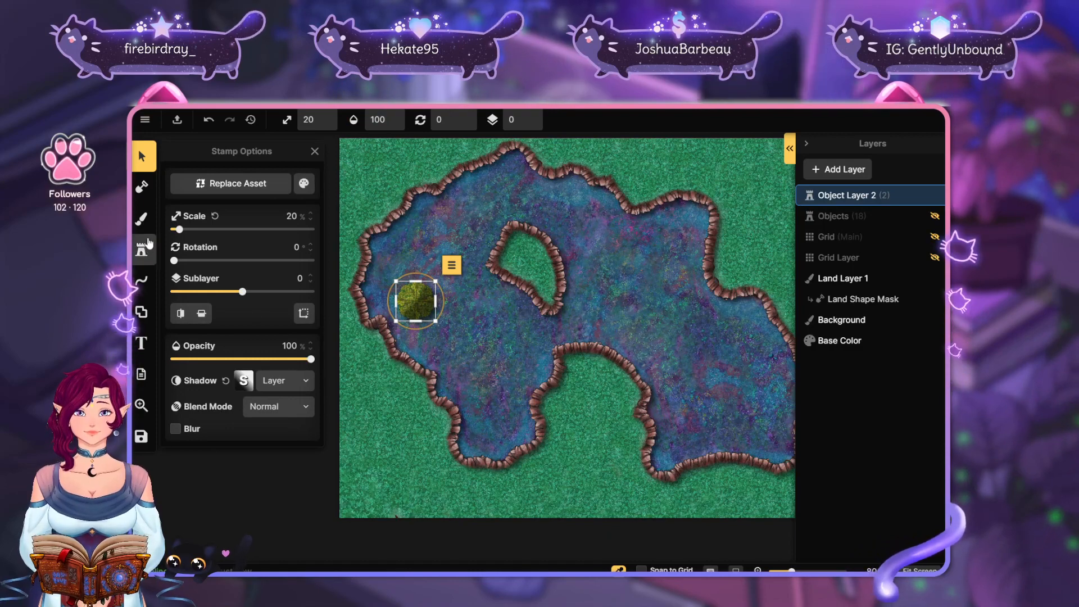
Compare the Round Leaf Roof variants and place two more of variant 2 at 20% scale, north and northeast of the first roof
{"action": "left_click", "coordinate": [144, 249]}
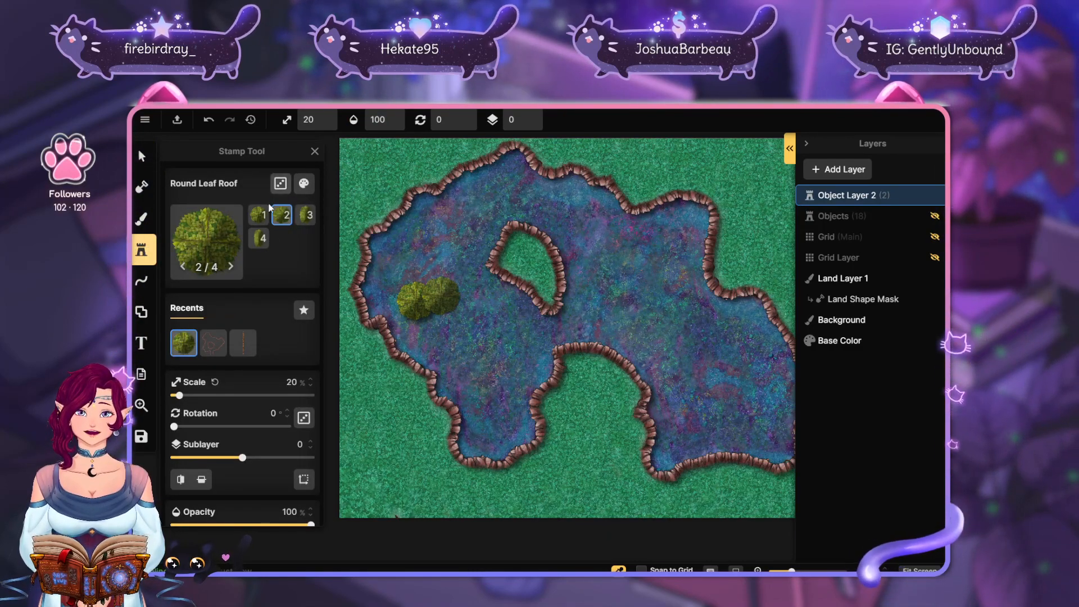
{"action": "left_click", "coordinate": [261, 217]}
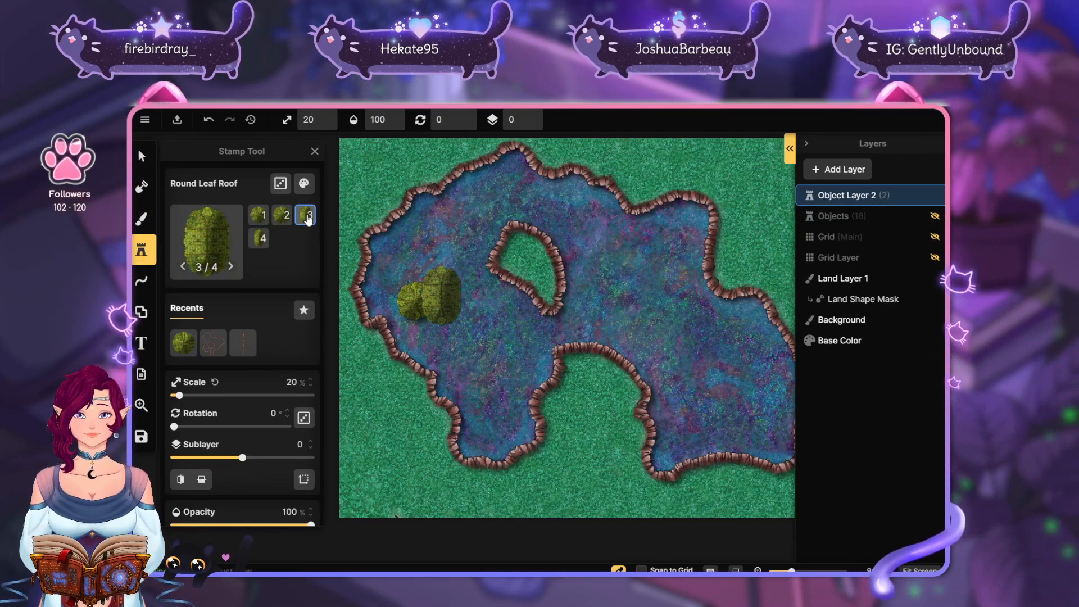
{"action": "left_click", "coordinate": [263, 240]}
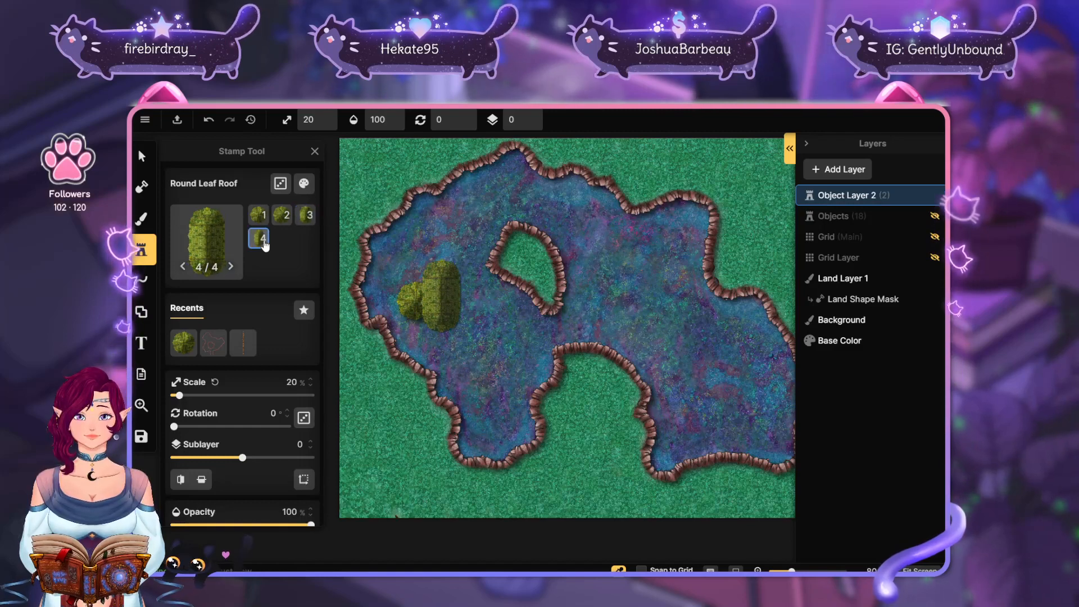
{"action": "left_click", "coordinate": [287, 215]}
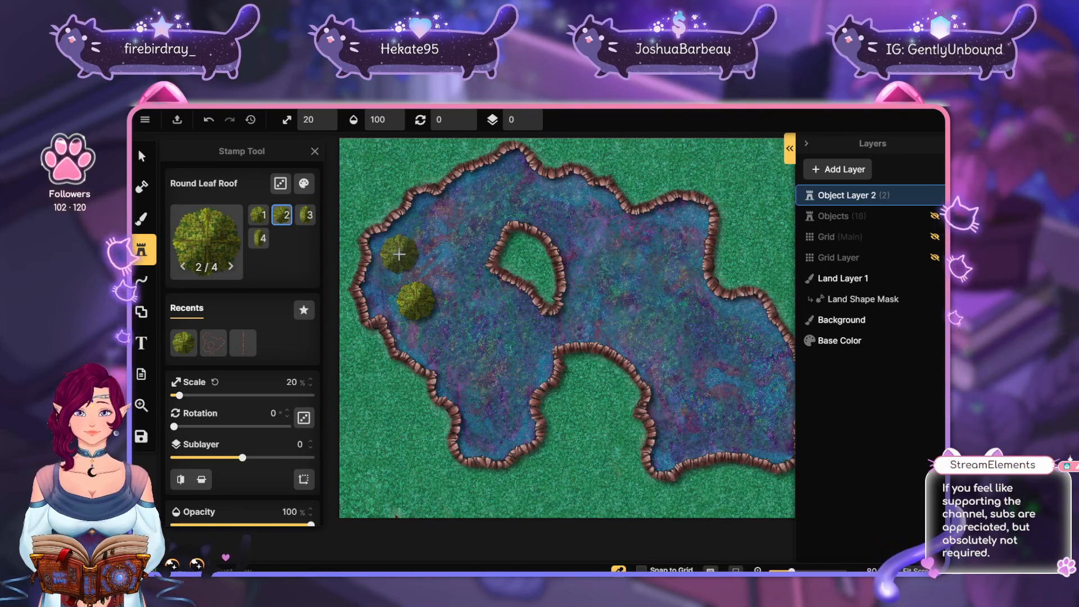
{"action": "left_click", "coordinate": [399, 254]}
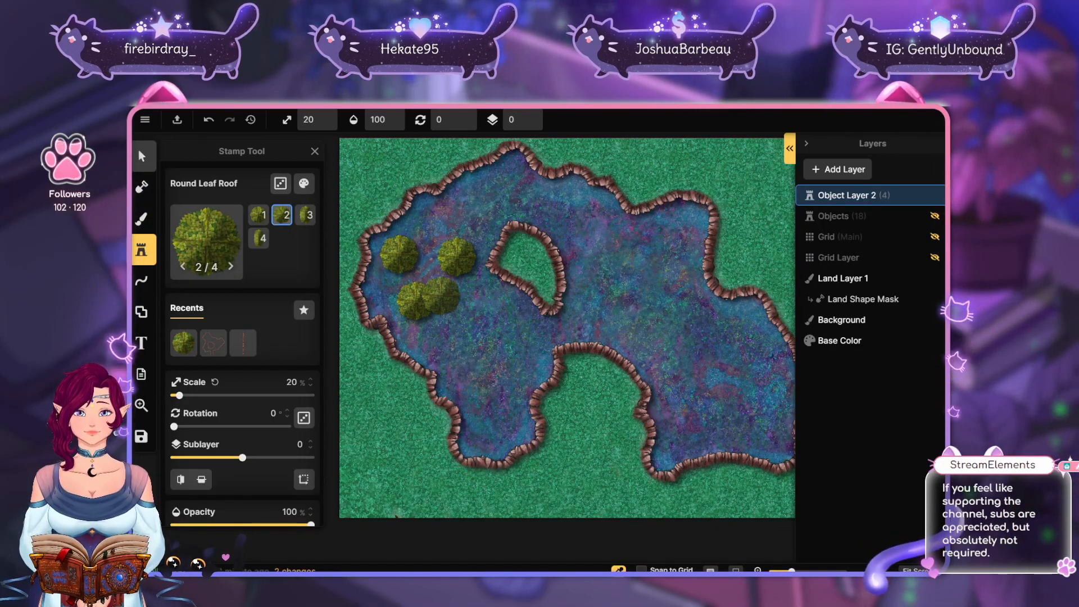
{"action": "key", "text": "v"}
{"action": "left_click", "coordinate": [444, 260]}
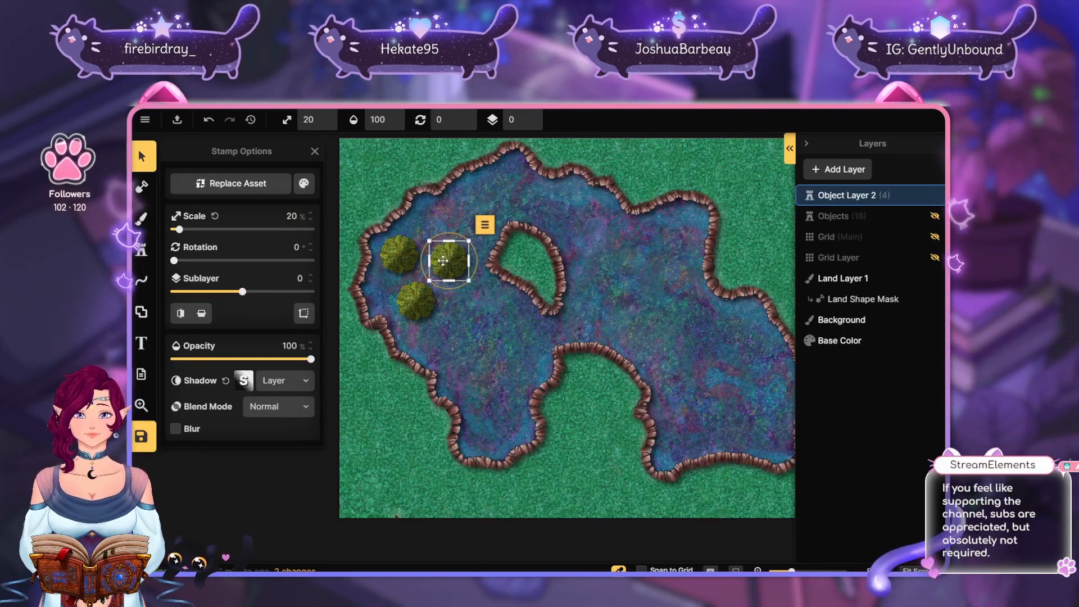
{"action": "left_click", "coordinate": [683, 184]}
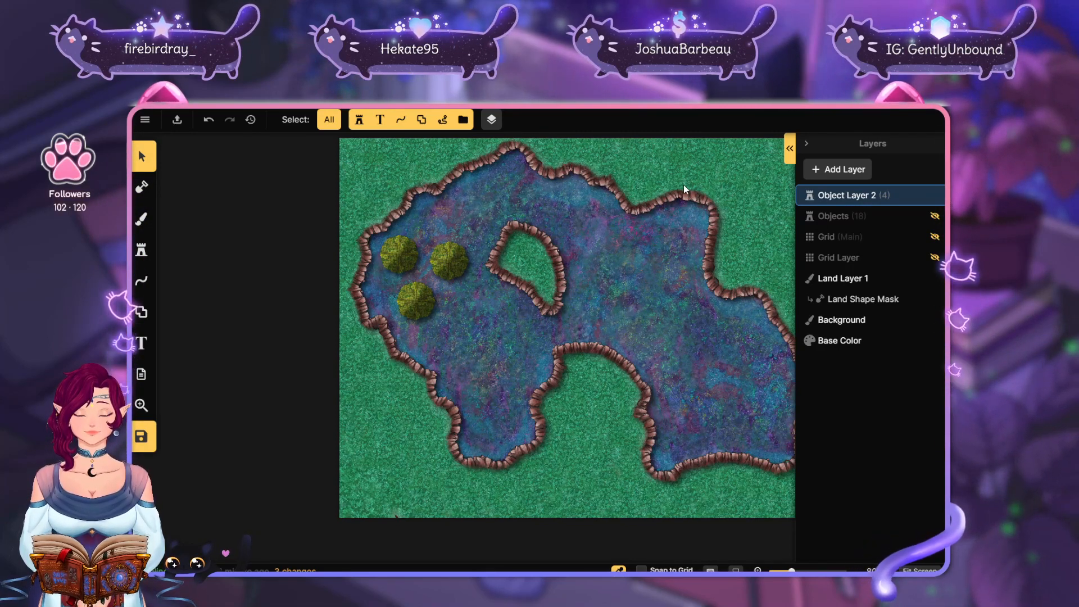
Examine the cluster of three leafy roofs in the land's western part up close
{"action": "left_click_drag", "start_coordinate": [683, 184], "coordinate": [640, 169]}
{"action": "left_click_drag", "start_coordinate": [628, 294], "coordinate": [600, 325]}
{"action": "left_click", "coordinate": [141, 249]}
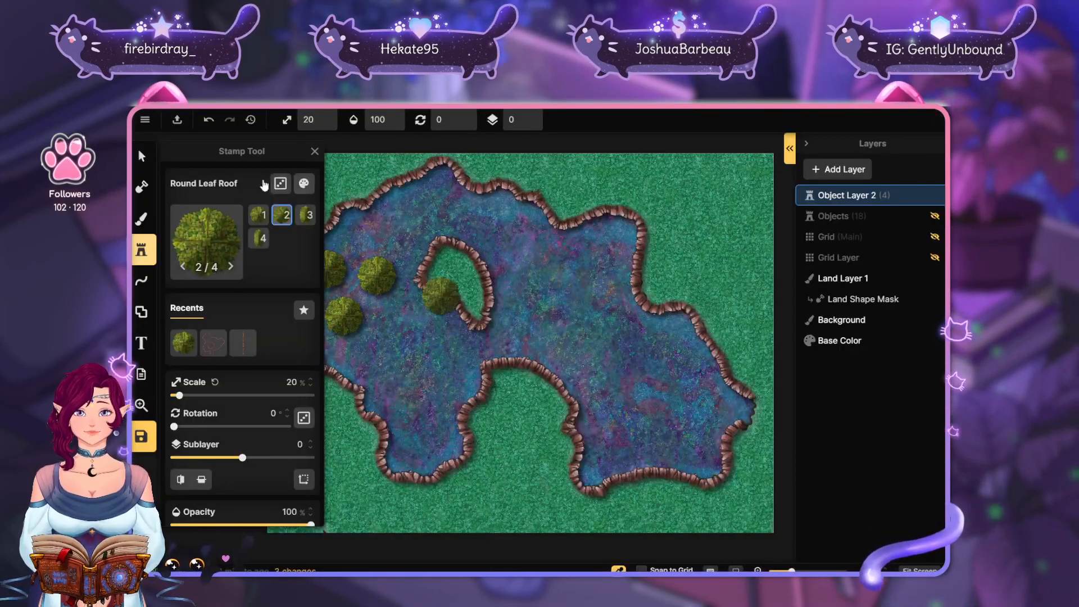
{"action": "left_click", "coordinate": [142, 155]}
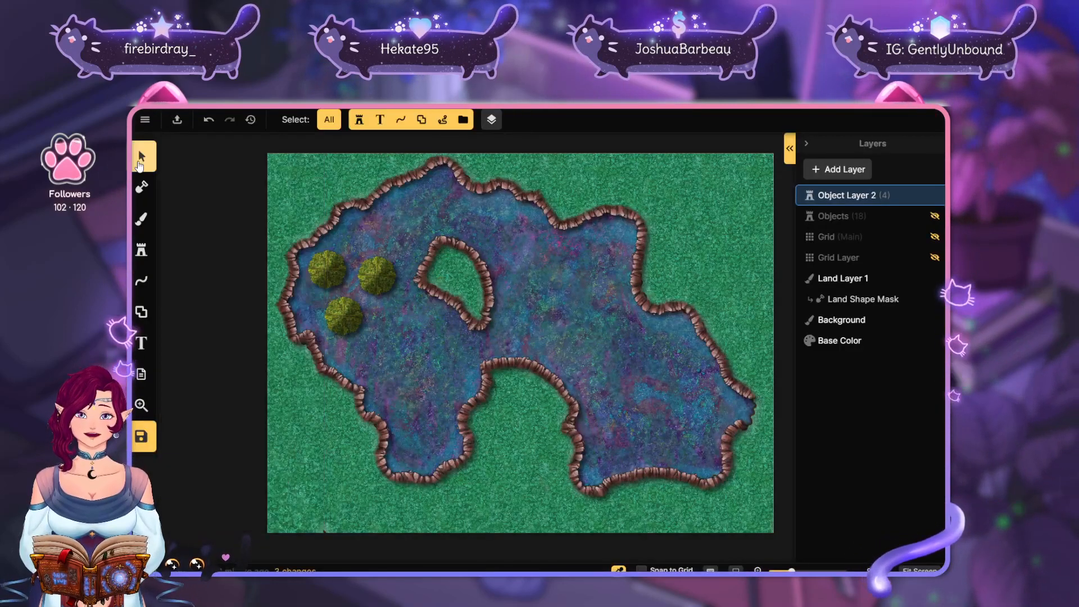
{"action": "left_click_drag", "start_coordinate": [397, 315], "coordinate": [510, 311]}
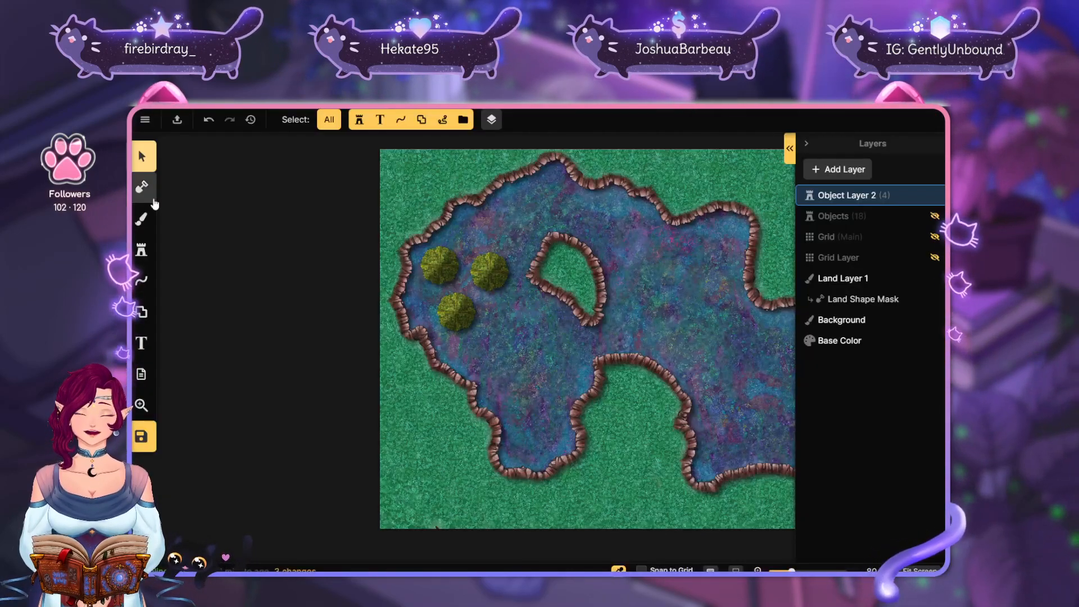
{"action": "scroll", "coordinate": [459, 302], "scroll_direction": "up", "scroll_amount": 3}
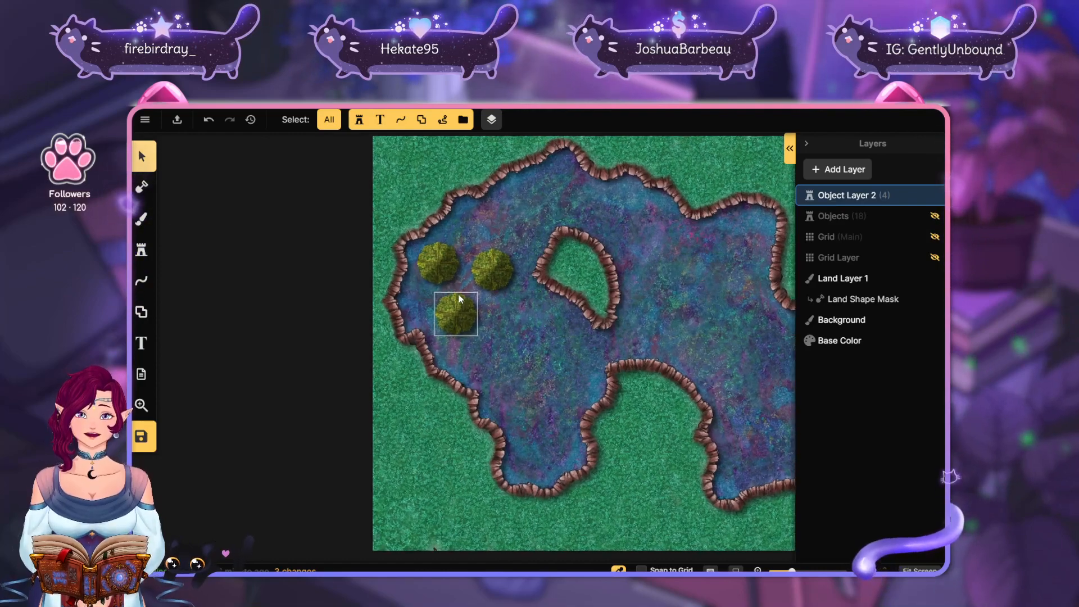
{"action": "scroll", "coordinate": [460, 303], "scroll_direction": "up", "scroll_amount": 3}
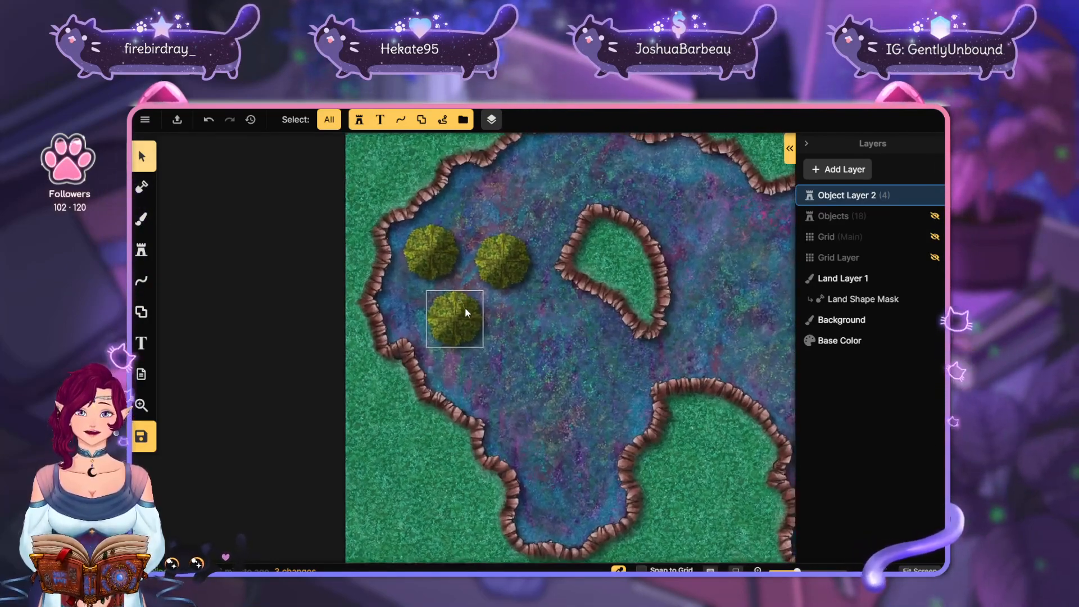
{"action": "scroll", "coordinate": [464, 326], "scroll_direction": "up", "scroll_amount": 4}
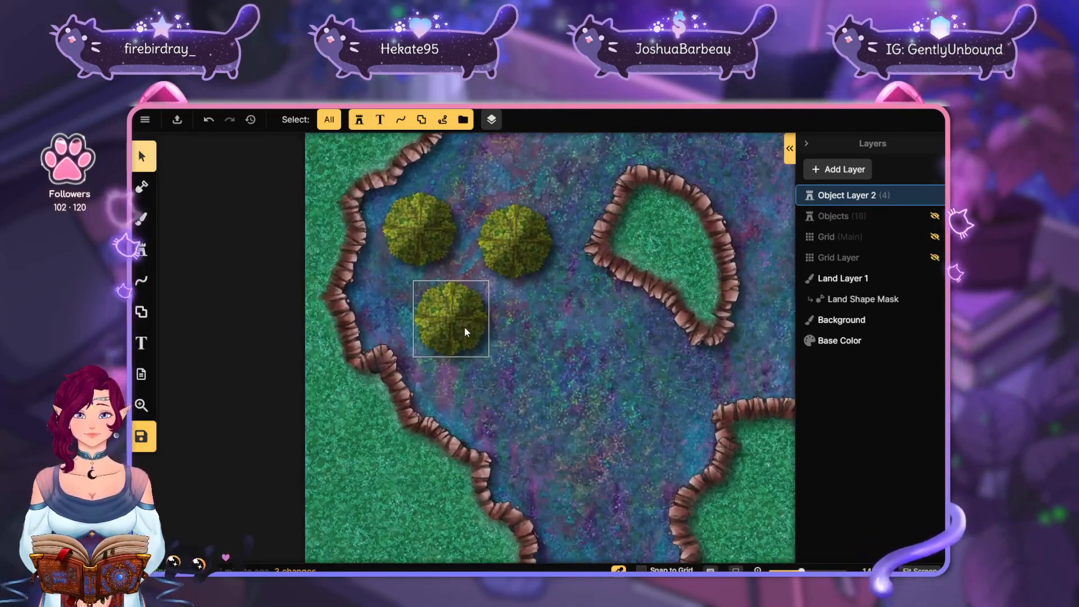
{"action": "scroll", "coordinate": [431, 386], "scroll_direction": "up", "scroll_amount": 4}
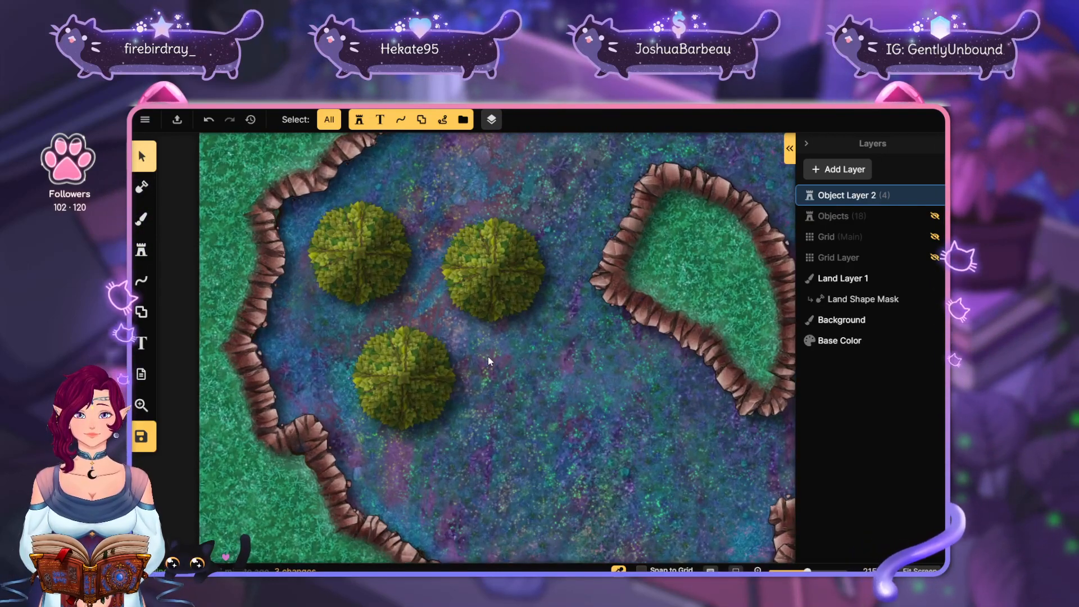
Reopen the stamp catalog, expand the Rectangular Leaf Roofs and the green thatched roof variants, and look through the Roofs, Hay and Bricks groups
{"action": "left_click", "coordinate": [141, 249]}
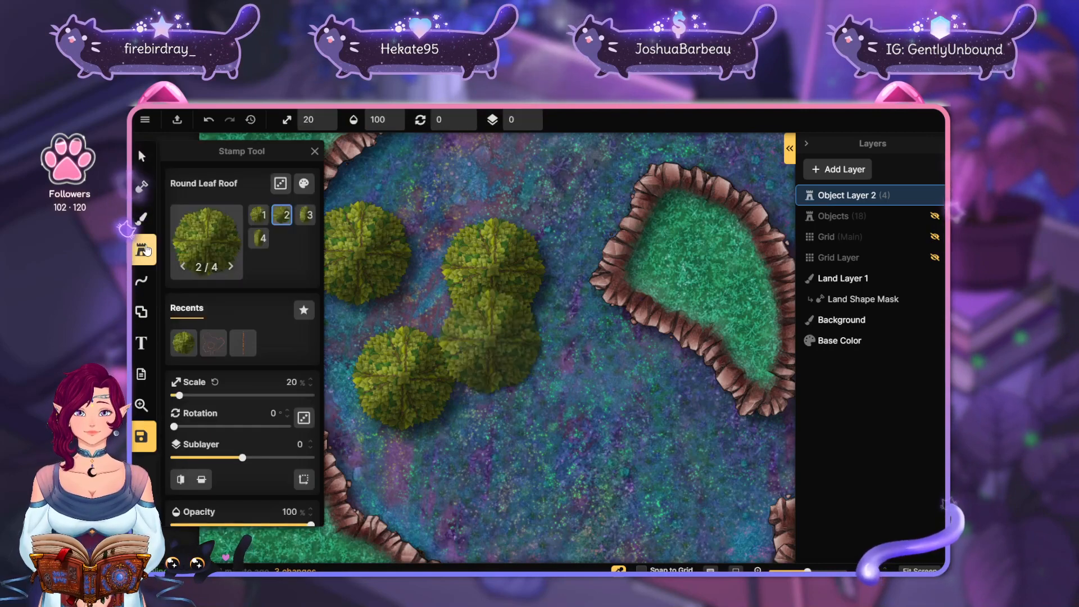
{"action": "left_click", "coordinate": [207, 241]}
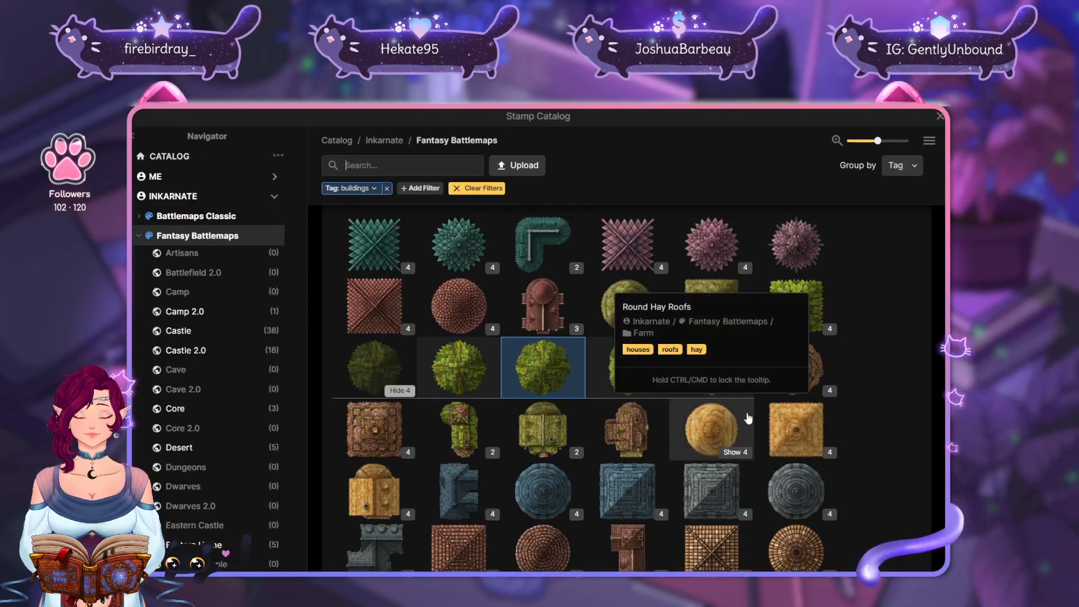
{"action": "left_click", "coordinate": [828, 331]}
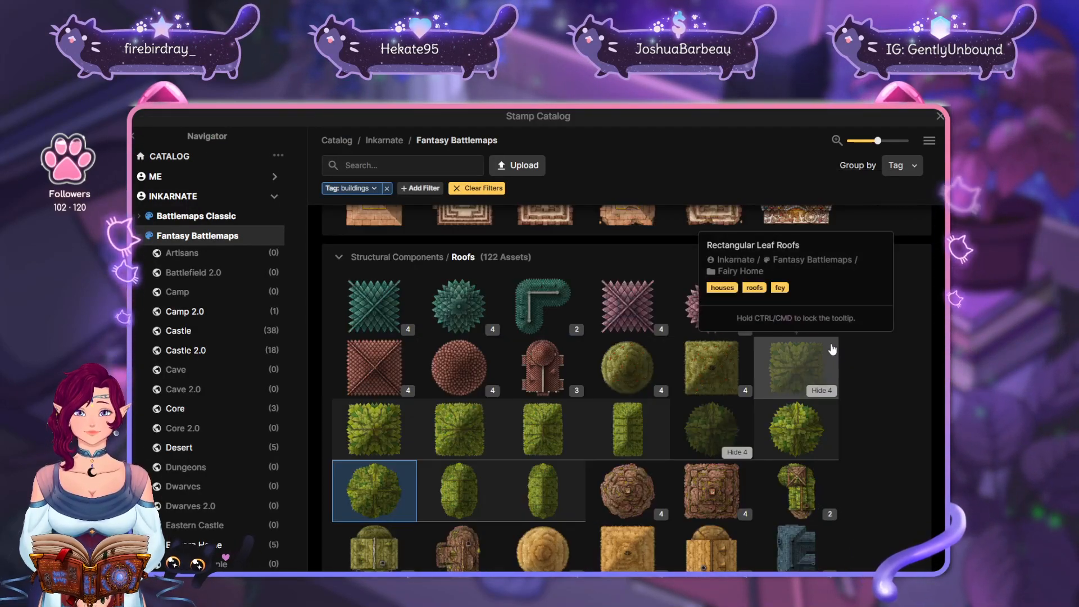
{"action": "scroll", "coordinate": [834, 281], "scroll_direction": "down", "scroll_amount": 3}
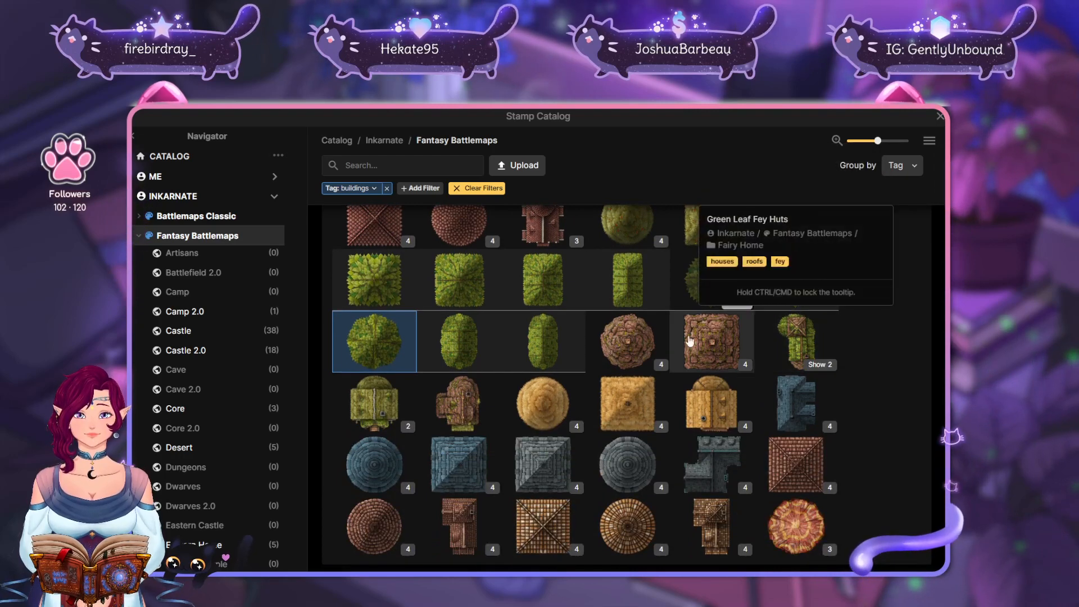
{"action": "left_click", "coordinate": [400, 427]}
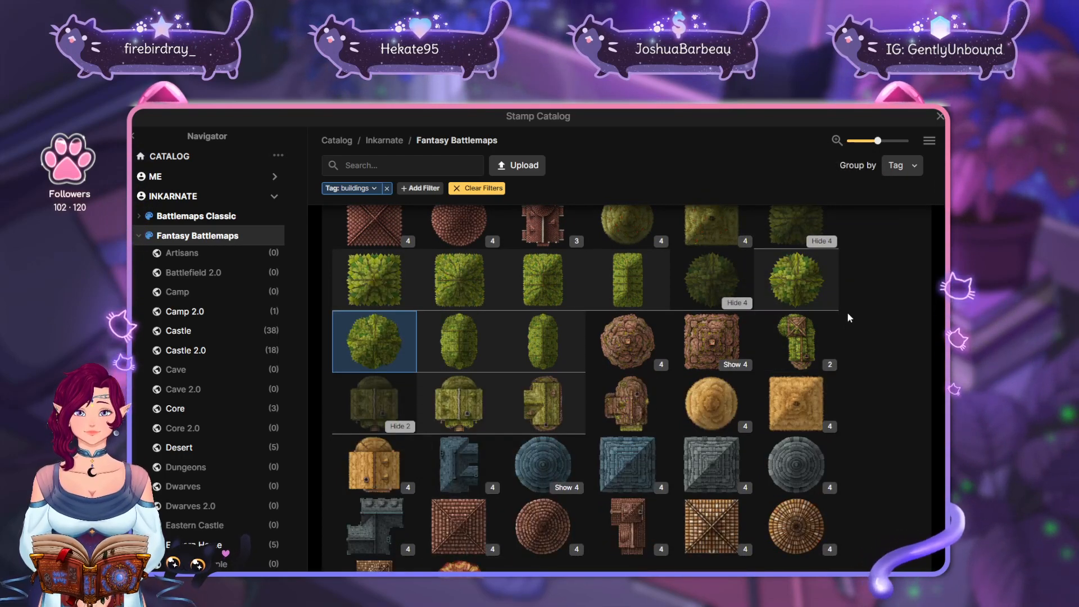
{"action": "scroll", "coordinate": [629, 348], "scroll_direction": "down", "scroll_amount": 3}
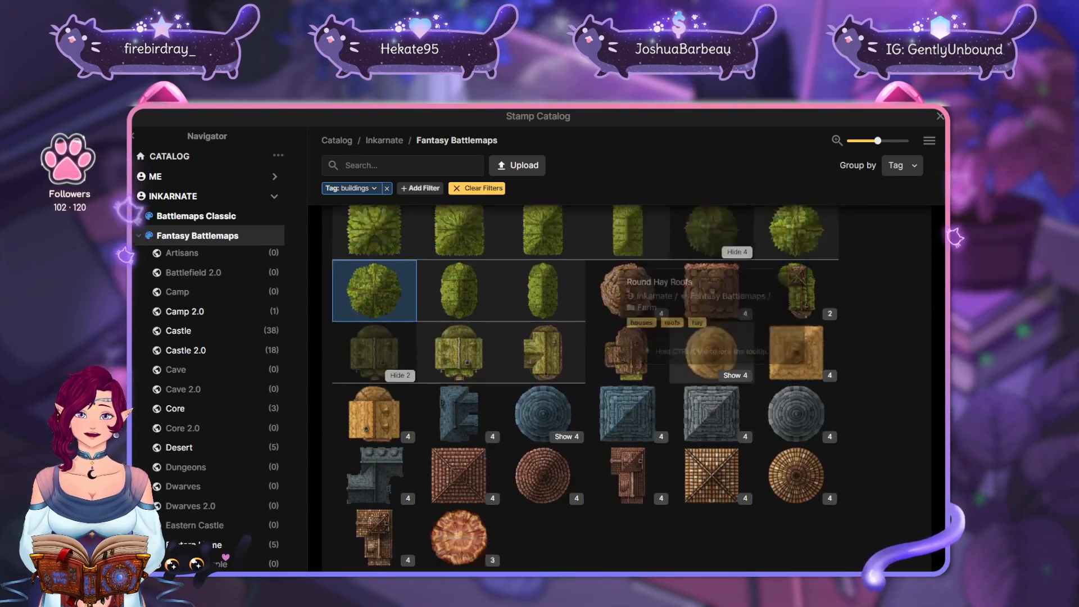
{"action": "scroll", "coordinate": [627, 337], "scroll_direction": "down", "scroll_amount": 4}
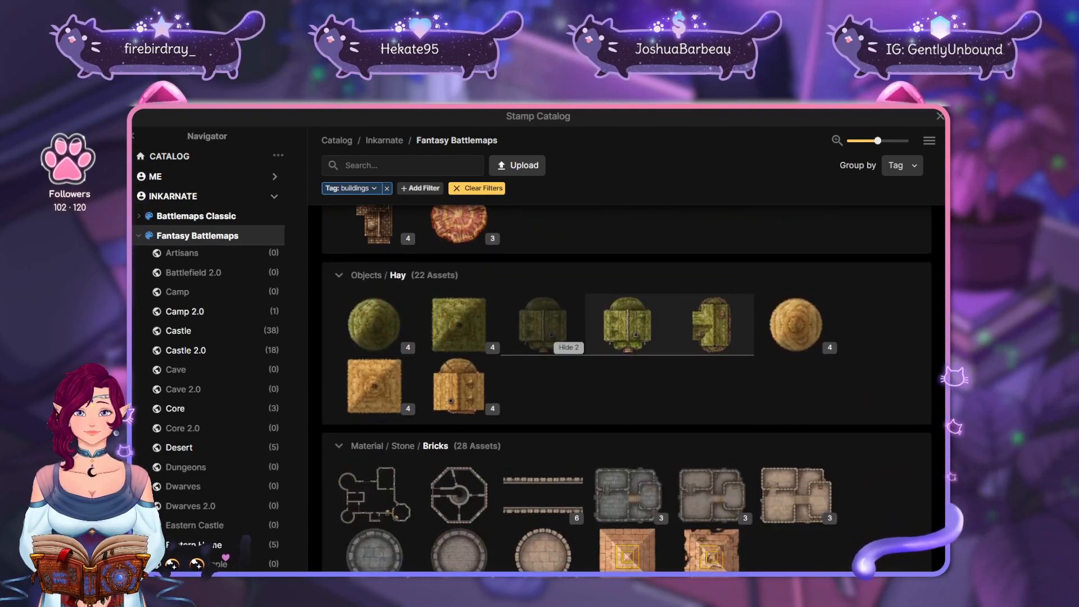
{"action": "scroll", "coordinate": [716, 462], "scroll_direction": "up", "scroll_amount": 10}
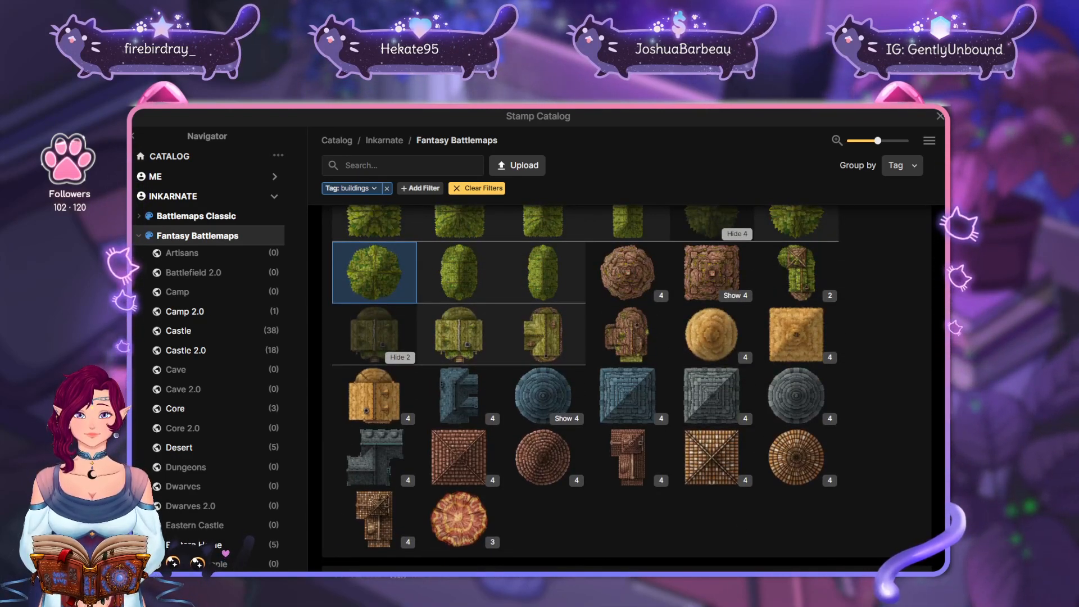
Expand the round brown wooden roof variants and look through the building stamps from the Roofs group down to the Fey biome group
{"action": "left_click", "coordinate": [653, 451]}
{"action": "scroll", "coordinate": [646, 469], "scroll_direction": "up", "scroll_amount": 1}
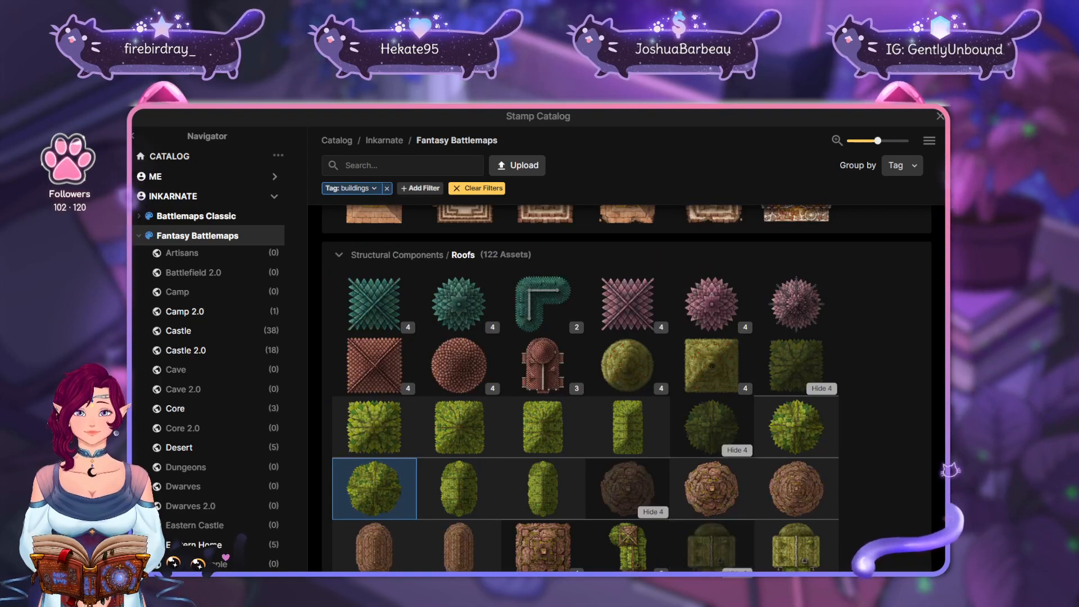
{"action": "scroll", "coordinate": [711, 488], "scroll_direction": "down", "scroll_amount": 2}
{"action": "scroll", "coordinate": [627, 388], "scroll_direction": "up", "scroll_amount": 8}
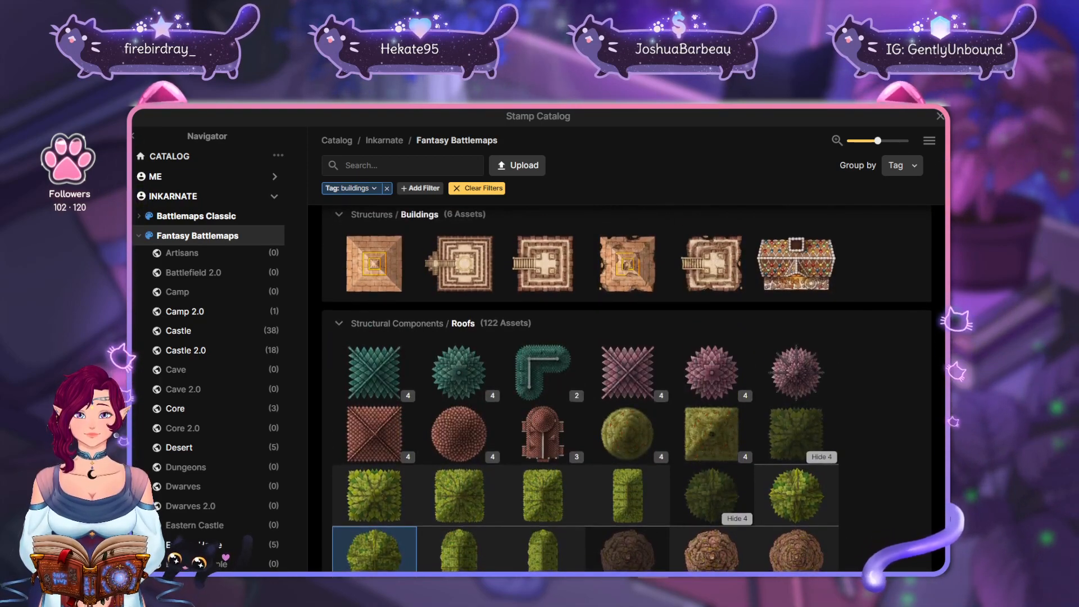
{"action": "scroll", "coordinate": [627, 387], "scroll_direction": "down", "scroll_amount": 8}
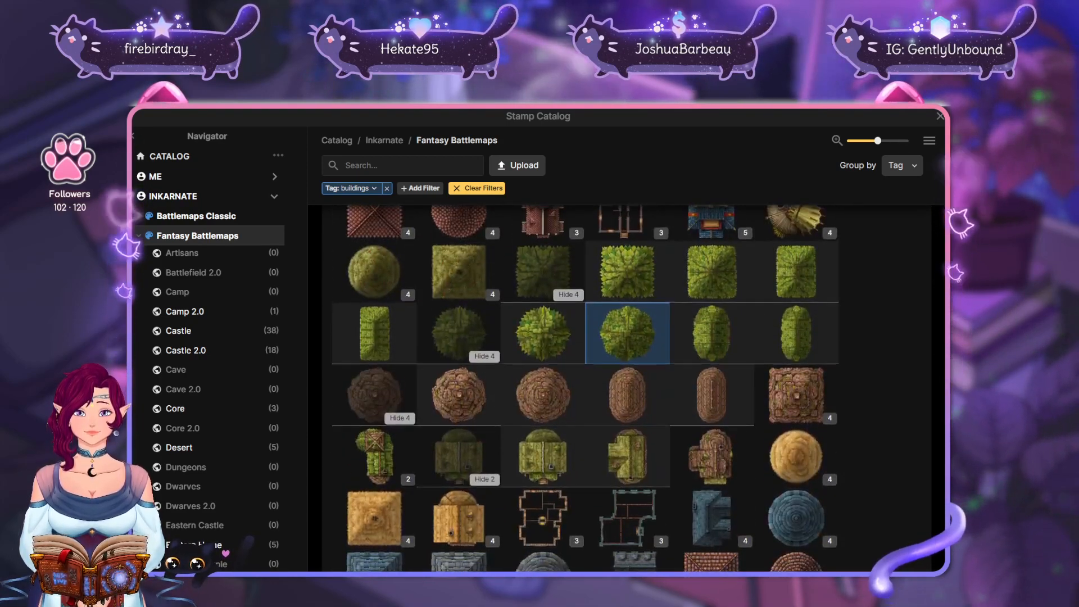
{"action": "scroll", "coordinate": [747, 408], "scroll_direction": "up", "scroll_amount": 1}
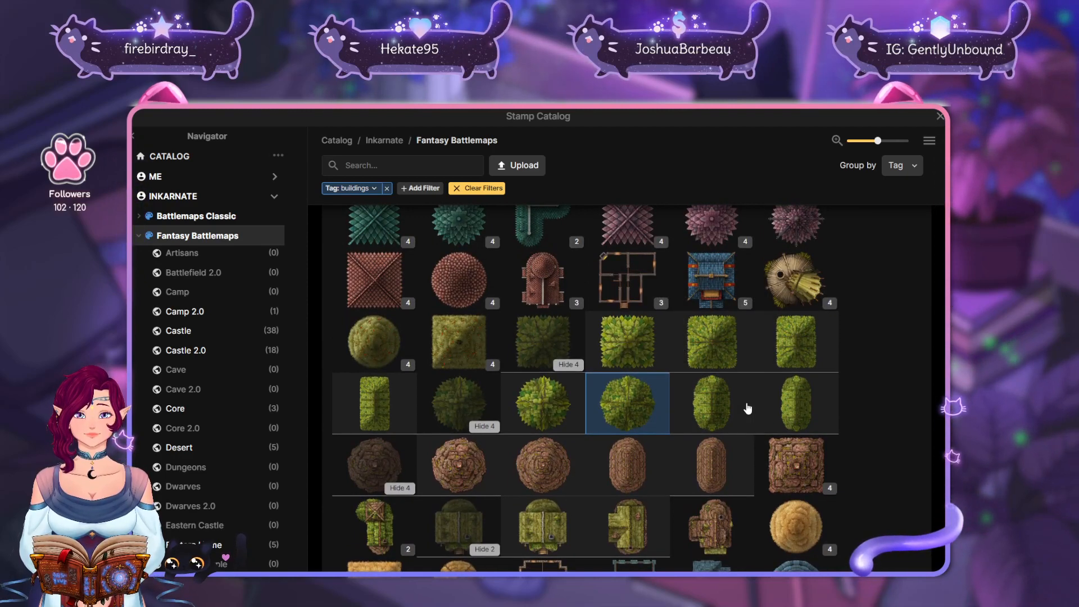
{"action": "scroll", "coordinate": [786, 337], "scroll_direction": "down", "scroll_amount": 1}
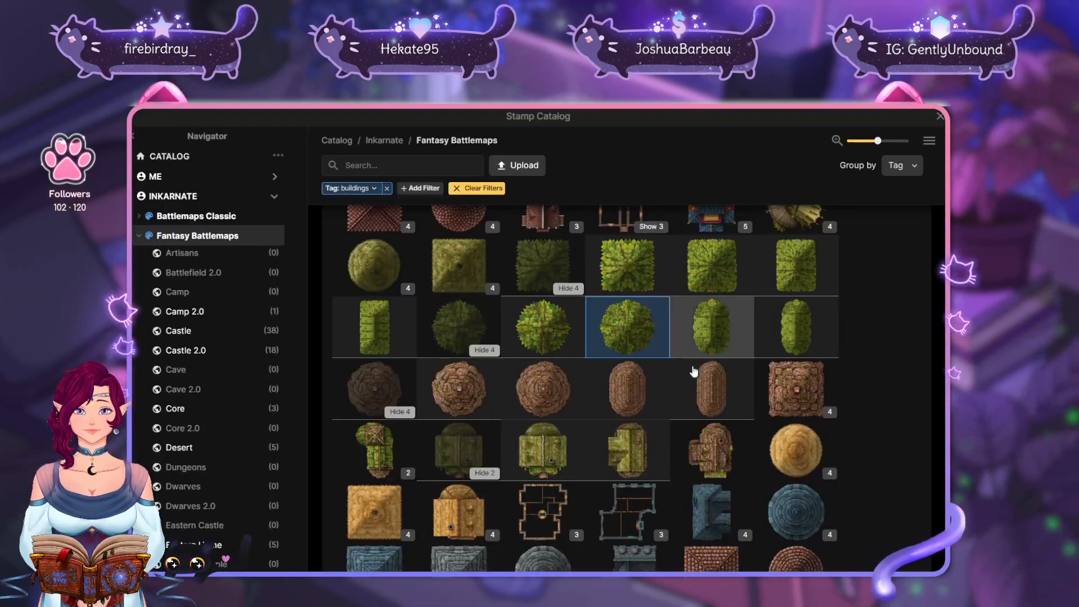
{"action": "scroll", "coordinate": [719, 286], "scroll_direction": "up", "scroll_amount": 1}
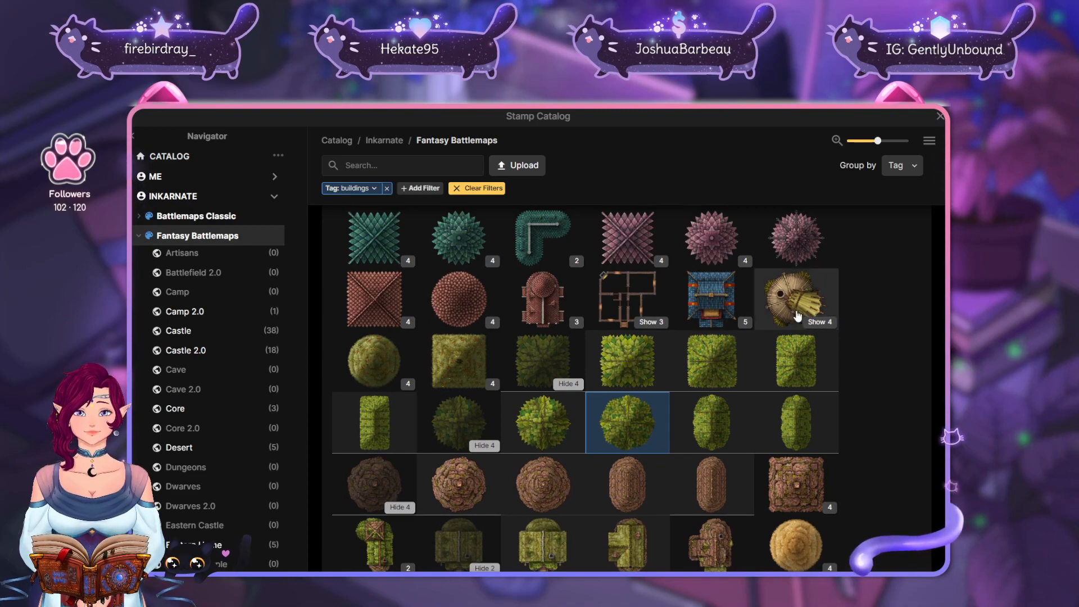
{"action": "scroll", "coordinate": [798, 316], "scroll_direction": "up", "scroll_amount": 3}
{"action": "scroll", "coordinate": [812, 323], "scroll_direction": "down", "scroll_amount": 2}
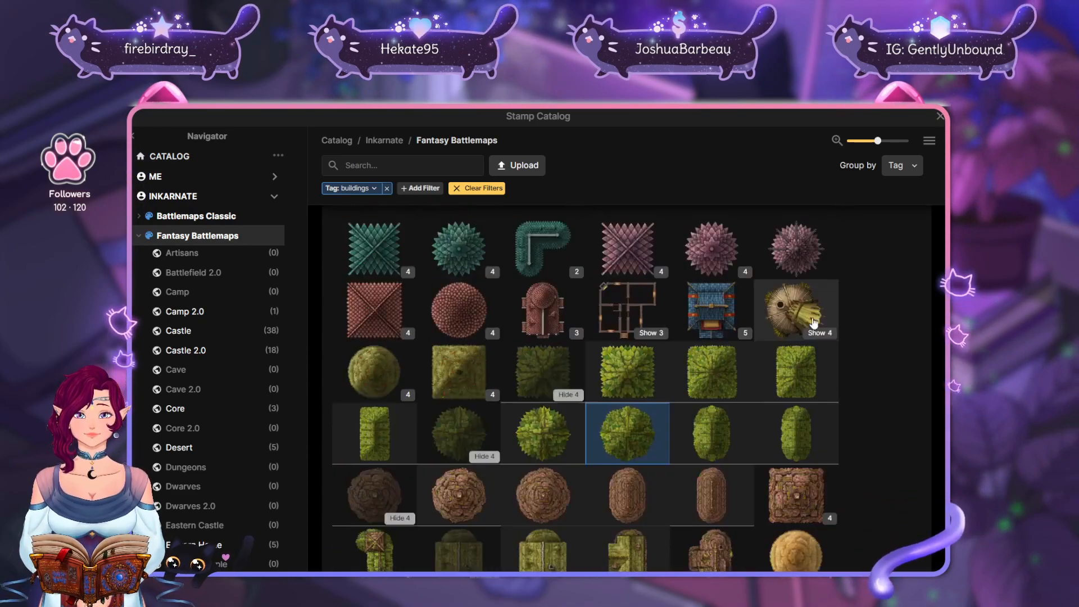
{"action": "scroll", "coordinate": [812, 323], "scroll_direction": "up", "scroll_amount": 5}
{"action": "scroll", "coordinate": [811, 418], "scroll_direction": "down", "scroll_amount": 5}
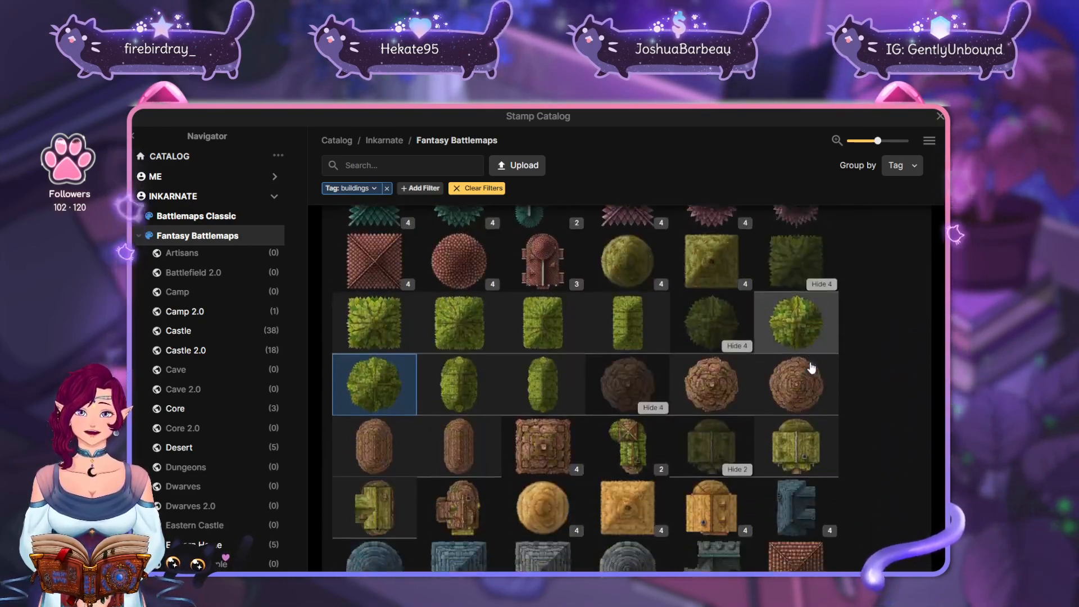
{"action": "scroll", "coordinate": [811, 368], "scroll_direction": "down", "scroll_amount": 5}
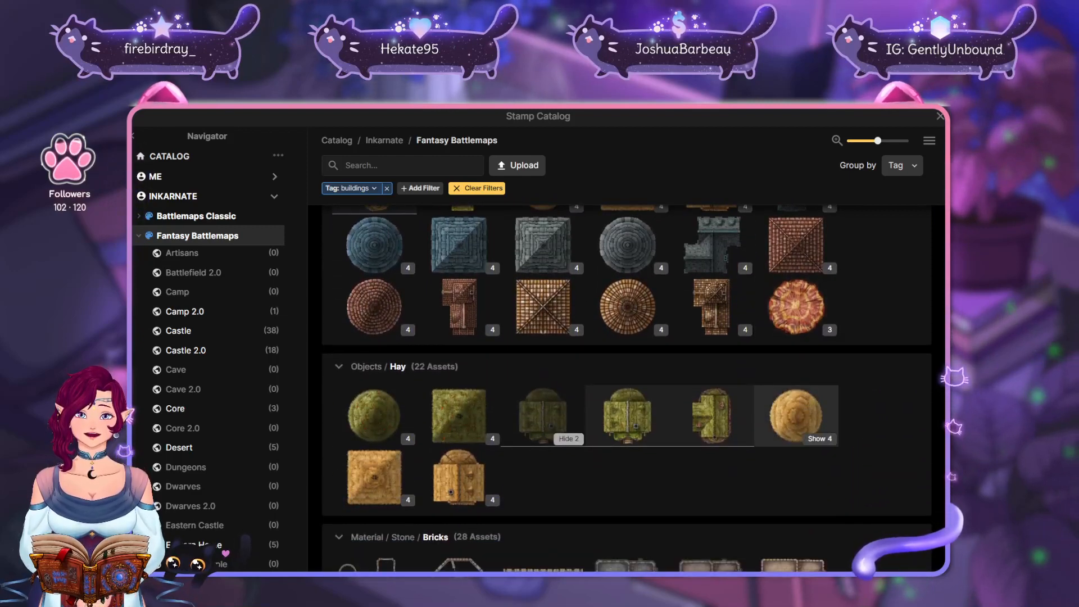
{"action": "scroll", "coordinate": [803, 353], "scroll_direction": "down", "scroll_amount": 8}
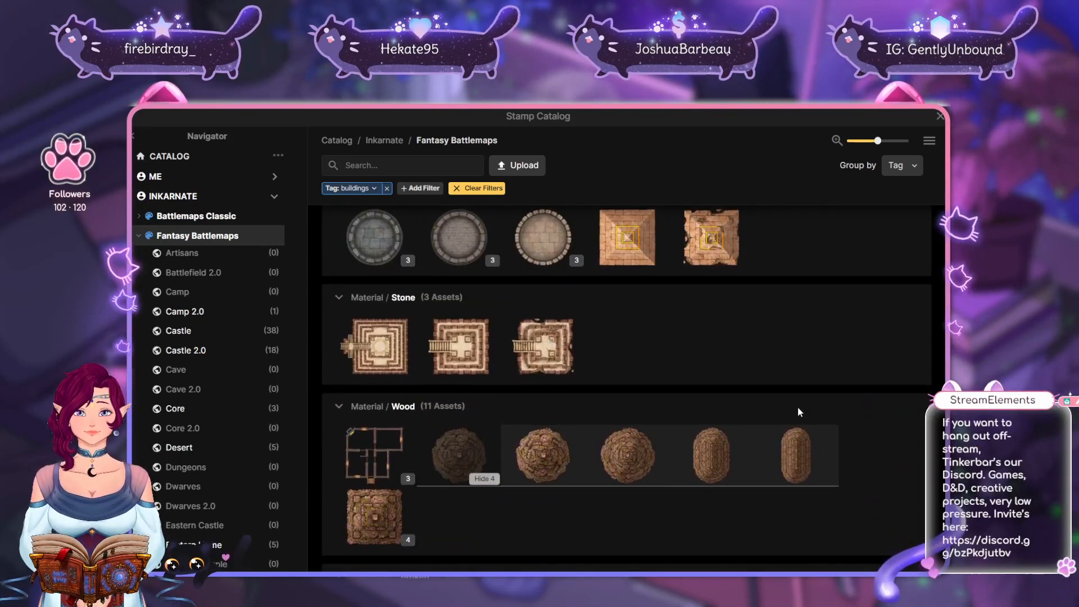
{"action": "scroll", "coordinate": [798, 412], "scroll_direction": "down", "scroll_amount": 10}
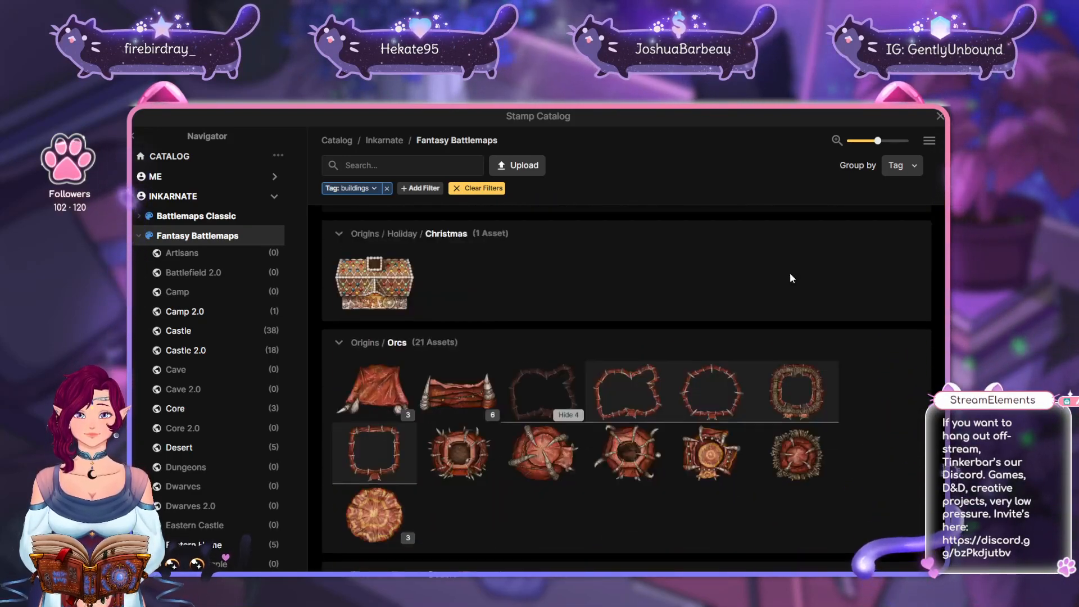
{"action": "scroll", "coordinate": [790, 272], "scroll_direction": "down", "scroll_amount": 8}
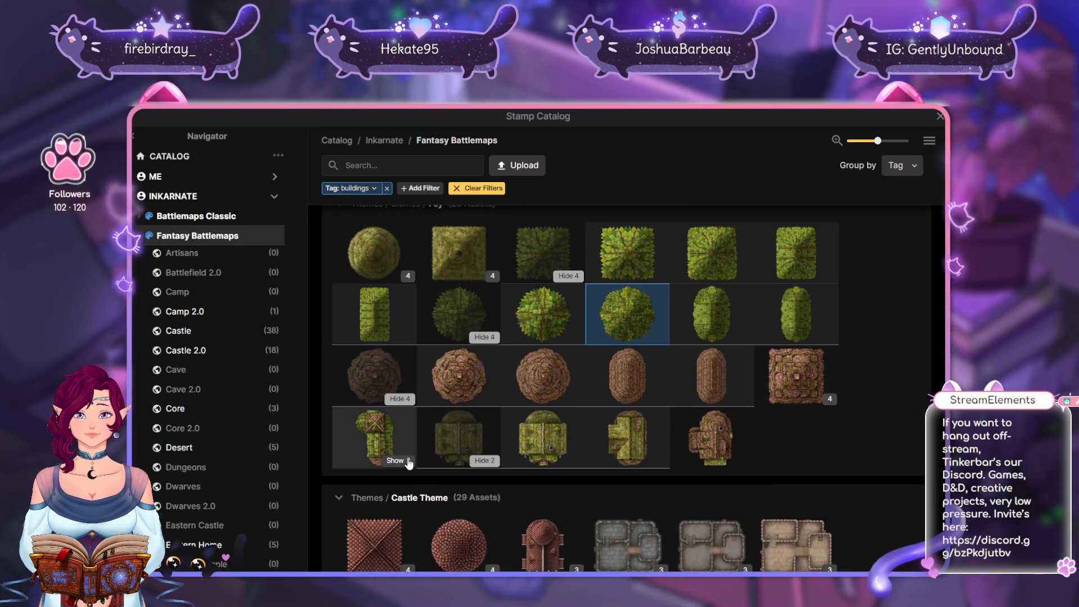
Expand the leafy hut variants in the Fey group and place a Green Leaf Fey Hut at 20% scale east of the southernmost leafy roof
{"action": "left_click", "coordinate": [409, 461]}
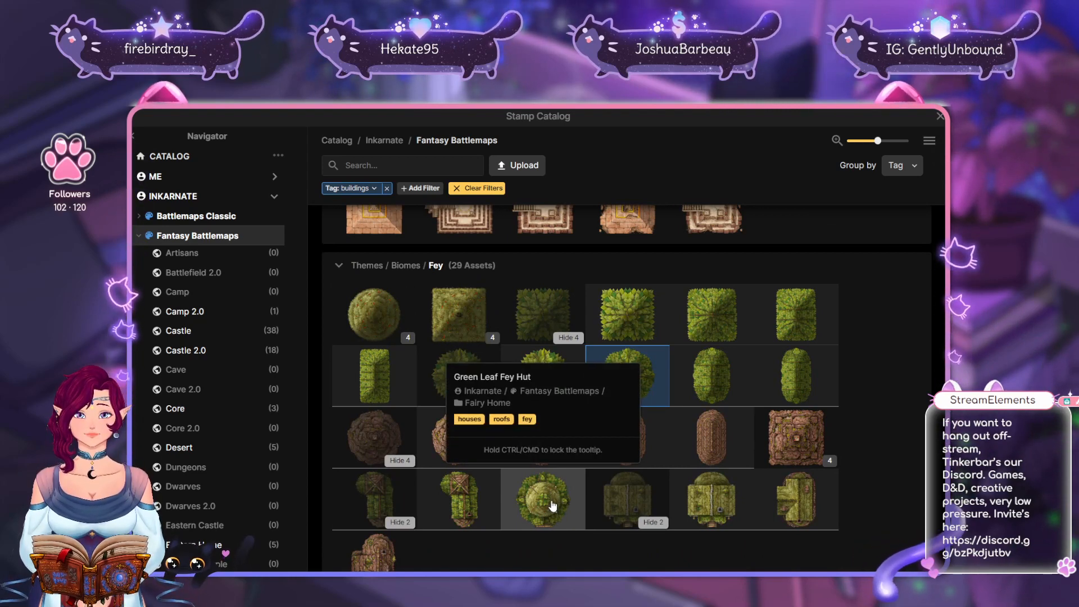
{"action": "left_click", "coordinate": [553, 508]}
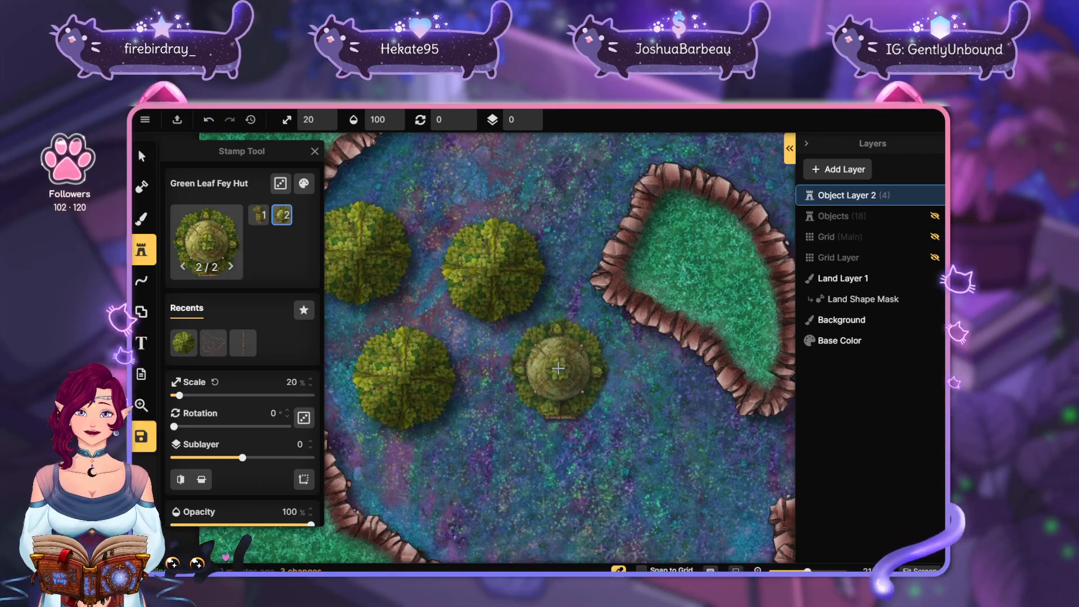
{"action": "left_click", "coordinate": [569, 369]}
{"action": "left_click", "coordinate": [142, 154]}
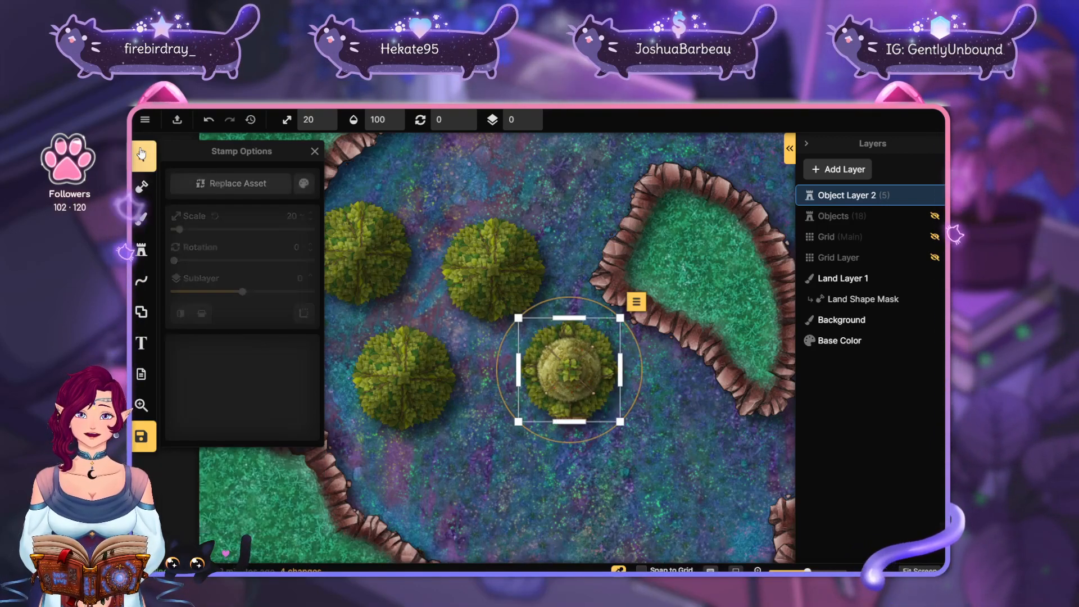
{"action": "left_click", "coordinate": [585, 457]}
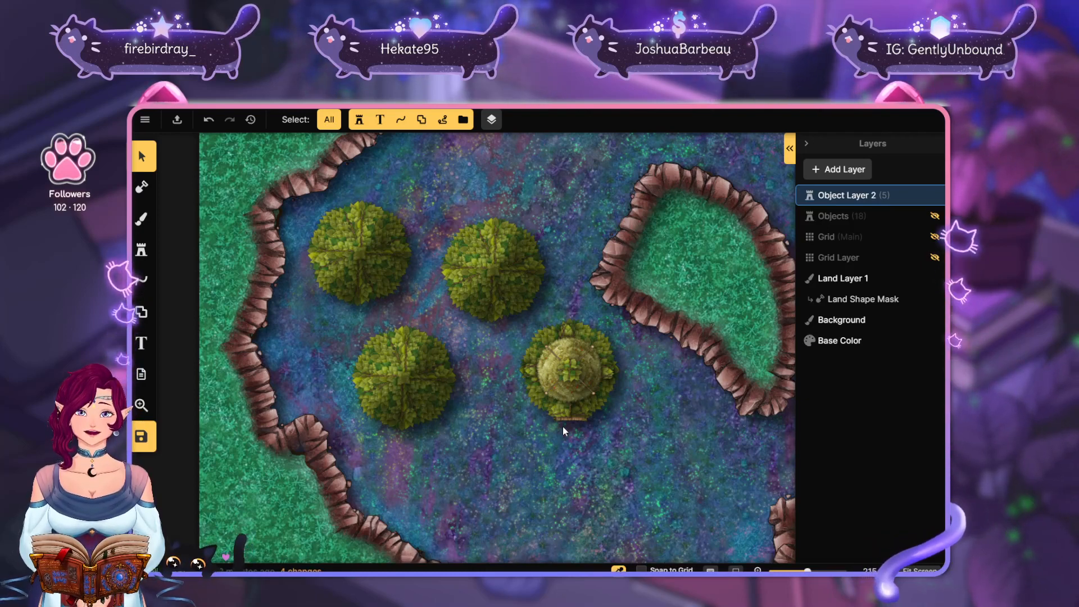
Shift the Green Leaf Fey Hut slightly west toward the southernmost leafy roof, and move the northeastern leafy roof farther north
{"action": "left_click", "coordinate": [566, 391]}
{"action": "left_click_drag", "start_coordinate": [565, 391], "coordinate": [529, 402]}
{"action": "left_click_drag", "start_coordinate": [517, 289], "coordinate": [507, 197]}
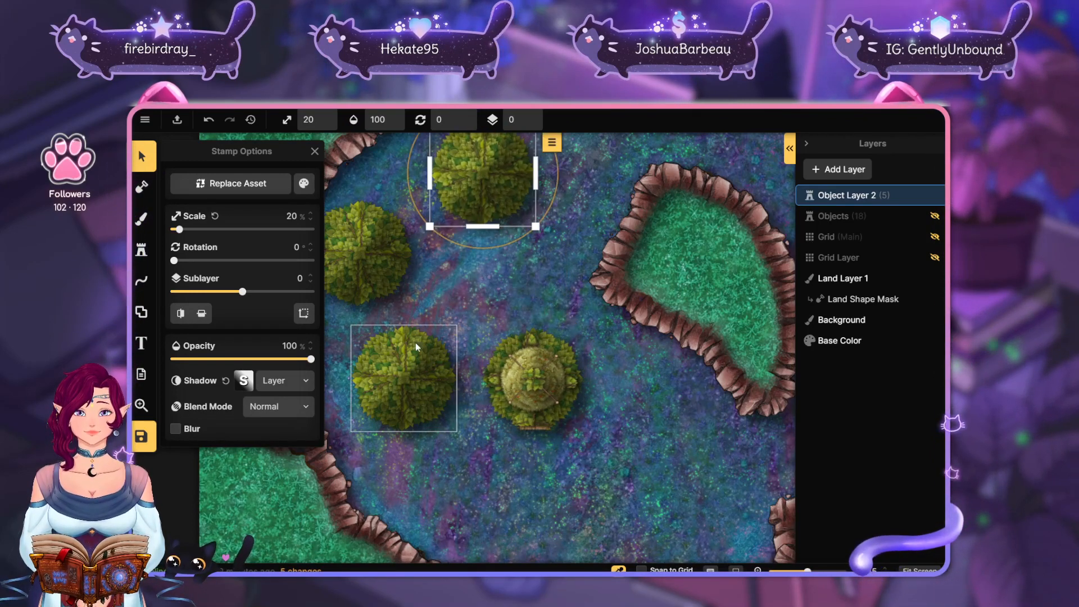
Reposition the three round leafy huts closer to the western cliffs and move the domed hut southeast, away from them
{"action": "key", "text": "Escape"}
{"action": "left_click_drag", "start_coordinate": [396, 382], "coordinate": [381, 396]}
{"action": "left_click_drag", "start_coordinate": [470, 179], "coordinate": [448, 162]}
{"action": "left_click_drag", "start_coordinate": [382, 396], "coordinate": [371, 385]}
{"action": "left_click_drag", "start_coordinate": [472, 164], "coordinate": [448, 167]}
{"action": "left_click_drag", "start_coordinate": [559, 386], "coordinate": [613, 400]}
{"action": "left_click", "coordinate": [695, 289]}
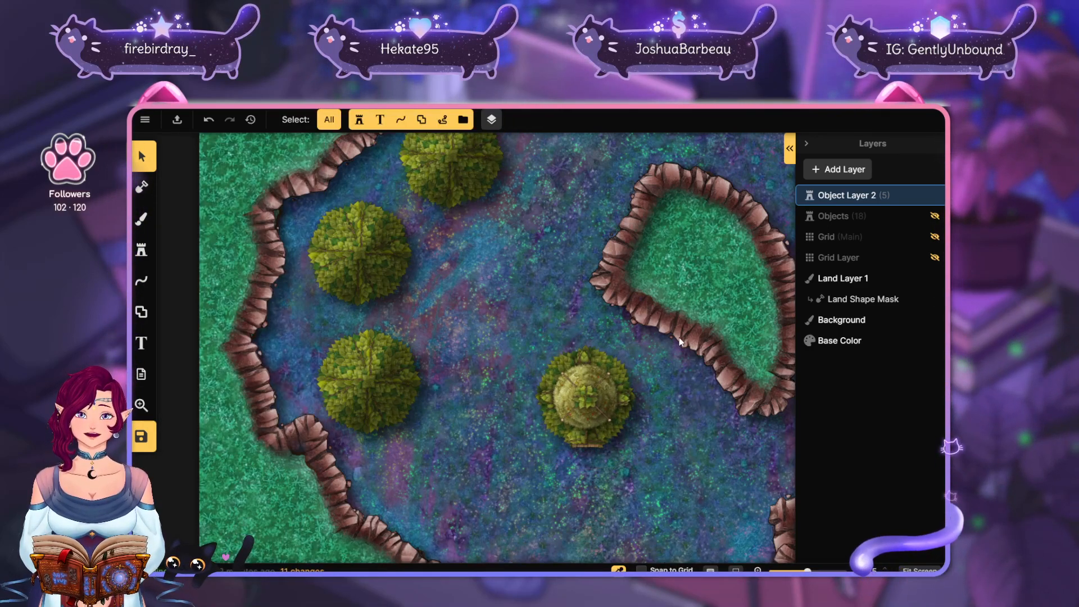
{"action": "left_click_drag", "start_coordinate": [362, 256], "coordinate": [363, 249]}
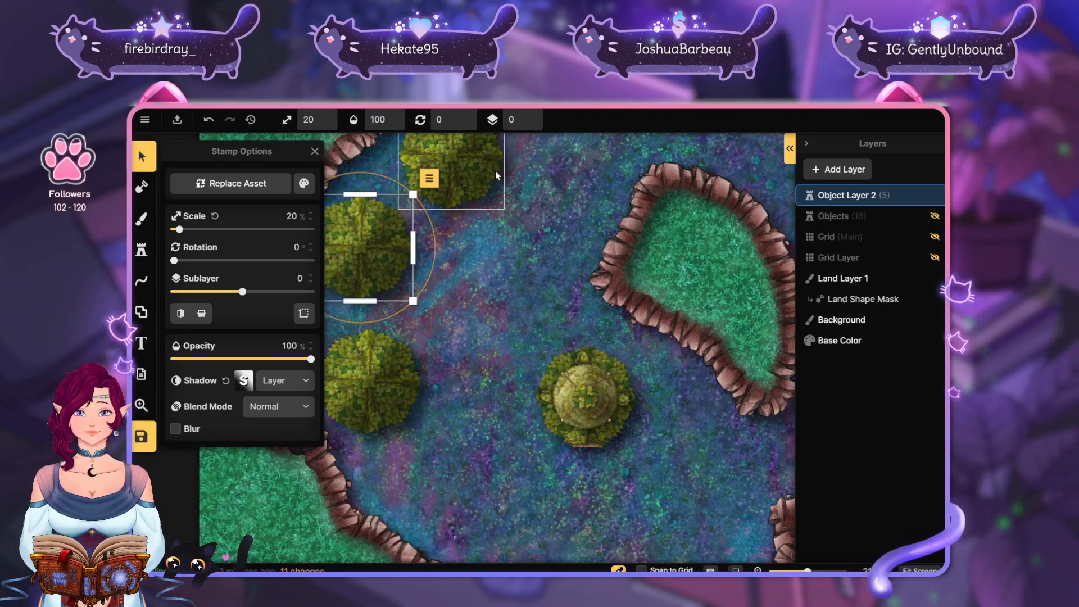
{"action": "left_click", "coordinate": [695, 271]}
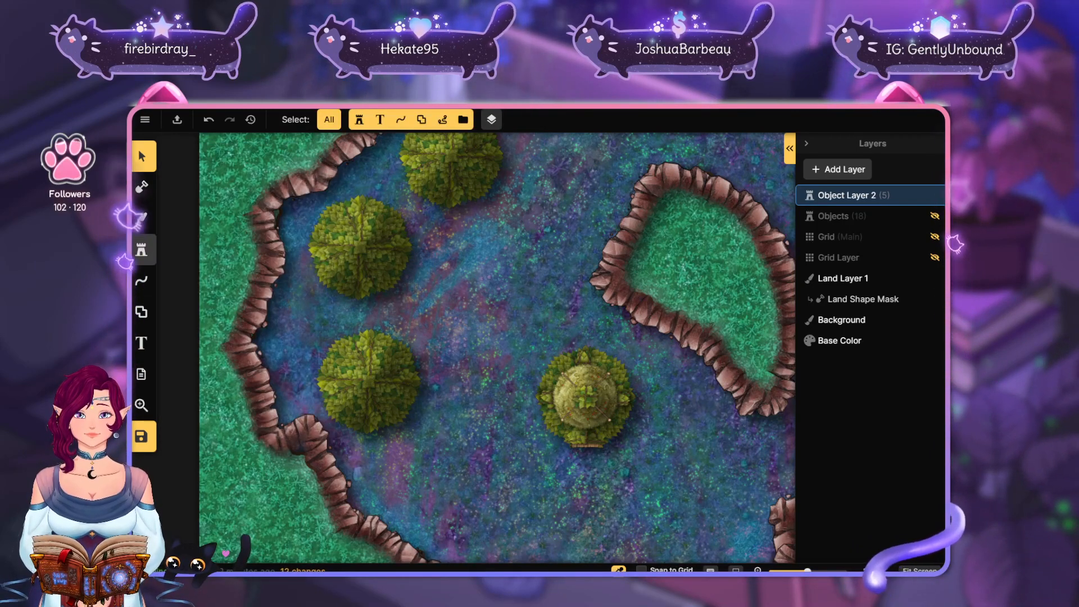
Remove the buildings tag filter from the Fantasy Battlemaps stamp catalog and search it for "bridge"
{"action": "left_click", "coordinate": [142, 250]}
{"action": "left_click", "coordinate": [231, 229]}
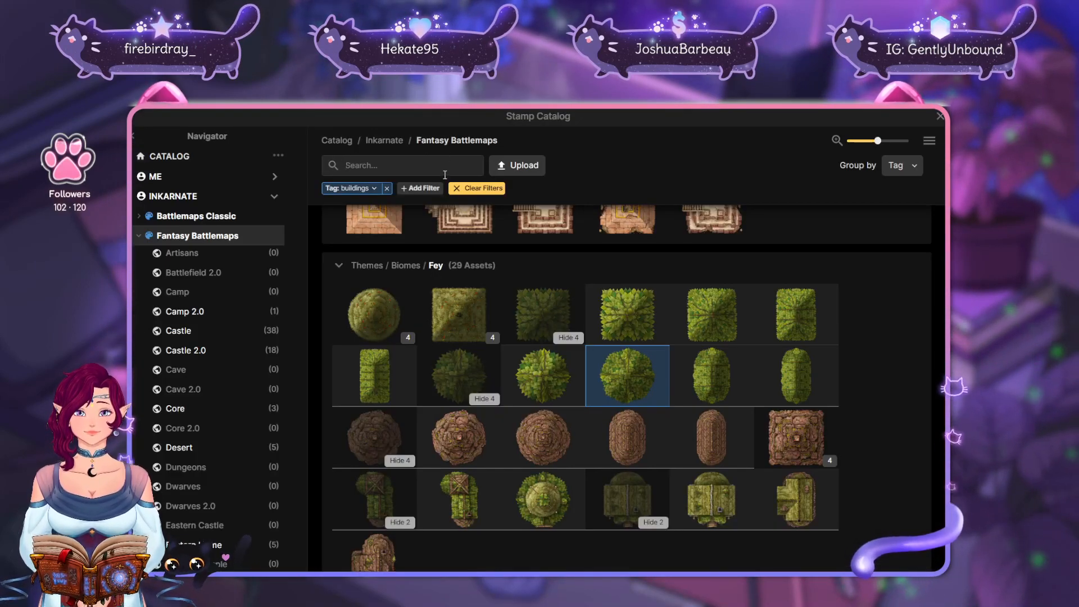
{"action": "left_click", "coordinate": [387, 189]}
{"action": "left_click", "coordinate": [399, 166]}
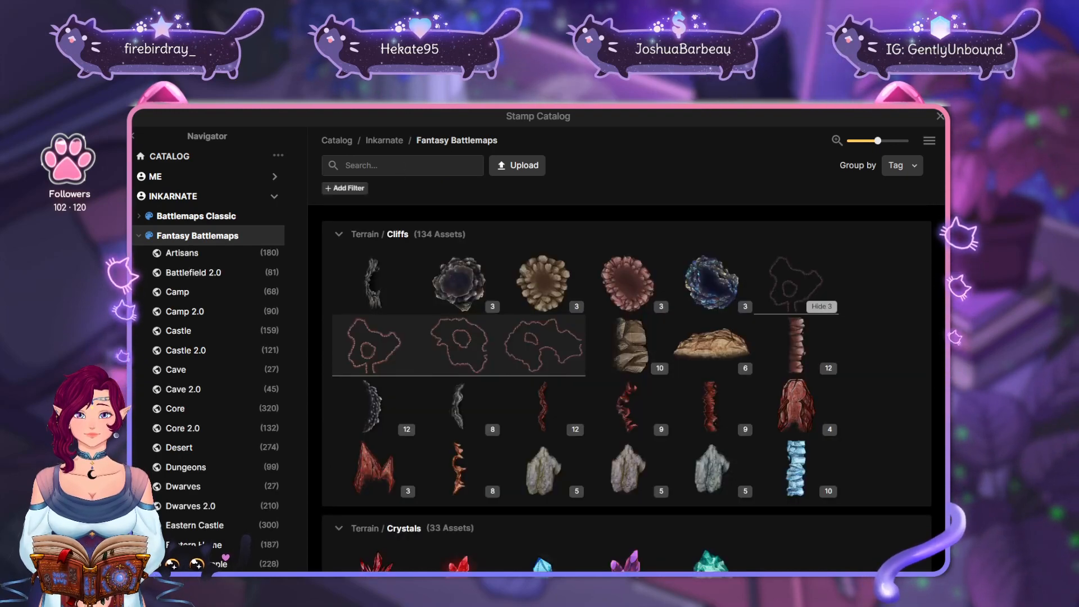
{"action": "type", "text": "br"}
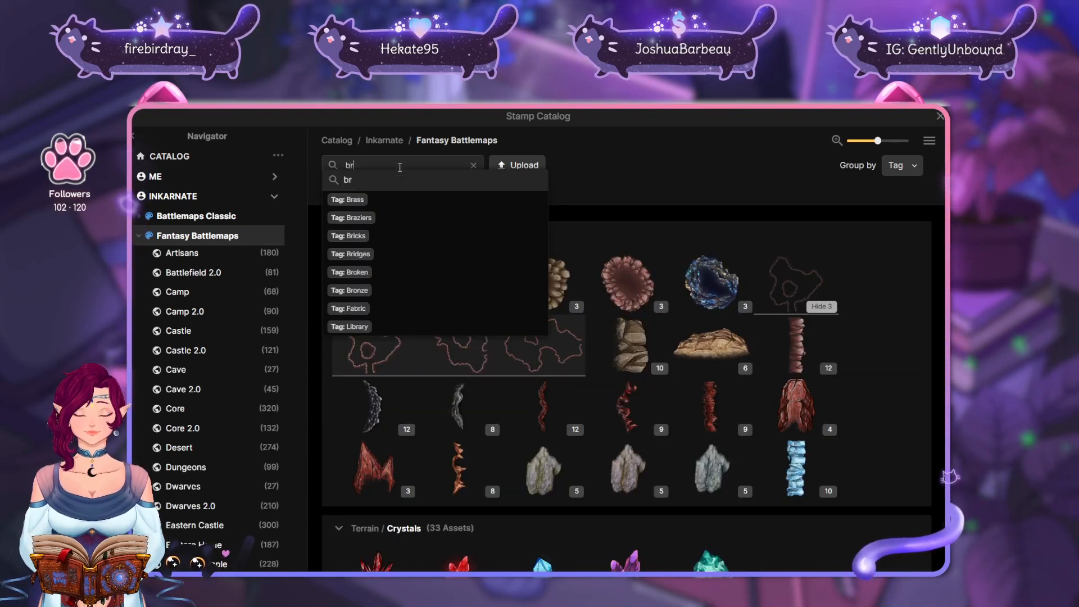
{"action": "type", "text": "idge"}
{"action": "key", "text": "Return"}
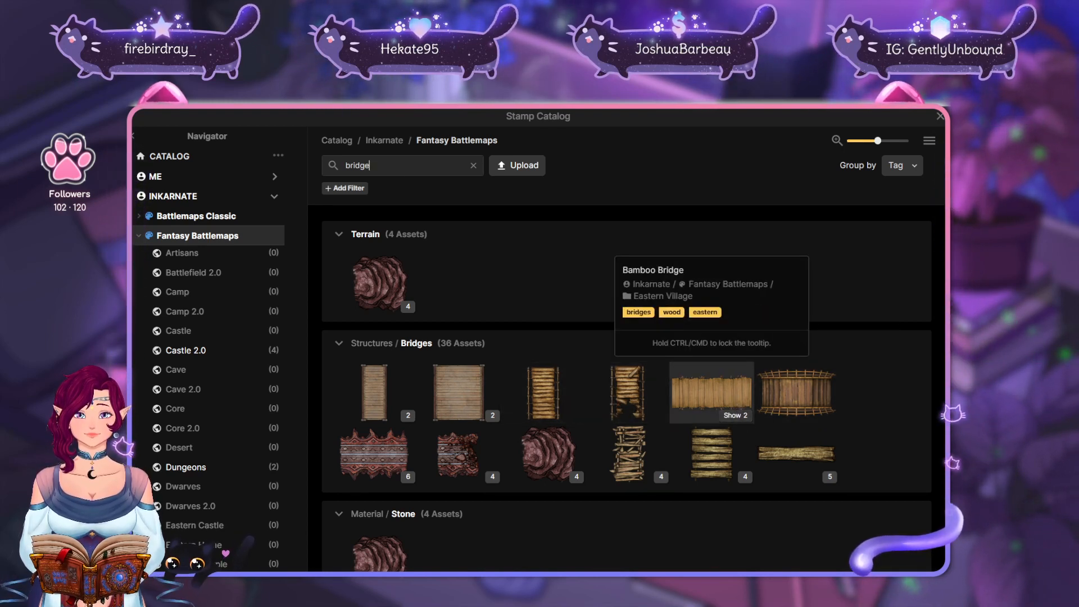
Choose the Rope Bridge stamp from the Bridges group and set its scale to 25%
{"action": "left_click", "coordinate": [735, 414]}
{"action": "scroll", "coordinate": [792, 415], "scroll_direction": "down", "scroll_amount": 1}
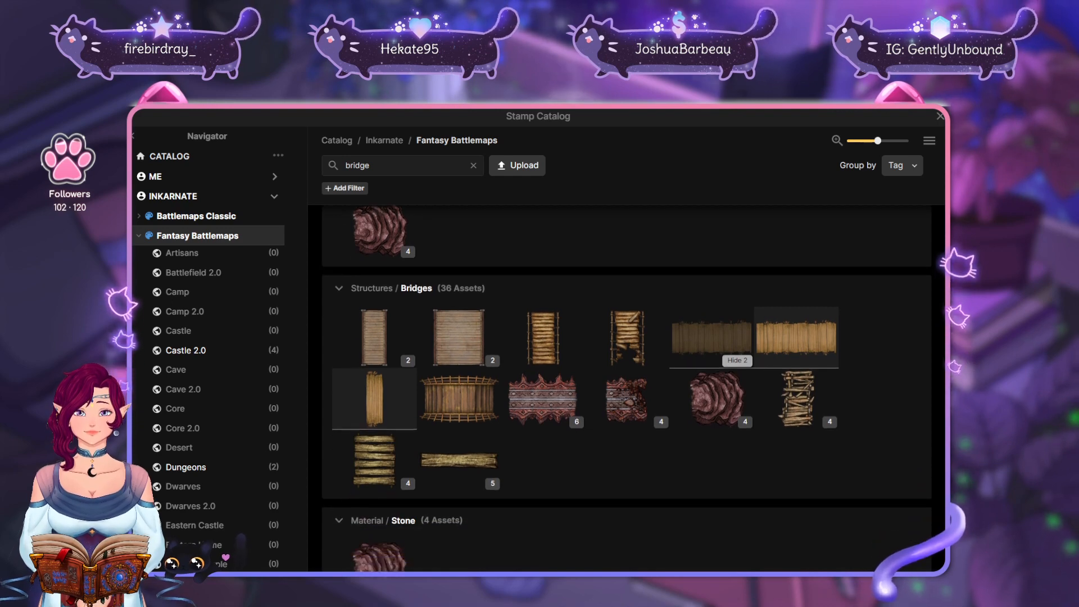
{"action": "left_click", "coordinate": [542, 337]}
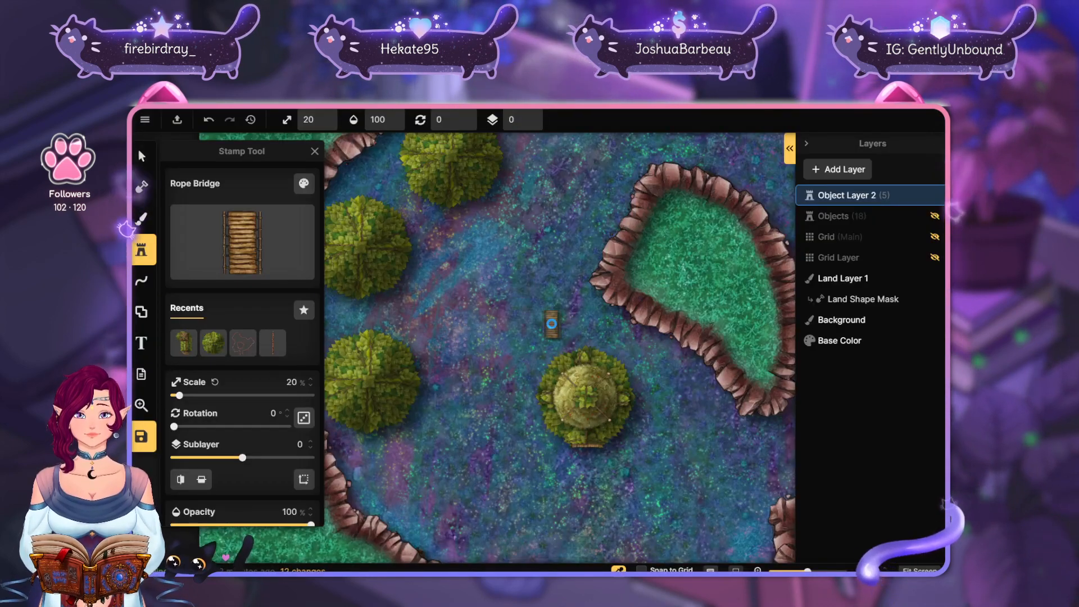
{"action": "left_click_drag", "start_coordinate": [444, 328], "coordinate": [621, 356]}
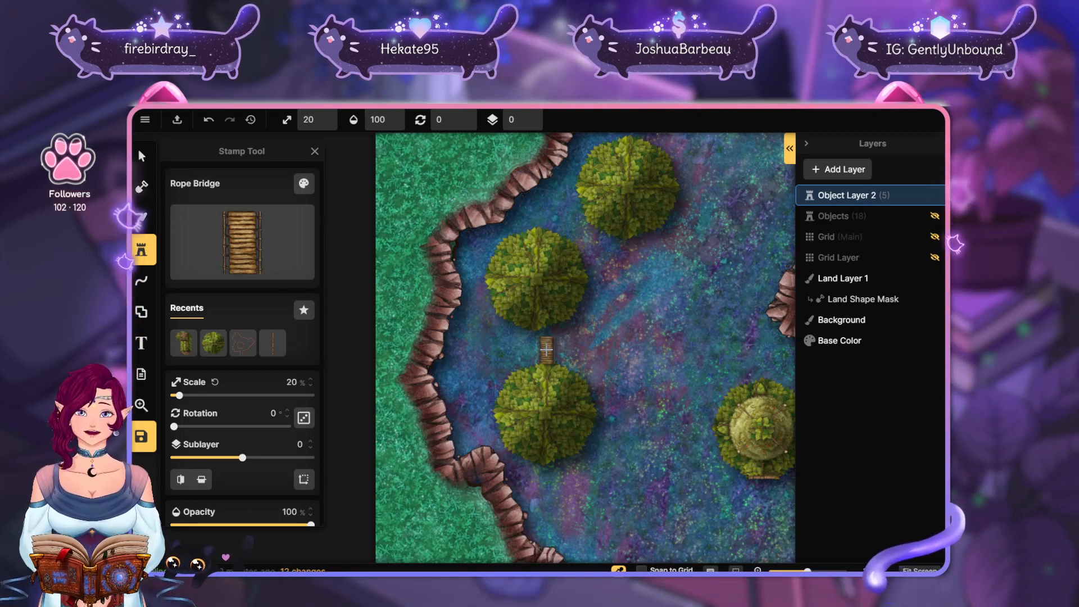
{"action": "left_click", "coordinate": [310, 381]}
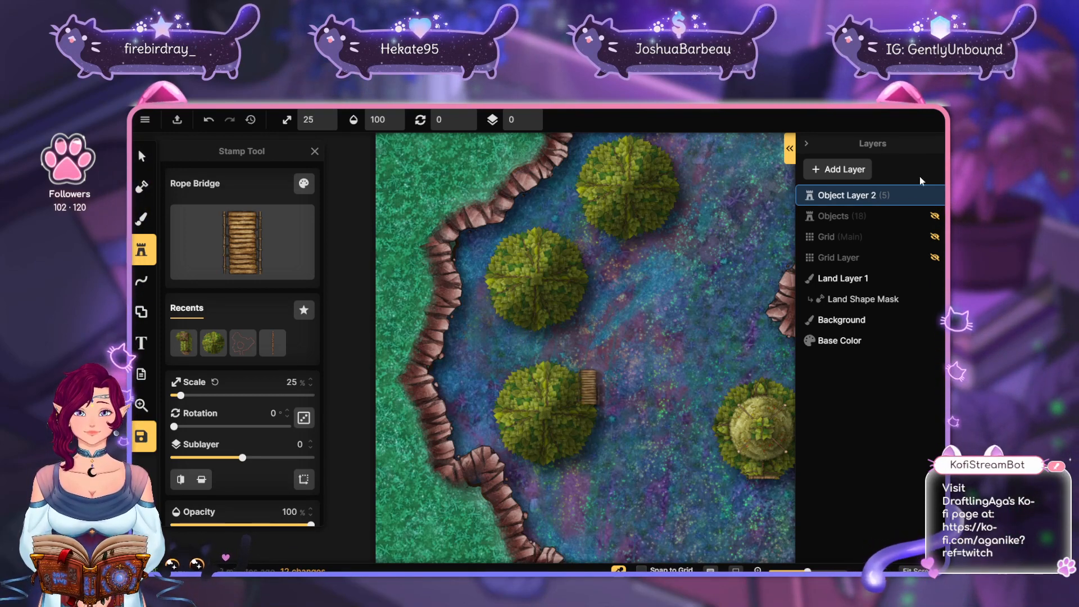
Examine the available layer commands and the layer options of Object Layer 2
{"action": "left_click", "coordinate": [868, 179]}
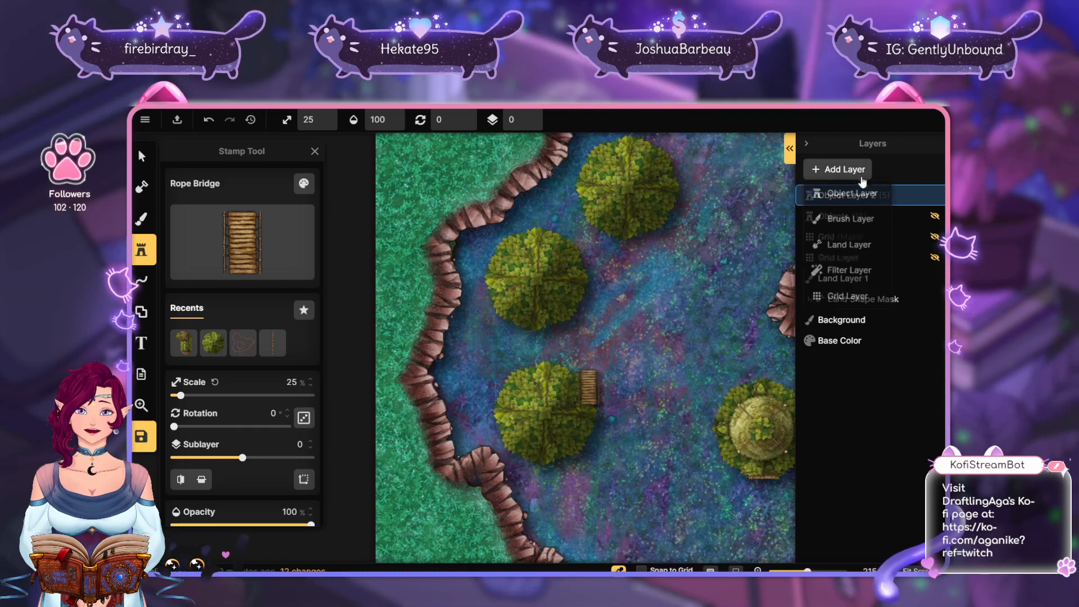
{"action": "right_click", "coordinate": [911, 196]}
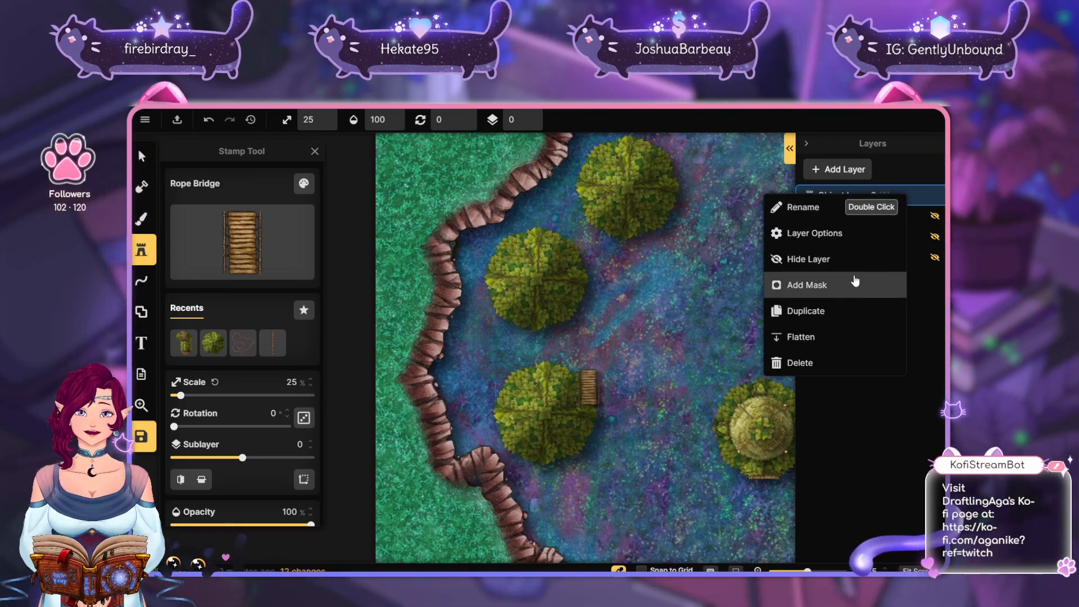
{"action": "left_click", "coordinate": [903, 167]}
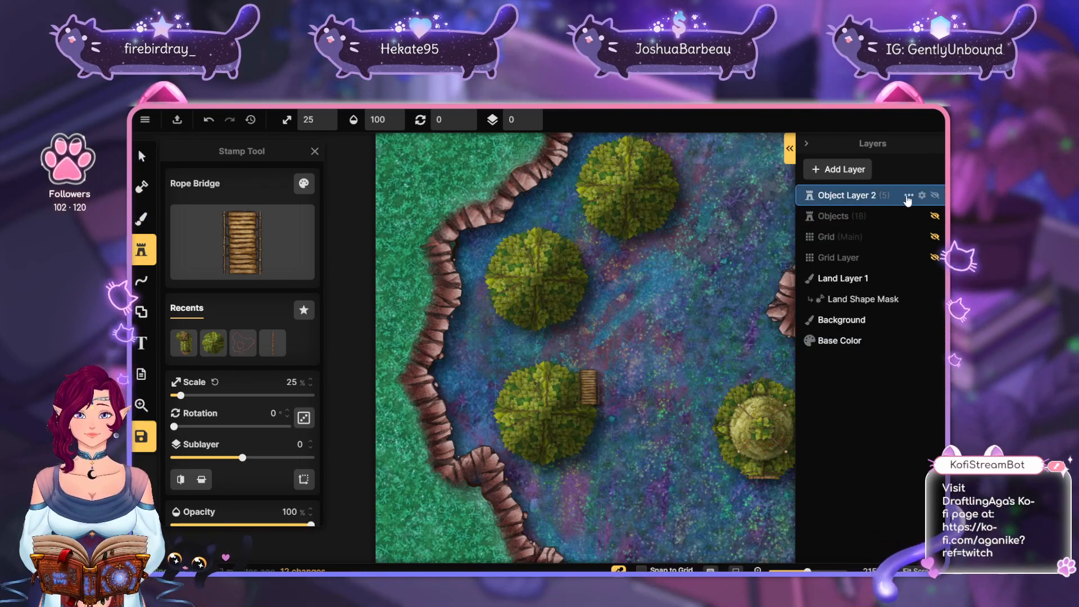
{"action": "left_click", "coordinate": [865, 174]}
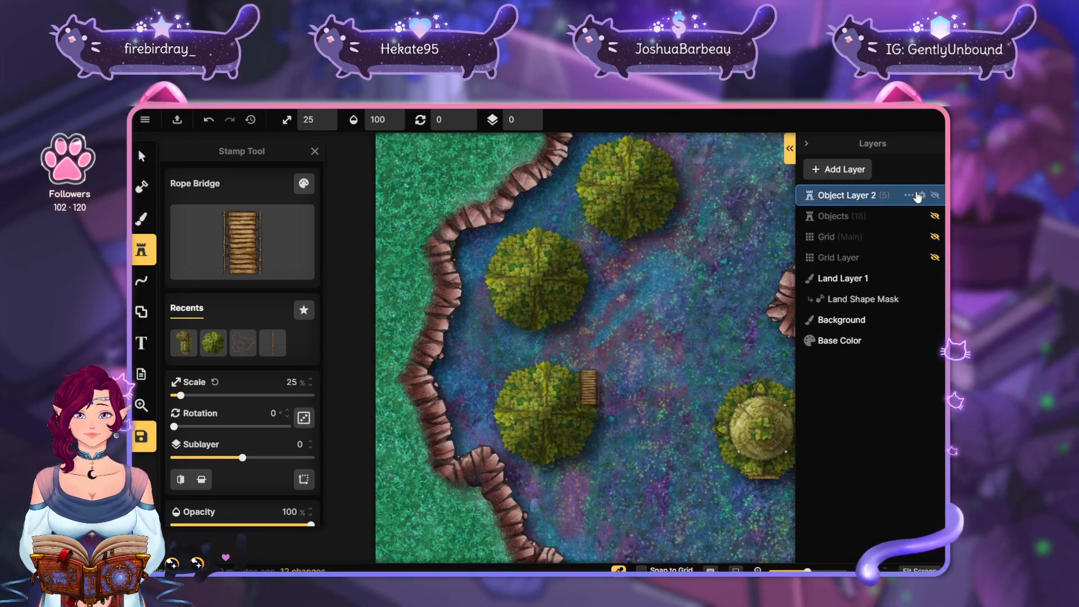
{"action": "left_click", "coordinate": [908, 195]}
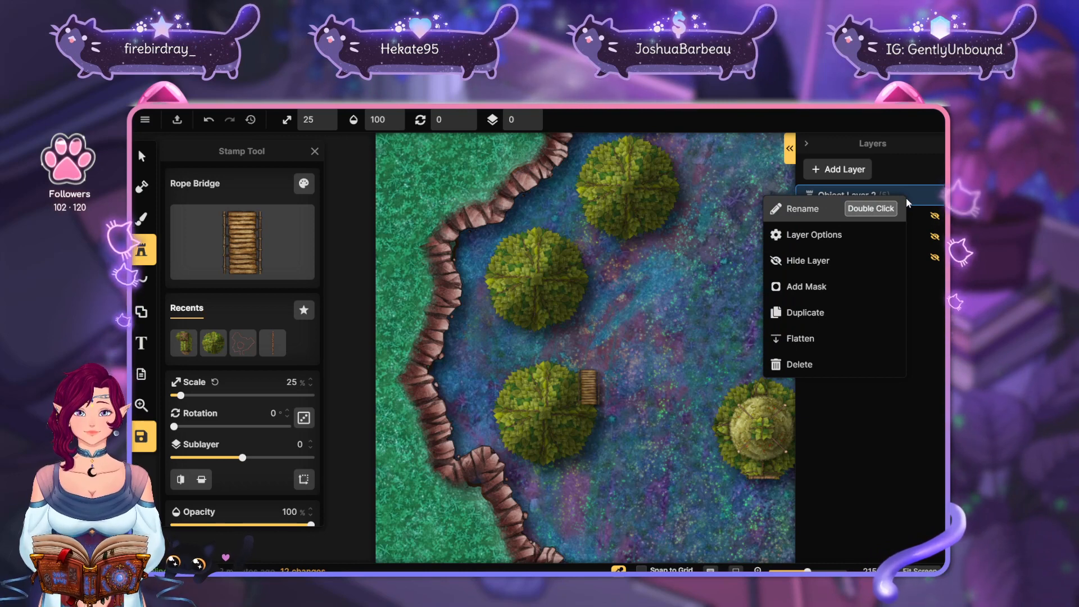
{"action": "left_click", "coordinate": [887, 243]}
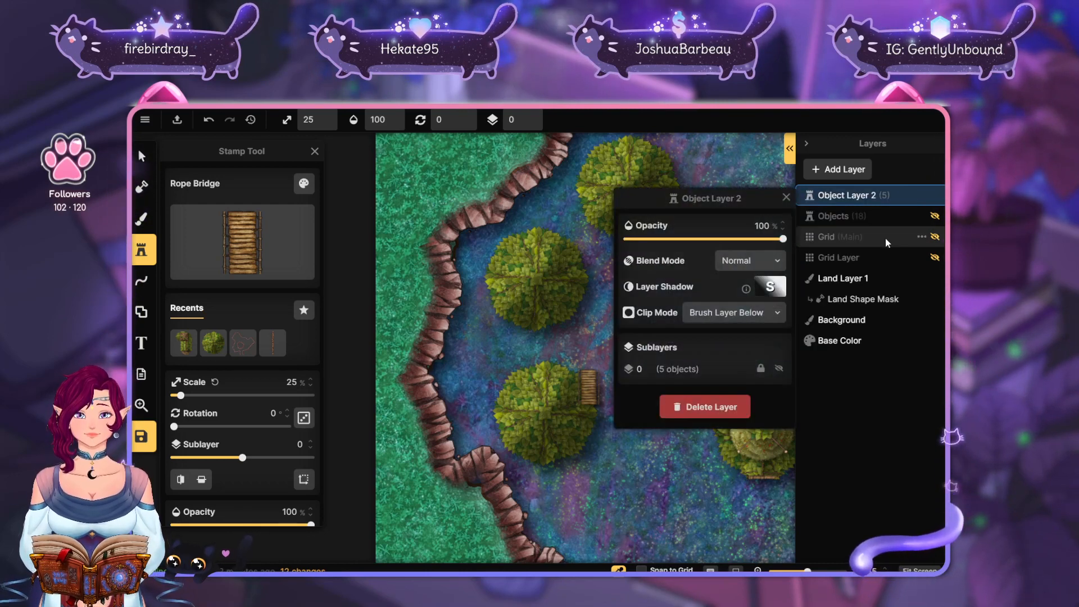
{"action": "left_click", "coordinate": [786, 198]}
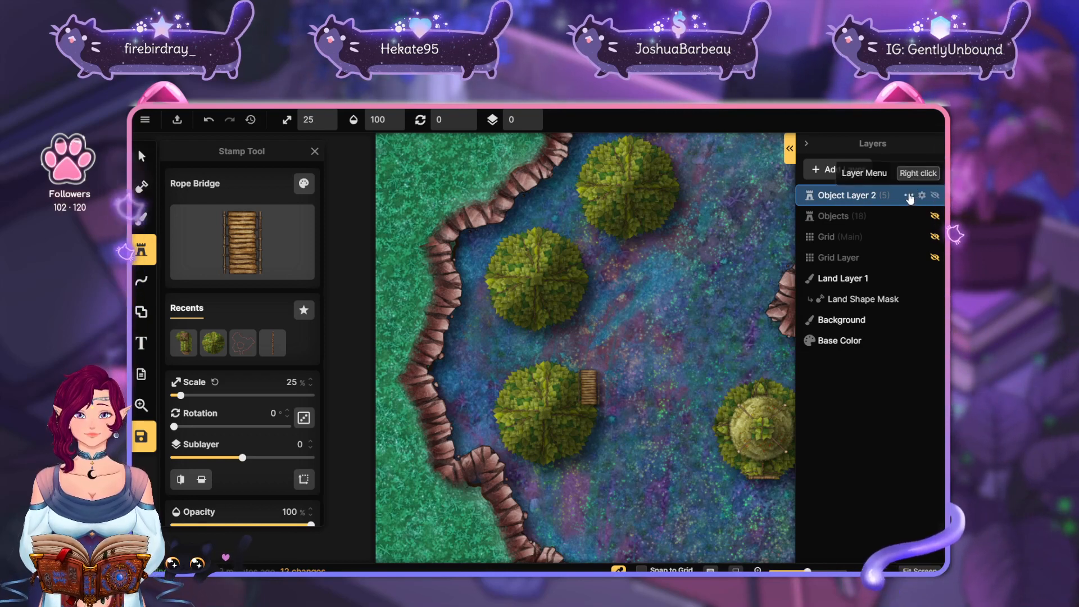
{"action": "right_click", "coordinate": [910, 196]}
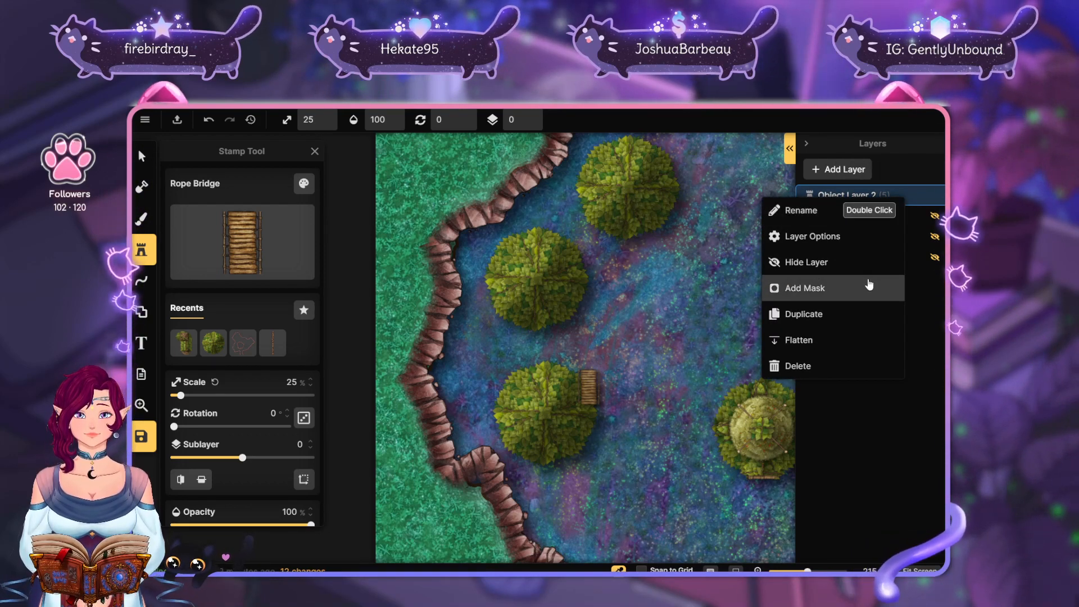
{"action": "left_click", "coordinate": [916, 173]}
Add a new object layer and move it directly below Object Layer 2
{"action": "left_click", "coordinate": [867, 169]}
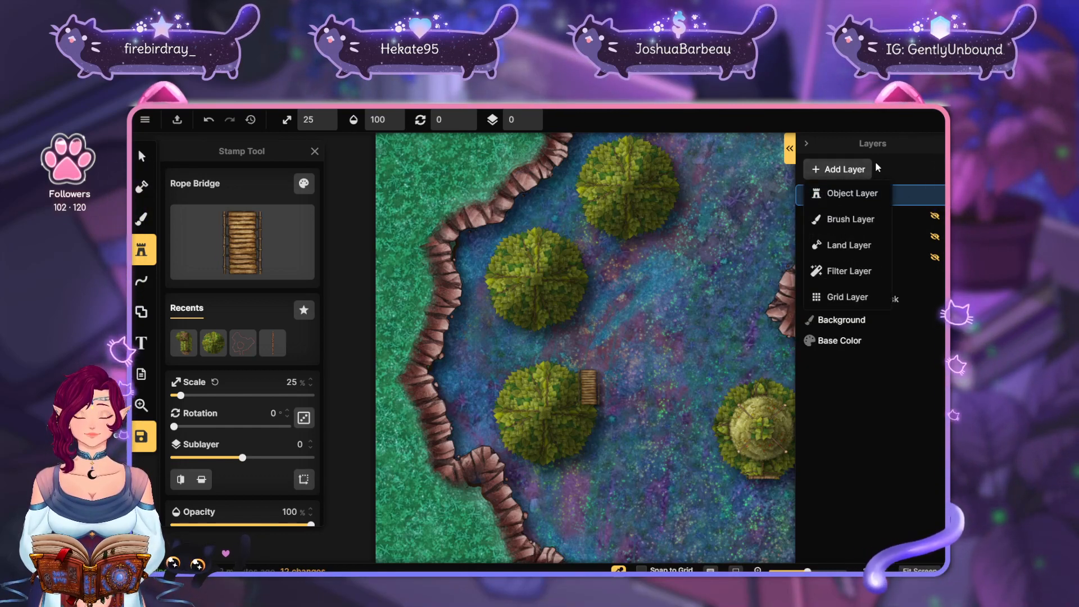
{"action": "left_click", "coordinate": [869, 196]}
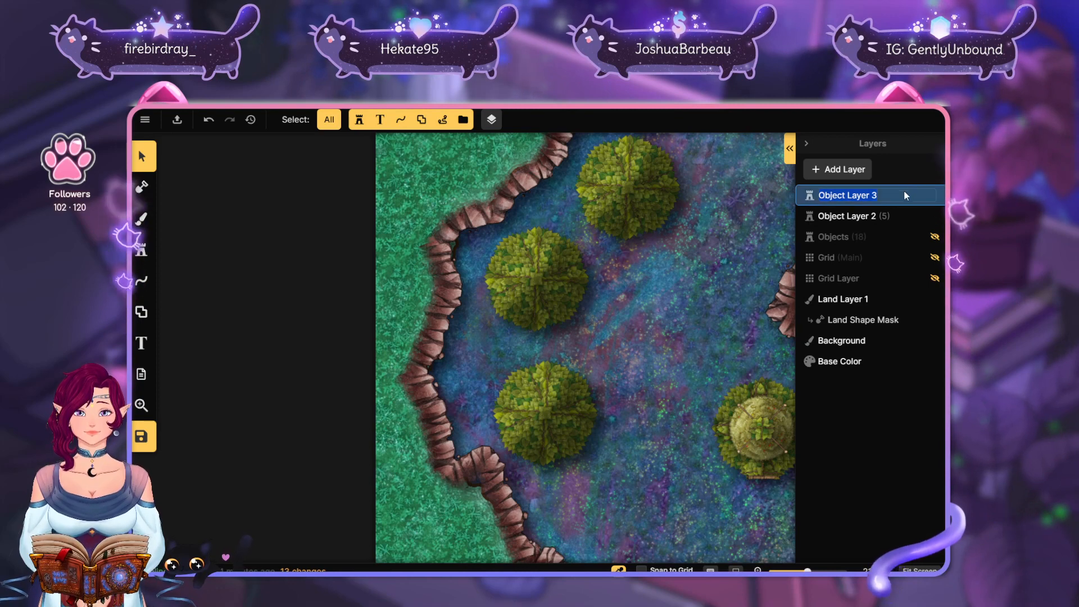
{"action": "right_click", "coordinate": [904, 193]}
{"action": "left_click", "coordinate": [917, 175]}
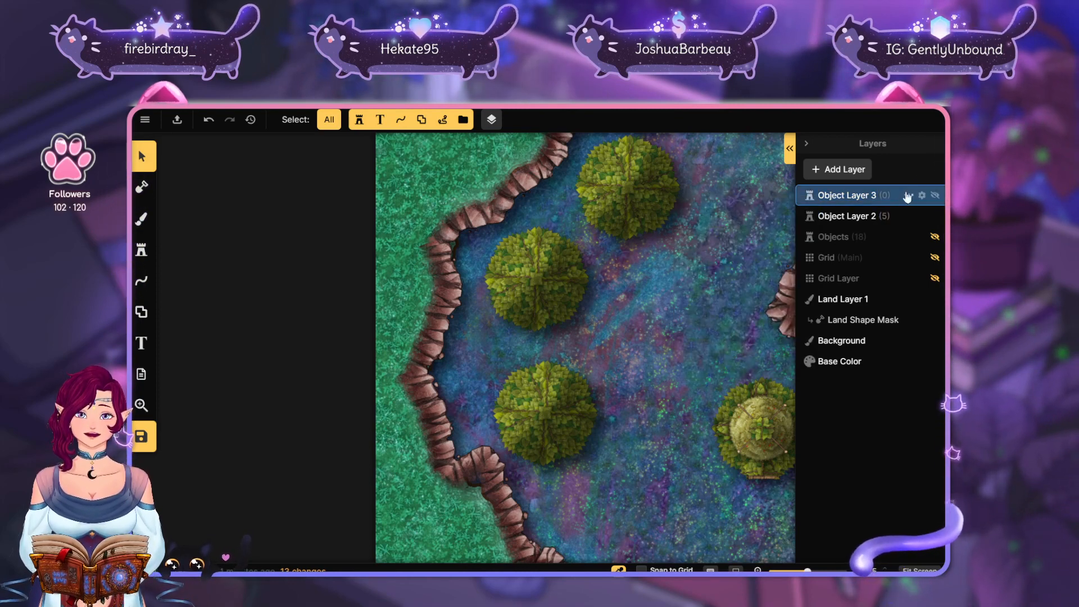
{"action": "mouse_move", "coordinate": [901, 200]}
{"action": "left_mouse_down"}
{"action": "mouse_move", "coordinate": [905, 221]}
{"action": "mouse_move", "coordinate": [885, 206]}
{"action": "left_mouse_up"}
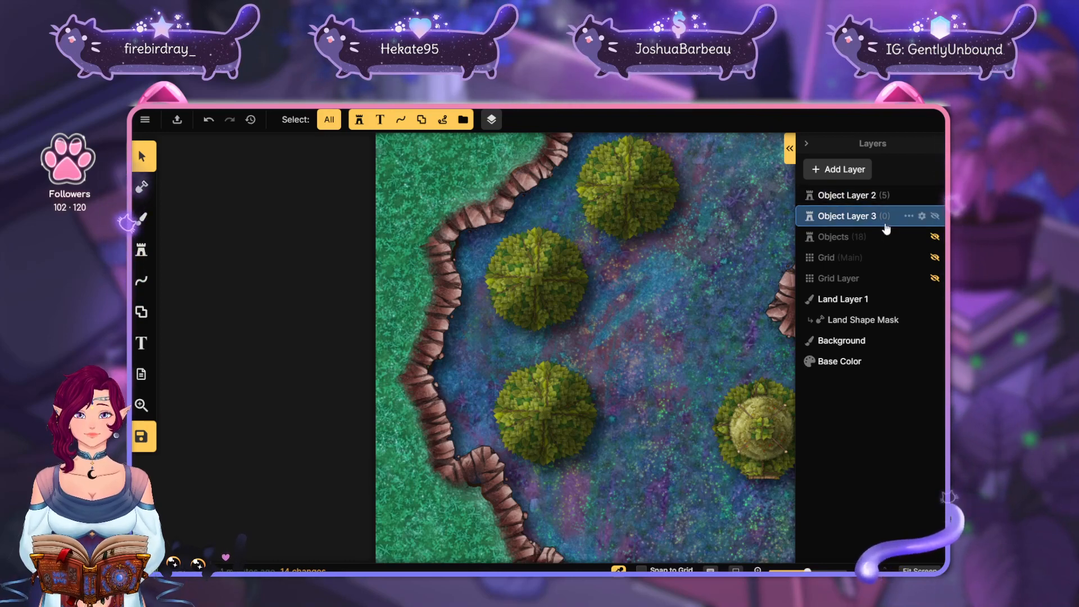
{"action": "right_click", "coordinate": [913, 196]}
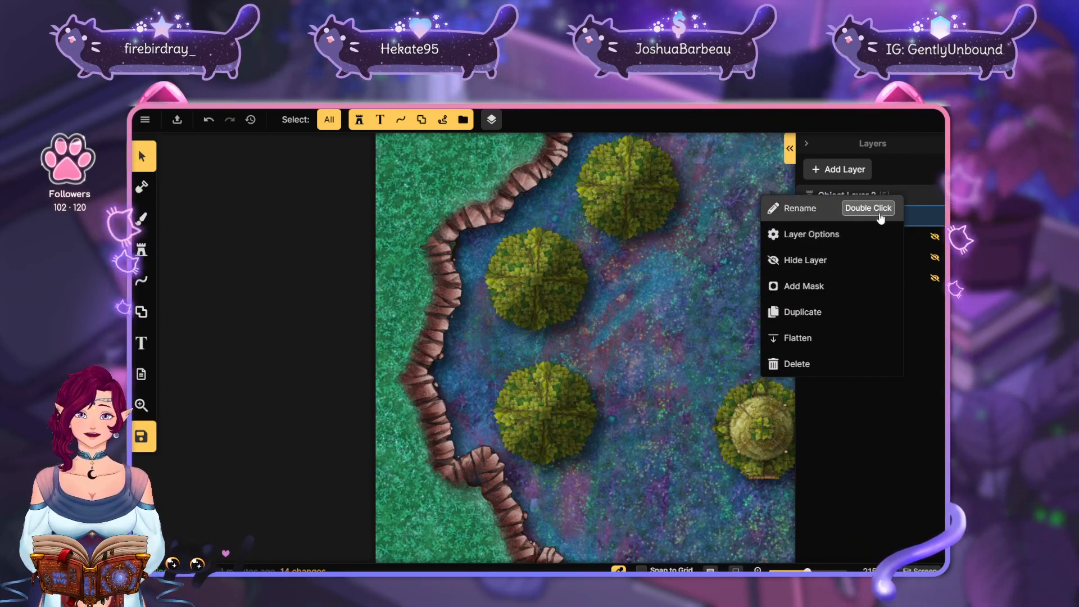
{"action": "left_click", "coordinate": [862, 234]}
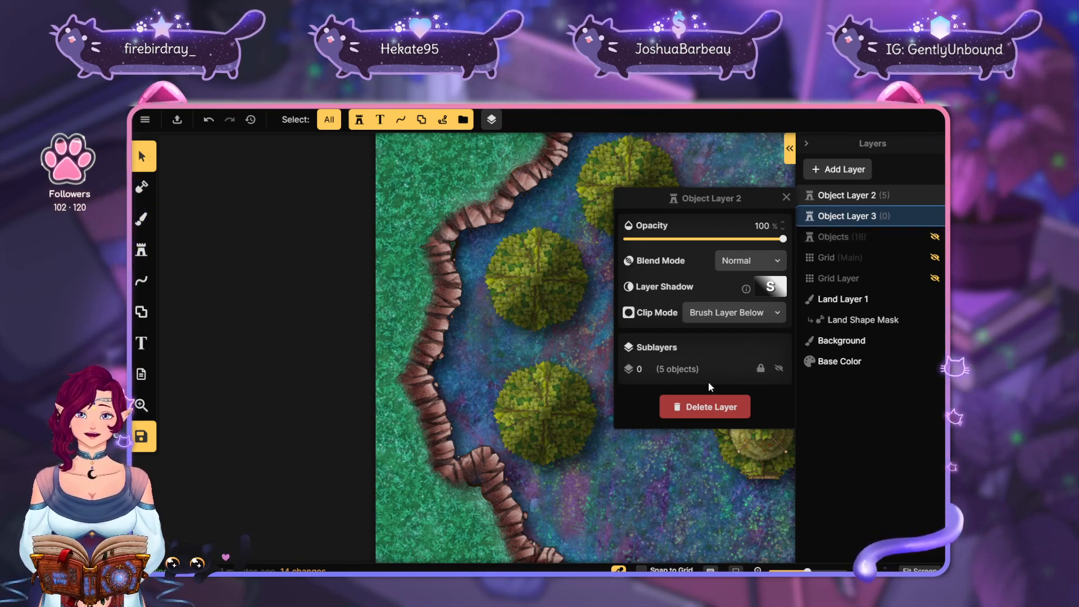
{"action": "left_click", "coordinate": [786, 198]}
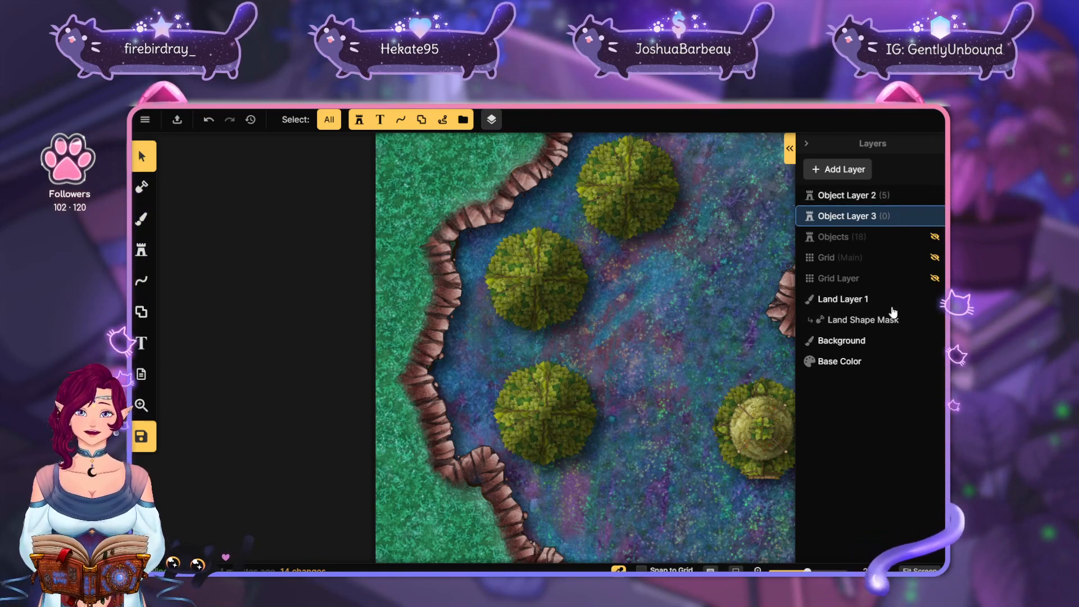
Place two Rope Bridge stamps on Object Layer 3 near the leafy huts and adjust the one between the two lower huts
{"action": "left_click", "coordinate": [141, 251]}
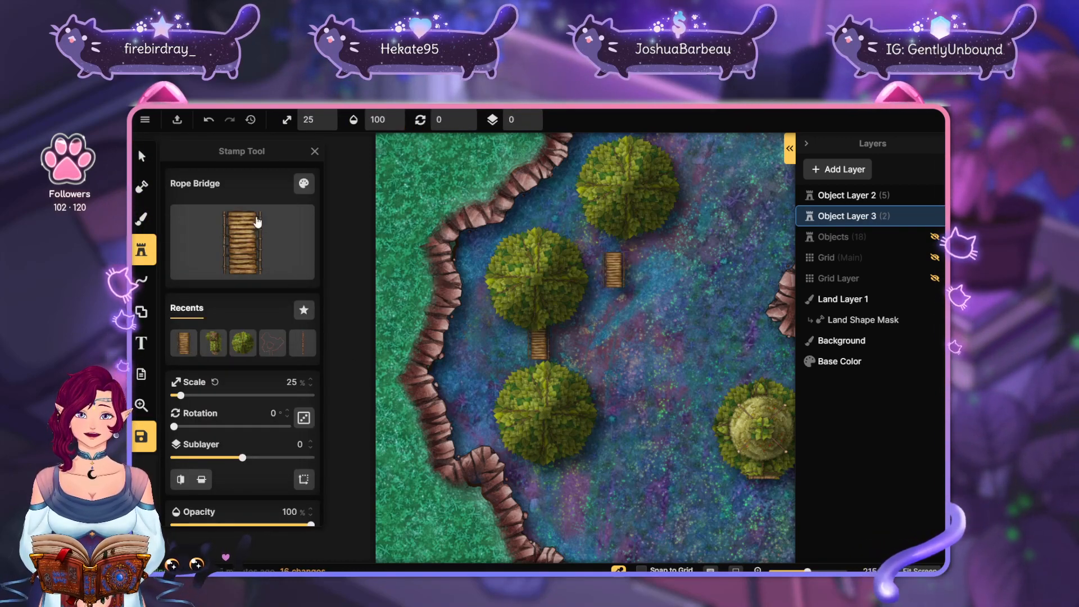
{"action": "left_click", "coordinate": [141, 156]}
{"action": "left_click", "coordinate": [539, 349]}
{"action": "left_click_drag", "start_coordinate": [539, 349], "coordinate": [540, 332]}
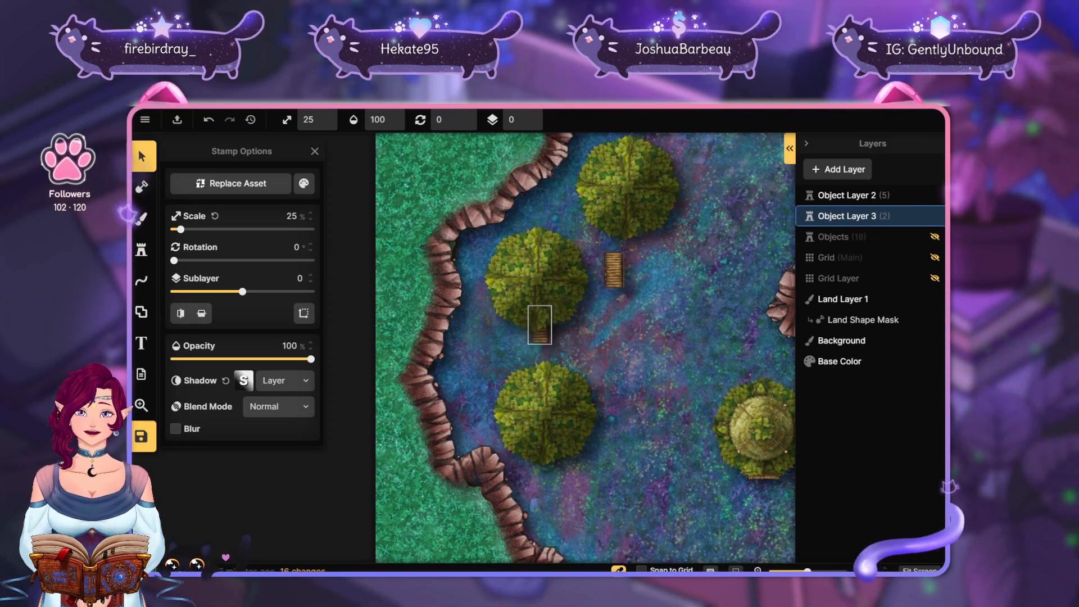
{"action": "left_click", "coordinate": [557, 407]}
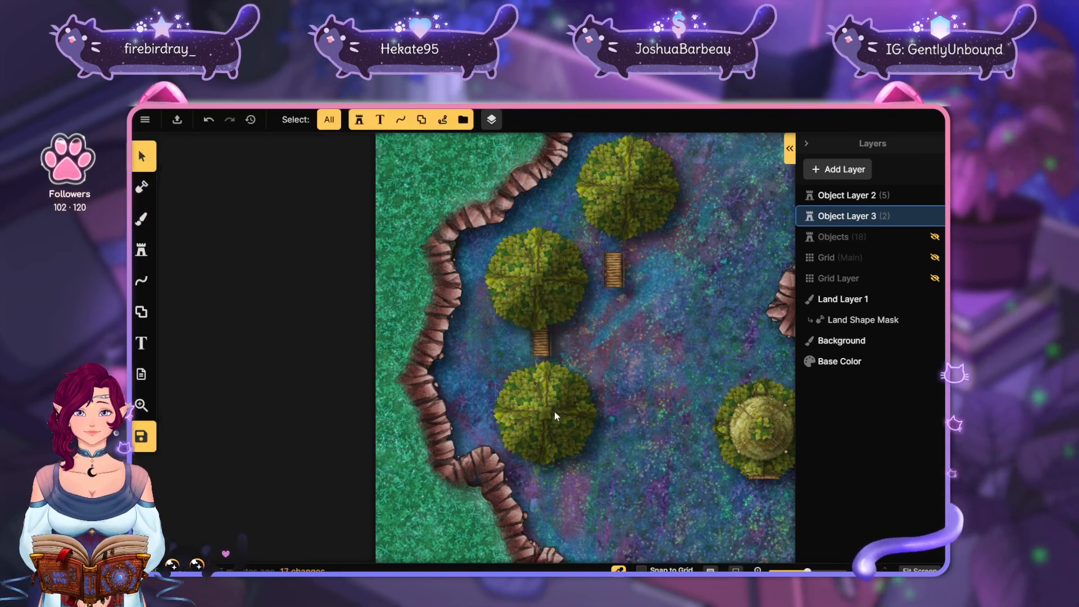
On Object Layer 2, move the lowest leafy hut southeast and the uppermost leafy hut northeast to widen the gaps
{"action": "left_click", "coordinate": [879, 194]}
{"action": "left_click", "coordinate": [562, 373]}
{"action": "left_click_drag", "start_coordinate": [562, 374], "coordinate": [574, 419]}
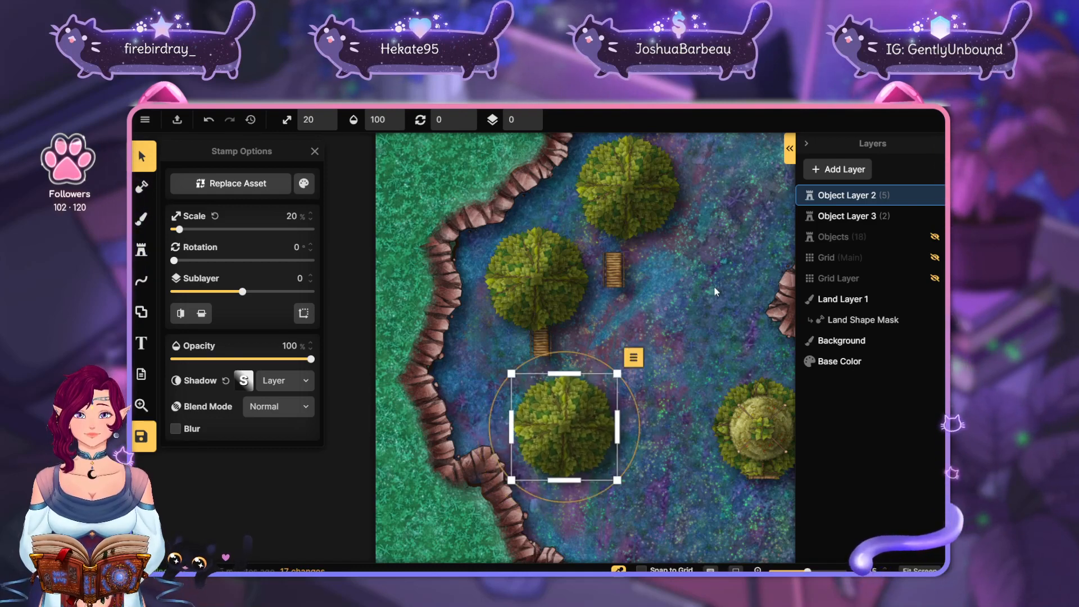
{"action": "left_click_drag", "start_coordinate": [646, 185], "coordinate": [669, 178]}
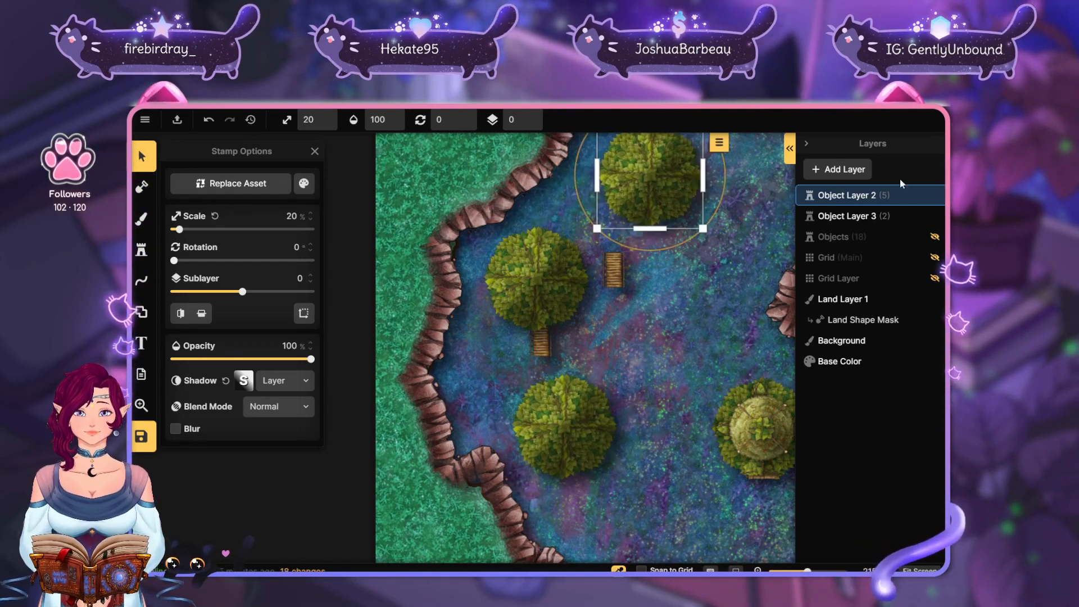
On Object Layer 3, rotate the placed bridge to about 348.5° and extend it to the lower hut with the second bridge, angled to match
{"action": "left_click", "coordinate": [815, 215]}
{"action": "left_click", "coordinate": [540, 337]}
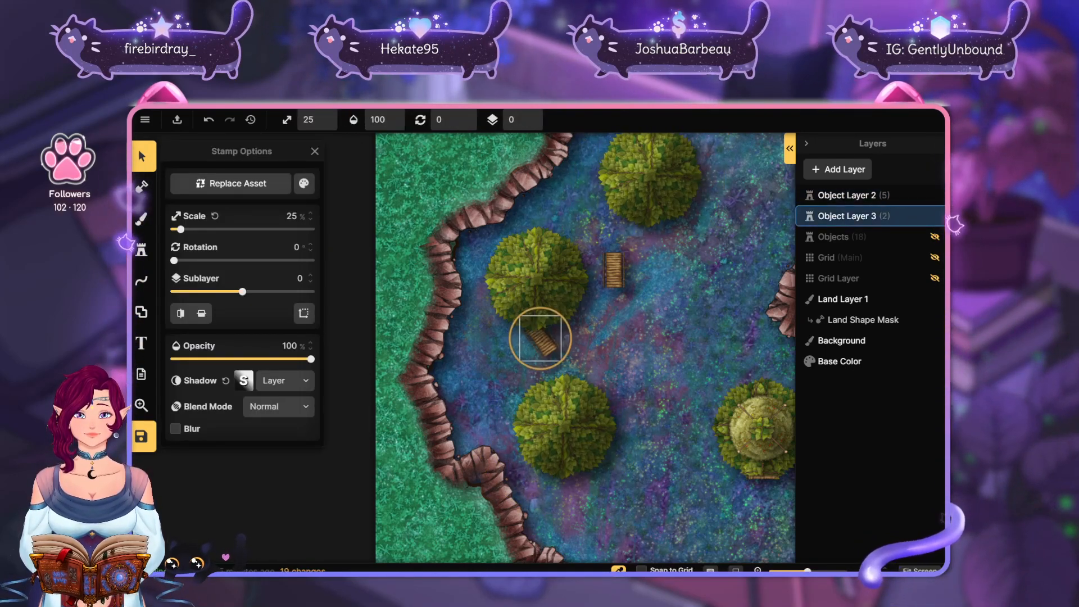
{"action": "left_click_drag", "start_coordinate": [566, 319], "coordinate": [565, 338]}
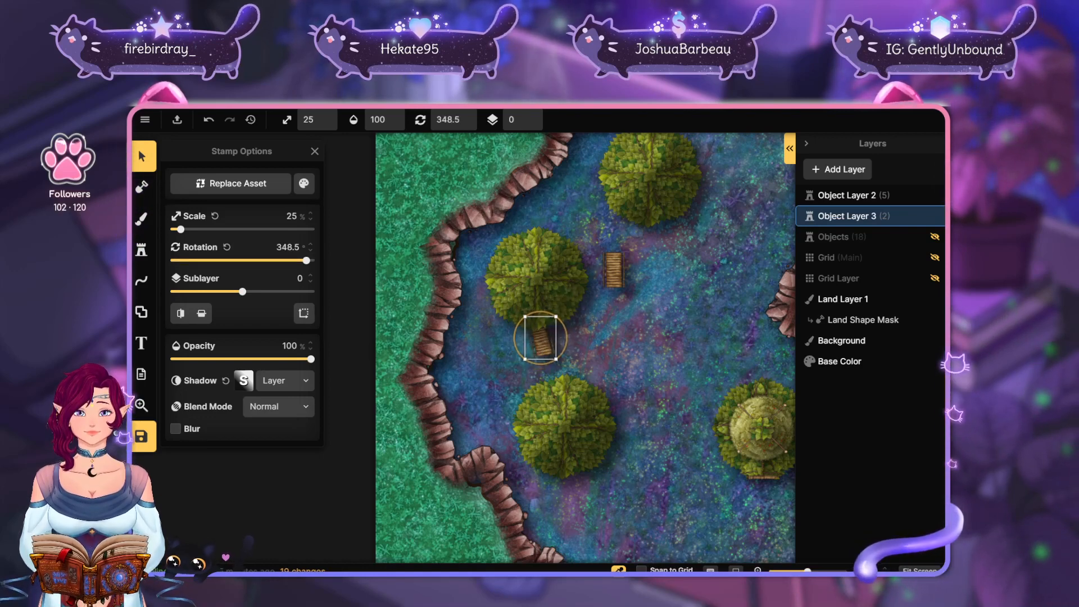
{"action": "left_click_drag", "start_coordinate": [614, 277], "coordinate": [574, 366]}
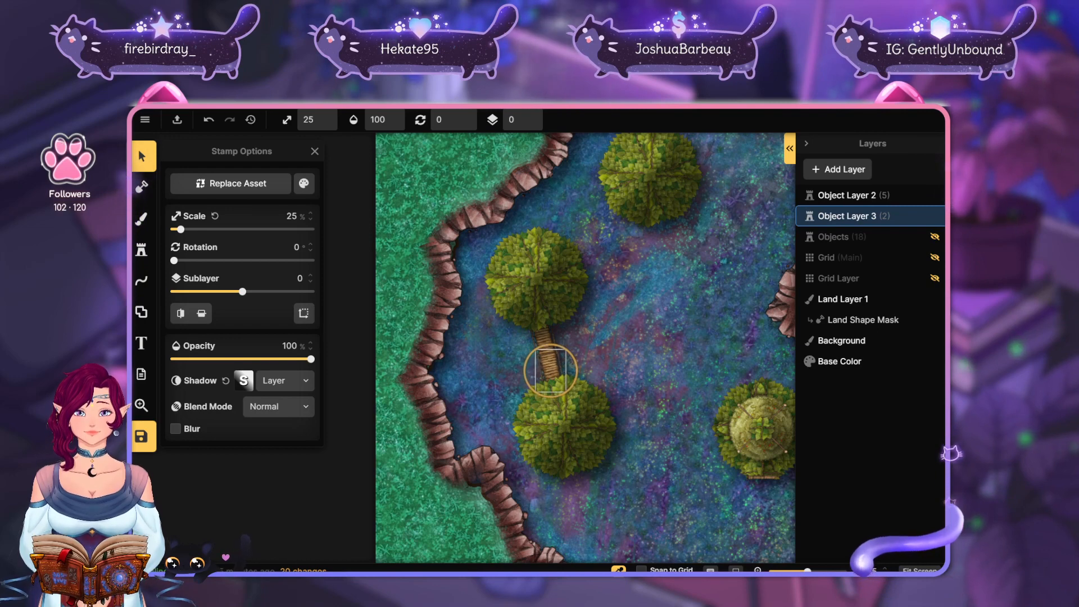
{"action": "left_click", "coordinate": [564, 335]}
{"action": "scroll", "coordinate": [531, 406], "scroll_direction": "down", "scroll_amount": 2}
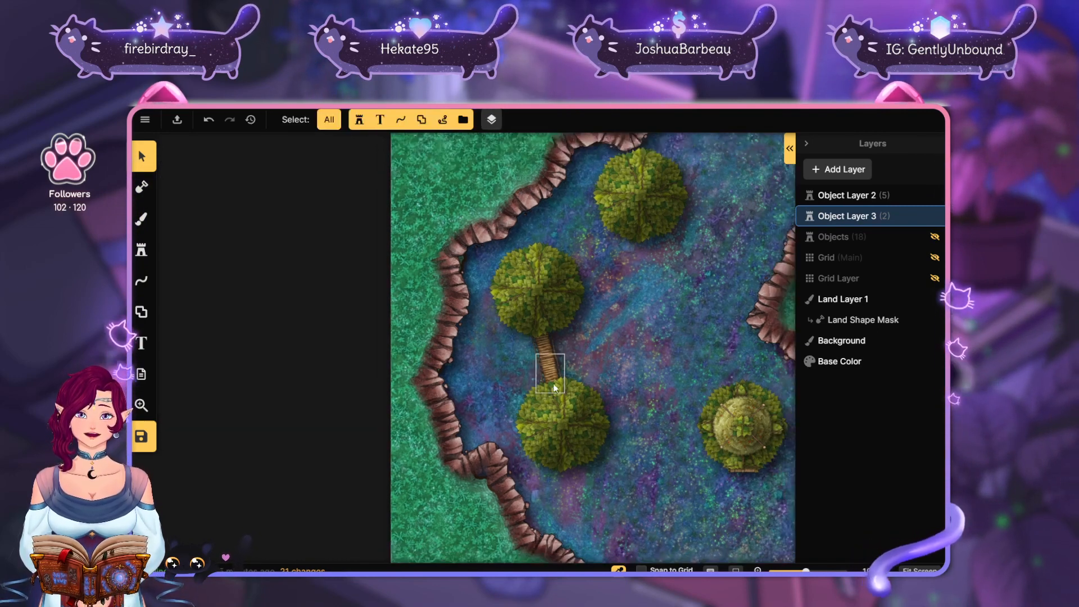
Nudge the lower rope bridge segment so it lines up with the upper segment between the two lower huts
{"action": "scroll", "coordinate": [560, 346], "scroll_direction": "up", "scroll_amount": 3}
{"action": "scroll", "coordinate": [553, 395], "scroll_direction": "up", "scroll_amount": 4}
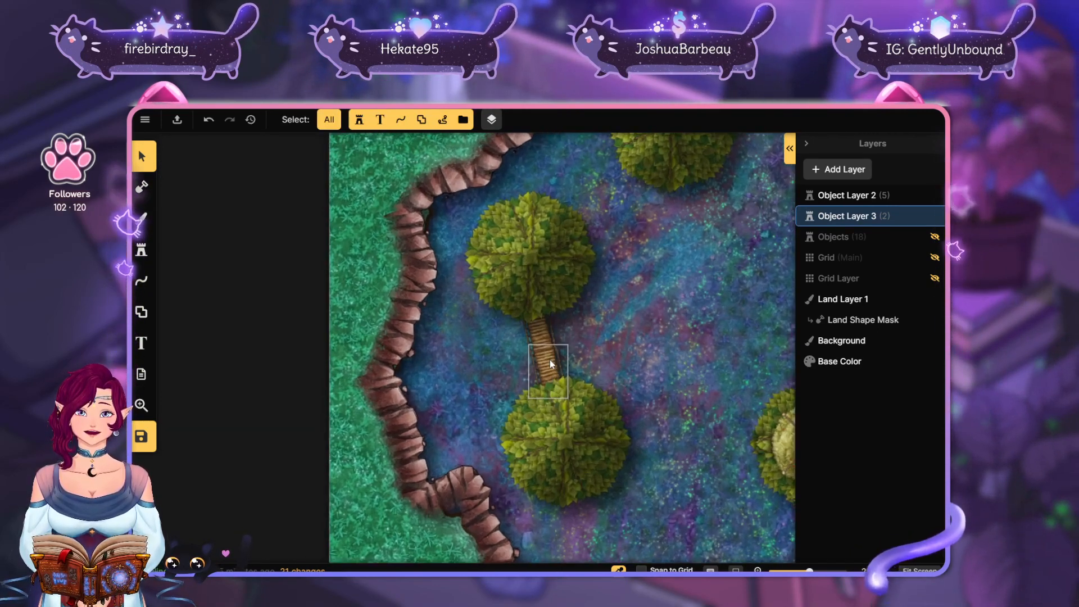
{"action": "scroll", "coordinate": [546, 362], "scroll_direction": "up", "scroll_amount": 5}
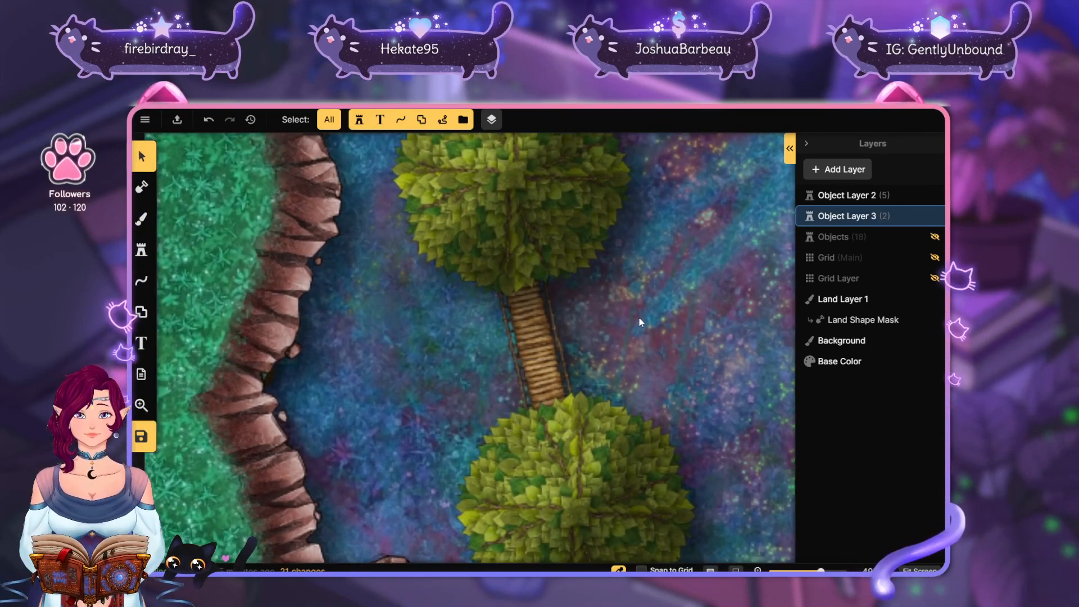
{"action": "left_click", "coordinate": [548, 373]}
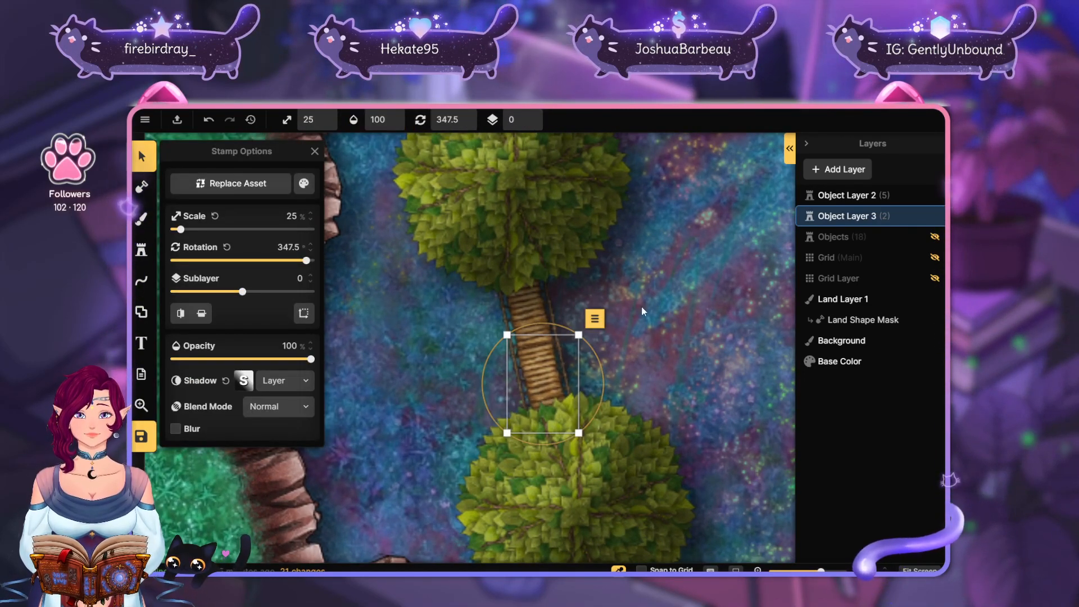
{"action": "left_click", "coordinate": [613, 371]}
{"action": "left_click", "coordinate": [545, 374]}
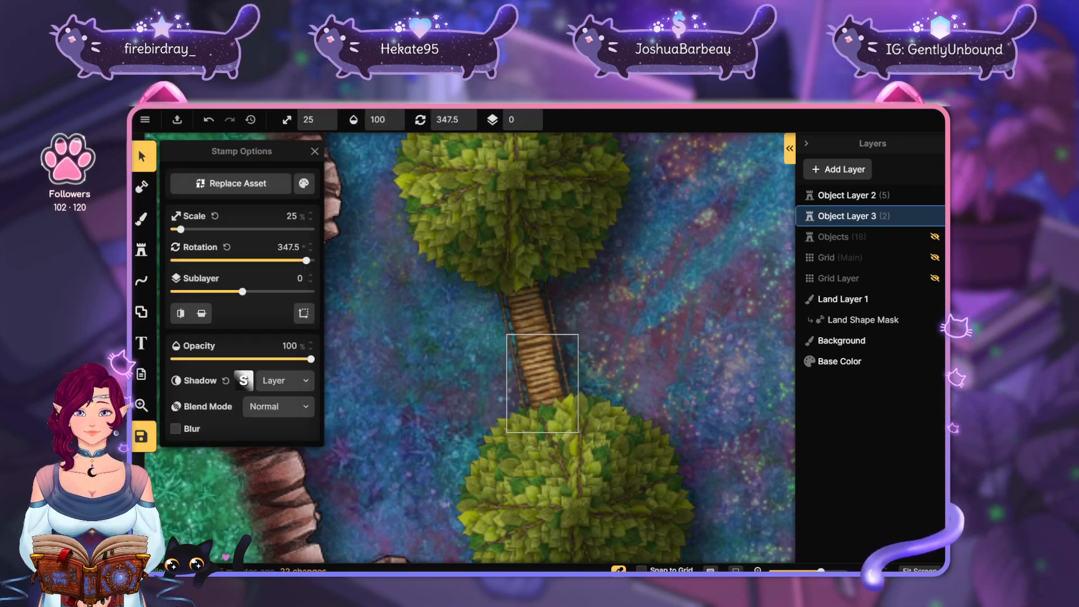
{"action": "left_click", "coordinate": [640, 325]}
{"action": "left_click", "coordinate": [543, 375]}
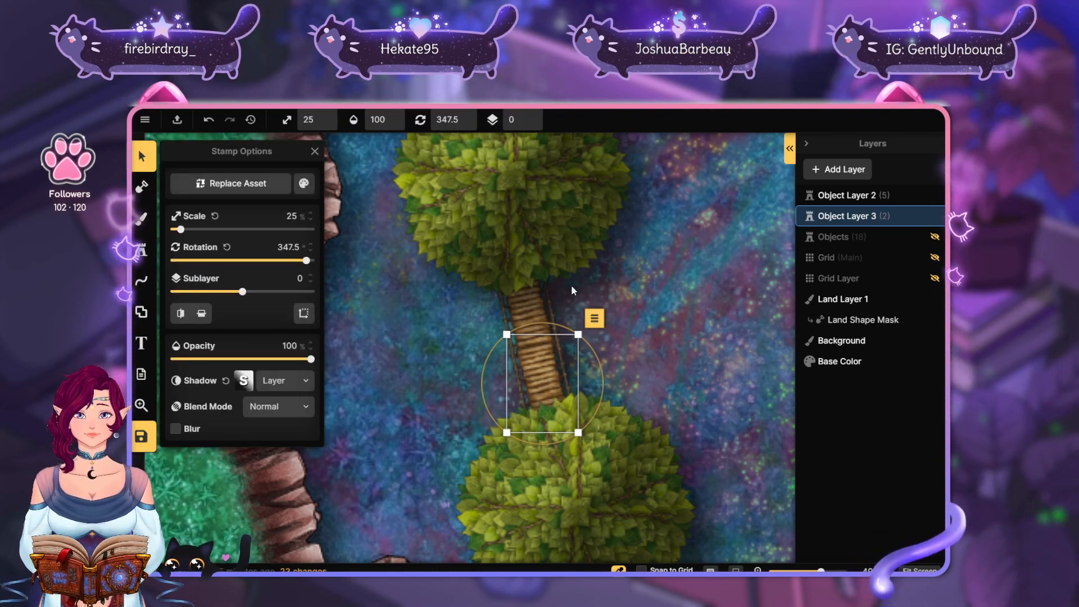
{"action": "left_click", "coordinate": [693, 320]}
Group the two rope bridge segments under the name "bridge"
{"action": "left_click", "coordinate": [504, 308]}
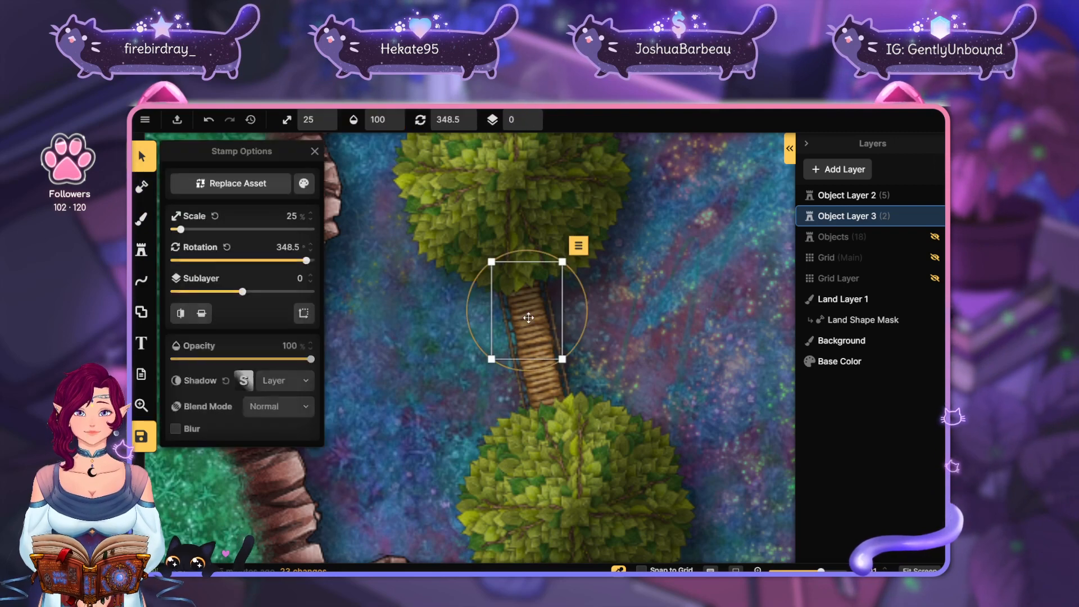
{"action": "left_click", "coordinate": [538, 383], "text": "shift"}
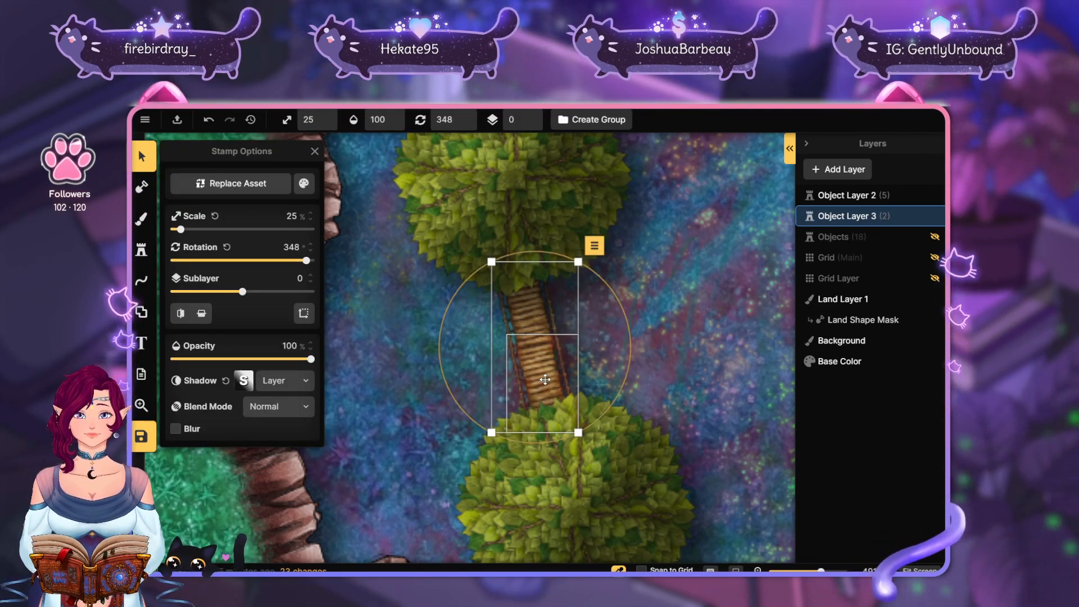
{"action": "left_click", "coordinate": [612, 121]}
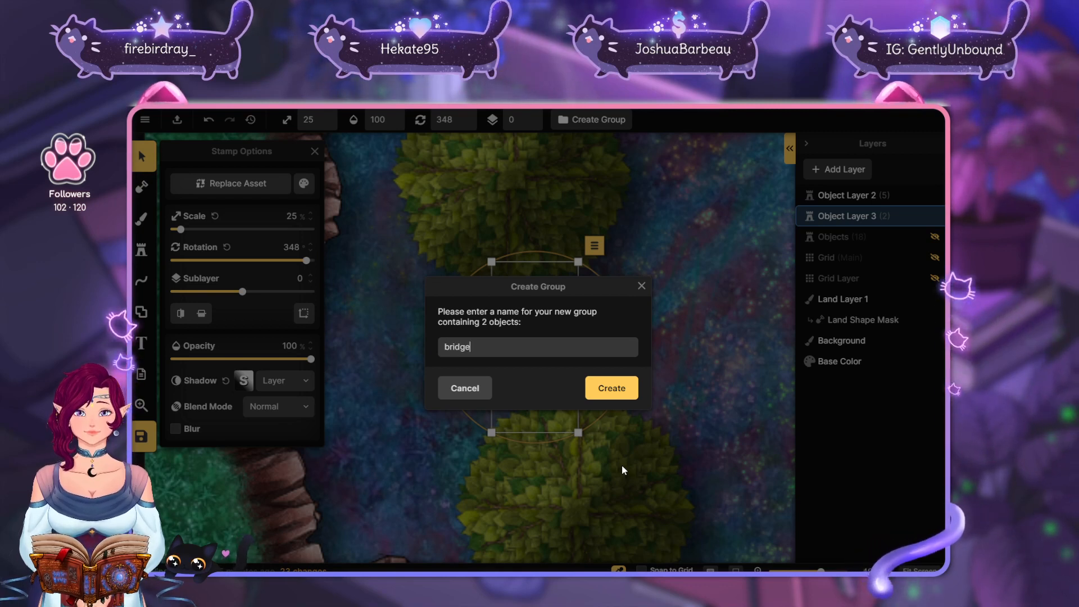
{"action": "key", "text": "BackSpace"}
{"action": "key", "text": "BackSpace"}
{"action": "key", "text": "BackSpace"}
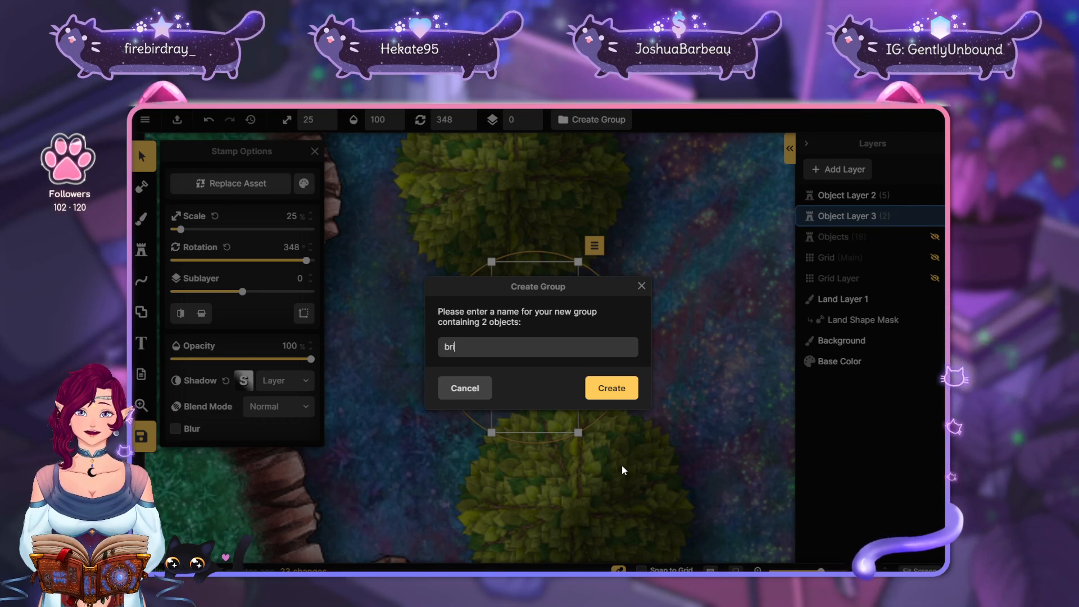
{"action": "type", "text": "dge"}
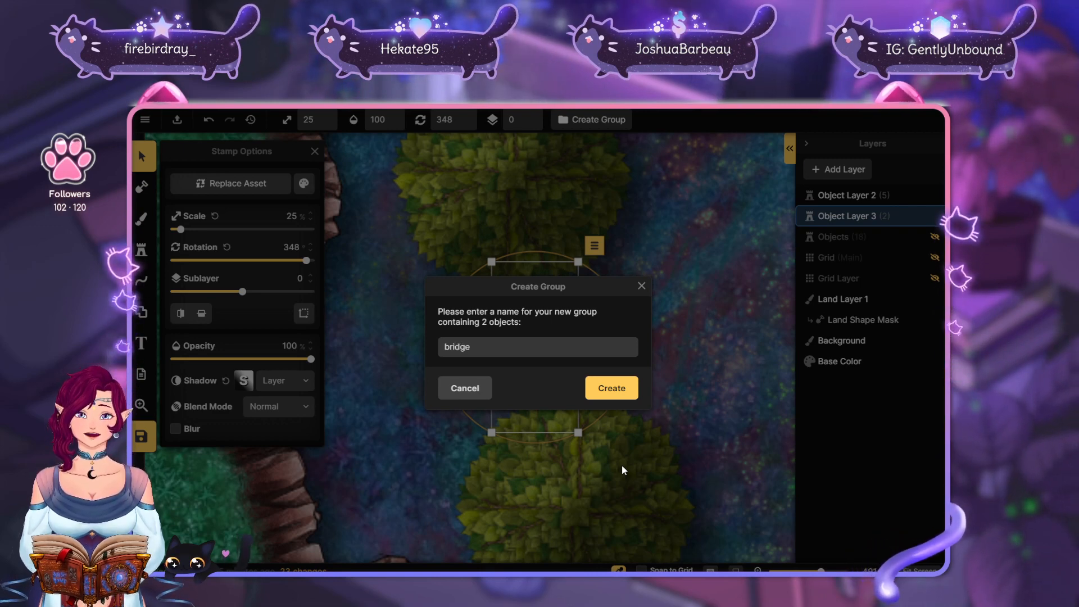
{"action": "key", "text": "Return"}
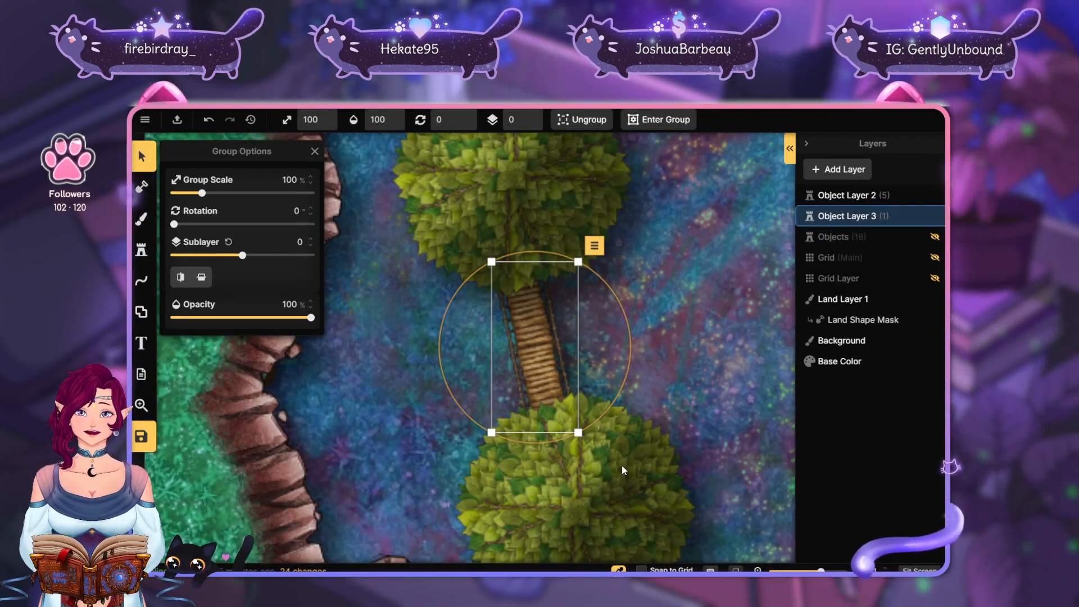
Nudge the bridge group slightly northwest and paste a copy of it over the open chasm to its east
{"action": "scroll", "coordinate": [615, 364], "scroll_direction": "down", "scroll_amount": 4}
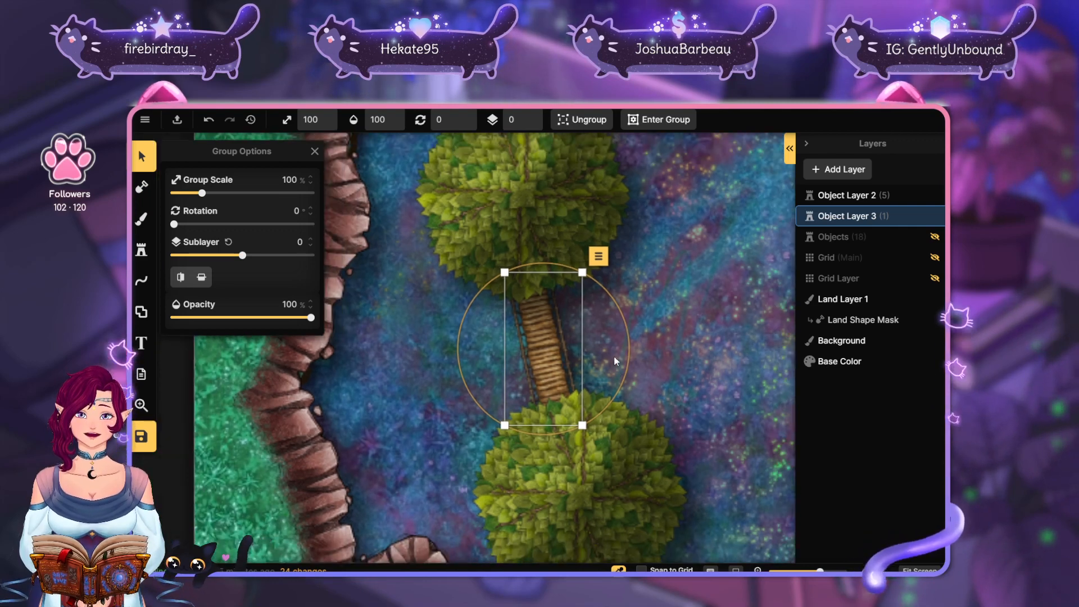
{"action": "scroll", "coordinate": [619, 364], "scroll_direction": "down", "scroll_amount": 4}
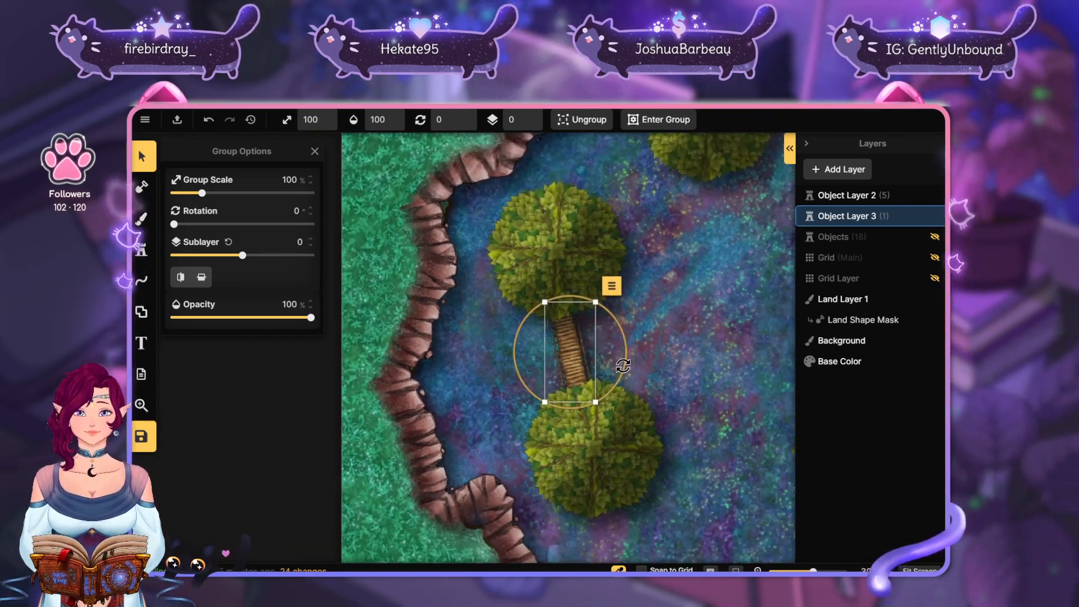
{"action": "left_click_drag", "start_coordinate": [684, 308], "coordinate": [610, 394]}
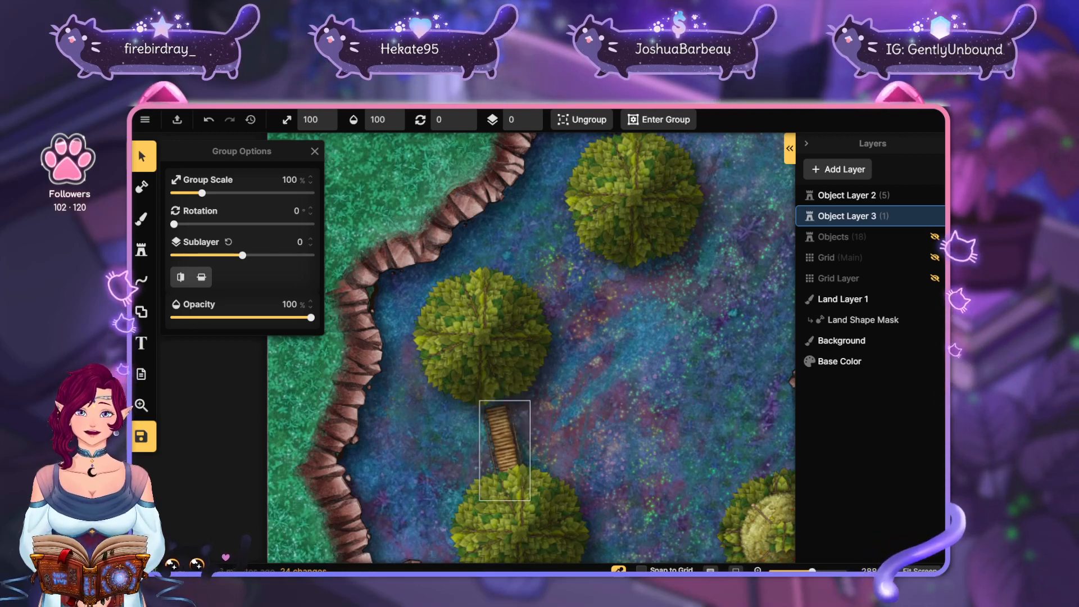
{"action": "left_click", "coordinate": [502, 436]}
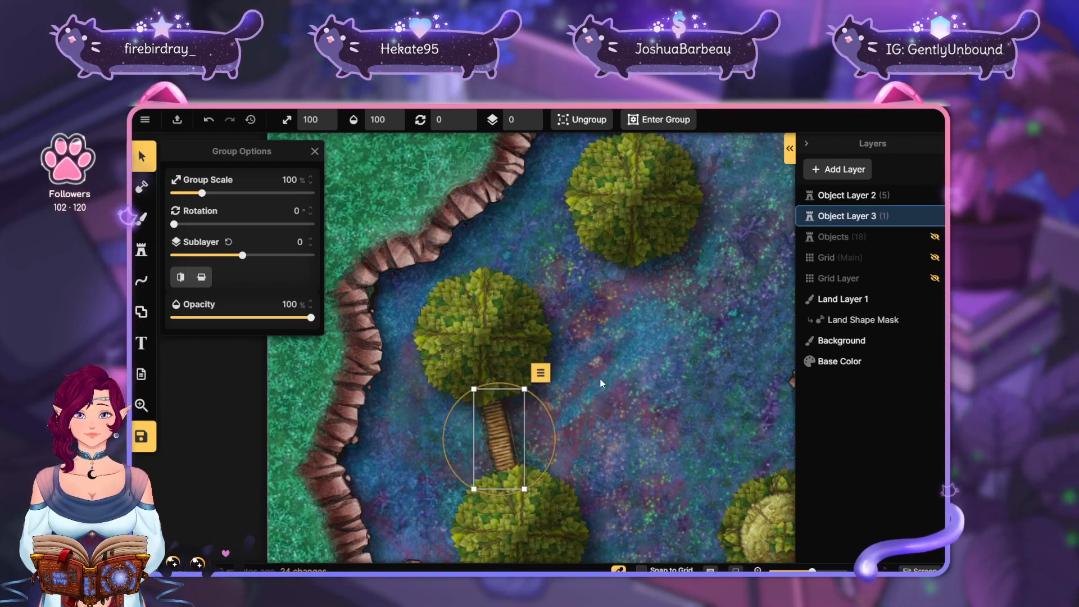
{"action": "key", "text": "ctrl+v"}
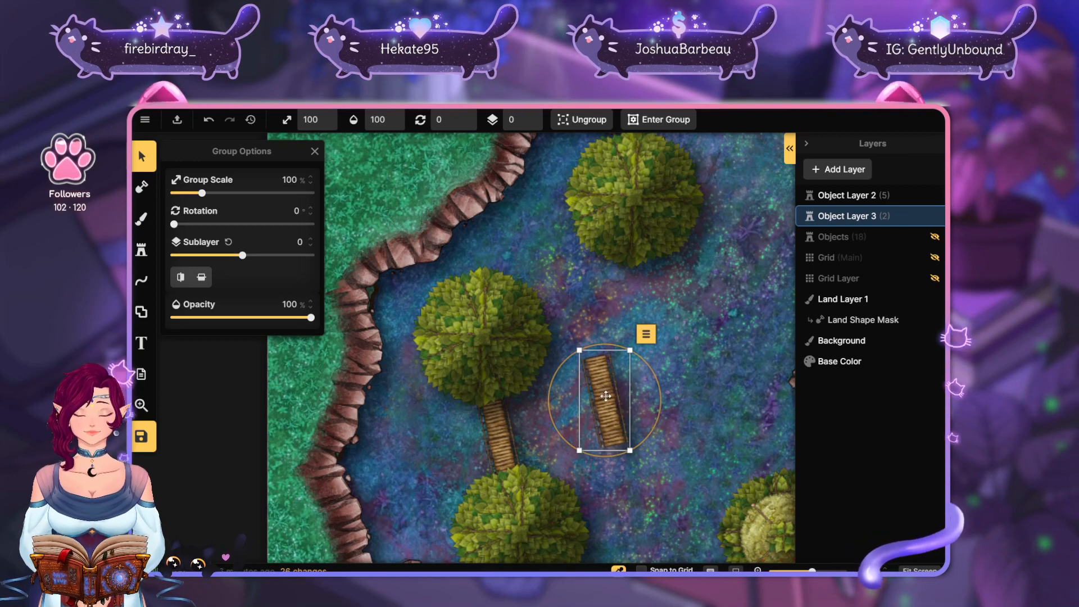
Move the copied bridge between the middle and uppermost leafy huts and rotate it to about 64.5°
{"action": "left_click_drag", "start_coordinate": [607, 393], "coordinate": [573, 324]}
{"action": "mouse_move", "coordinate": [627, 264]}
{"action": "left_mouse_down"}
{"action": "mouse_move", "coordinate": [622, 255]}
{"action": "mouse_move", "coordinate": [624, 270]}
{"action": "left_mouse_up"}
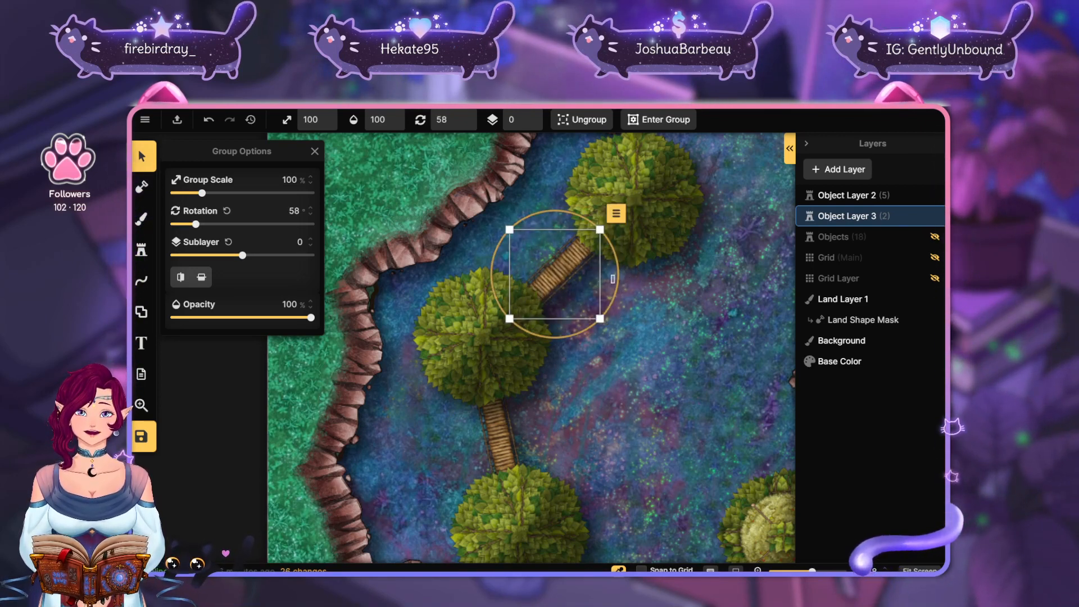
{"action": "left_click", "coordinate": [618, 276]}
{"action": "left_click", "coordinate": [589, 266]}
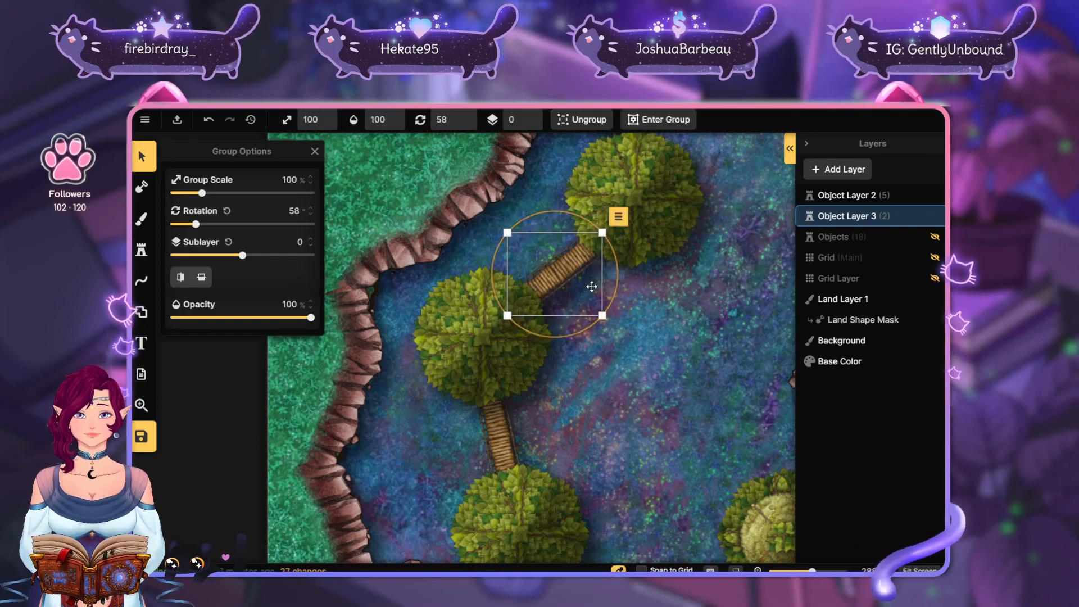
{"action": "left_click", "coordinate": [689, 312]}
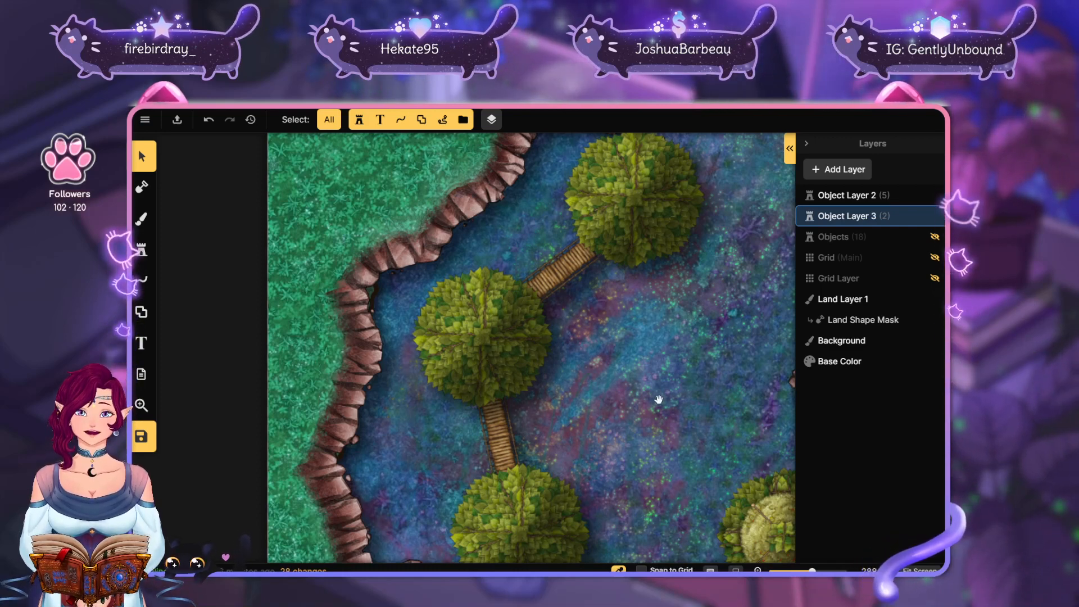
Save the map
{"action": "left_click_drag", "start_coordinate": [658, 399], "coordinate": [598, 338]}
{"action": "scroll", "coordinate": [595, 331], "scroll_direction": "down", "scroll_amount": 5}
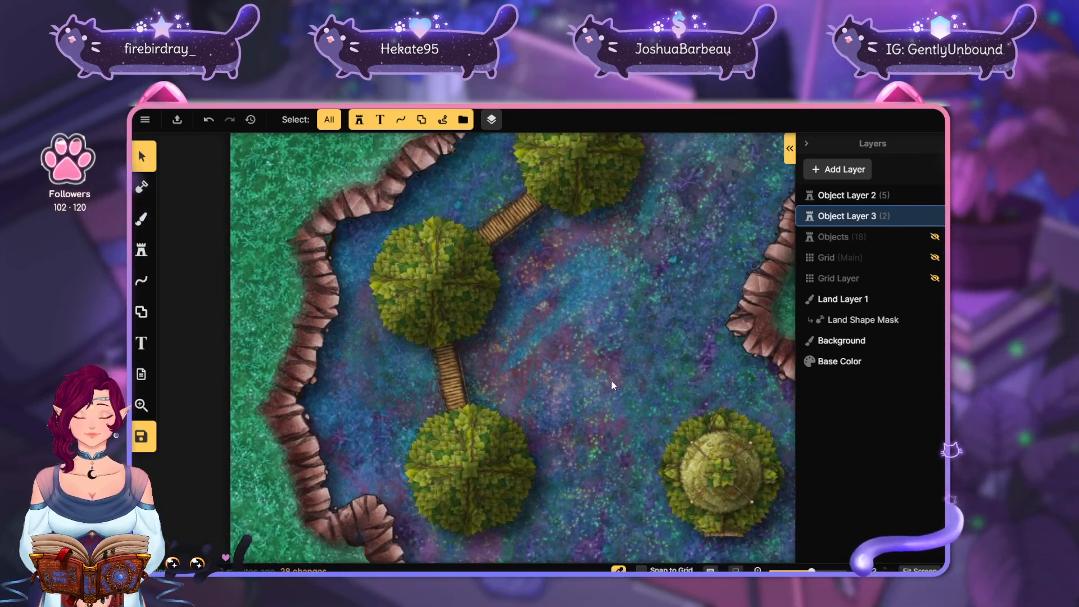
{"action": "key", "text": "ctrl+s"}
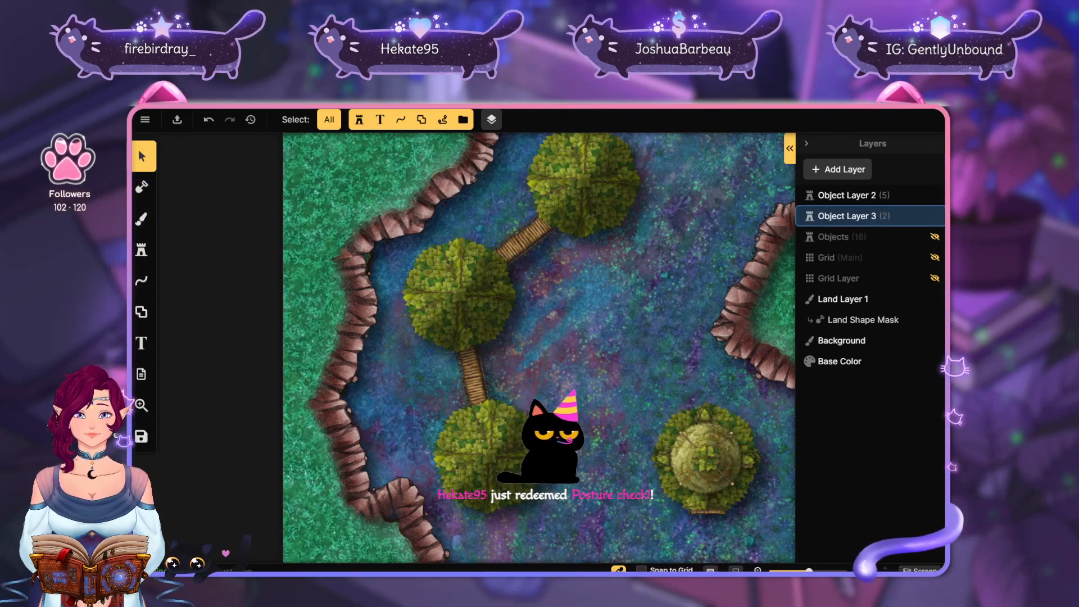
Fine-tune the position of the bridge between the two lower leafy huts
{"action": "left_click", "coordinate": [520, 242]}
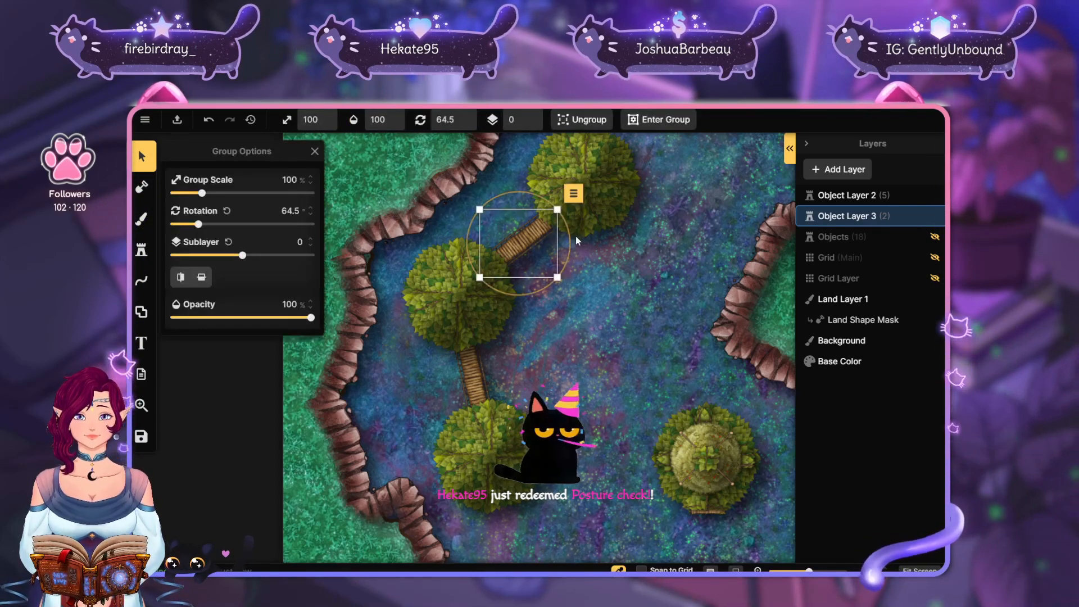
{"action": "left_click", "coordinate": [481, 375]}
{"action": "left_click", "coordinate": [669, 232]}
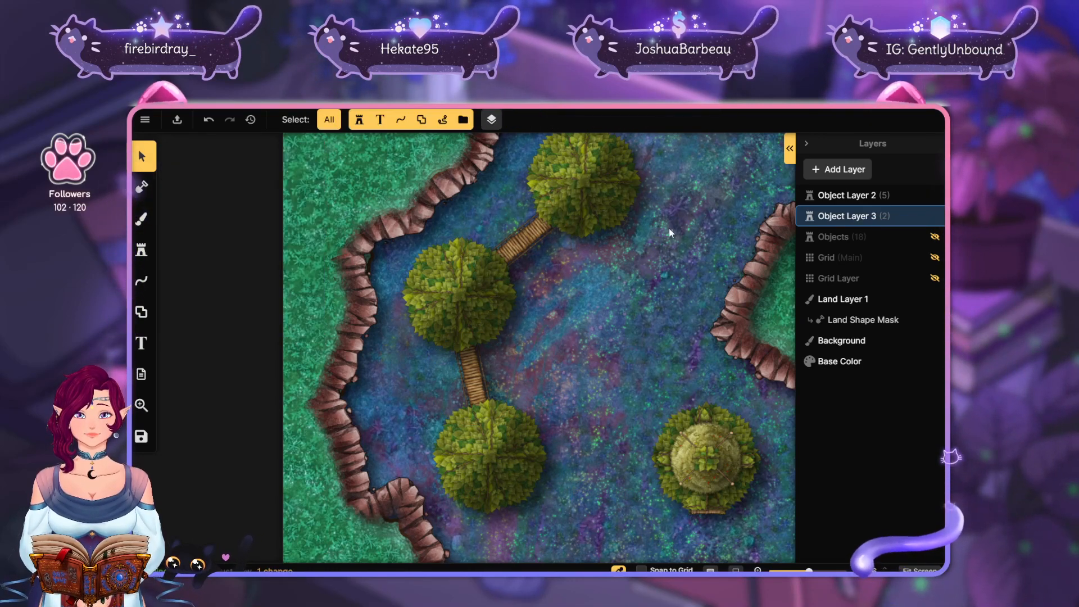
On Object Layer 2, move the uppermost leafy hut slightly southeast, away from the cliff edge
{"action": "scroll", "coordinate": [614, 302], "scroll_direction": "down", "scroll_amount": 3}
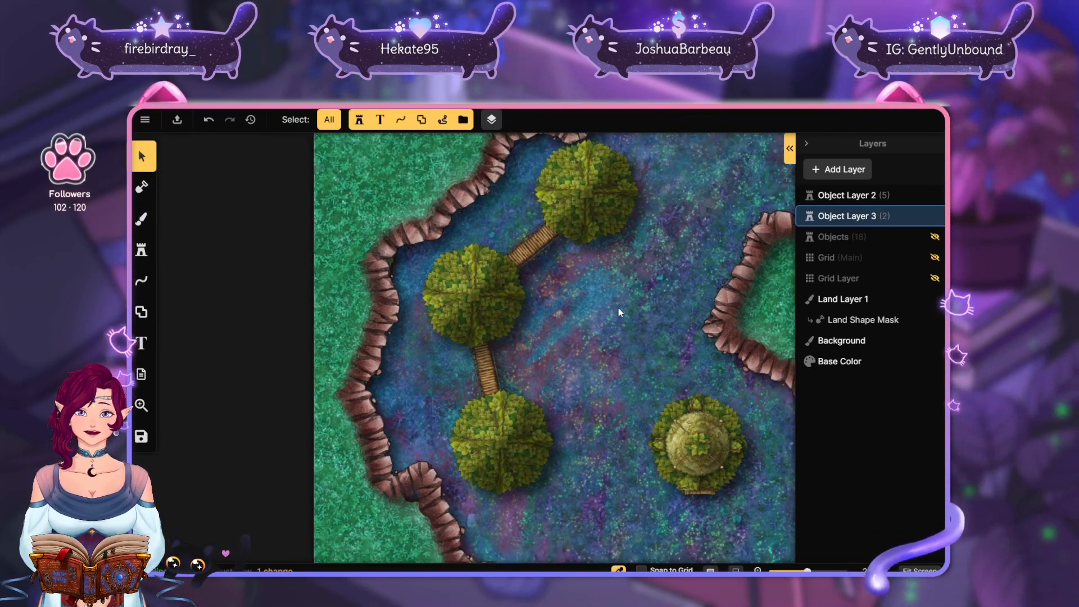
{"action": "scroll", "coordinate": [620, 313], "scroll_direction": "down", "scroll_amount": 1}
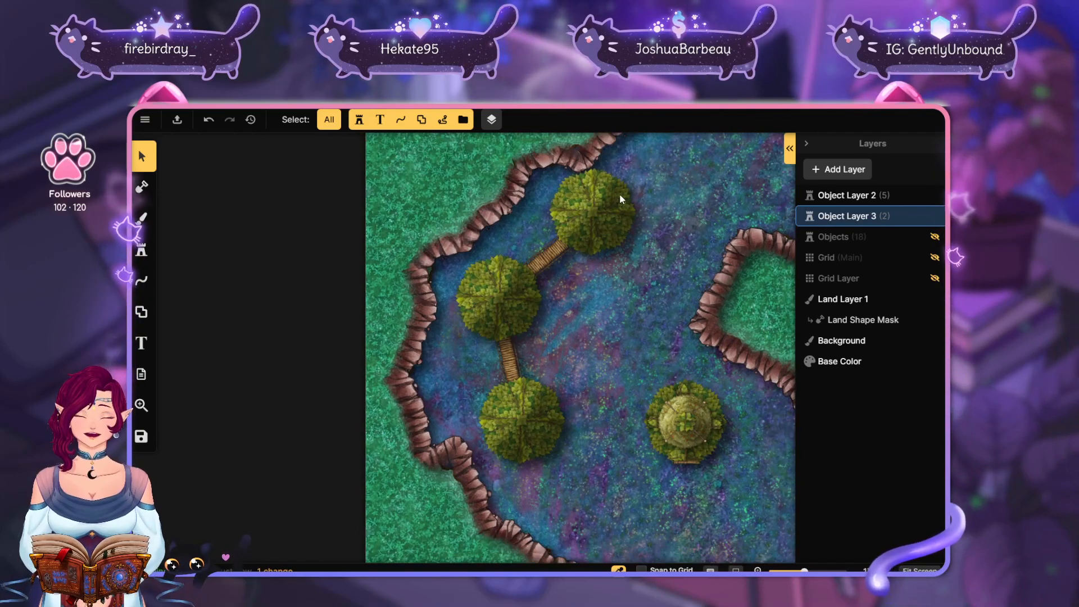
{"action": "left_click", "coordinate": [871, 202]}
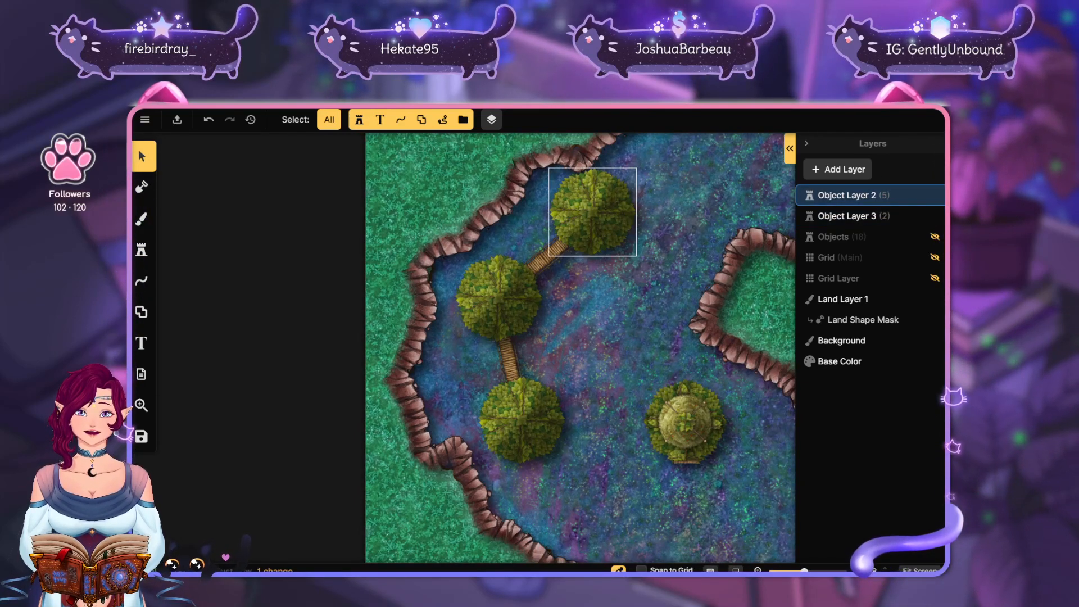
{"action": "left_click_drag", "start_coordinate": [593, 212], "coordinate": [596, 222]}
{"action": "left_click", "coordinate": [652, 316]}
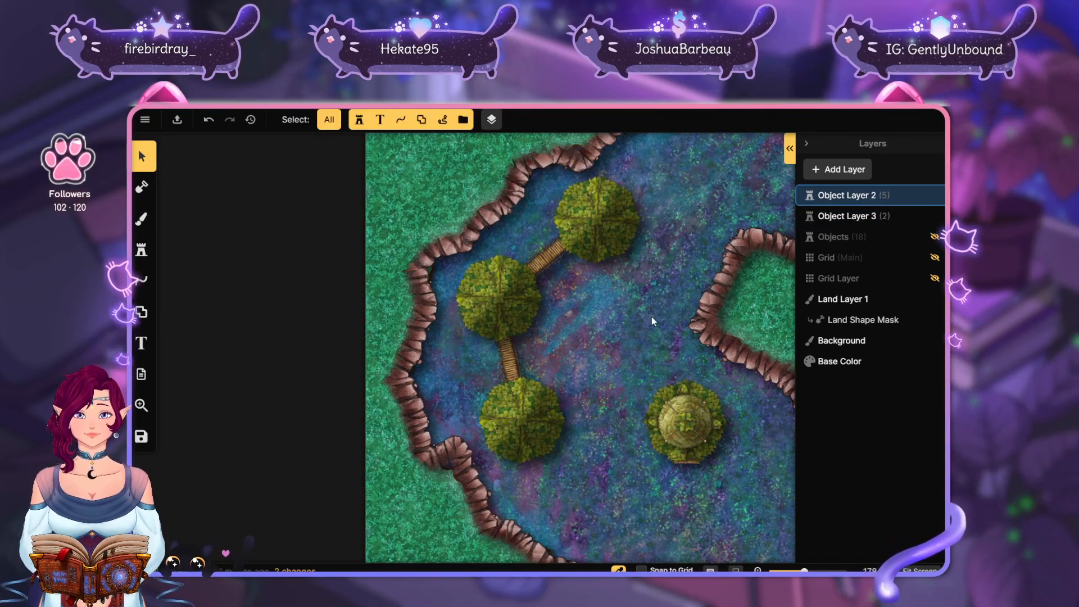
On Object Layer 3, rotate the upper bridge to 63° and align it with the shifted uppermost hut
{"action": "left_click", "coordinate": [849, 217]}
{"action": "left_click", "coordinate": [548, 260]}
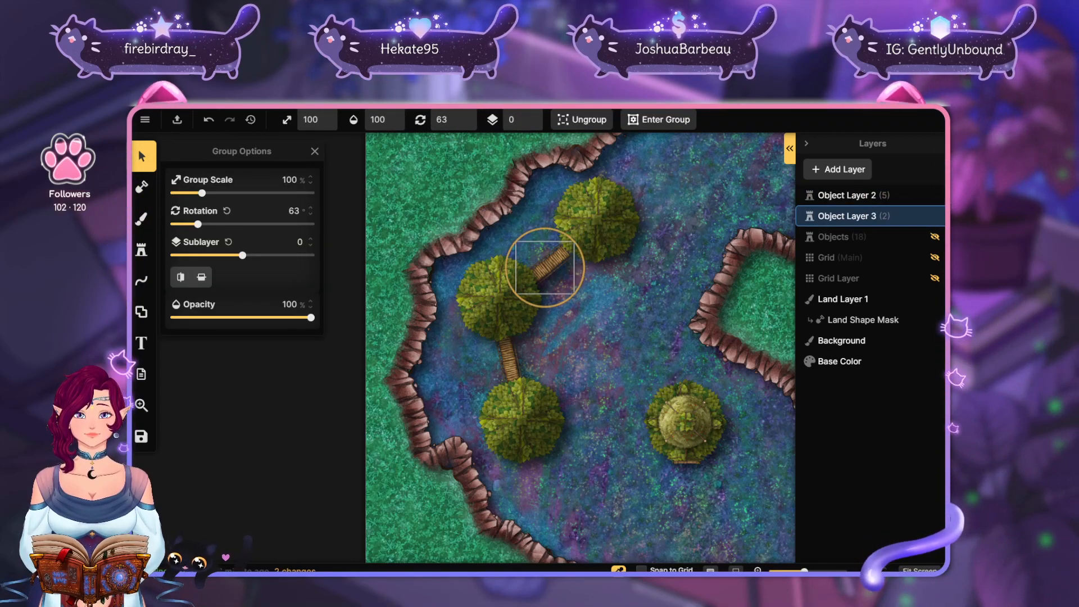
{"action": "left_click", "coordinate": [607, 320]}
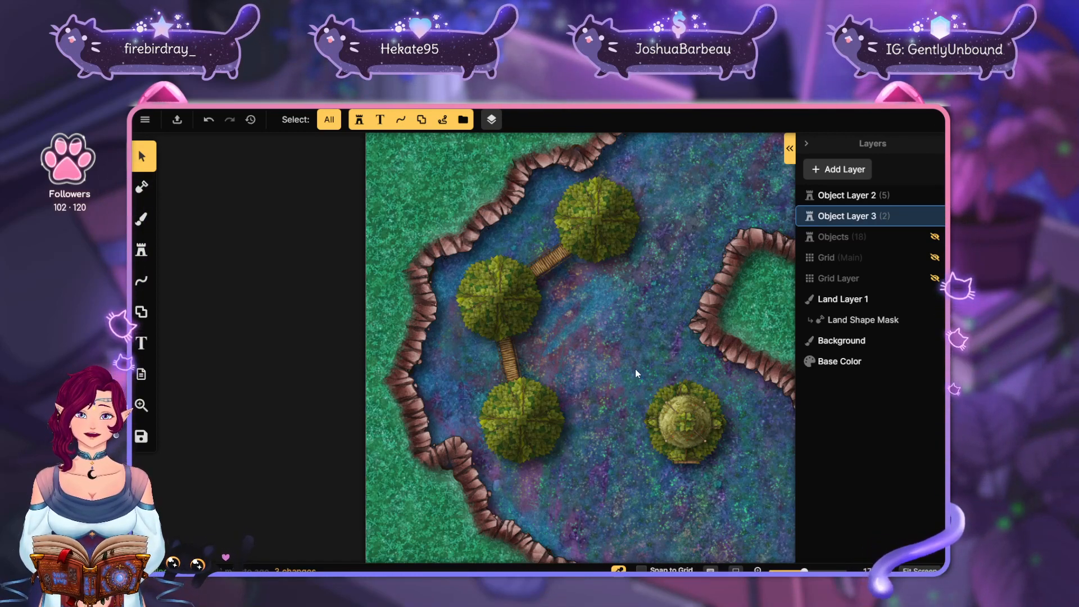
On Object Layer 2, move the round-roofed hut northwest, between the leafy huts and the small island
{"action": "scroll", "coordinate": [635, 368], "scroll_direction": "down", "scroll_amount": 5}
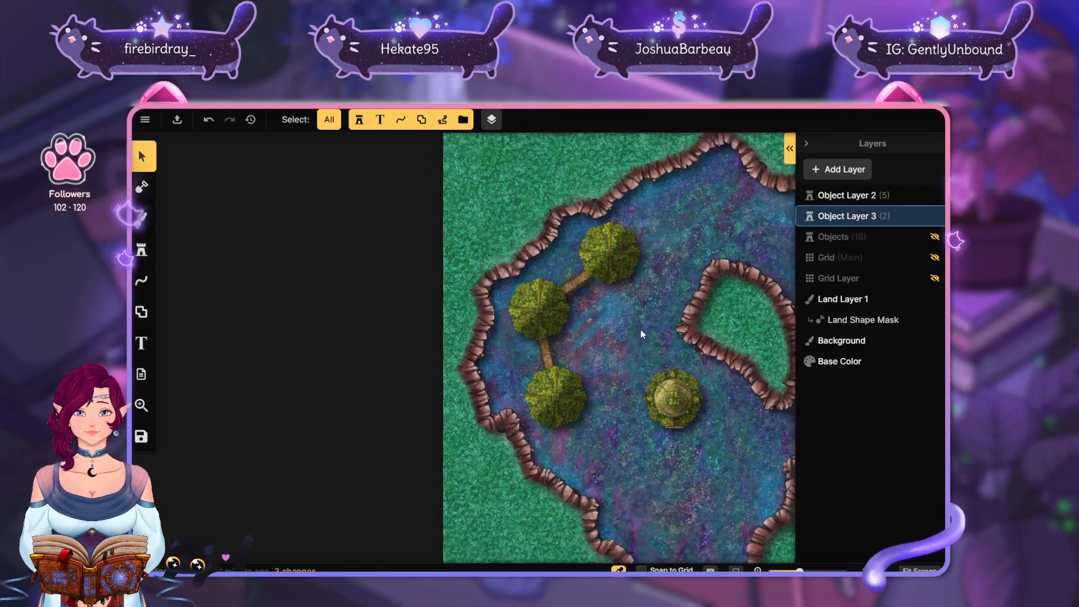
{"action": "scroll", "coordinate": [643, 330], "scroll_direction": "down", "scroll_amount": 2}
{"action": "left_click_drag", "start_coordinate": [787, 435], "coordinate": [512, 336]}
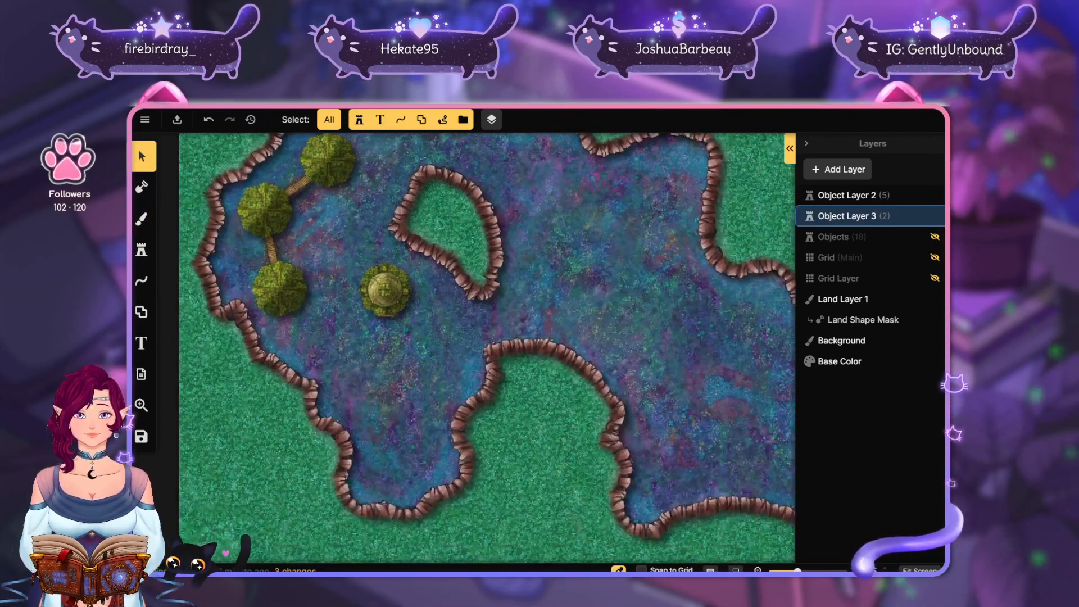
{"action": "left_click_drag", "start_coordinate": [353, 291], "coordinate": [433, 401]}
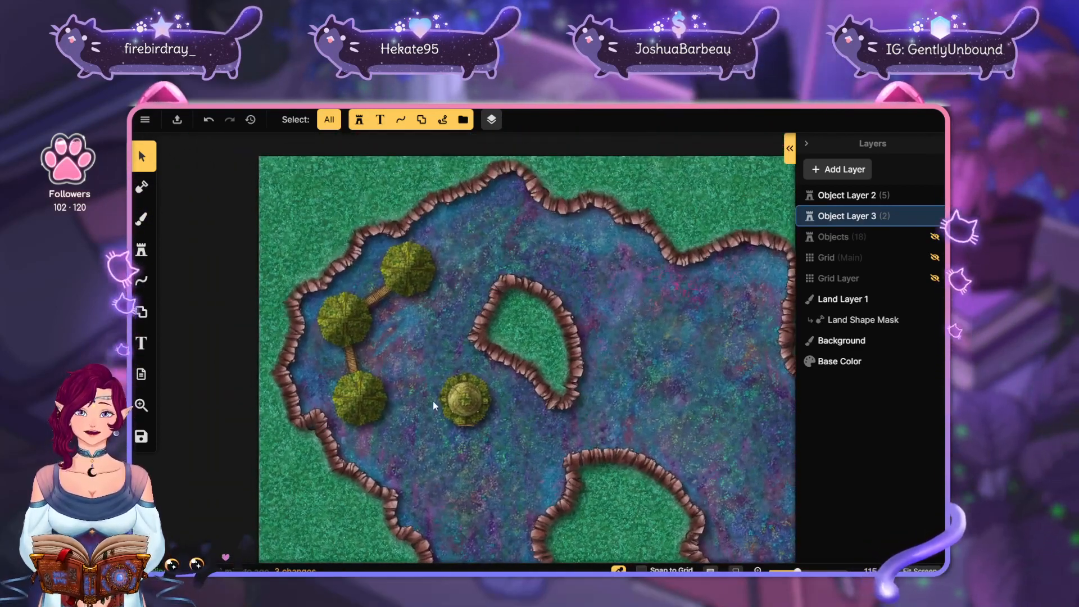
{"action": "left_click", "coordinate": [848, 195]}
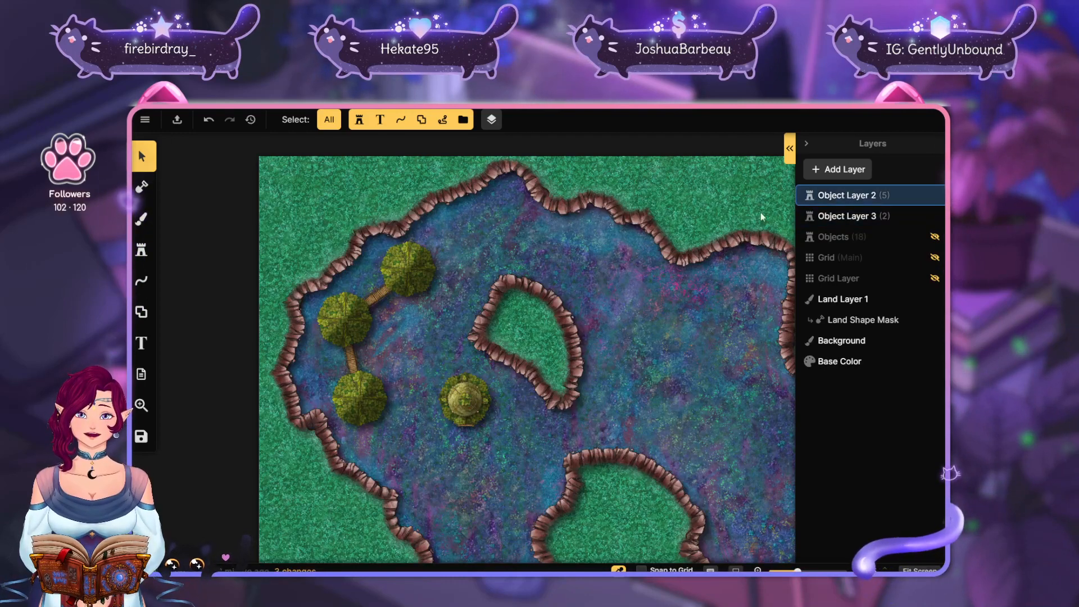
{"action": "left_click_drag", "start_coordinate": [477, 410], "coordinate": [426, 368]}
{"action": "left_click", "coordinate": [444, 349]}
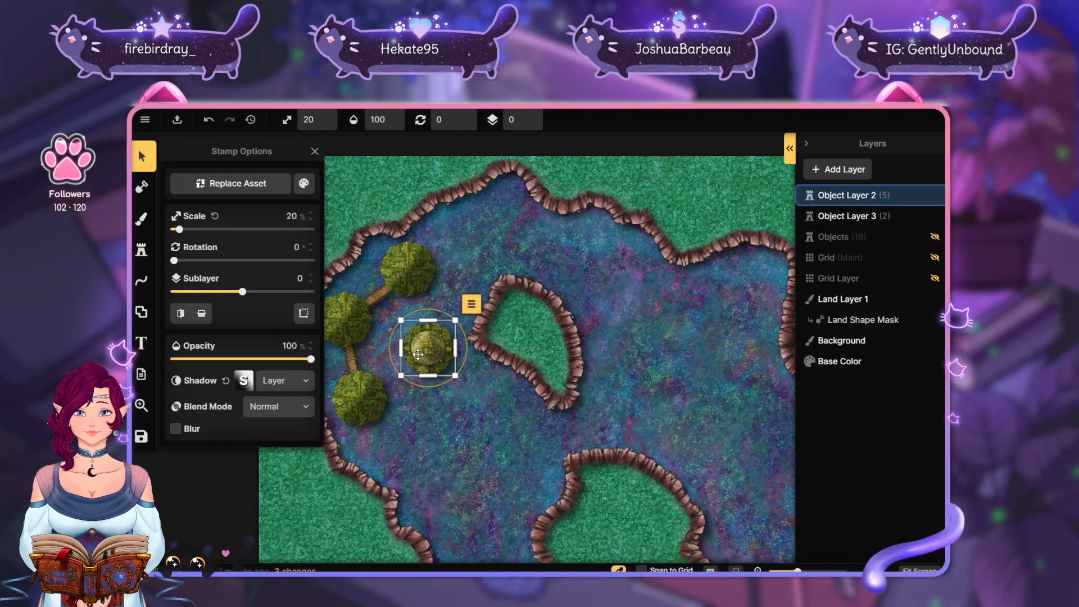
{"action": "scroll", "coordinate": [444, 349], "scroll_direction": "up", "scroll_amount": 3}
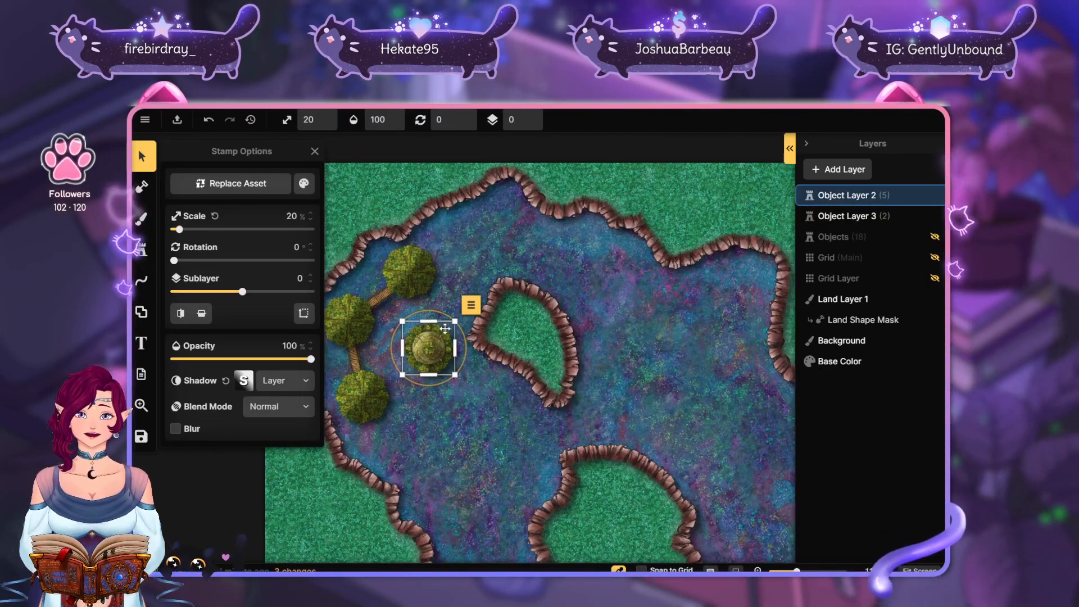
Move the round-roofed hut out of the chasm onto the grass beyond the northeastern cliff edge
{"action": "scroll", "coordinate": [448, 375], "scroll_direction": "down", "scroll_amount": 3}
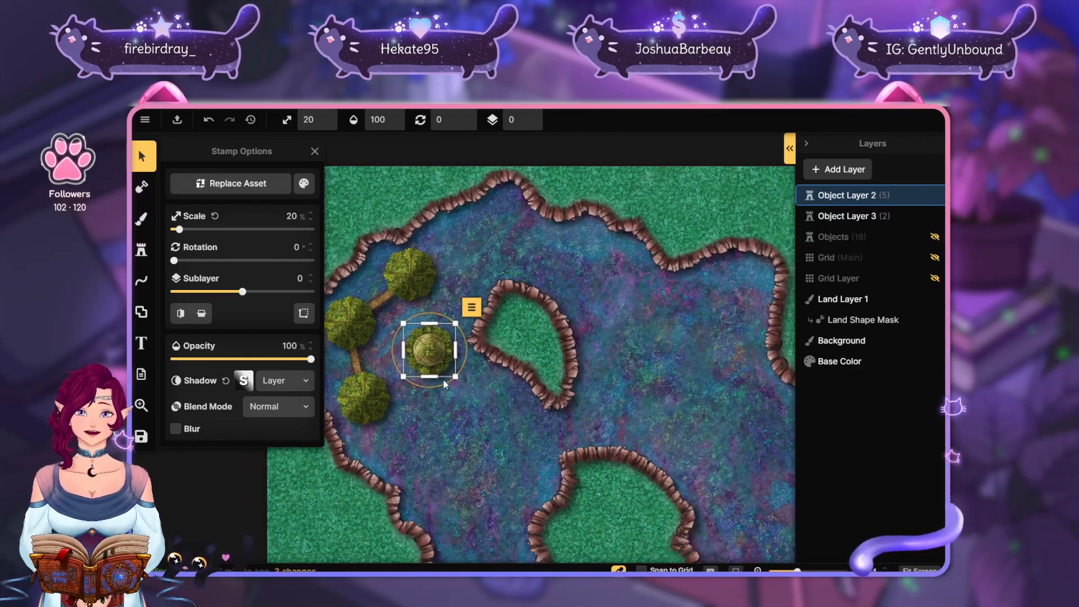
{"action": "mouse_move", "coordinate": [662, 375]}
{"action": "left_mouse_down"}
{"action": "mouse_move", "coordinate": [592, 249]}
{"action": "mouse_move", "coordinate": [677, 376]}
{"action": "left_mouse_up"}
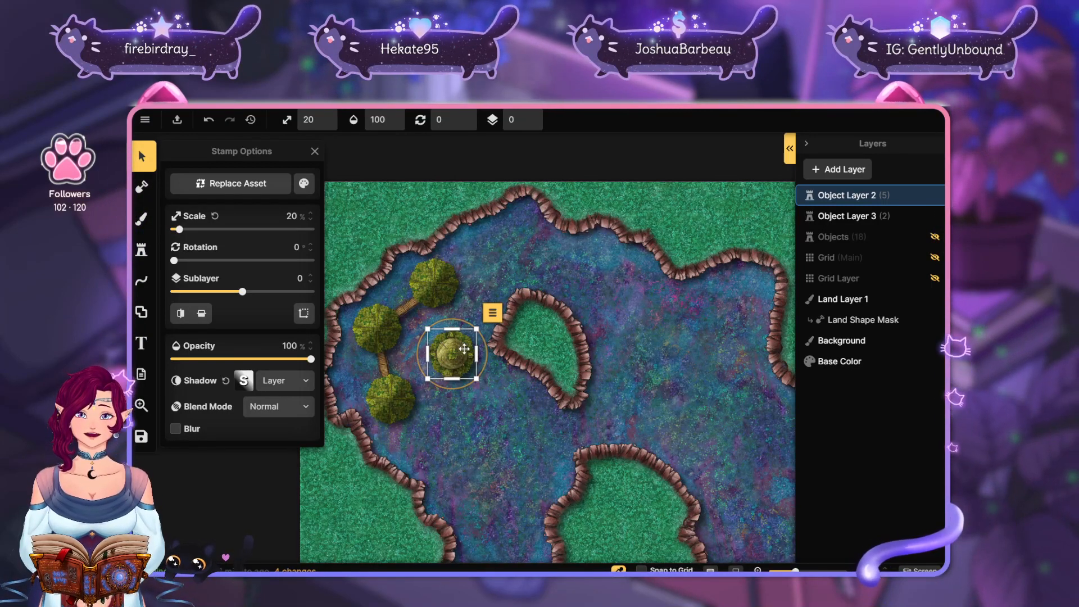
{"action": "left_click_drag", "start_coordinate": [475, 330], "coordinate": [724, 193]}
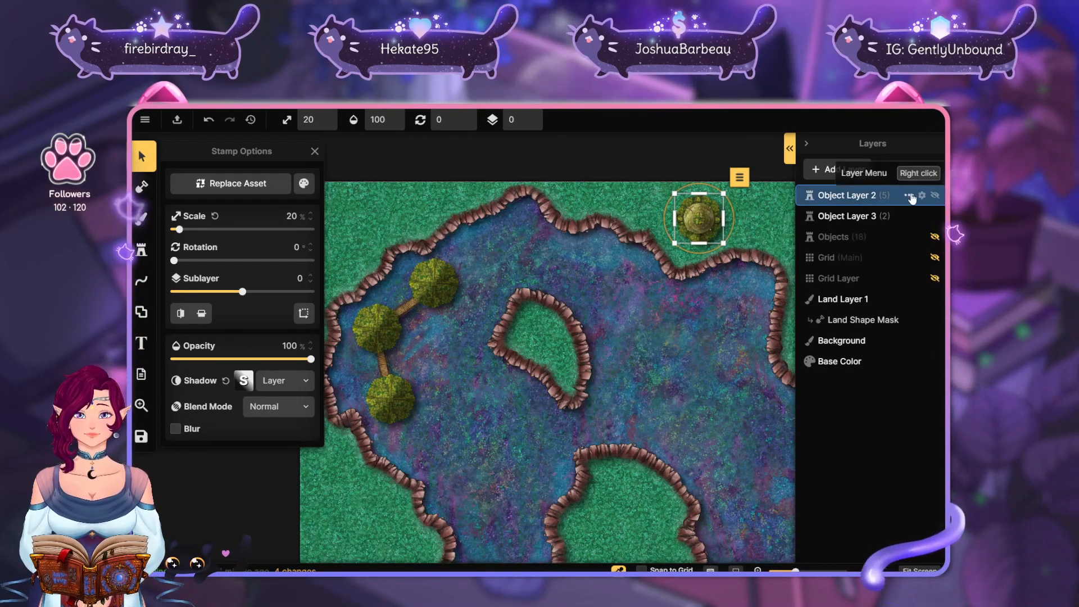
Rename Object Layer 2 as structures
{"action": "left_click", "coordinate": [908, 196]}
{"action": "left_click", "coordinate": [846, 207]}
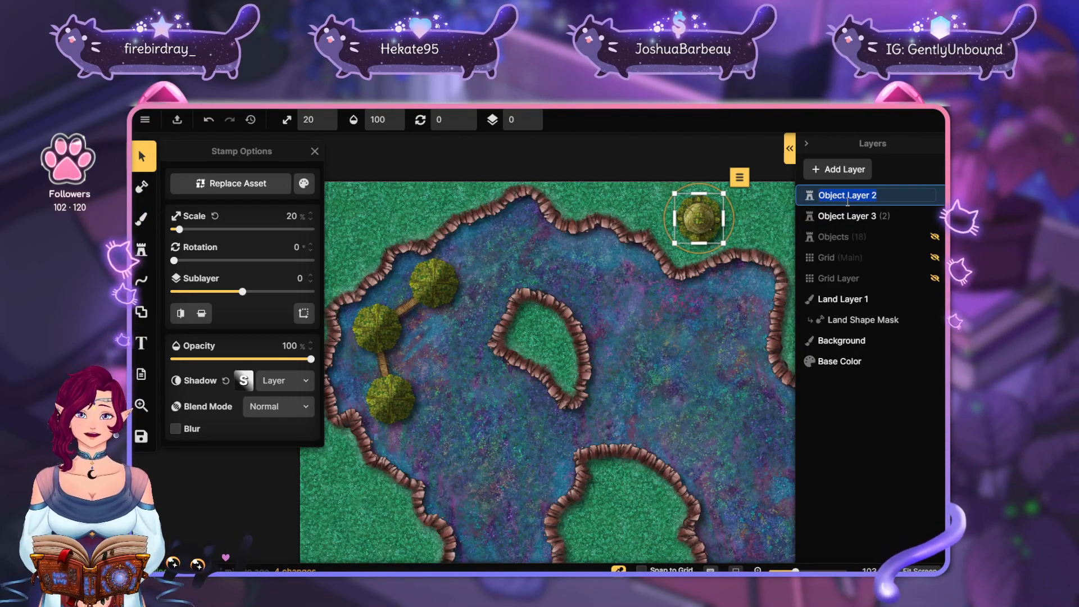
{"action": "type", "text": "structures"}
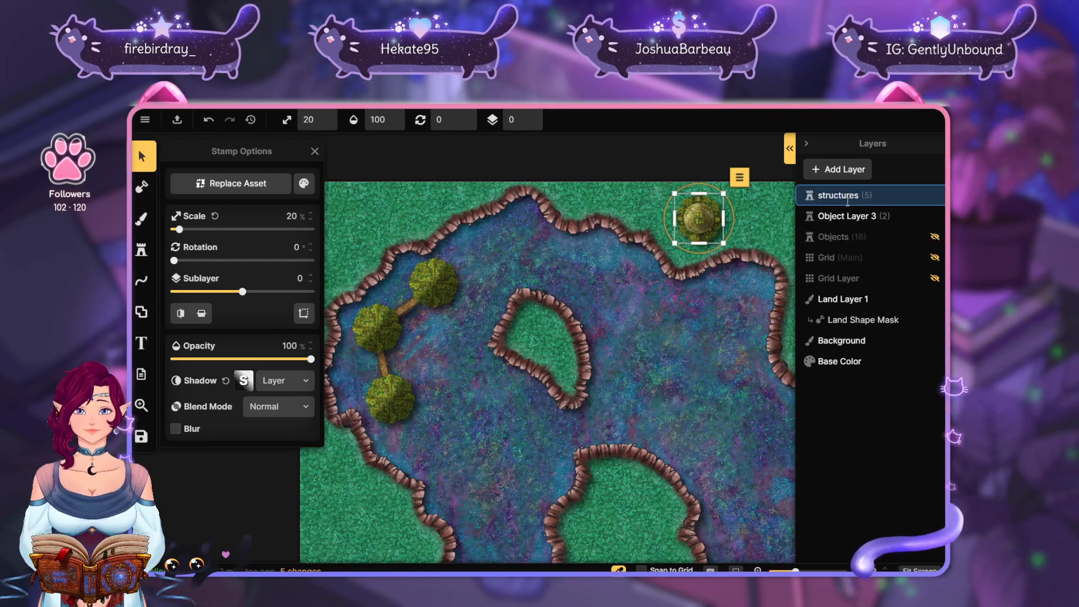
{"action": "key", "text": "Return"}
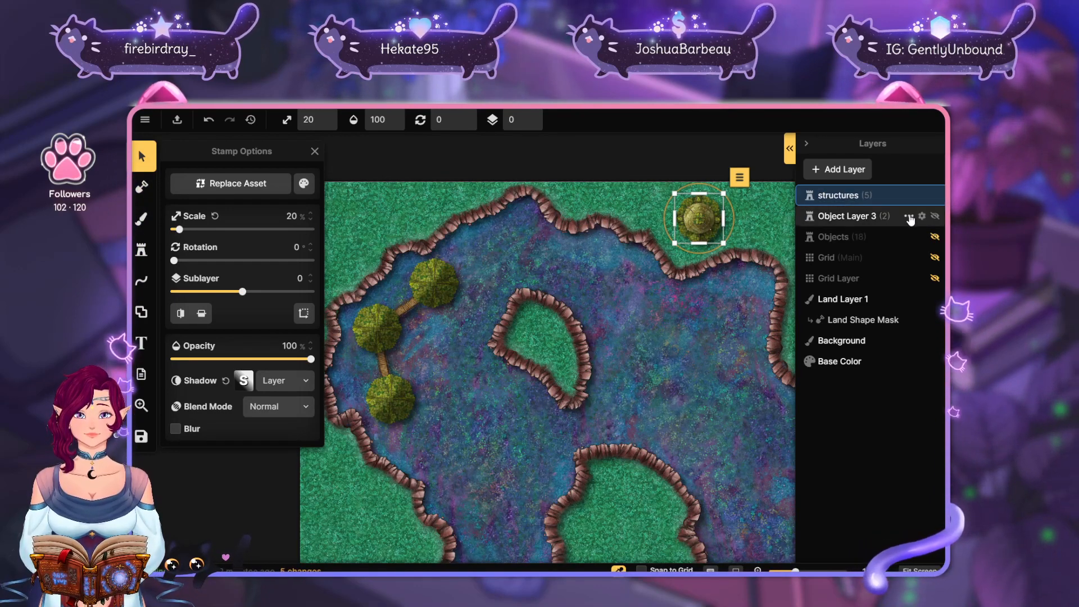
{"action": "left_click", "coordinate": [909, 217]}
{"action": "left_click", "coordinate": [908, 170]}
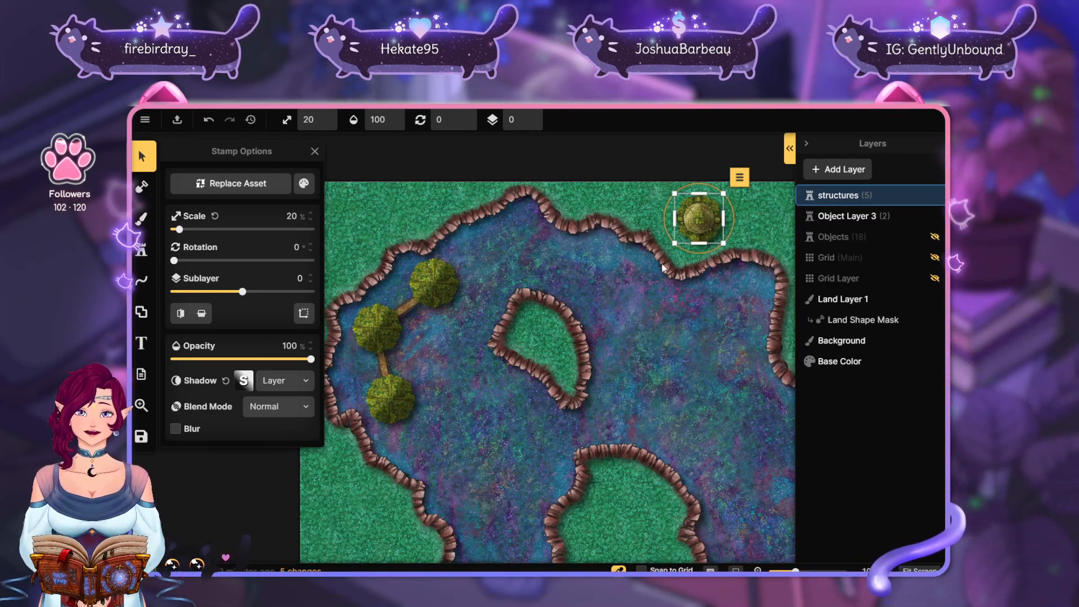
{"action": "left_click", "coordinate": [487, 309]}
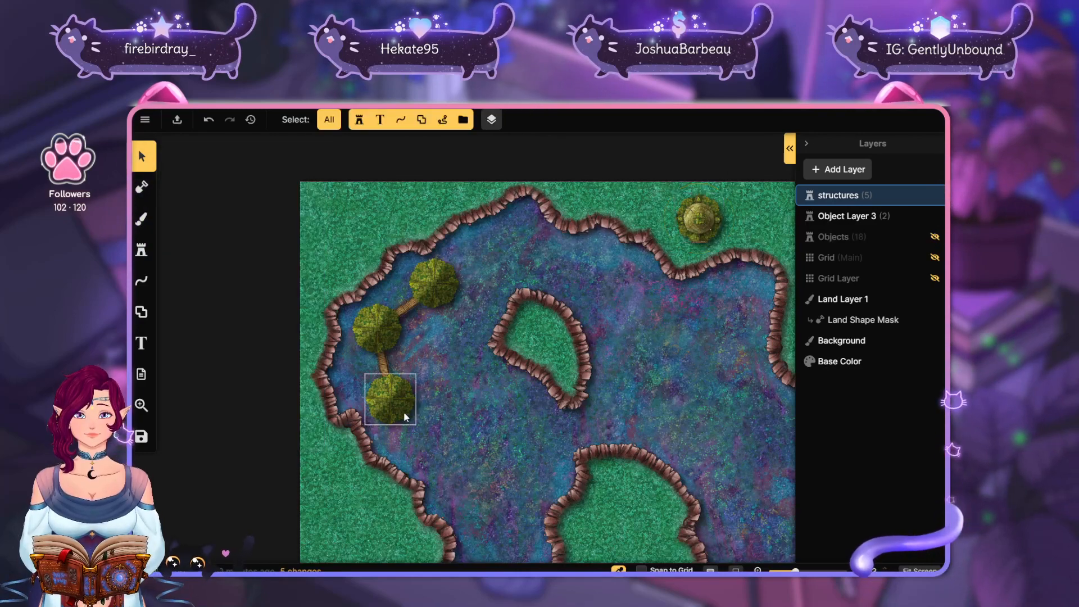
{"action": "left_click_drag", "start_coordinate": [690, 389], "coordinate": [605, 318]}
{"action": "left_click_drag", "start_coordinate": [670, 442], "coordinate": [604, 440]}
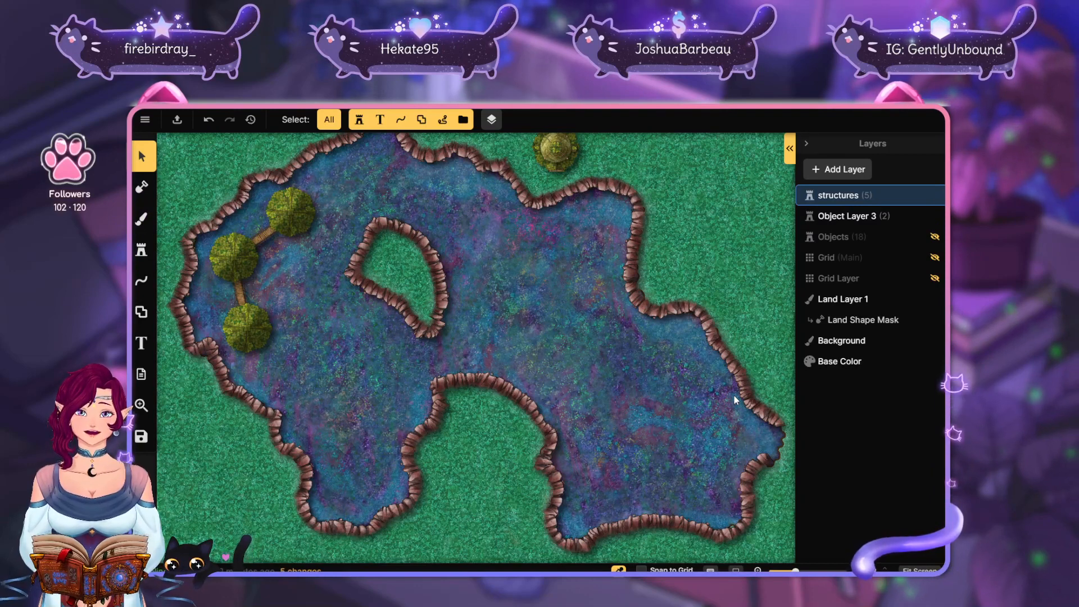
{"action": "left_click_drag", "start_coordinate": [622, 323], "coordinate": [730, 394]}
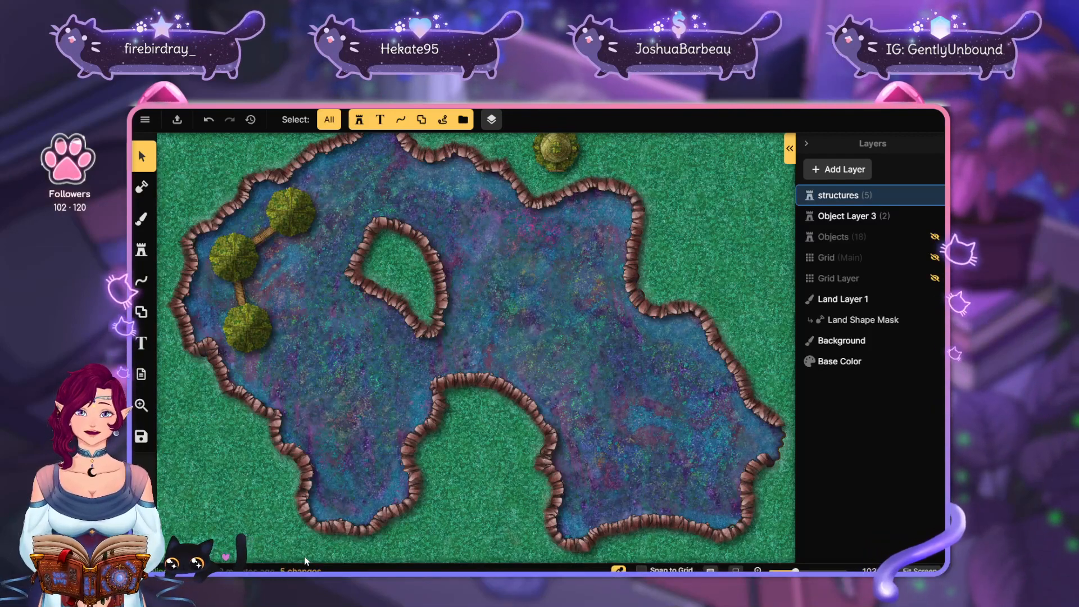
{"action": "left_click_drag", "start_coordinate": [456, 342], "coordinate": [607, 393]}
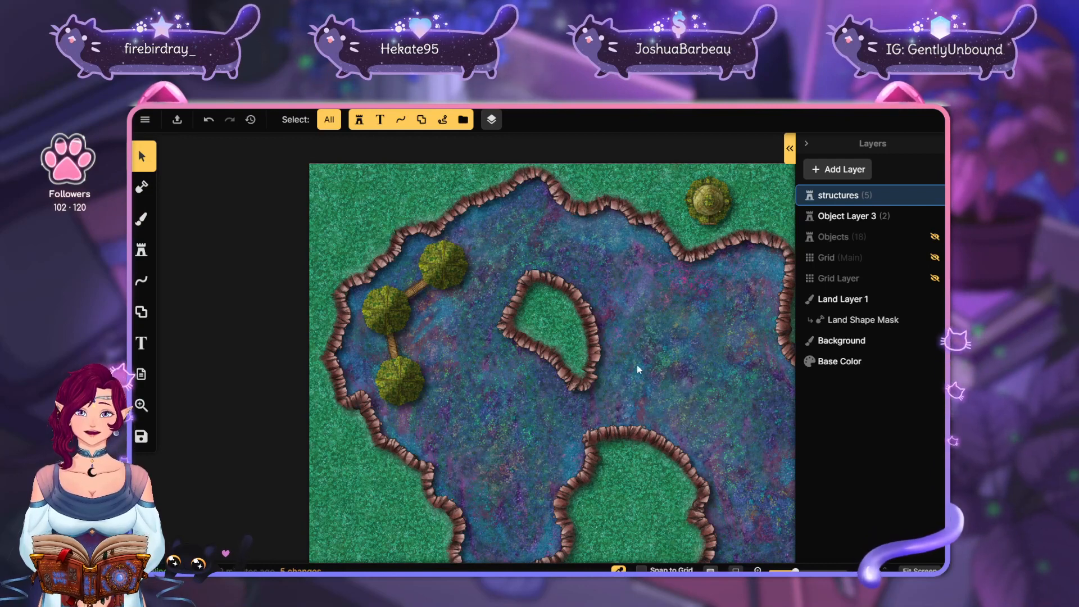
{"action": "left_click_drag", "start_coordinate": [665, 397], "coordinate": [589, 285]}
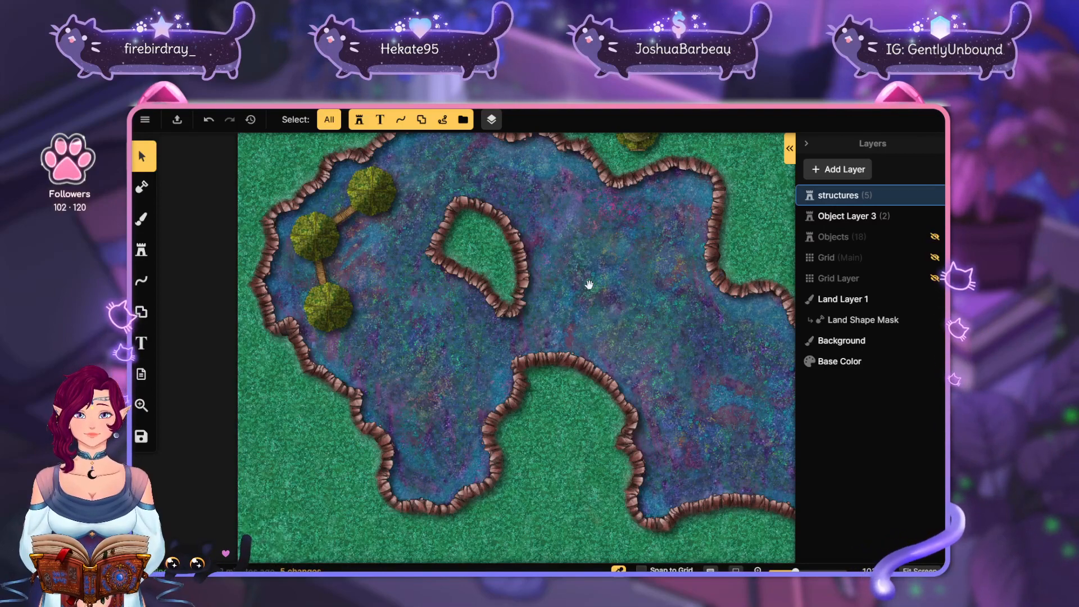
{"action": "left_click_drag", "start_coordinate": [732, 337], "coordinate": [714, 386]}
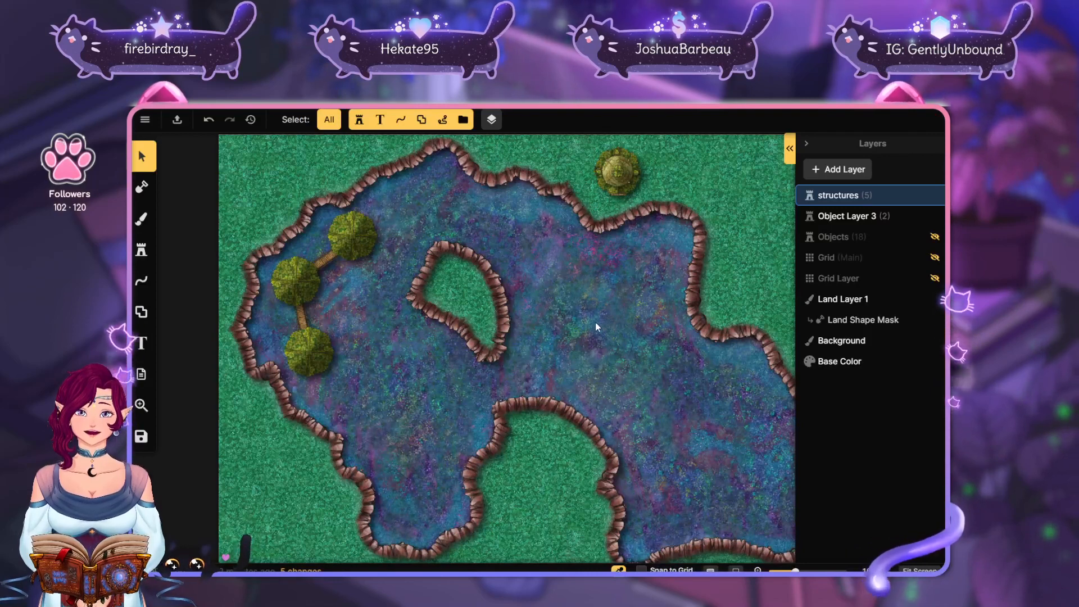
Filter the stamp catalog by the Buildings tag and choose the first Green Leaf Fey Hut variant, the elongated one
{"action": "left_click", "coordinate": [141, 278]}
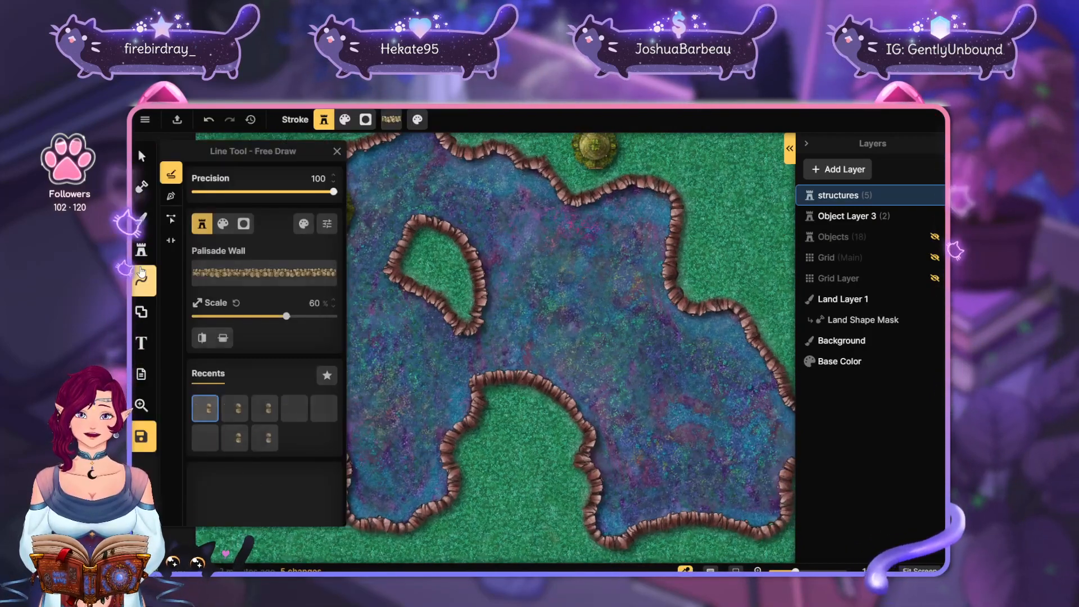
{"action": "left_click", "coordinate": [141, 250]}
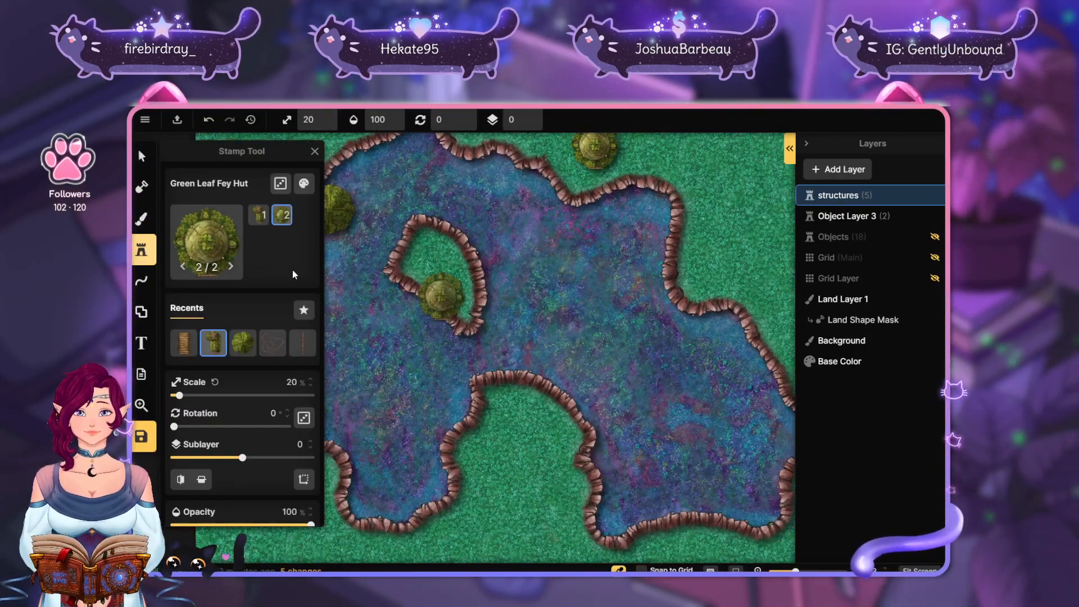
{"action": "left_click", "coordinate": [230, 241]}
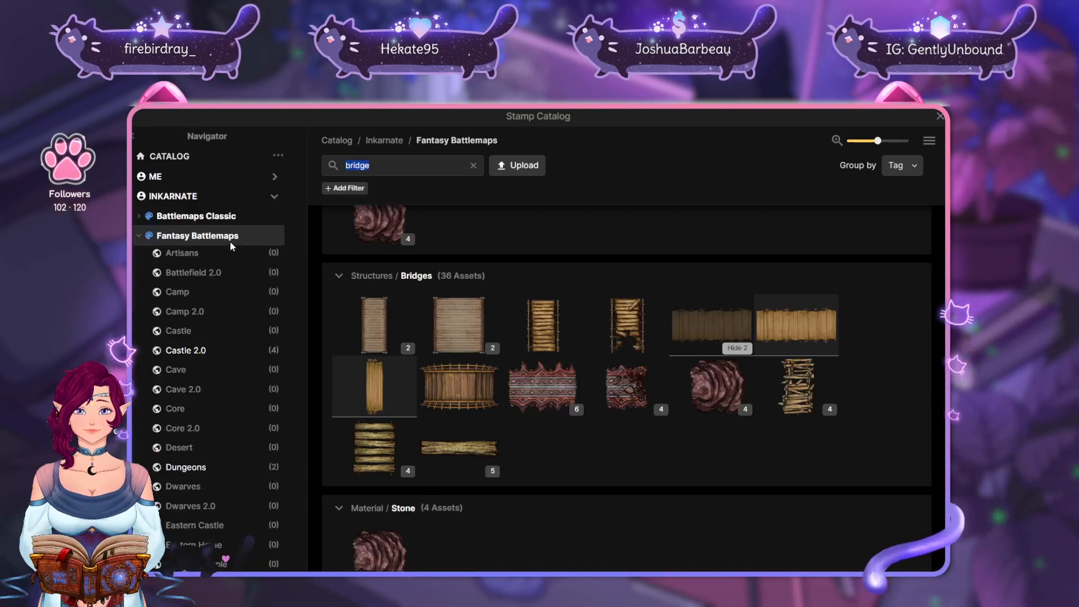
{"action": "left_click", "coordinate": [473, 165]}
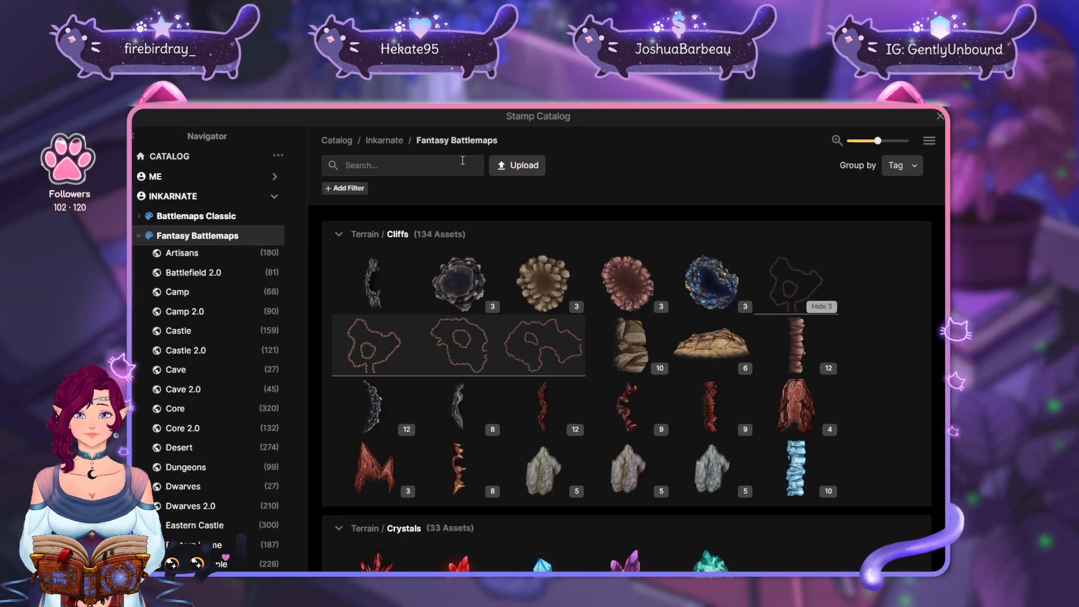
{"action": "type", "text": "buildings"}
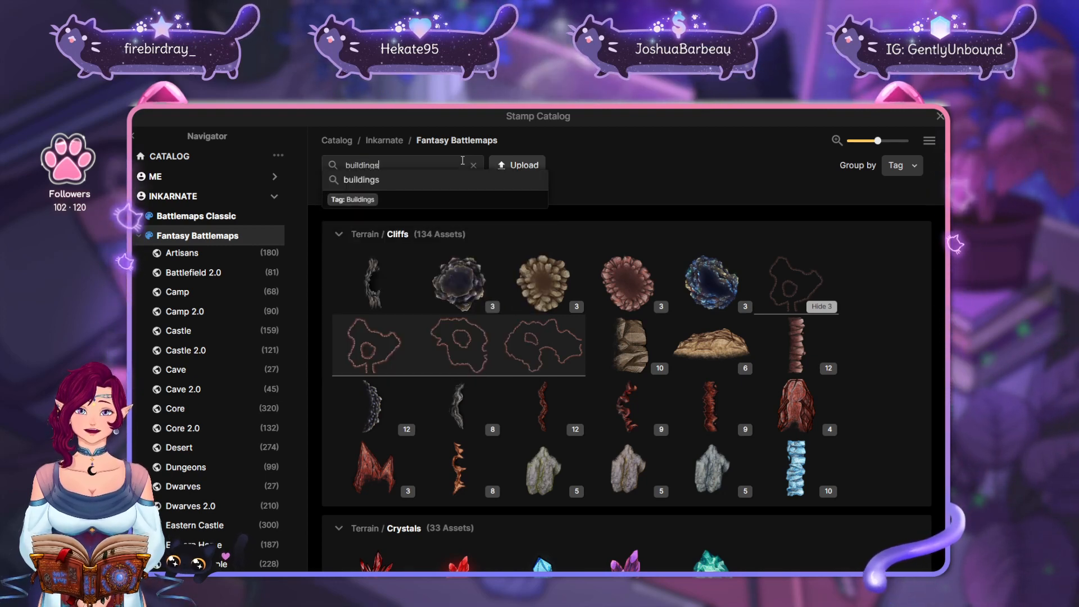
{"action": "left_click", "coordinate": [355, 200]}
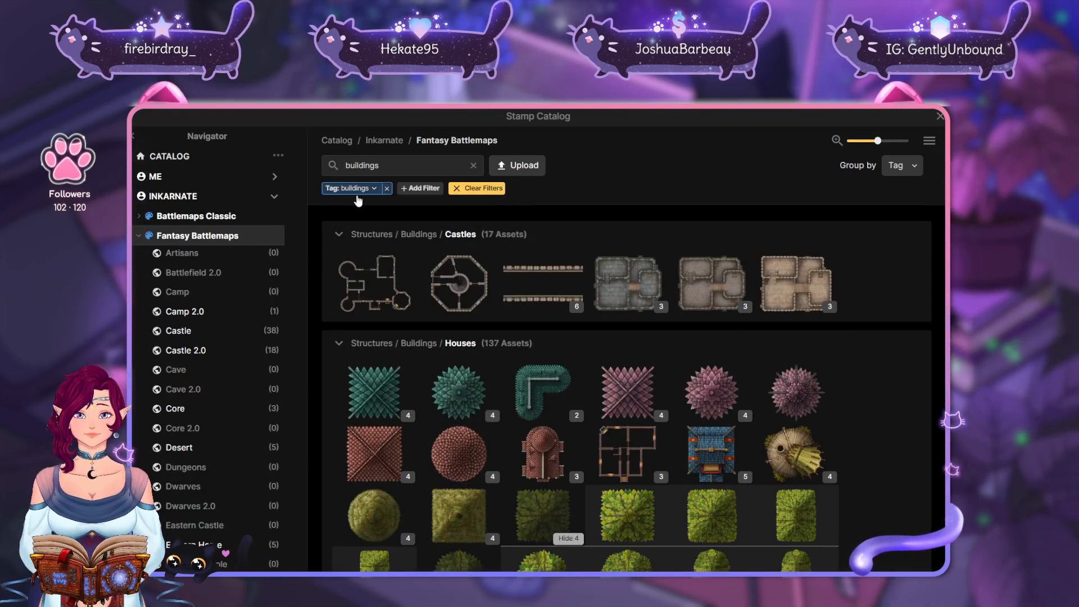
{"action": "scroll", "coordinate": [855, 361], "scroll_direction": "down", "scroll_amount": 5}
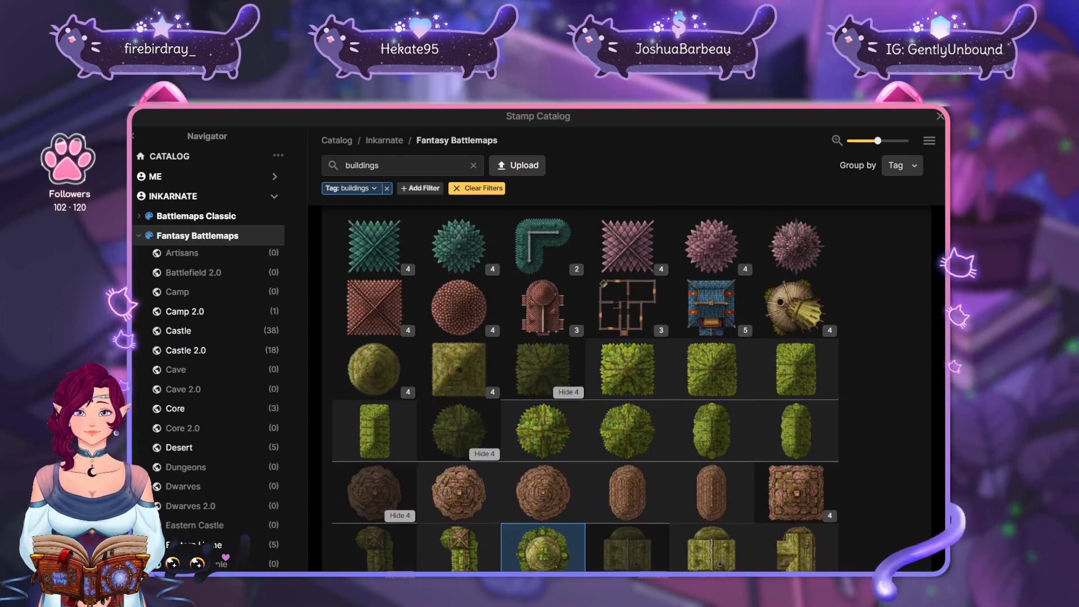
{"action": "scroll", "coordinate": [855, 361], "scroll_direction": "down", "scroll_amount": 2}
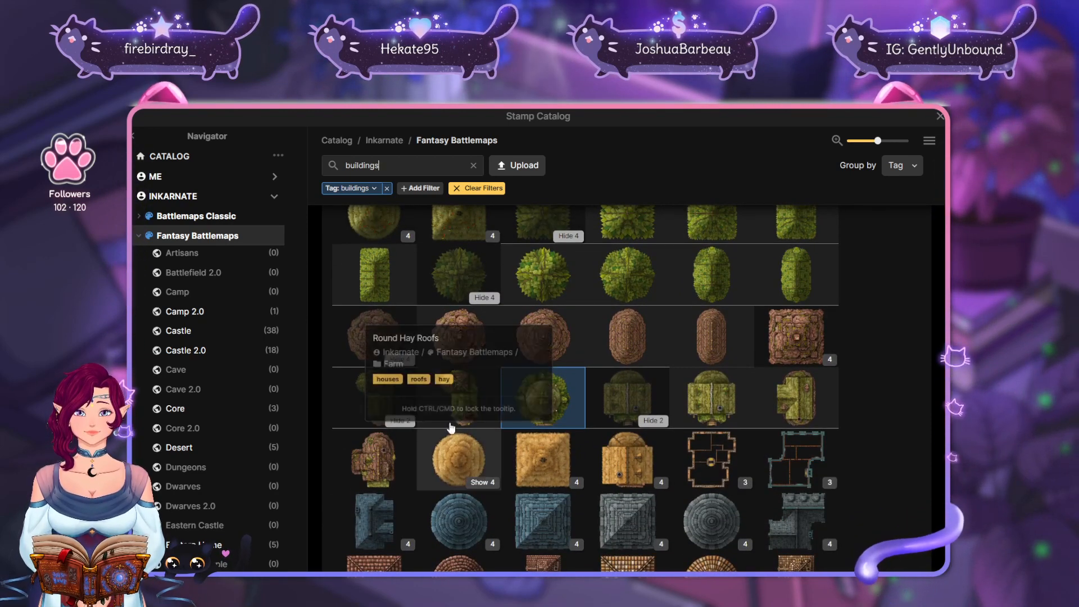
{"action": "double_click", "coordinate": [459, 397]}
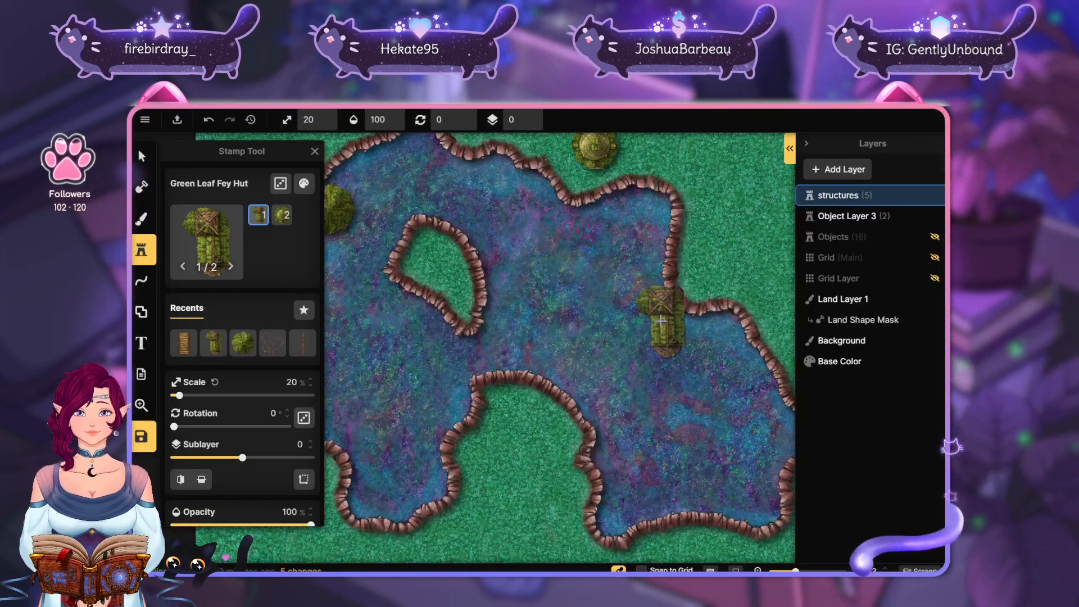
Try enlarging the elongated hut stamp to 25% scale, and return it to 20%
{"action": "left_click_drag", "start_coordinate": [609, 318], "coordinate": [712, 326]}
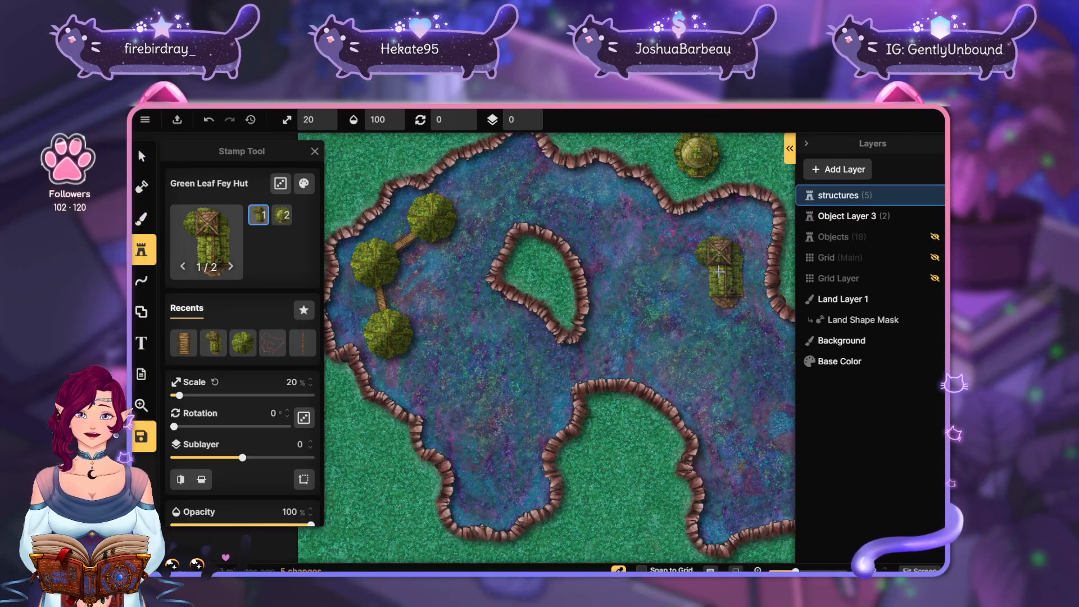
{"action": "scroll", "coordinate": [713, 278], "scroll_direction": "down", "scroll_amount": 1}
{"action": "scroll", "coordinate": [714, 277], "scroll_direction": "up", "scroll_amount": 1}
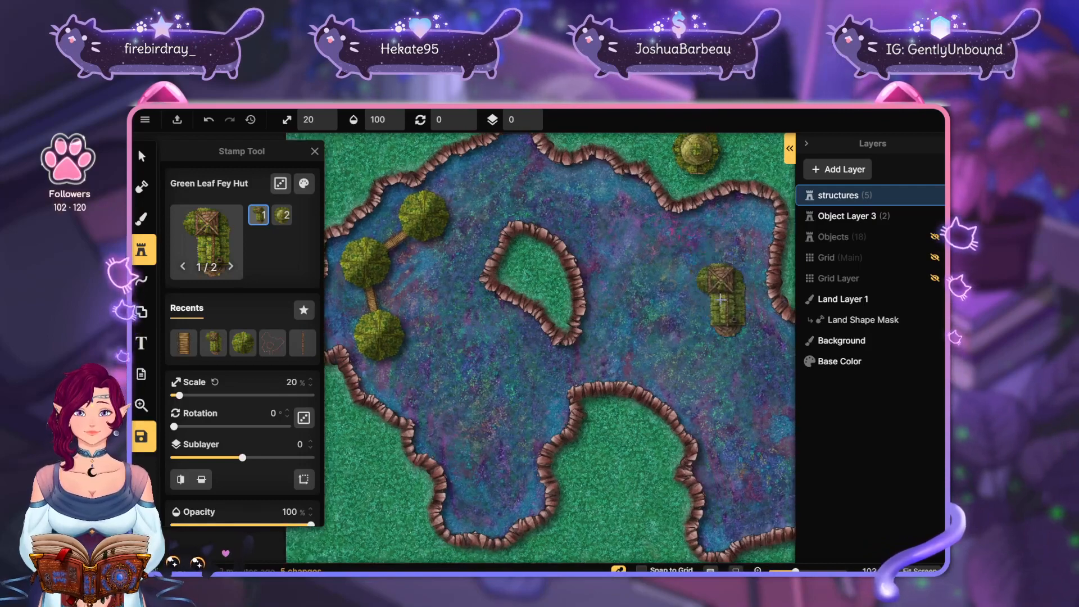
{"action": "scroll", "coordinate": [709, 268], "scroll_direction": "up", "scroll_amount": 1}
{"action": "scroll", "coordinate": [706, 265], "scroll_direction": "up", "scroll_amount": 3}
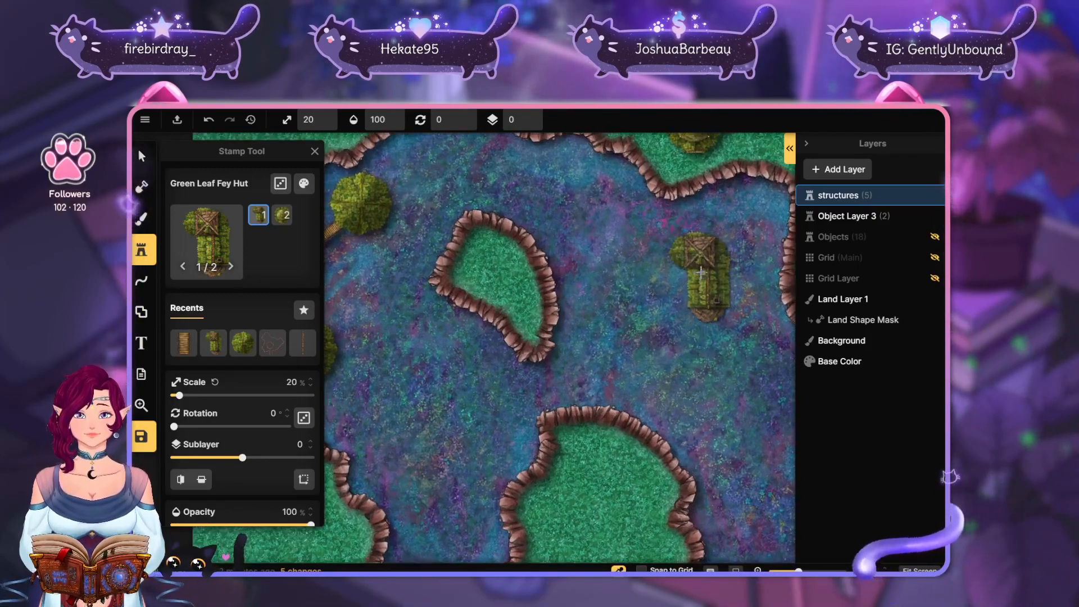
{"action": "left_click_drag", "start_coordinate": [714, 276], "coordinate": [602, 345]}
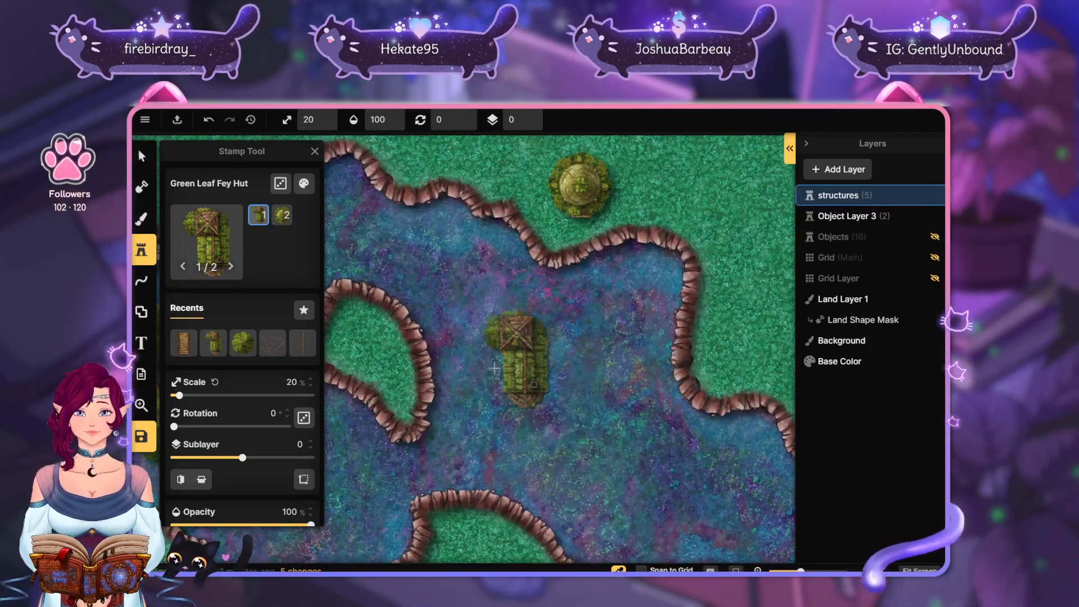
{"action": "left_click", "coordinate": [310, 380]}
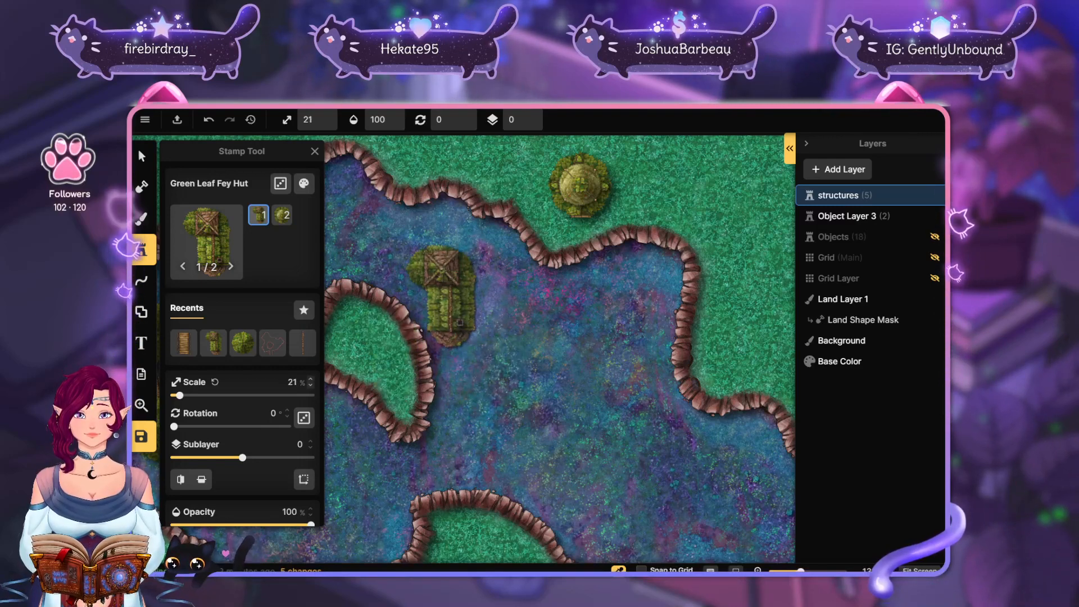
{"action": "left_click", "coordinate": [312, 380]}
{"action": "left_click", "coordinate": [312, 382]}
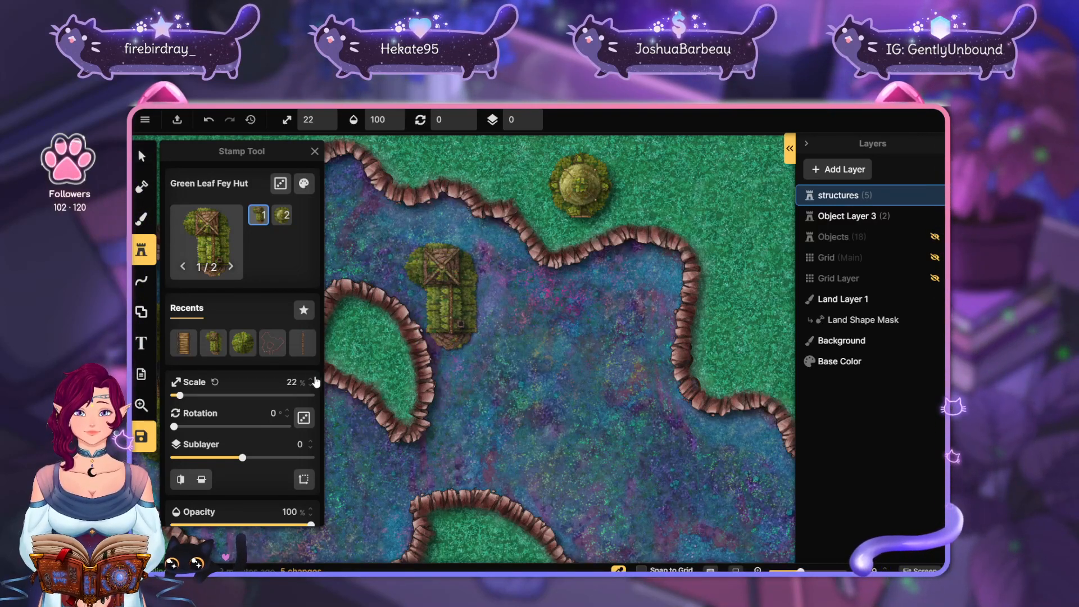
{"action": "left_click", "coordinate": [312, 381]}
{"action": "left_click", "coordinate": [311, 381]}
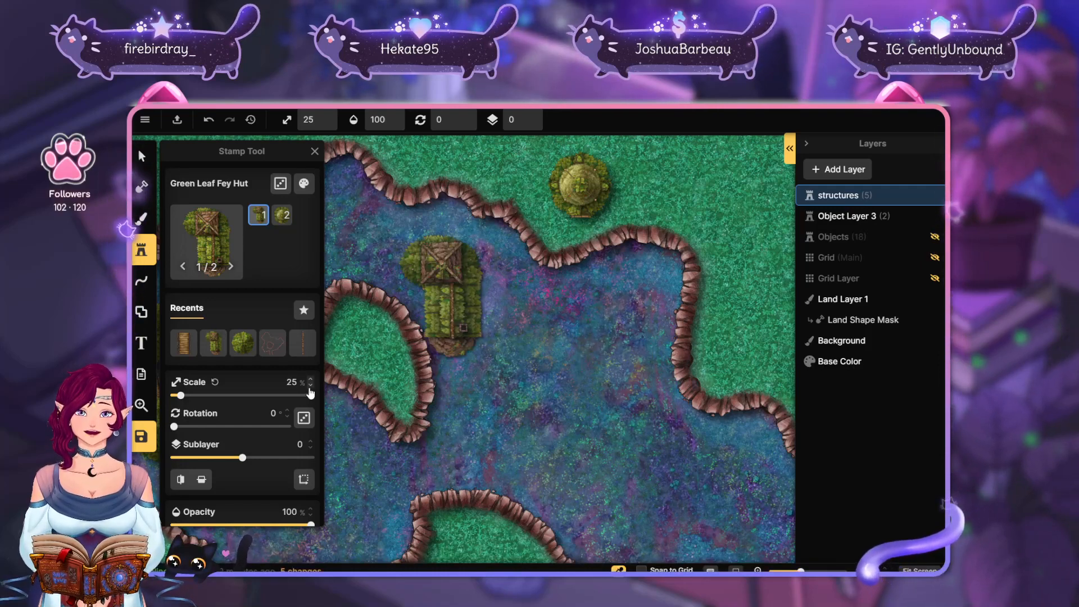
{"action": "left_click", "coordinate": [310, 386]}
{"action": "left_click", "coordinate": [310, 386]}
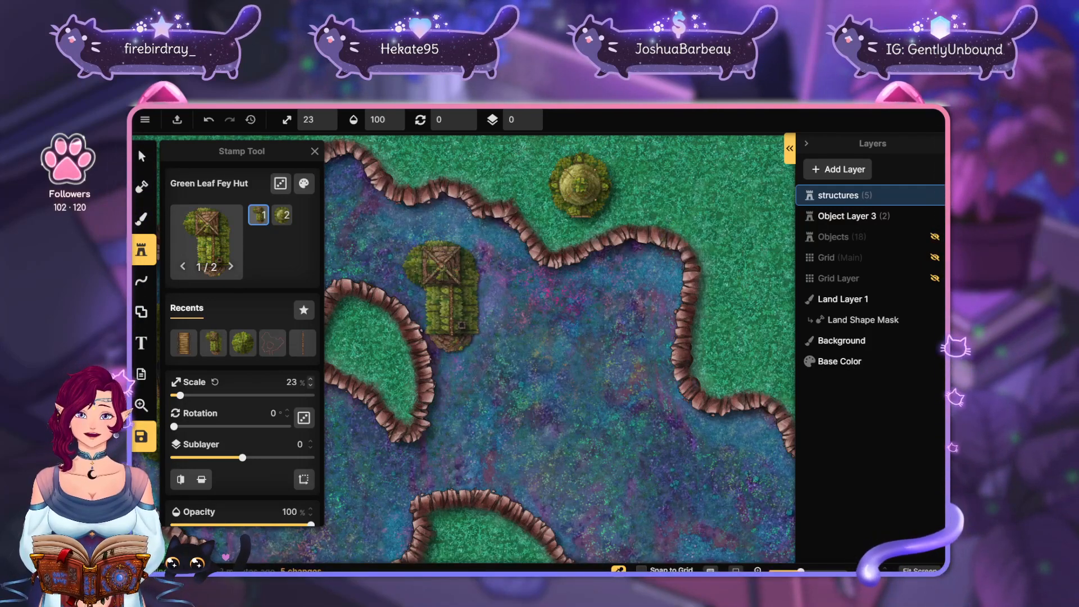
{"action": "left_click", "coordinate": [310, 386]}
{"action": "left_click", "coordinate": [311, 386]}
{"action": "left_click", "coordinate": [310, 386]}
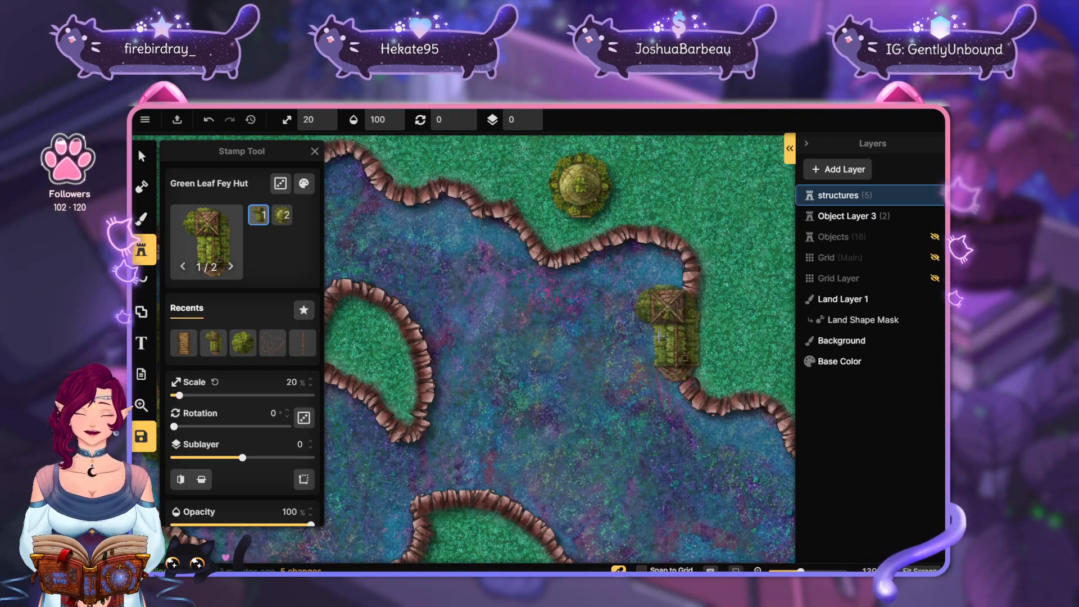
Place the elongated fey hut at 20% scale and rotate it a quarter turn counterclockwise, in the chasm northeast of the small island
{"action": "left_click", "coordinate": [586, 372]}
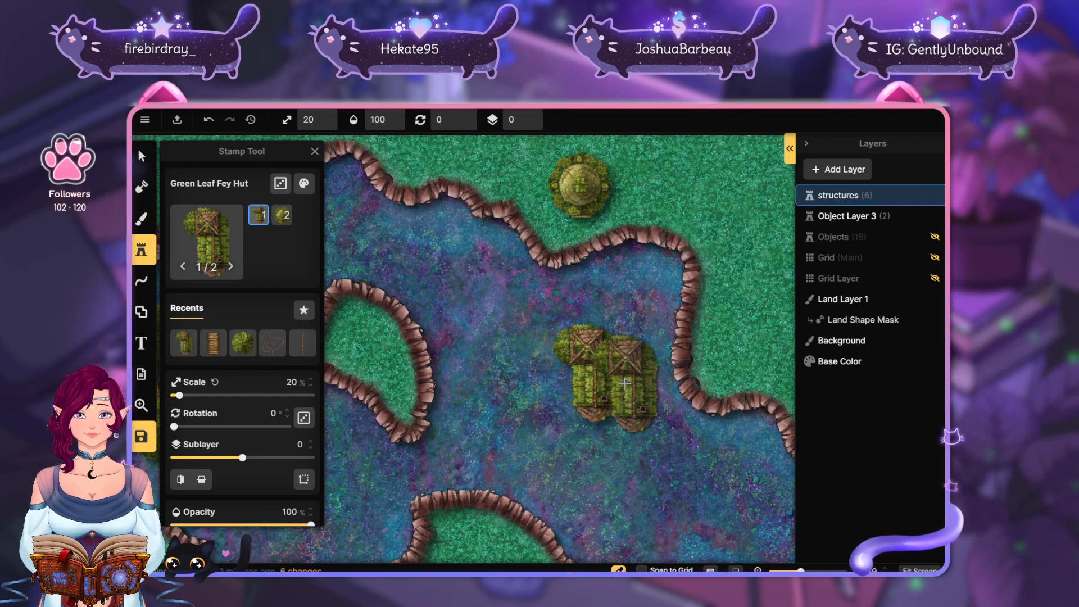
{"action": "left_click", "coordinate": [143, 156]}
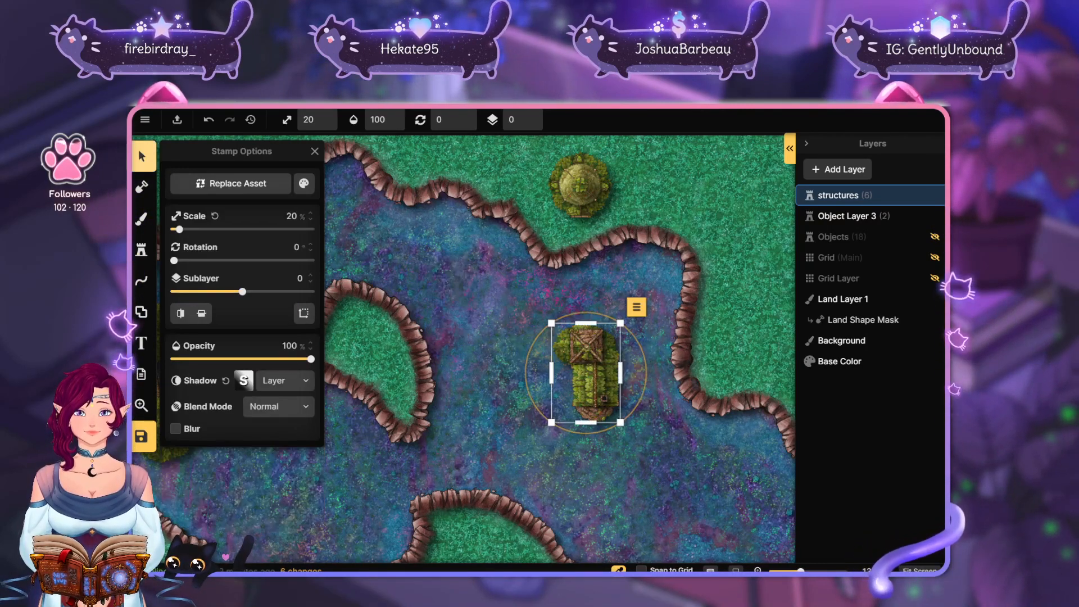
{"action": "left_click_drag", "start_coordinate": [650, 389], "coordinate": [615, 311]}
{"action": "left_click_drag", "start_coordinate": [587, 371], "coordinate": [543, 318]}
{"action": "left_click", "coordinate": [654, 435]}
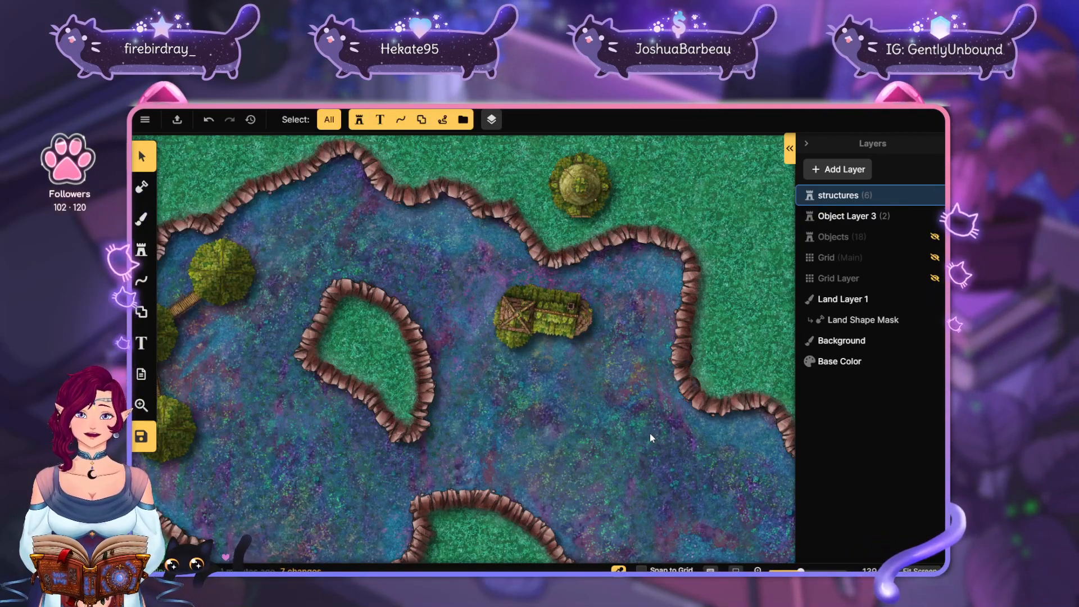
{"action": "scroll", "coordinate": [598, 396], "scroll_direction": "down", "scroll_amount": 2}
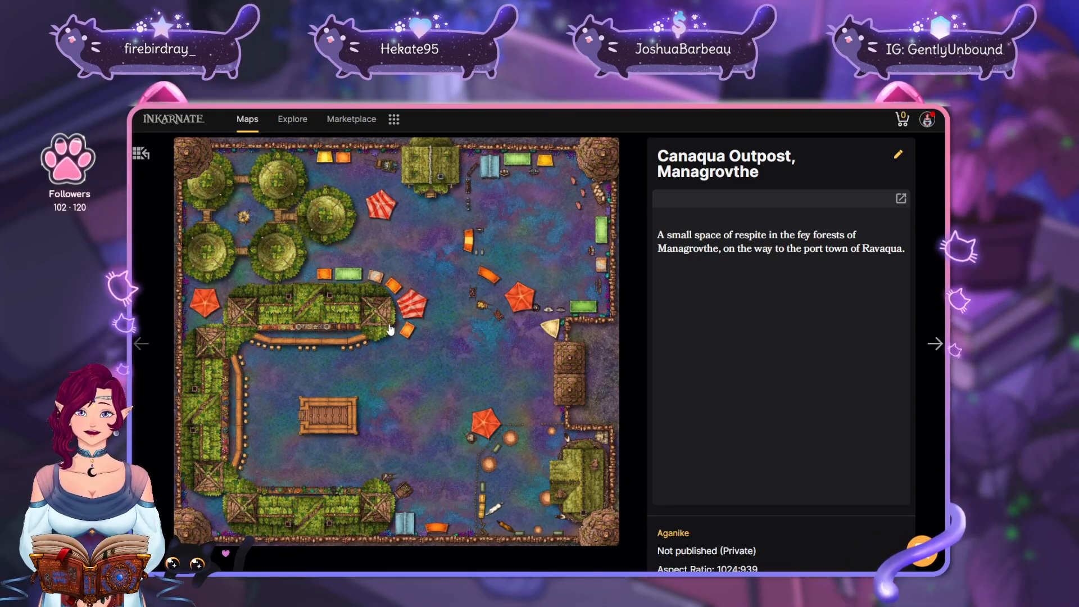
View the Canaqua Outpost, Managrovthe reference map at full size, and return to the village map editor
{"action": "left_click", "coordinate": [321, 314]}
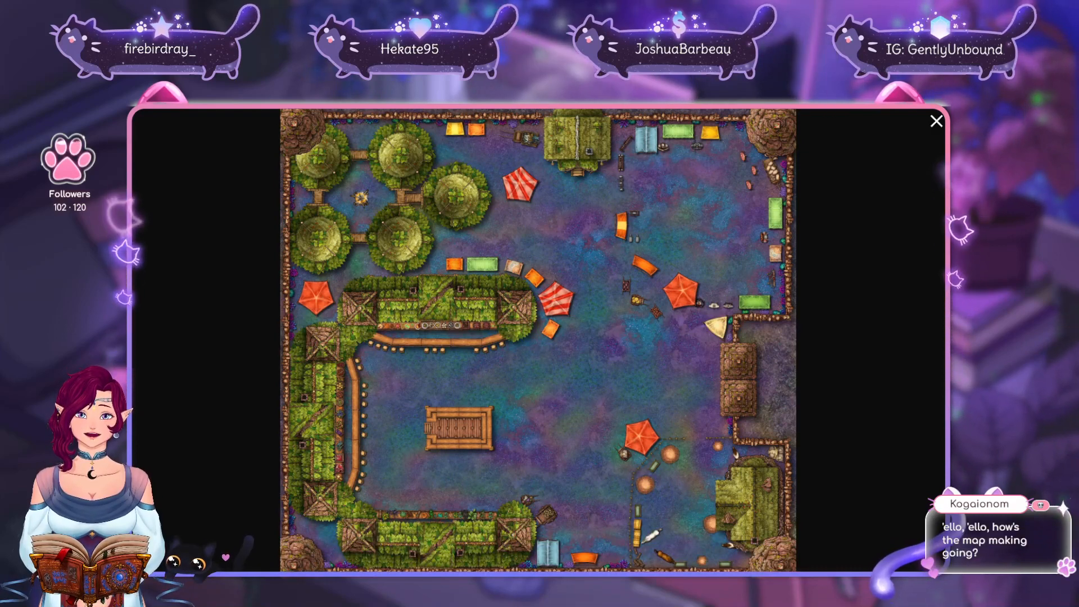
{"action": "key", "text": "ctrl+Tab"}
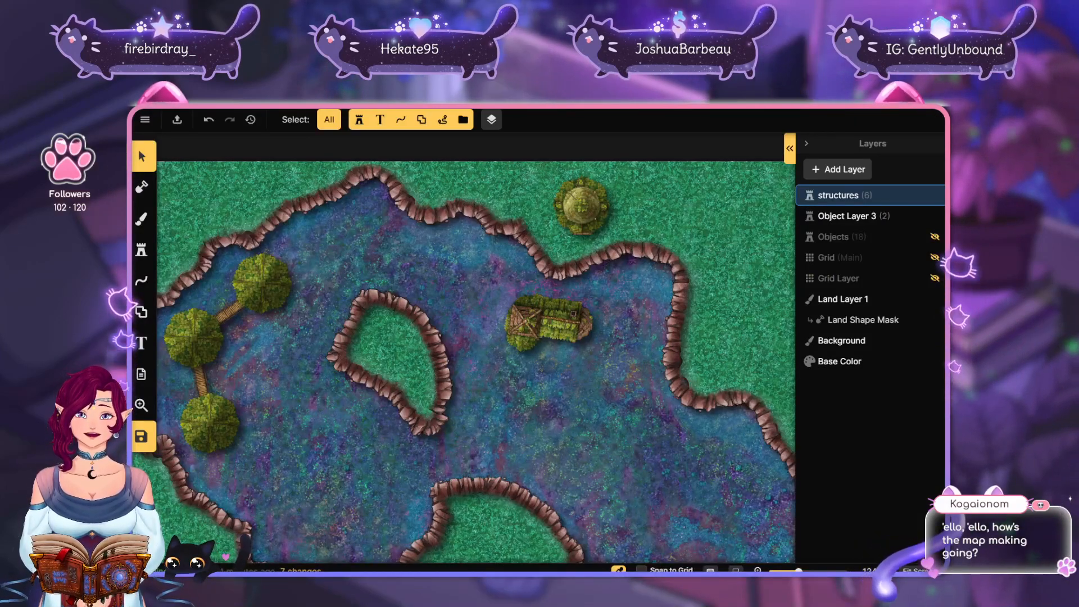
{"action": "left_click", "coordinate": [526, 347]}
{"action": "scroll", "coordinate": [527, 351], "scroll_direction": "up", "scroll_amount": 2}
{"action": "scroll", "coordinate": [519, 346], "scroll_direction": "down", "scroll_amount": 2}
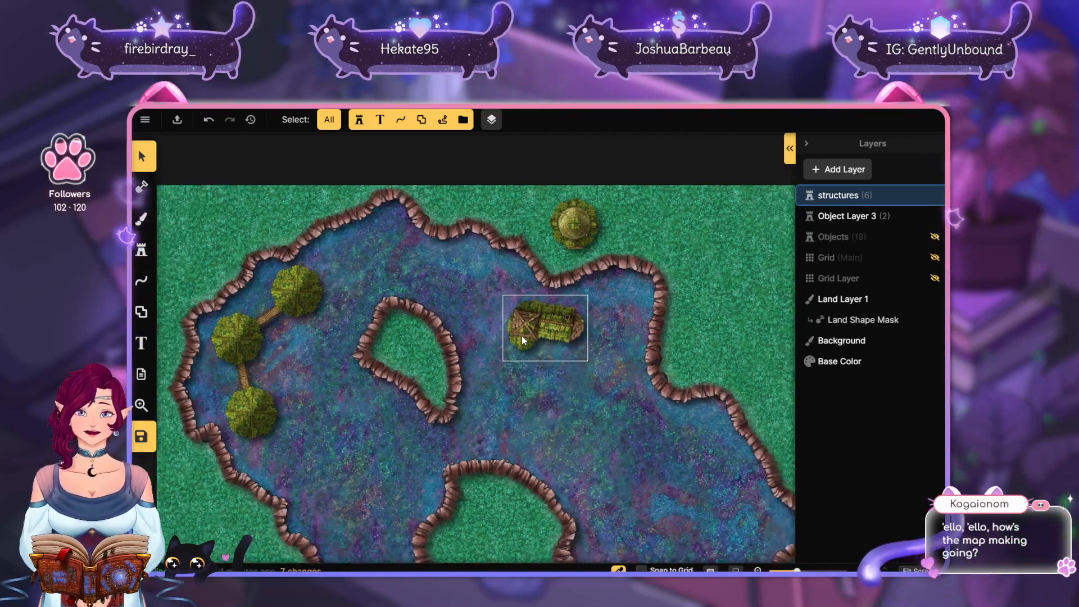
{"action": "left_click", "coordinate": [528, 375]}
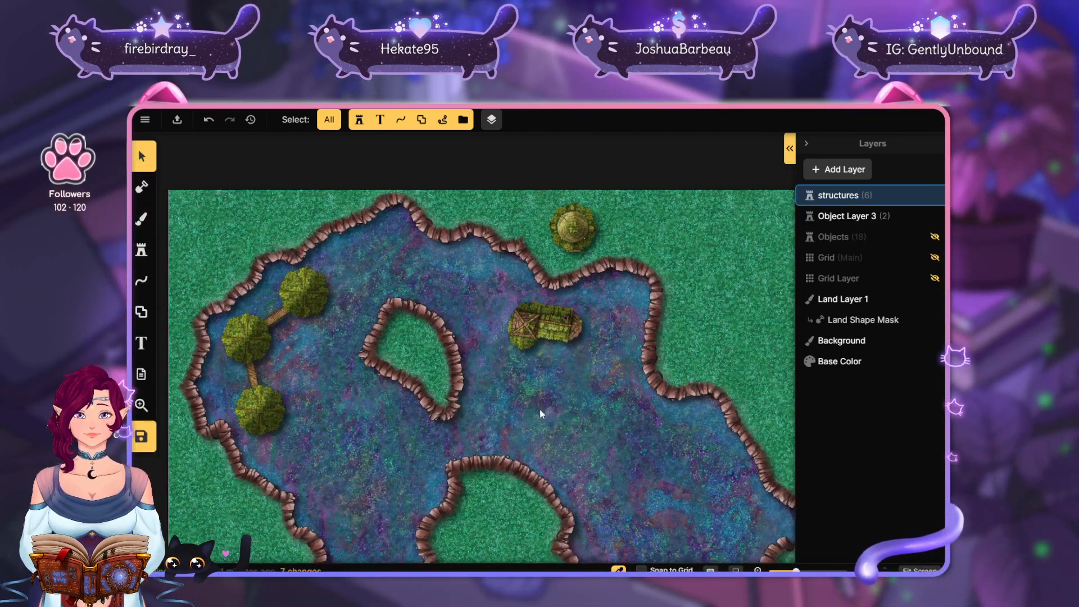
{"action": "left_click_drag", "start_coordinate": [537, 420], "coordinate": [517, 354]}
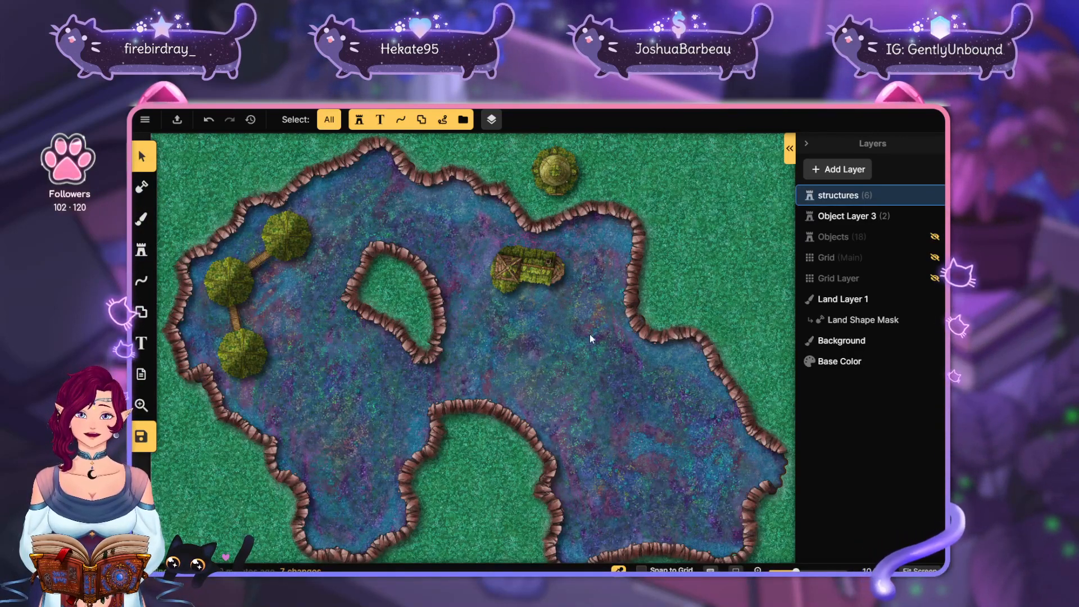
{"action": "left_click", "coordinate": [534, 272]}
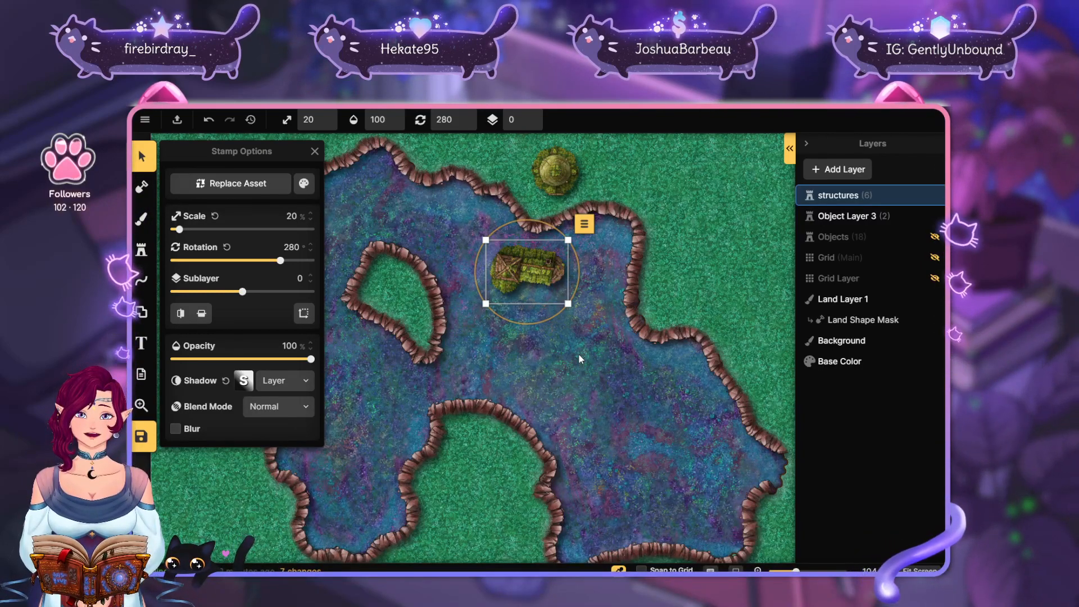
{"action": "left_click", "coordinate": [608, 359]}
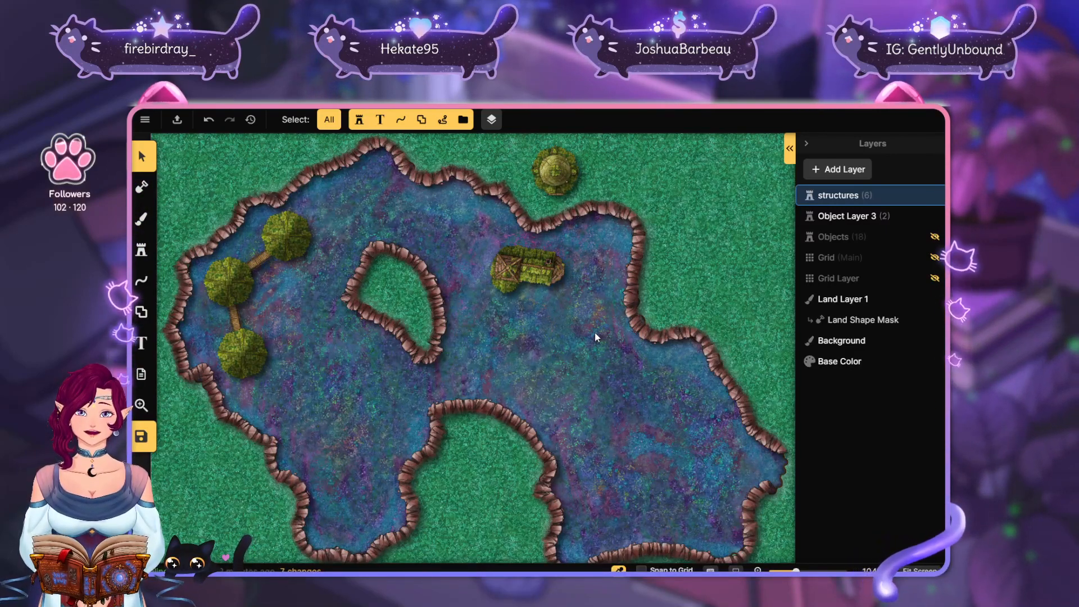
Try shifting the elongated fey hut within the northern chasm at rotations of 260.5° and 289.5°
{"action": "left_click", "coordinate": [537, 268]}
{"action": "left_click_drag", "start_coordinate": [581, 270], "coordinate": [601, 238]}
{"action": "left_click_drag", "start_coordinate": [555, 278], "coordinate": [603, 241]}
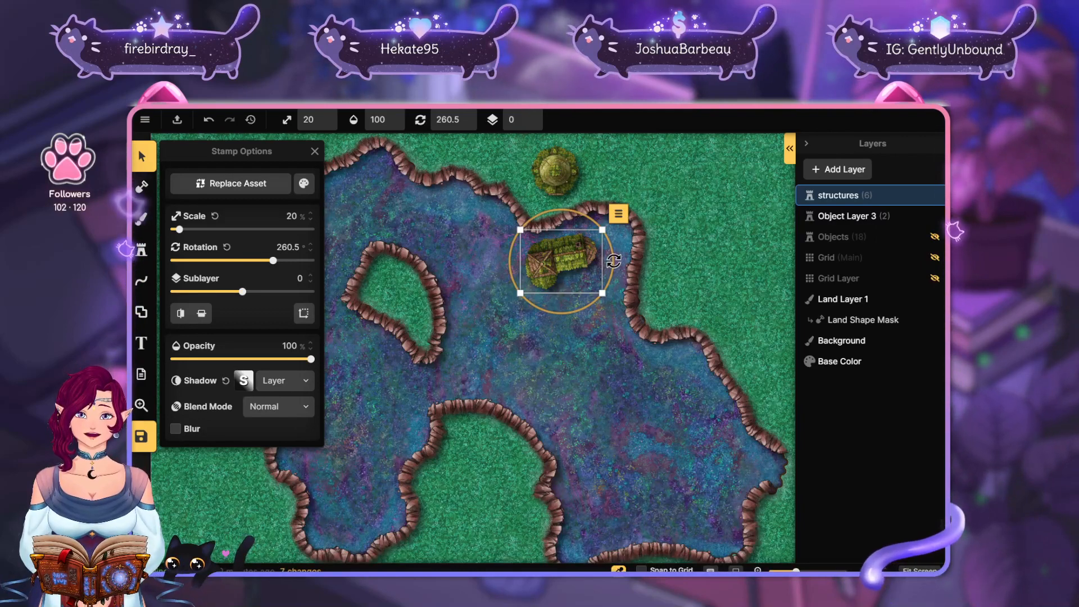
{"action": "left_click_drag", "start_coordinate": [614, 261], "coordinate": [537, 276]}
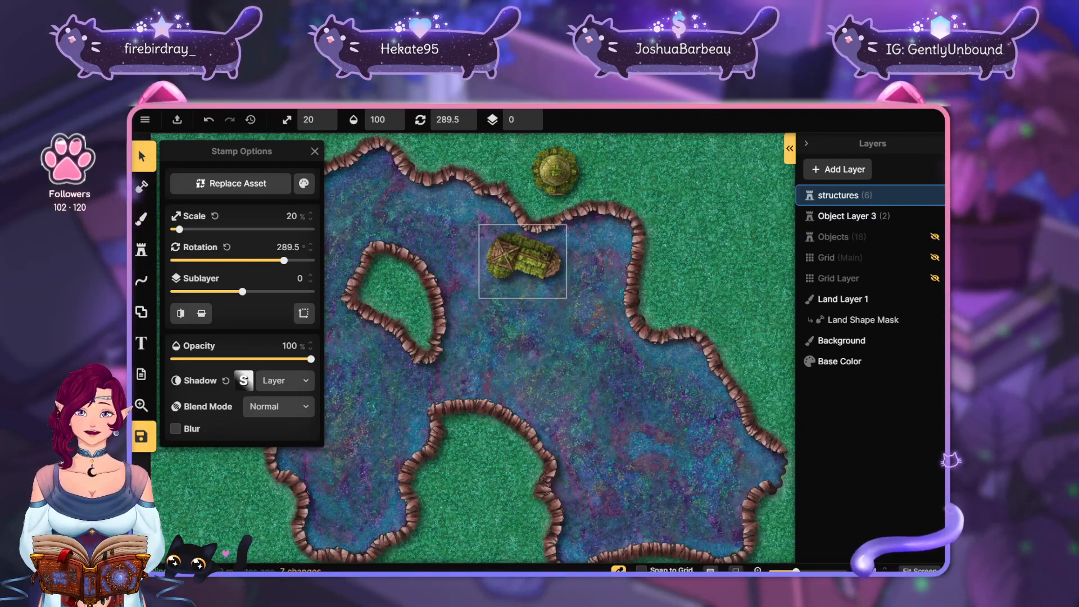
{"action": "left_click", "coordinate": [631, 276]}
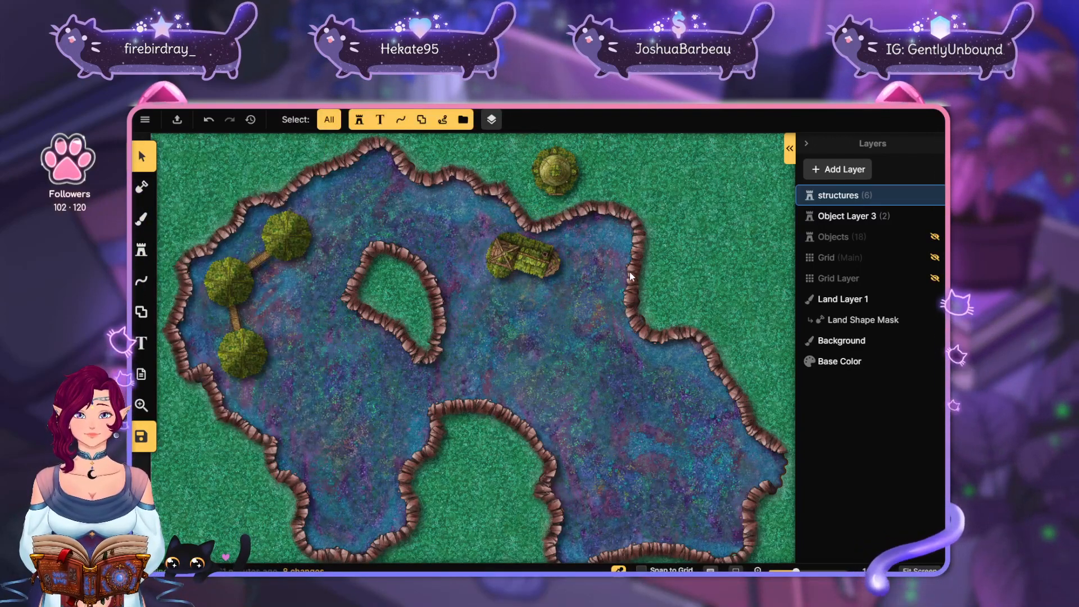
Rotate the elongated fey hut to 249° and move it into the chasm's northeastern nook, close to the cliff edge
{"action": "left_click", "coordinate": [534, 258]}
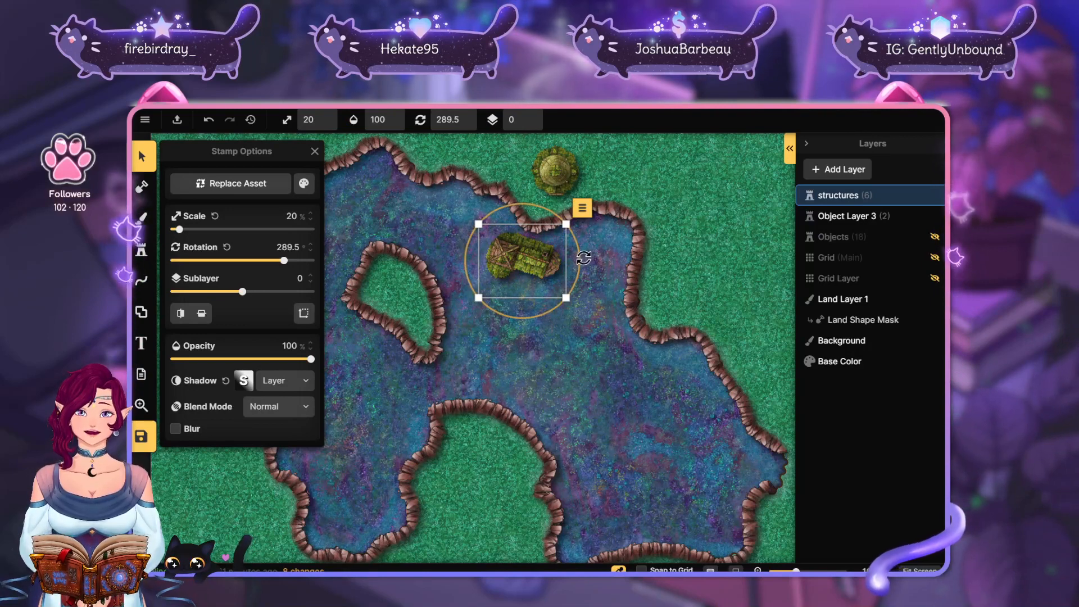
{"action": "mouse_move", "coordinate": [579, 260]}
{"action": "left_mouse_down"}
{"action": "mouse_move", "coordinate": [572, 233]}
{"action": "mouse_move", "coordinate": [580, 251]}
{"action": "mouse_move", "coordinate": [620, 246]}
{"action": "mouse_move", "coordinate": [588, 243]}
{"action": "left_mouse_up"}
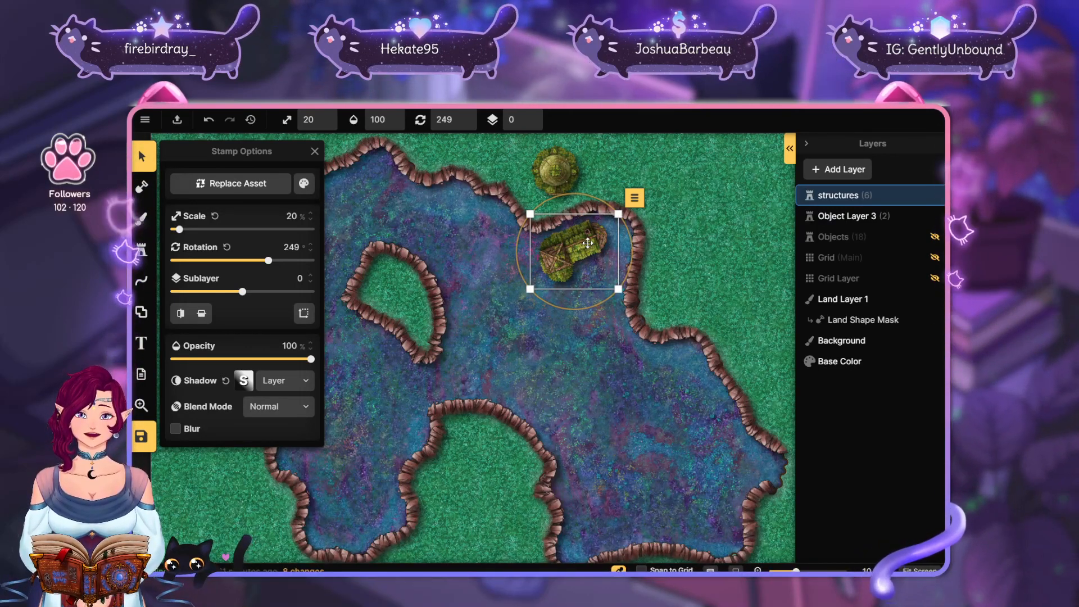
{"action": "left_click", "coordinate": [611, 316]}
{"action": "left_click", "coordinate": [597, 247]}
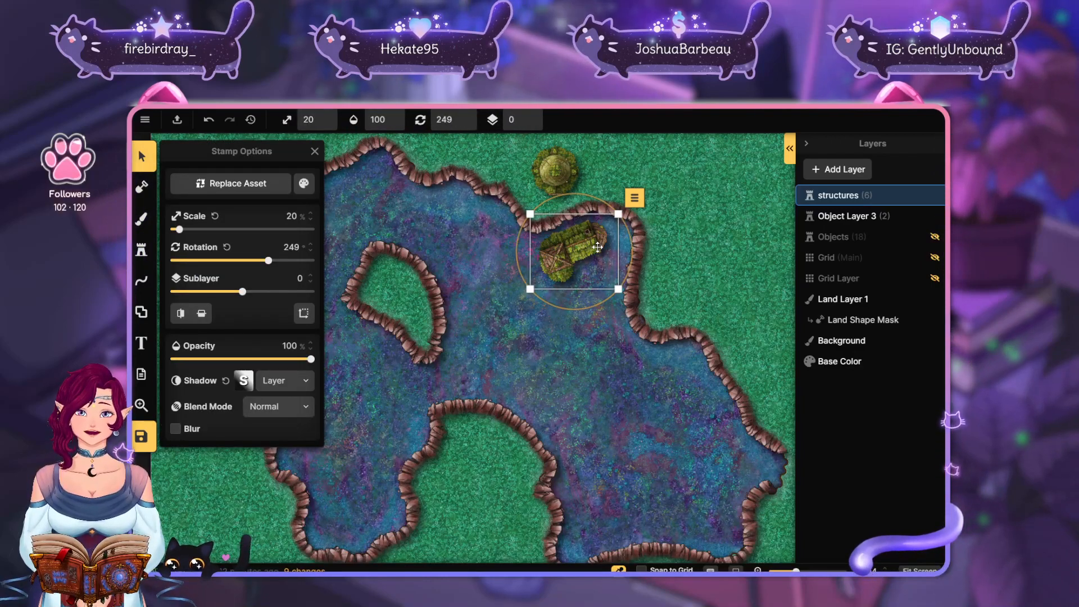
Check the enlarged Canaqua Outpost layout again for reference, and go back to the village map
{"action": "key", "text": "ctrl+Tab"}
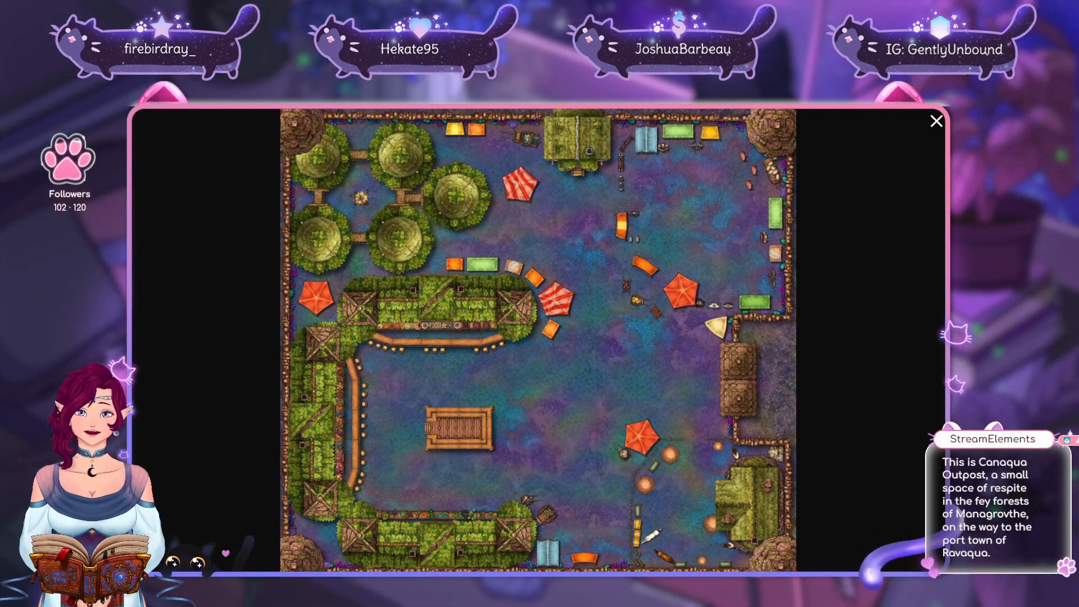
{"action": "key", "text": "ctrl+Tab"}
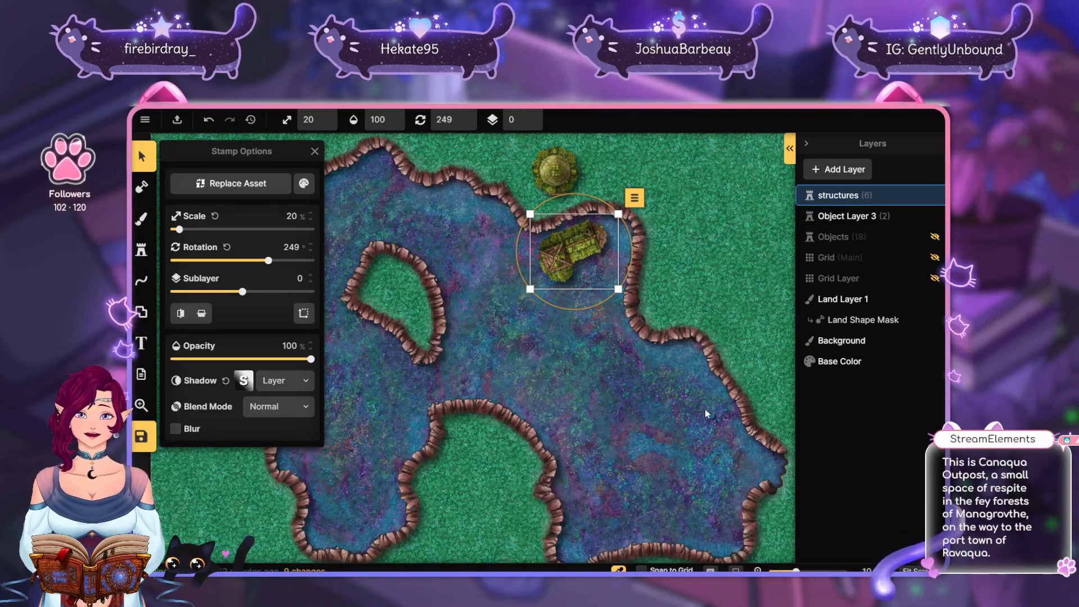
{"action": "left_click_drag", "start_coordinate": [705, 409], "coordinate": [764, 415]}
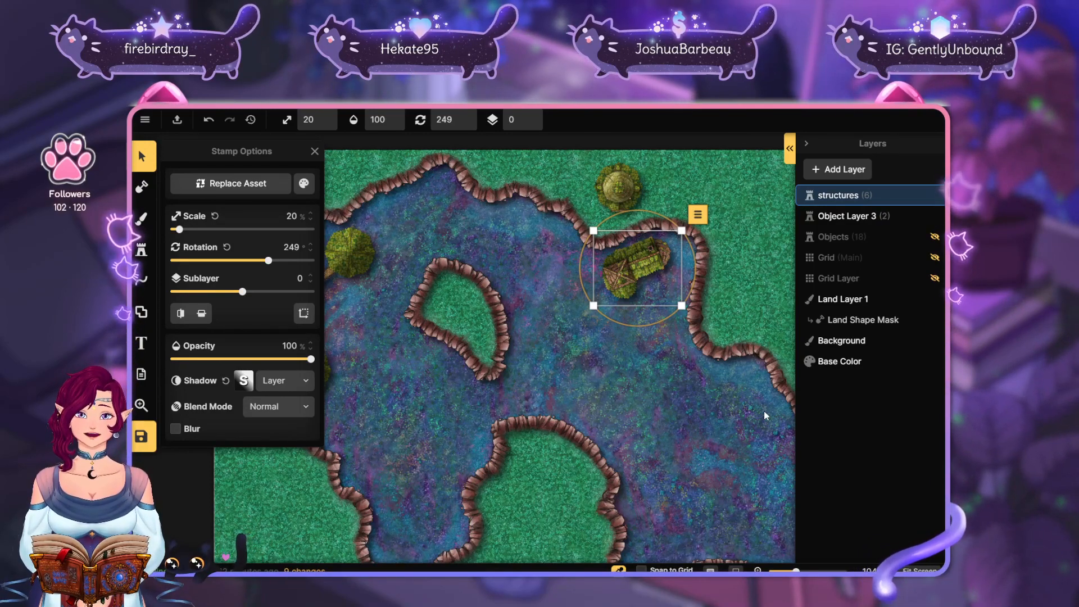
Leave the Canaqua Outpost preview and open the Managrovthe map from the Perla Idela folder at full size
{"action": "key", "text": "ctrl+Tab"}
{"action": "key", "text": "Escape"}
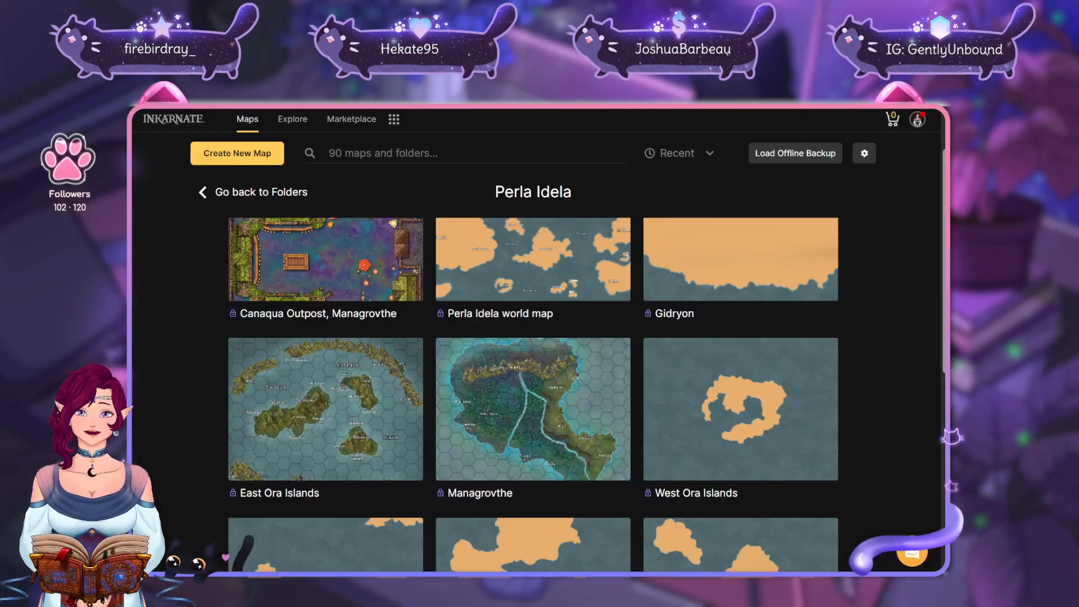
{"action": "left_click", "coordinate": [237, 197]}
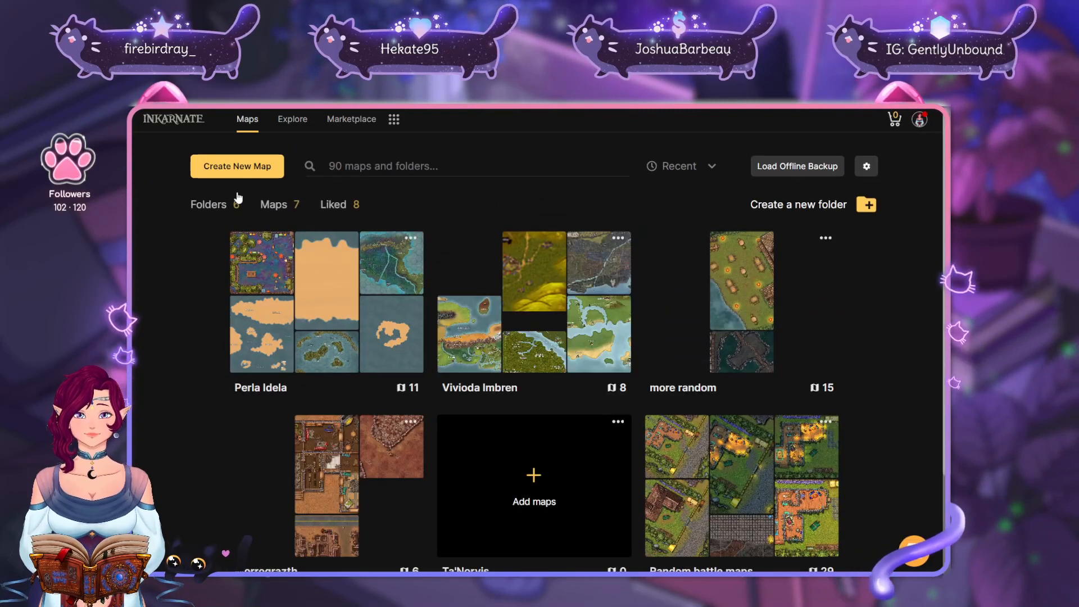
{"action": "left_click", "coordinate": [324, 320]}
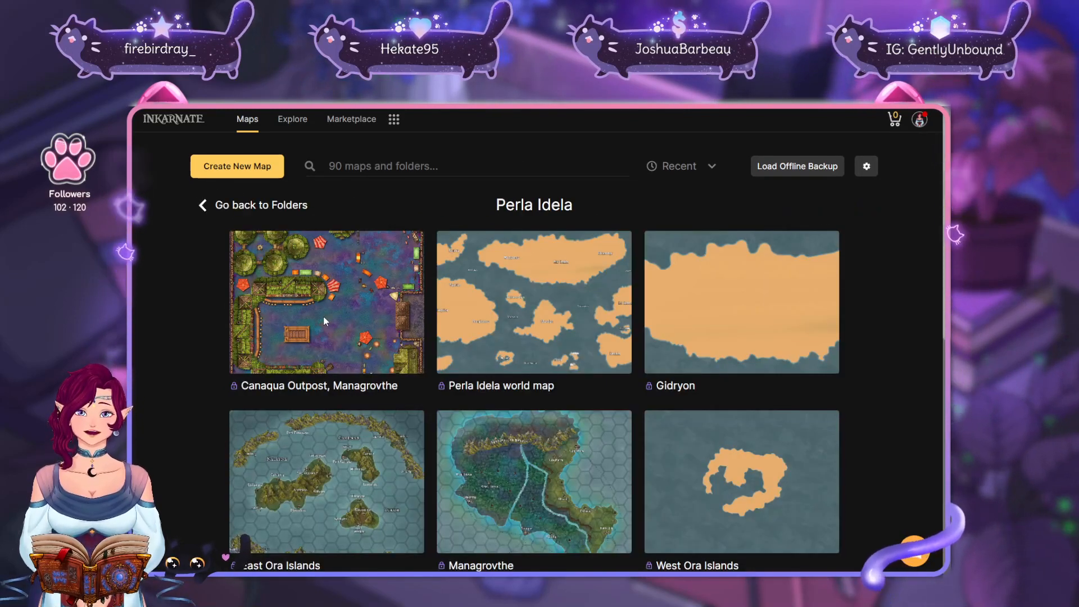
{"action": "mouse_move", "coordinate": [511, 476]}
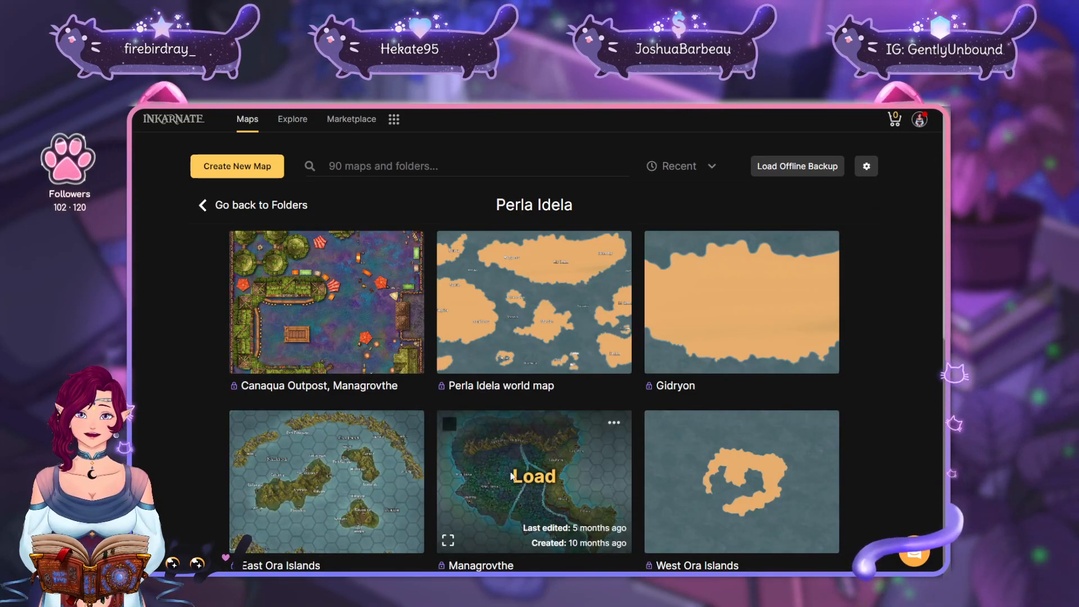
{"action": "left_click", "coordinate": [451, 541]}
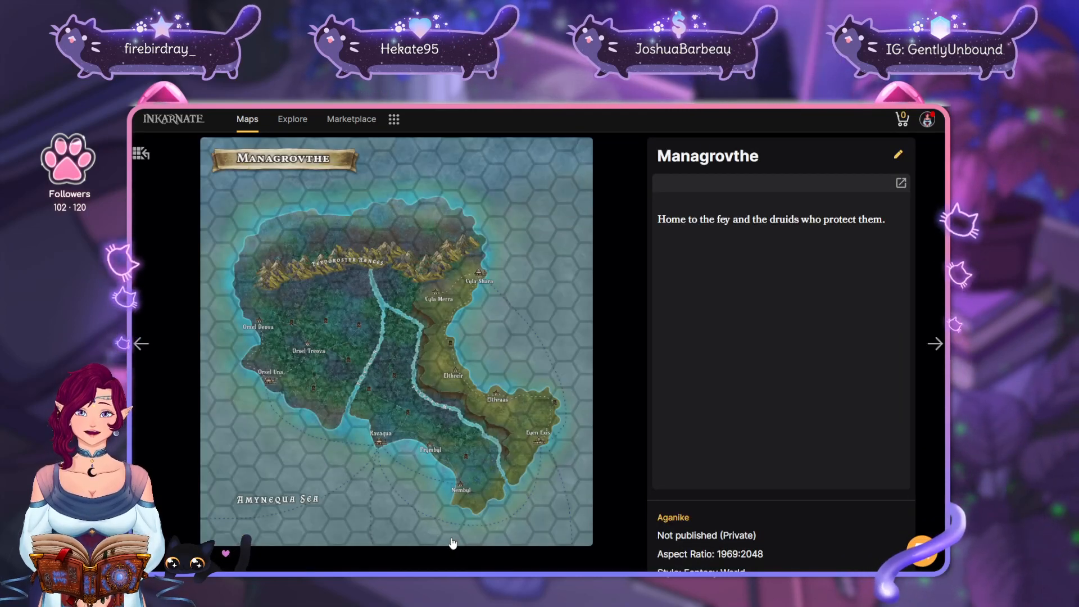
{"action": "left_click", "coordinate": [526, 297]}
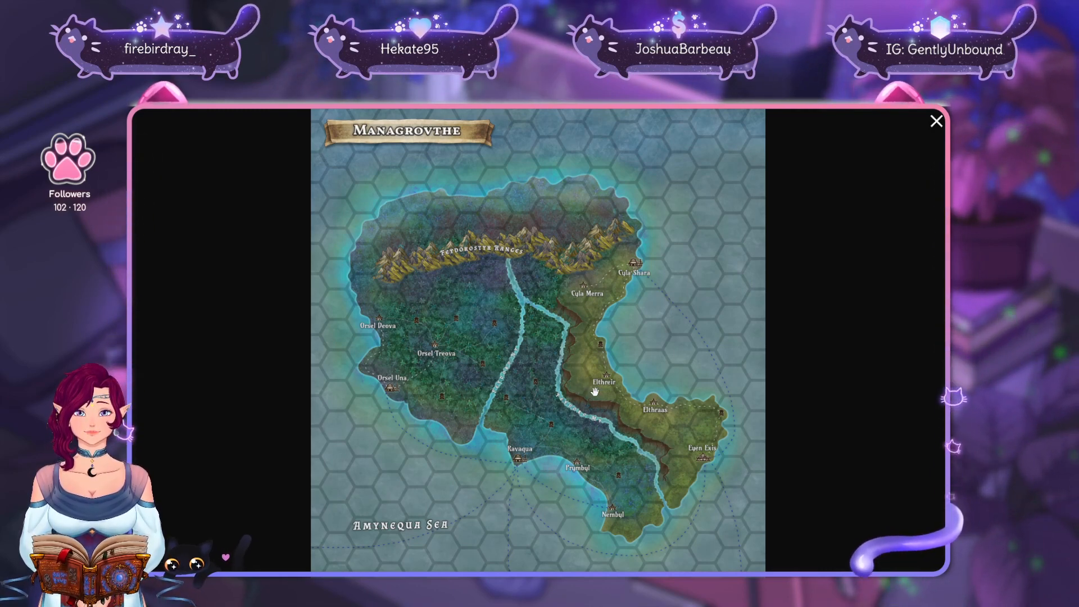
Examine the mountains, rivers and settlements across the enlarged Managrovthe region map, and close its preview
{"action": "scroll", "coordinate": [580, 416], "scroll_direction": "up", "scroll_amount": 3}
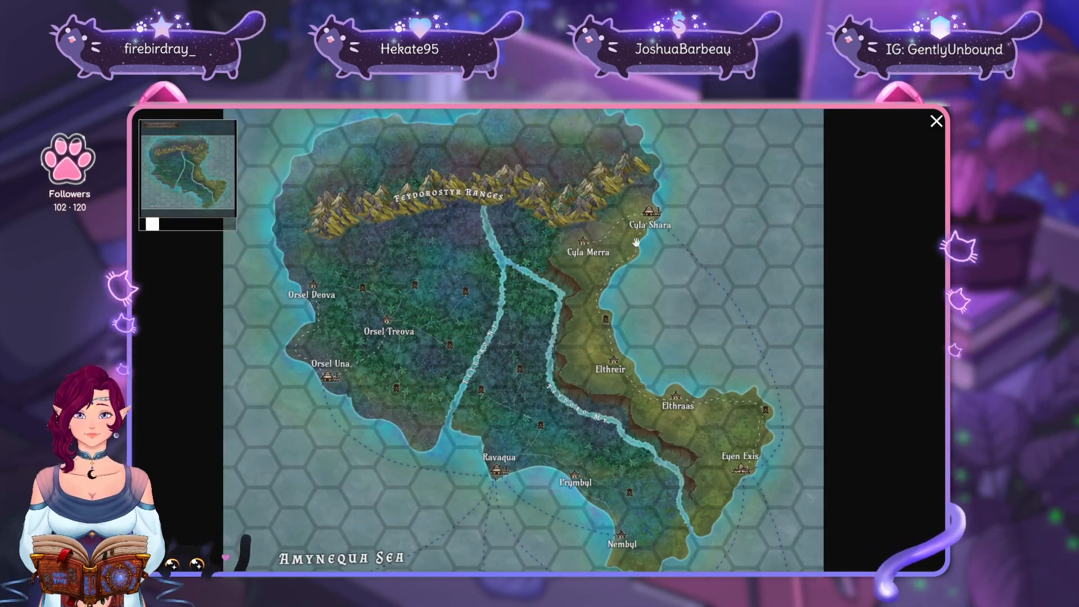
{"action": "left_click_drag", "start_coordinate": [635, 242], "coordinate": [635, 219]}
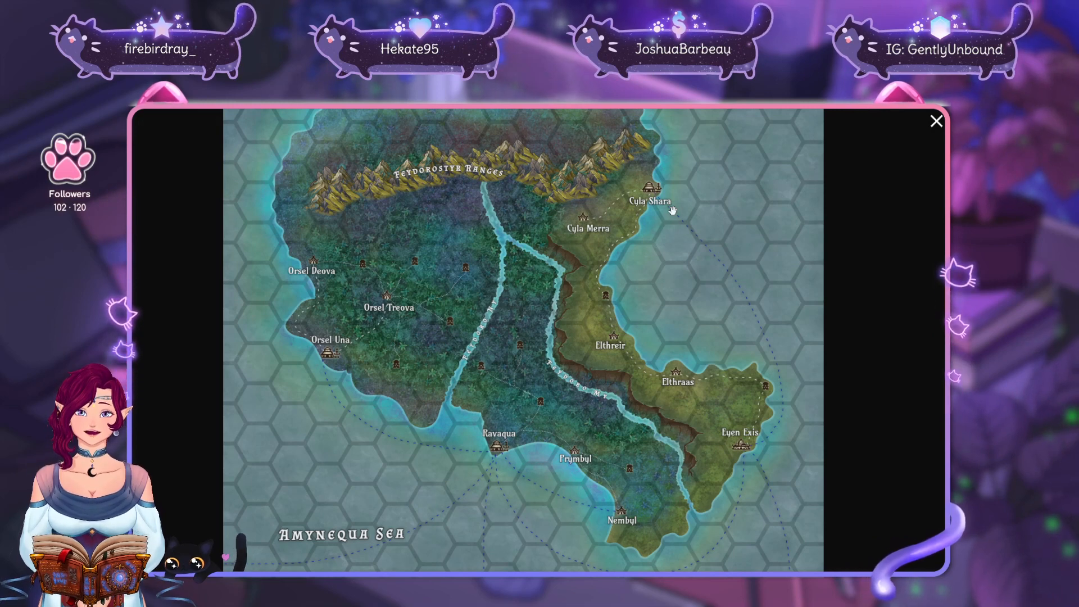
{"action": "scroll", "coordinate": [662, 281], "scroll_direction": "down", "scroll_amount": 1}
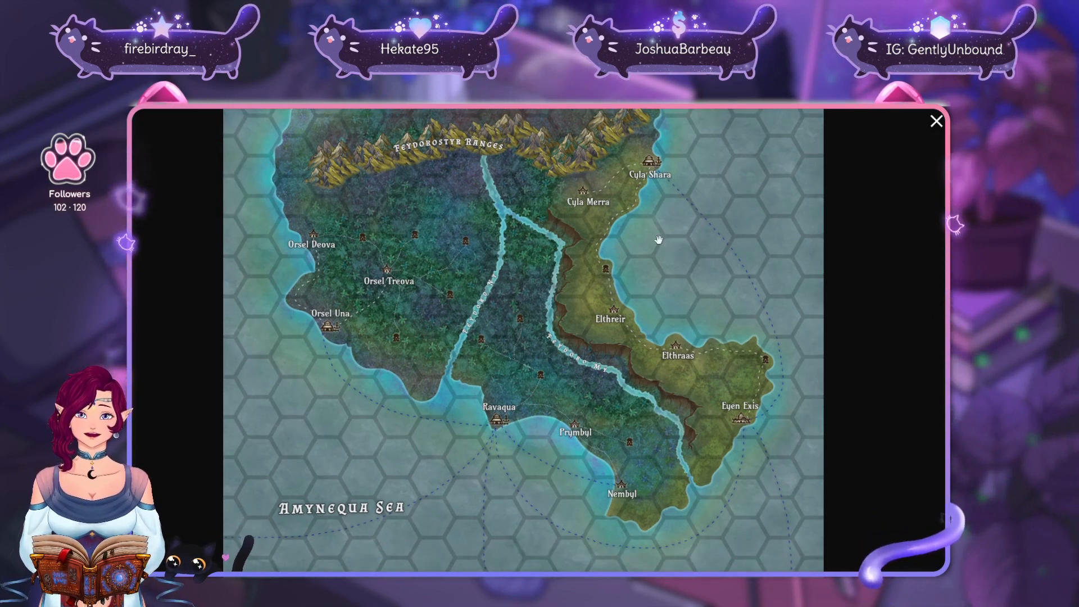
{"action": "scroll", "coordinate": [663, 243], "scroll_direction": "up", "scroll_amount": 2}
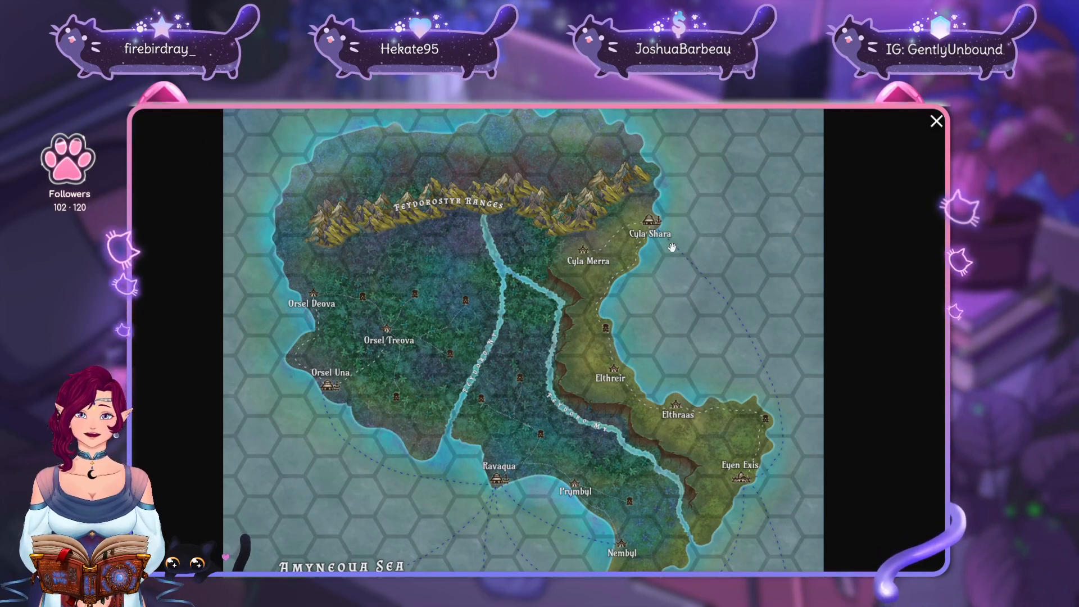
{"action": "scroll", "coordinate": [672, 247], "scroll_direction": "up", "scroll_amount": 2}
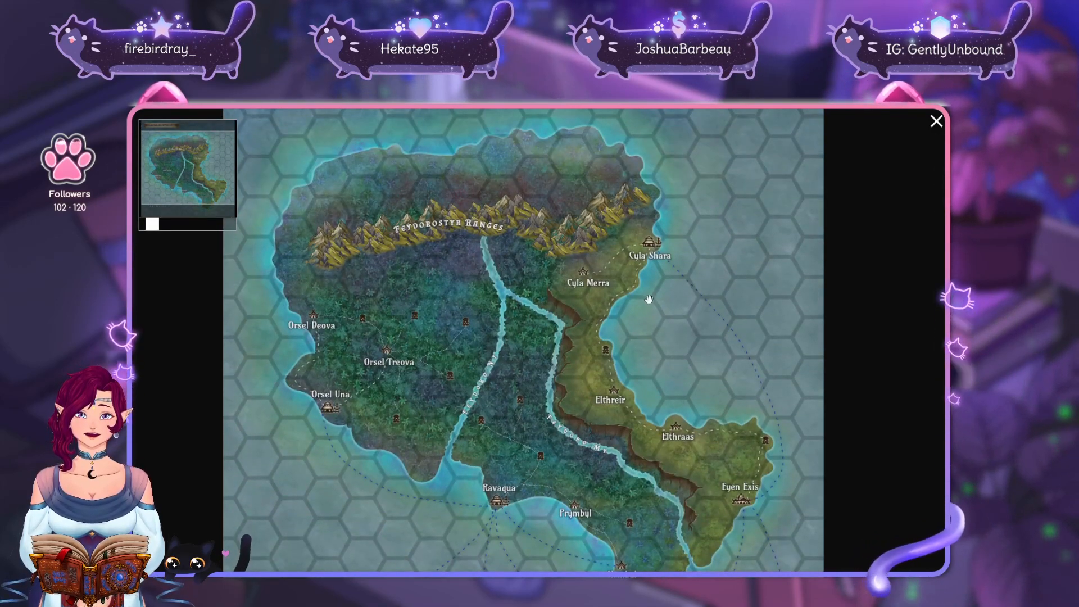
{"action": "scroll", "coordinate": [648, 300], "scroll_direction": "down", "scroll_amount": 4}
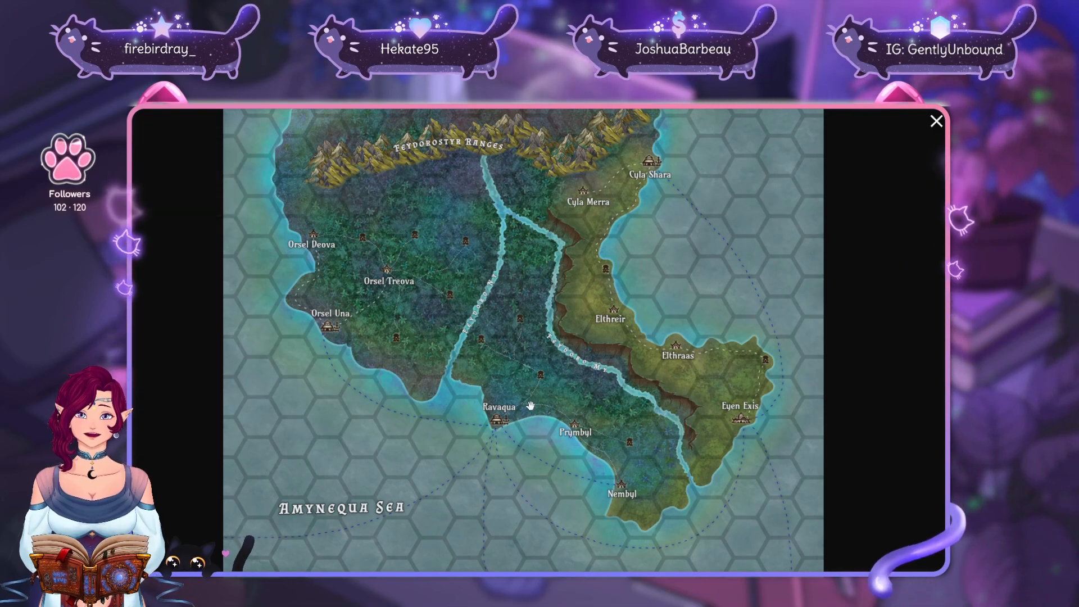
{"action": "key", "text": "Escape"}
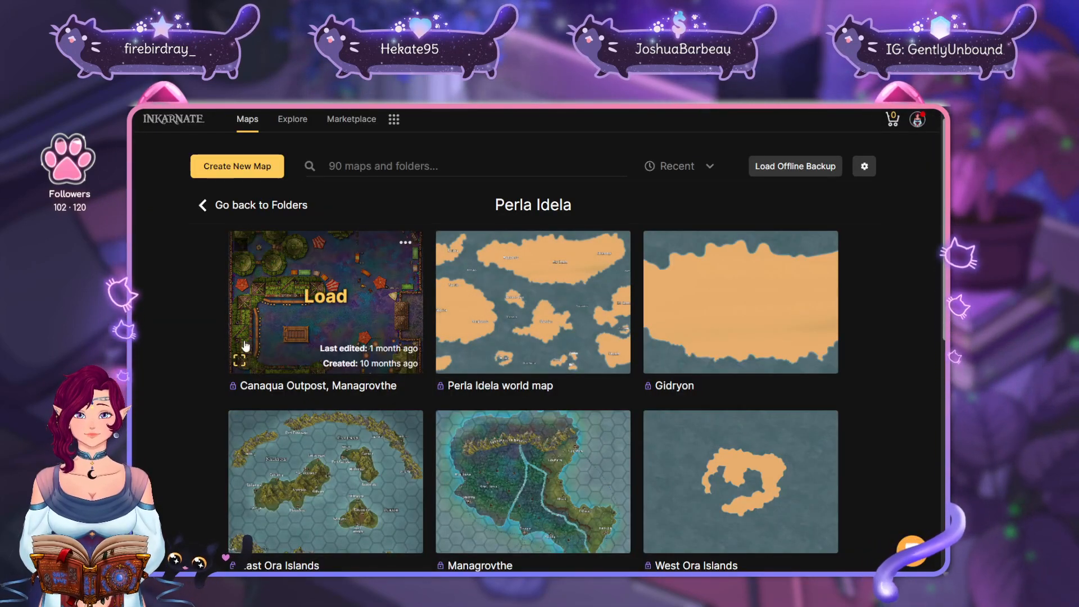
Open the Canaqua Outpost preview from the Perla Idela folder, and return to the village map with the hut deselected
{"action": "left_click", "coordinate": [241, 365]}
{"action": "left_click", "coordinate": [371, 96]}
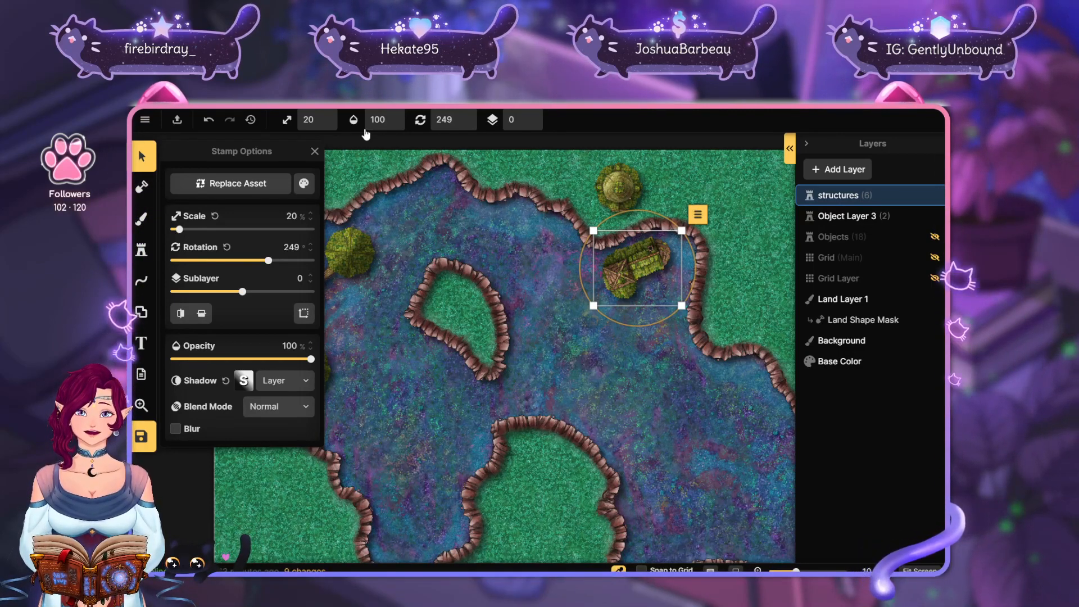
{"action": "left_click", "coordinate": [701, 386]}
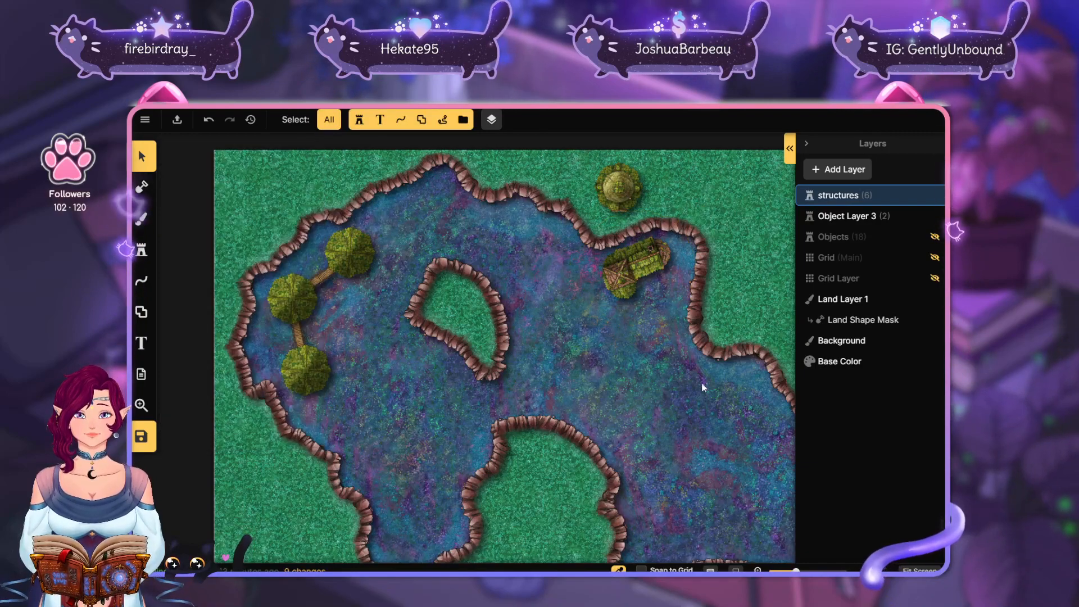
Place a second Green Leaf Fey Hut at 20% scale and 249° rotation, and move it over the chasm east of the small island
{"action": "left_click_drag", "start_coordinate": [713, 441], "coordinate": [695, 473]}
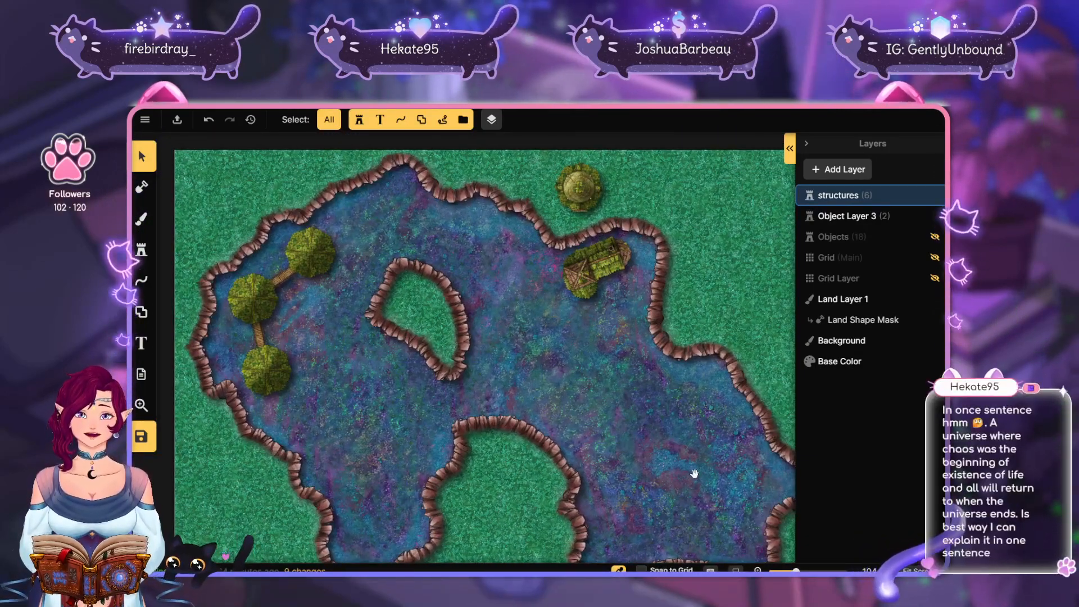
{"action": "left_click", "coordinate": [151, 254]}
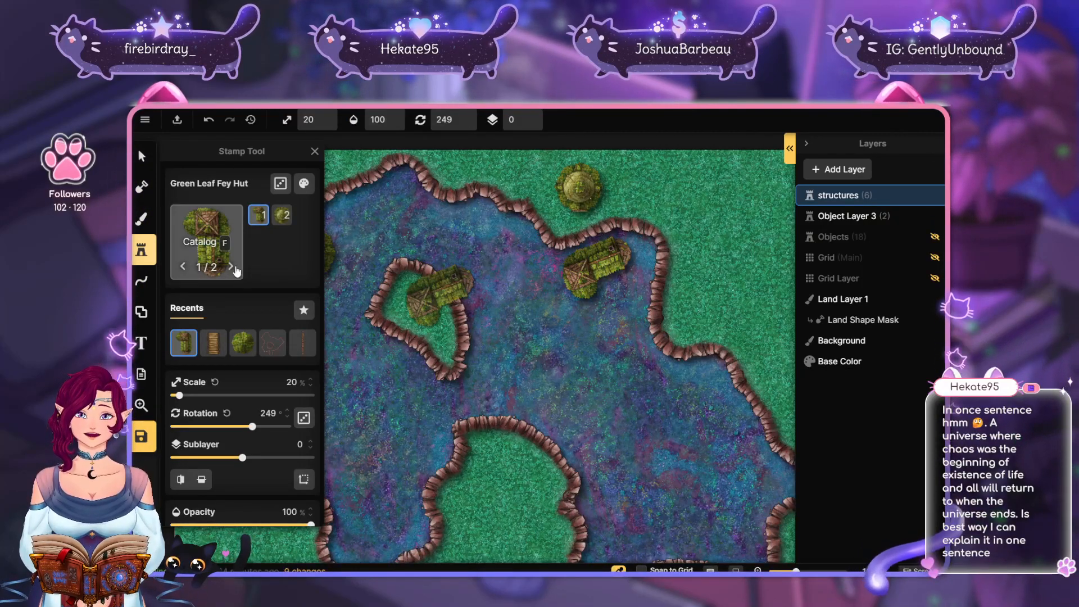
{"action": "left_click", "coordinate": [632, 301]}
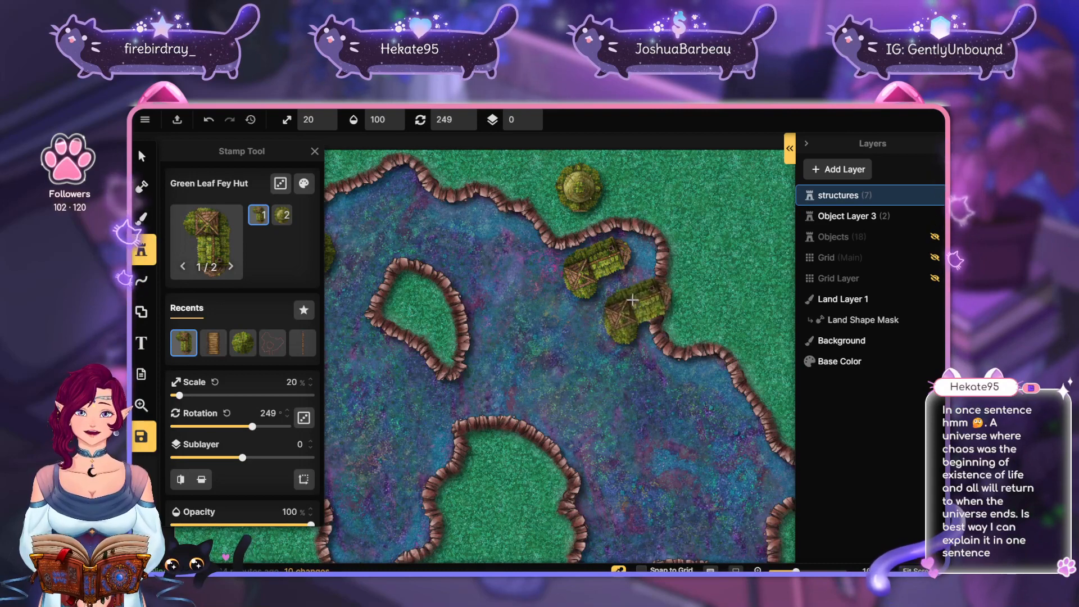
{"action": "key", "text": "v"}
{"action": "left_click", "coordinate": [647, 324]}
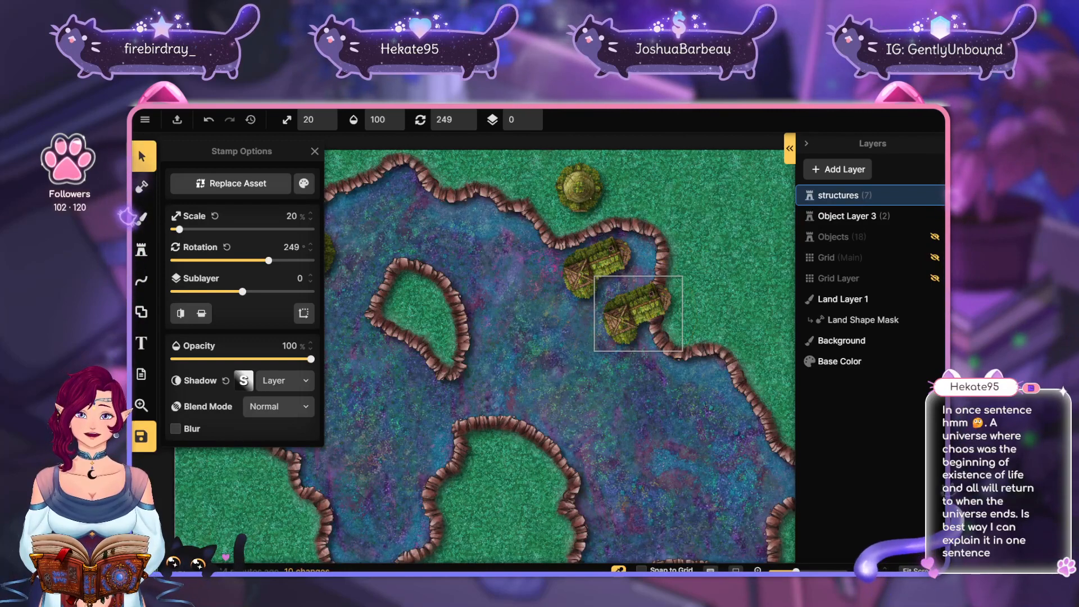
{"action": "left_click_drag", "start_coordinate": [642, 300], "coordinate": [536, 320]}
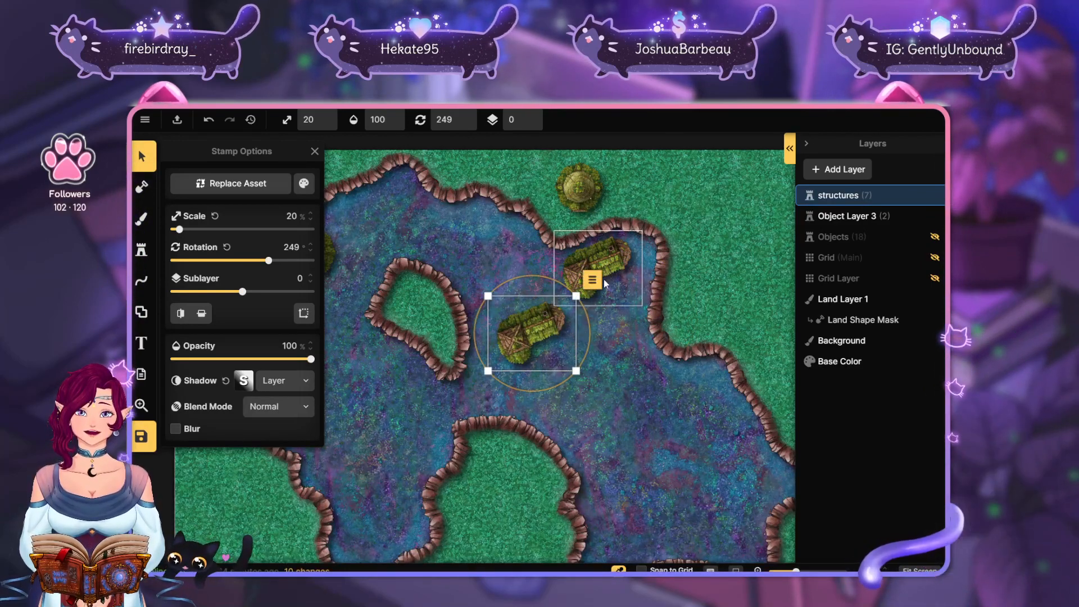
Rotate the original long fey hut by the northern cliff to 338° and move it against the east end of the copy
{"action": "left_click", "coordinate": [632, 279]}
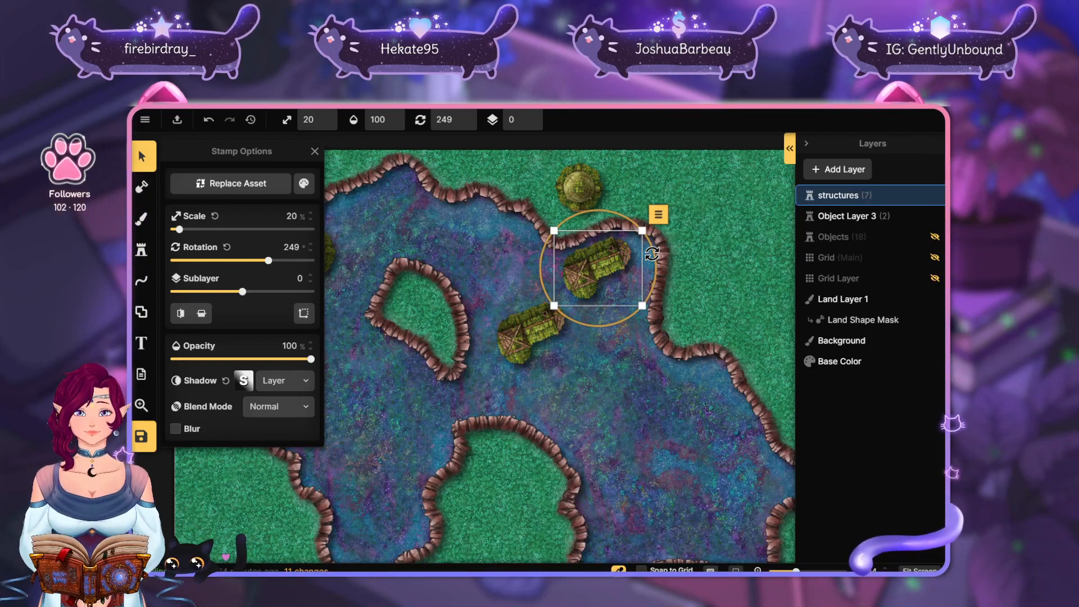
{"action": "left_click_drag", "start_coordinate": [659, 255], "coordinate": [612, 329]}
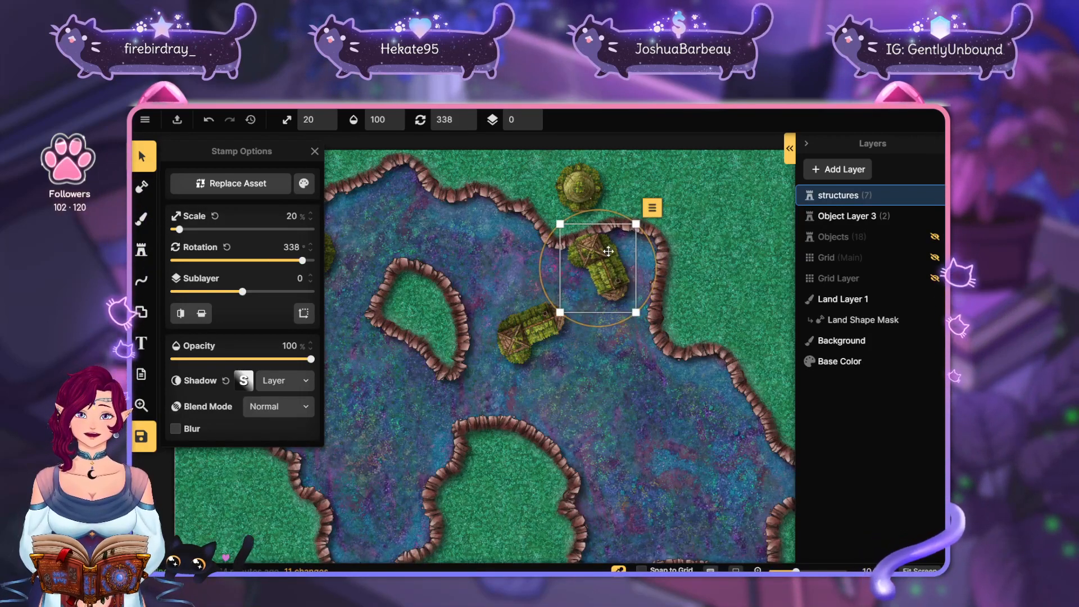
{"action": "left_click_drag", "start_coordinate": [609, 252], "coordinate": [584, 312]}
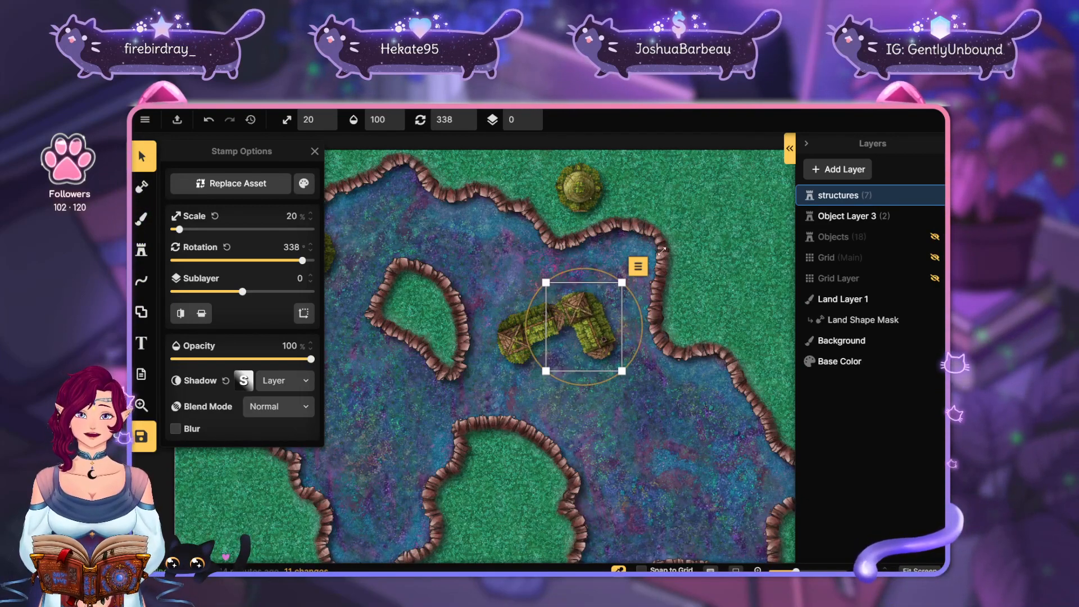
{"action": "left_click", "coordinate": [662, 256]}
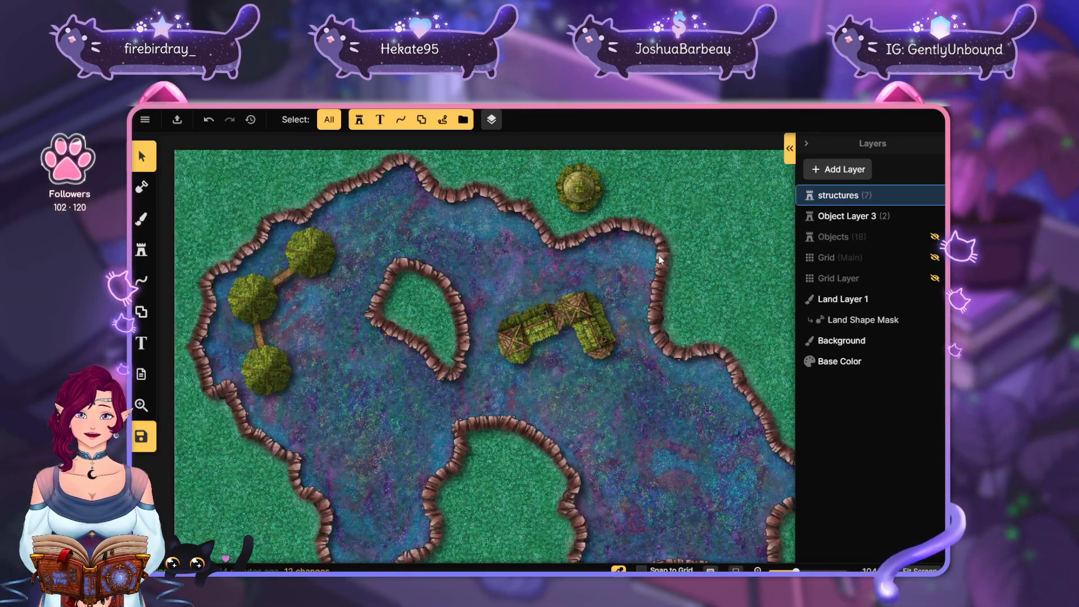
Try the 249° hut below the other long hut, then move it northwest, between the small island and the northern cliff
{"action": "left_click", "coordinate": [549, 322]}
{"action": "left_click_drag", "start_coordinate": [549, 322], "coordinate": [592, 368]}
{"action": "left_click_drag", "start_coordinate": [609, 380], "coordinate": [613, 382]}
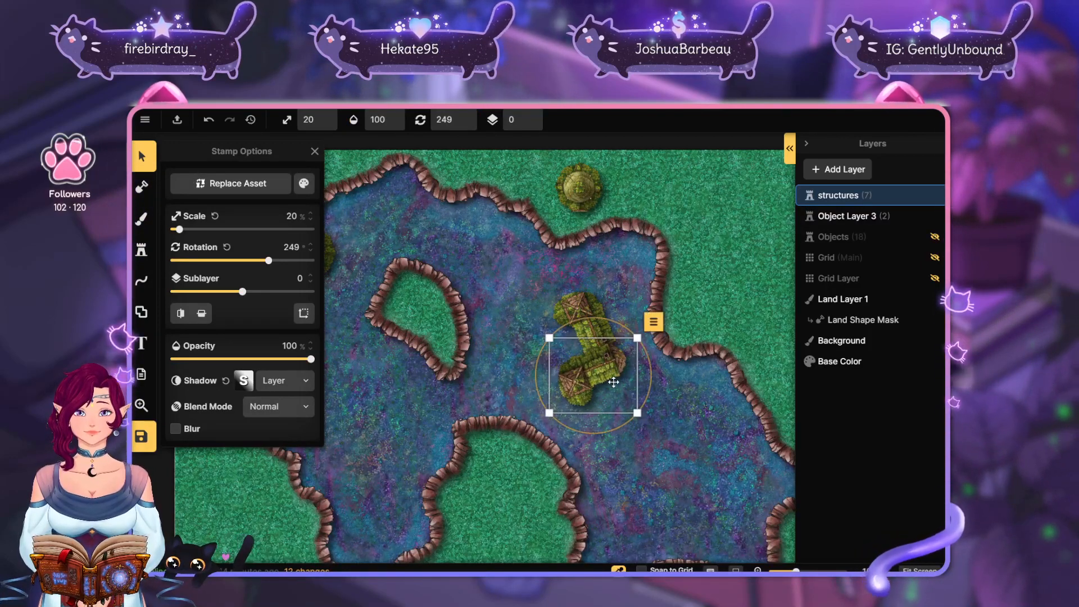
{"action": "mouse_move", "coordinate": [518, 282]}
{"action": "left_mouse_down"}
{"action": "mouse_move", "coordinate": [603, 375]}
{"action": "mouse_move", "coordinate": [511, 281]}
{"action": "mouse_move", "coordinate": [514, 289]}
{"action": "left_mouse_up"}
{"action": "left_click", "coordinate": [507, 268]}
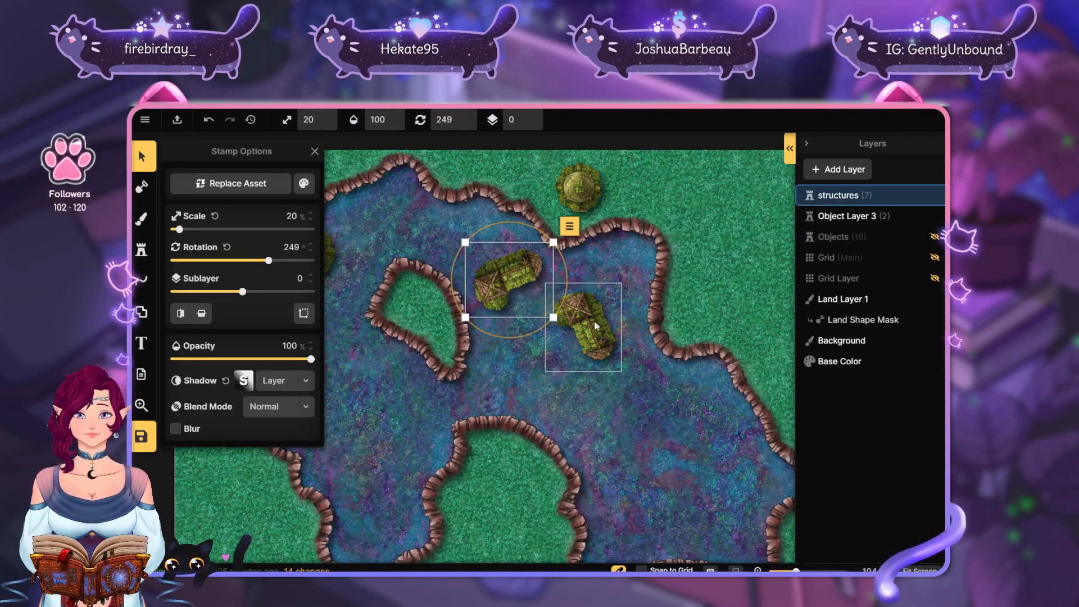
Rotate the 338° hut to 64.5° and place it over the chasm, northeast of the southern land mass
{"action": "left_click", "coordinate": [583, 312]}
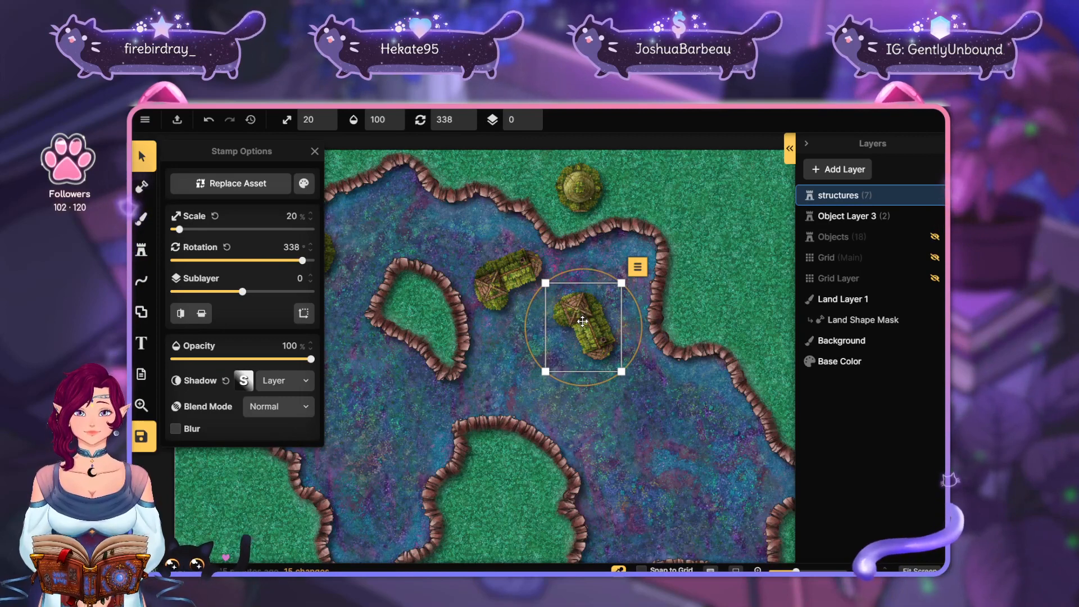
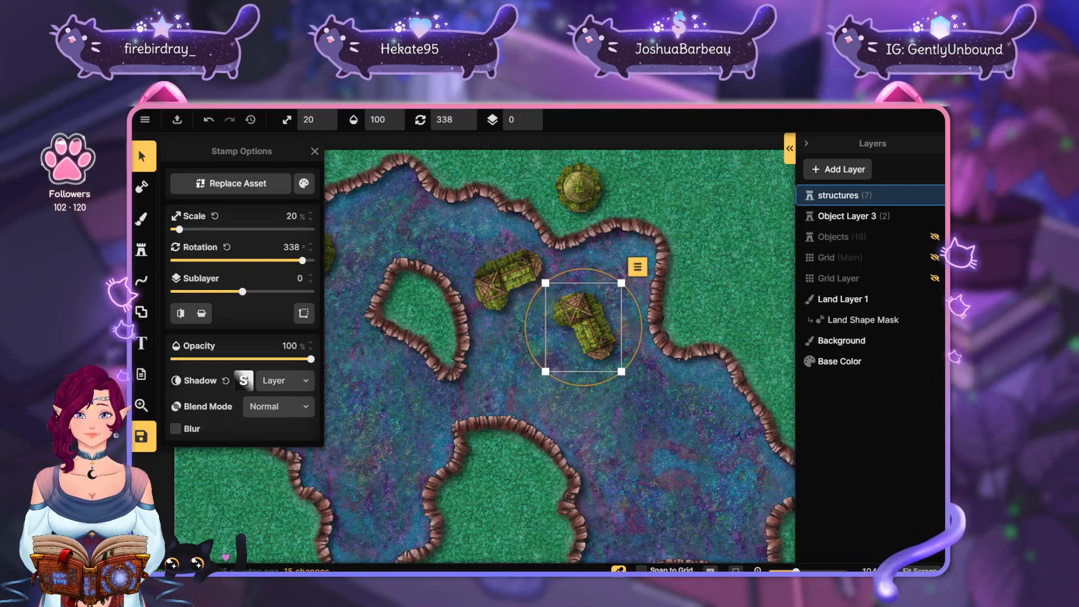
{"action": "left_click_drag", "start_coordinate": [594, 334], "coordinate": [615, 323]}
{"action": "left_click", "coordinate": [662, 313]}
{"action": "left_click", "coordinate": [605, 317]}
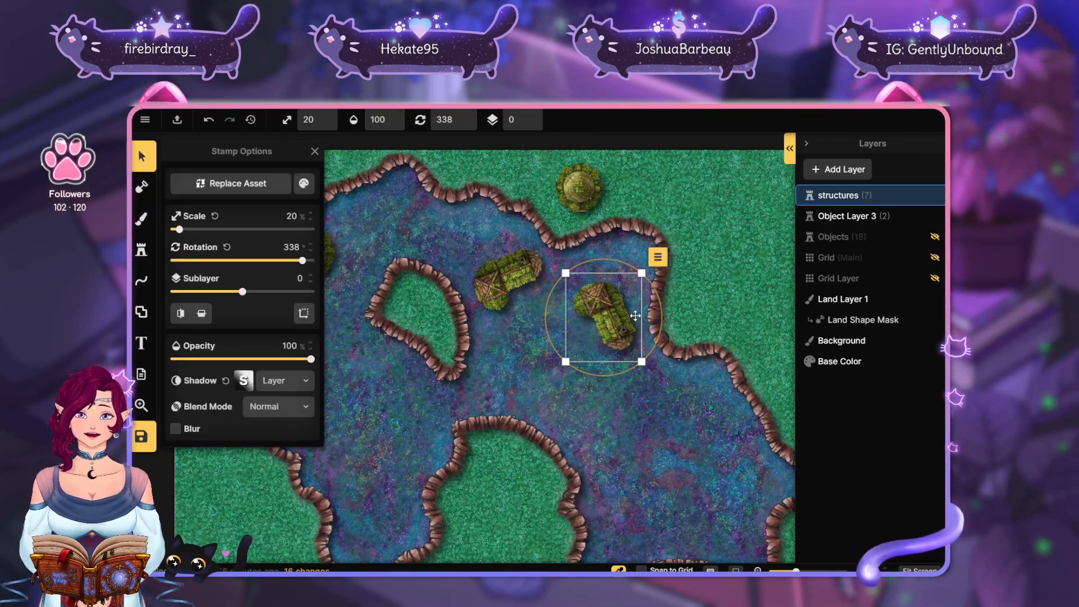
{"action": "left_click_drag", "start_coordinate": [666, 293], "coordinate": [660, 352]}
{"action": "left_click_drag", "start_coordinate": [615, 302], "coordinate": [646, 397]}
Move the 249° hut southeast to just above the other long hut and adjust its rotation slightly
{"action": "left_click", "coordinate": [522, 265]}
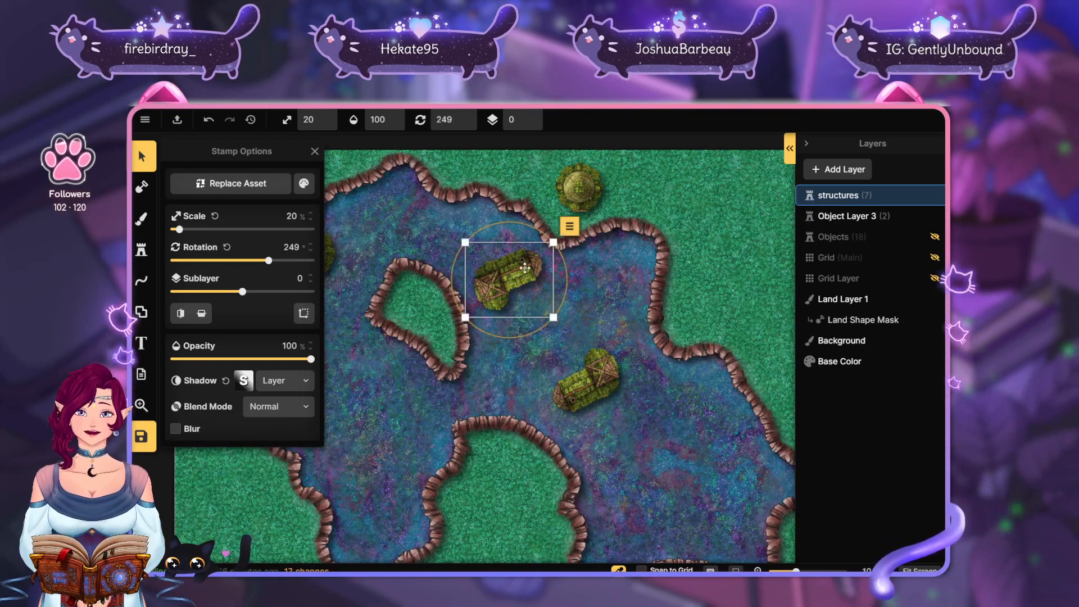
{"action": "left_click_drag", "start_coordinate": [525, 267], "coordinate": [570, 311]}
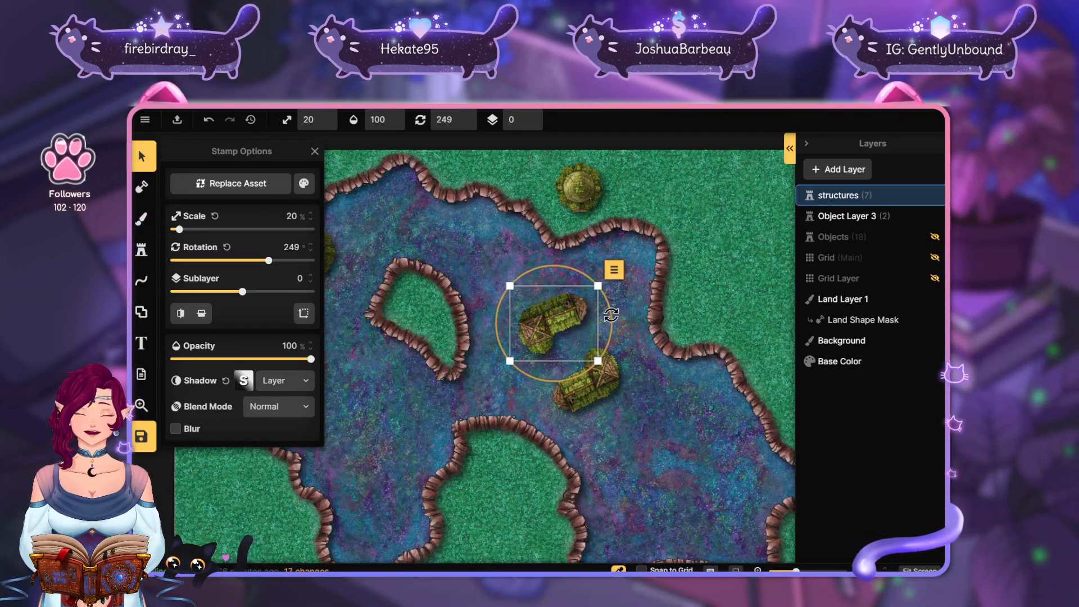
{"action": "left_click_drag", "start_coordinate": [610, 310], "coordinate": [609, 306]}
{"action": "left_click", "coordinate": [648, 311]}
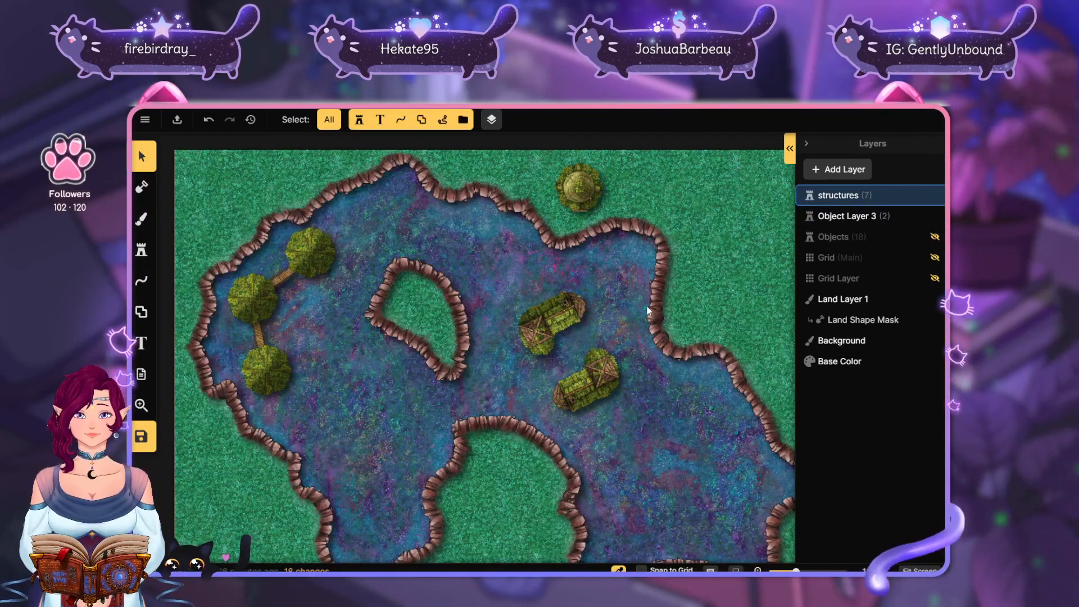
Rotate the lower long hut to 79.5° near the southern land mass, and turn the upper one to 298.5° while shifting it northwest
{"action": "left_click", "coordinate": [562, 321]}
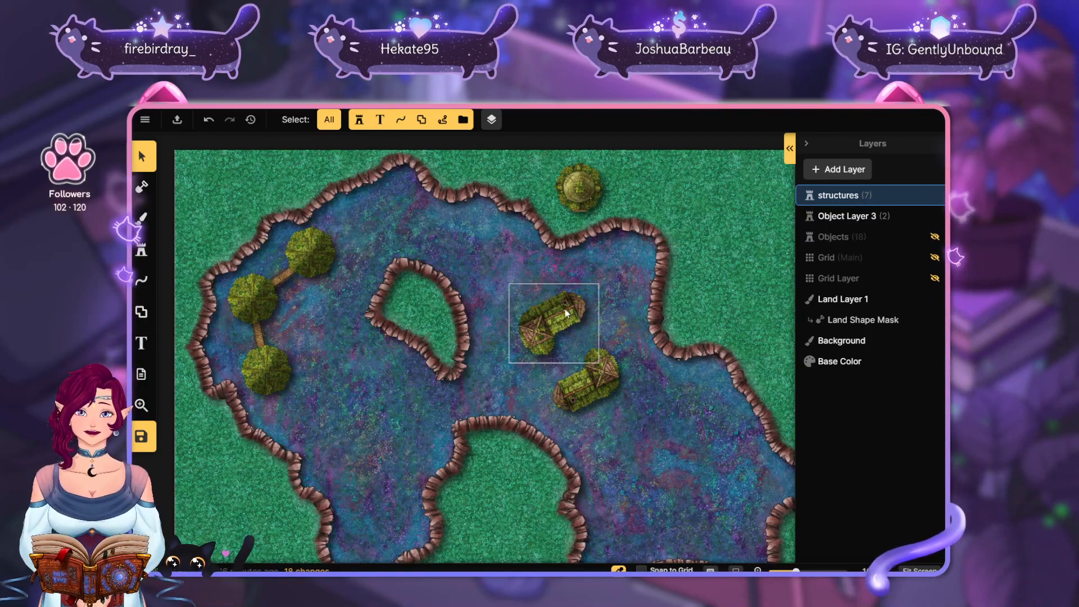
{"action": "left_click_drag", "start_coordinate": [611, 335], "coordinate": [625, 401]}
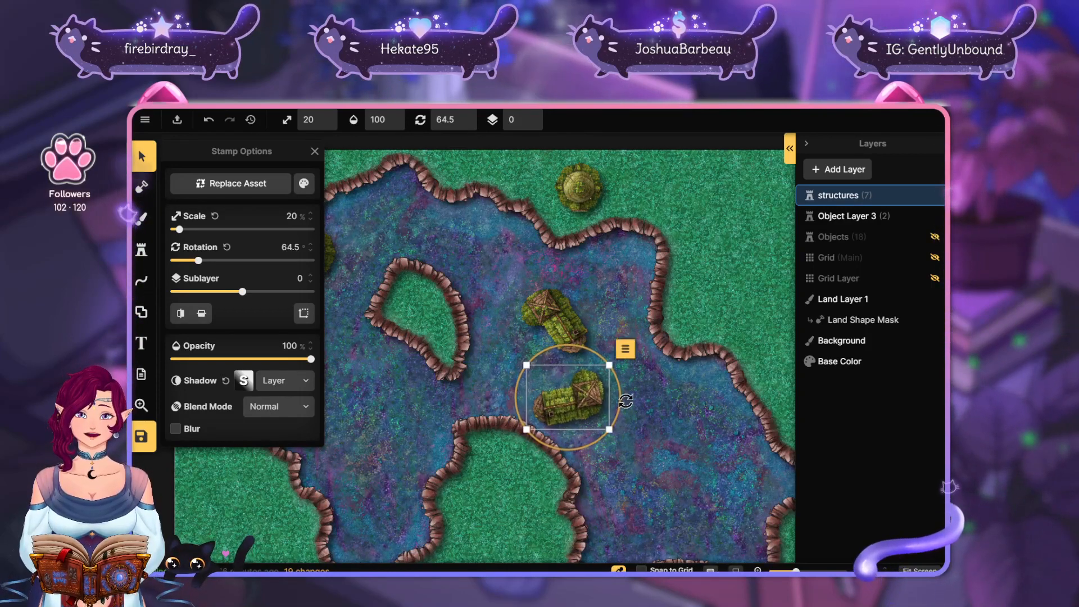
{"action": "left_click", "coordinate": [552, 302]}
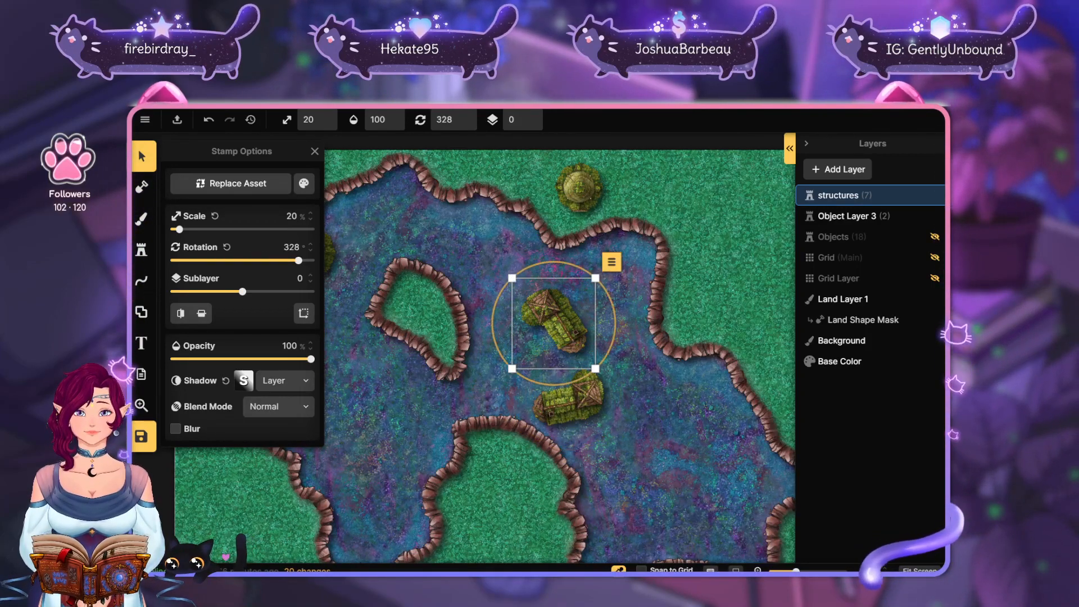
{"action": "left_click_drag", "start_coordinate": [614, 315], "coordinate": [596, 281]}
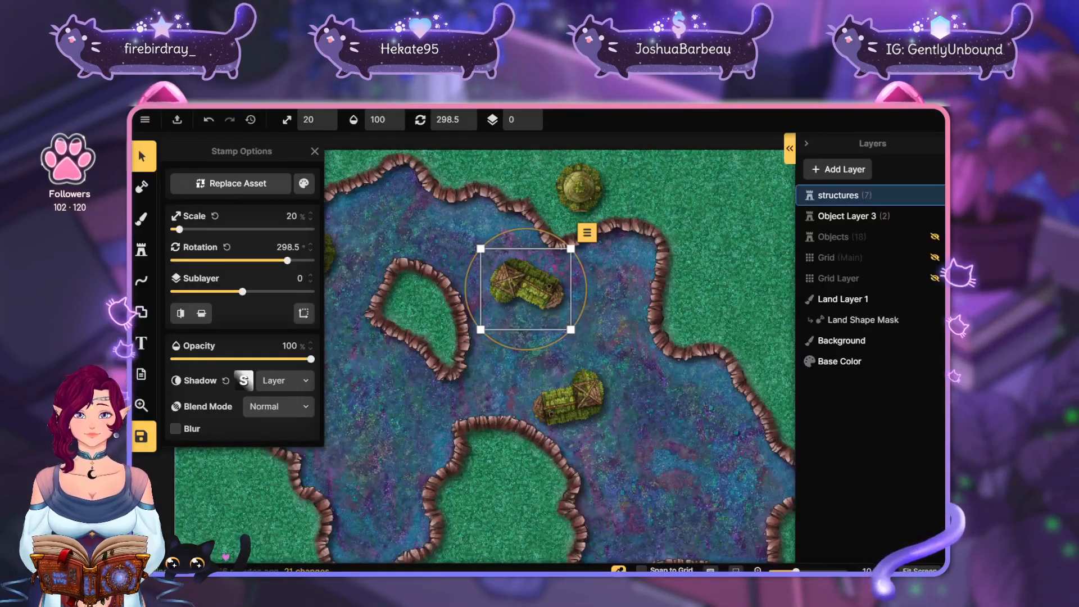
Delete both long Green Leaf Fey Huts over the chasm and the round domed hut on the northern grass
{"action": "key", "text": "Delete"}
{"action": "left_click", "coordinate": [582, 394]}
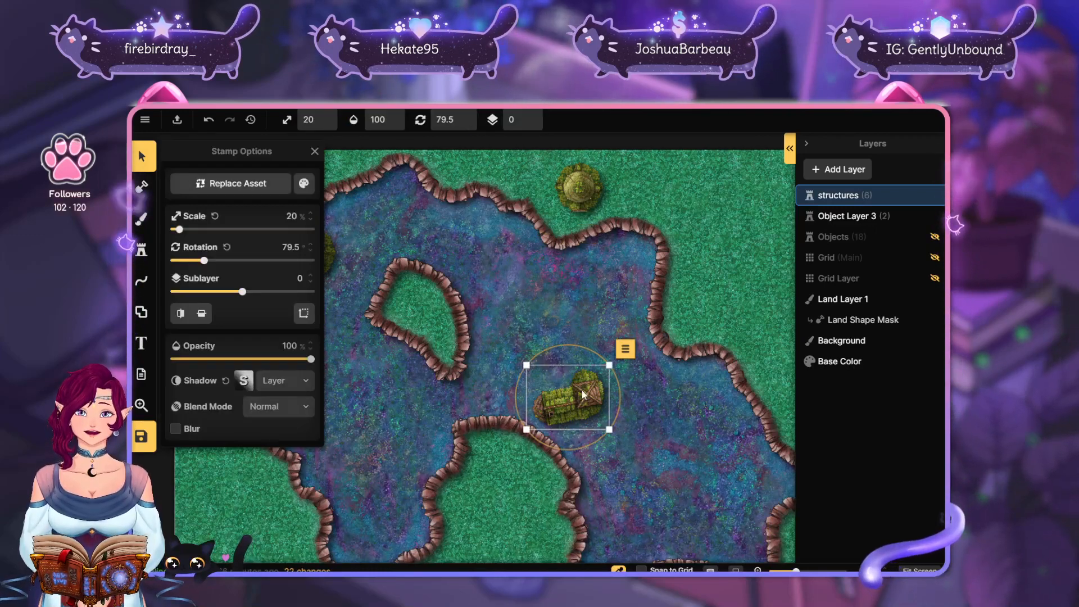
{"action": "key", "text": "Delete"}
{"action": "left_click", "coordinate": [572, 181]}
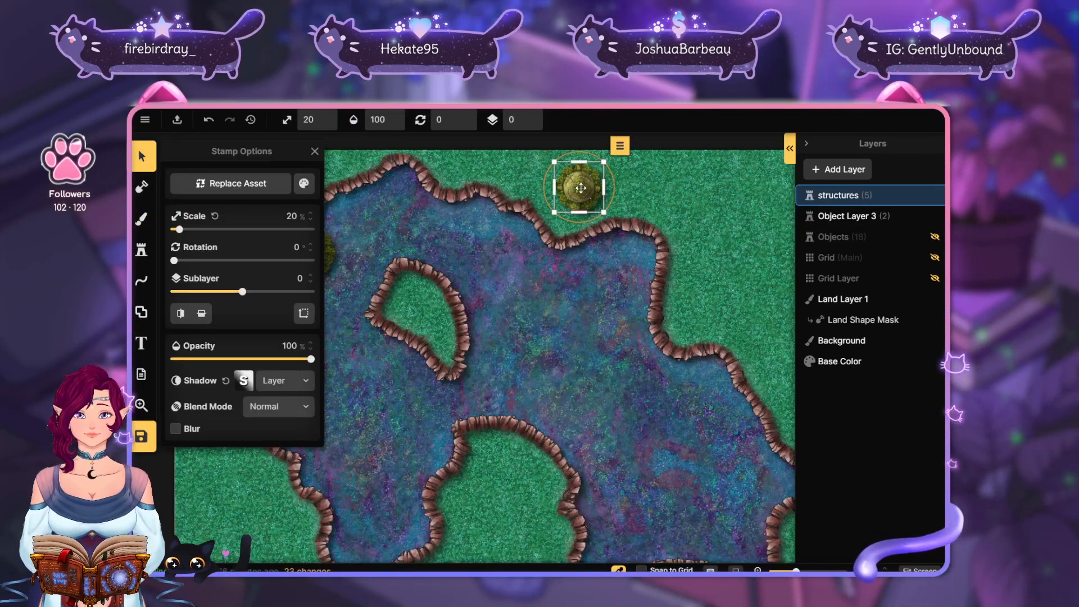
{"action": "left_click_drag", "start_coordinate": [572, 181], "coordinate": [688, 246]}
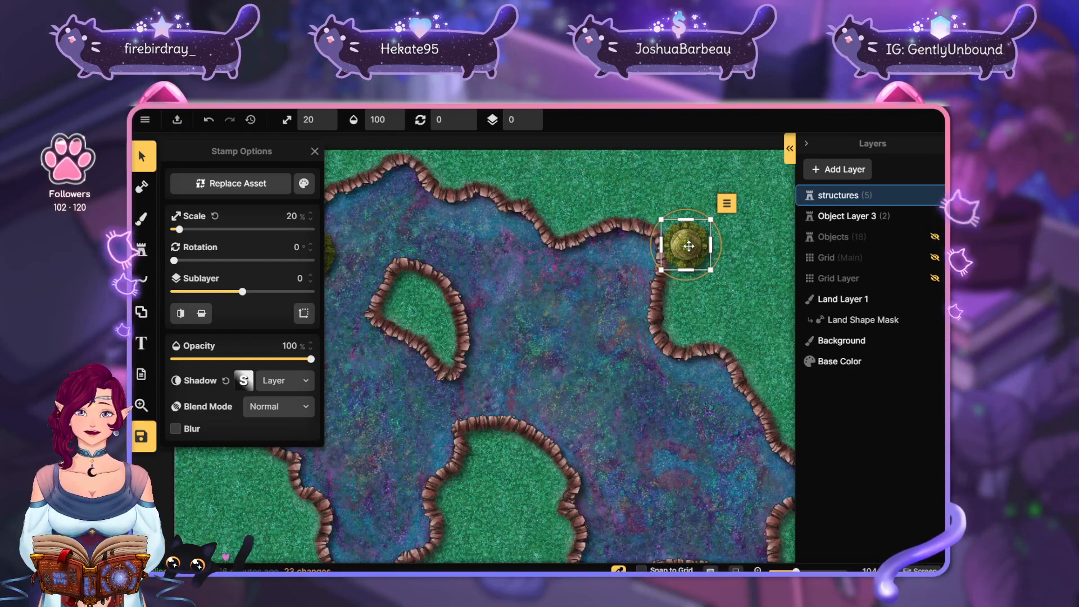
{"action": "key", "text": "Delete"}
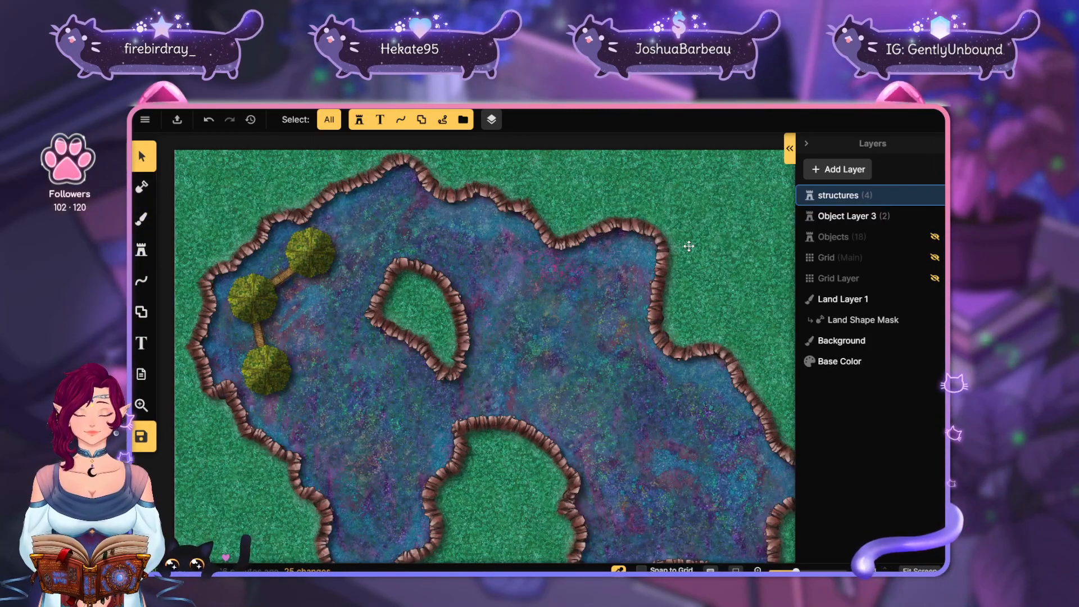
Look through the Fantasy Battlemaps stamps tagged buildings and pick the Rectangular Leaf Roof
{"action": "left_click", "coordinate": [149, 257]}
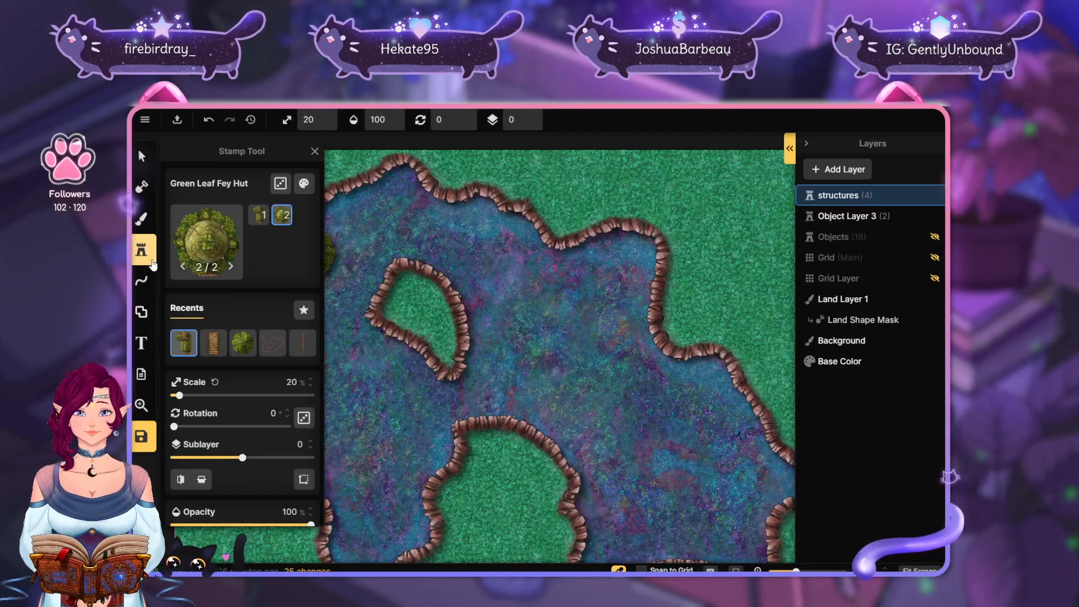
{"action": "left_click", "coordinate": [212, 251]}
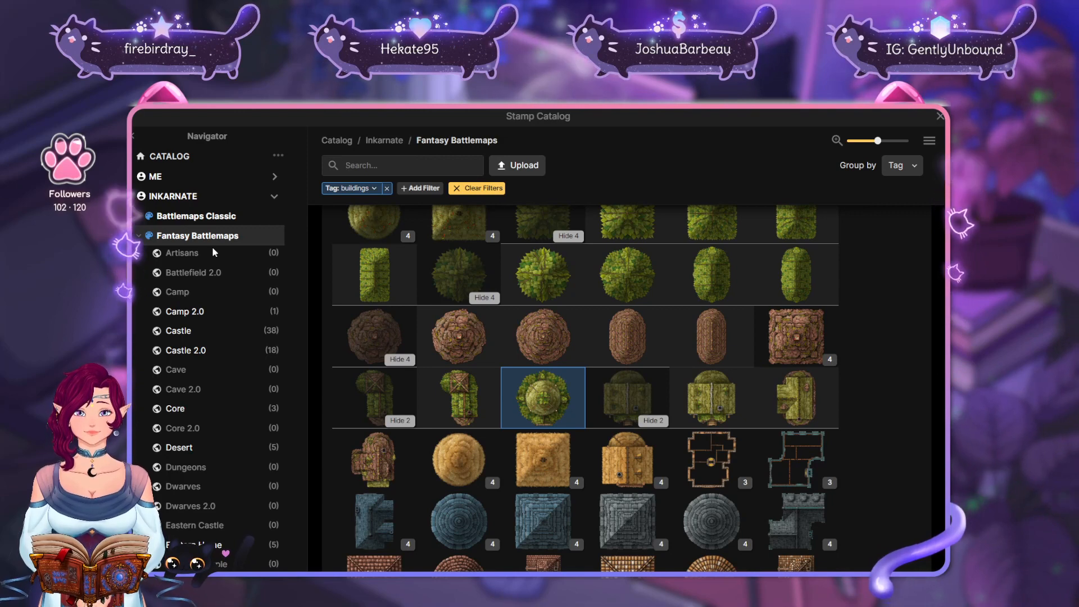
{"action": "scroll", "coordinate": [627, 359], "scroll_direction": "down", "scroll_amount": 2}
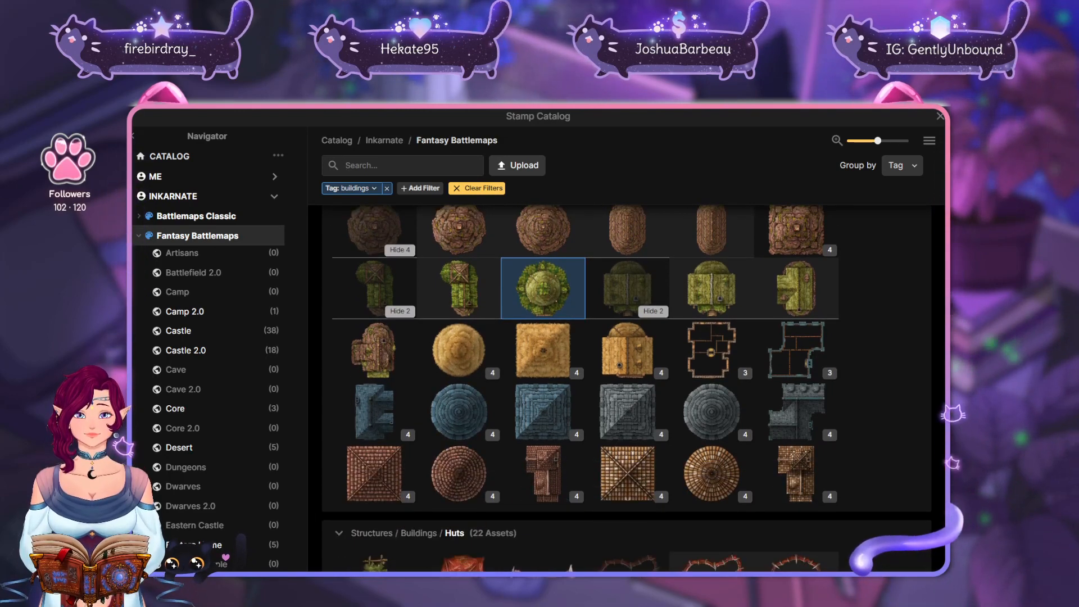
{"action": "scroll", "coordinate": [627, 388], "scroll_direction": "up", "scroll_amount": 5}
{"action": "scroll", "coordinate": [626, 387], "scroll_direction": "down", "scroll_amount": 3}
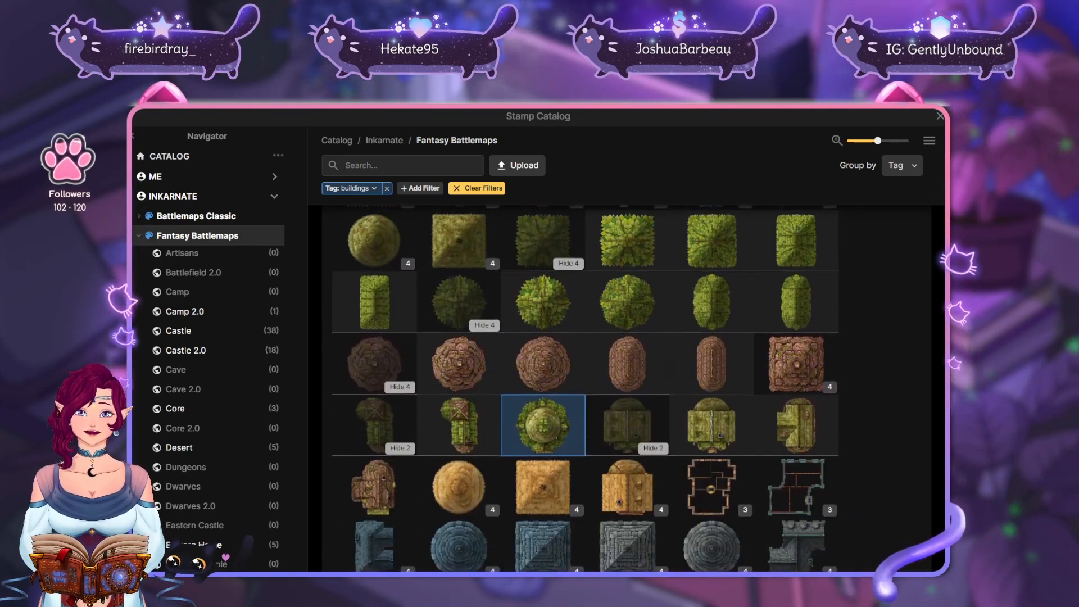
{"action": "scroll", "coordinate": [586, 388], "scroll_direction": "down", "scroll_amount": 2}
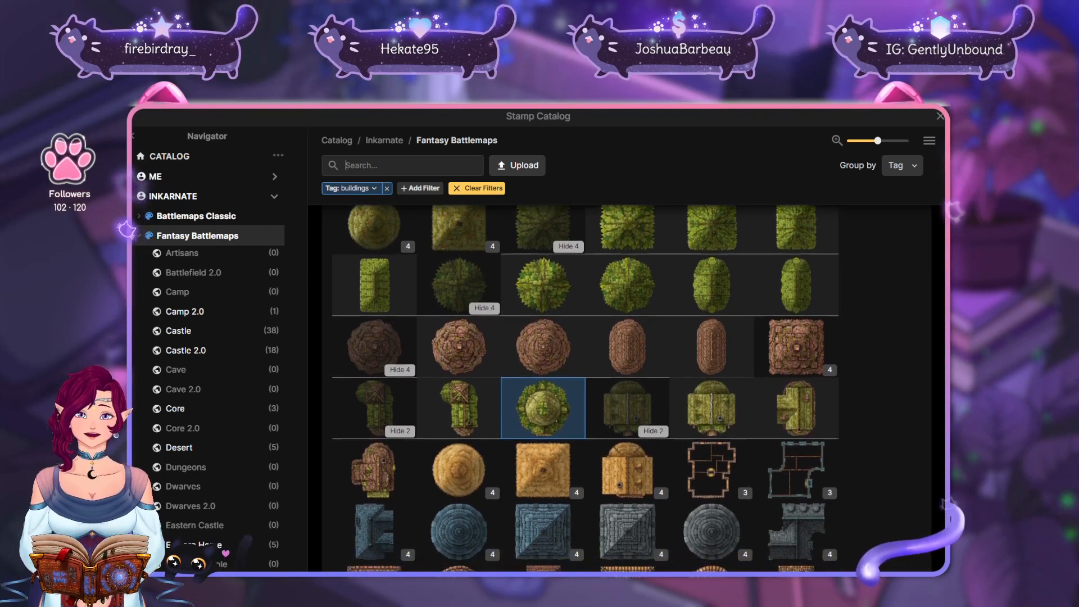
{"action": "scroll", "coordinate": [836, 386], "scroll_direction": "up", "scroll_amount": 1}
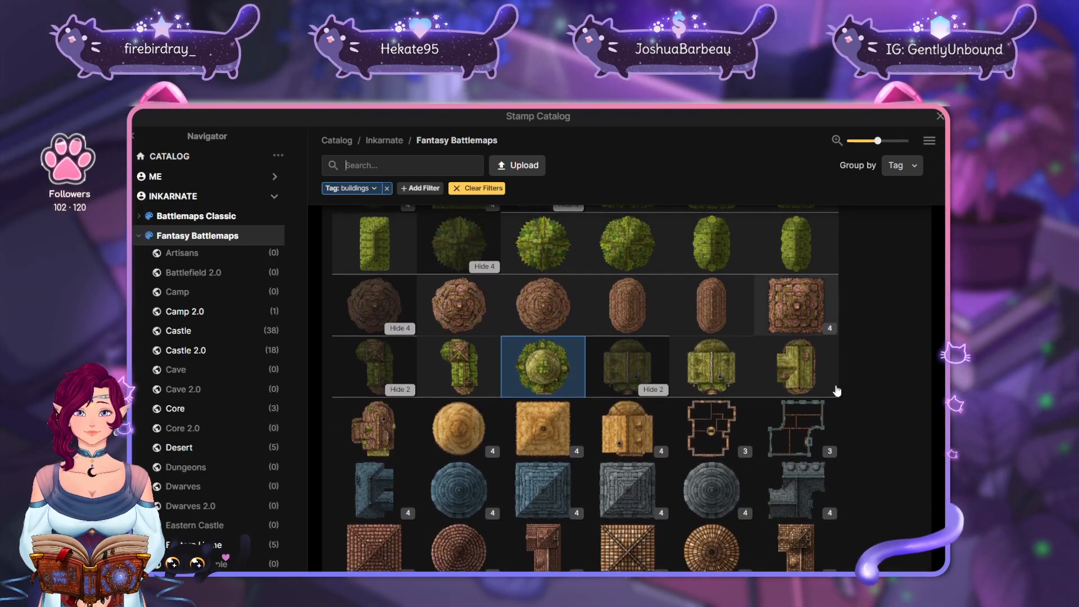
{"action": "scroll", "coordinate": [837, 385], "scroll_direction": "down", "scroll_amount": 3}
{"action": "scroll", "coordinate": [626, 388], "scroll_direction": "up", "scroll_amount": 1}
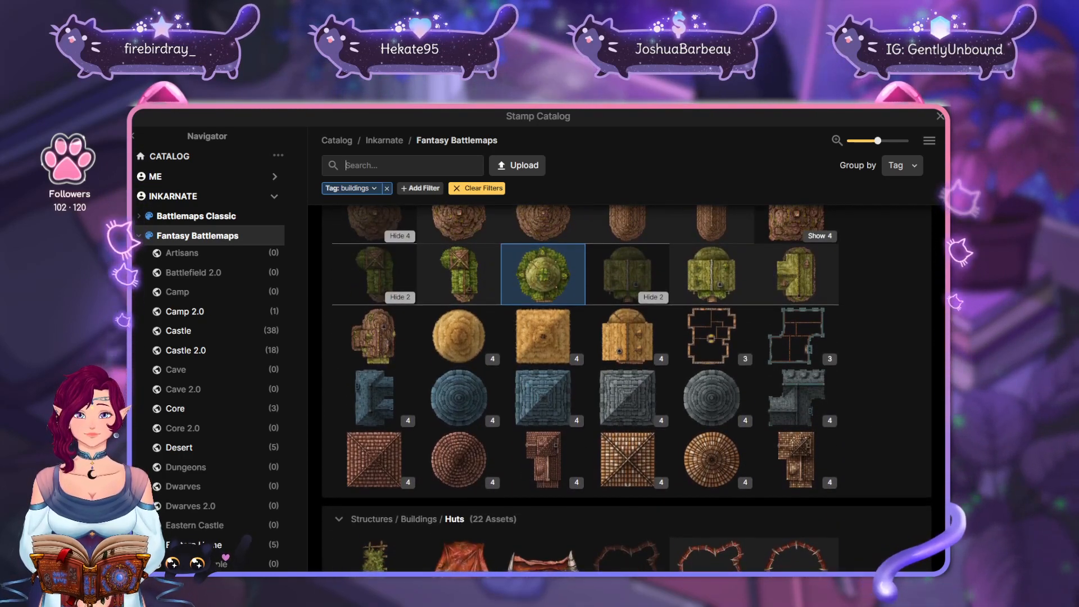
{"action": "scroll", "coordinate": [627, 387], "scroll_direction": "down", "scroll_amount": 2}
{"action": "scroll", "coordinate": [850, 408], "scroll_direction": "up", "scroll_amount": 10}
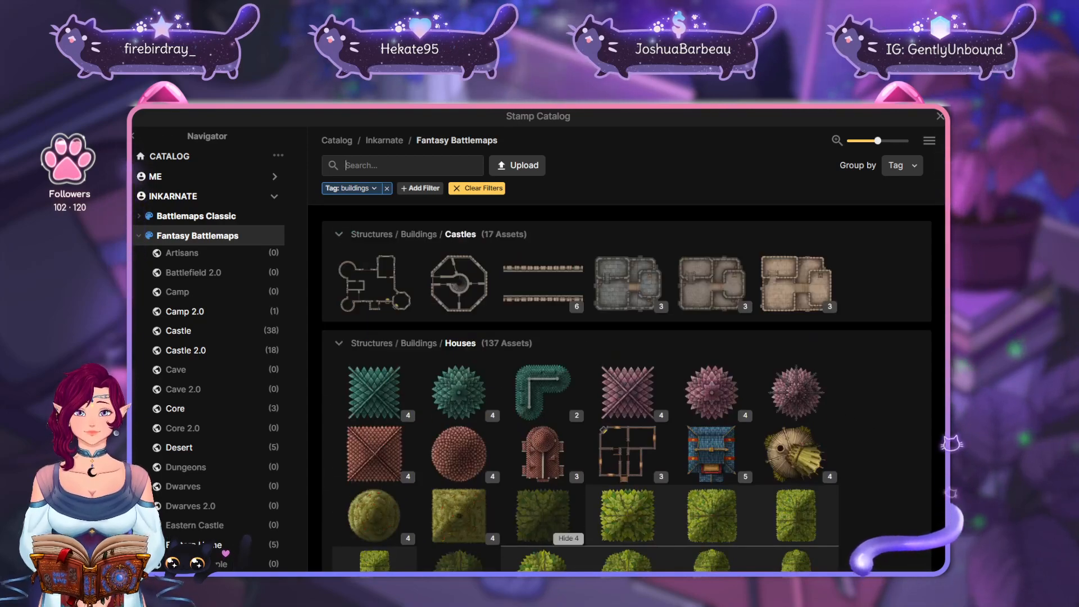
{"action": "scroll", "coordinate": [854, 325], "scroll_direction": "down", "scroll_amount": 6}
{"action": "scroll", "coordinate": [854, 325], "scroll_direction": "up", "scroll_amount": 1}
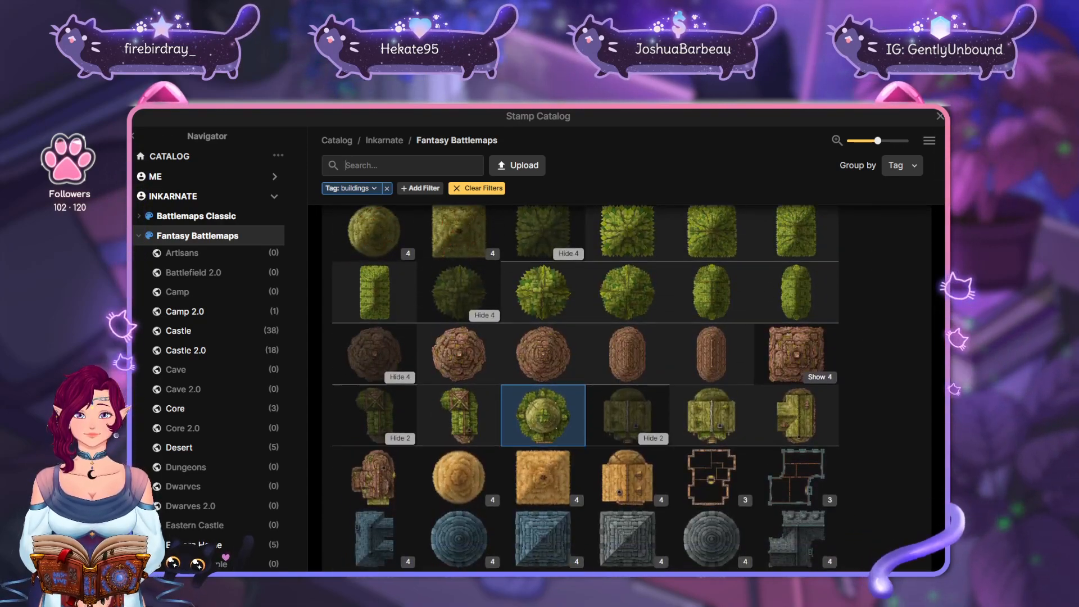
{"action": "scroll", "coordinate": [861, 469], "scroll_direction": "up", "scroll_amount": 1}
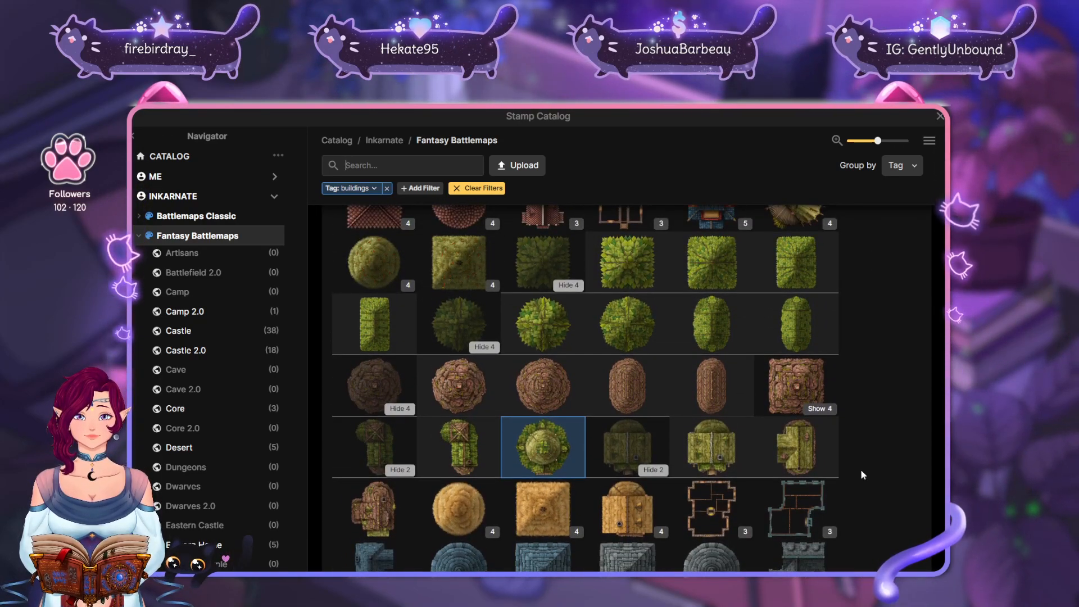
{"action": "left_click", "coordinate": [352, 335]}
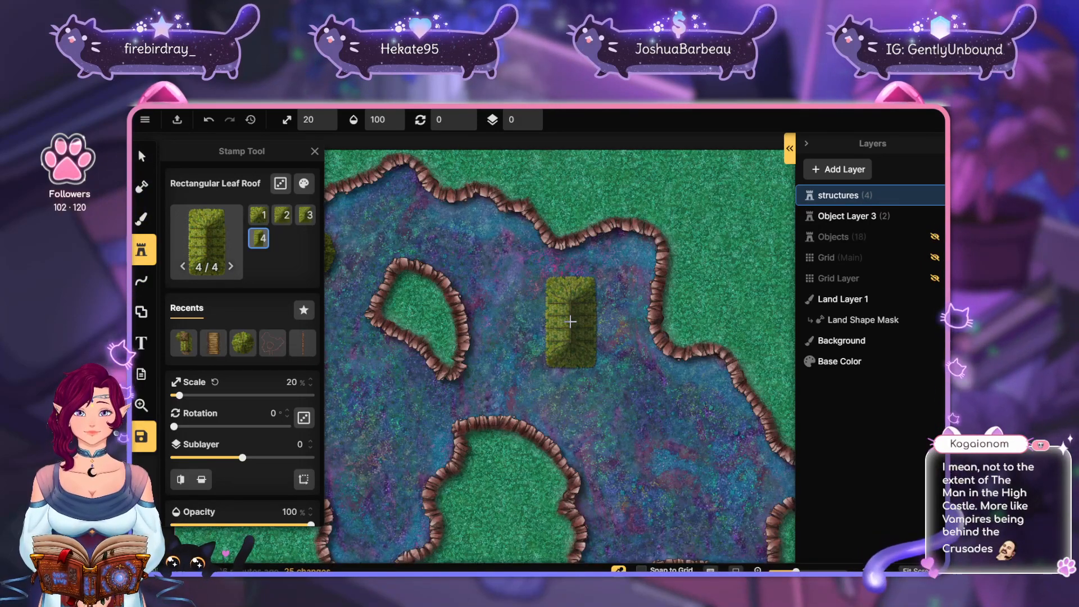
Choose the long Green Leaf Fey Hut from the roof stamps and place two over the chasm, northeast of the southern land mass
{"action": "left_click", "coordinate": [218, 234]}
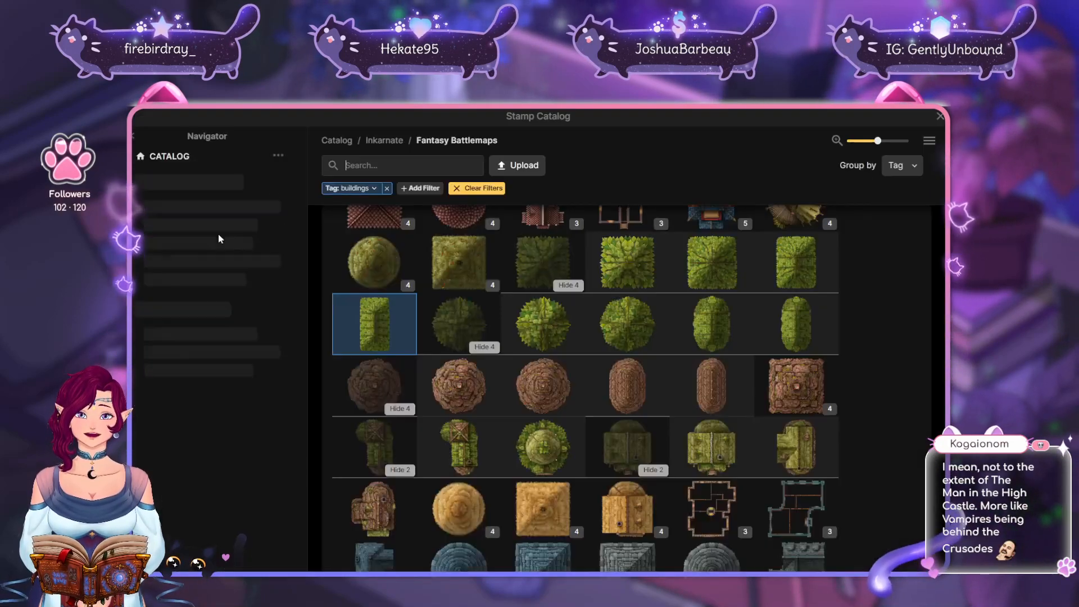
{"action": "scroll", "coordinate": [854, 406], "scroll_direction": "down", "scroll_amount": 10}
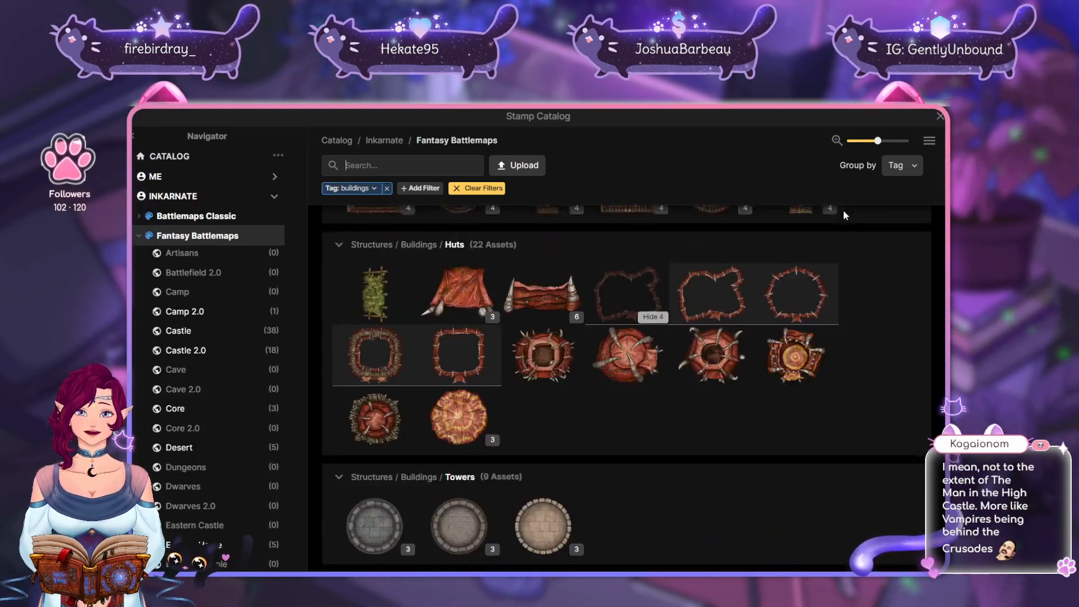
{"action": "scroll", "coordinate": [845, 216], "scroll_direction": "down", "scroll_amount": 15}
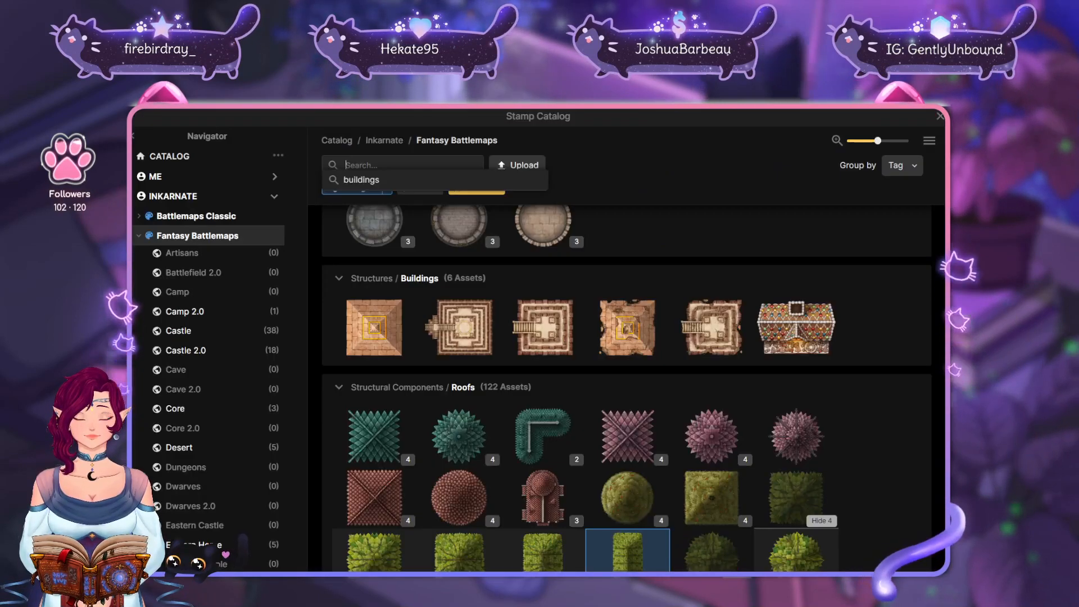
{"action": "key", "text": "Return"}
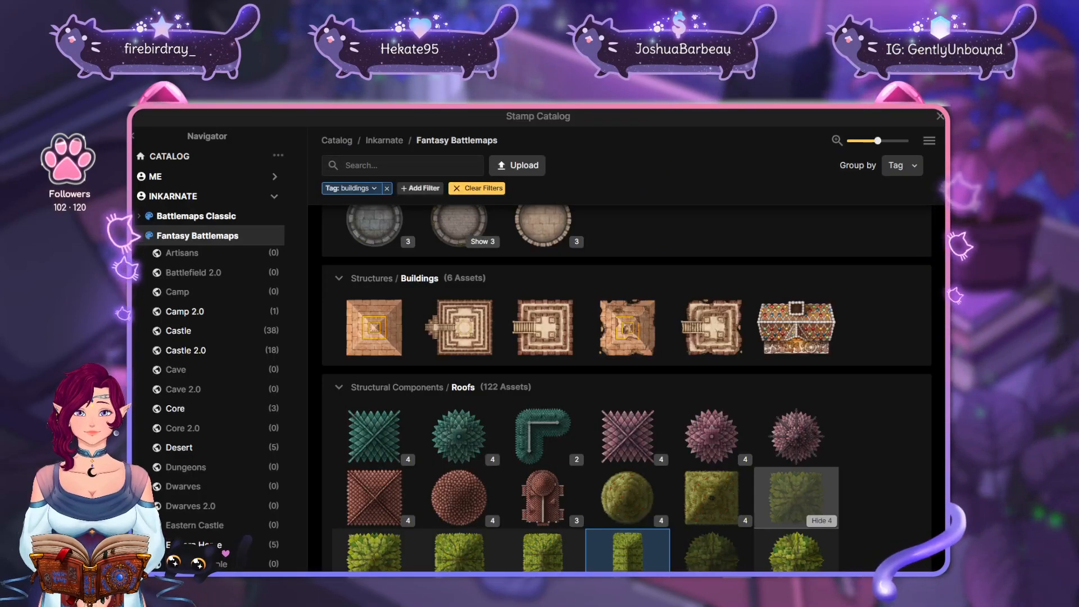
{"action": "scroll", "coordinate": [627, 321], "scroll_direction": "down", "scroll_amount": 5}
{"action": "scroll", "coordinate": [826, 385], "scroll_direction": "down", "scroll_amount": 2}
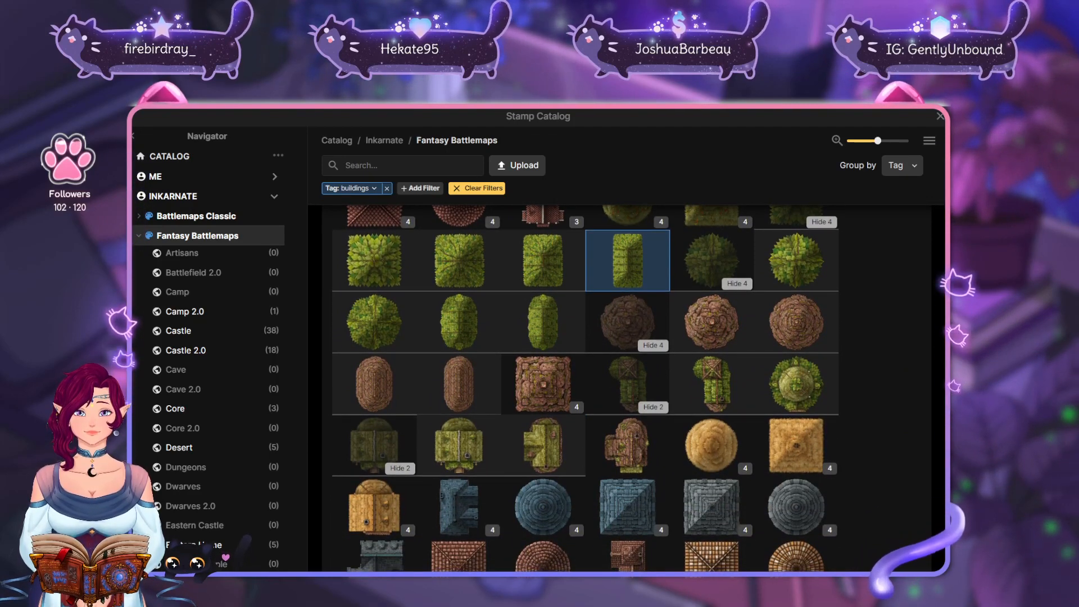
{"action": "scroll", "coordinate": [876, 234], "scroll_direction": "down", "scroll_amount": 5}
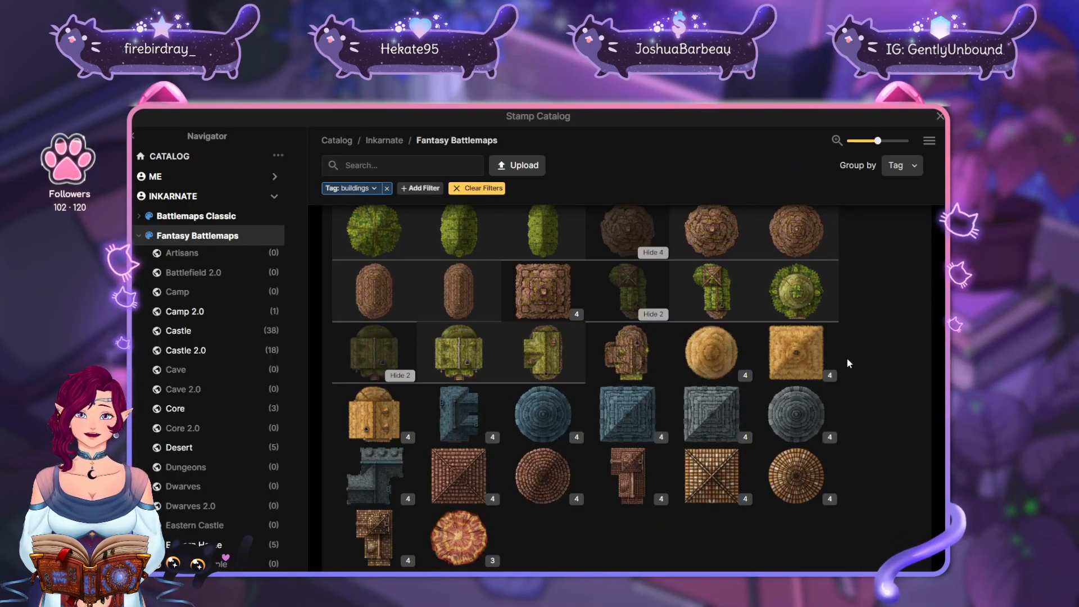
{"action": "left_click", "coordinate": [710, 291]}
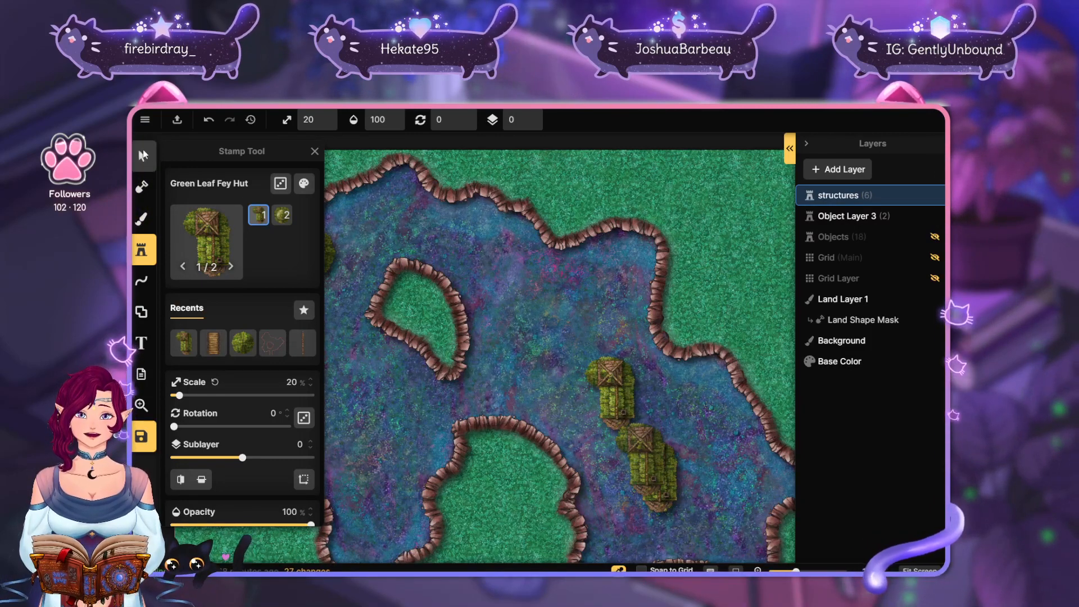
Flip the lower long hut vertically and move it against the upper hut's southern end to form one building
{"action": "left_click", "coordinate": [144, 155]}
{"action": "left_click", "coordinate": [652, 475]}
{"action": "right_click", "coordinate": [652, 474]}
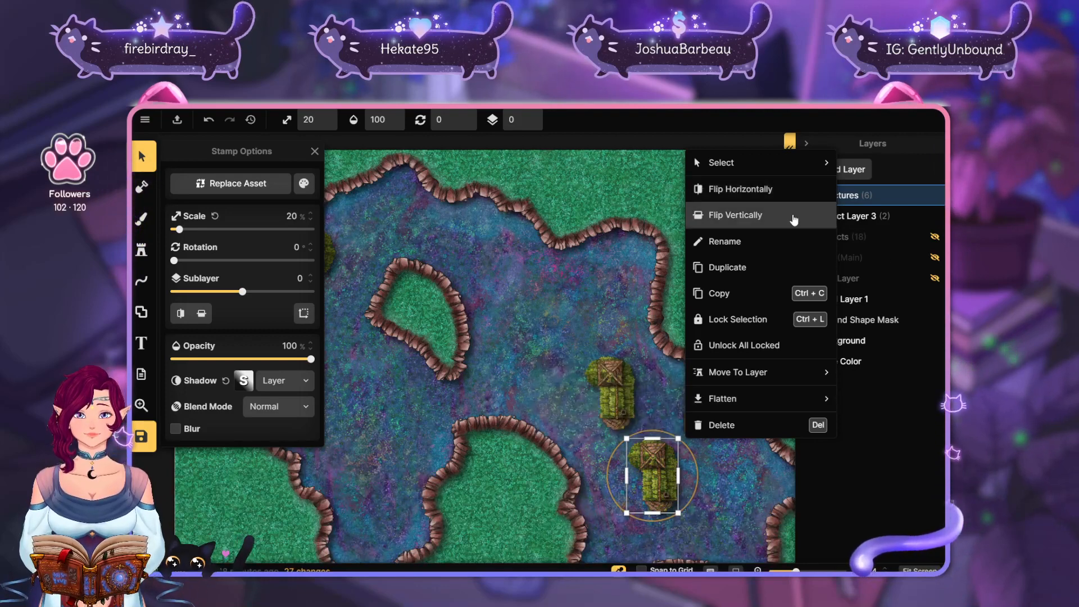
{"action": "left_click", "coordinate": [740, 189]}
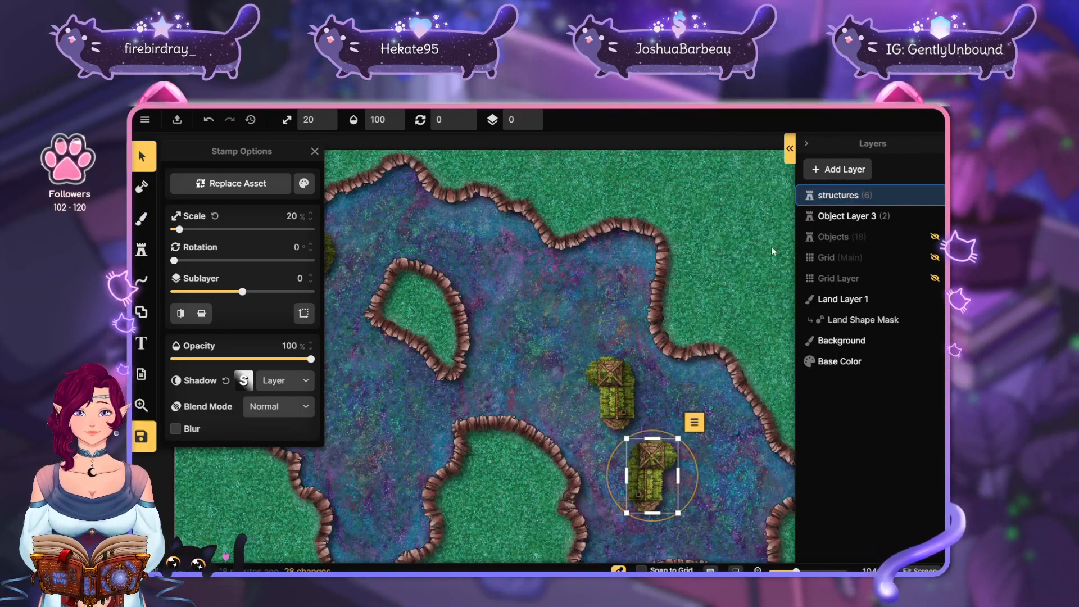
{"action": "right_click", "coordinate": [652, 474]}
{"action": "left_click", "coordinate": [754, 194]}
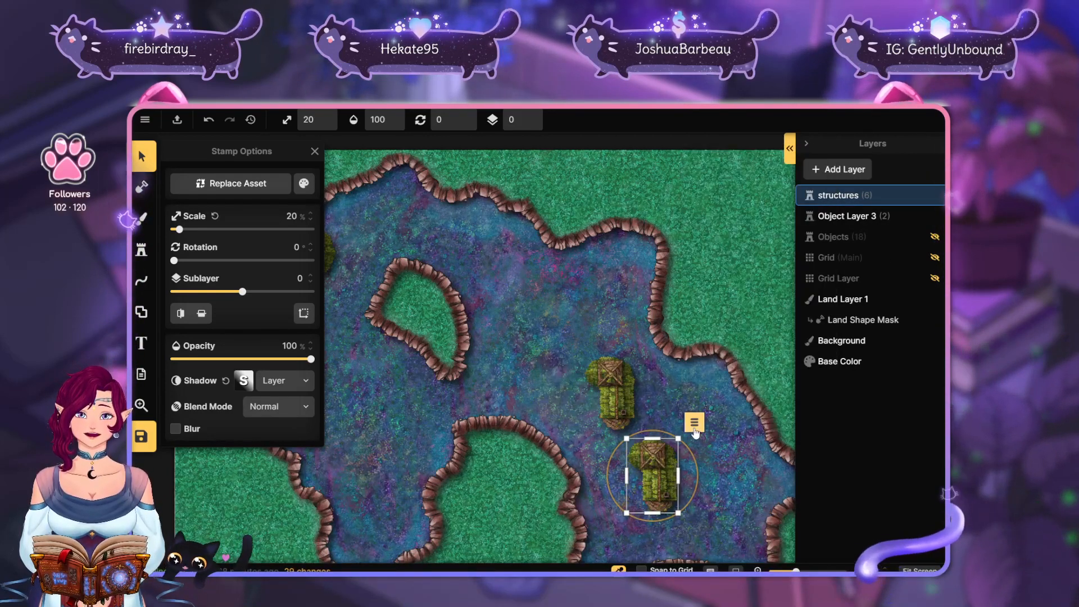
{"action": "left_click", "coordinate": [695, 423]}
{"action": "left_click", "coordinate": [759, 218]}
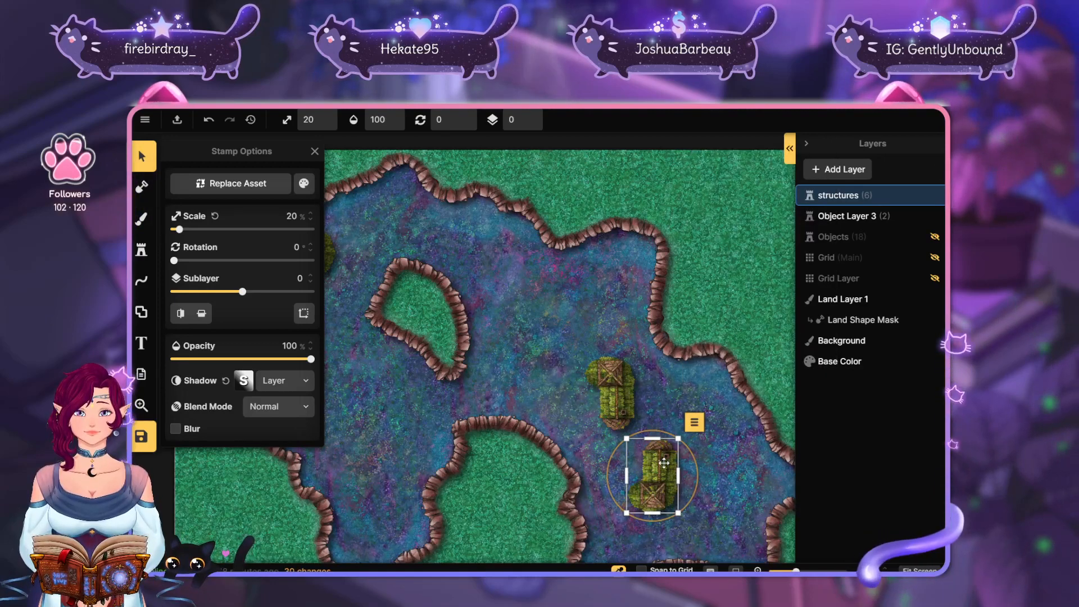
{"action": "left_click_drag", "start_coordinate": [660, 479], "coordinate": [619, 446]}
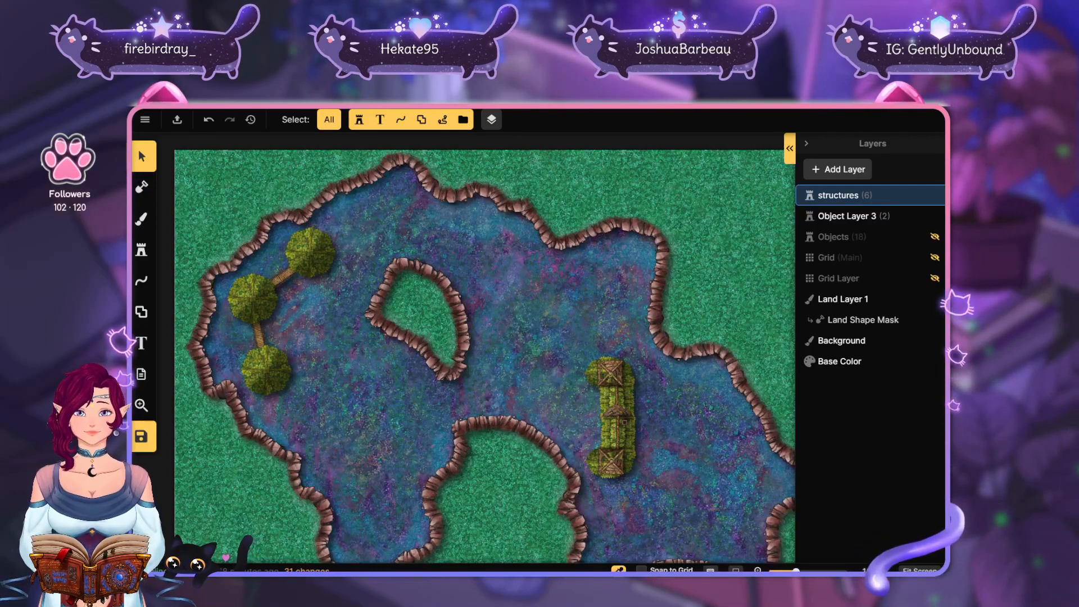
Select both joined huts, rotate them together to 323.5°, and move them toward the chasm's eastern side
{"action": "left_click", "coordinate": [624, 463]}
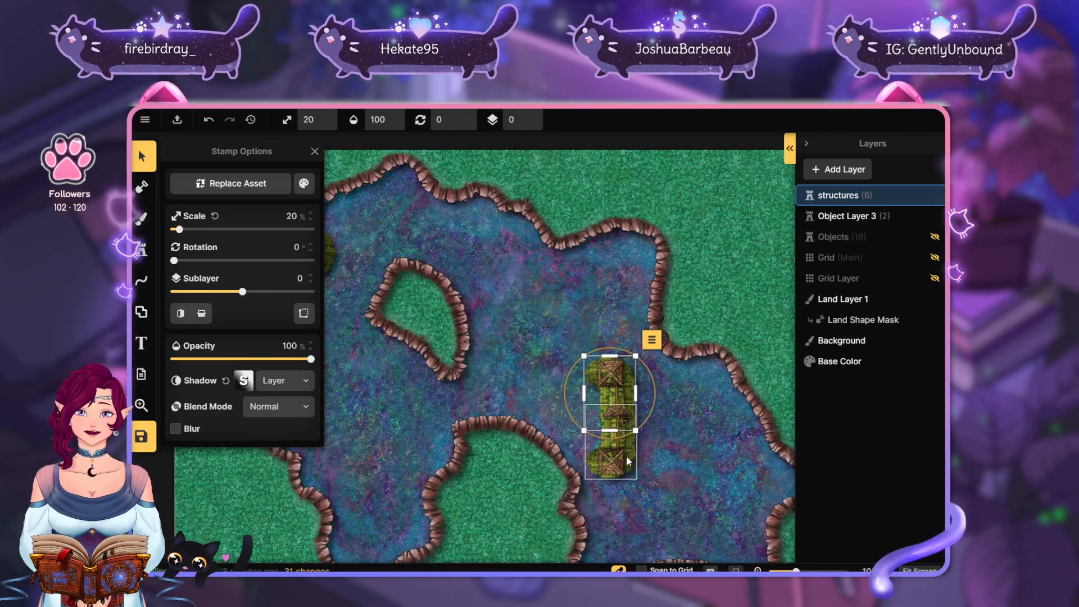
{"action": "left_click", "coordinate": [628, 461], "text": "shift"}
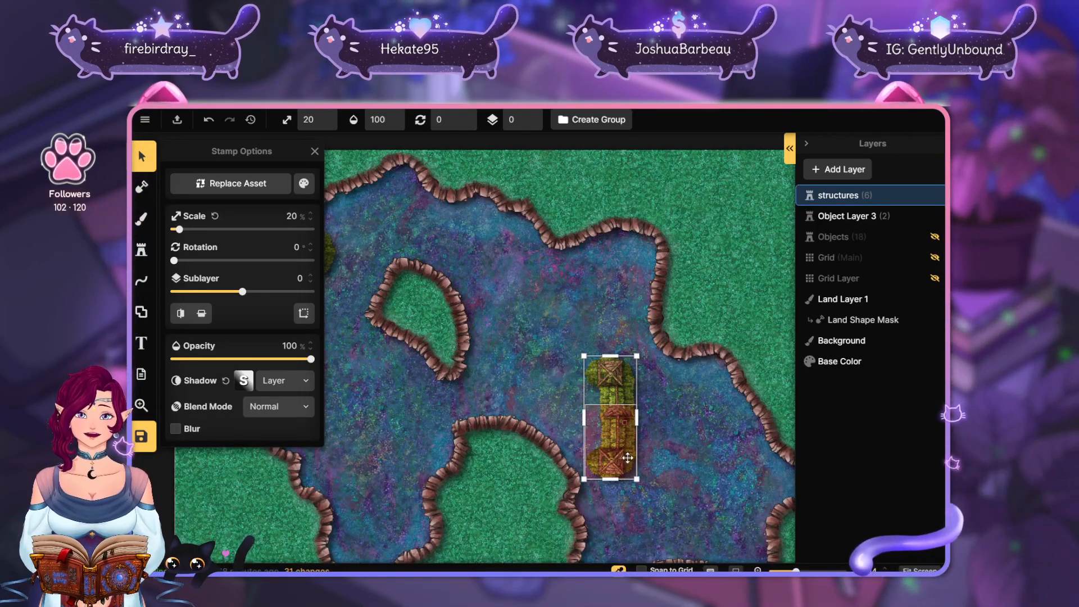
{"action": "left_click_drag", "start_coordinate": [680, 413], "coordinate": [640, 354]}
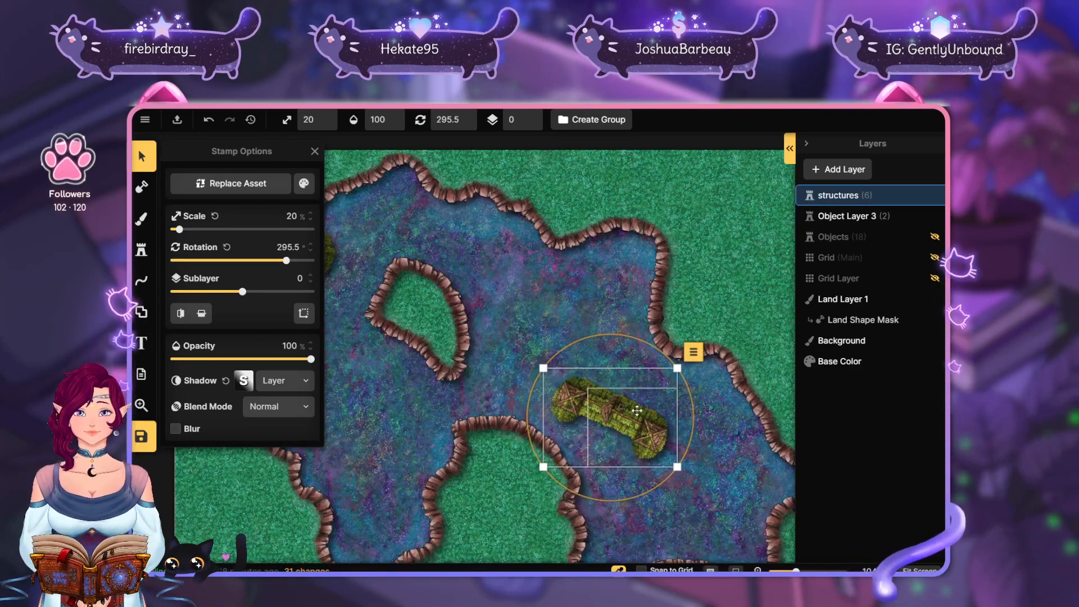
{"action": "left_click_drag", "start_coordinate": [607, 418], "coordinate": [555, 296]}
{"action": "left_click_drag", "start_coordinate": [636, 305], "coordinate": [612, 351]}
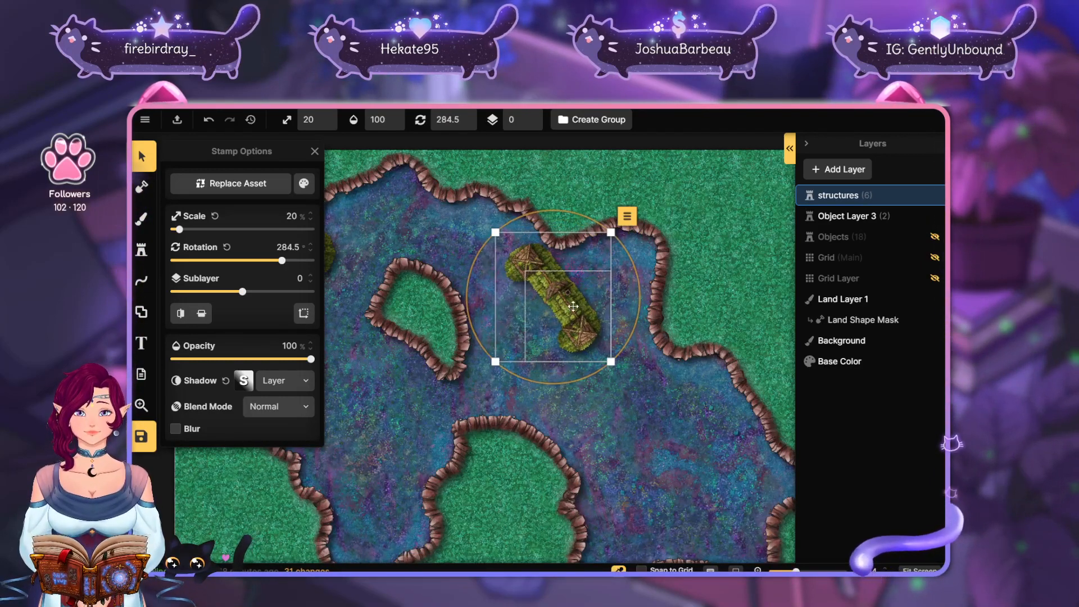
{"action": "left_click_drag", "start_coordinate": [562, 303], "coordinate": [654, 415]}
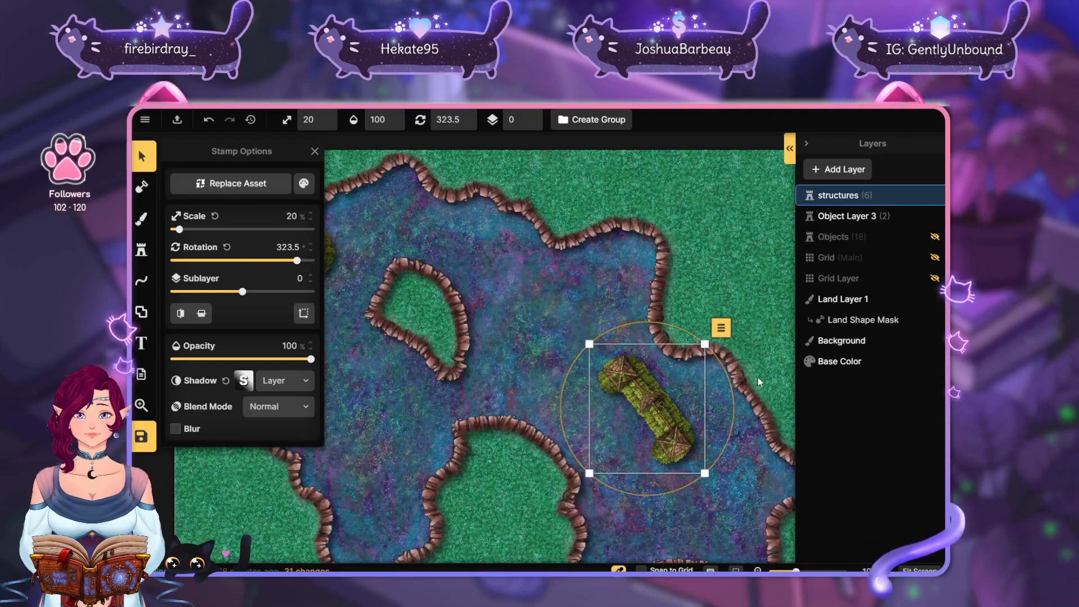
Rotate the joined huts to 331.5° and fit them close along the chasm's eastern cliff edge
{"action": "left_click_drag", "start_coordinate": [758, 382], "coordinate": [652, 251]}
{"action": "left_click_drag", "start_coordinate": [545, 281], "coordinate": [701, 303]}
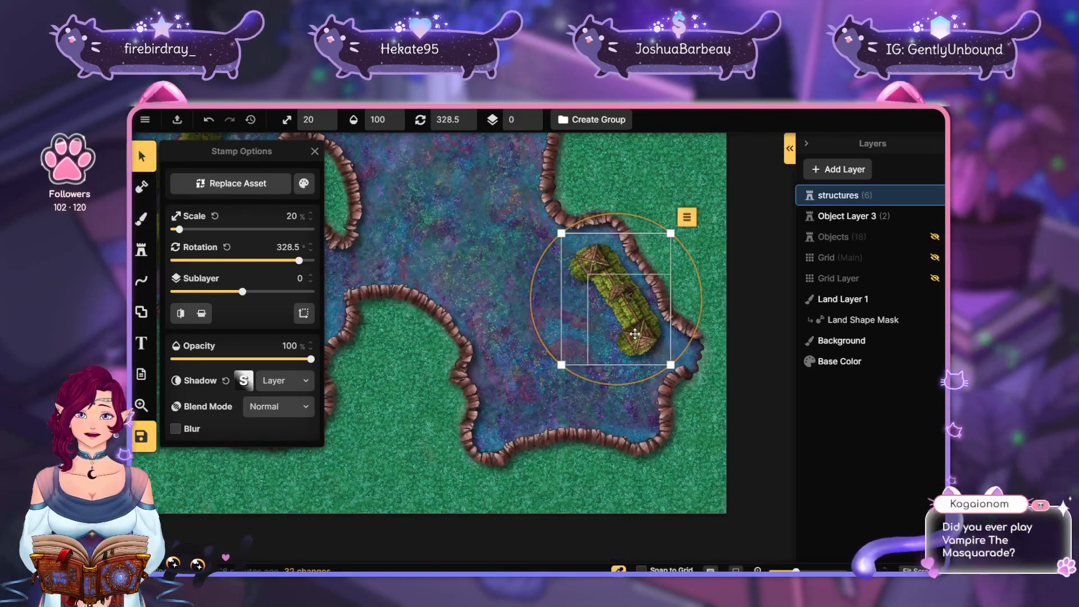
{"action": "left_click_drag", "start_coordinate": [632, 335], "coordinate": [630, 326]}
{"action": "left_click_drag", "start_coordinate": [710, 298], "coordinate": [708, 304]}
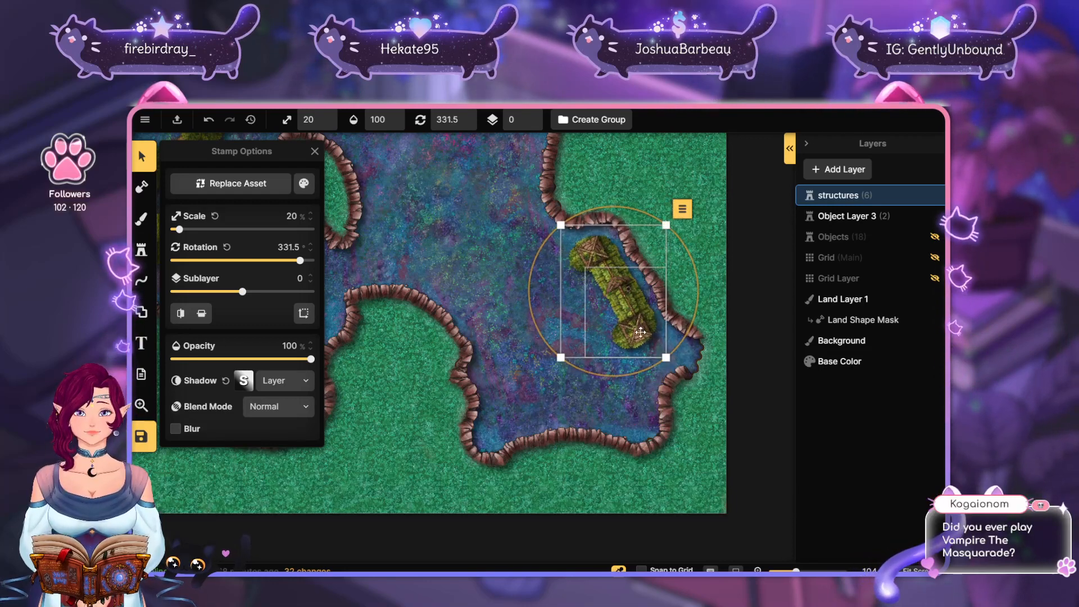
{"action": "left_click_drag", "start_coordinate": [639, 342], "coordinate": [638, 338]}
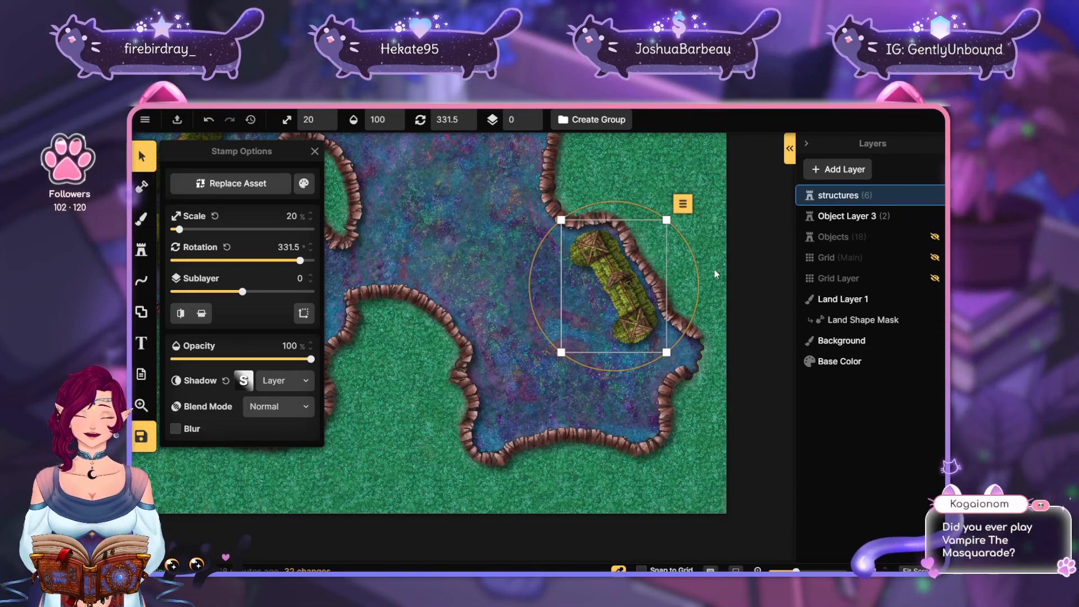
{"action": "left_click", "coordinate": [713, 538]}
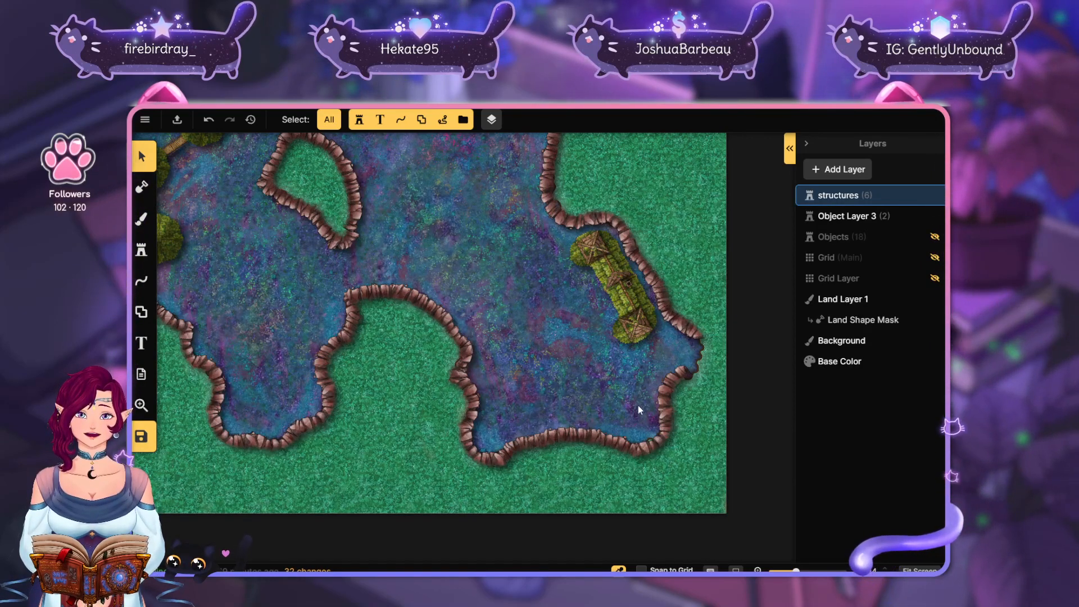
Place both Green Fey Hay Hut variants over the chasm, the oblong one near the northeastern cliff and the square one east of the island
{"action": "left_click_drag", "start_coordinate": [530, 288], "coordinate": [629, 369]}
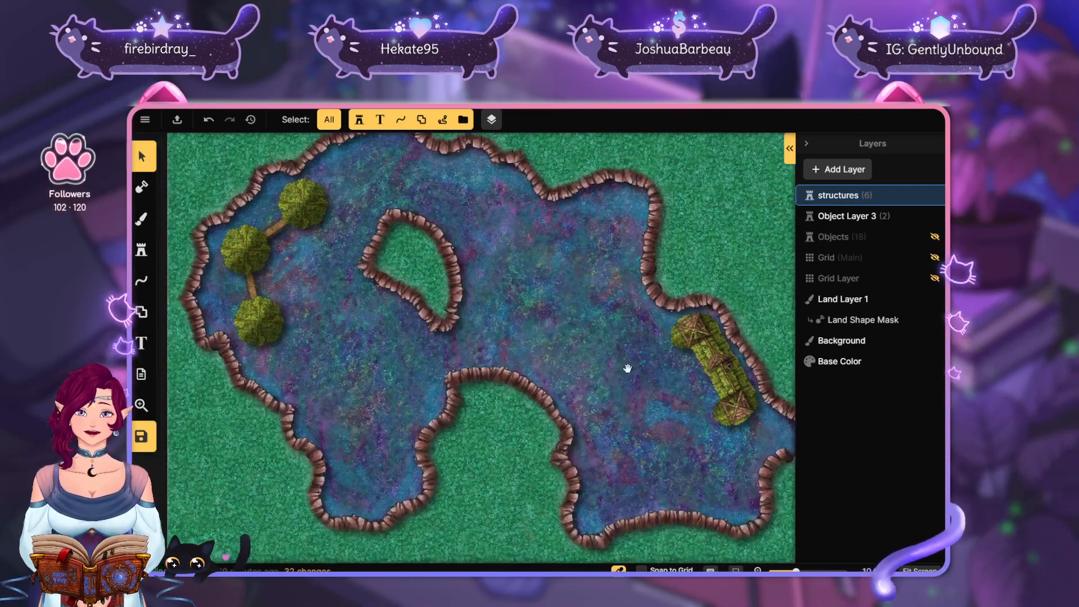
{"action": "left_click", "coordinate": [142, 252]}
{"action": "left_click", "coordinate": [198, 230]}
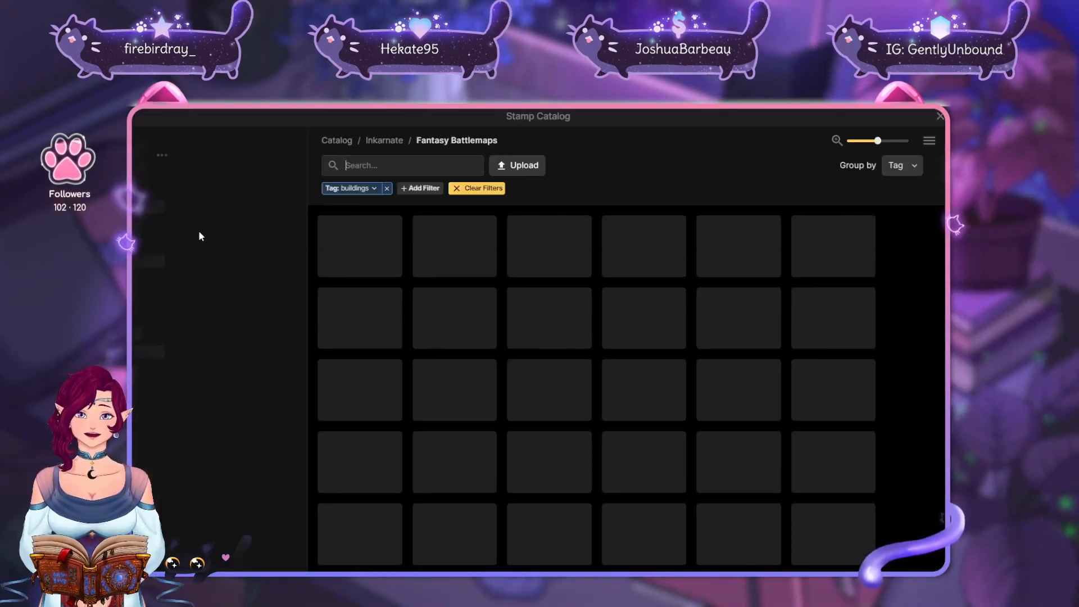
{"action": "scroll", "coordinate": [786, 421], "scroll_direction": "down", "scroll_amount": 2}
{"action": "scroll", "coordinate": [778, 495], "scroll_direction": "up", "scroll_amount": 3}
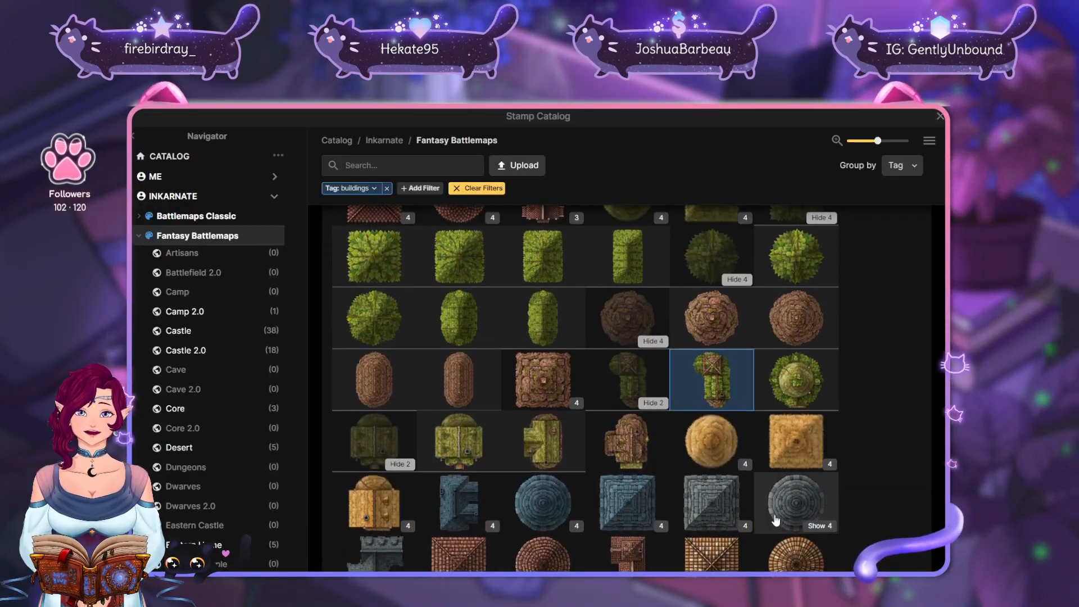
{"action": "left_click", "coordinate": [514, 455]}
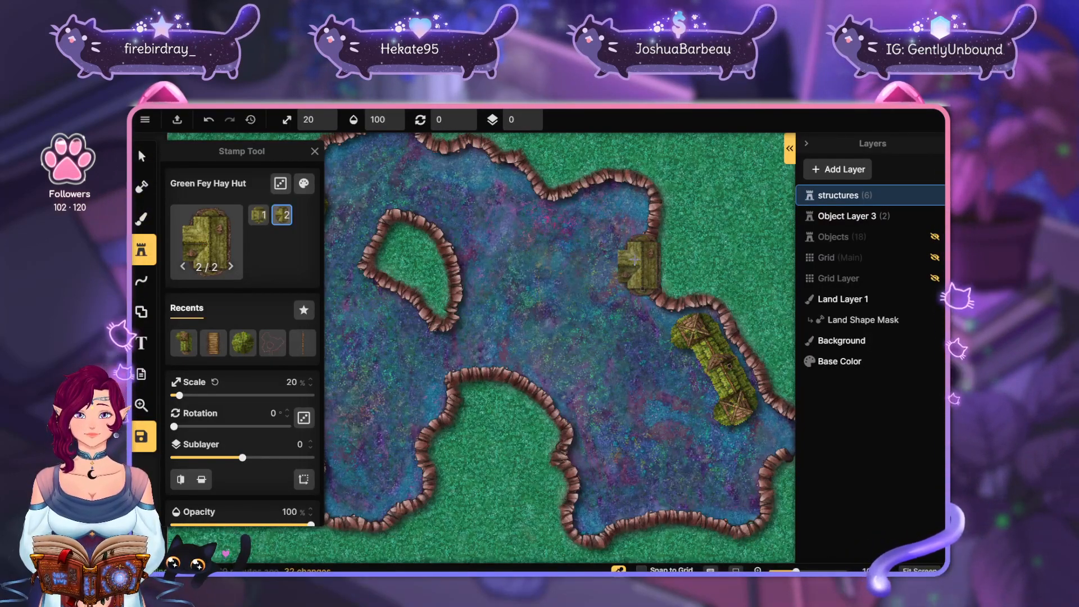
{"action": "left_click", "coordinate": [612, 250]}
{"action": "left_click", "coordinate": [262, 216]}
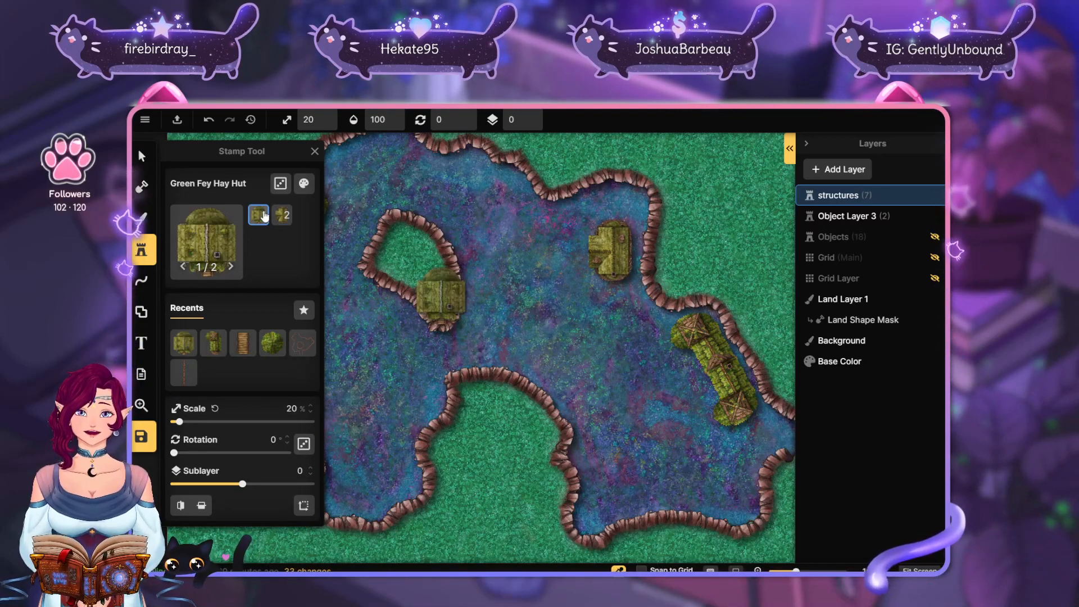
{"action": "left_click_drag", "start_coordinate": [508, 255], "coordinate": [614, 229]}
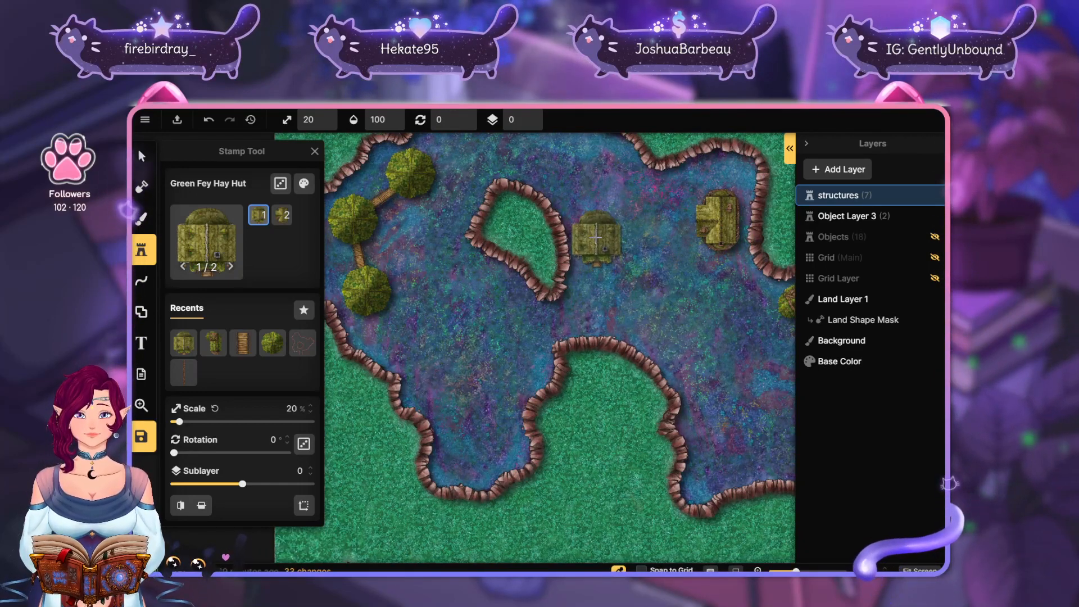
Move the oblong hay hut south, then rotate the square hay hut to 47.5° and fit it into the chasm's northeastern corner
{"action": "left_click", "coordinate": [144, 152]}
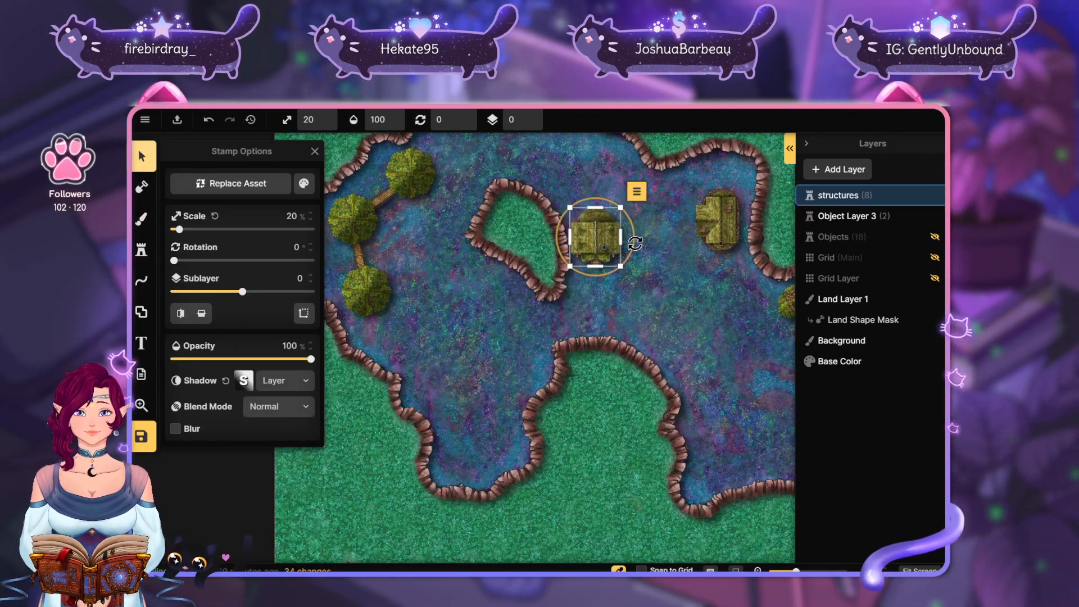
{"action": "left_click_drag", "start_coordinate": [635, 242], "coordinate": [662, 191]}
{"action": "left_click", "coordinate": [727, 215]}
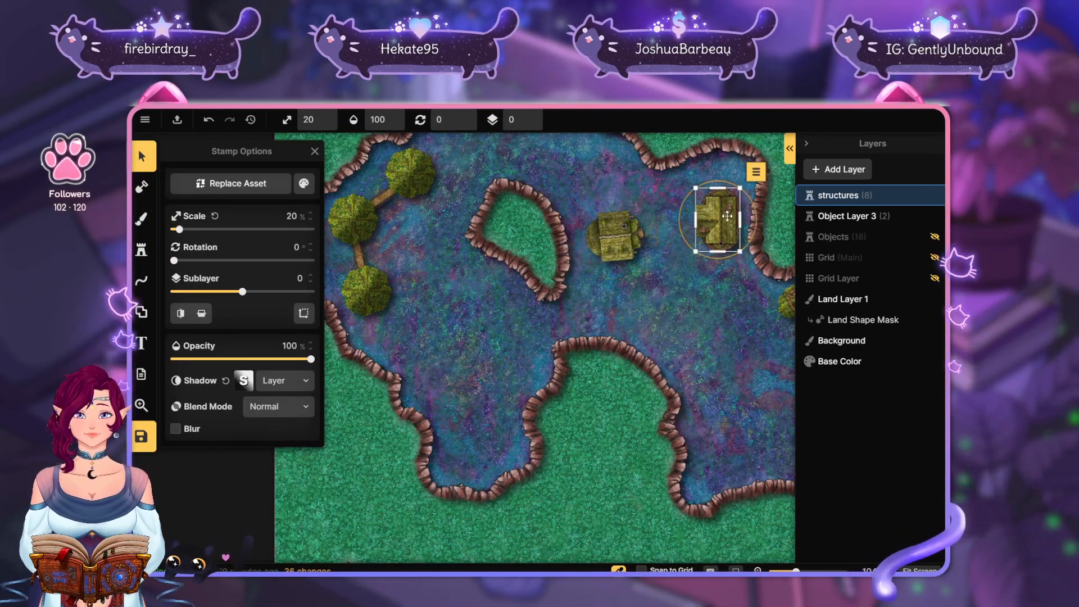
{"action": "left_click_drag", "start_coordinate": [727, 216], "coordinate": [720, 292]}
{"action": "left_click", "coordinate": [621, 241]}
{"action": "left_click_drag", "start_coordinate": [655, 229], "coordinate": [615, 276]}
{"action": "left_click_drag", "start_coordinate": [617, 239], "coordinate": [722, 190]}
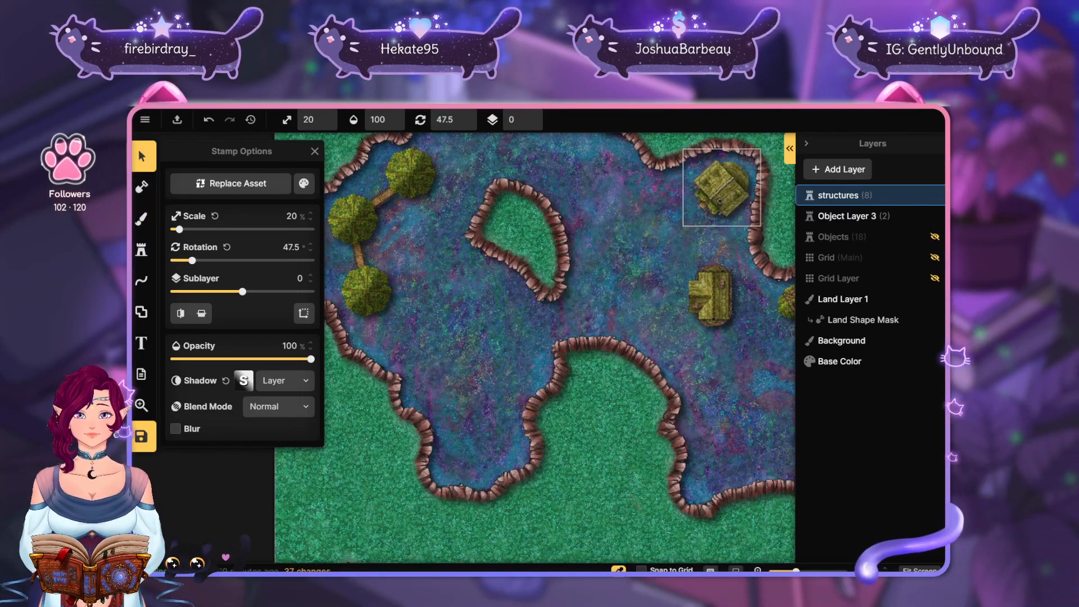
Rotate the oblong hay hut to 325° and place it along the northern cliff, west of the square hay hut
{"action": "left_click", "coordinate": [711, 292]}
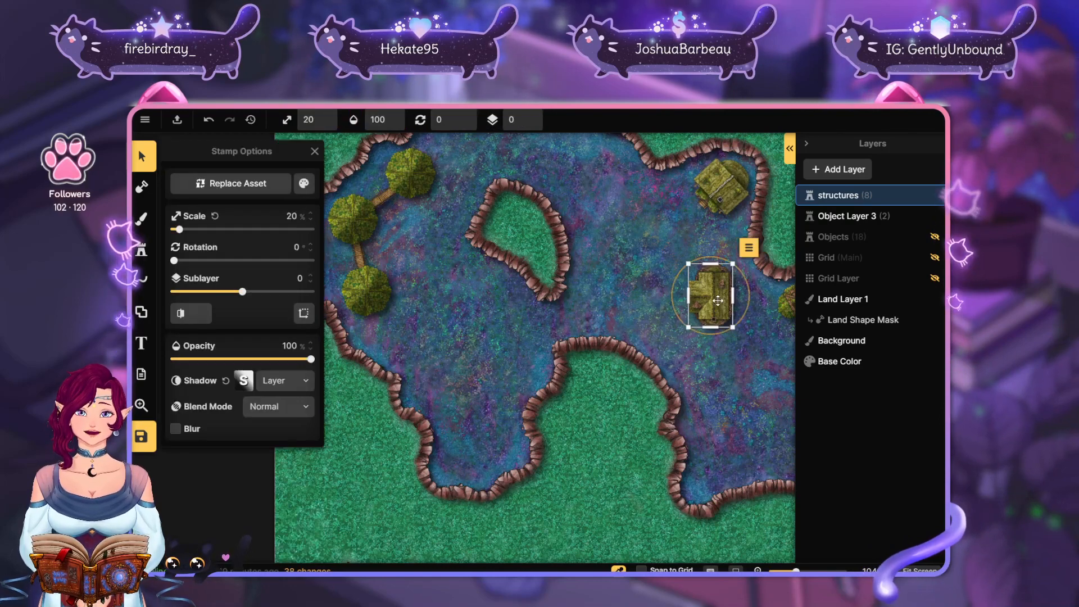
{"action": "left_click_drag", "start_coordinate": [711, 293], "coordinate": [631, 257]}
{"action": "left_click_drag", "start_coordinate": [725, 339], "coordinate": [673, 403]}
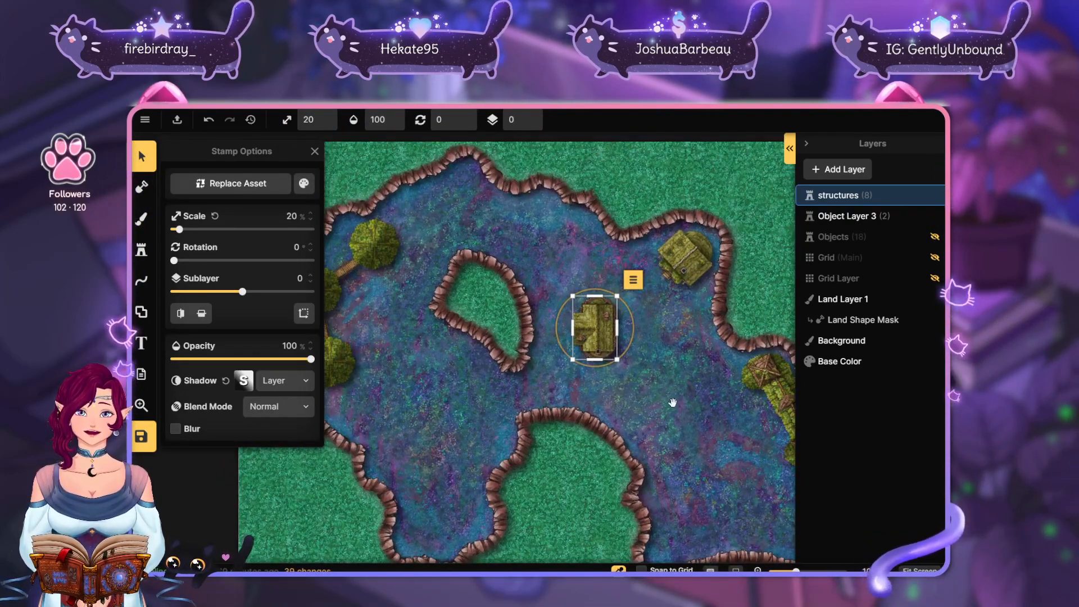
{"action": "left_click_drag", "start_coordinate": [634, 326], "coordinate": [605, 290]}
{"action": "left_click_drag", "start_coordinate": [623, 339], "coordinate": [610, 280]}
{"action": "left_click_drag", "start_coordinate": [600, 260], "coordinate": [624, 259]}
{"action": "left_click", "coordinate": [621, 277]}
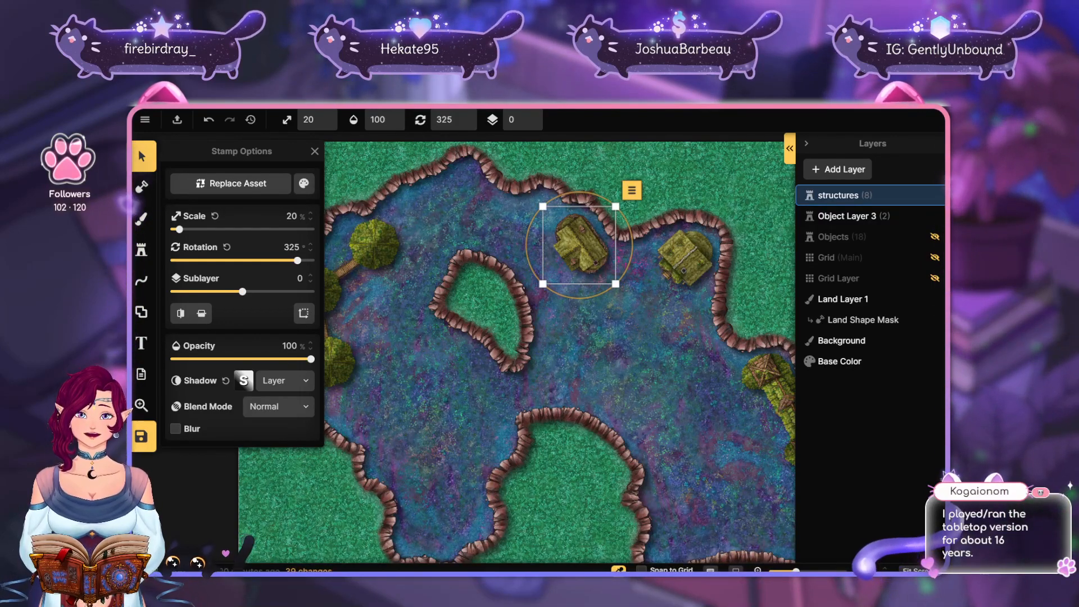
{"action": "left_click", "coordinate": [631, 318]}
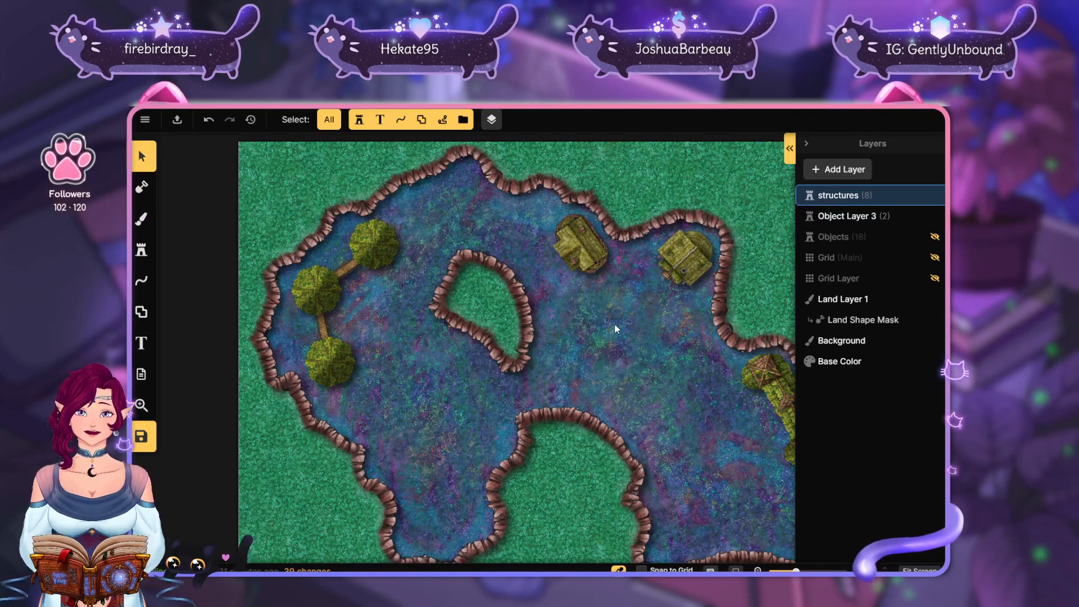
Move the oblong hay hut off the northern cliff to just northeast of the southern land mass and rotate it to 228.5°
{"action": "scroll", "coordinate": [667, 414], "scroll_direction": "down", "scroll_amount": 2}
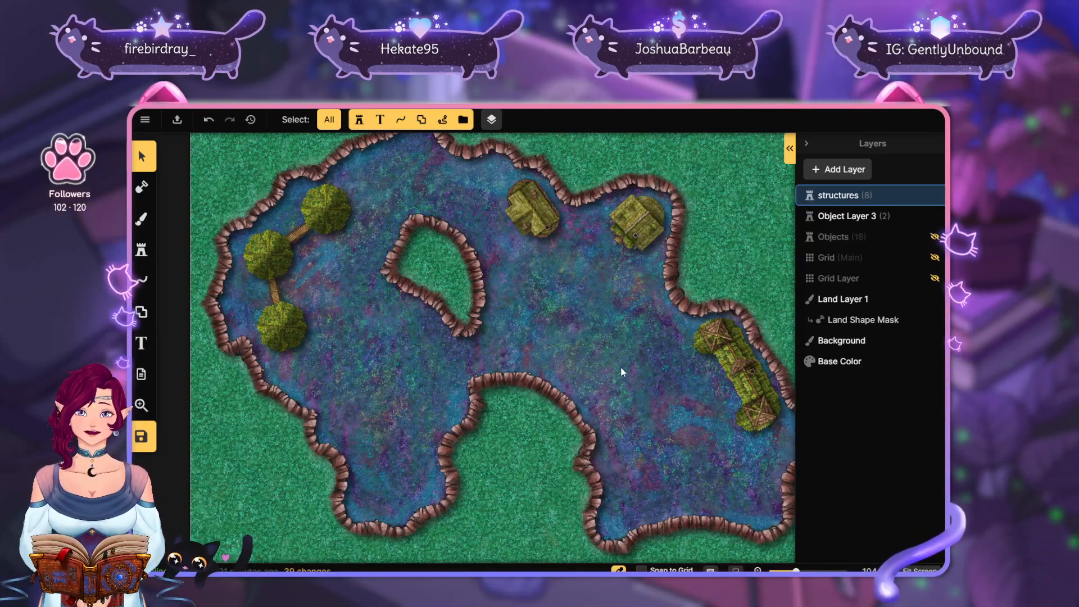
{"action": "left_click", "coordinate": [533, 213]}
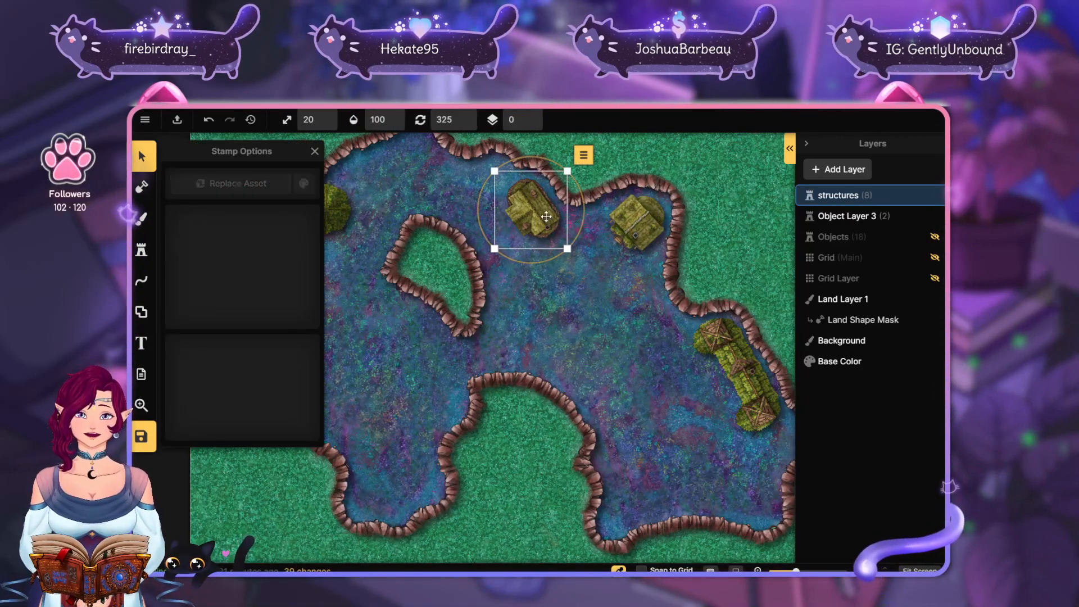
{"action": "left_click_drag", "start_coordinate": [537, 225], "coordinate": [588, 366]}
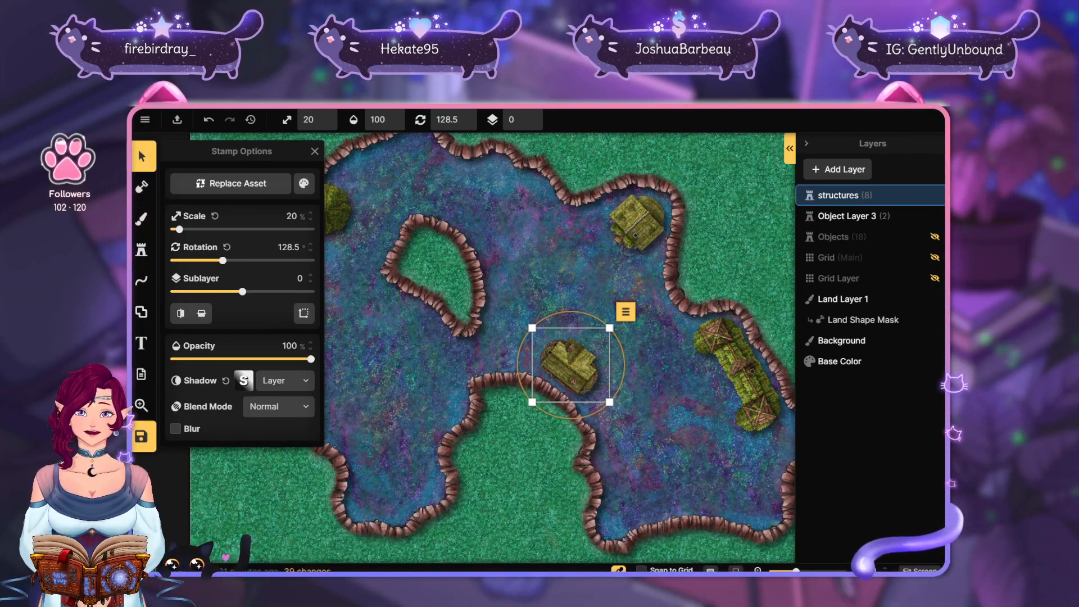
{"action": "mouse_move", "coordinate": [569, 365]}
{"action": "left_mouse_down"}
{"action": "mouse_move", "coordinate": [621, 486]}
{"action": "mouse_move", "coordinate": [677, 496]}
{"action": "mouse_move", "coordinate": [670, 514]}
{"action": "mouse_move", "coordinate": [572, 315]}
{"action": "mouse_move", "coordinate": [611, 349]}
{"action": "mouse_move", "coordinate": [576, 367]}
{"action": "left_mouse_up"}
{"action": "left_click_drag", "start_coordinate": [581, 313], "coordinate": [702, 395]}
{"action": "left_click_drag", "start_coordinate": [686, 375], "coordinate": [688, 338]}
{"action": "left_click_drag", "start_coordinate": [657, 343], "coordinate": [644, 361]}
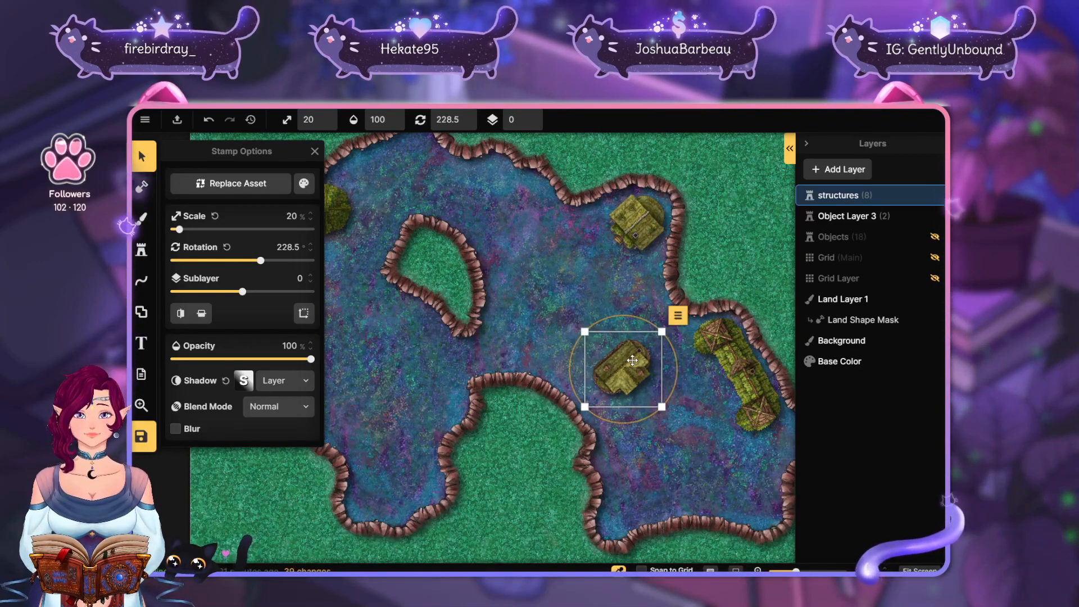
{"action": "left_click", "coordinate": [740, 215]}
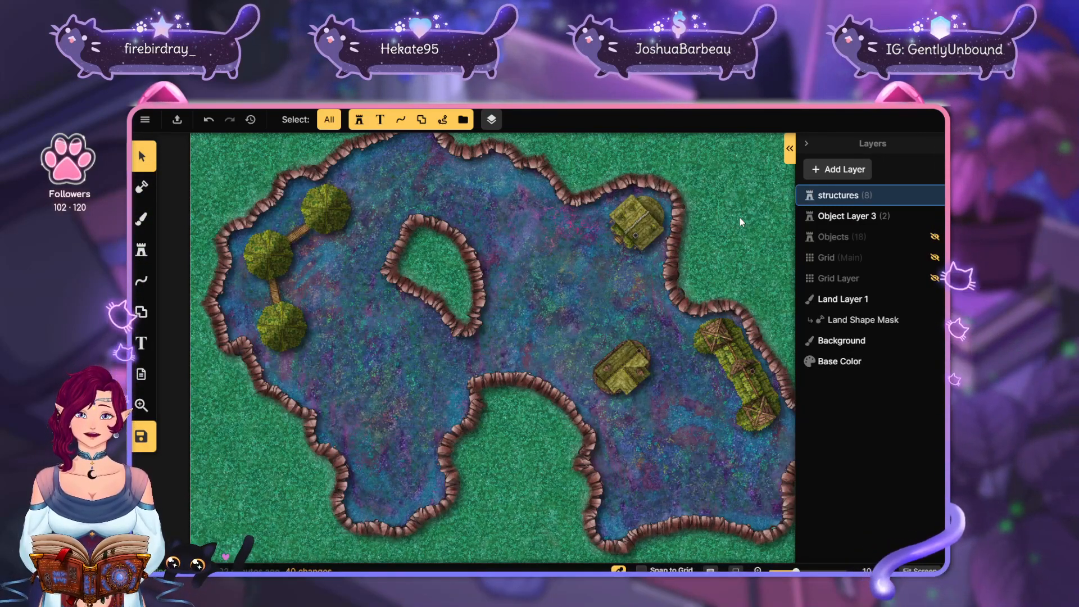
Move the oblong hay hut southwest of the joined huts, then select both joined huts and move them to the middle of the chasm
{"action": "left_click", "coordinate": [658, 351]}
{"action": "left_click_drag", "start_coordinate": [657, 351], "coordinate": [728, 428]}
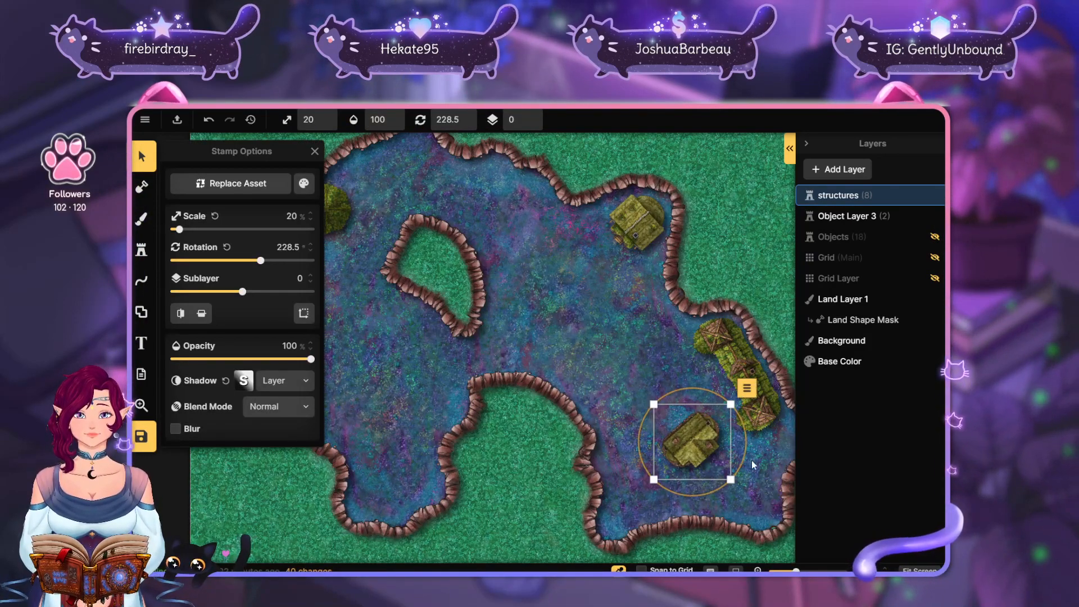
{"action": "left_click_drag", "start_coordinate": [752, 465], "coordinate": [658, 440]}
{"action": "left_click", "coordinate": [666, 371]}
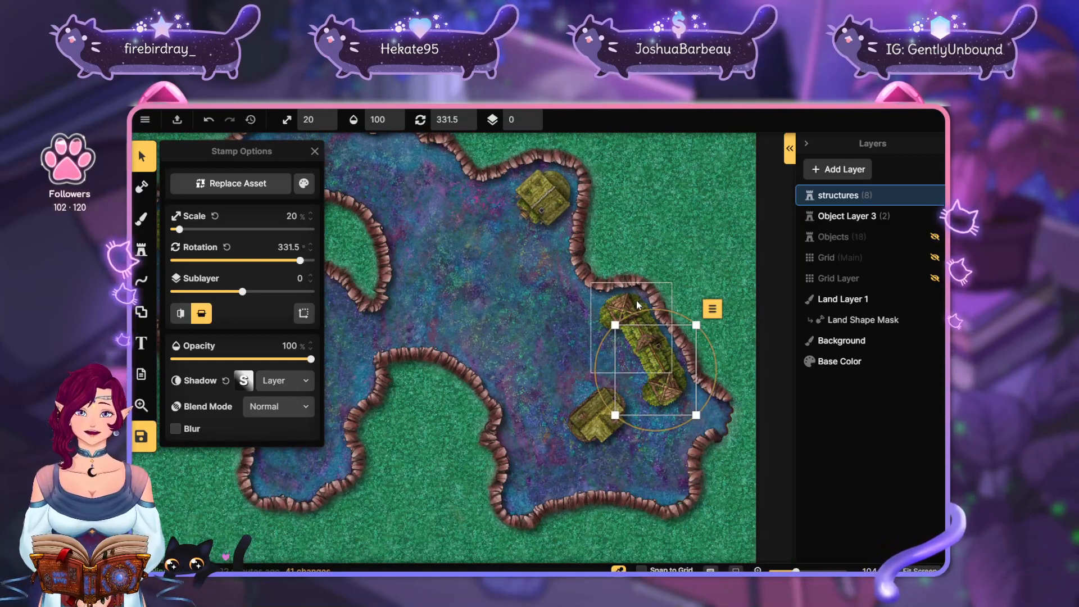
{"action": "left_click", "coordinate": [643, 331], "text": "shift"}
{"action": "left_click_drag", "start_coordinate": [643, 331], "coordinate": [480, 278]}
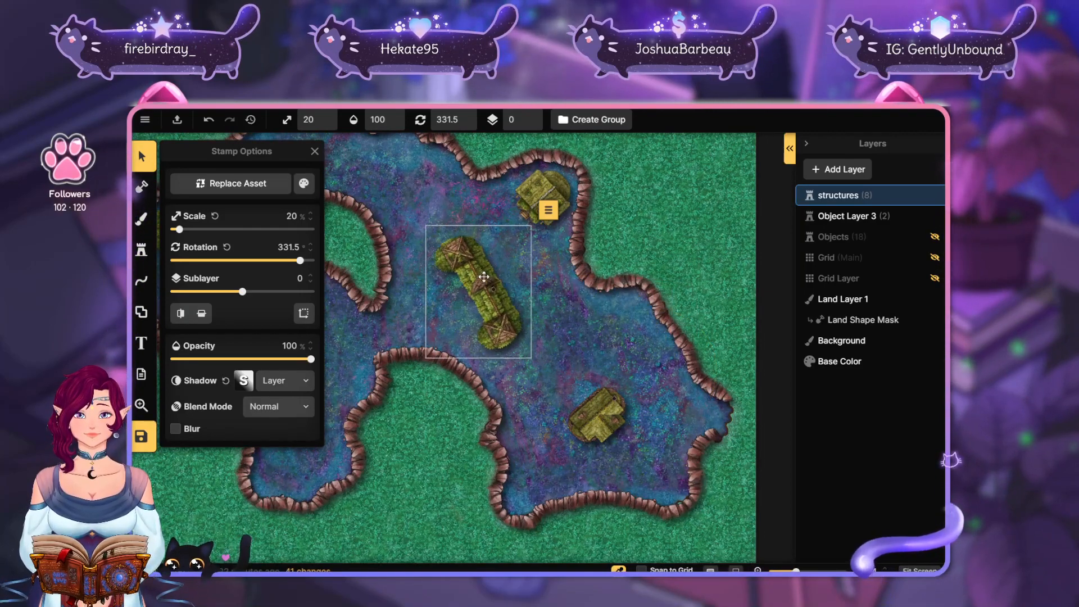
Try the oblong hay hut at the chasm's eastern cliff pocket, rotate it to 193°, and move it back west
{"action": "left_click", "coordinate": [598, 421]}
{"action": "left_click_drag", "start_coordinate": [599, 421], "coordinate": [654, 402]}
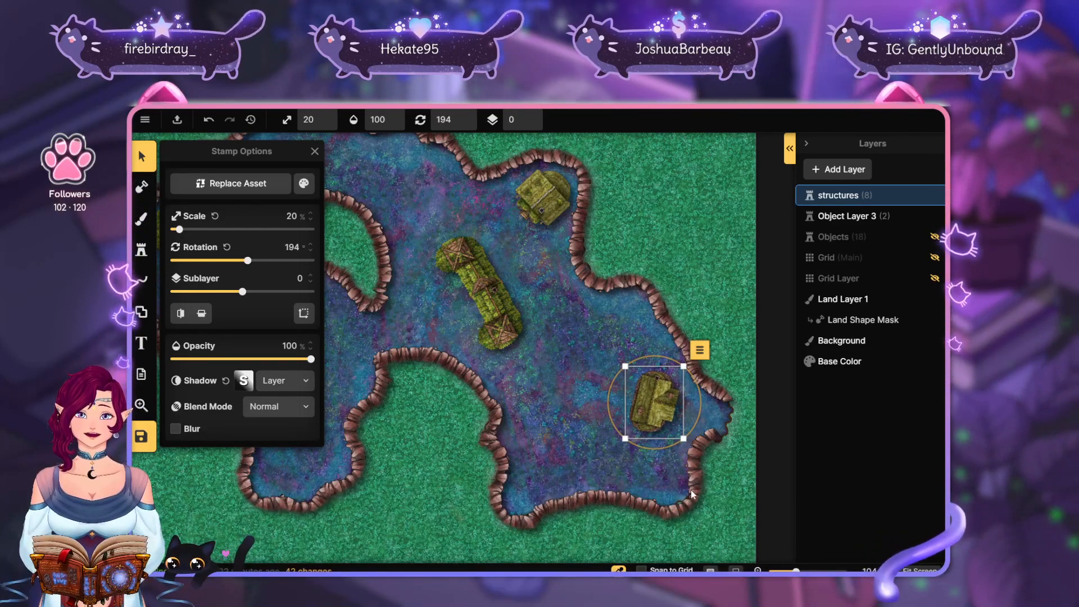
{"action": "left_click_drag", "start_coordinate": [699, 417], "coordinate": [698, 416]}
{"action": "left_click", "coordinate": [702, 402]}
{"action": "left_click", "coordinate": [667, 398]}
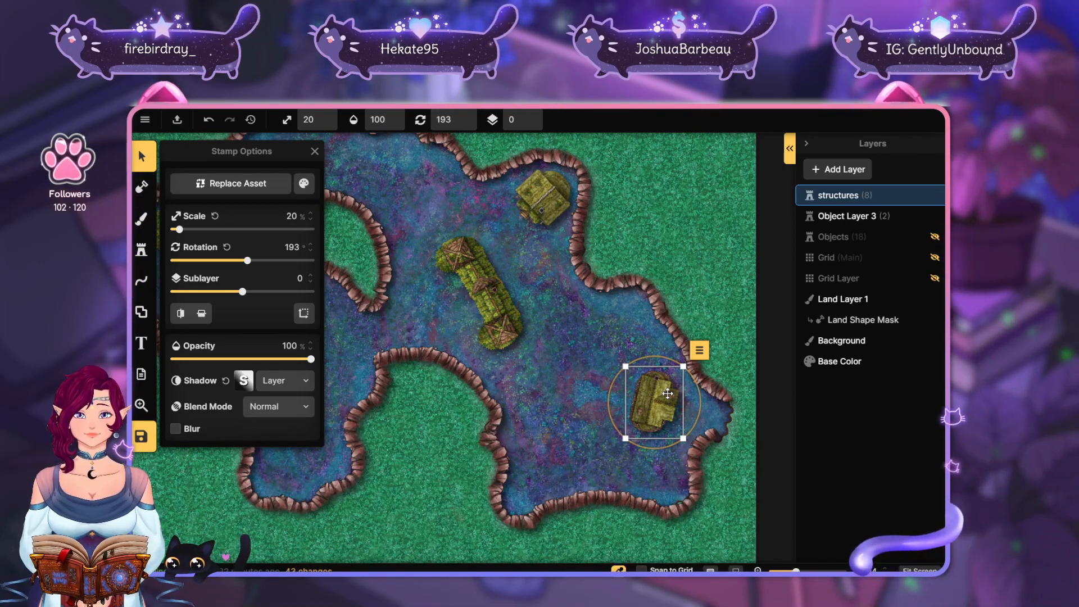
{"action": "left_click_drag", "start_coordinate": [668, 393], "coordinate": [581, 405]}
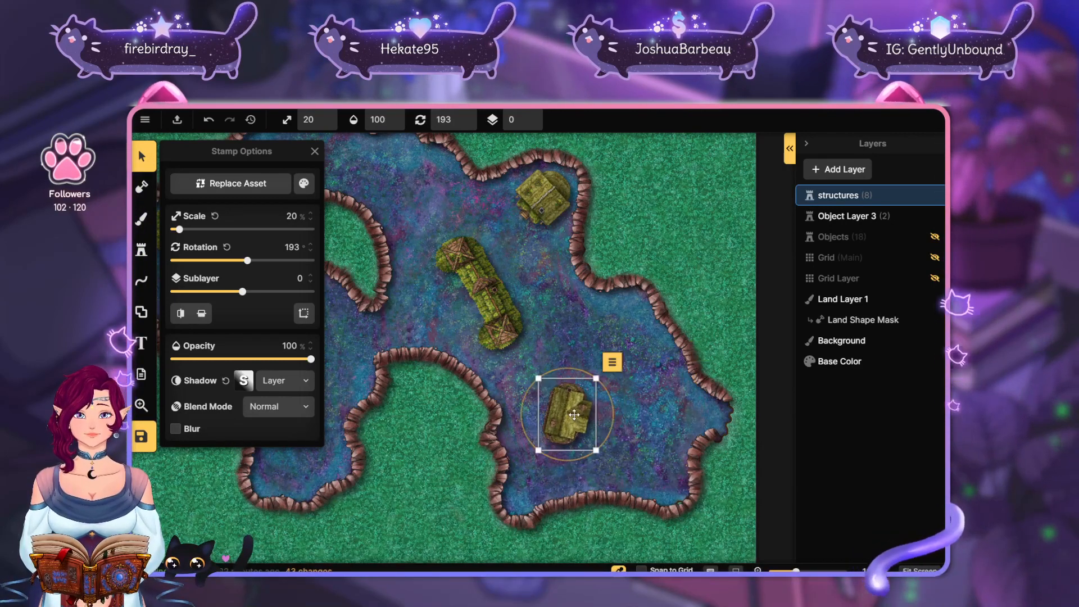
Move the joined huts back against the chasm's eastern cliff and fine-tune their rotation and position along the edge
{"action": "left_click", "coordinate": [498, 296]}
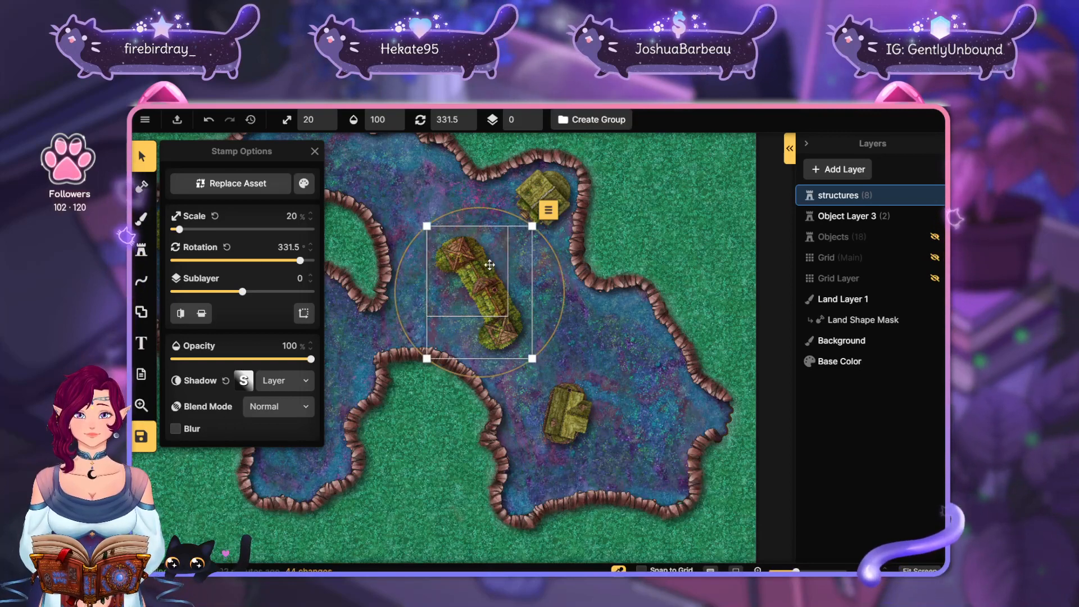
{"action": "left_click_drag", "start_coordinate": [489, 265], "coordinate": [659, 341]}
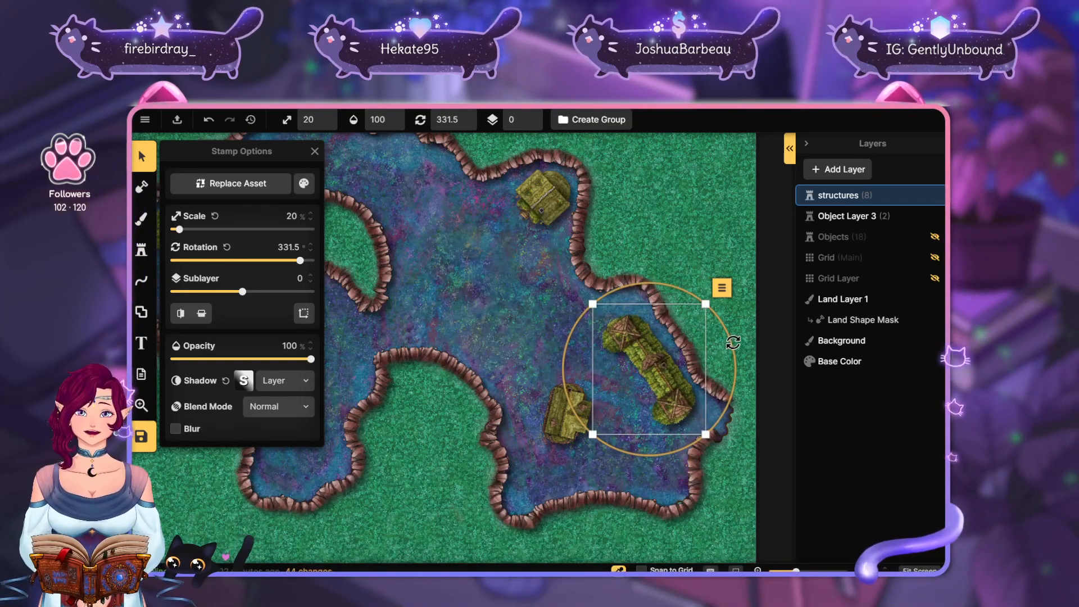
{"action": "left_click_drag", "start_coordinate": [732, 342], "coordinate": [734, 345]}
{"action": "left_click_drag", "start_coordinate": [667, 393], "coordinate": [662, 372]}
{"action": "left_click_drag", "start_coordinate": [729, 344], "coordinate": [729, 343]}
{"action": "left_click_drag", "start_coordinate": [656, 360], "coordinate": [655, 360]}
Move the oblong hay hut to the middle of the chasm east of the island and angle it northeast to southwest
{"action": "left_click", "coordinate": [567, 413]}
{"action": "left_click_drag", "start_coordinate": [566, 413], "coordinate": [484, 286]}
{"action": "left_click", "coordinate": [633, 334]}
{"action": "left_click_drag", "start_coordinate": [538, 452], "coordinate": [544, 458]}
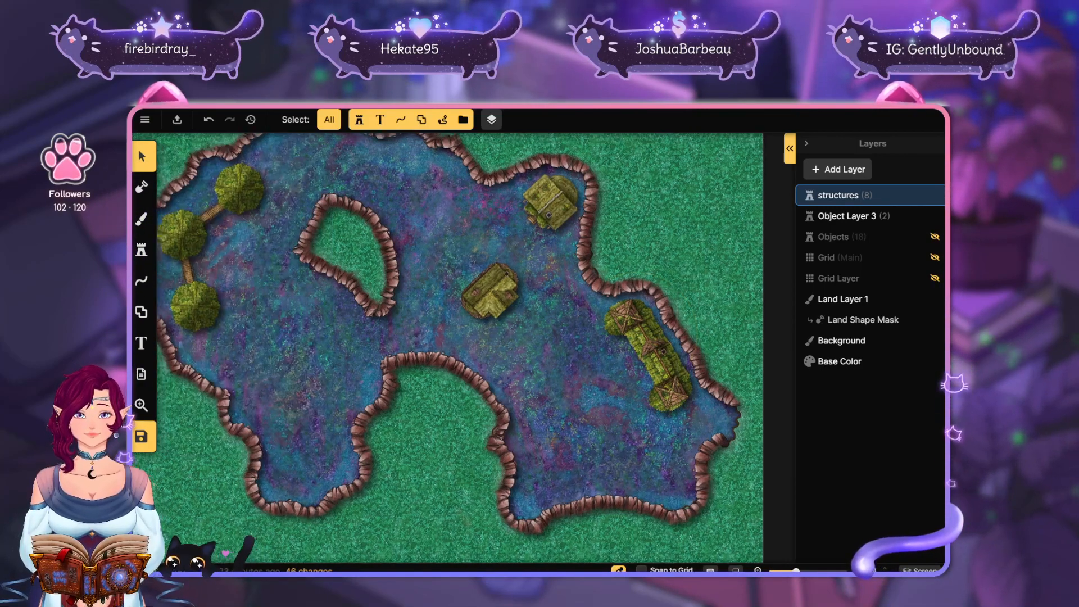
Open the stamp catalog, remove the buildings tag filter and filter the Fantasy Battlemaps stamps by the Tents tag
{"action": "left_click_drag", "start_coordinate": [519, 380], "coordinate": [628, 416]}
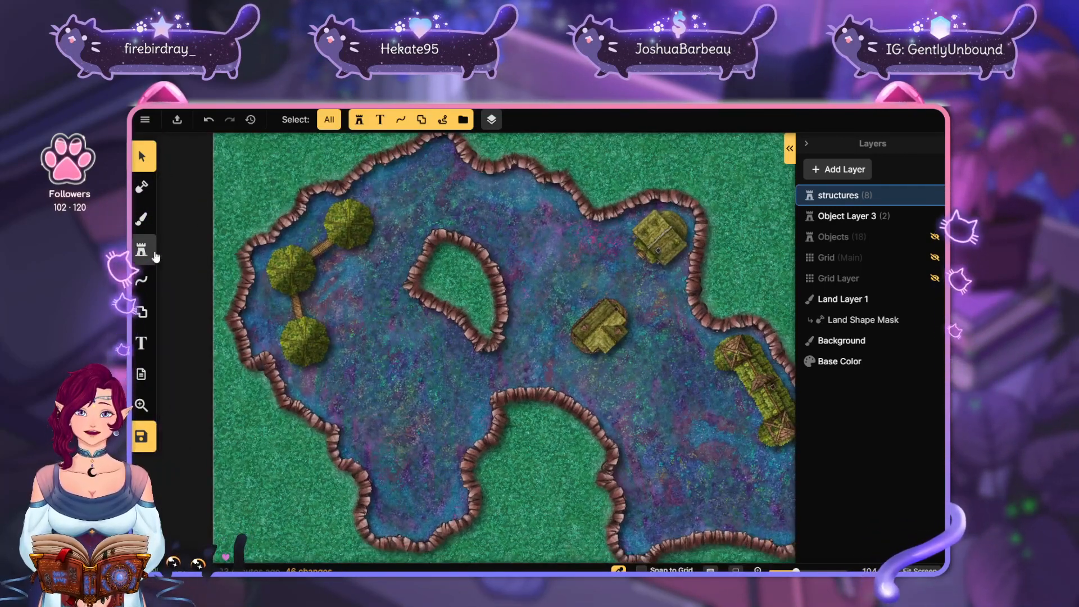
{"action": "left_click", "coordinate": [153, 254]}
{"action": "left_click", "coordinate": [213, 242]}
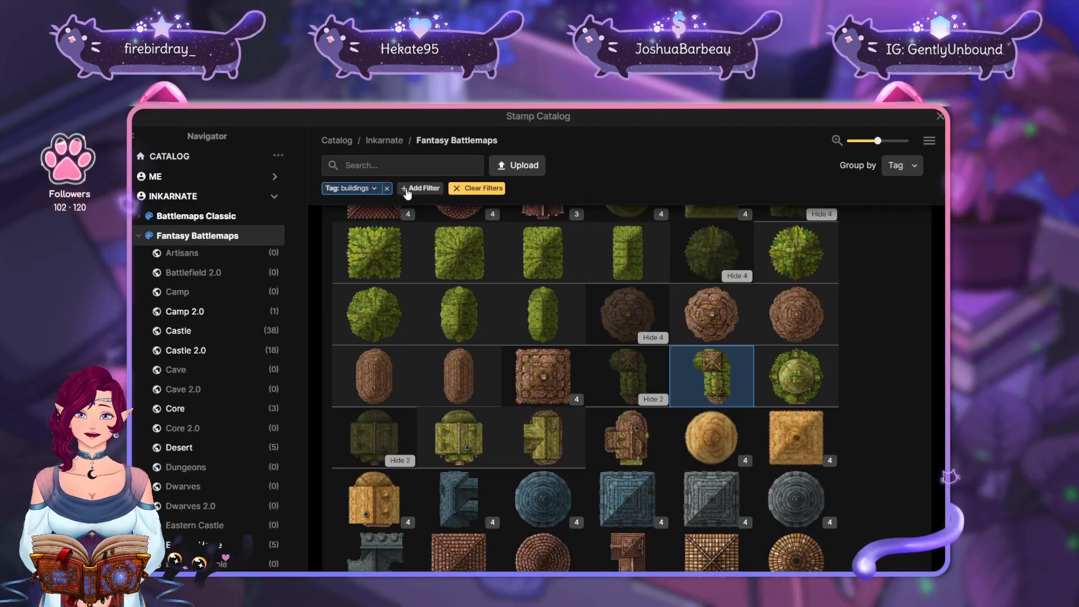
{"action": "left_click", "coordinate": [388, 188]}
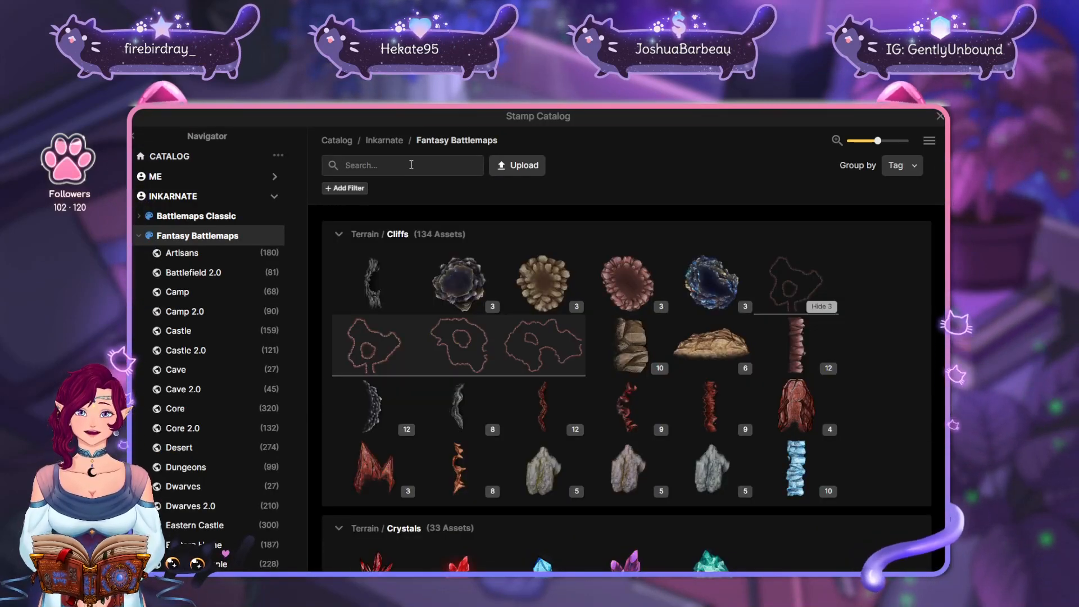
{"action": "left_click", "coordinate": [411, 165]}
{"action": "type", "text": "tents"}
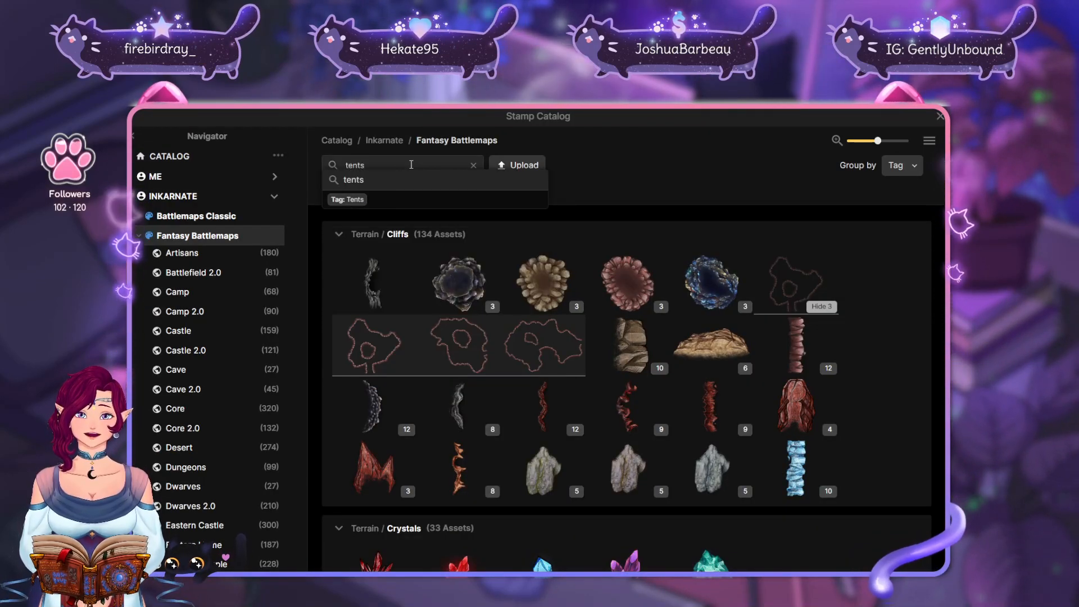
{"action": "left_click", "coordinate": [364, 199]}
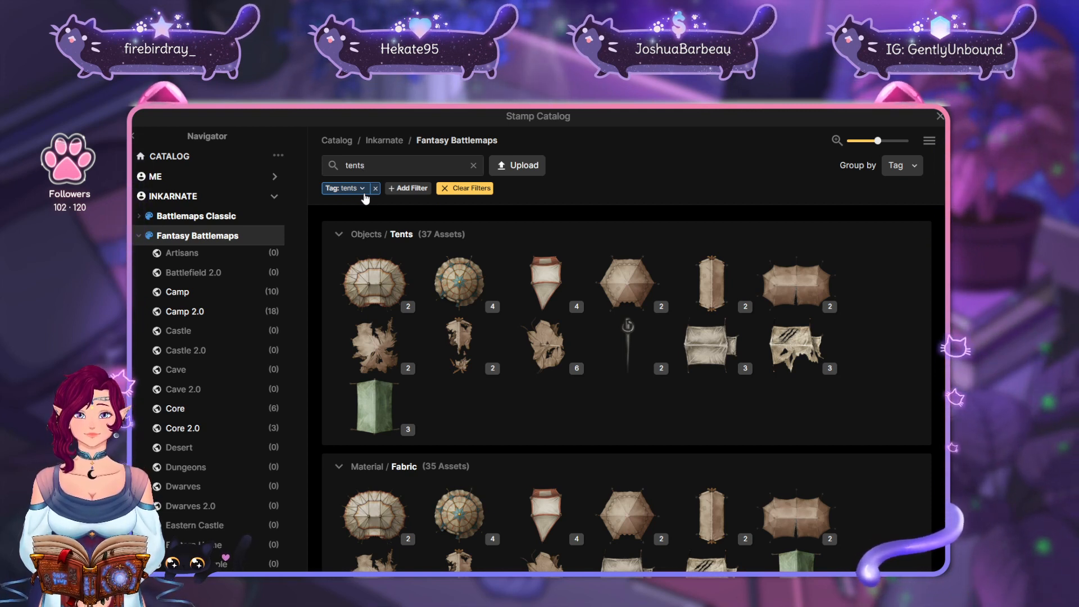
Look through the stamps tagged as tents, then remove the tag filter and run a plain search for "tents"
{"action": "scroll", "coordinate": [743, 312], "scroll_direction": "down", "scroll_amount": 2}
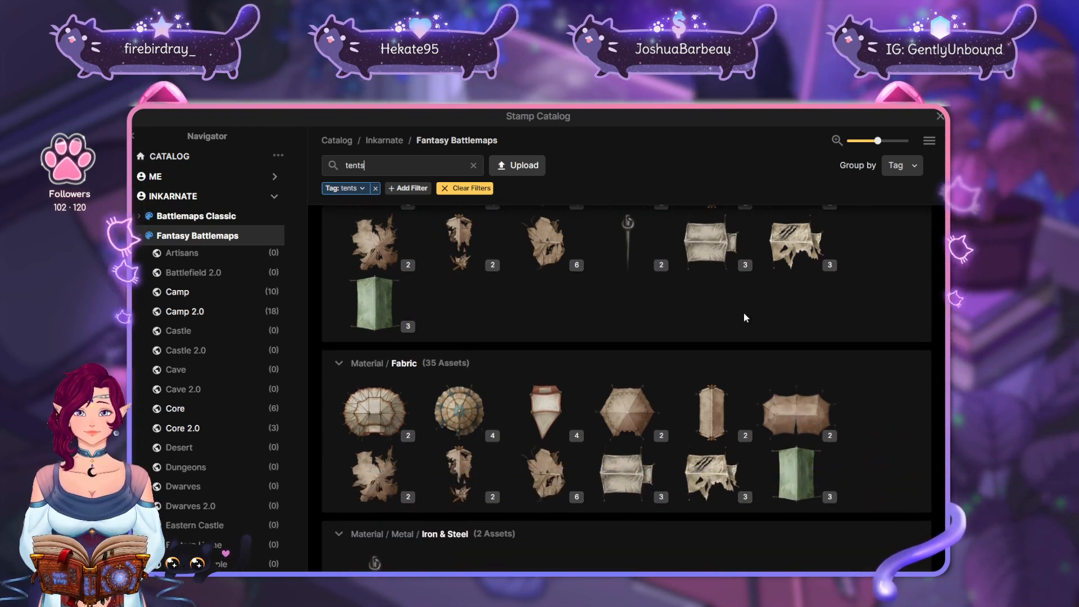
{"action": "scroll", "coordinate": [743, 312], "scroll_direction": "down", "scroll_amount": 1}
{"action": "scroll", "coordinate": [626, 388], "scroll_direction": "down", "scroll_amount": 1}
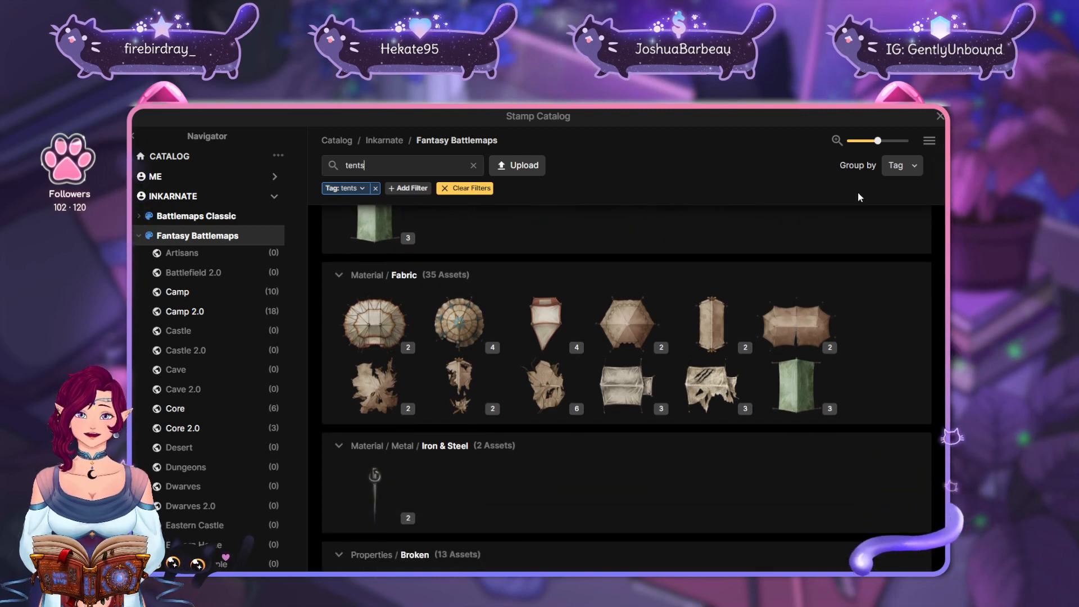
{"action": "scroll", "coordinate": [627, 388], "scroll_direction": "down", "scroll_amount": 4}
{"action": "scroll", "coordinate": [847, 310], "scroll_direction": "down", "scroll_amount": 4}
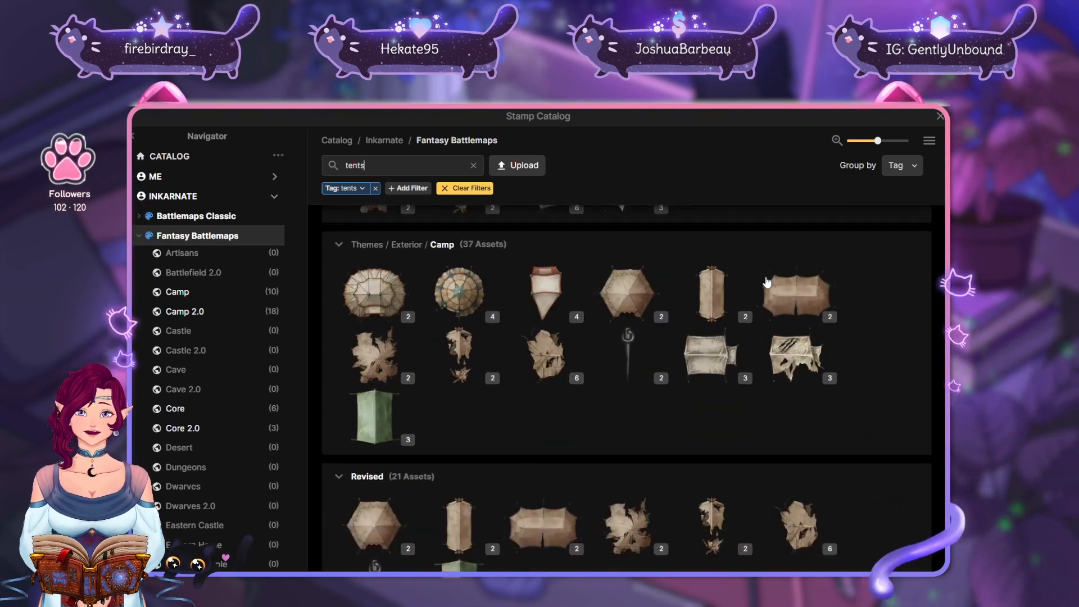
{"action": "scroll", "coordinate": [847, 310], "scroll_direction": "up", "scroll_amount": 12}
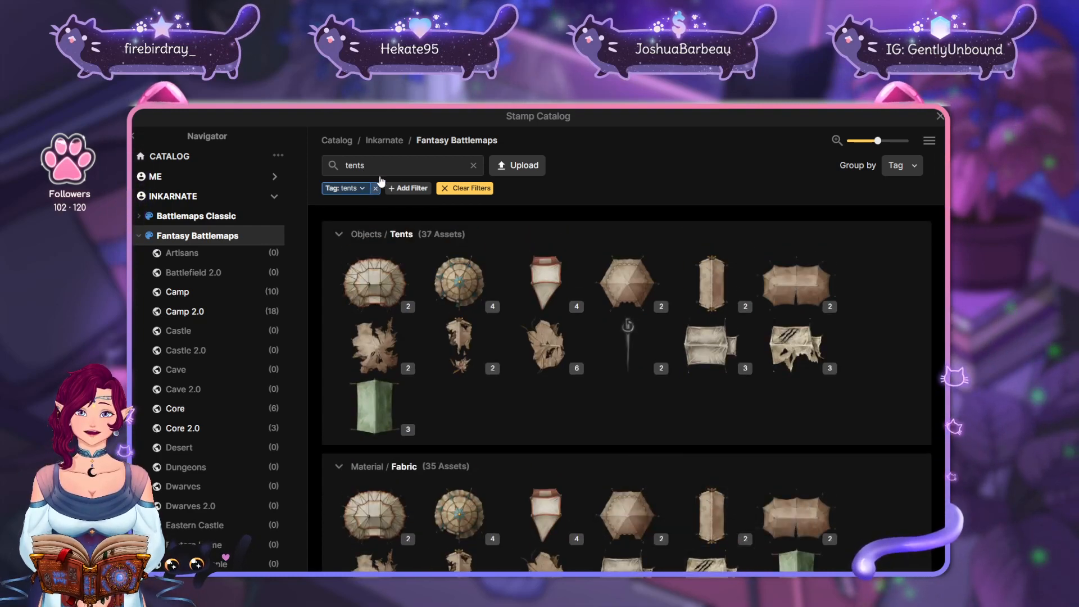
{"action": "left_click", "coordinate": [375, 189]}
{"action": "left_click", "coordinate": [445, 158]}
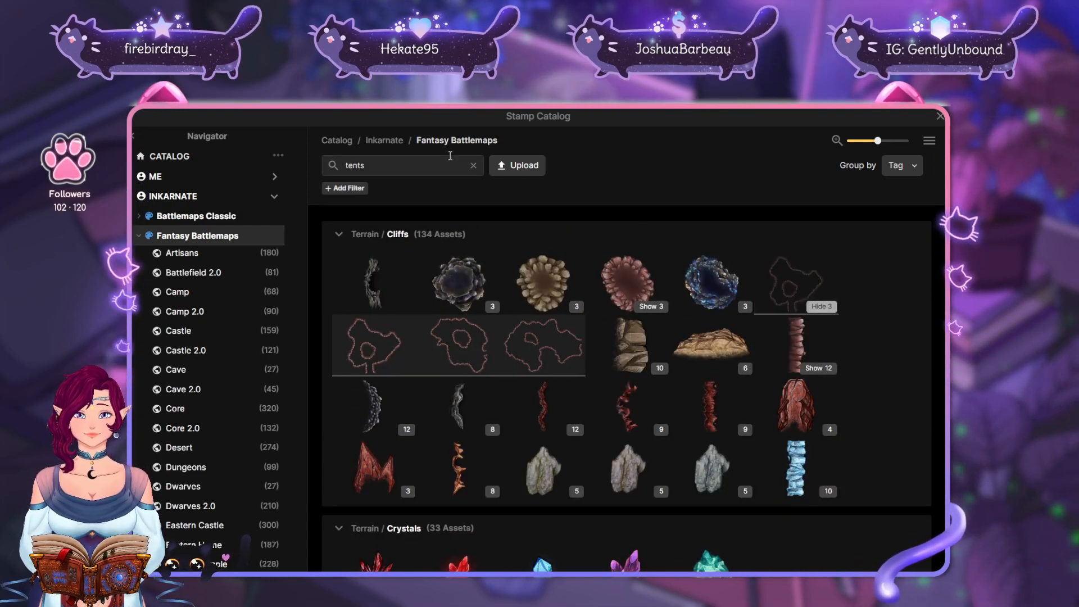
{"action": "key", "text": "Return"}
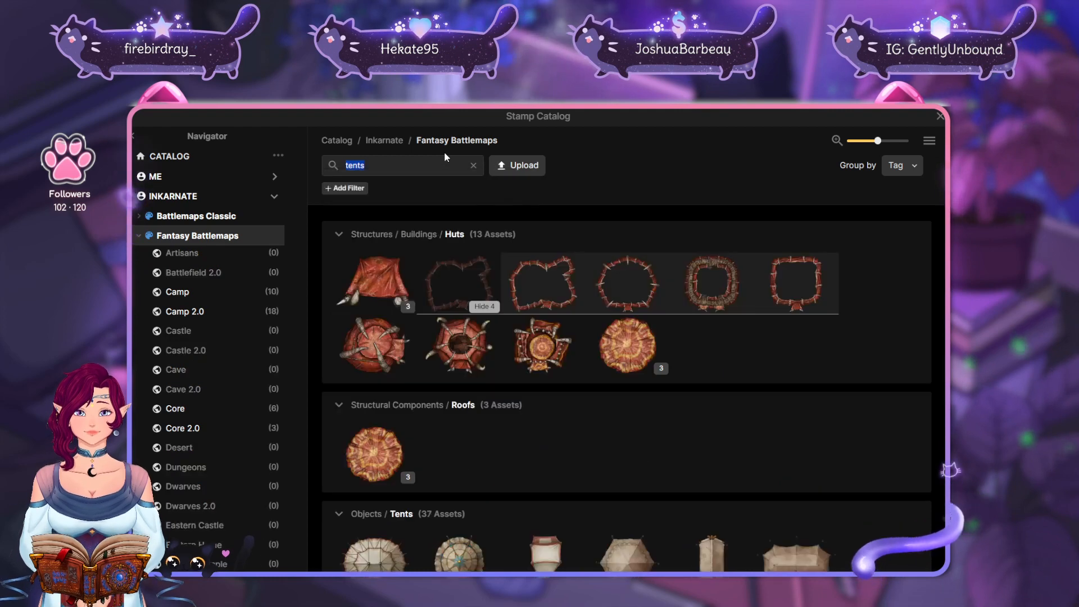
Expand the variants of the hexagonal, wide and large domed tents under Fabric and choose the Large Purple Tent stamp
{"action": "scroll", "coordinate": [783, 447], "scroll_direction": "down", "scroll_amount": 15}
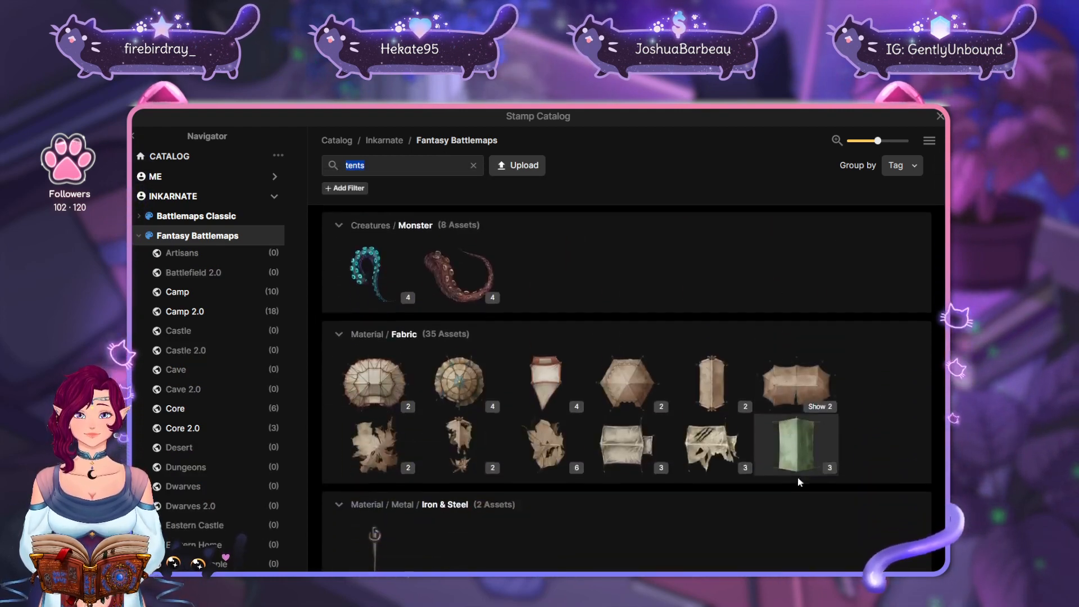
{"action": "scroll", "coordinate": [810, 479], "scroll_direction": "up", "scroll_amount": 9}
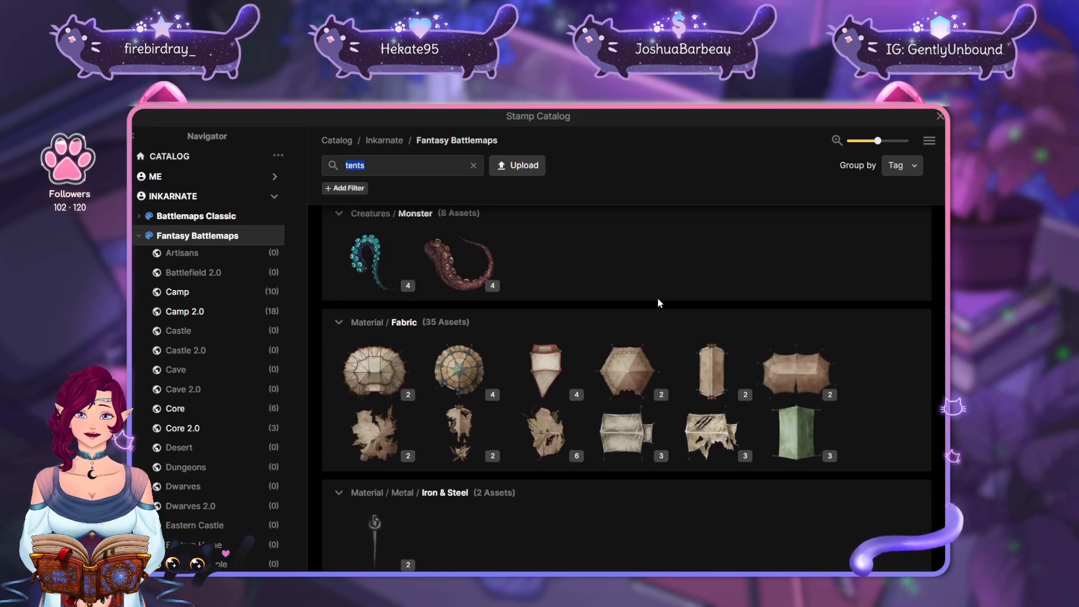
{"action": "left_click", "coordinate": [660, 394]}
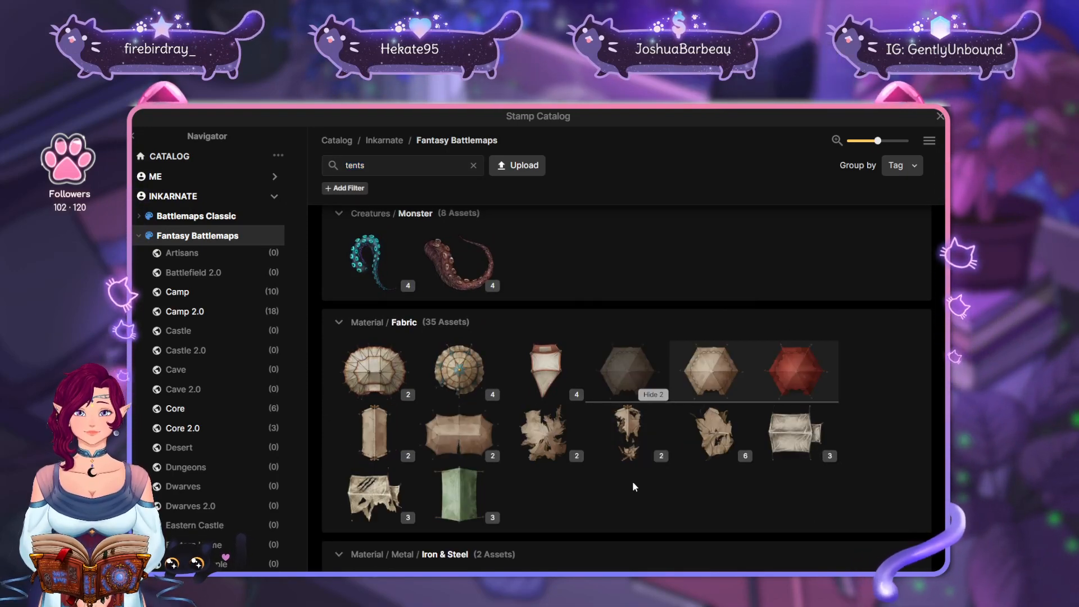
{"action": "left_click", "coordinate": [482, 469]}
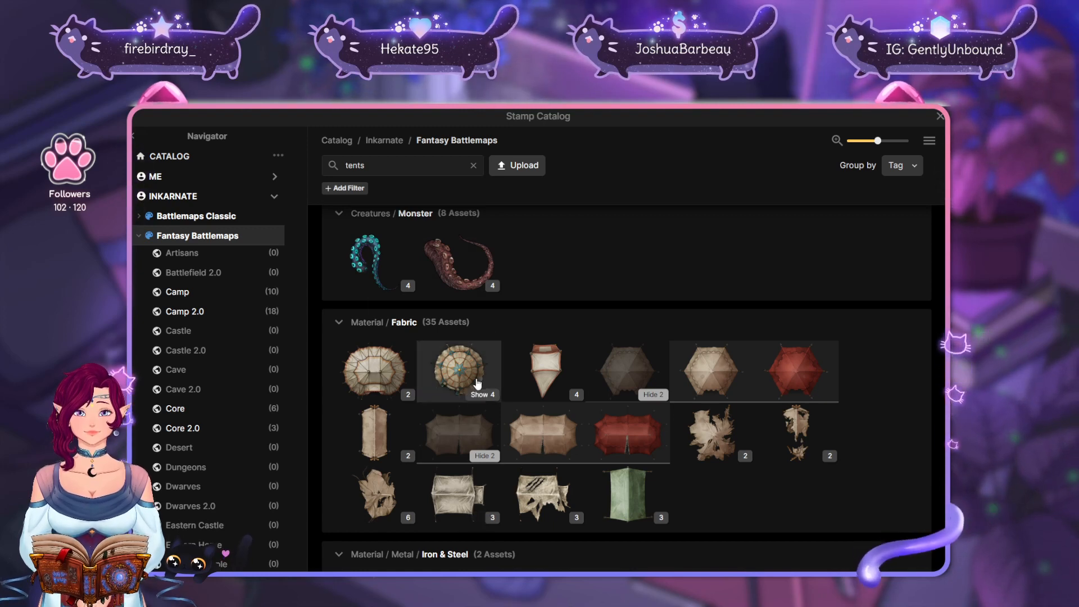
{"action": "left_click", "coordinate": [409, 396]}
{"action": "scroll", "coordinate": [415, 472], "scroll_direction": "up", "scroll_amount": 1}
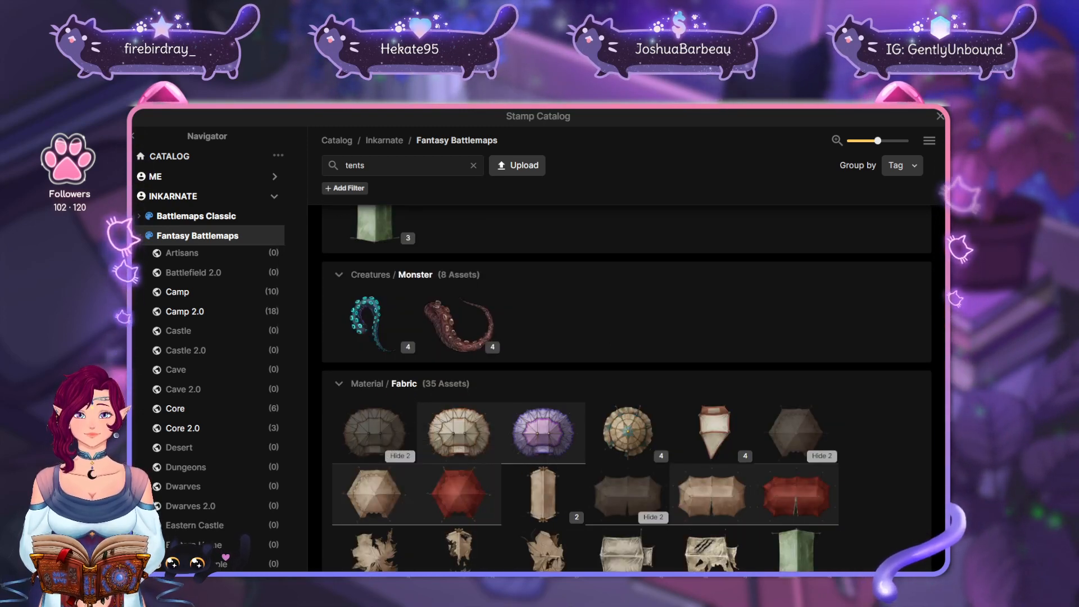
{"action": "scroll", "coordinate": [557, 404], "scroll_direction": "down", "scroll_amount": 2}
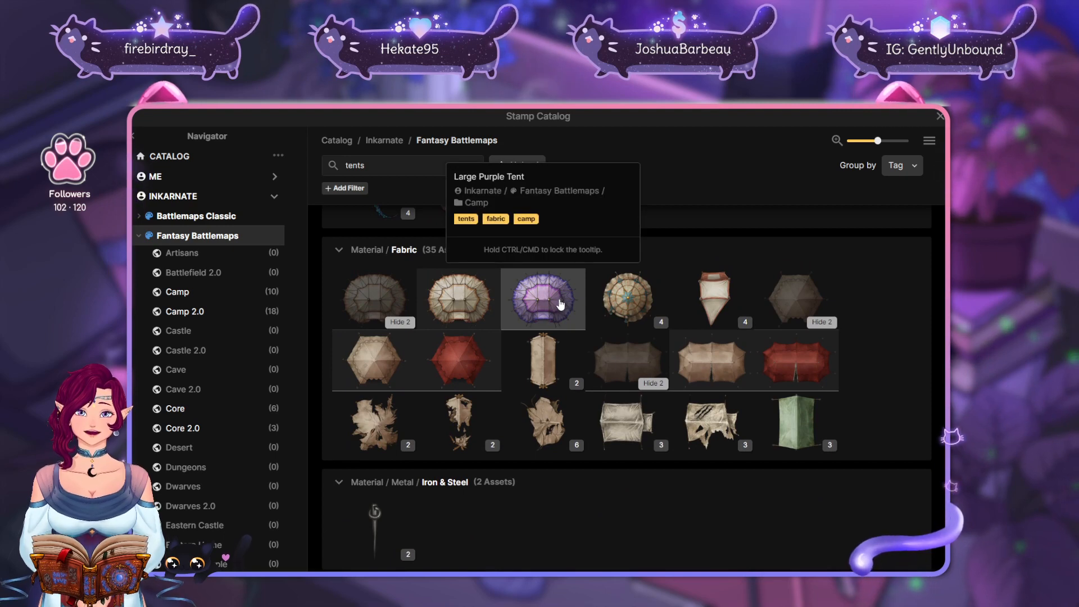
{"action": "left_click", "coordinate": [559, 302]}
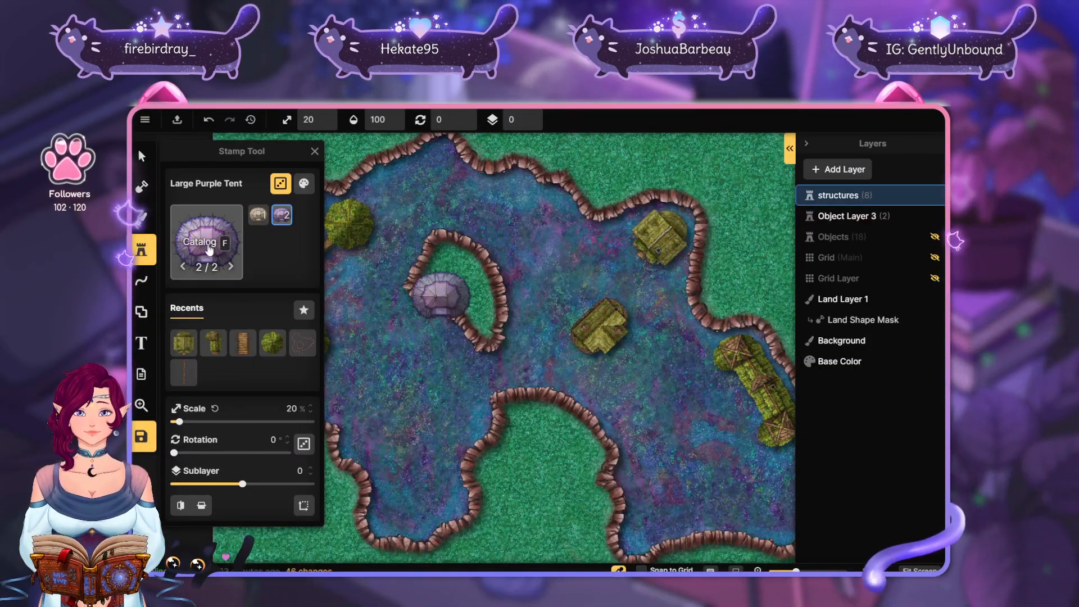
Reopen the stamp catalog and examine the other tent stamps, including the colour variants of the narrow tent
{"action": "left_click", "coordinate": [207, 247]}
{"action": "scroll", "coordinate": [627, 387], "scroll_direction": "down", "scroll_amount": 2}
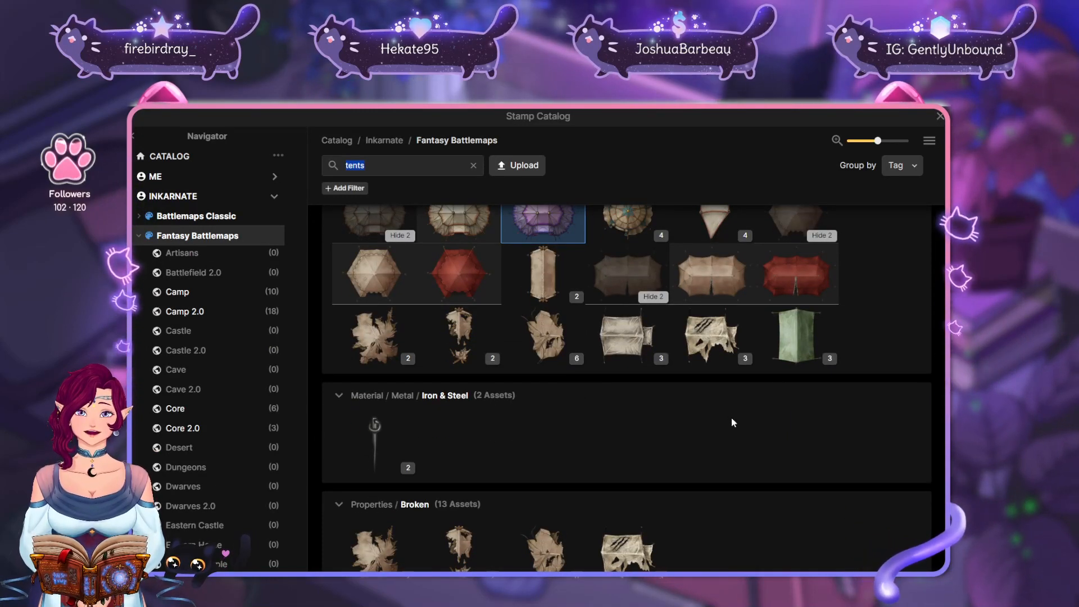
{"action": "scroll", "coordinate": [731, 419], "scroll_direction": "down", "scroll_amount": 15}
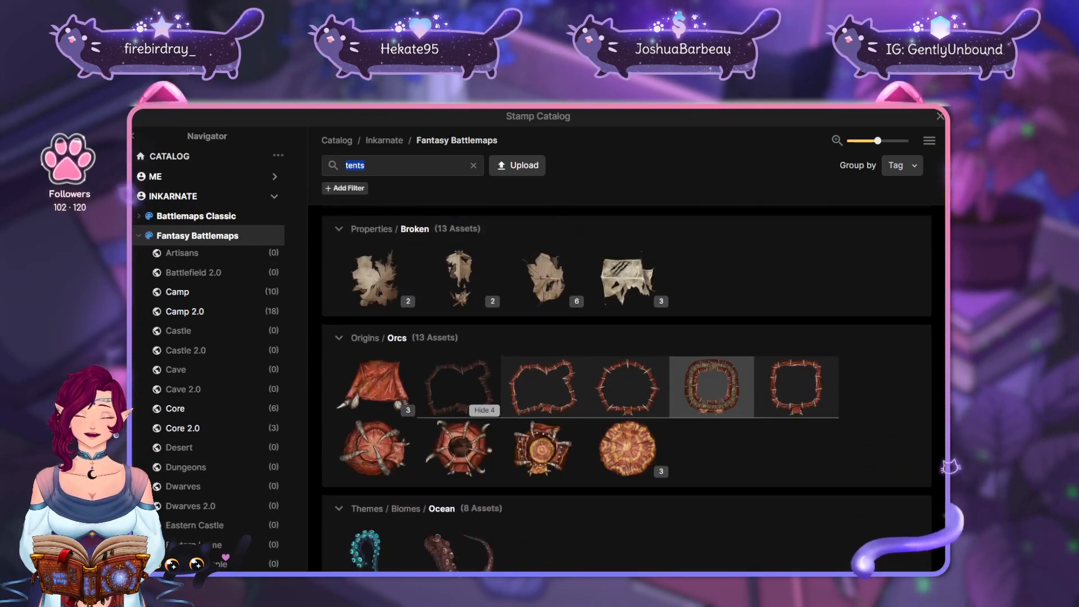
{"action": "scroll", "coordinate": [773, 426], "scroll_direction": "down", "scroll_amount": 4}
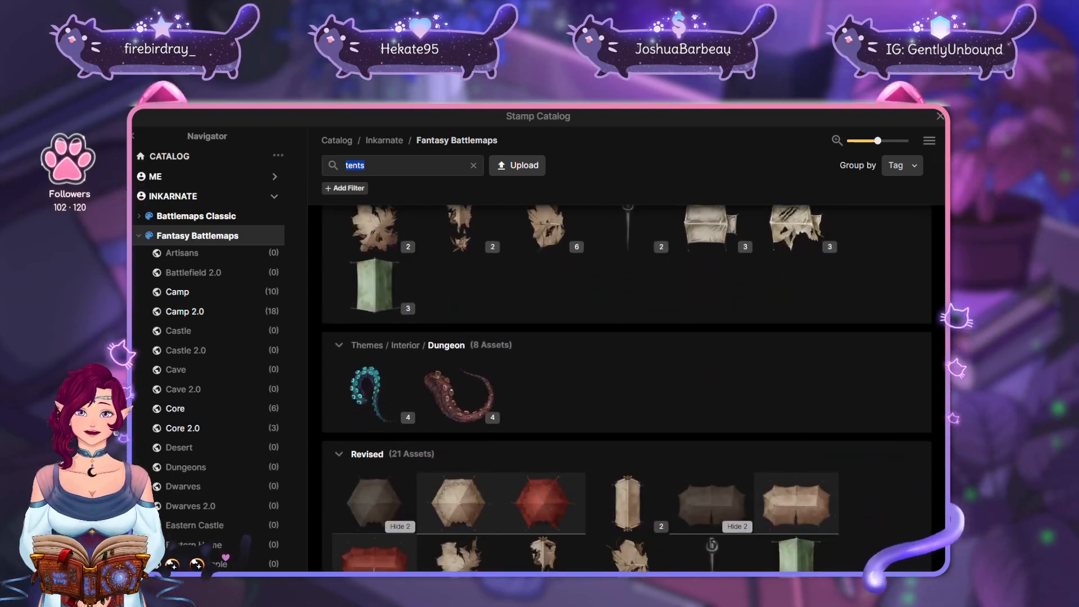
{"action": "scroll", "coordinate": [773, 426], "scroll_direction": "up", "scroll_amount": 4}
{"action": "scroll", "coordinate": [757, 439], "scroll_direction": "down", "scroll_amount": 2}
{"action": "scroll", "coordinate": [757, 439], "scroll_direction": "up", "scroll_amount": 1}
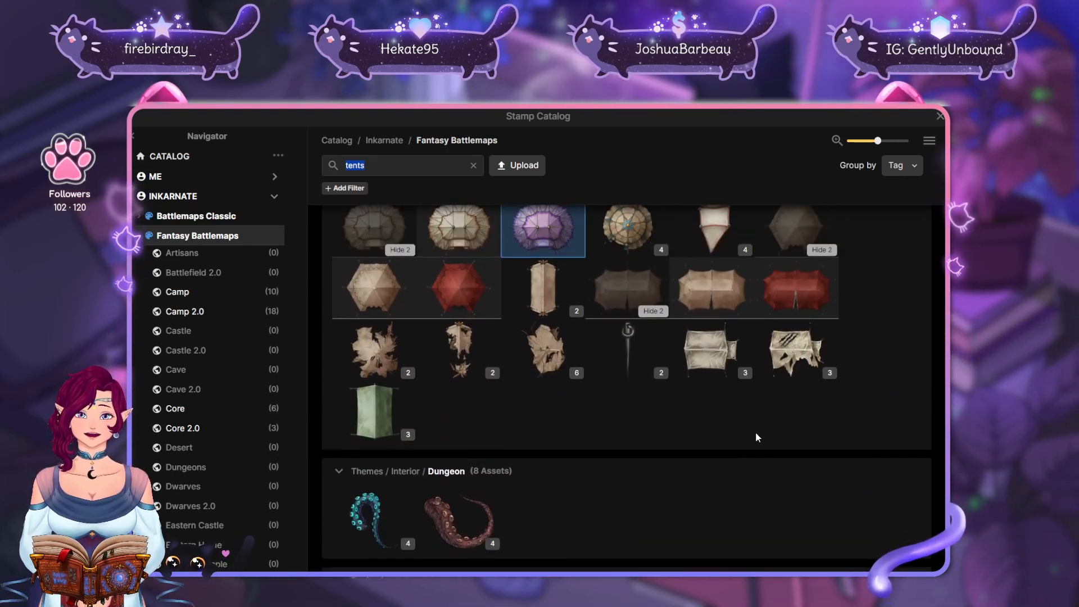
{"action": "left_click", "coordinate": [569, 313]}
{"action": "scroll", "coordinate": [569, 315], "scroll_direction": "up", "scroll_amount": 1}
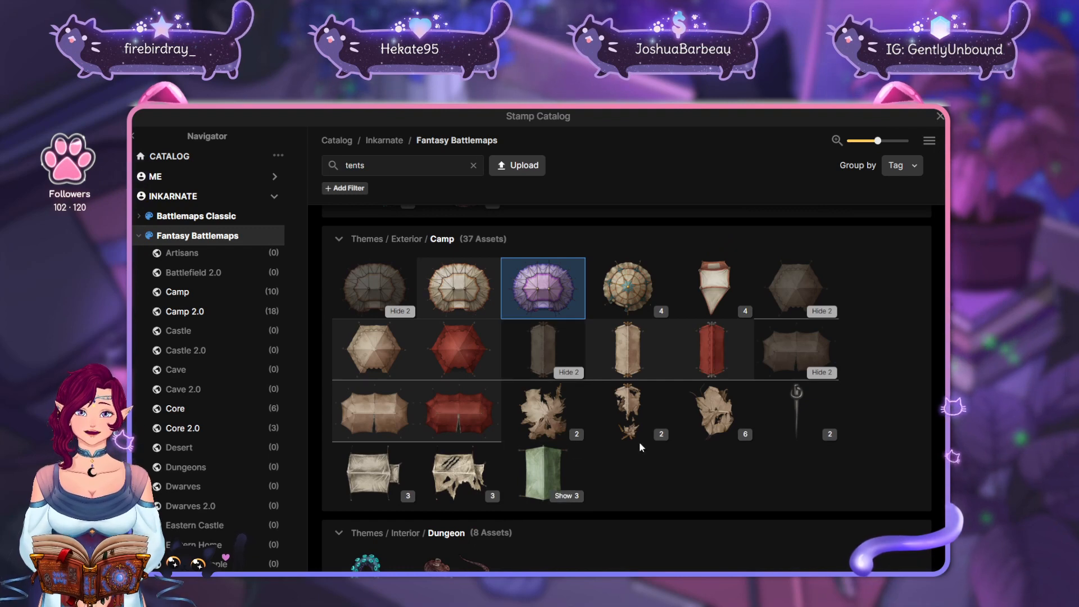
{"action": "scroll", "coordinate": [695, 498], "scroll_direction": "down", "scroll_amount": 5}
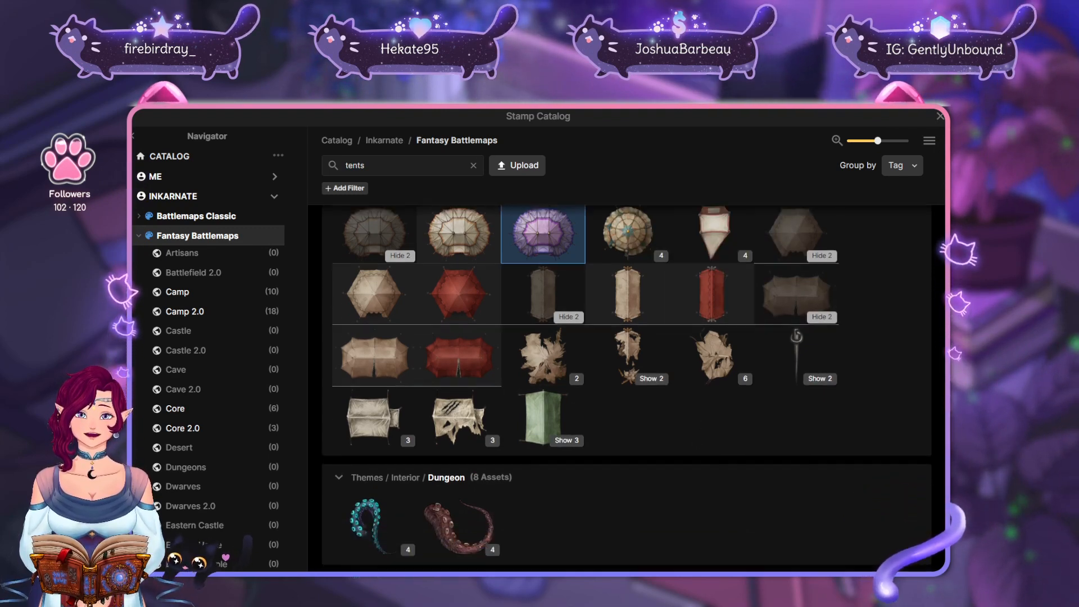
{"action": "scroll", "coordinate": [787, 428], "scroll_direction": "down", "scroll_amount": 2}
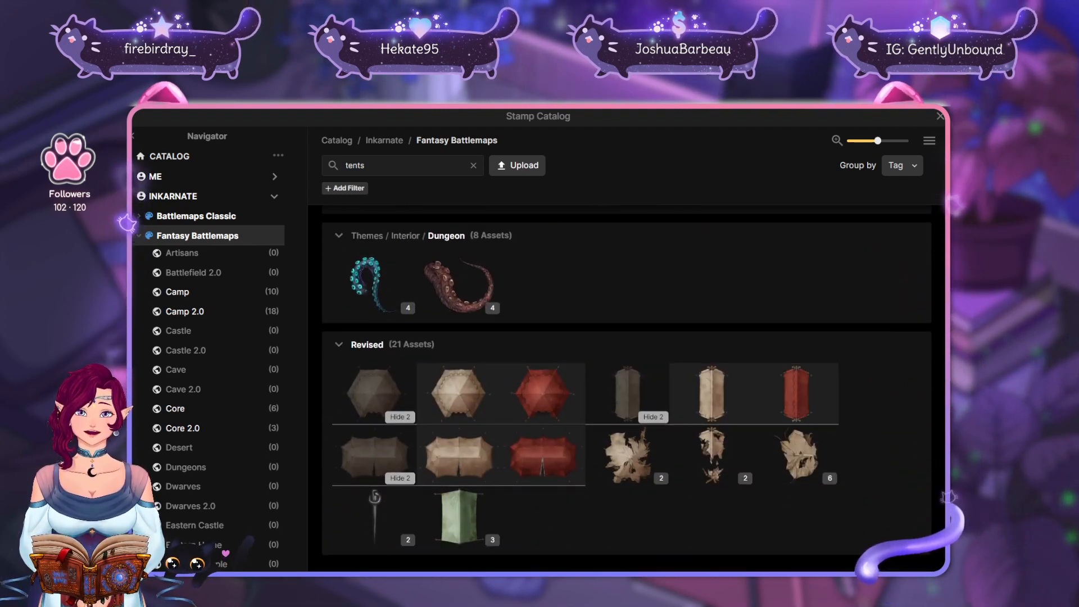
{"action": "scroll", "coordinate": [693, 330], "scroll_direction": "up", "scroll_amount": 10}
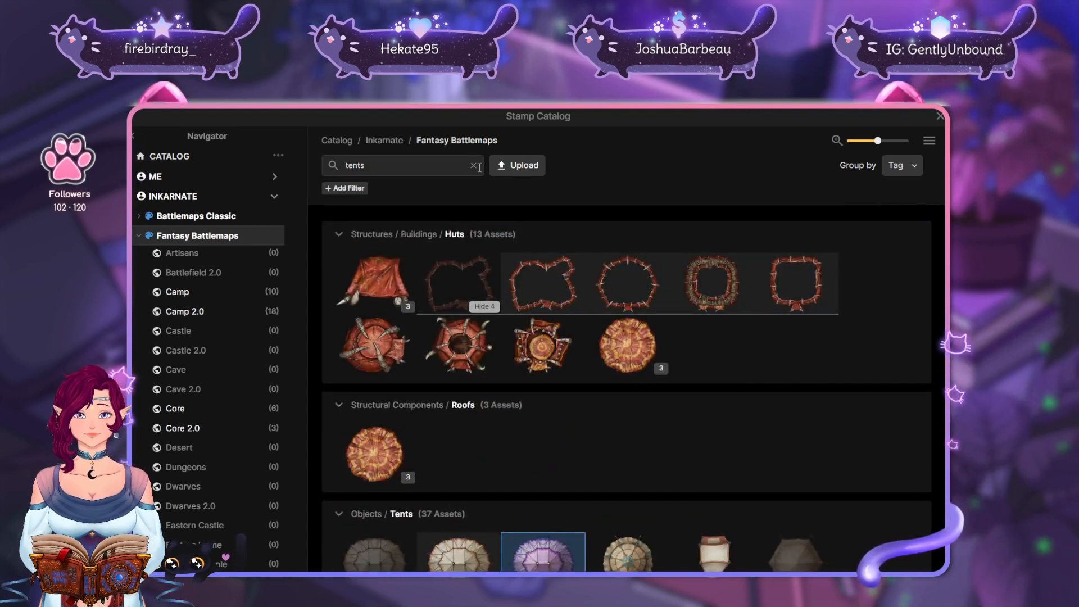
Replace the catalog search with "market" and find the Market Stalls group
{"action": "left_click", "coordinate": [474, 166]}
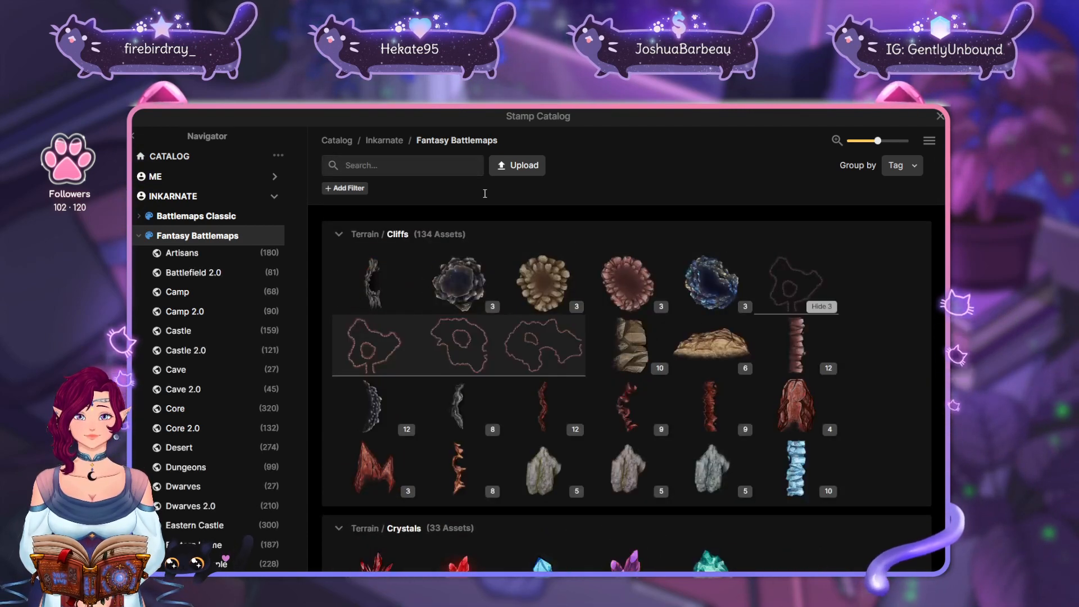
{"action": "left_click", "coordinate": [418, 163]}
{"action": "type", "text": "market"}
{"action": "key", "text": "Return"}
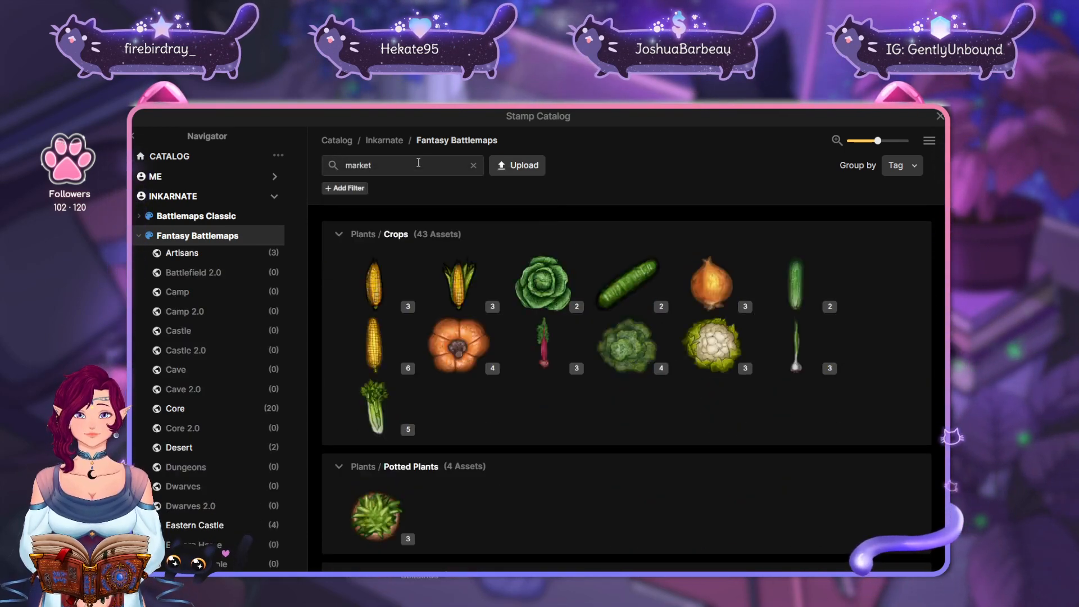
{"action": "scroll", "coordinate": [628, 502], "scroll_direction": "down", "scroll_amount": 10}
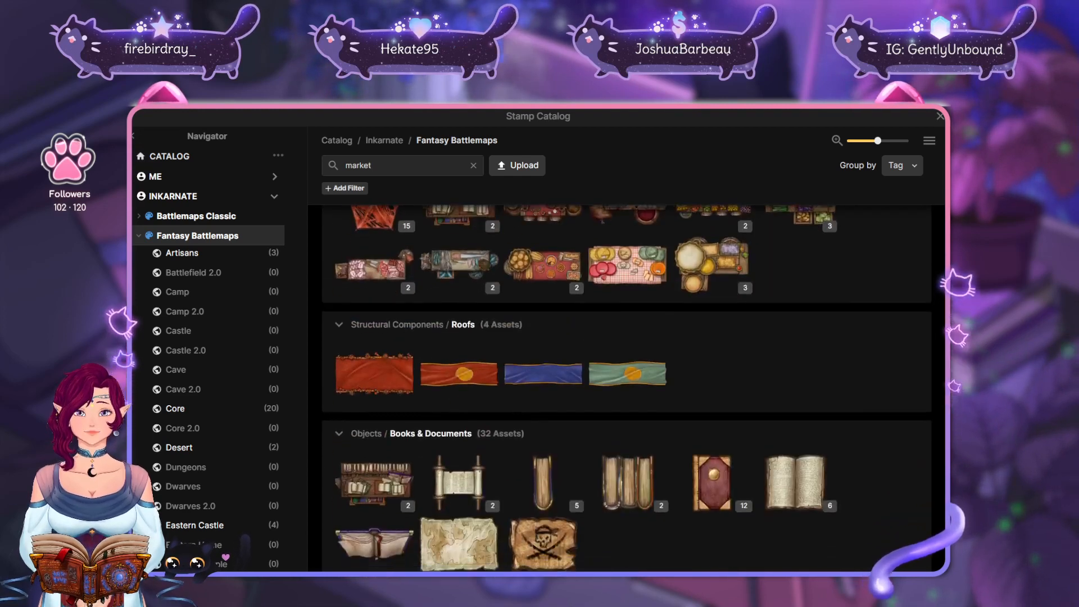
{"action": "scroll", "coordinate": [628, 502], "scroll_direction": "up", "scroll_amount": 3}
{"action": "scroll", "coordinate": [388, 309], "scroll_direction": "down", "scroll_amount": 1}
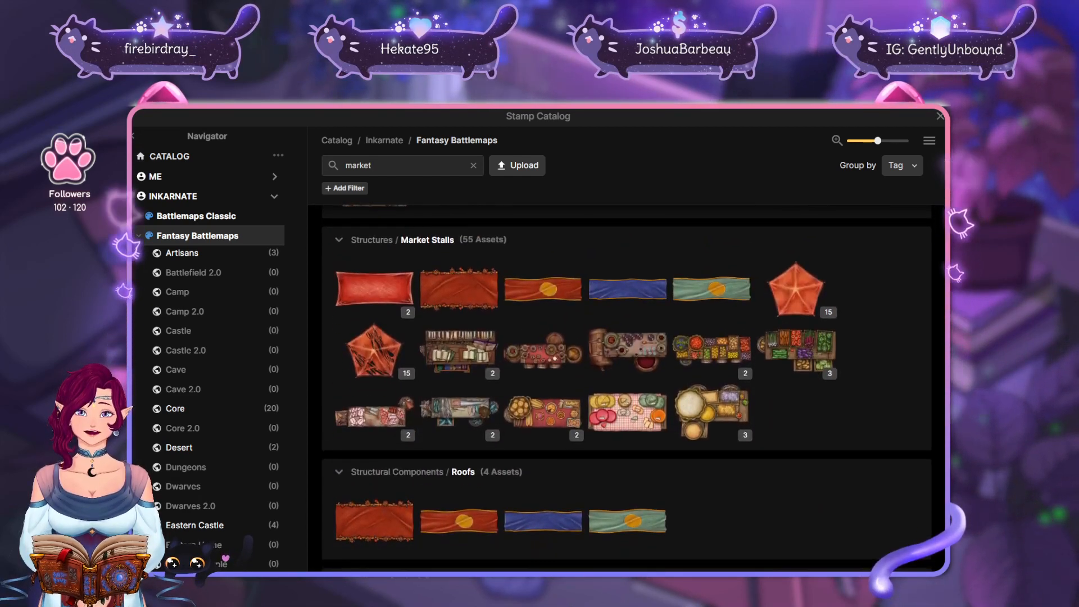
Expand the variants of the red rectangular awning and the intact pentagonal canopy under Market Stalls and examine the available coverings
{"action": "left_click", "coordinate": [408, 312]}
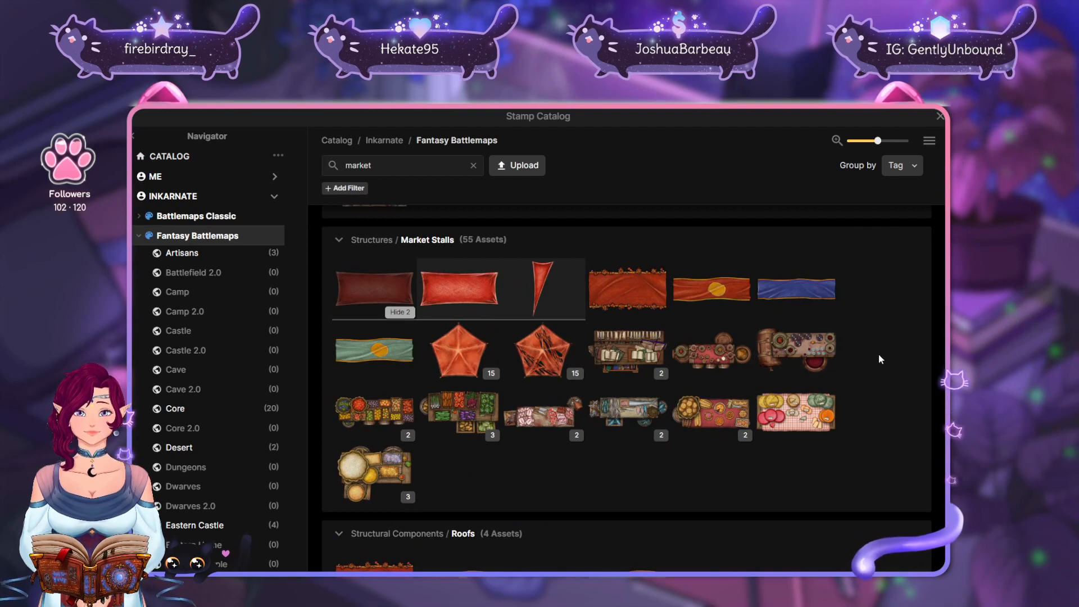
{"action": "scroll", "coordinate": [878, 354], "scroll_direction": "down", "scroll_amount": 1}
{"action": "left_click", "coordinate": [481, 339]}
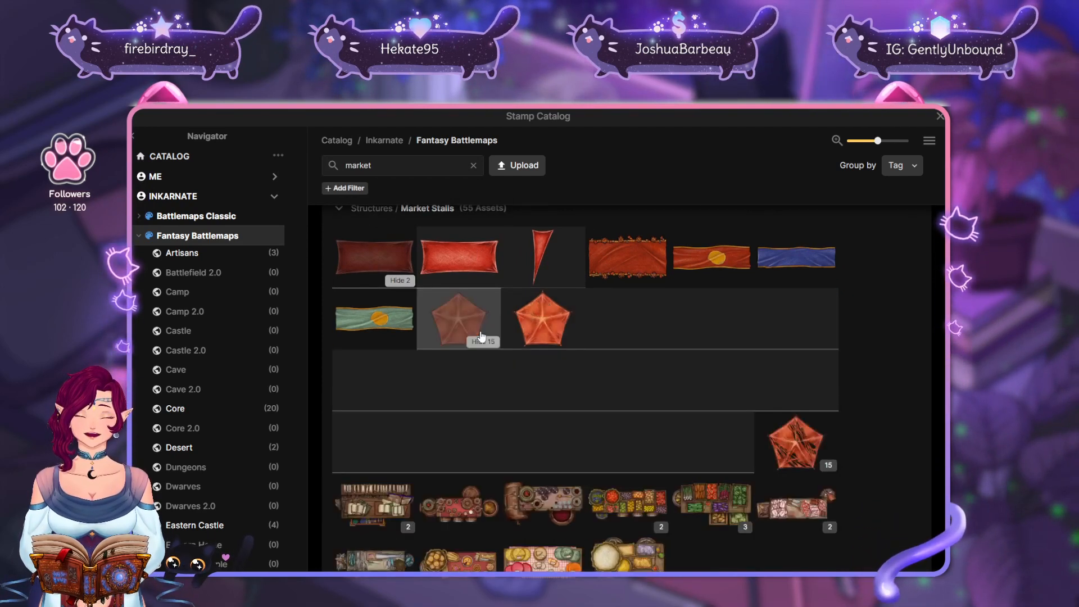
{"action": "scroll", "coordinate": [865, 394], "scroll_direction": "down", "scroll_amount": 1}
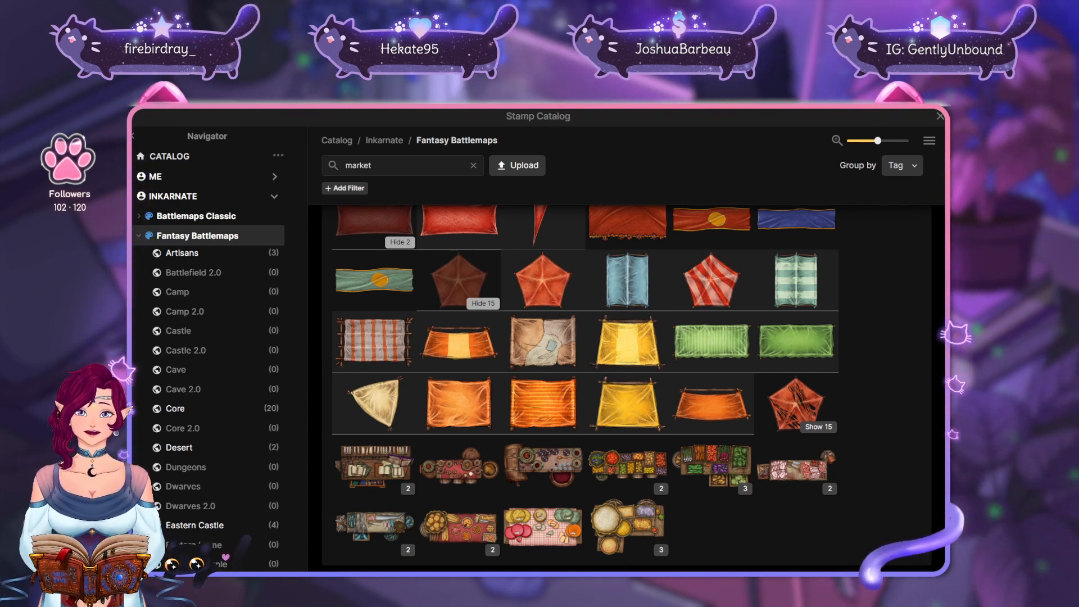
{"action": "scroll", "coordinate": [627, 383], "scroll_direction": "down", "scroll_amount": 2}
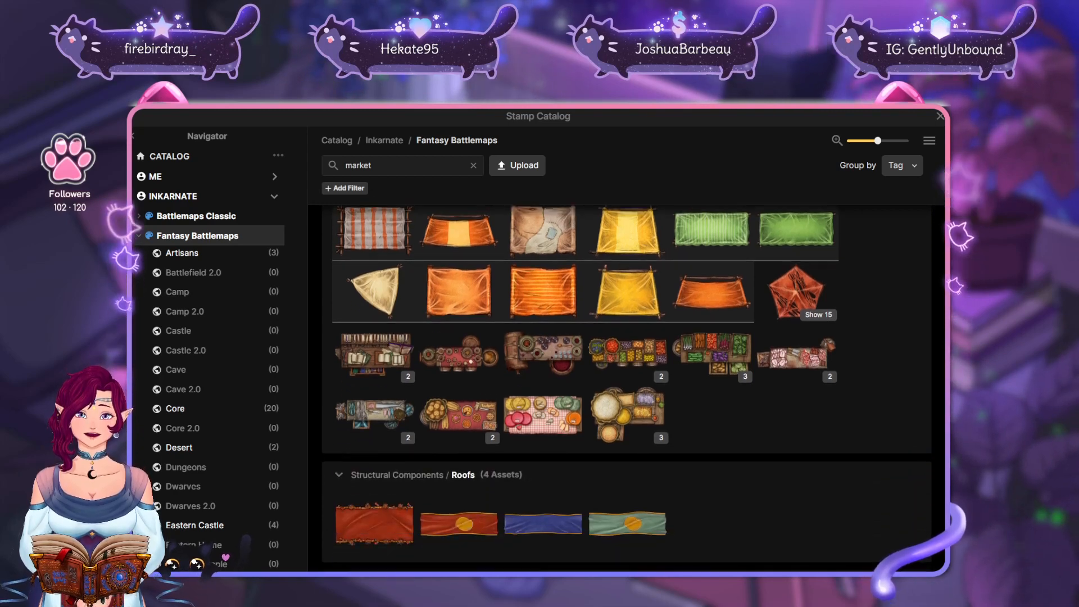
{"action": "scroll", "coordinate": [627, 382], "scroll_direction": "up", "scroll_amount": 2}
{"action": "scroll", "coordinate": [874, 394], "scroll_direction": "up", "scroll_amount": 2}
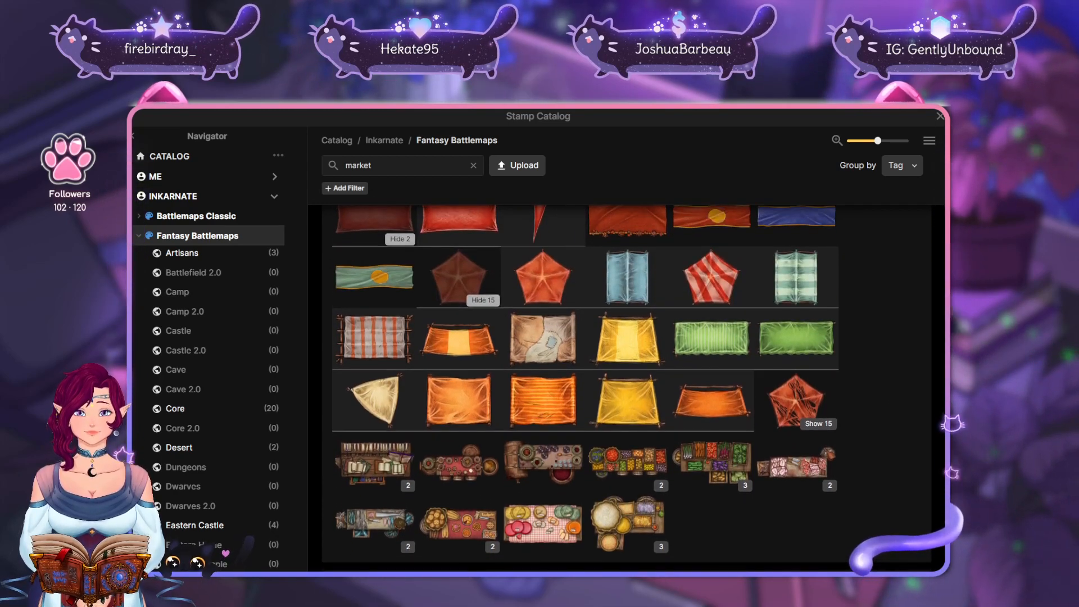
Examine the canopies and stocked stalls under Market Stalls, plus the Roofs, Books & Documents and Barrels groups of the market results
{"action": "scroll", "coordinate": [855, 354], "scroll_direction": "up", "scroll_amount": 2}
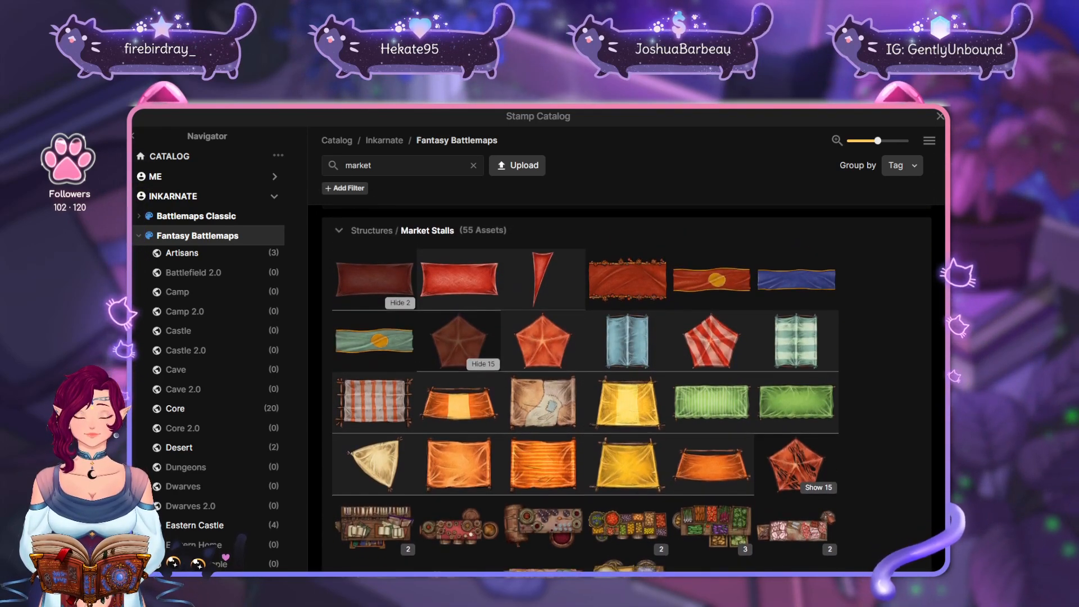
{"action": "scroll", "coordinate": [725, 333], "scroll_direction": "down", "scroll_amount": 3}
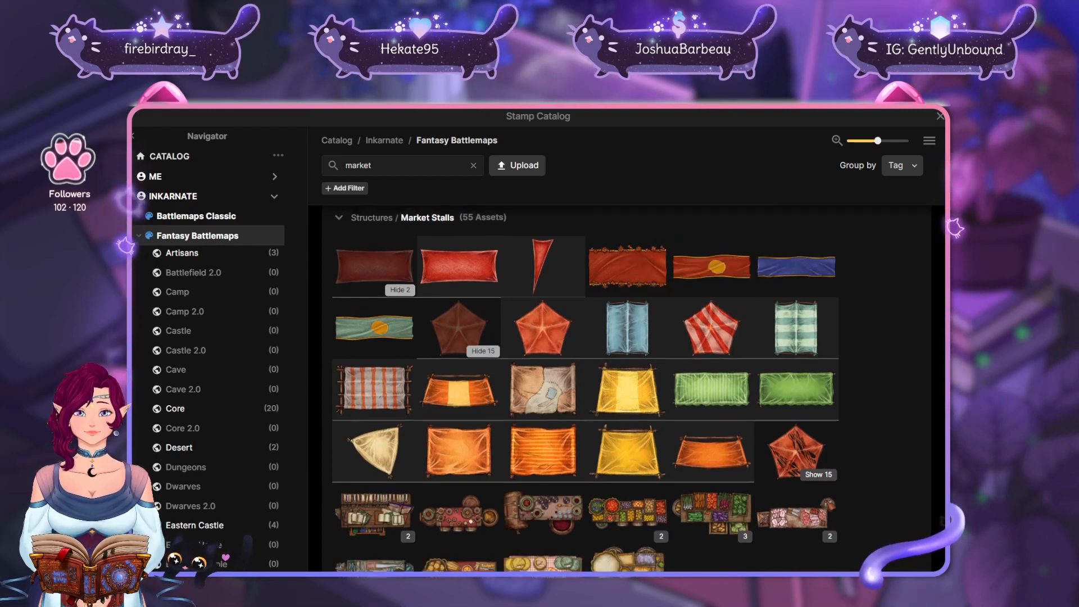
{"action": "scroll", "coordinate": [842, 258], "scroll_direction": "down", "scroll_amount": 1}
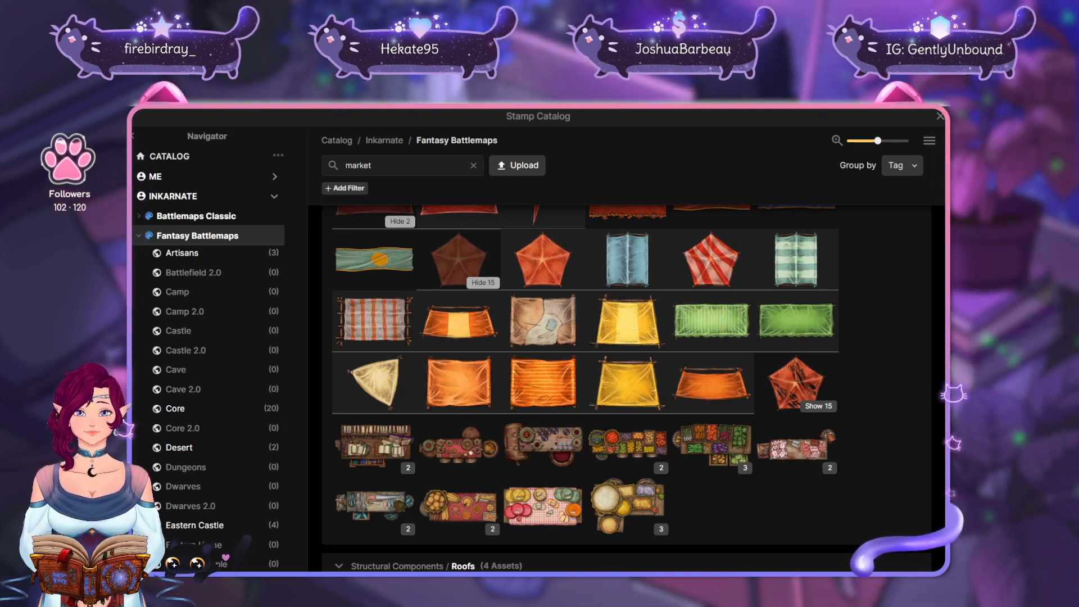
{"action": "scroll", "coordinate": [874, 259], "scroll_direction": "down", "scroll_amount": 1}
{"action": "scroll", "coordinate": [877, 337], "scroll_direction": "up", "scroll_amount": 2}
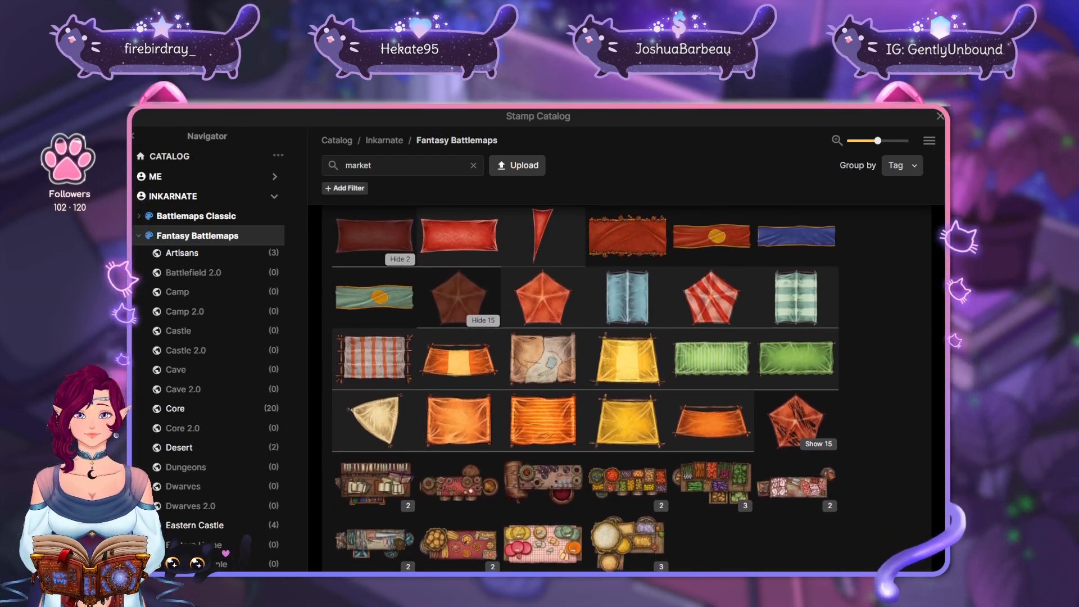
{"action": "scroll", "coordinate": [854, 393], "scroll_direction": "down", "scroll_amount": 1}
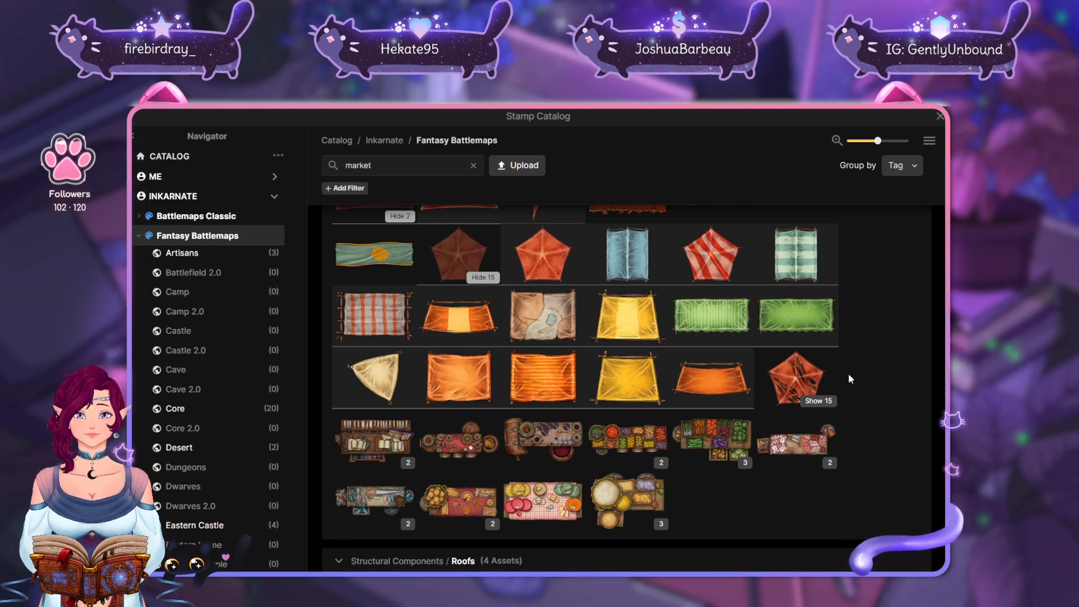
{"action": "scroll", "coordinate": [853, 400], "scroll_direction": "down", "scroll_amount": 3}
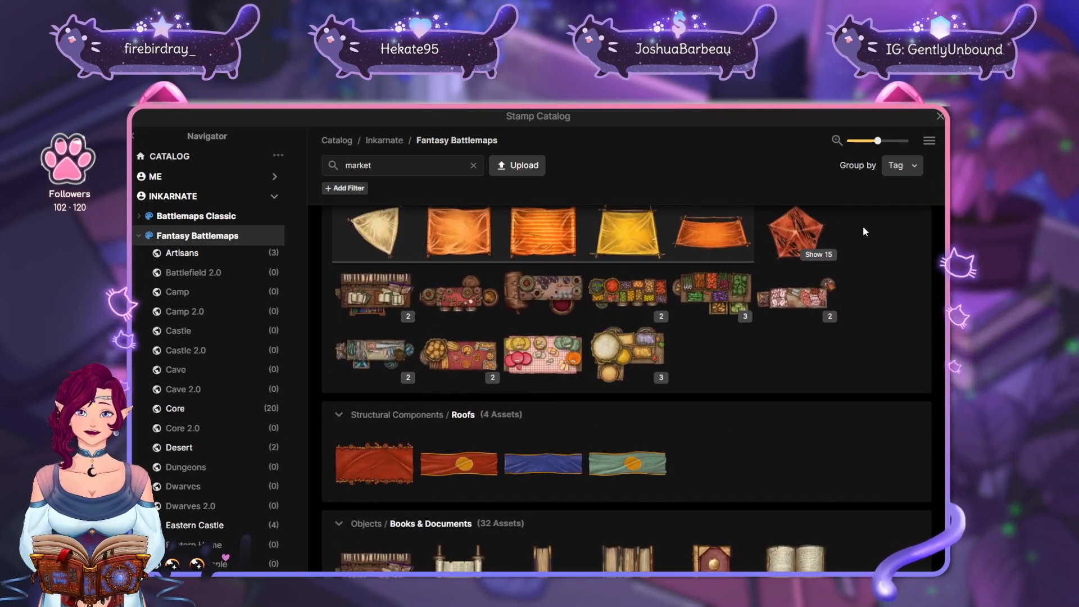
{"action": "scroll", "coordinate": [846, 479], "scroll_direction": "down", "scroll_amount": 10}
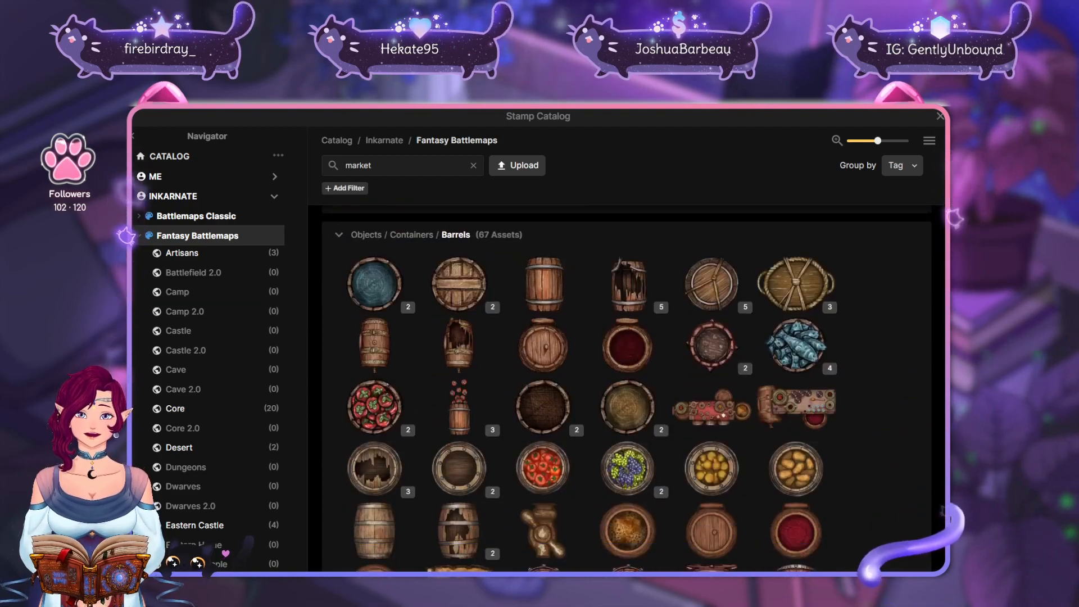
{"action": "scroll", "coordinate": [845, 479], "scroll_direction": "down", "scroll_amount": 3}
{"action": "scroll", "coordinate": [861, 511], "scroll_direction": "up", "scroll_amount": 10}
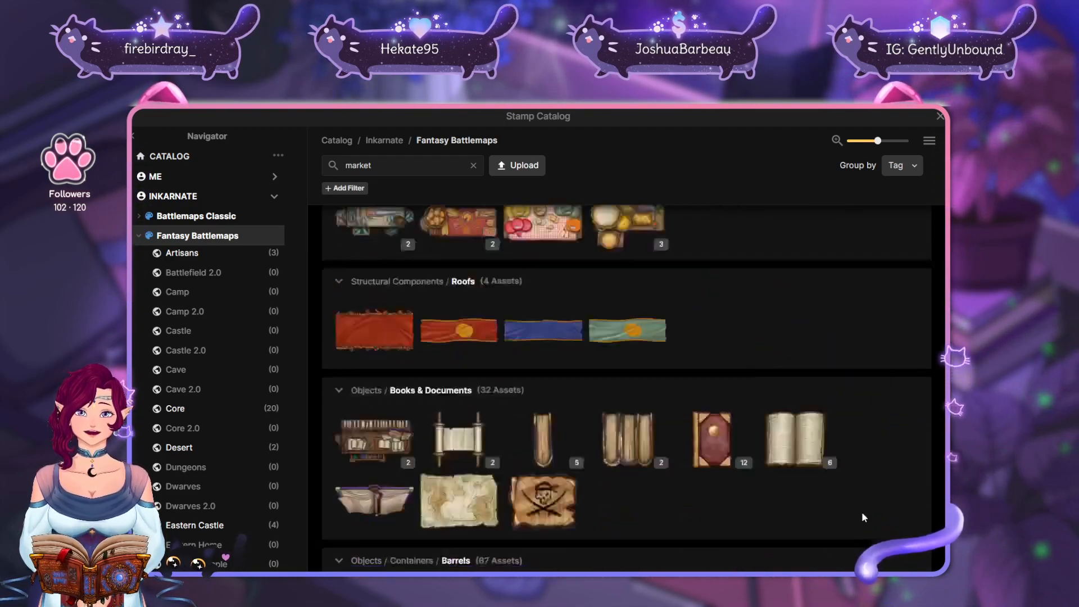
{"action": "scroll", "coordinate": [831, 524], "scroll_direction": "down", "scroll_amount": 8}
{"action": "scroll", "coordinate": [816, 530], "scroll_direction": "up", "scroll_amount": 4}
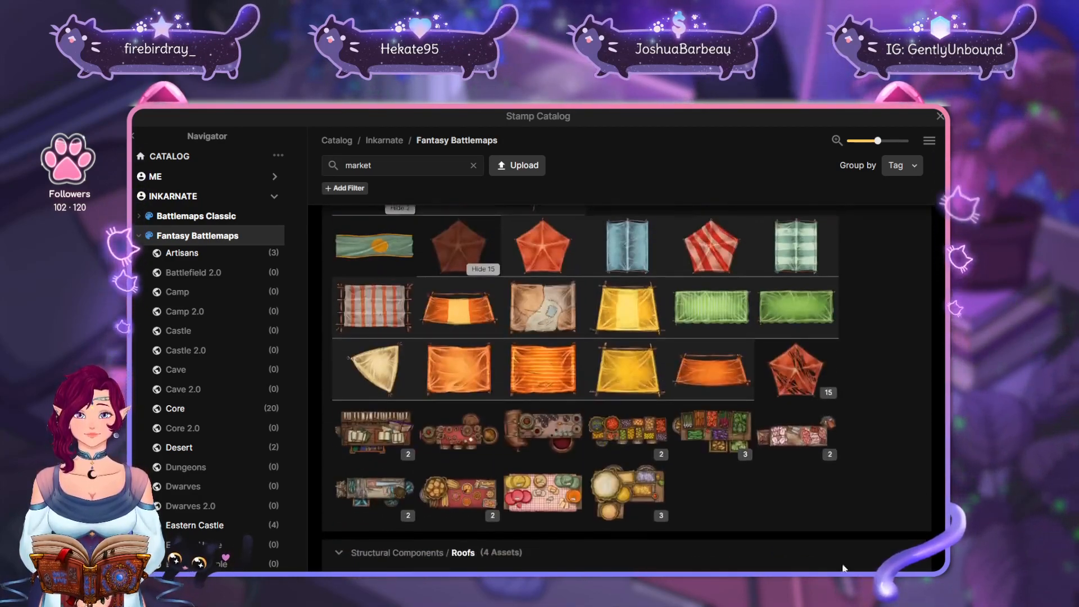
Replace the catalog search with "tents" and expand the variants of the narrow white tent in the Tents group
{"action": "left_click", "coordinate": [473, 166]}
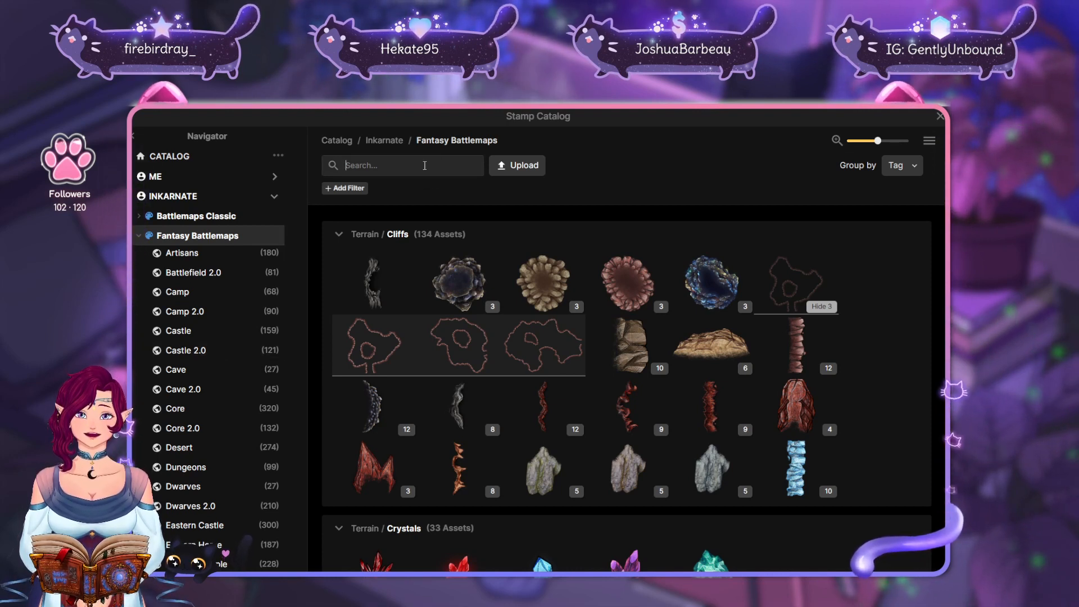
{"action": "type", "text": "tents"}
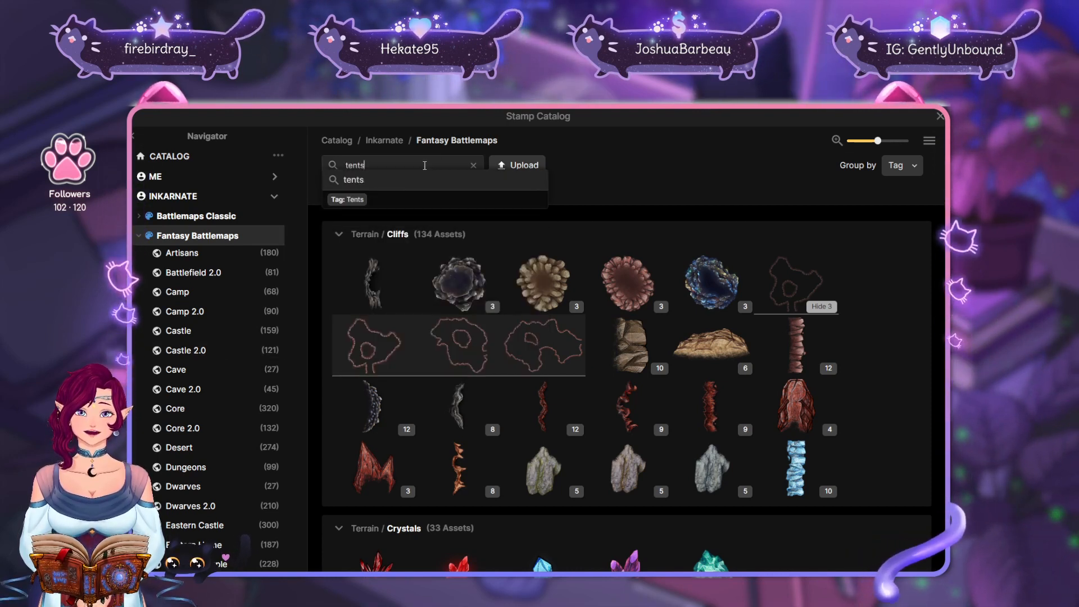
{"action": "key", "text": "Return"}
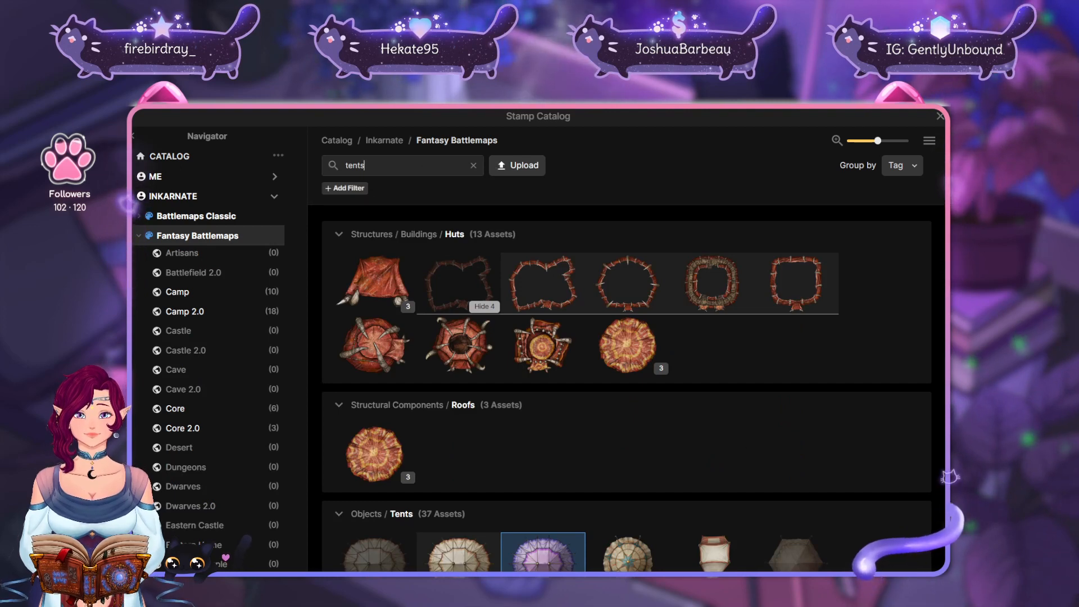
{"action": "scroll", "coordinate": [882, 461], "scroll_direction": "down", "scroll_amount": 4}
{"action": "scroll", "coordinate": [882, 461], "scroll_direction": "down", "scroll_amount": 2}
{"action": "scroll", "coordinate": [882, 461], "scroll_direction": "up", "scroll_amount": 2}
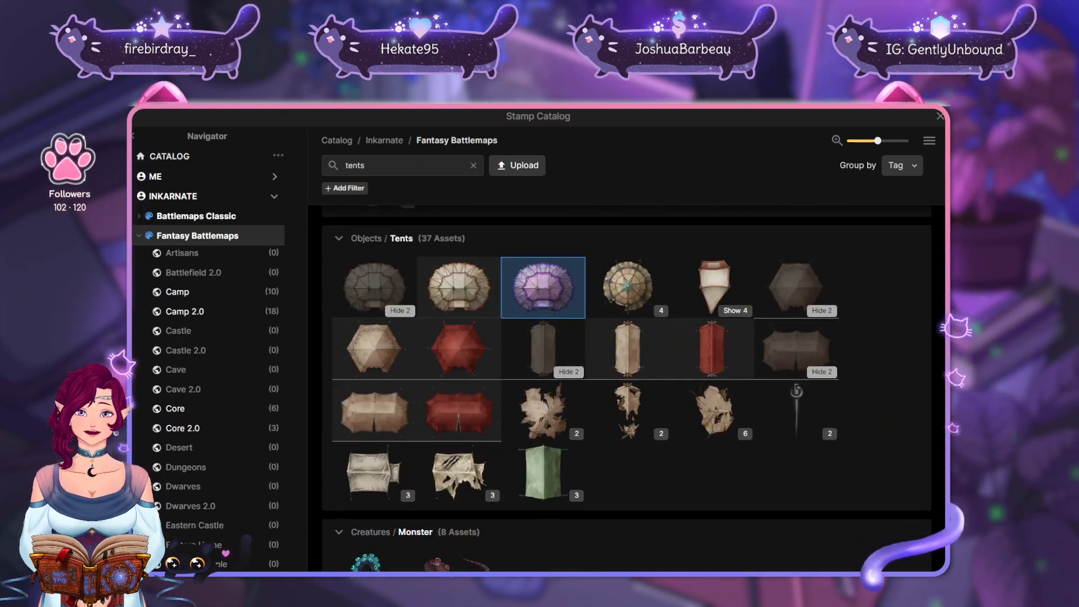
{"action": "left_click", "coordinate": [732, 310]}
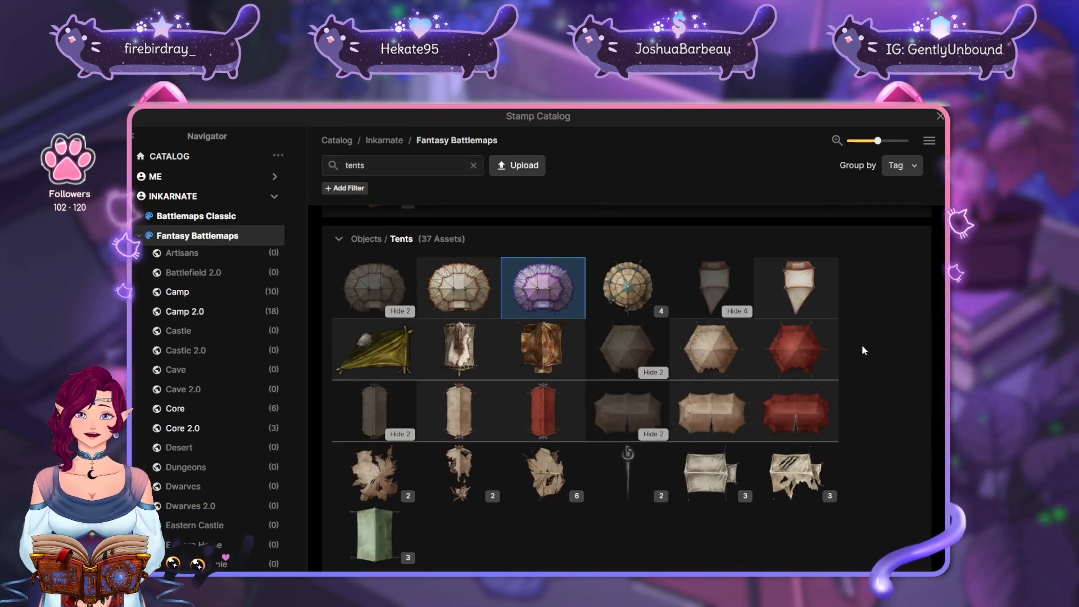
{"action": "scroll", "coordinate": [864, 349], "scroll_direction": "down", "scroll_amount": 1}
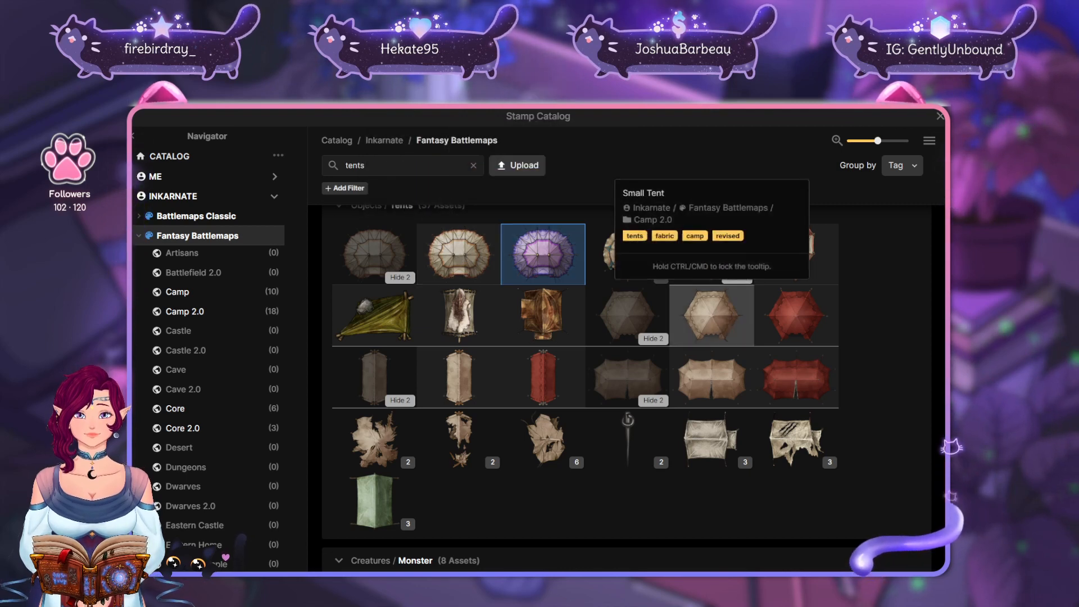
Choose the Large Beige Tent stamp and place two beige domed tents at 20% scale in the chasm northeast of the small island
{"action": "left_click", "coordinate": [712, 314]}
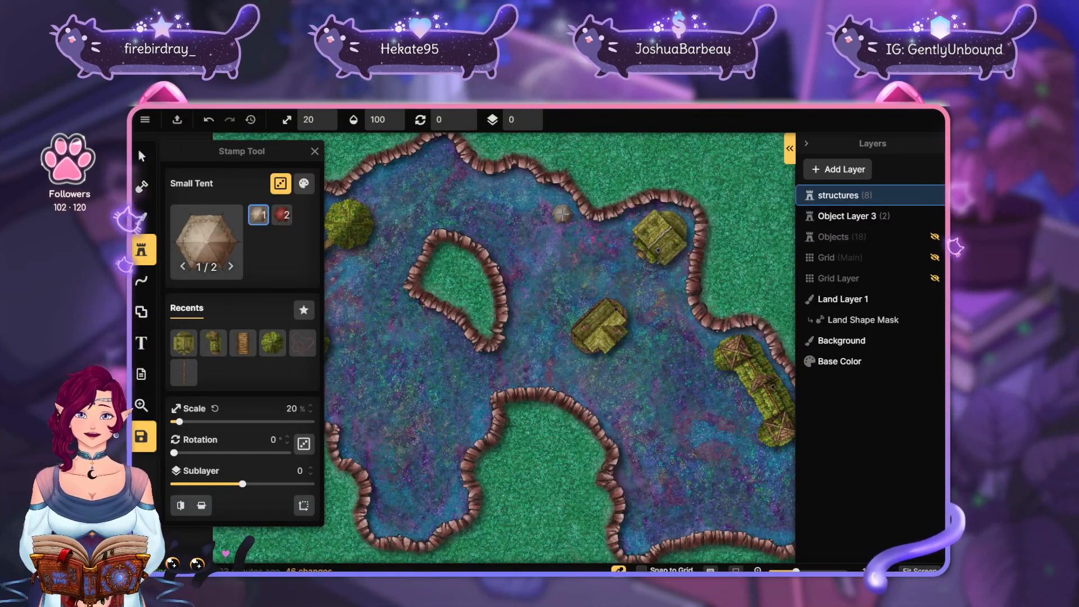
{"action": "left_click", "coordinate": [442, 295]}
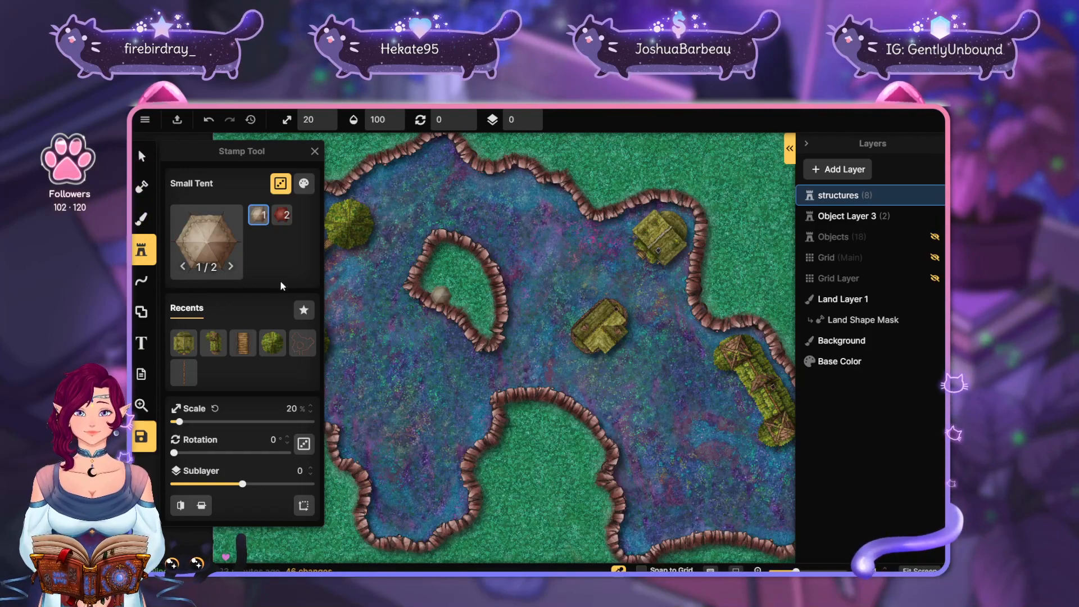
{"action": "left_click", "coordinate": [224, 227]}
{"action": "left_click", "coordinate": [430, 271]}
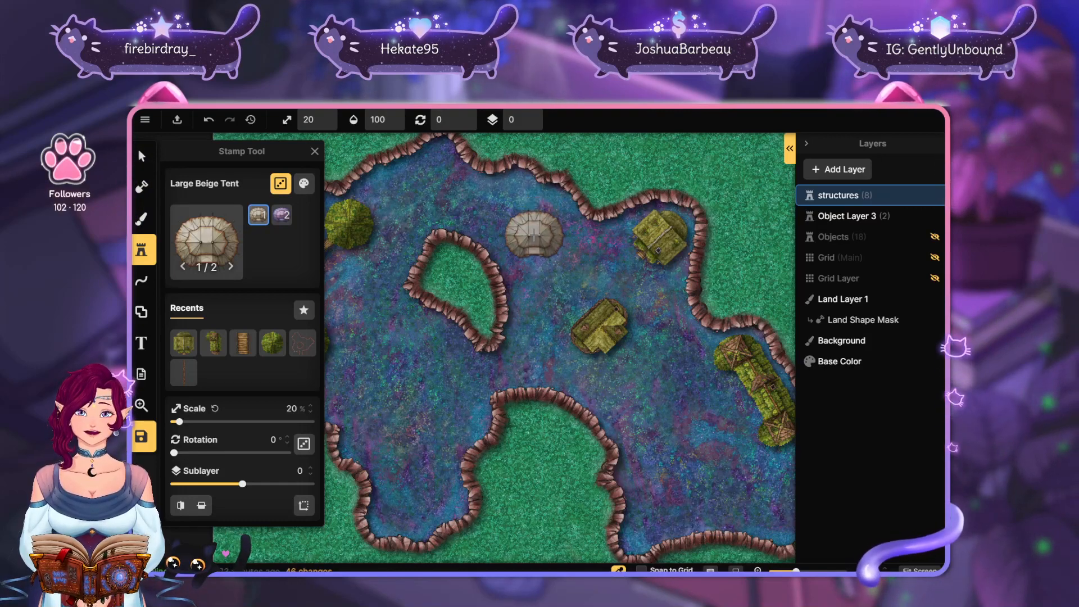
{"action": "left_click_drag", "start_coordinate": [540, 238], "coordinate": [641, 247]}
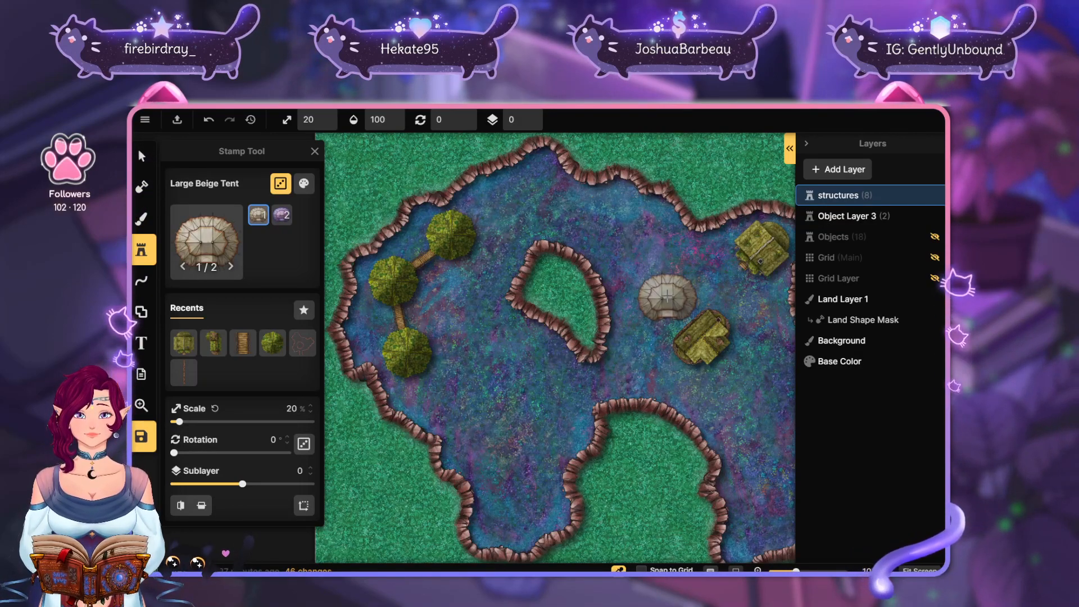
{"action": "left_click_drag", "start_coordinate": [667, 296], "coordinate": [692, 241]}
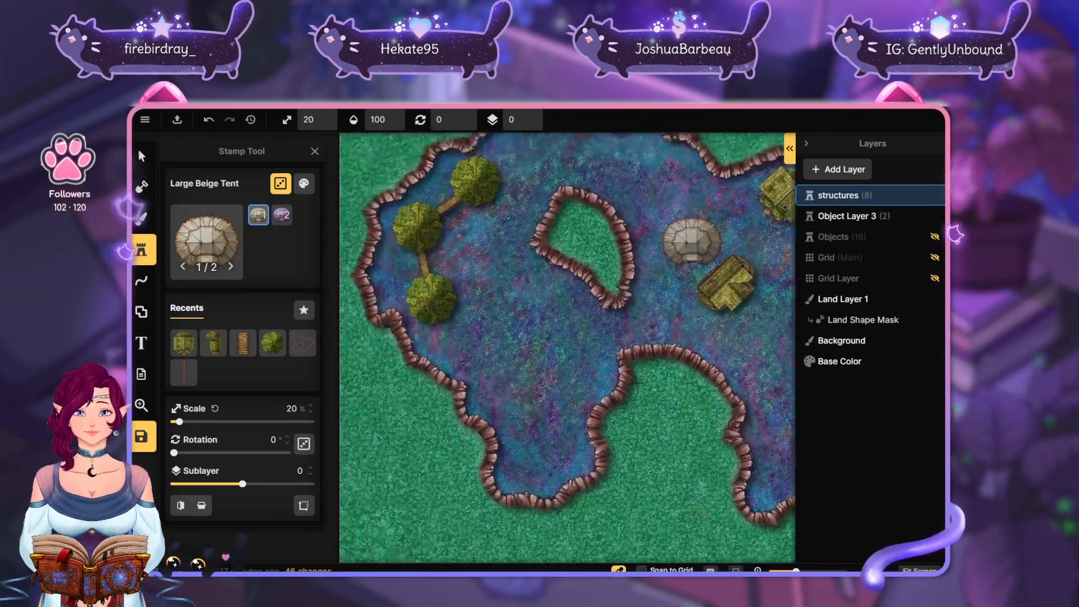
{"action": "left_click", "coordinate": [649, 266]}
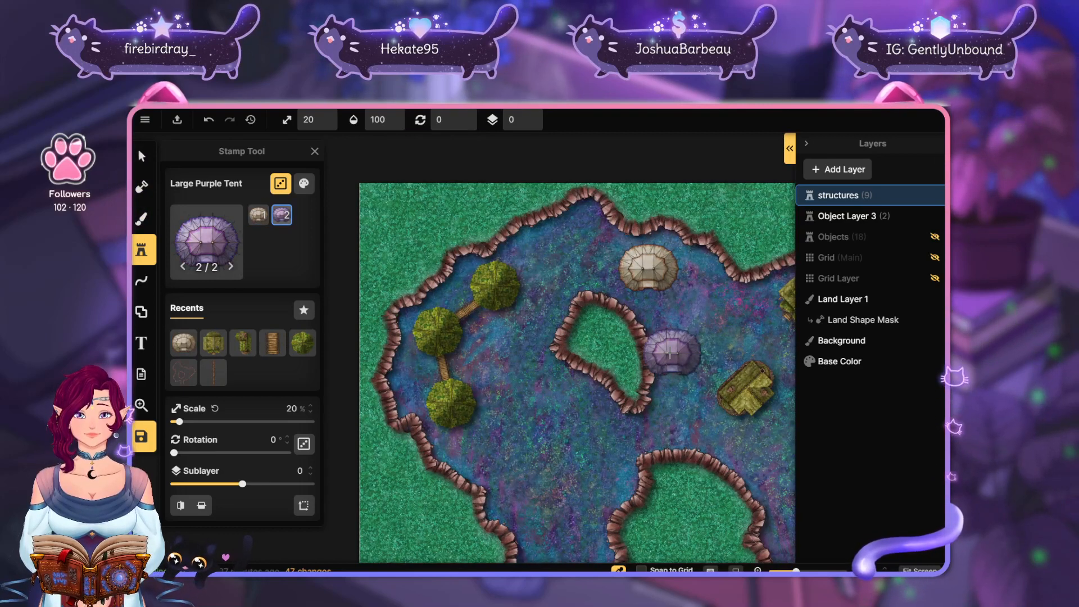
{"action": "left_click", "coordinate": [441, 293]}
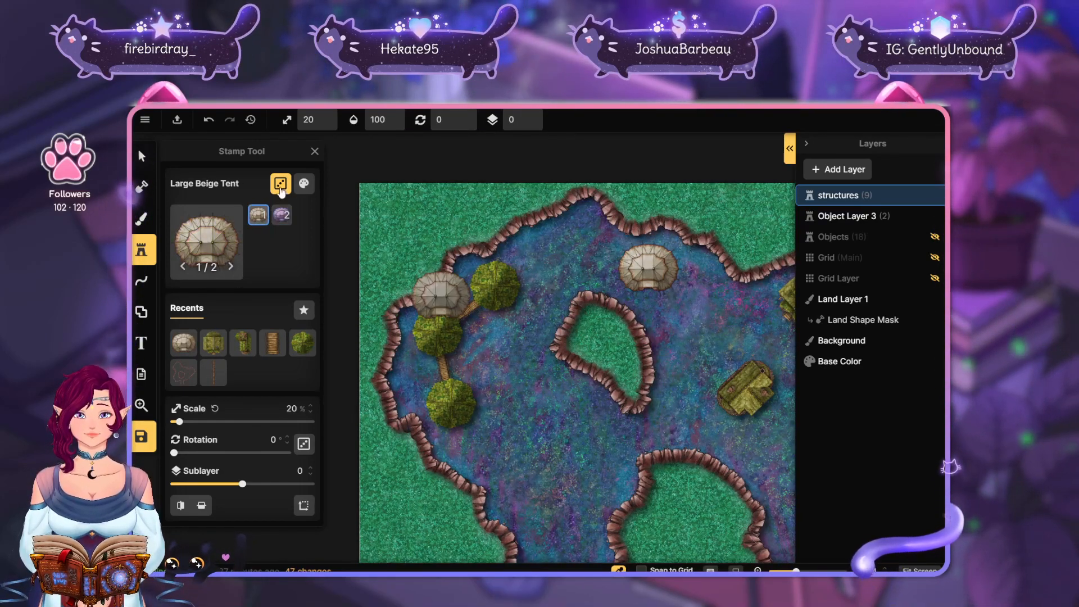
{"action": "left_click", "coordinate": [691, 309]}
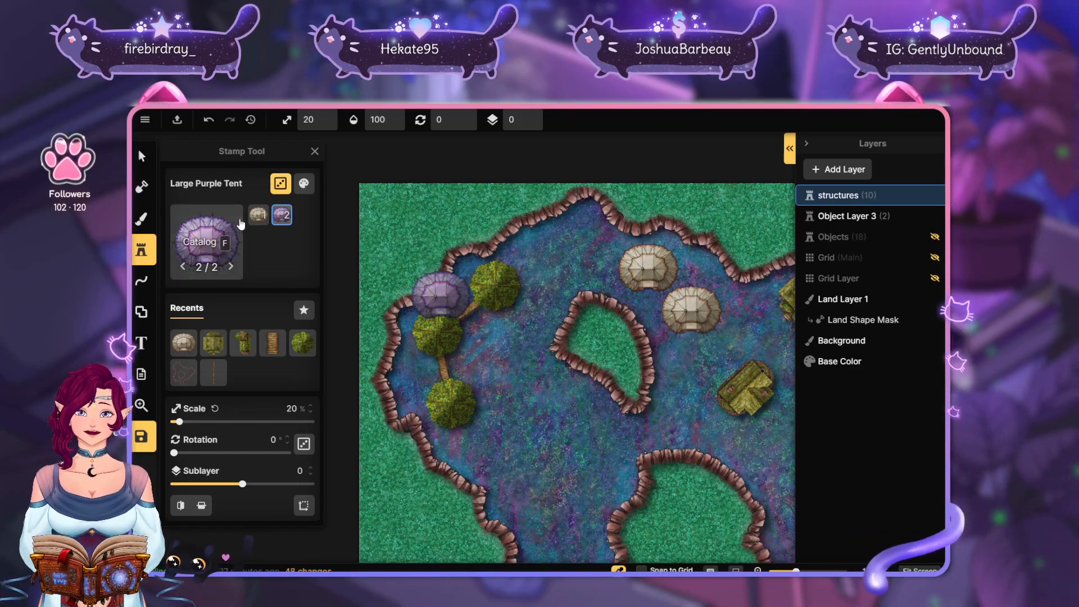
Place a beige Large Tent and a Large Red Tent at 20% scale in the chasm, between the domed tents and the hay building
{"action": "left_click", "coordinate": [241, 224]}
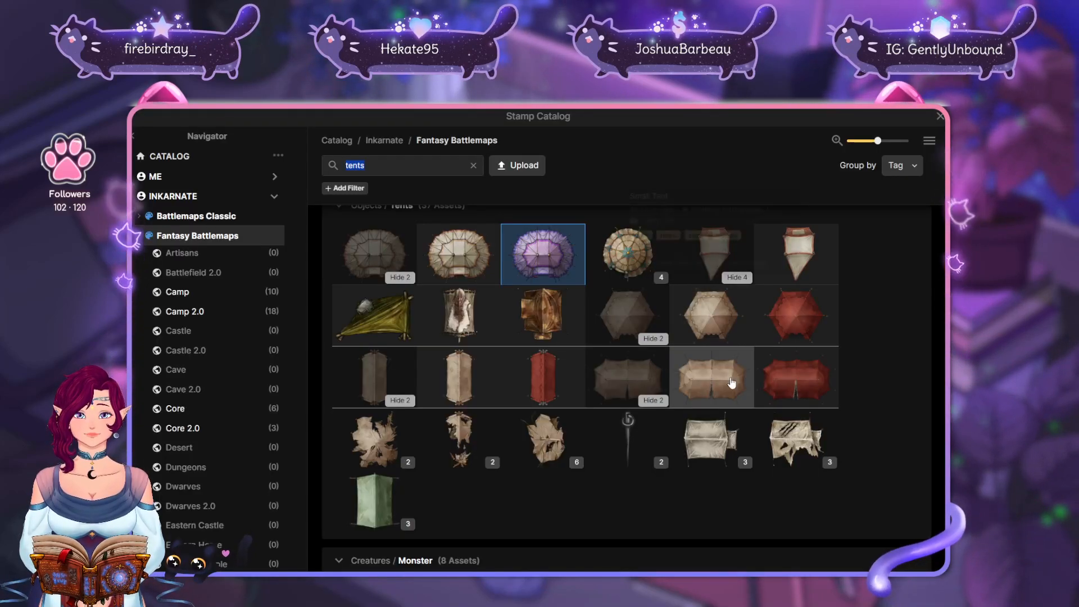
{"action": "left_click", "coordinate": [731, 382]}
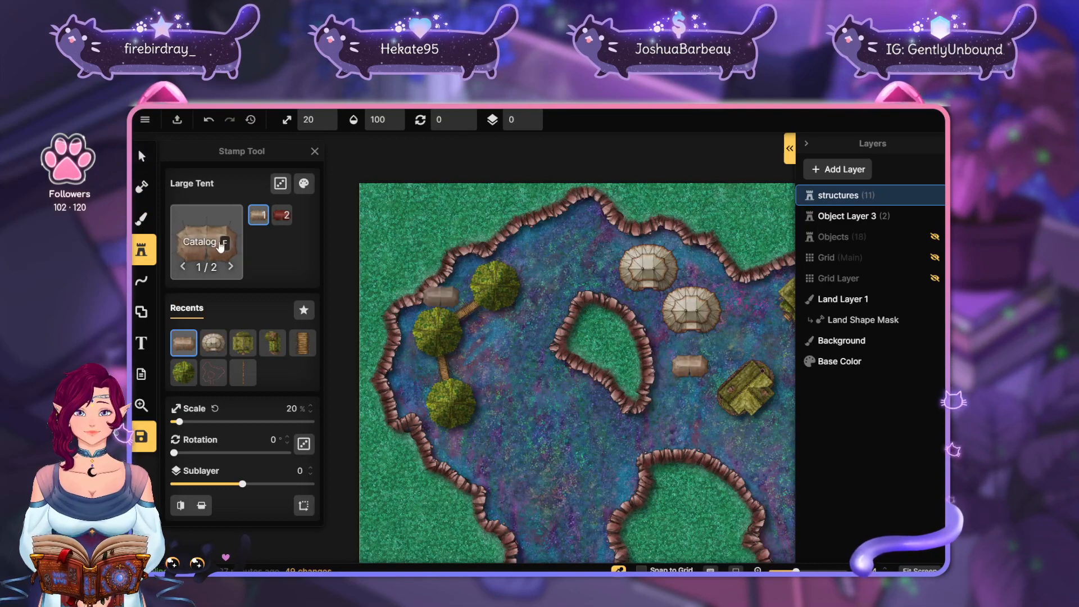
{"action": "left_click", "coordinate": [282, 215]}
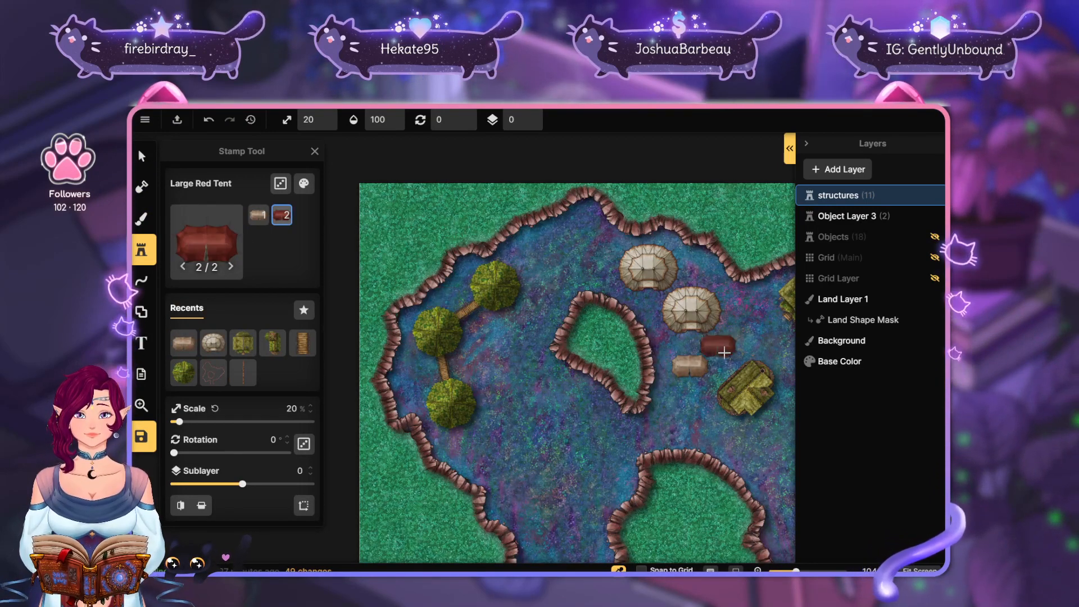
Choose the round tent stamp from the catalog and place two beige tents and a purple one in the chasm south of the hay building and island
{"action": "left_click", "coordinate": [204, 249]}
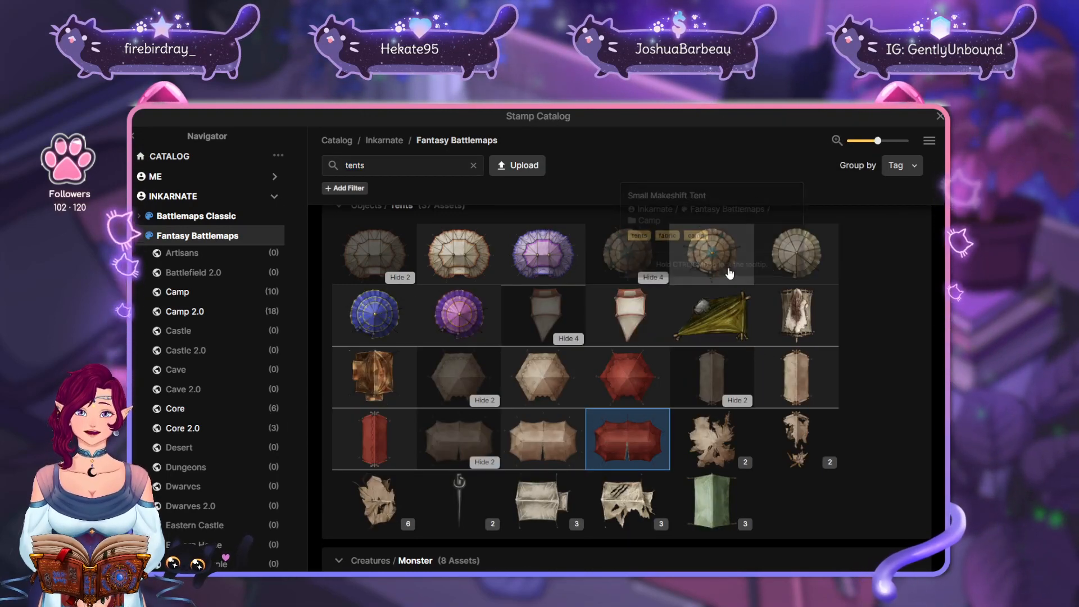
{"action": "left_click", "coordinate": [798, 254]}
{"action": "left_click", "coordinate": [688, 421]}
{"action": "left_click", "coordinate": [652, 440]}
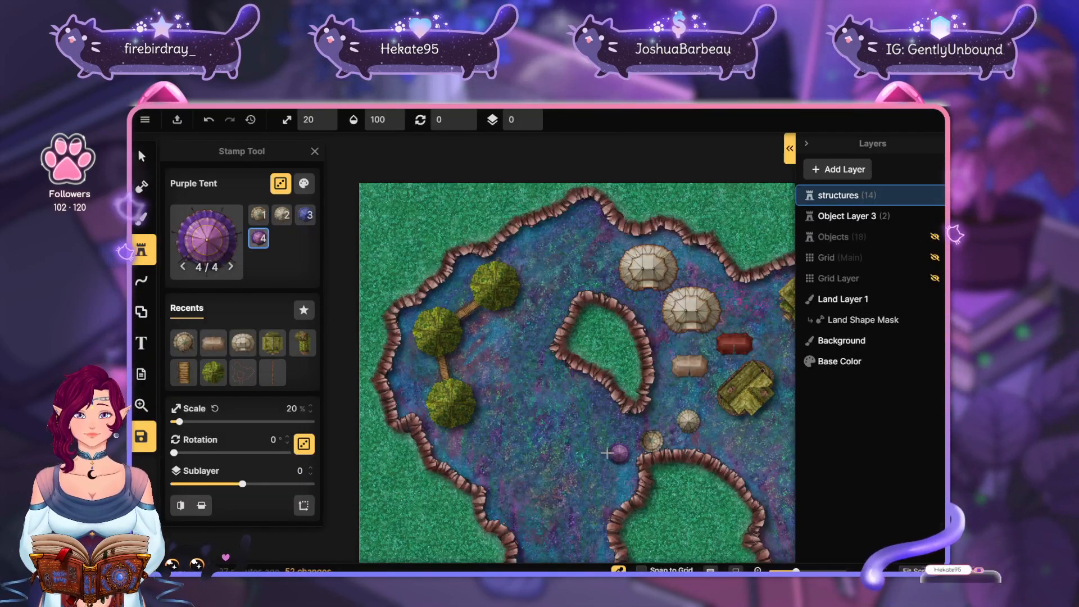
{"action": "left_click", "coordinate": [607, 449]}
Move the lower beige domed tent next to the small purple tent by the southern cliff and rotate it to 129°
{"action": "left_click", "coordinate": [144, 158]}
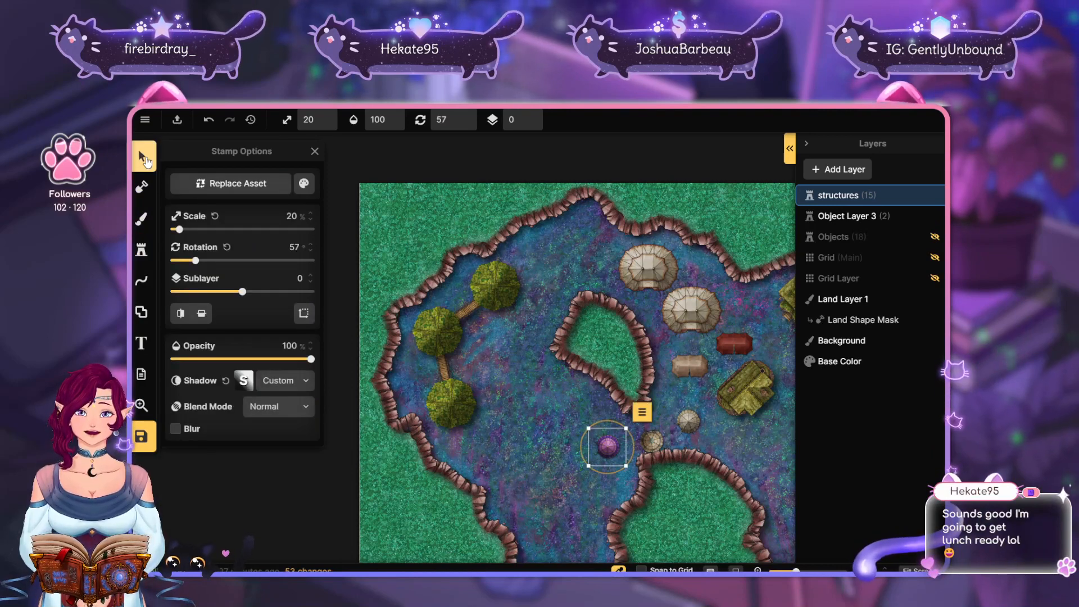
{"action": "left_click_drag", "start_coordinate": [713, 300], "coordinate": [554, 413]}
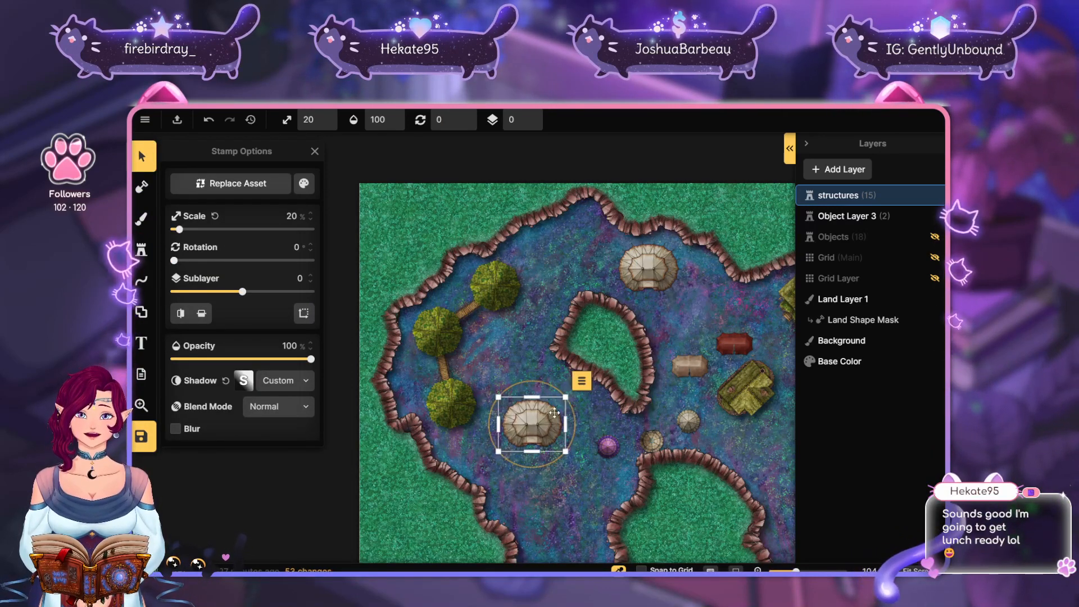
{"action": "left_click_drag", "start_coordinate": [710, 381], "coordinate": [651, 285]}
{"action": "left_click_drag", "start_coordinate": [513, 343], "coordinate": [587, 364]}
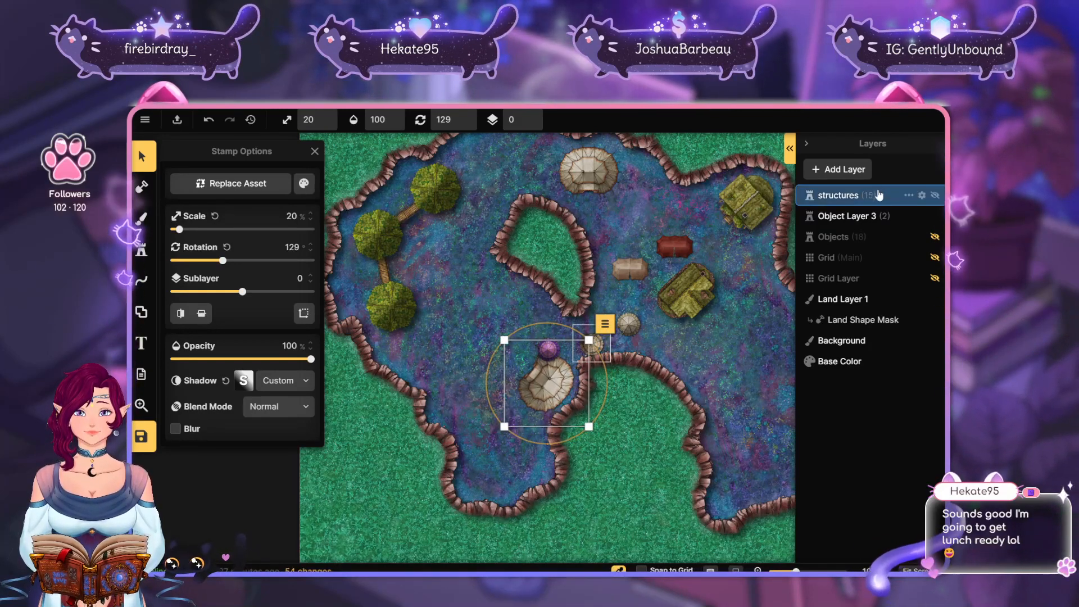
Reorder the layers so that structures sits below Objects and above Object Layer 3
{"action": "left_click_drag", "start_coordinate": [879, 195], "coordinate": [888, 245]}
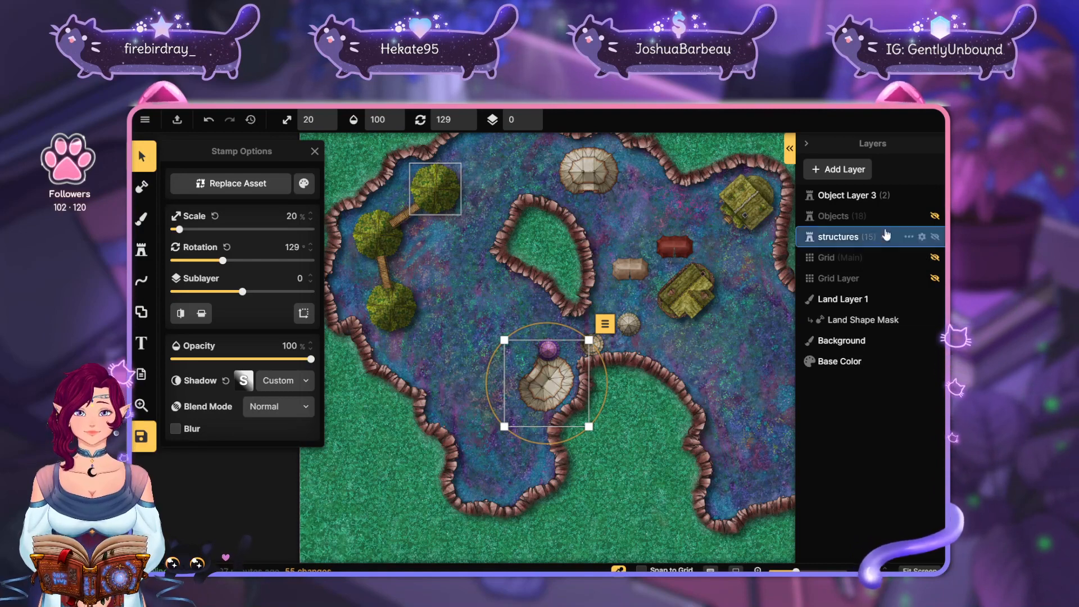
{"action": "left_click_drag", "start_coordinate": [877, 195], "coordinate": [889, 239]}
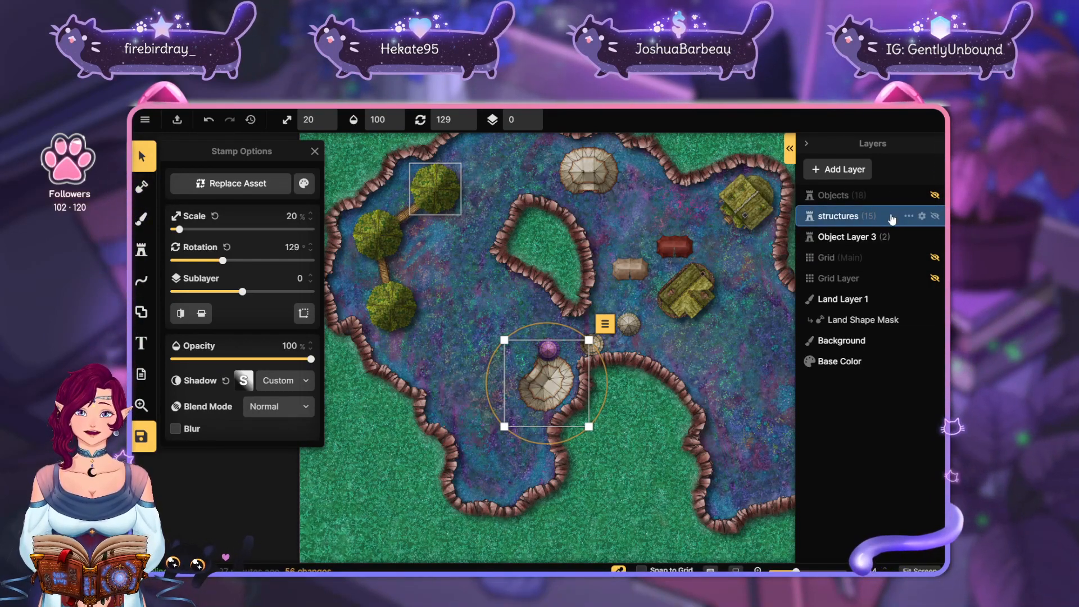
Delete the hidden Objects layer and confirm its removal
{"action": "left_click", "coordinate": [885, 197]}
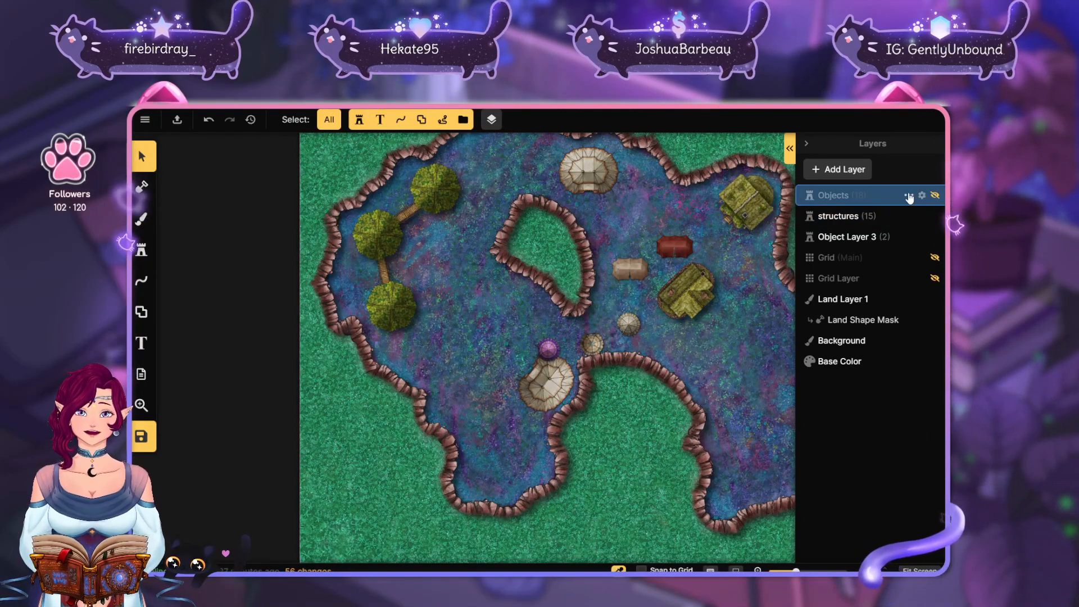
{"action": "left_click", "coordinate": [909, 196]}
{"action": "left_click", "coordinate": [844, 335]}
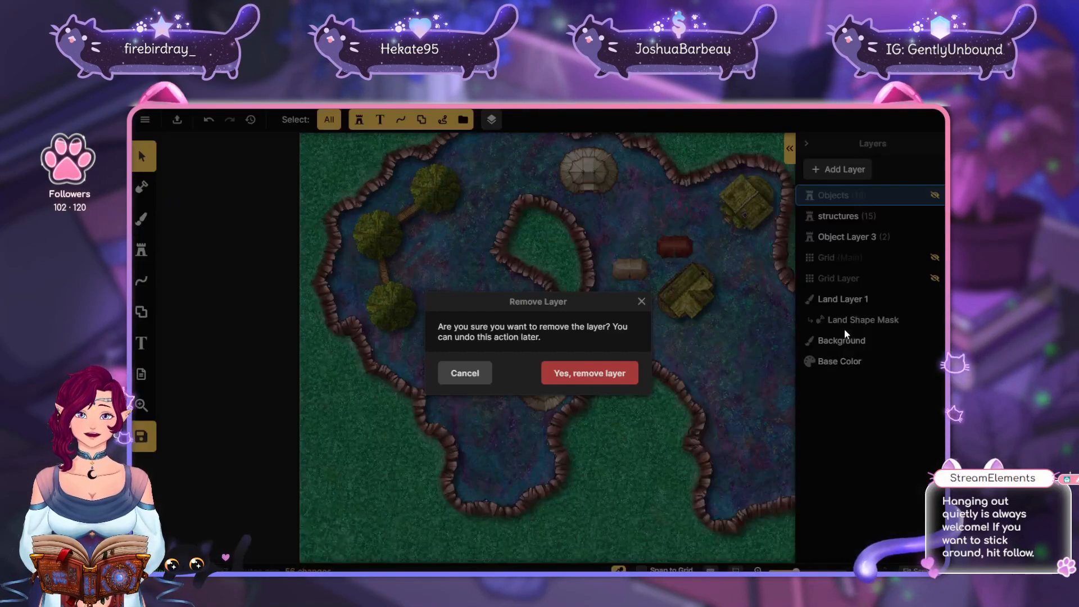
{"action": "left_click", "coordinate": [602, 378]}
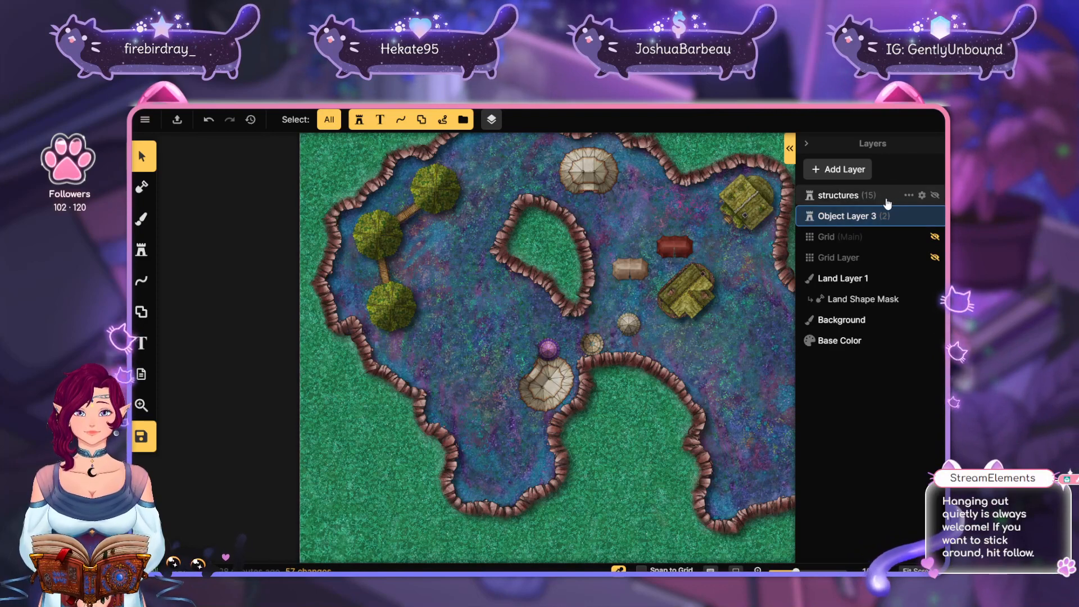
Move the Large Cavern Composite in the structures layer up a sublayer so it lies above the huts and tents
{"action": "left_click", "coordinate": [887, 203]}
{"action": "right_click", "coordinate": [893, 203]}
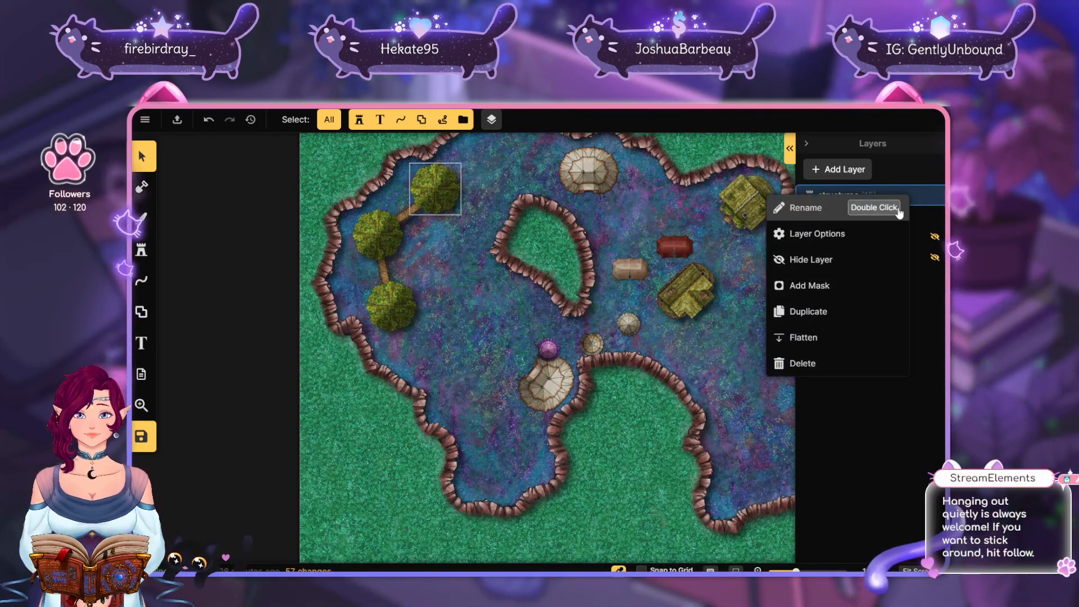
{"action": "left_click", "coordinate": [910, 174]}
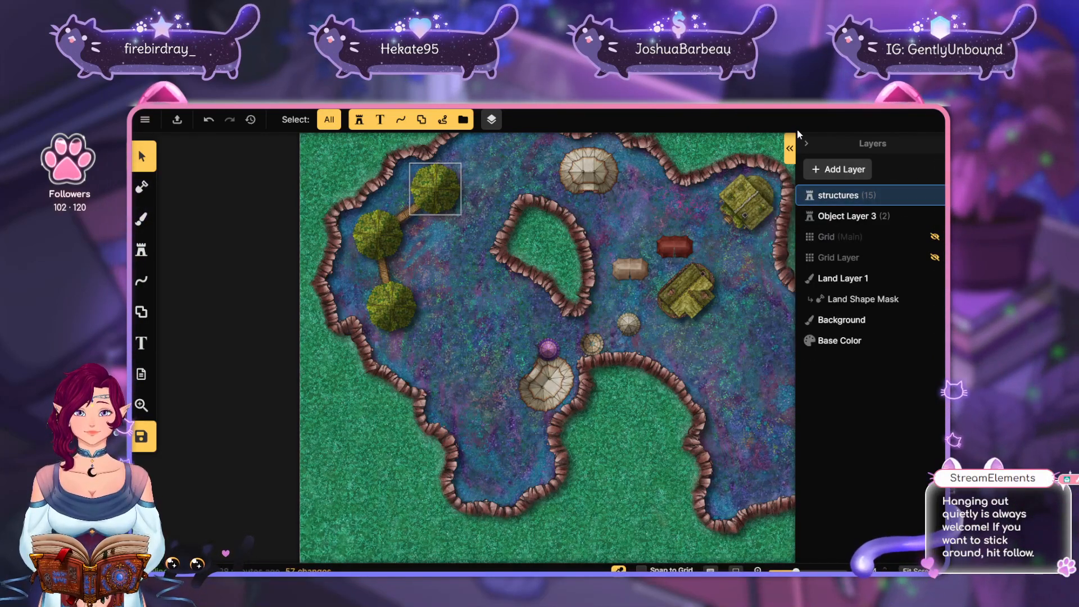
{"action": "left_click", "coordinate": [789, 149]}
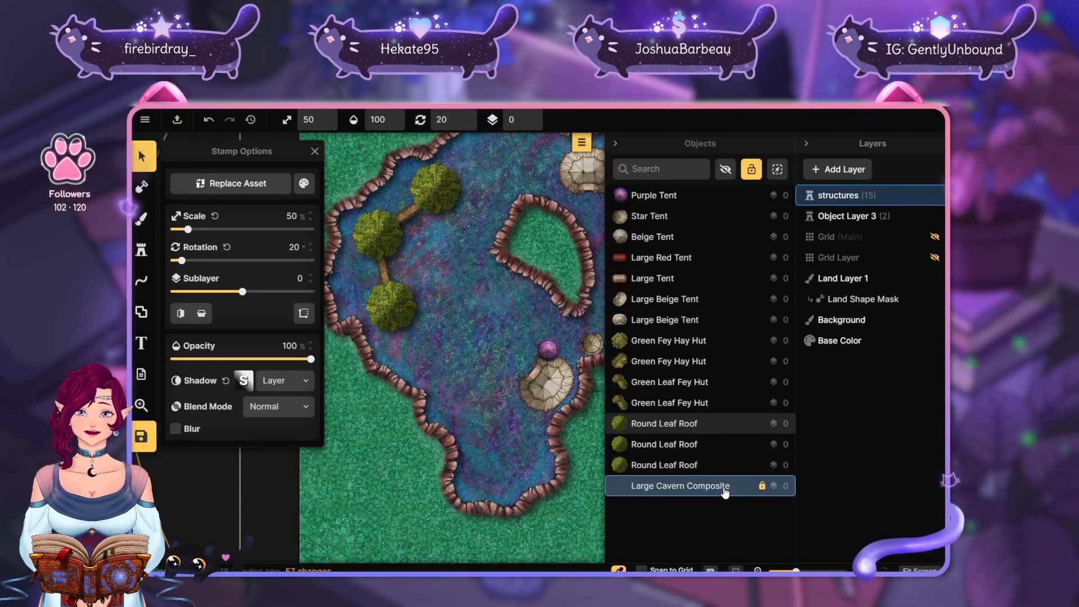
{"action": "left_click", "coordinate": [740, 488]}
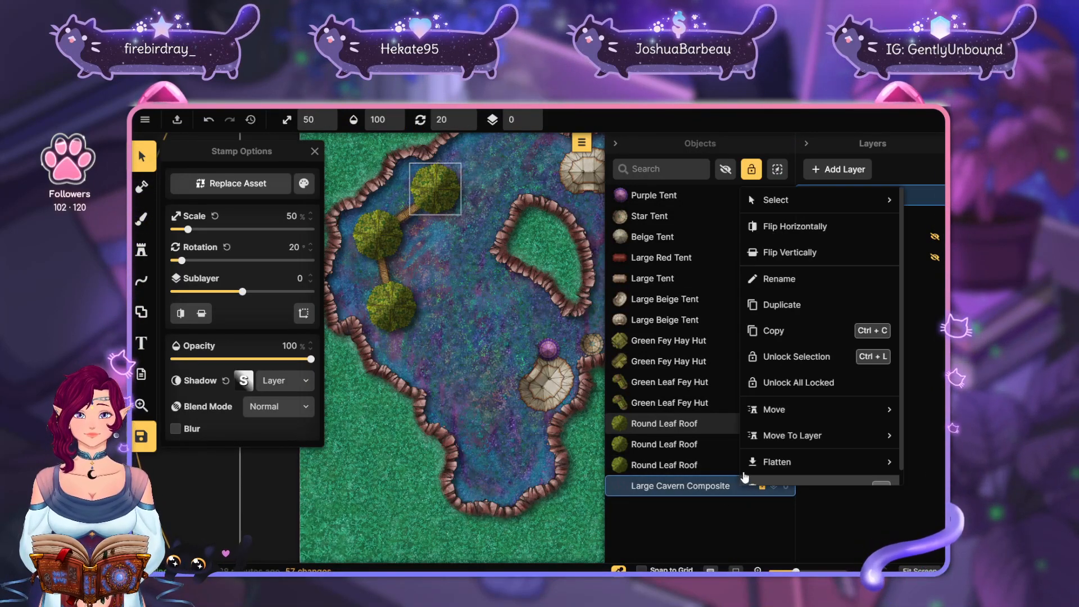
{"action": "mouse_move", "coordinate": [822, 436]}
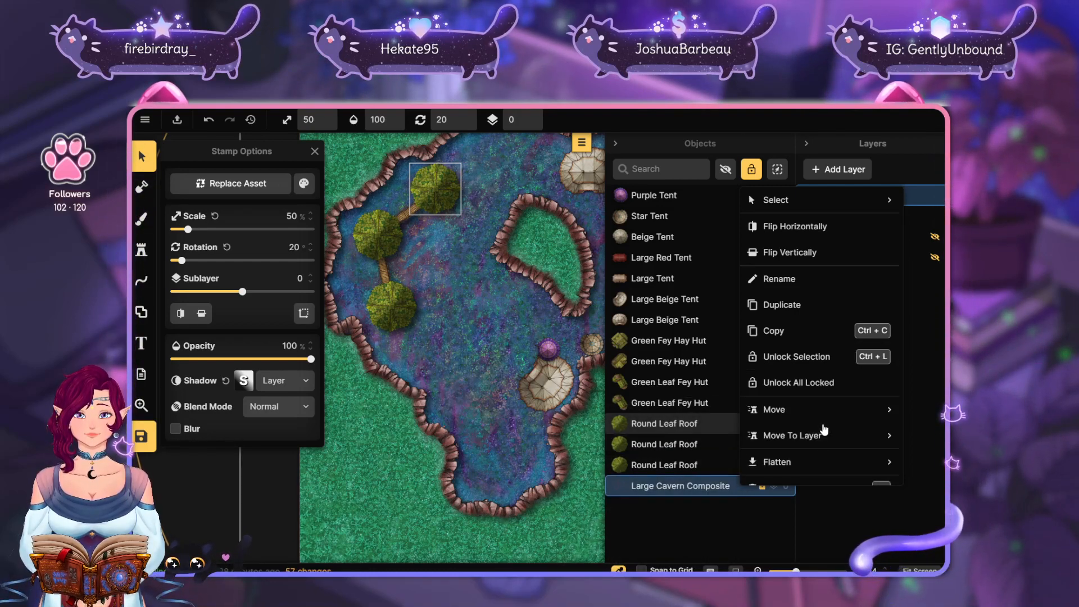
{"action": "mouse_move", "coordinate": [806, 416]}
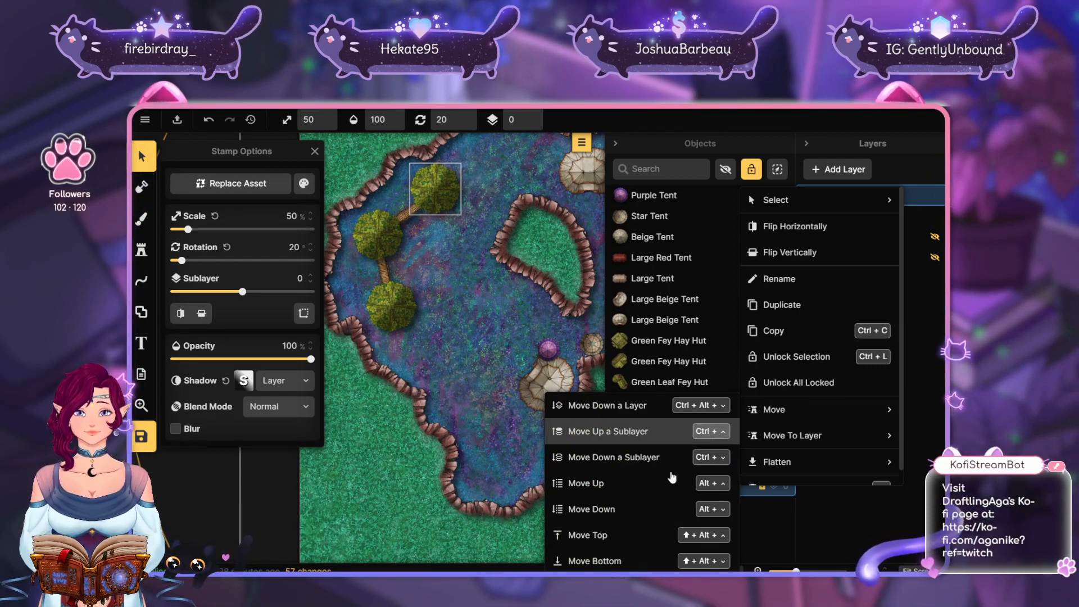
{"action": "left_click", "coordinate": [664, 432]}
{"action": "left_click", "coordinate": [679, 514]}
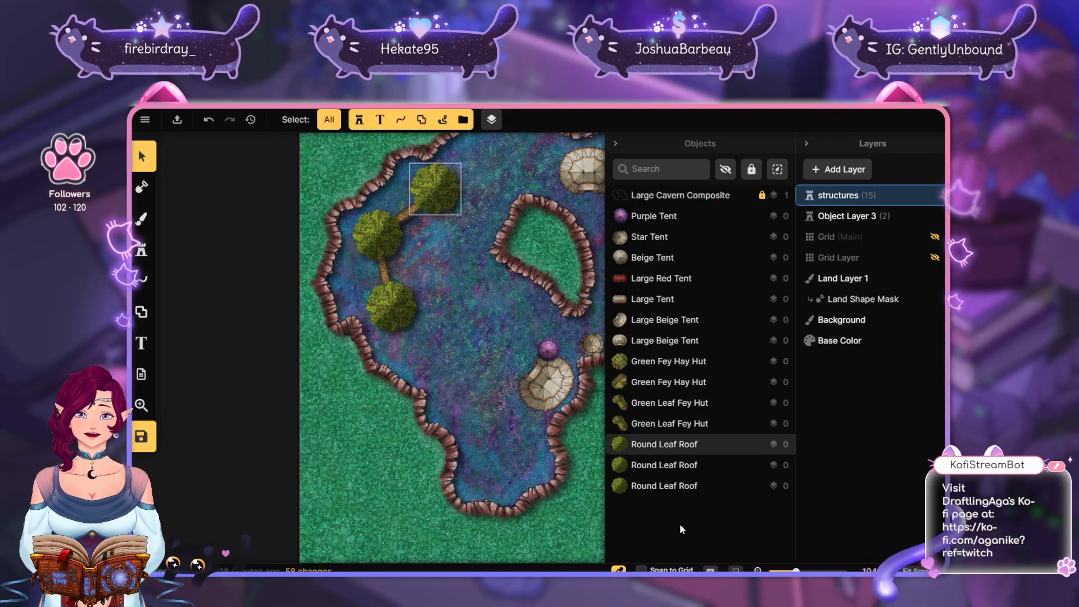
{"action": "left_click", "coordinate": [617, 145]}
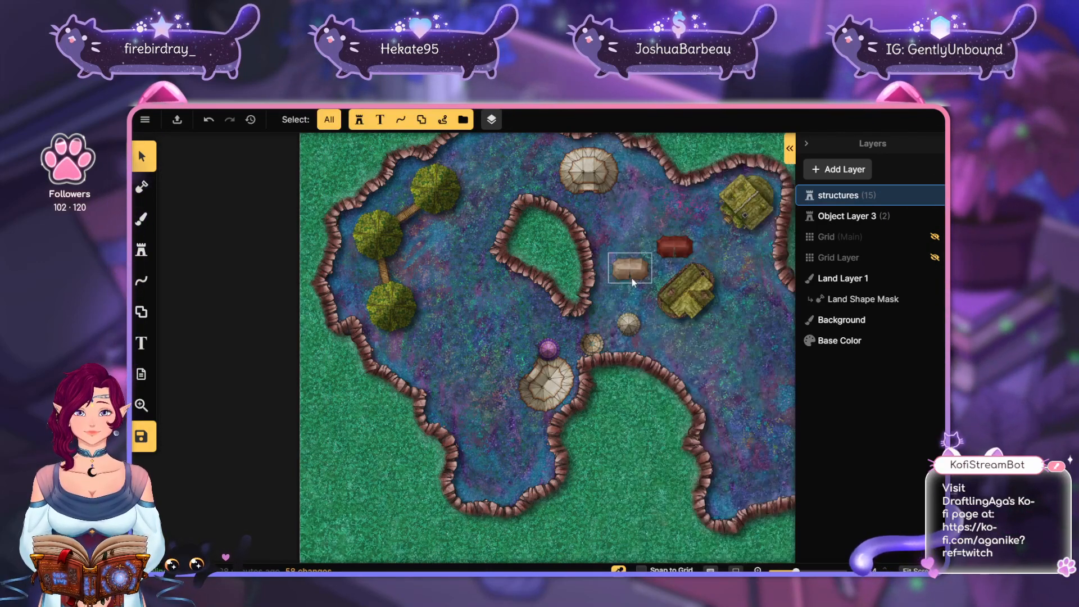
Adjust the placement of the large beige domed tent against the southern cliff
{"action": "left_click_drag", "start_coordinate": [715, 348], "coordinate": [669, 369]}
{"action": "left_click", "coordinate": [530, 410]}
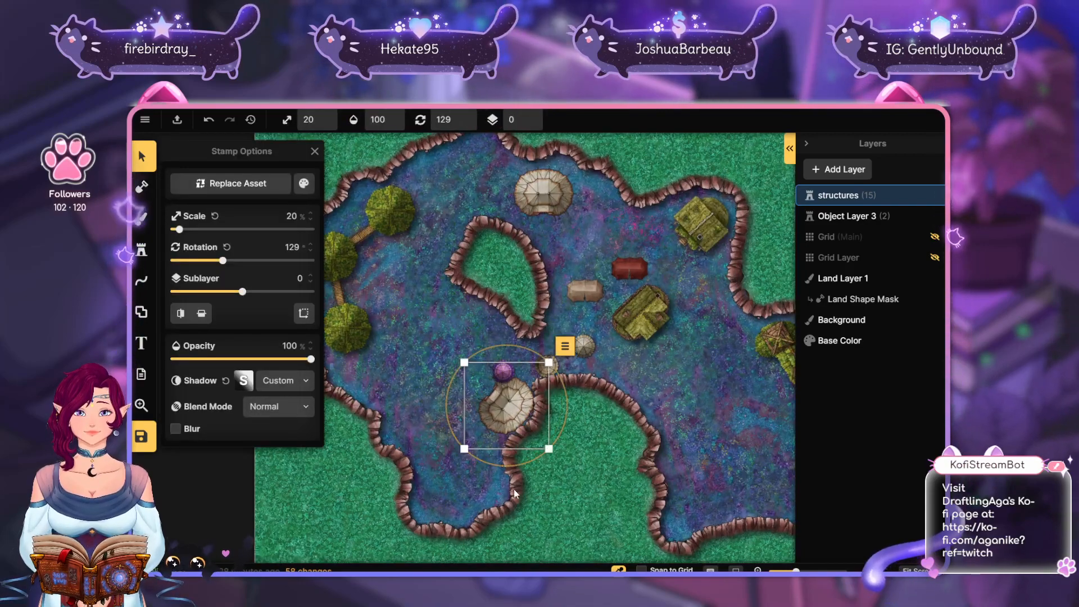
{"action": "left_click", "coordinate": [655, 380]}
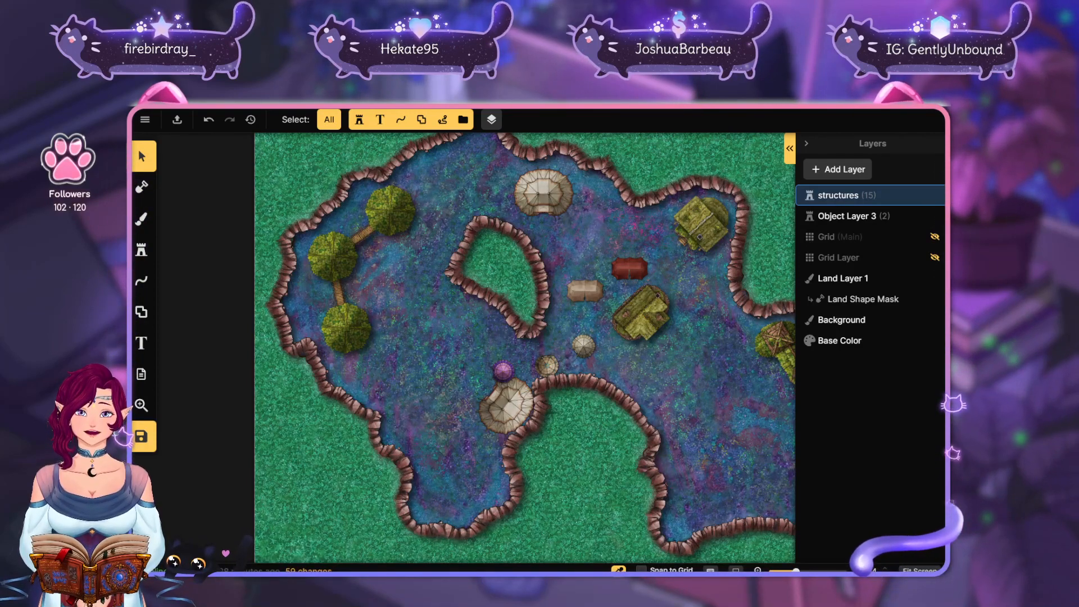
Move the small purple tent, the Beige Tent and the Star Tent east into the open chasm near the eastern leaf hut
{"action": "left_click_drag", "start_coordinate": [679, 377], "coordinate": [657, 332]}
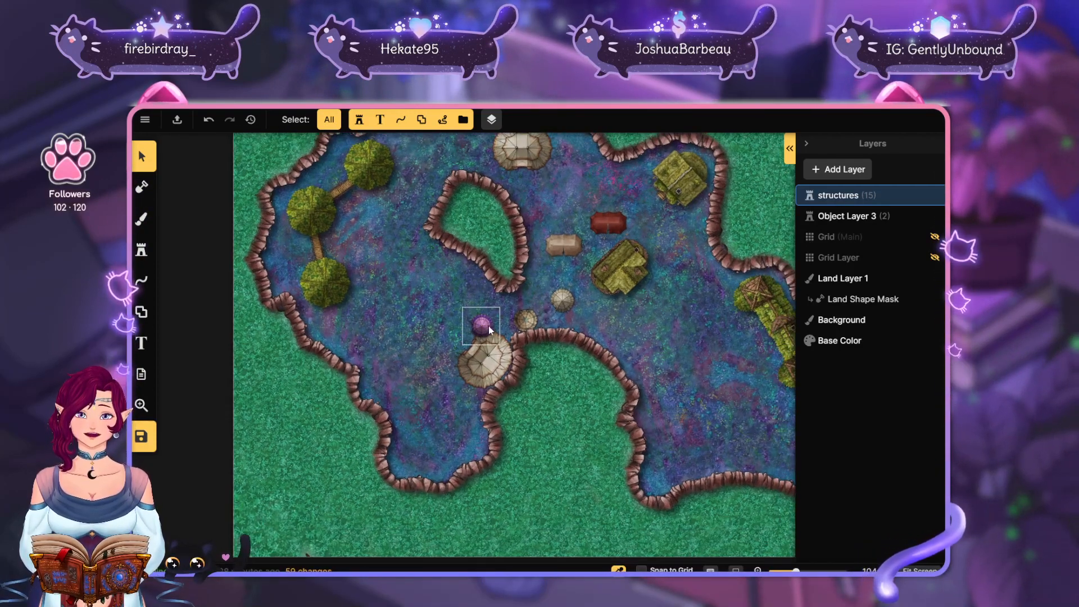
{"action": "left_click", "coordinate": [485, 327]}
{"action": "left_click_drag", "start_coordinate": [485, 327], "coordinate": [670, 344]}
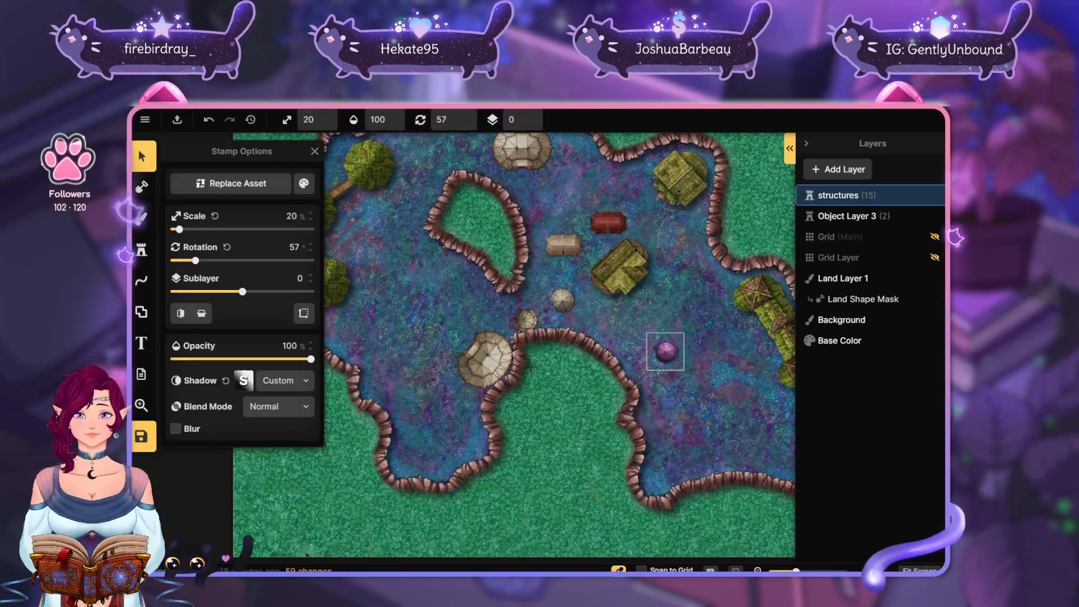
{"action": "left_click", "coordinate": [573, 294]}
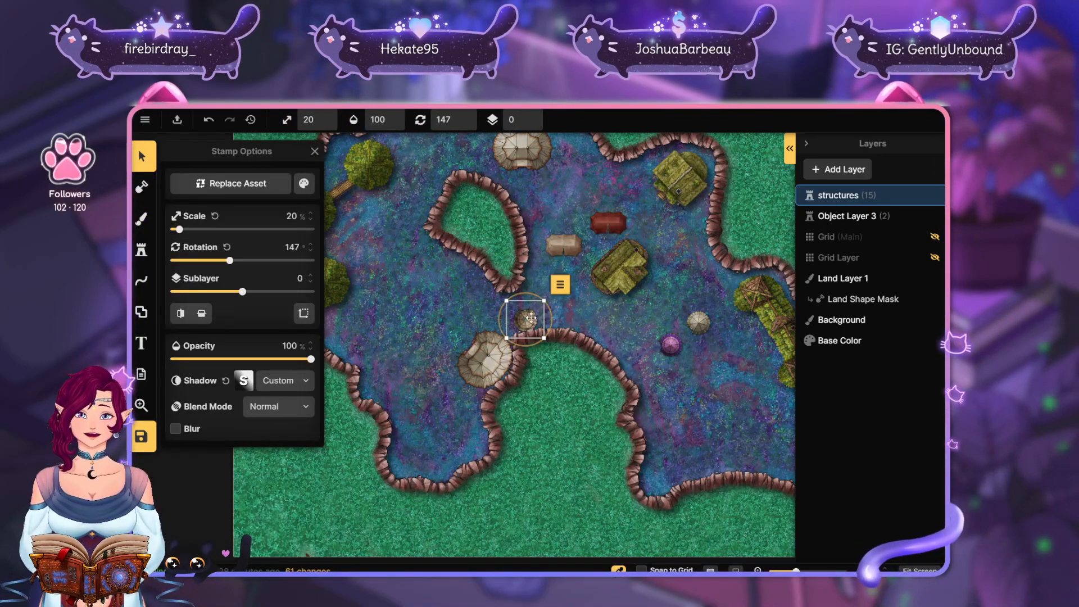
{"action": "left_click_drag", "start_coordinate": [583, 308], "coordinate": [713, 352]}
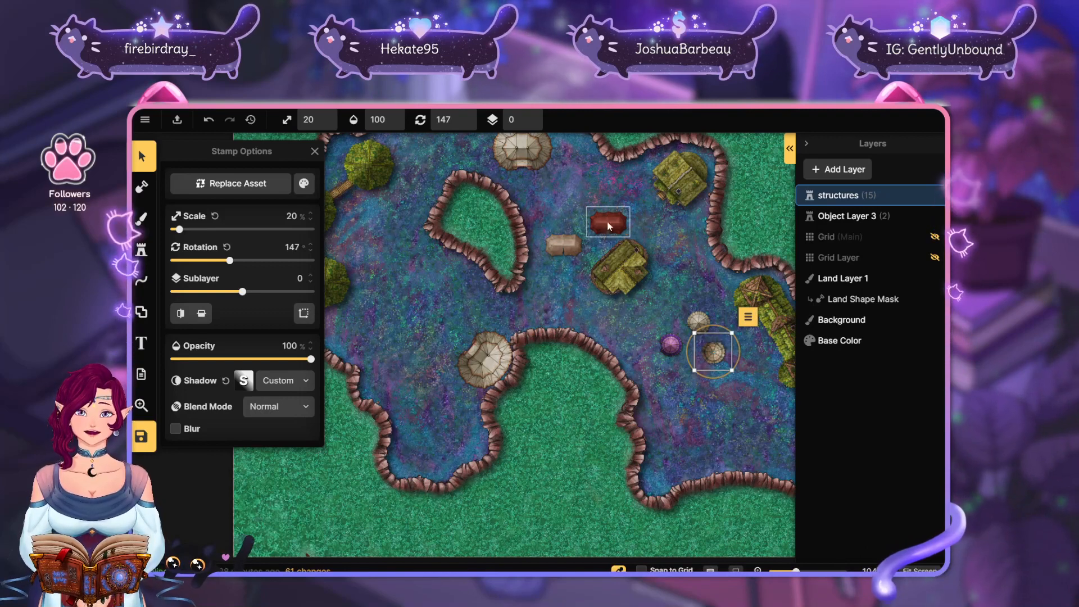
Undo the last size change of the northern domed tent and save the map
{"action": "left_click_drag", "start_coordinate": [620, 268], "coordinate": [651, 339]}
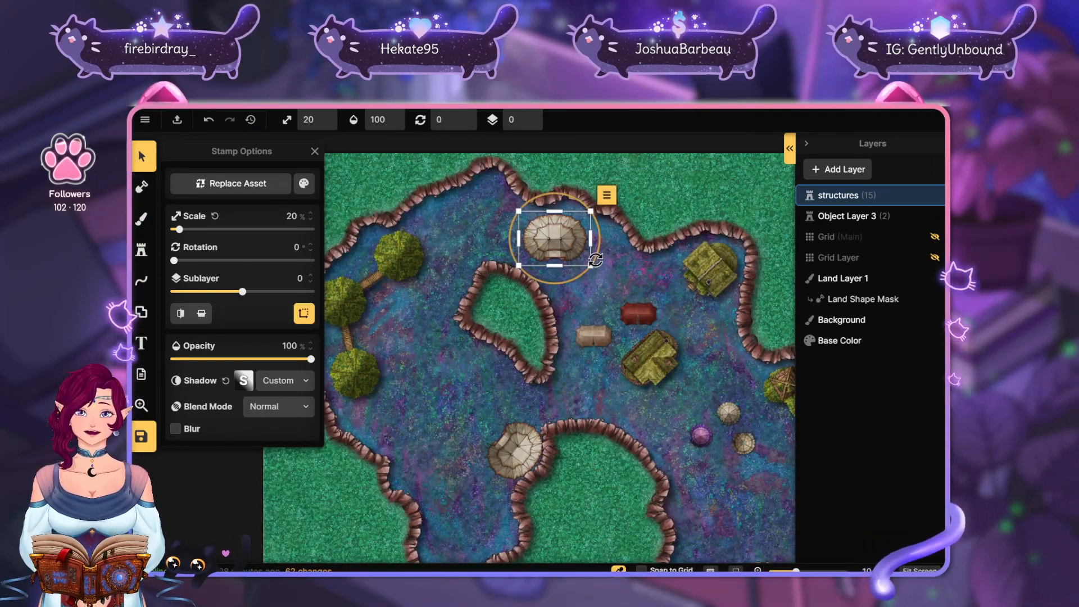
{"action": "key", "text": "ctrl+z"}
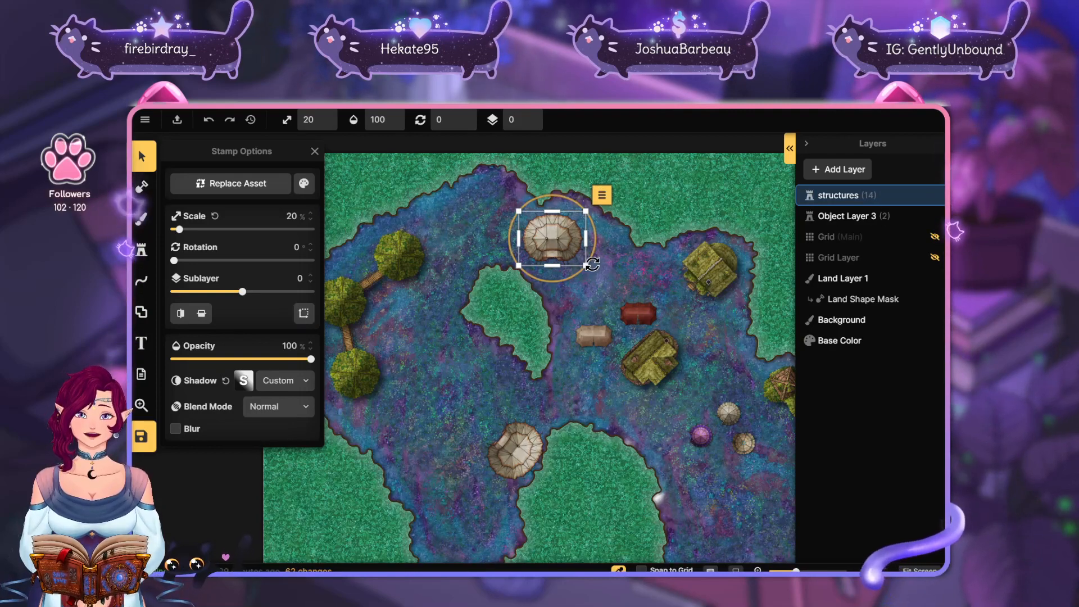
{"action": "key", "text": "ctrl+s"}
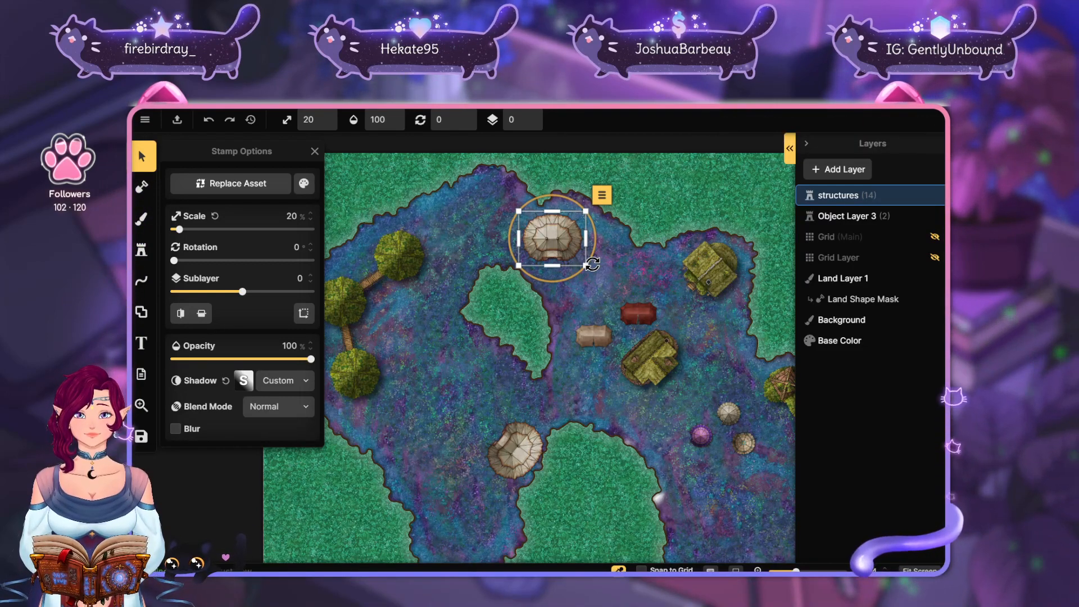
Undo the recent changes to the three small round tents and the large beige domed tent while checking the structures objects
{"action": "left_click", "coordinate": [206, 120]}
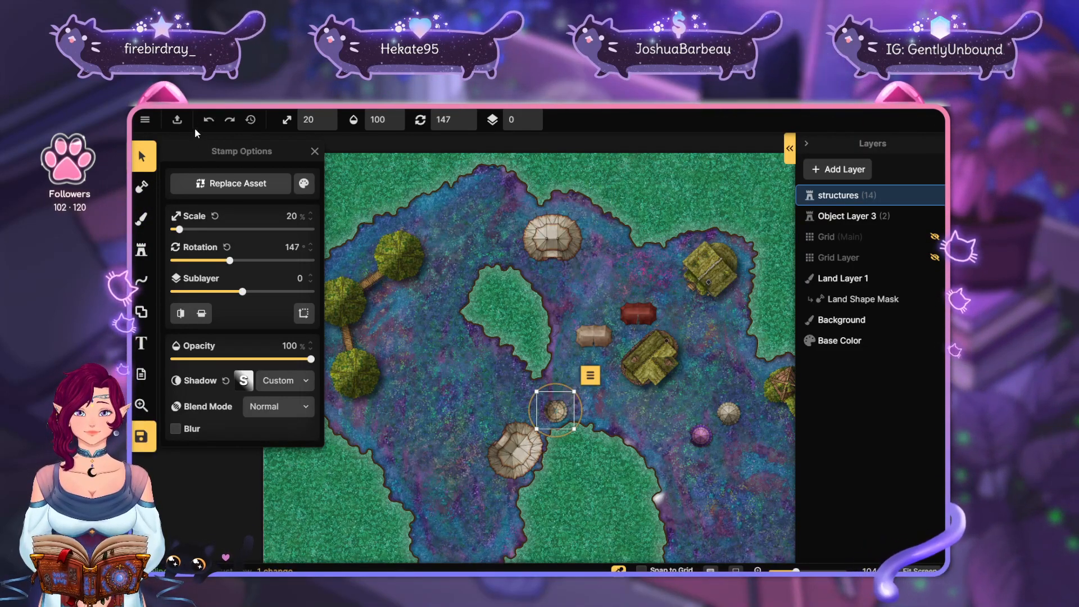
{"action": "left_click", "coordinate": [921, 196]}
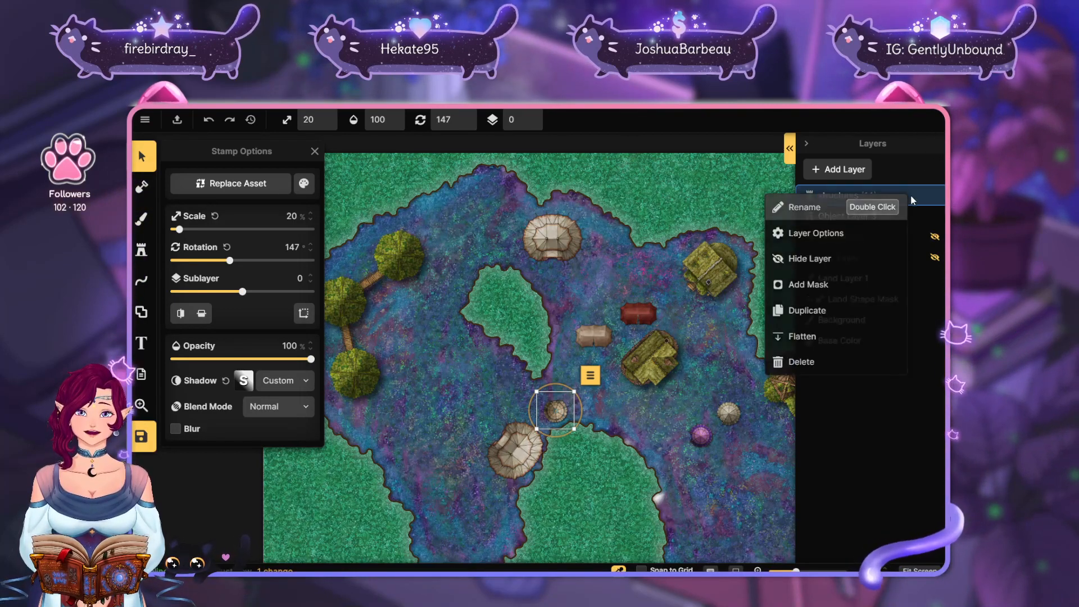
{"action": "left_click", "coordinate": [918, 170]}
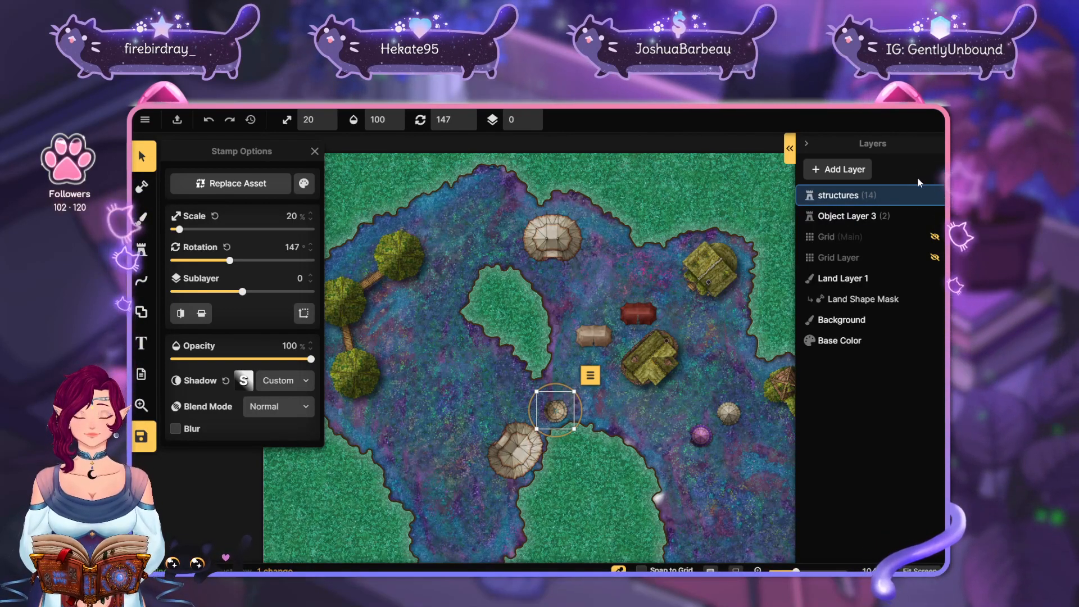
{"action": "left_click", "coordinate": [210, 123]}
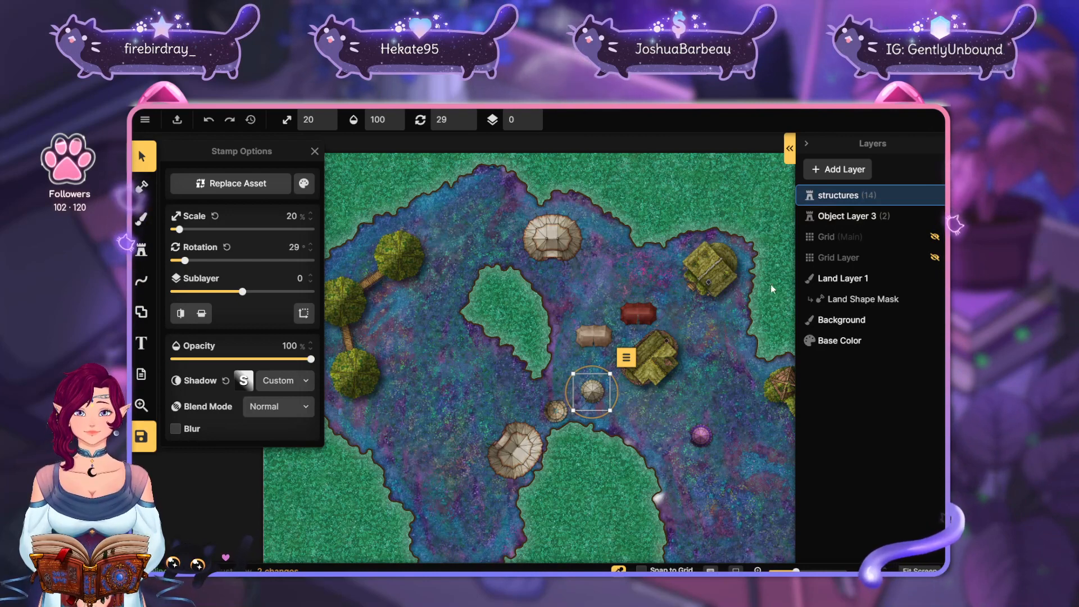
{"action": "left_click", "coordinate": [908, 194]}
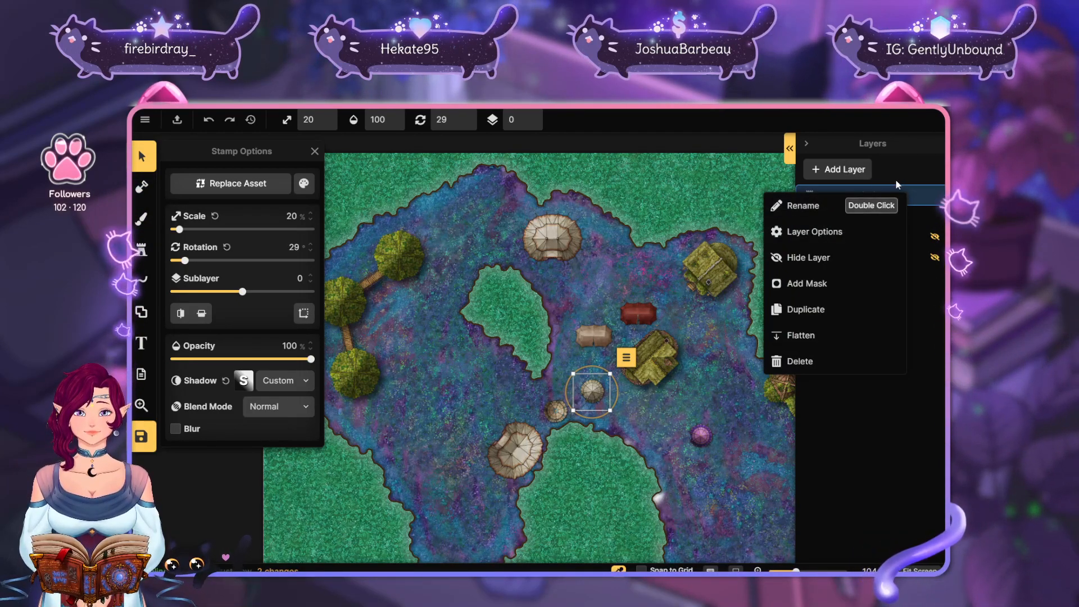
{"action": "left_click", "coordinate": [870, 184]}
{"action": "left_click", "coordinate": [791, 148]}
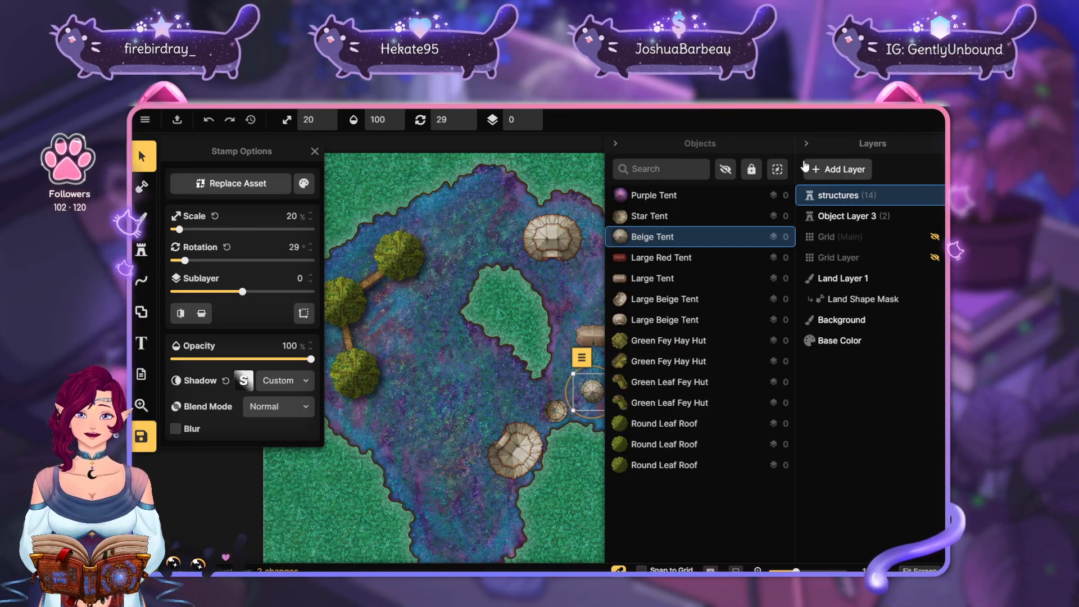
{"action": "left_click", "coordinate": [208, 120]}
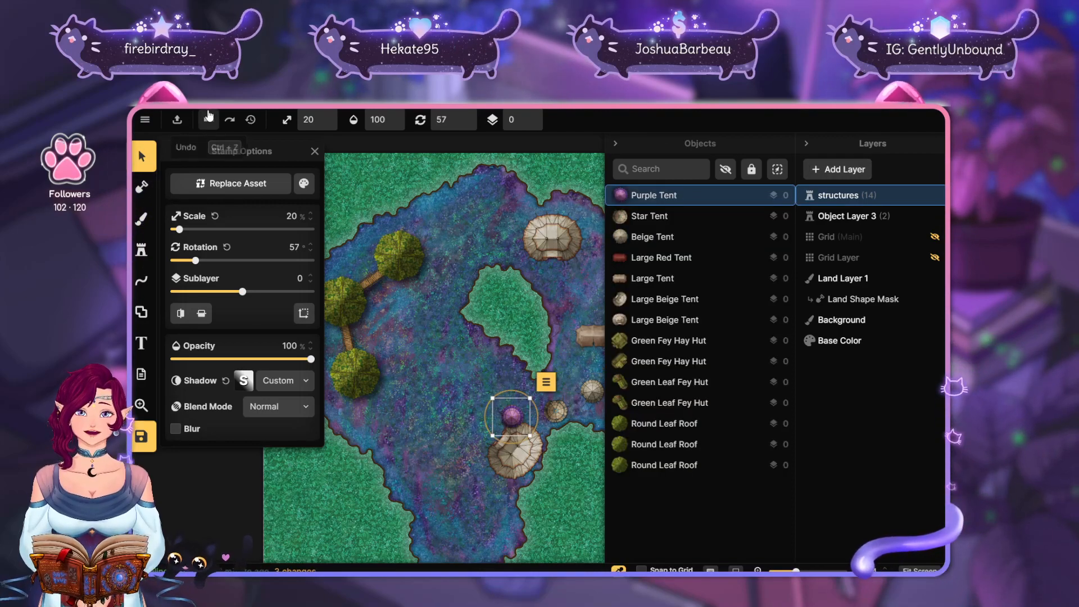
{"action": "left_click", "coordinate": [208, 120]}
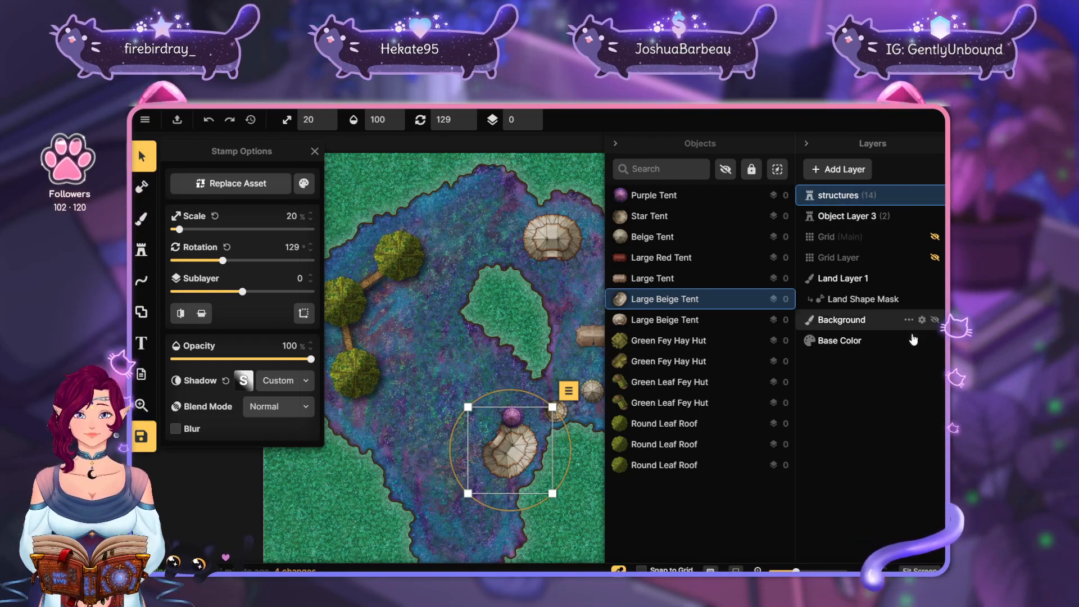
Check the objects in Object Layer 3 and structures for the cavern composite
{"action": "left_click", "coordinate": [902, 215]}
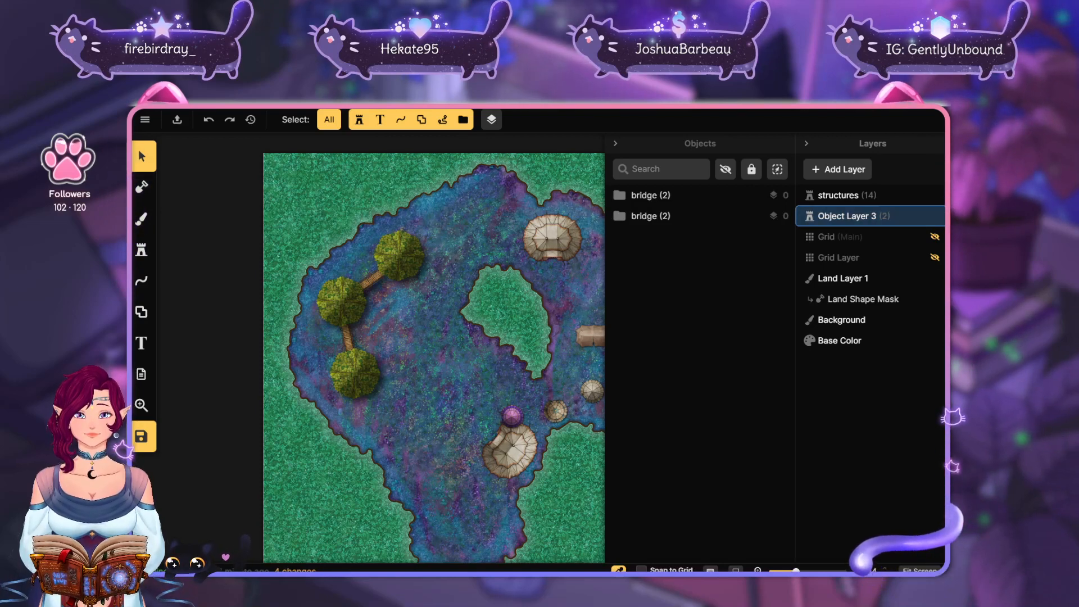
{"action": "left_click", "coordinate": [902, 194]}
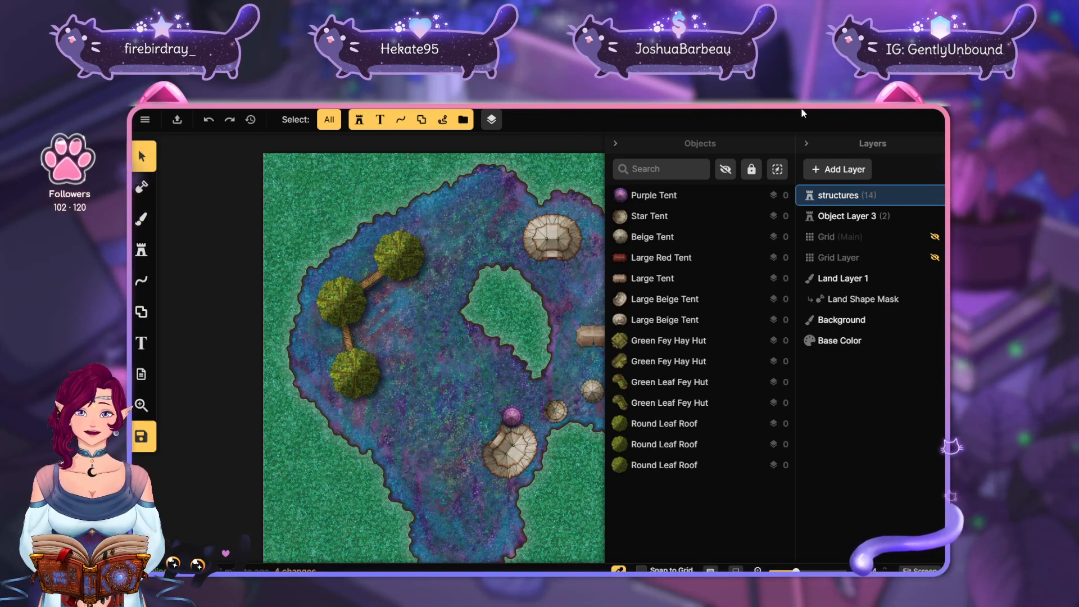
{"action": "left_click", "coordinate": [616, 143]}
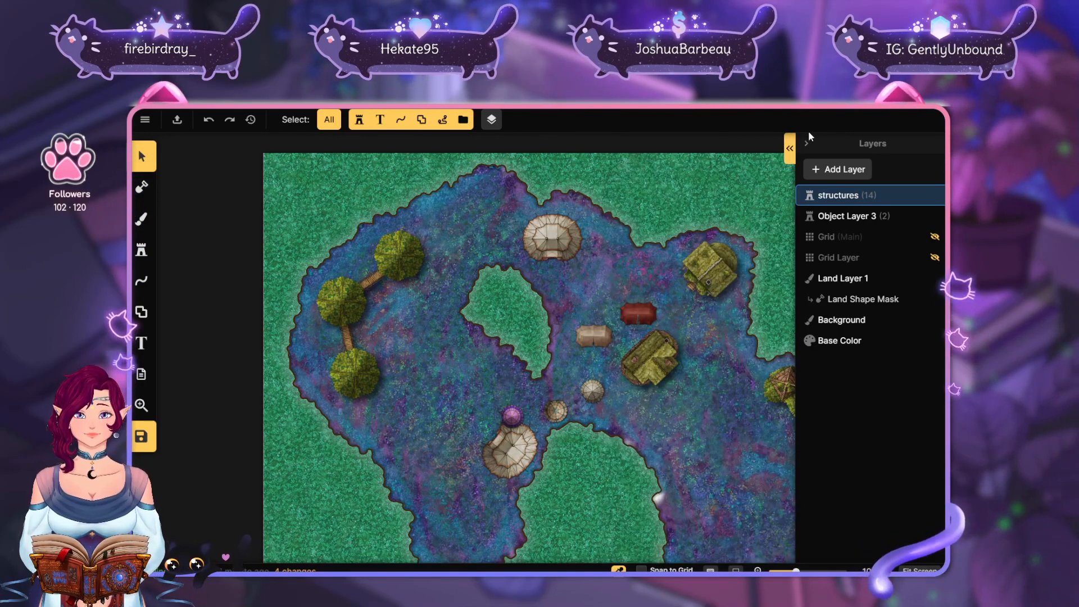
{"action": "left_click", "coordinate": [862, 223]}
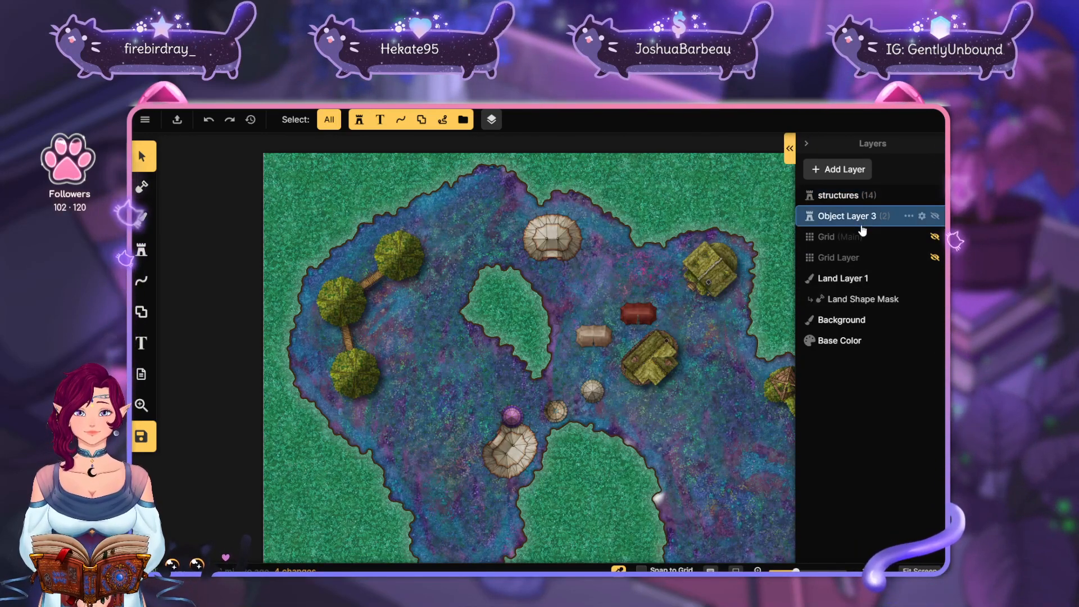
{"action": "left_click", "coordinate": [873, 201]}
{"action": "left_click", "coordinate": [908, 195]}
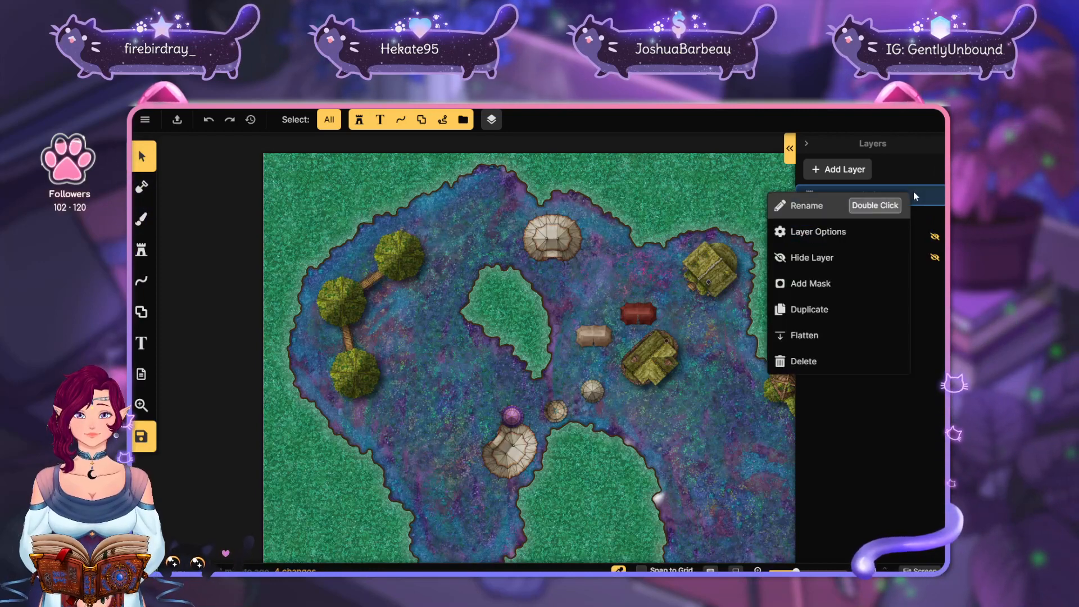
{"action": "left_click", "coordinate": [365, 506]}
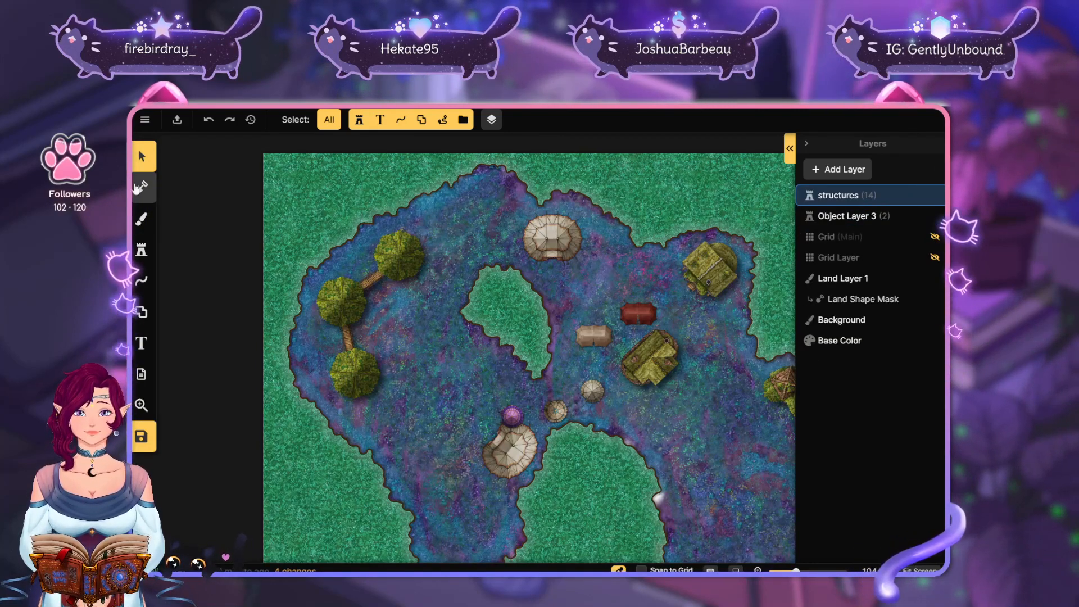
Search the Fantasy Battlemaps stamp catalog for composite stamps using the search text "composie"
{"action": "left_click", "coordinate": [142, 250]}
{"action": "left_click", "coordinate": [214, 258]}
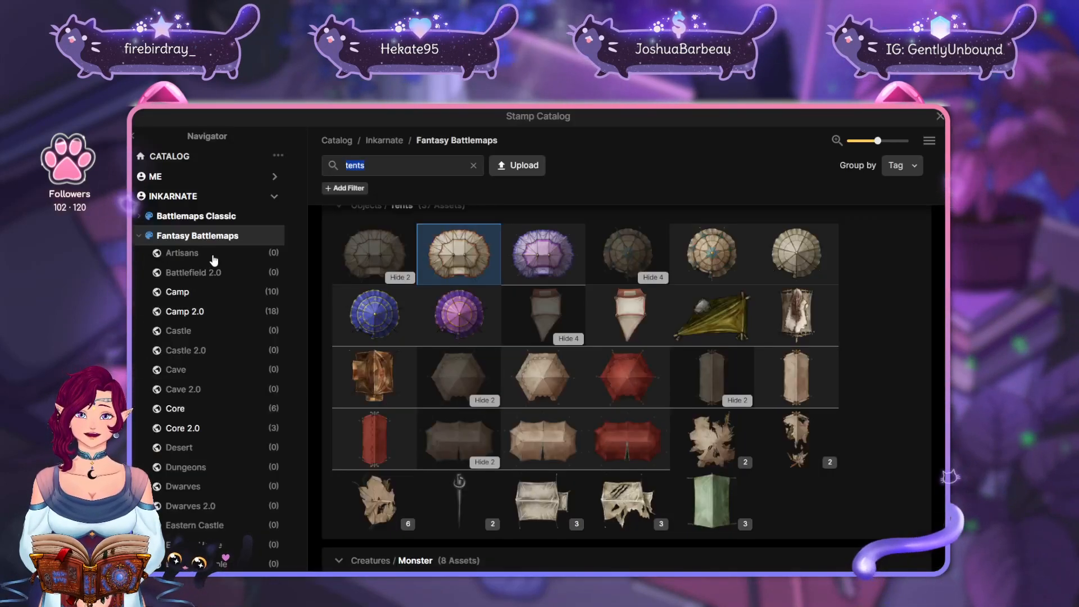
{"action": "type", "text": "comsposite"}
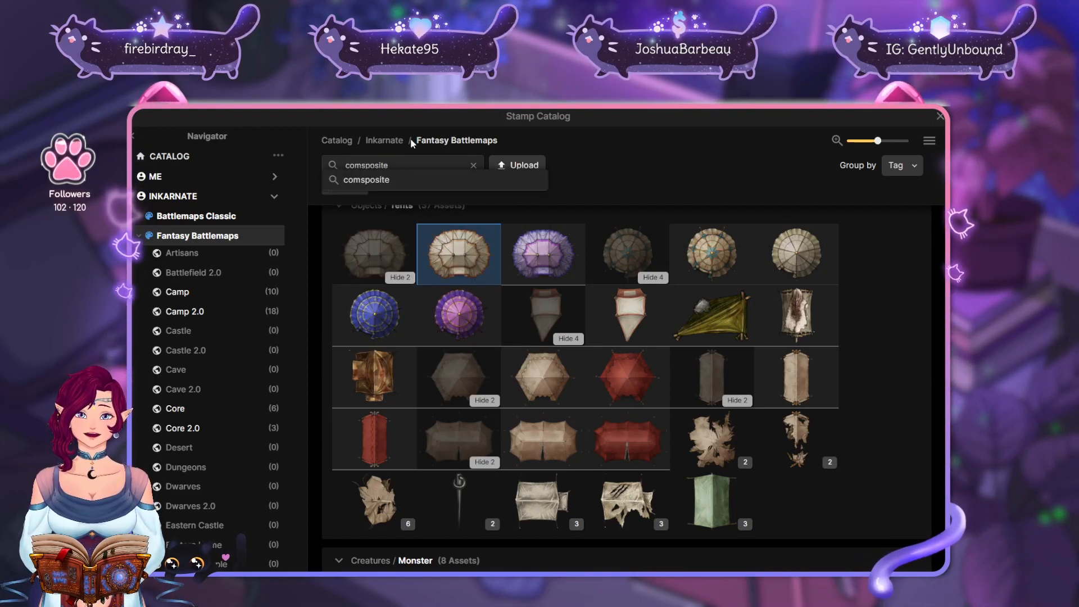
{"action": "key", "text": "Return"}
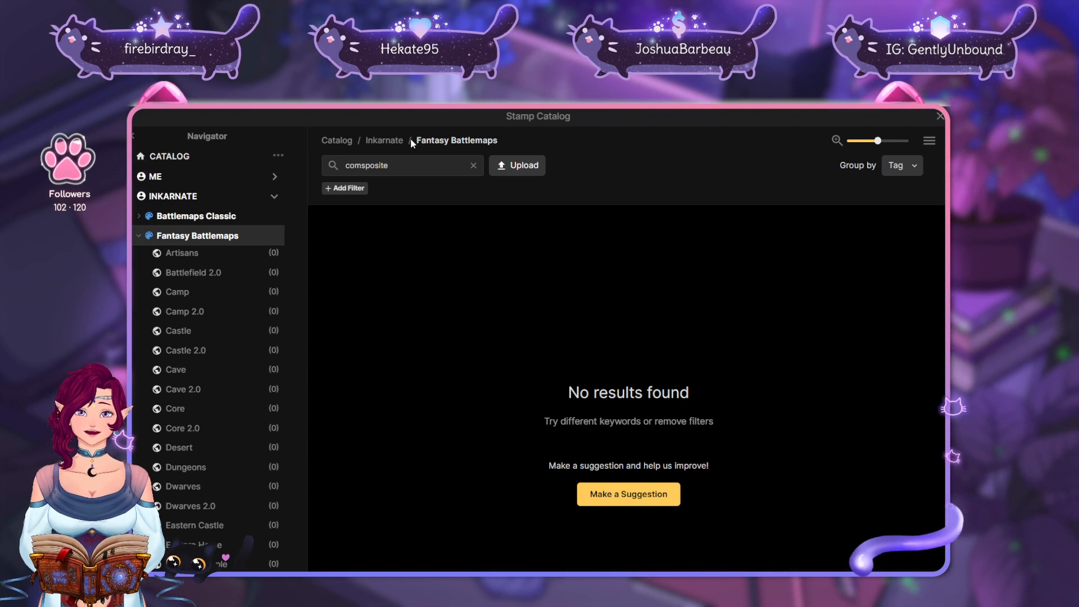
{"action": "key", "text": "BackSpace"}
{"action": "key", "text": "BackSpace"}
{"action": "key", "text": "BackSpace"}
{"action": "key", "text": "BackSpace"}
{"action": "key", "text": "BackSpace"}
{"action": "key", "text": "BackSpace"}
{"action": "key", "text": "BackSpace"}
{"action": "type", "text": "pos"}
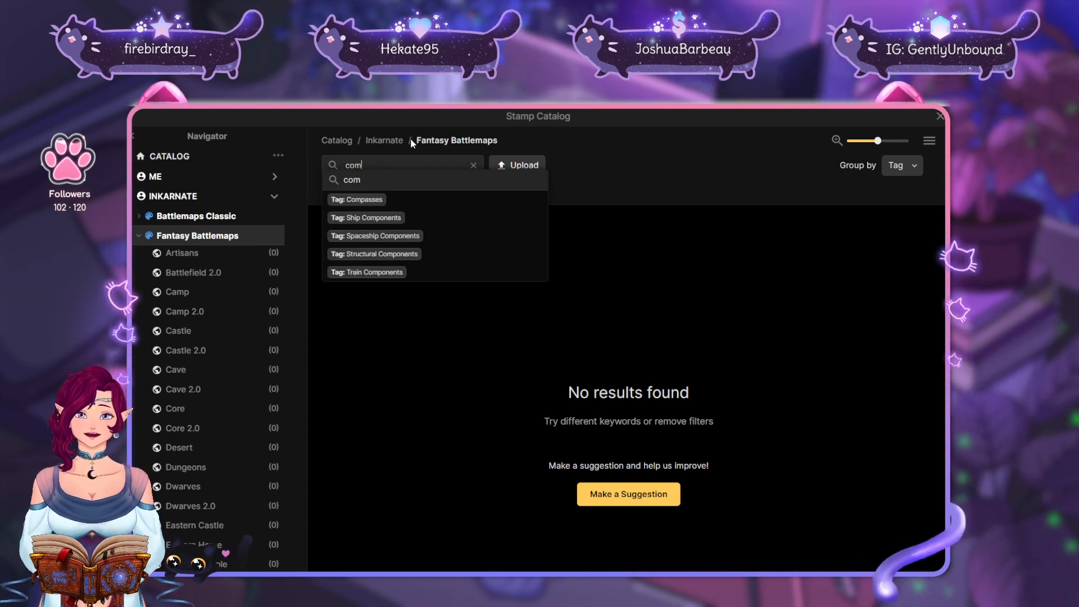
{"action": "type", "text": "ie"}
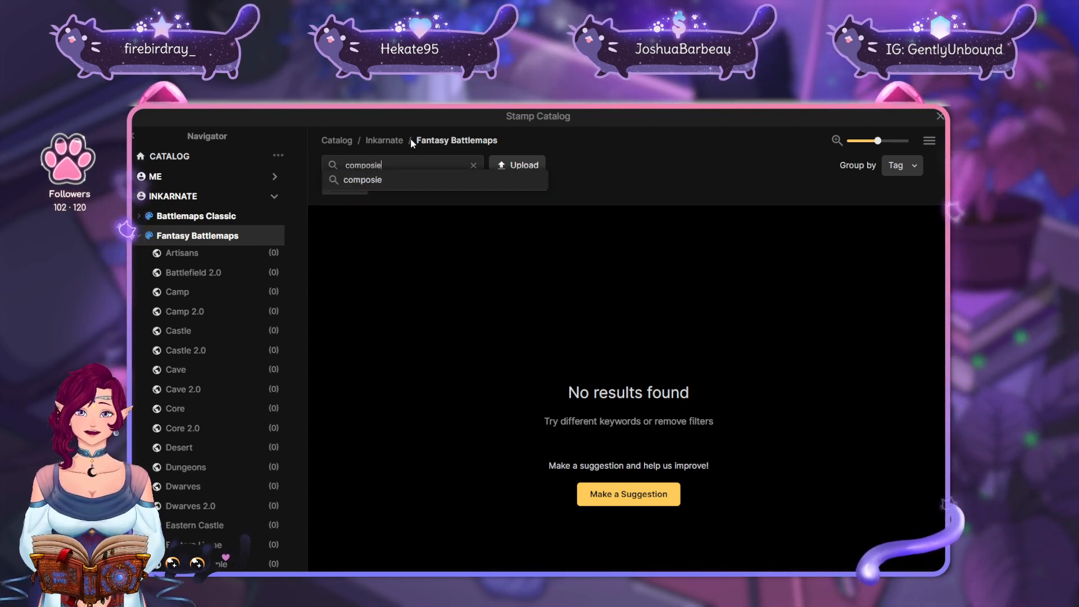
{"action": "key", "text": "Return"}
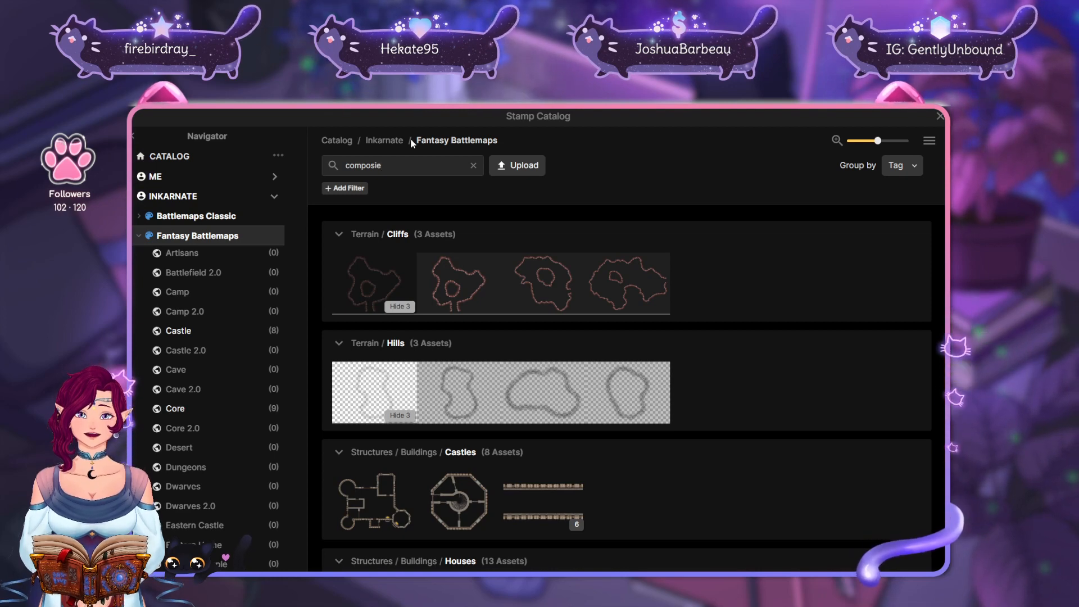
Place a Large Cavern Composite stamp over the middle of the chasm and set its scale to 50%
{"action": "left_click", "coordinate": [626, 281]}
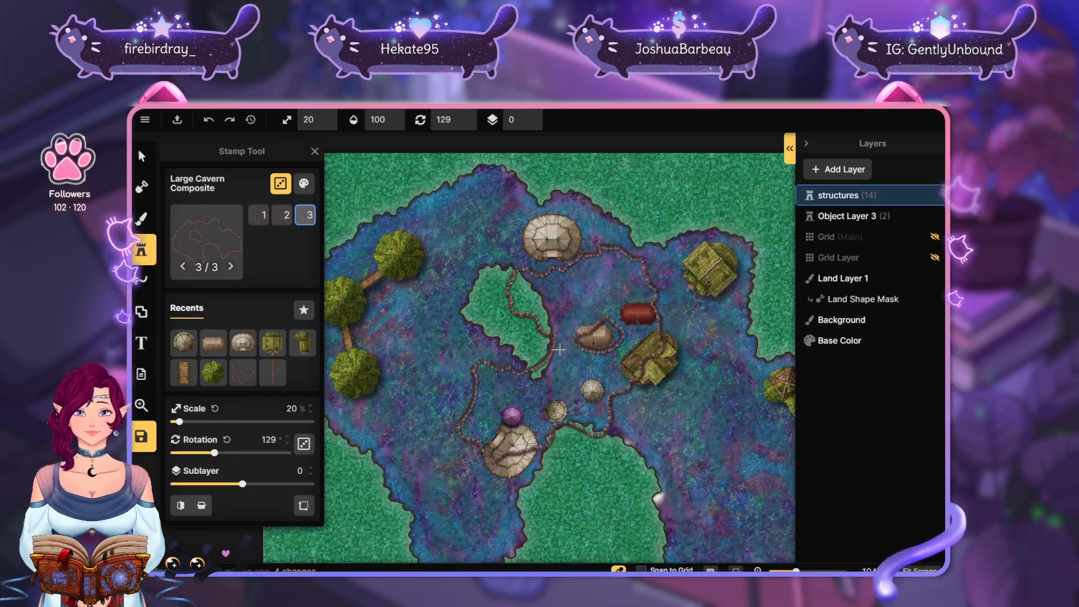
{"action": "left_click", "coordinate": [575, 328]}
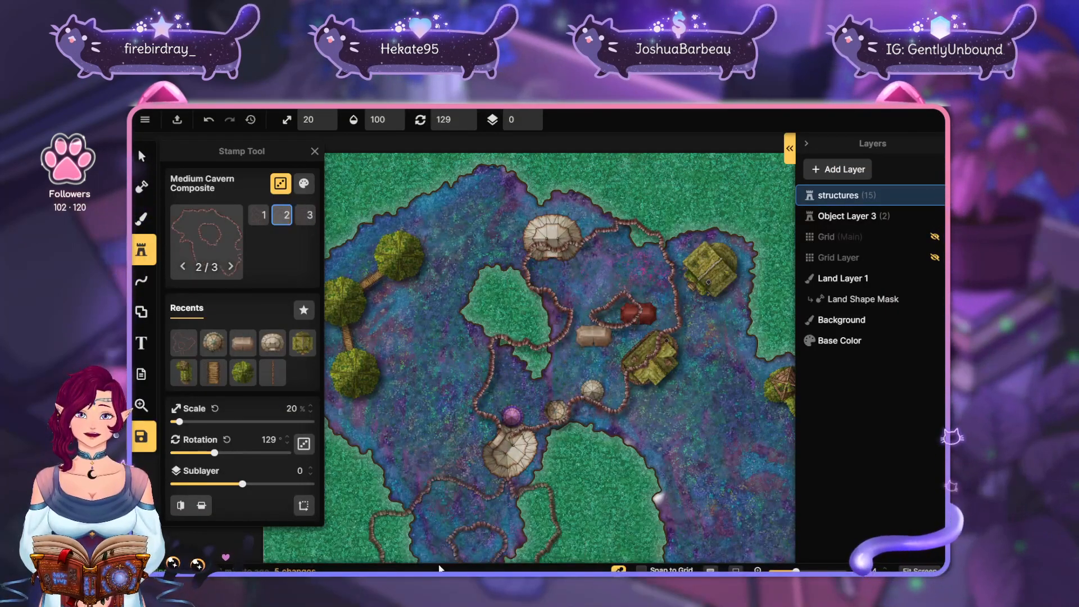
{"action": "left_click", "coordinate": [143, 156]}
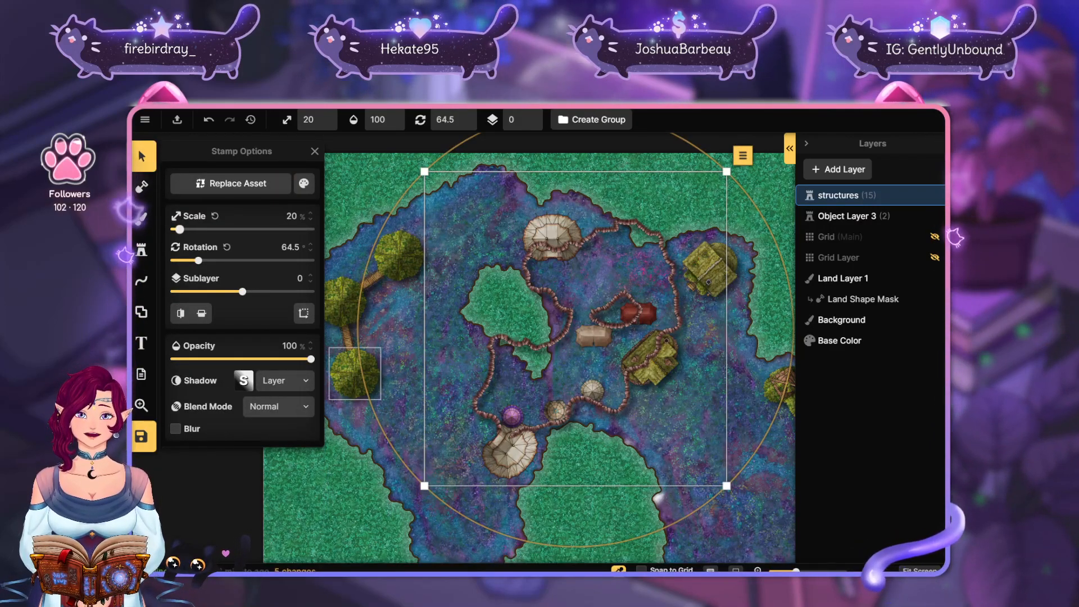
{"action": "left_click_drag", "start_coordinate": [180, 229], "coordinate": [190, 229]}
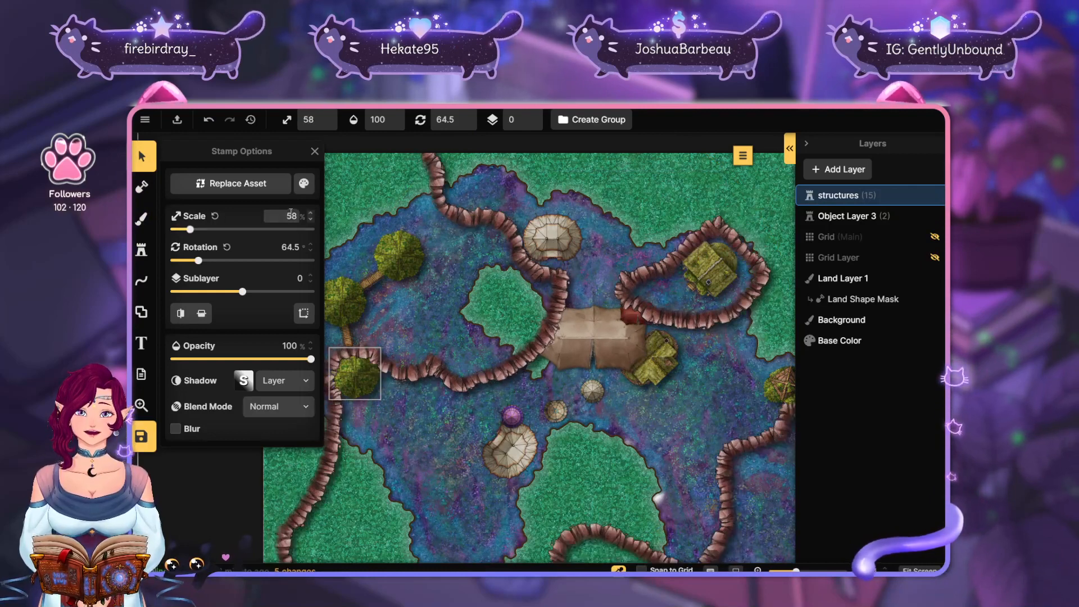
{"action": "type", "text": "50"}
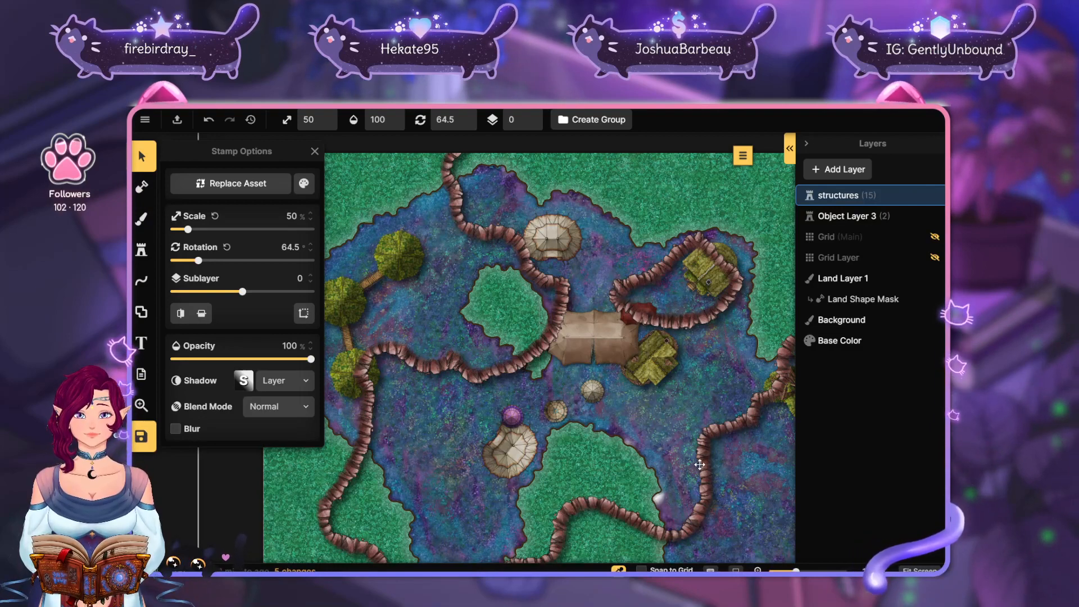
Move the cavern composite west across the chasm to compare its ridges with the cliff edges
{"action": "left_click_drag", "start_coordinate": [700, 458], "coordinate": [714, 373]}
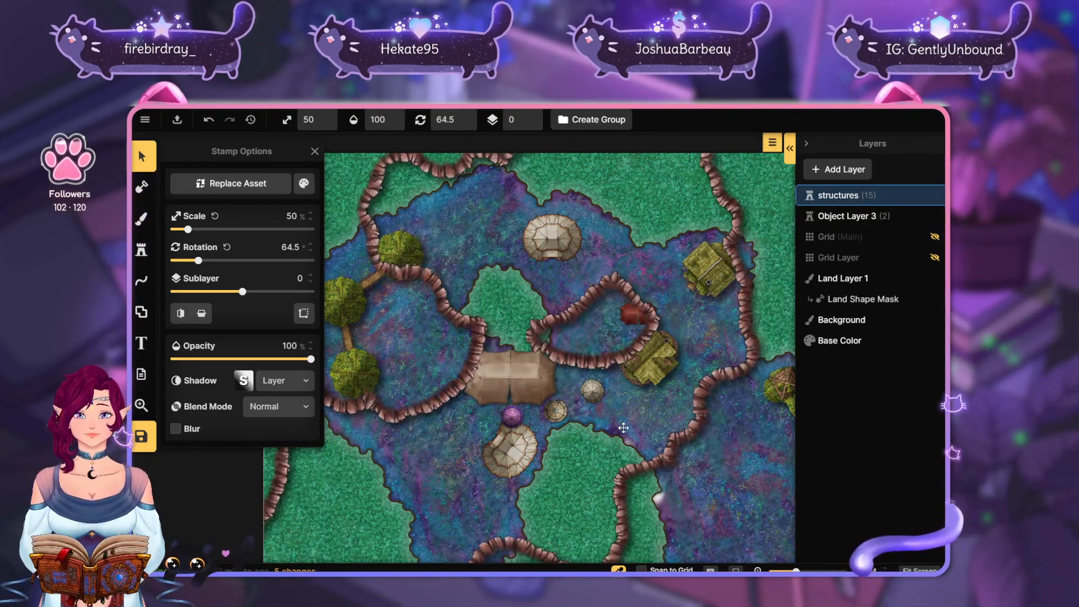
{"action": "scroll", "coordinate": [646, 402], "scroll_direction": "down", "scroll_amount": 4}
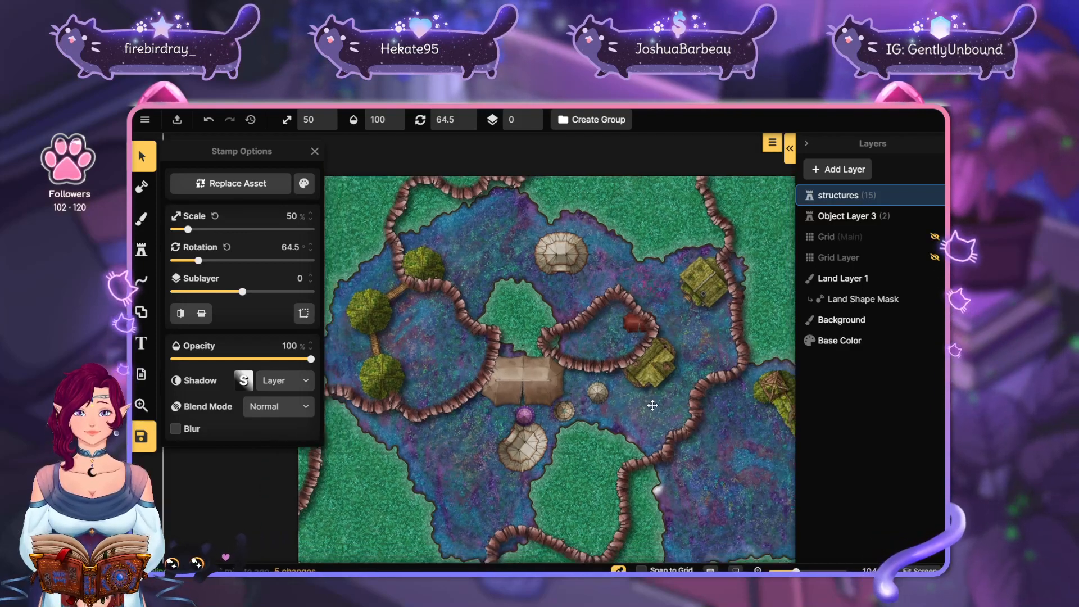
{"action": "scroll", "coordinate": [650, 396], "scroll_direction": "down", "scroll_amount": 3}
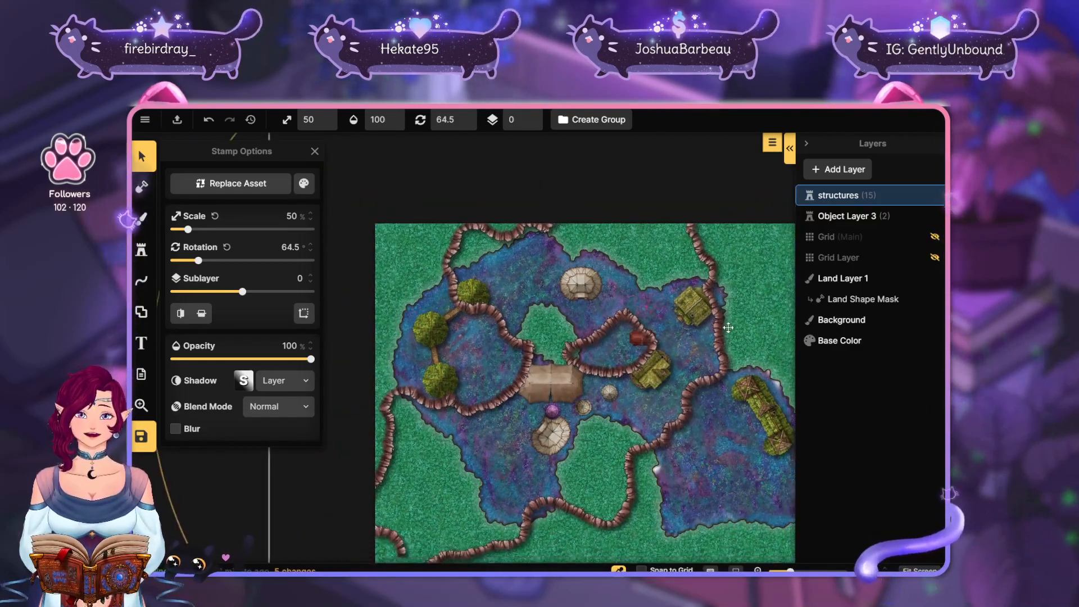
{"action": "left_click_drag", "start_coordinate": [725, 376], "coordinate": [683, 351]}
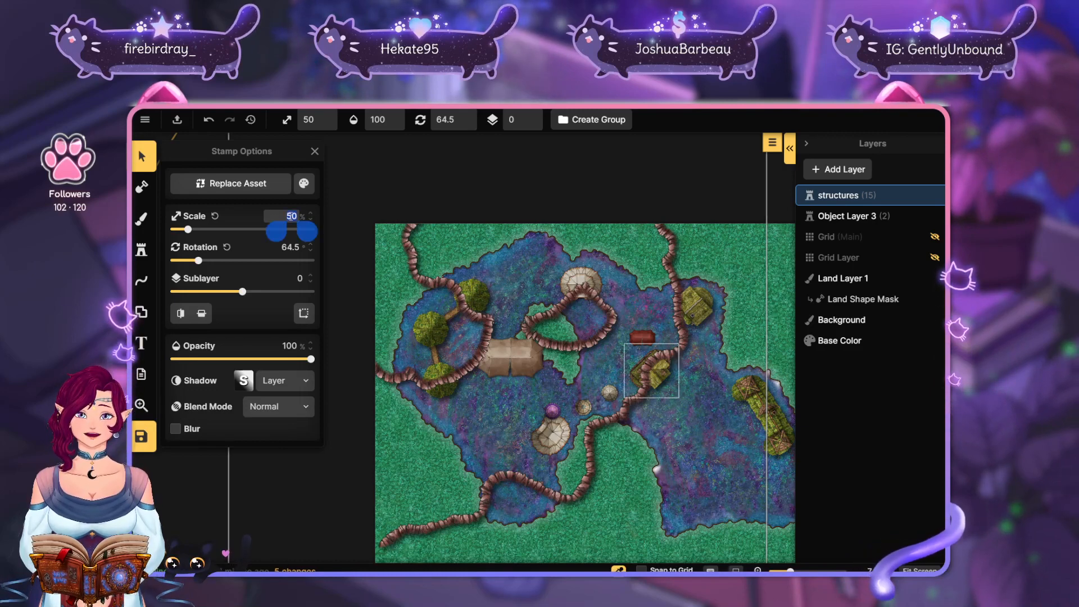
Scale the cavern composite to 40%, rotate it to 146° and fit it along the chasm's northern edge
{"action": "type", "text": "40"}
{"action": "key", "text": "Return"}
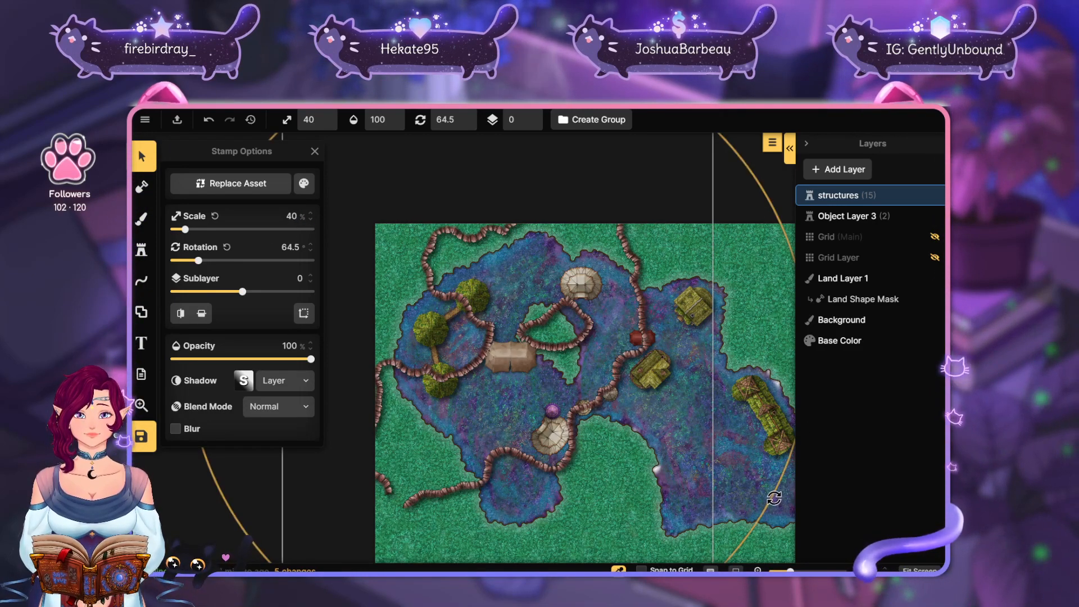
{"action": "left_click_drag", "start_coordinate": [775, 498], "coordinate": [551, 174]}
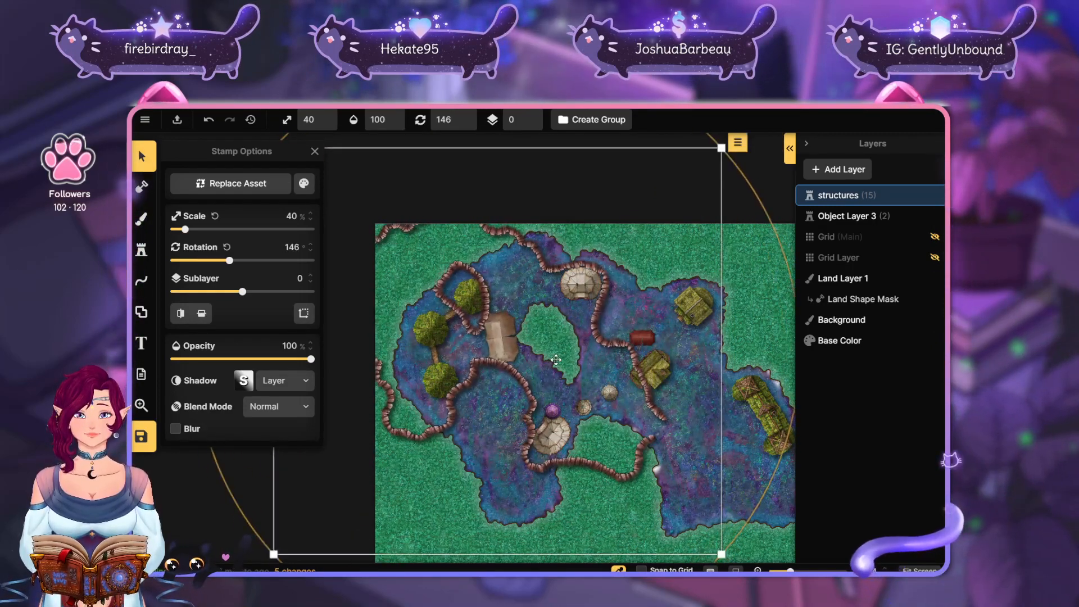
{"action": "left_click_drag", "start_coordinate": [556, 359], "coordinate": [643, 374]}
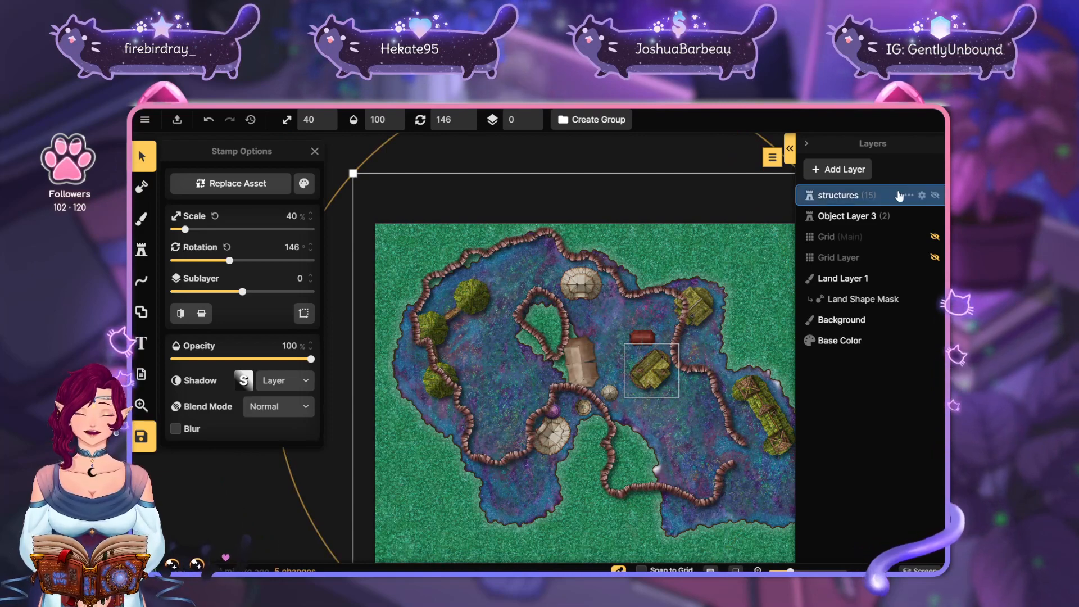
Shift the cavern composite and the central hay hut together, placing the hut slightly north against the red tent
{"action": "left_click", "coordinate": [263, 513]}
{"action": "left_click", "coordinate": [623, 358]}
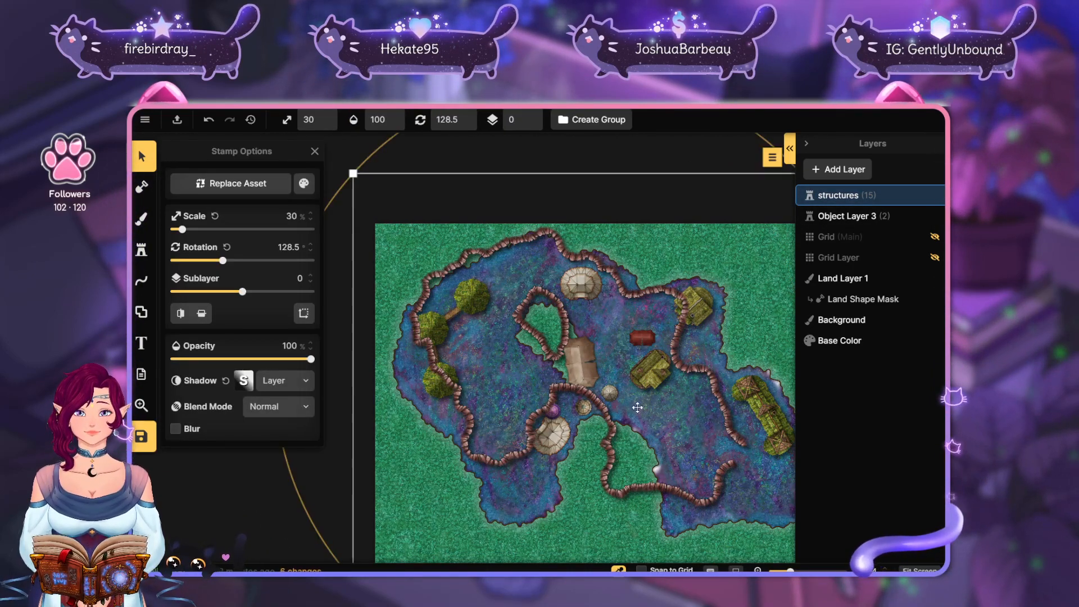
{"action": "mouse_move", "coordinate": [646, 494]}
{"action": "left_mouse_down"}
{"action": "mouse_move", "coordinate": [632, 486]}
{"action": "mouse_move", "coordinate": [635, 503]}
{"action": "mouse_move", "coordinate": [623, 489]}
{"action": "mouse_move", "coordinate": [630, 499]}
{"action": "left_mouse_up"}
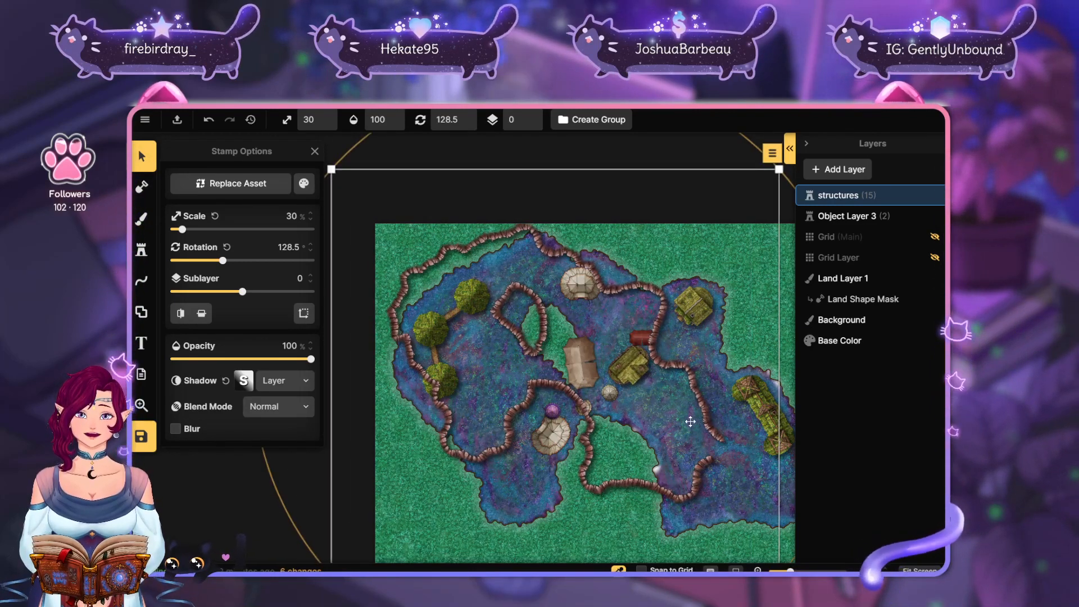
{"action": "left_click_drag", "start_coordinate": [689, 420], "coordinate": [711, 406]}
{"action": "left_click_drag", "start_coordinate": [756, 269], "coordinate": [756, 272]}
{"action": "left_click", "coordinate": [285, 489]}
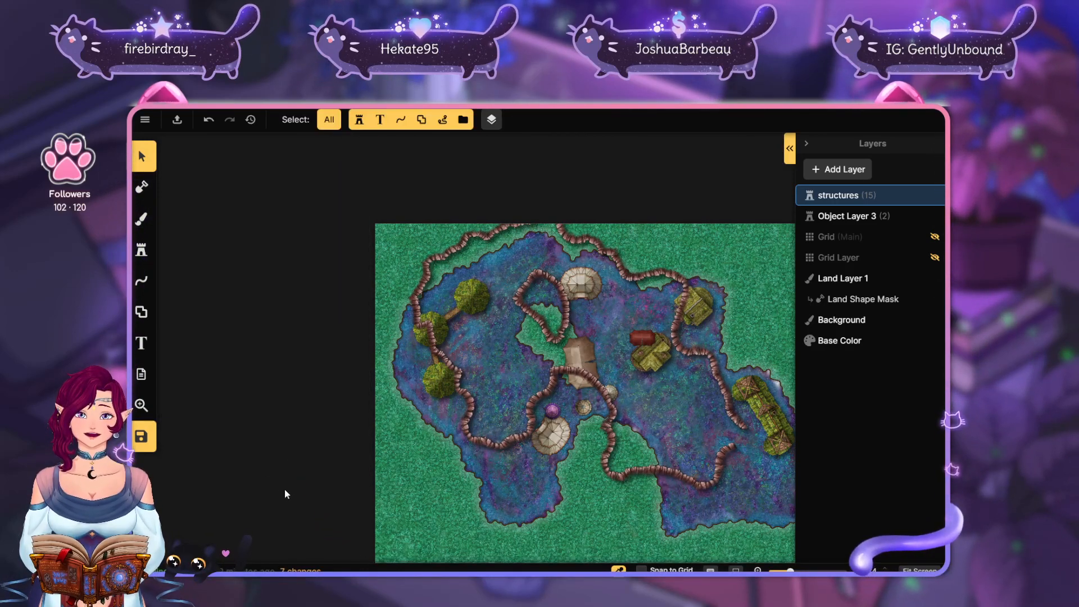
Rotate the cavern composite to 30.5° and move it to the chasm's western edge beside the round leaf roofs
{"action": "left_click", "coordinate": [624, 451]}
{"action": "left_click_drag", "start_coordinate": [624, 451], "coordinate": [357, 514]}
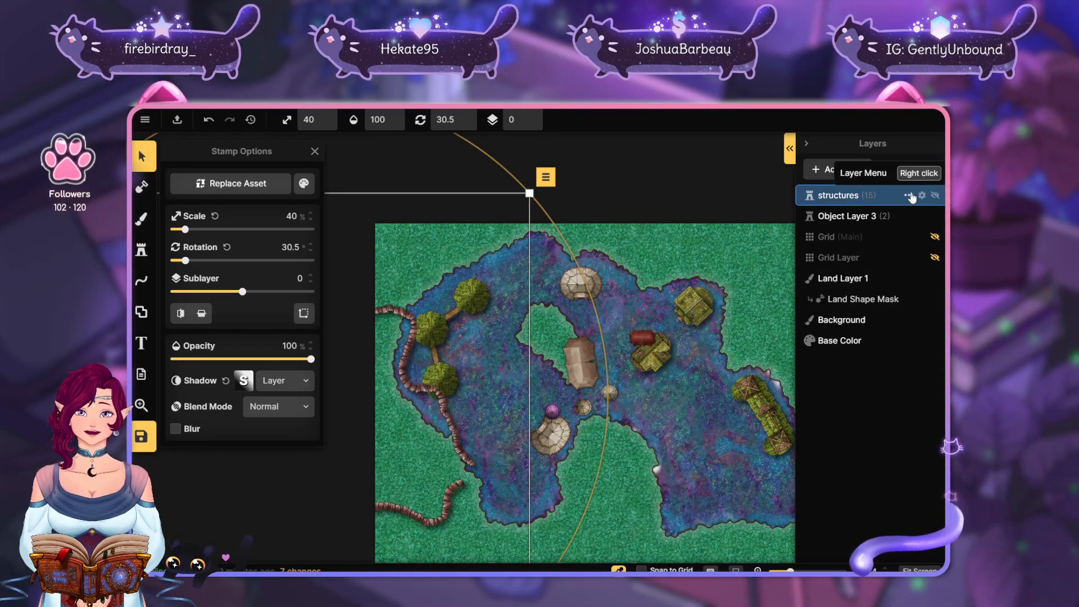
Add a new object layer above structures and name it composite
{"action": "left_click", "coordinate": [914, 195]}
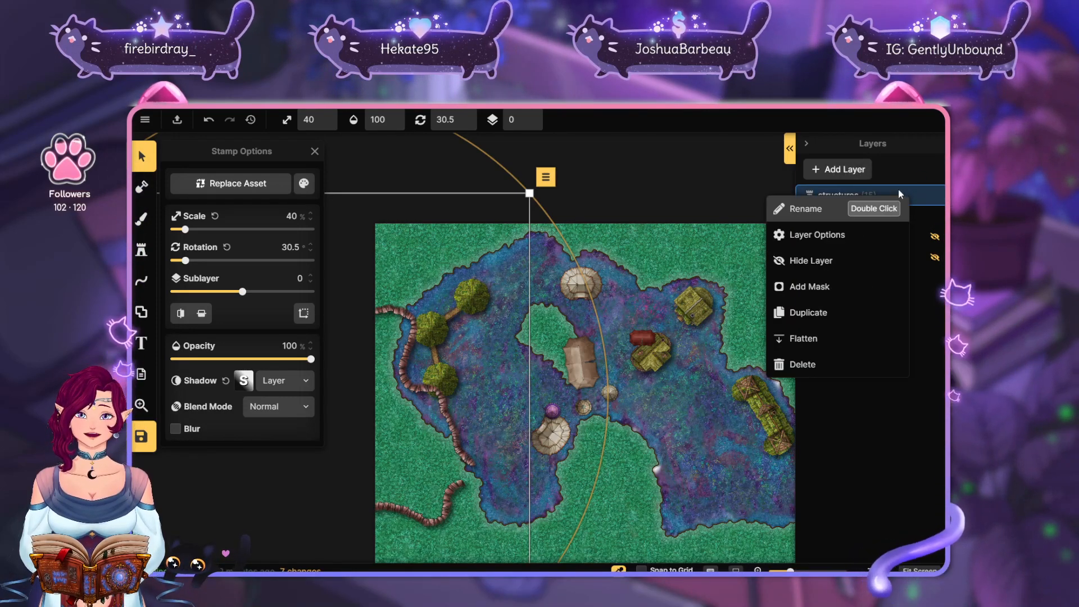
{"action": "left_click", "coordinate": [890, 175]}
{"action": "left_click", "coordinate": [789, 148]}
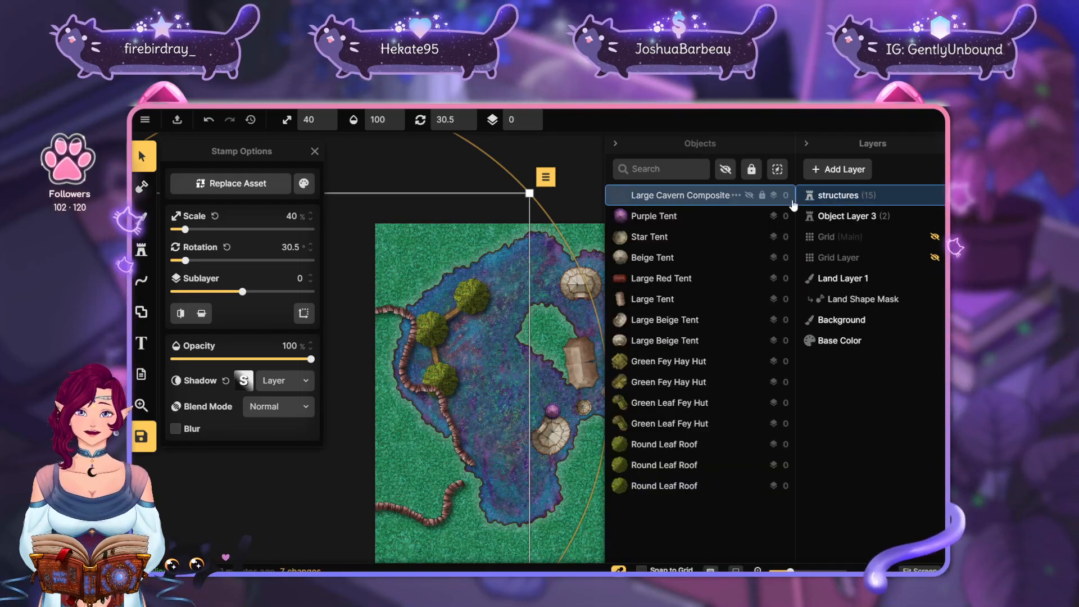
{"action": "right_click", "coordinate": [763, 197]}
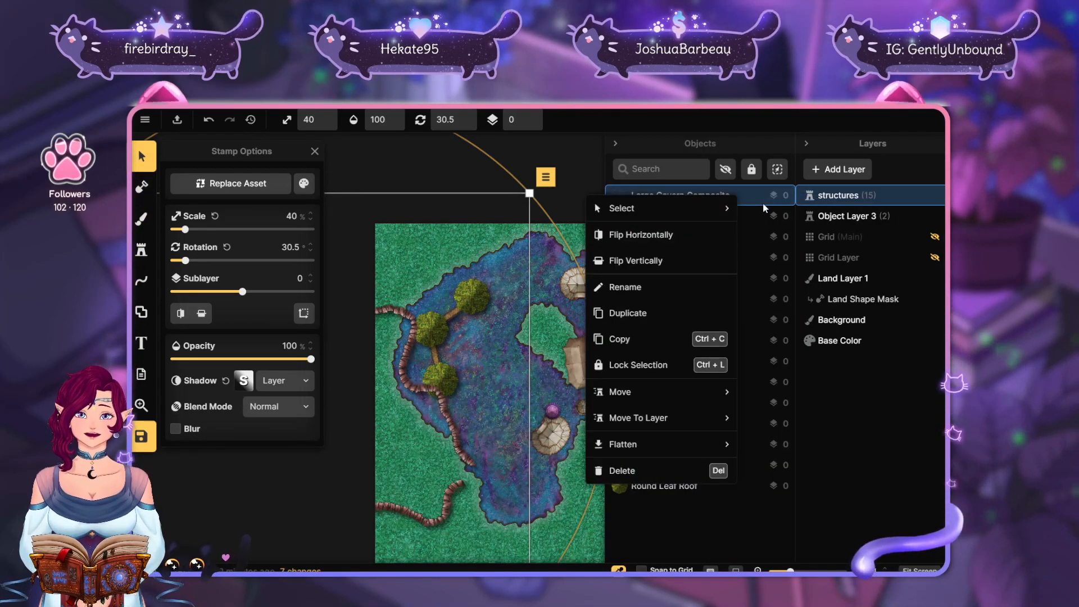
{"action": "mouse_move", "coordinate": [700, 402]}
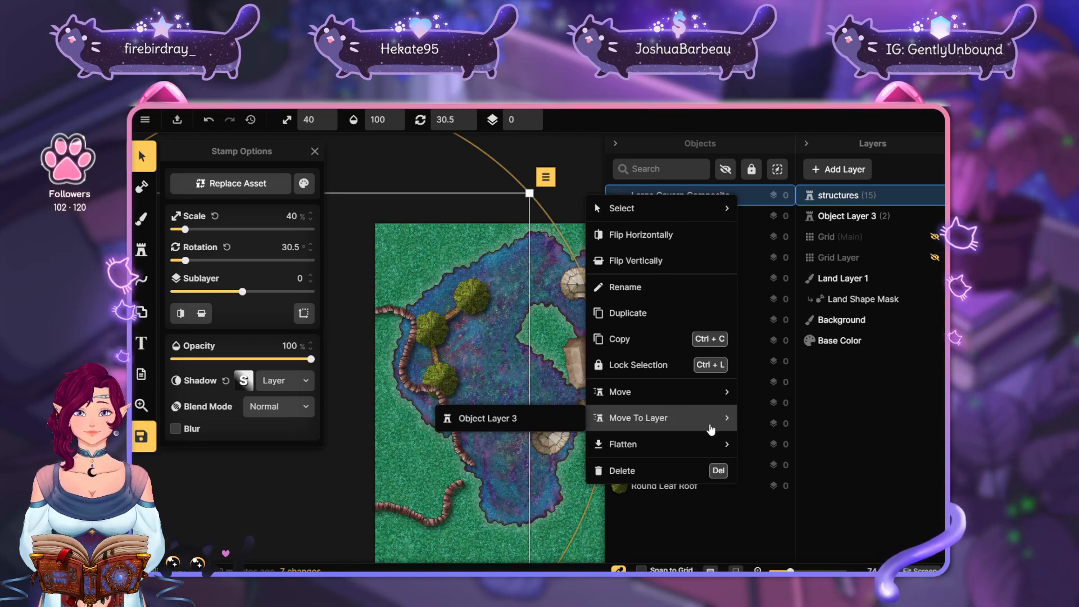
{"action": "left_click", "coordinate": [854, 170]}
{"action": "left_click", "coordinate": [853, 175]}
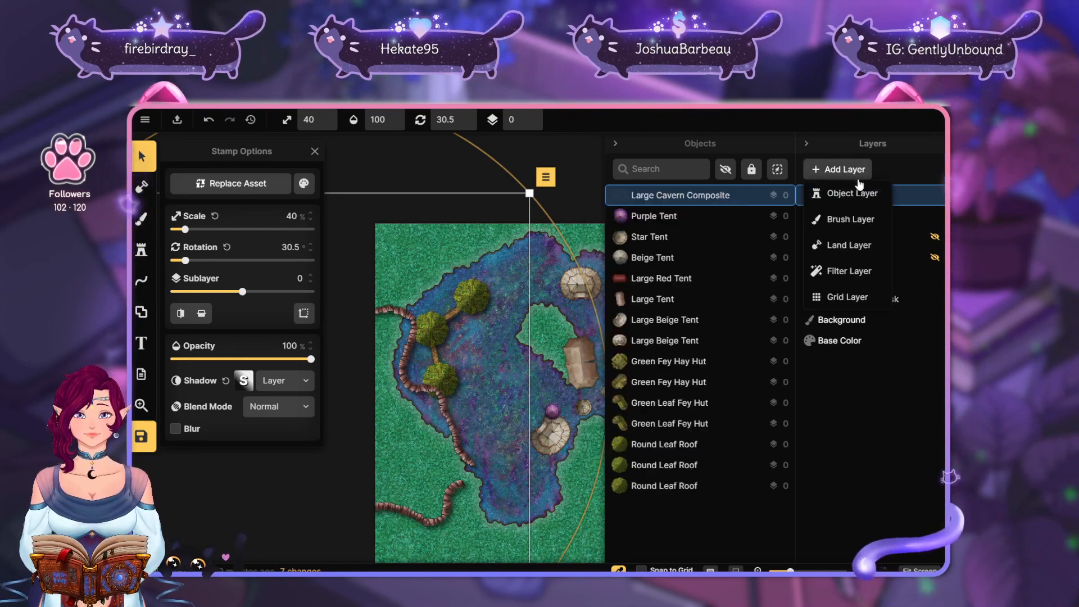
{"action": "left_click", "coordinate": [849, 194]}
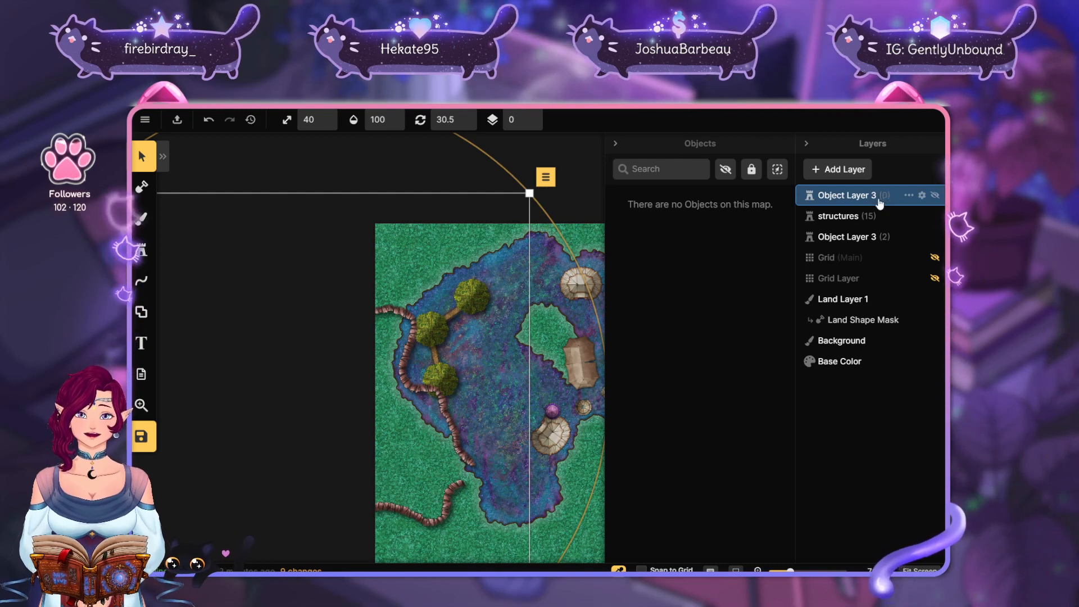
{"action": "left_click", "coordinate": [915, 195]}
{"action": "left_click", "coordinate": [831, 209]}
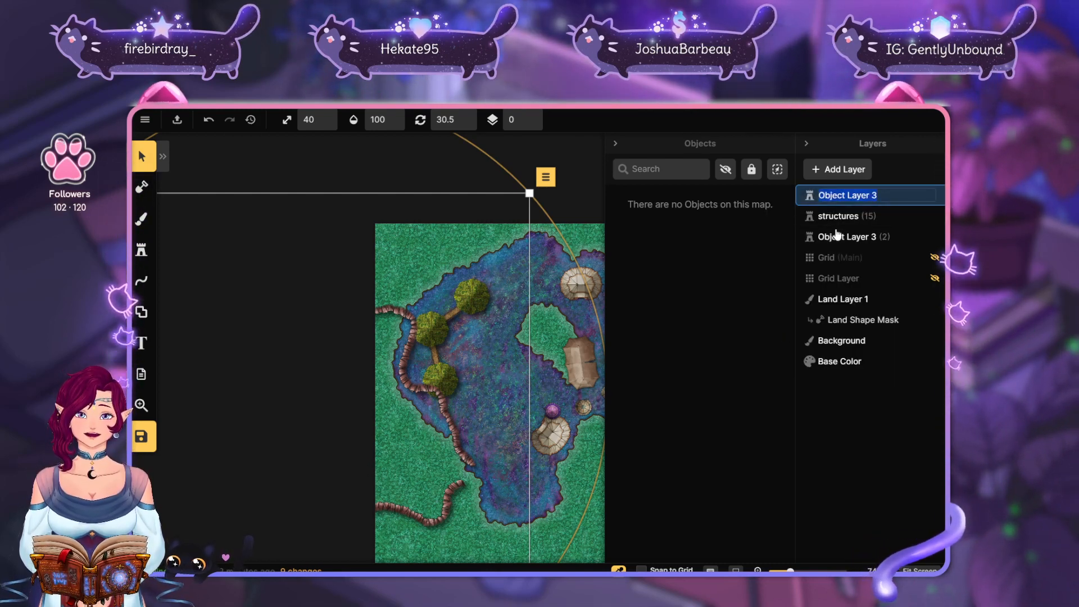
{"action": "type", "text": "composite"}
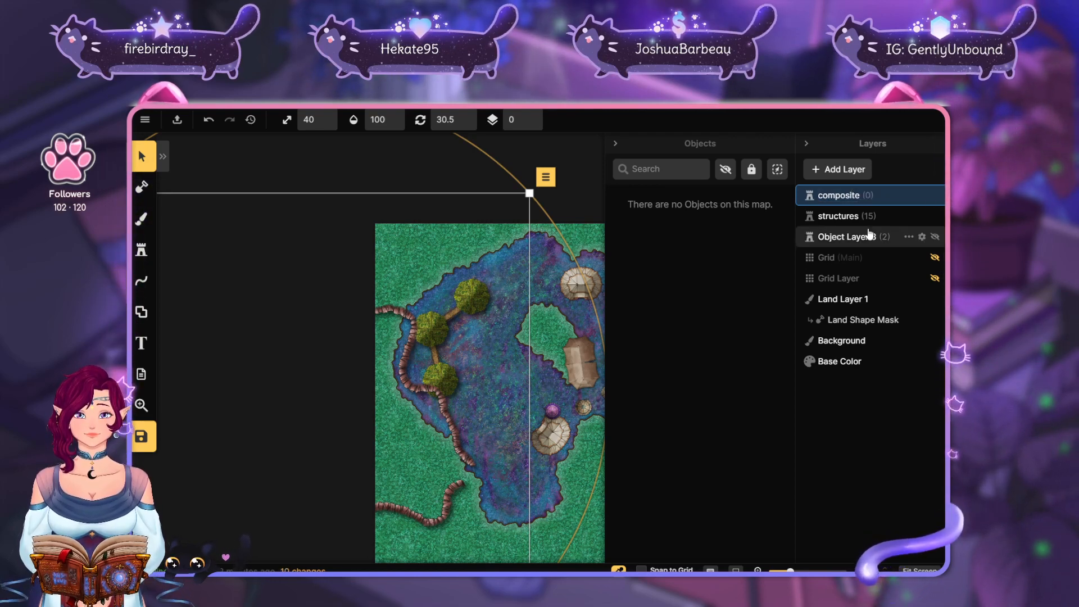
Move the Large Cavern Composite from the structures layer to the composite layer
{"action": "left_click", "coordinate": [843, 216]}
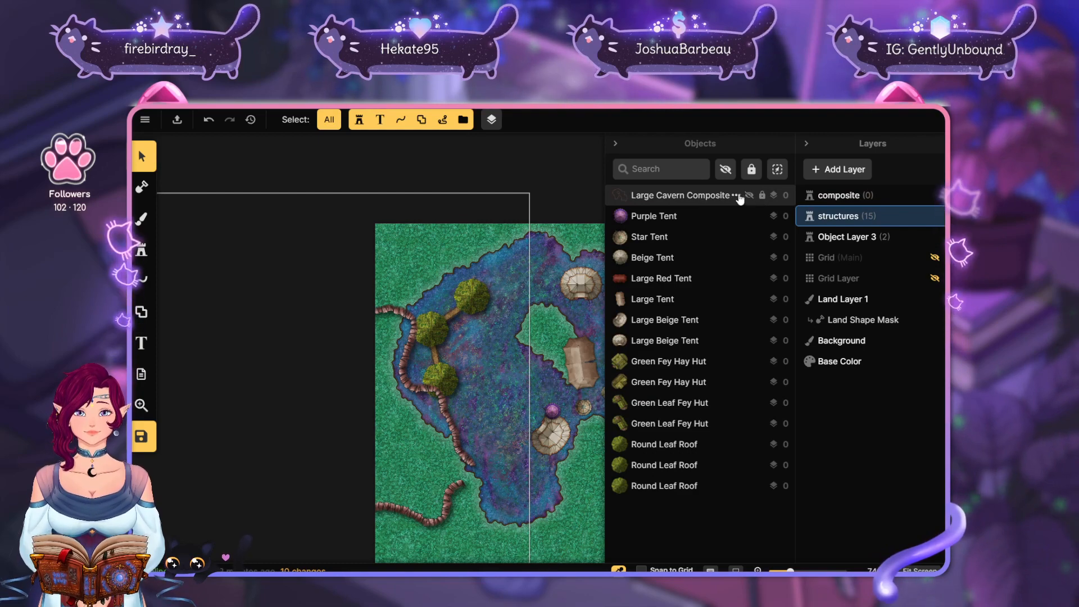
{"action": "left_click", "coordinate": [737, 196]}
{"action": "mouse_move", "coordinate": [698, 425]}
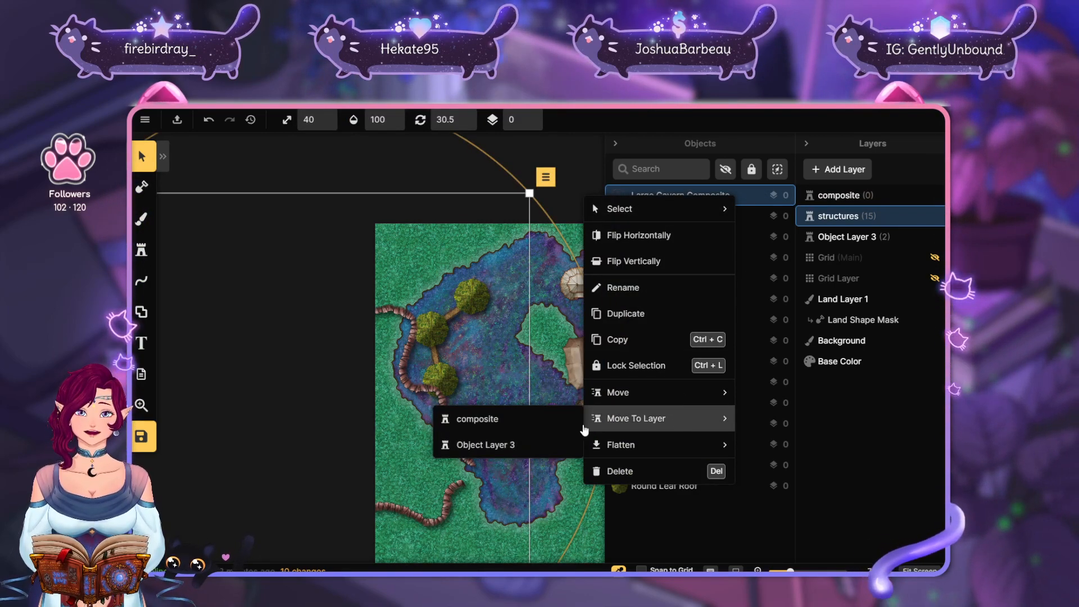
{"action": "left_click", "coordinate": [563, 427]}
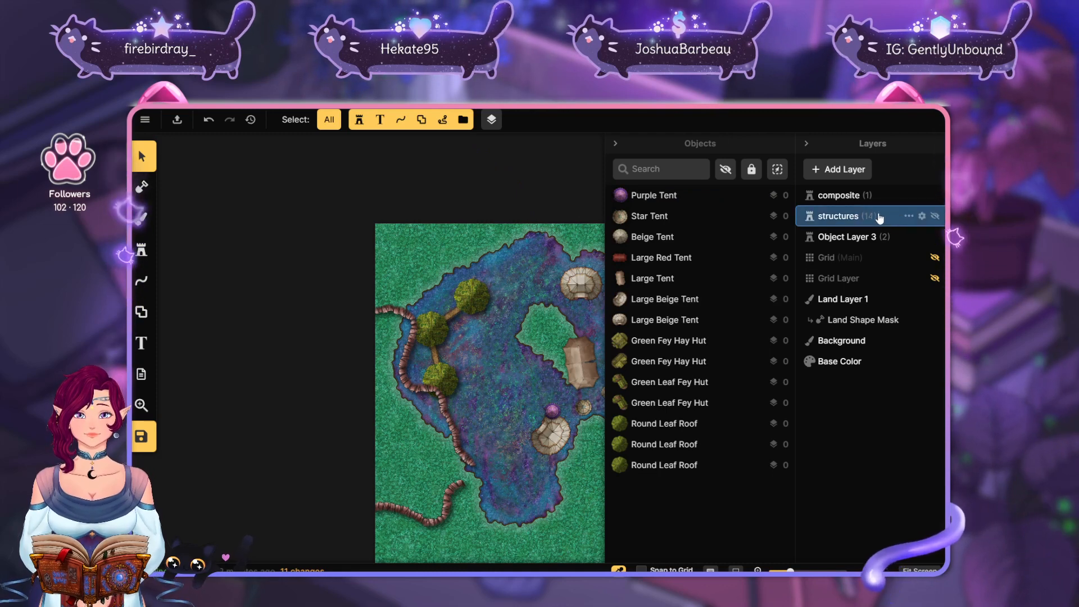
{"action": "left_click", "coordinate": [615, 143]}
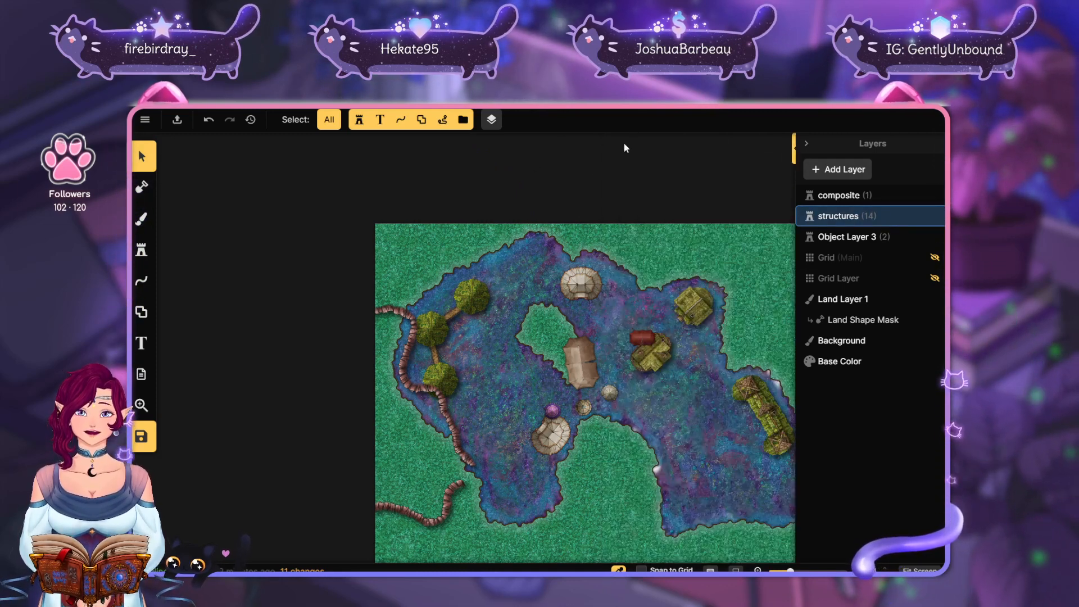
{"action": "left_click", "coordinate": [867, 197]}
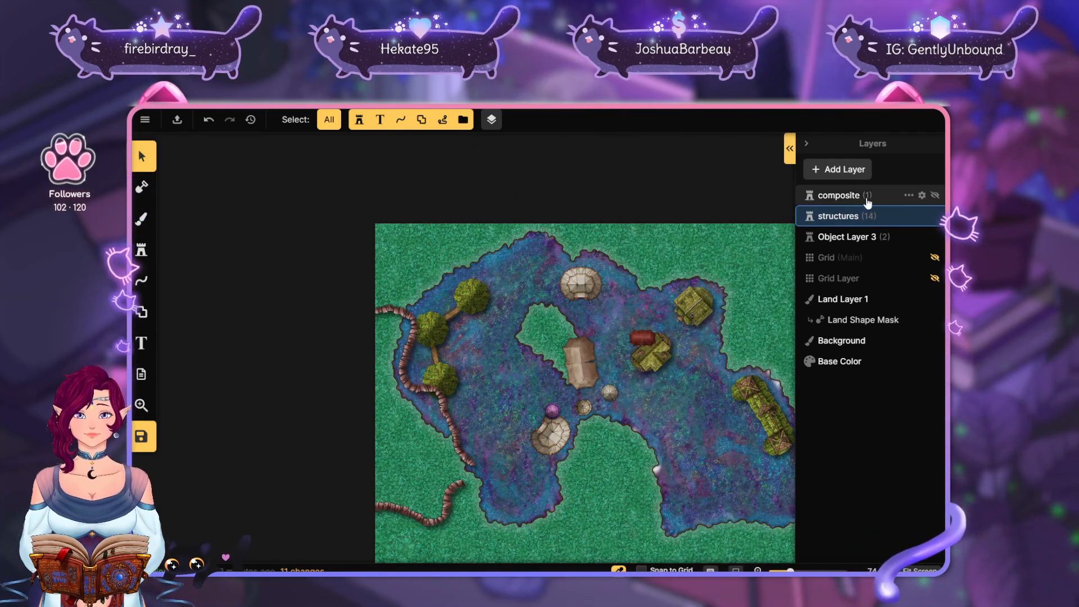
Move the cavern composite over the chasm, set its size to 50, and shift it roughly onto the chasm's outline
{"action": "left_click", "coordinate": [416, 471]}
{"action": "left_click_drag", "start_coordinate": [416, 471], "coordinate": [687, 453]}
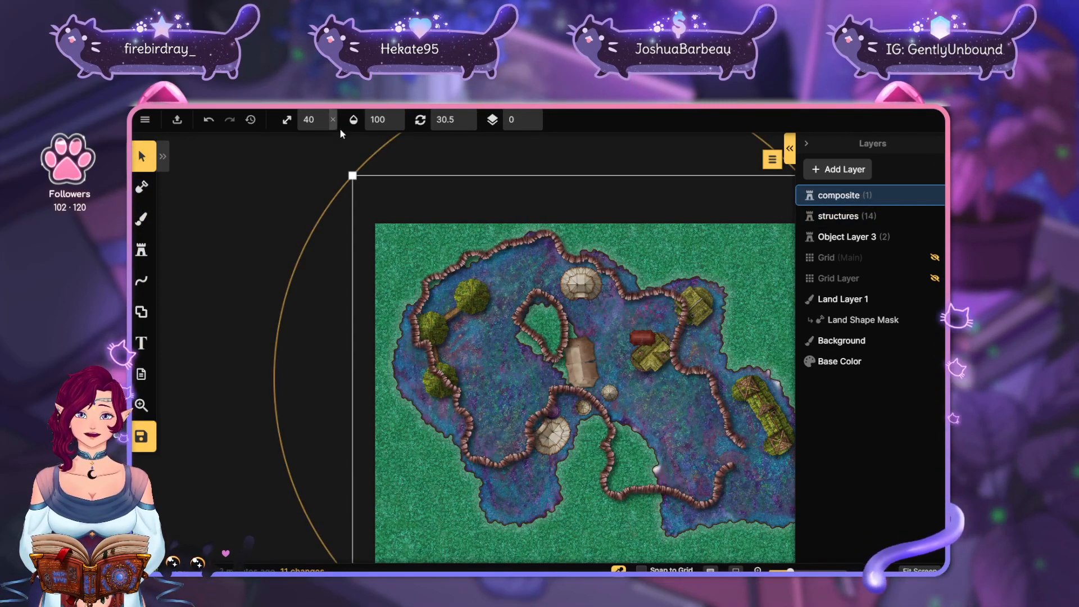
{"action": "left_click", "coordinate": [315, 119]}
{"action": "type", "text": "50"}
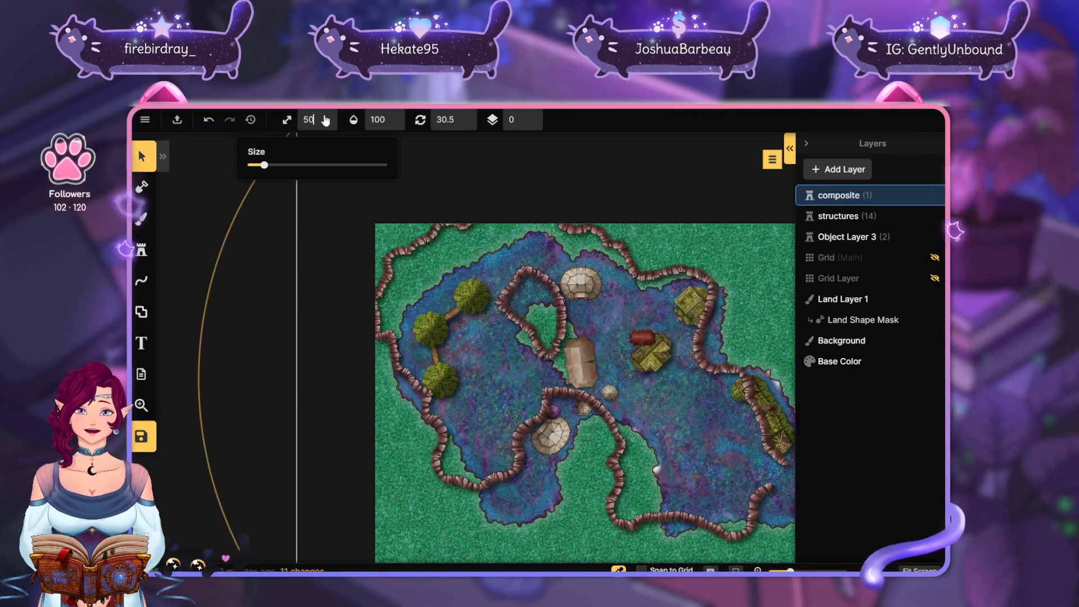
{"action": "key", "text": "Return"}
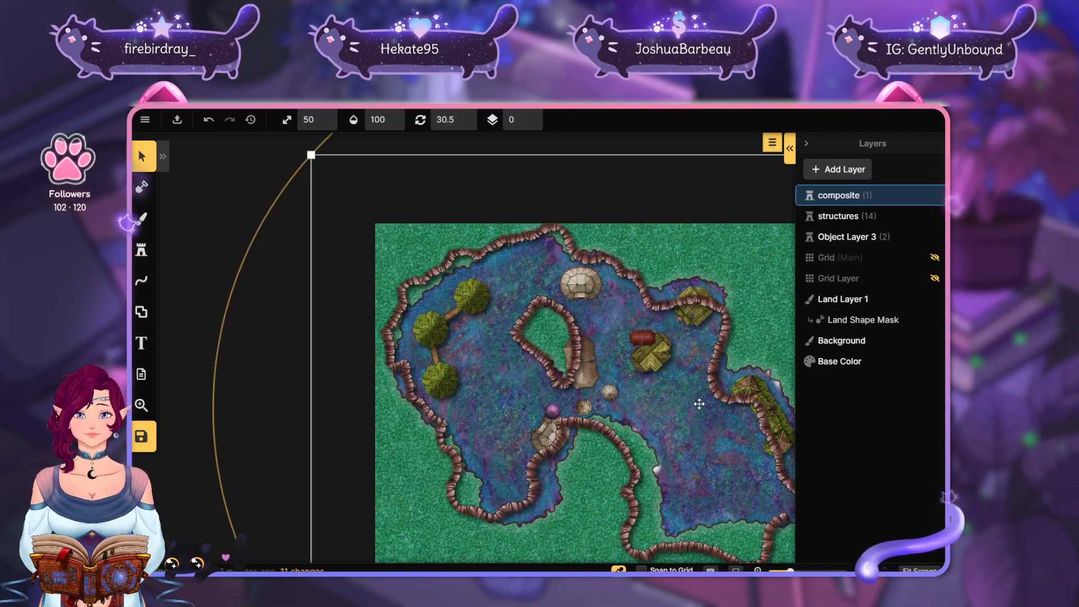
{"action": "left_click_drag", "start_coordinate": [698, 403], "coordinate": [562, 349]}
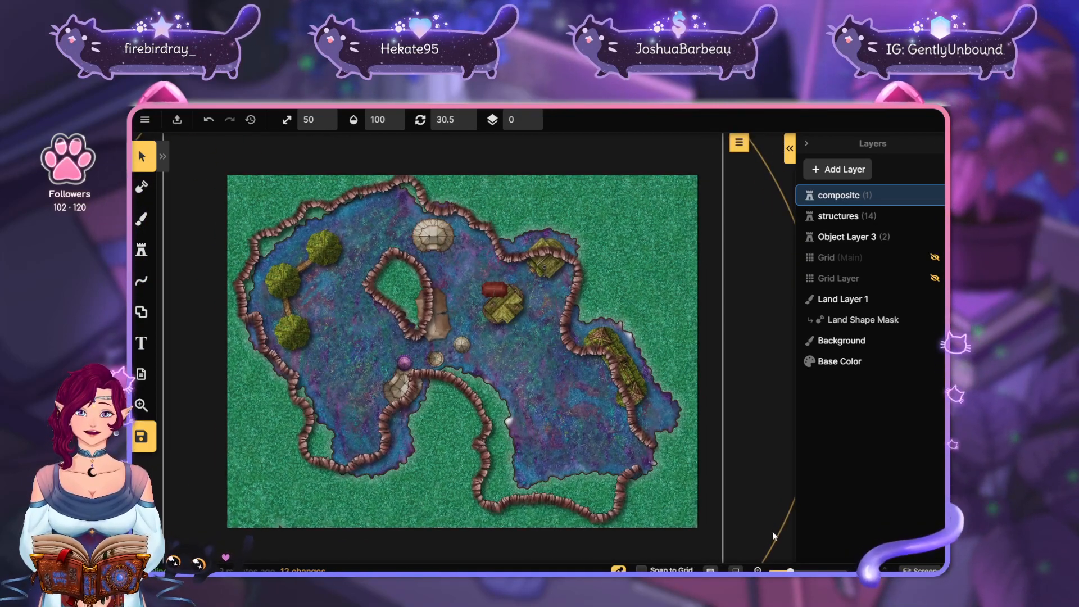
Rotate the cavern composite to 20.5° and move it until its cliffs follow the chasm's outer edge
{"action": "left_click_drag", "start_coordinate": [773, 535], "coordinate": [762, 433]}
{"action": "left_click_drag", "start_coordinate": [604, 436], "coordinate": [618, 434]}
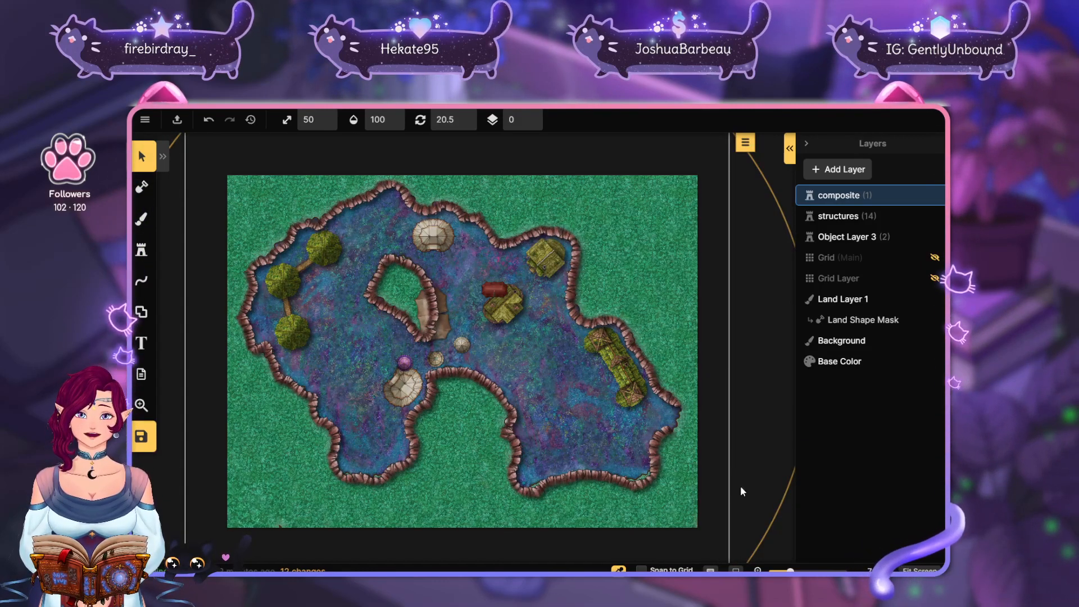
{"action": "left_click_drag", "start_coordinate": [619, 434], "coordinate": [621, 432]}
{"action": "left_click_drag", "start_coordinate": [649, 478], "coordinate": [648, 473]}
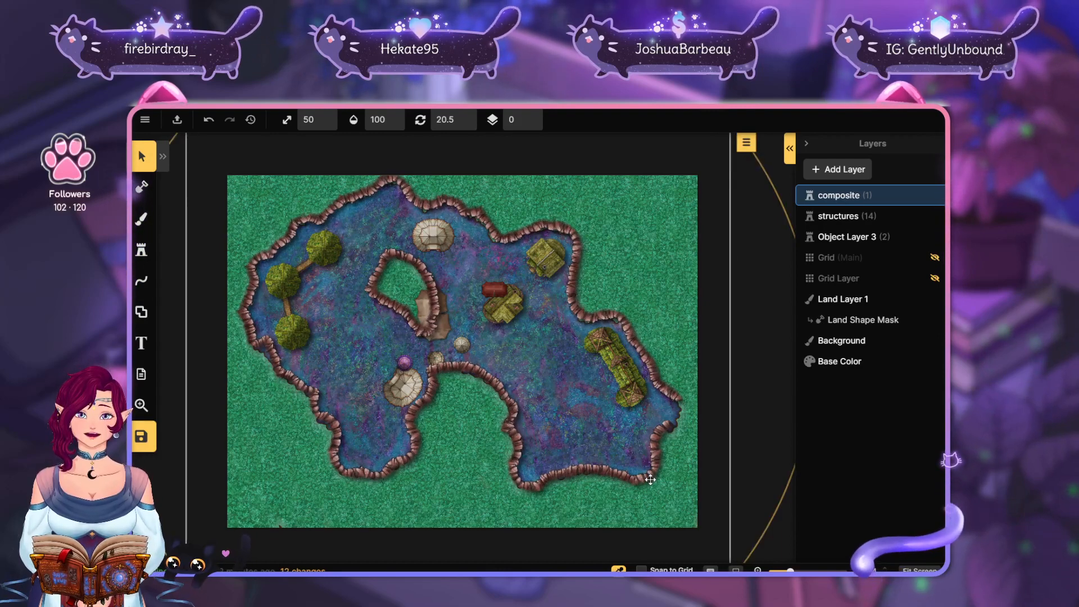
{"action": "left_click_drag", "start_coordinate": [681, 405], "coordinate": [677, 424]}
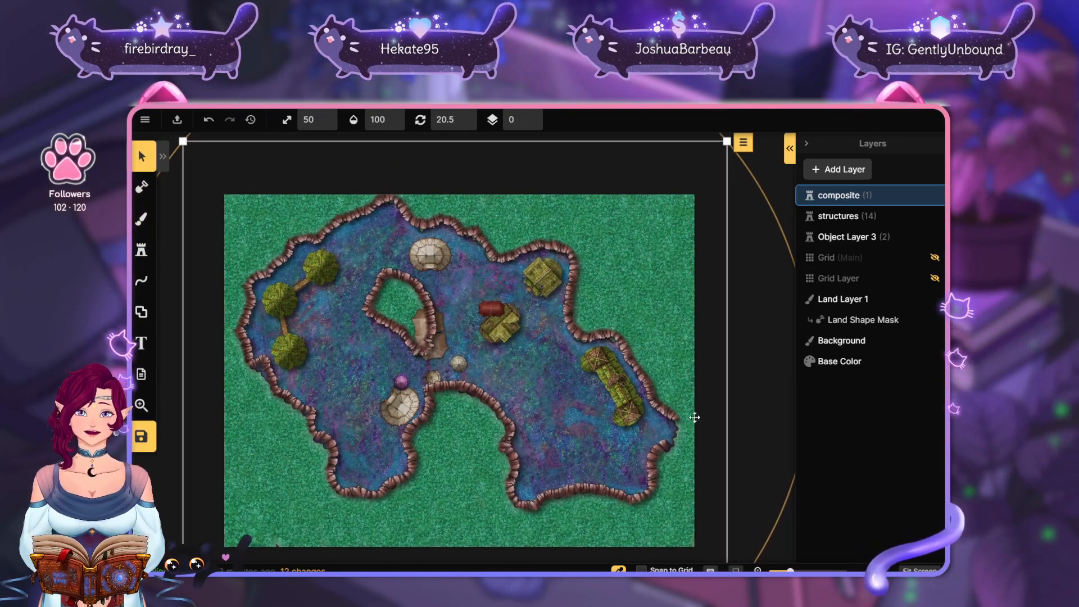
{"action": "left_click_drag", "start_coordinate": [786, 499], "coordinate": [786, 498]}
{"action": "left_click", "coordinate": [787, 500]}
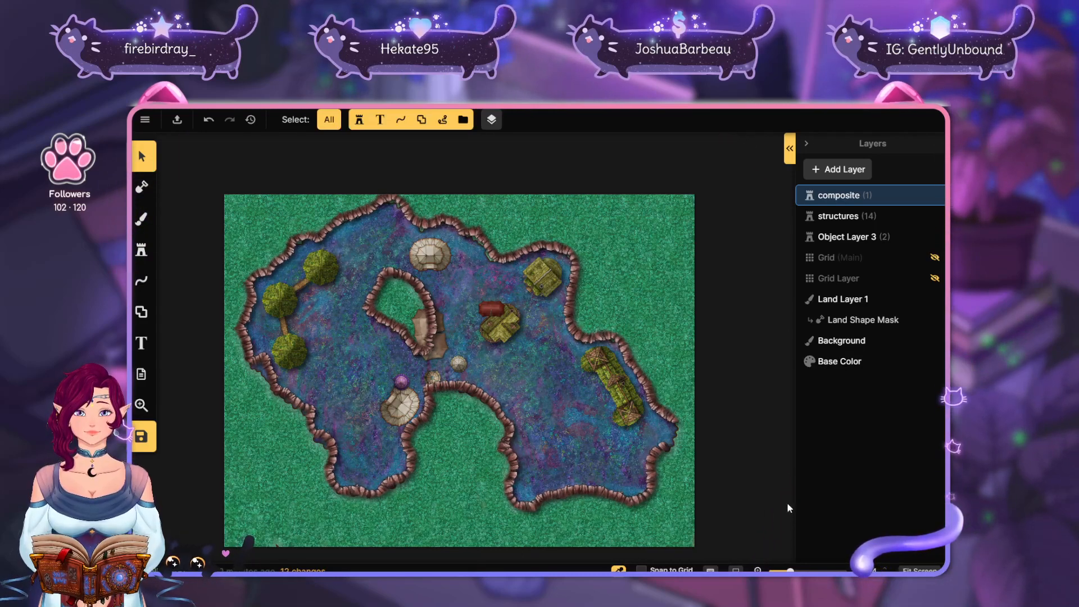
Fine-tune the composite's fit with a small rotation back to 20.5° and a slight nudge, and save the map
{"action": "left_click", "coordinate": [615, 483]}
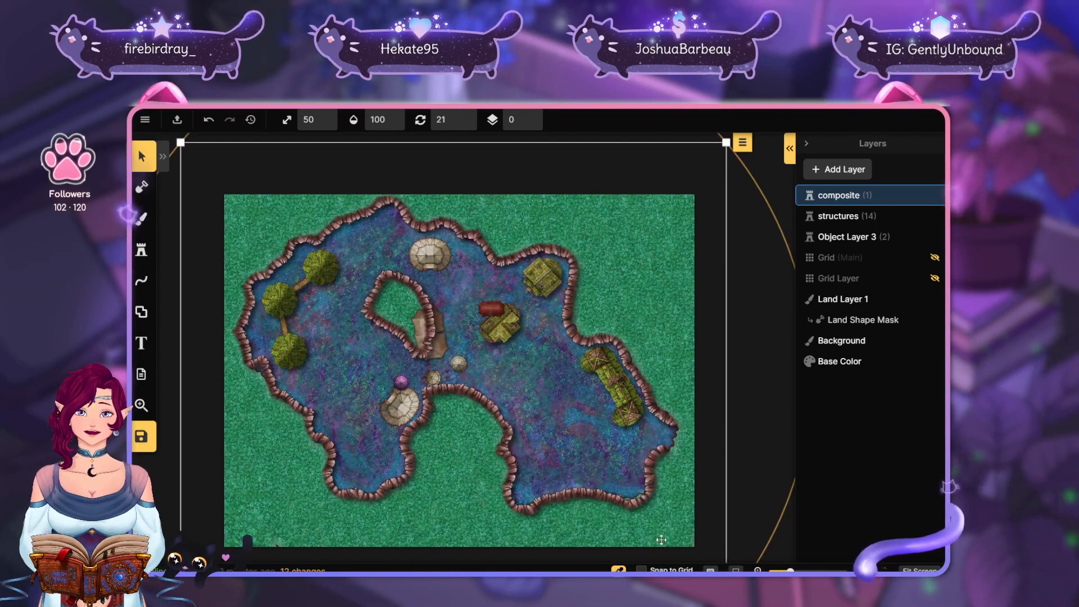
{"action": "left_click_drag", "start_coordinate": [773, 527], "coordinate": [762, 512]}
{"action": "left_click_drag", "start_coordinate": [646, 464], "coordinate": [651, 482]}
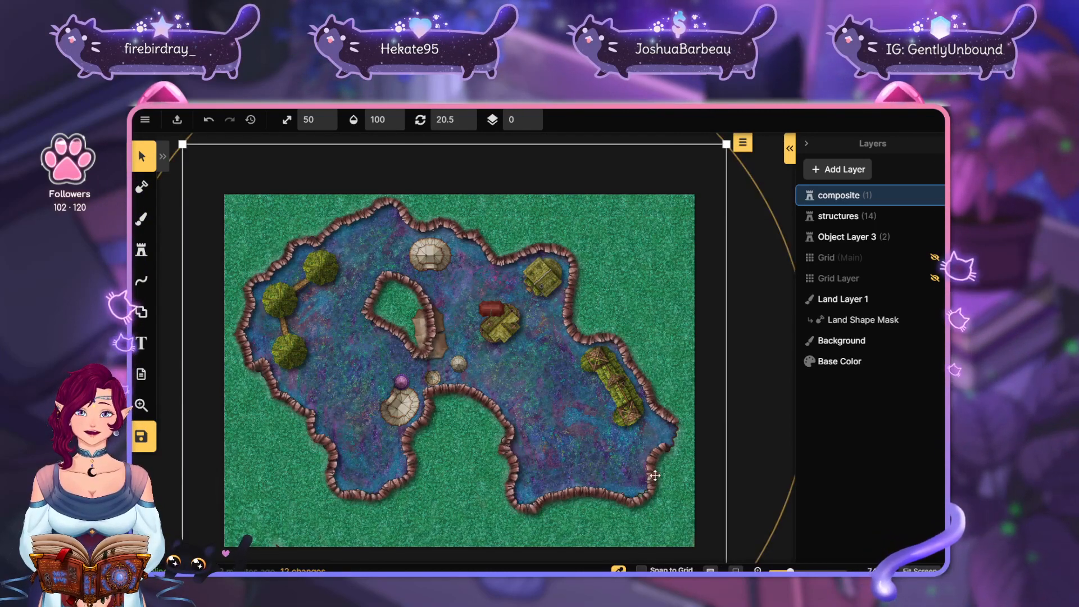
{"action": "left_click", "coordinate": [787, 554]}
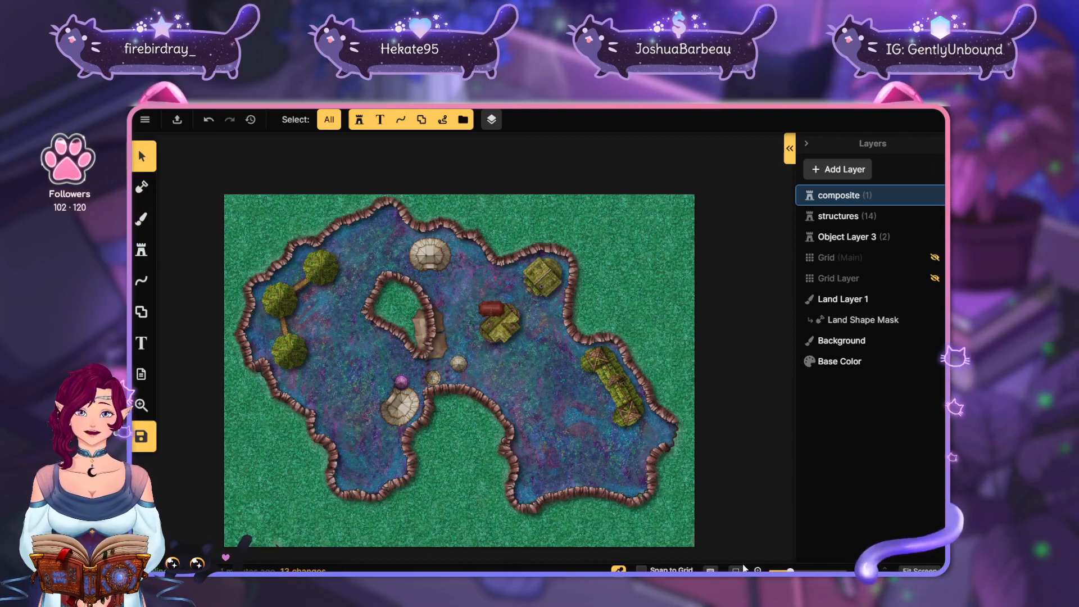
{"action": "key", "text": "ctrl+s"}
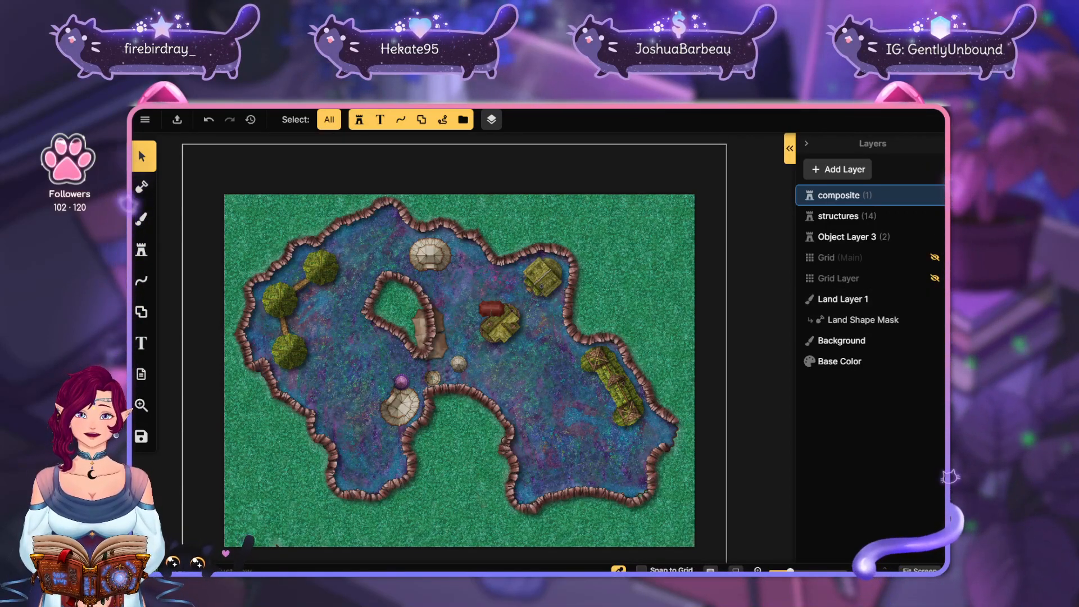
On the structures layer, move the tan tent from the central island's edge to the open chasm west of the long green-roofed building
{"action": "left_click", "coordinate": [877, 222]}
{"action": "left_click_drag", "start_coordinate": [440, 336], "coordinate": [550, 404]}
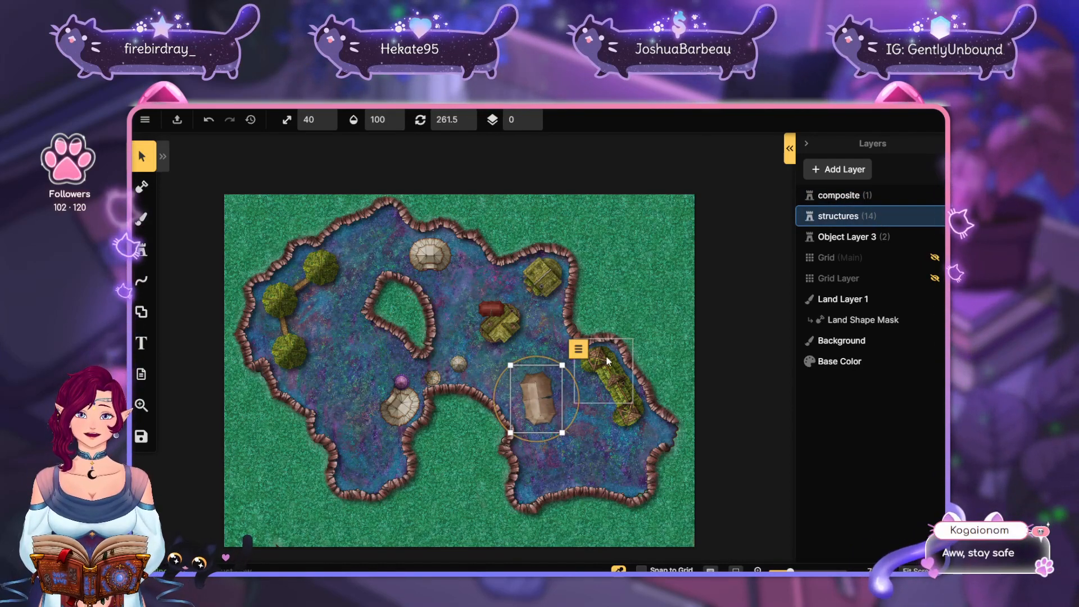
{"action": "left_click", "coordinate": [740, 446]}
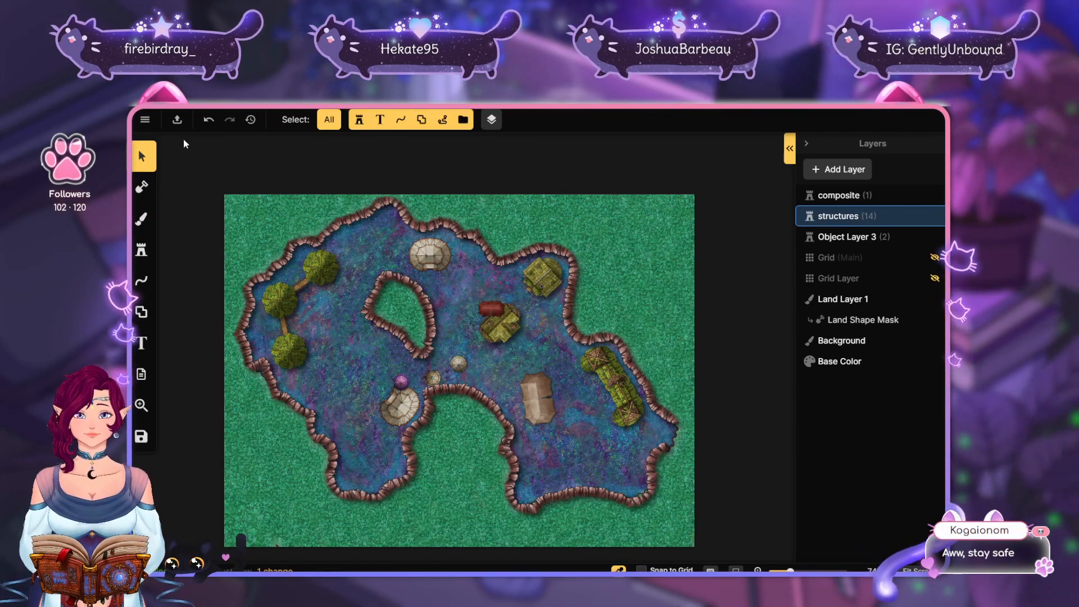